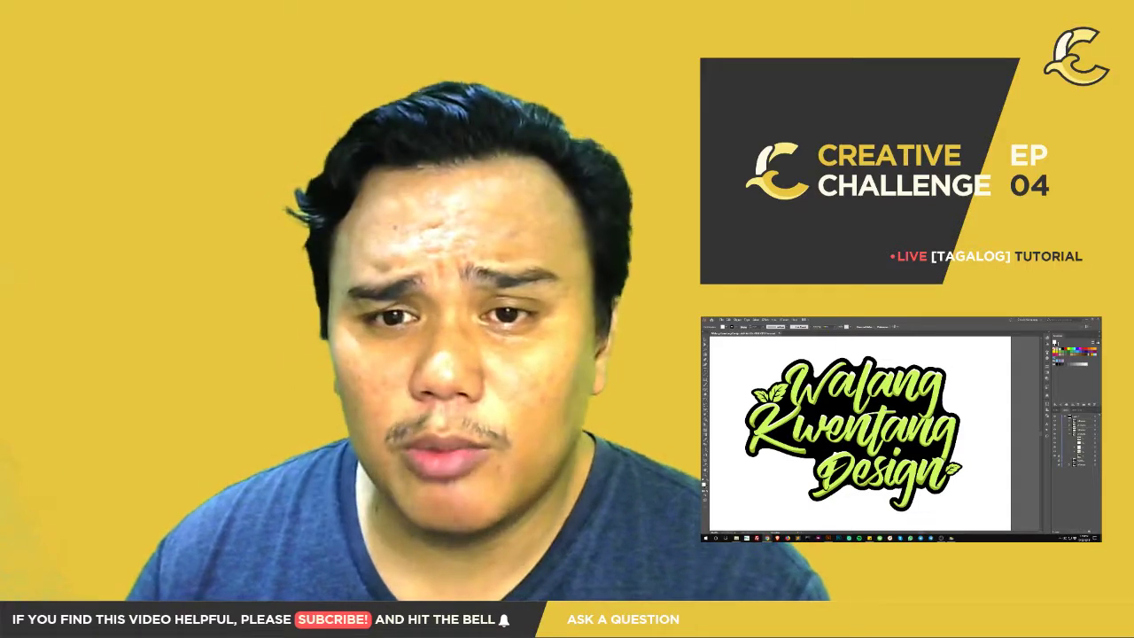
# Step: Zoom the artboard out and in to inspect the finished lime sticker logo
pyautogui.hotkey('ctrl', '-')
pyautogui.hotkey('ctrl', '+')
pyautogui.hotkey('ctrl', '+')
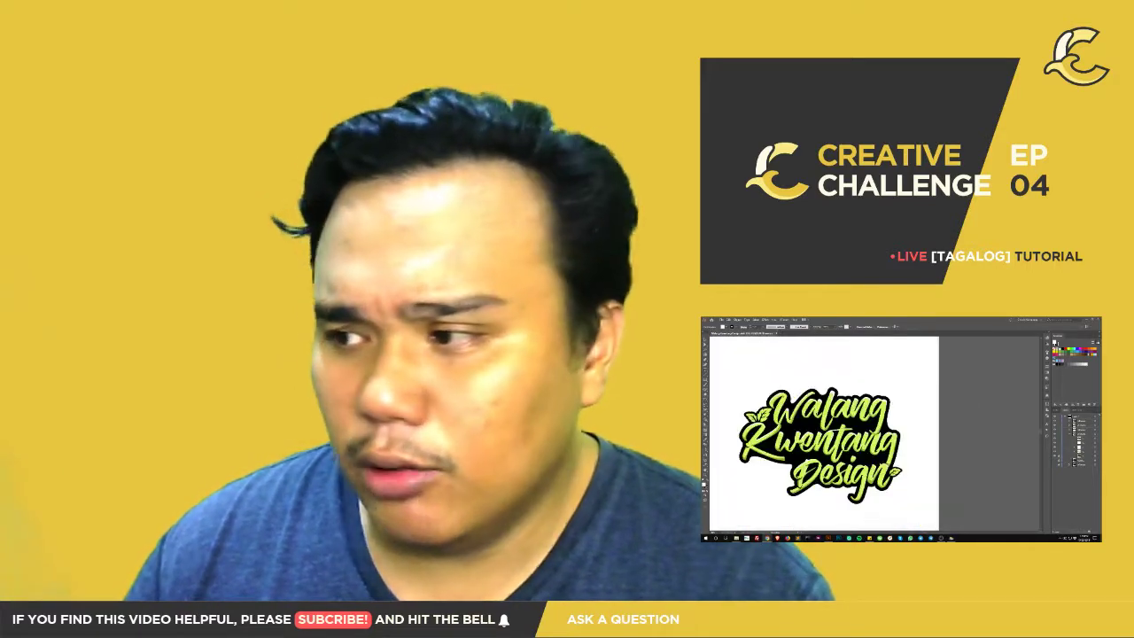
pyautogui.hotkey('ctrl', '-')
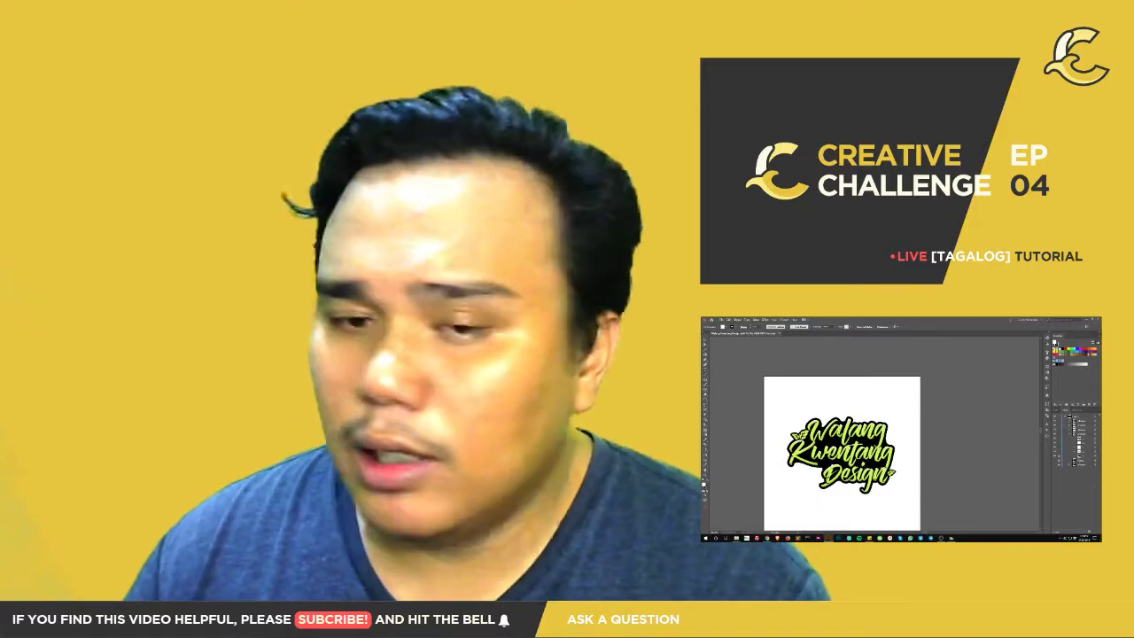
pyautogui.hotkey('ctrl', '+')
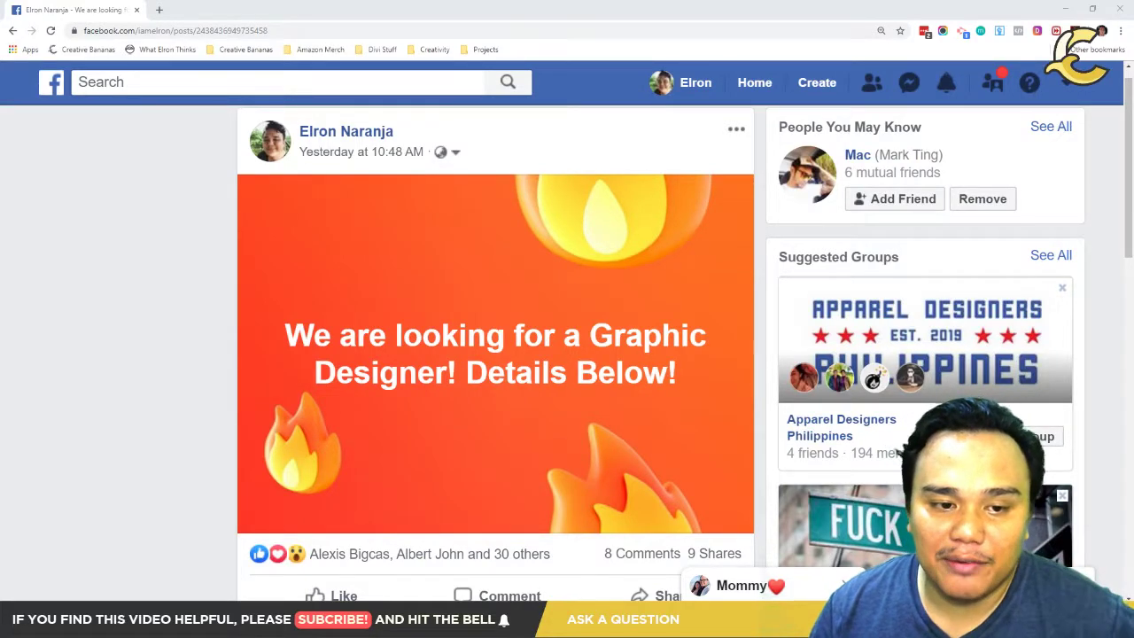
# Step: Expand the recruitment post's first comment with See More, then reset browser zoom to 100%
pyautogui.scroll(-1, 434, 356)
pyautogui.scroll(1, 510, 374)
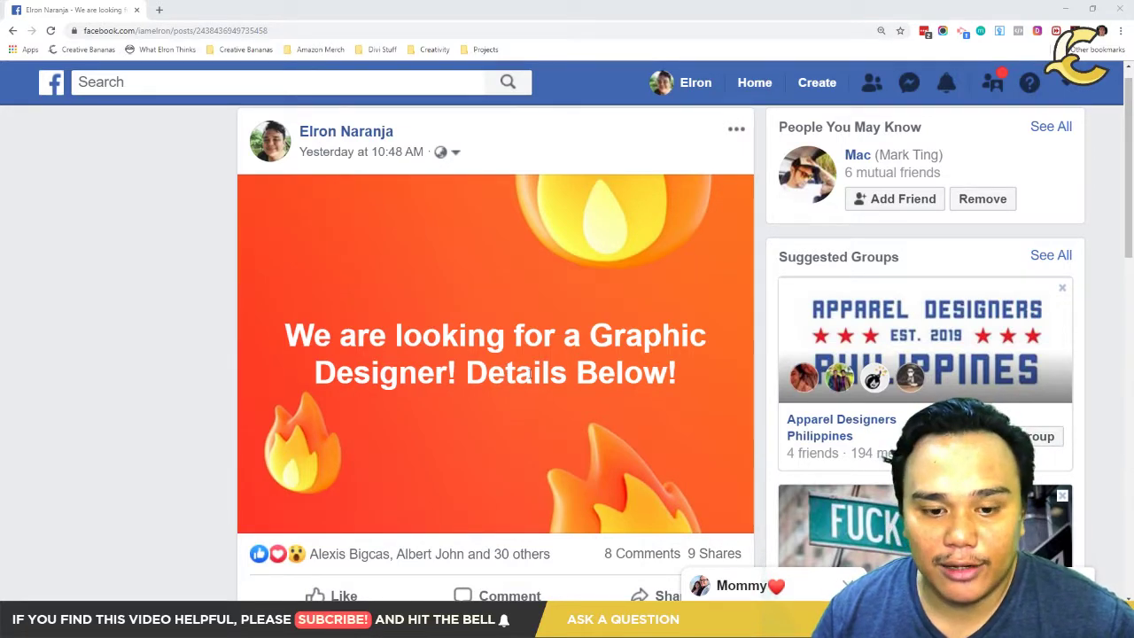
pyautogui.scroll(-3, 560, 365)
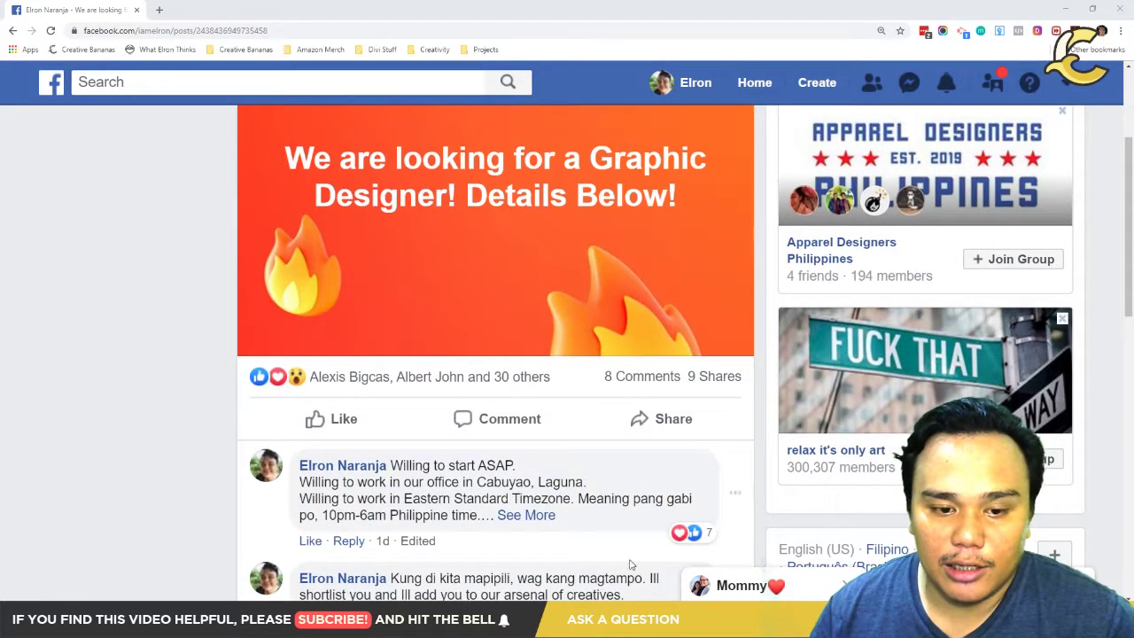
pyautogui.click(526, 514)
pyautogui.scroll(-2, 539, 426)
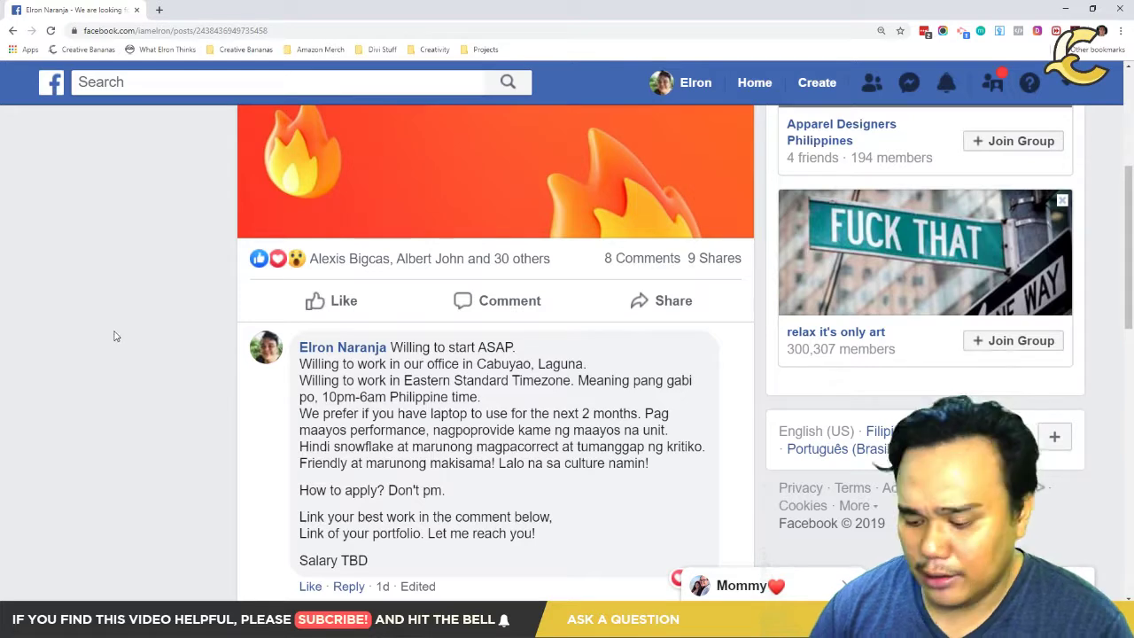
pyautogui.hotkey('ctrl', '-')
pyautogui.hotkey('ctrl', '-')
pyautogui.hotkey('ctrl', '-')
pyautogui.hotkey('ctrl', '0')
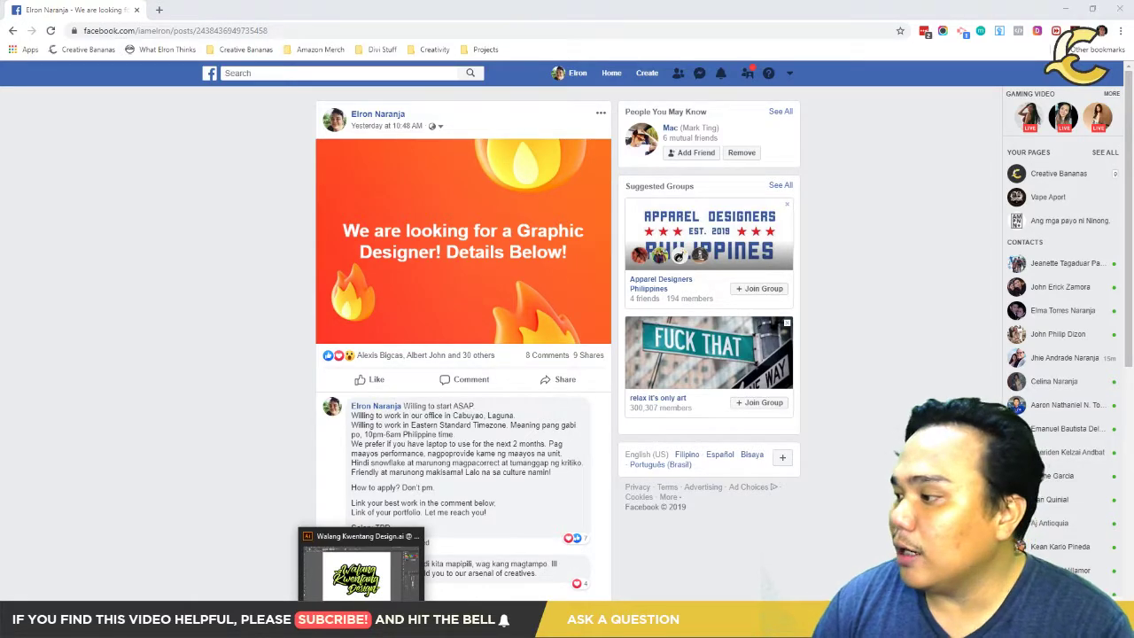
# Step: Return to the Walang Kwentang Design file, zoom in on the logo, and choose the Pen tool
pyautogui.click(362, 562)
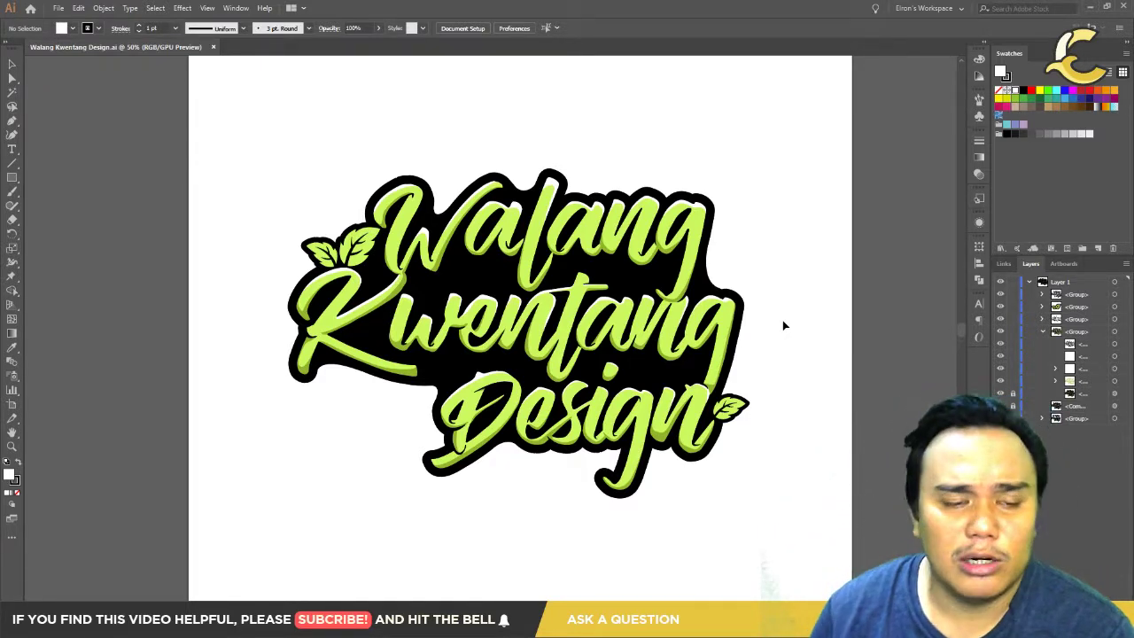
pyautogui.scroll(1, 453, 372)
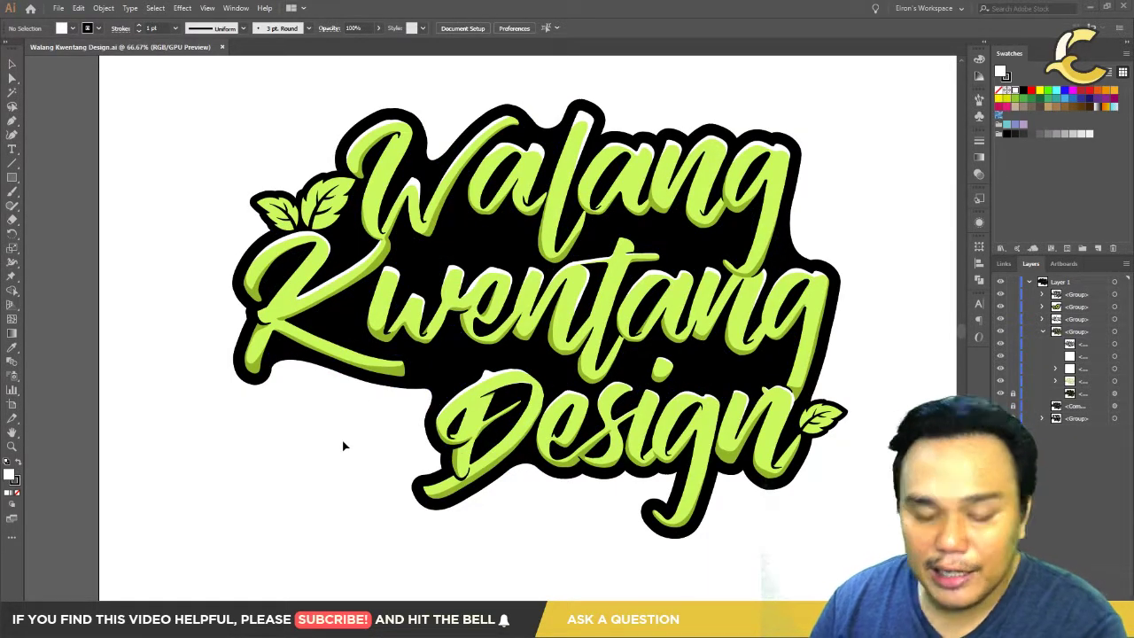
pyautogui.press('p')
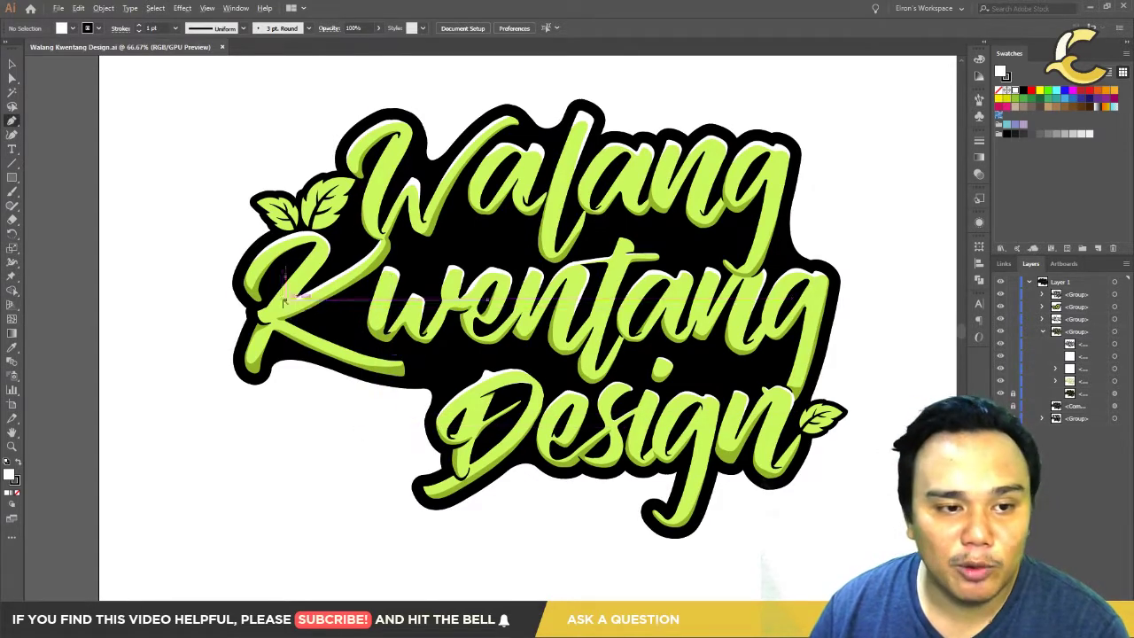
pyautogui.scroll(2, 392, 432)
pyautogui.scroll(1, 439, 321)
pyautogui.scroll(1, 431, 349)
pyautogui.scroll(1, 422, 438)
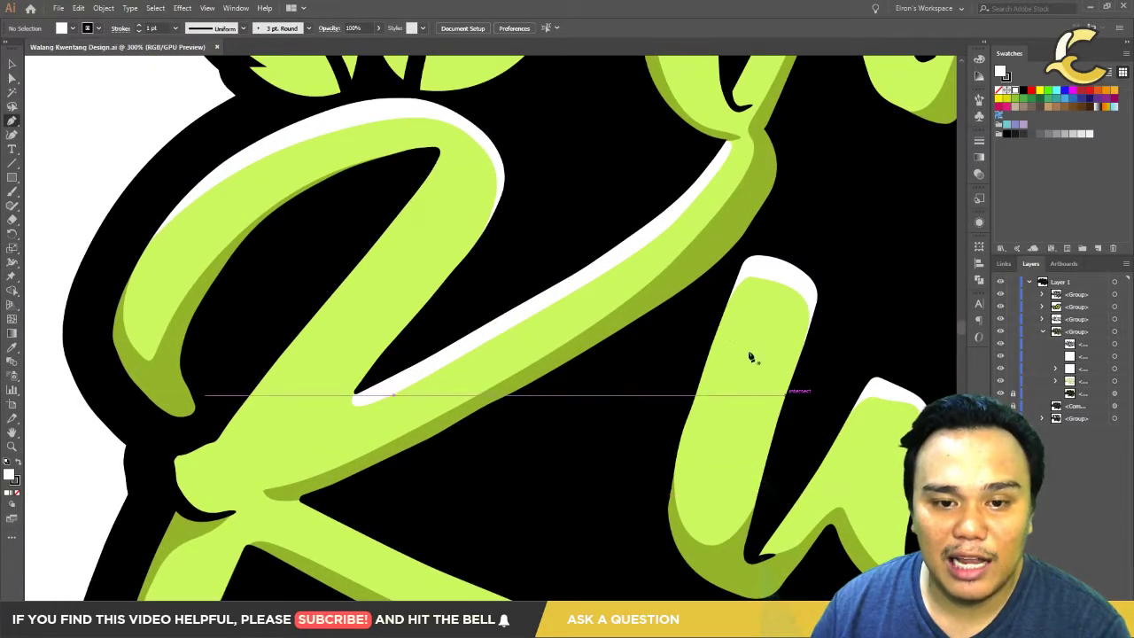
pyautogui.keyDown('ctrl'); pyautogui.click(688, 269); pyautogui.keyUp('ctrl')
pyautogui.scroll(-1, 718, 275)
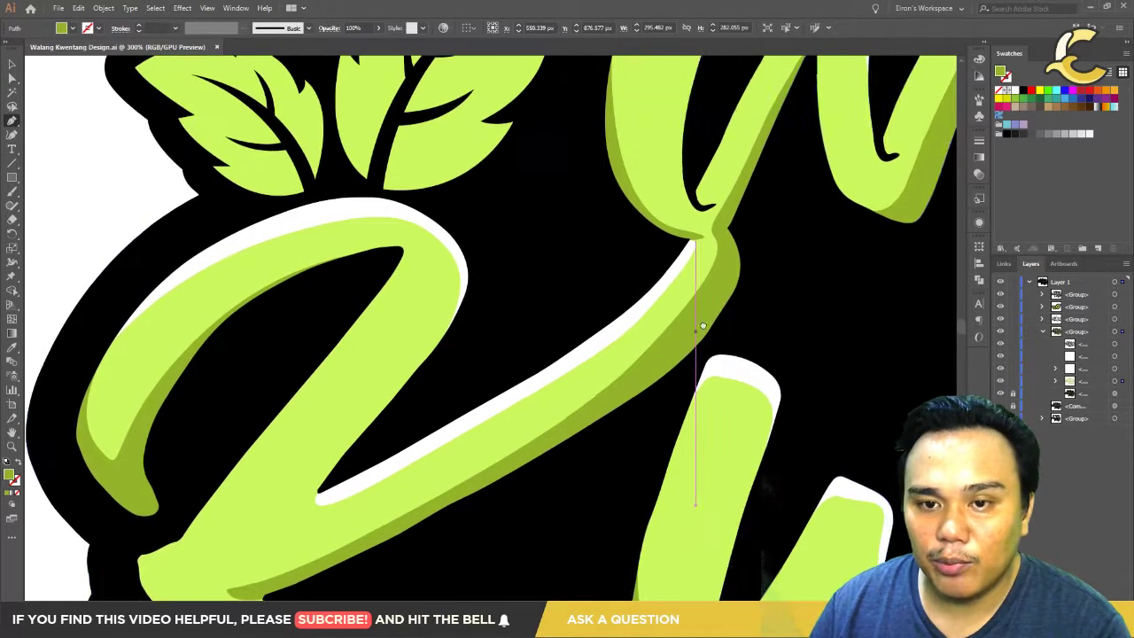
pyautogui.scroll(-1, 722, 302)
pyautogui.scroll(2, 531, 390)
pyautogui.scroll(-1, 474, 479)
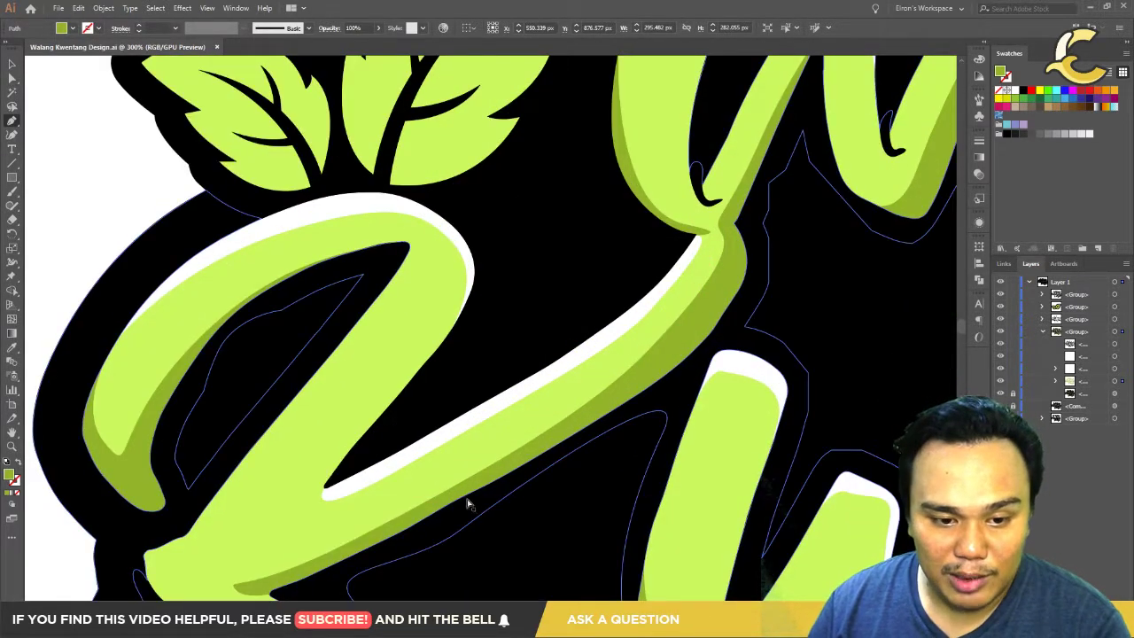
pyautogui.click(459, 507)
pyautogui.scroll(1, 451, 514)
pyautogui.scroll(-1, 506, 446)
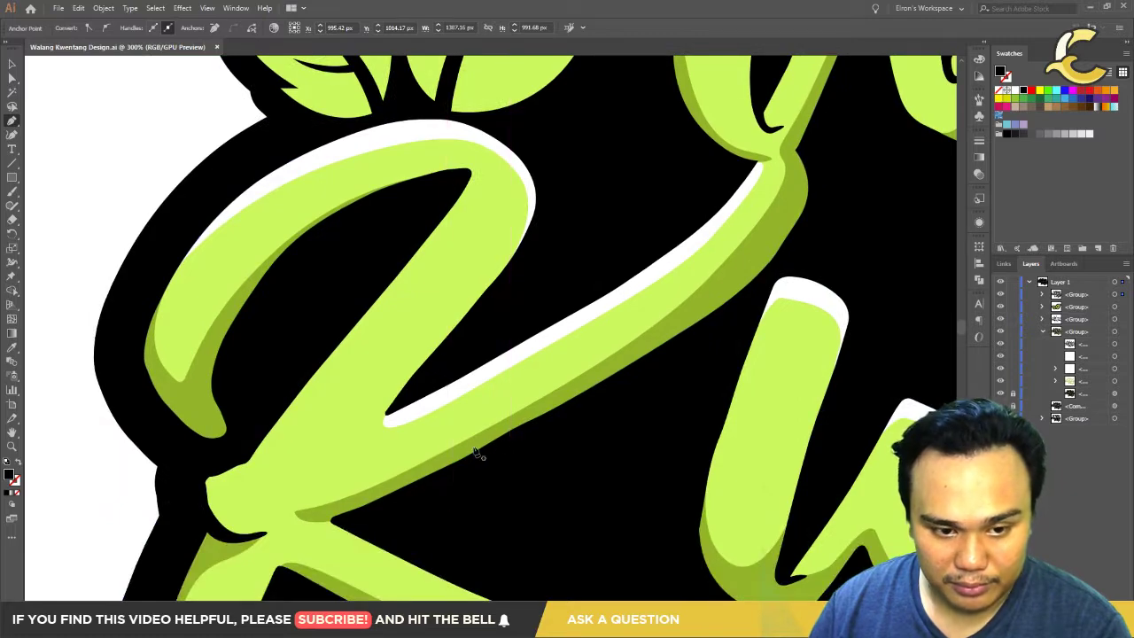
pyautogui.scroll(-1, 476, 451)
pyautogui.scroll(-1, 476, 464)
pyautogui.scroll(2, 510, 427)
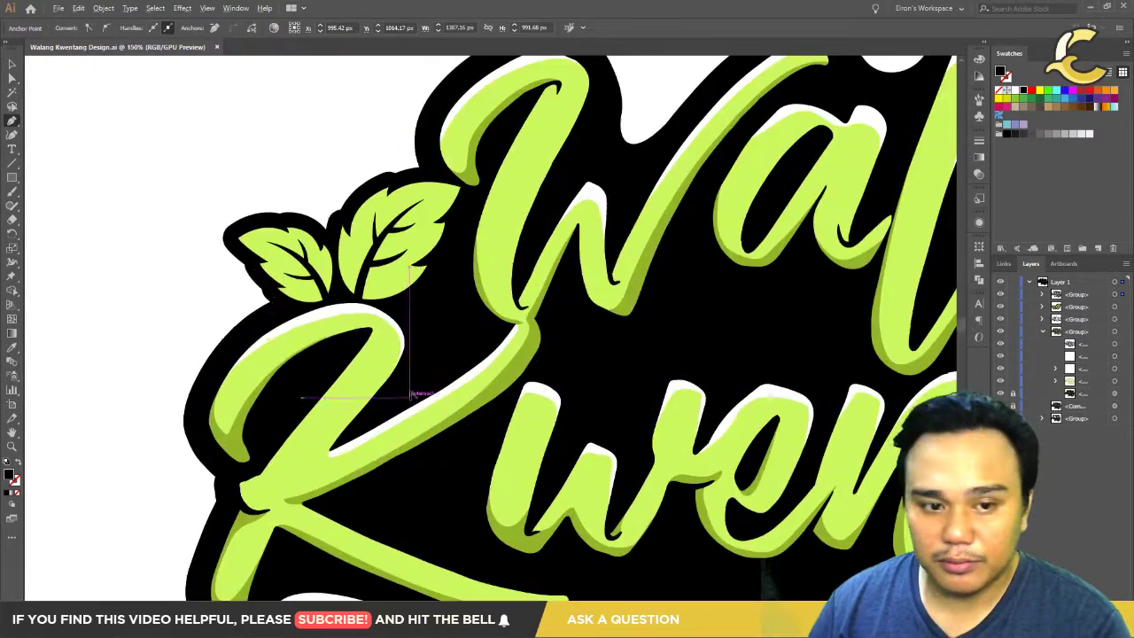
pyautogui.scroll(1, 489, 464)
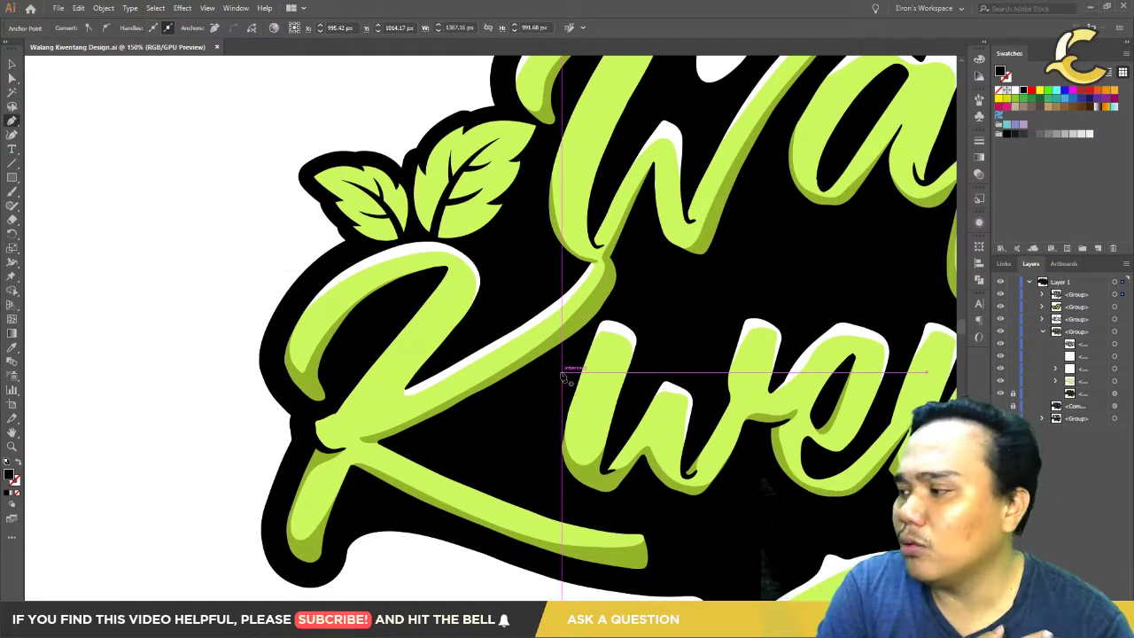
pyautogui.scroll(-2, 610, 327)
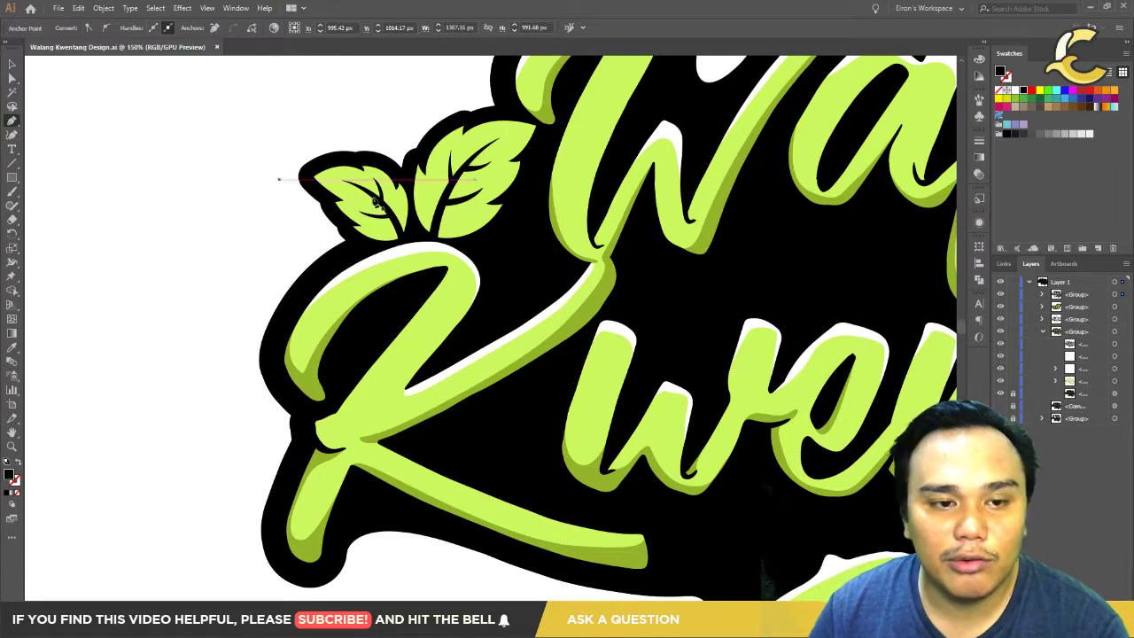
pyautogui.scroll(4, 443, 375)
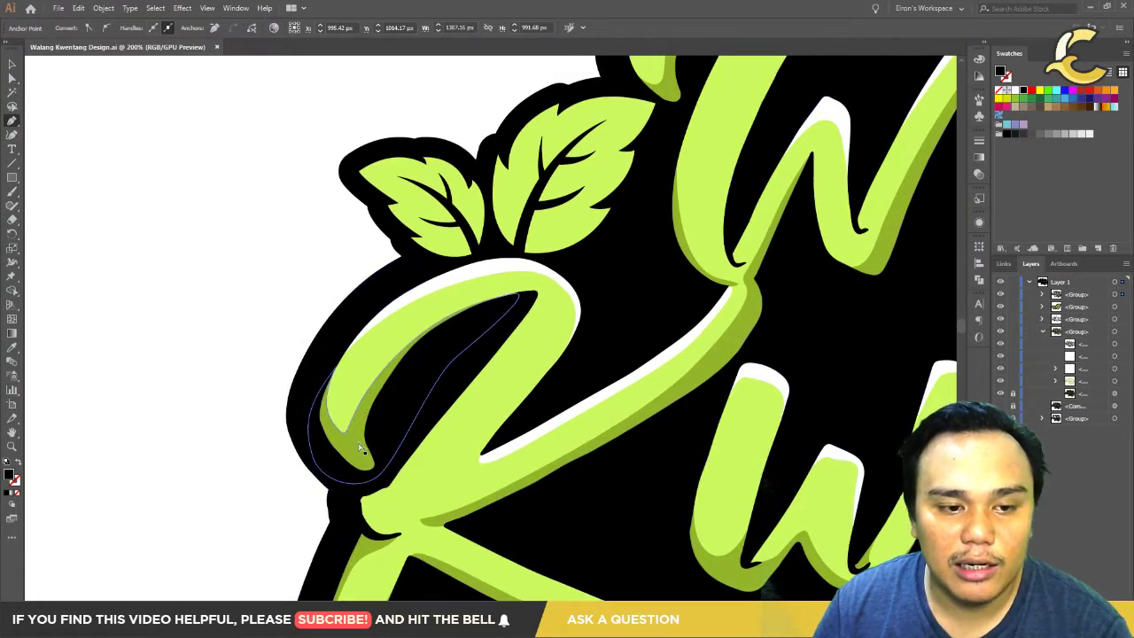
pyautogui.click(359, 386)
pyautogui.scroll(-2, 405, 321)
pyautogui.scroll(-2, 481, 329)
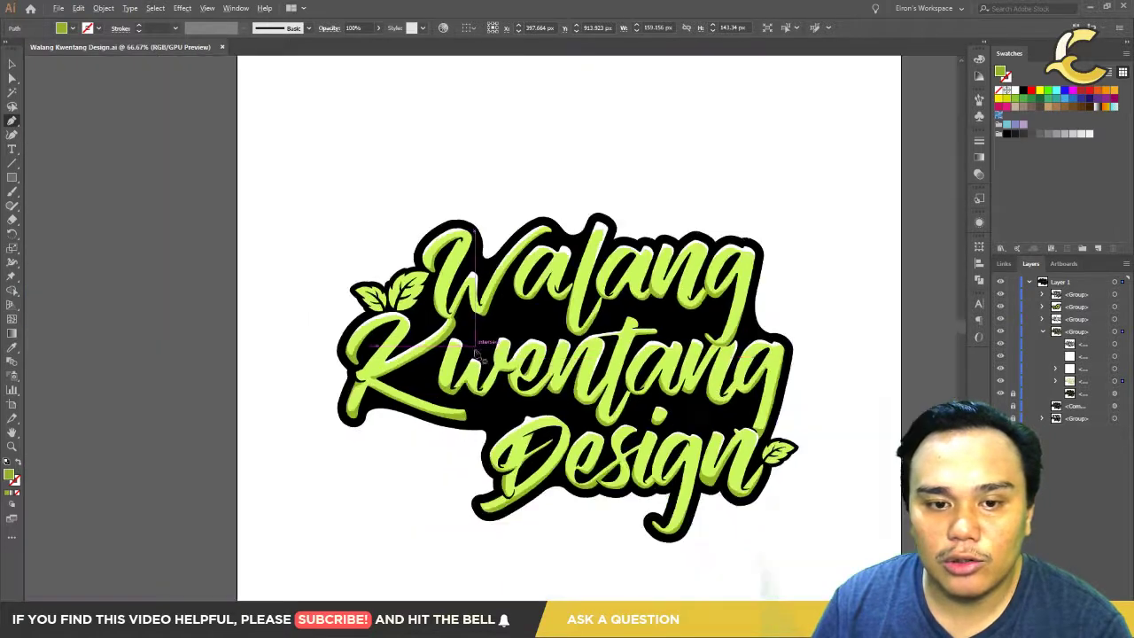
pyautogui.scroll(1, 405, 319)
pyautogui.scroll(1, 401, 315)
pyautogui.scroll(1, 402, 315)
pyautogui.scroll(1, 481, 328)
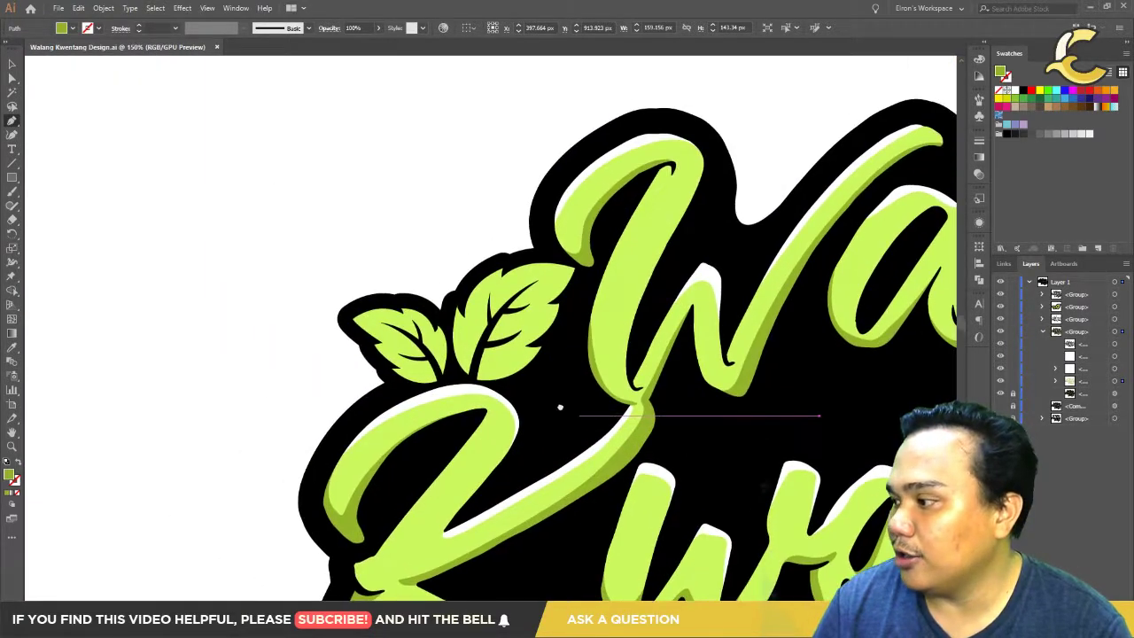
pyautogui.scroll(2, 562, 400)
pyautogui.scroll(1, 562, 450)
pyautogui.scroll(1, 549, 447)
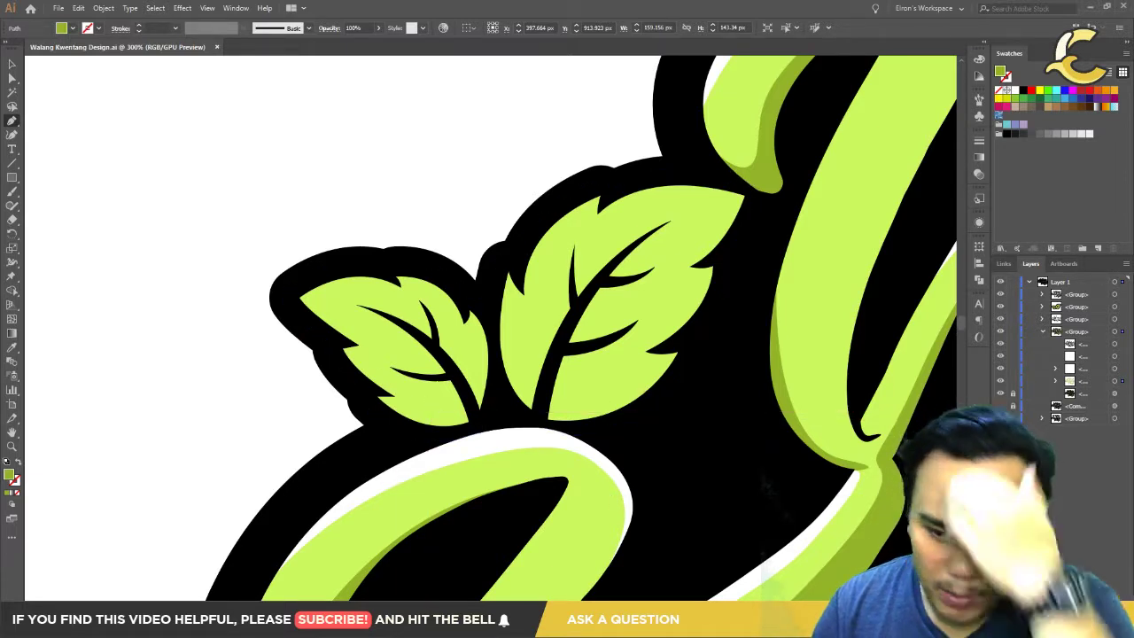
# Step: Select the black outline, white highlight and dark-green shadow paths, expanding the letter group's sublayers
pyautogui.click(1115, 344)
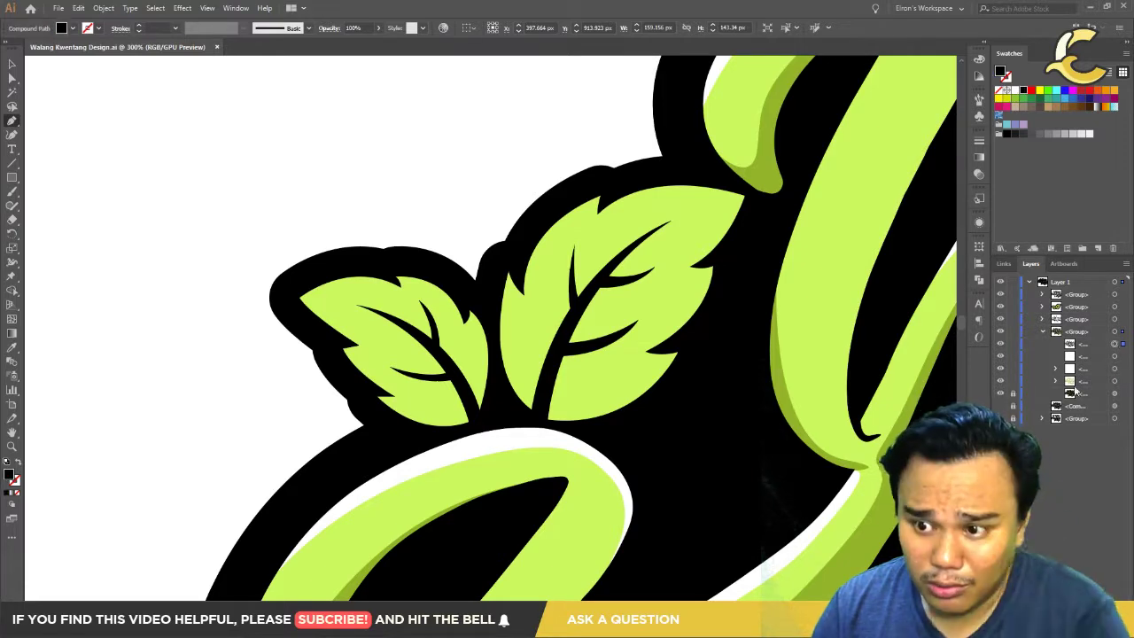
pyautogui.moveTo(589, 522); pyautogui.dragTo(482, 266)
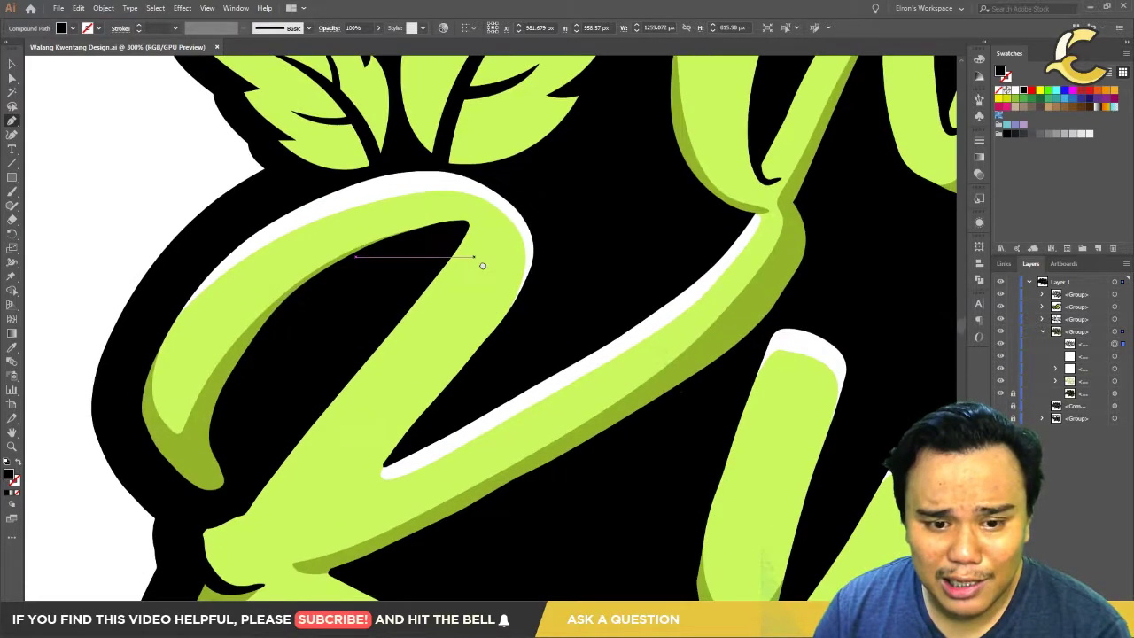
pyautogui.click(1114, 368)
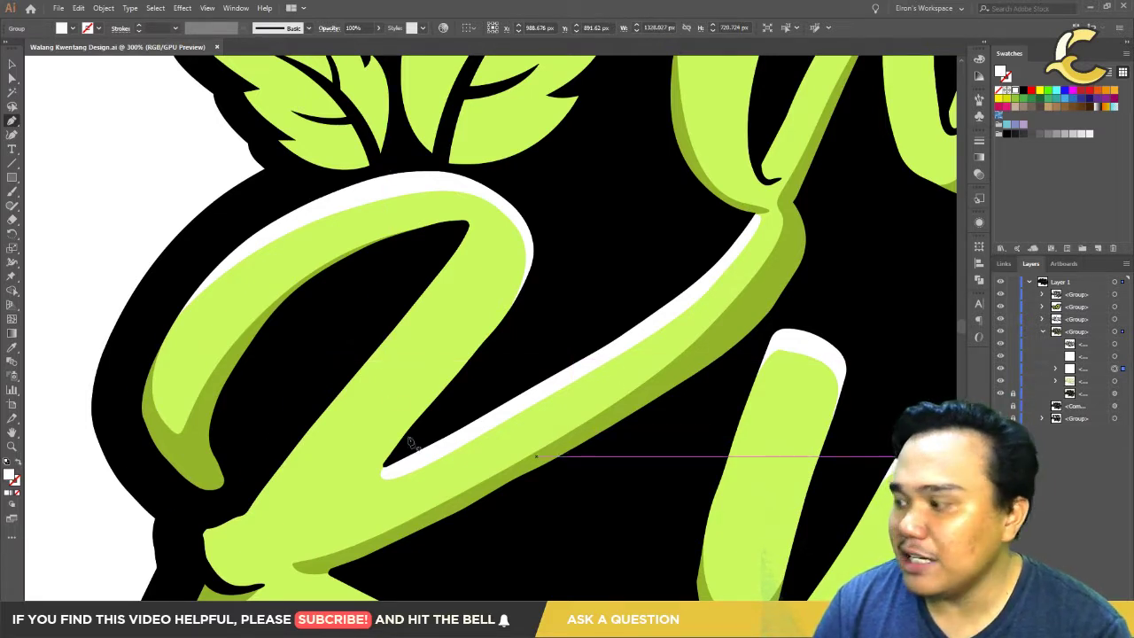
pyautogui.click(186, 450)
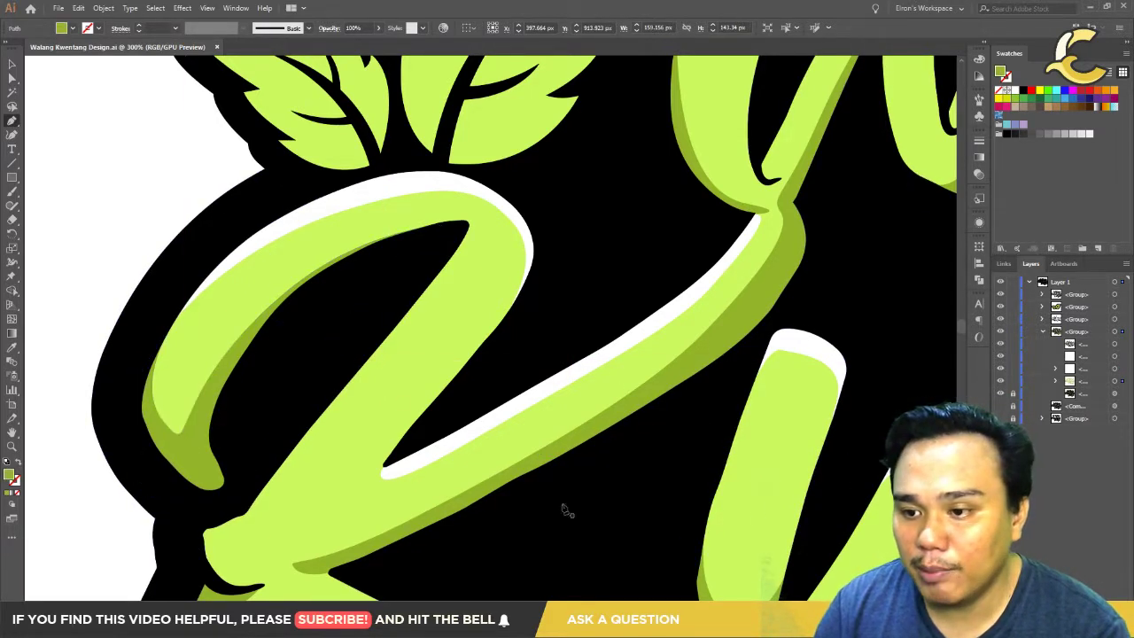
pyautogui.click(1056, 382)
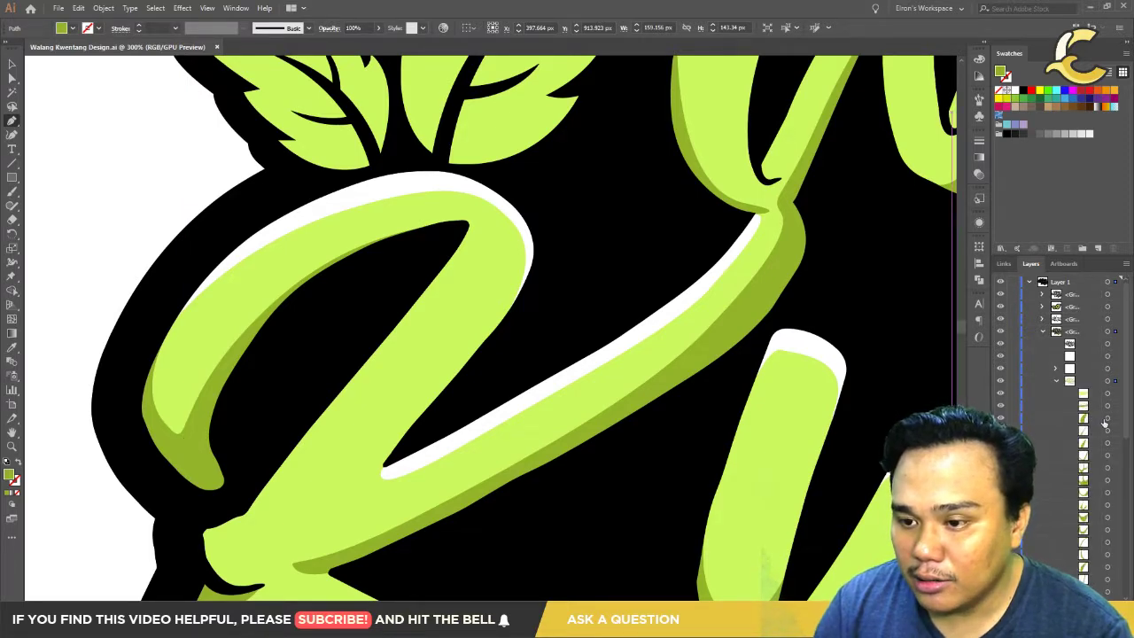
pyautogui.click(1106, 405)
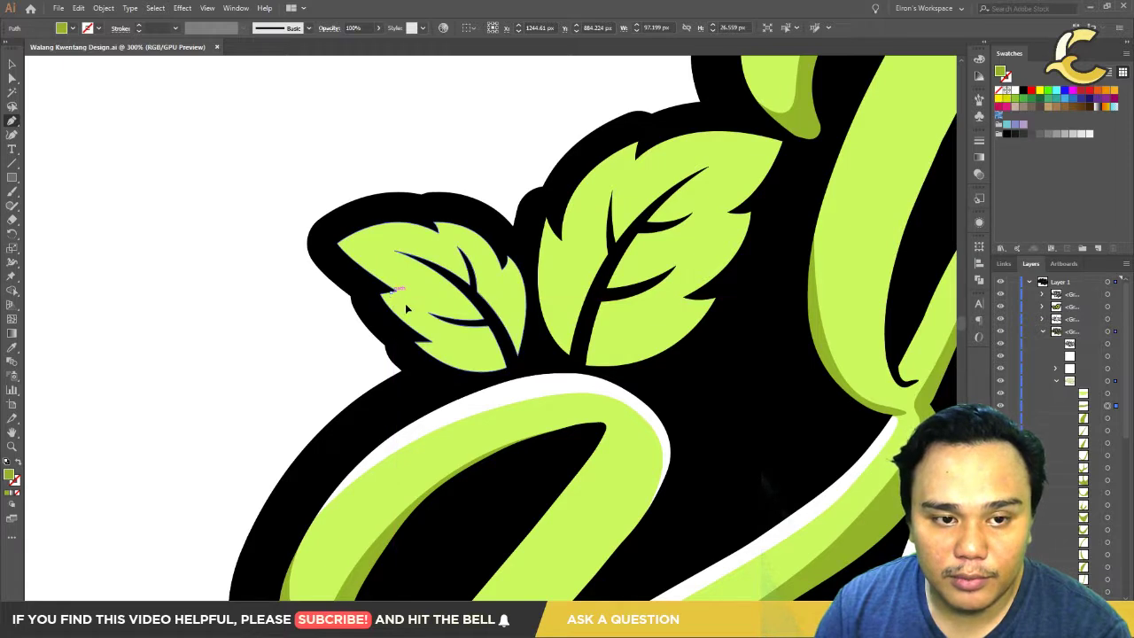
# Step: Pen-draw a darker green shadow shape along the left leaf's lower edge
pyautogui.click(389, 293)
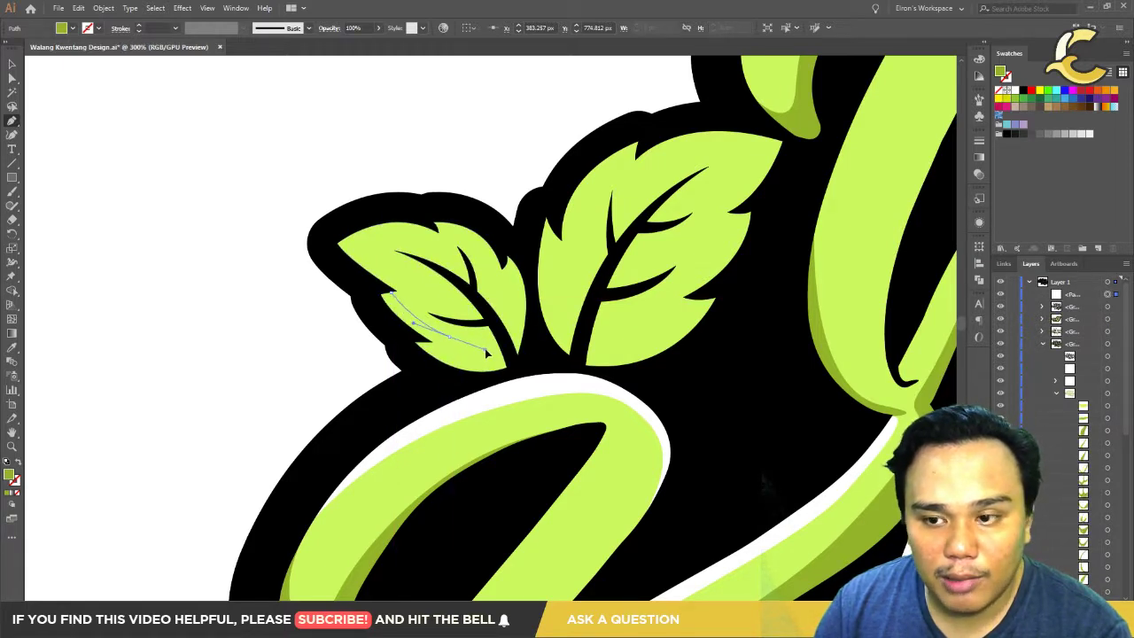
pyautogui.moveTo(493, 342)
pyautogui.mouseDown()
pyautogui.moveTo(500, 349)
pyautogui.moveTo(514, 324)
pyautogui.mouseUp()
pyautogui.click(506, 263)
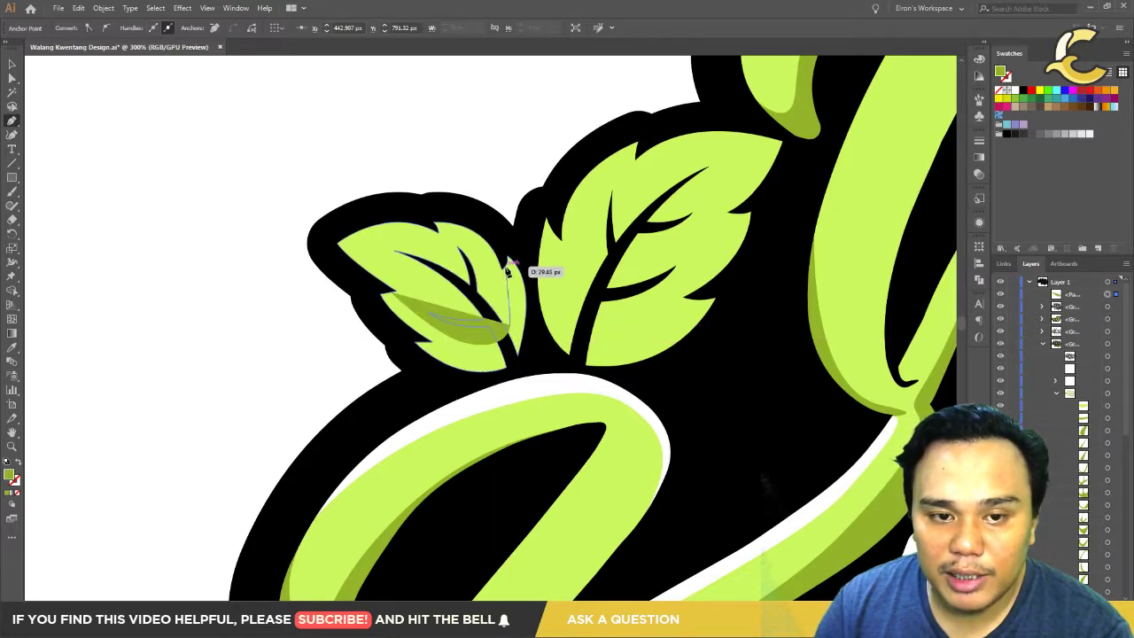
pyautogui.click(507, 267)
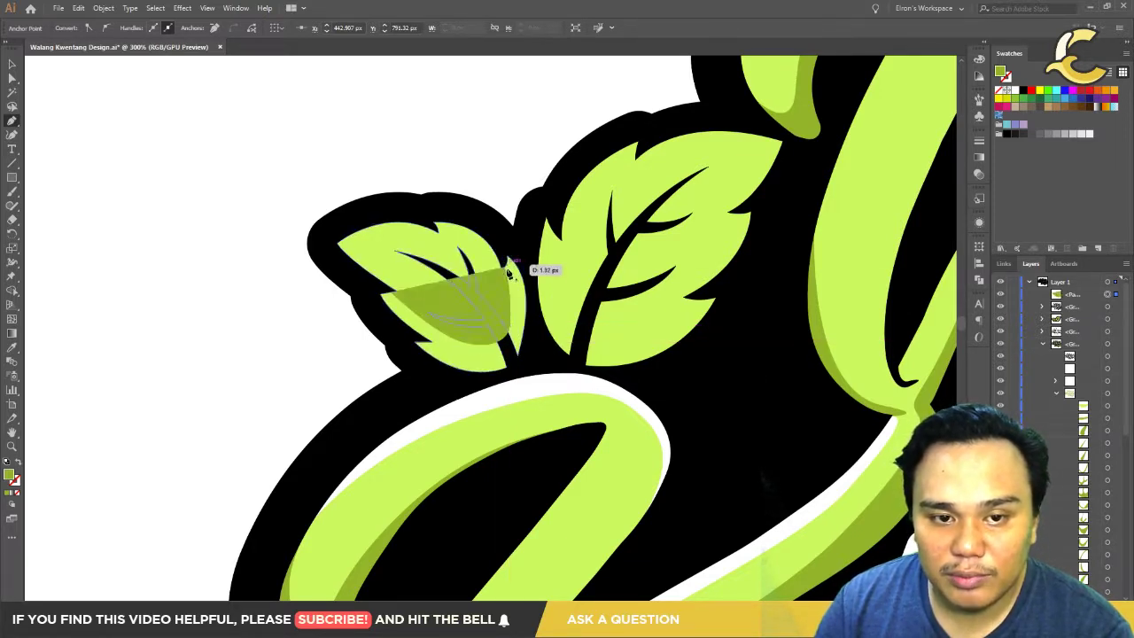
pyautogui.moveTo(498, 235)
pyautogui.mouseDown()
pyautogui.moveTo(540, 290)
pyautogui.moveTo(511, 379)
pyautogui.mouseUp()
pyautogui.click(409, 383)
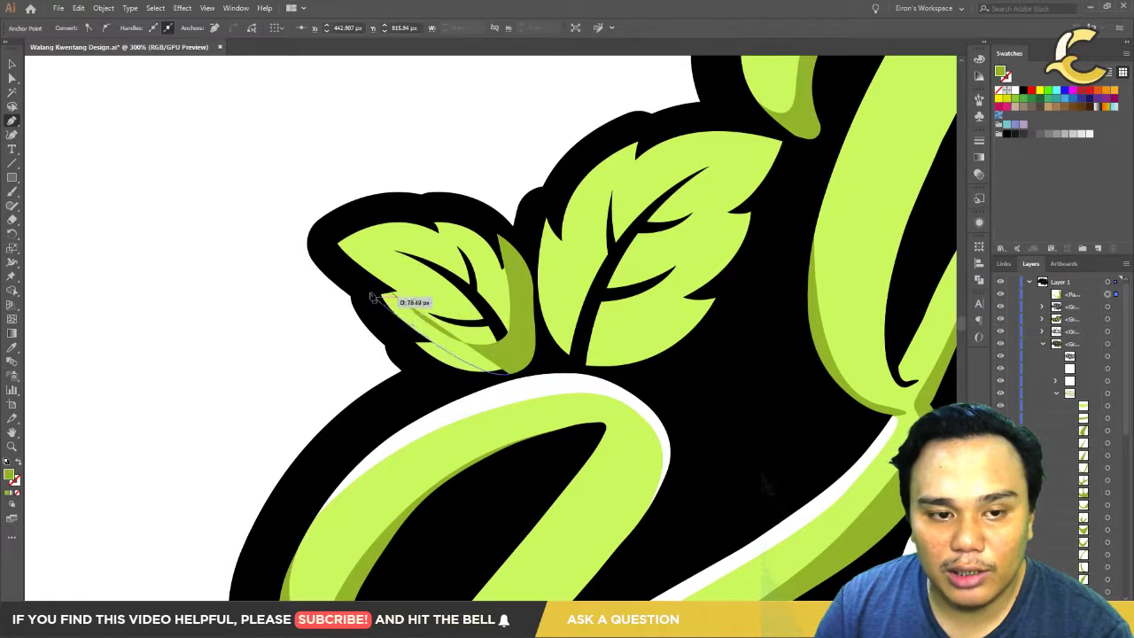
pyautogui.click(389, 341)
pyautogui.moveTo(370, 304); pyautogui.dragTo(440, 320)
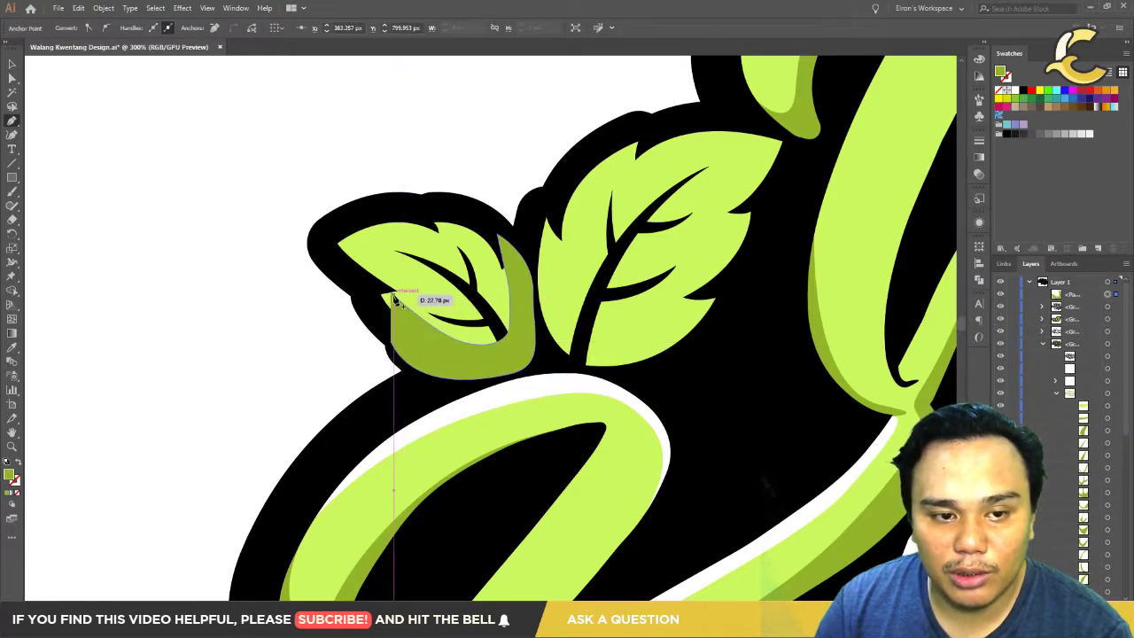
pyautogui.press('Escape')
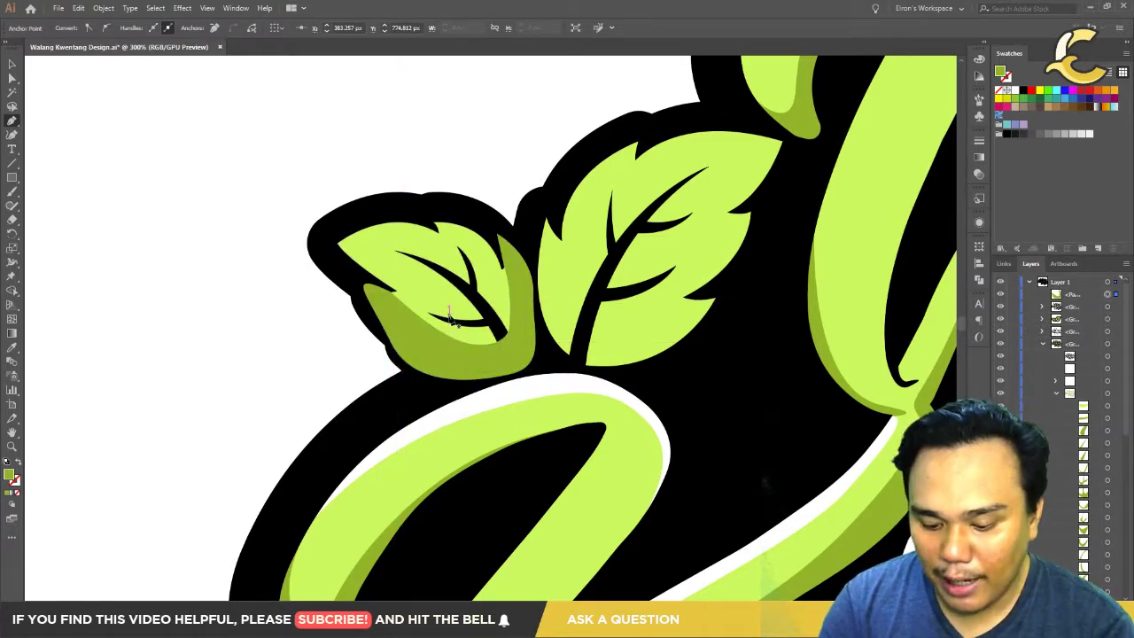
# Step: Send the shadow backward, then undo back so it shows again
pyautogui.hotkey('ctrl', '[')
pyautogui.hotkey('ctrl', '[')
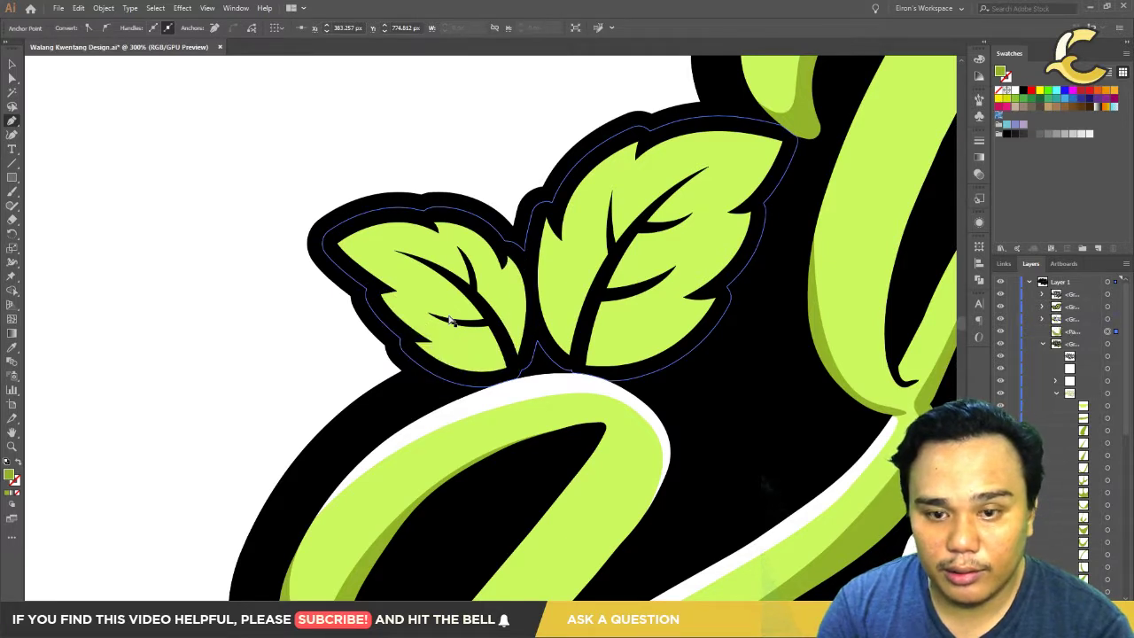
pyautogui.hotkey('ctrl', '[')
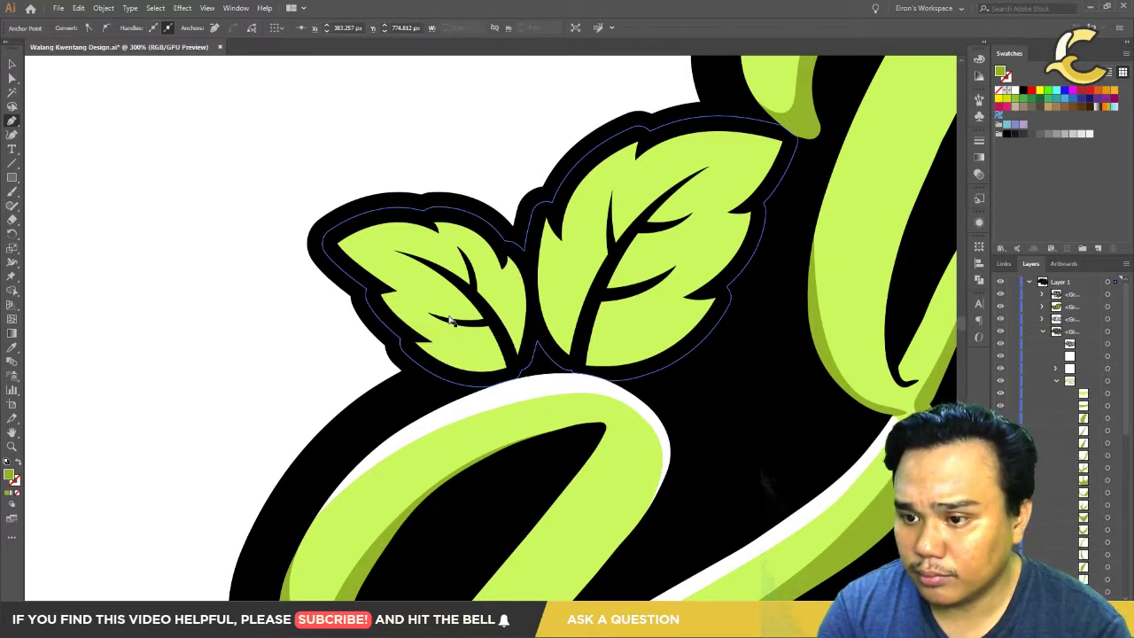
pyautogui.hotkey('ctrl', 'z')
pyautogui.hotkey('ctrl', 'z')
pyautogui.hotkey('ctrl', 'shift', 'z')
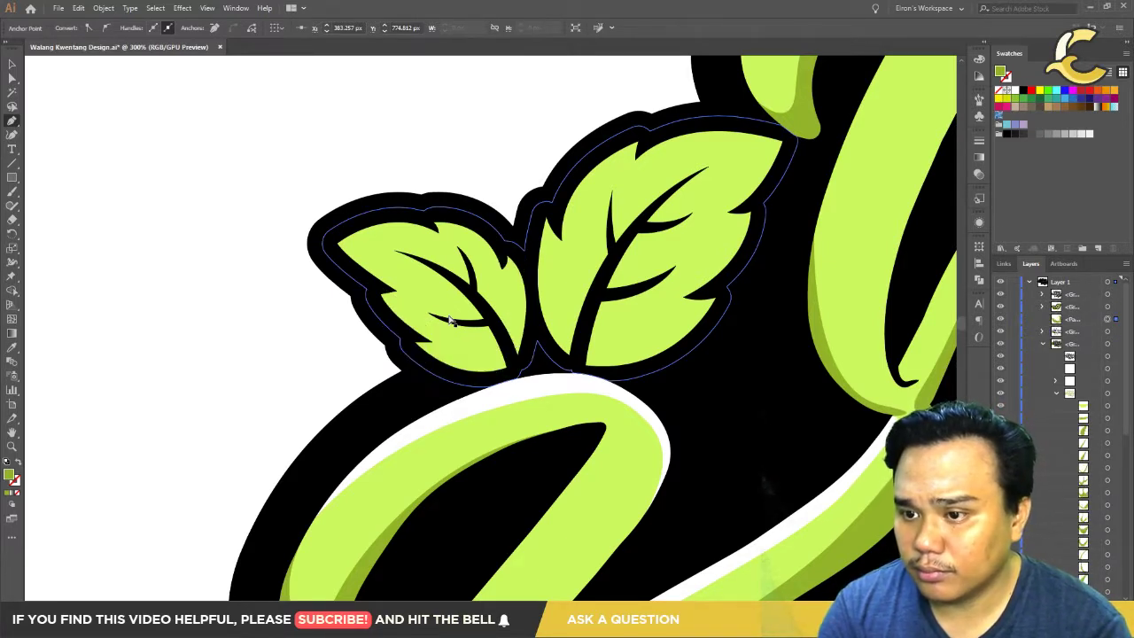
pyautogui.hotkey('ctrl', 'shift', 'z')
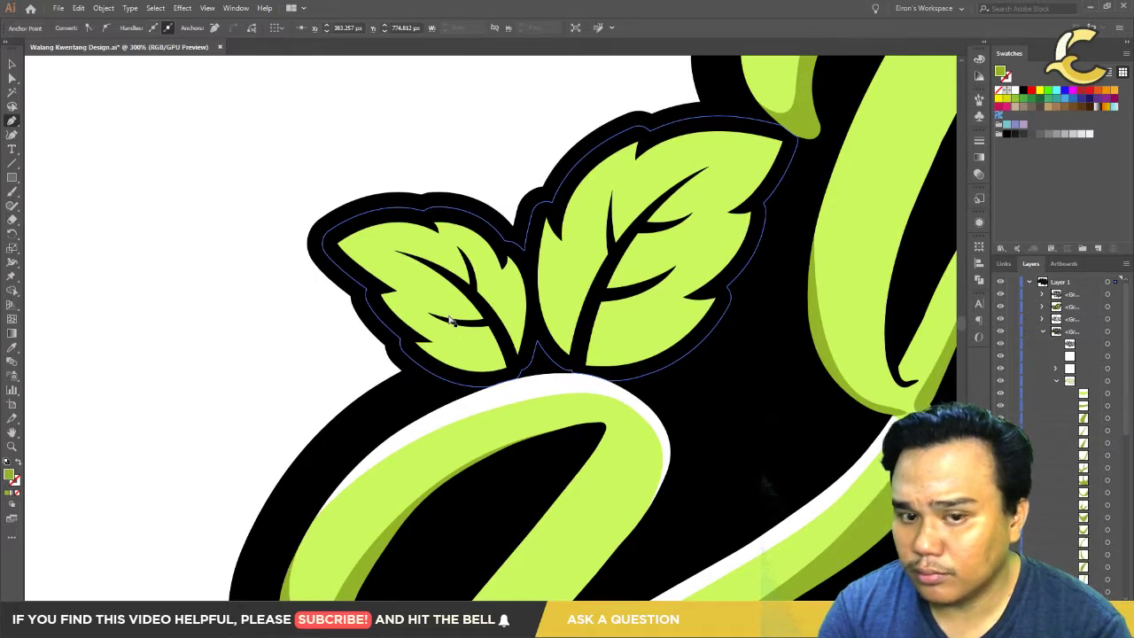
pyautogui.hotkey('ctrl', 'z')
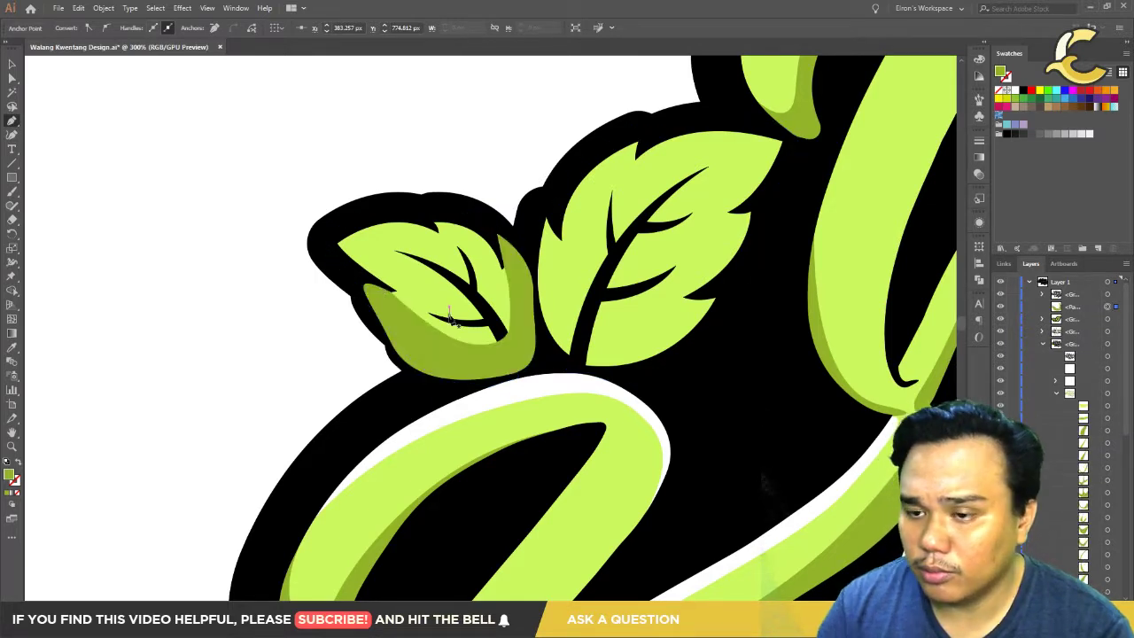
# Step: Move the shadow path into the left leaf's group beneath its black veins
pyautogui.click(1075, 306)
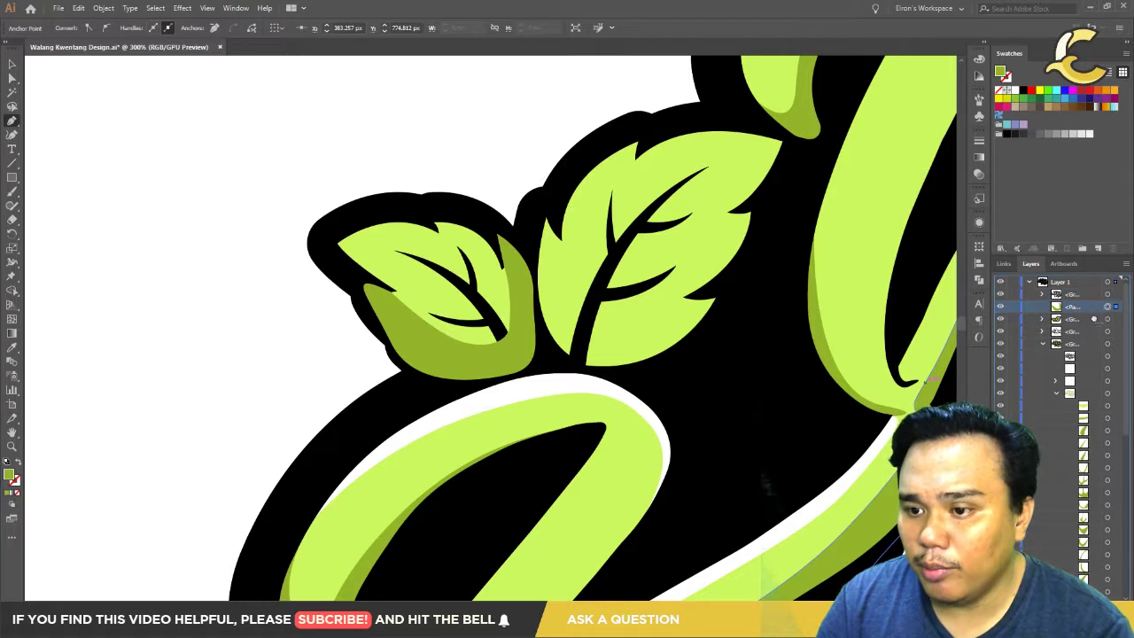
pyautogui.moveTo(1102, 412)
pyautogui.mouseDown()
pyautogui.moveTo(1096, 430)
pyautogui.moveTo(1096, 418)
pyautogui.mouseUp()
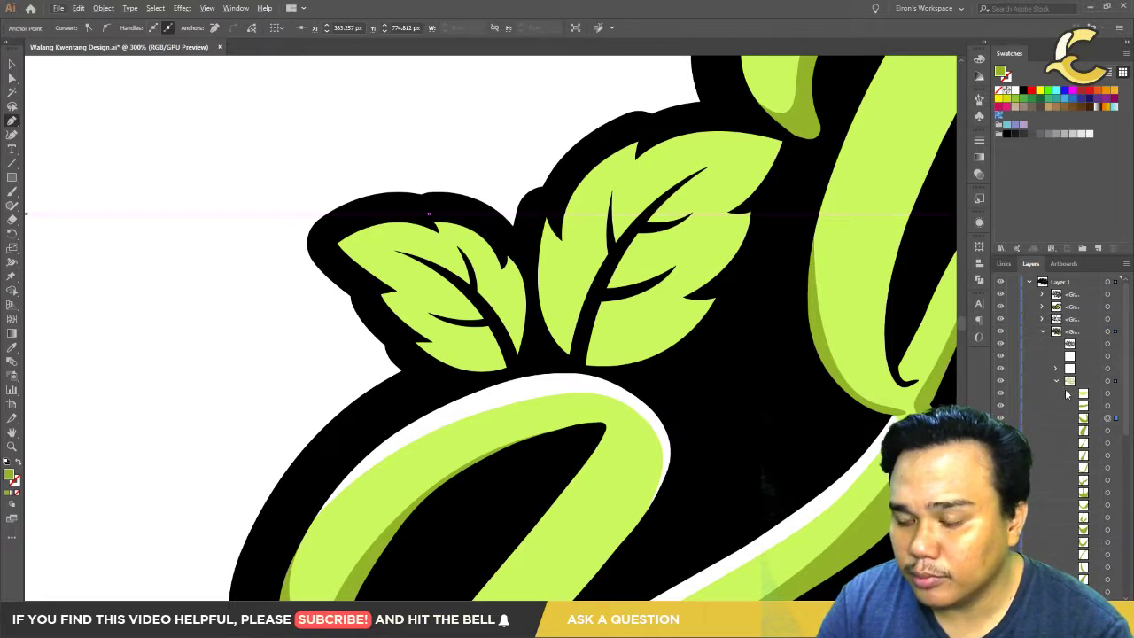
pyautogui.moveTo(1101, 426); pyautogui.dragTo(1082, 326)
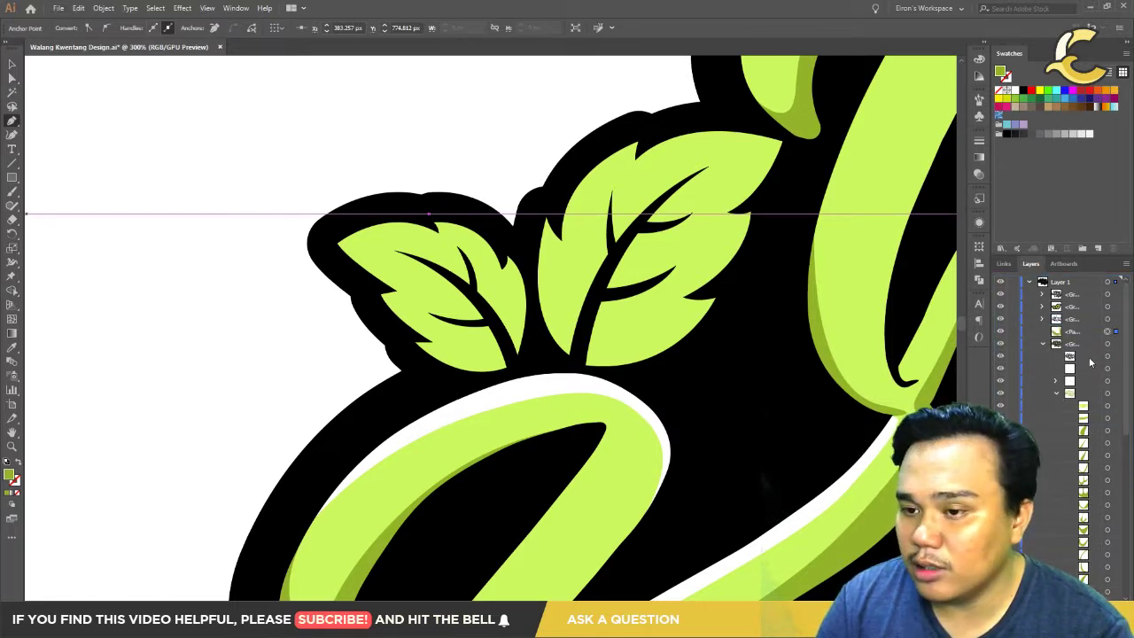
pyautogui.click(1057, 392)
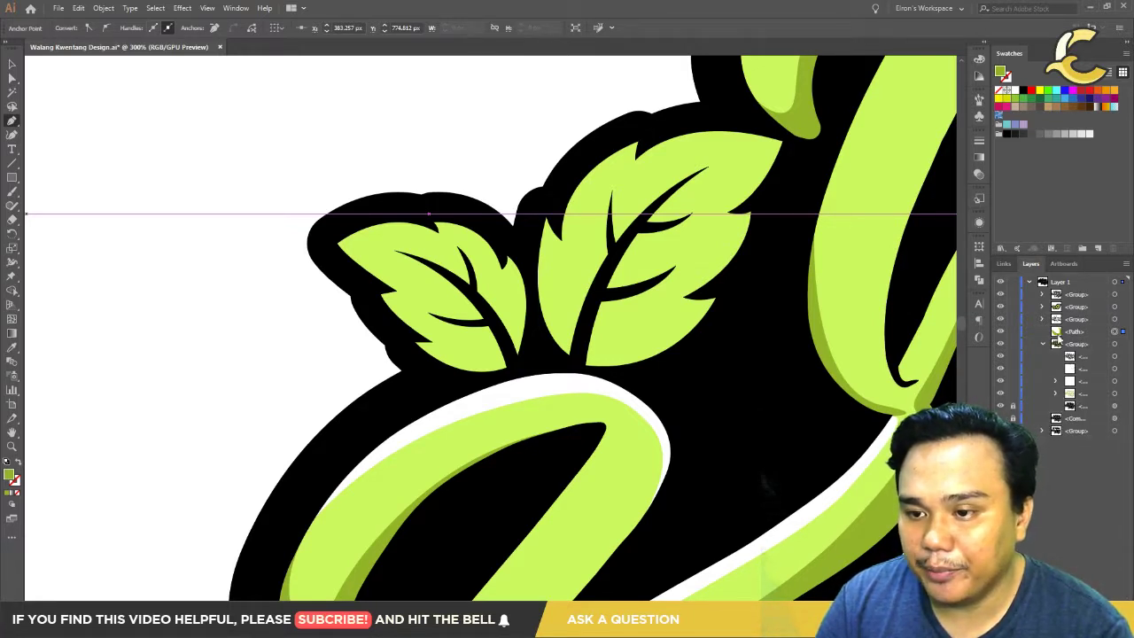
pyautogui.click(1043, 307)
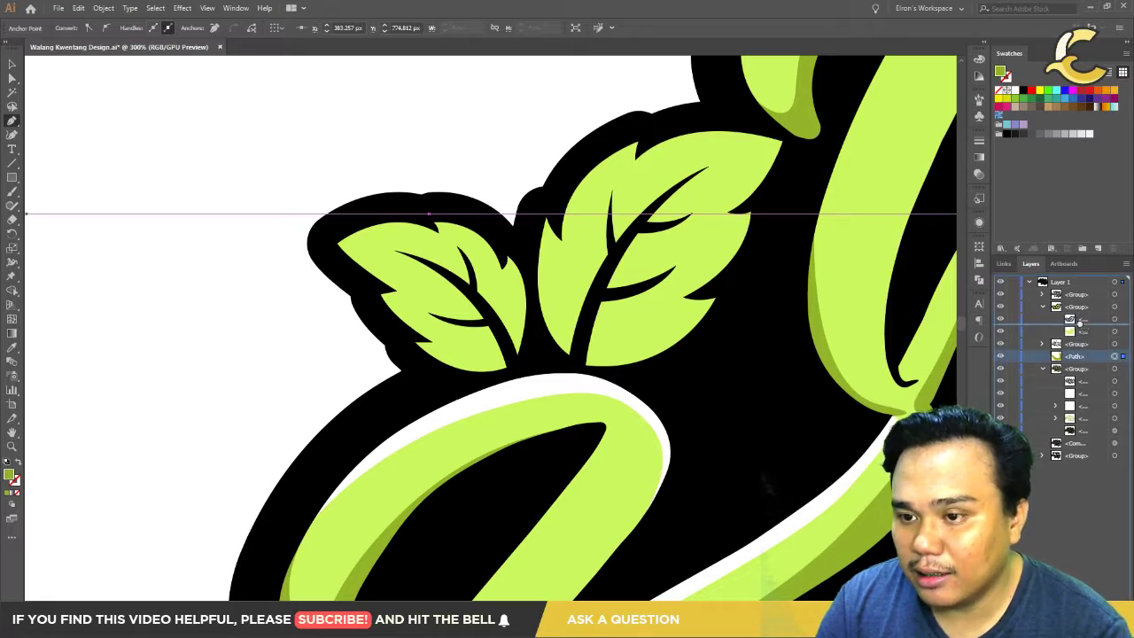
pyautogui.moveTo(1082, 357); pyautogui.dragTo(1083, 328)
pyautogui.scroll(-1, 608, 425)
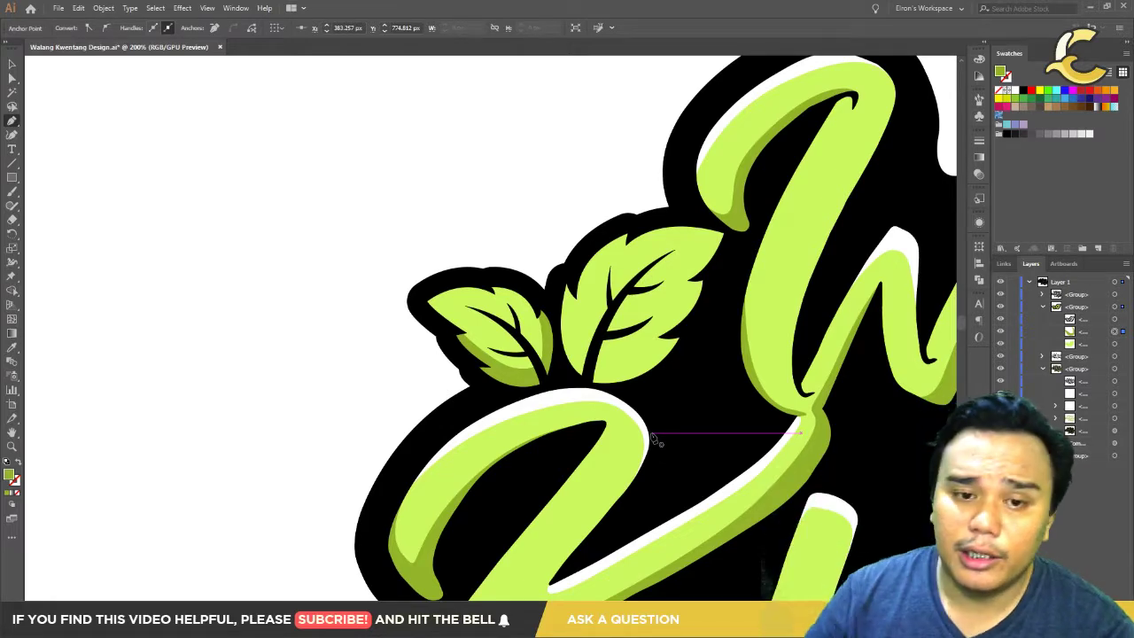
pyautogui.scroll(3, 686, 329)
pyautogui.moveTo(651, 322); pyautogui.dragTo(514, 362)
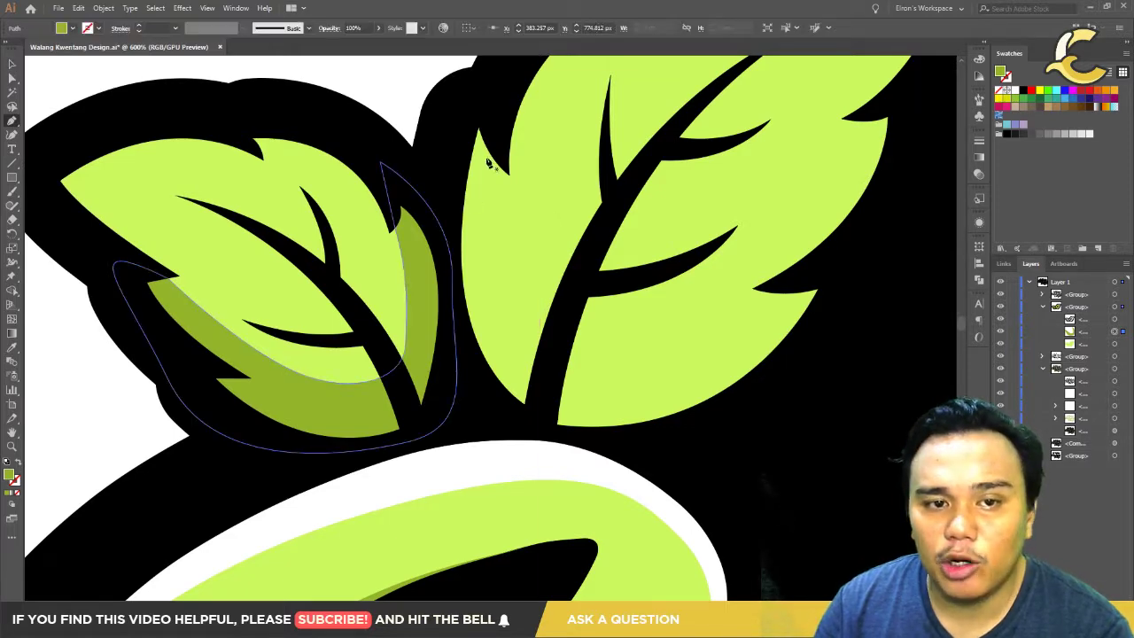
pyautogui.click(542, 171)
pyautogui.scroll(-4, 531, 189)
pyautogui.scroll(-1, 531, 189)
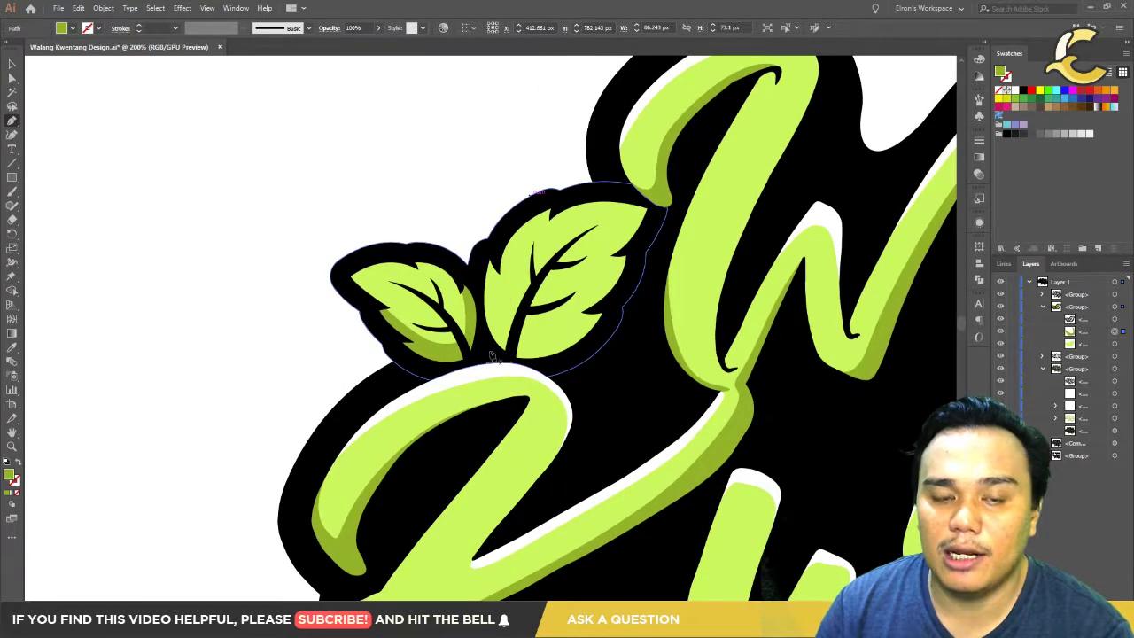
pyautogui.scroll(4, 496, 316)
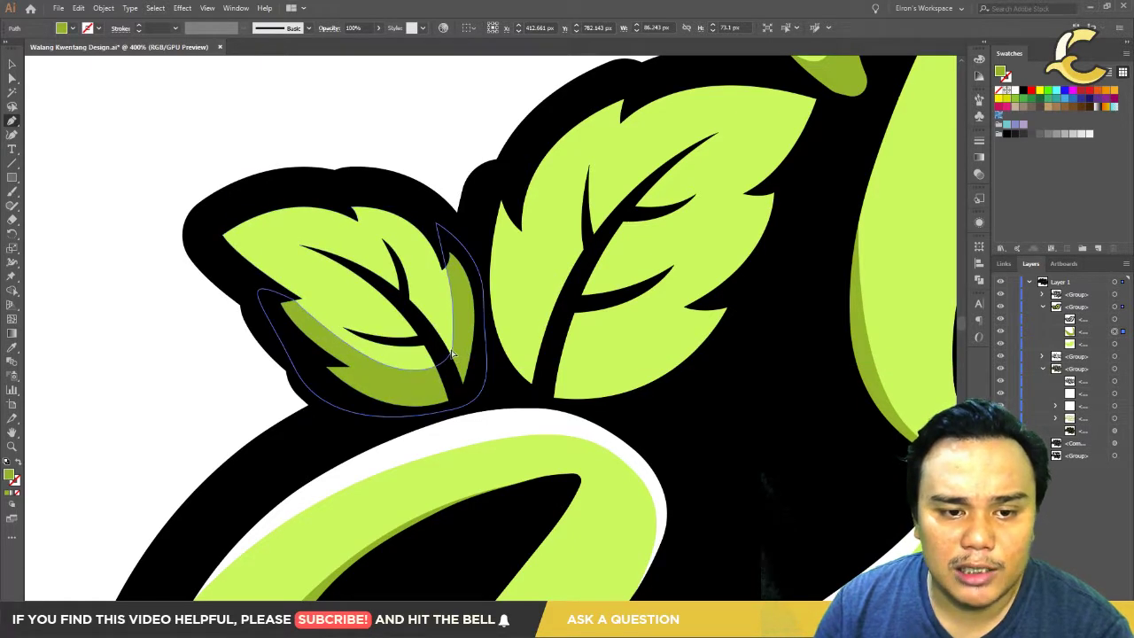
# Step: Pen-draw a dark-green shading shape around the right leaf's lower edge and tip
pyautogui.click(520, 230)
pyautogui.moveTo(542, 344); pyautogui.dragTo(579, 391)
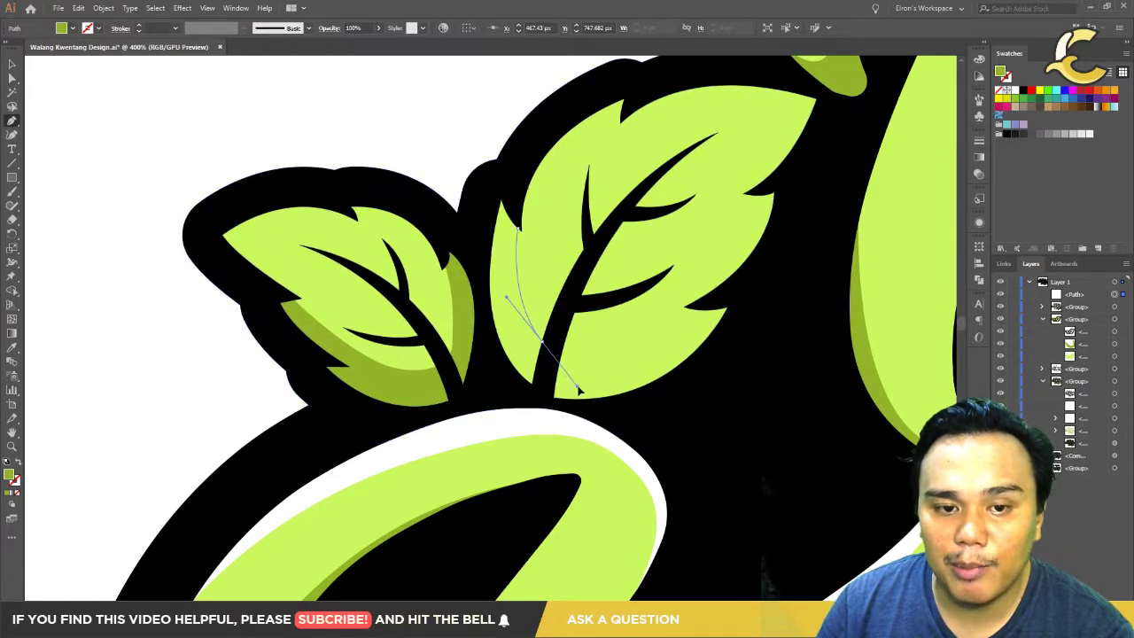
pyautogui.moveTo(666, 330)
pyautogui.mouseDown()
pyautogui.moveTo(708, 305)
pyautogui.moveTo(665, 307)
pyautogui.mouseUp()
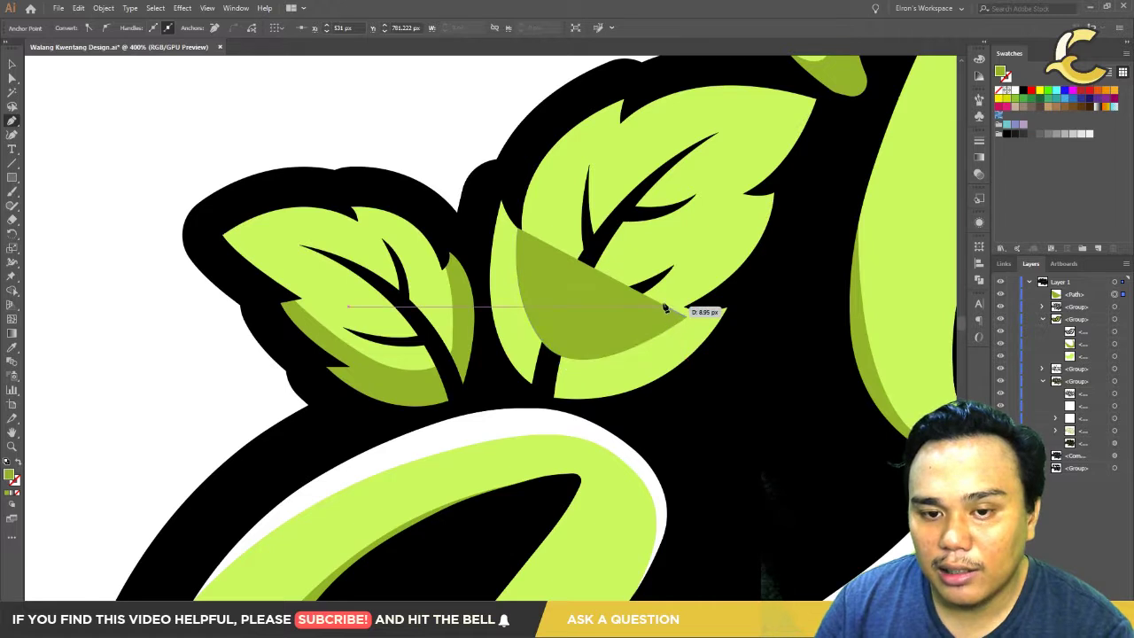
pyautogui.moveTo(666, 307); pyautogui.dragTo(731, 239)
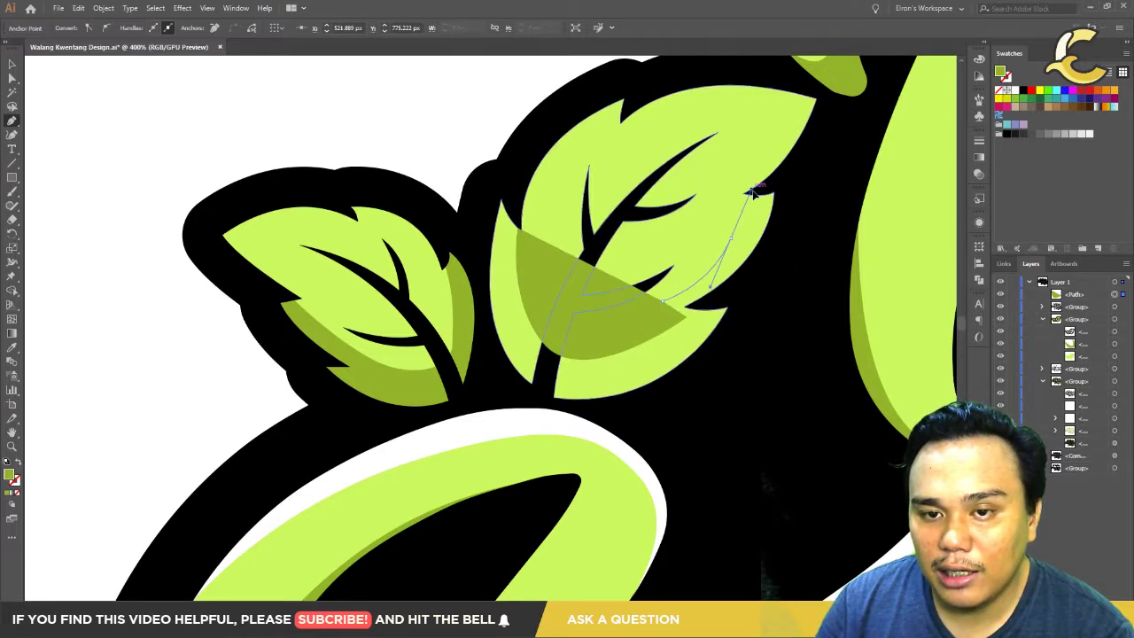
pyautogui.click(733, 237)
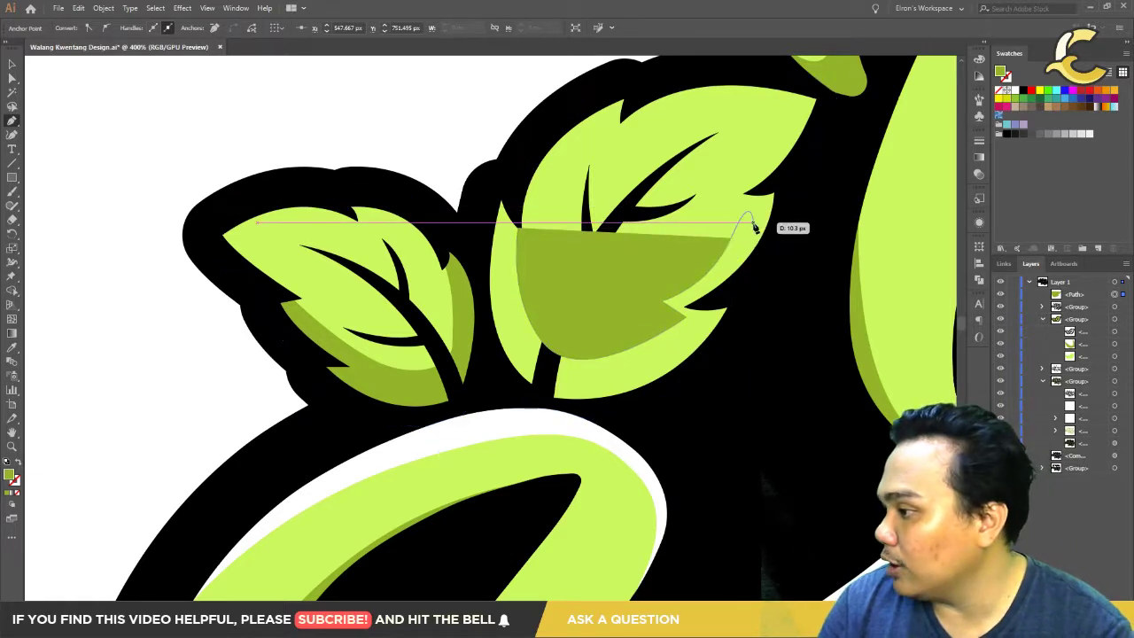
pyautogui.moveTo(732, 241); pyautogui.dragTo(725, 200)
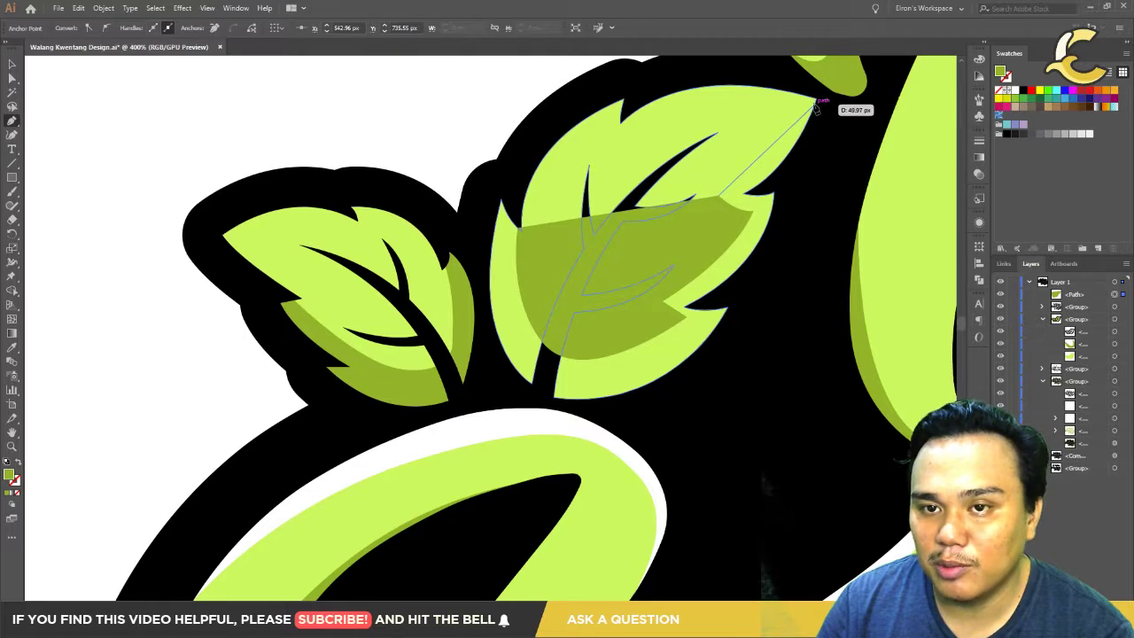
pyautogui.moveTo(815, 101); pyautogui.dragTo(822, 361)
pyautogui.moveTo(811, 527); pyautogui.dragTo(767, 584)
pyautogui.moveTo(614, 385)
pyautogui.mouseDown()
pyautogui.moveTo(557, 388)
pyautogui.moveTo(492, 347)
pyautogui.mouseUp()
# Step: Draw shading up the right leaf's left edge and tuck it into that leaf's group
pyautogui.click(555, 382)
pyautogui.click(492, 303)
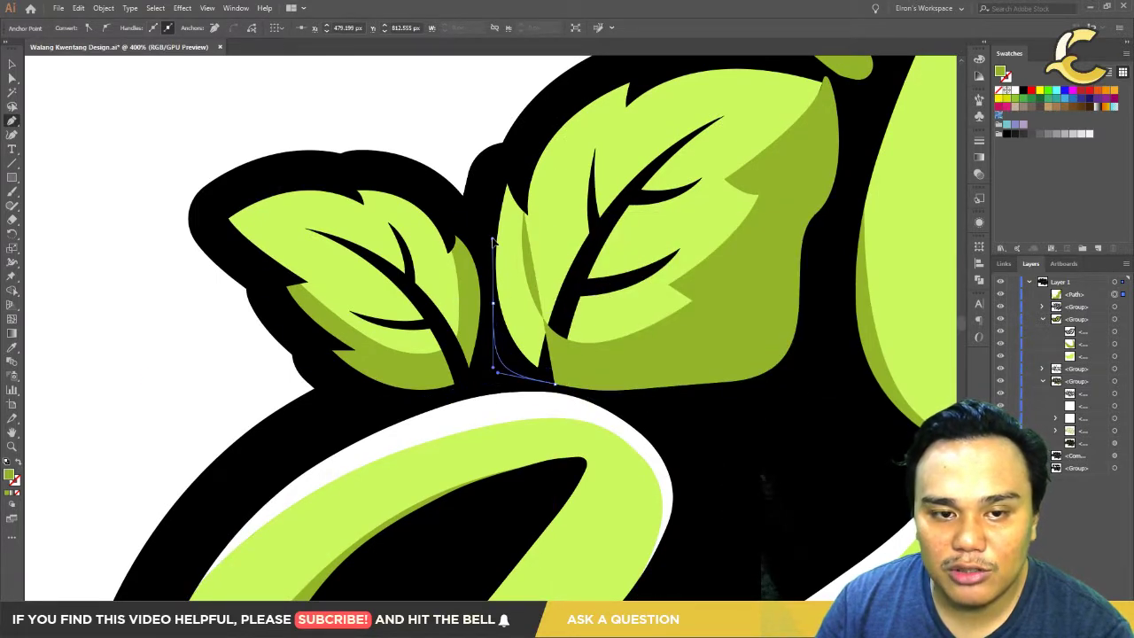
pyautogui.moveTo(493, 240); pyautogui.dragTo(532, 221)
pyautogui.moveTo(507, 169); pyautogui.dragTo(526, 218)
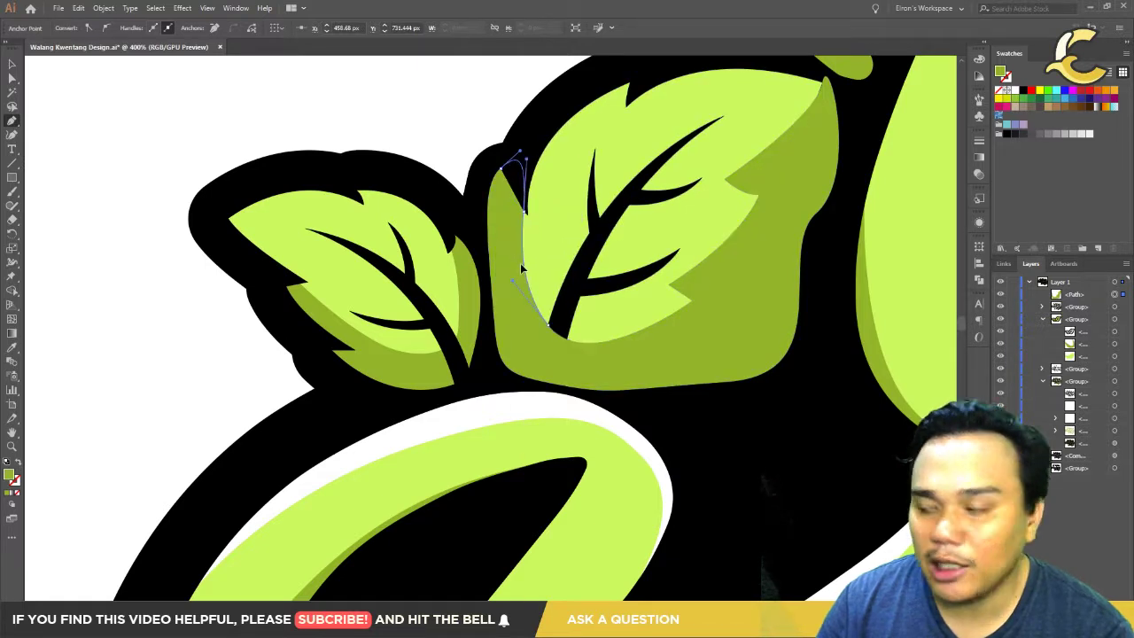
pyautogui.hotkey('ctrl', 'shift', 'a')
pyautogui.scroll(-1, 532, 280)
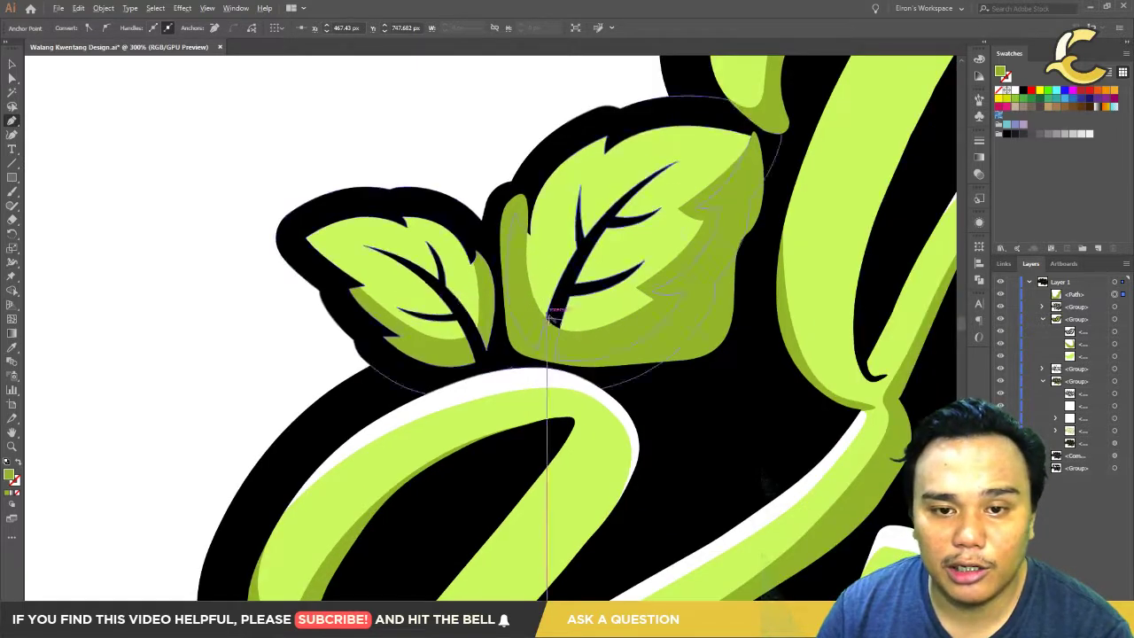
pyautogui.click(1075, 294)
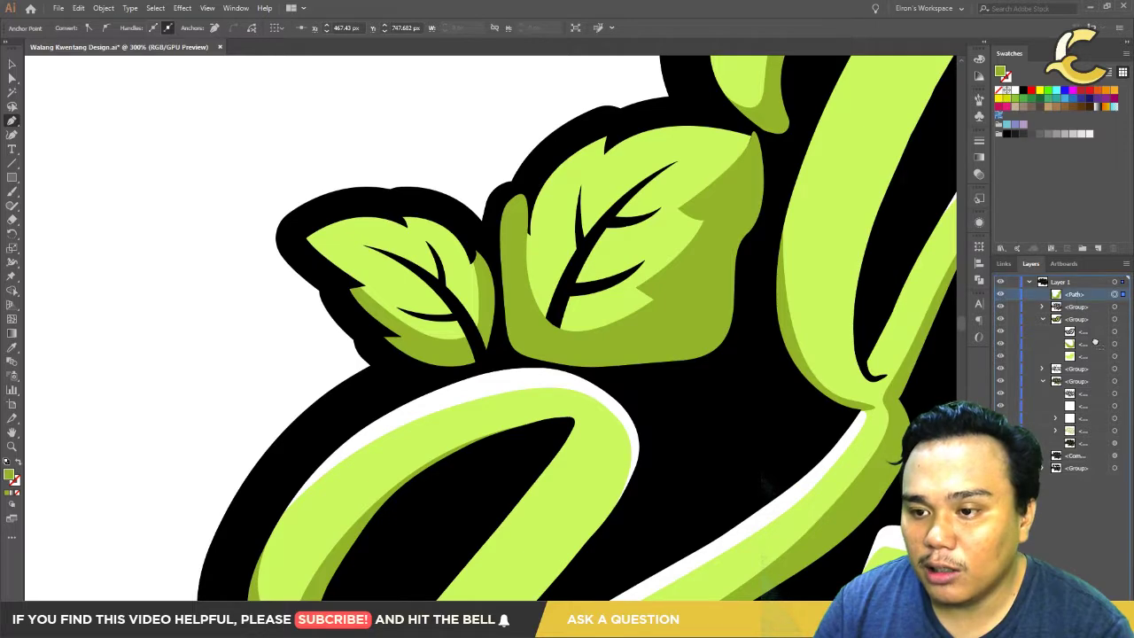
pyautogui.moveTo(1092, 348); pyautogui.dragTo(1094, 350)
pyautogui.scroll(-2, 447, 398)
# Step: Select the right leaf's shading pieces, undoing an accidental move of the shading
pyautogui.scroll(2, 611, 363)
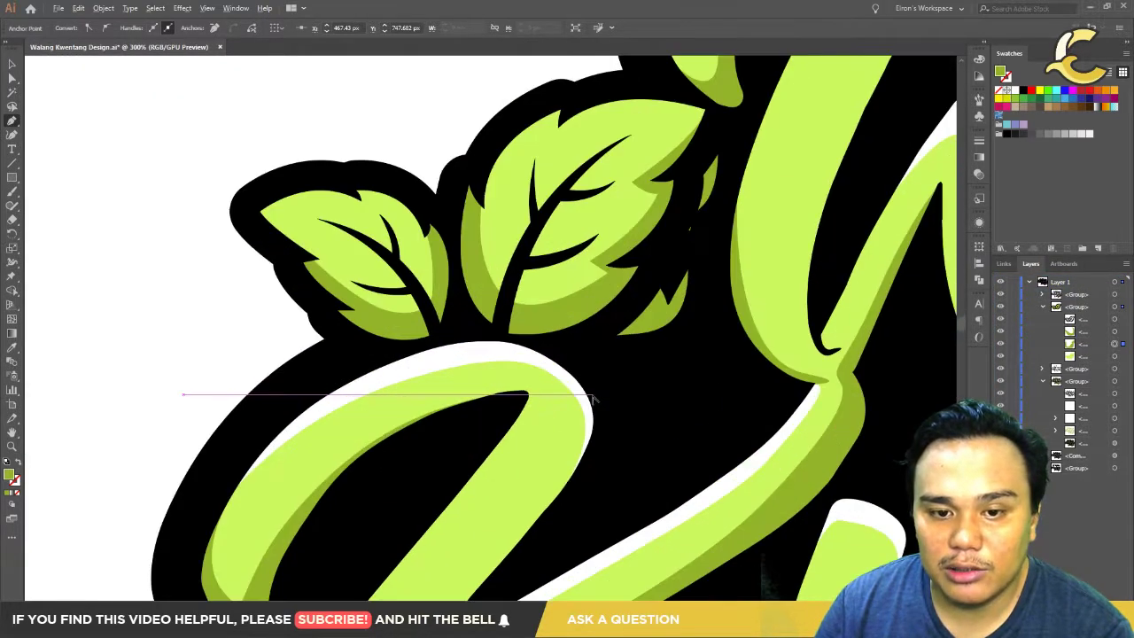
pyautogui.moveTo(741, 266); pyautogui.dragTo(768, 408)
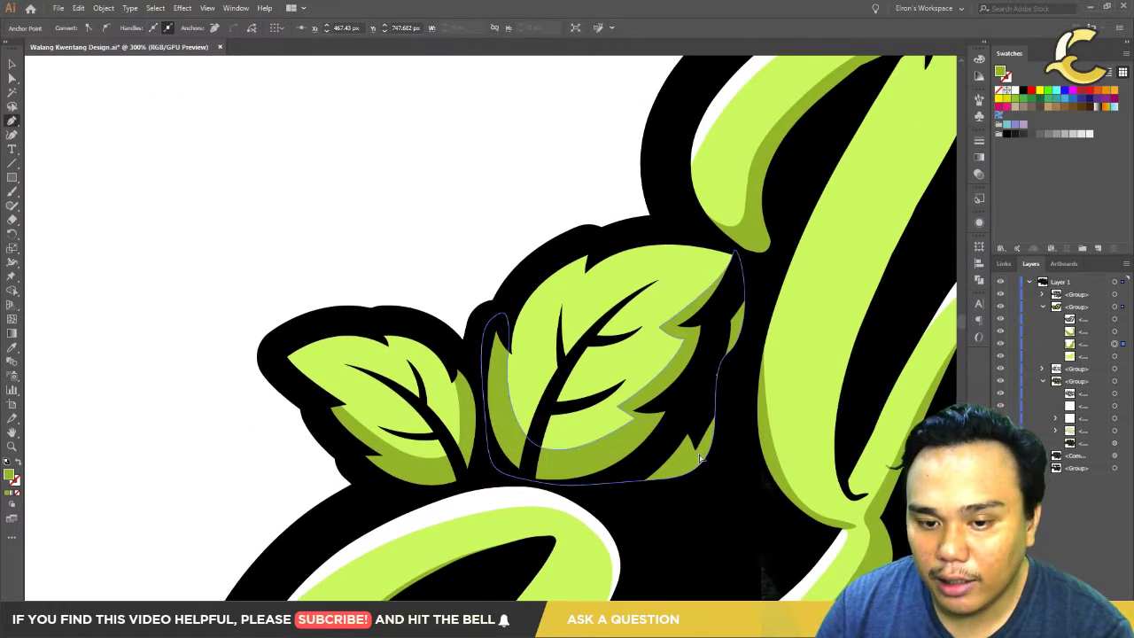
pyautogui.click(700, 461)
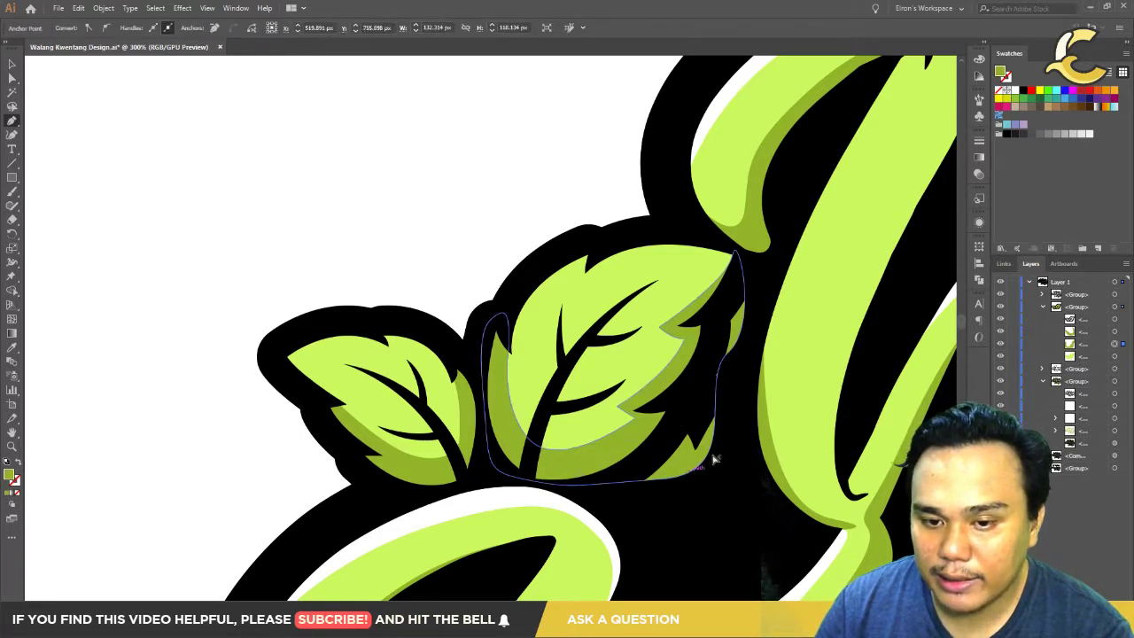
pyautogui.keyDown('ctrl'); pyautogui.click(718, 436); pyautogui.keyUp('ctrl')
pyautogui.keyDown('ctrl'); pyautogui.click(675, 471); pyautogui.keyUp('ctrl')
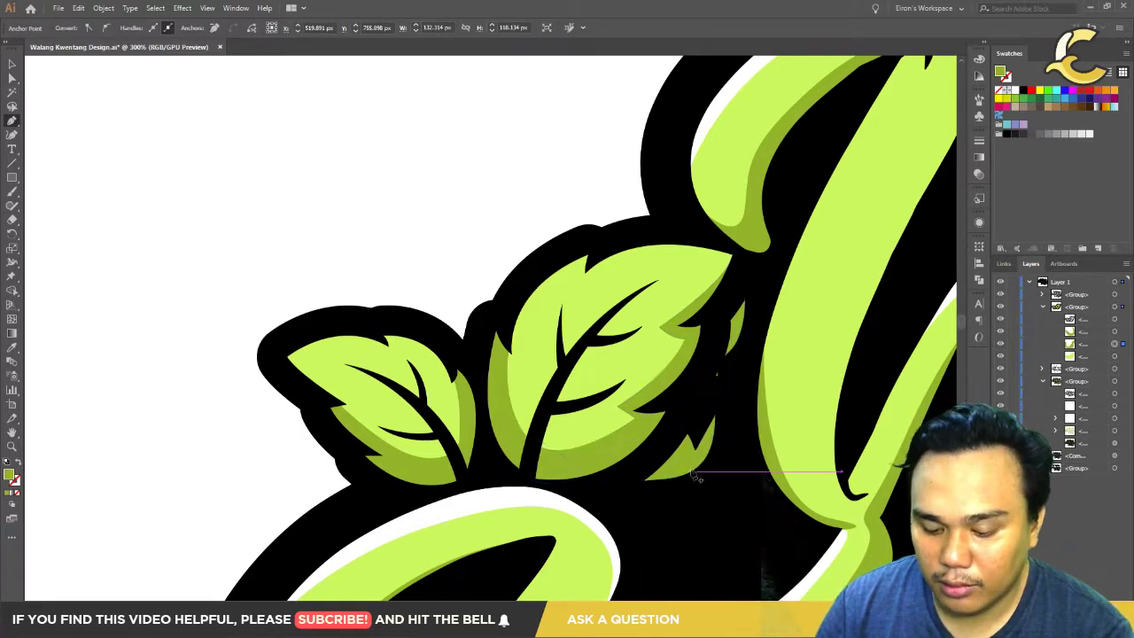
pyautogui.keyDown('ctrl'); pyautogui.click(679, 479); pyautogui.keyUp('ctrl')
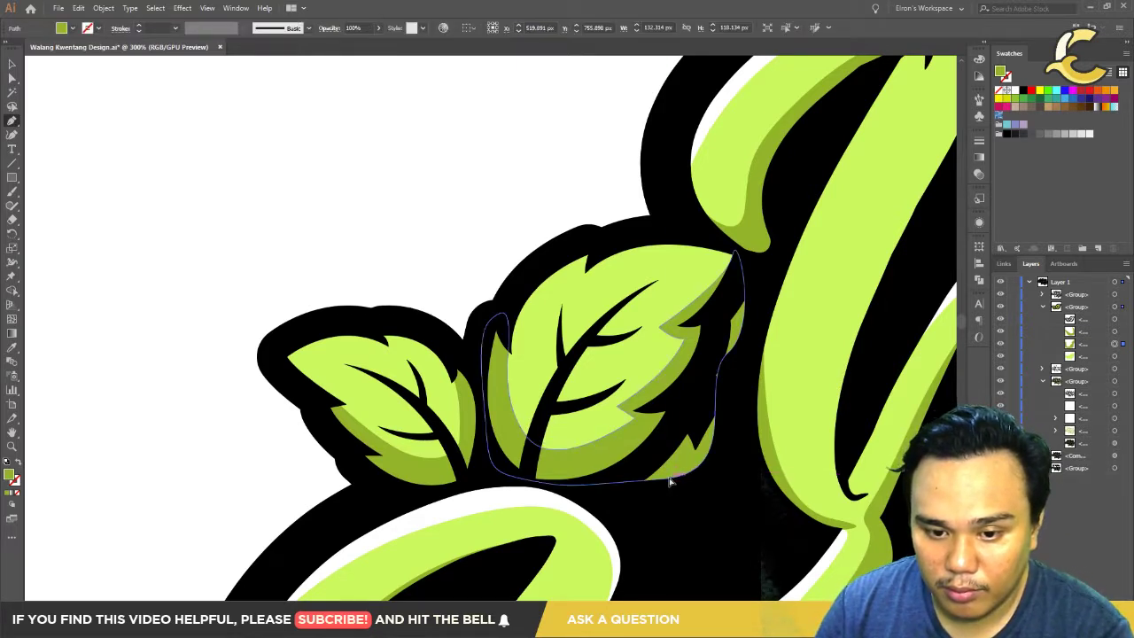
pyautogui.keyDown('ctrl'); pyautogui.click(670, 479); pyautogui.keyUp('ctrl')
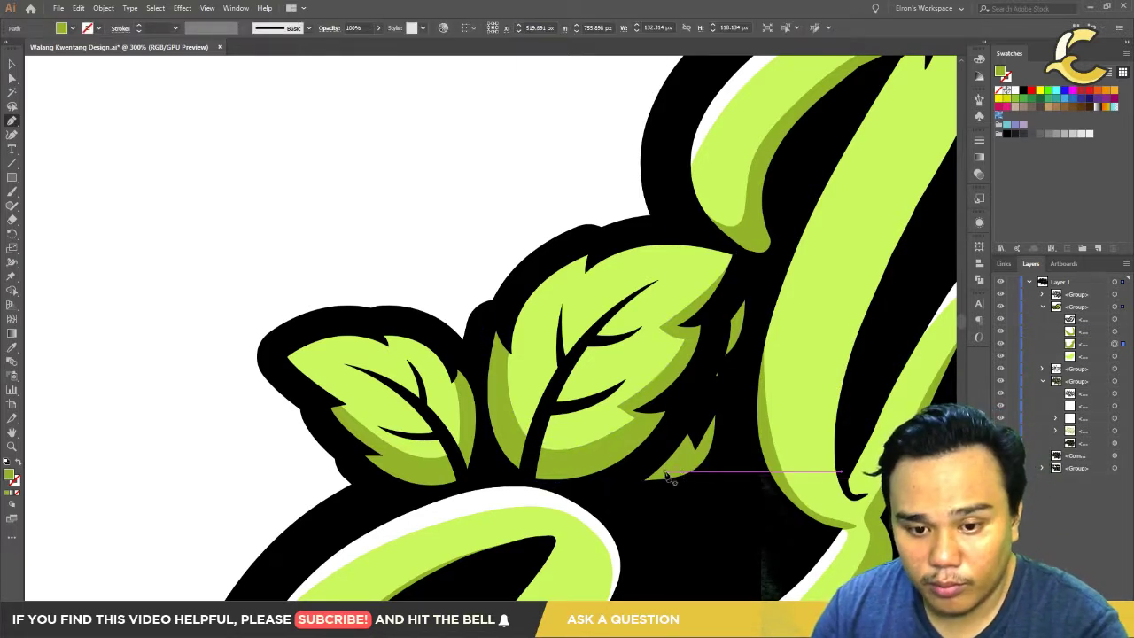
pyautogui.keyDown('ctrl'); pyautogui.click(676, 478); pyautogui.keyUp('ctrl')
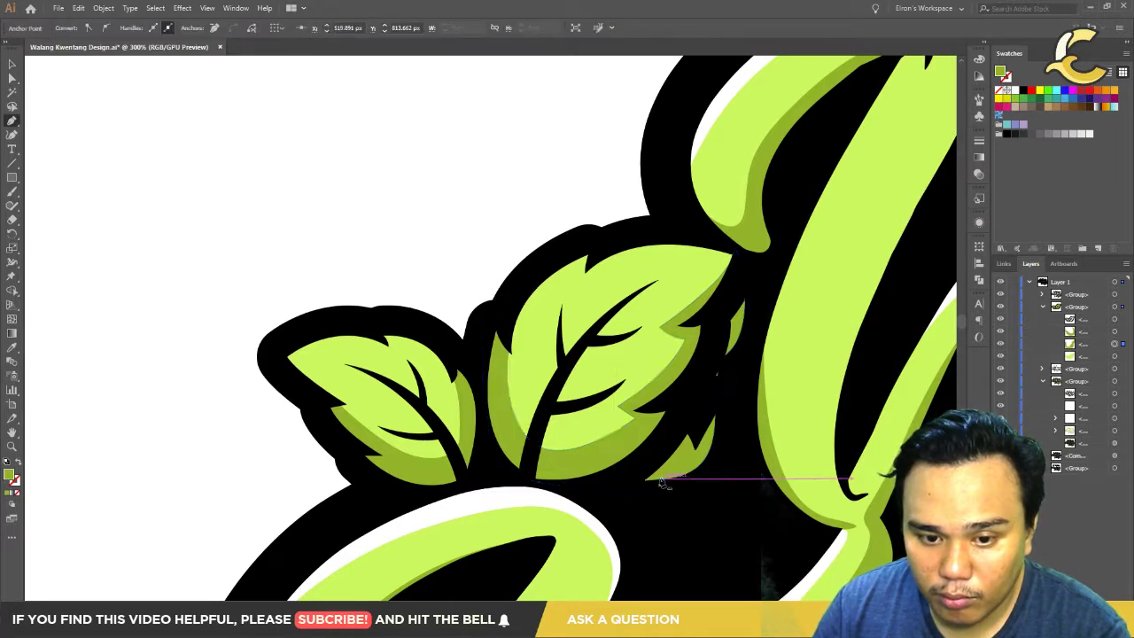
pyautogui.keyDown('ctrl'); pyautogui.click(760, 459); pyautogui.keyUp('ctrl')
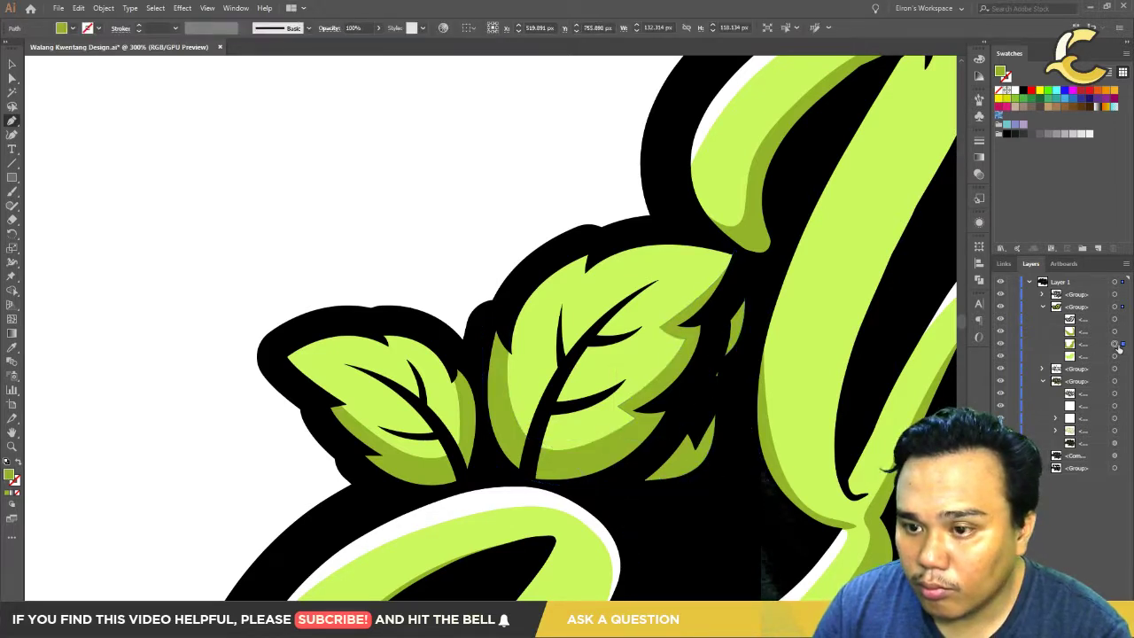
pyautogui.scroll(1, 708, 403)
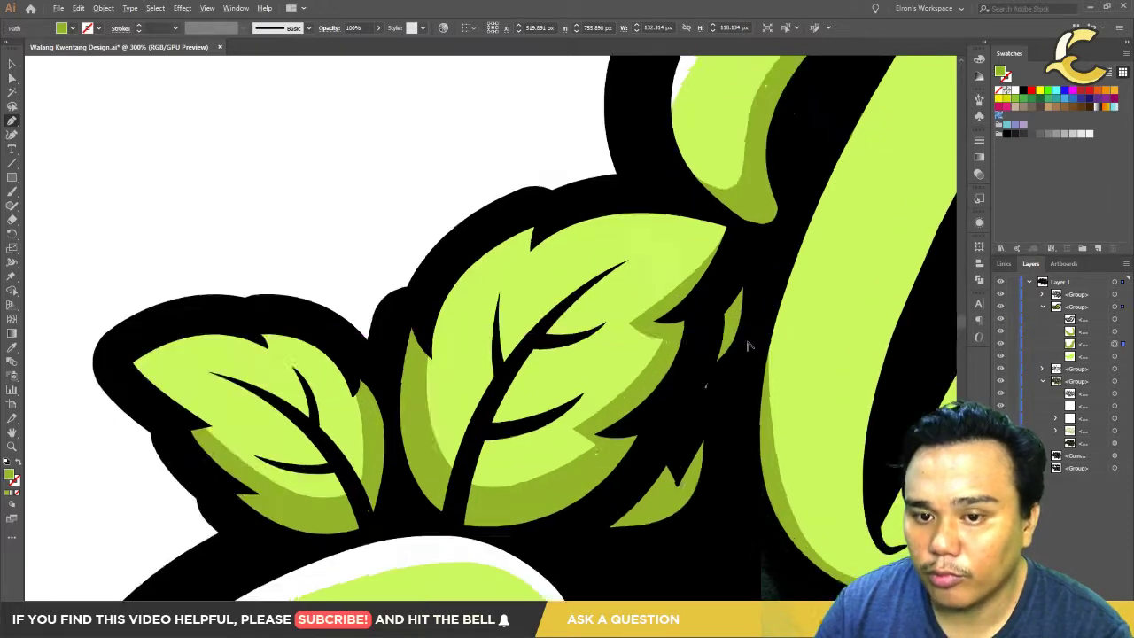
pyautogui.scroll(1, 735, 329)
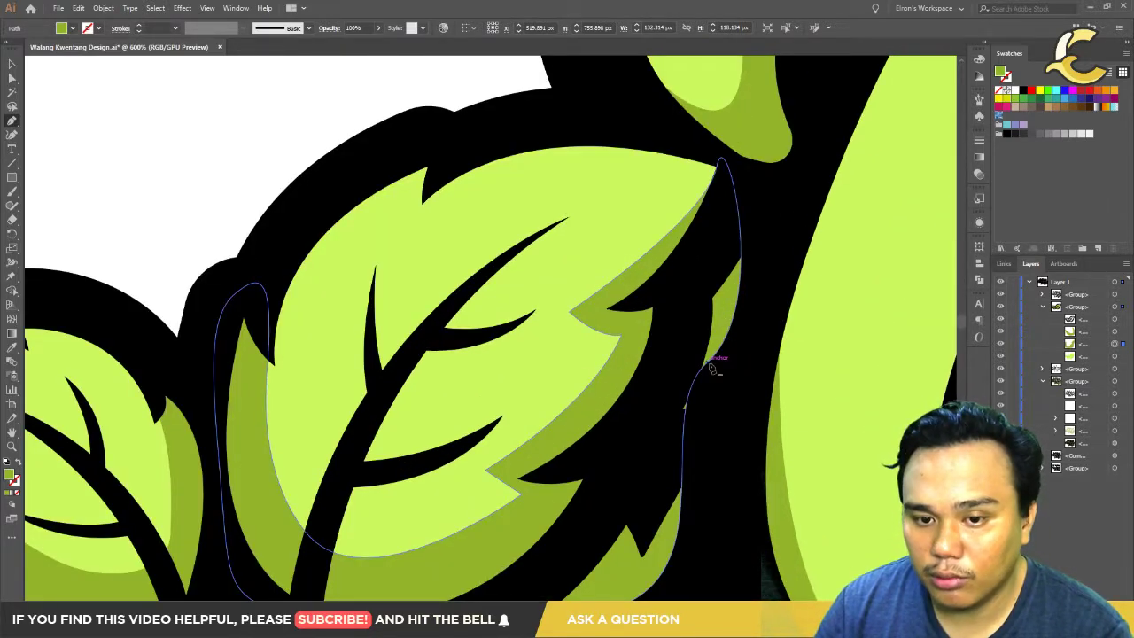
pyautogui.moveTo(711, 366); pyautogui.dragTo(688, 365)
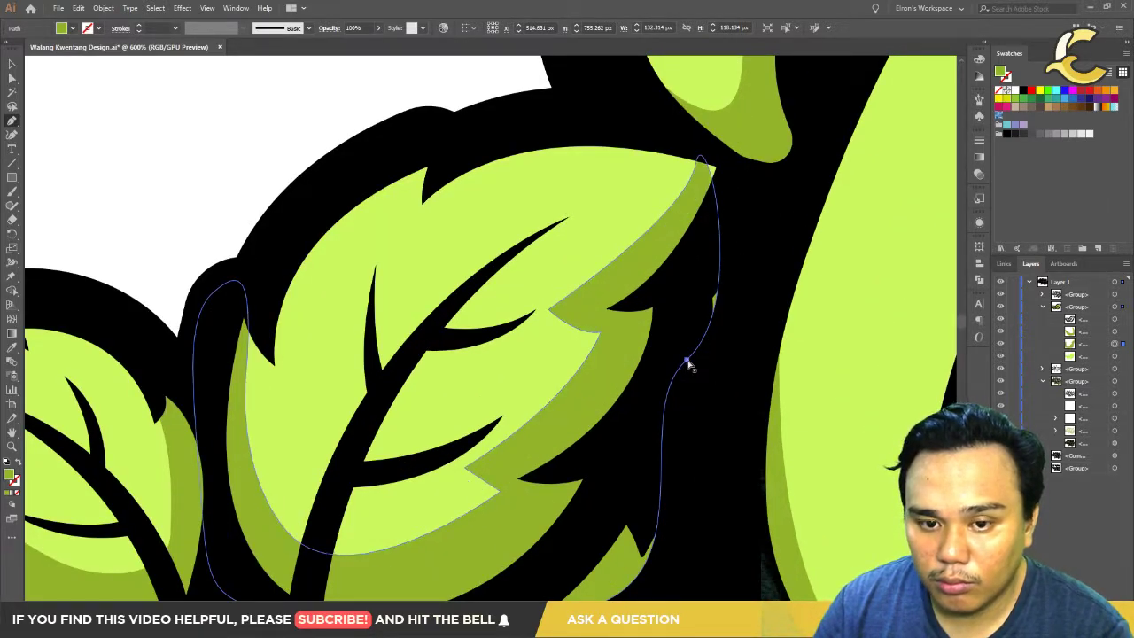
pyautogui.hotkey('ctrl', 'z')
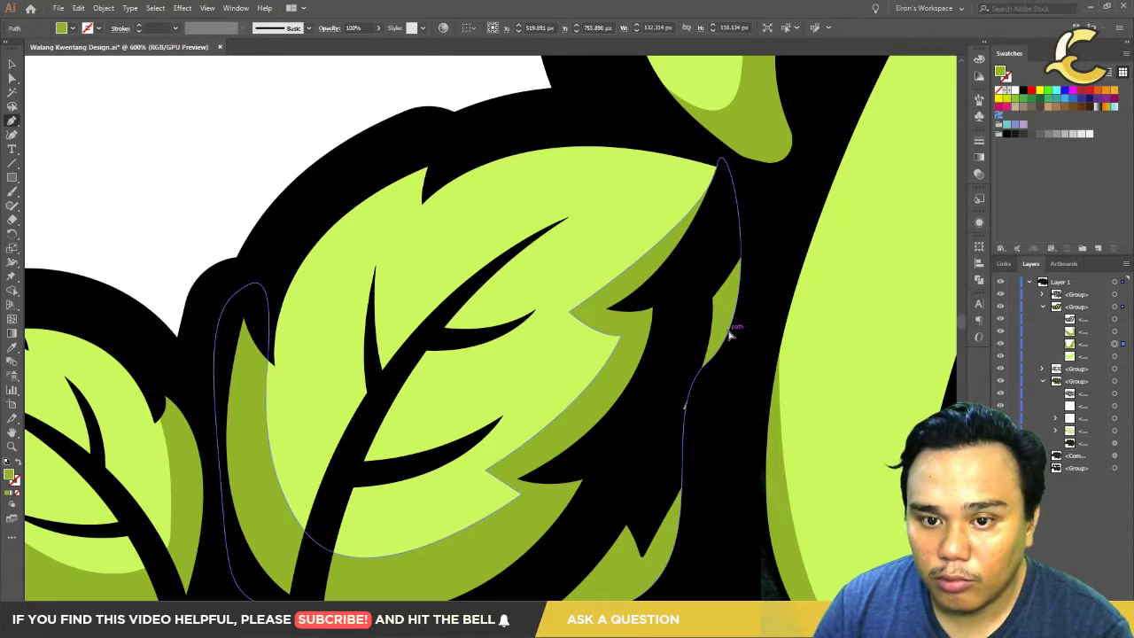
pyautogui.keyDown('ctrl'); pyautogui.click(85, 203); pyautogui.keyUp('ctrl')
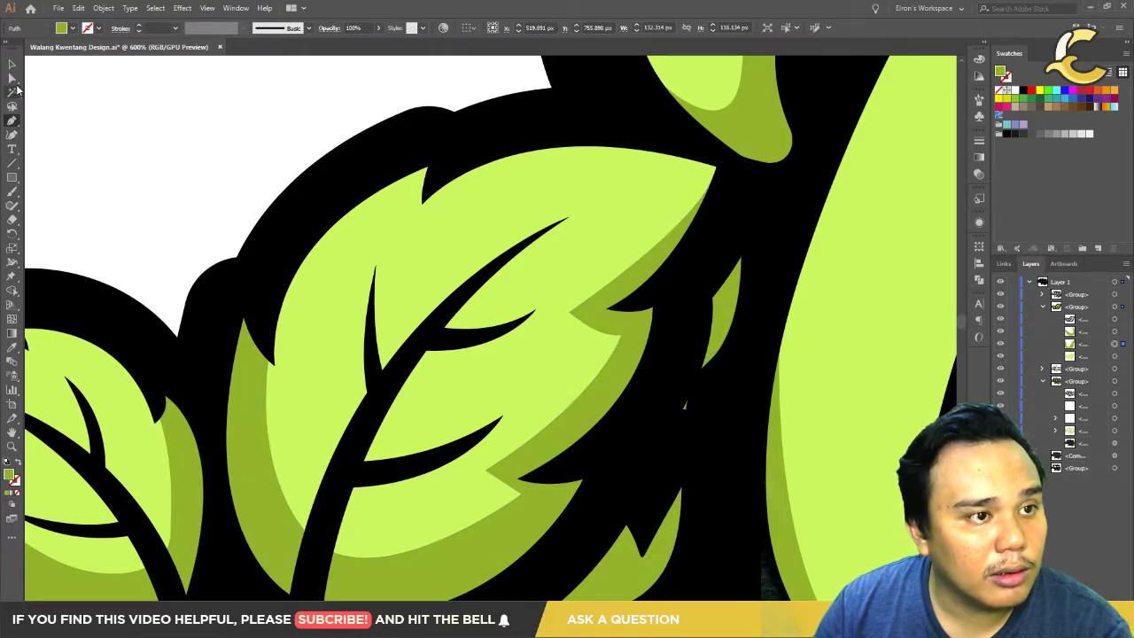
# Step: In Isolation Mode, drag the shading's anchor out into a rounded bulge along the leaf
pyautogui.click(11, 64)
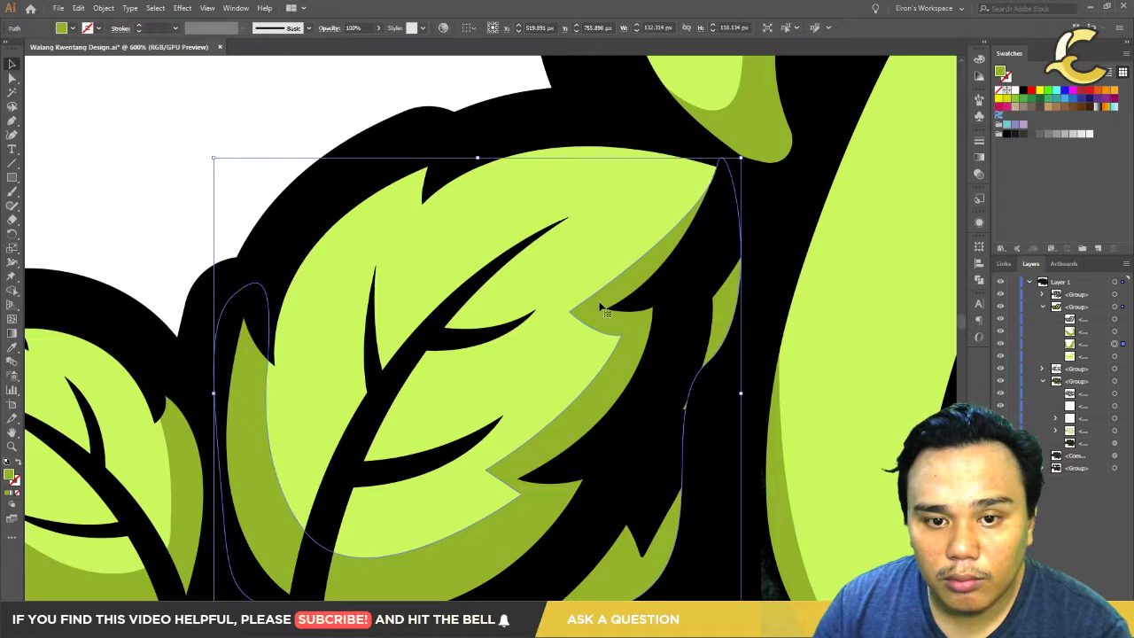
pyautogui.doubleClick(713, 354)
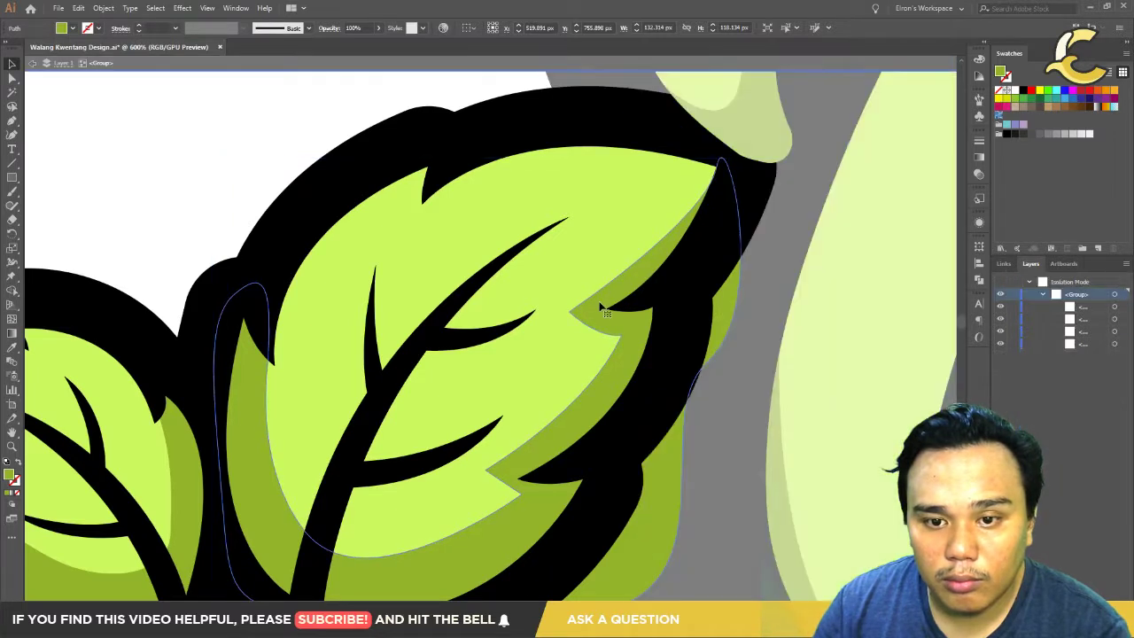
pyautogui.press('p')
pyautogui.keyDown('ctrl'); pyautogui.click(720, 355); pyautogui.keyUp('ctrl')
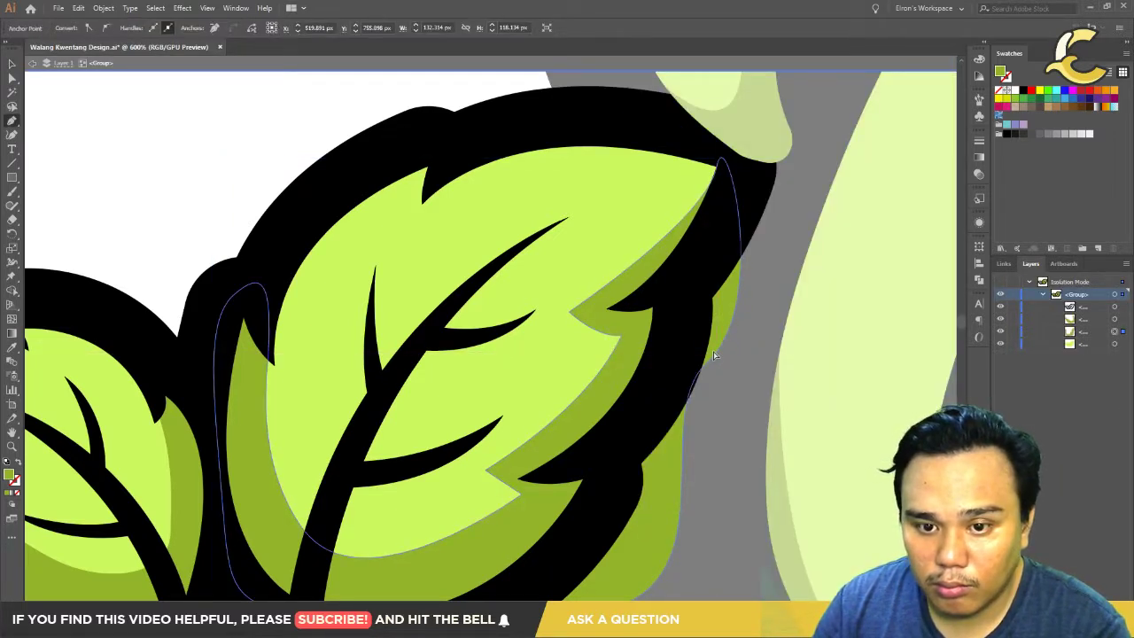
pyautogui.moveTo(720, 356); pyautogui.dragTo(678, 359)
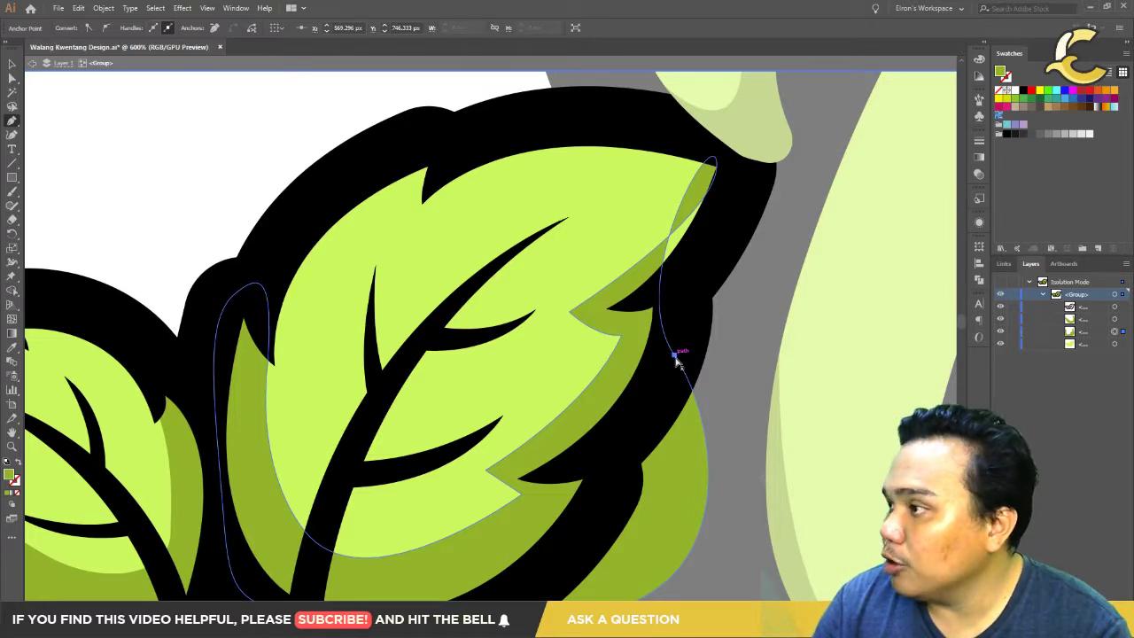
pyautogui.hotkey('ctrl', 'h')
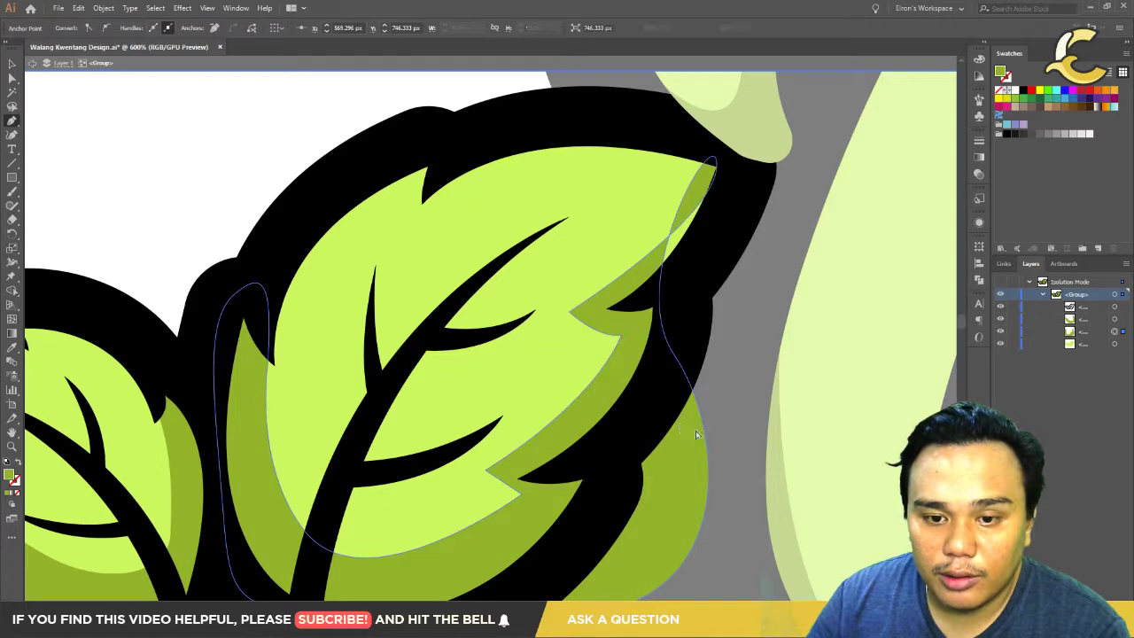
pyautogui.click(678, 366)
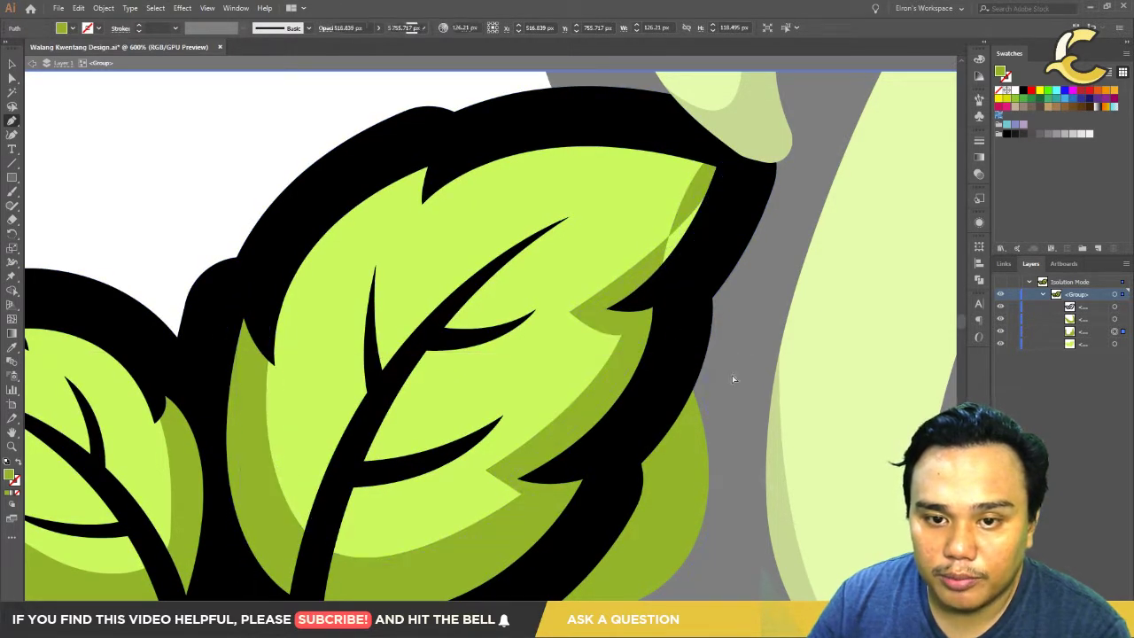
pyautogui.press('Escape')
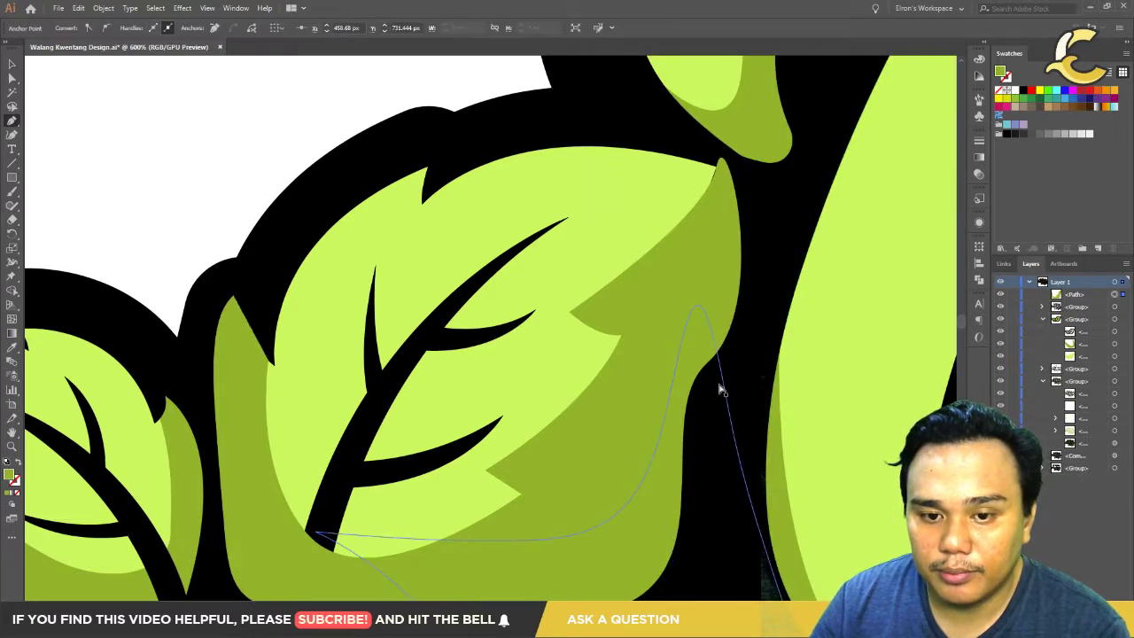
# Step: Pen-draw a dark-green band along the leaf's left edge and base, placed in its group
pyautogui.moveTo(719, 390); pyautogui.dragTo(717, 230)
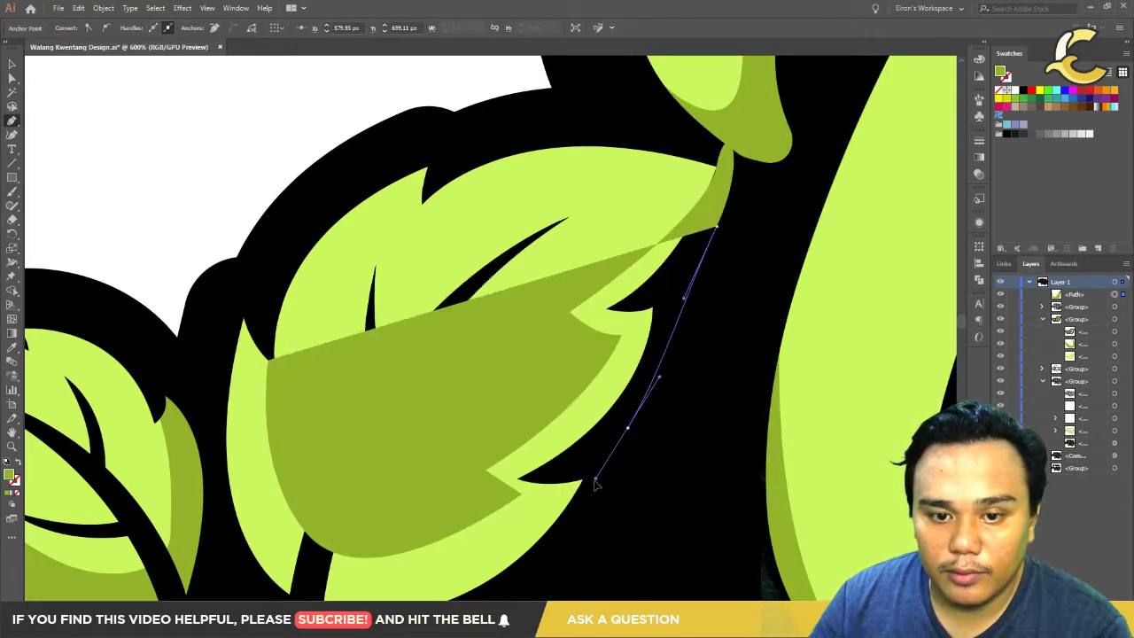
pyautogui.moveTo(725, 198); pyautogui.dragTo(576, 538)
pyautogui.moveTo(524, 579); pyautogui.dragTo(544, 397)
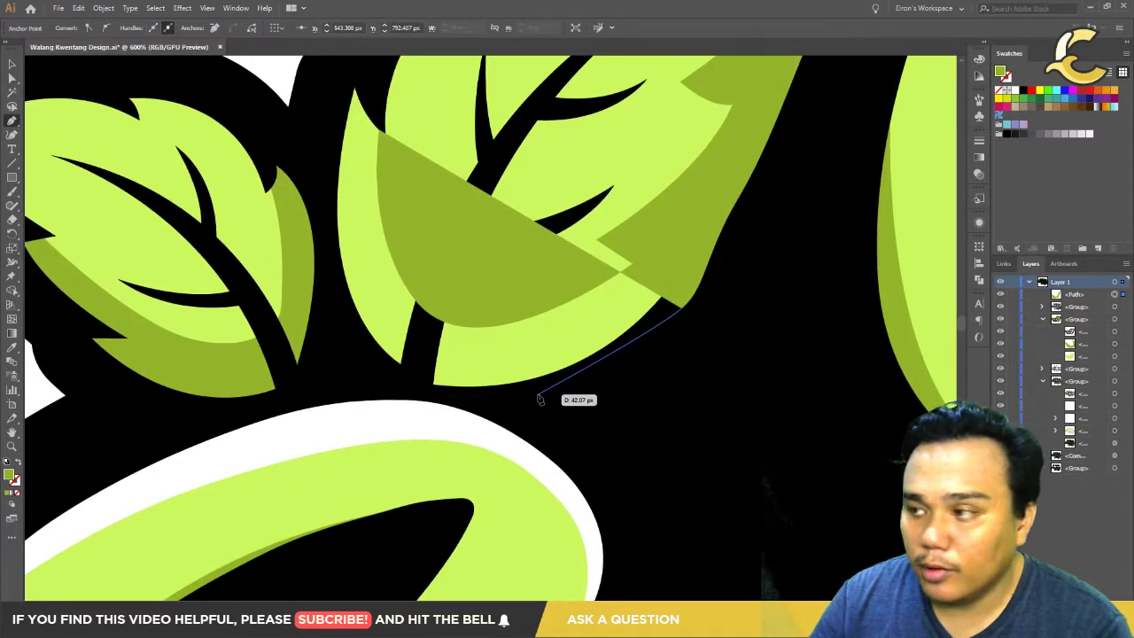
pyautogui.moveTo(535, 395)
pyautogui.mouseDown()
pyautogui.moveTo(434, 403)
pyautogui.moveTo(399, 386)
pyautogui.mouseUp()
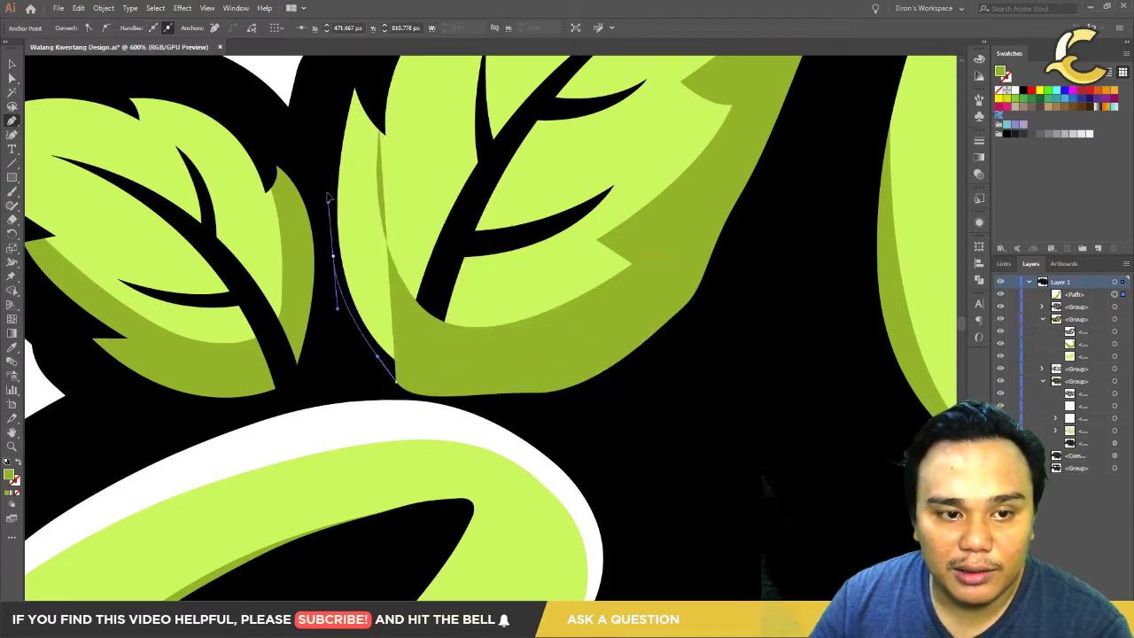
pyautogui.moveTo(350, 90); pyautogui.dragTo(355, 82)
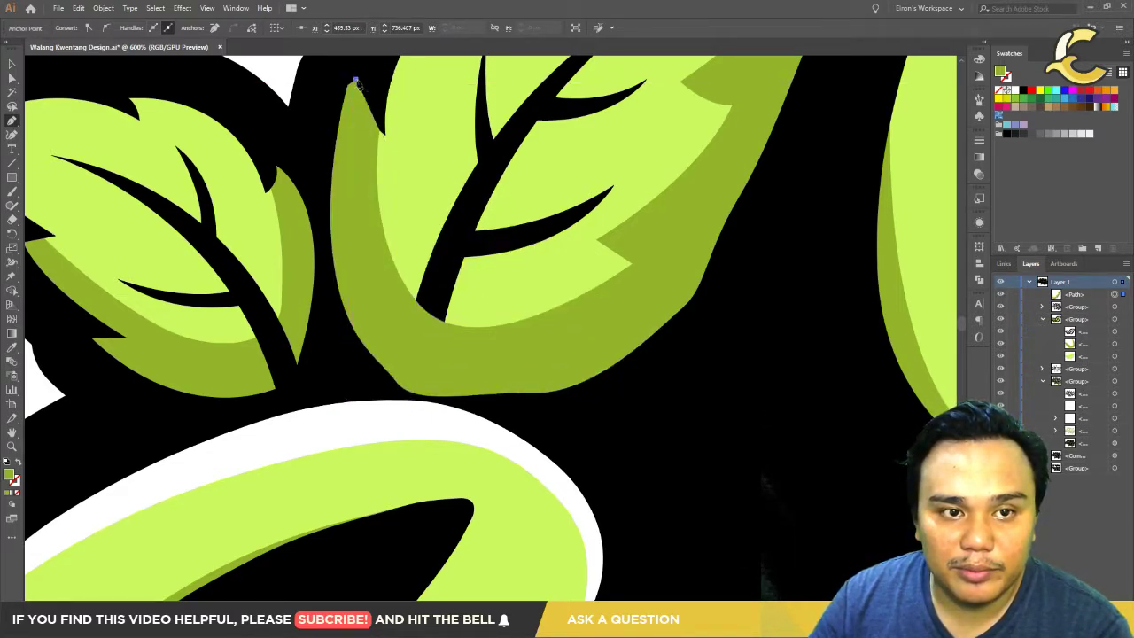
pyautogui.moveTo(380, 133); pyautogui.dragTo(373, 188)
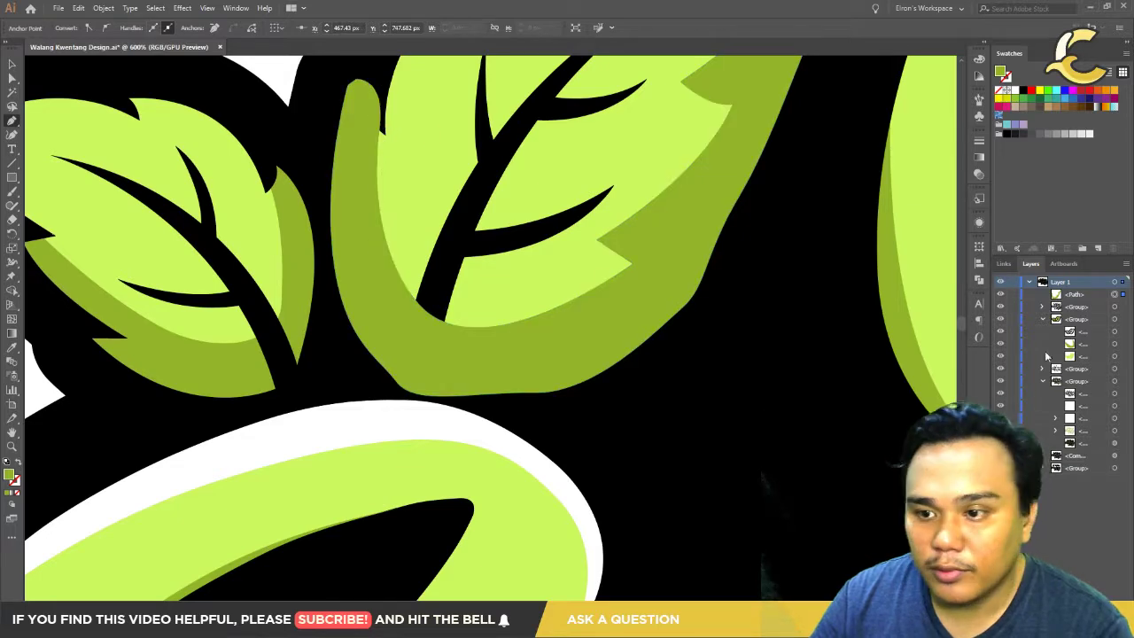
pyautogui.moveTo(1066, 296); pyautogui.dragTo(1089, 344)
# Step: Zoom out, pan down, and zoom to 600% on the small leaf beside the 'n' of Design
pyautogui.hotkey('ctrl', '-')
pyautogui.hotkey('ctrl', '-')
pyautogui.hotkey('ctrl', '-')
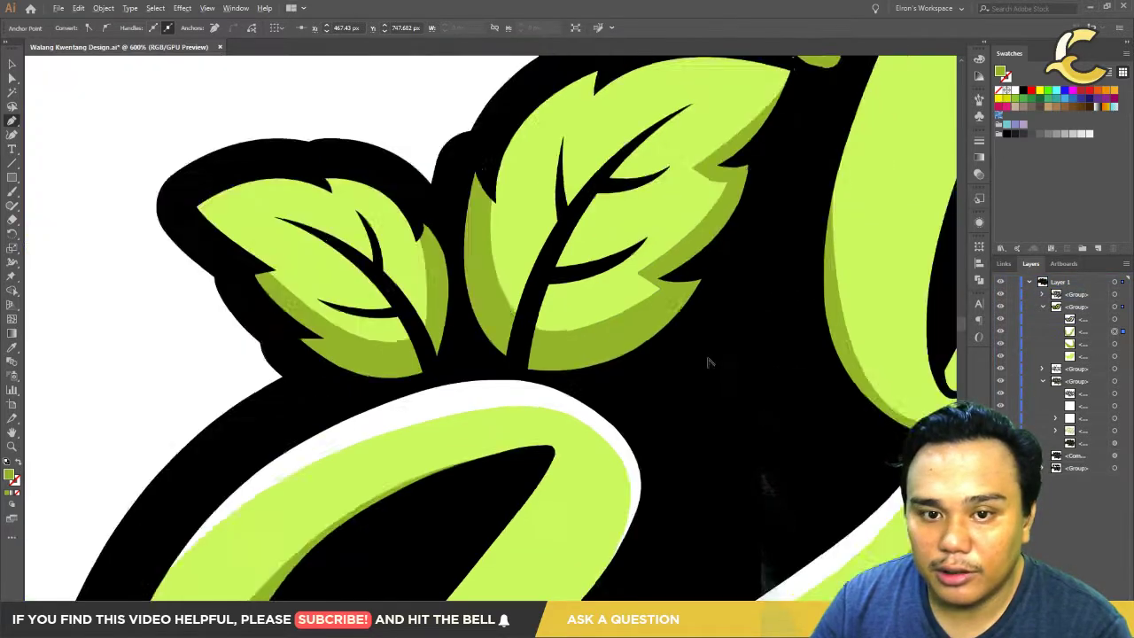
pyautogui.hotkey('ctrl', '-')
pyautogui.hotkey('ctrl', '-')
pyautogui.hotkey('ctrl', '-')
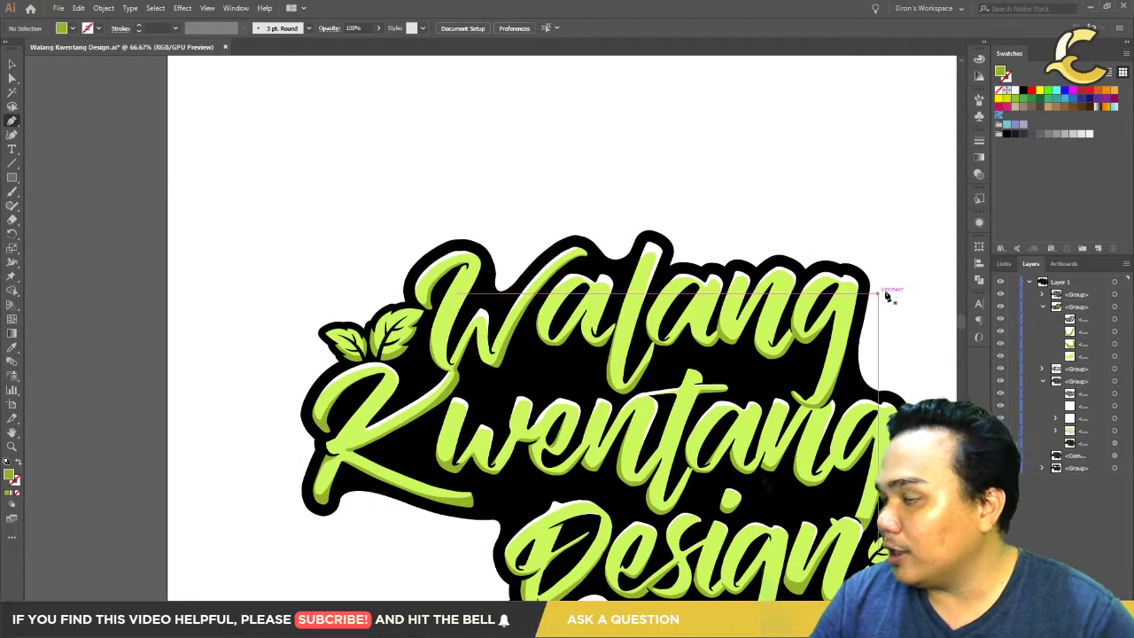
pyautogui.moveTo(882, 400); pyautogui.dragTo(704, 339)
pyautogui.scroll(1, 691, 505)
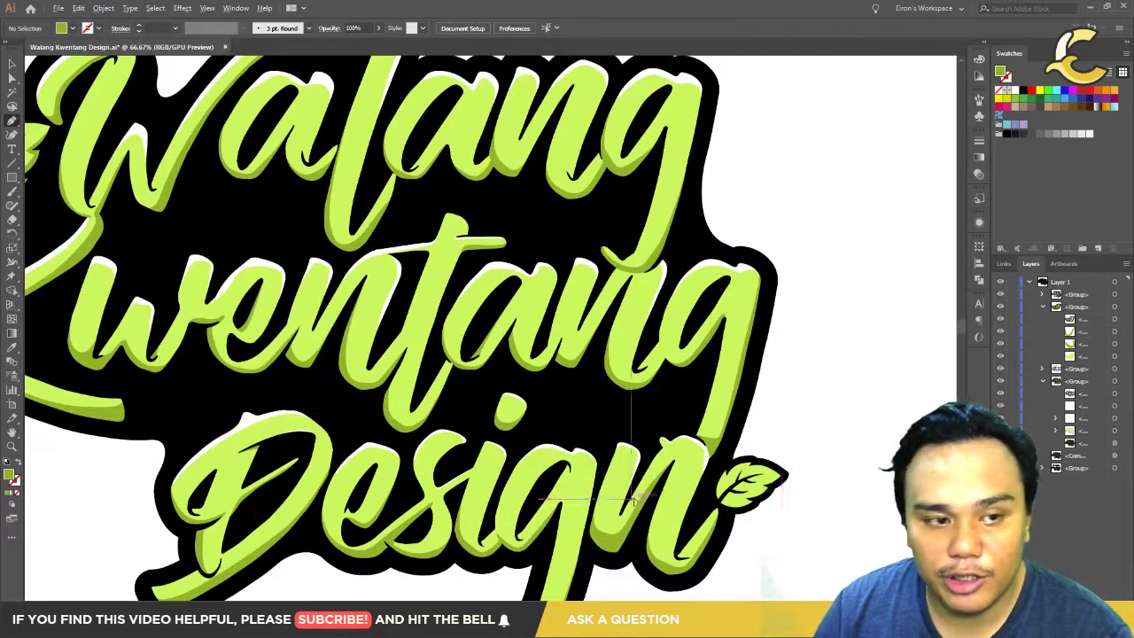
pyautogui.scroll(1, 620, 478)
pyautogui.scroll(1, 601, 488)
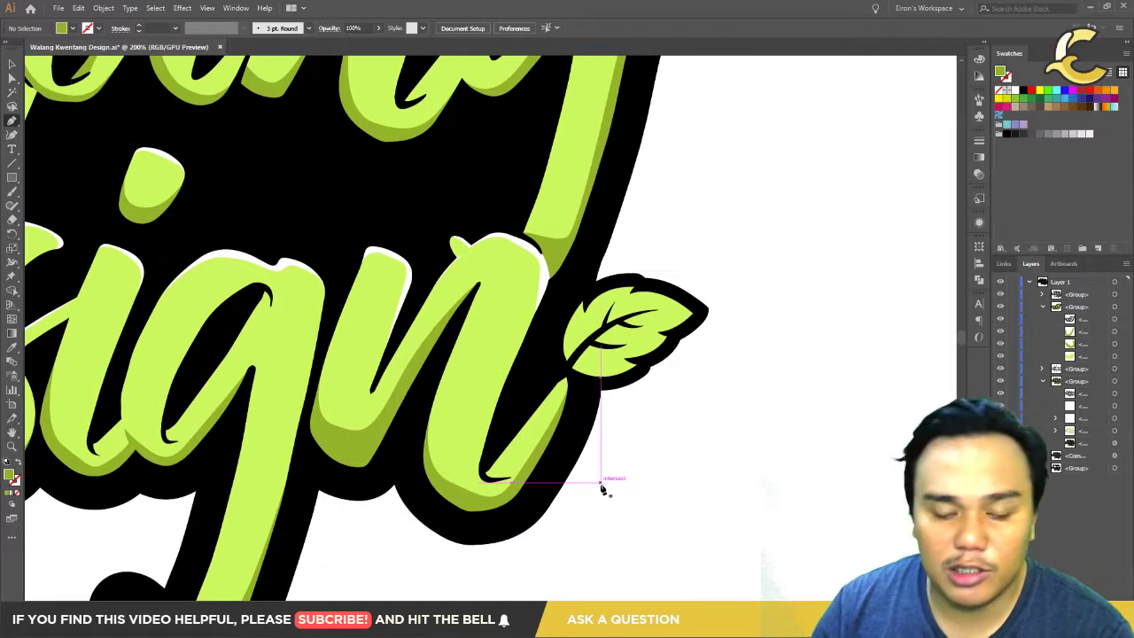
pyautogui.scroll(1, 602, 488)
pyautogui.scroll(1, 552, 329)
pyautogui.scroll(1, 514, 265)
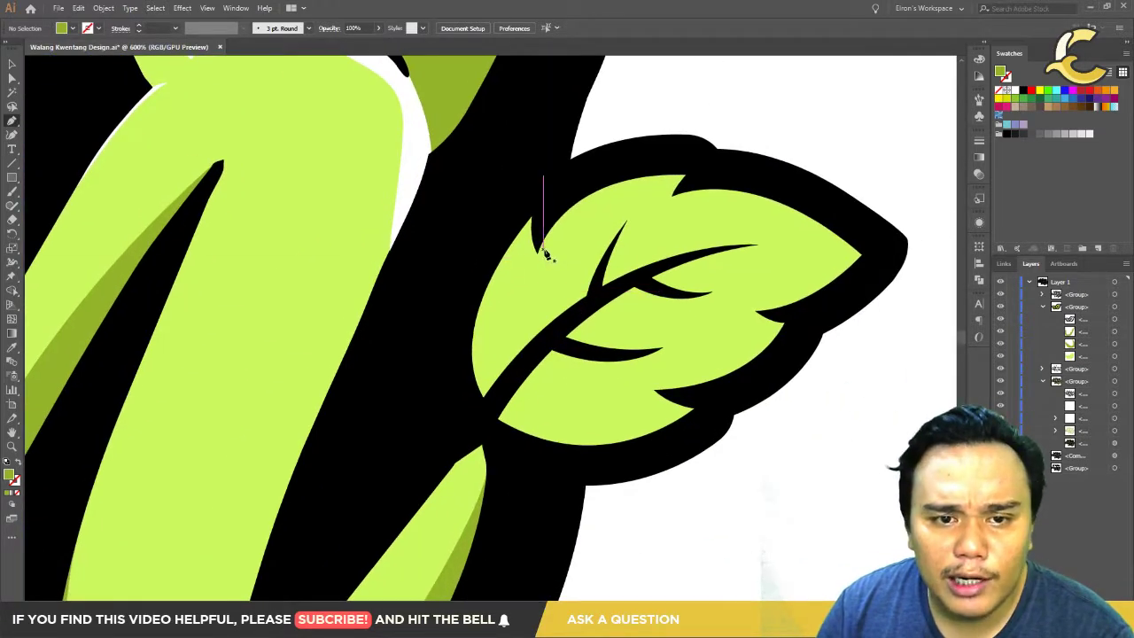
# Step: Pen-draw a dark-green shading shape along the small leaf's upper-left and lower edges
pyautogui.click(535, 246)
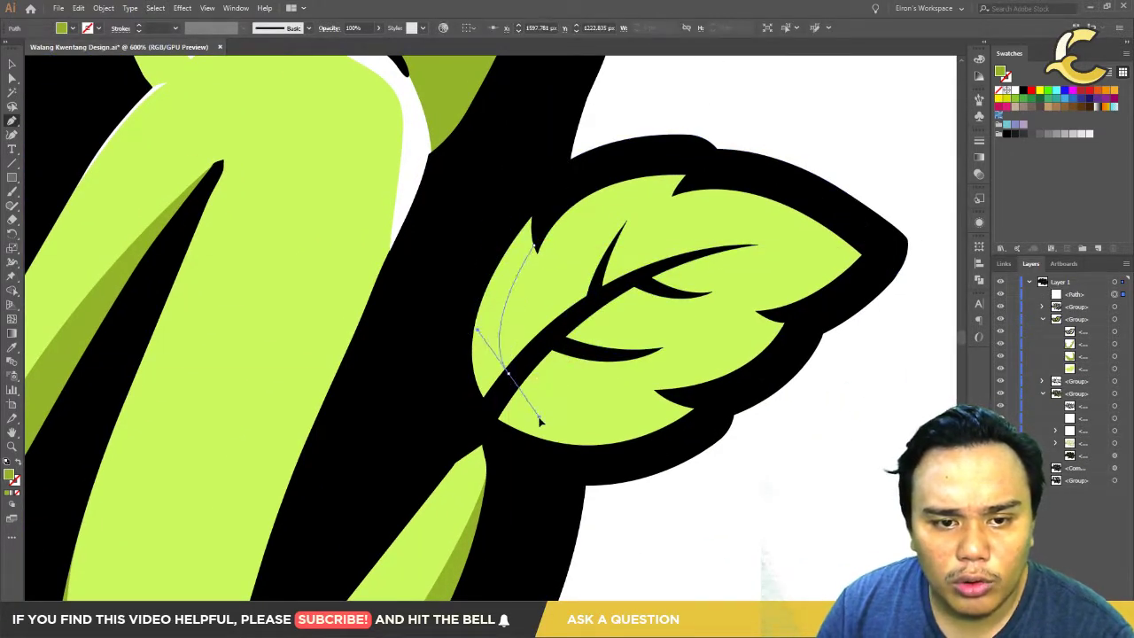
pyautogui.moveTo(527, 431); pyautogui.dragTo(529, 433)
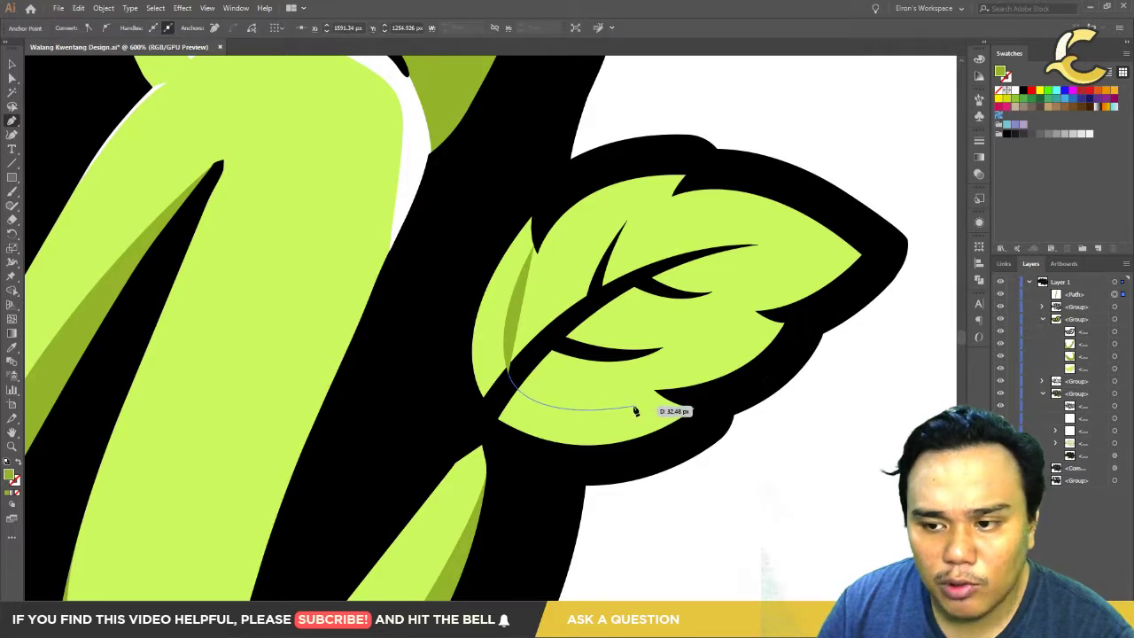
pyautogui.moveTo(621, 389); pyautogui.dragTo(625, 392)
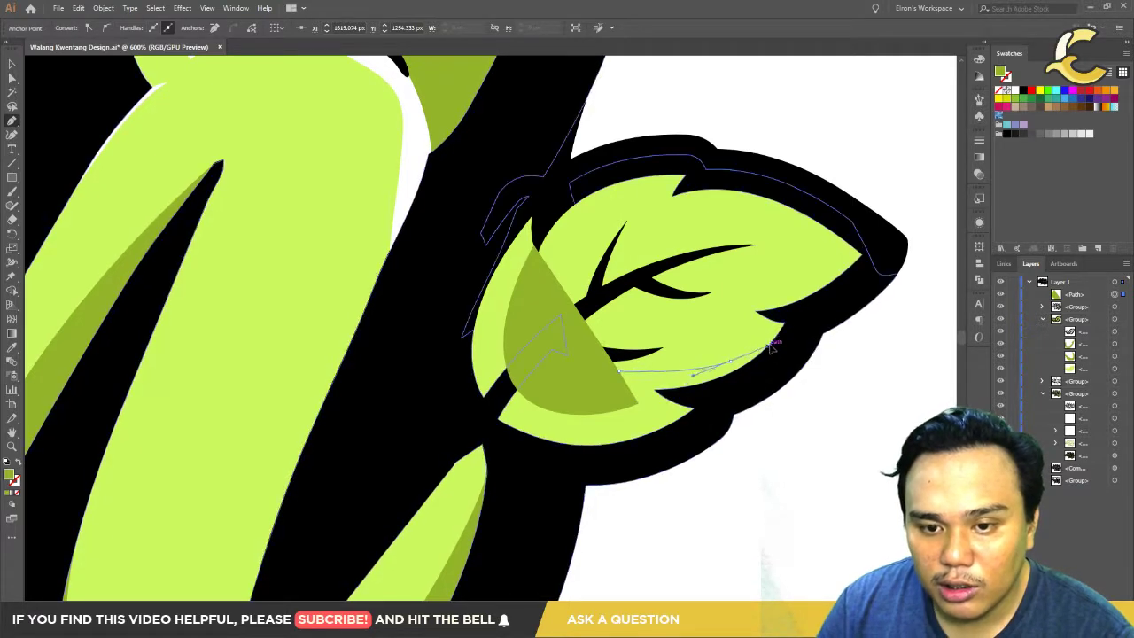
pyautogui.moveTo(771, 347); pyautogui.dragTo(770, 333)
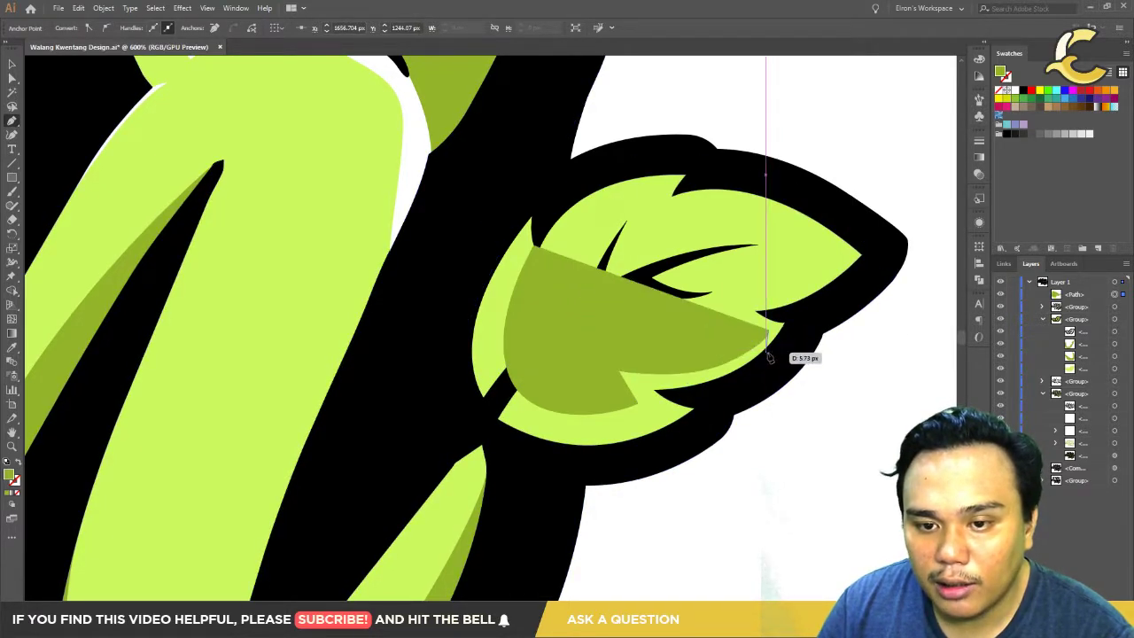
pyautogui.moveTo(748, 351); pyautogui.dragTo(720, 363)
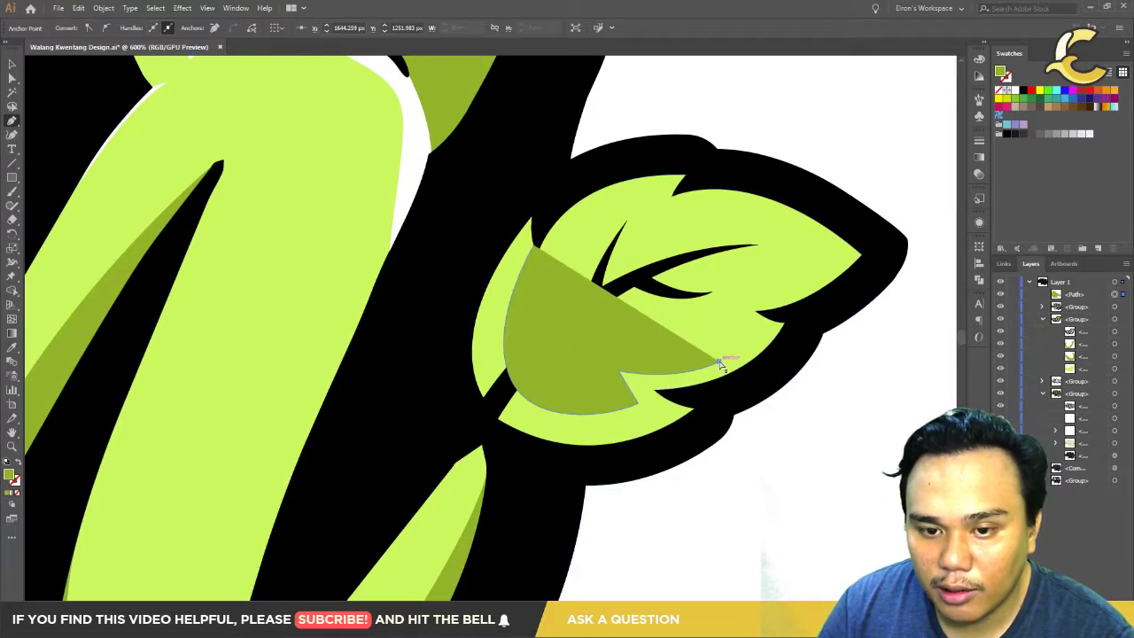
# Step: Move the shading's tip anchor and drag its handles to curve it around the leaf
pyautogui.keyDown('ctrl'); pyautogui.click(751, 356); pyautogui.keyUp('ctrl')
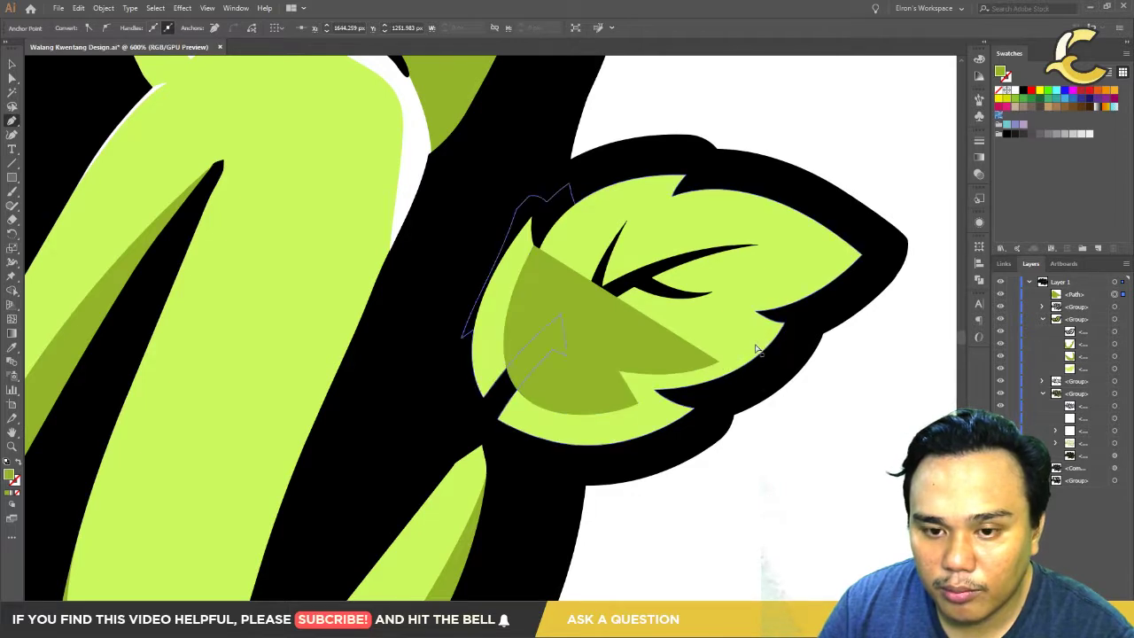
pyautogui.moveTo(719, 361); pyautogui.dragTo(764, 333)
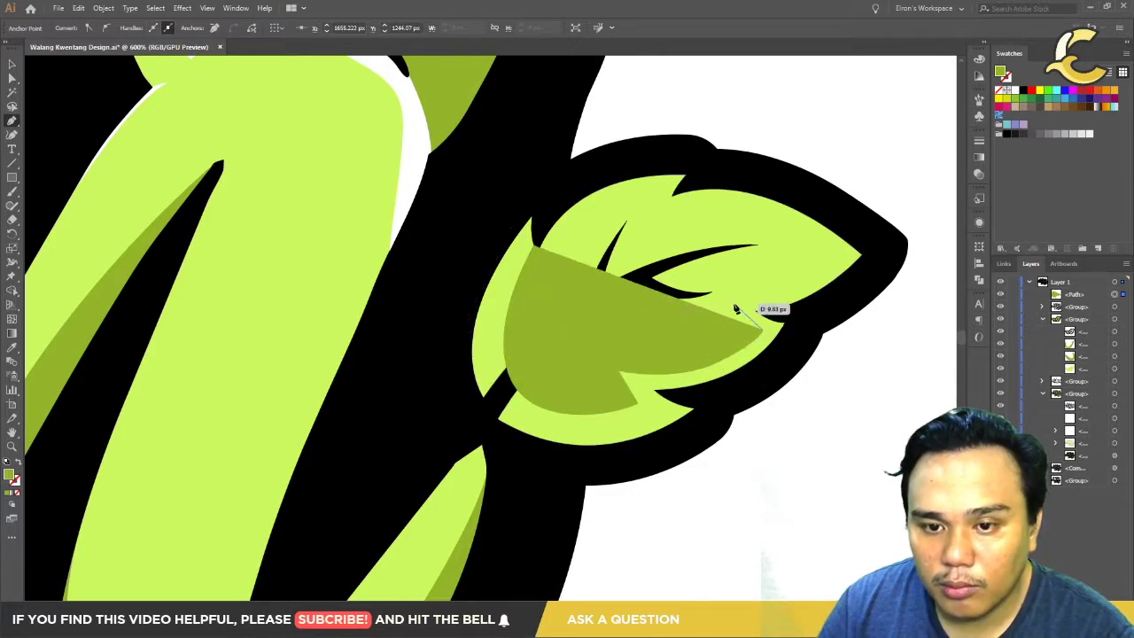
pyautogui.moveTo(727, 278)
pyautogui.mouseDown()
pyautogui.moveTo(735, 313)
pyautogui.moveTo(835, 280)
pyautogui.mouseUp()
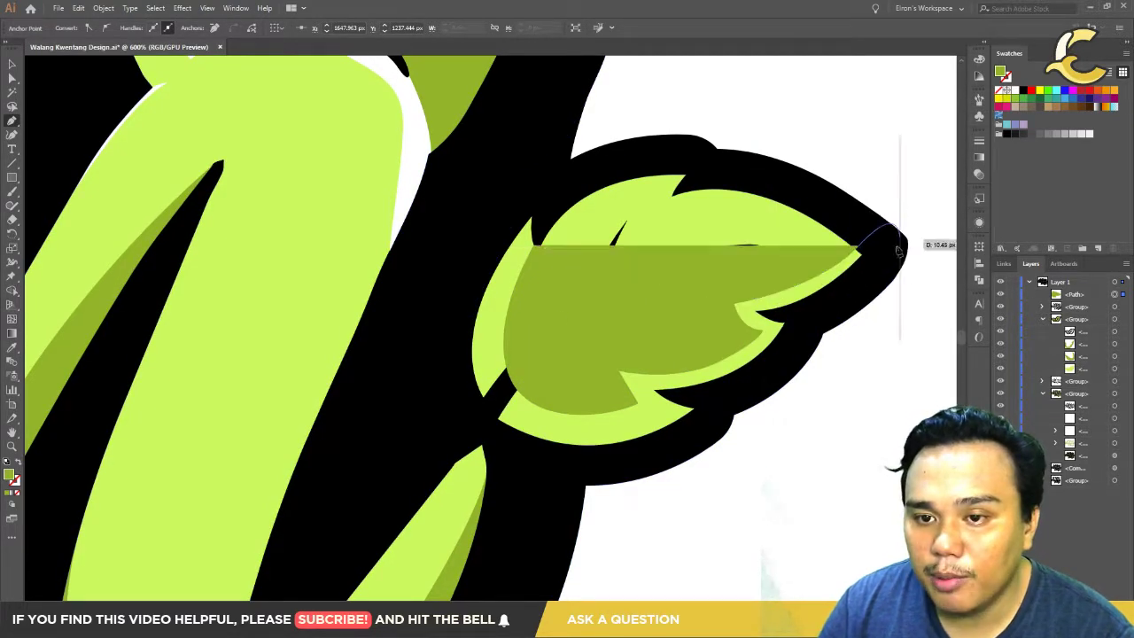
pyautogui.moveTo(835, 280); pyautogui.dragTo(898, 203)
pyautogui.moveTo(771, 374); pyautogui.dragTo(480, 440)
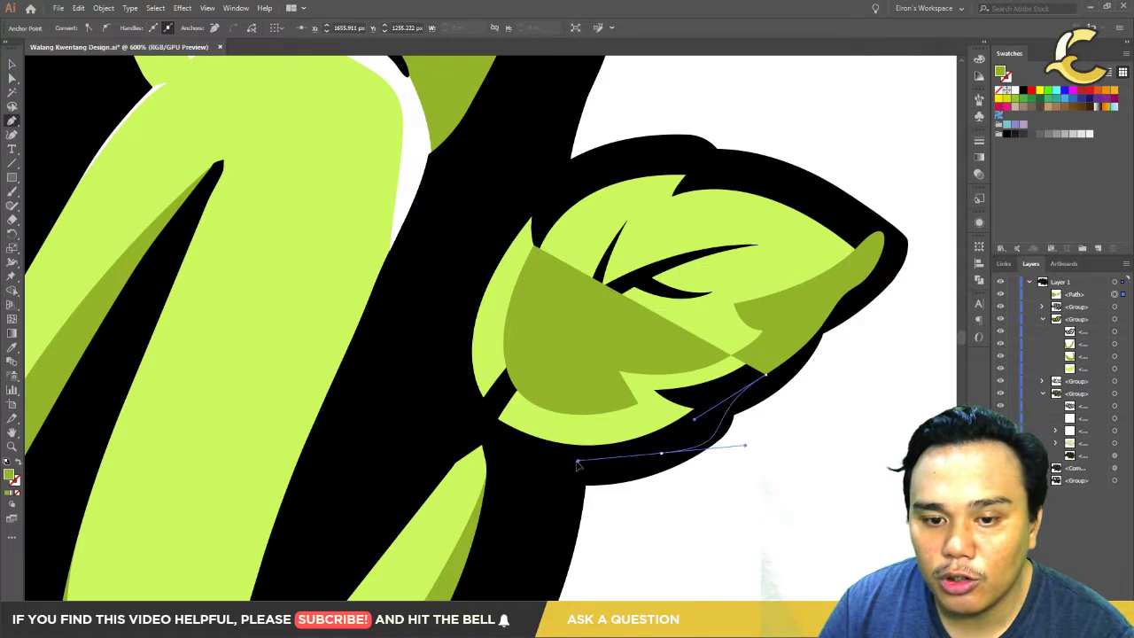
pyautogui.moveTo(445, 400)
pyautogui.mouseDown()
pyautogui.moveTo(455, 266)
pyautogui.moveTo(538, 198)
pyautogui.moveTo(539, 227)
pyautogui.moveTo(562, 246)
pyautogui.moveTo(537, 248)
pyautogui.mouseUp()
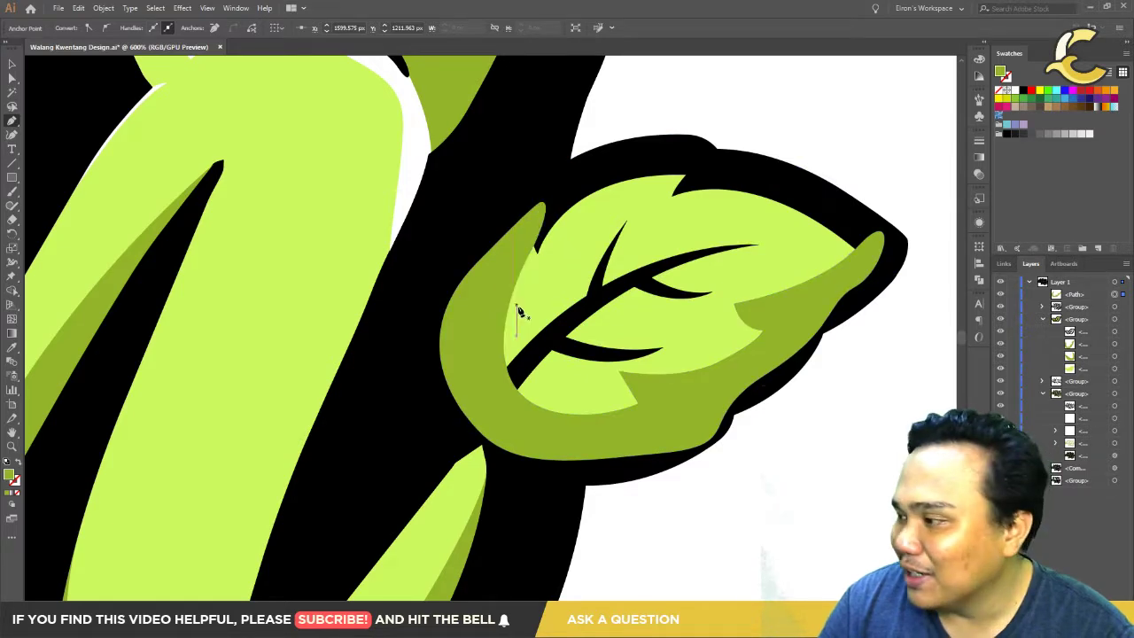
pyautogui.scroll(-3, 550, 310)
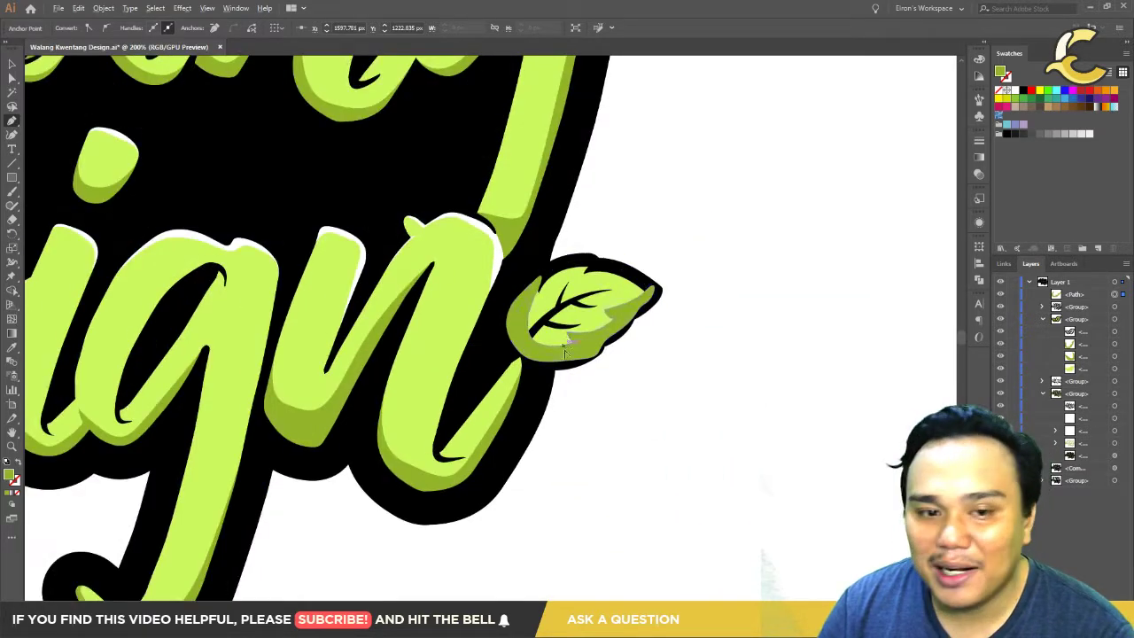
# Step: Drag the leaf's dark-green shading <Path> into the leaf group, then undo that move
pyautogui.click(1042, 306)
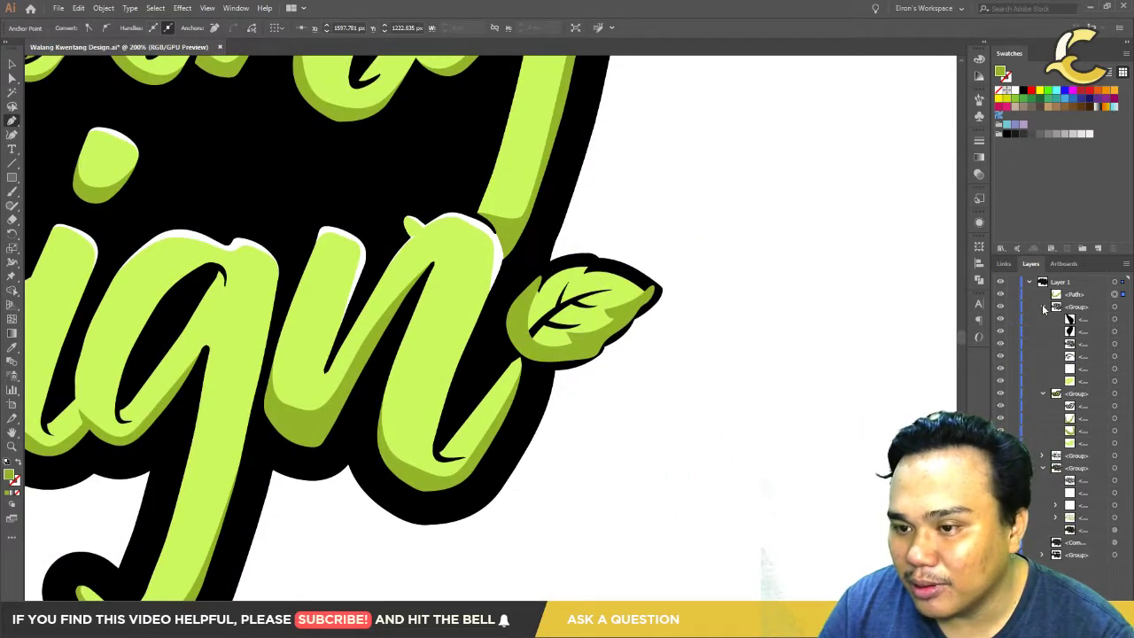
pyautogui.click(1042, 306)
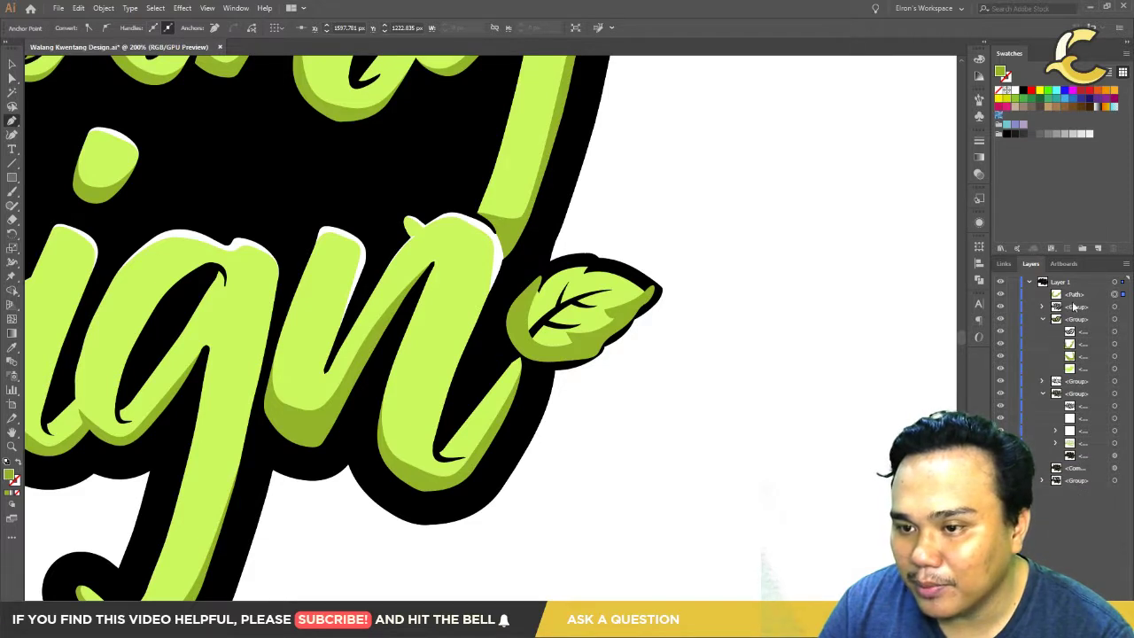
pyautogui.moveTo(1080, 298); pyautogui.dragTo(1091, 389)
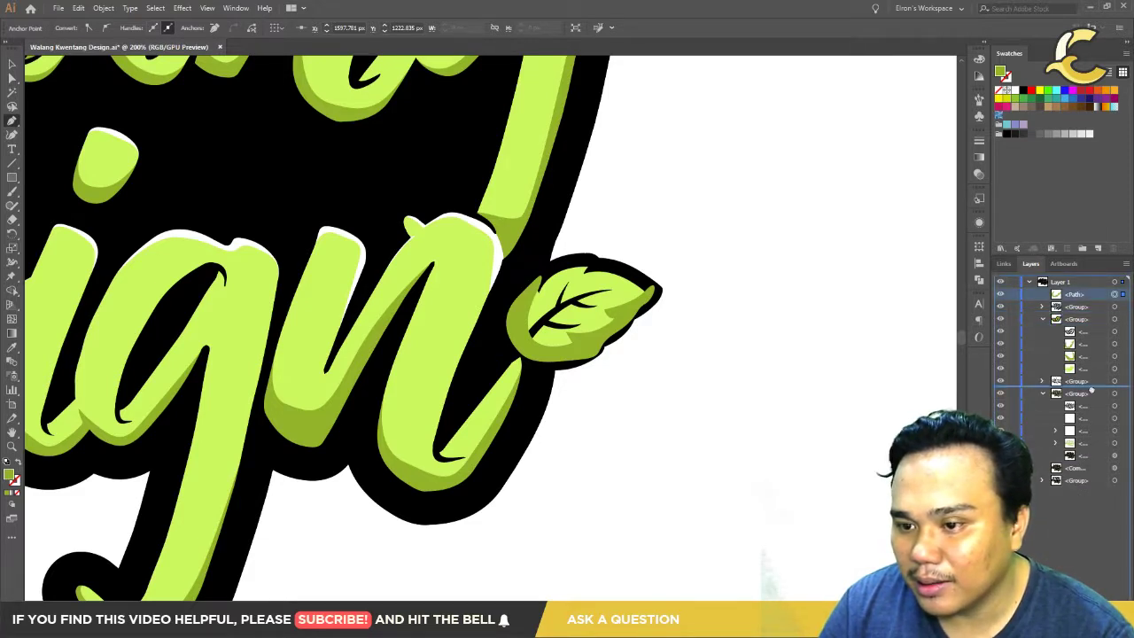
pyautogui.moveTo(1091, 364); pyautogui.dragTo(1090, 364)
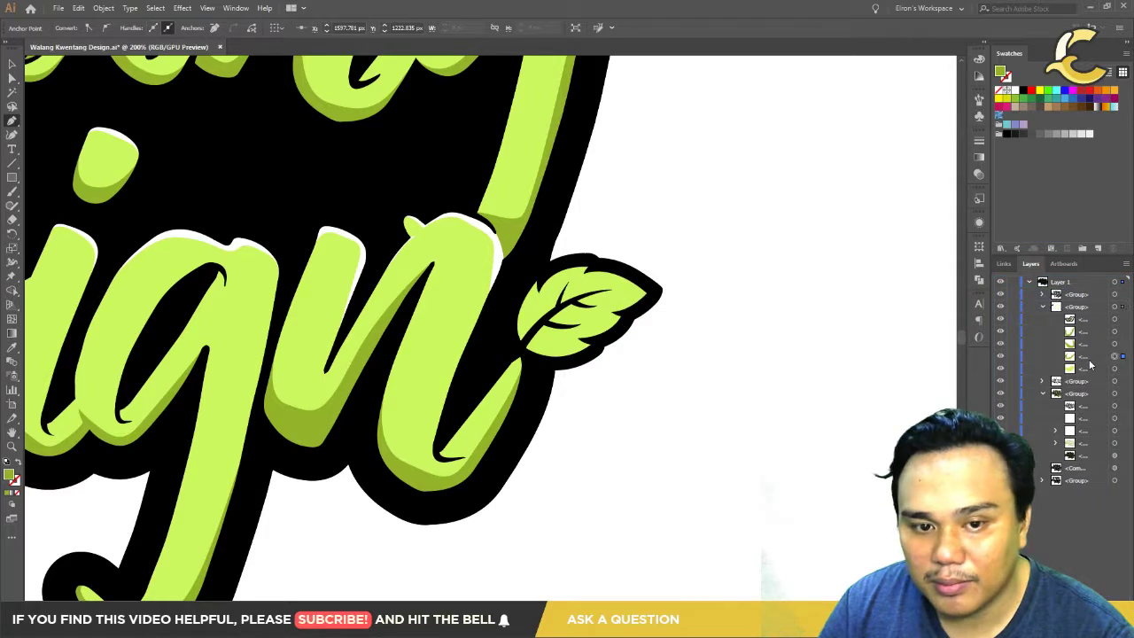
pyautogui.click(617, 305)
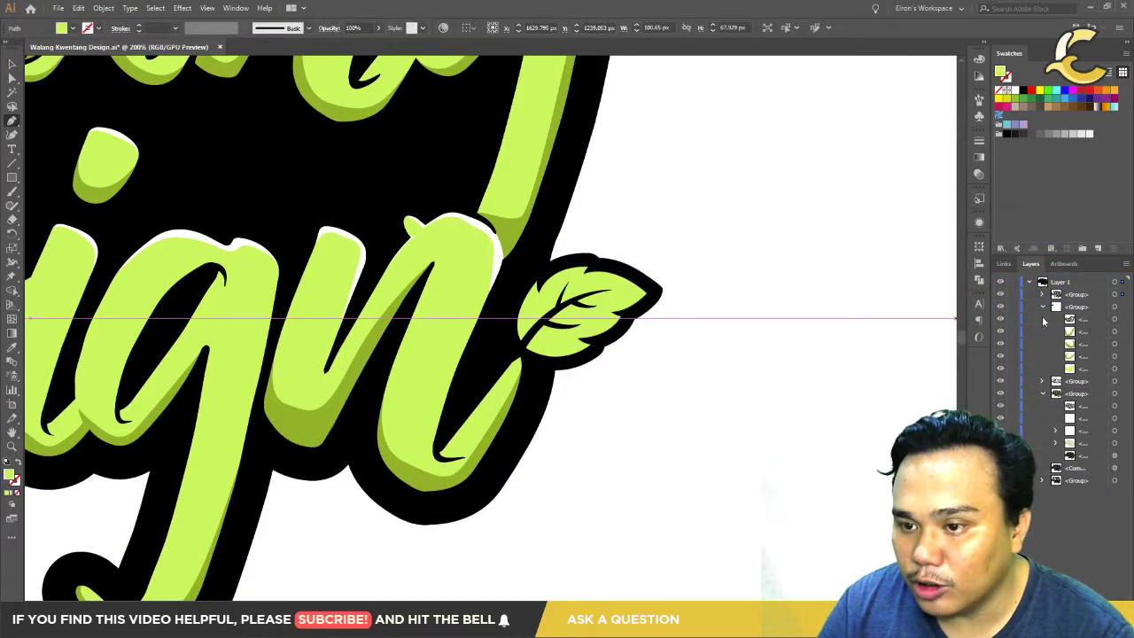
pyautogui.hotkey('ctrl', 'z')
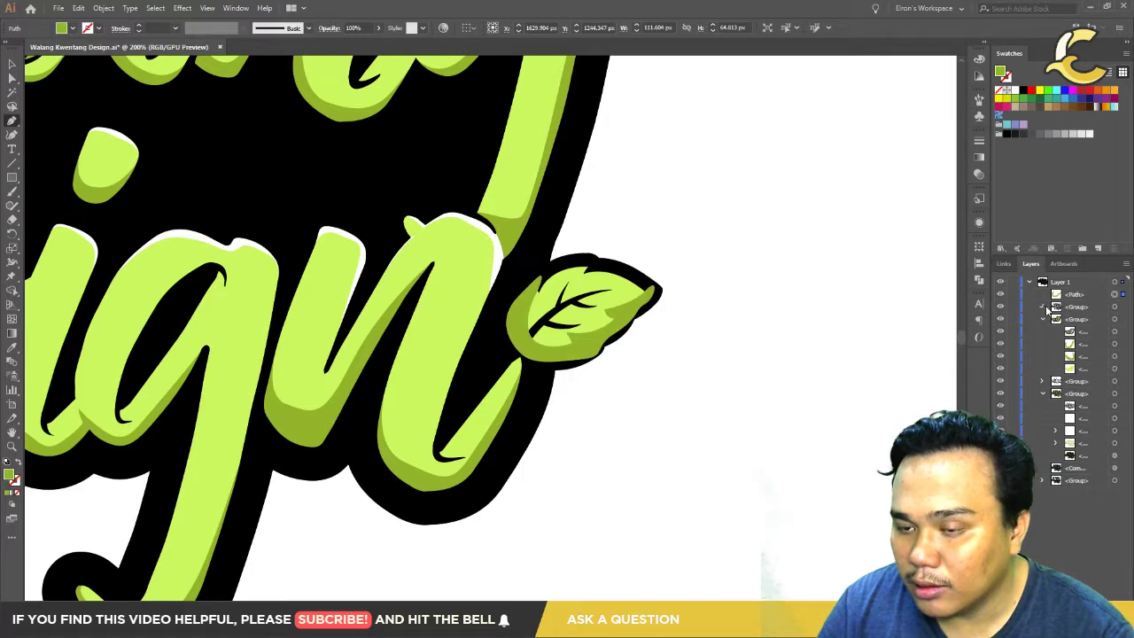
# Step: Expand the leaf group again and drag the shading path back inside it, then deselect
pyautogui.click(1044, 306)
pyautogui.click(629, 280)
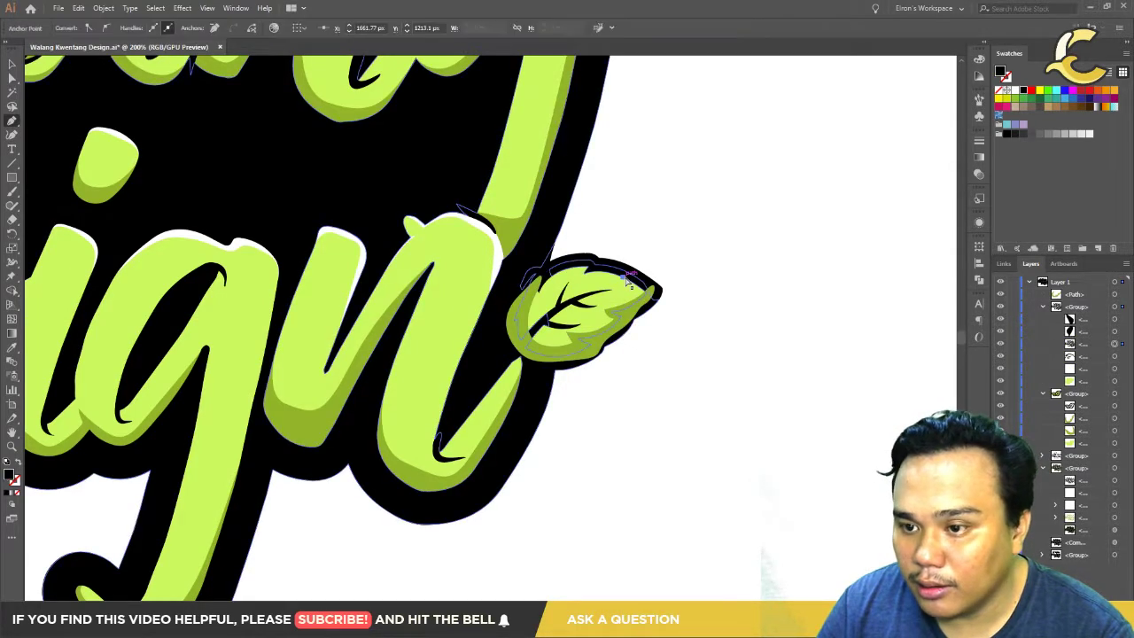
pyautogui.hotkey('ctrl', 'h')
pyautogui.moveTo(1066, 298); pyautogui.dragTo(1081, 354)
pyautogui.hotkey('ctrl', 'shift', 'a')
pyautogui.scroll(-3, 569, 405)
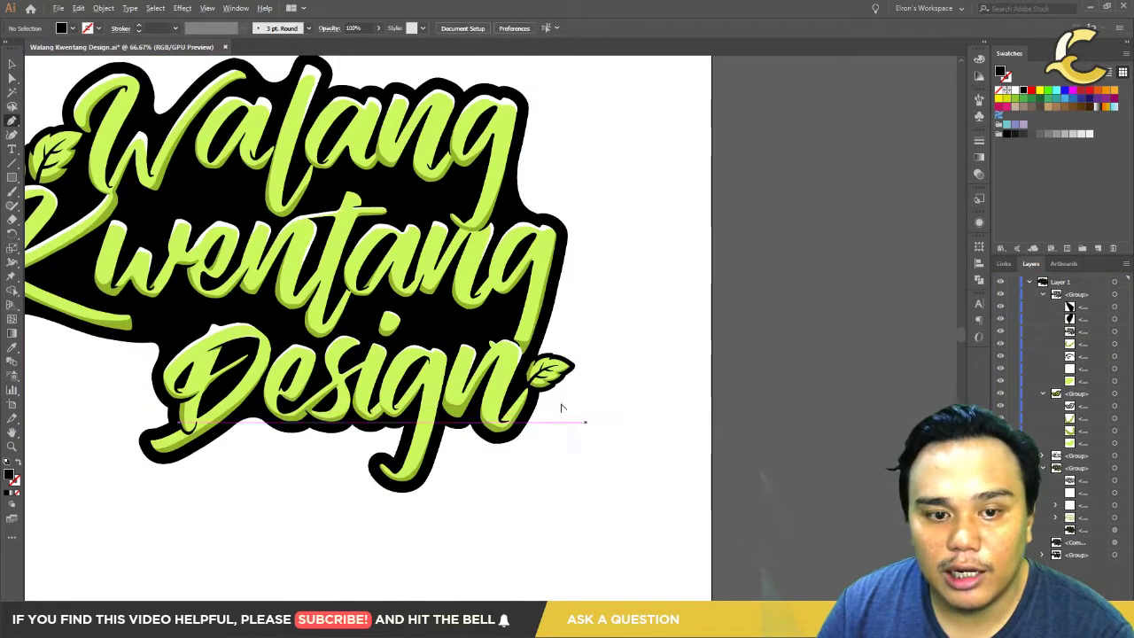
pyautogui.scroll(6, 582, 403)
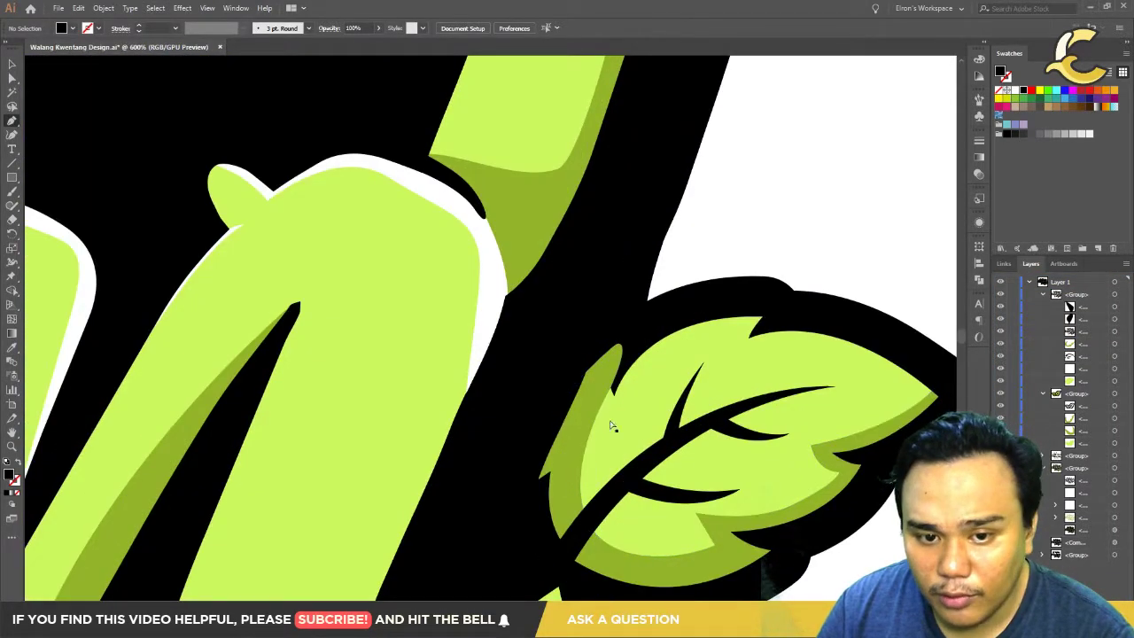
# Step: Nudge the Design leaf's light-green shape, select its shading <Path> in Layers, and zoom out
pyautogui.click(653, 450)
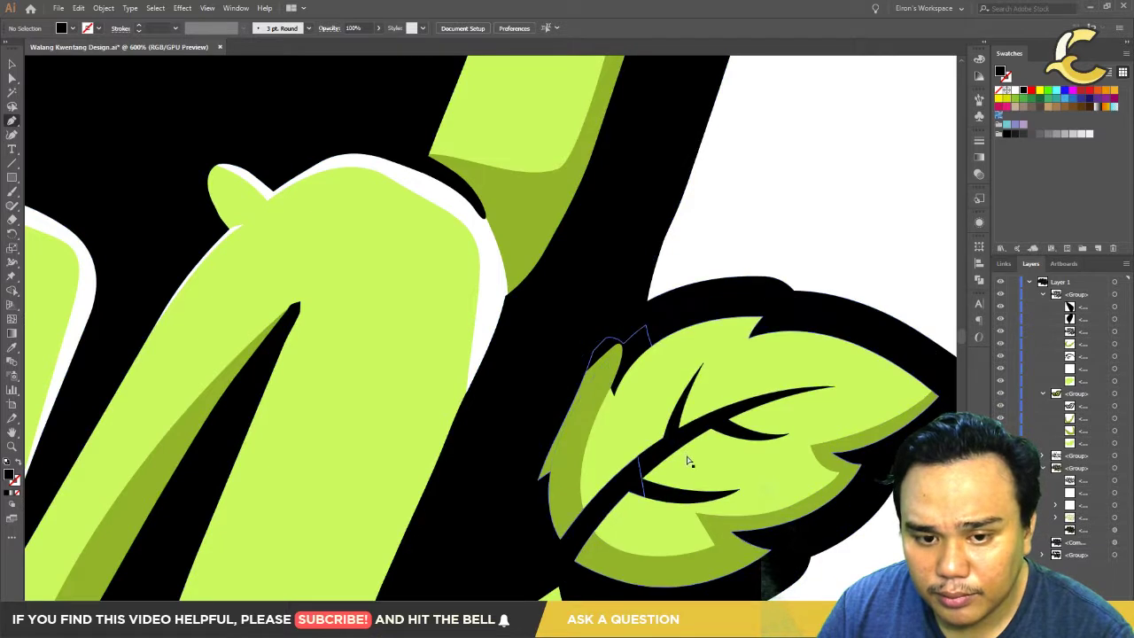
pyautogui.moveTo(683, 468); pyautogui.dragTo(690, 461)
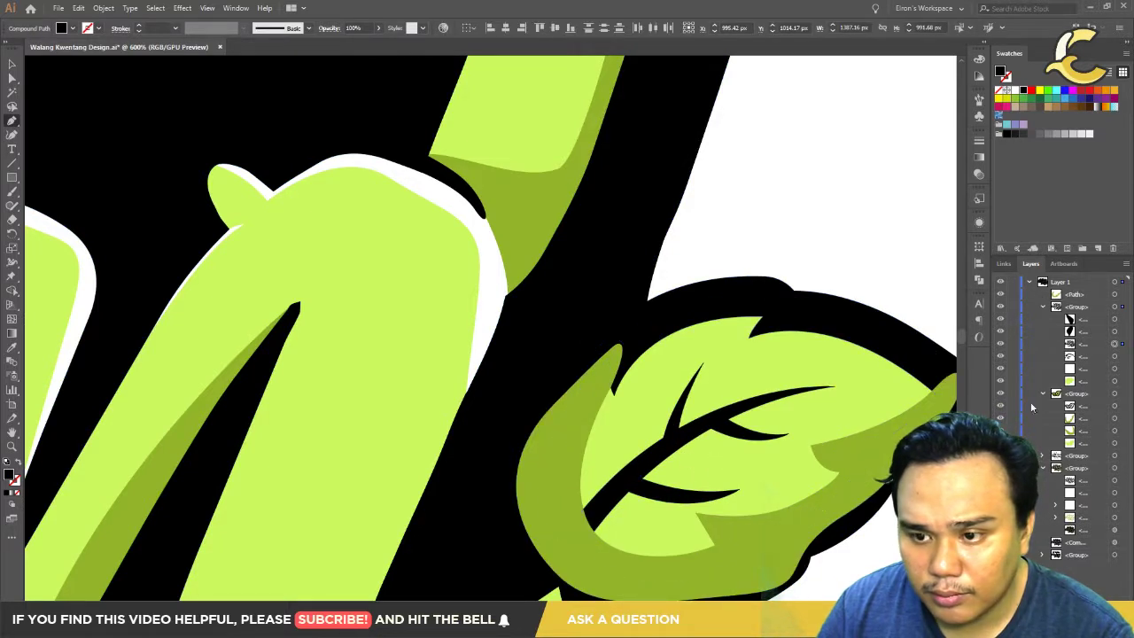
pyautogui.click(1081, 296)
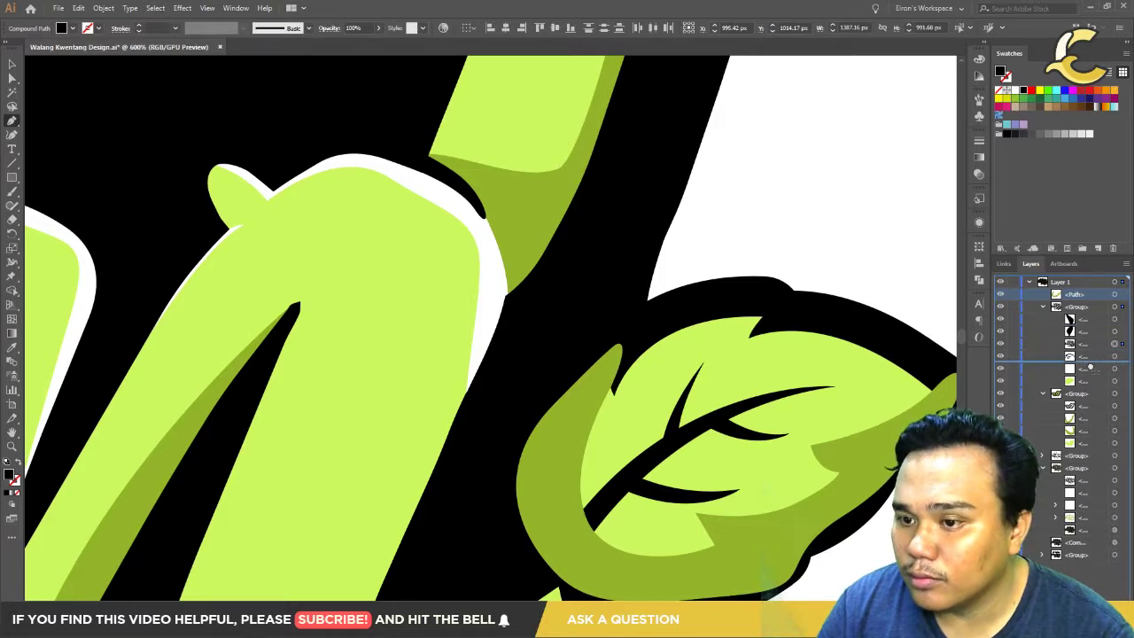
pyautogui.scroll(-1, 767, 373)
pyautogui.scroll(-1, 767, 373)
pyautogui.scroll(-1, 767, 373)
pyautogui.scroll(-2, 767, 373)
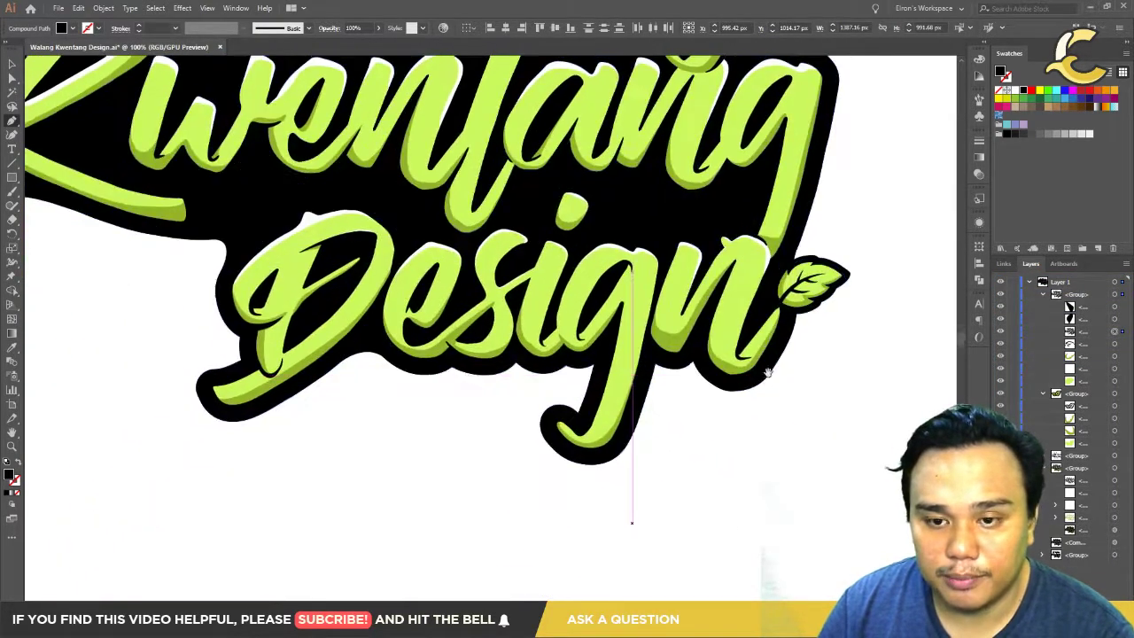
pyautogui.scroll(-1, 767, 372)
pyautogui.scroll(-2, 795, 379)
pyautogui.scroll(-1, 794, 416)
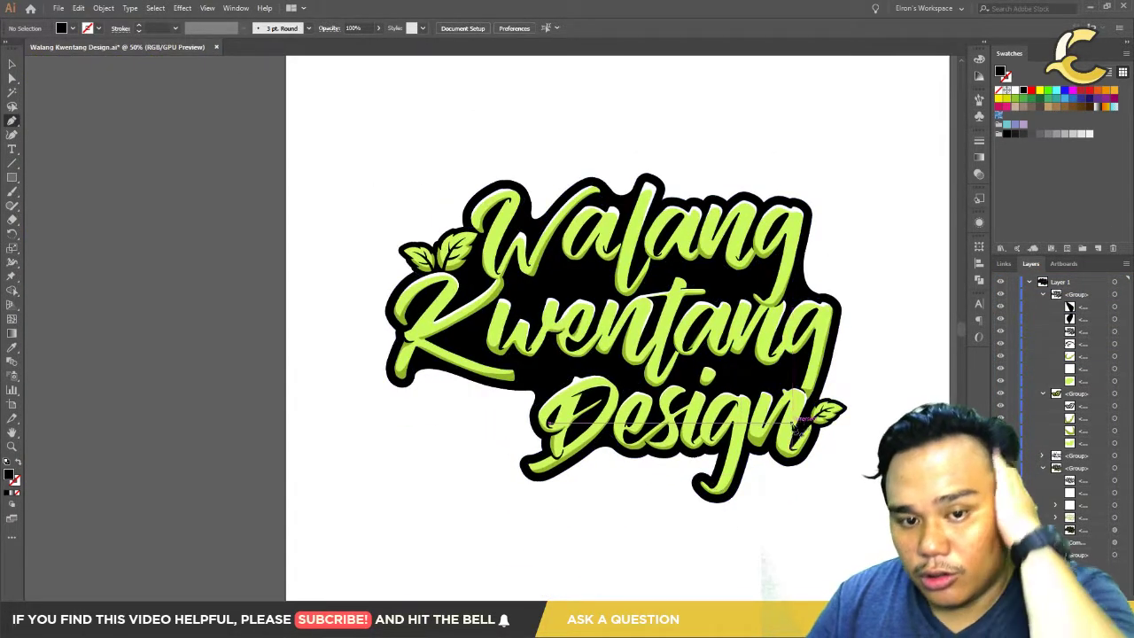
pyautogui.scroll(3, 527, 447)
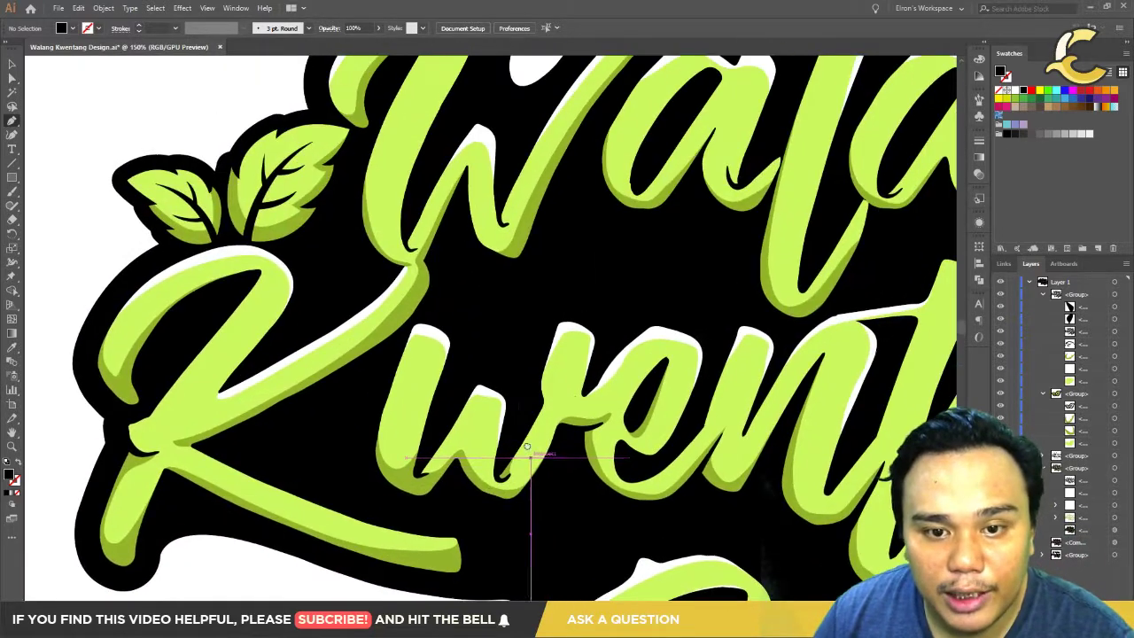
# Step: Switch to the Anchor Point tool and start adjusting the white highlight on the 'e'
pyautogui.scroll(2, 527, 447)
pyautogui.scroll(2, 638, 363)
pyautogui.click(614, 344)
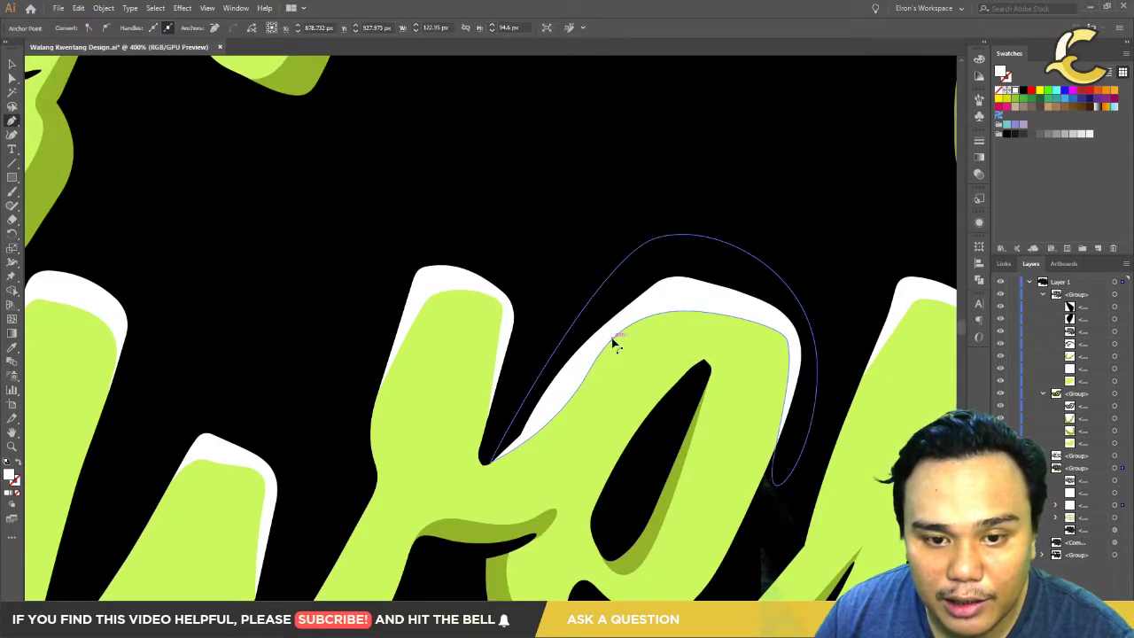
pyautogui.click(357, 261)
pyautogui.rightClick(11, 124)
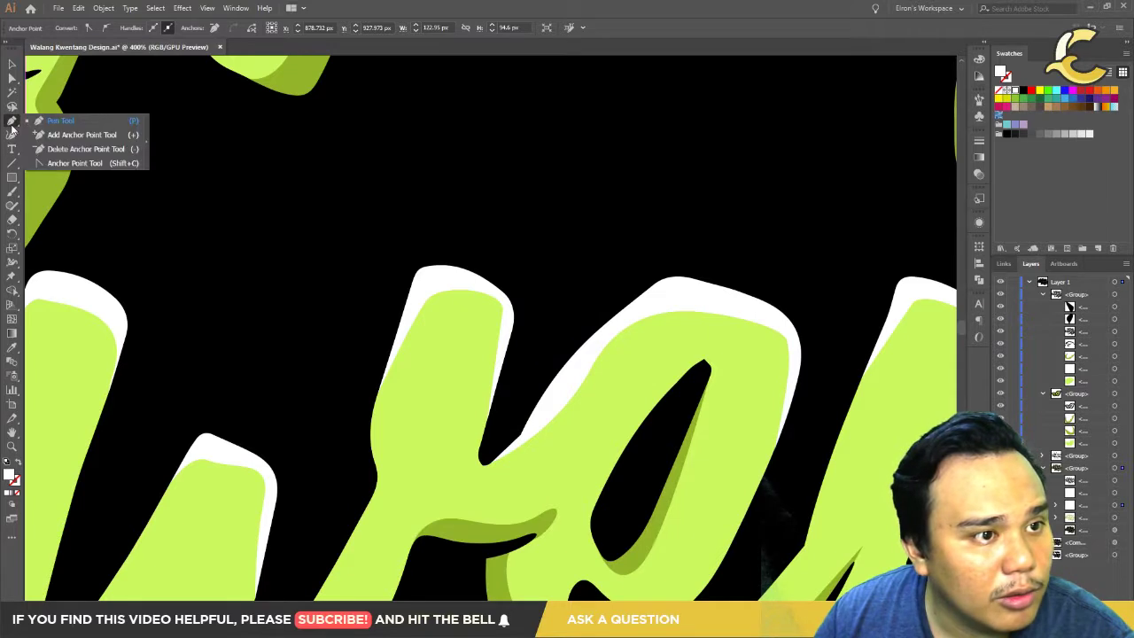
pyautogui.keyDown('ctrl'); pyautogui.click(655, 329); pyautogui.keyUp('ctrl')
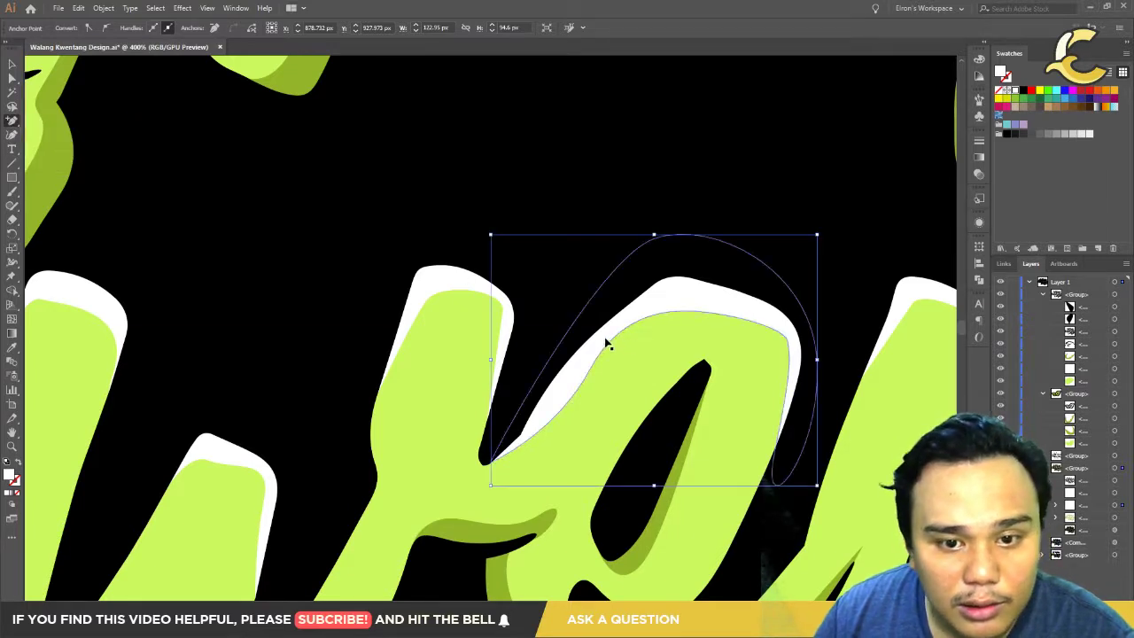
pyautogui.click(64, 202)
pyautogui.rightClick(11, 122)
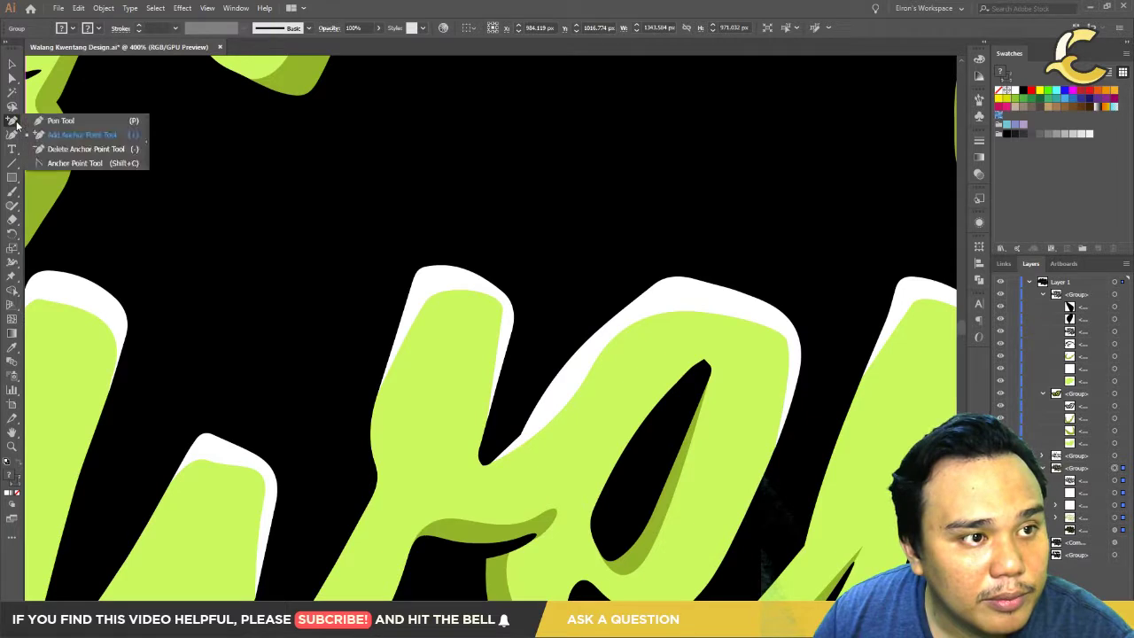
pyautogui.click(62, 163)
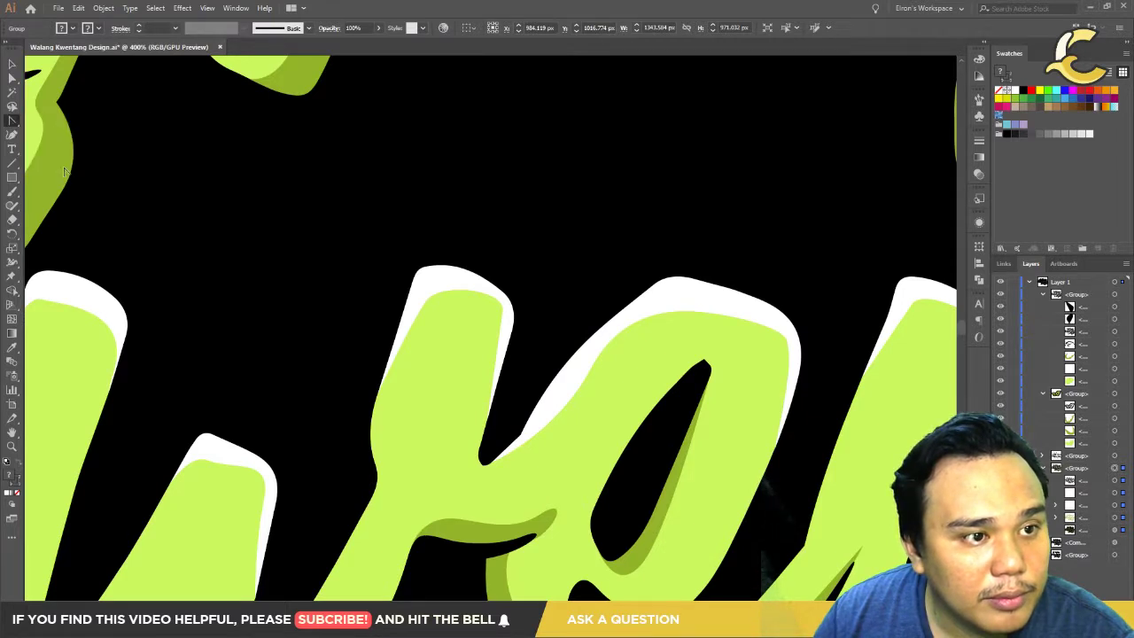
pyautogui.keyDown('ctrl'); pyautogui.click(617, 346); pyautogui.keyUp('ctrl')
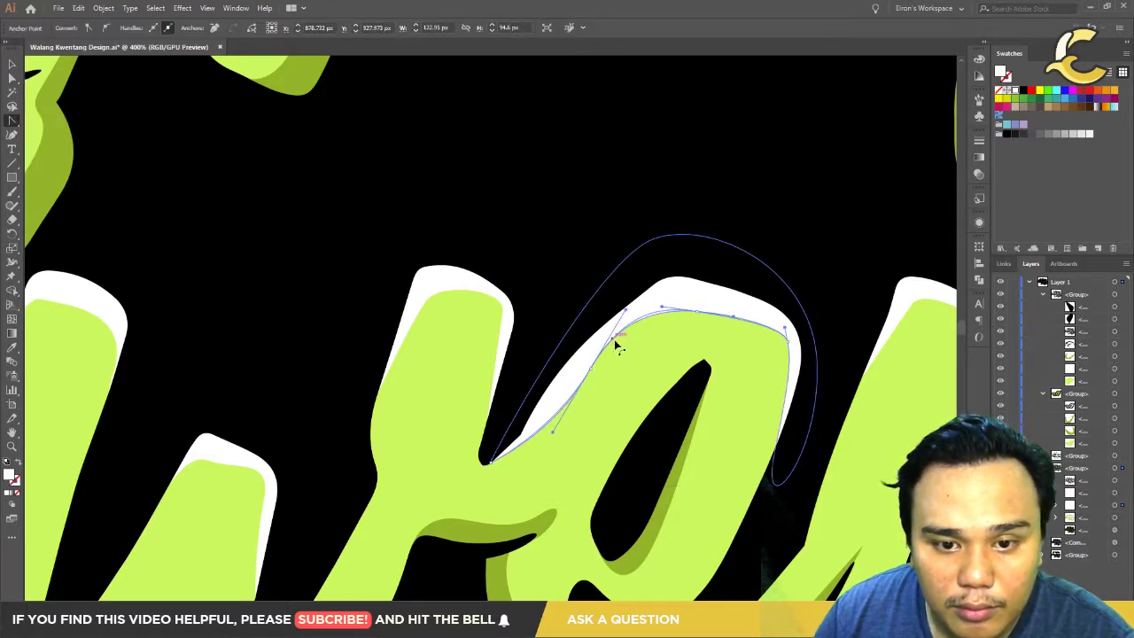
pyautogui.moveTo(617, 346); pyautogui.dragTo(620, 342)
pyautogui.hotkey('ctrl', 'shift', 'a')
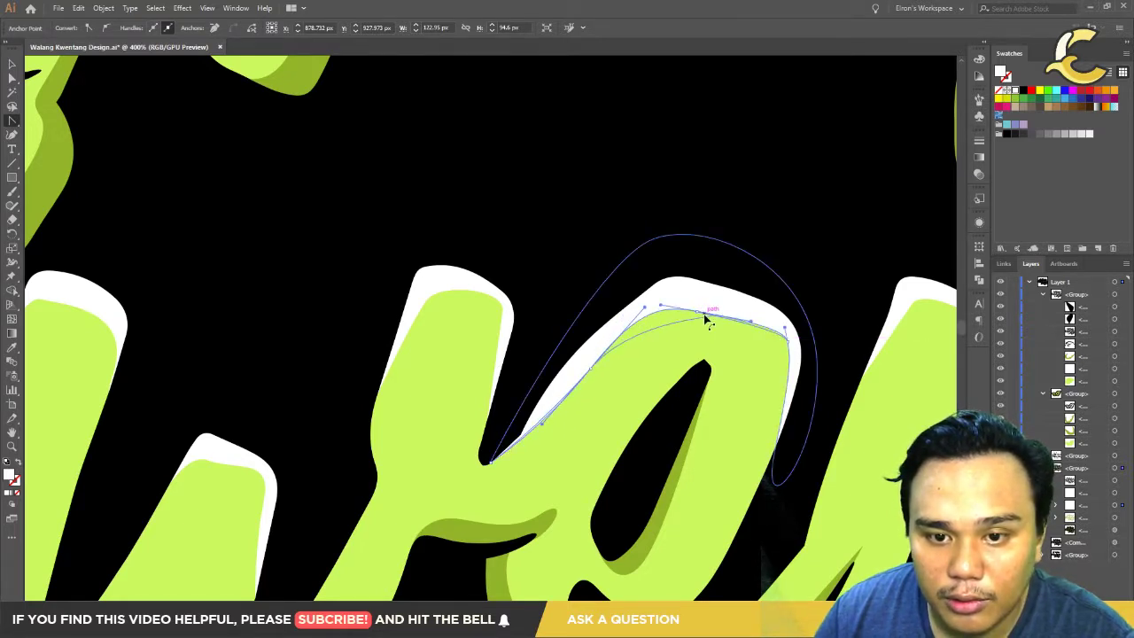
# Step: Pull curve handles and add an anchor so the highlight follows the e's top curve
pyautogui.moveTo(698, 315)
pyautogui.mouseDown()
pyautogui.moveTo(749, 327)
pyautogui.moveTo(700, 314)
pyautogui.moveTo(709, 319)
pyautogui.mouseUp()
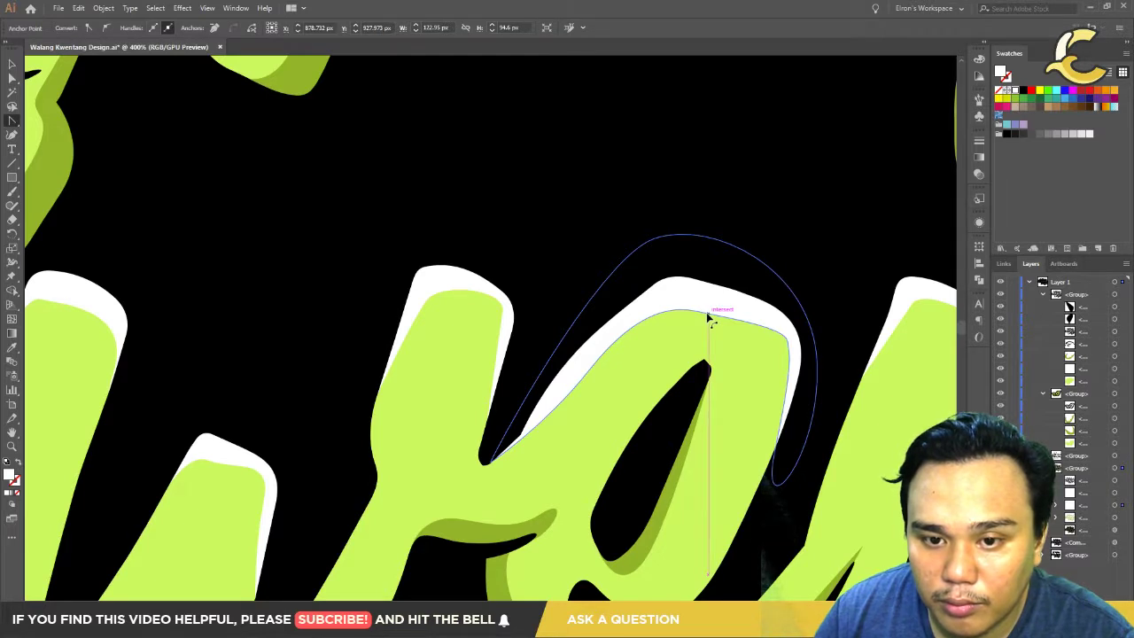
pyautogui.moveTo(693, 316); pyautogui.dragTo(716, 319)
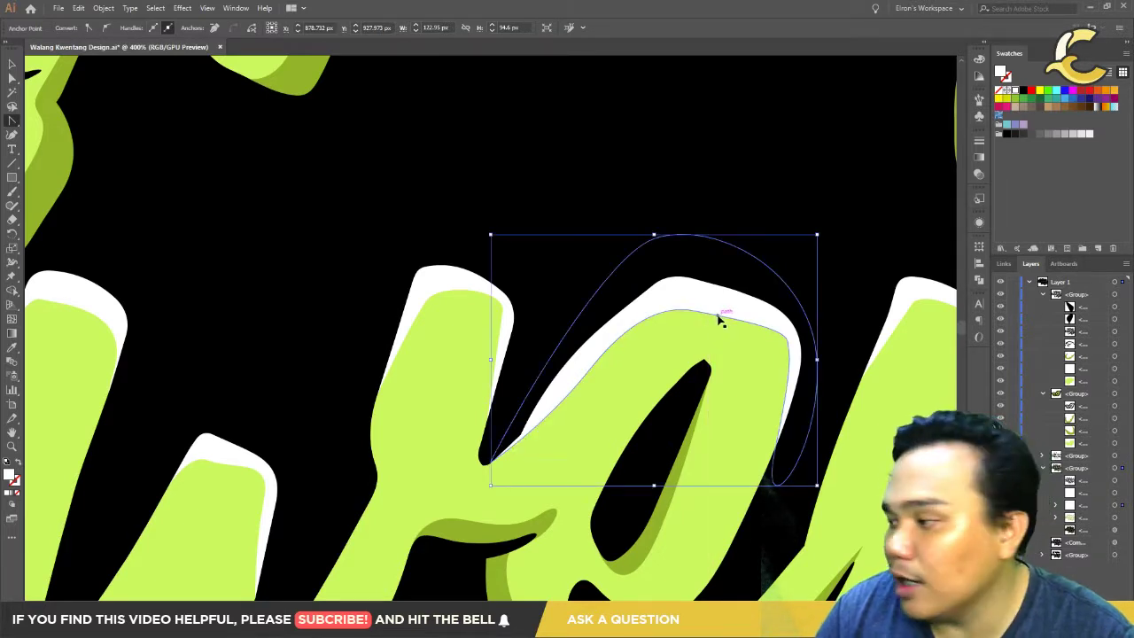
pyautogui.hotkey('ctrl', 'shift', 'a')
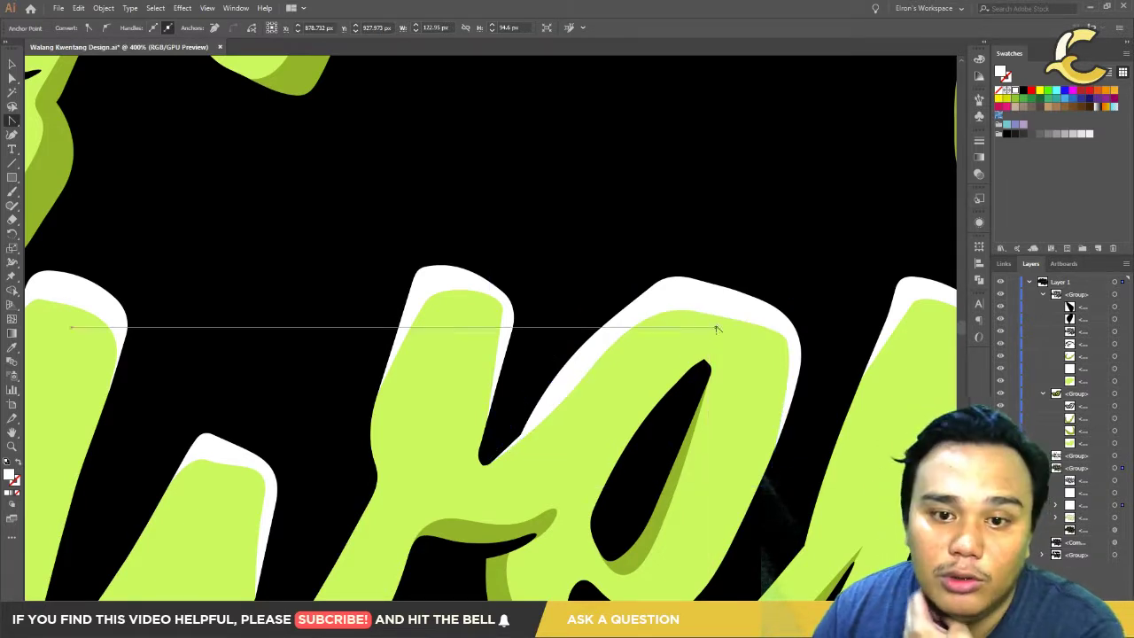
pyautogui.moveTo(695, 313); pyautogui.dragTo(708, 322)
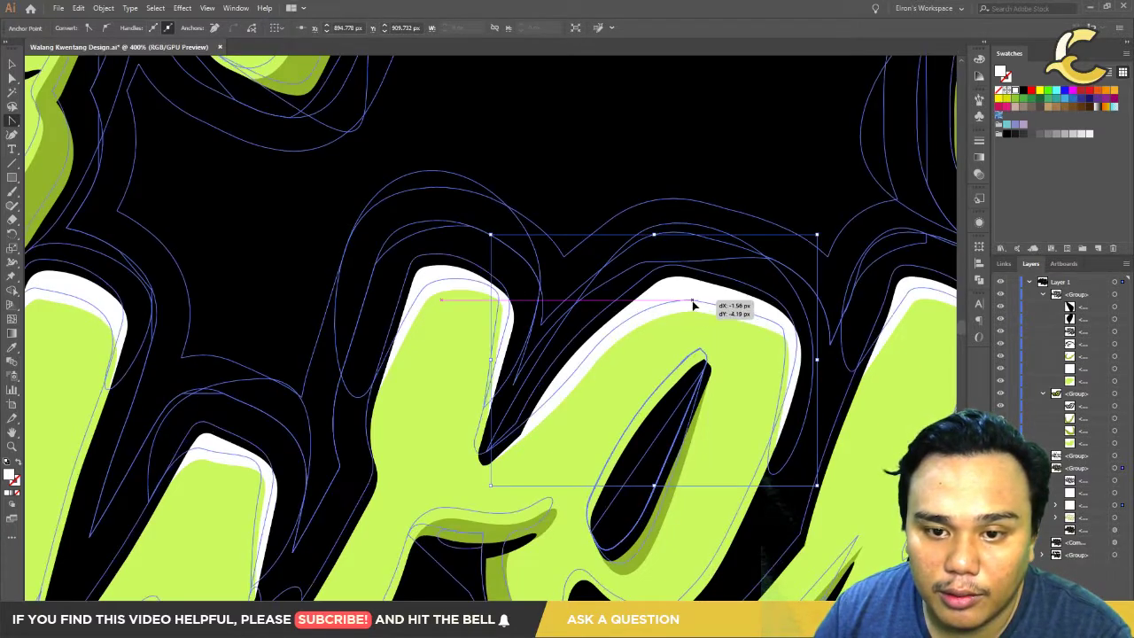
pyautogui.click(693, 317)
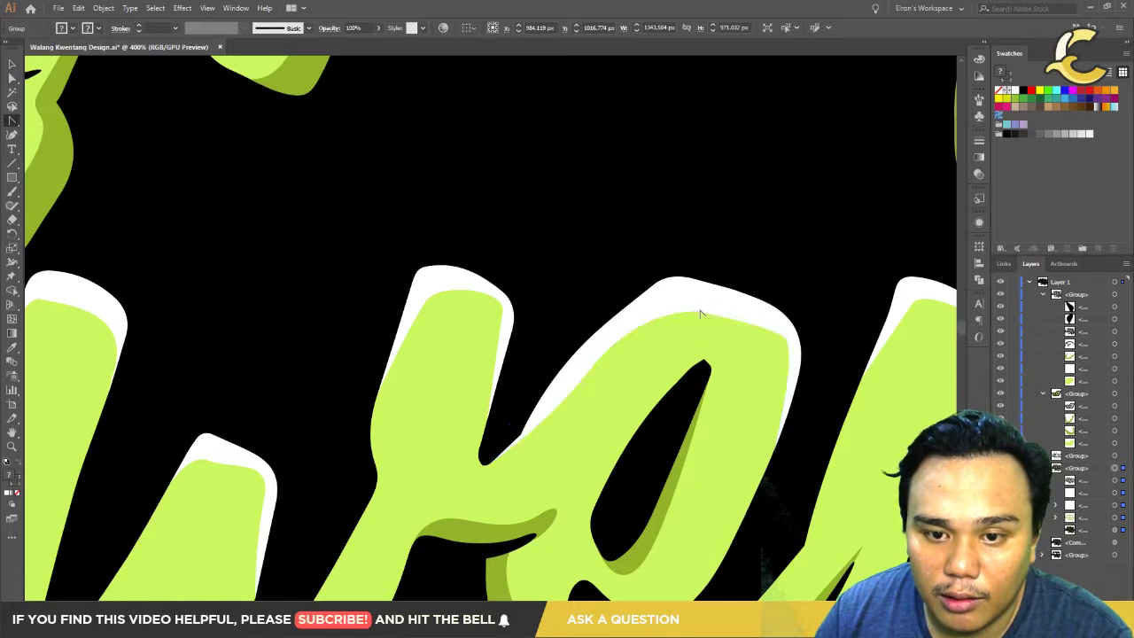
pyautogui.click(696, 312)
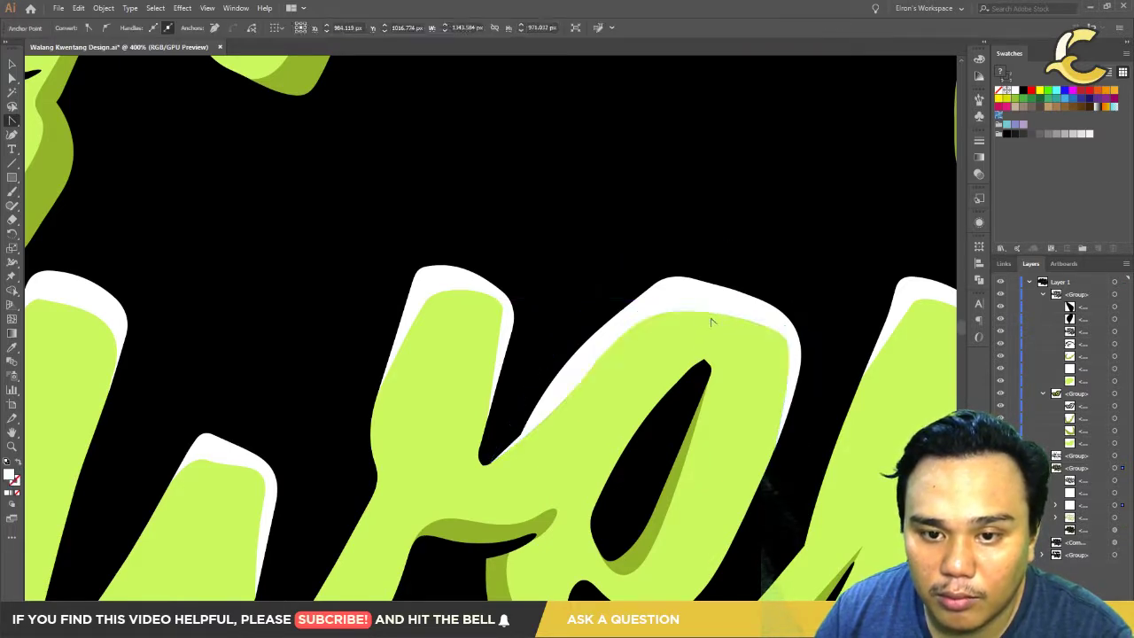
pyautogui.moveTo(695, 312)
pyautogui.mouseDown()
pyautogui.moveTo(706, 328)
pyautogui.moveTo(697, 315)
pyautogui.mouseUp()
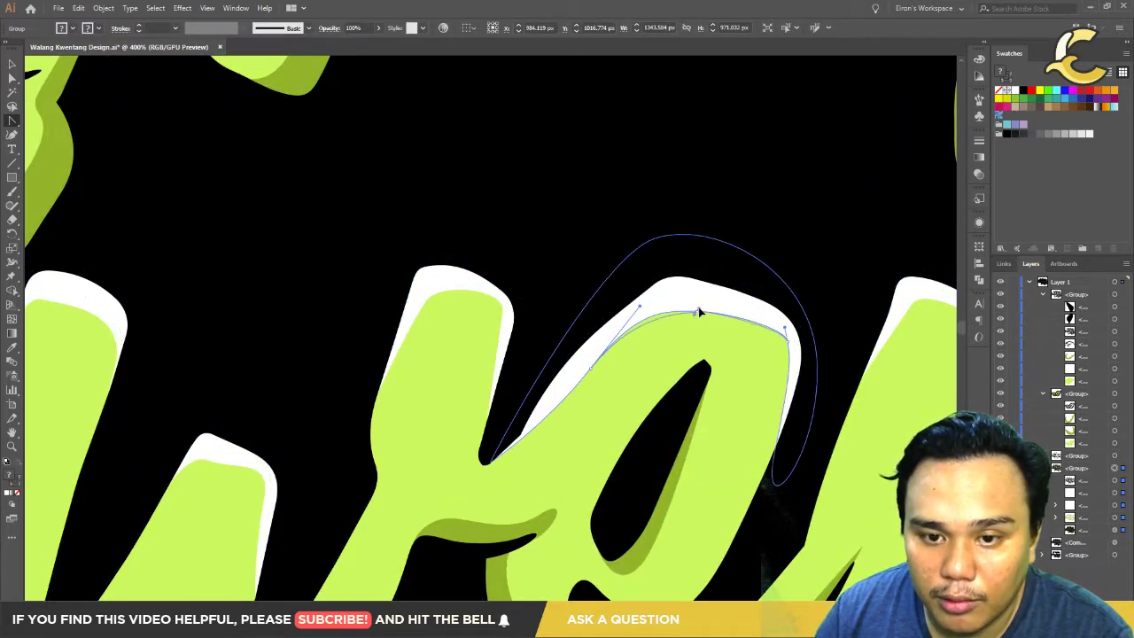
pyautogui.click(719, 310)
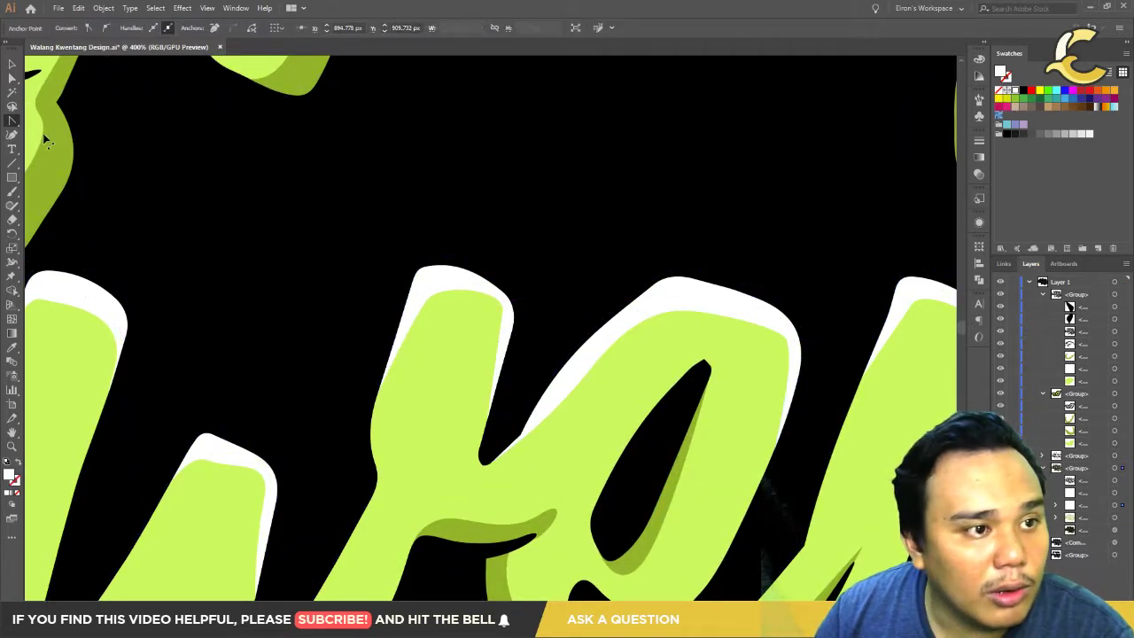
pyautogui.click(18, 137)
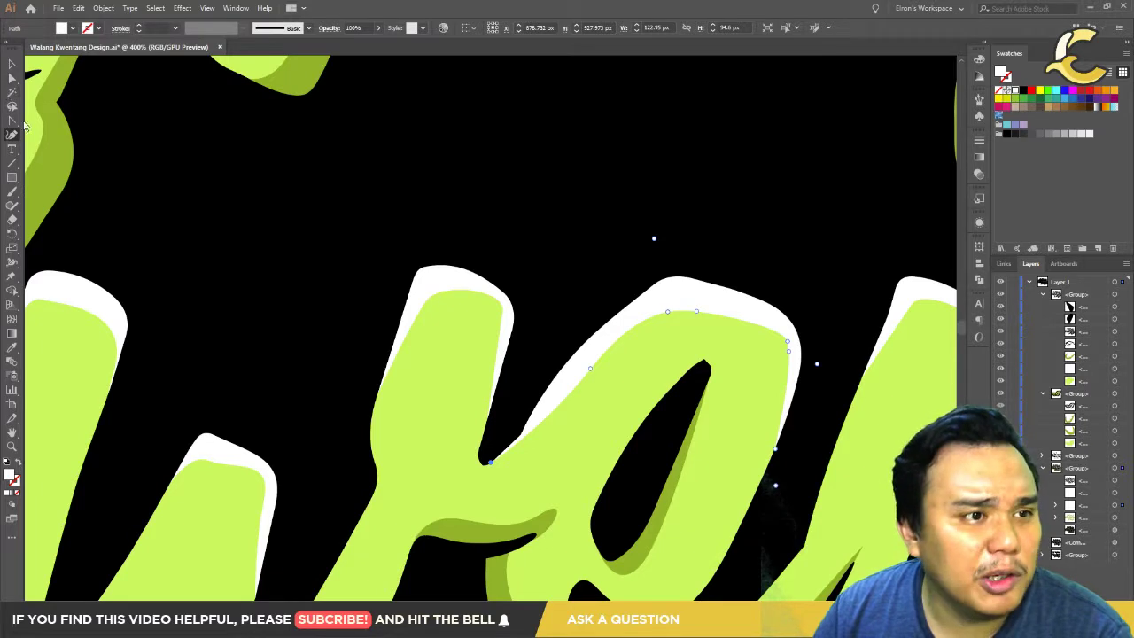
pyautogui.click(10, 65)
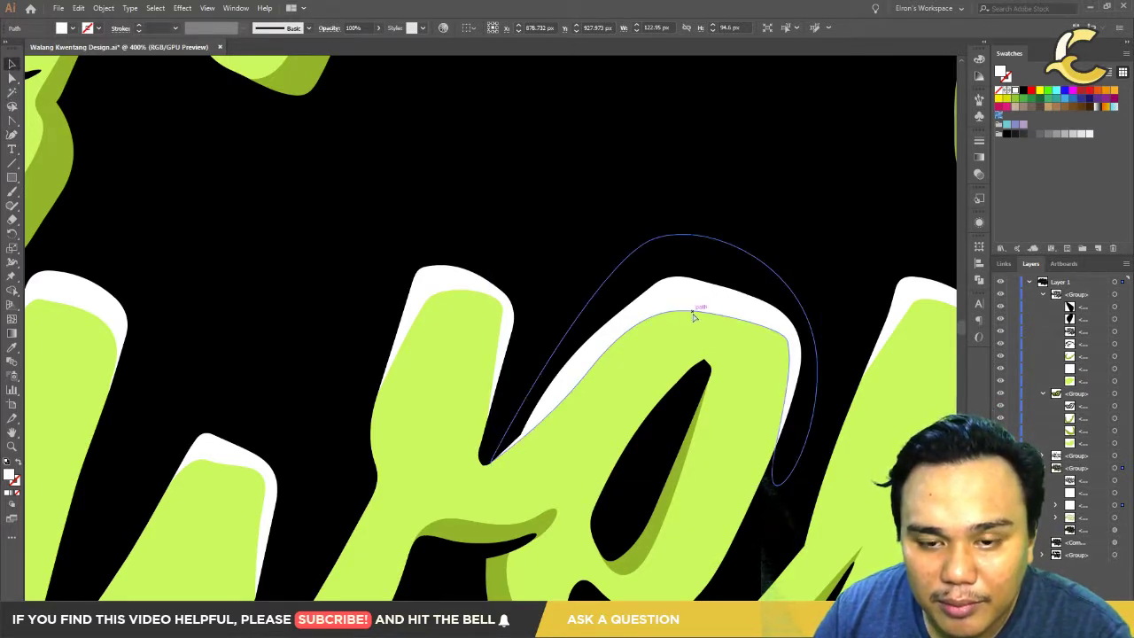
pyautogui.hotkey('ctrl', '1')
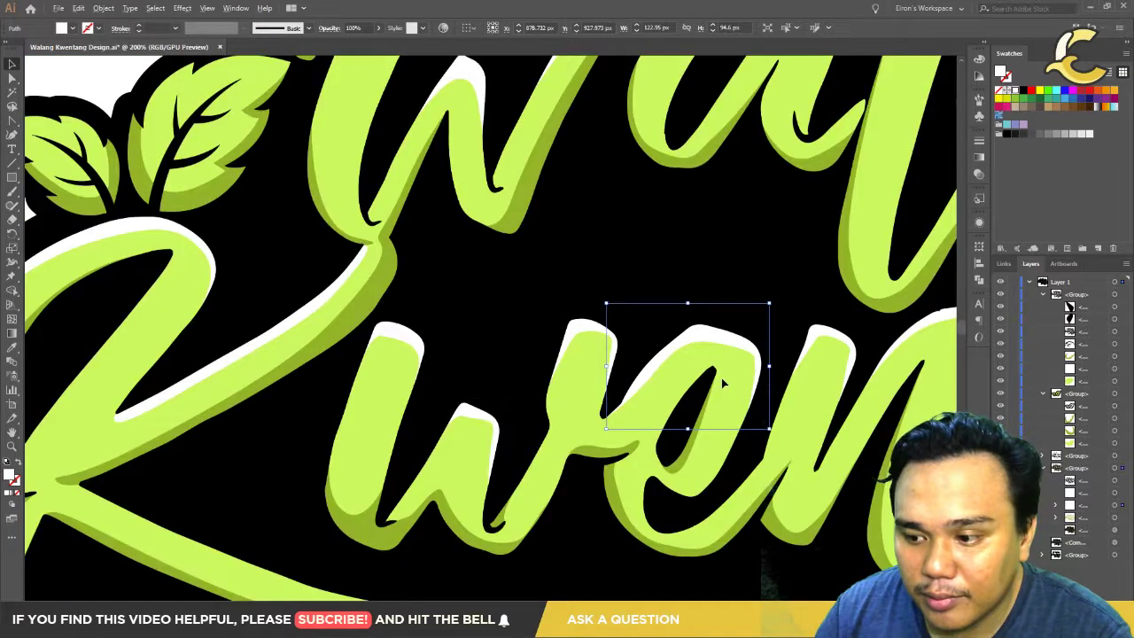
pyautogui.click(193, 398)
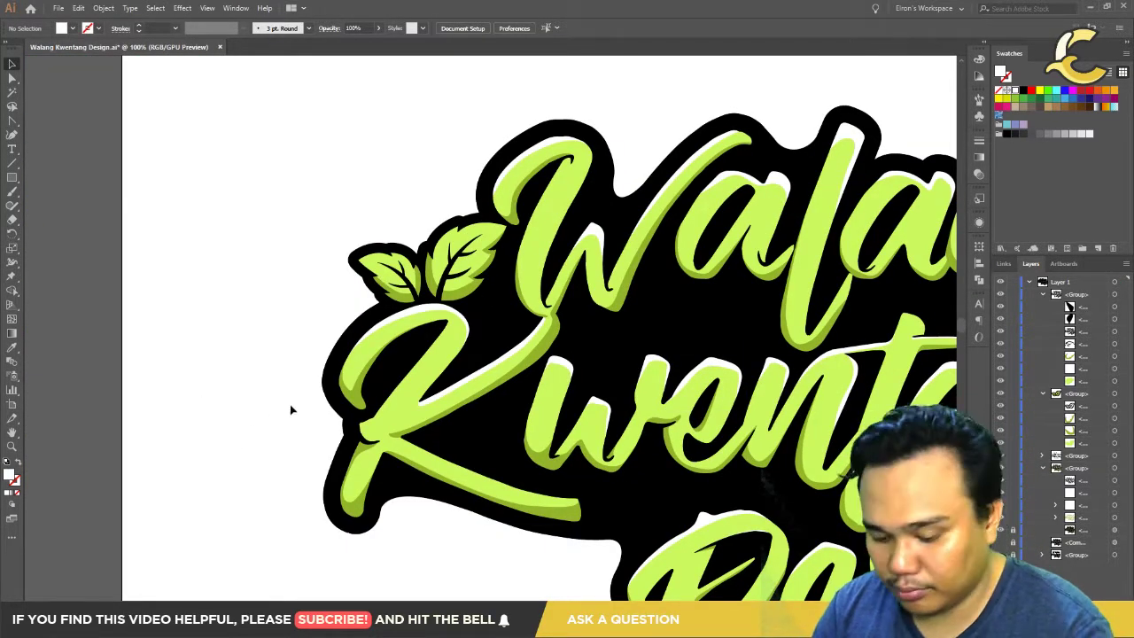
# Step: Zoom in on the K with the Pen tool ready and select the top artwork group in Layers
pyautogui.press('p')
pyautogui.hotkey('ctrl', '0')
pyautogui.hotkey('ctrl', '=')
pyautogui.hotkey('ctrl', '=')
pyautogui.scroll(1, 496, 386)
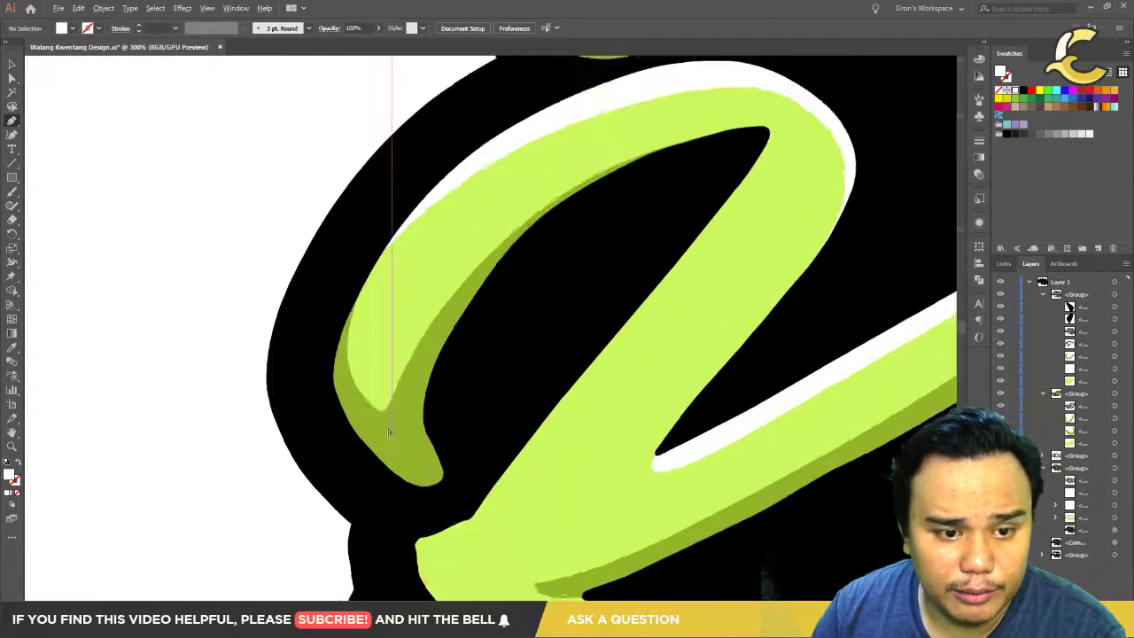
pyautogui.scroll(-2, 496, 386)
pyautogui.scroll(-1, 403, 312)
pyautogui.moveTo(403, 312); pyautogui.dragTo(512, 417)
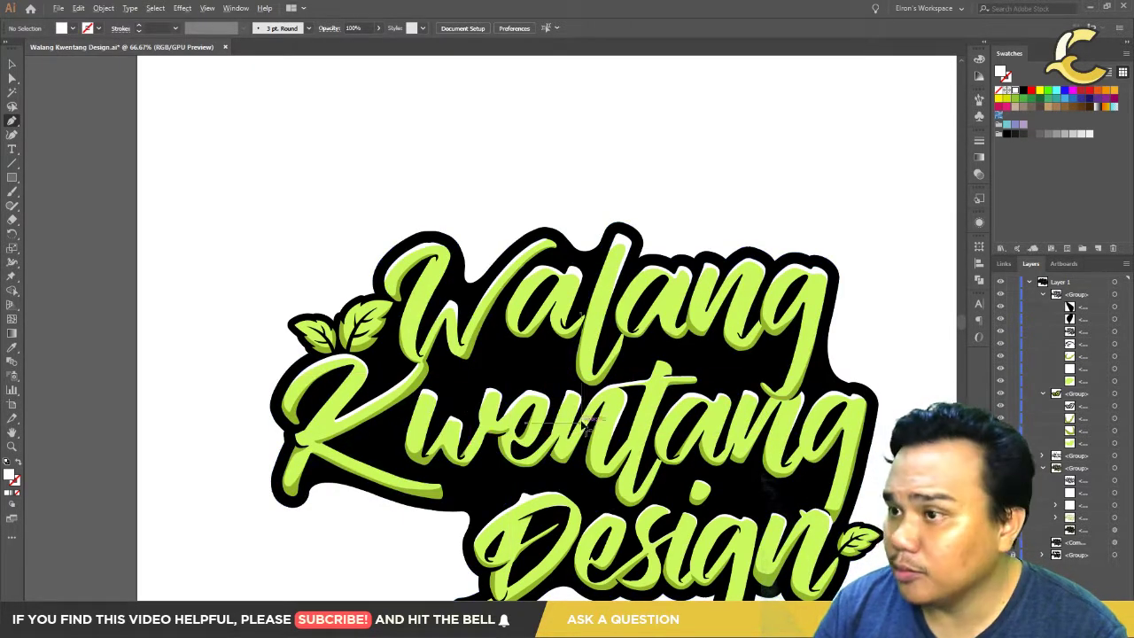
pyautogui.scroll(3, 334, 446)
pyautogui.scroll(2, 334, 445)
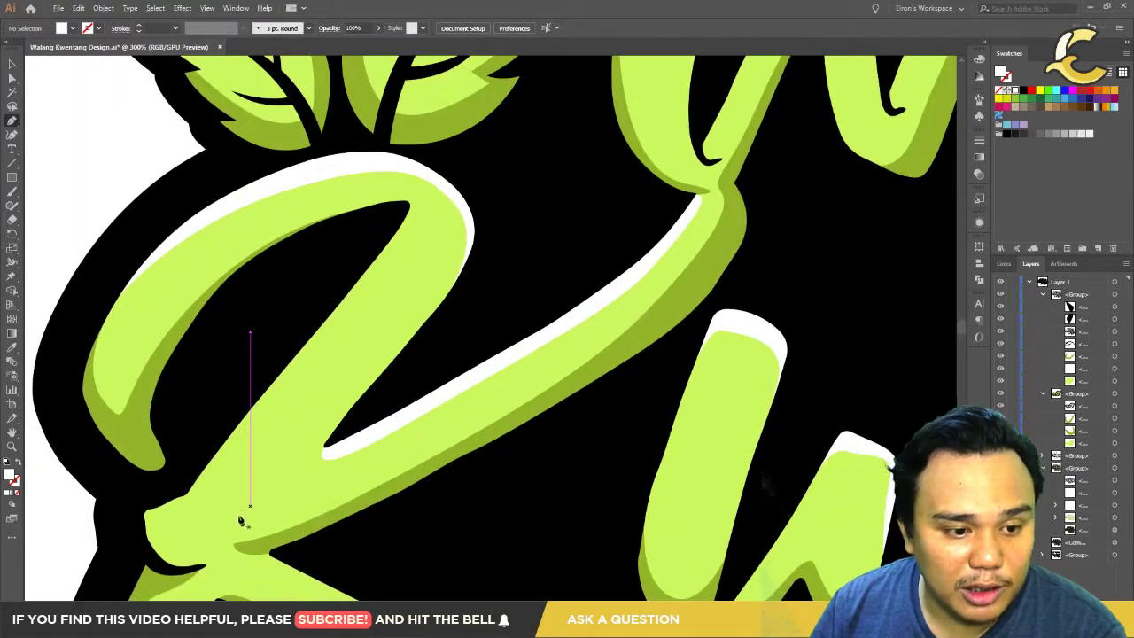
pyautogui.scroll(2, 334, 445)
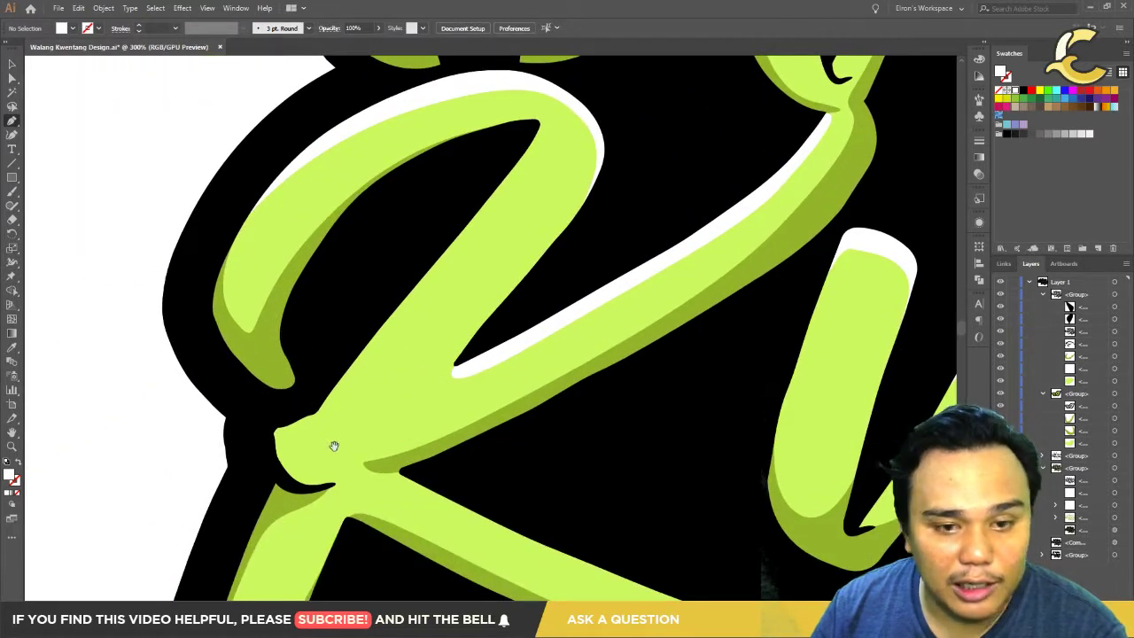
pyautogui.click(1042, 294)
pyautogui.click(1125, 296)
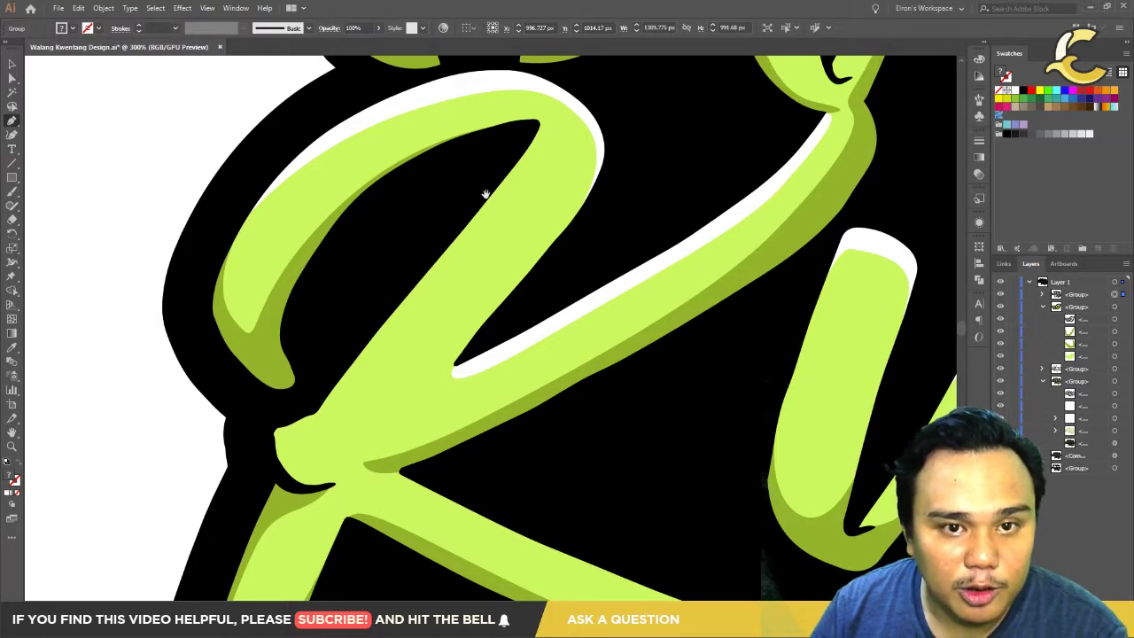
pyautogui.moveTo(485, 193); pyautogui.dragTo(464, 228)
pyautogui.scroll(-2, 488, 292)
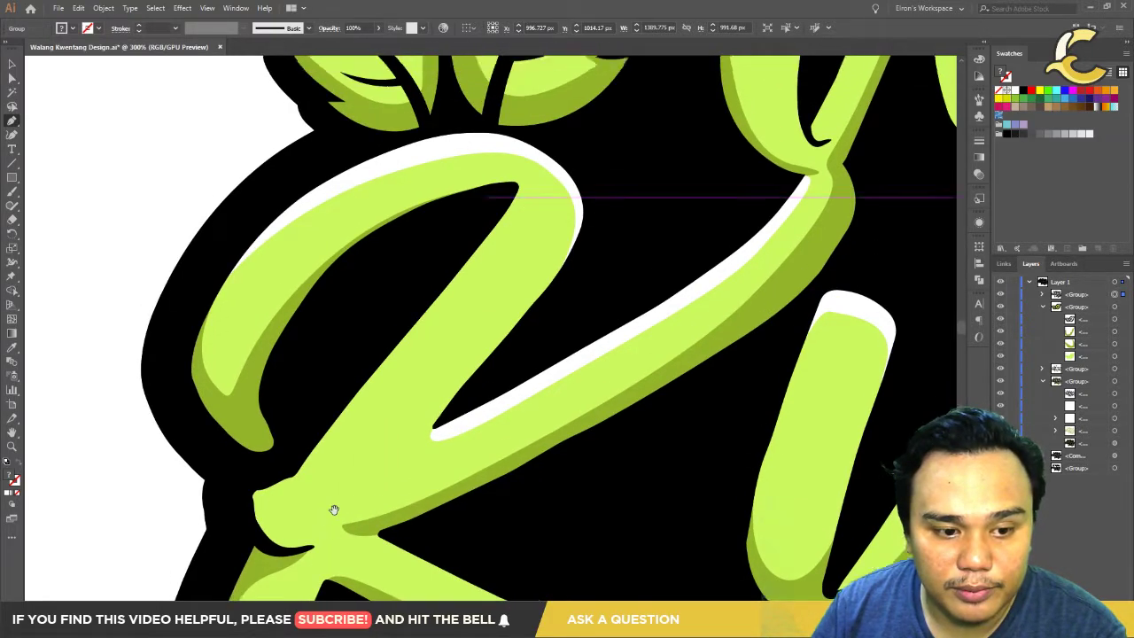
pyautogui.scroll(-2, 407, 443)
pyautogui.scroll(1, 584, 503)
pyautogui.scroll(-1, 583, 502)
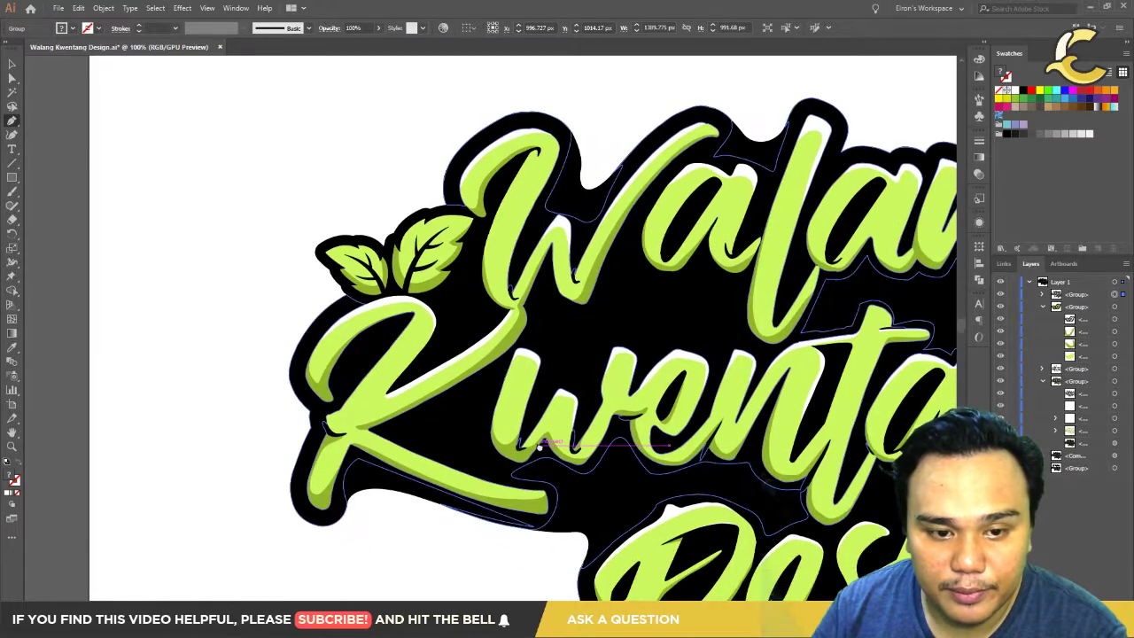
pyautogui.scroll(2, 472, 472)
pyautogui.scroll(1, 472, 472)
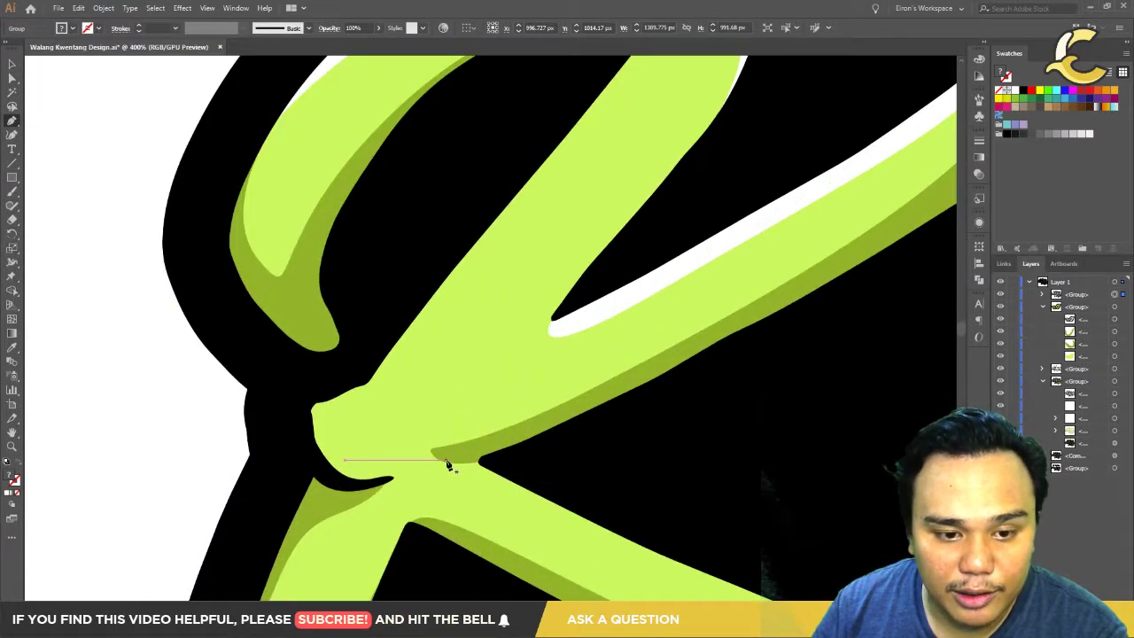
# Step: Draw a thin Pen shape along the K's stroke edge, ending it with a curved point
pyautogui.click(447, 461)
pyautogui.click(549, 428)
pyautogui.click(660, 367)
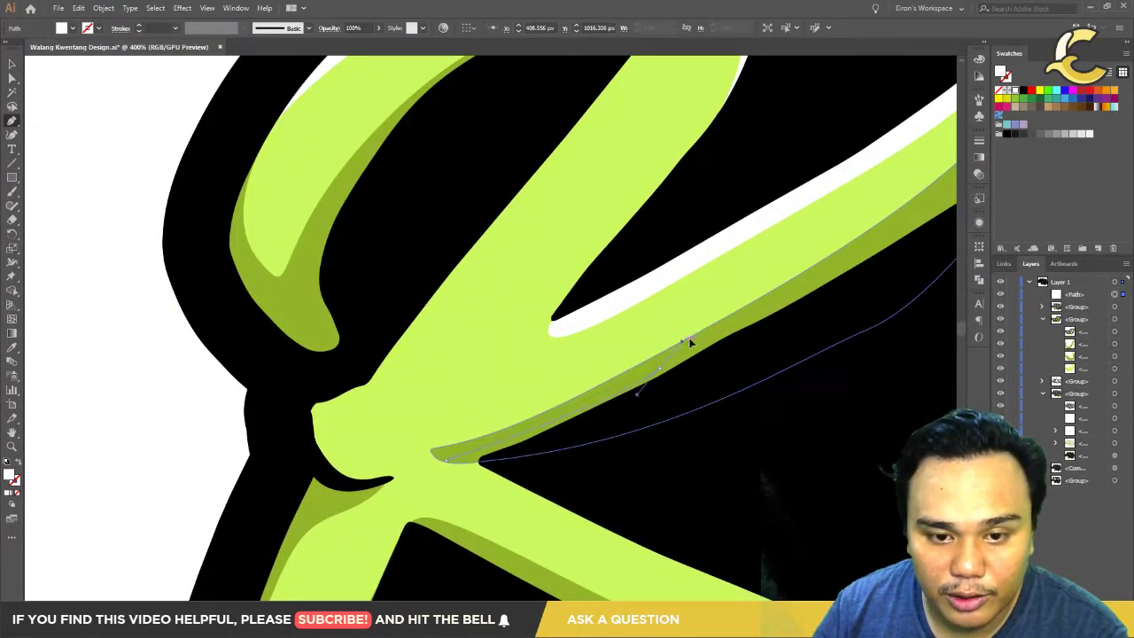
pyautogui.click(772, 309)
pyautogui.click(631, 390)
pyautogui.click(538, 416)
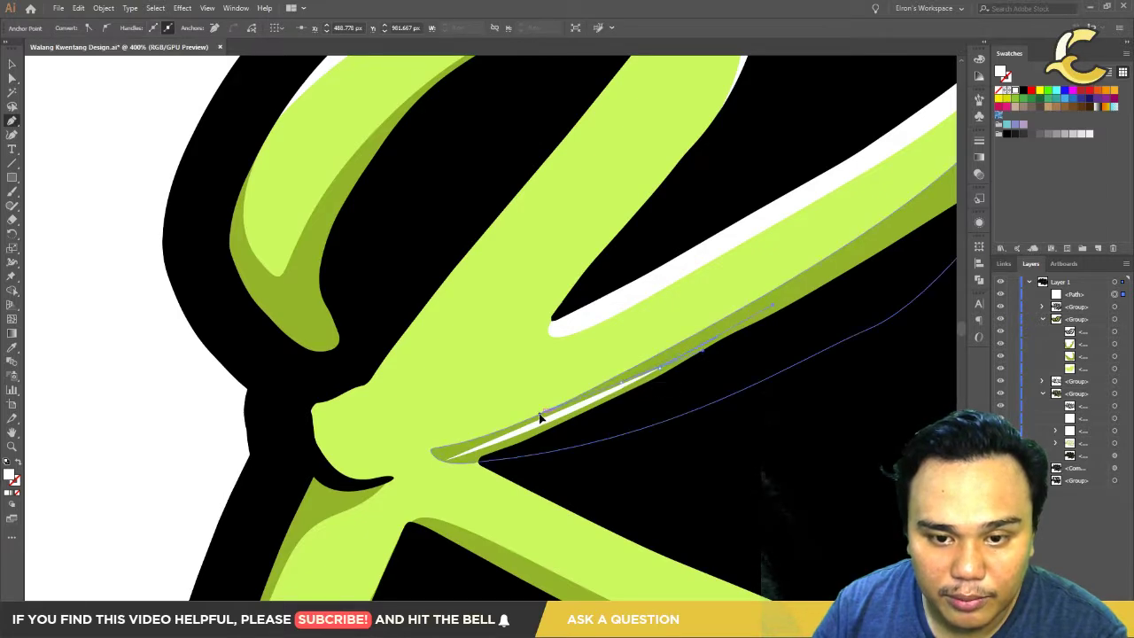
pyautogui.moveTo(438, 455); pyautogui.dragTo(453, 467)
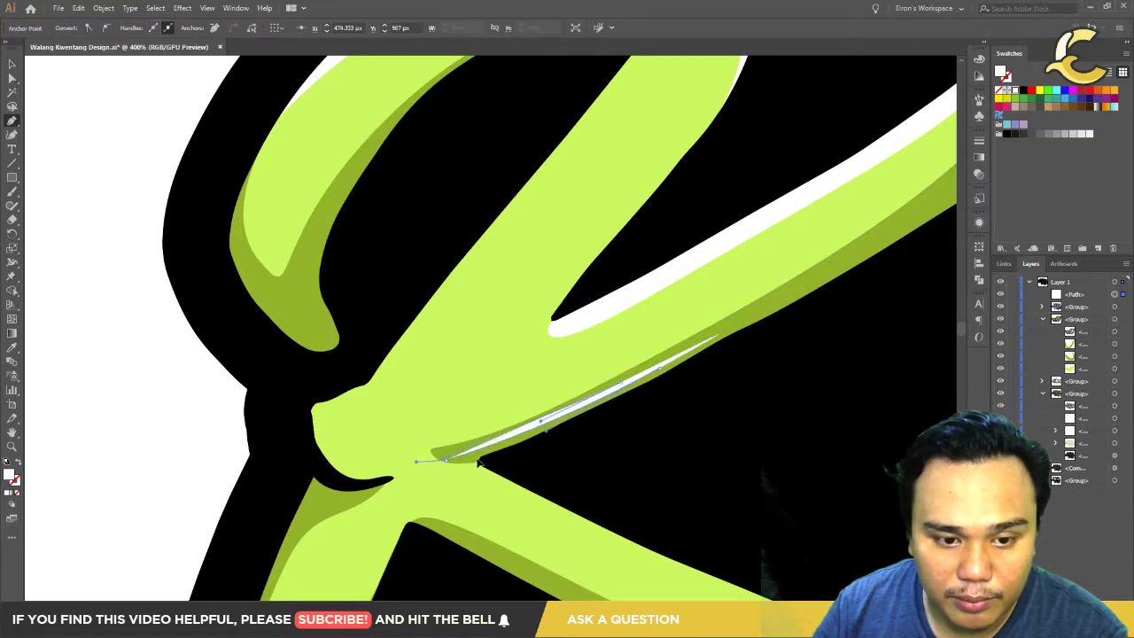
# Step: Close the pen path at the K junction and delete the stray black sliver
pyautogui.scroll(-2, 479, 457)
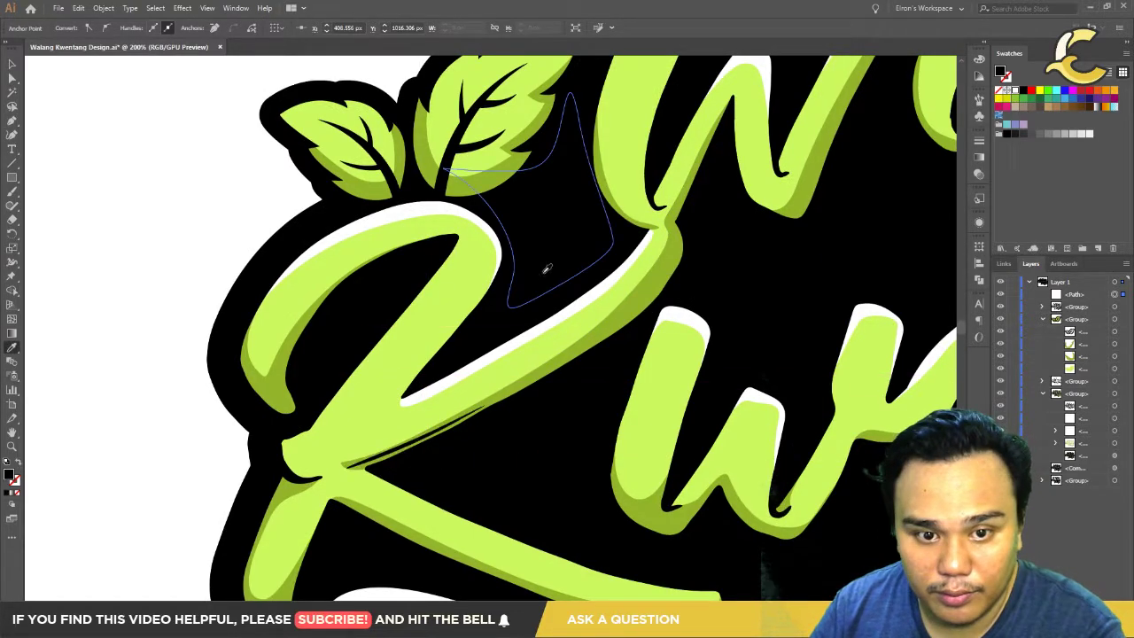
pyautogui.hscroll(-2, 566, 452)
pyautogui.scroll(2, 551, 430)
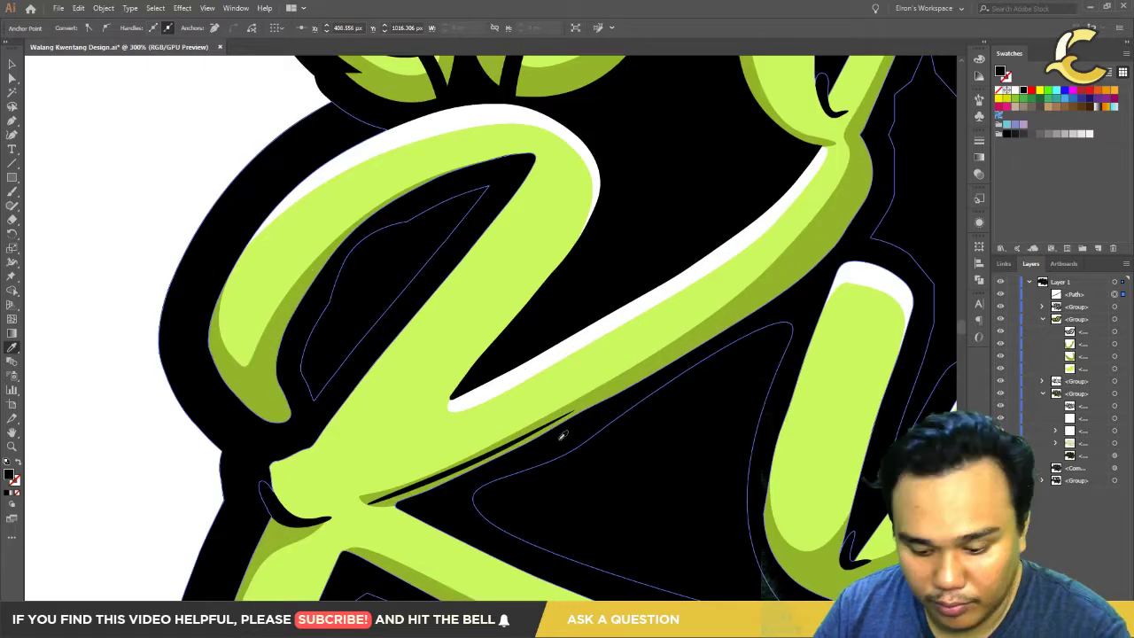
pyautogui.scroll(2, 602, 461)
pyautogui.scroll(-2, 617, 442)
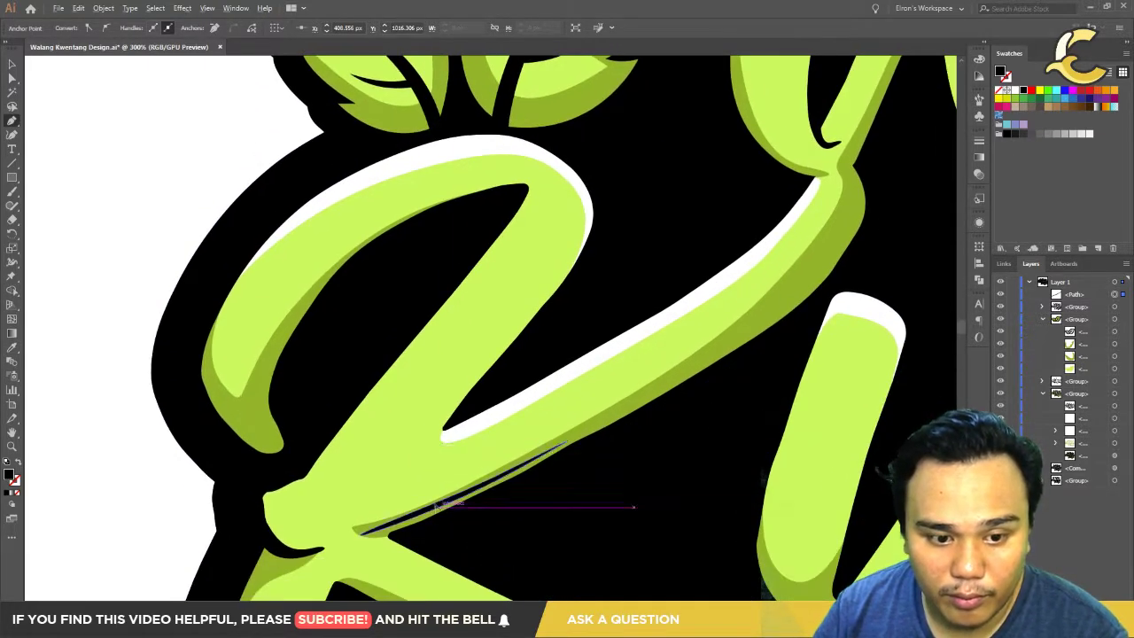
pyautogui.scroll(2, 531, 470)
pyautogui.scroll(-2, 451, 505)
pyautogui.scroll(-1, 452, 504)
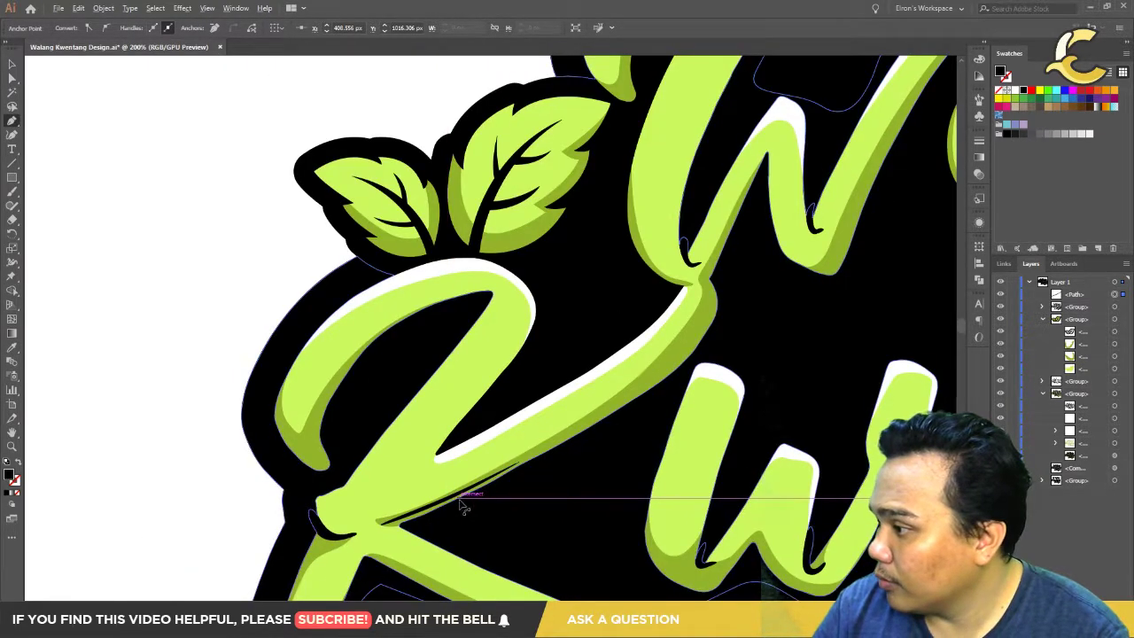
pyautogui.scroll(-1, 447, 507)
pyautogui.scroll(3, 428, 511)
pyautogui.scroll(1, 427, 511)
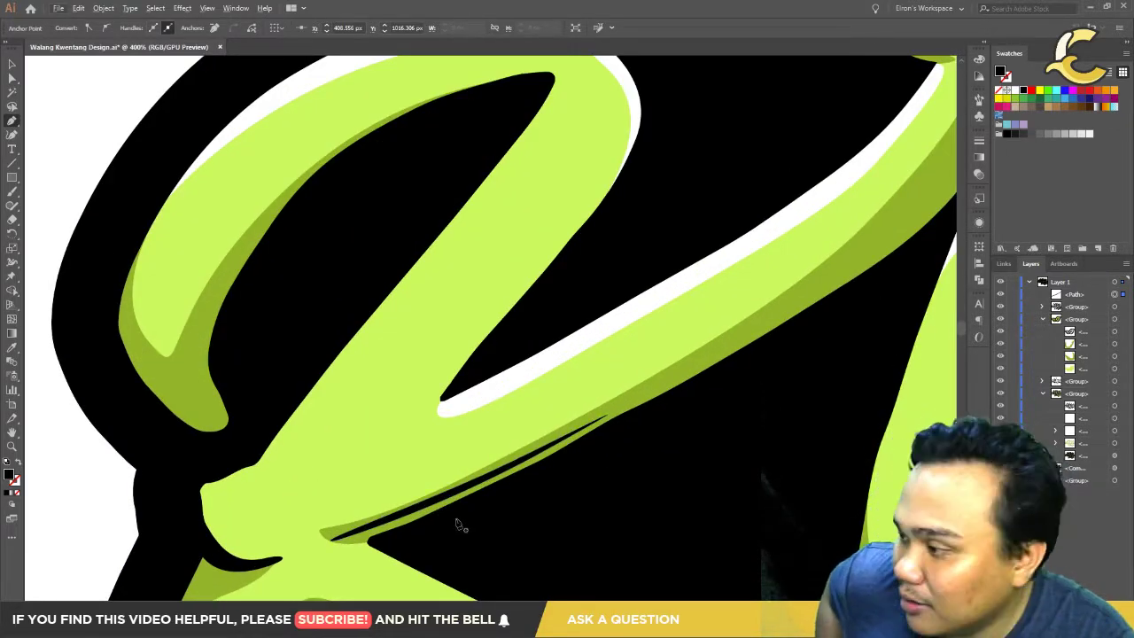
pyautogui.scroll(-3, 561, 488)
pyautogui.scroll(2, 539, 296)
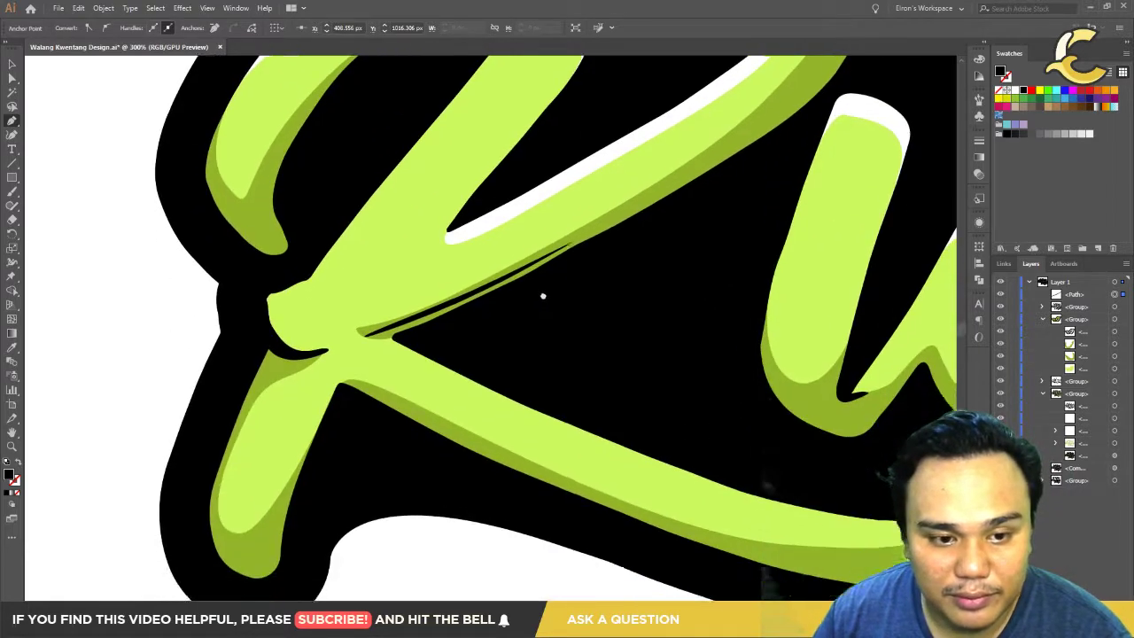
pyautogui.moveTo(540, 295); pyautogui.dragTo(499, 200)
pyautogui.scroll(1, 479, 234)
pyautogui.scroll(-1, 479, 234)
pyautogui.scroll(1, 546, 410)
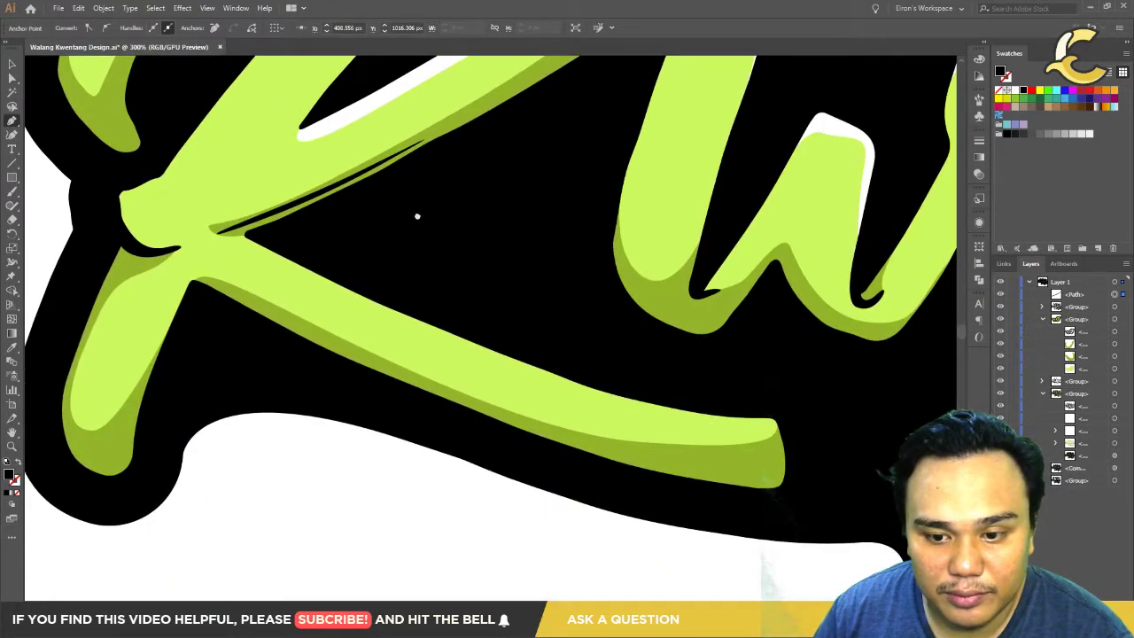
pyautogui.scroll(-3, 792, 501)
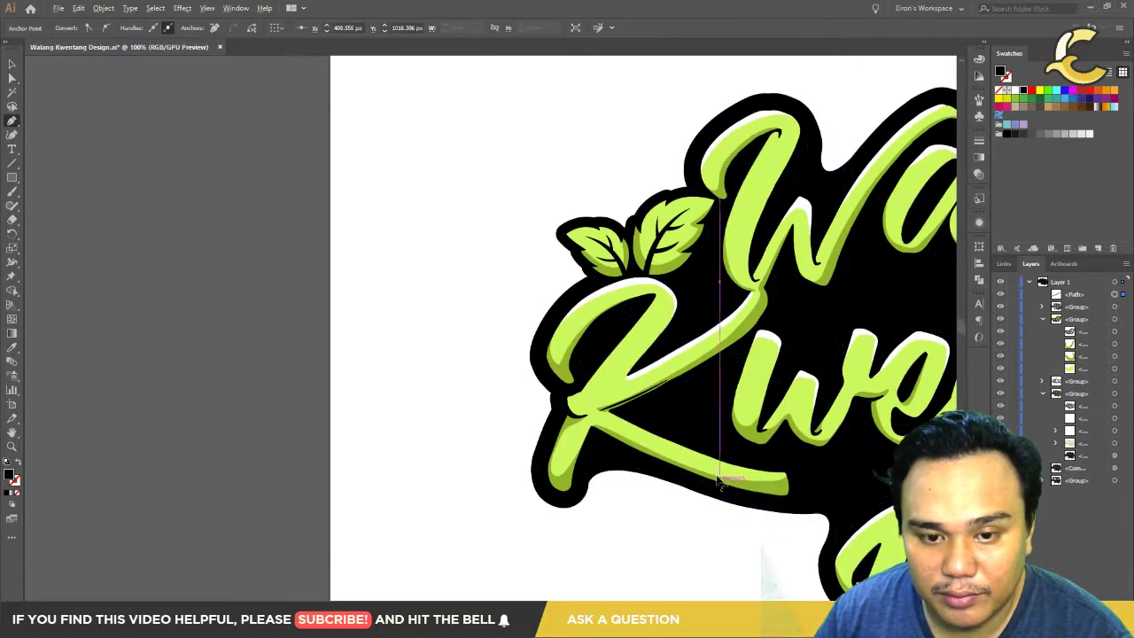
pyautogui.scroll(2, 633, 392)
pyautogui.scroll(2, 561, 384)
pyautogui.click(580, 388)
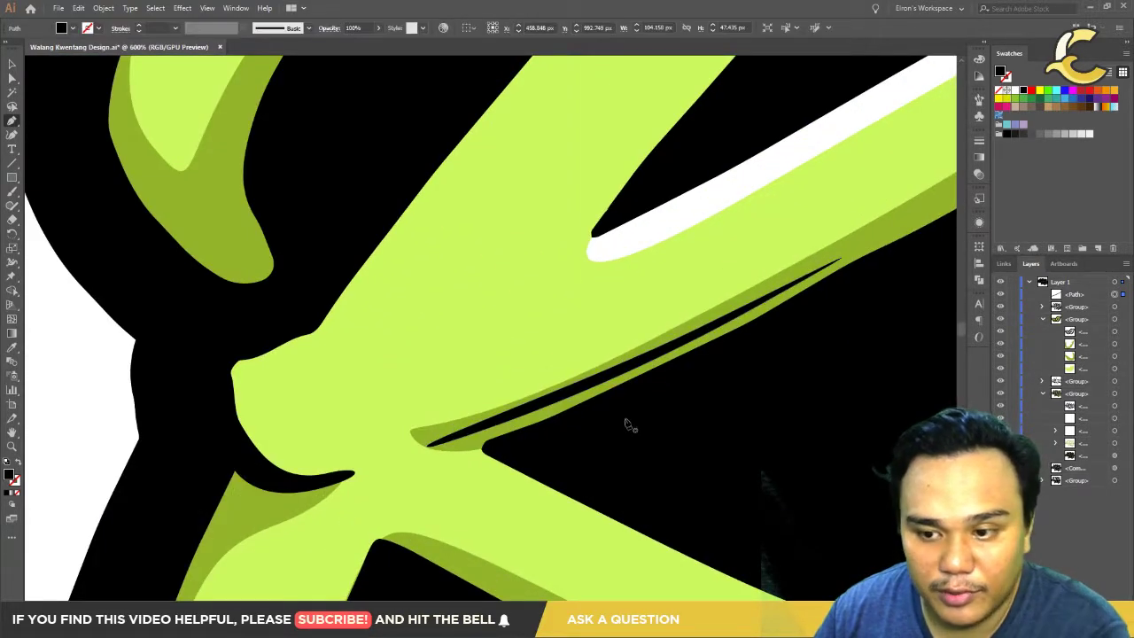
pyautogui.press('Delete')
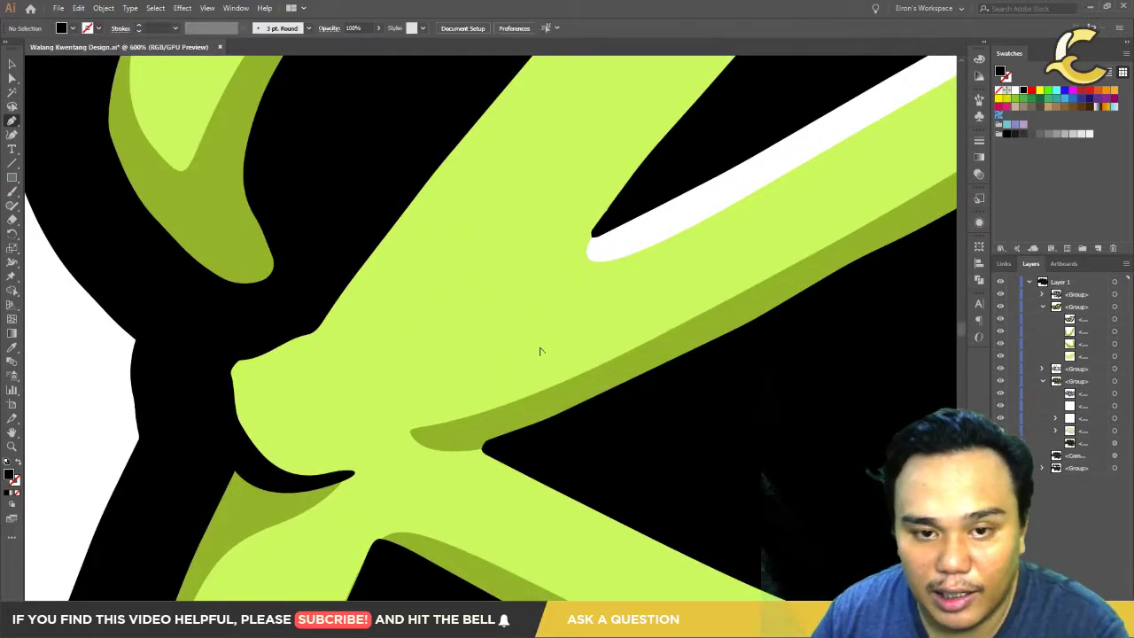
pyautogui.scroll(-5, 539, 349)
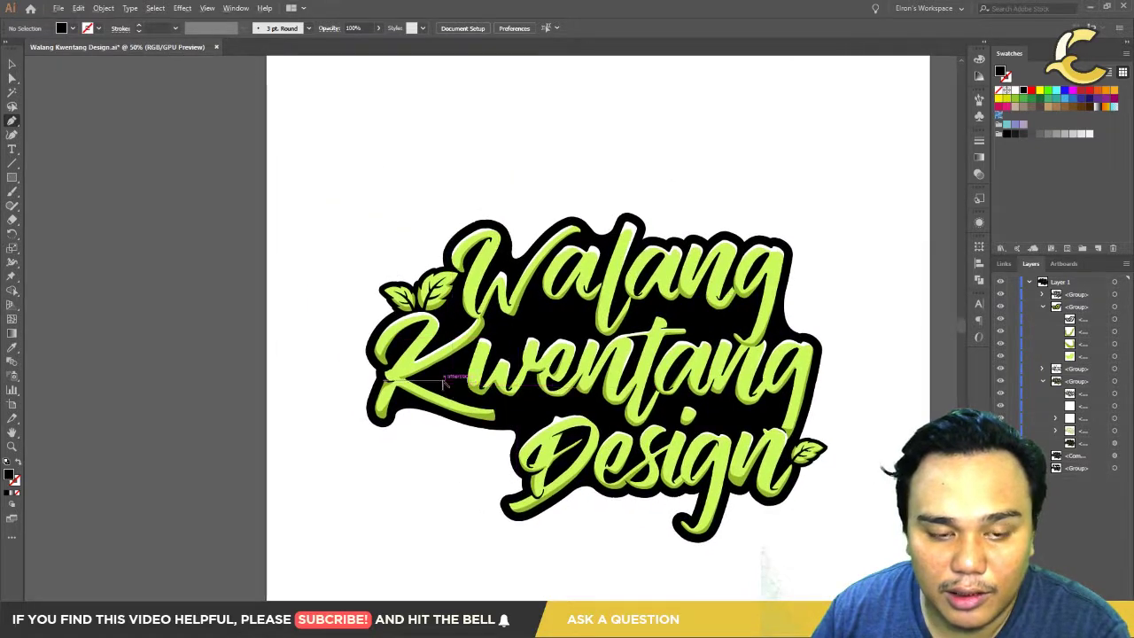
pyautogui.scroll(5, 536, 429)
pyautogui.scroll(-2, 486, 428)
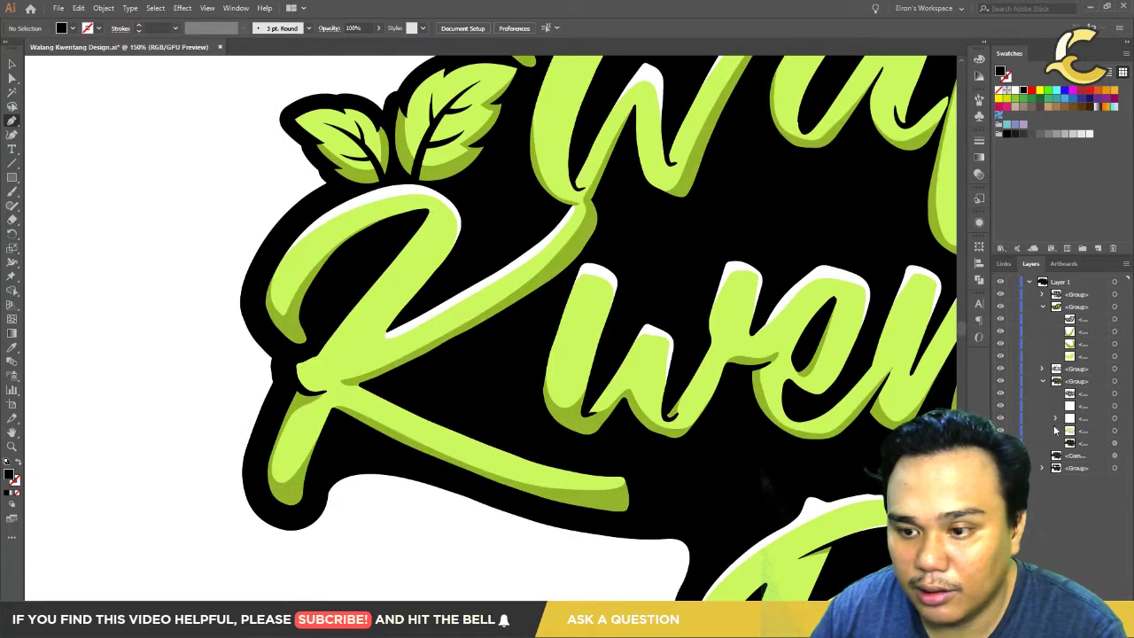
pyautogui.click(1001, 393)
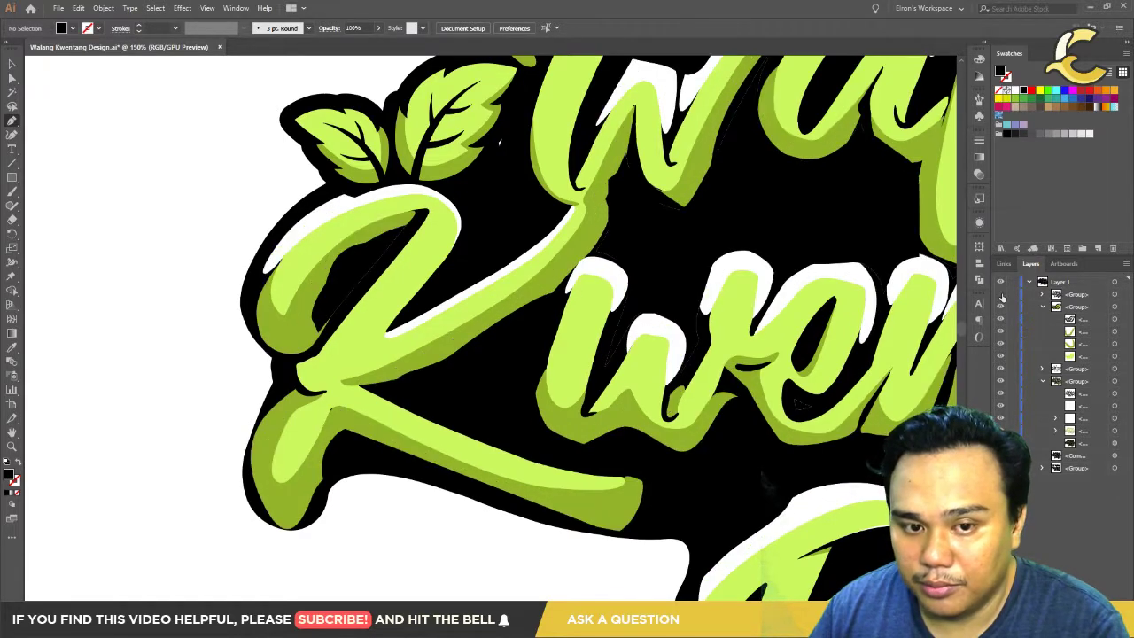
pyautogui.click(499, 403)
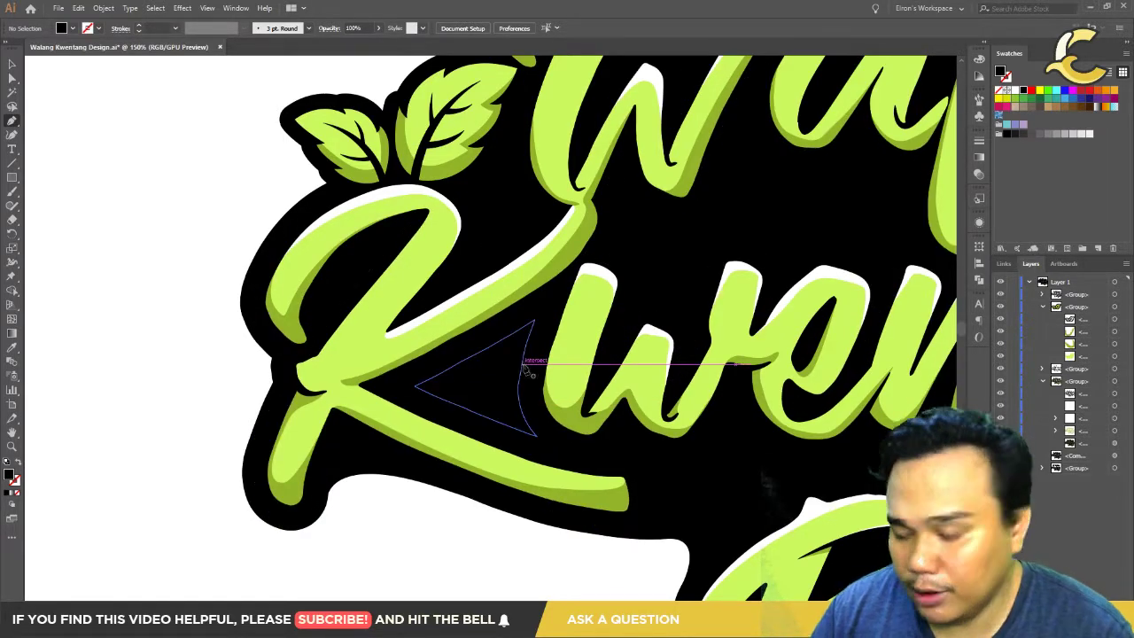
pyautogui.hotkey('ctrl', 'z')
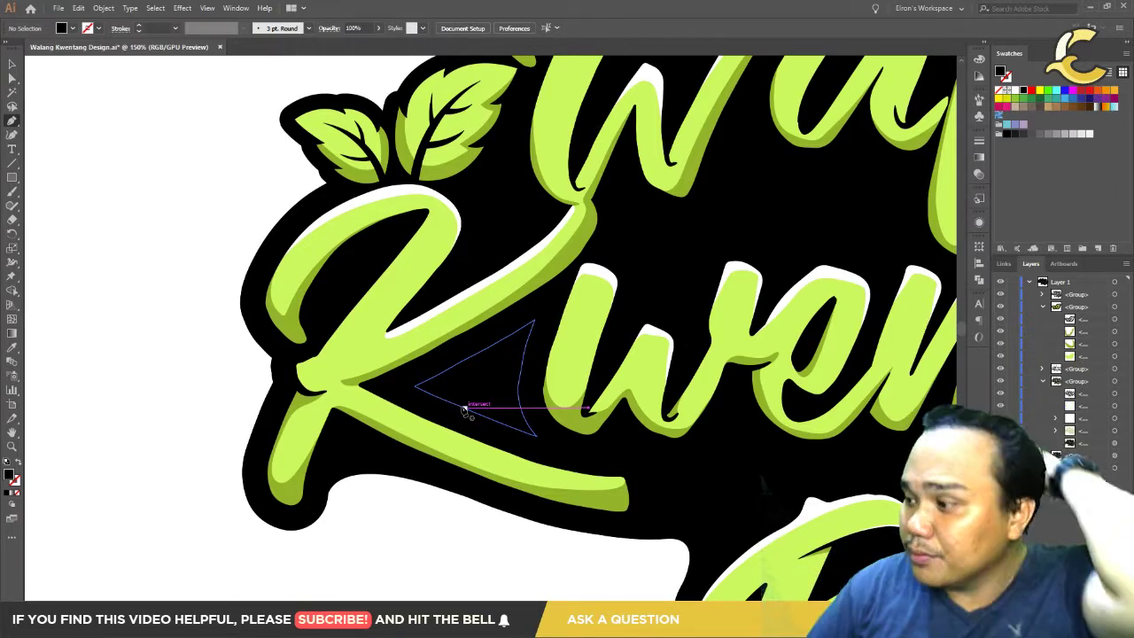
pyautogui.press('Escape')
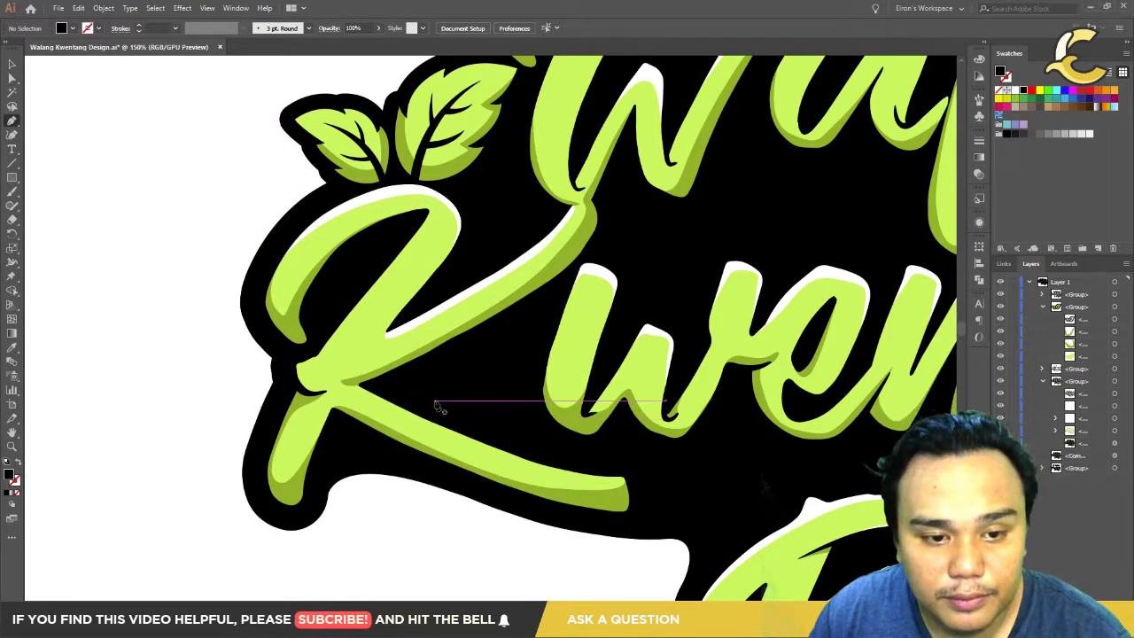
# Step: Draw a closed Pen swoosh from the K's leg past 'wen' to a sharp tip near Walang
pyautogui.moveTo(445, 410); pyautogui.dragTo(521, 332)
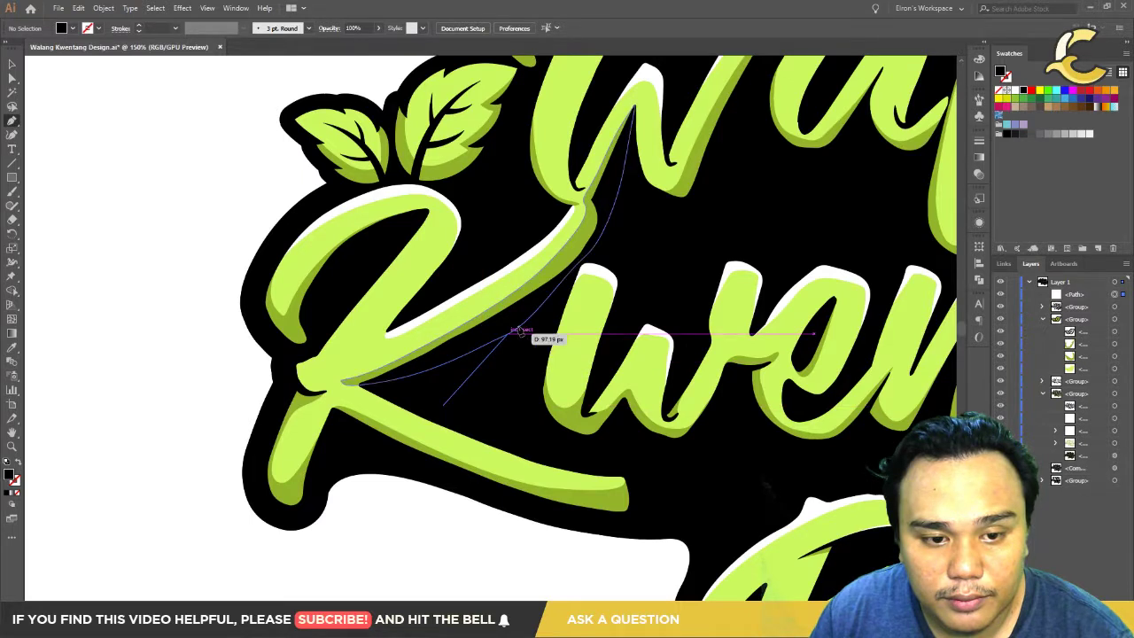
pyautogui.moveTo(645, 299); pyautogui.dragTo(653, 299)
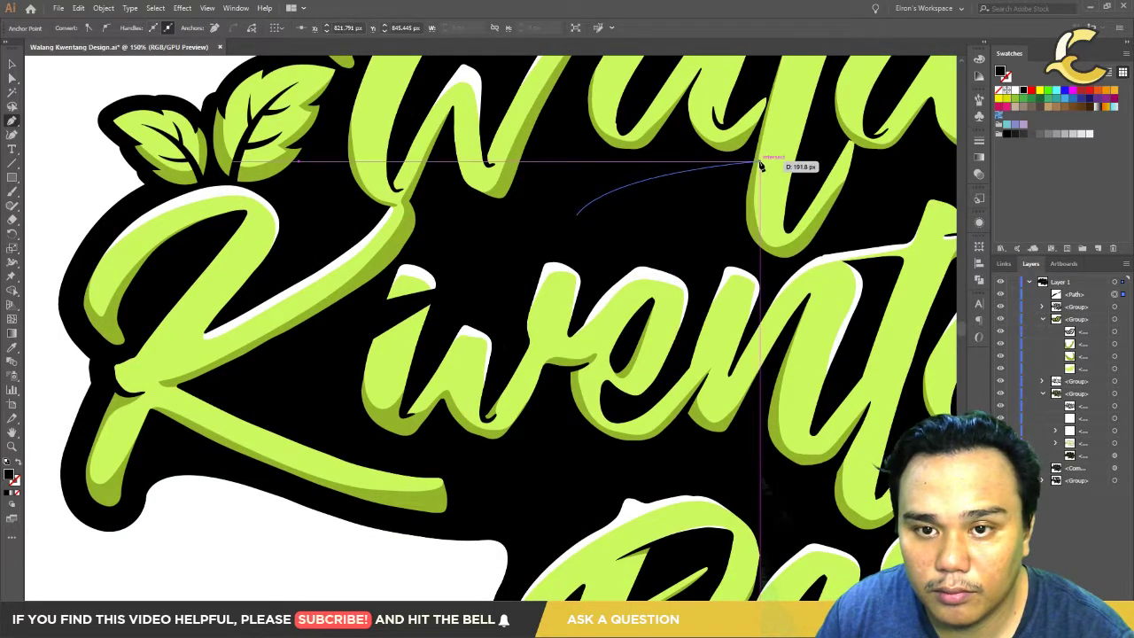
pyautogui.moveTo(759, 162); pyautogui.dragTo(842, 167)
pyautogui.click(759, 162)
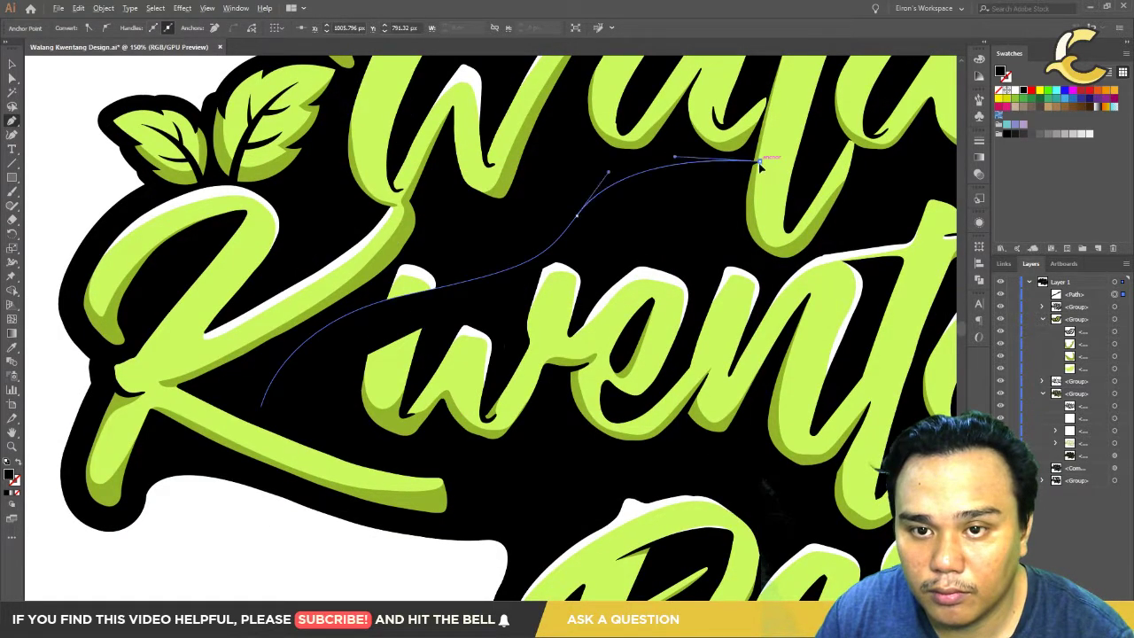
pyautogui.click(757, 190)
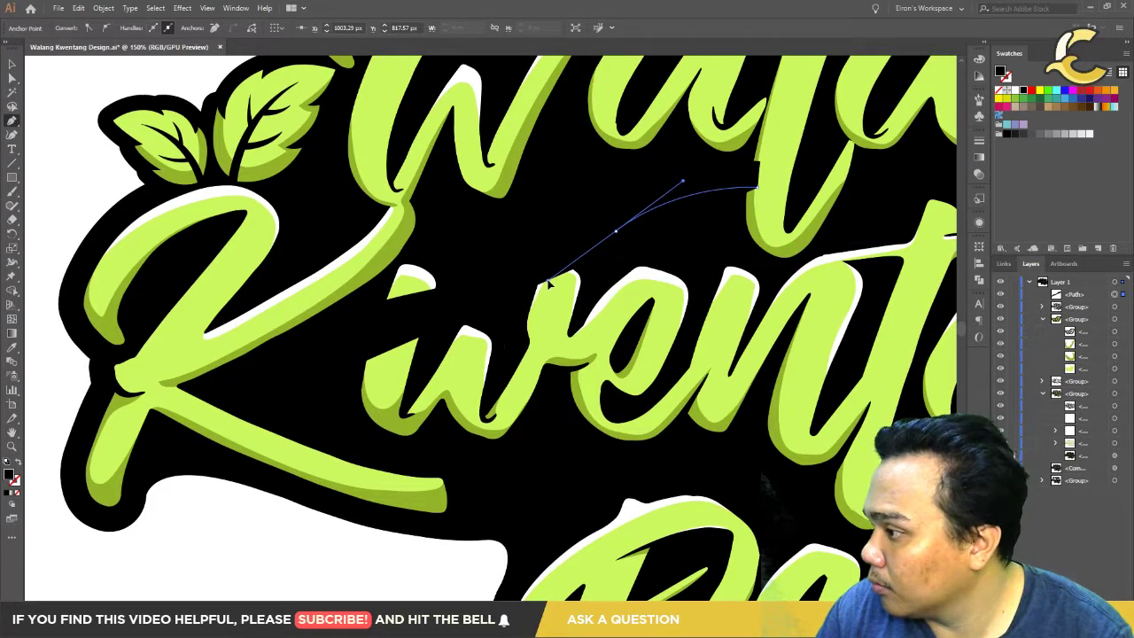
pyautogui.moveTo(548, 281)
pyautogui.mouseDown()
pyautogui.moveTo(567, 365)
pyautogui.moveTo(550, 373)
pyautogui.moveTo(496, 310)
pyautogui.mouseUp()
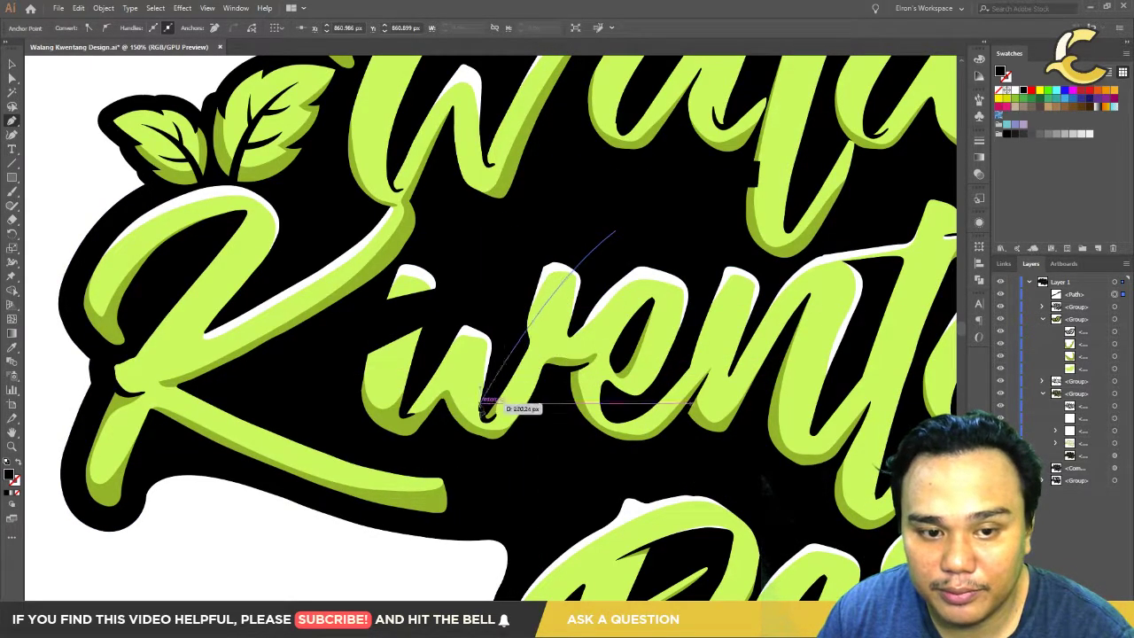
pyautogui.moveTo(496, 310)
pyautogui.mouseDown()
pyautogui.moveTo(450, 385)
pyautogui.moveTo(447, 354)
pyautogui.mouseUp()
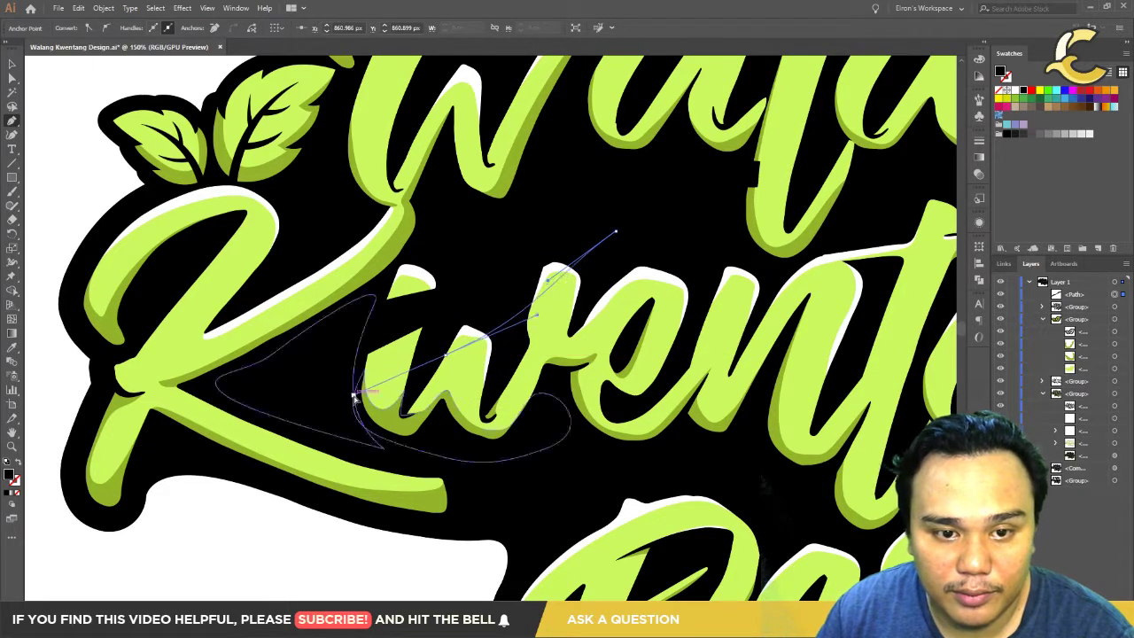
pyautogui.moveTo(290, 415)
pyautogui.mouseDown()
pyautogui.moveTo(223, 423)
pyautogui.moveTo(860, 384)
pyautogui.mouseUp()
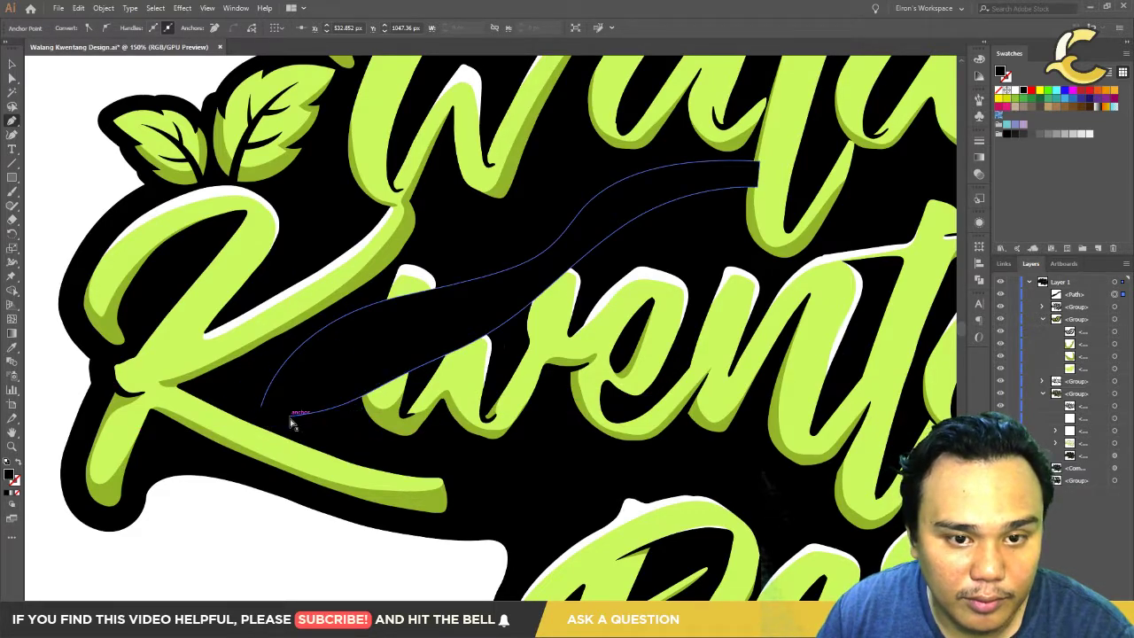
pyautogui.moveTo(611, 237); pyautogui.dragTo(808, 450)
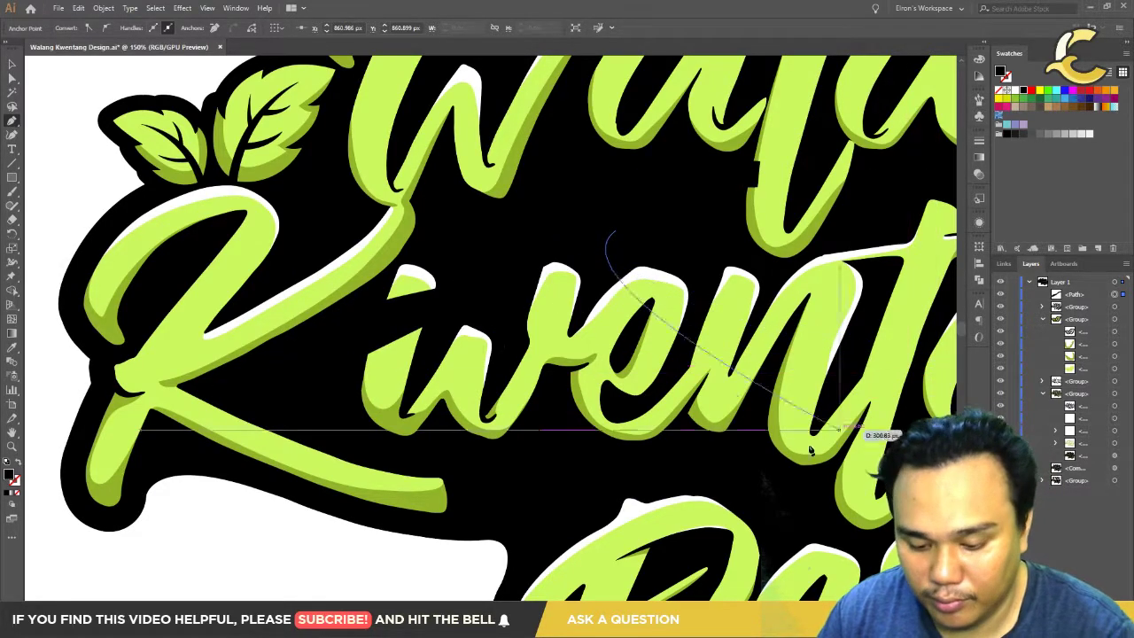
# Step: Fill the swoosh white with the Eyedropper and select its path in Layers
pyautogui.press('i')
pyautogui.click(215, 541)
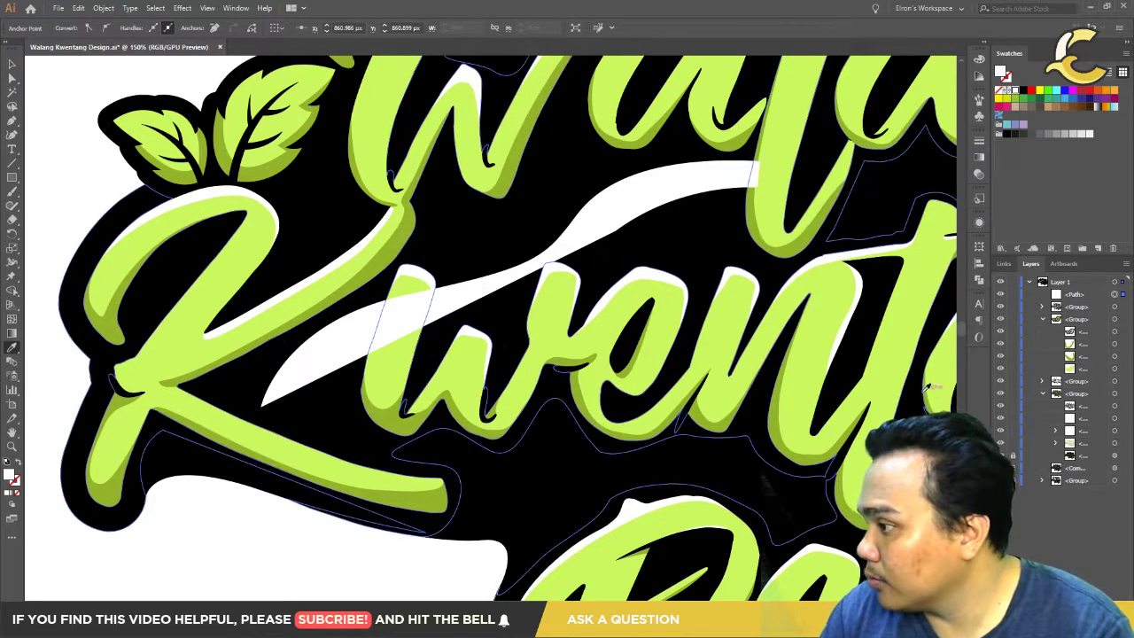
pyautogui.press('p')
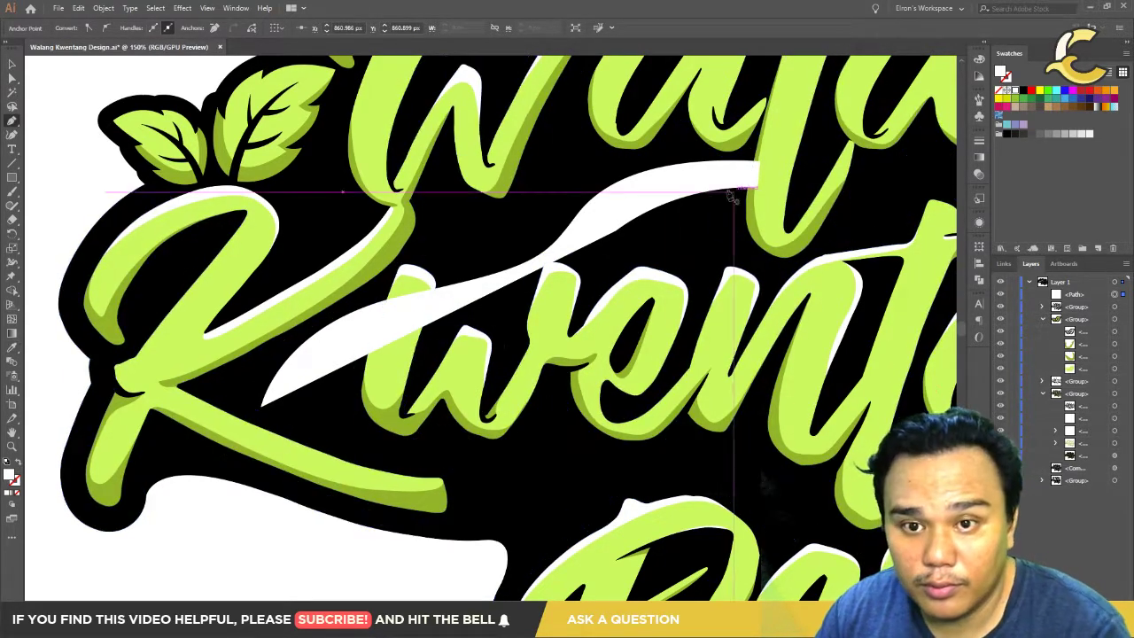
pyautogui.keyDown('ctrl'); pyautogui.click(618, 232); pyautogui.keyUp('ctrl')
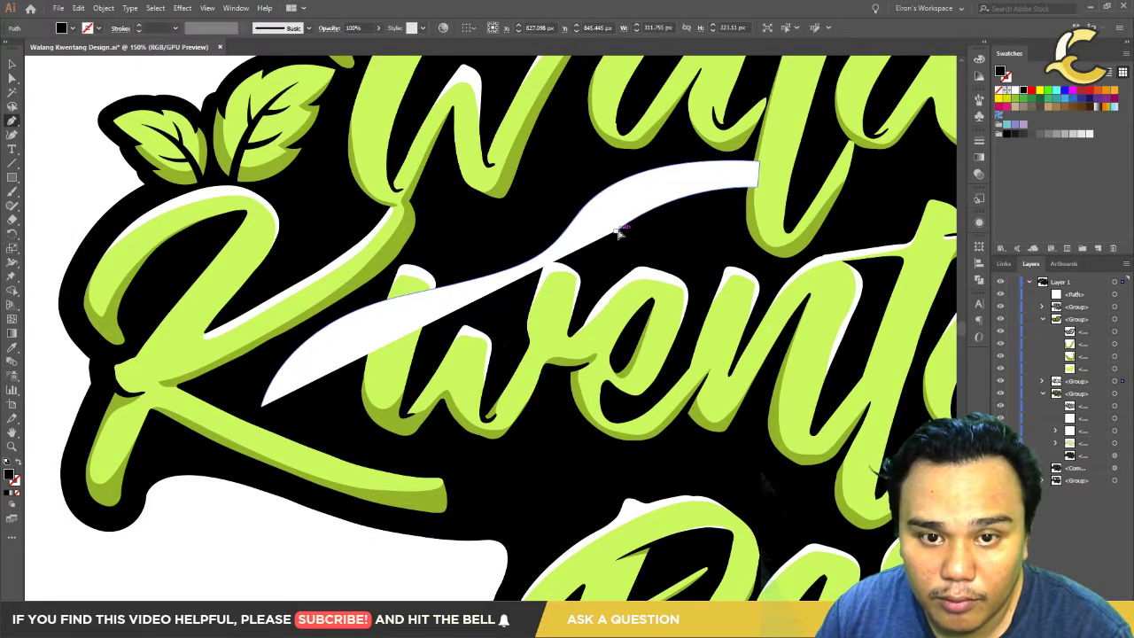
pyautogui.click(1122, 295)
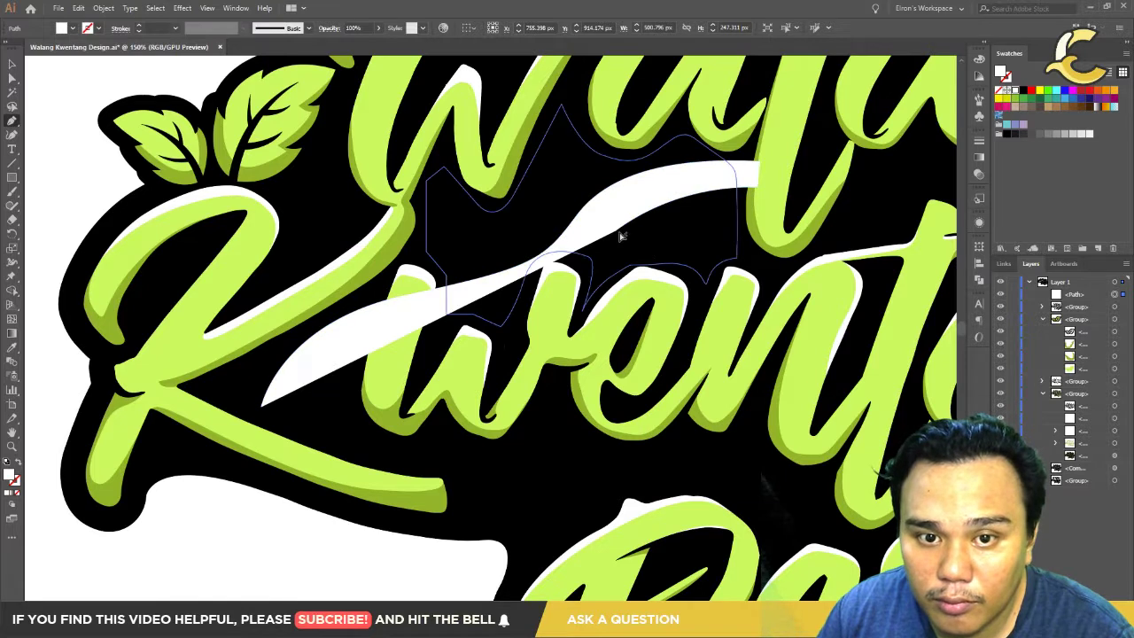
pyautogui.moveTo(11, 124); pyautogui.dragTo(54, 129)
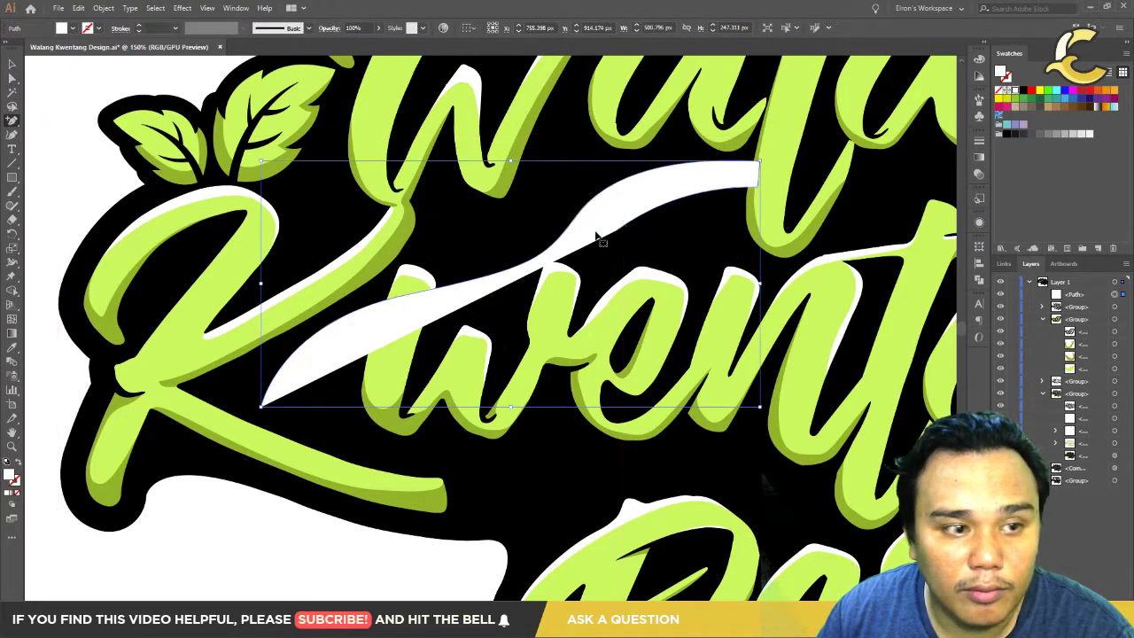
pyautogui.hotkey('ctrl', 'shift', 'a')
# Step: Isolate the white swoosh and drag its middle and lower anchors so its end curls onto the K's leg
pyautogui.click(11, 64)
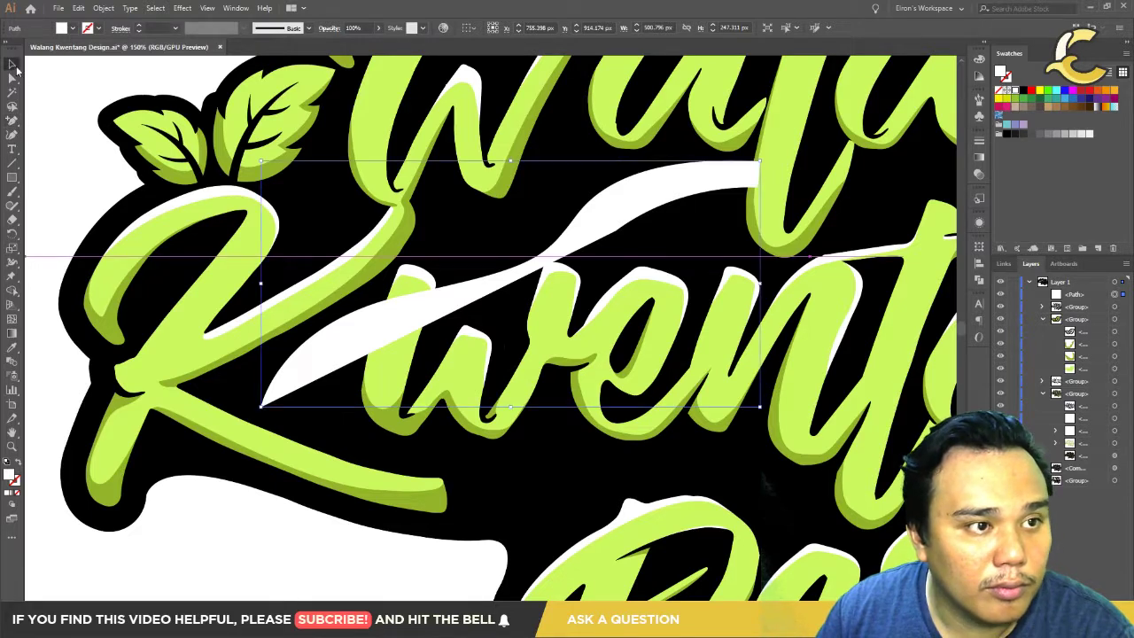
pyautogui.doubleClick(610, 208)
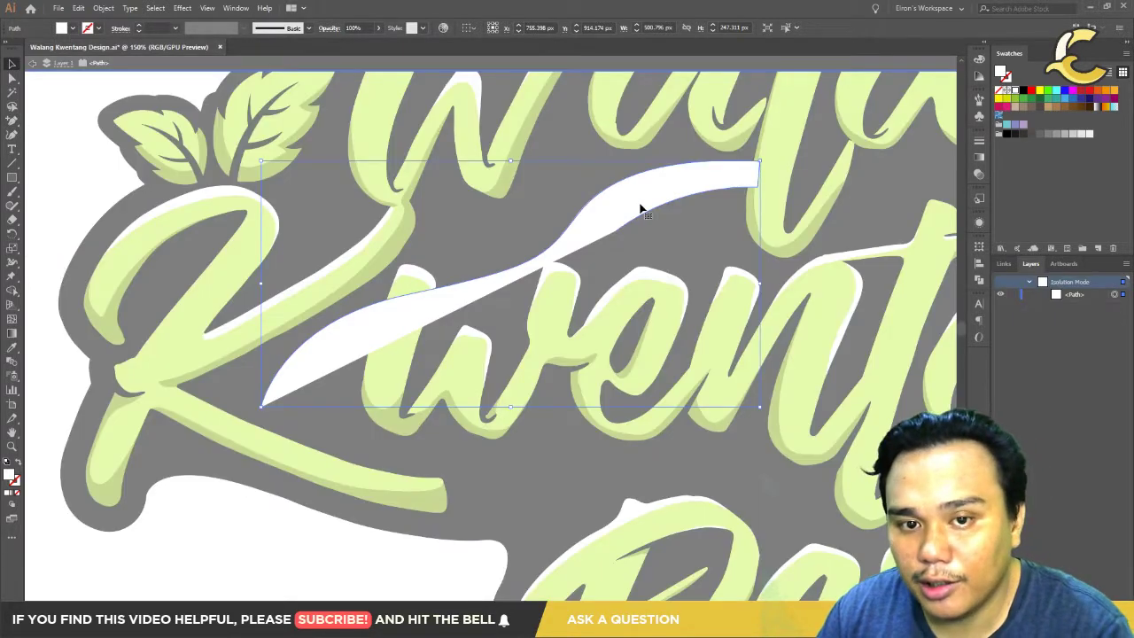
pyautogui.press('p')
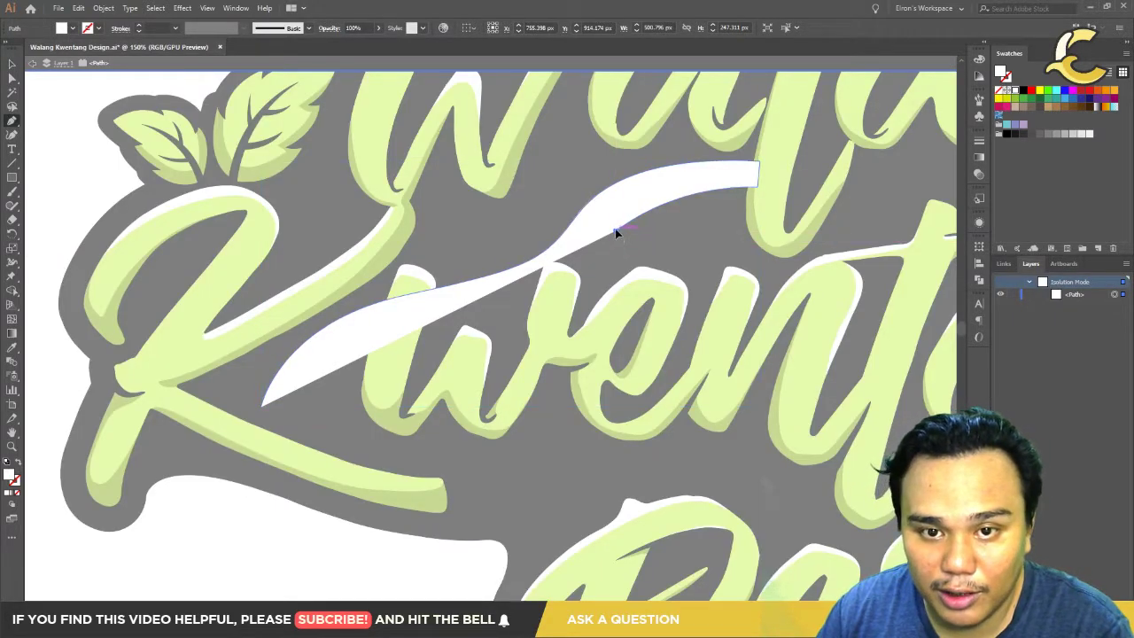
pyautogui.moveTo(615, 230); pyautogui.dragTo(612, 223)
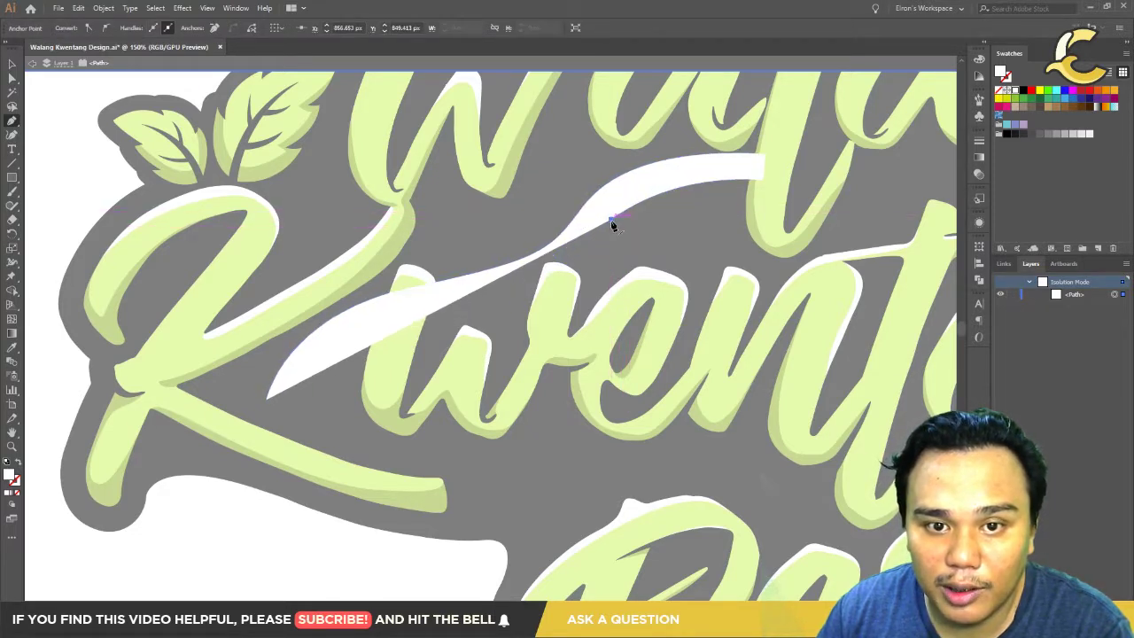
pyautogui.moveTo(543, 264)
pyautogui.mouseDown()
pyautogui.moveTo(558, 288)
pyautogui.moveTo(361, 347)
pyautogui.moveTo(315, 407)
pyautogui.mouseUp()
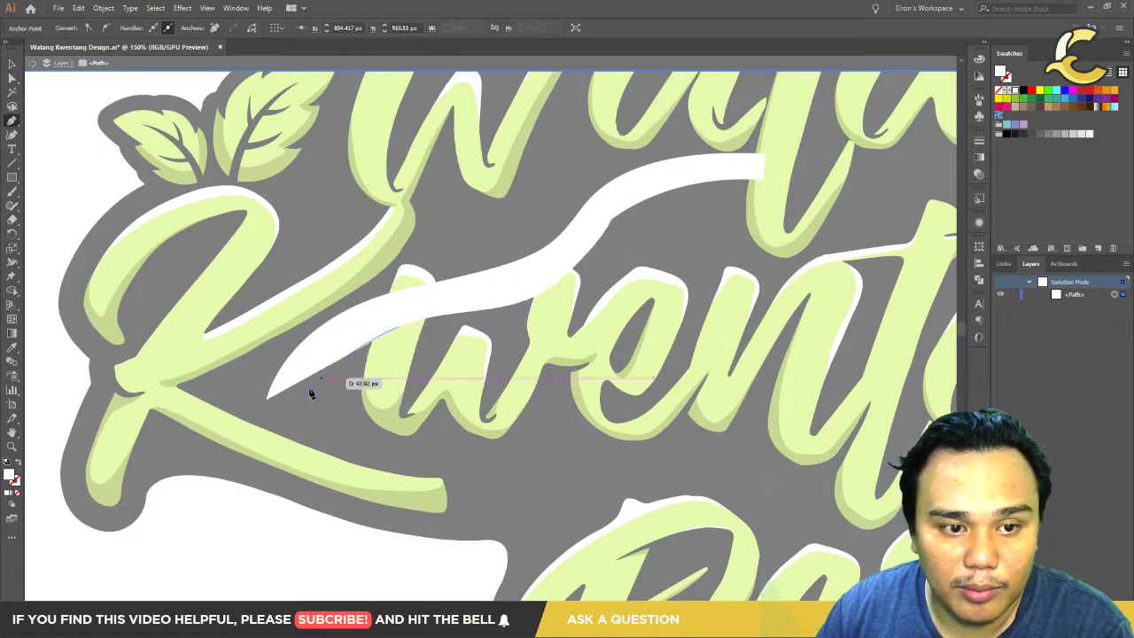
pyautogui.moveTo(307, 450)
pyautogui.mouseDown()
pyautogui.moveTo(317, 409)
pyautogui.moveTo(332, 416)
pyautogui.moveTo(296, 412)
pyautogui.moveTo(299, 426)
pyautogui.mouseUp()
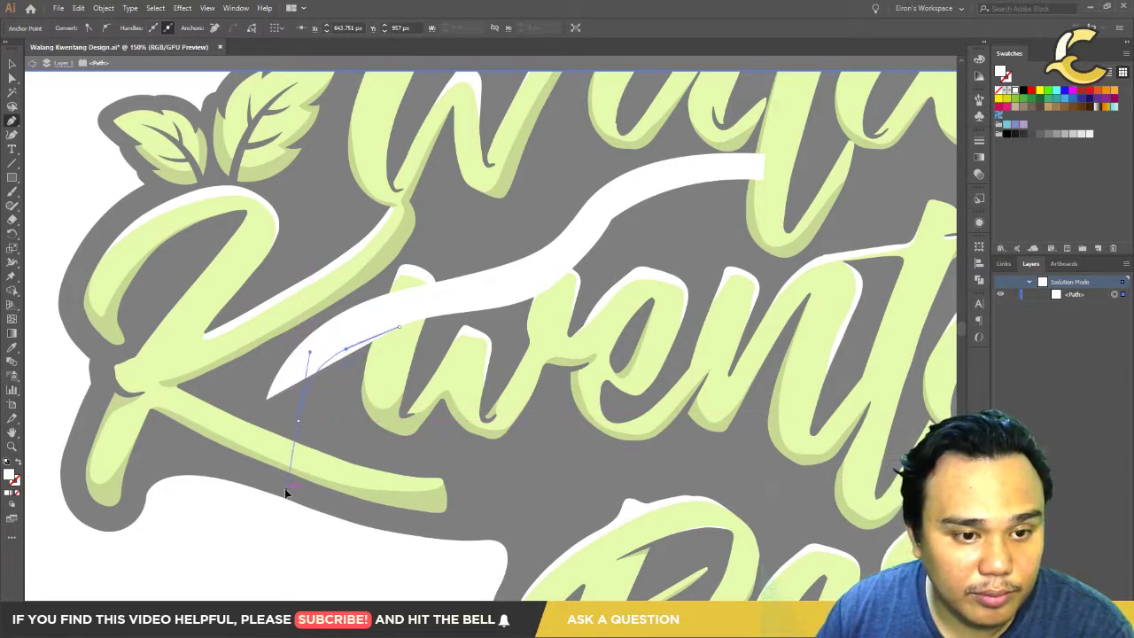
pyautogui.moveTo(276, 488)
pyautogui.mouseDown()
pyautogui.moveTo(253, 451)
pyautogui.moveTo(268, 405)
pyautogui.mouseUp()
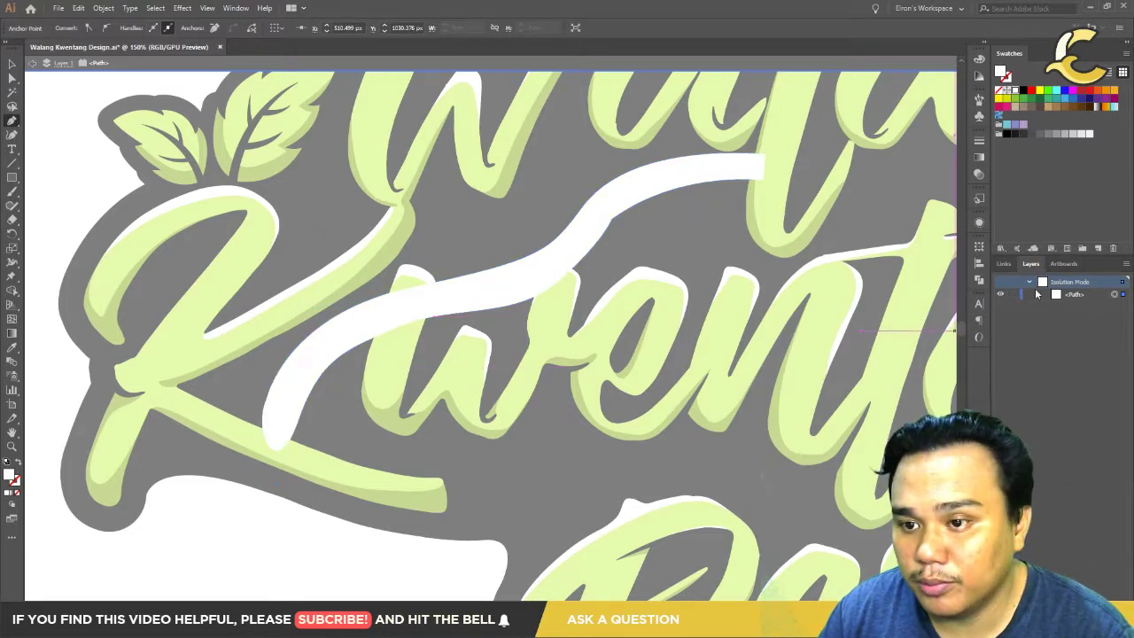
pyautogui.doubleClick(304, 551)
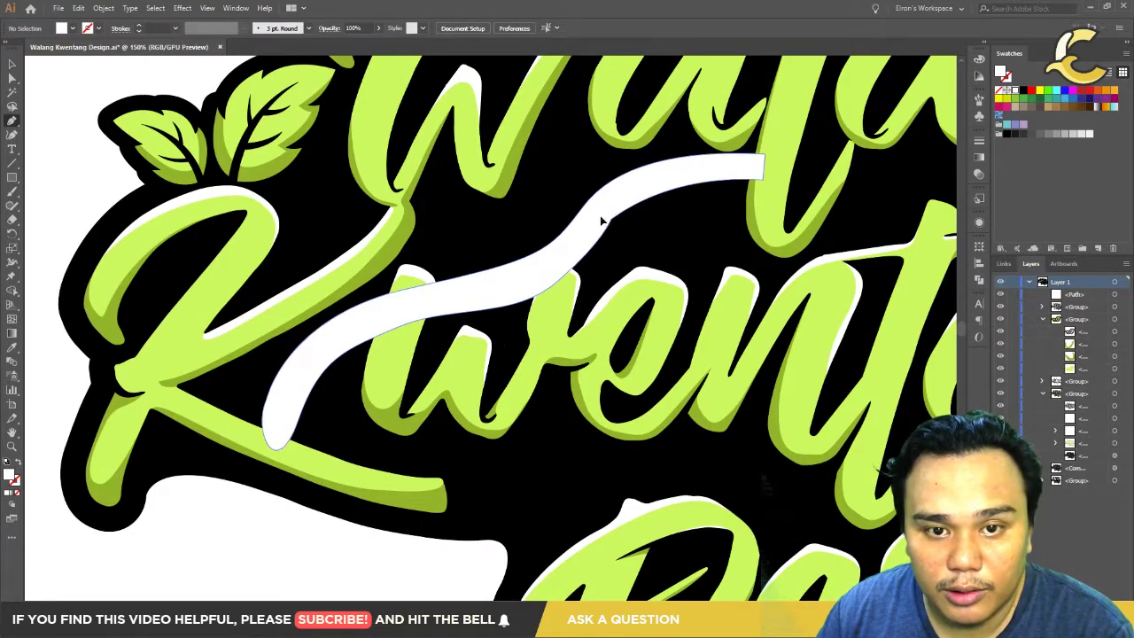
# Step: Tweak a swoosh point, zoom to fit, and try moving the swoosh path into the lower layer group
pyautogui.moveTo(614, 220)
pyautogui.mouseDown()
pyautogui.moveTo(605, 235)
pyautogui.moveTo(615, 233)
pyautogui.mouseUp()
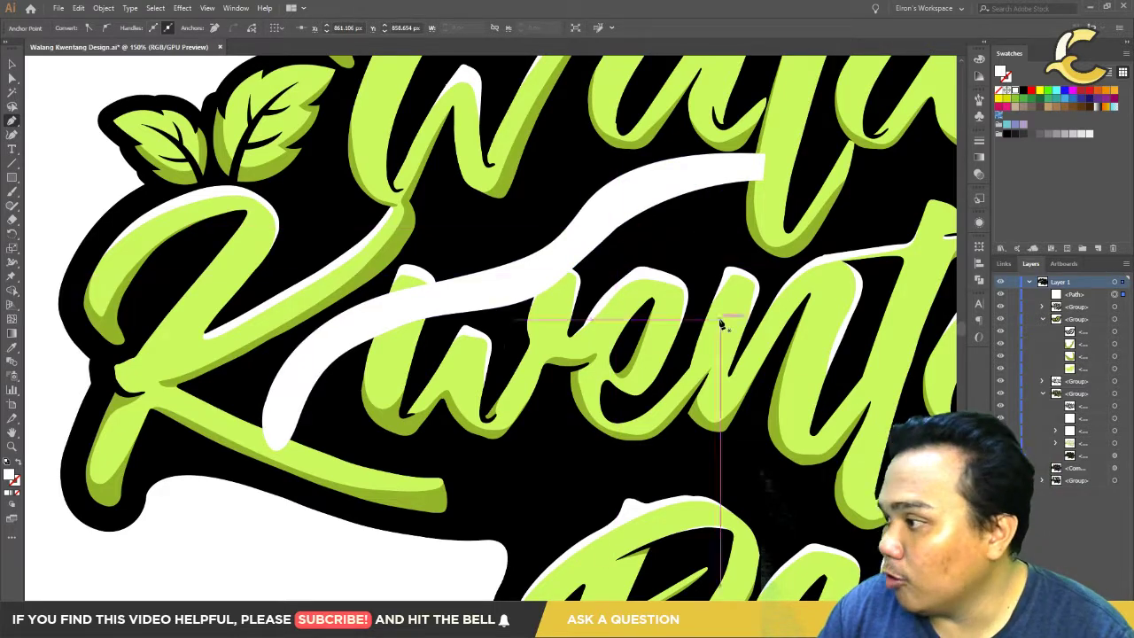
pyautogui.scroll(3, 607, 222)
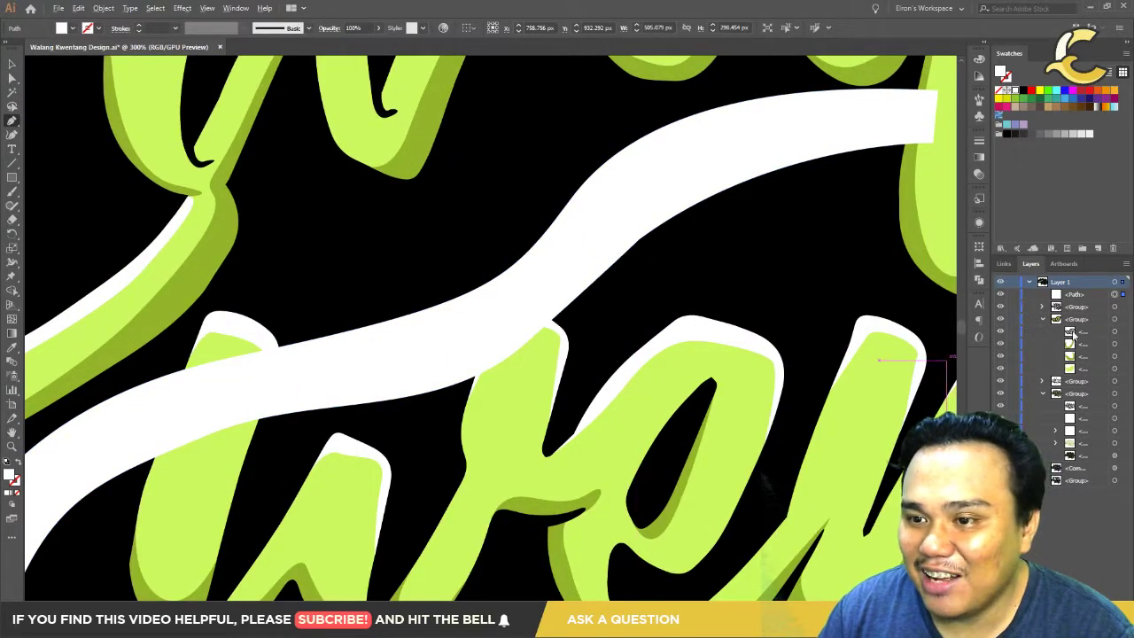
pyautogui.hotkey('ctrl', '0')
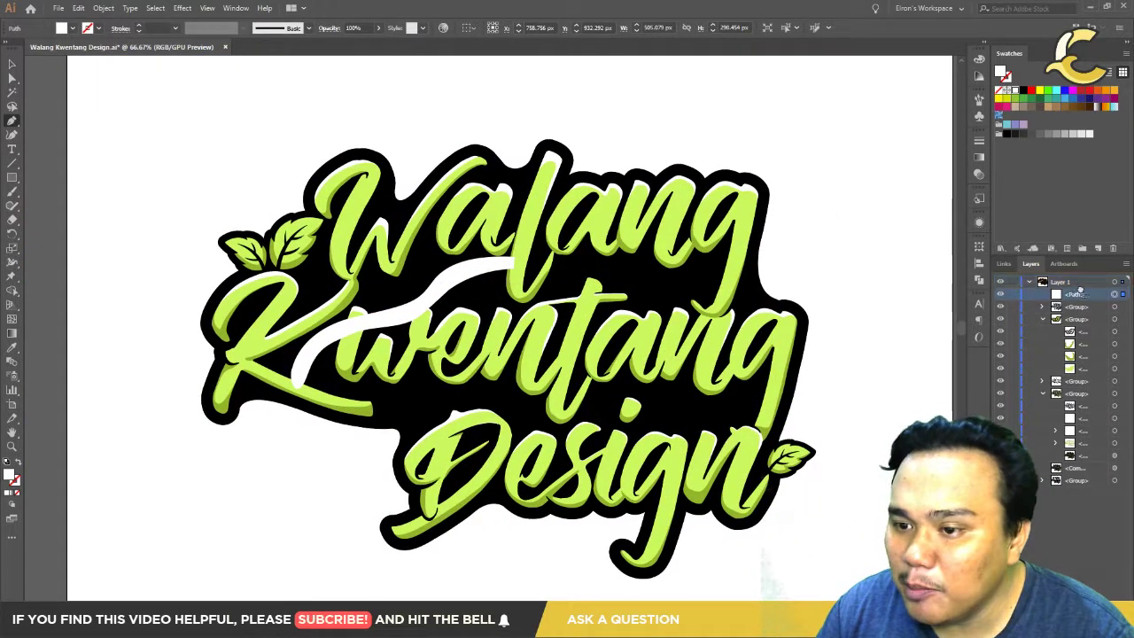
pyautogui.moveTo(1079, 308); pyautogui.dragTo(1105, 413)
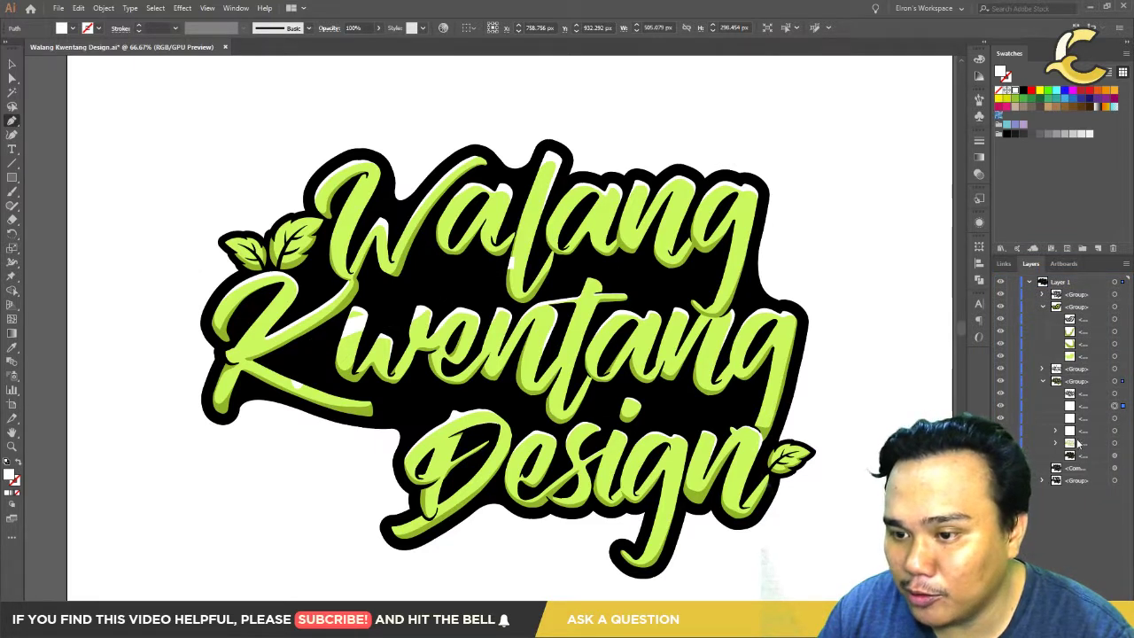
pyautogui.moveTo(1092, 408)
pyautogui.mouseDown()
pyautogui.moveTo(1085, 385)
pyautogui.moveTo(1096, 377)
pyautogui.mouseUp()
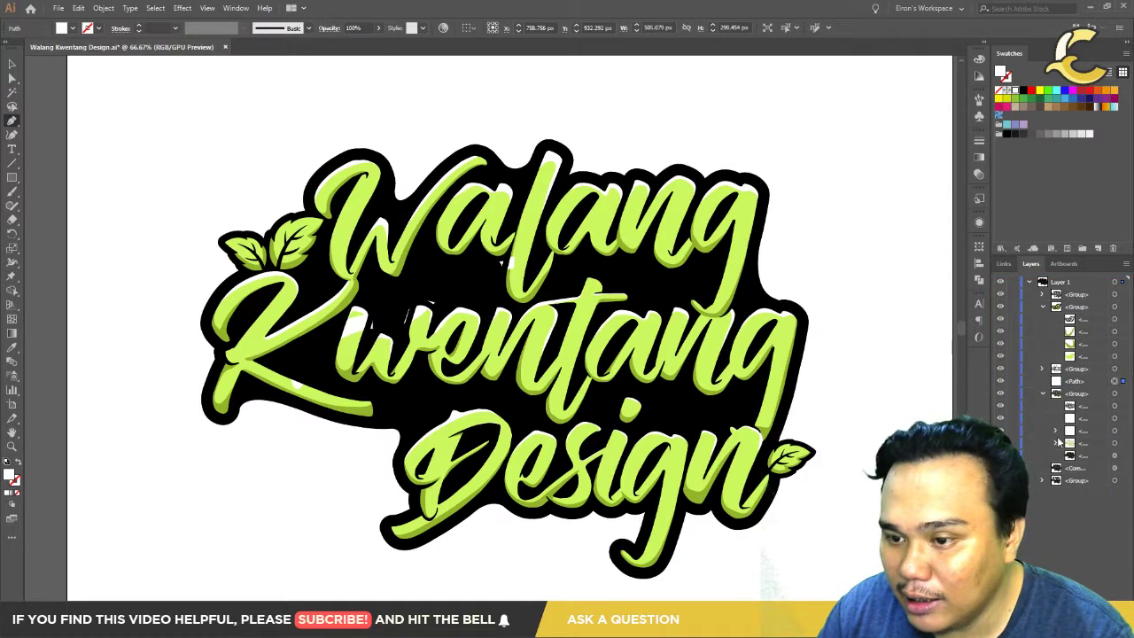
pyautogui.click(1056, 442)
# Step: Tuck the white swoosh path into the lettering group beneath the Kwentang letter paths
pyautogui.moveTo(1083, 387); pyautogui.dragTo(1097, 449)
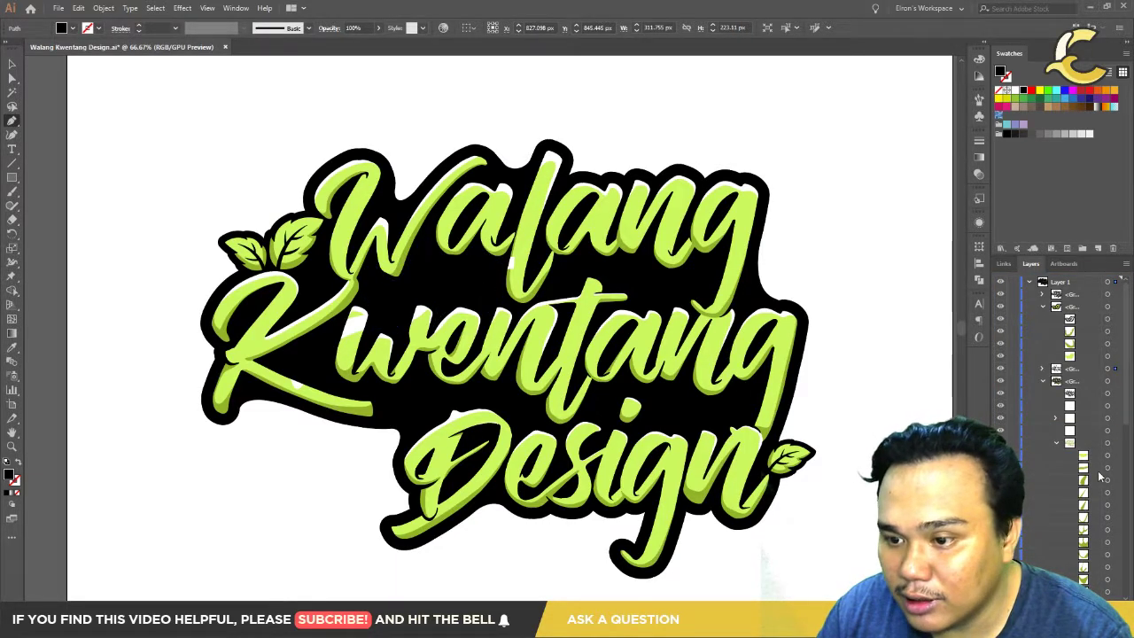
pyautogui.click(359, 328)
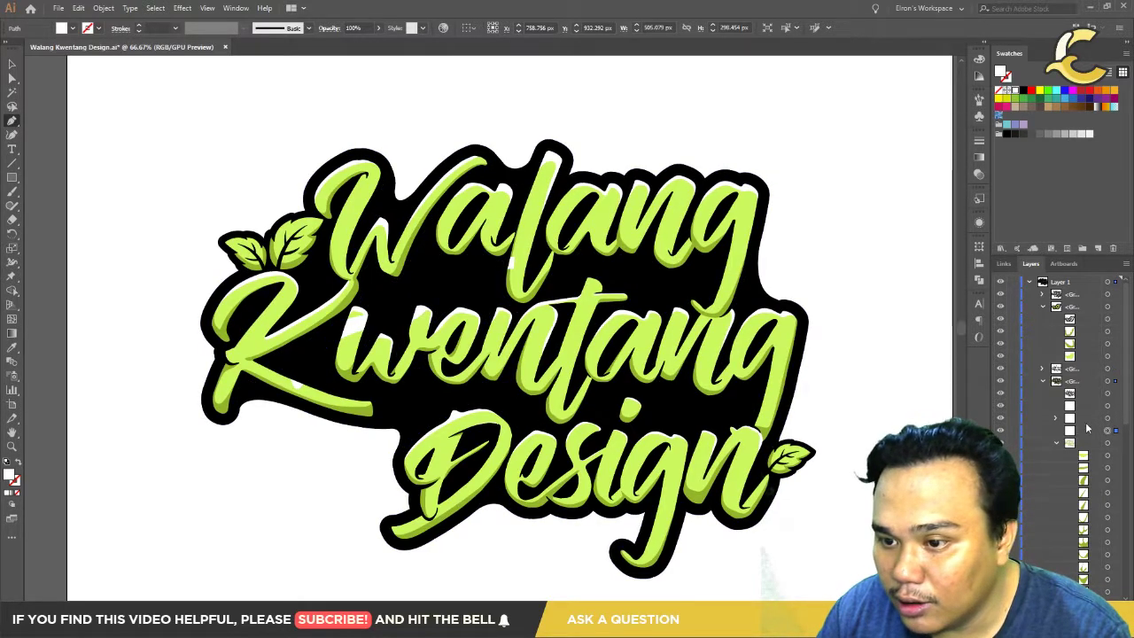
pyautogui.moveTo(1086, 435); pyautogui.dragTo(1075, 378)
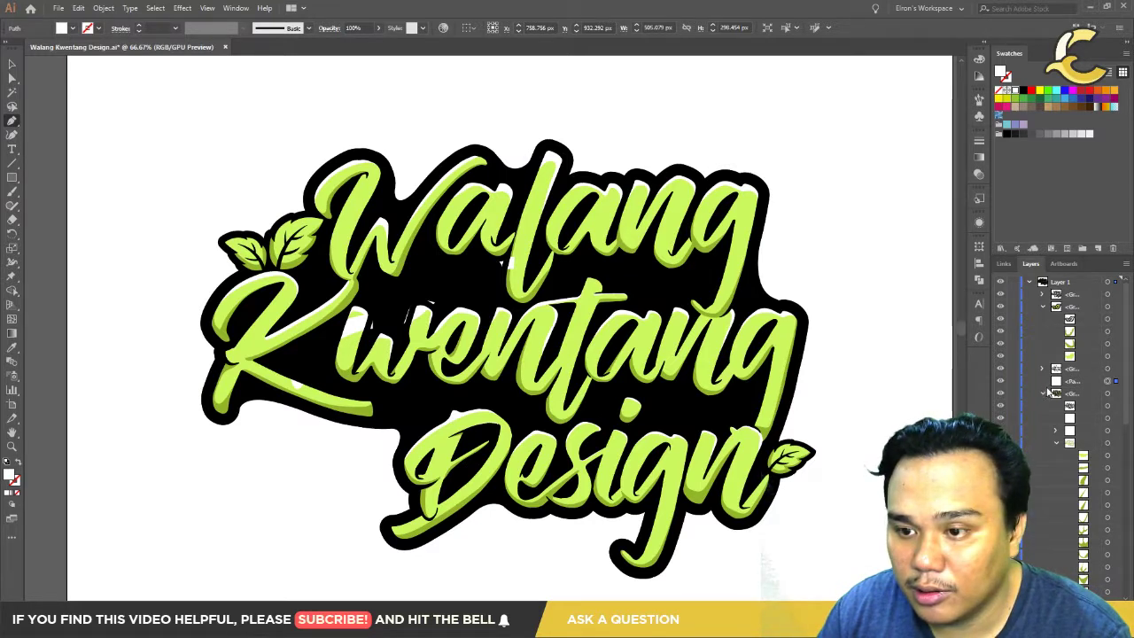
pyautogui.moveTo(1084, 381); pyautogui.dragTo(1071, 367)
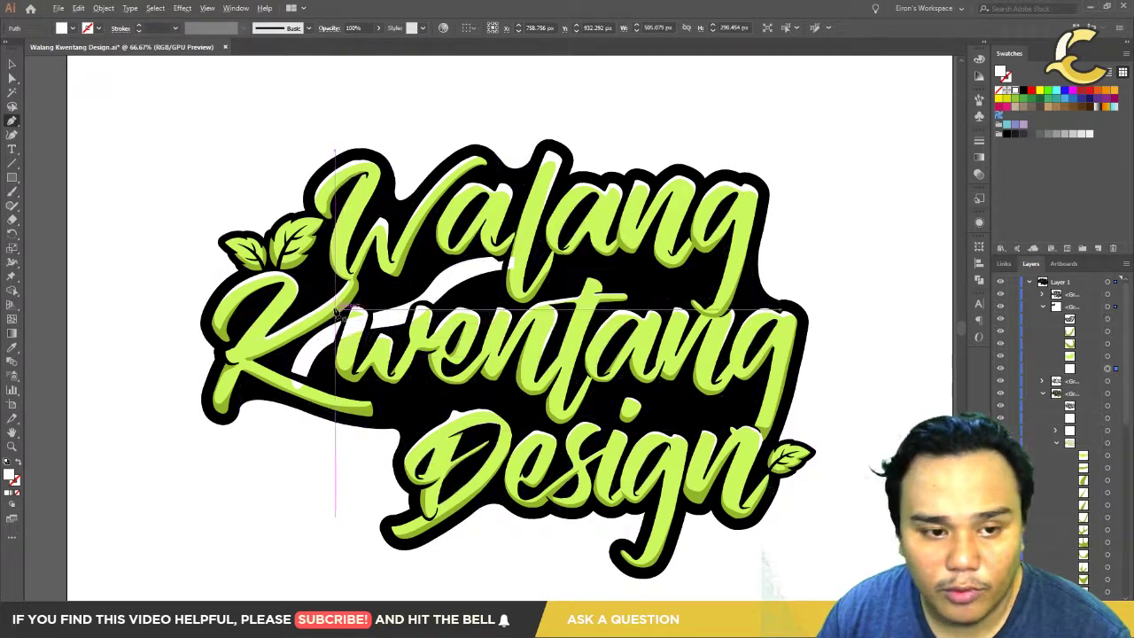
pyautogui.scroll(1, 412, 326)
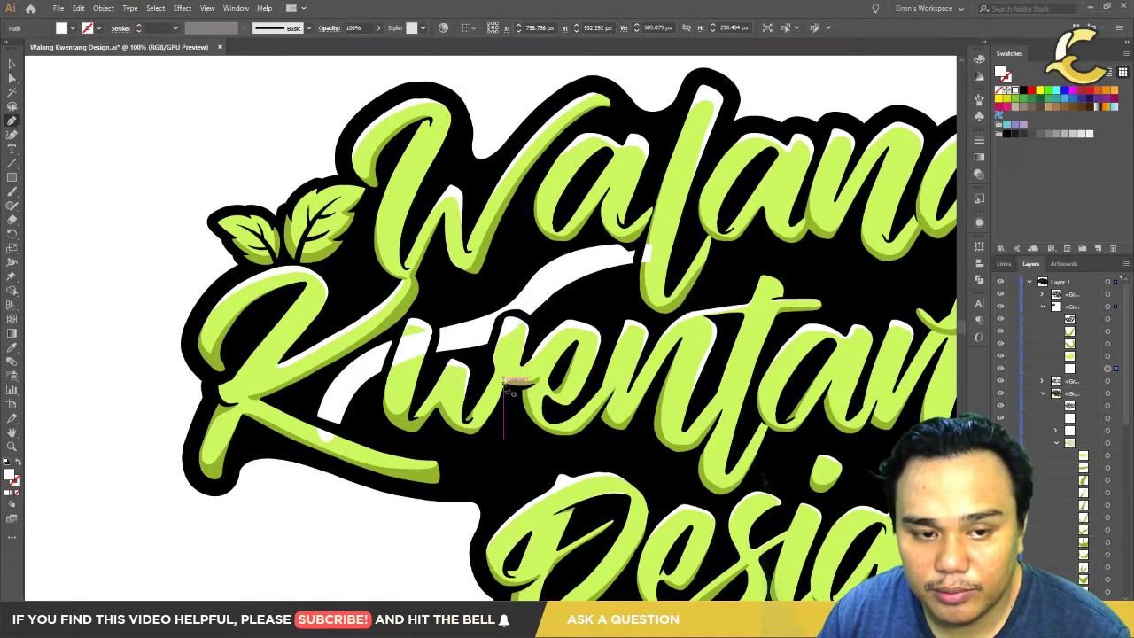
# Step: Drag the white swoosh's right end anchor further to the right
pyautogui.scroll(1, 407, 378)
pyautogui.scroll(-1, 413, 379)
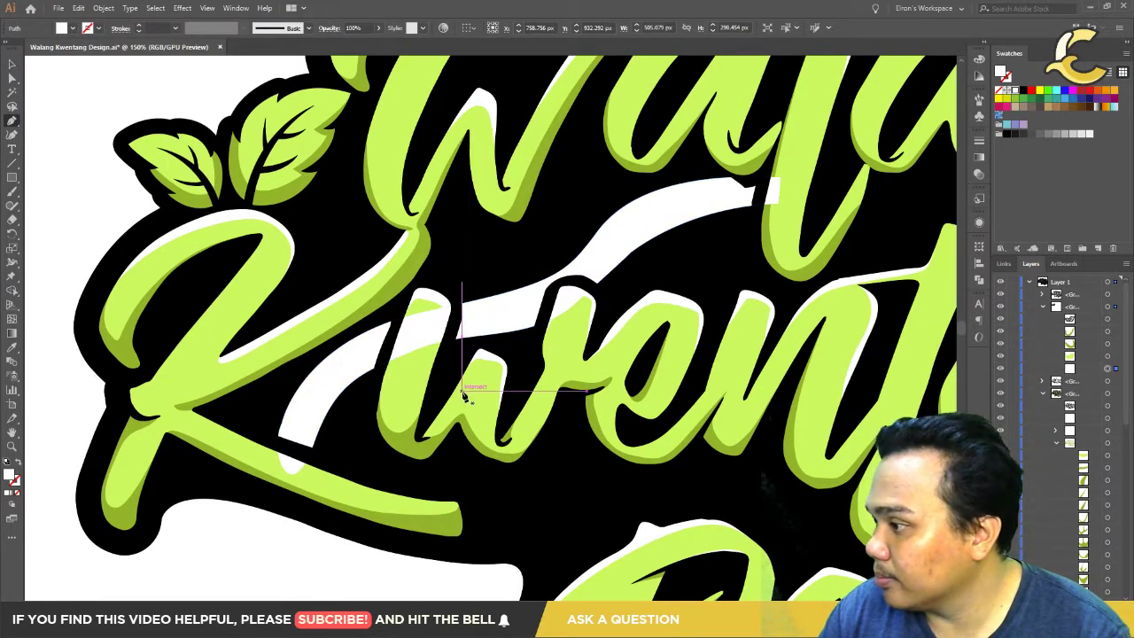
pyautogui.scroll(-1, 413, 422)
pyautogui.scroll(1, 600, 296)
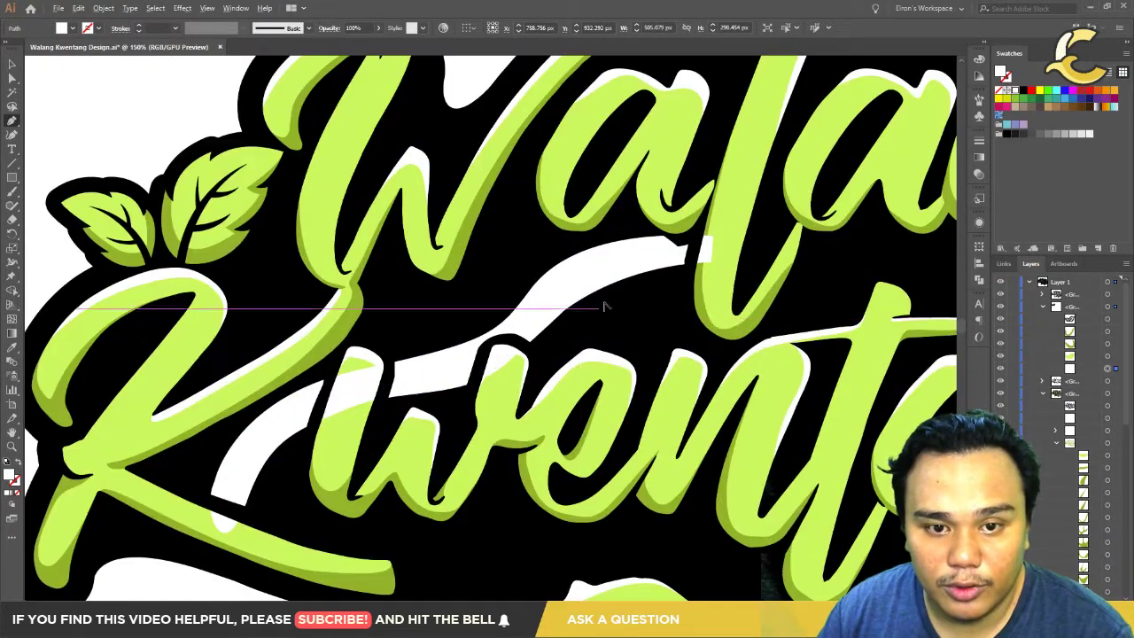
pyautogui.click(714, 238)
pyautogui.moveTo(714, 237); pyautogui.dragTo(727, 235)
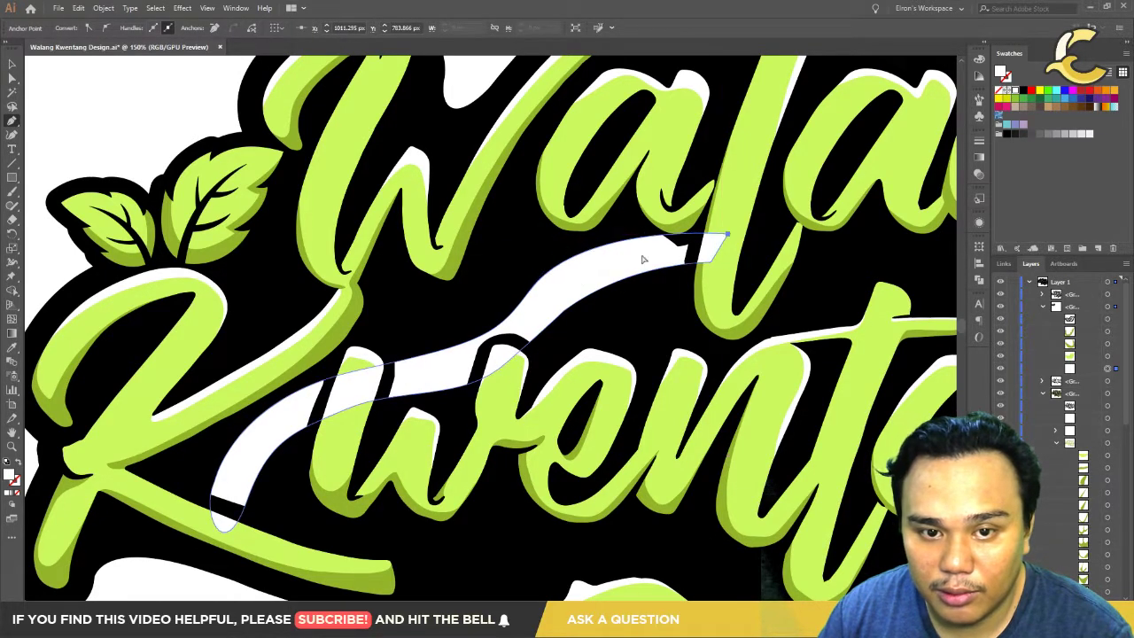
# Step: Add an anchor on the swoosh's upper edge and drag it to smooth the curve above Kwentang
pyautogui.click(535, 294)
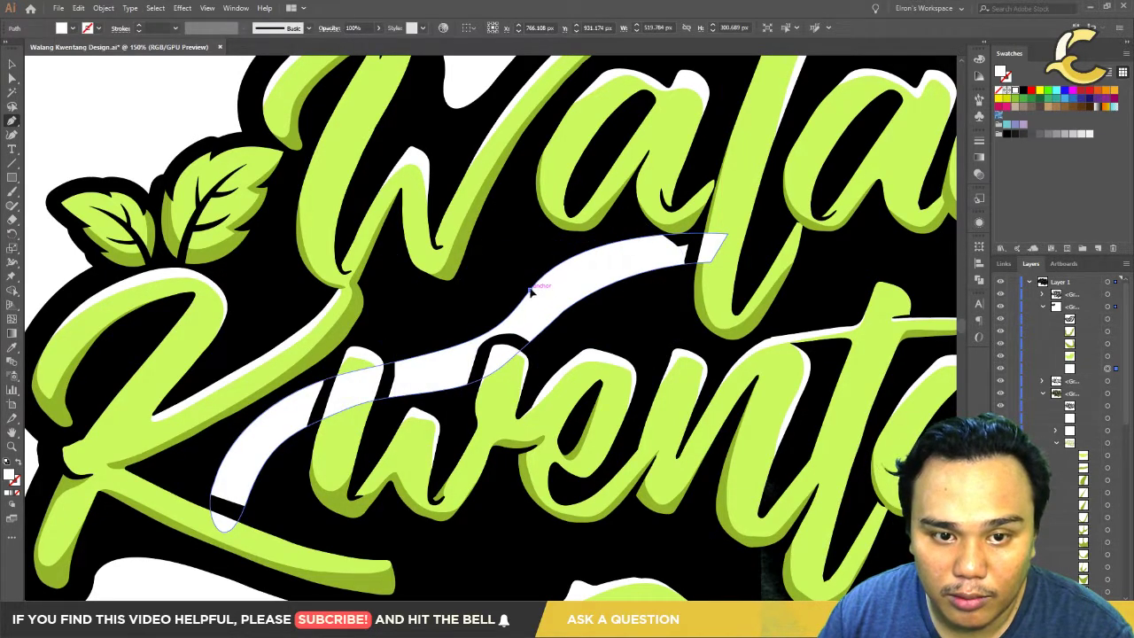
pyautogui.moveTo(531, 294); pyautogui.dragTo(565, 283)
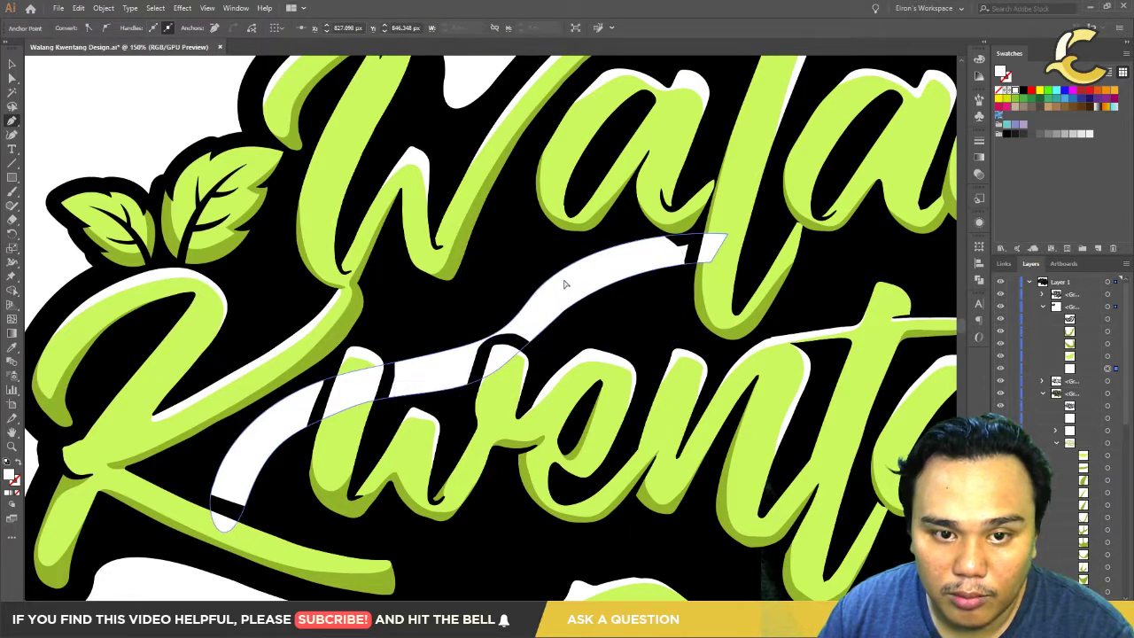
pyautogui.click(570, 277)
pyautogui.click(532, 301)
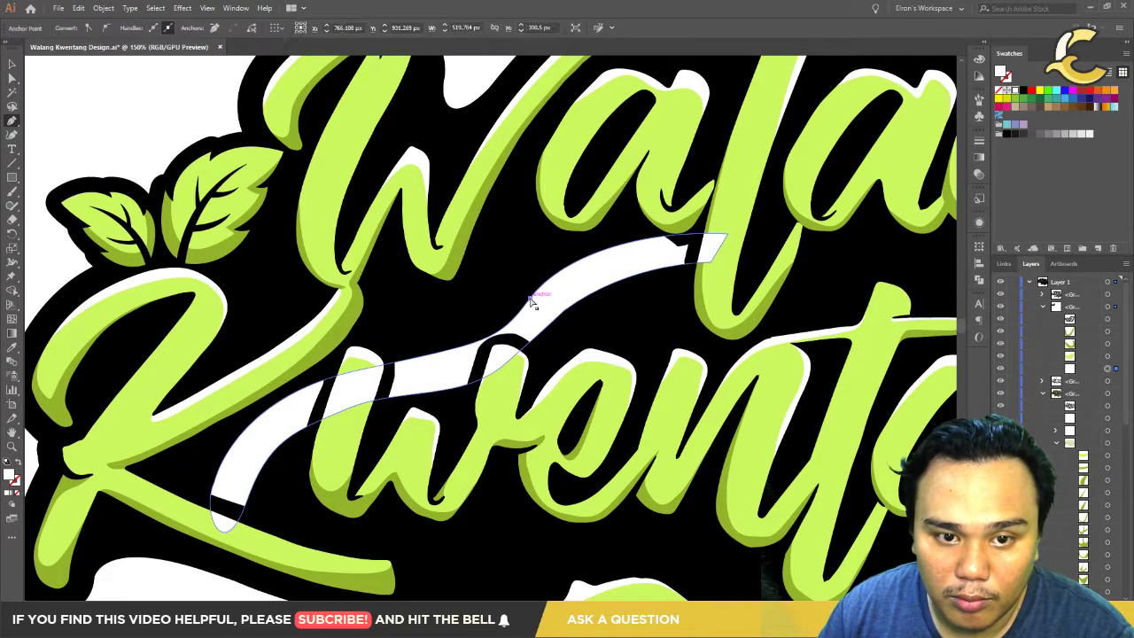
pyautogui.moveTo(537, 300); pyautogui.dragTo(540, 295)
pyautogui.moveTo(536, 301)
pyautogui.mouseDown()
pyautogui.moveTo(546, 301)
pyautogui.moveTo(531, 292)
pyautogui.mouseUp()
pyautogui.keyDown('ctrl'); pyautogui.click(531, 297); pyautogui.keyUp('ctrl')
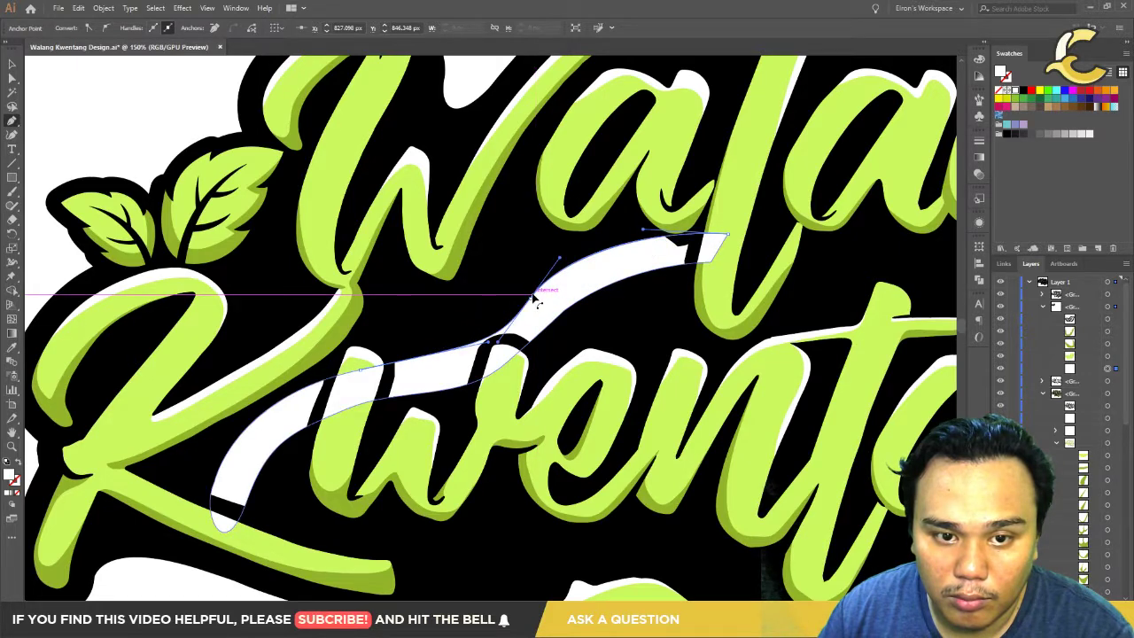
pyautogui.hotkey('ctrl', '-')
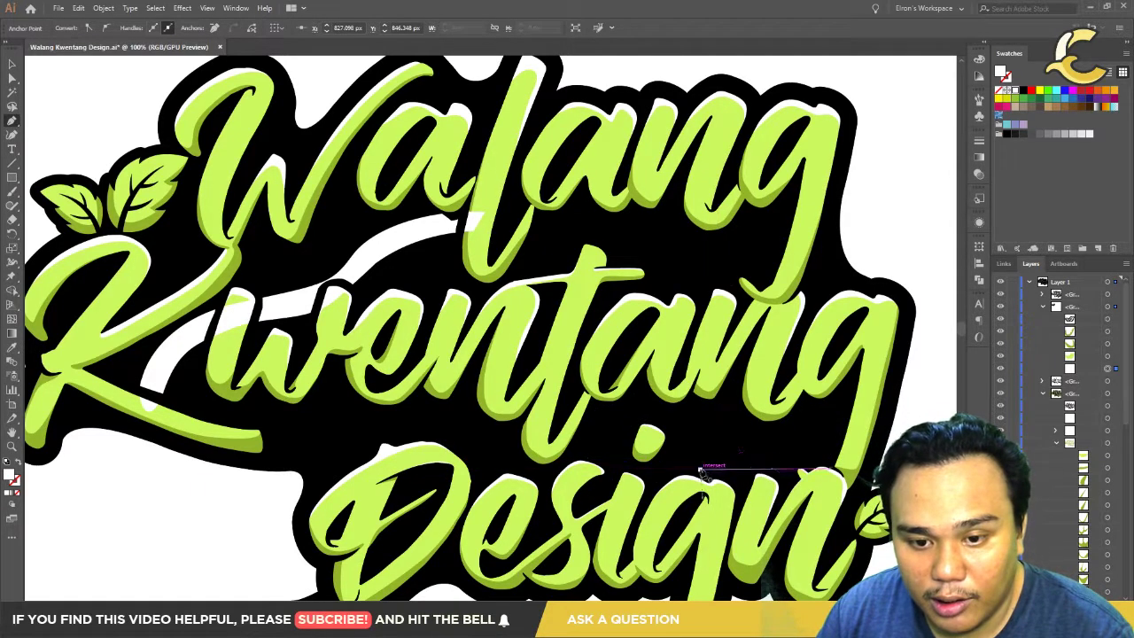
# Step: Draw a curved white crescent swoosh from between Kwentang and Design up to Walang's g
pyautogui.click(696, 466)
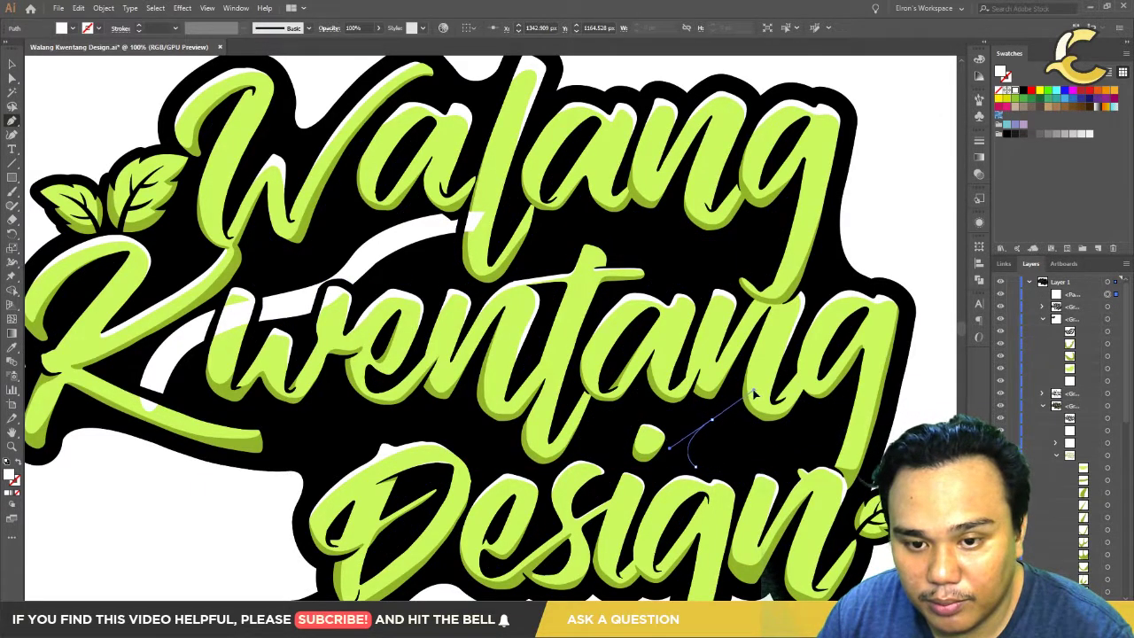
pyautogui.click(755, 392)
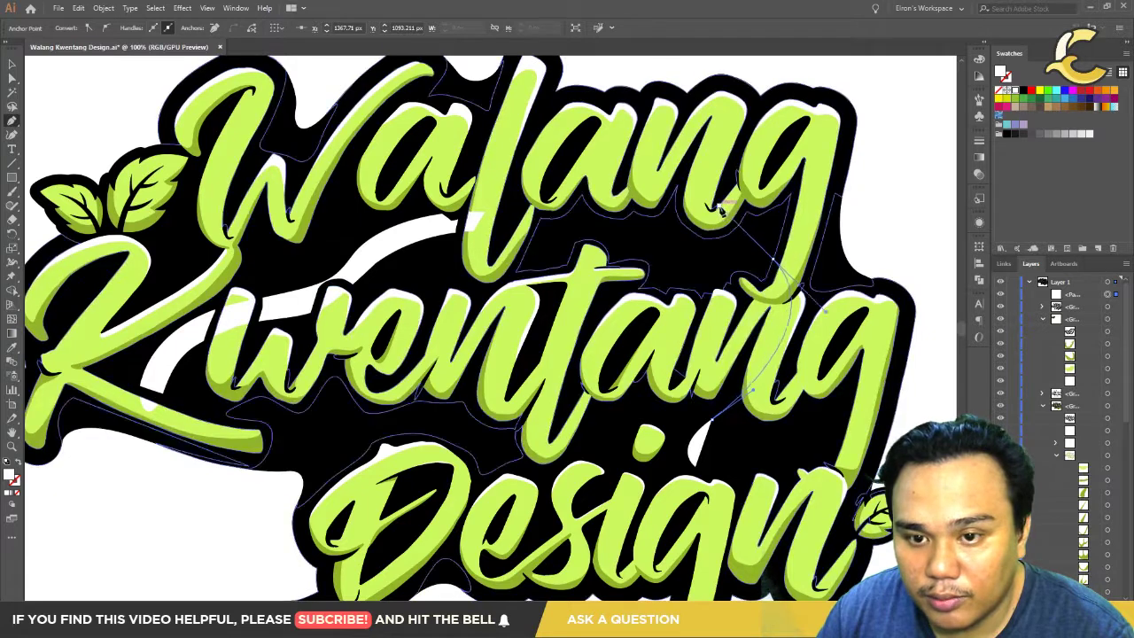
pyautogui.click(725, 206)
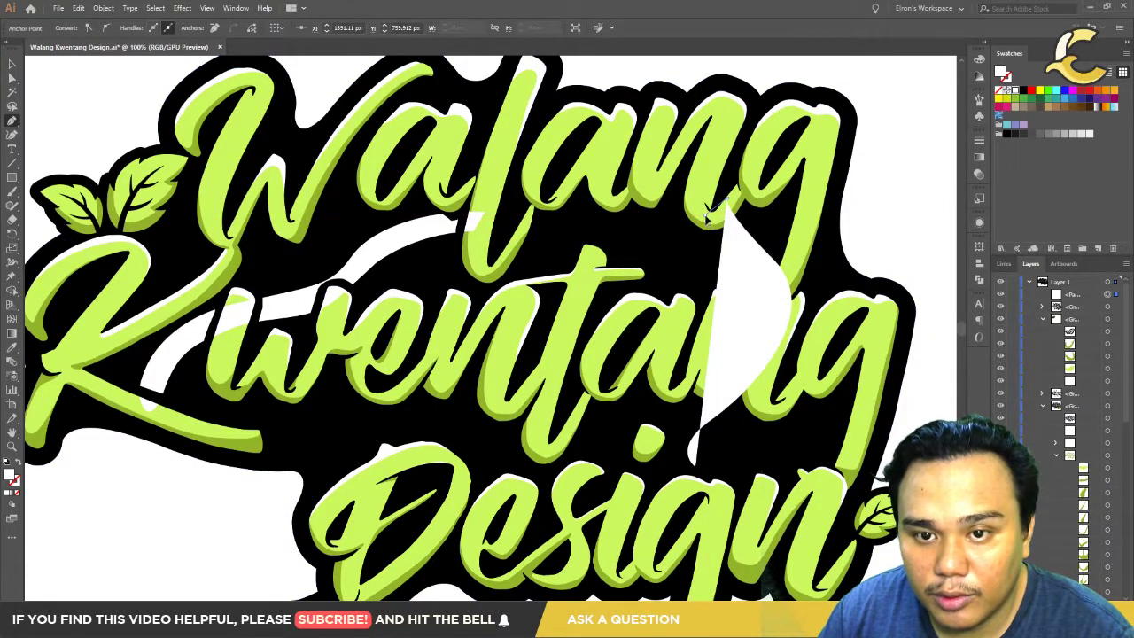
pyautogui.scroll(-1, 734, 235)
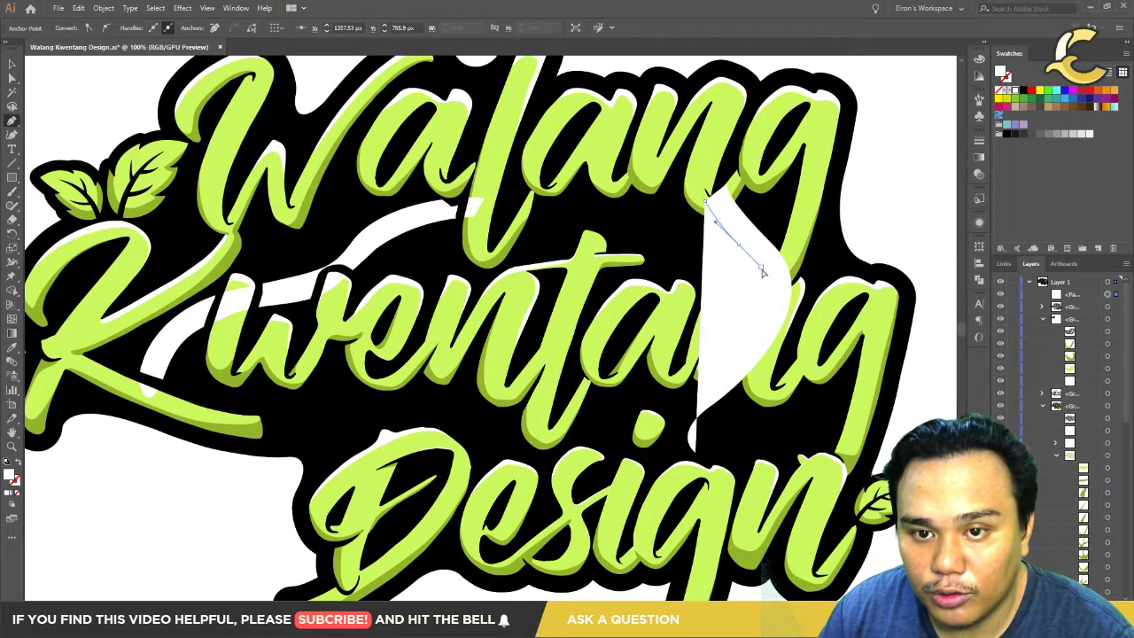
pyautogui.moveTo(754, 310); pyautogui.dragTo(749, 335)
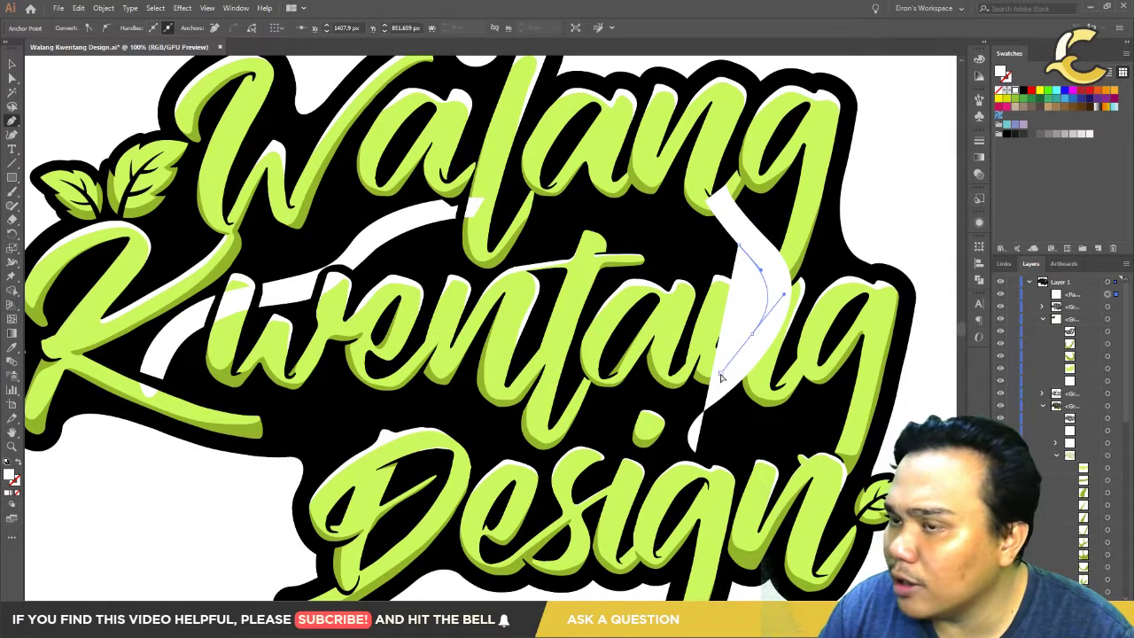
pyautogui.moveTo(721, 378); pyautogui.dragTo(675, 467)
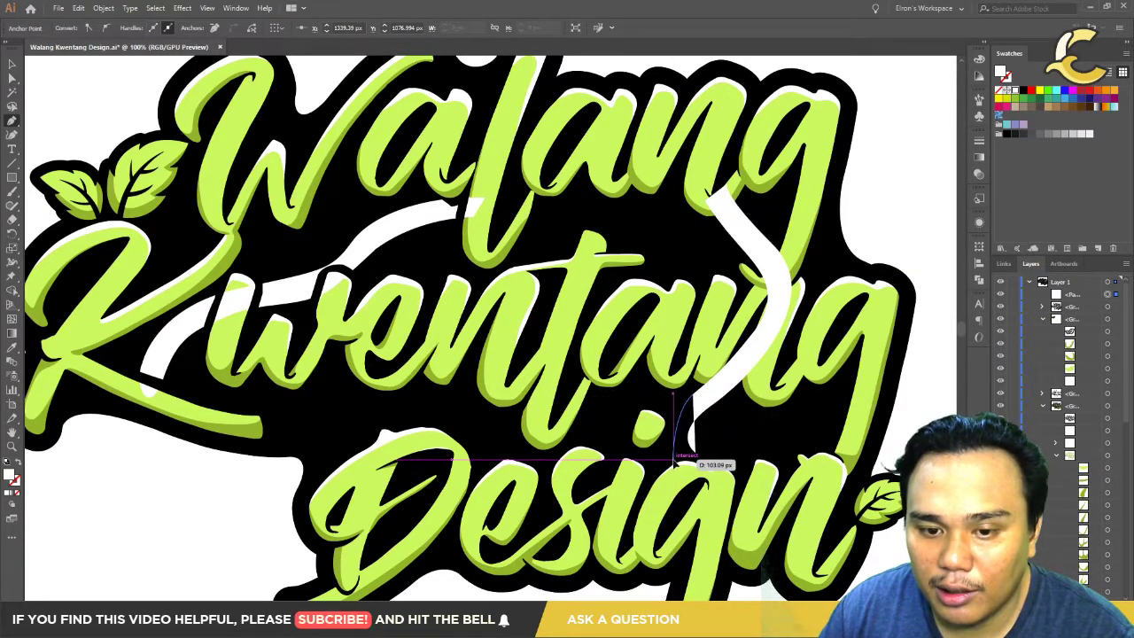
pyautogui.moveTo(688, 497); pyautogui.dragTo(699, 454)
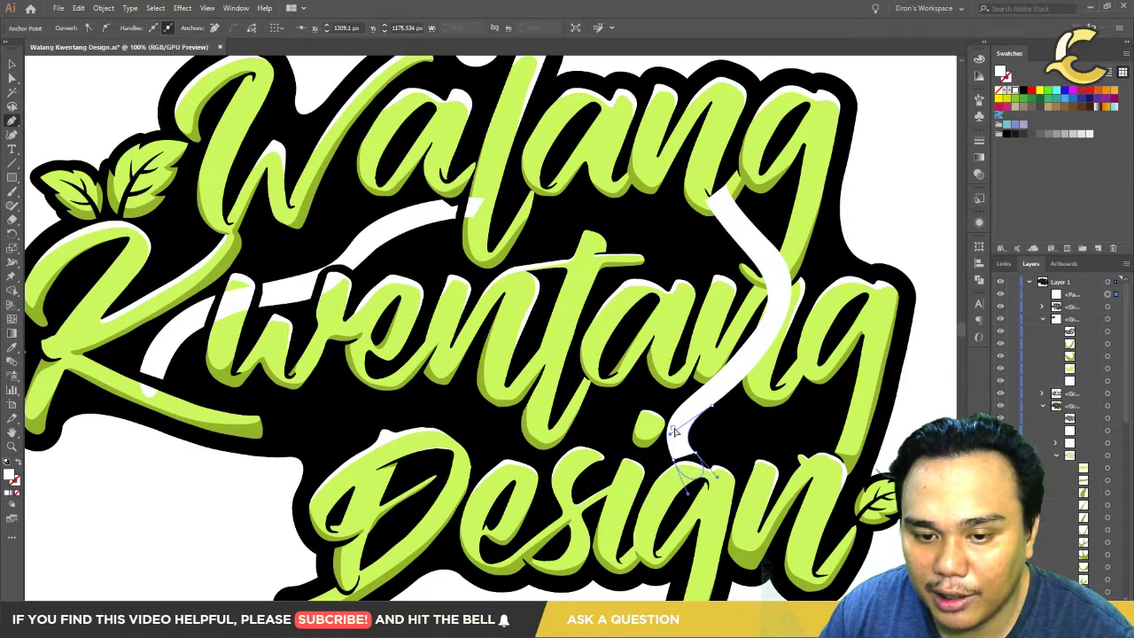
pyautogui.press('Escape')
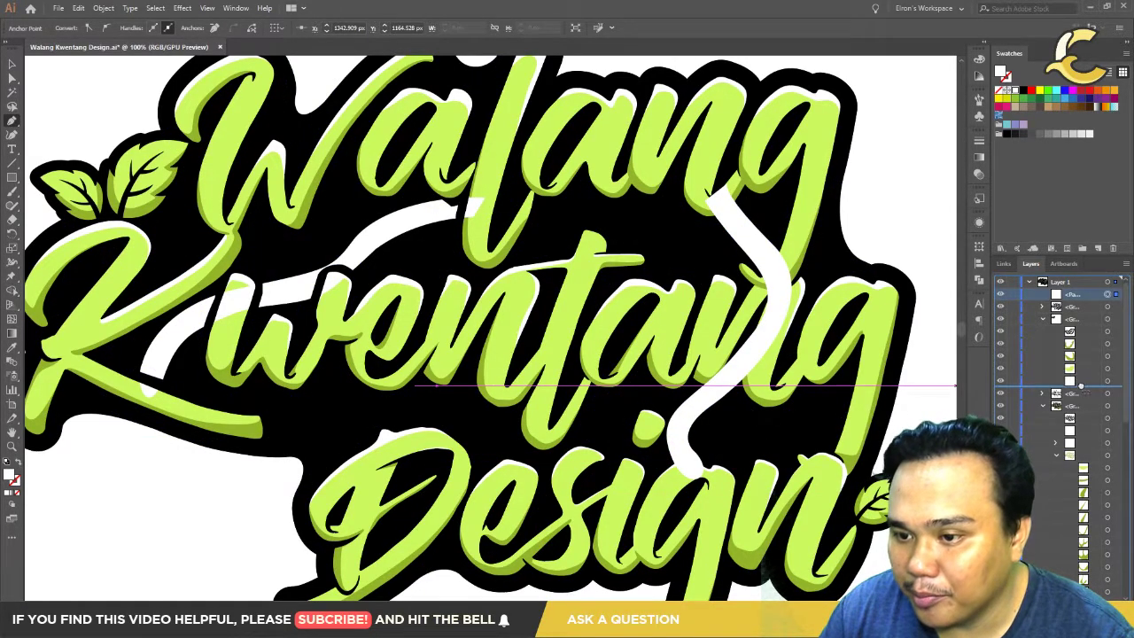
# Step: Move the new swoosh below the lettering in the Layers panel
pyautogui.moveTo(1086, 379); pyautogui.dragTo(1086, 381)
pyautogui.click(800, 456)
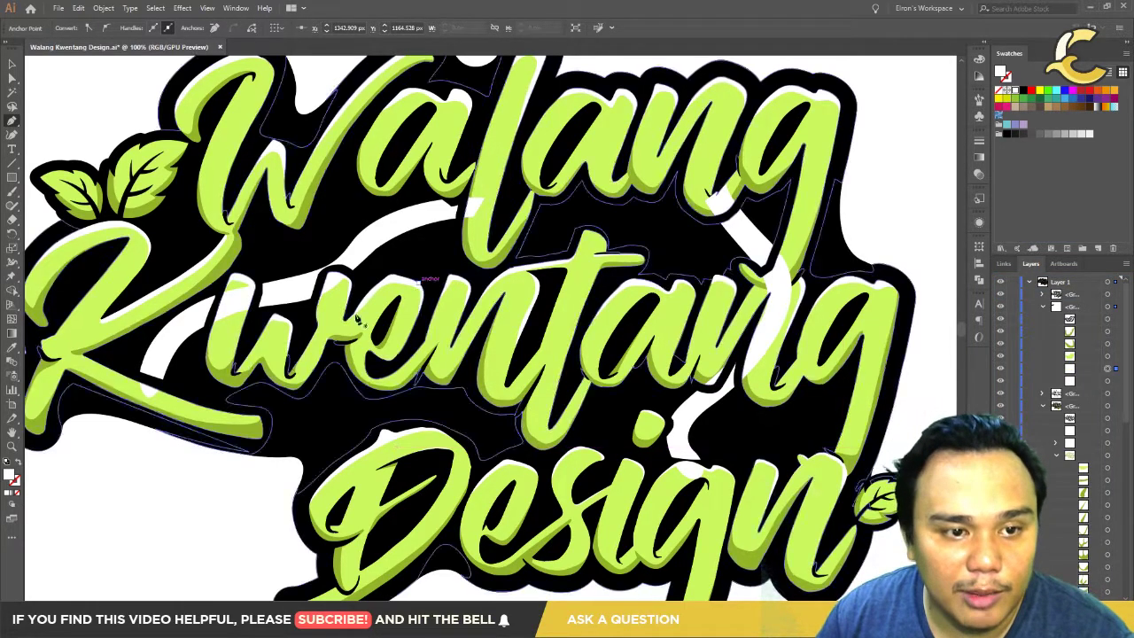
pyautogui.hotkey('ctrl', '=')
# Step: Close the path into a filled white shape and send it behind the green lettering
pyautogui.click(405, 336)
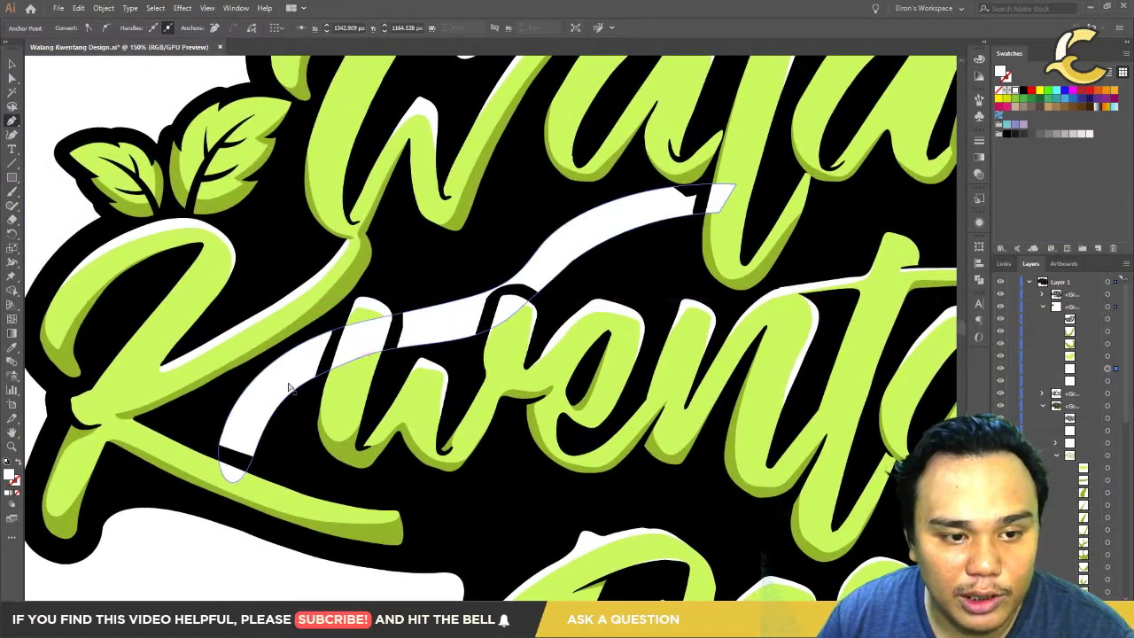
pyautogui.hotkey('ctrl', 'shift', '[')
pyautogui.hotkey('ctrl', 'shift', 'a')
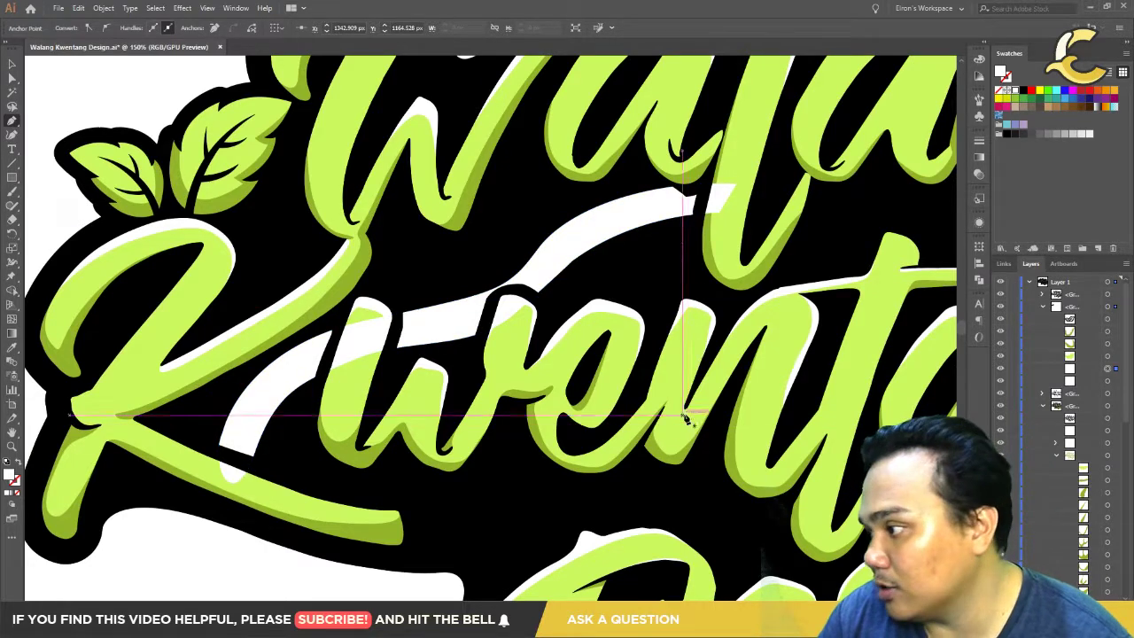
pyautogui.scroll(-1, 708, 368)
pyautogui.scroll(-1, 620, 370)
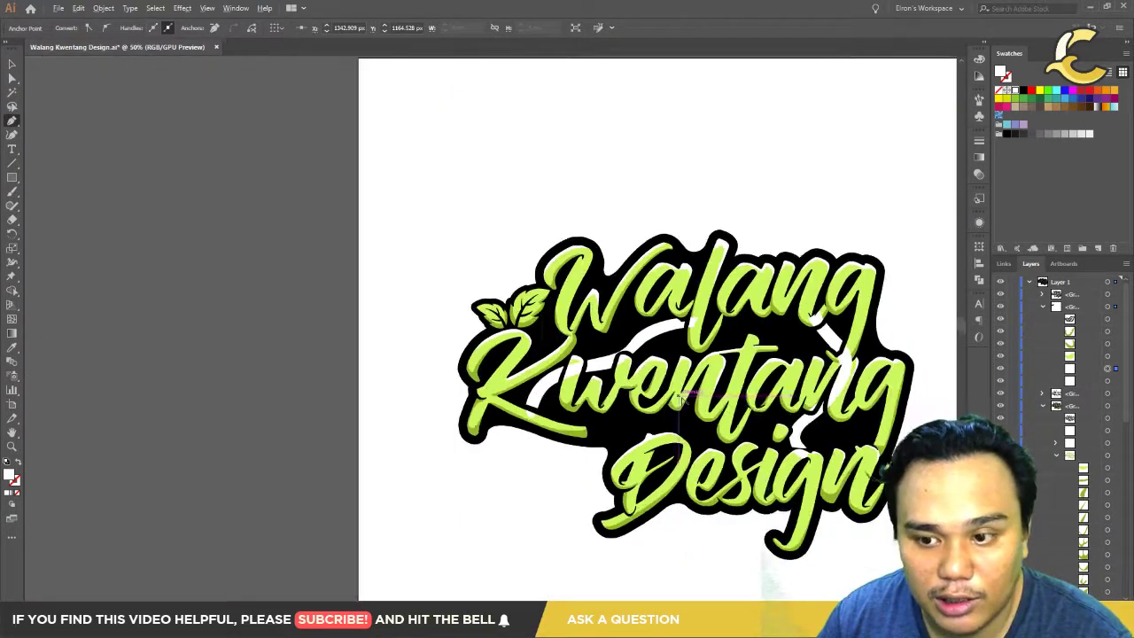
pyautogui.scroll(-1, 549, 371)
pyautogui.moveTo(549, 377); pyautogui.dragTo(598, 431)
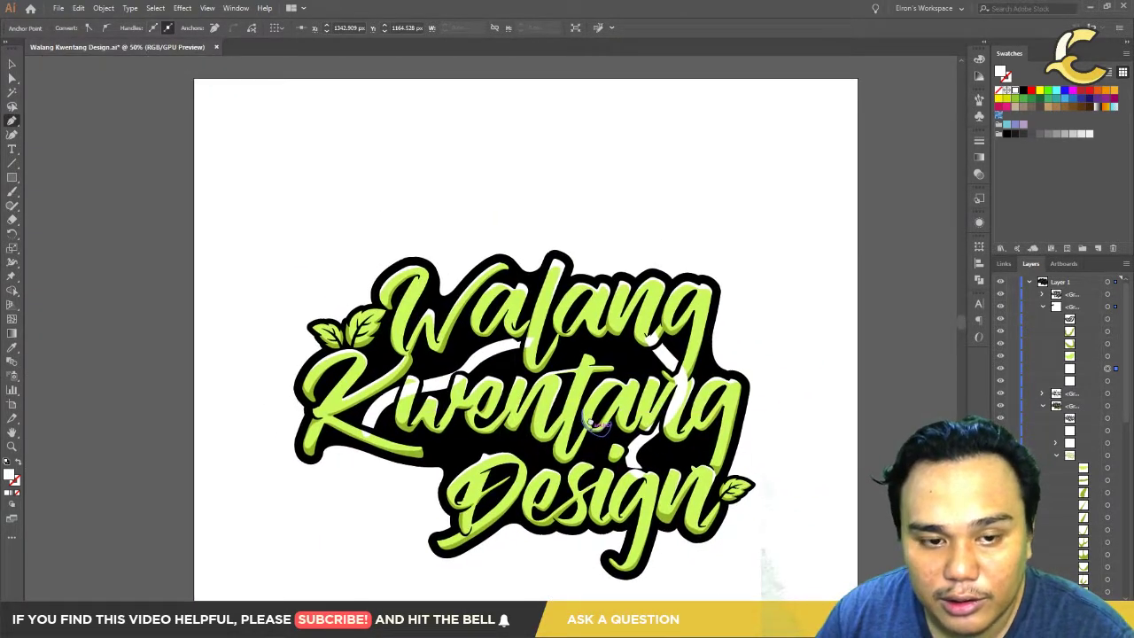
# Step: Drag the white swoosh's anchors to smooth its curve and tuck its tip under Walang's 'l'
pyautogui.click(1107, 381)
pyautogui.scroll(2, 509, 359)
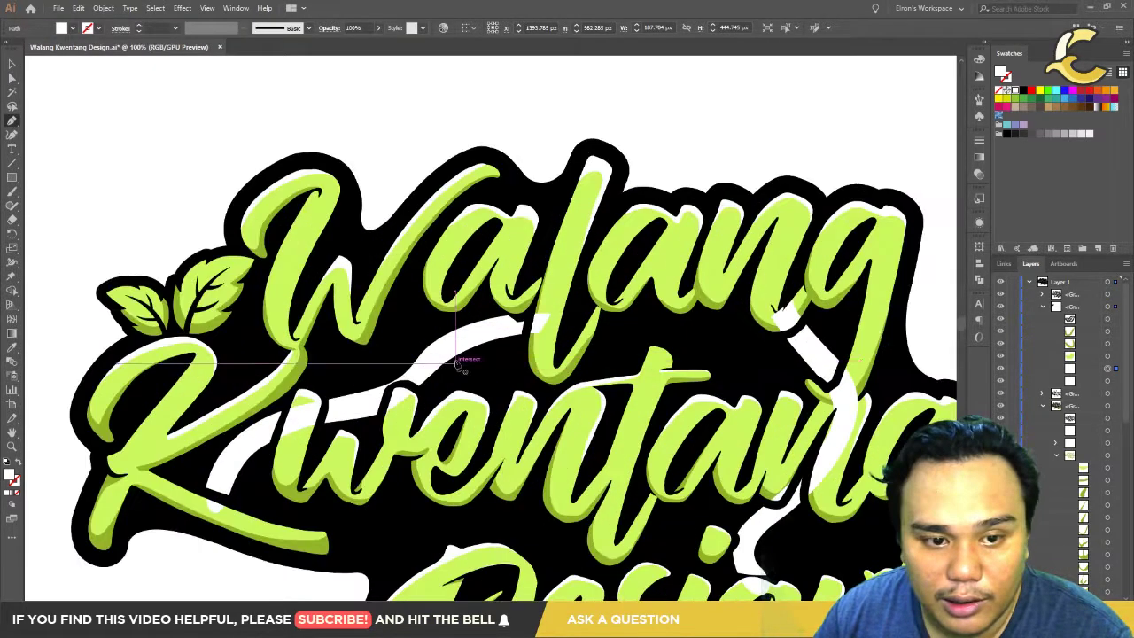
pyautogui.scroll(2, 448, 352)
pyautogui.scroll(1, 478, 368)
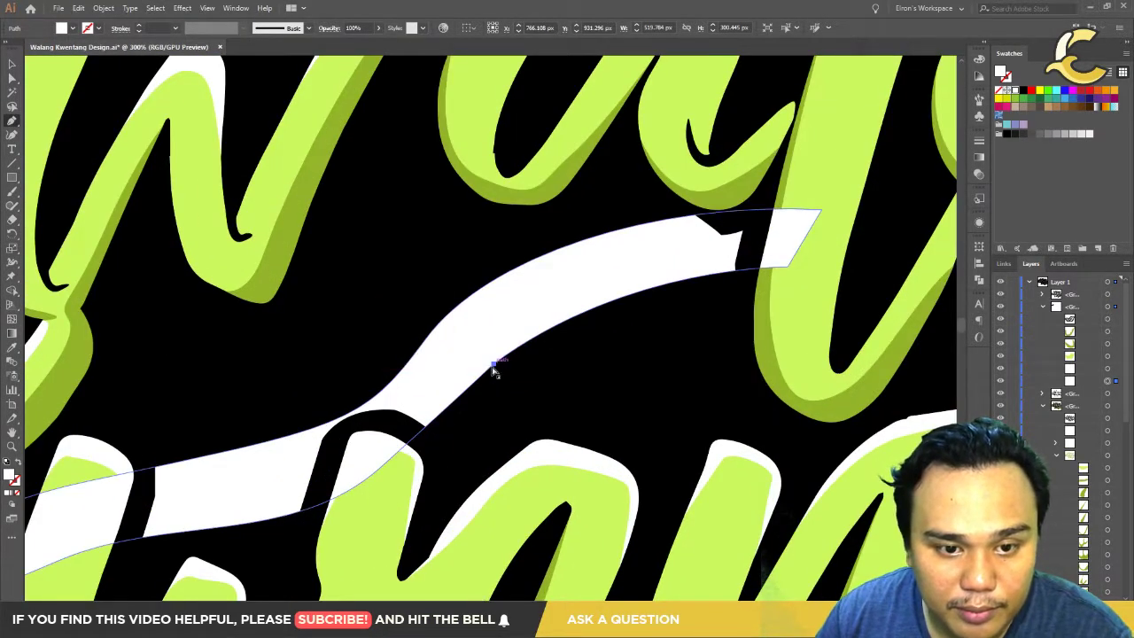
pyautogui.keyDown('ctrl'); pyautogui.click(493, 364); pyautogui.keyUp('ctrl')
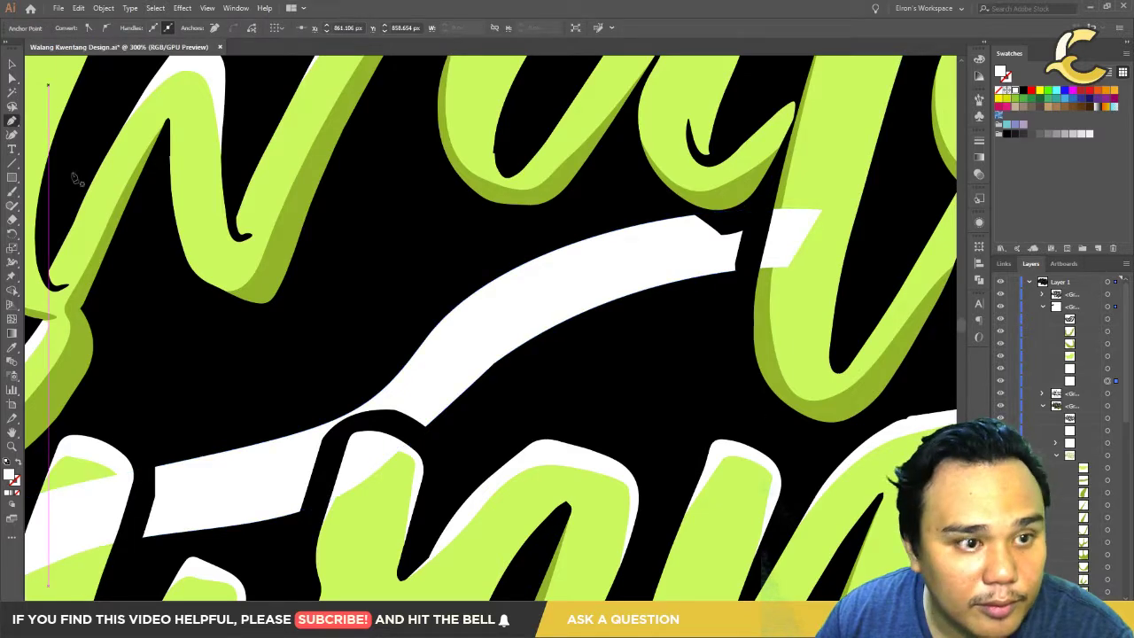
pyautogui.moveTo(494, 366)
pyautogui.mouseDown()
pyautogui.moveTo(505, 367)
pyautogui.moveTo(413, 441)
pyautogui.mouseUp()
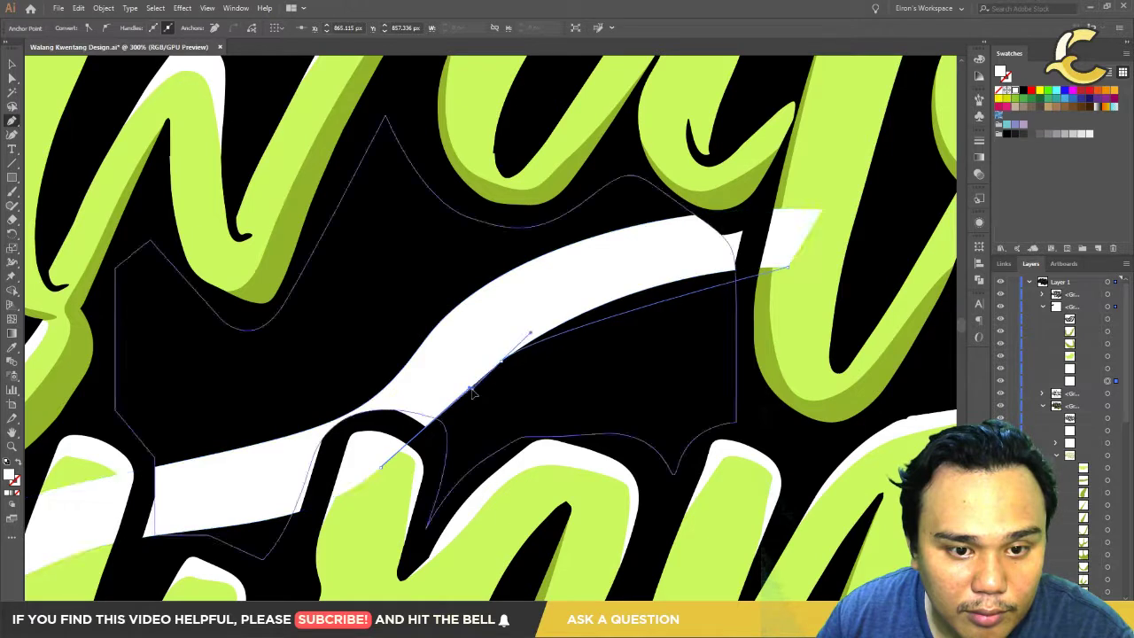
pyautogui.keyDown('ctrl'); pyautogui.click(422, 435); pyautogui.keyUp('ctrl')
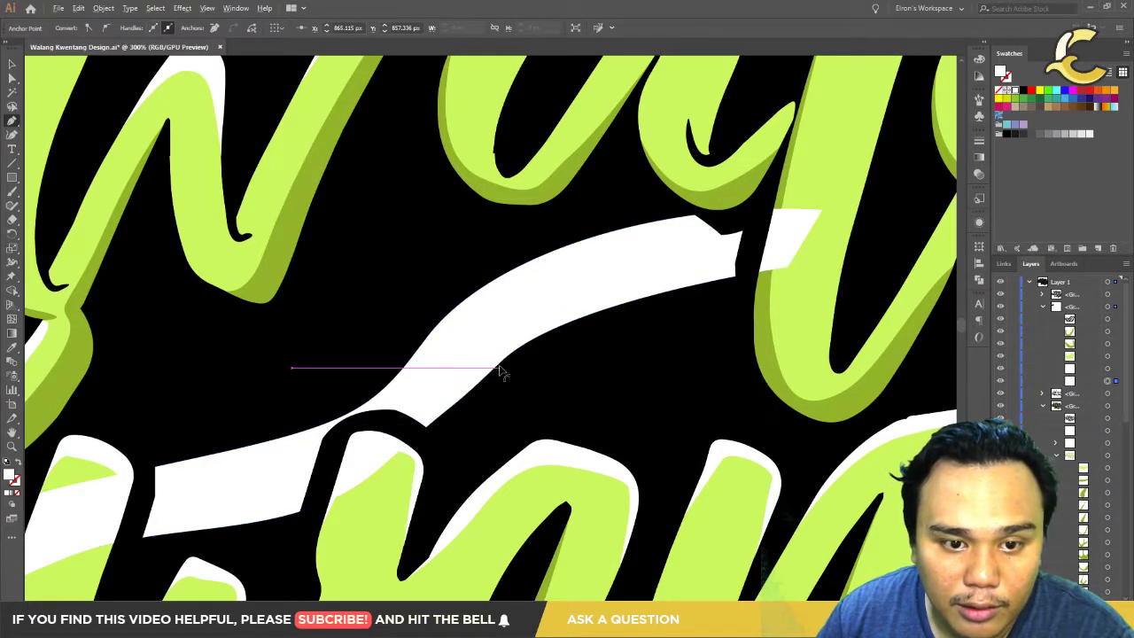
pyautogui.moveTo(501, 370)
pyautogui.mouseDown()
pyautogui.moveTo(602, 316)
pyautogui.moveTo(595, 299)
pyautogui.mouseUp()
pyautogui.keyDown('ctrl'); pyautogui.click(529, 390); pyautogui.keyUp('ctrl')
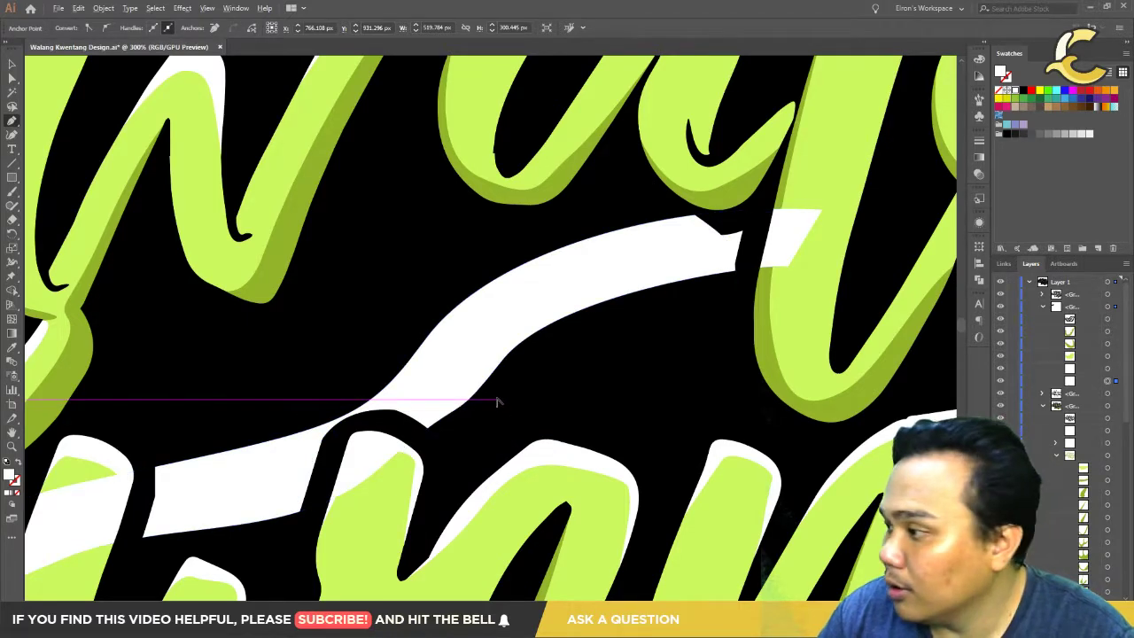
pyautogui.scroll(-1, 496, 399)
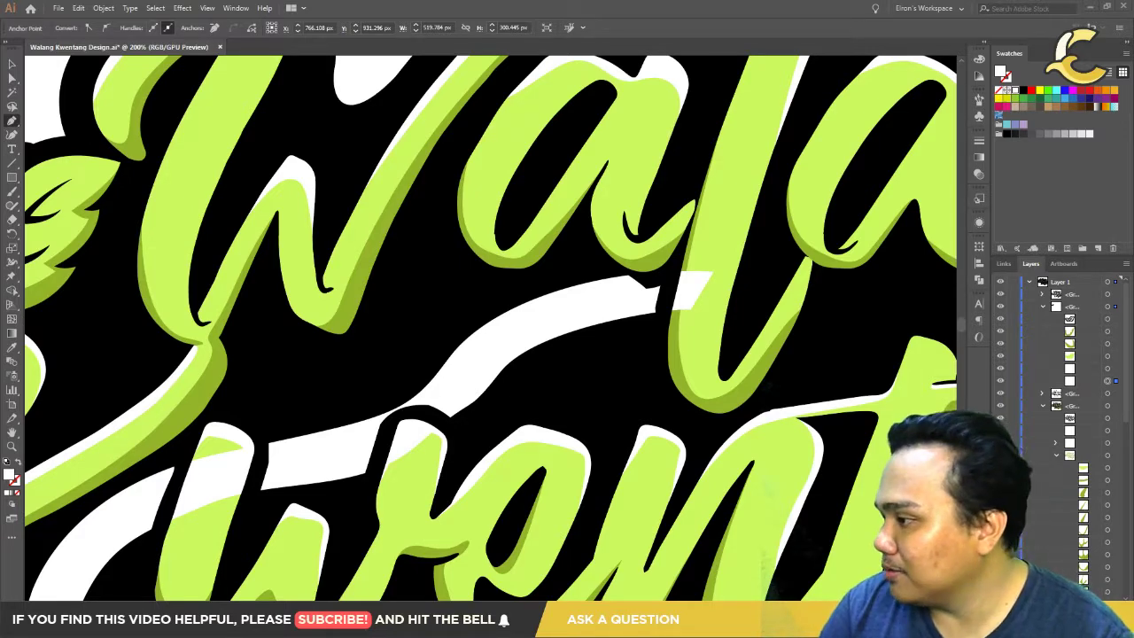
pyautogui.hotkey('ctrl', '-')
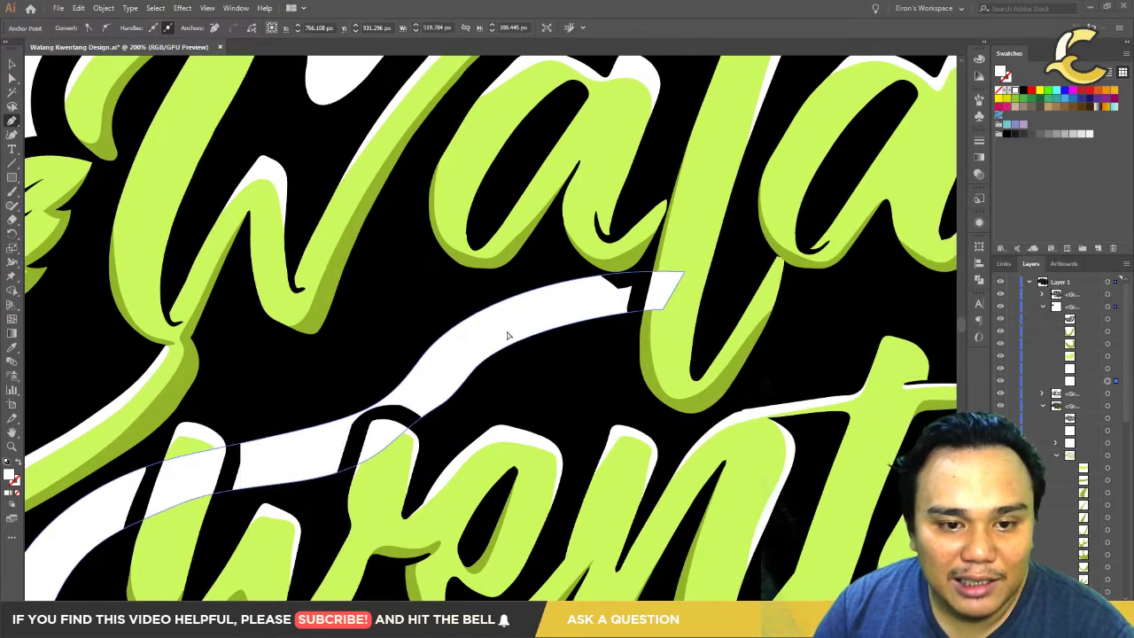
pyautogui.hotkey('ctrl', '-')
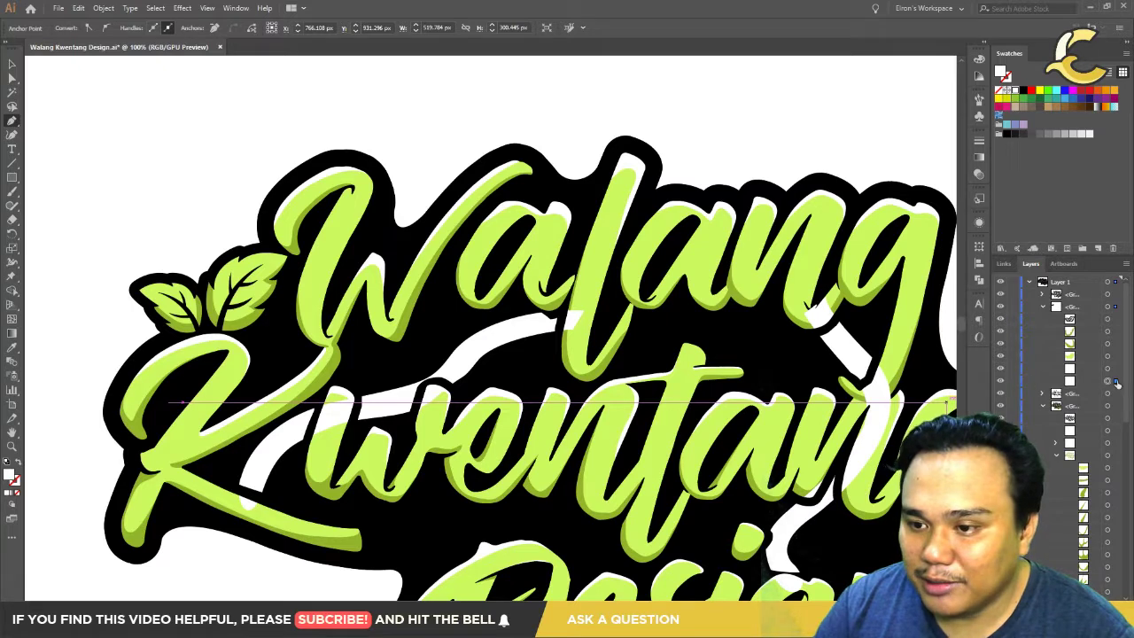
# Step: Fill the selected swoosh with orange (#c17e27) using the Color Picker
pyautogui.doubleClick(10, 476)
pyautogui.moveTo(585, 327); pyautogui.dragTo(581, 374)
pyautogui.click(512, 248)
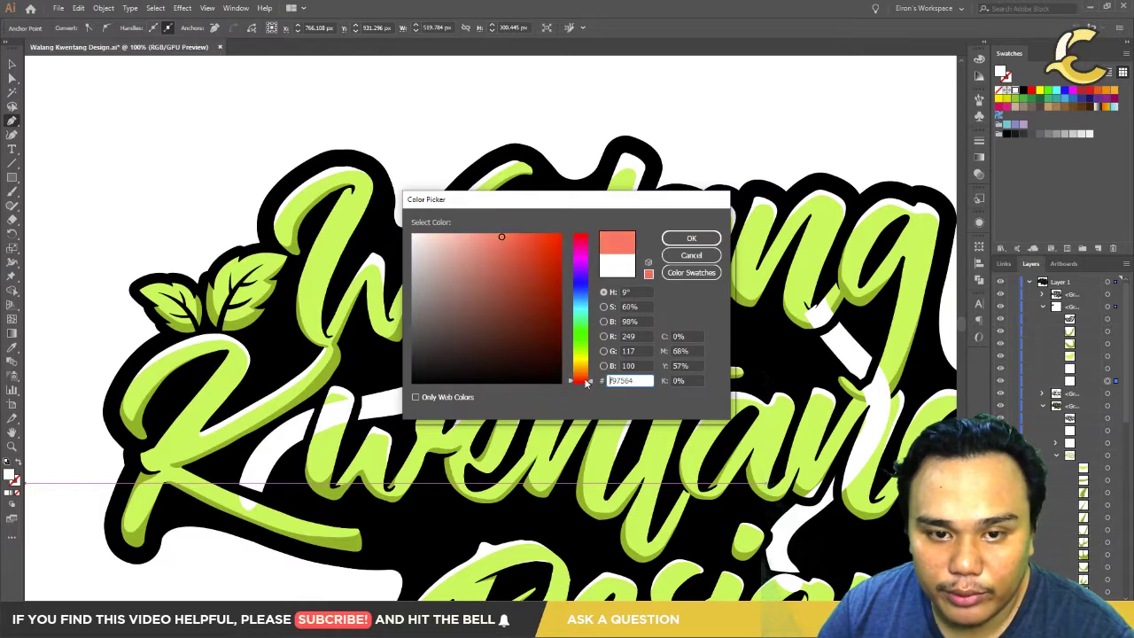
pyautogui.click(688, 240)
# Step: Copy the orange fill onto the other white swoosh with the Eyedropper
pyautogui.scroll(2, 636, 345)
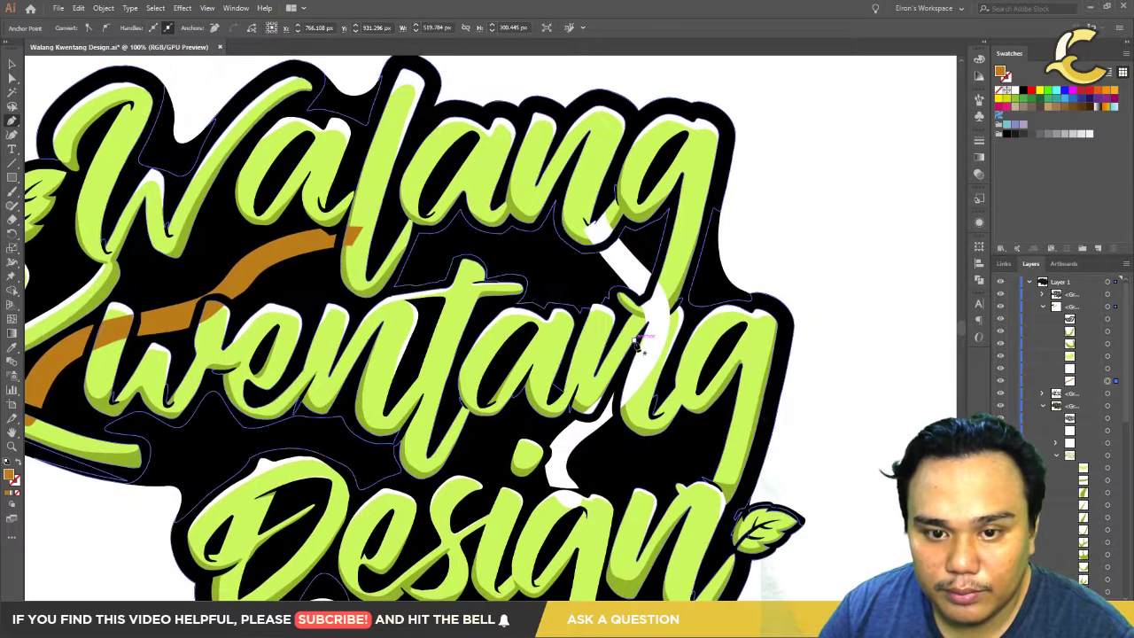
pyautogui.keyDown('ctrl'); pyautogui.click(631, 269); pyautogui.keyUp('ctrl')
pyautogui.press('i')
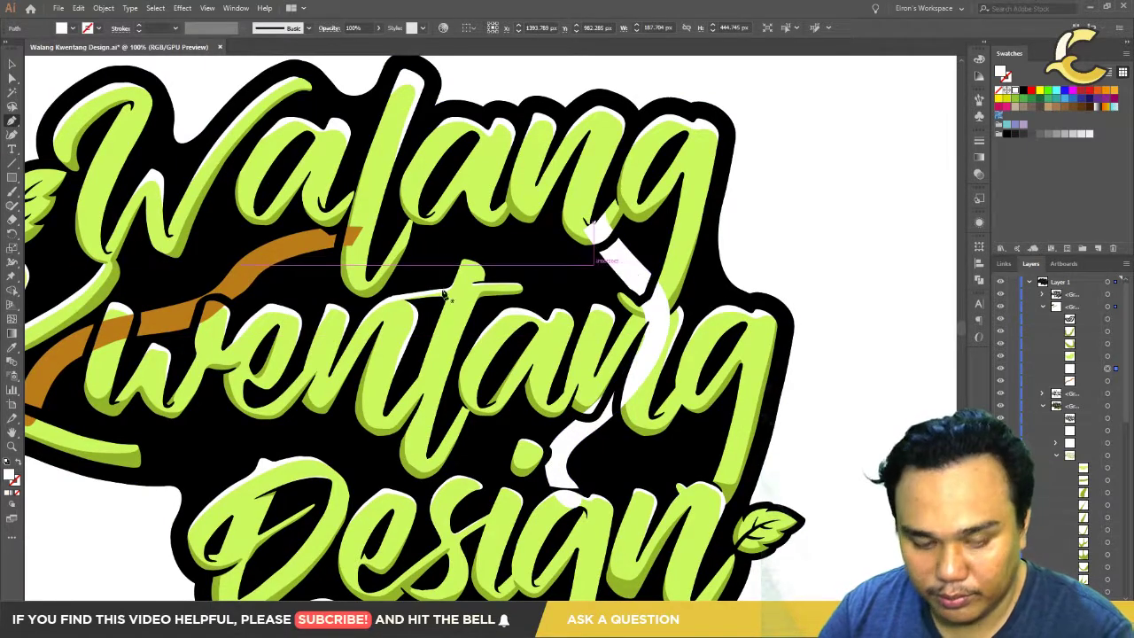
pyautogui.click(352, 235)
pyautogui.scroll(-2, 406, 255)
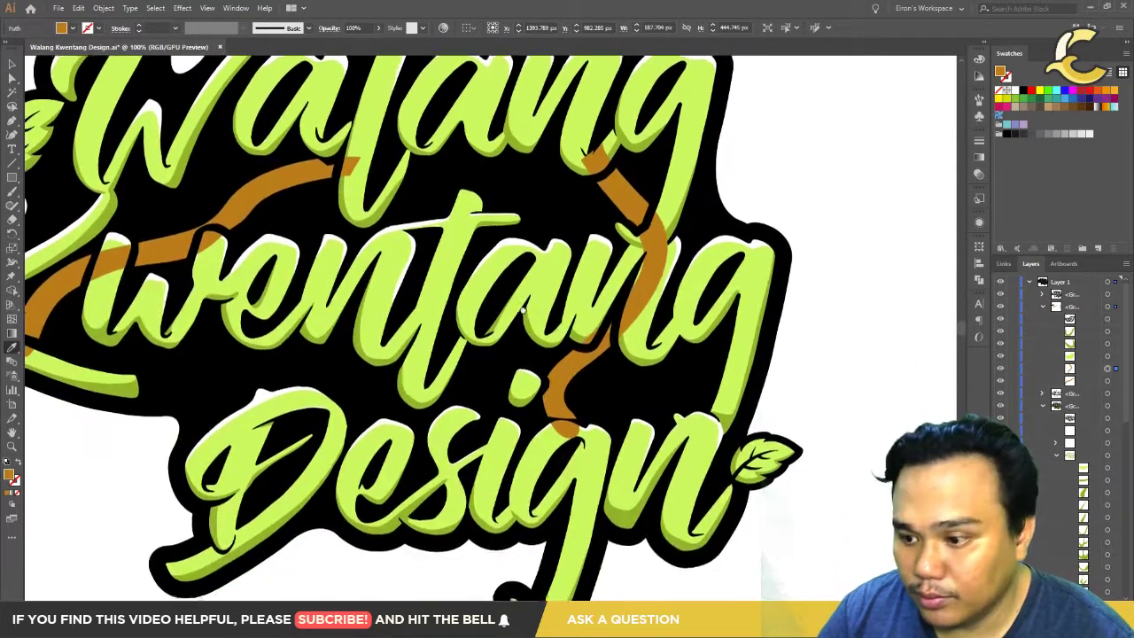
# Step: Lasso-select the swoosh area near the g
pyautogui.press('q')
pyautogui.moveTo(560, 336); pyautogui.dragTo(638, 412)
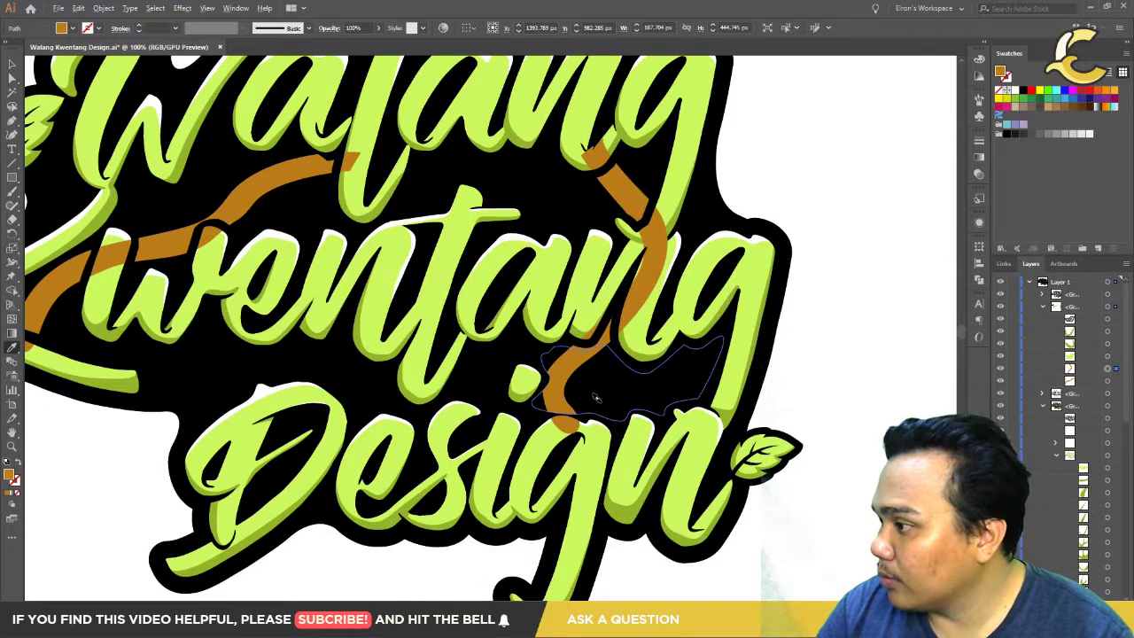
pyautogui.scroll(-3, 638, 412)
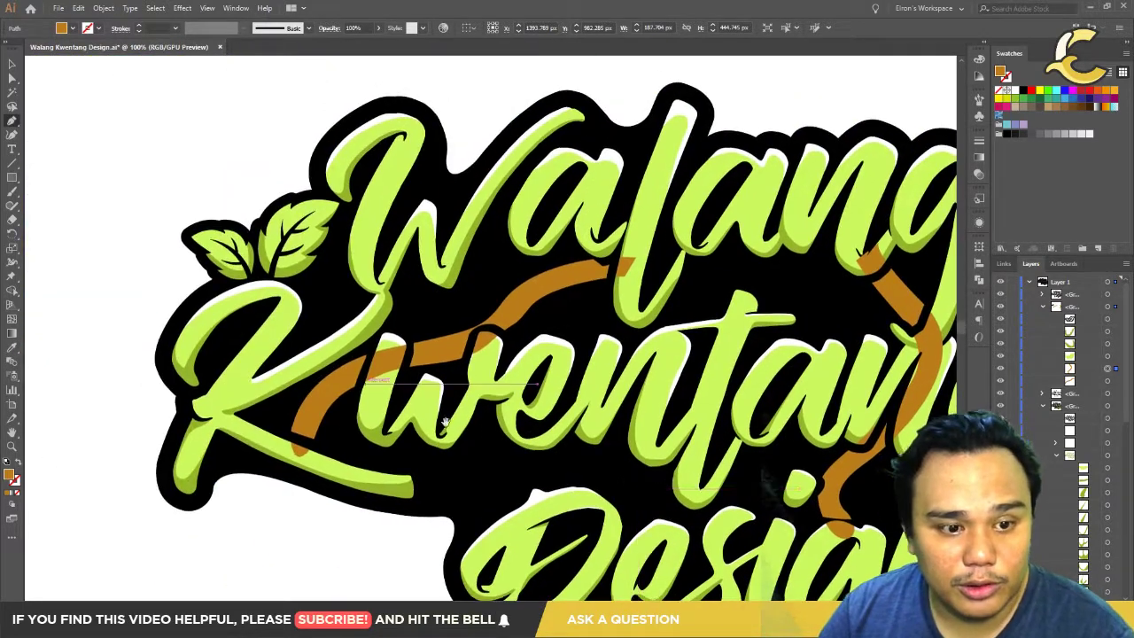
pyautogui.hscroll(3, 521, 458)
pyautogui.scroll(1, 521, 458)
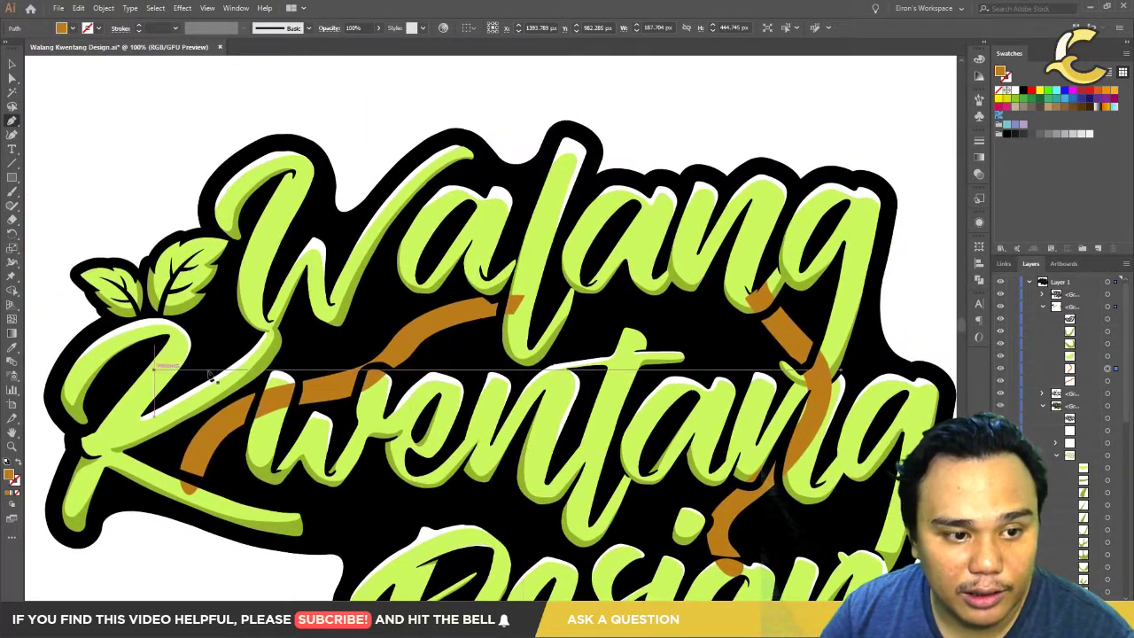
# Step: Draw a new curved orange path near the K with the Pen tool
pyautogui.moveTo(209, 376)
pyautogui.mouseDown()
pyautogui.moveTo(358, 357)
pyautogui.moveTo(342, 366)
pyautogui.mouseUp()
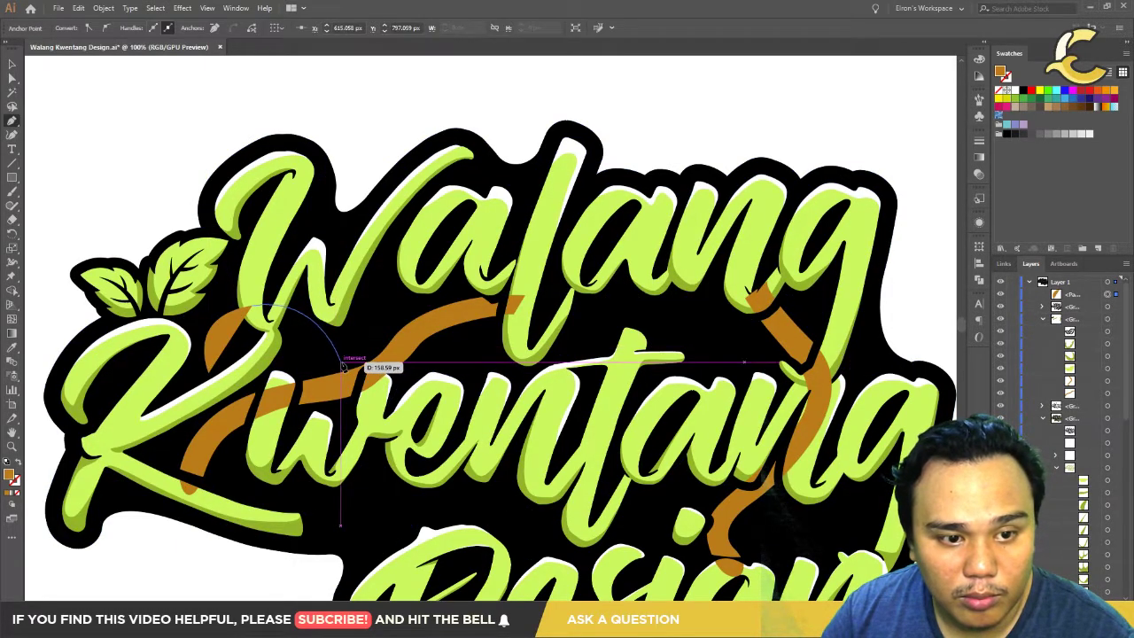
pyautogui.scroll(3, 342, 366)
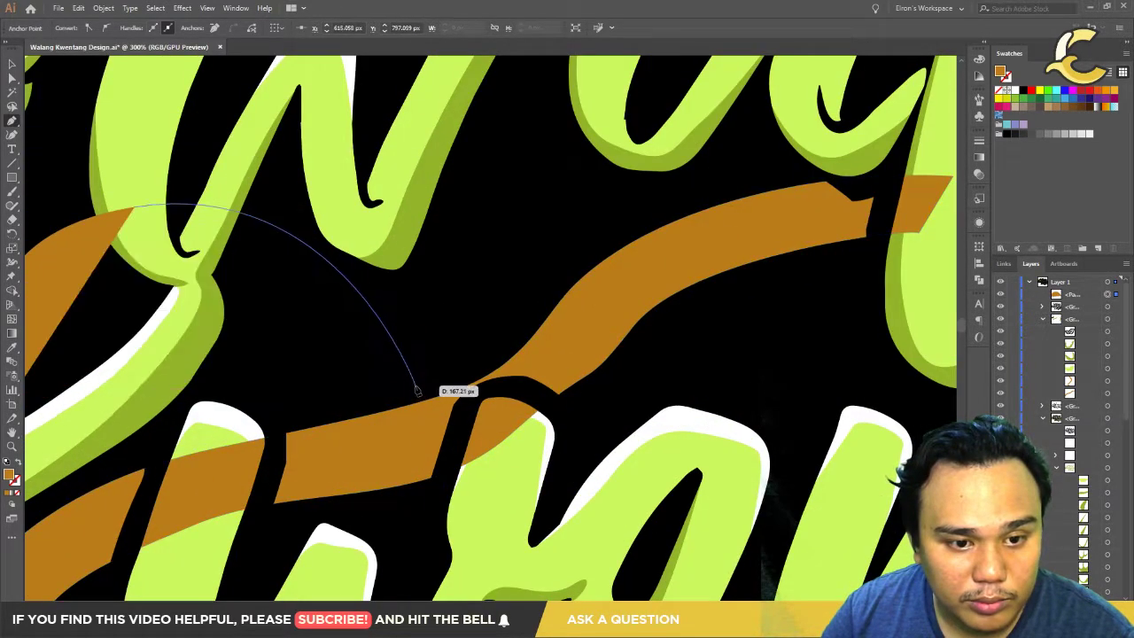
pyautogui.moveTo(342, 366); pyautogui.dragTo(410, 398)
pyautogui.click(409, 396)
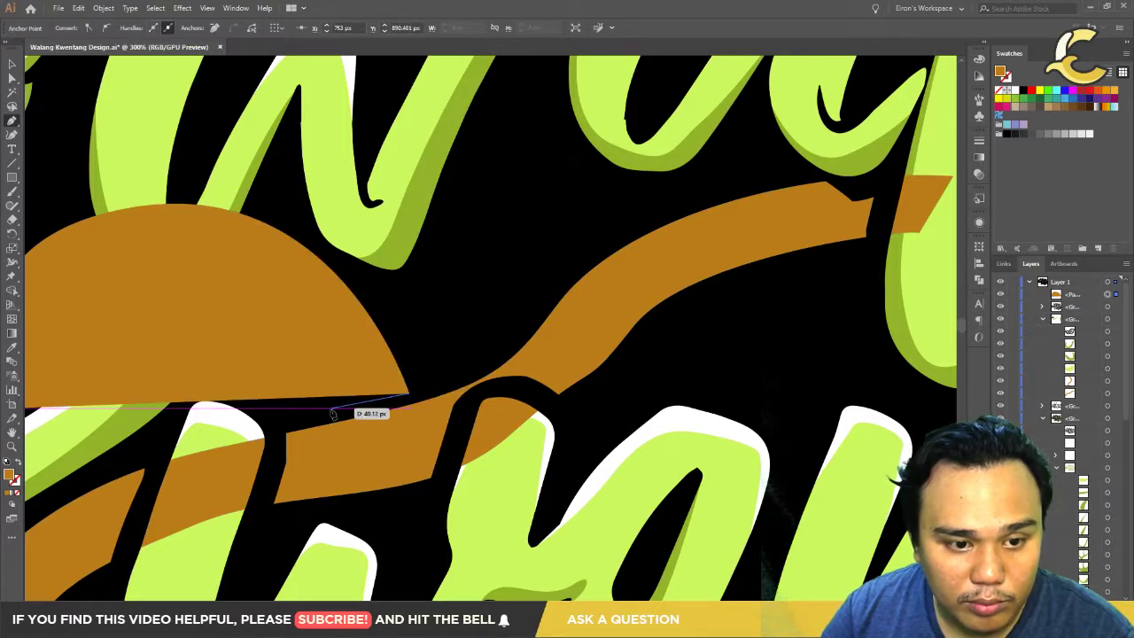
pyautogui.moveTo(223, 375); pyautogui.dragTo(347, 393)
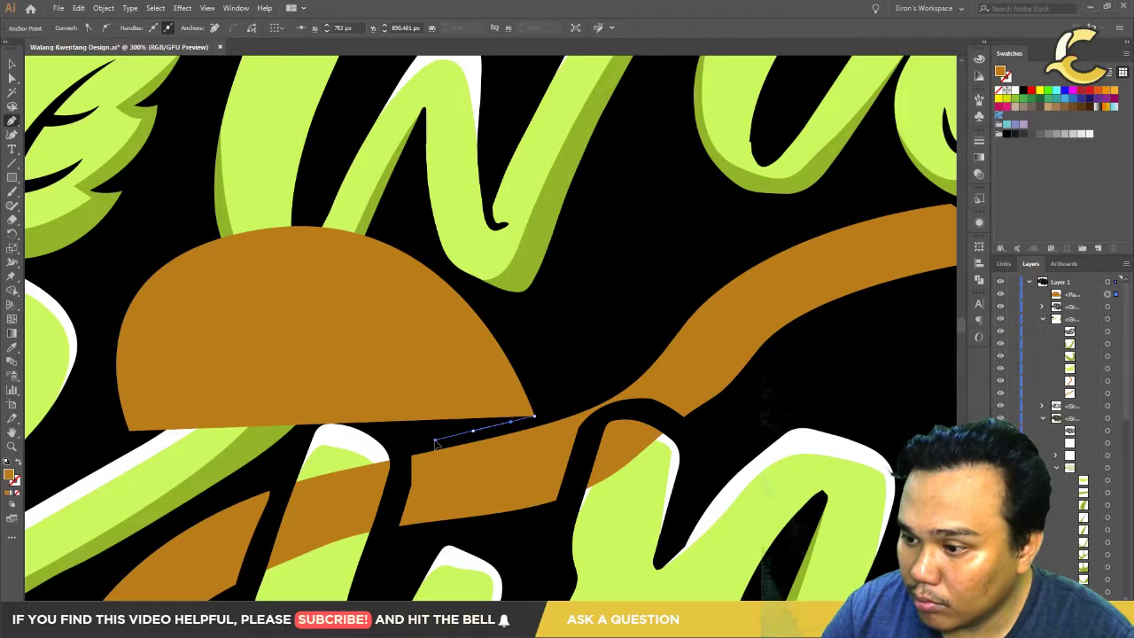
# Step: Reshape the orange dome's edges into an arch hooking down beside the K
pyautogui.moveTo(435, 442); pyautogui.dragTo(437, 444)
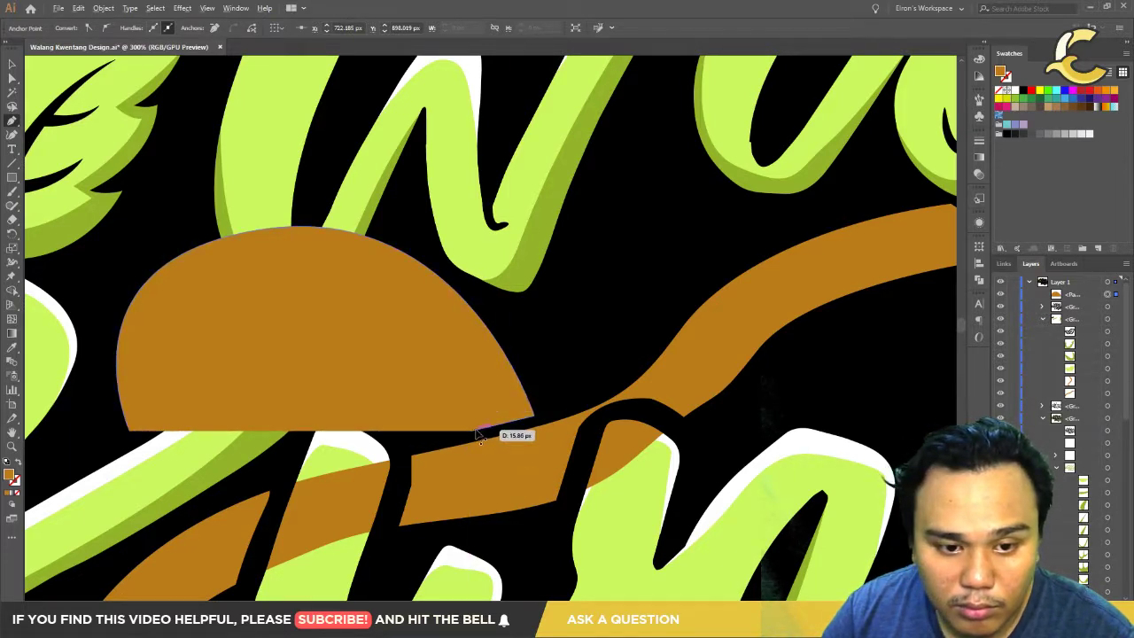
pyautogui.moveTo(293, 274); pyautogui.dragTo(315, 276)
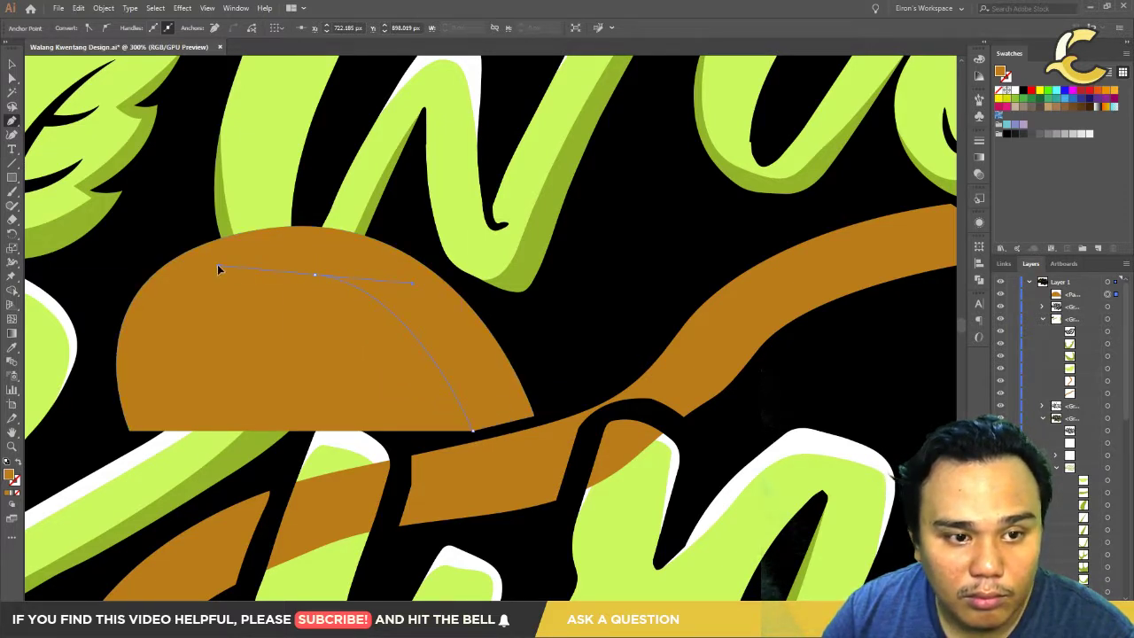
pyautogui.moveTo(218, 264); pyautogui.dragTo(182, 401)
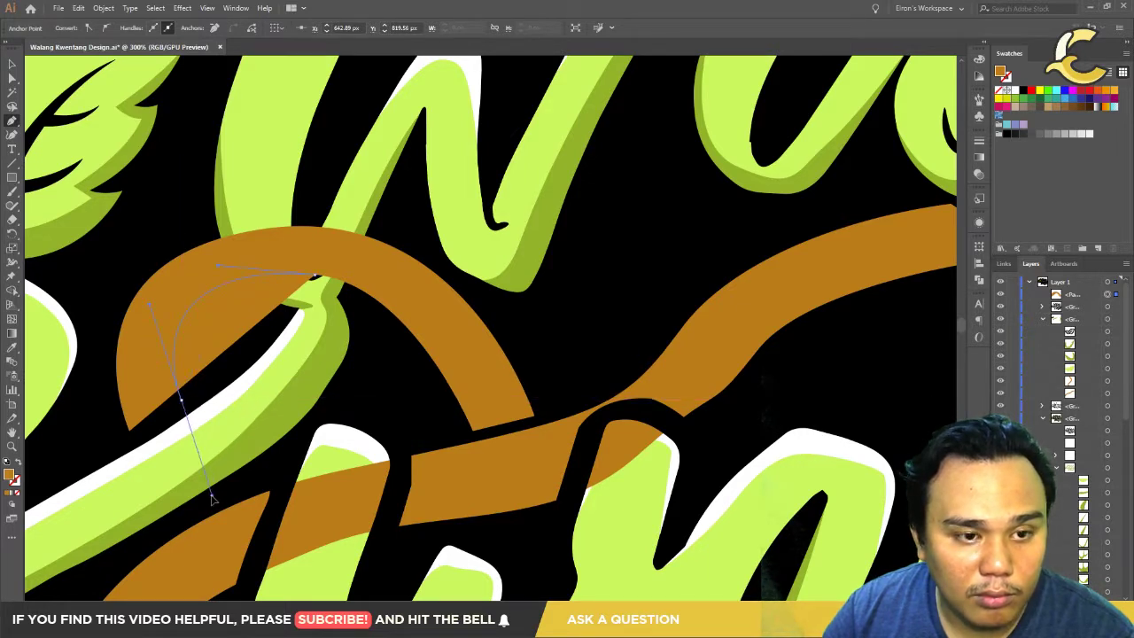
pyautogui.moveTo(212, 498)
pyautogui.mouseDown()
pyautogui.moveTo(182, 400)
pyautogui.moveTo(129, 431)
pyautogui.mouseUp()
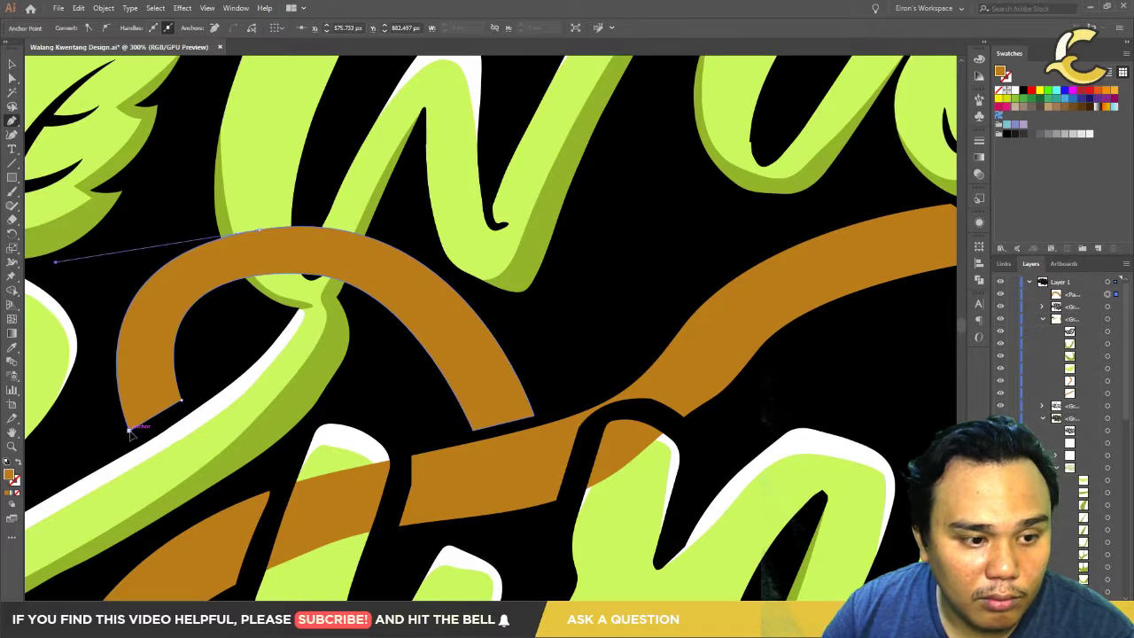
pyautogui.scroll(-3, 103, 445)
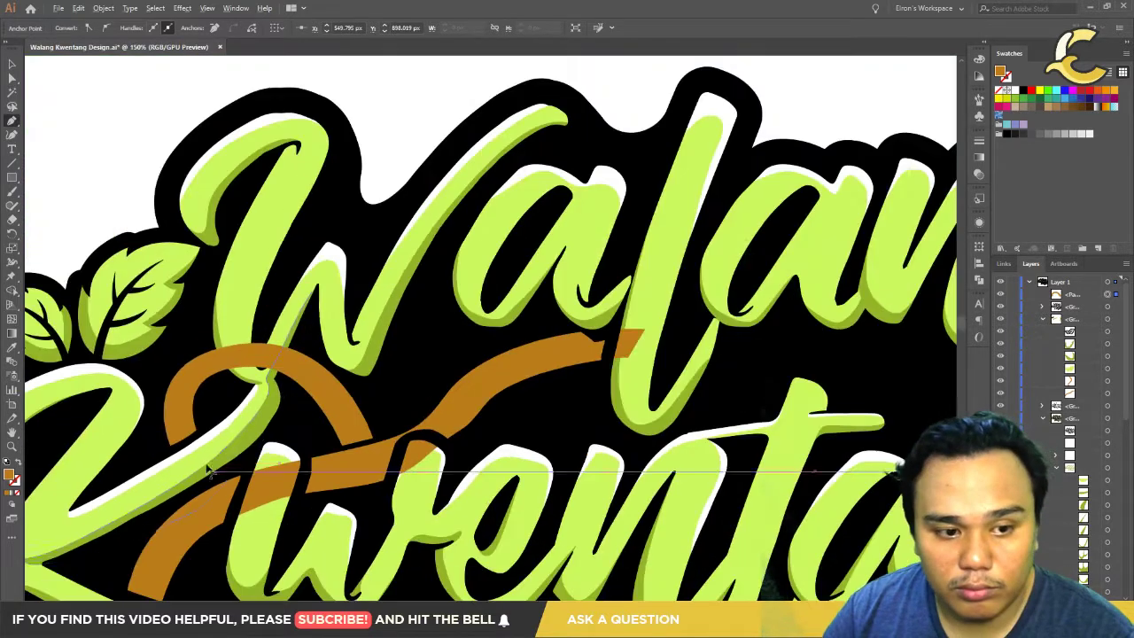
pyautogui.scroll(-2, 266, 460)
pyautogui.scroll(-1, 398, 474)
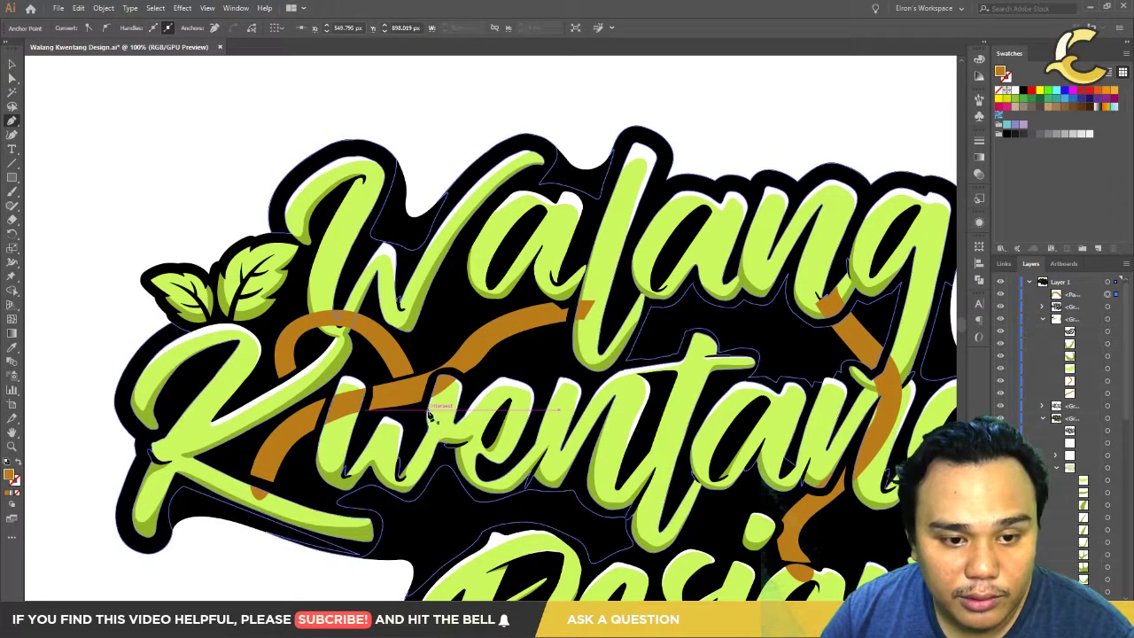
# Step: Start an orange swoosh under Kwentang with a curved segment ending in a corner point
pyautogui.click(436, 473)
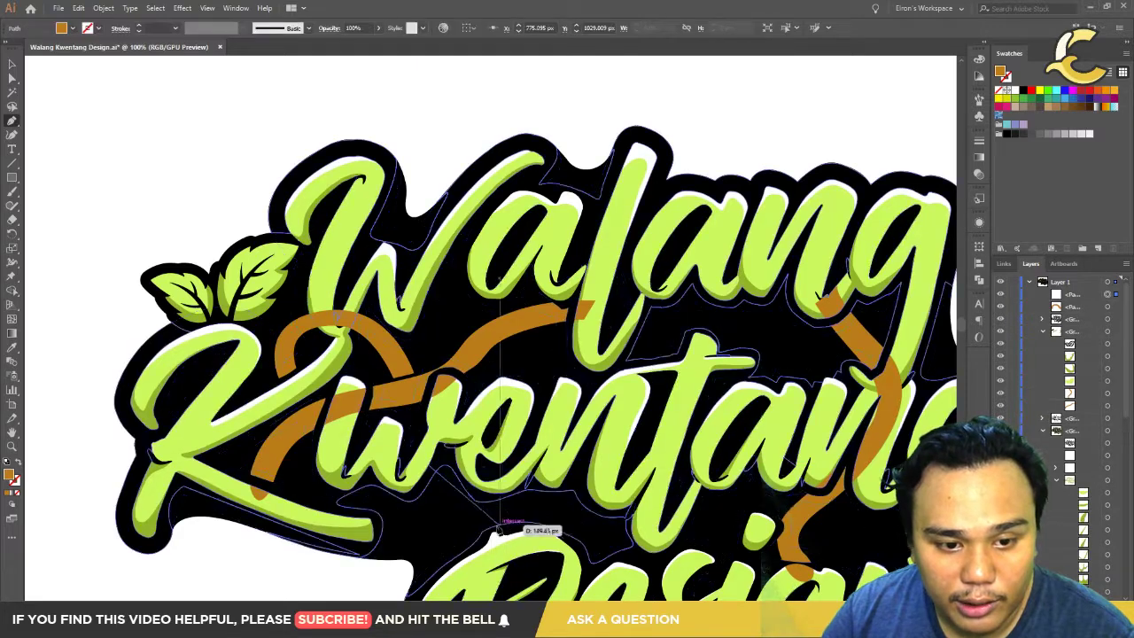
pyautogui.moveTo(497, 532); pyautogui.dragTo(569, 526)
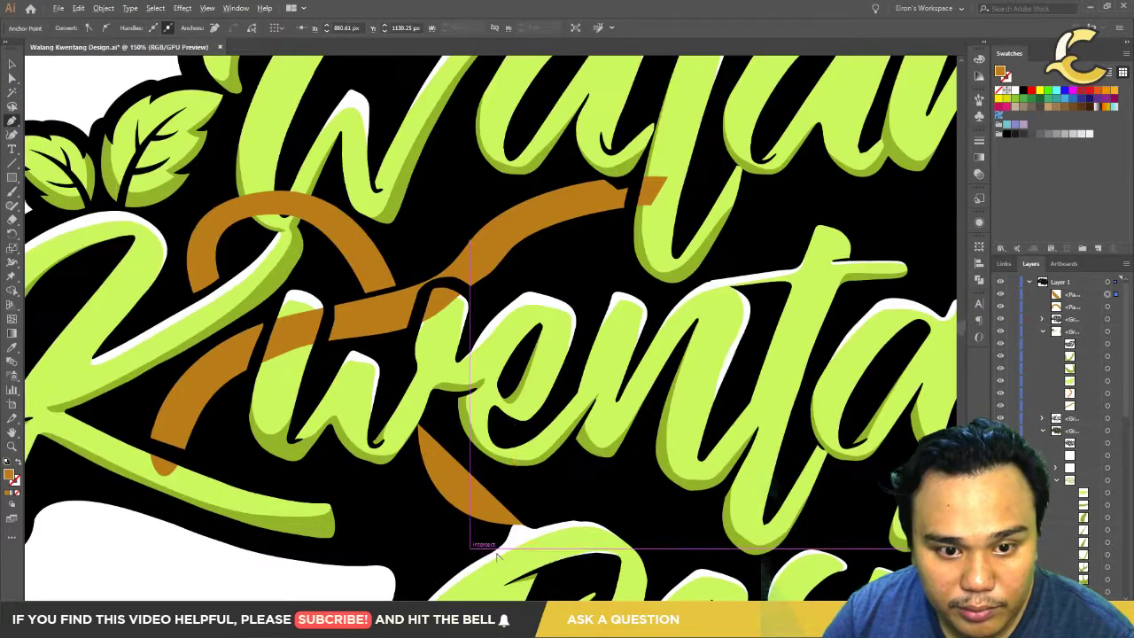
pyautogui.scroll(1, 491, 540)
pyautogui.scroll(2, 492, 540)
pyautogui.moveTo(518, 568); pyautogui.dragTo(537, 529)
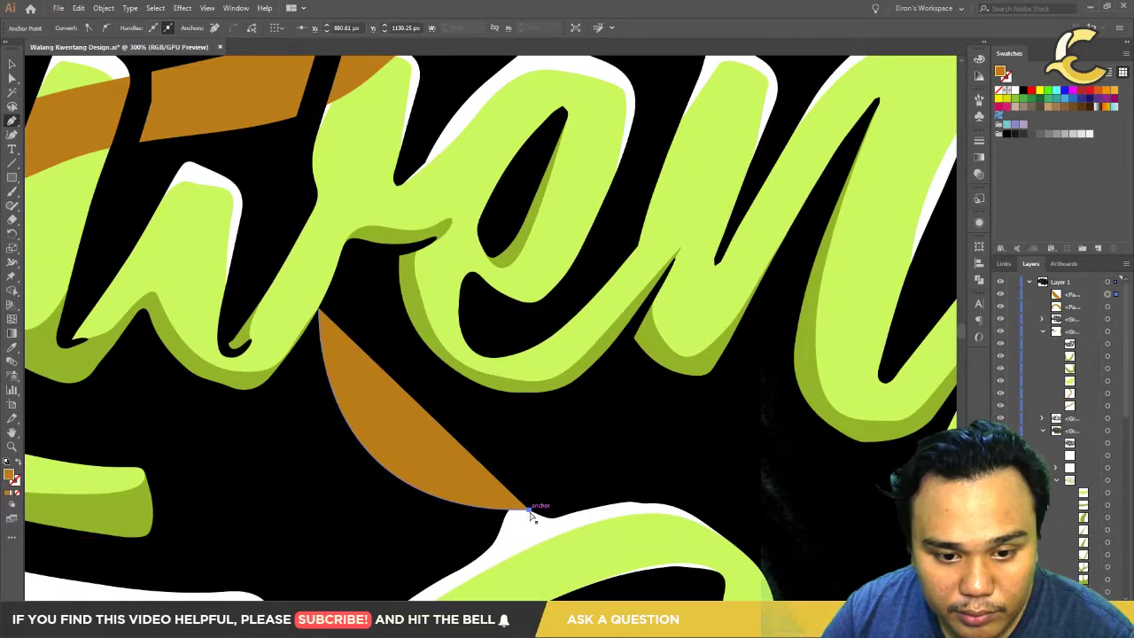
pyautogui.scroll(-2, 531, 513)
pyautogui.click(516, 504)
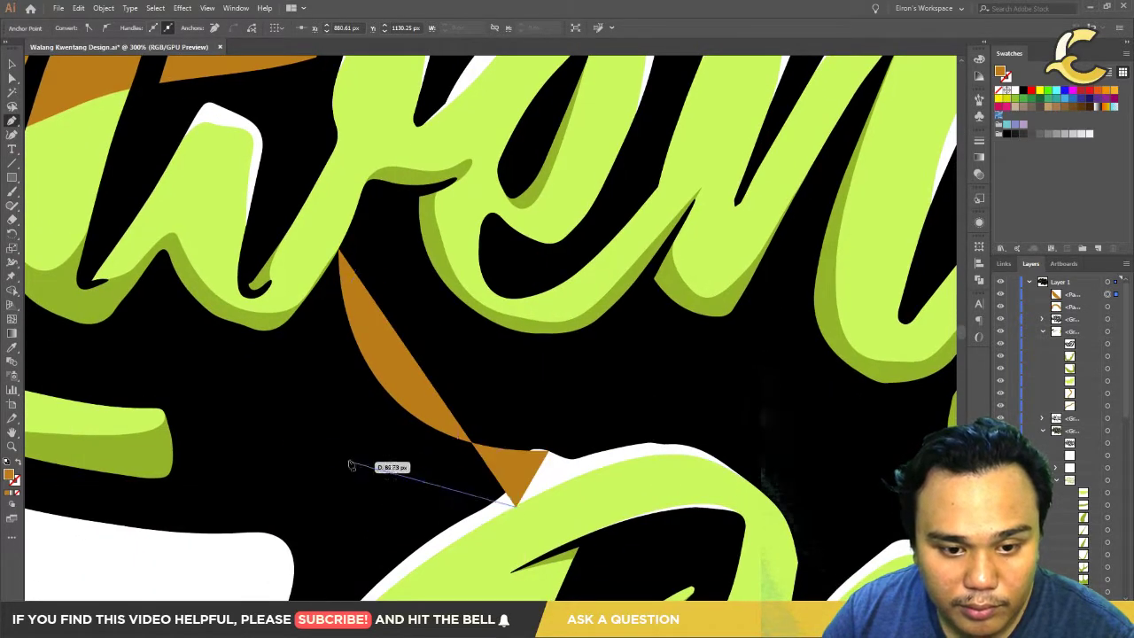
# Step: Curve the swoosh edge up toward the lettering, end it in a sharp tip, and zoom to 100%
pyautogui.click(372, 447)
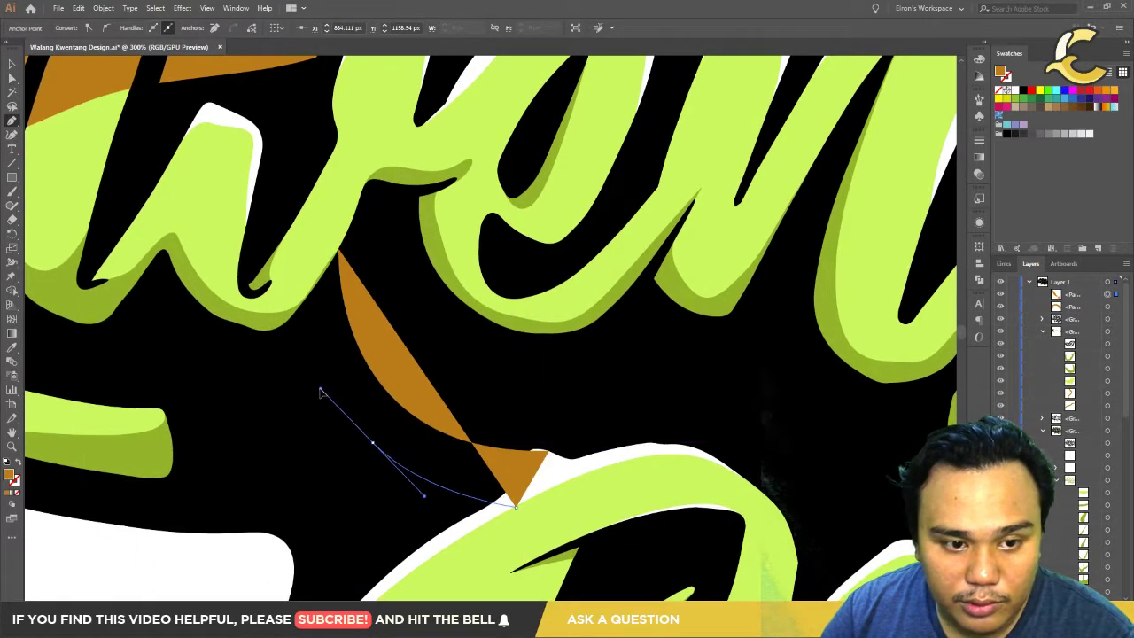
pyautogui.moveTo(320, 390); pyautogui.dragTo(305, 318)
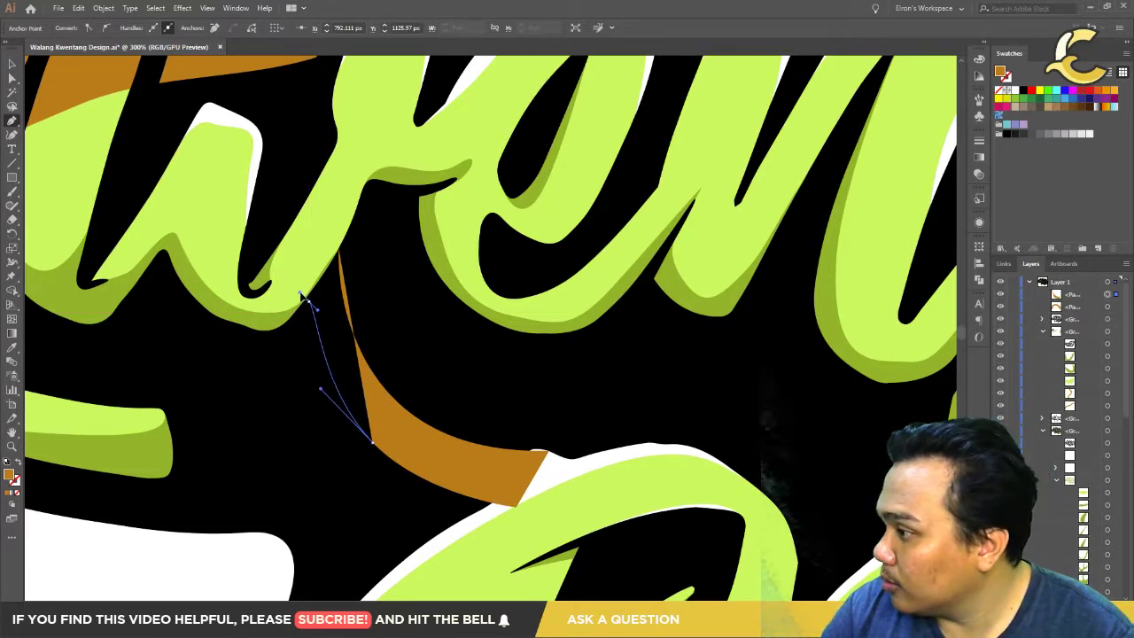
pyautogui.moveTo(308, 302); pyautogui.dragTo(333, 270)
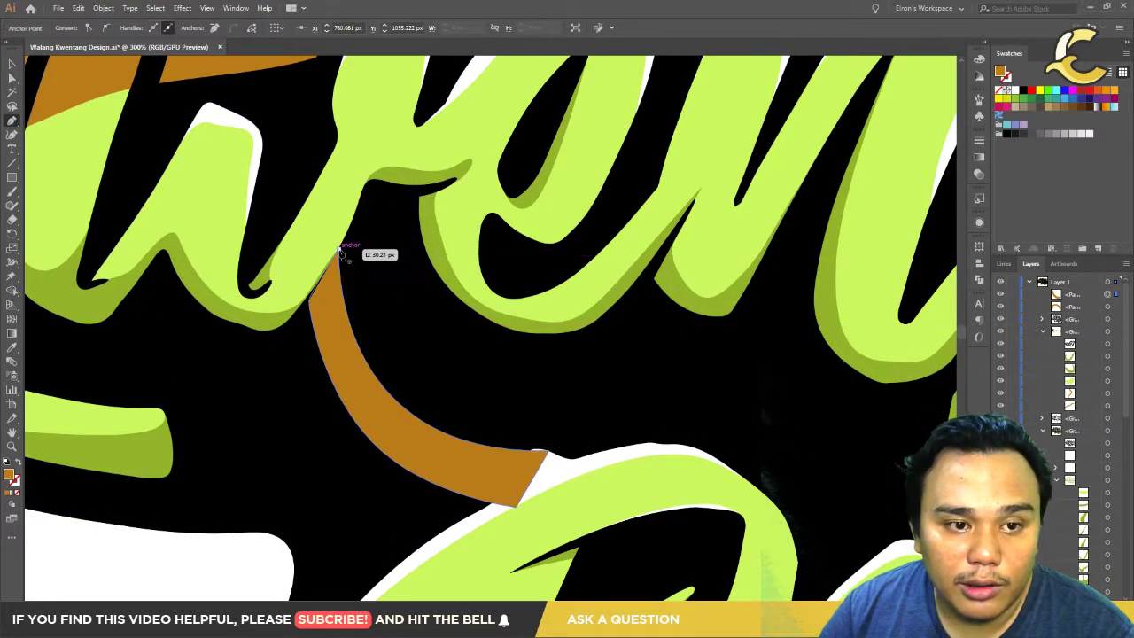
pyautogui.moveTo(333, 270); pyautogui.dragTo(328, 217)
pyautogui.click(339, 301)
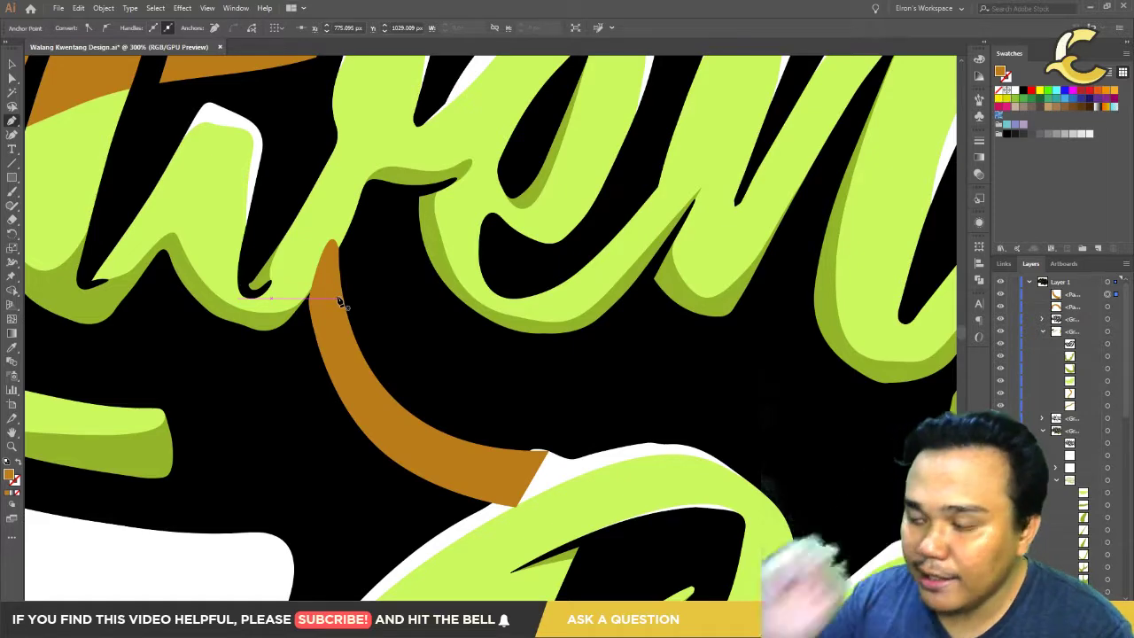
pyautogui.hotkey('ctrl', '1')
pyautogui.hscroll(2, 578, 396)
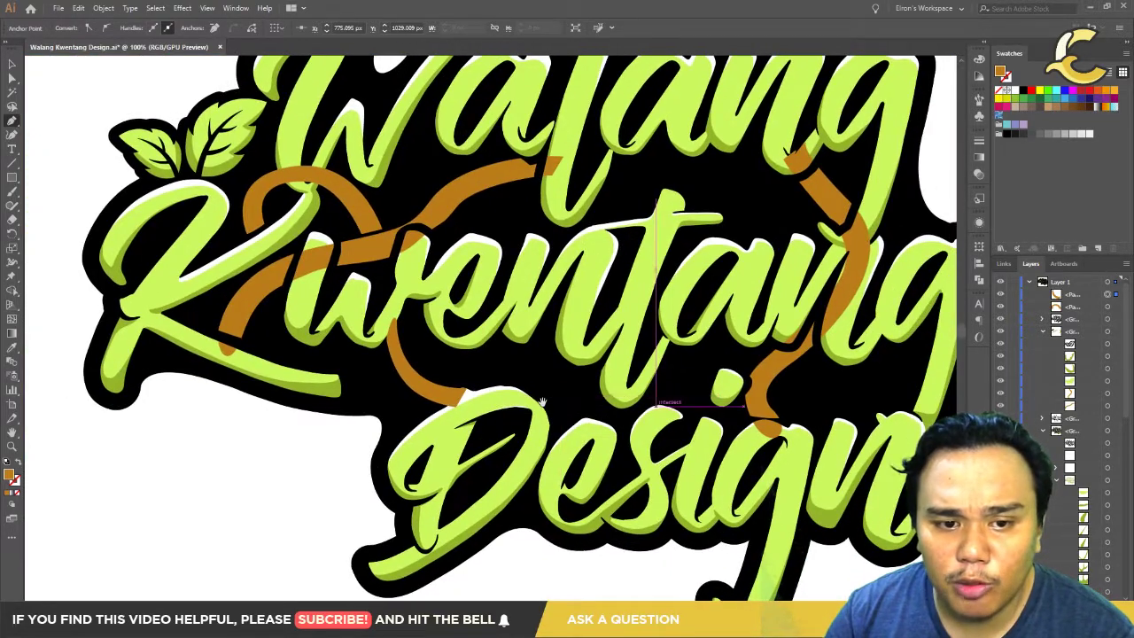
pyautogui.moveTo(542, 401)
pyautogui.mouseDown()
pyautogui.moveTo(536, 449)
pyautogui.moveTo(514, 409)
pyautogui.moveTo(574, 390)
pyautogui.mouseUp()
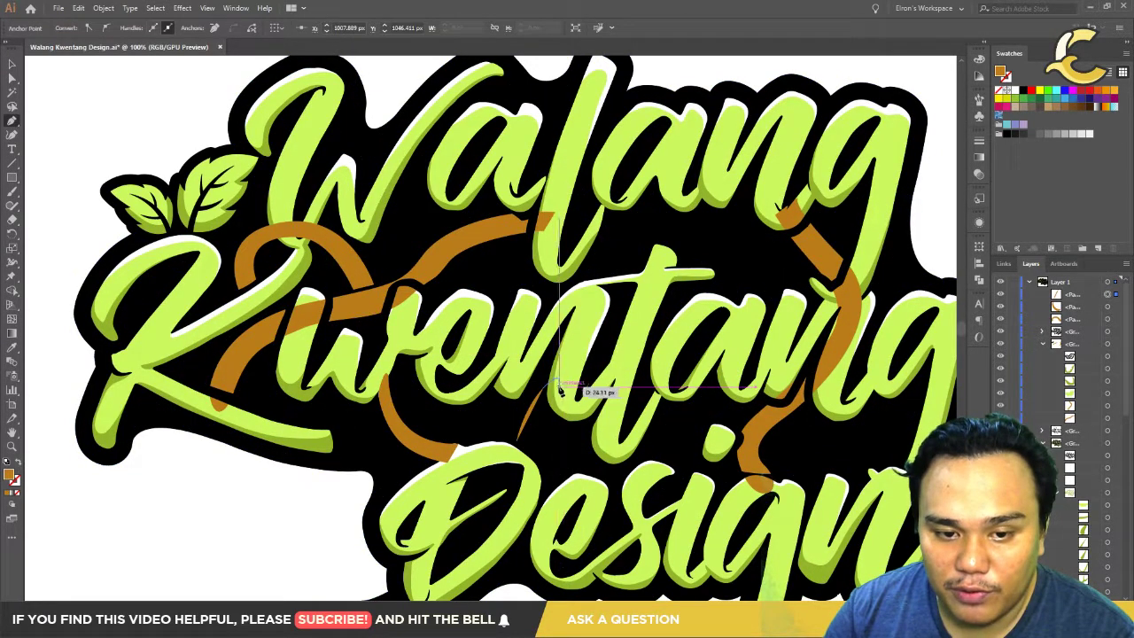
# Step: Draw a short orange piece rising from Design up behind Kwentang's 't'
pyautogui.scroll(-2, 574, 390)
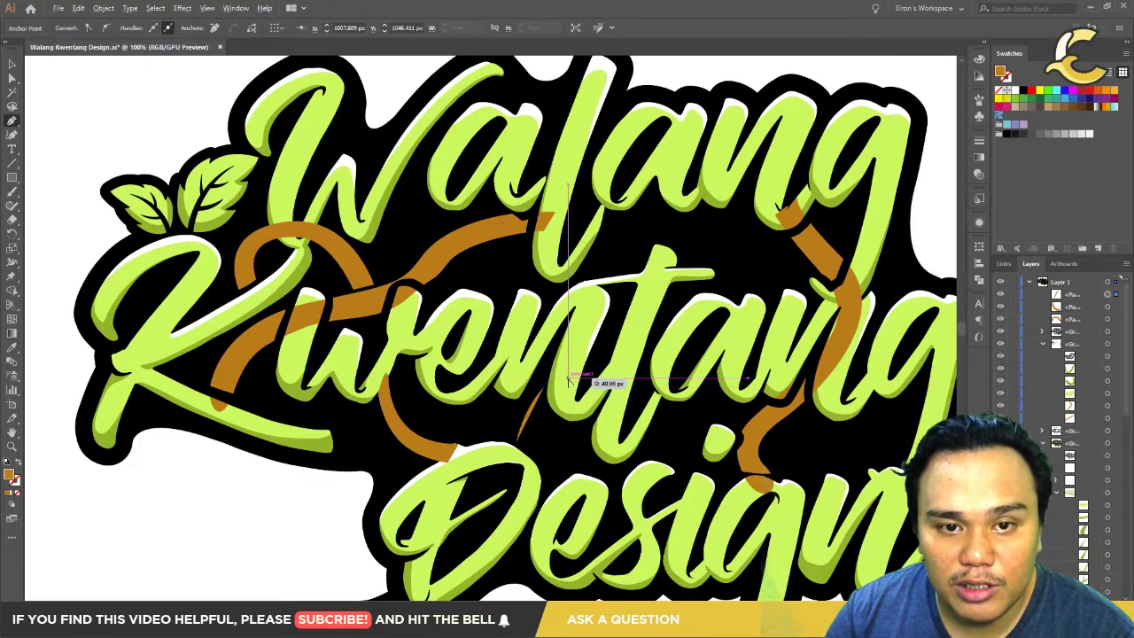
pyautogui.moveTo(574, 390)
pyautogui.mouseDown()
pyautogui.moveTo(595, 401)
pyautogui.moveTo(593, 499)
pyautogui.moveTo(625, 456)
pyautogui.mouseUp()
pyautogui.scroll(2, 592, 380)
pyautogui.scroll(2, 592, 381)
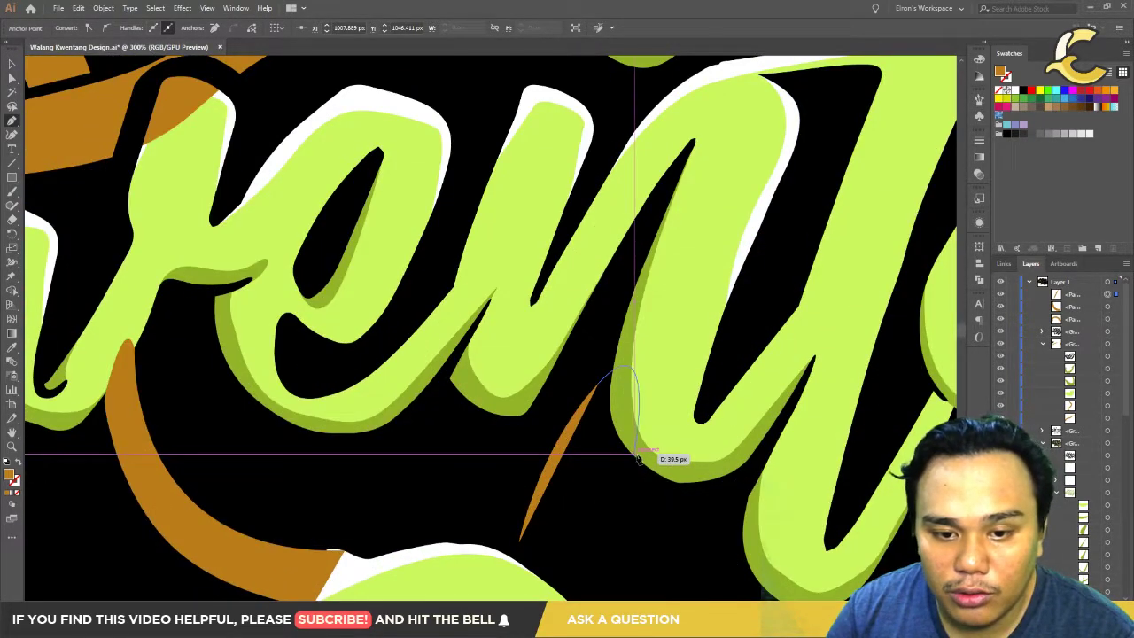
pyautogui.click(625, 456)
pyautogui.scroll(-3, 563, 505)
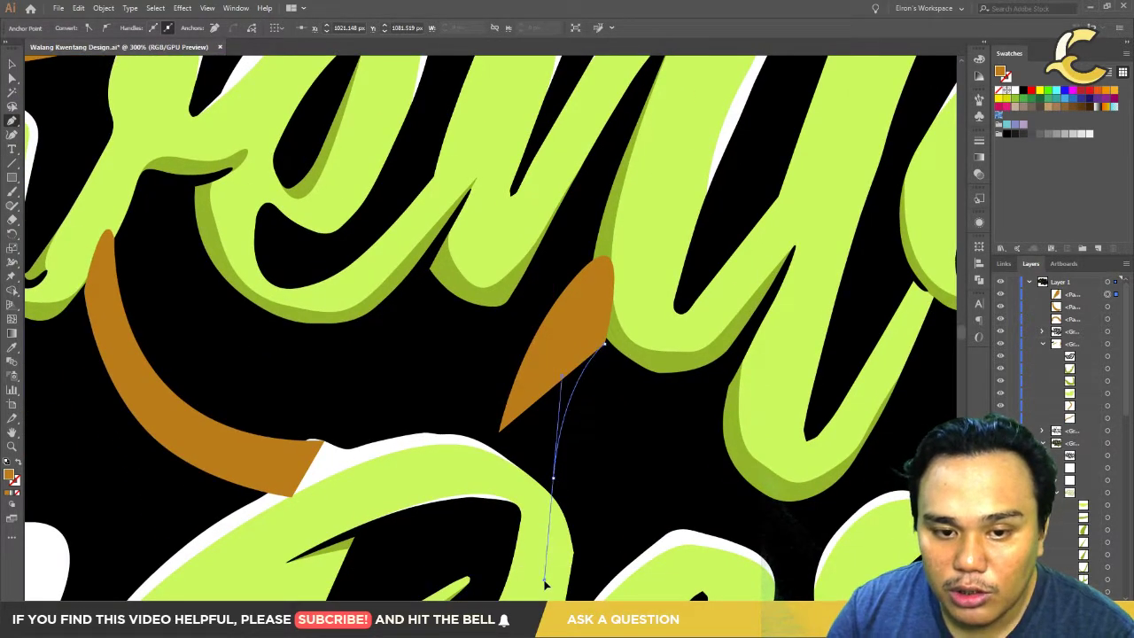
pyautogui.moveTo(545, 583)
pyautogui.mouseDown()
pyautogui.moveTo(548, 502)
pyautogui.moveTo(501, 434)
pyautogui.mouseUp()
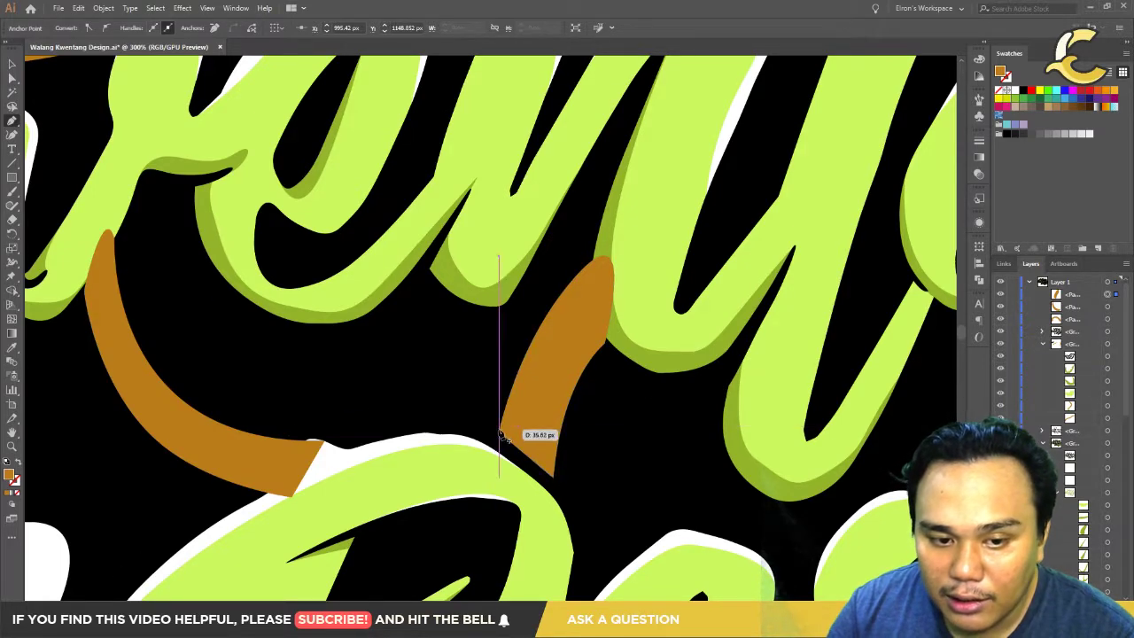
pyautogui.scroll(-2, 517, 376)
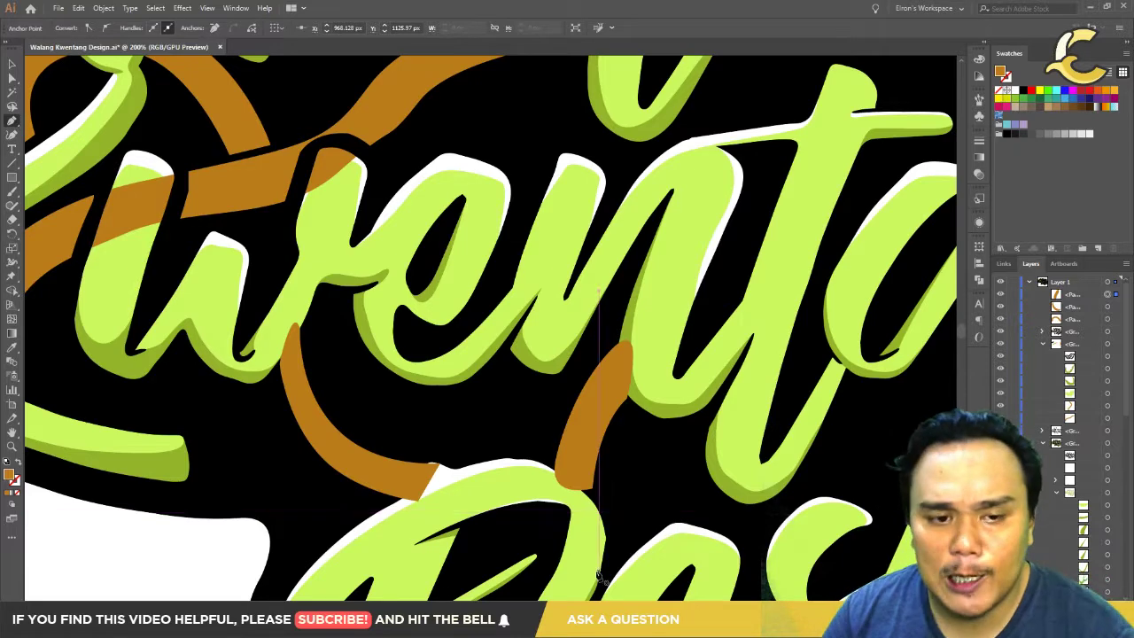
pyautogui.scroll(-2, 638, 478)
pyautogui.hscroll(5, 647, 443)
pyautogui.scroll(-2, 653, 419)
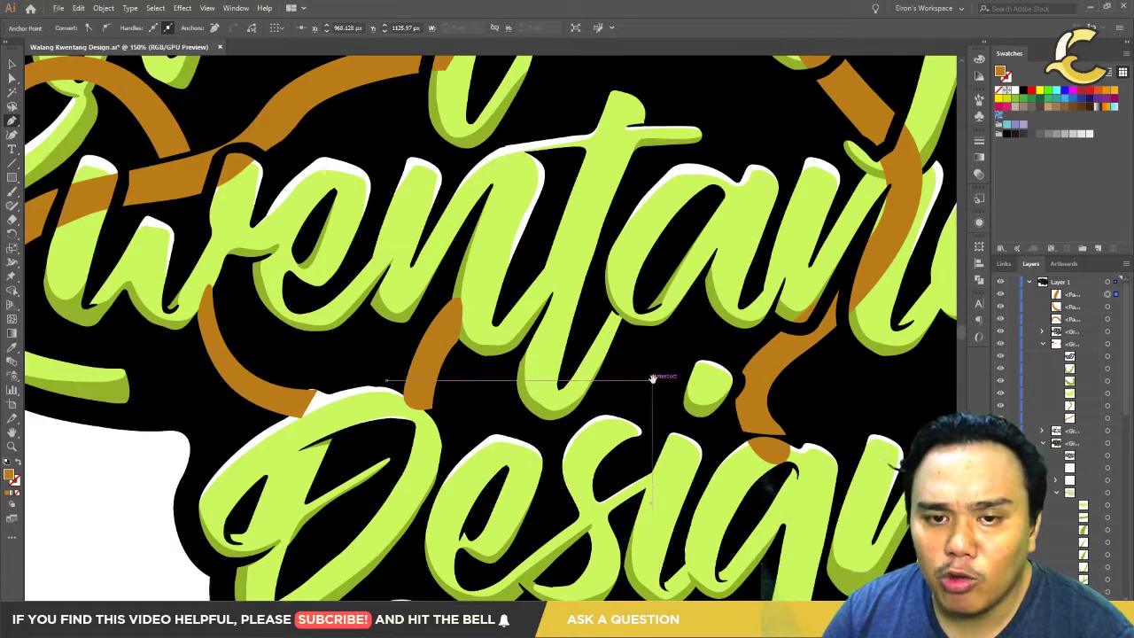
pyautogui.scroll(1, 646, 443)
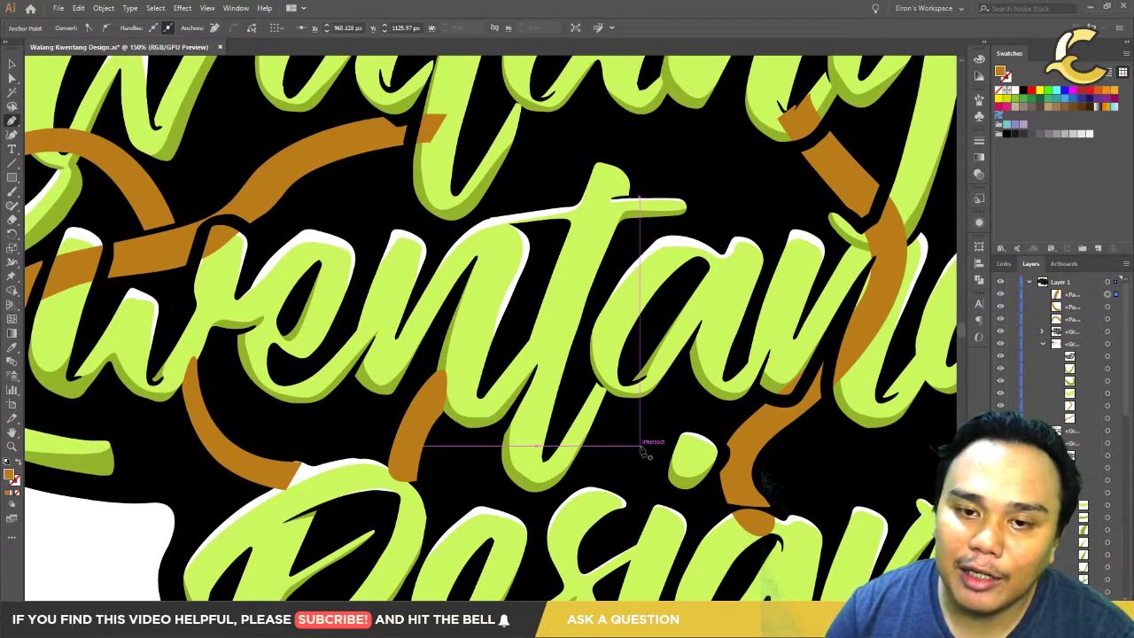
pyautogui.scroll(-2, 646, 460)
pyautogui.scroll(1, 536, 396)
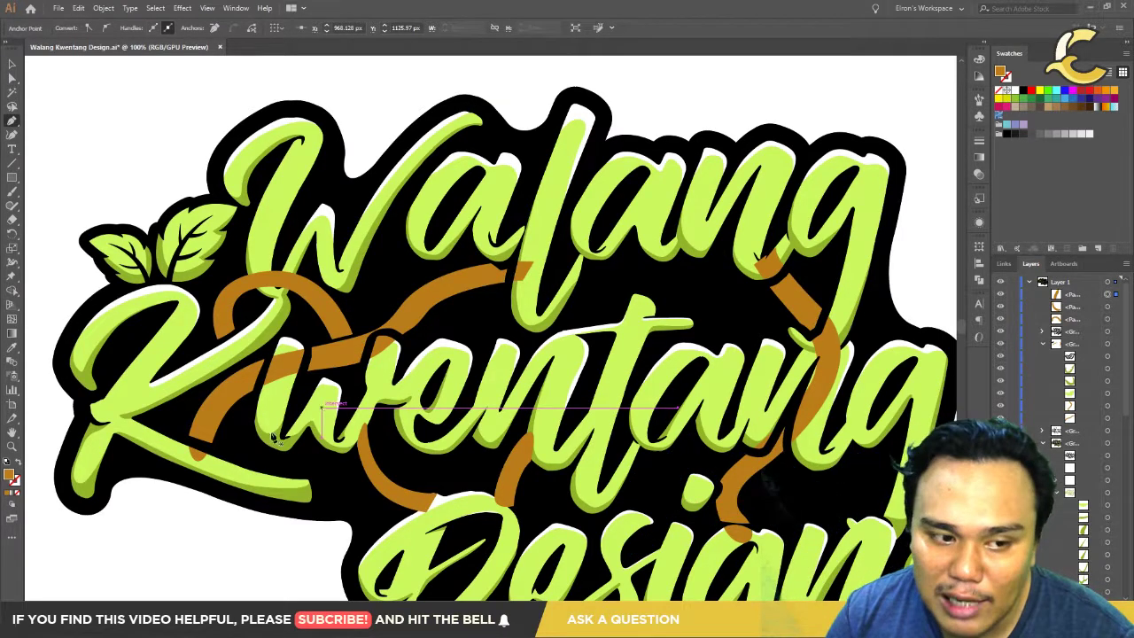
# Step: Trace an orange swoosh piece from near the K along Kwentang and send it behind the letters
pyautogui.scroll(2, 228, 434)
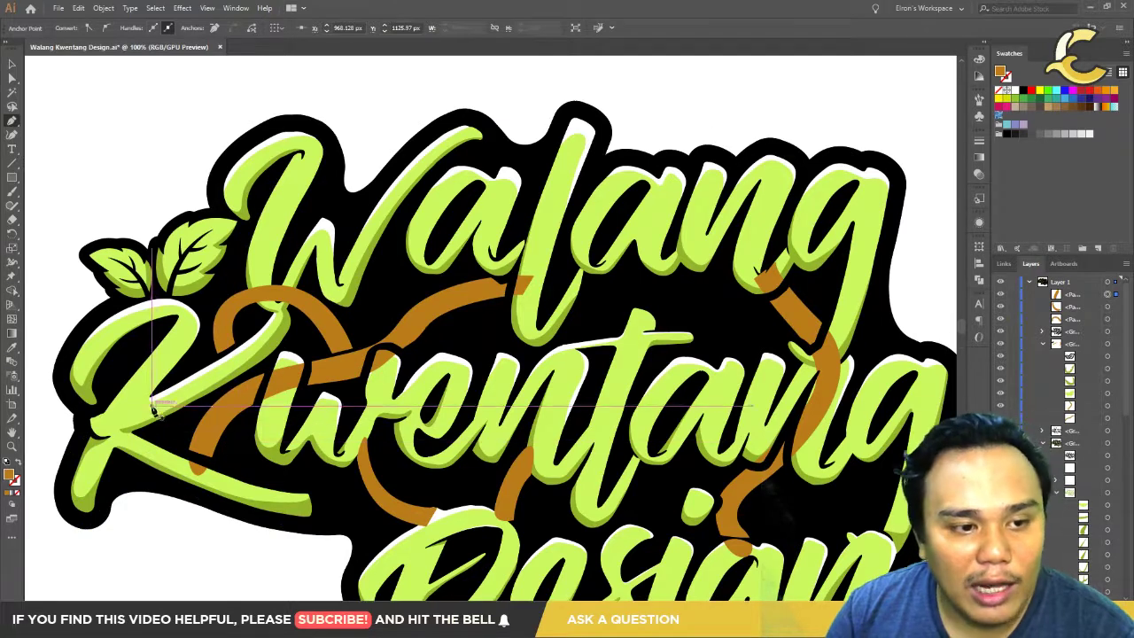
pyautogui.moveTo(225, 343); pyautogui.dragTo(266, 379)
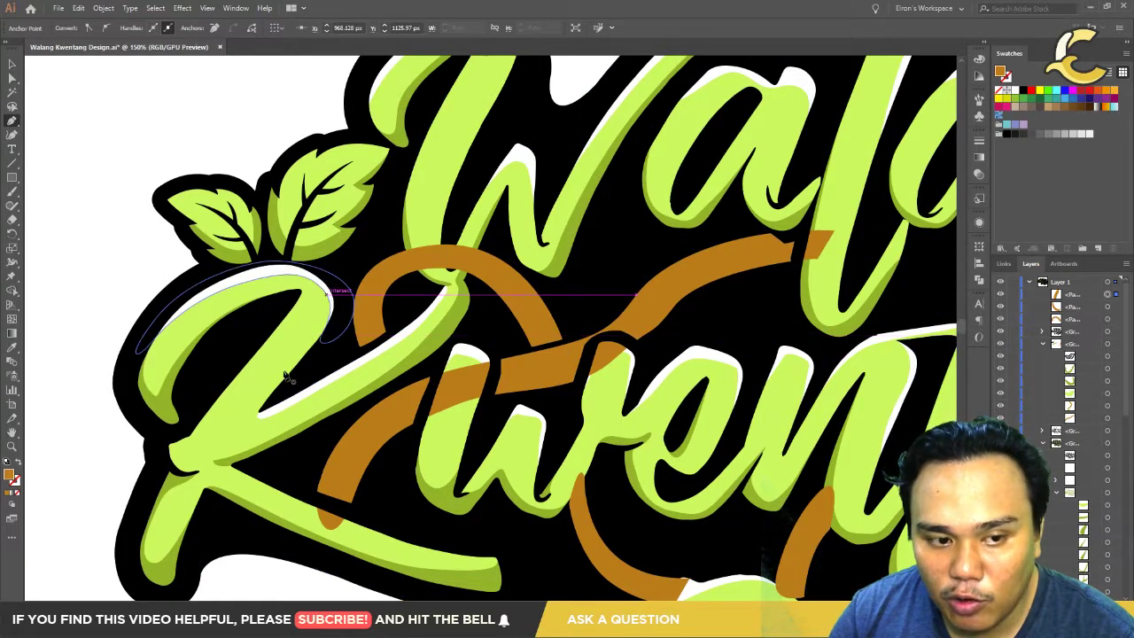
pyautogui.hotkey('ctrl', '-')
pyautogui.hotkey('ctrl', '-')
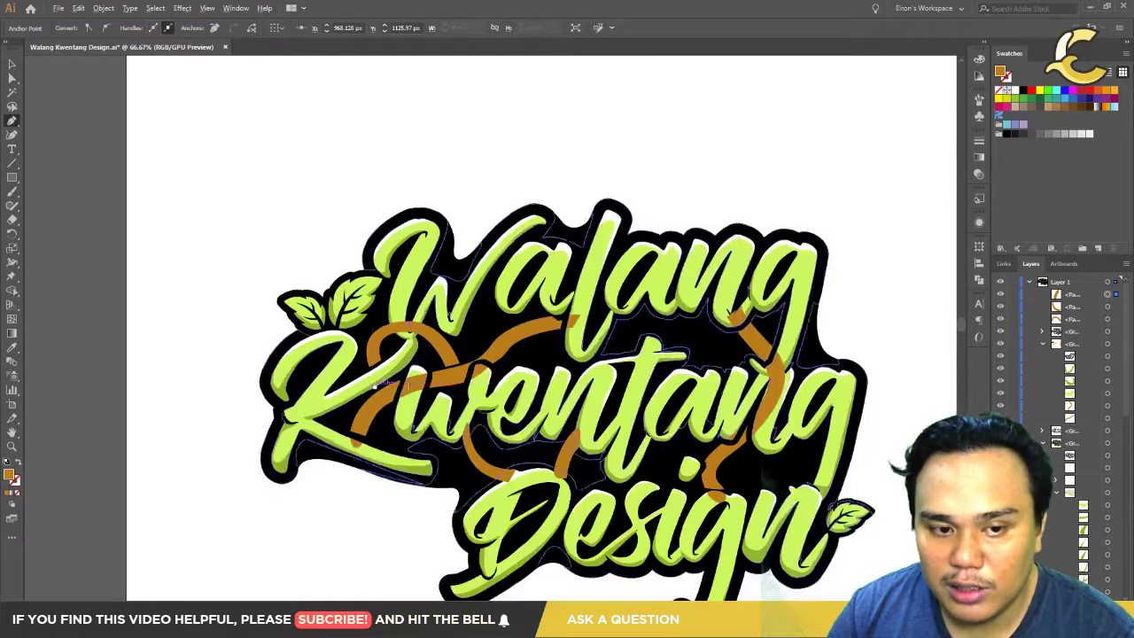
pyautogui.hotkey('ctrl', '+')
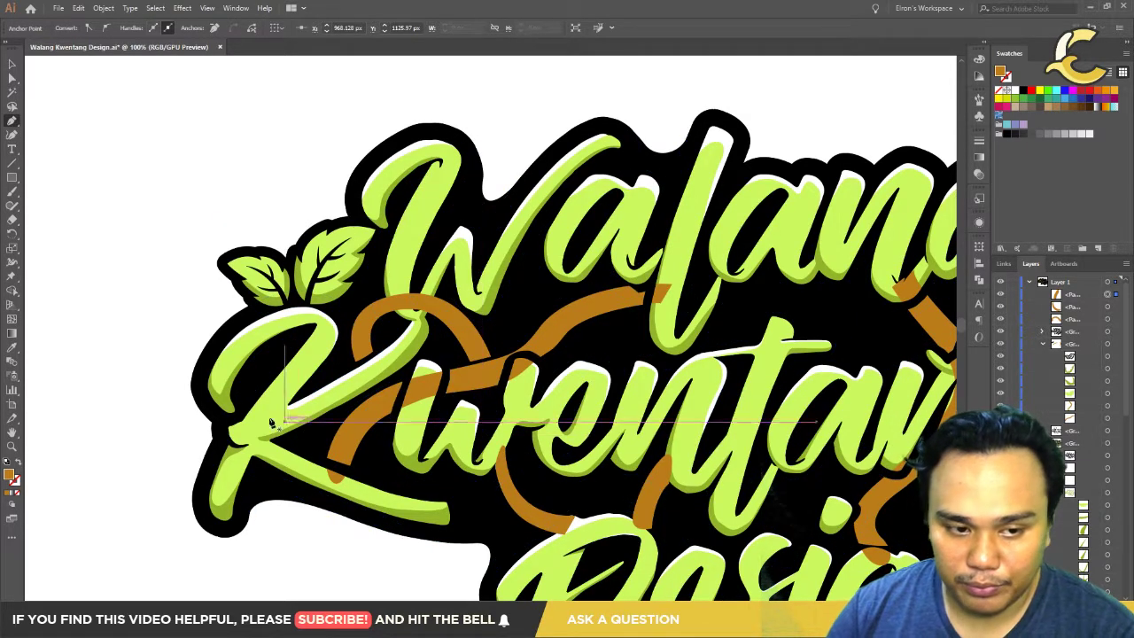
pyautogui.scroll(1, 337, 396)
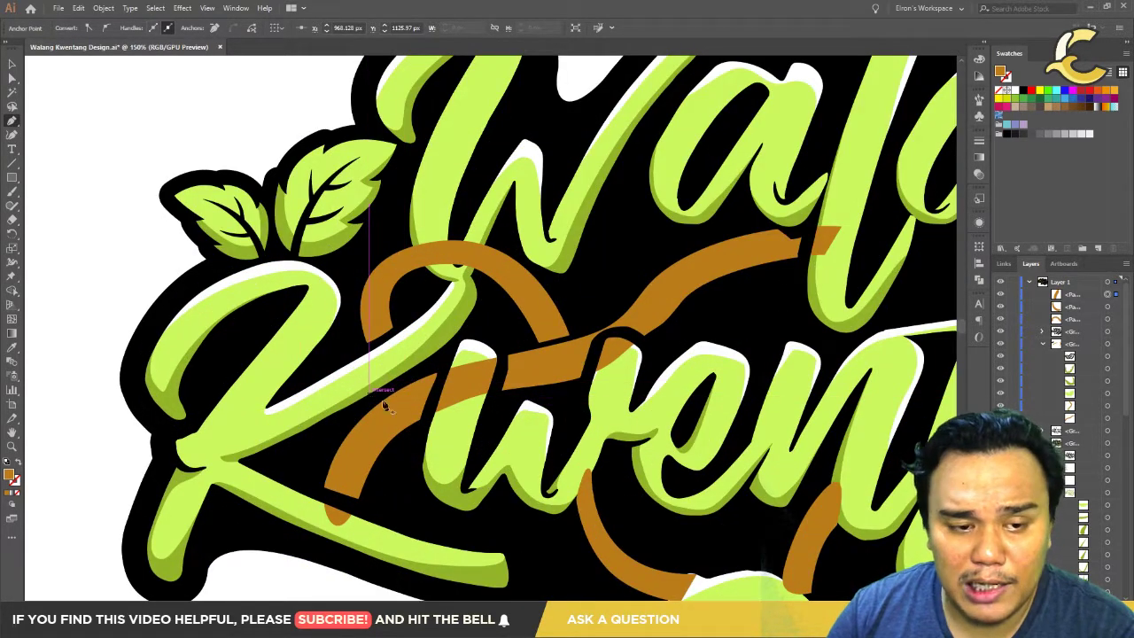
pyautogui.click(268, 411)
pyautogui.moveTo(616, 360); pyautogui.dragTo(501, 303)
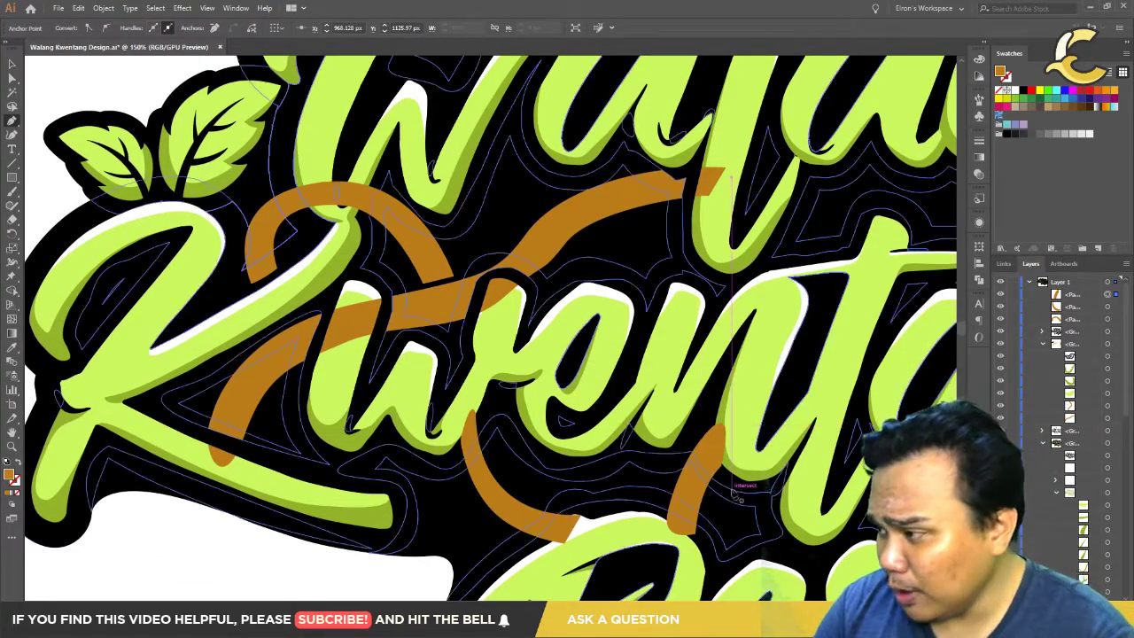
pyautogui.moveTo(601, 329); pyautogui.dragTo(539, 422)
pyautogui.click(670, 383)
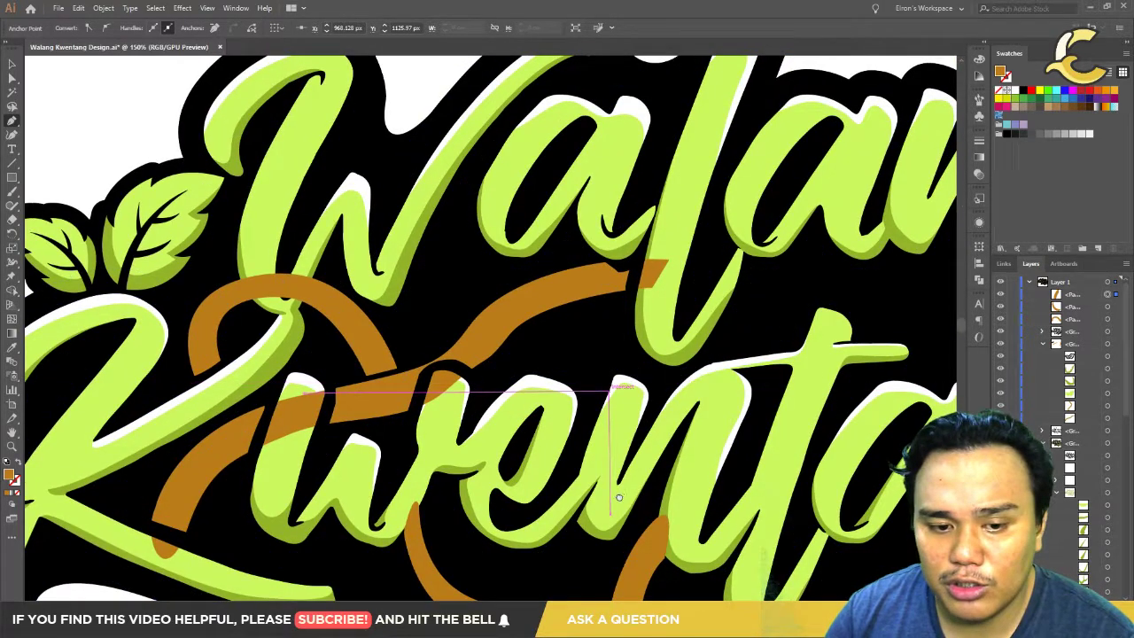
pyautogui.moveTo(671, 383); pyautogui.dragTo(494, 251)
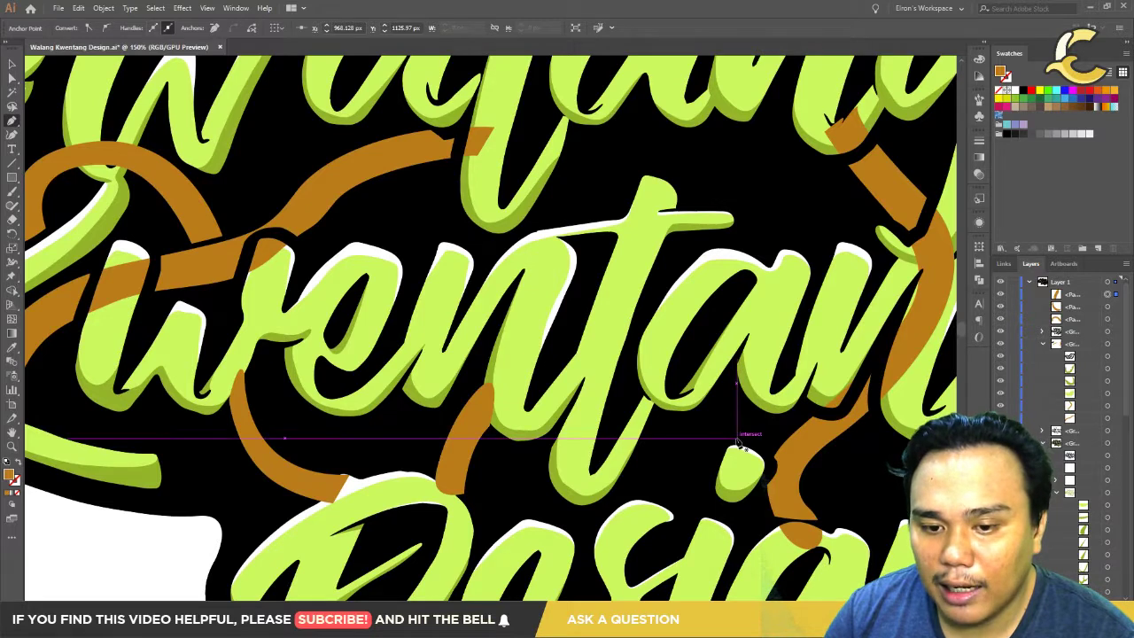
pyautogui.click(710, 430)
pyautogui.hotkey('ctrl', 'shift', '[')
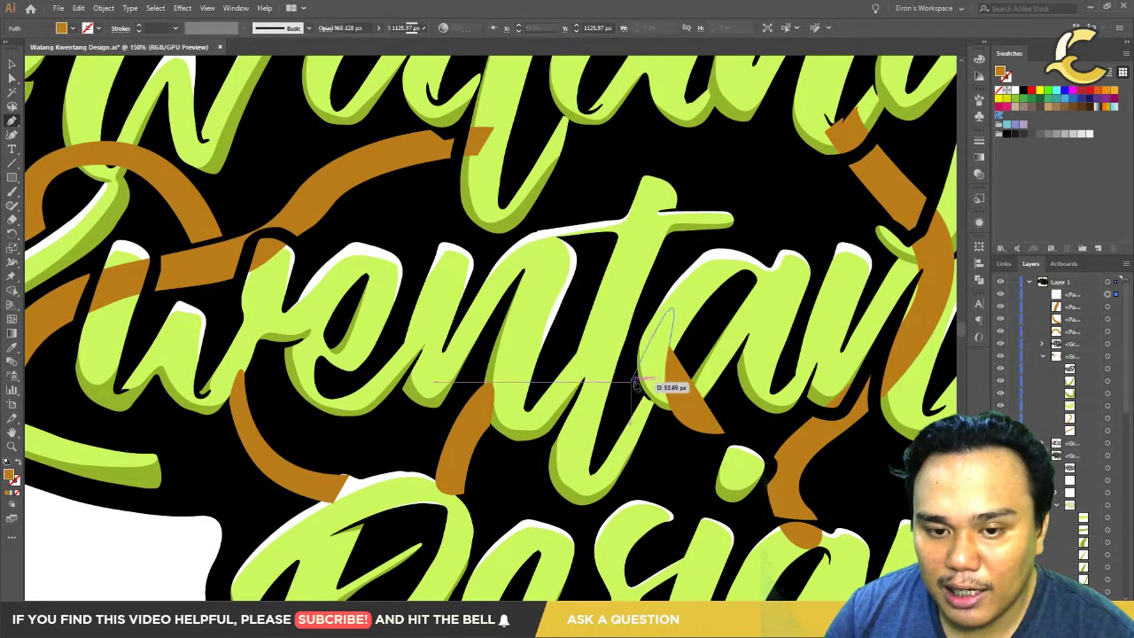
# Step: Start the next orange swoosh piece hooking from Kwentang's 'a' toward Design
pyautogui.moveTo(636, 382); pyautogui.dragTo(660, 412)
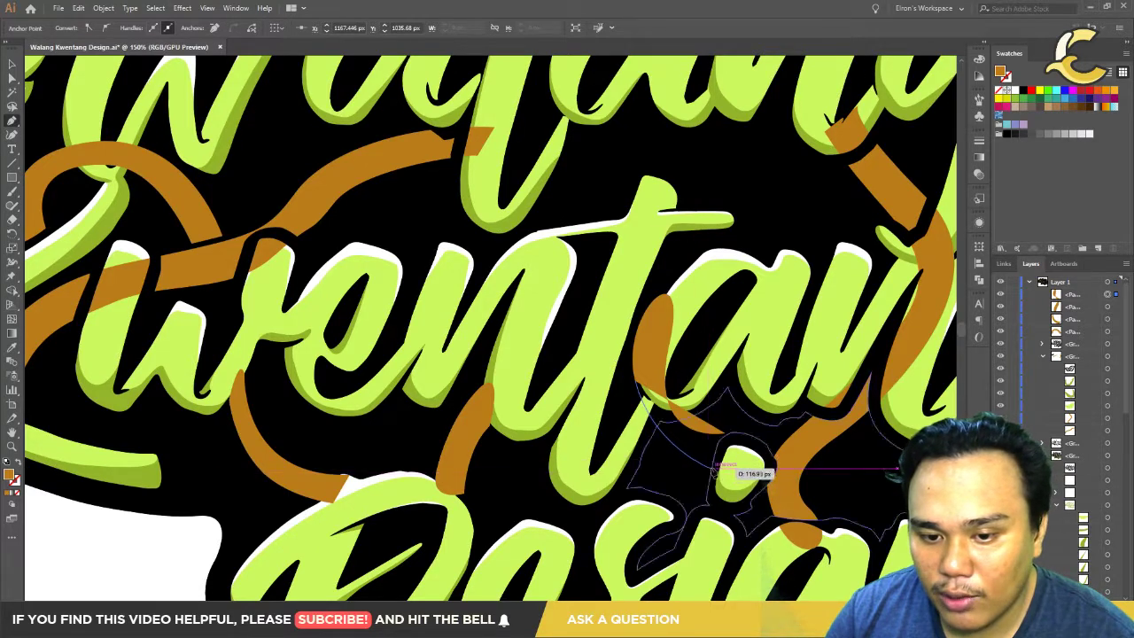
pyautogui.click(760, 472)
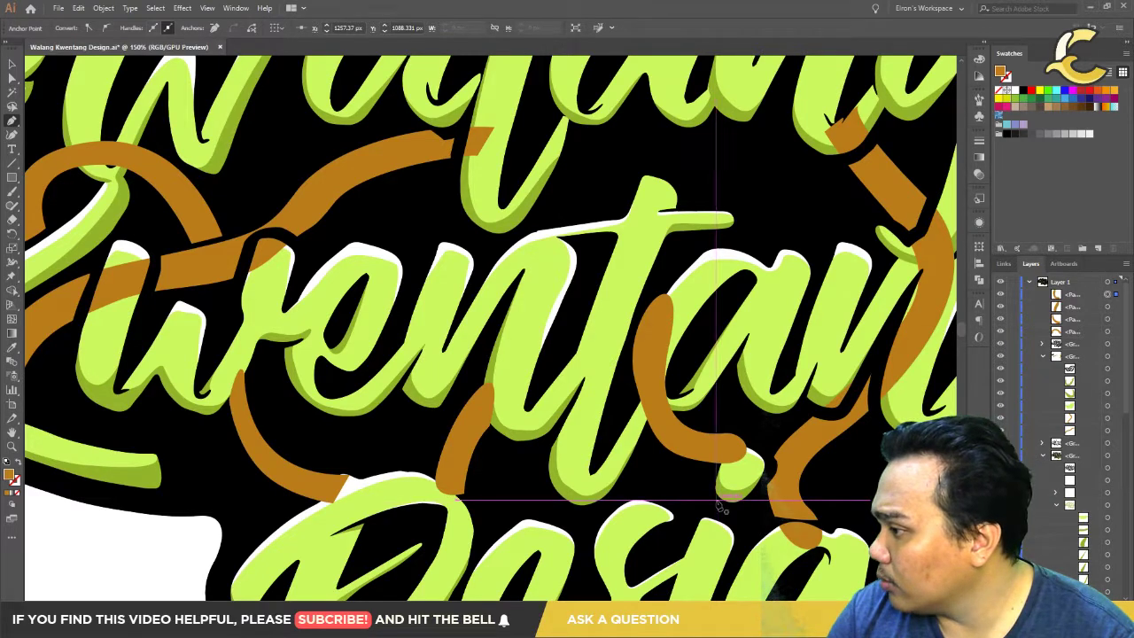
pyautogui.scroll(5, 803, 328)
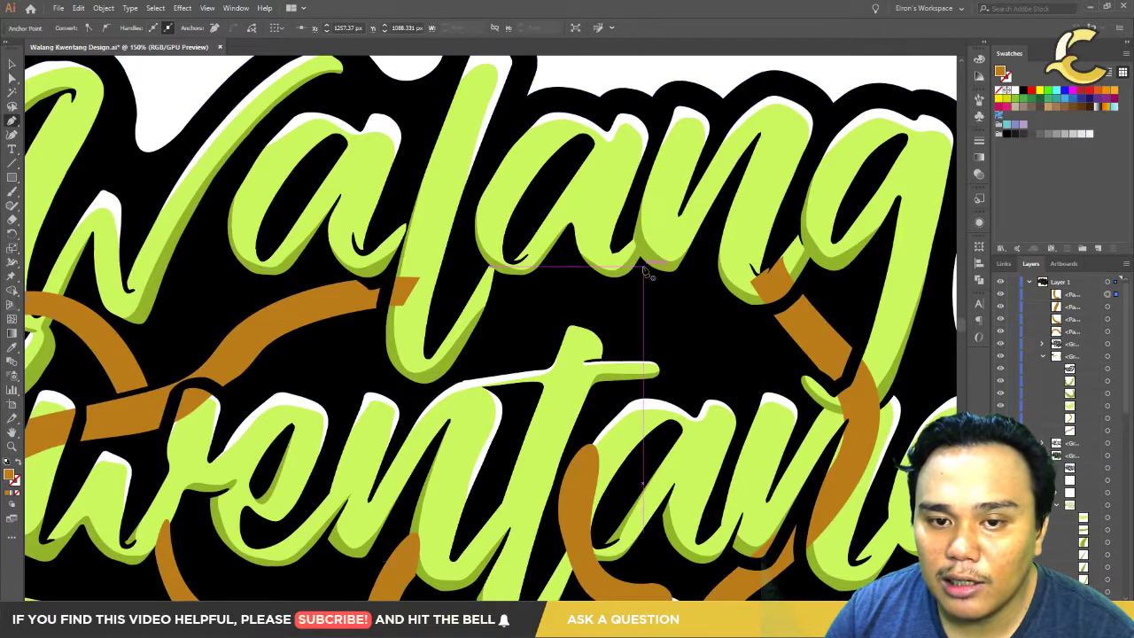
# Step: Draw an orange crescent swoosh at the g, then undo it
pyautogui.click(644, 265)
pyautogui.moveTo(693, 419); pyautogui.dragTo(667, 501)
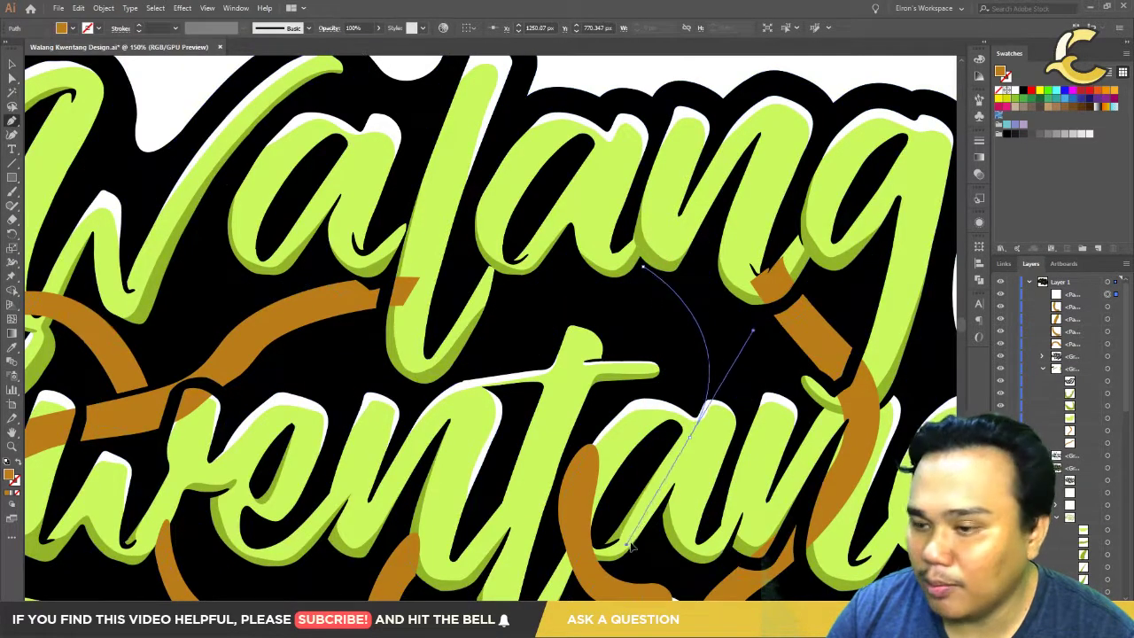
pyautogui.moveTo(687, 409); pyautogui.dragTo(631, 540)
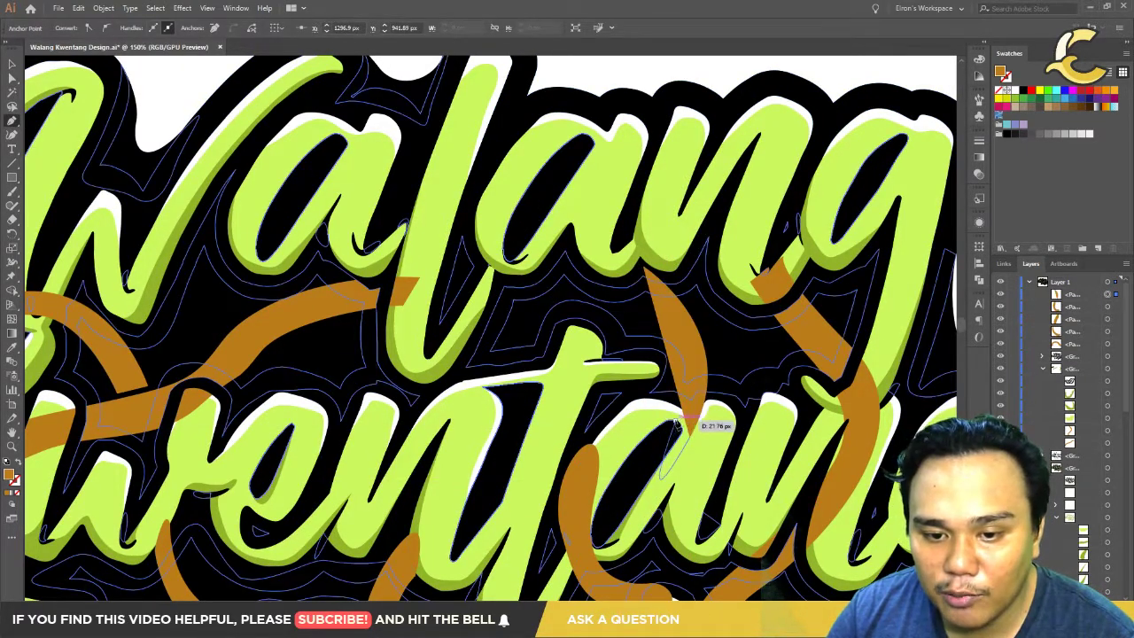
pyautogui.moveTo(691, 390); pyautogui.dragTo(677, 334)
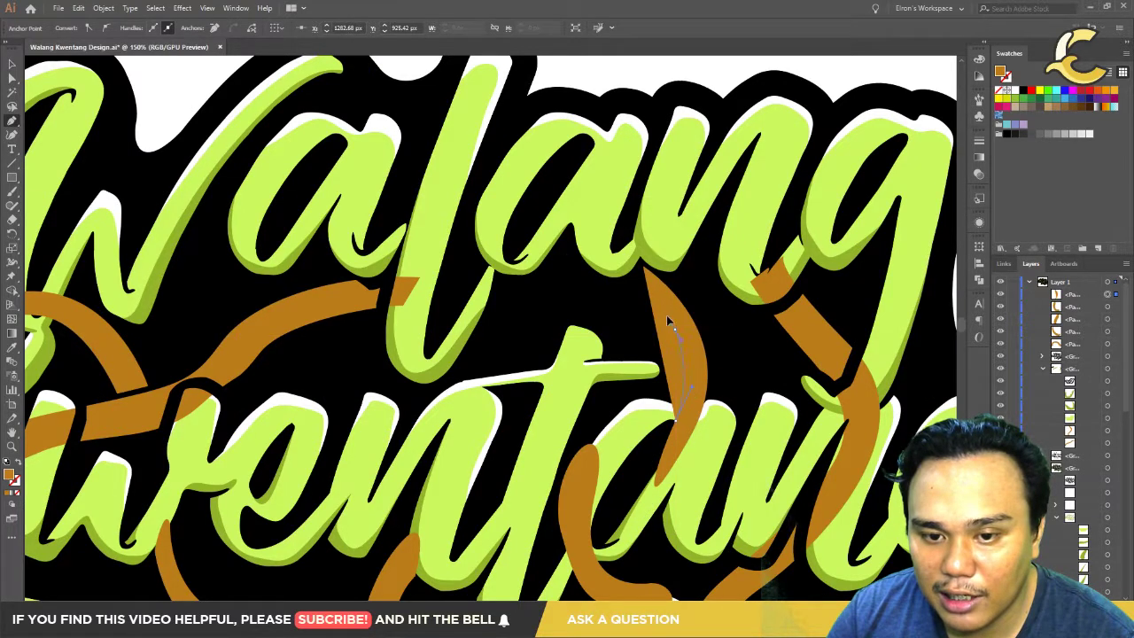
pyautogui.hotkey('ctrl', 'z')
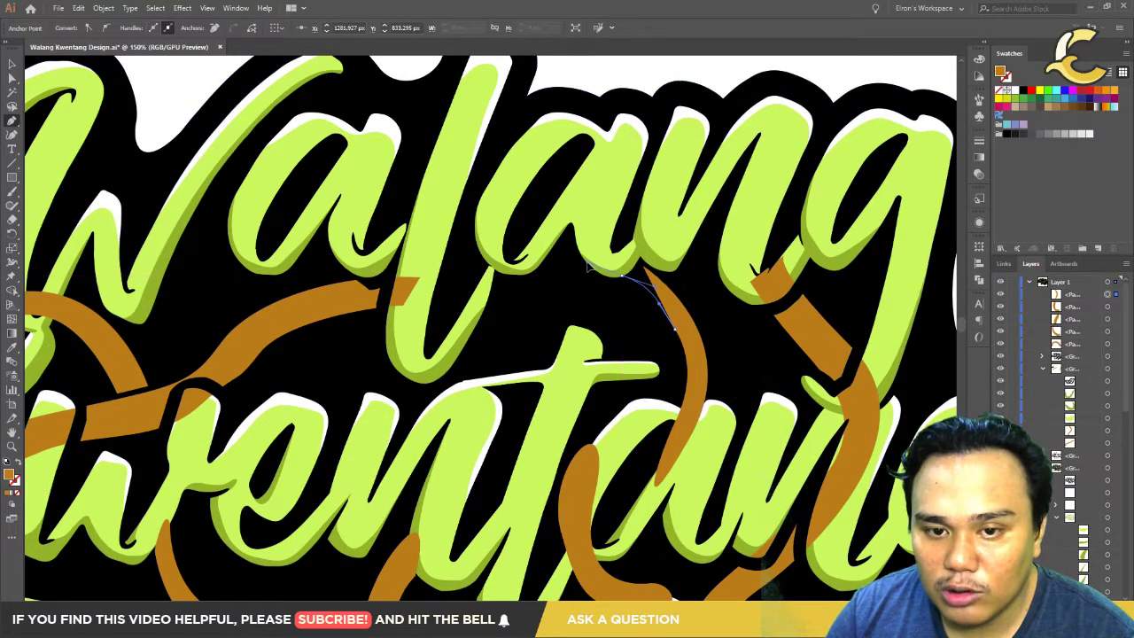
# Step: Begin a new swoosh curve along the orange stroke and review the whole artboard
pyautogui.click(592, 257)
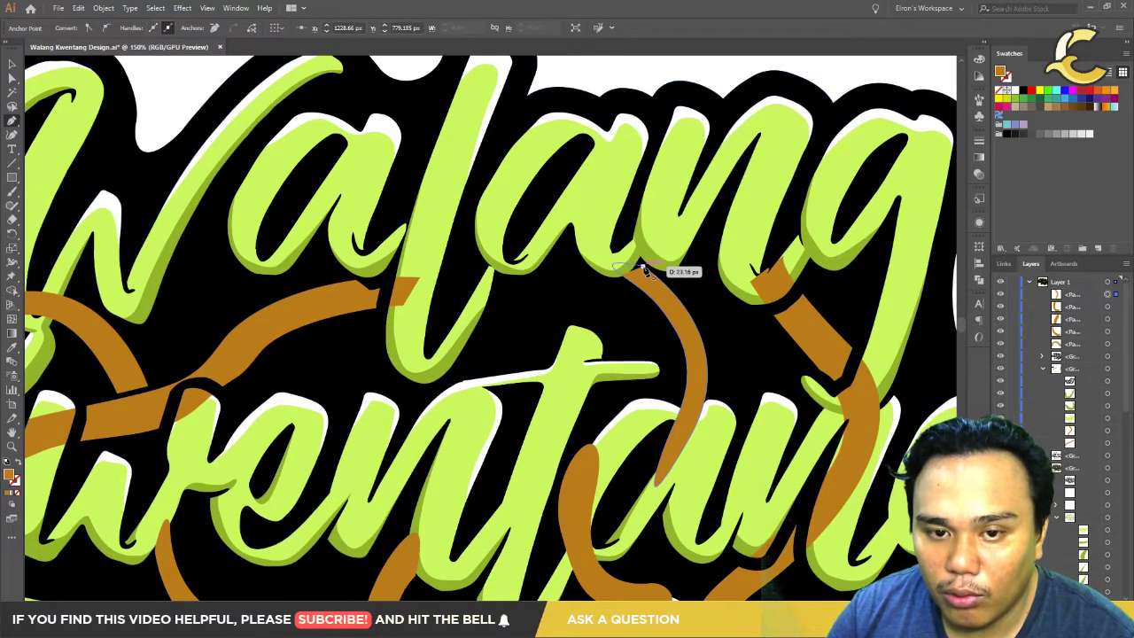
pyautogui.scroll(-2, 655, 355)
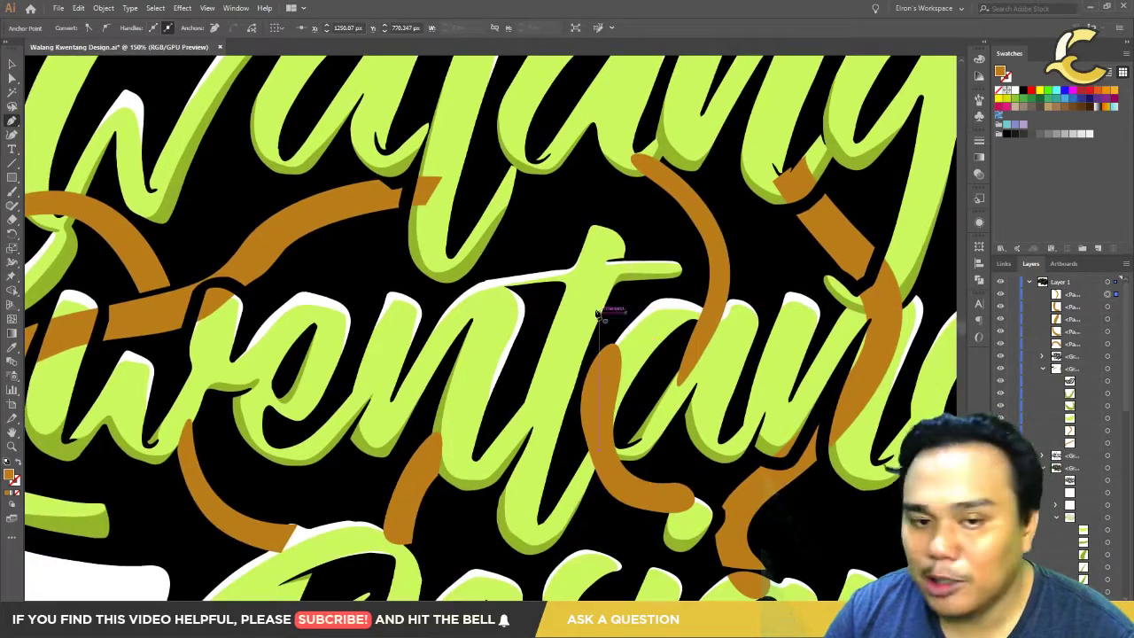
pyautogui.scroll(2, 641, 387)
pyautogui.hotkey('ctrl', '0')
pyautogui.hotkey('ctrl', '1')
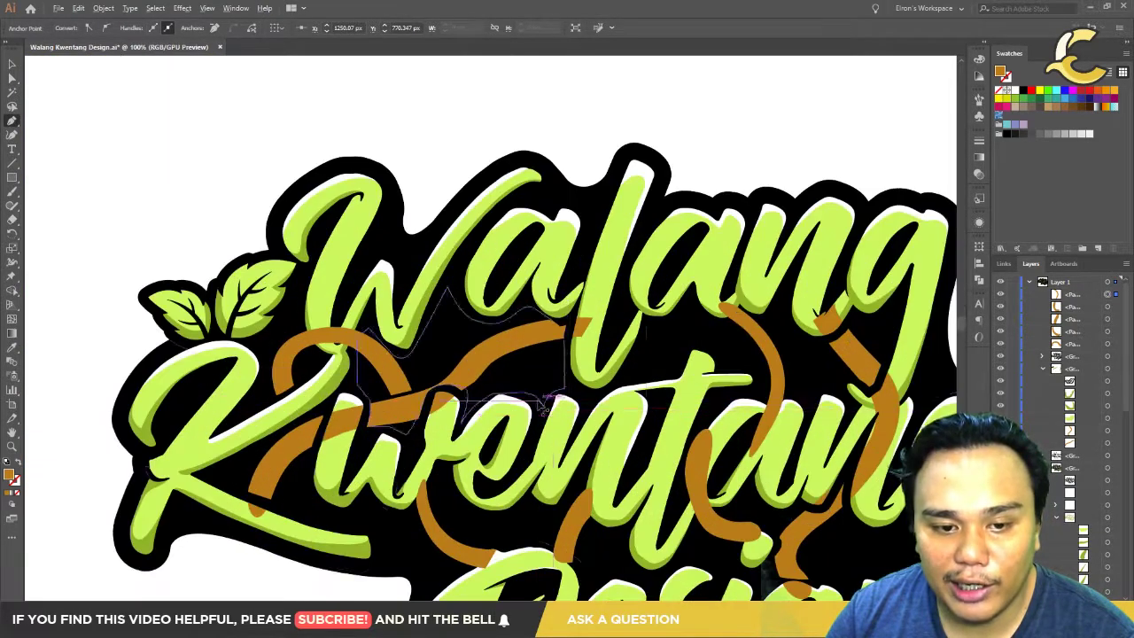
pyautogui.scroll(2, 700, 347)
pyautogui.hotkey('ctrl', '0')
pyautogui.scroll(2, 682, 376)
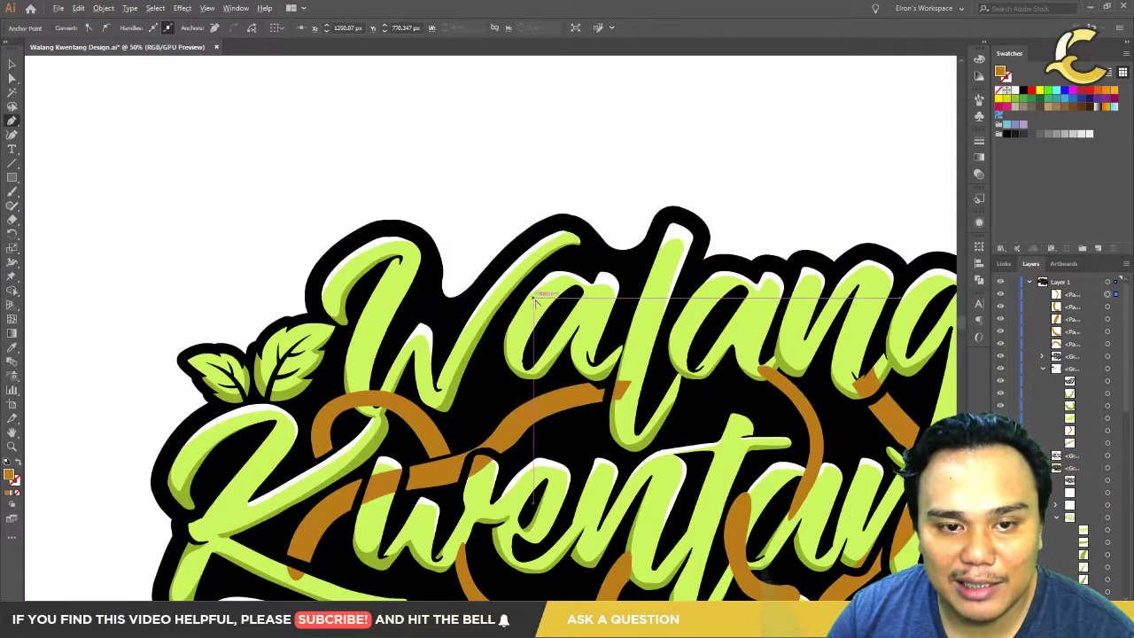
pyautogui.scroll(-1, 682, 376)
pyautogui.scroll(1, 620, 337)
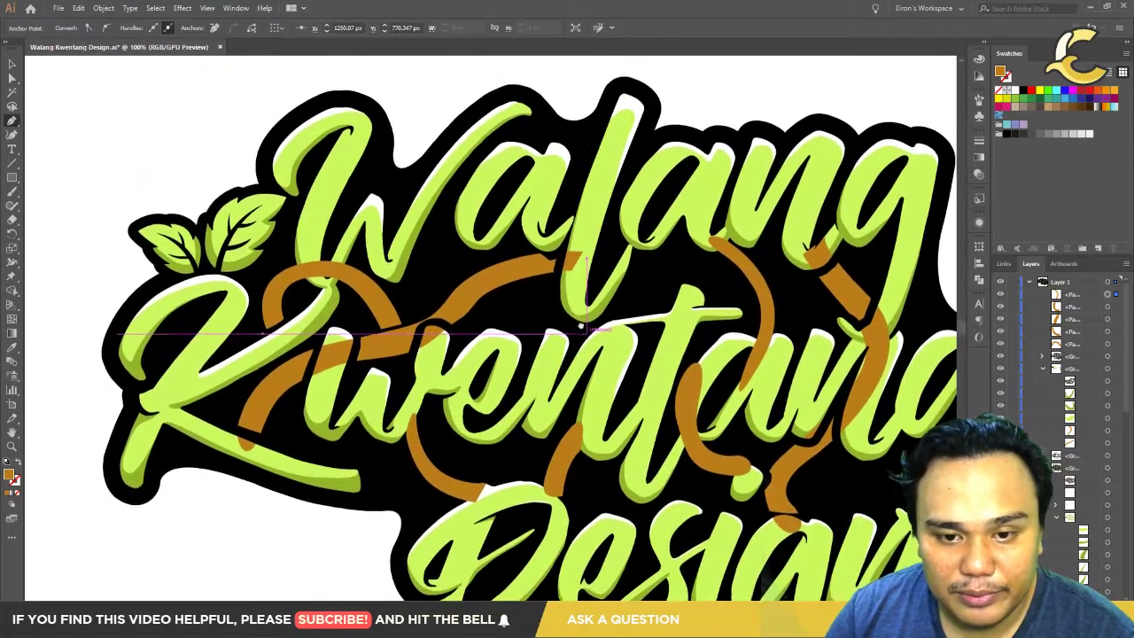
pyautogui.scroll(1, 532, 279)
pyautogui.scroll(1, 620, 292)
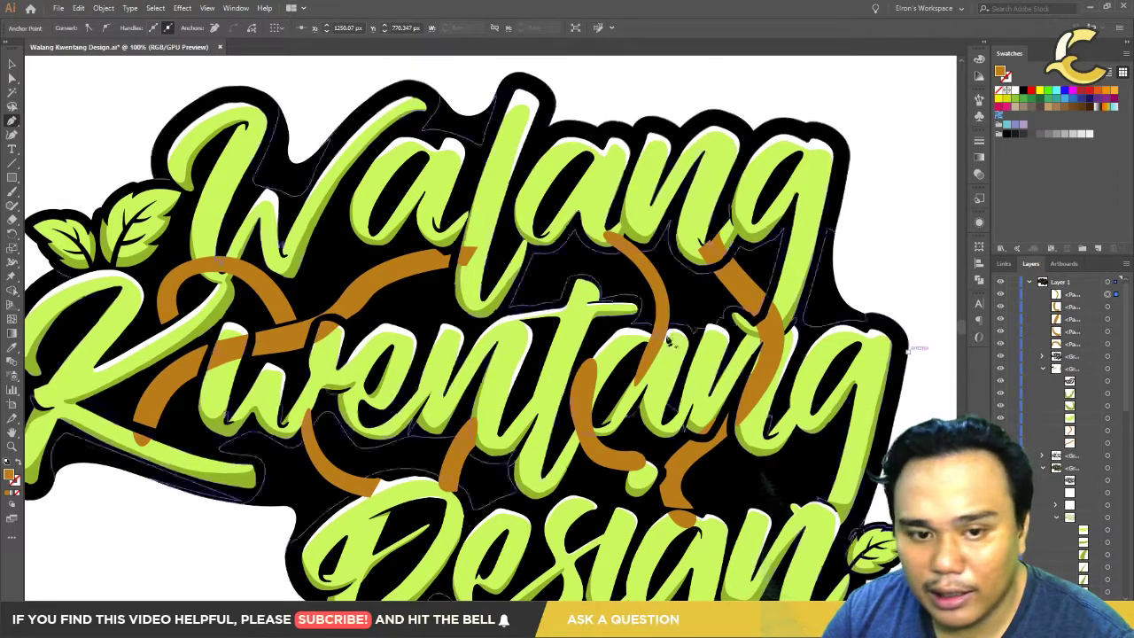
pyautogui.scroll(-2, 631, 340)
# Step: Draw an orange arc from near the g down toward Design and curving over 'ta'
pyautogui.click(741, 372)
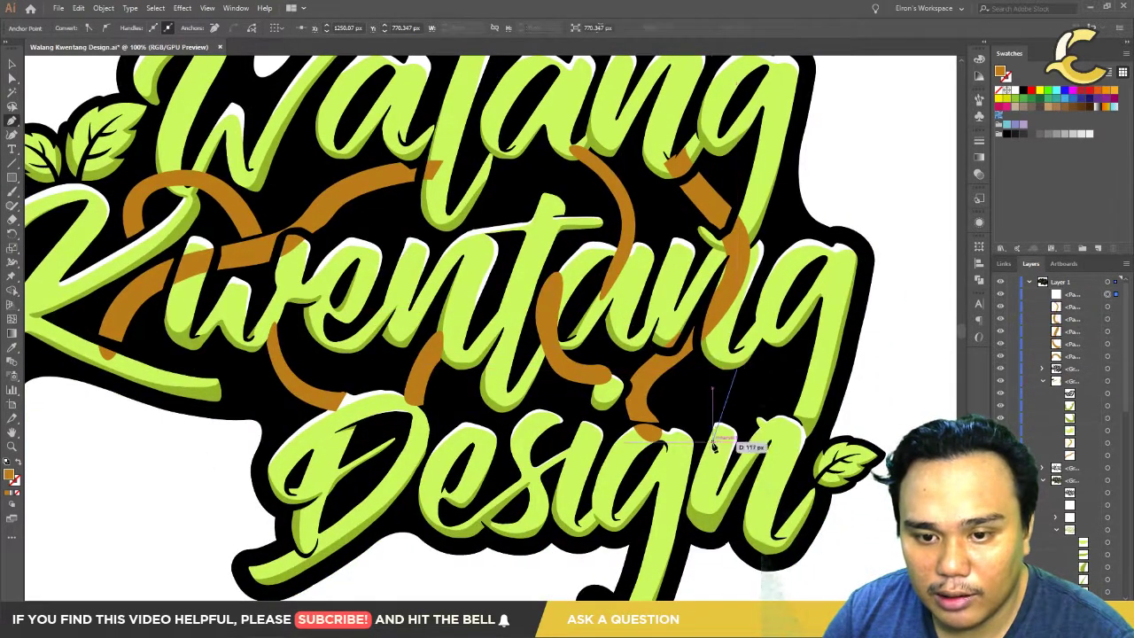
pyautogui.moveTo(709, 452); pyautogui.dragTo(749, 434)
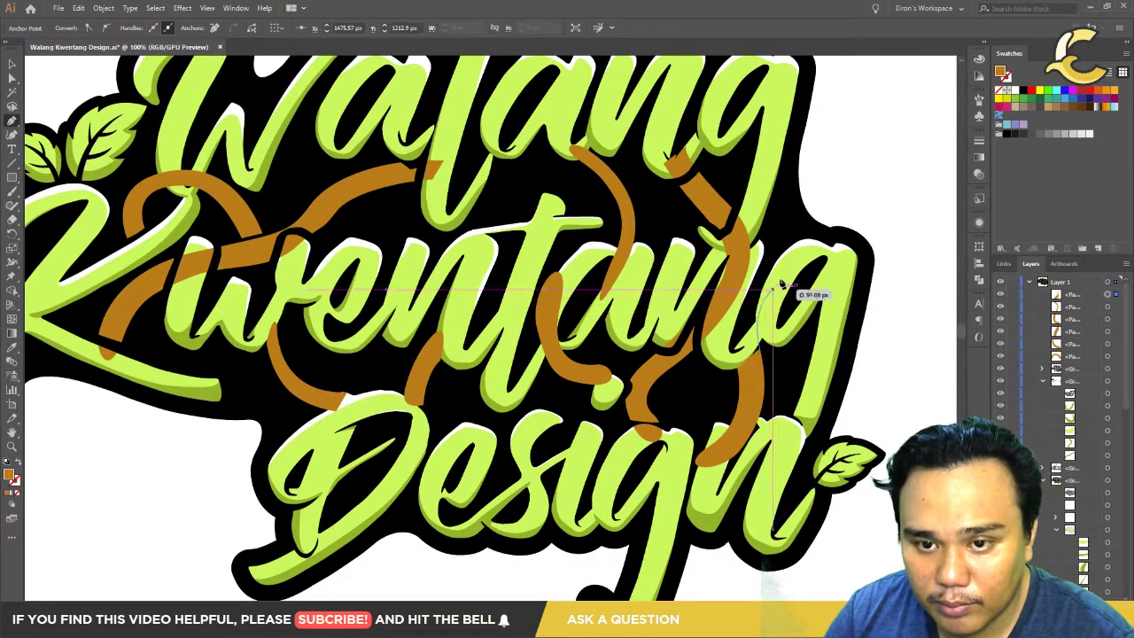
pyautogui.moveTo(749, 335); pyautogui.dragTo(737, 374)
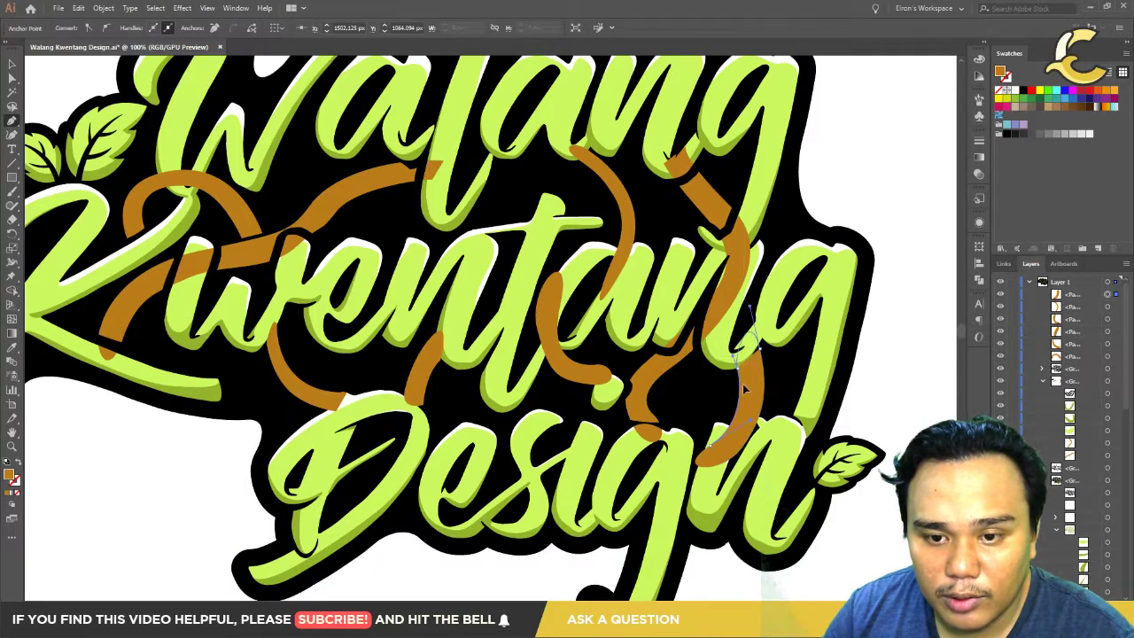
pyautogui.scroll(3, 659, 325)
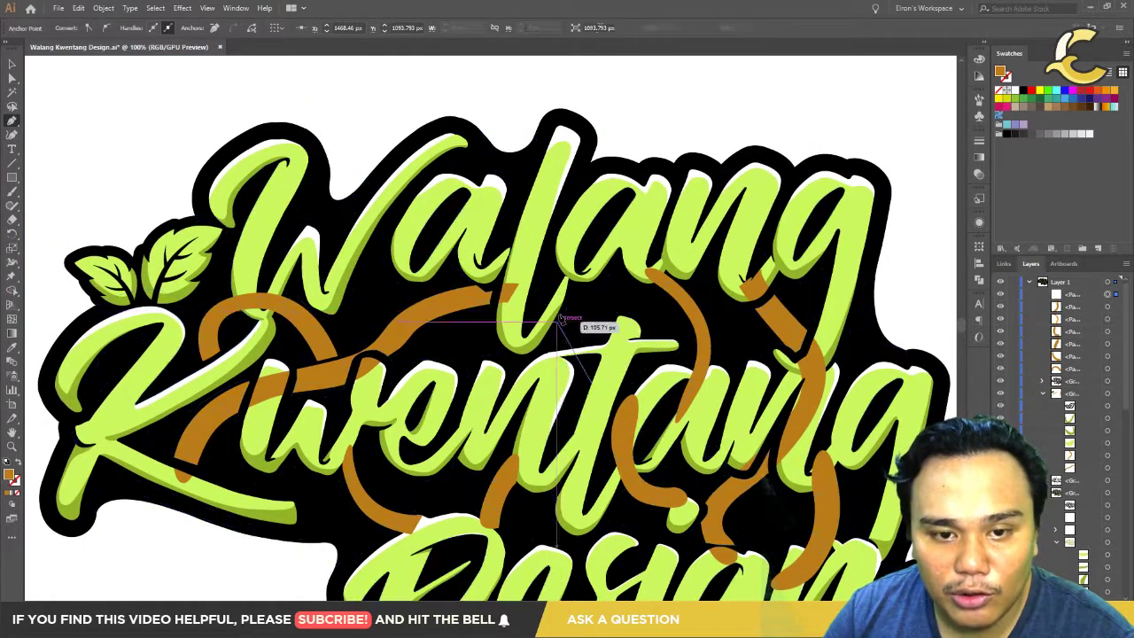
pyautogui.moveTo(560, 317); pyautogui.dragTo(639, 218)
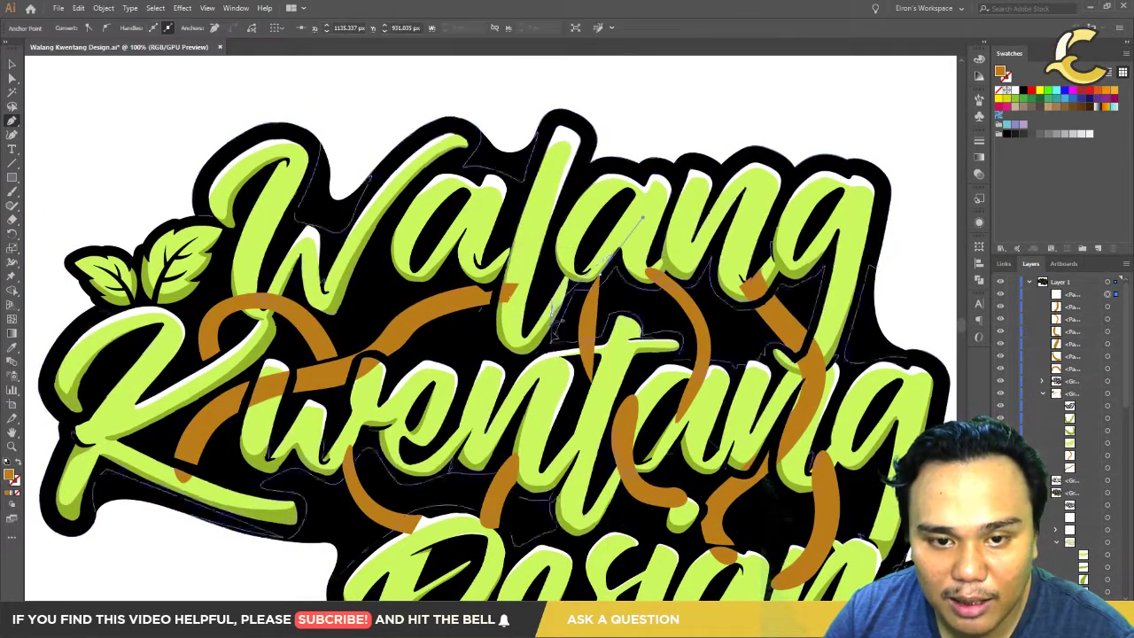
pyautogui.moveTo(567, 285)
pyautogui.mouseDown()
pyautogui.moveTo(586, 409)
pyautogui.moveTo(595, 387)
pyautogui.moveTo(574, 367)
pyautogui.mouseUp()
pyautogui.hotkey('ctrl', '-')
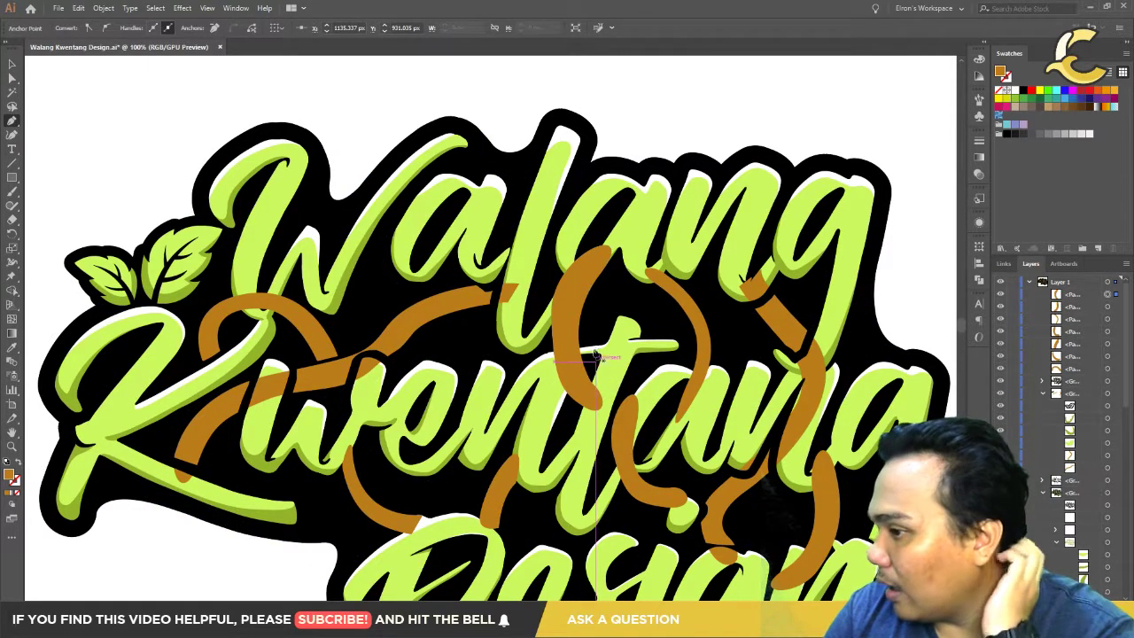
pyautogui.hotkey('ctrl', '-')
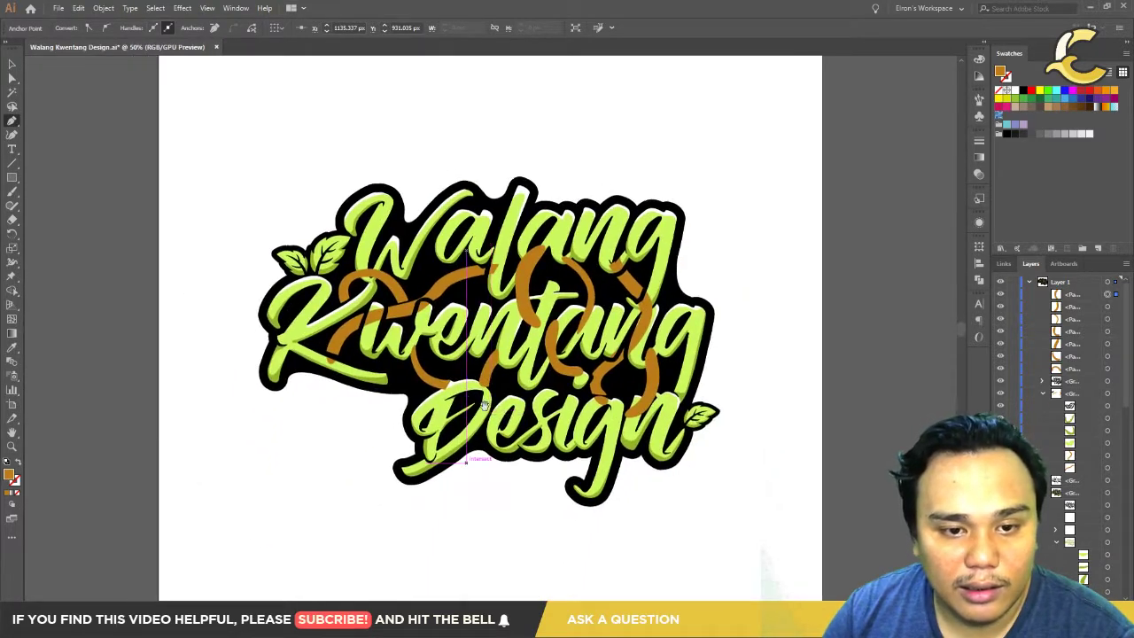
# Step: Select the whole logo artwork and locate the loose swoosh paths in the Layers panel
pyautogui.hotkey('ctrl', '+')
pyautogui.hotkey('ctrl', '+')
pyautogui.hotkey('ctrl', '-')
pyautogui.hotkey('ctrl', '-')
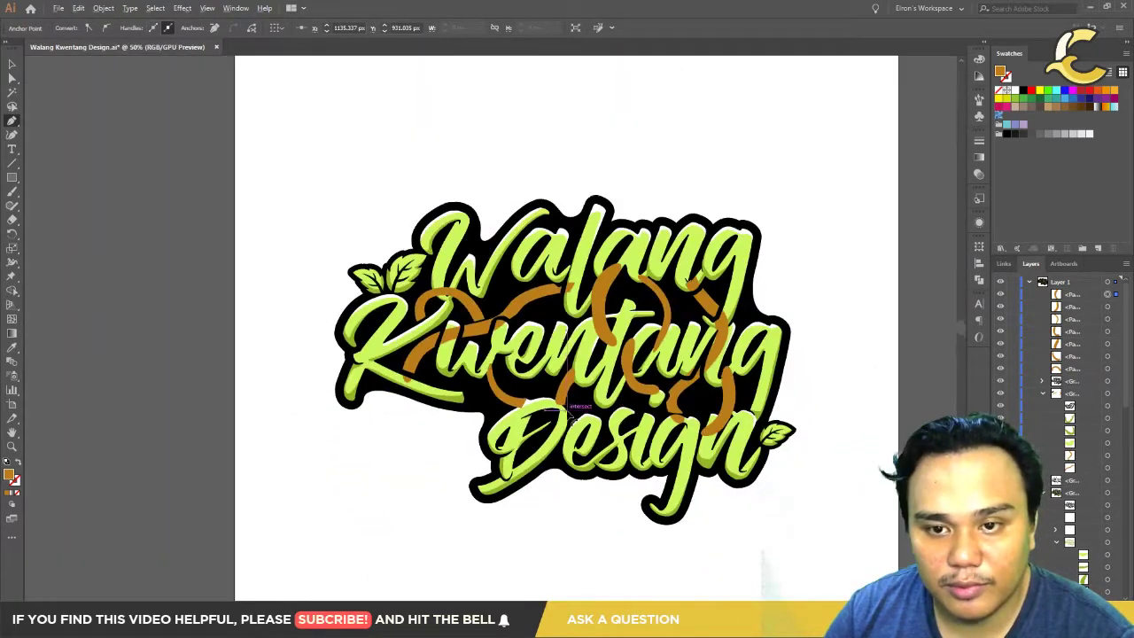
pyautogui.moveTo(242, 143); pyautogui.dragTo(852, 576)
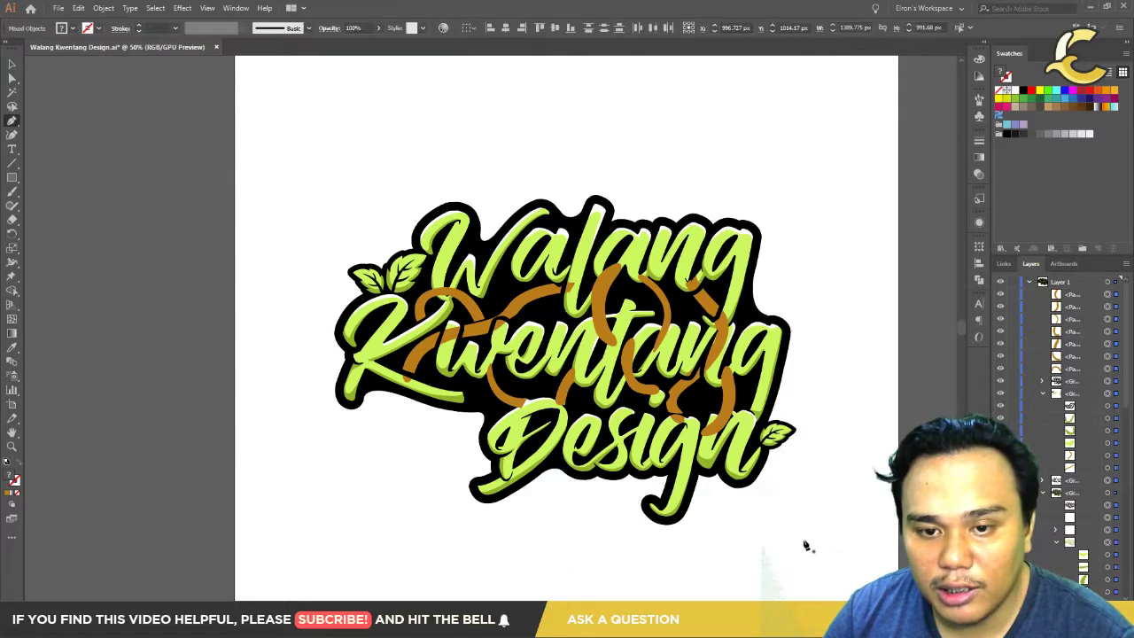
pyautogui.scroll(-2, 531, 337)
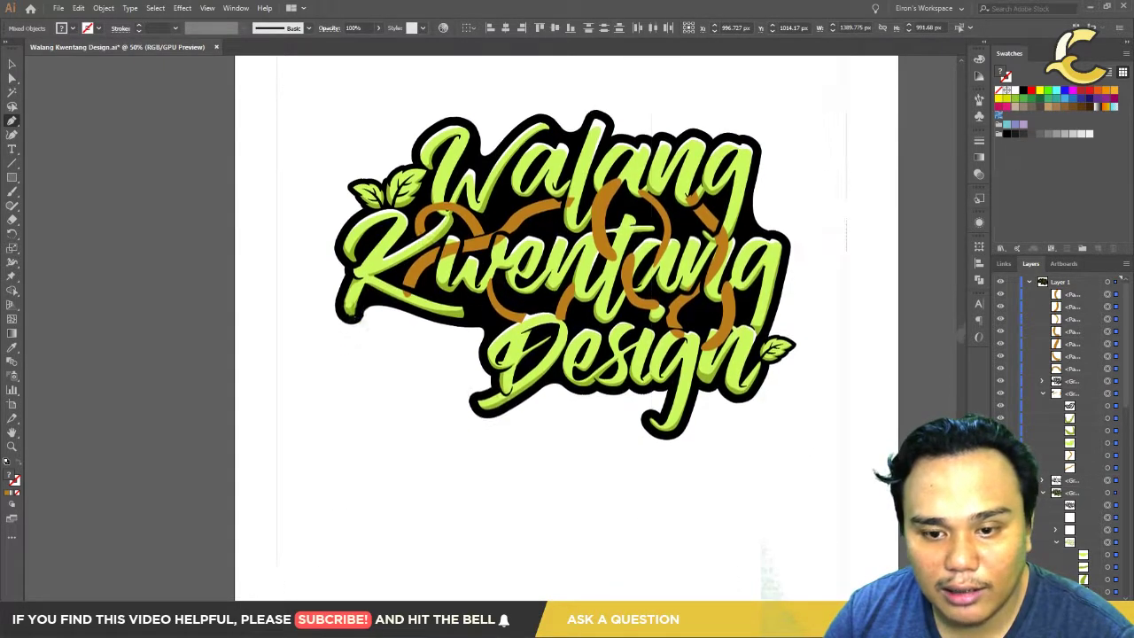
pyautogui.scroll(-1, 824, 522)
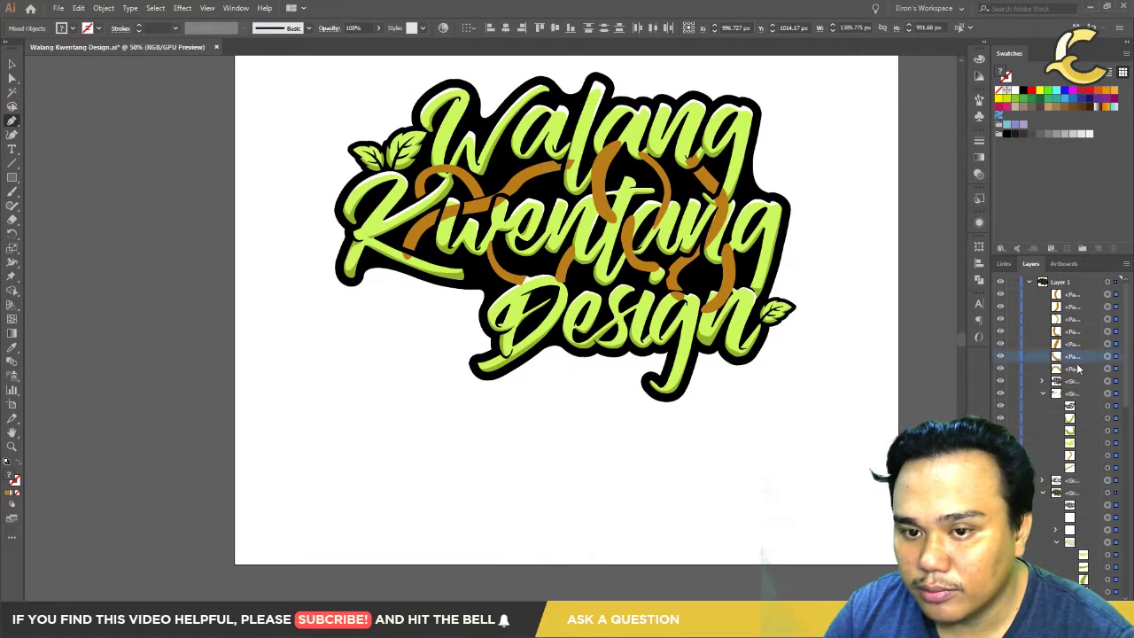
pyautogui.scroll(3, 678, 397)
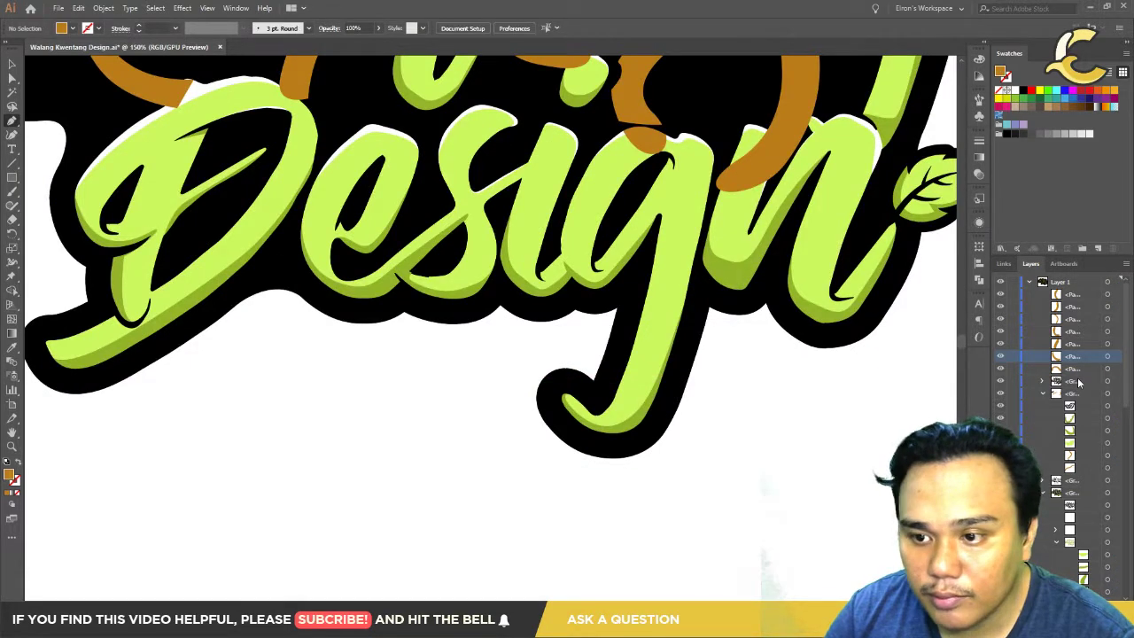
# Step: Drag the three swoosh path layers into the logo group, then reselect the entire artwork
pyautogui.click(1106, 369)
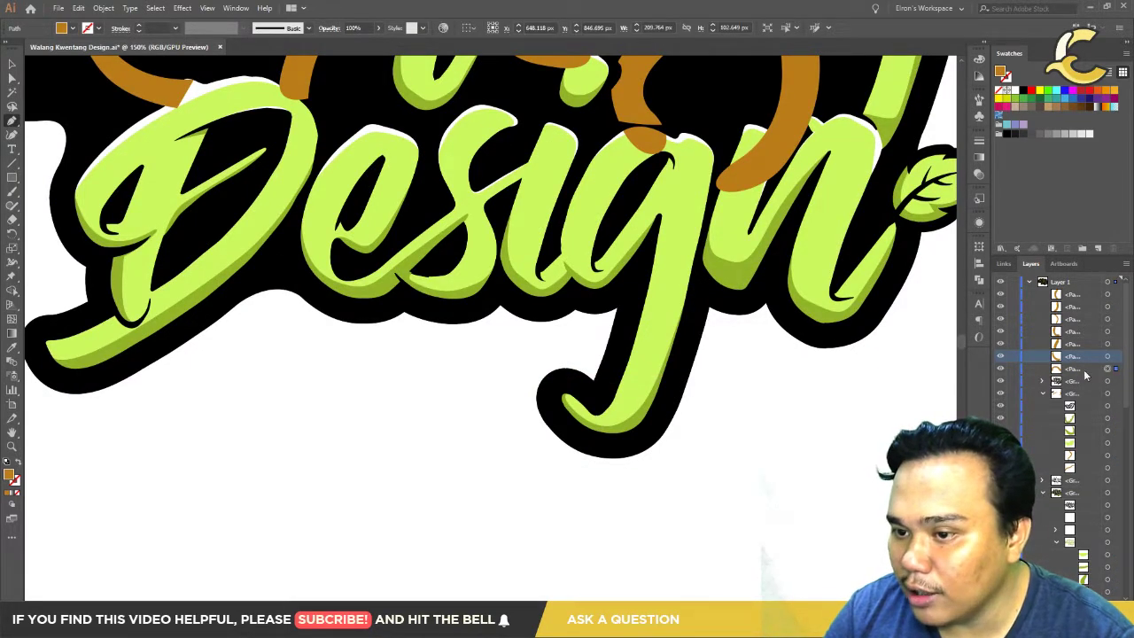
pyautogui.click(1084, 369)
pyautogui.keyDown('shift'); pyautogui.click(1079, 296); pyautogui.keyUp('shift')
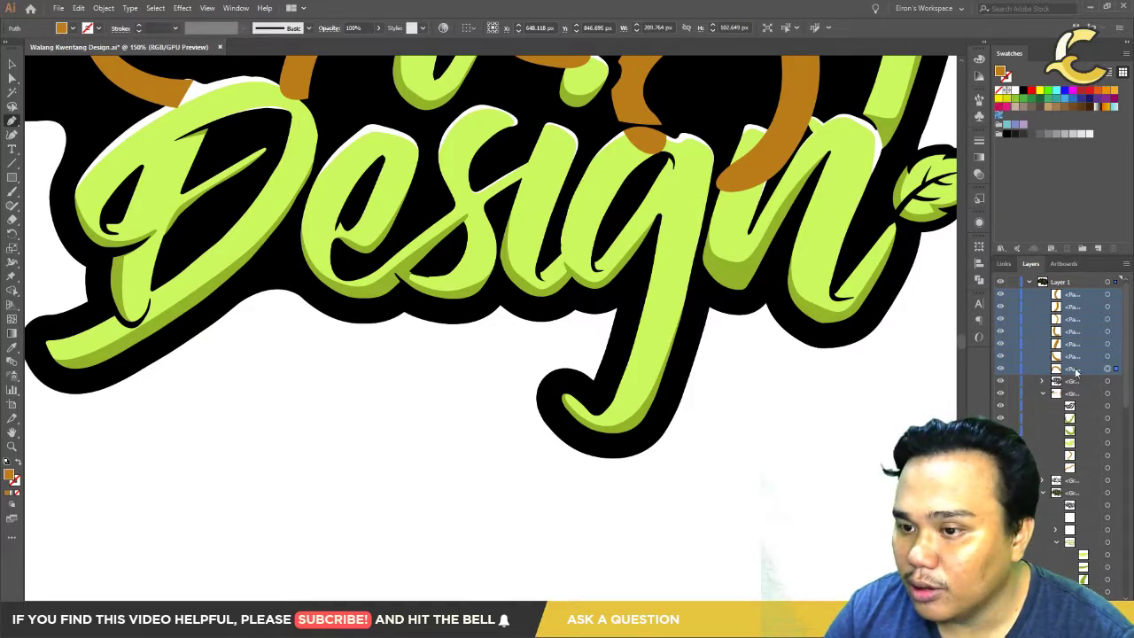
pyautogui.moveTo(1093, 456); pyautogui.dragTo(1093, 453)
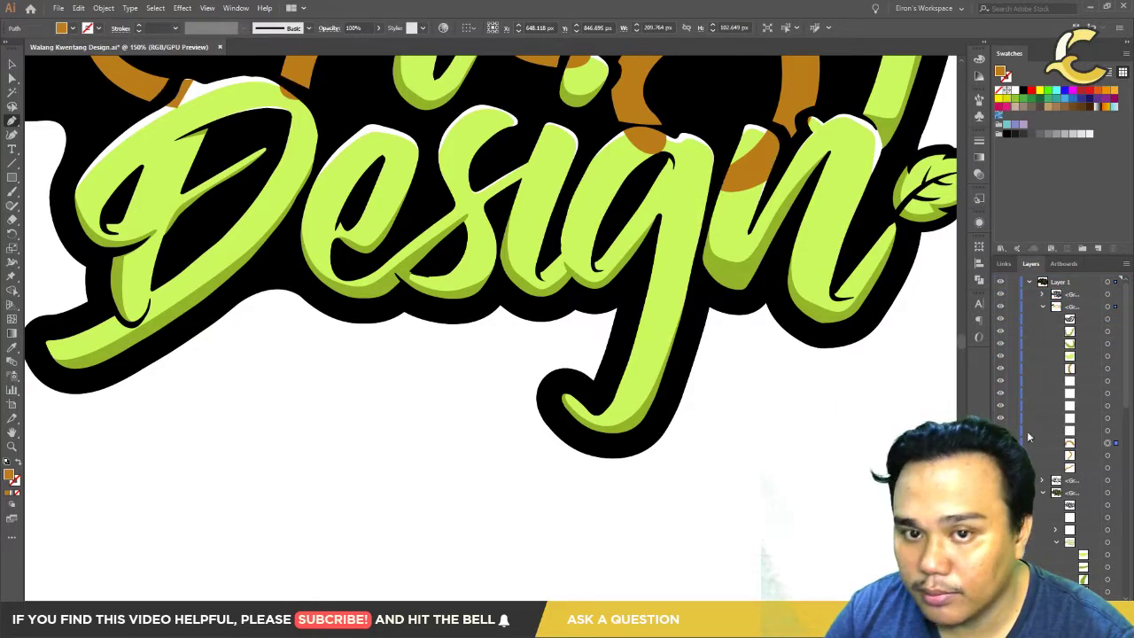
pyautogui.scroll(-4, 735, 399)
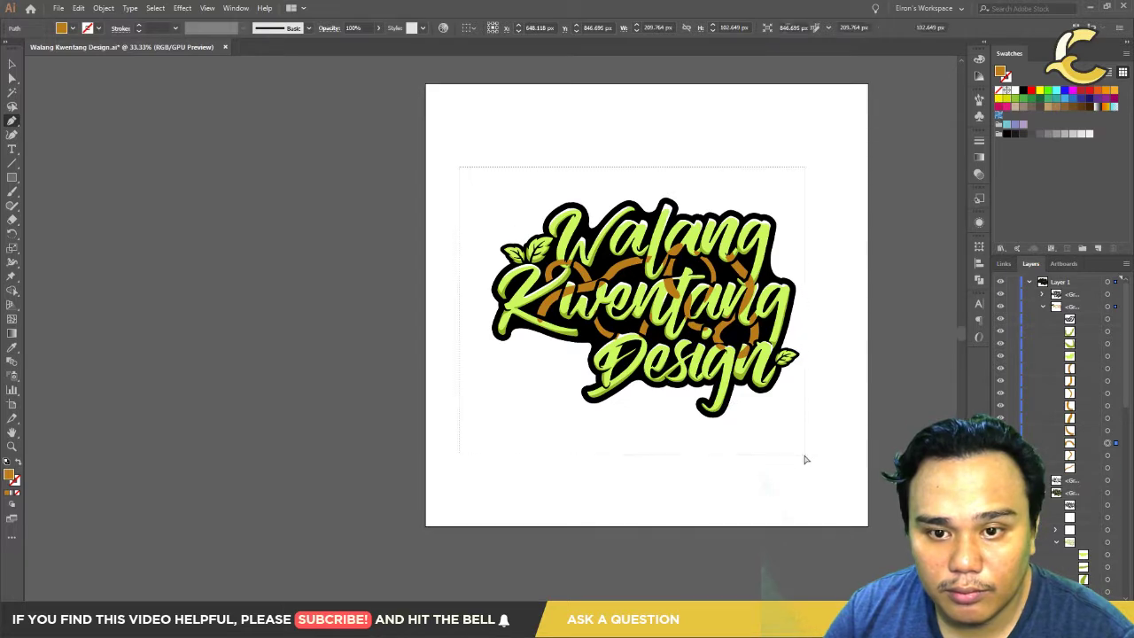
pyautogui.moveTo(460, 172); pyautogui.dragTo(803, 457)
# Step: Erase the orange swoosh piece beside the t in Kwentang using Shape Builder (Shift+M)
pyautogui.hotkey('shift', 'm')
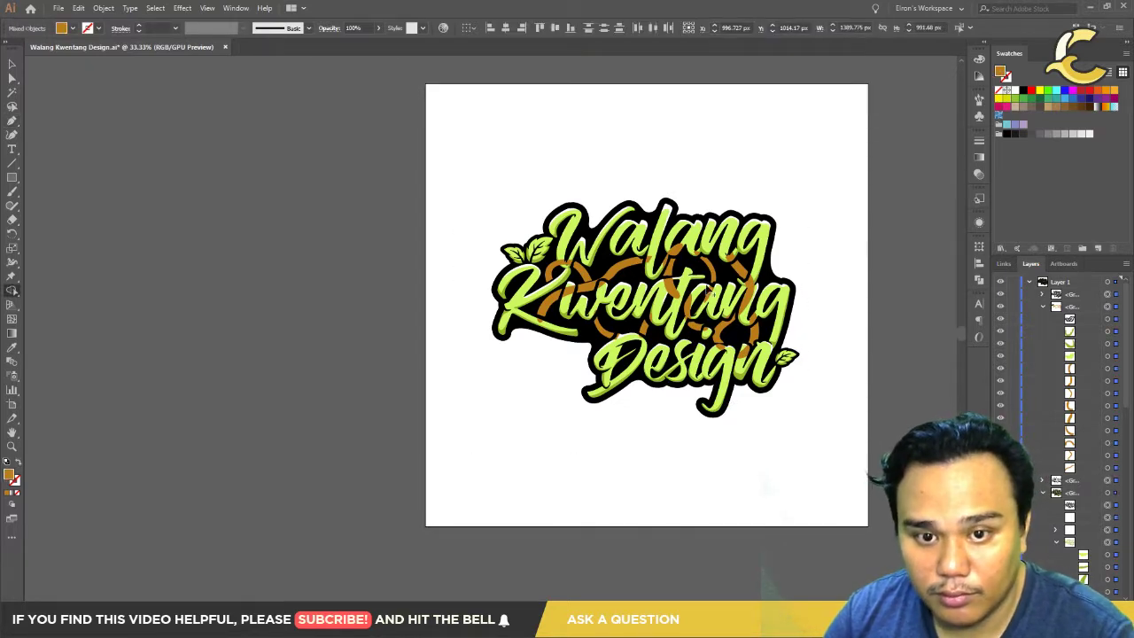
pyautogui.scroll(4, 691, 324)
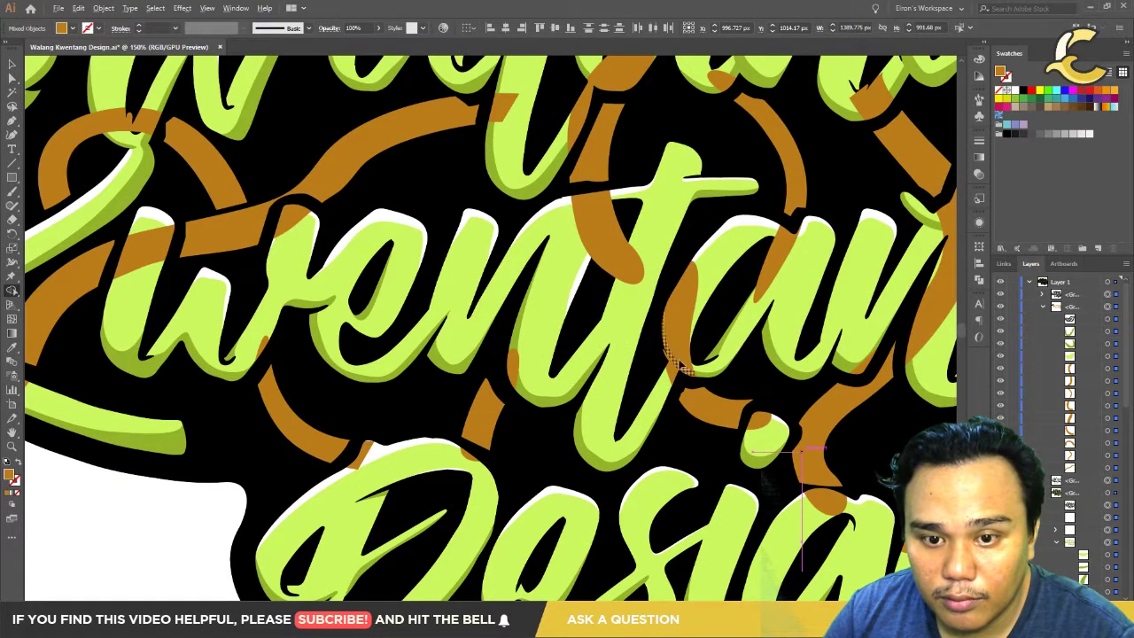
pyautogui.keyDown('alt'); pyautogui.click(674, 370); pyautogui.keyUp('alt')
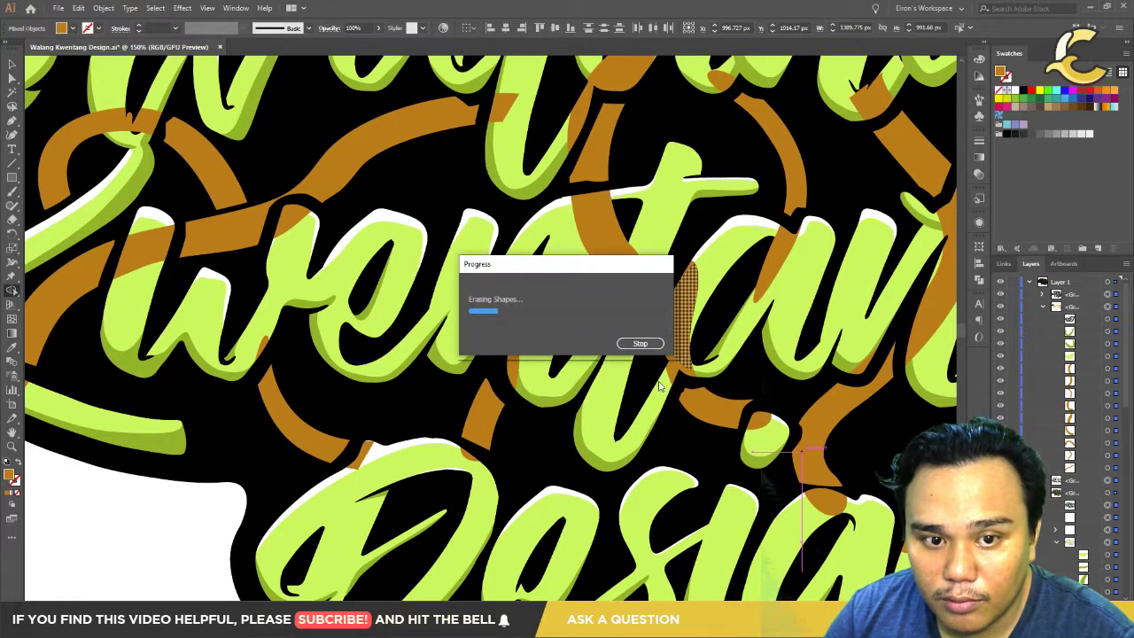
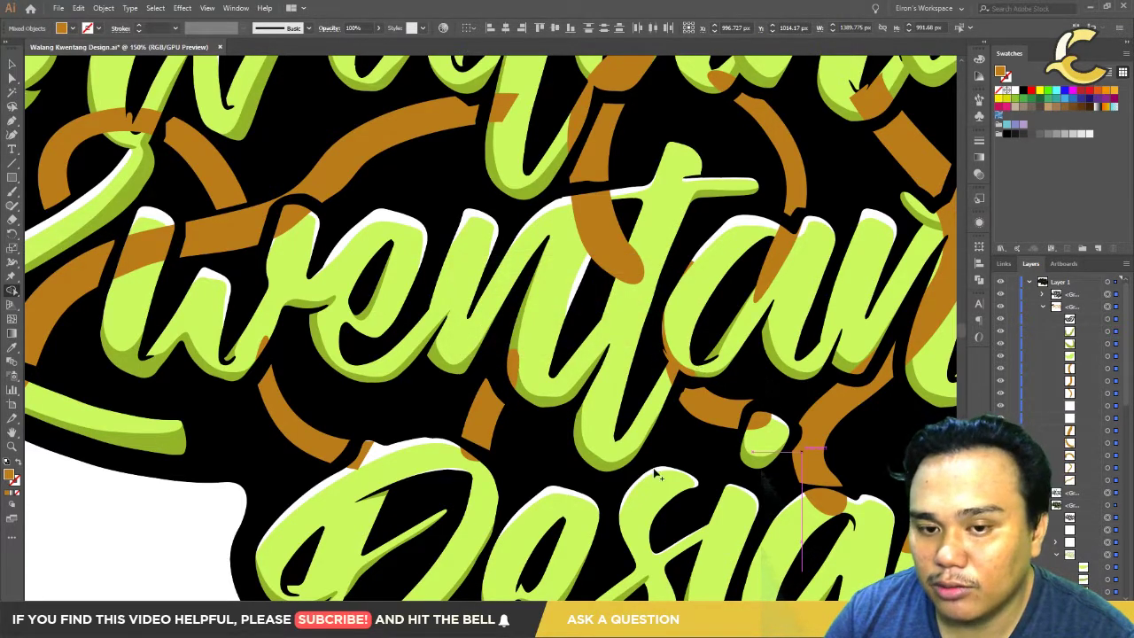
# Step: Select the orange swirl paths in Layers and move the lettering group below them
pyautogui.scroll(-1, 696, 363)
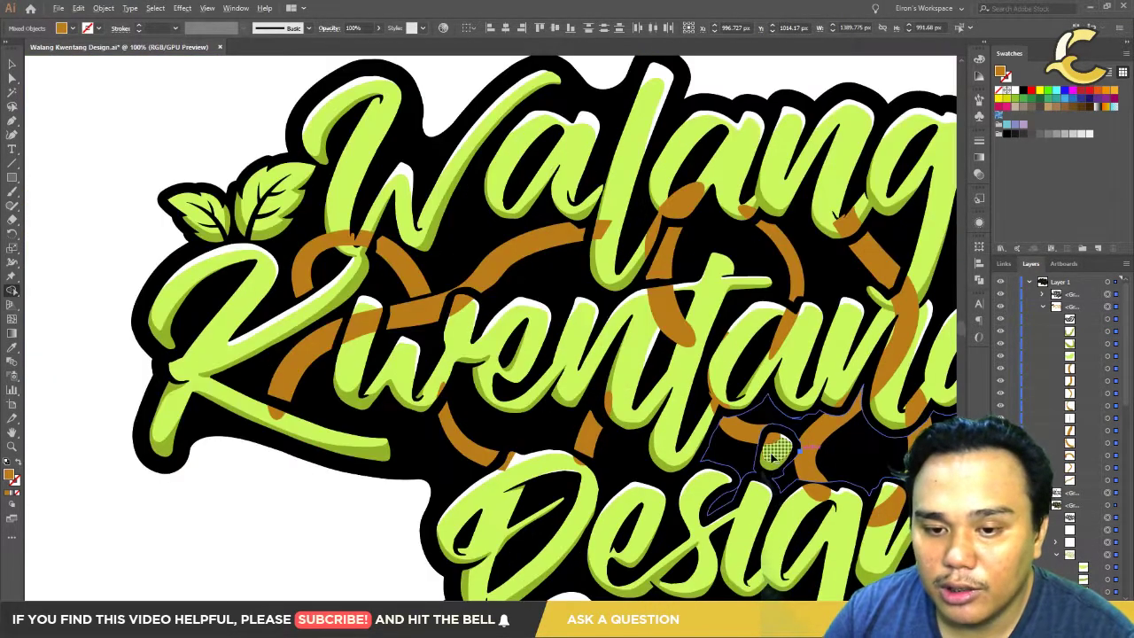
pyautogui.click(1090, 367)
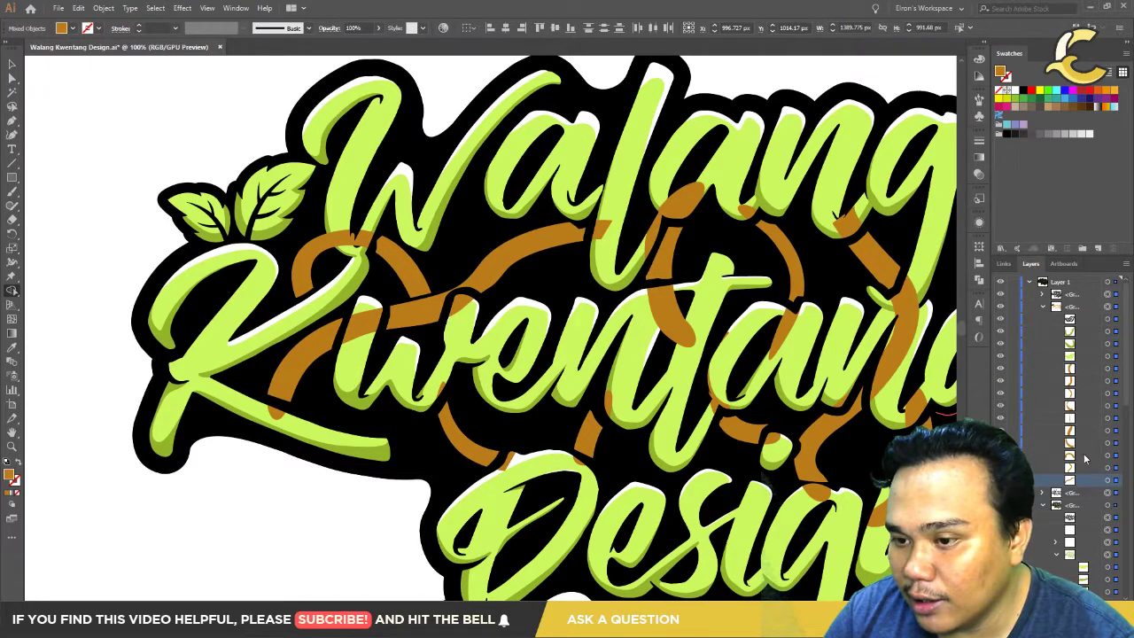
pyautogui.keyDown('shift'); pyautogui.click(1082, 467); pyautogui.keyUp('shift')
pyautogui.hotkey('ctrl', 'g')
pyautogui.press('Return')
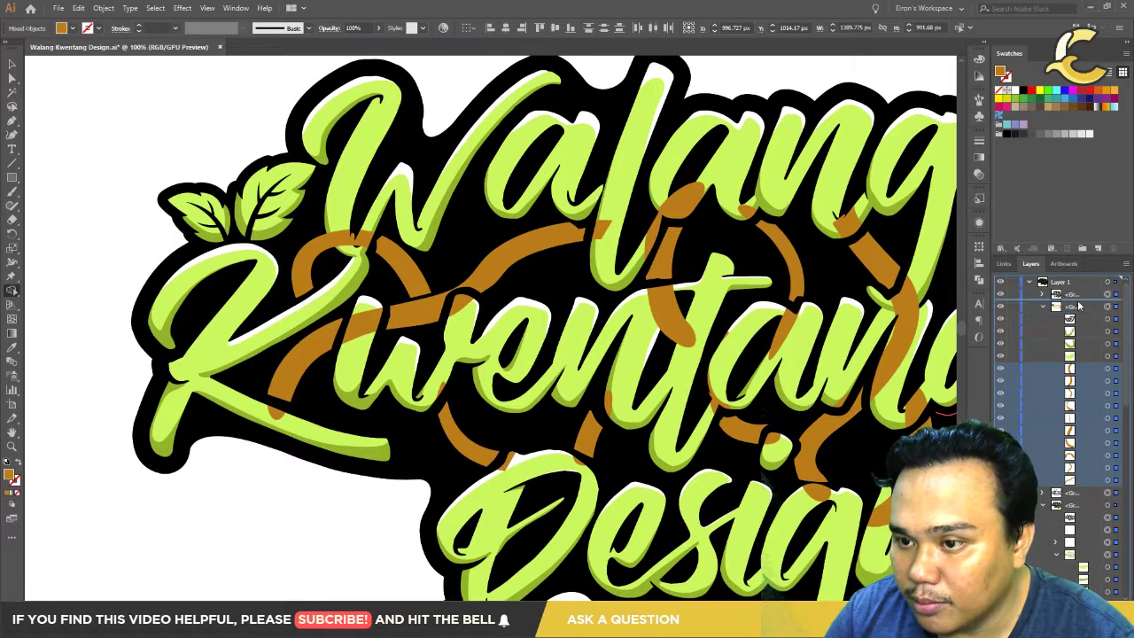
pyautogui.moveTo(1088, 314); pyautogui.dragTo(1082, 416)
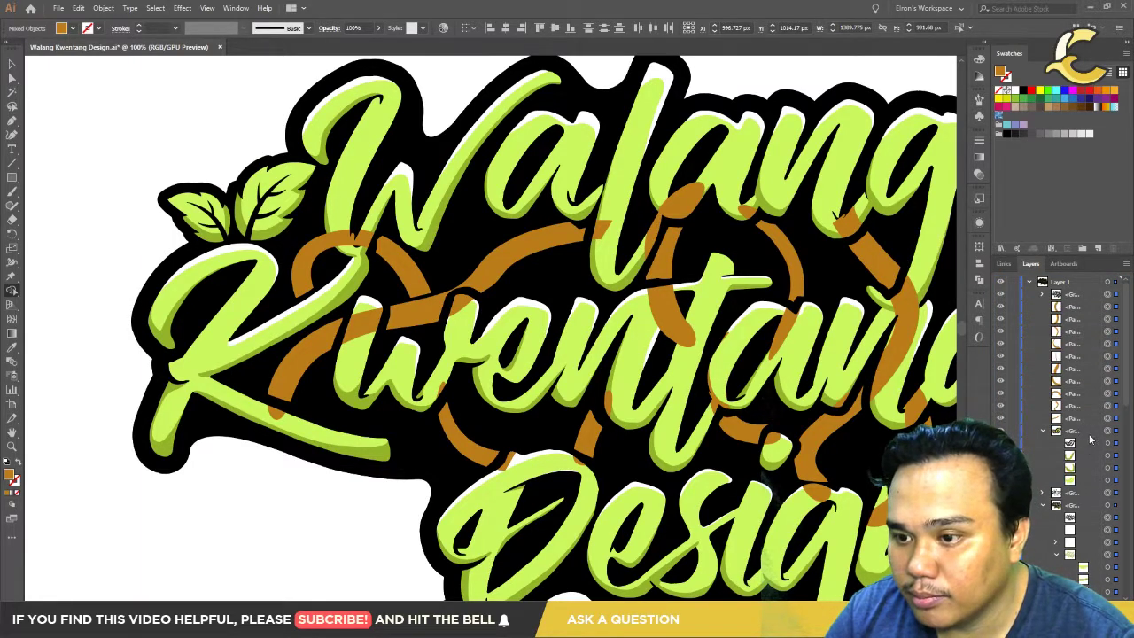
# Step: Bring the swirl paths above the lettering and group them with Ctrl+G
pyautogui.click(1106, 381)
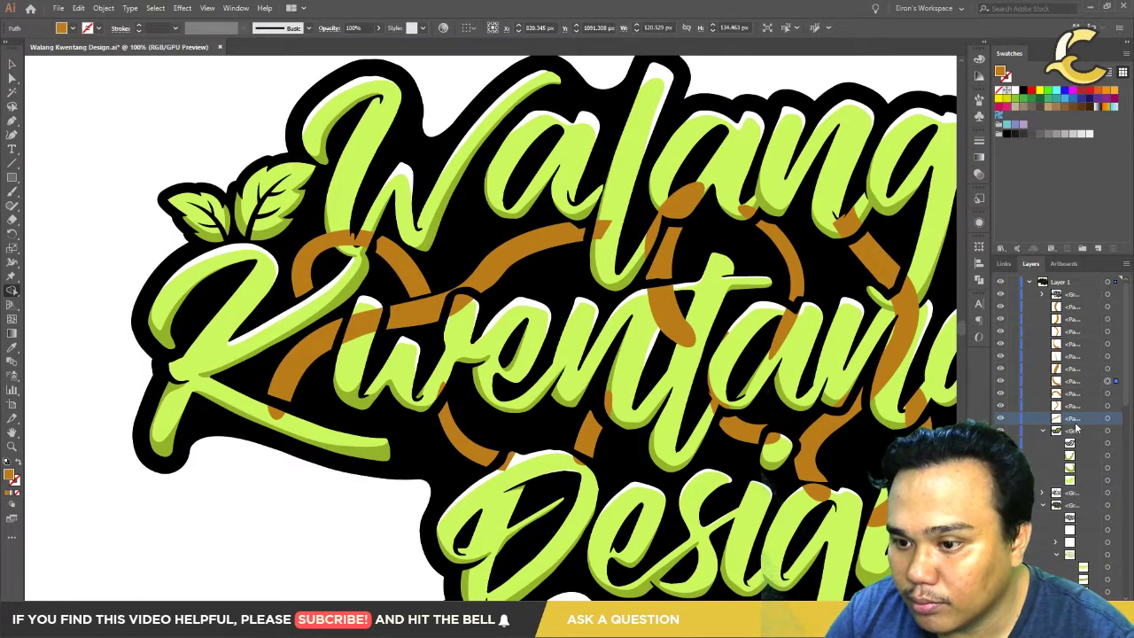
pyautogui.keyDown('shift'); pyautogui.click(1082, 308); pyautogui.keyUp('shift')
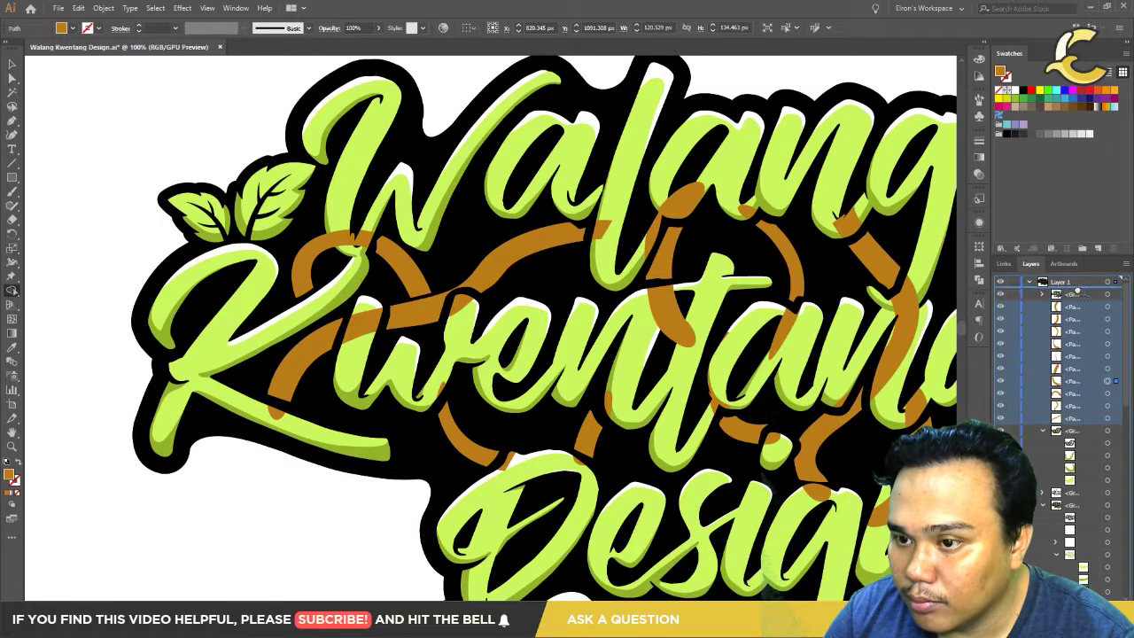
pyautogui.hotkey('ctrl', 'shift', ']')
pyautogui.hotkey('ctrl', '-')
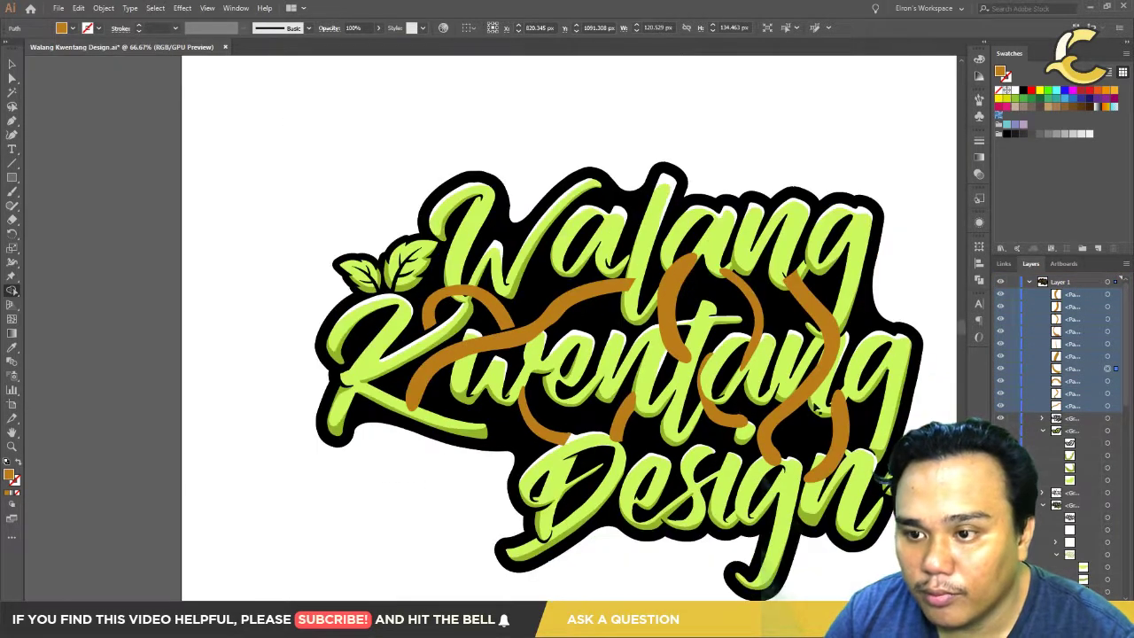
pyautogui.click(1112, 391)
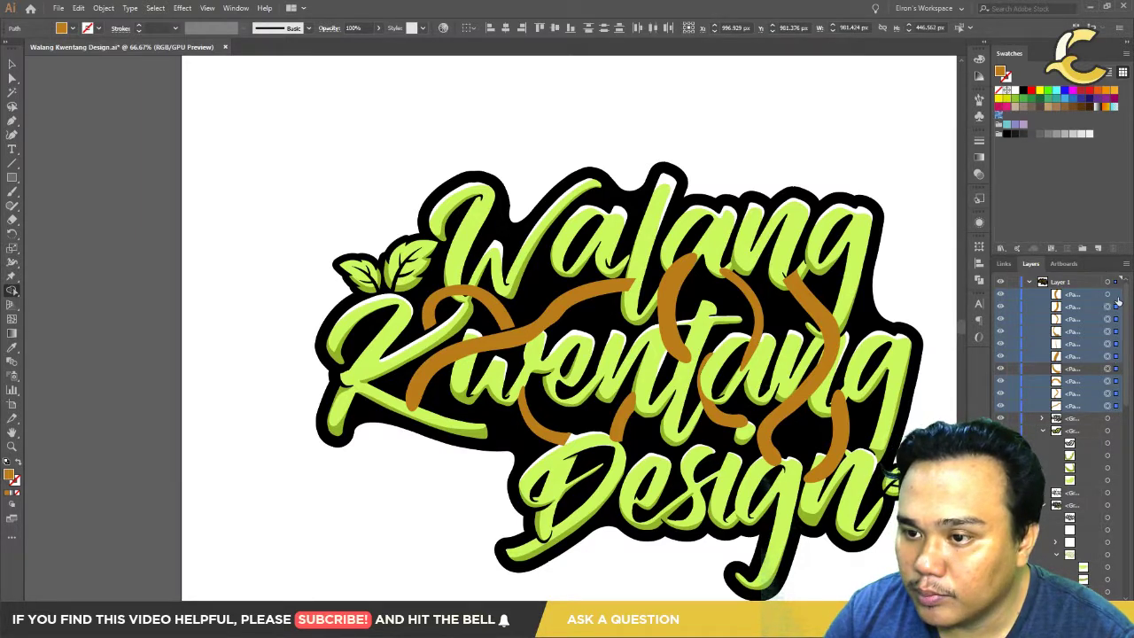
pyautogui.hotkey('ctrl', 'g')
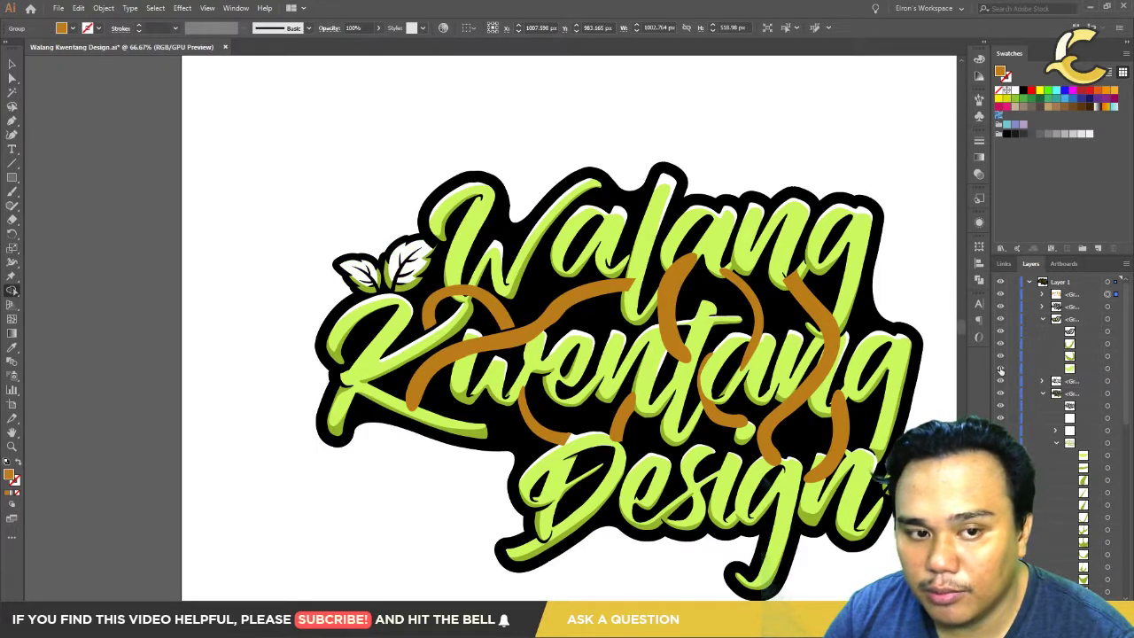
pyautogui.scroll(-1, 1096, 551)
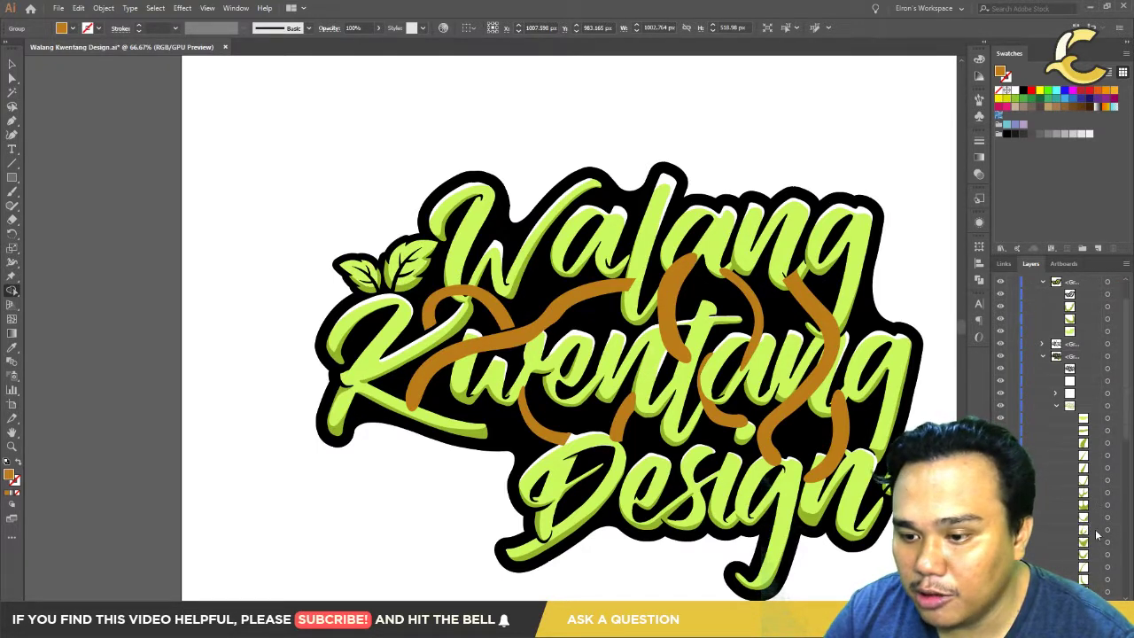
pyautogui.moveTo(916, 536); pyautogui.dragTo(737, 497)
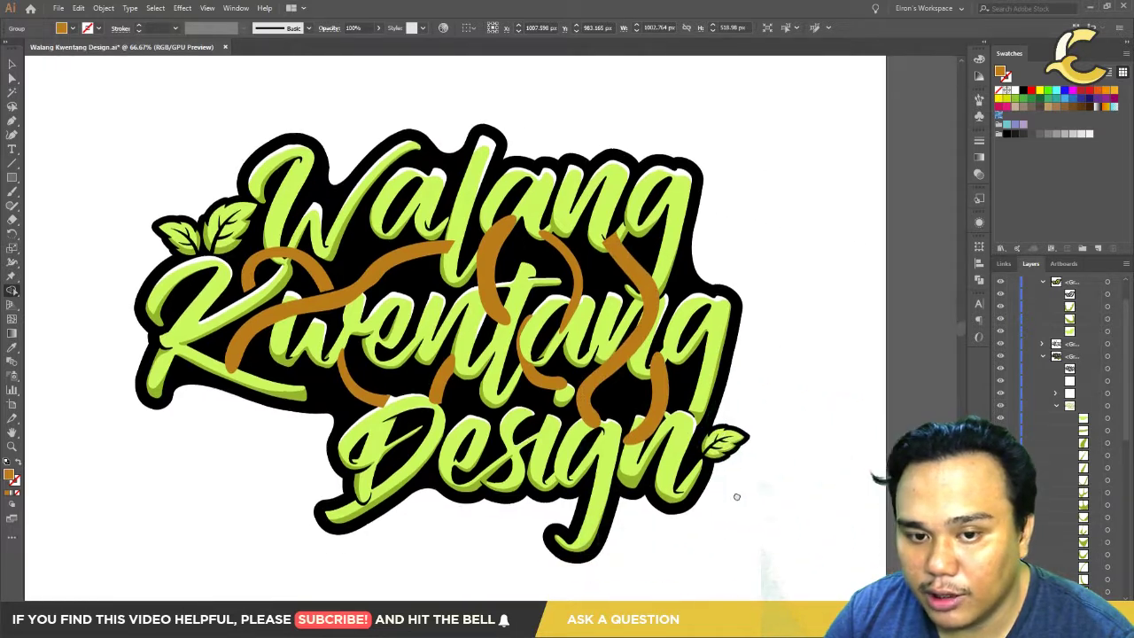
pyautogui.click(1000, 344)
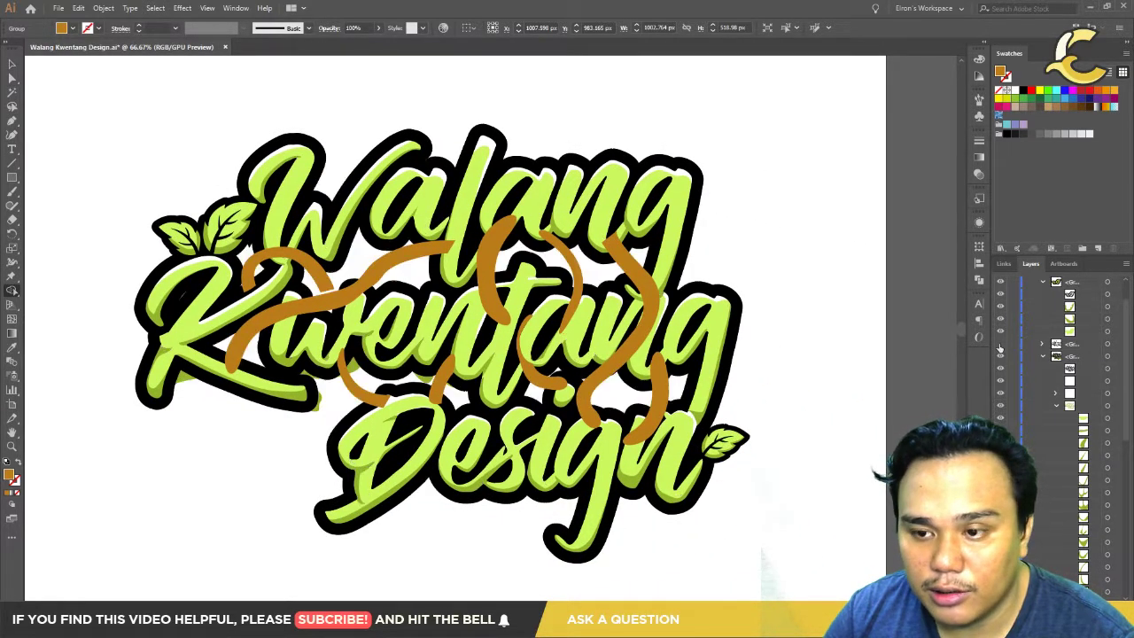
pyautogui.click(1000, 344)
pyautogui.click(1000, 344)
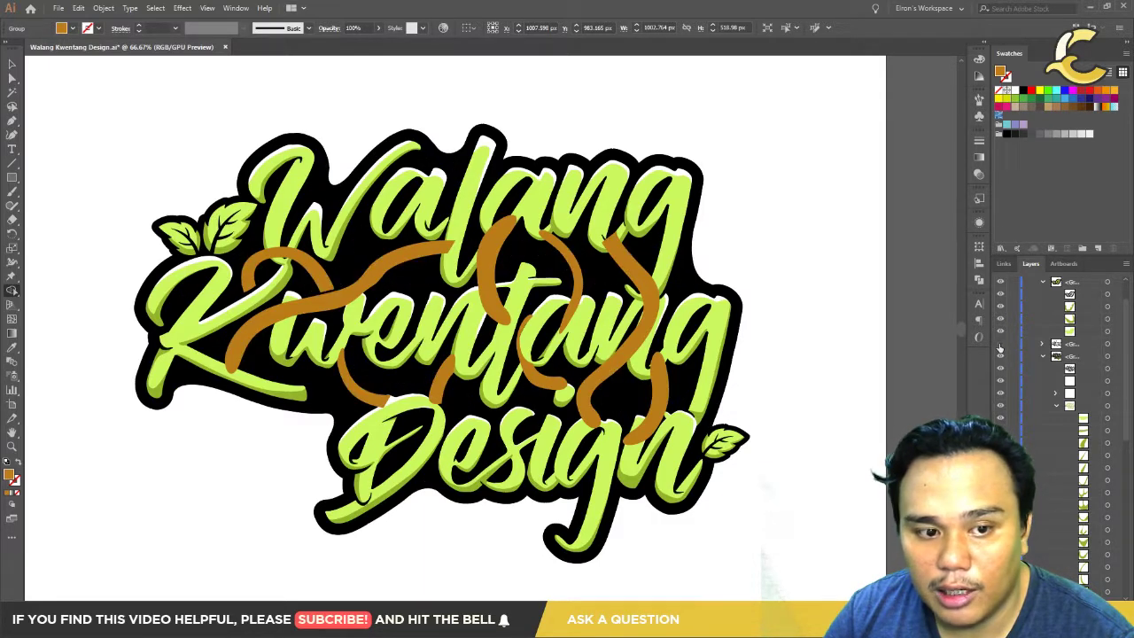
pyautogui.click(1000, 344)
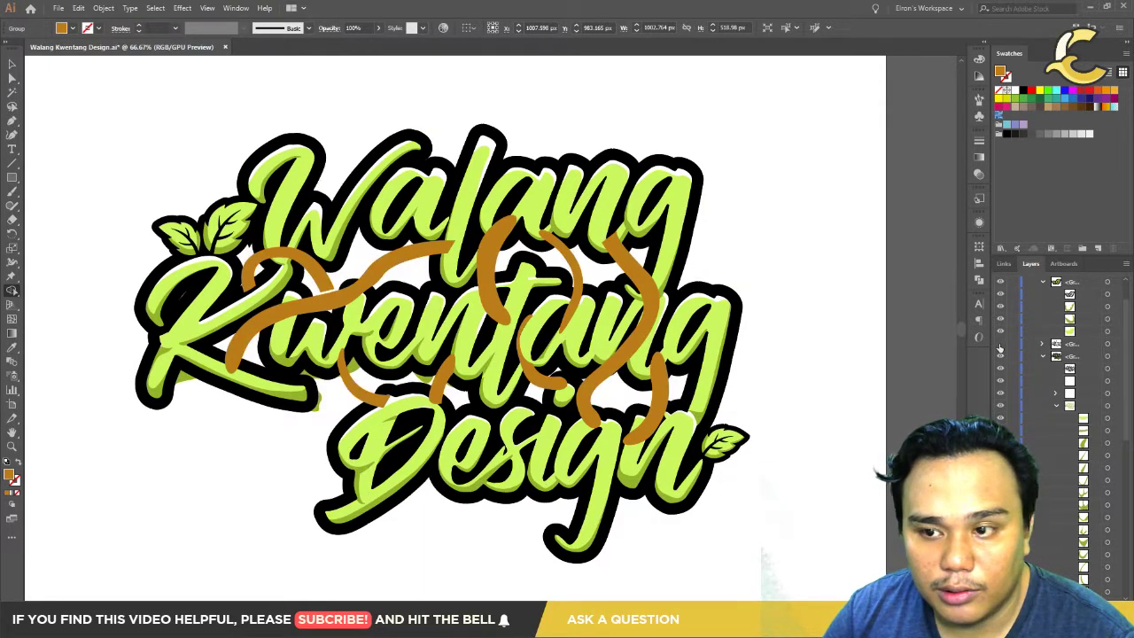
pyautogui.click(1000, 343)
pyautogui.scroll(2, 1043, 357)
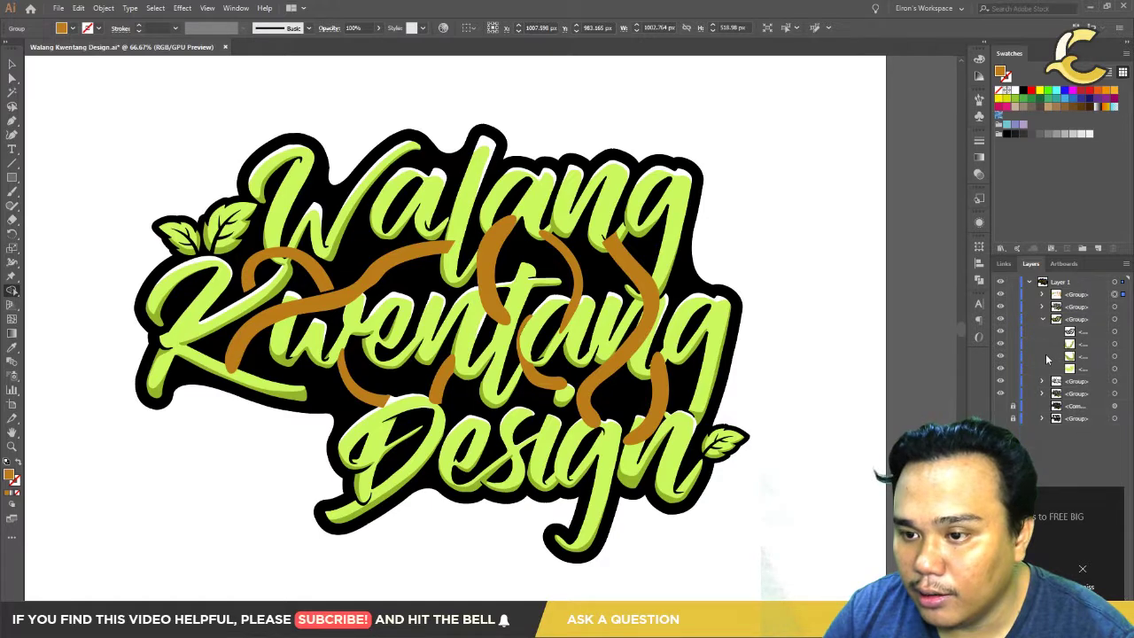
pyautogui.click(1000, 382)
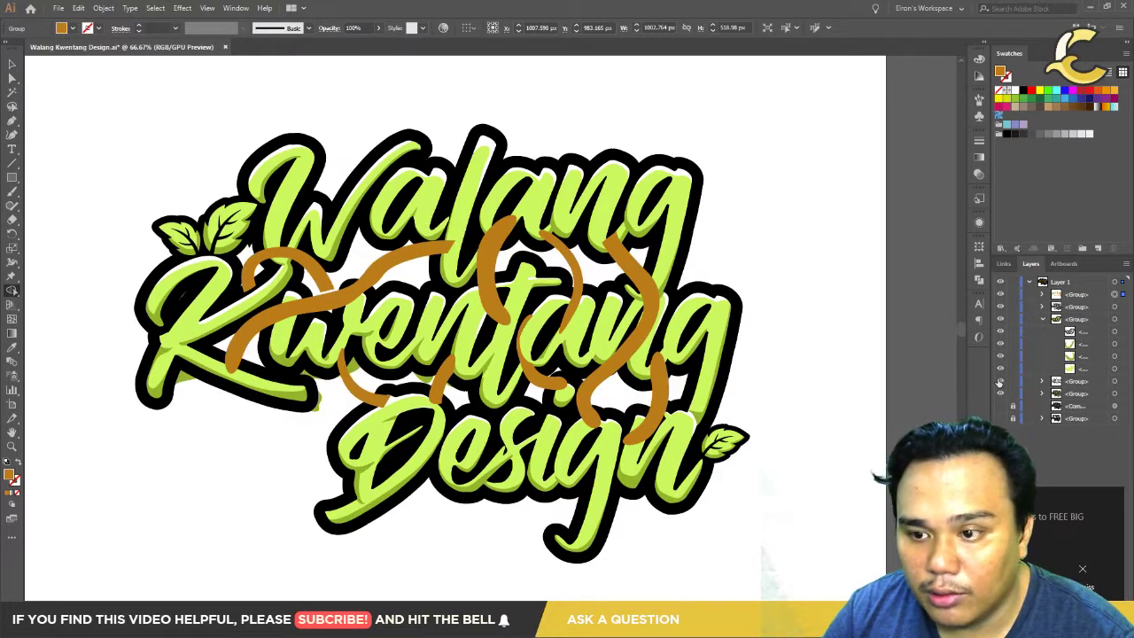
pyautogui.click(1072, 384)
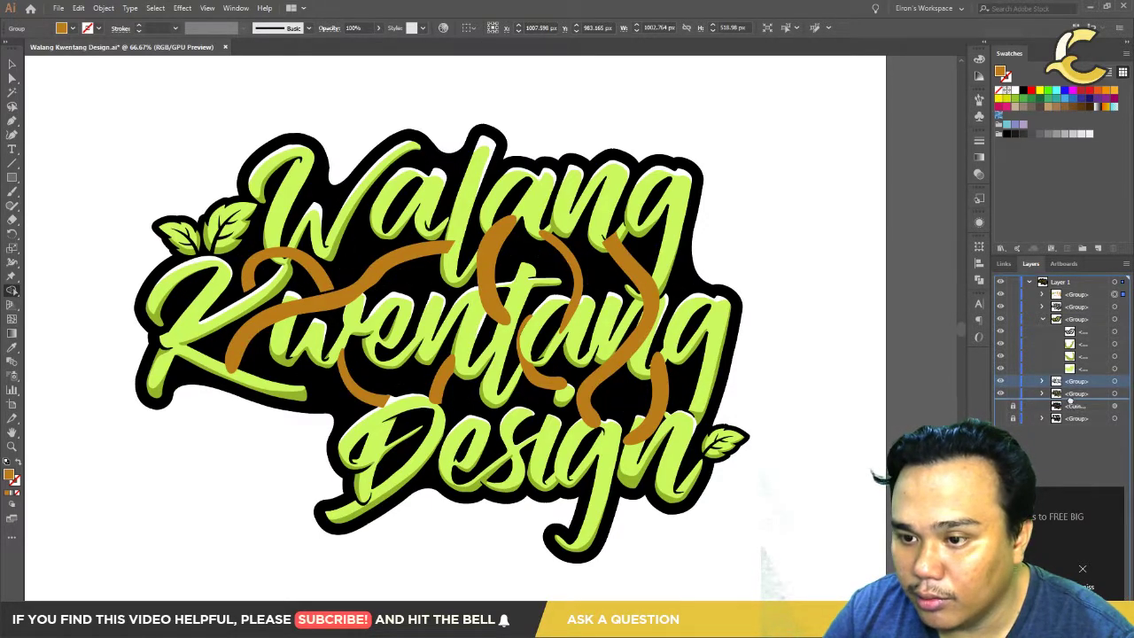
pyautogui.click(1070, 400)
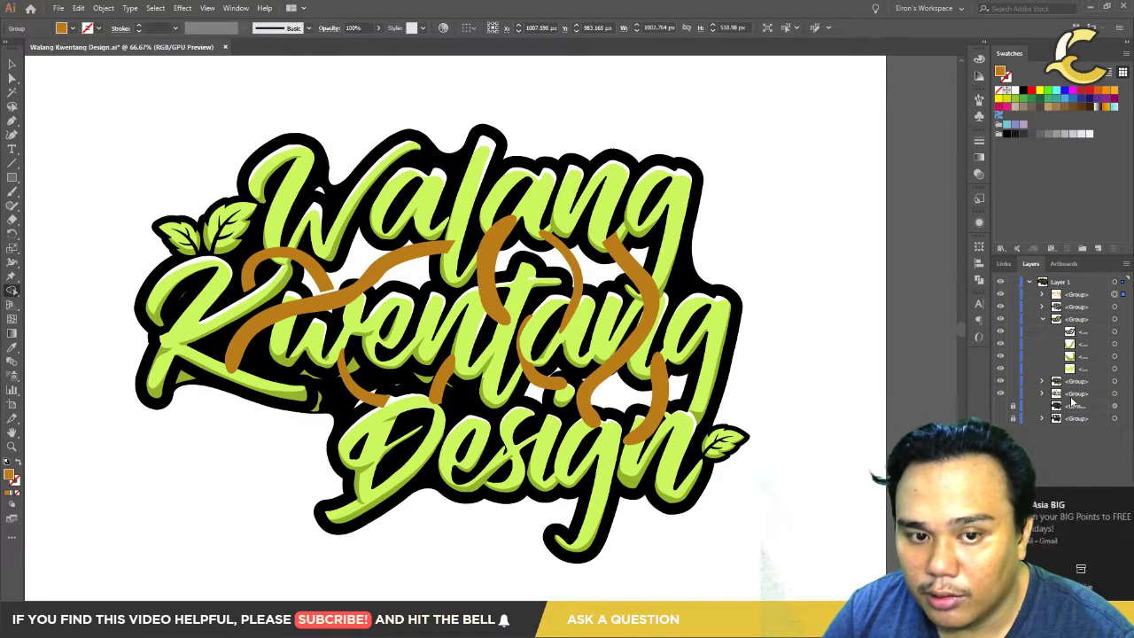
pyautogui.click(1123, 394)
pyautogui.click(1000, 393)
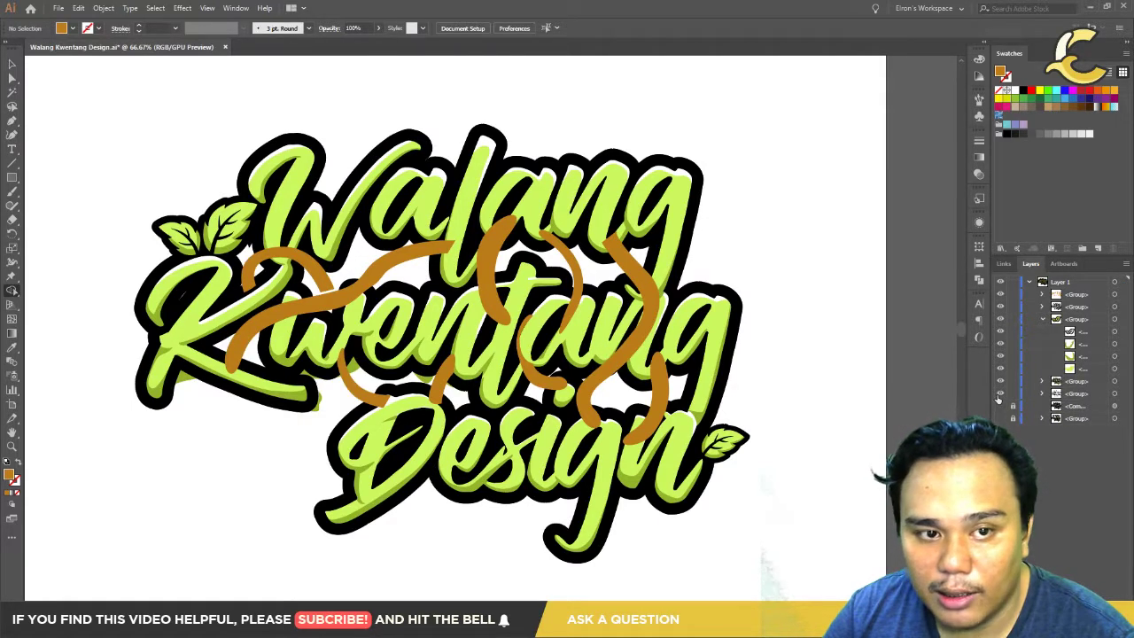
pyautogui.click(1000, 393)
pyautogui.click(1000, 394)
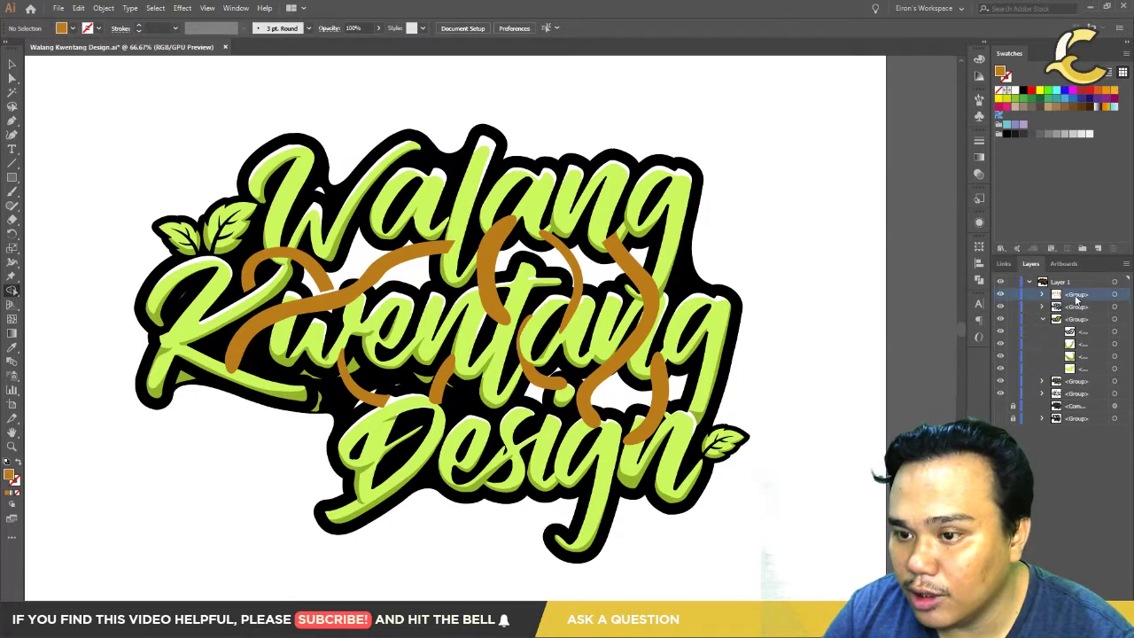
# Step: Drag the swirl group beneath the lettering group and zoom into the lower-right letters
pyautogui.moveTo(1075, 392); pyautogui.dragTo(1076, 388)
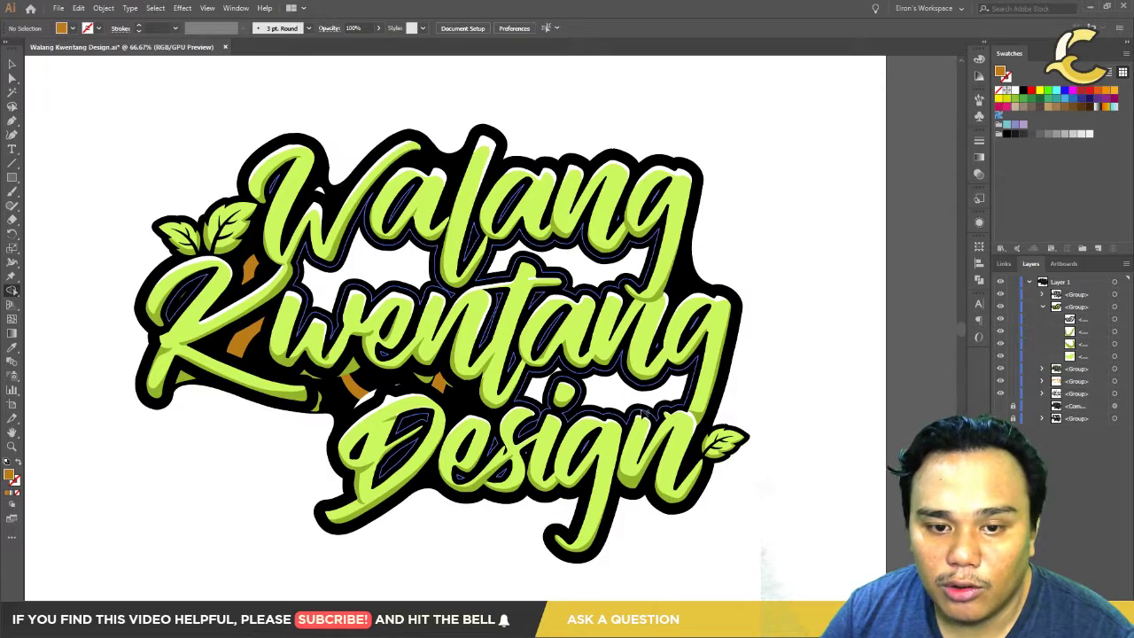
pyautogui.click(770, 405)
pyautogui.scroll(3, 770, 405)
pyautogui.scroll(2, 663, 434)
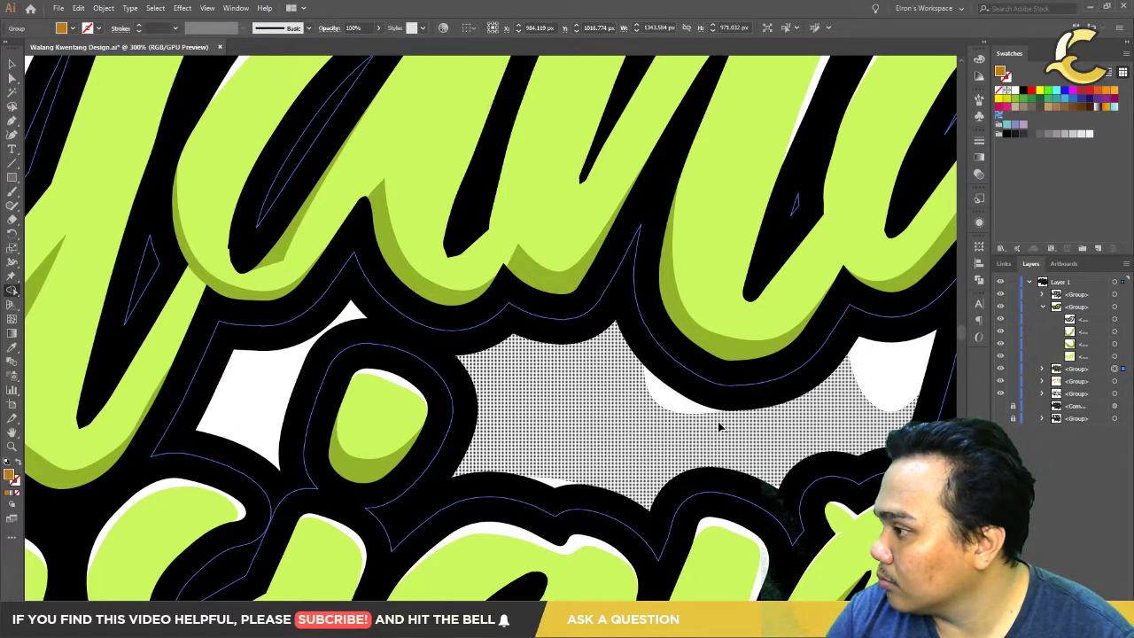
# Step: Select the shape below Kwentang and zoom around to check swirls between Kwentang and Design
pyautogui.click(719, 427)
pyautogui.scroll(-2, 719, 427)
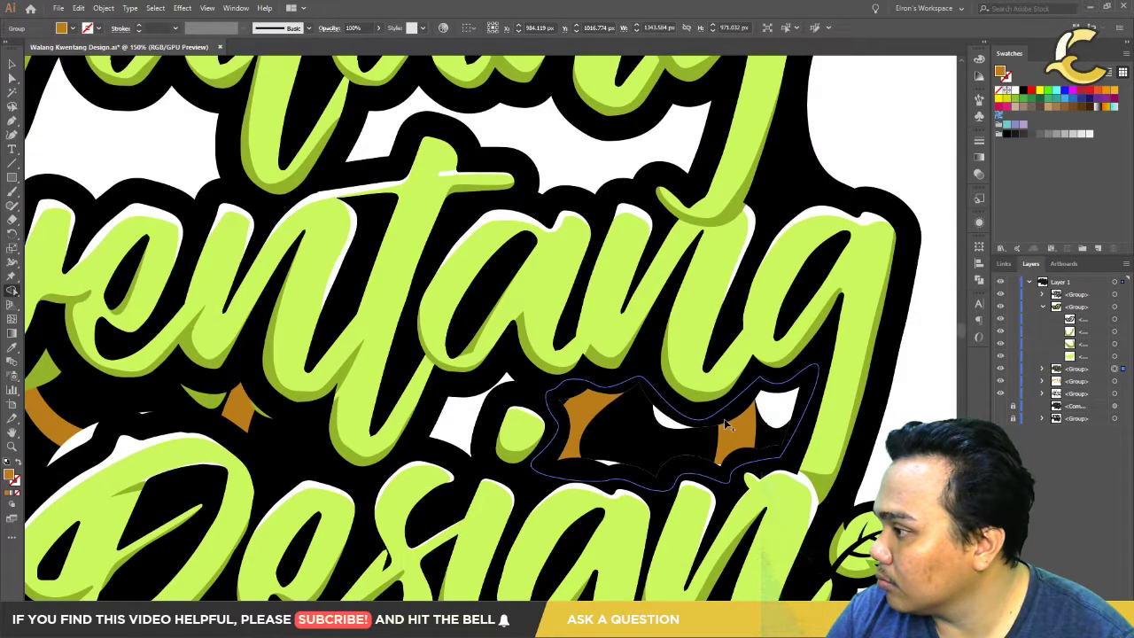
pyautogui.scroll(-1, 723, 418)
pyautogui.scroll(-2, 723, 418)
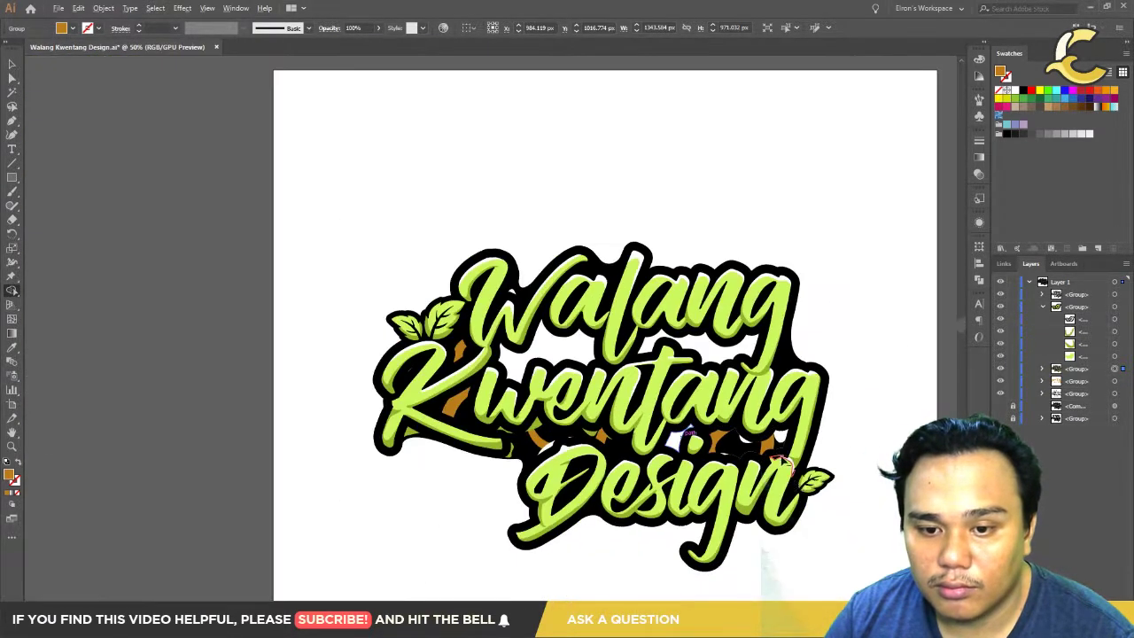
pyautogui.scroll(3, 801, 496)
pyautogui.scroll(-2, 762, 496)
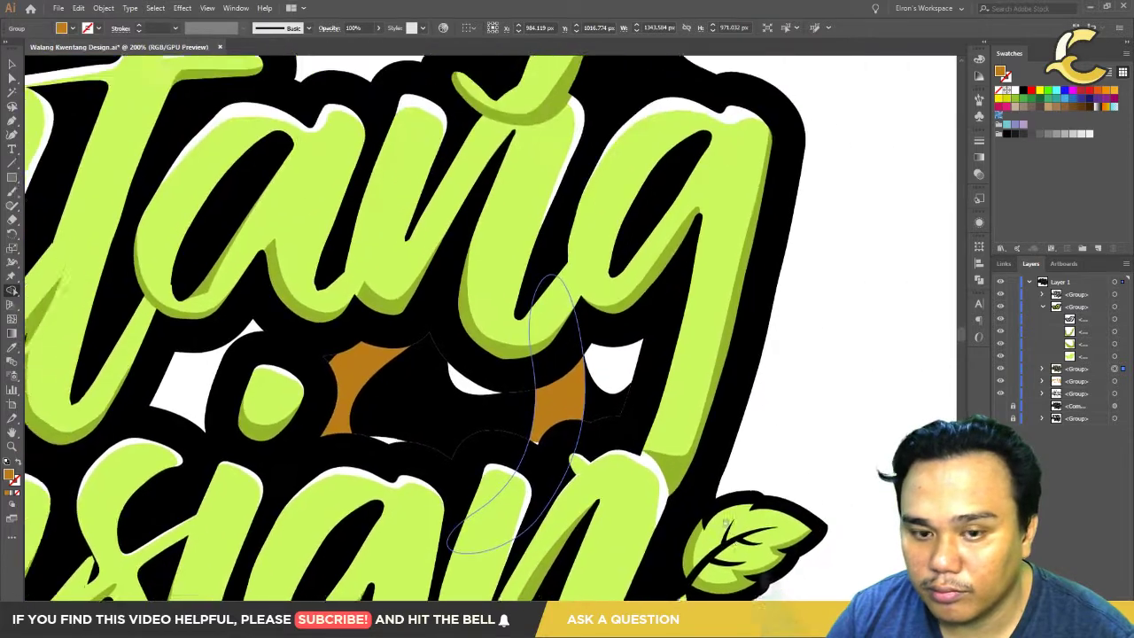
pyautogui.scroll(1, 747, 502)
pyautogui.scroll(-2, 769, 440)
pyautogui.scroll(1, 704, 443)
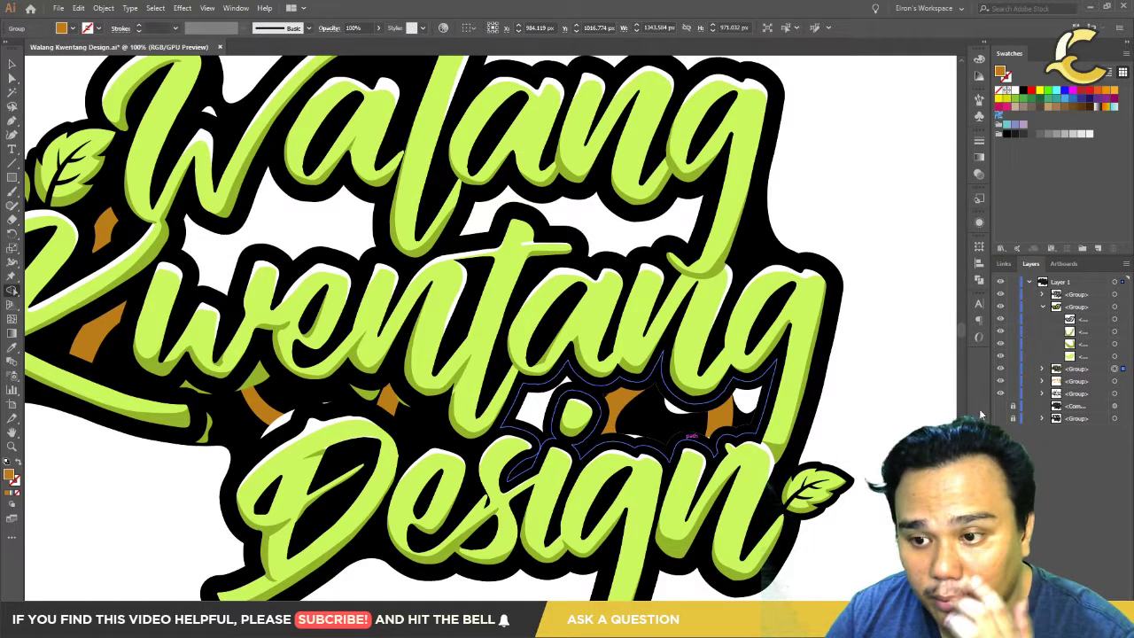
pyautogui.scroll(-1, 691, 434)
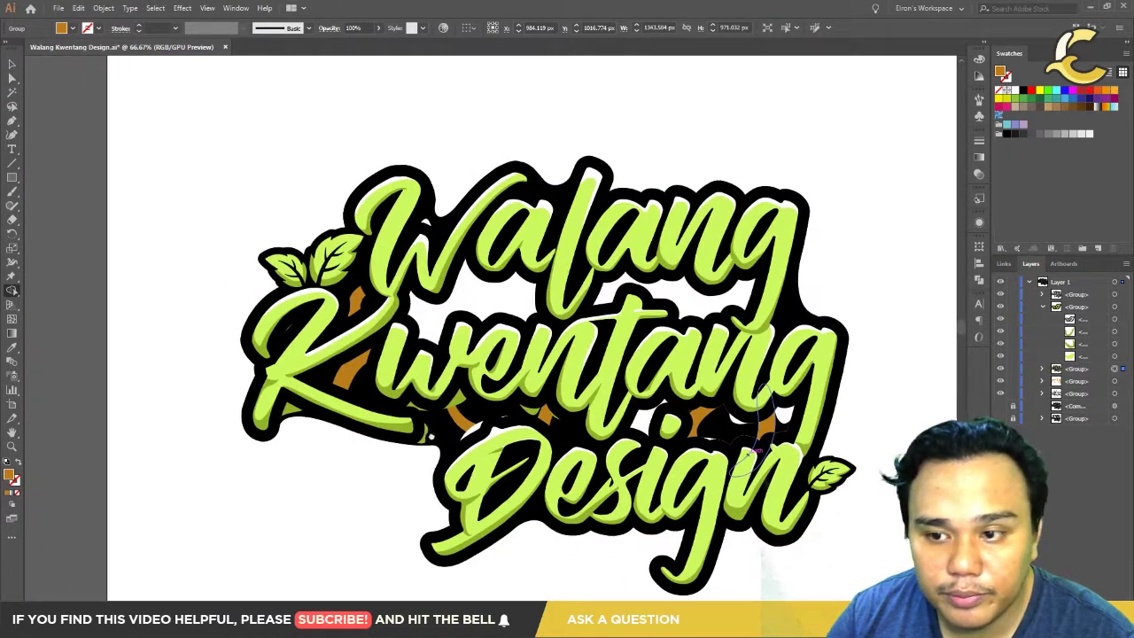
pyautogui.scroll(1, 362, 487)
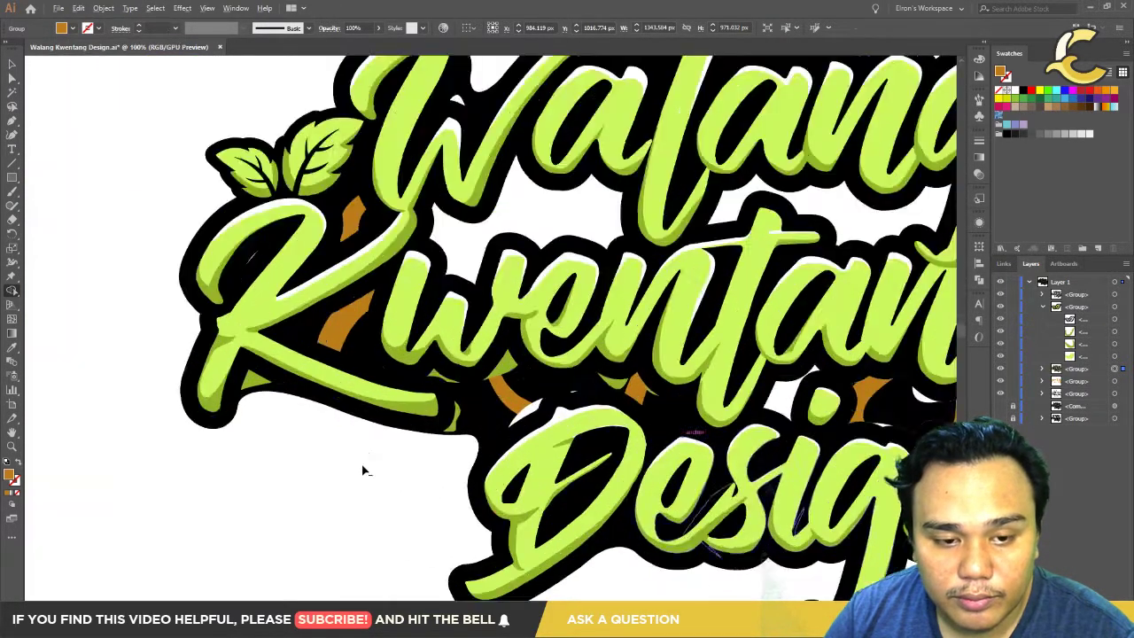
pyautogui.scroll(1, 362, 469)
pyautogui.scroll(-3, 446, 473)
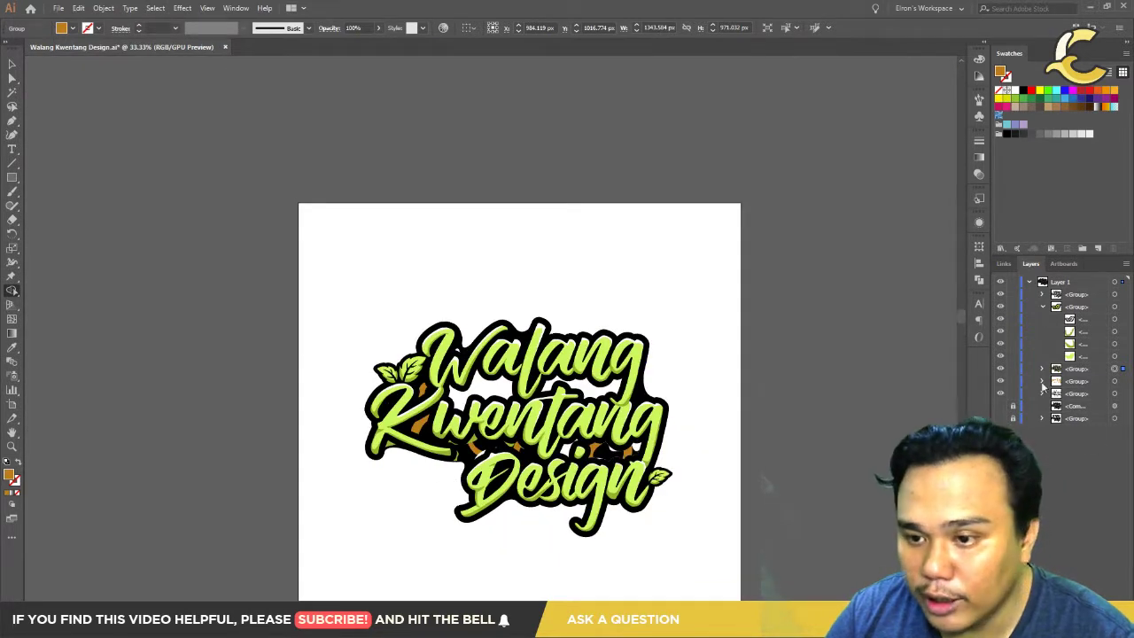
# Step: Toggle the lettering, orange swirl and black backing groups' visibility to inspect the stacking
pyautogui.click(1000, 368)
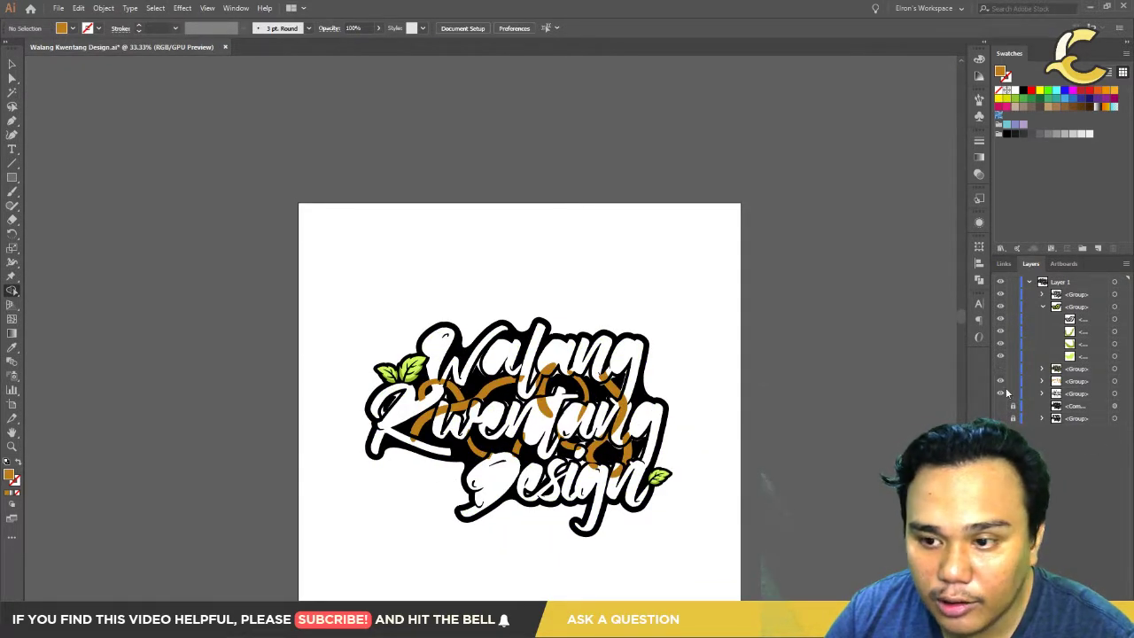
pyautogui.click(1000, 381)
pyautogui.click(1000, 381)
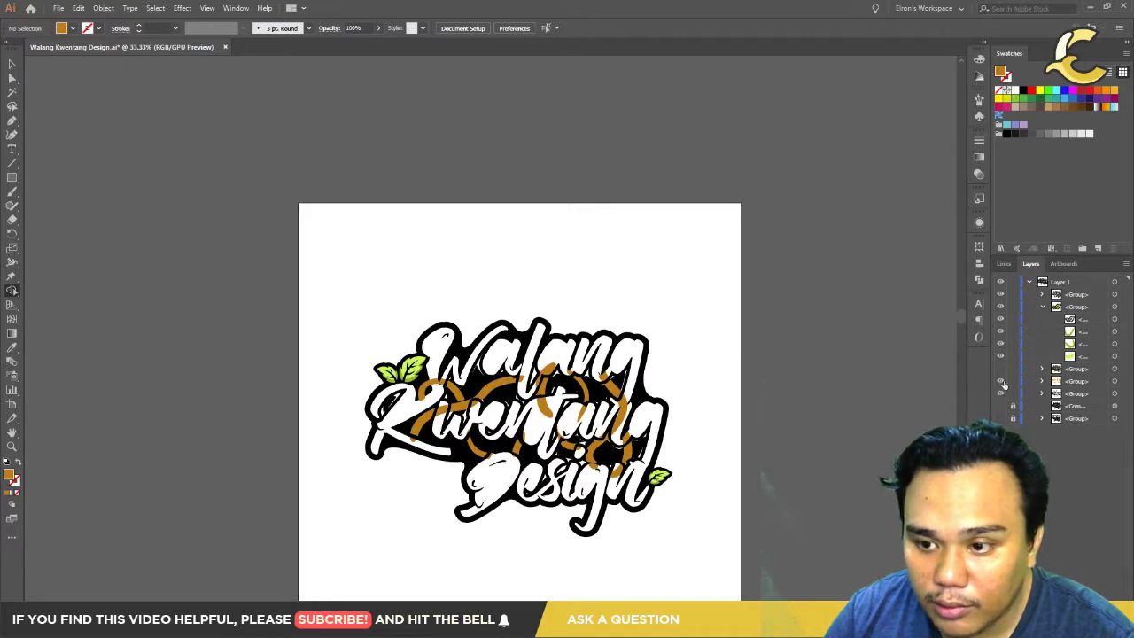
pyautogui.click(1000, 393)
pyautogui.click(1000, 393)
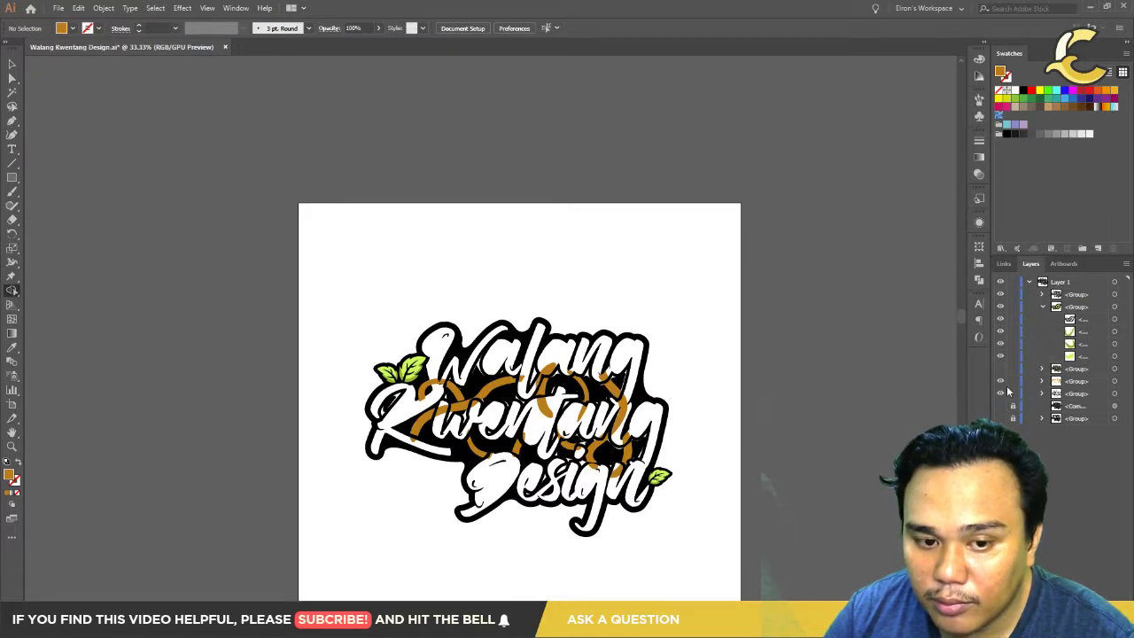
pyautogui.click(1000, 380)
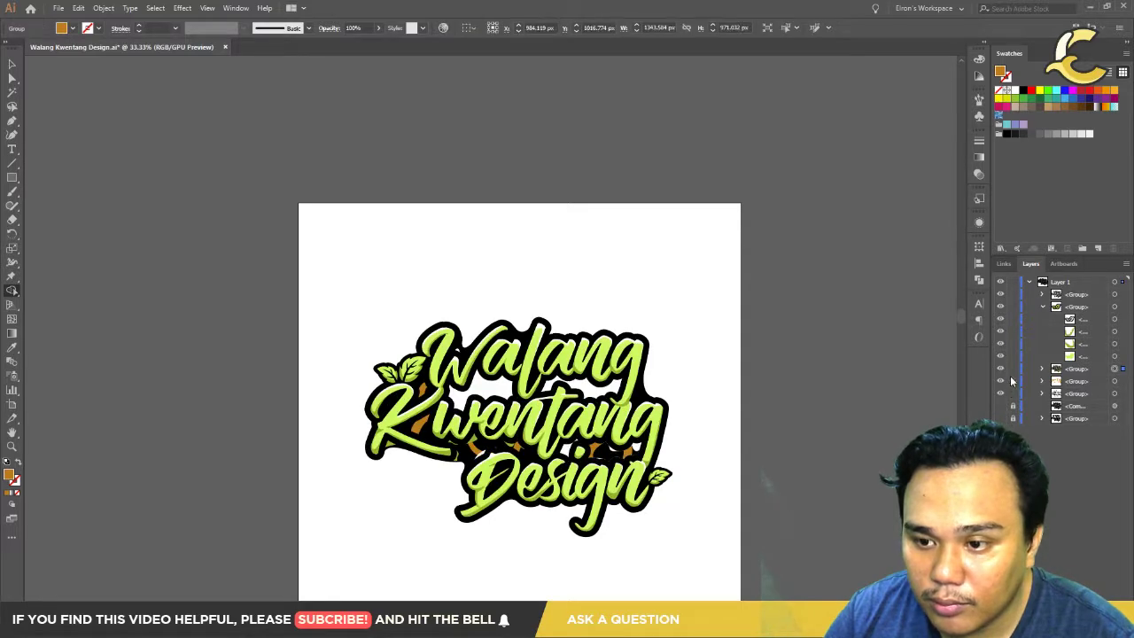
# Step: Move the orange swirl group above the green lettering group and check the backing and outline shapes
pyautogui.moveTo(1076, 381); pyautogui.dragTo(1076, 301)
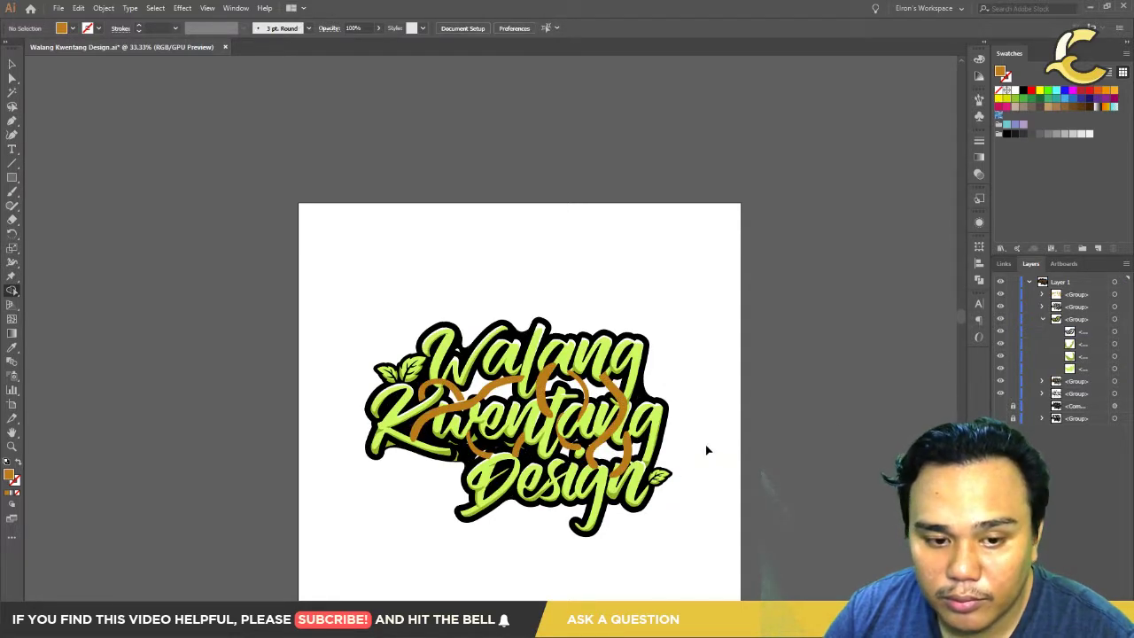
pyautogui.click(707, 485)
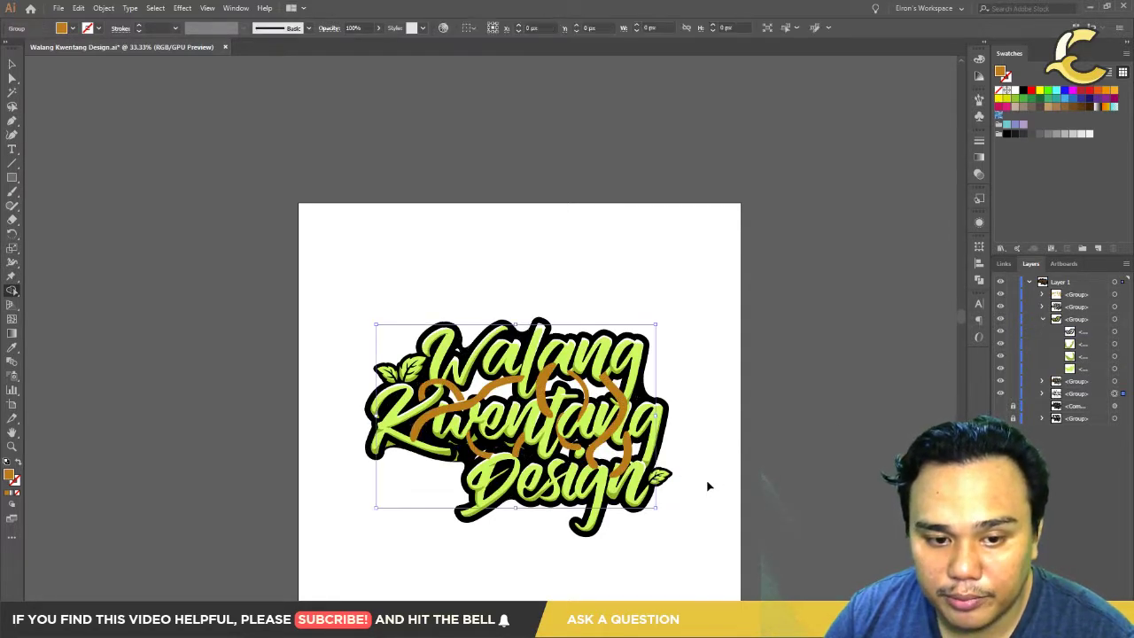
pyautogui.scroll(2, 435, 487)
pyautogui.scroll(1, 488, 464)
pyautogui.click(434, 480)
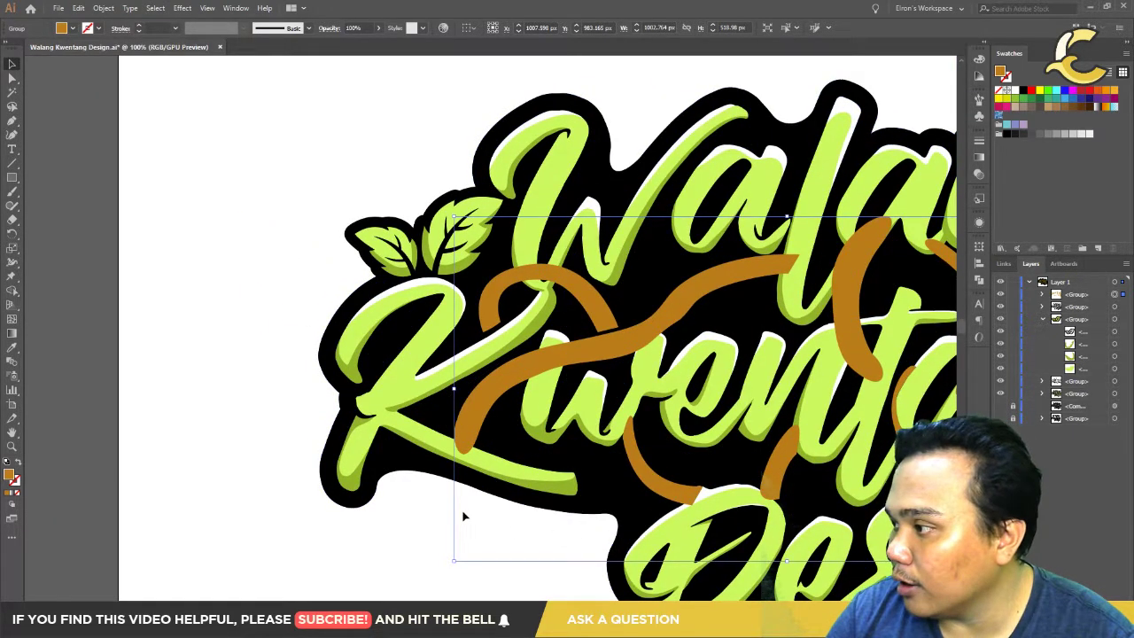
pyautogui.click(373, 455)
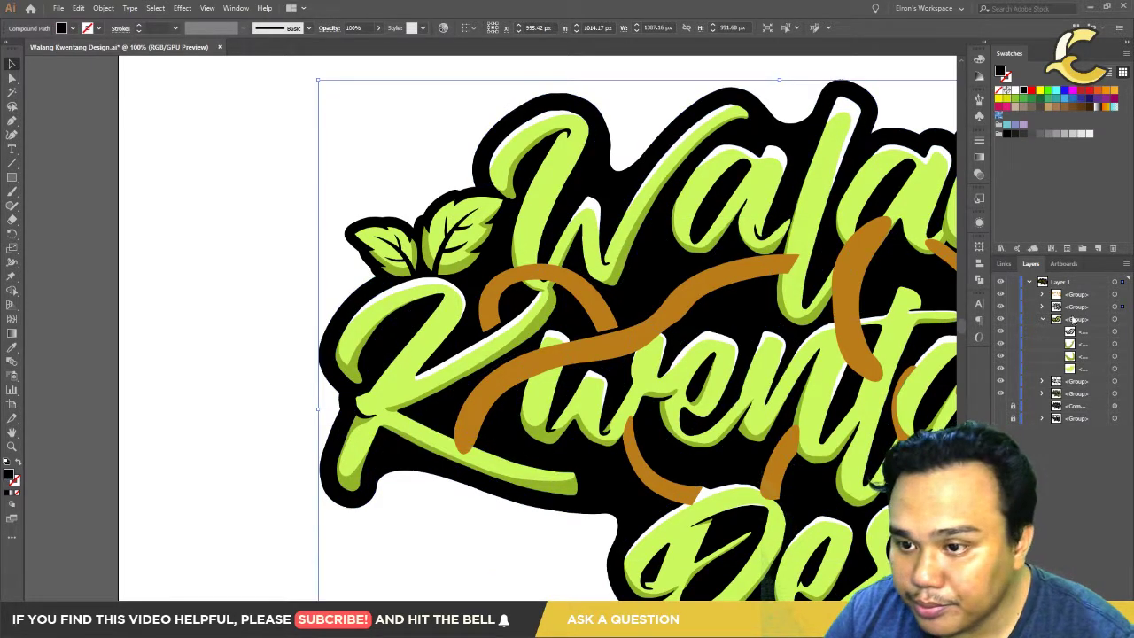
# Step: Toggle the white highlights layer to compare, then select the whole lettering group
pyautogui.click(1000, 306)
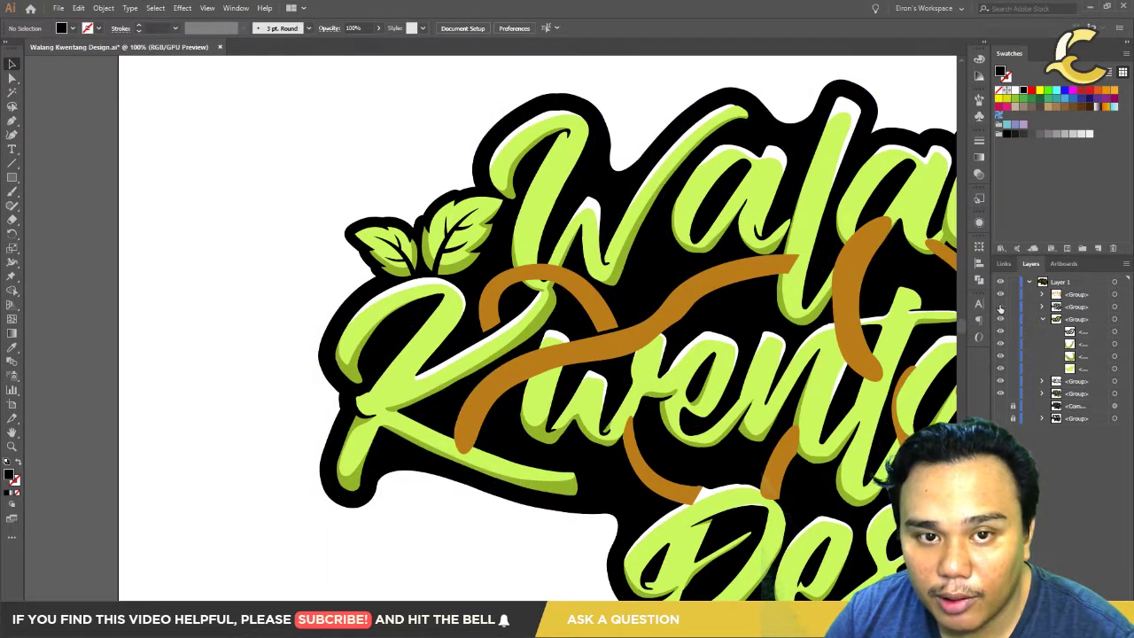
pyautogui.click(1000, 306)
pyautogui.click(1000, 307)
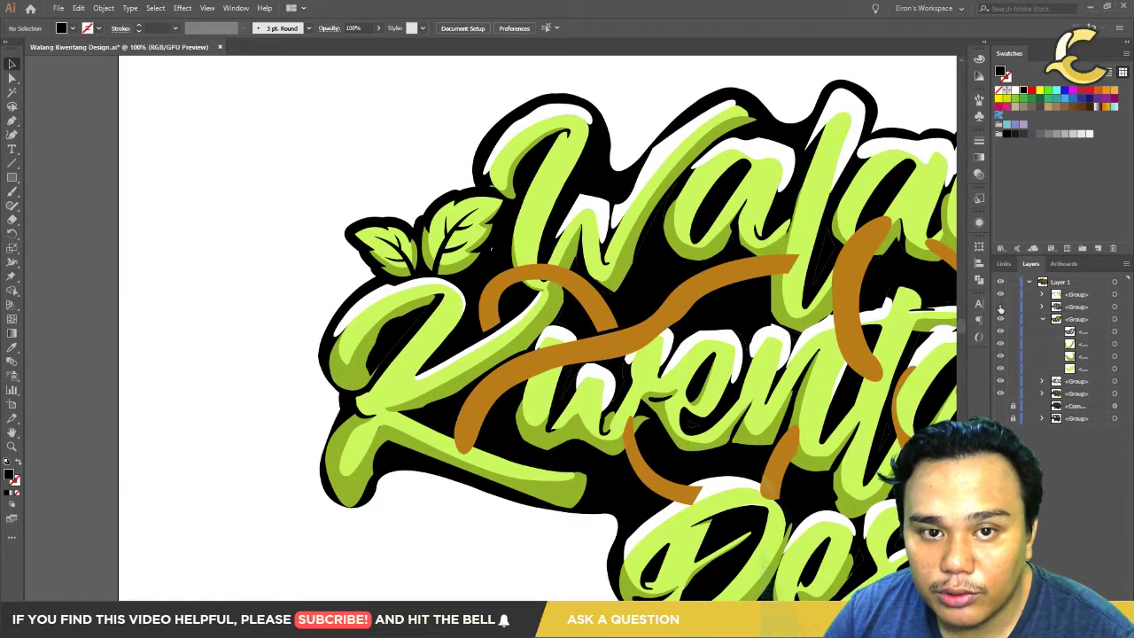
pyautogui.click(1000, 306)
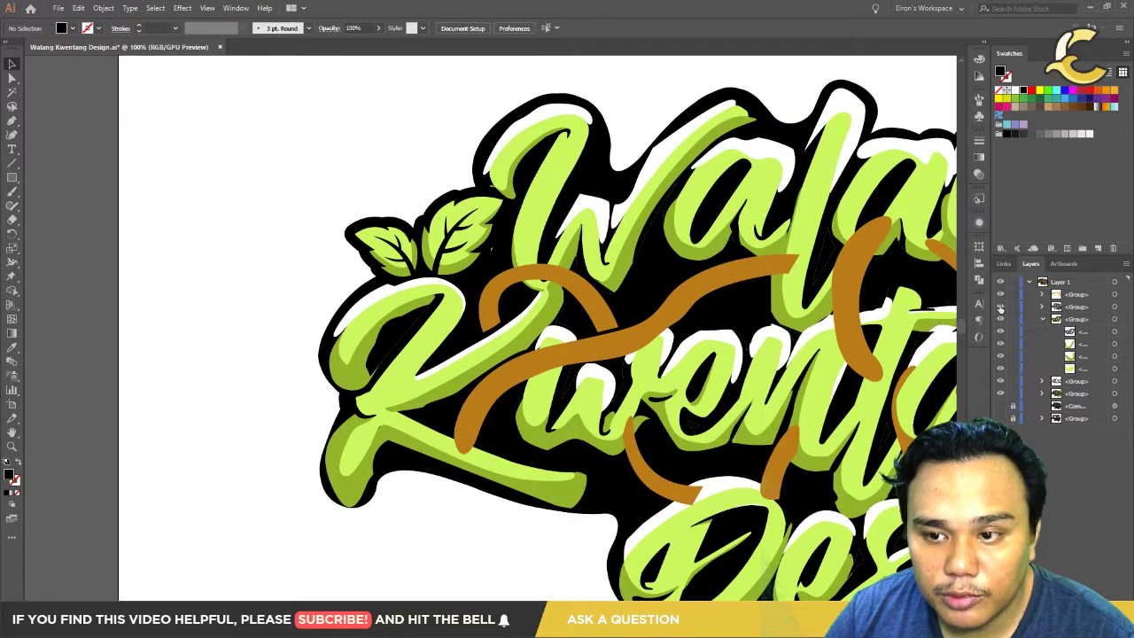
pyautogui.click(1000, 306)
pyautogui.scroll(-4, 671, 398)
pyautogui.click(670, 398)
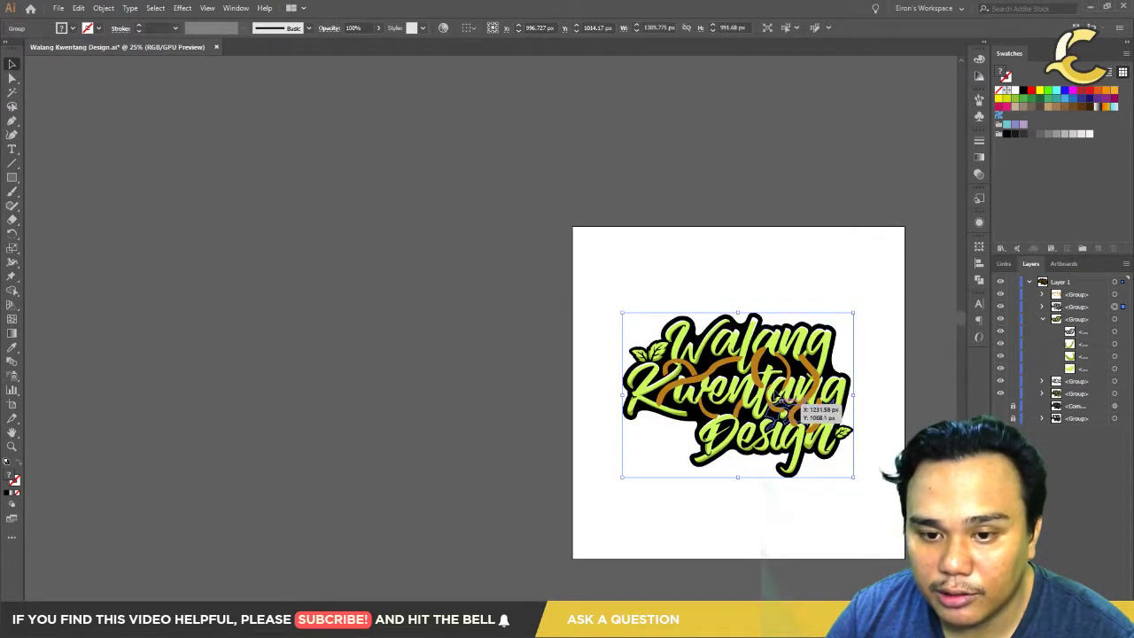
pyautogui.moveTo(779, 399); pyautogui.dragTo(283, 373)
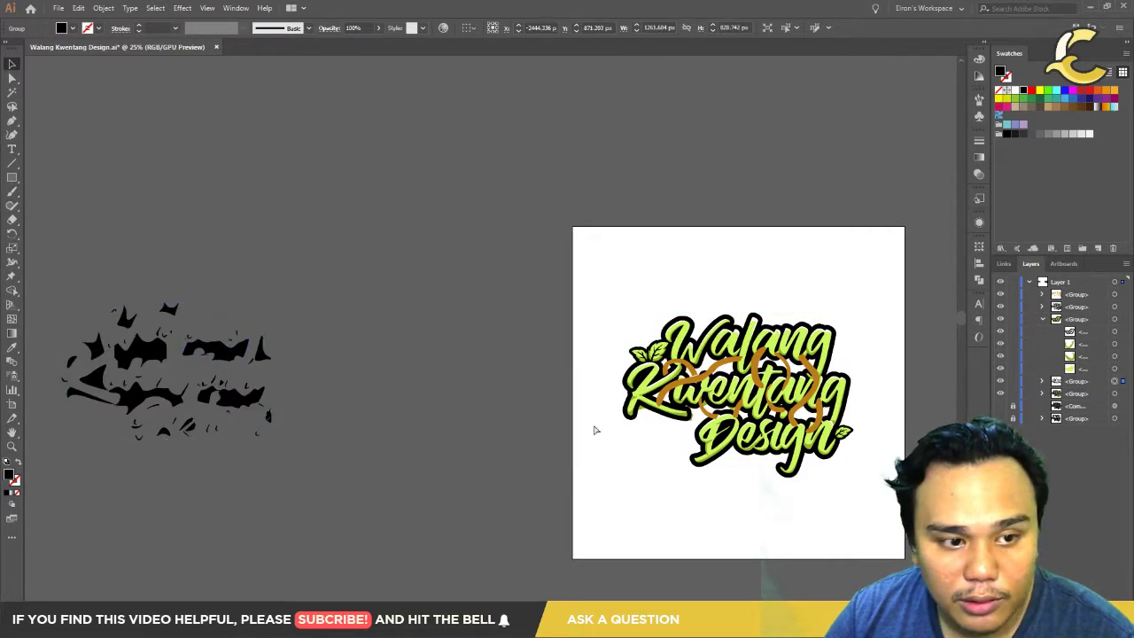
pyautogui.hotkey('ctrl', 'z')
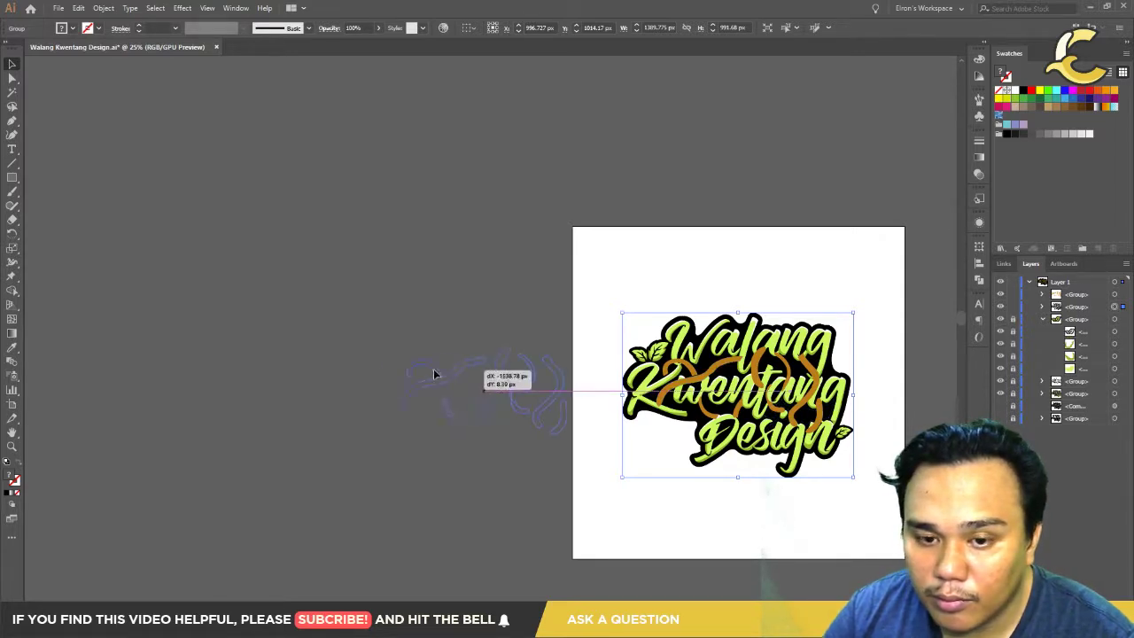
pyautogui.moveTo(434, 374); pyautogui.dragTo(283, 376)
pyautogui.hotkey('ctrl', 'z')
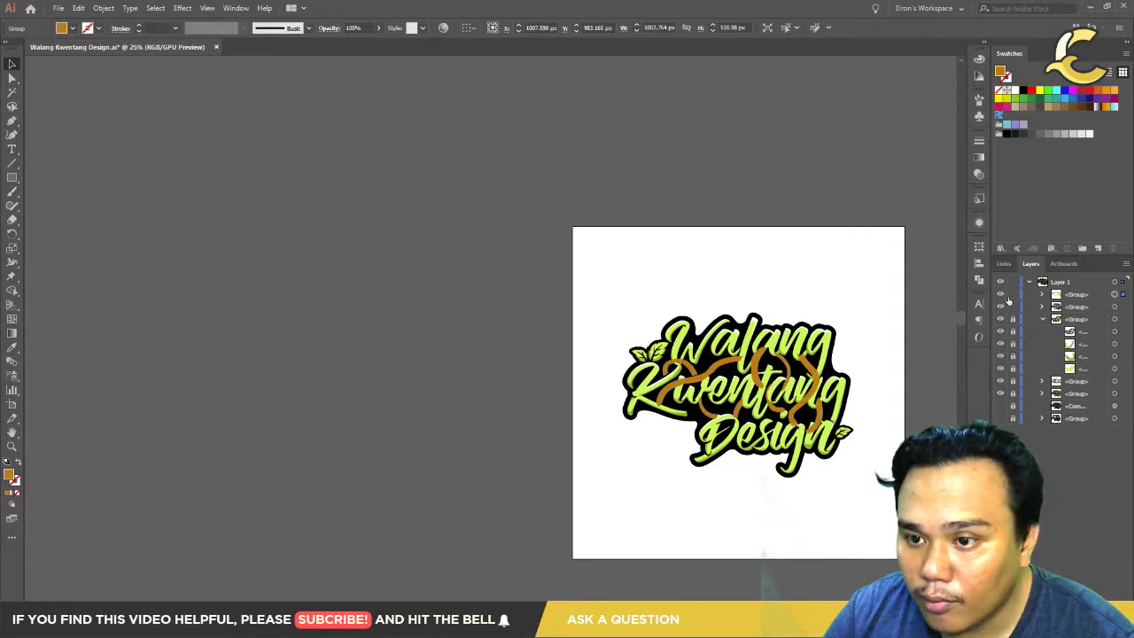
pyautogui.hotkey('ctrl', 'shift', 'a')
pyautogui.click(1115, 306)
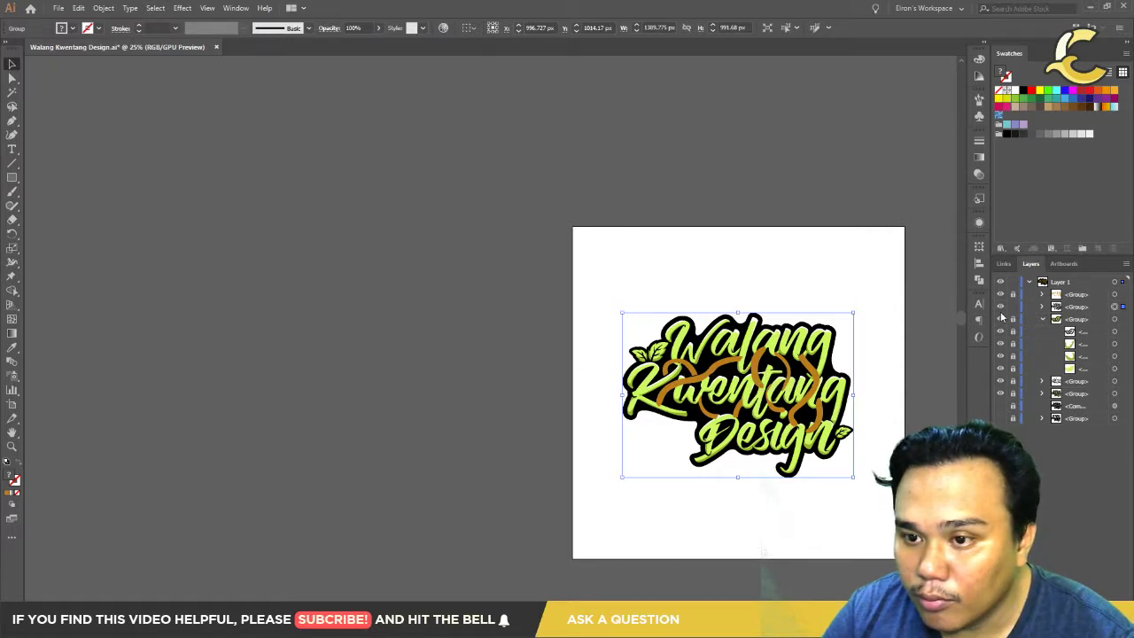
pyautogui.hotkey('ctrl', 'shift', 'a')
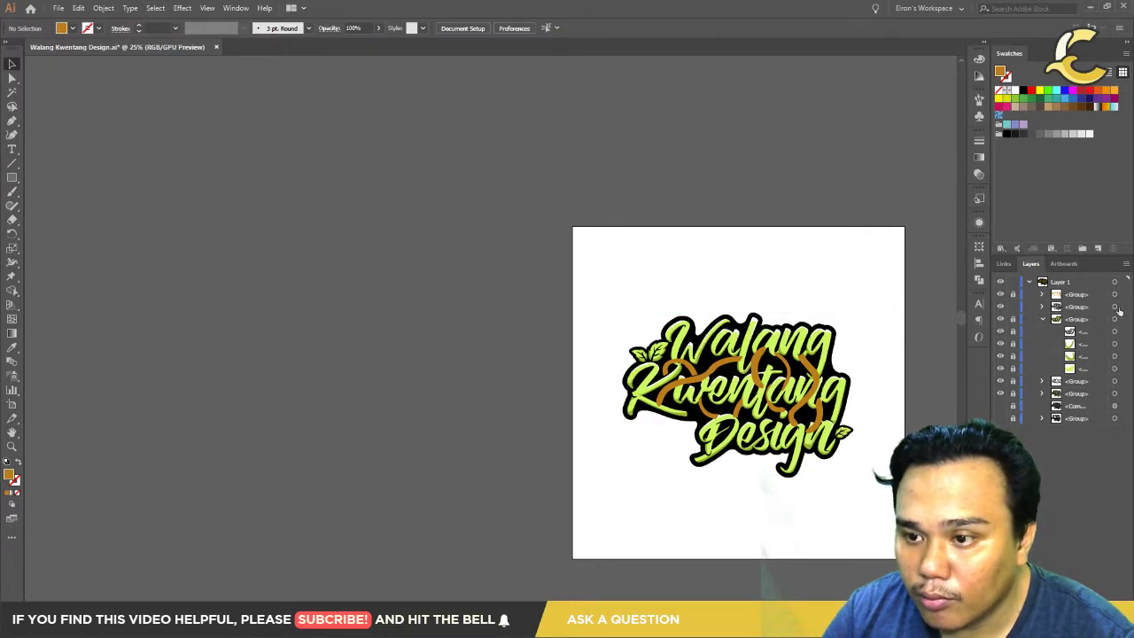
pyautogui.click(1115, 307)
pyautogui.moveTo(751, 372)
pyautogui.mouseDown()
pyautogui.moveTo(751, 409)
pyautogui.moveTo(292, 408)
pyautogui.mouseUp()
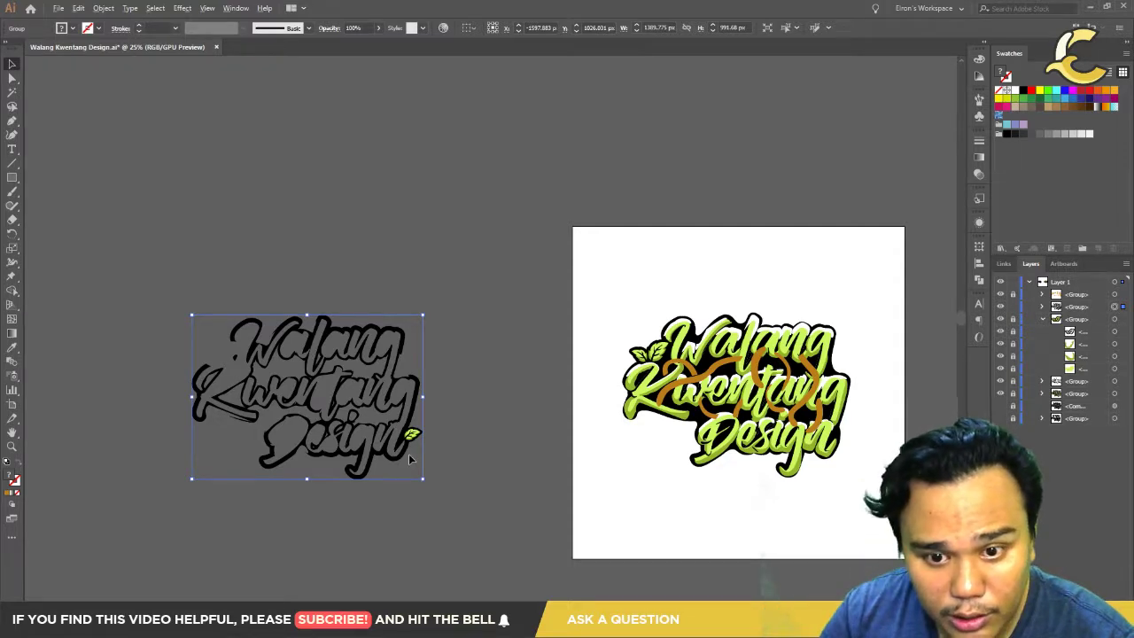
pyautogui.scroll(4, 409, 453)
pyautogui.scroll(-3, 626, 483)
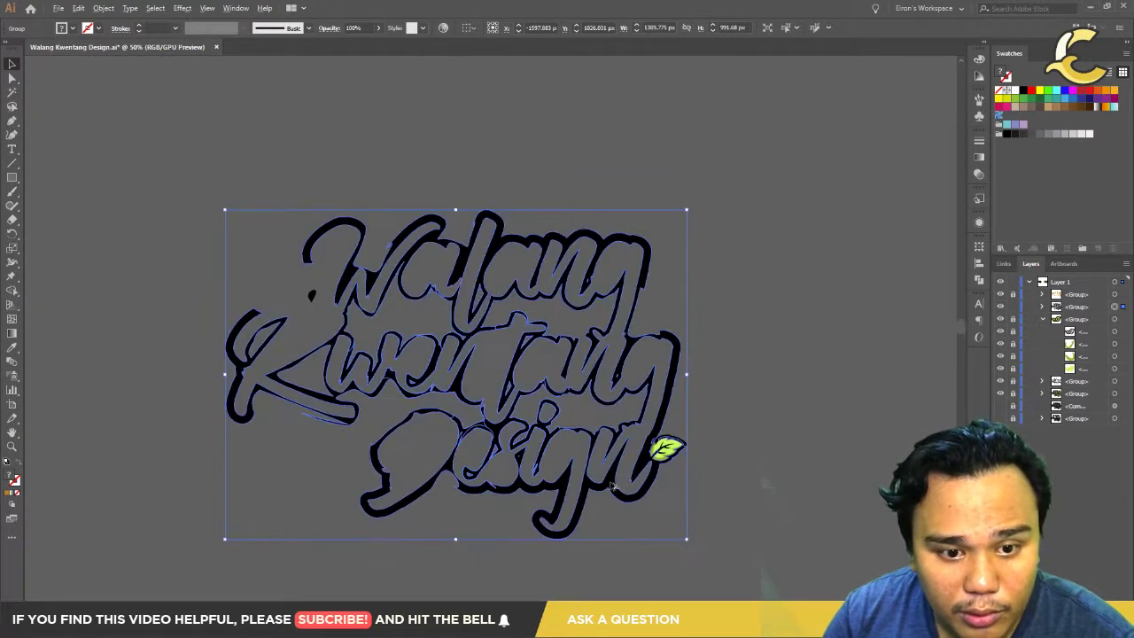
pyautogui.scroll(-3, 626, 483)
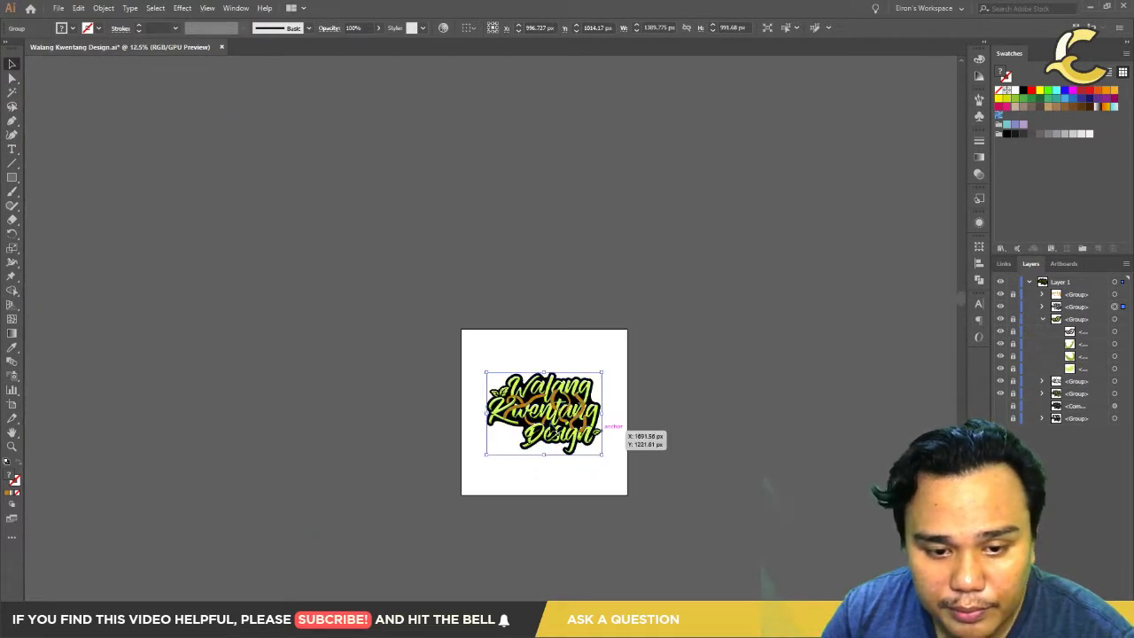
pyautogui.scroll(3, 523, 434)
pyautogui.scroll(1, 540, 470)
pyautogui.scroll(2, 548, 476)
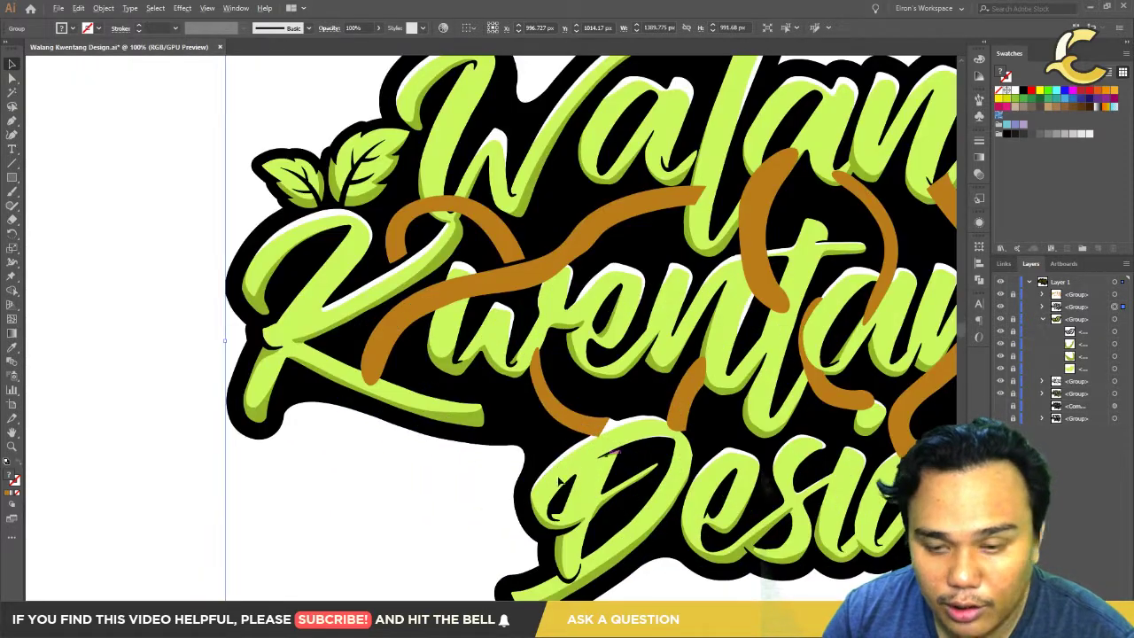
# Step: Hide the orange swirls and select a letter shape to locate the lettering group
pyautogui.scroll(1, 382, 412)
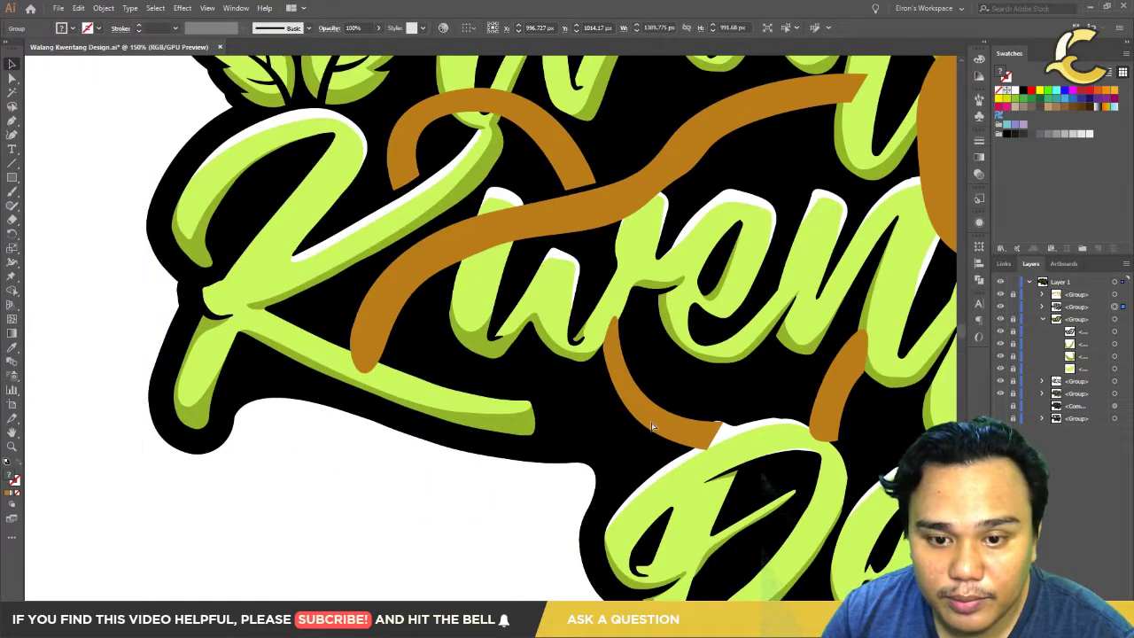
pyautogui.click(1013, 305)
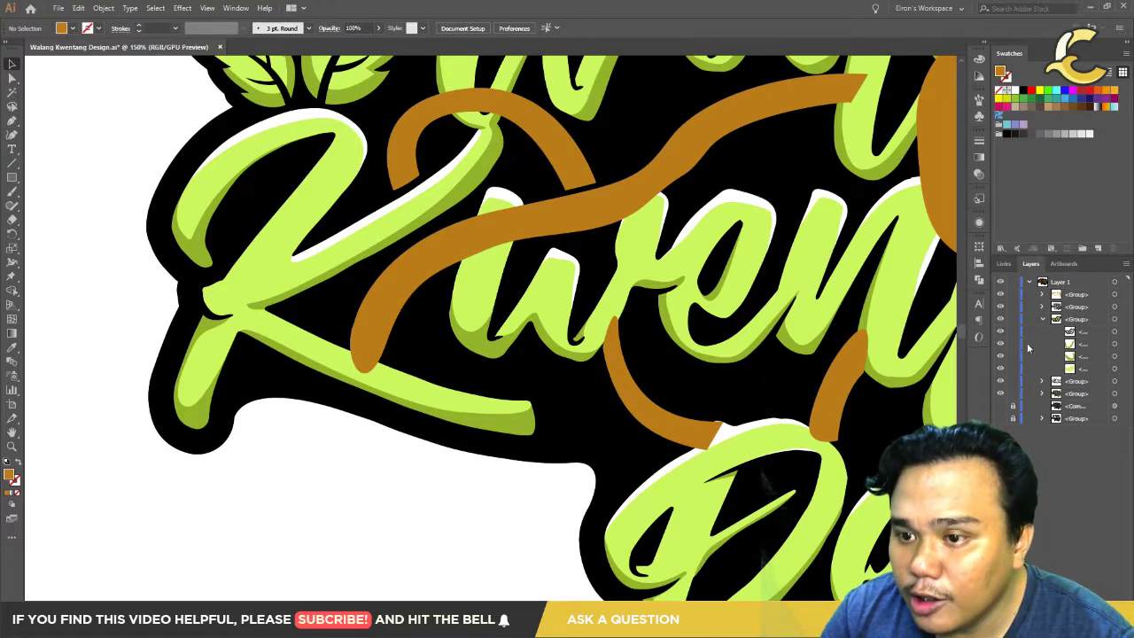
pyautogui.click(1001, 294)
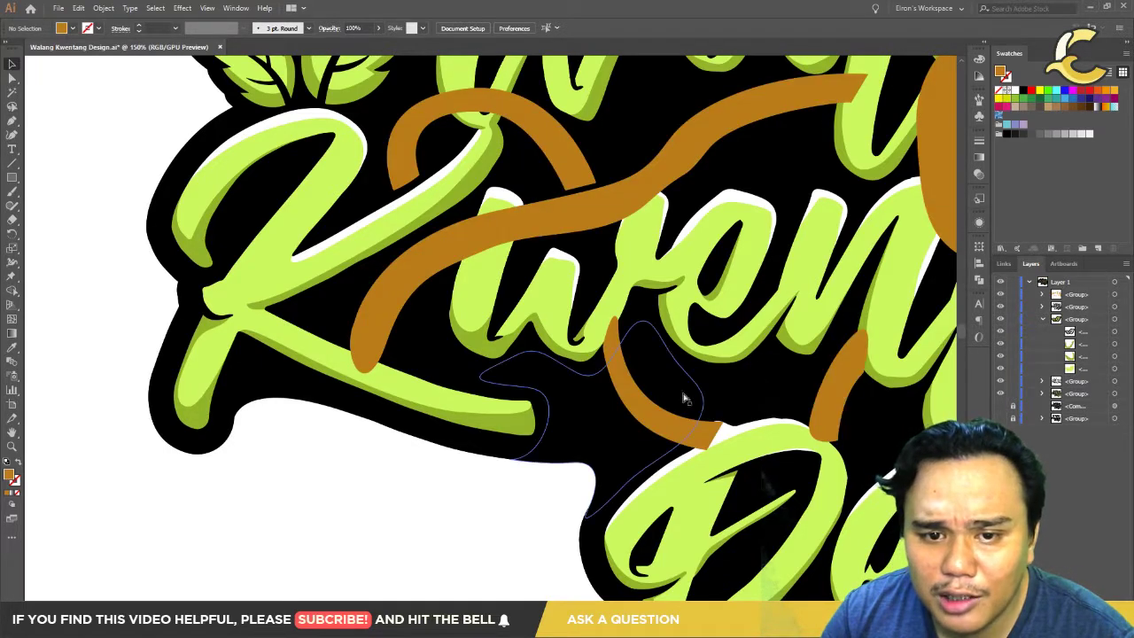
pyautogui.scroll(-2, 685, 409)
pyautogui.scroll(1, 684, 410)
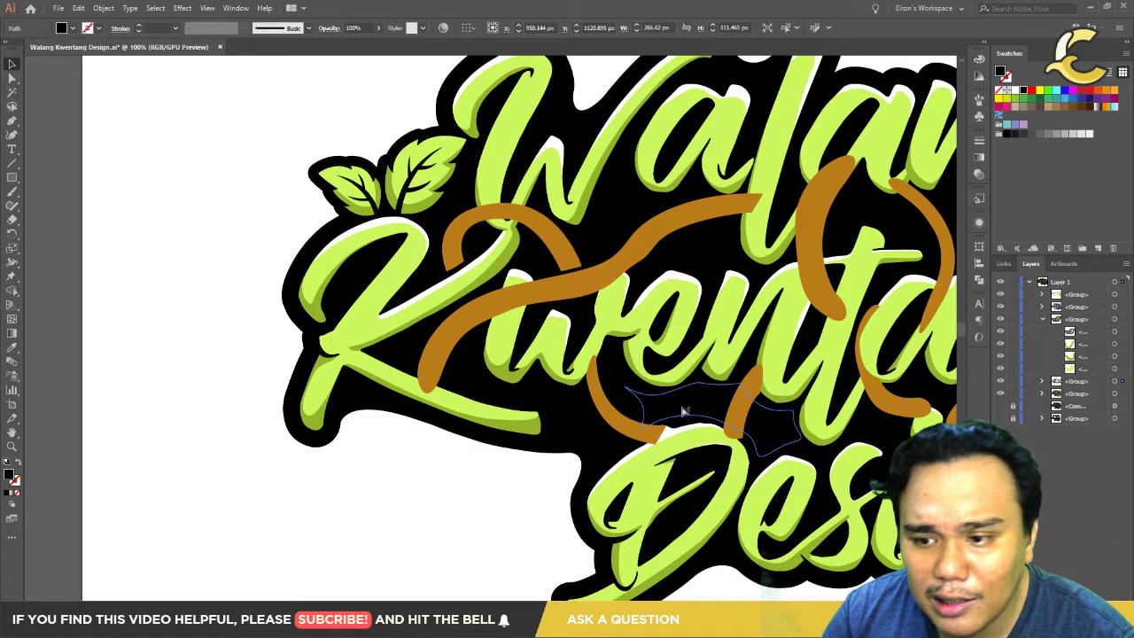
pyautogui.click(684, 410)
# Step: Drag the orange swirl group into the lettering group behind the green letters and fit the artboard
pyautogui.moveTo(1074, 292); pyautogui.dragTo(1086, 381)
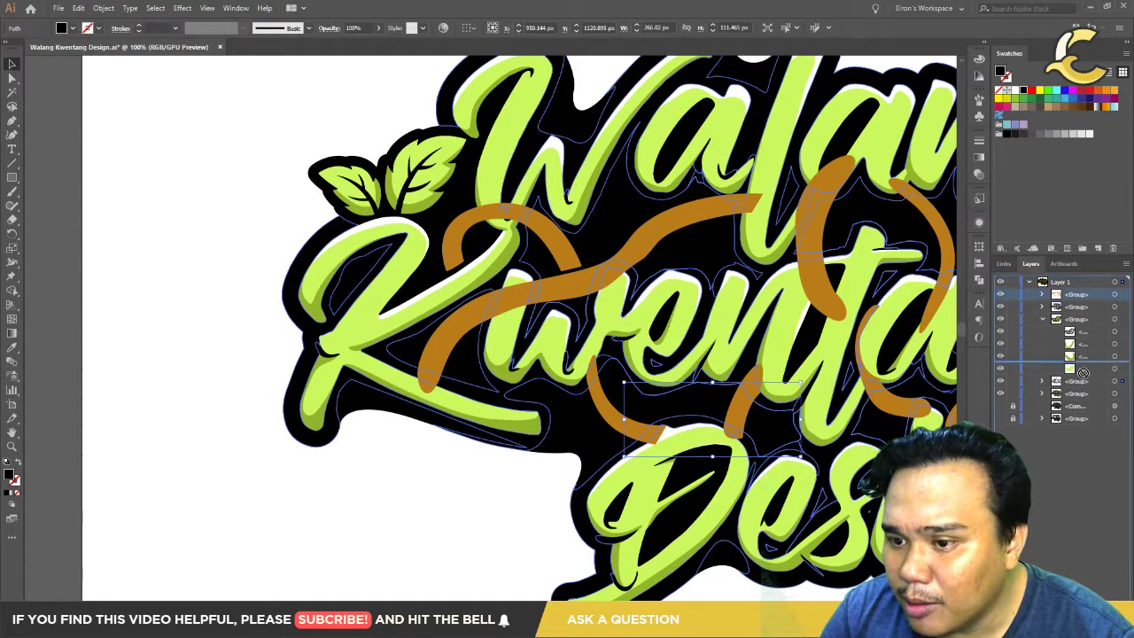
pyautogui.click(331, 519)
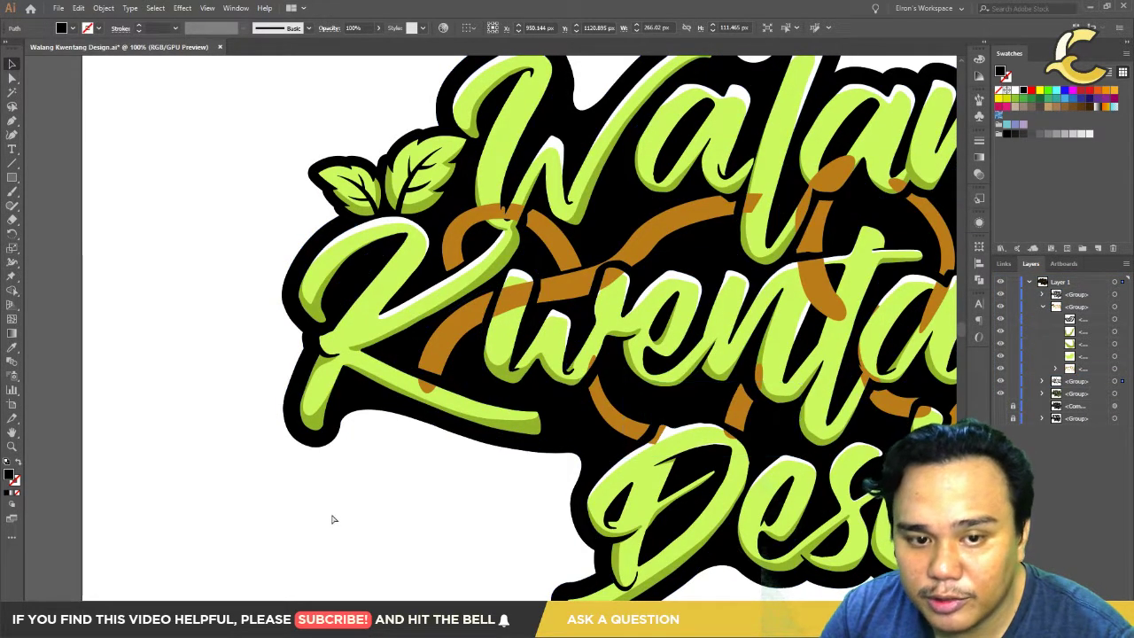
pyautogui.scroll(-2, 529, 488)
pyautogui.scroll(3, 551, 408)
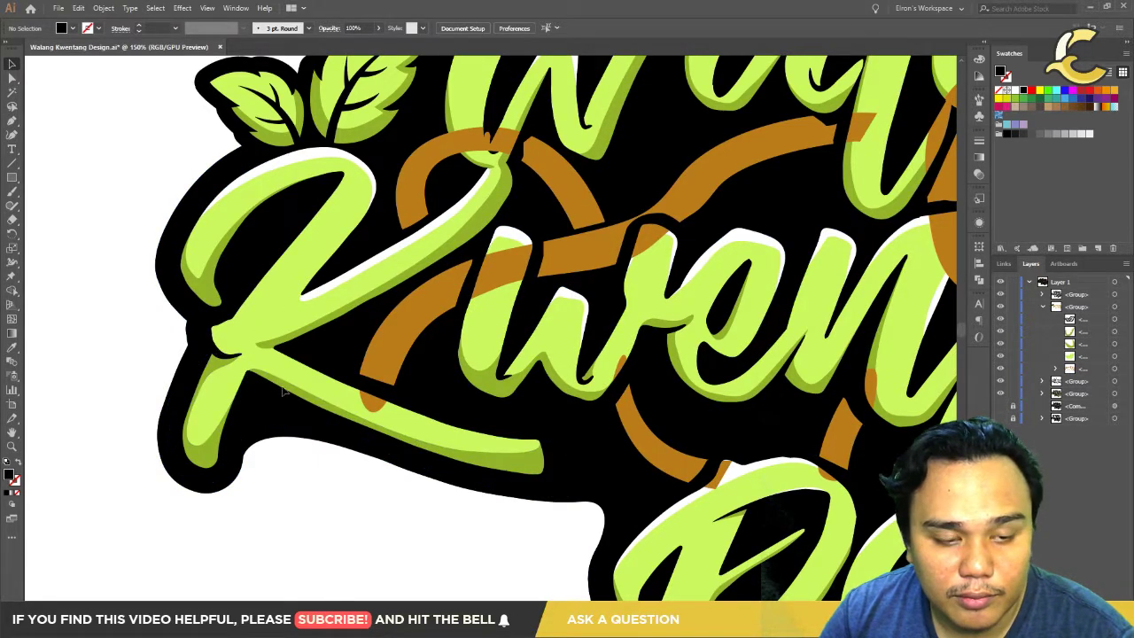
pyautogui.moveTo(284, 390); pyautogui.dragTo(486, 453)
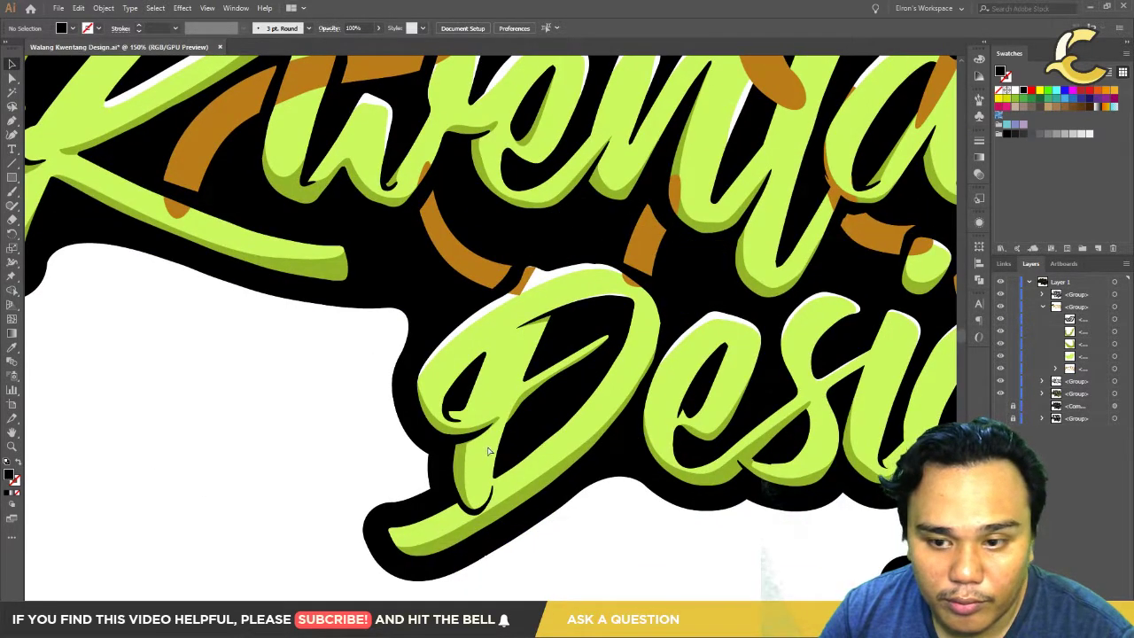
pyautogui.hotkey('ctrl', '0')
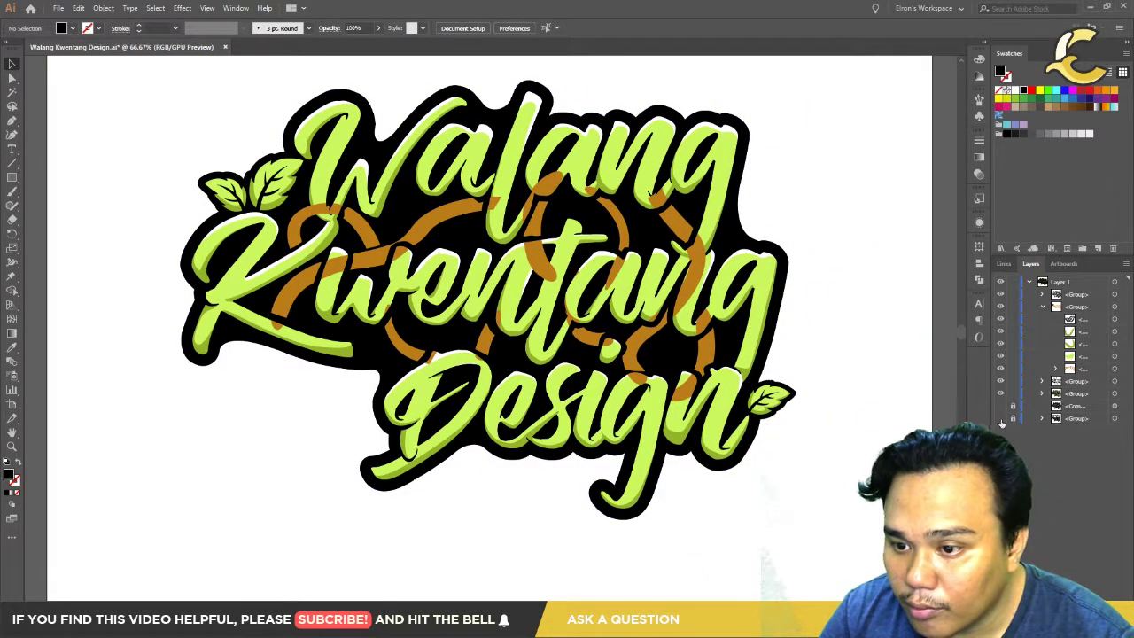
# Step: Flick the green lettering fill on and off, then move the orange rings behind the lettering
pyautogui.click(999, 394)
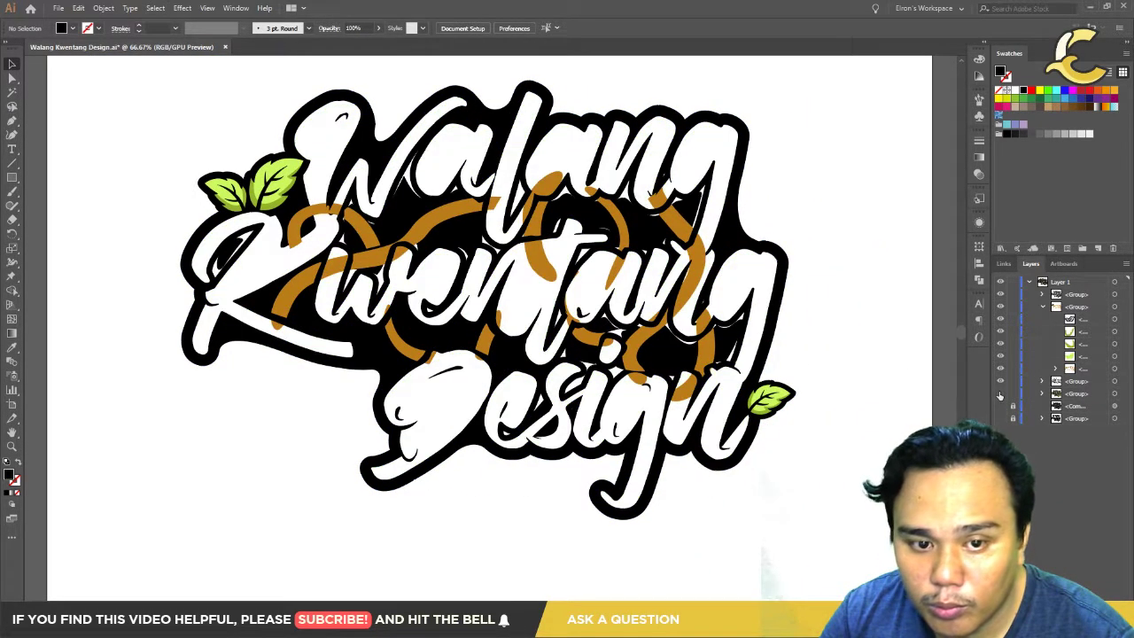
pyautogui.click(1000, 394)
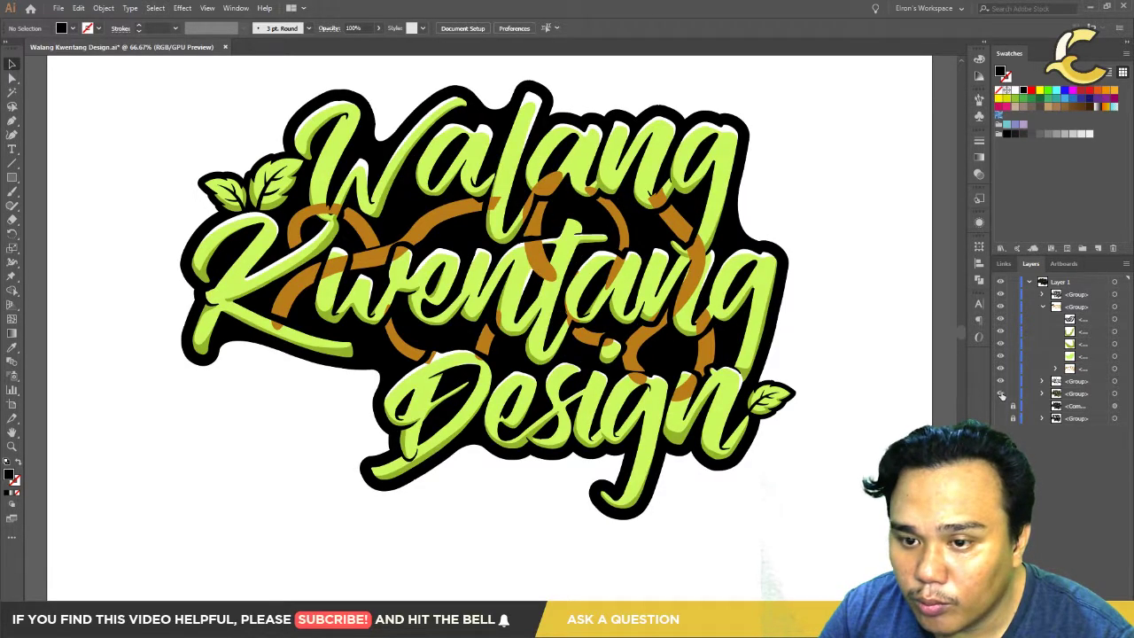
pyautogui.click(1000, 394)
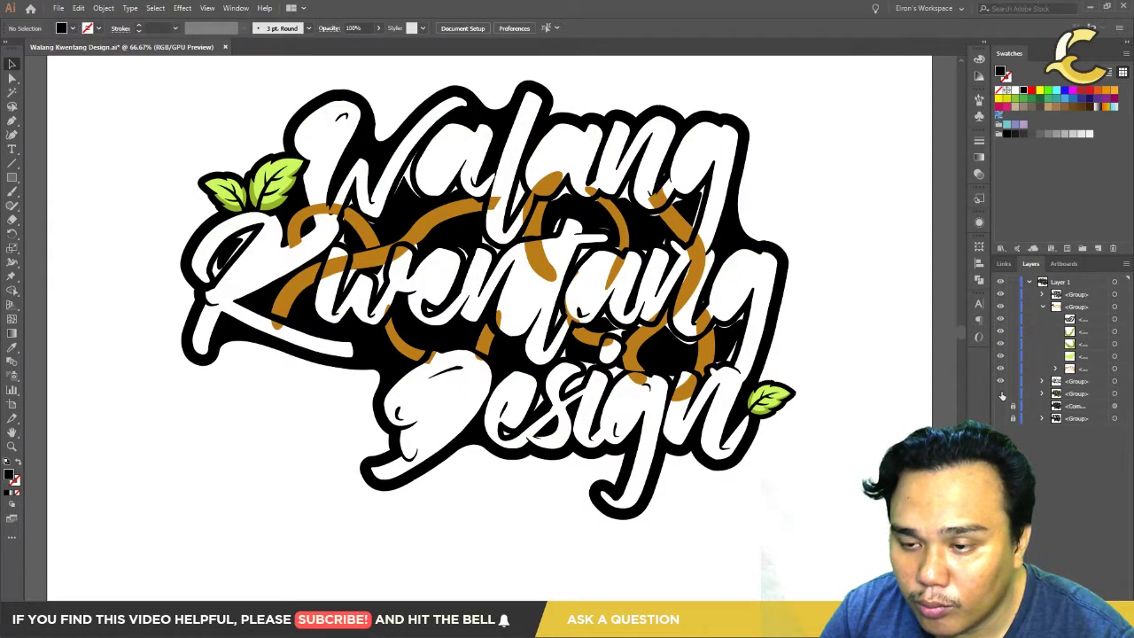
pyautogui.click(1000, 394)
pyautogui.click(1000, 395)
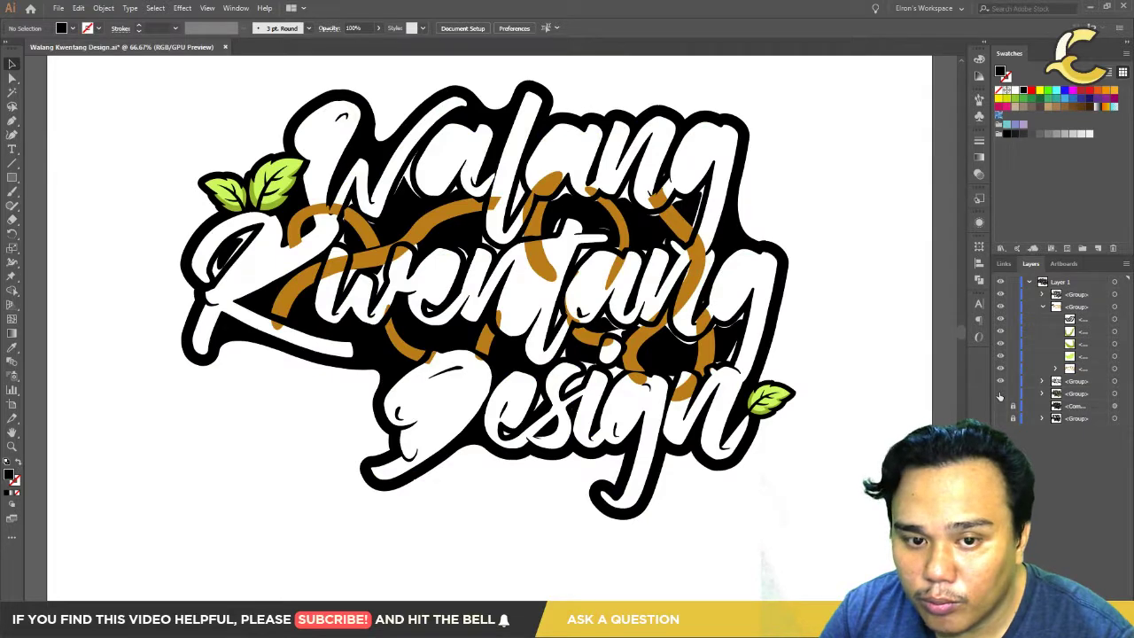
pyautogui.click(1000, 394)
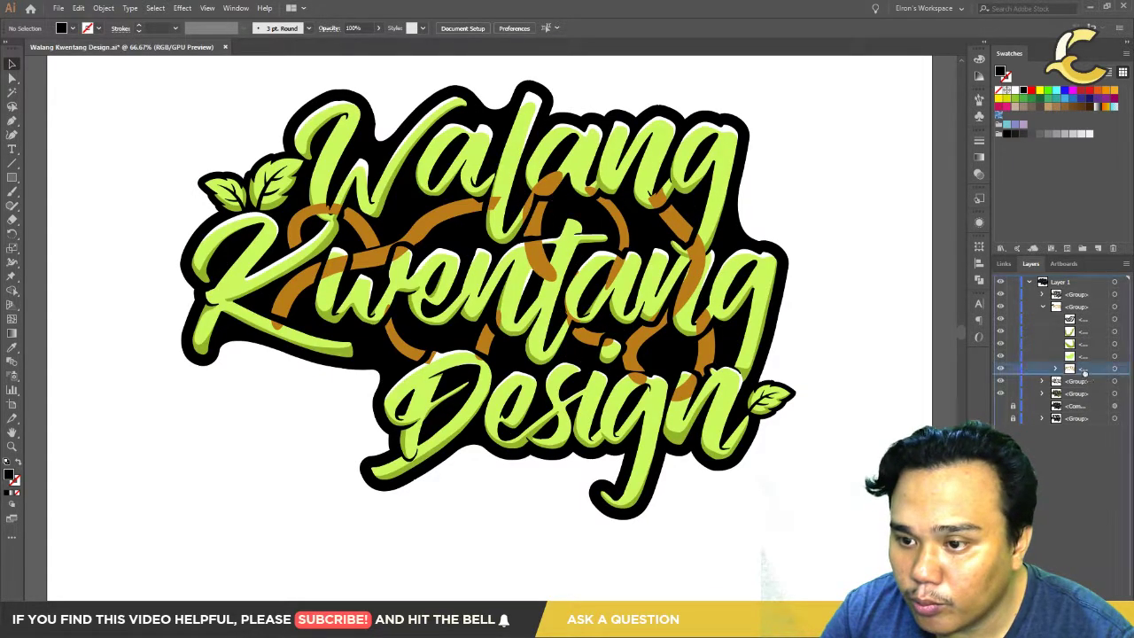
pyautogui.moveTo(1071, 389); pyautogui.dragTo(1071, 391)
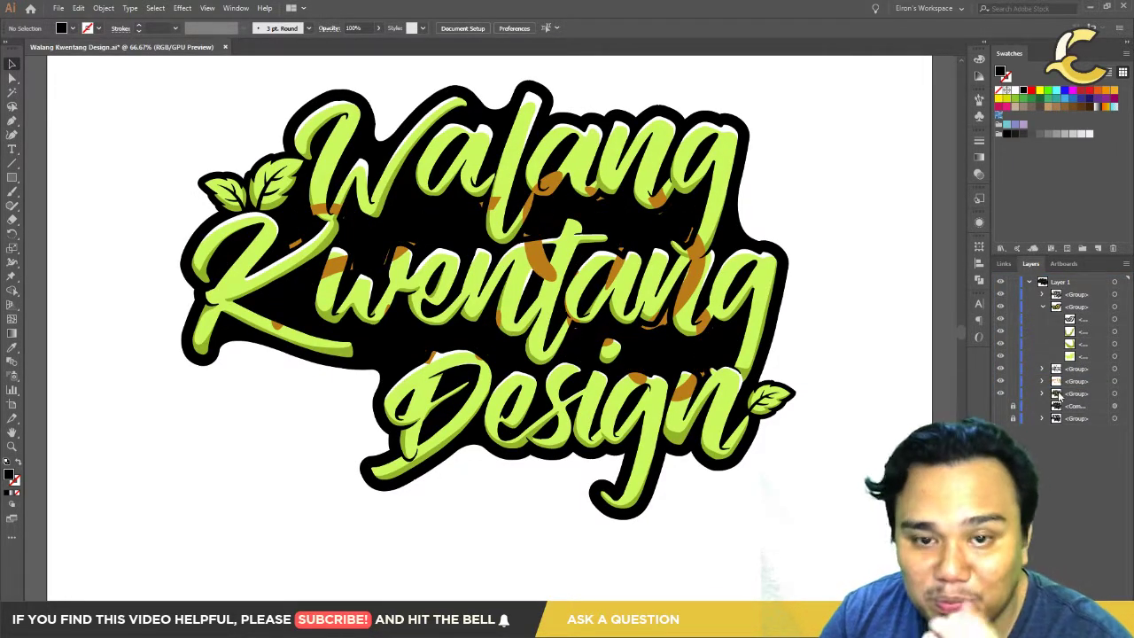
# Step: Move the orange ring group one level lower and inspect the nested group below it
pyautogui.click(1000, 395)
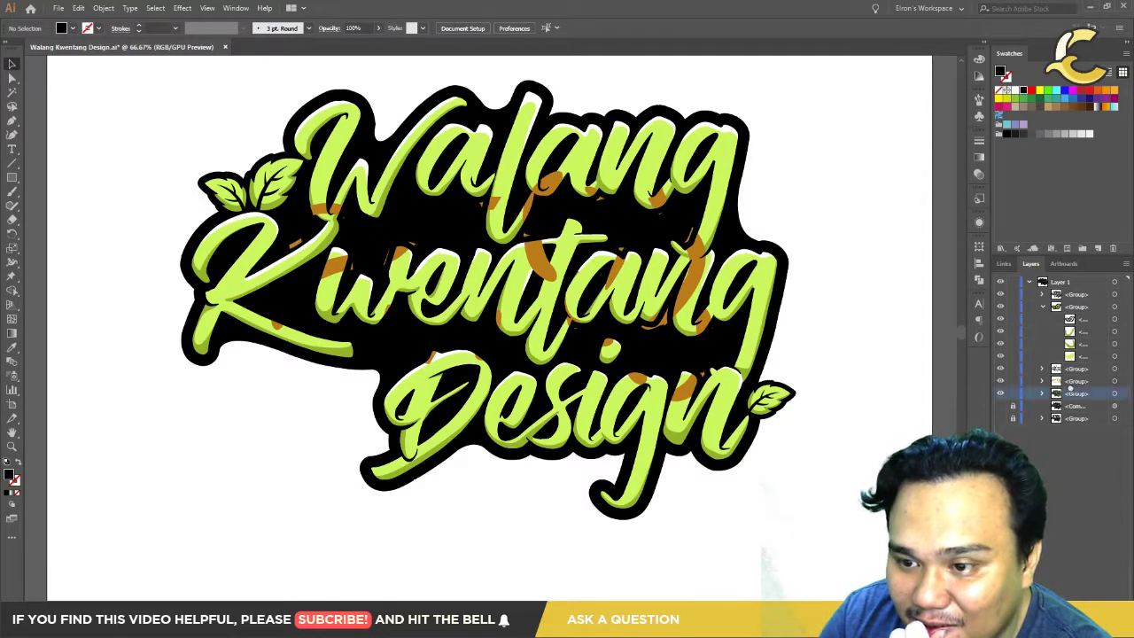
pyautogui.moveTo(1075, 380)
pyautogui.mouseDown()
pyautogui.moveTo(1071, 398)
pyautogui.moveTo(1069, 364)
pyautogui.mouseUp()
pyautogui.click(1067, 393)
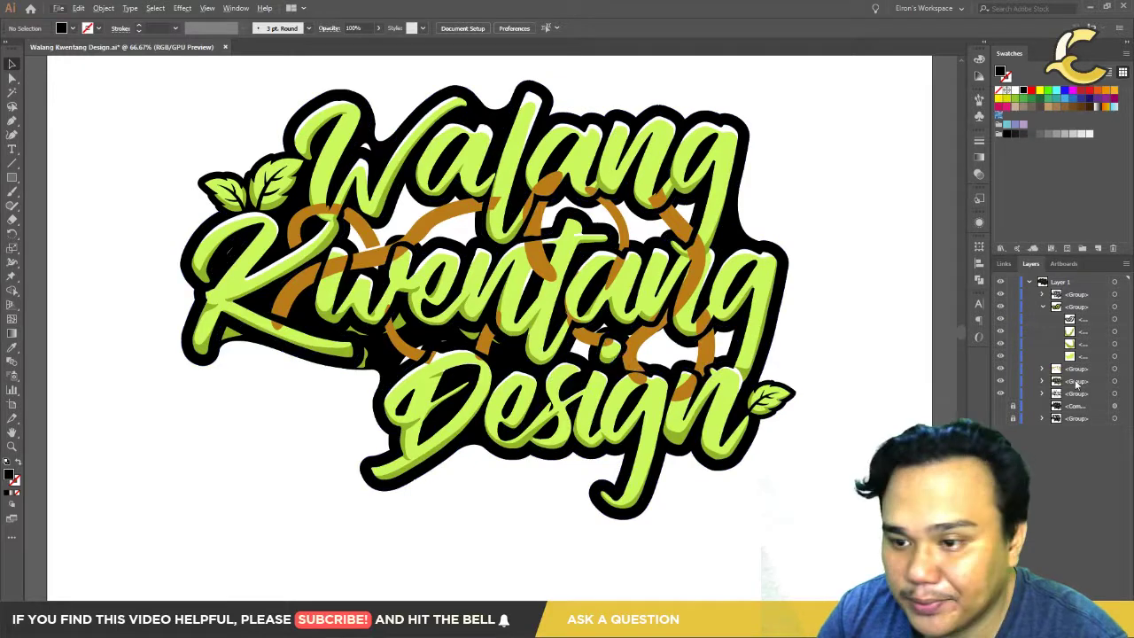
pyautogui.click(1044, 381)
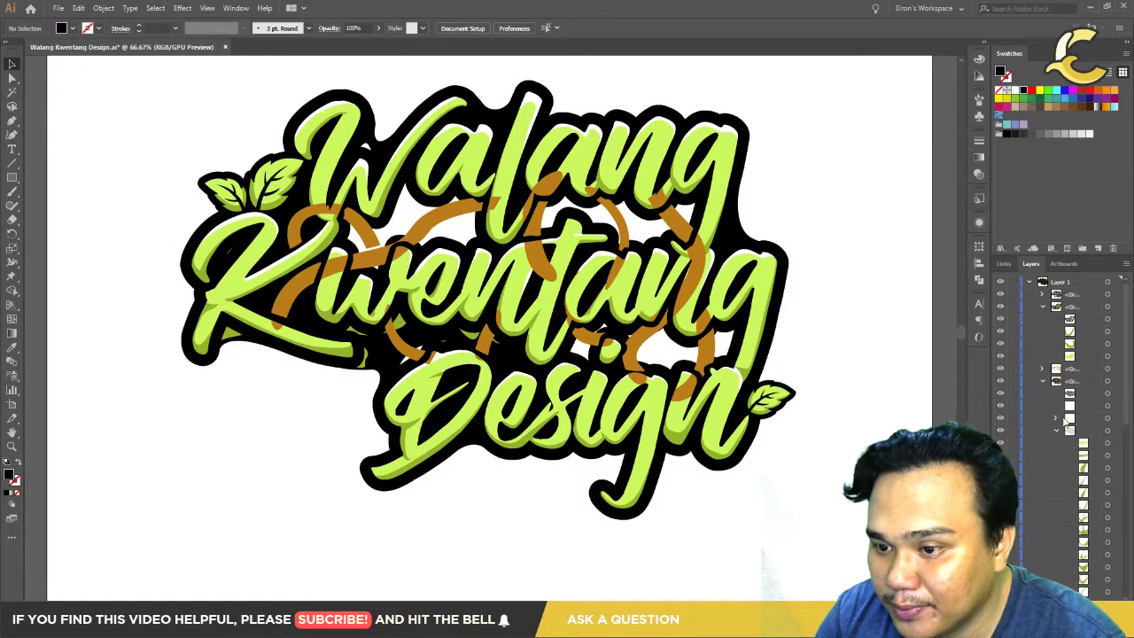
pyautogui.click(1055, 430)
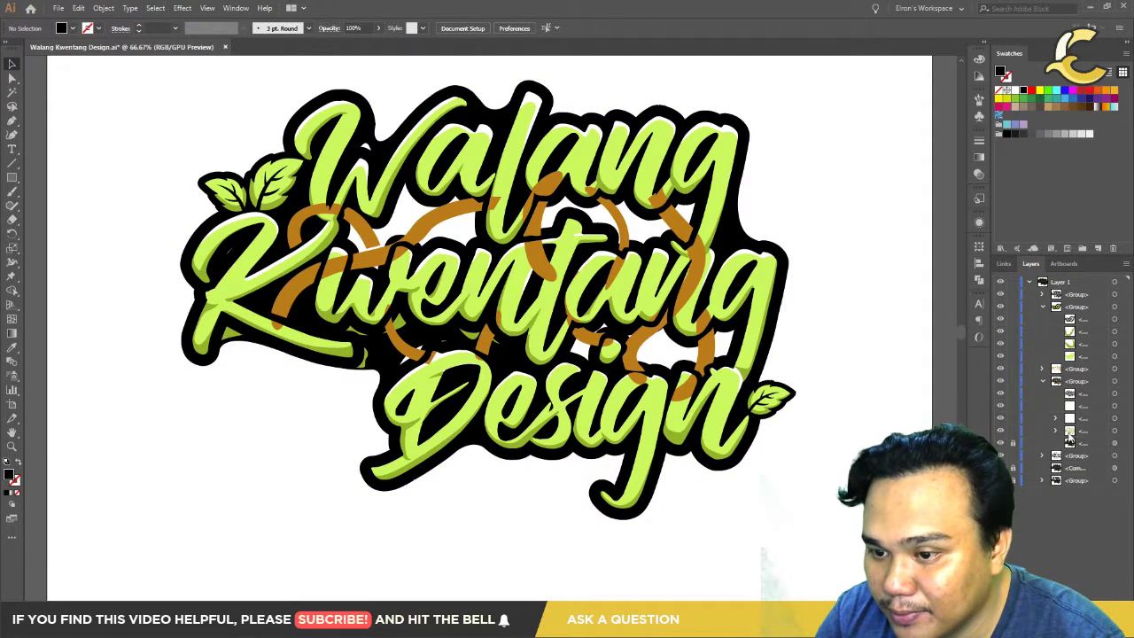
# Step: Reorder the lettering groups and place the orange rings inside the lettering group
pyautogui.click(999, 438)
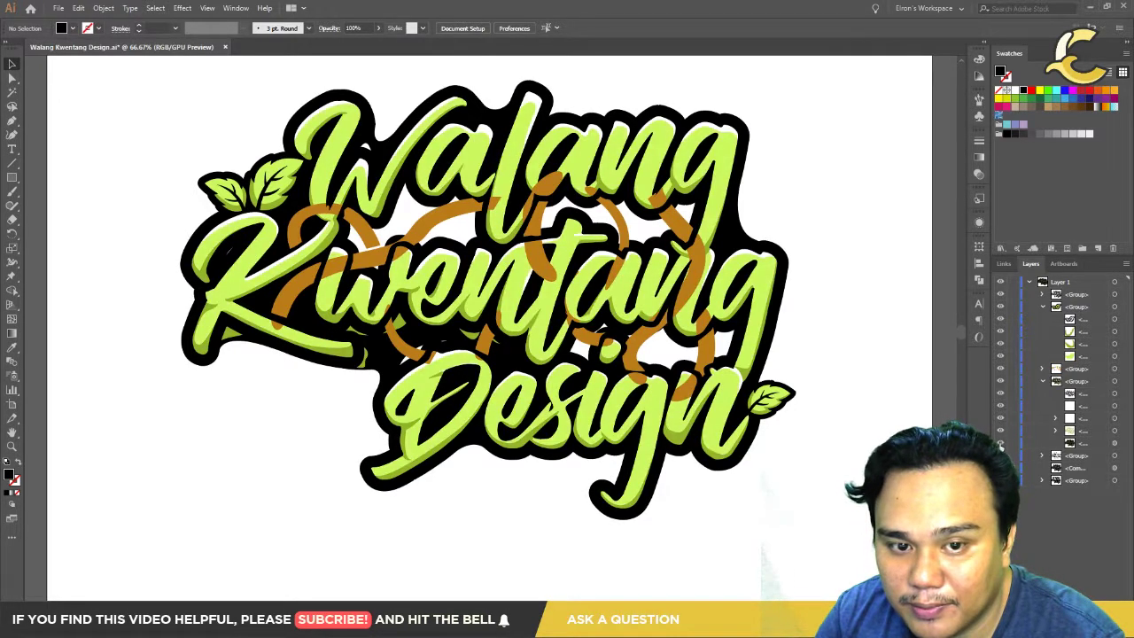
pyautogui.click(1000, 445)
pyautogui.click(1000, 443)
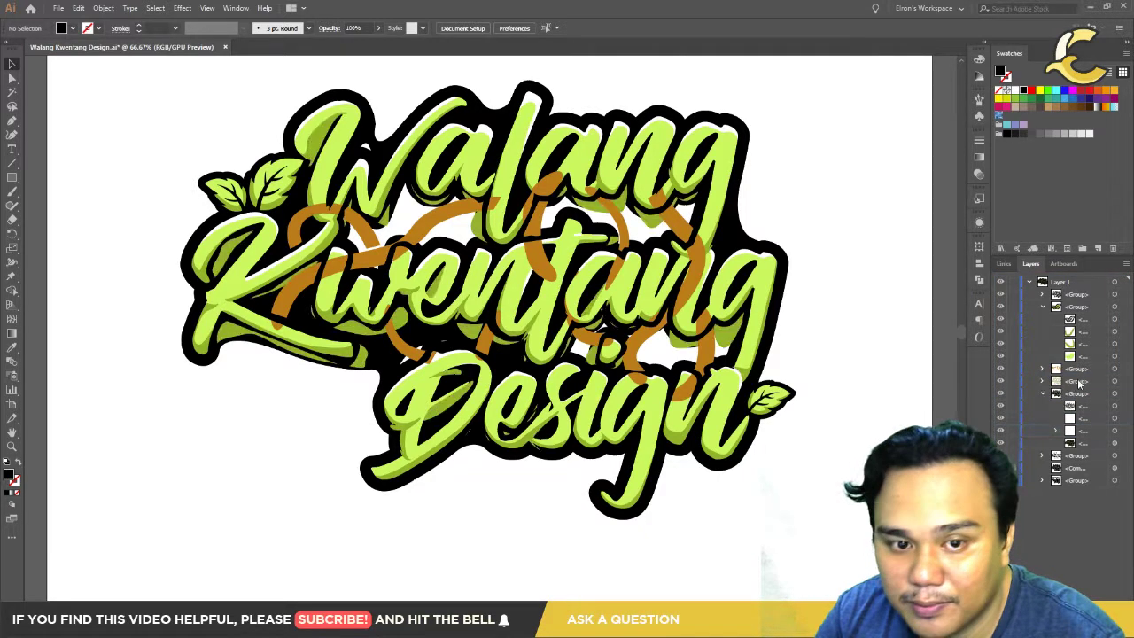
pyautogui.moveTo(1077, 381); pyautogui.dragTo(1042, 407)
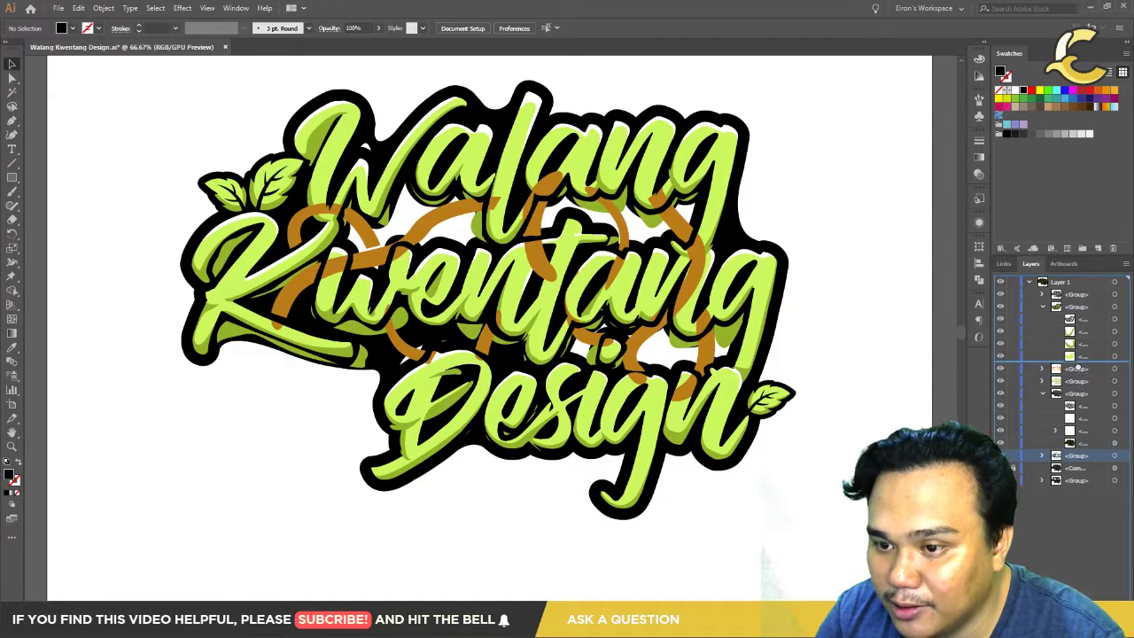
pyautogui.moveTo(1076, 366); pyautogui.dragTo(1076, 361)
# Step: Select the leaf-shaped path on the K and briefly toggle the green letter shading
pyautogui.scroll(1, 620, 431)
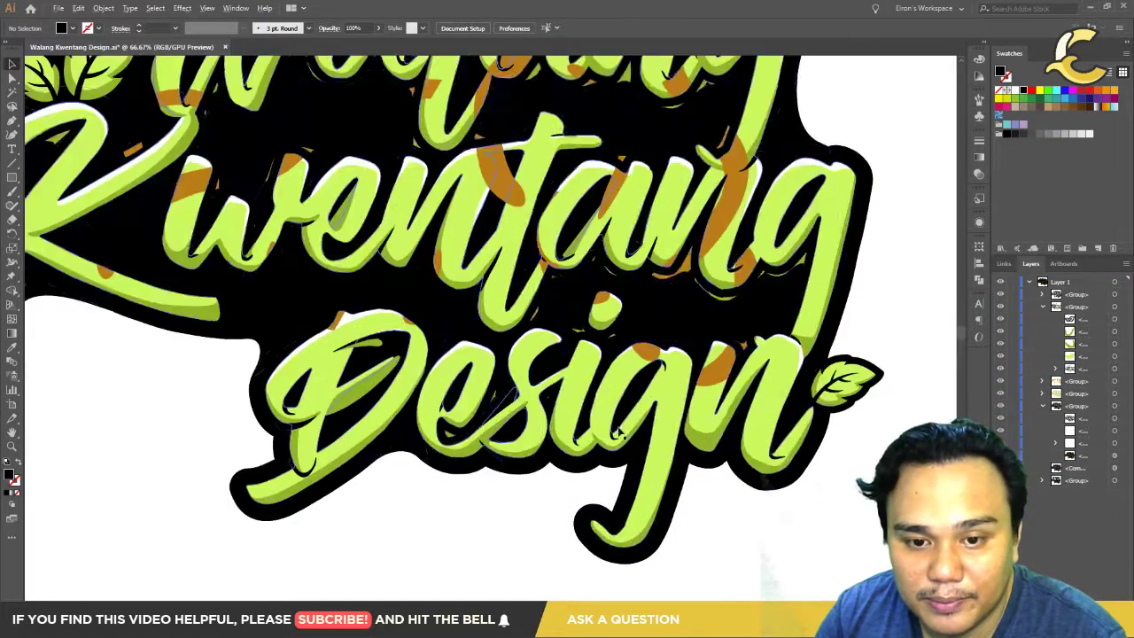
pyautogui.scroll(-1, 620, 431)
pyautogui.scroll(2, 713, 496)
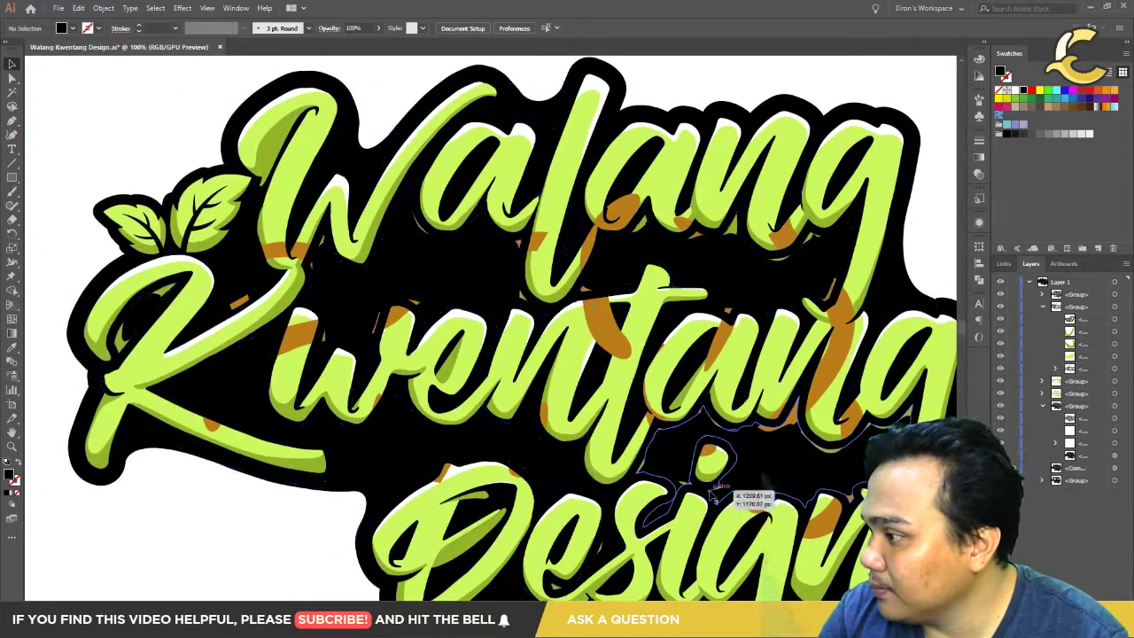
pyautogui.scroll(-1, 262, 434)
pyautogui.scroll(1, 261, 434)
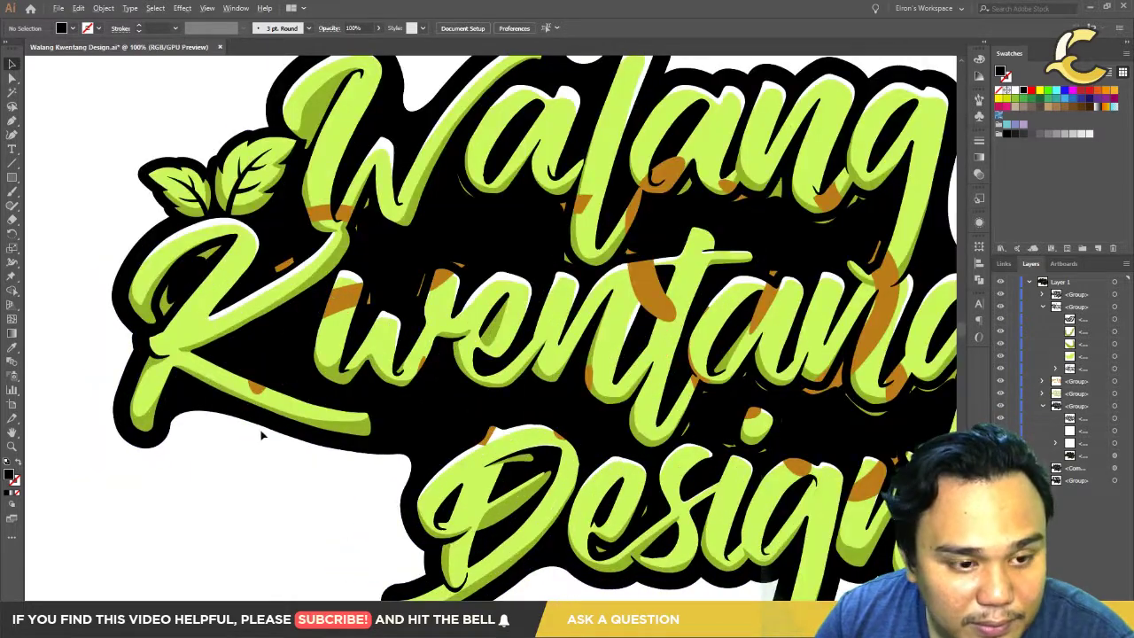
pyautogui.scroll(-1, 261, 434)
pyautogui.scroll(1, 186, 284)
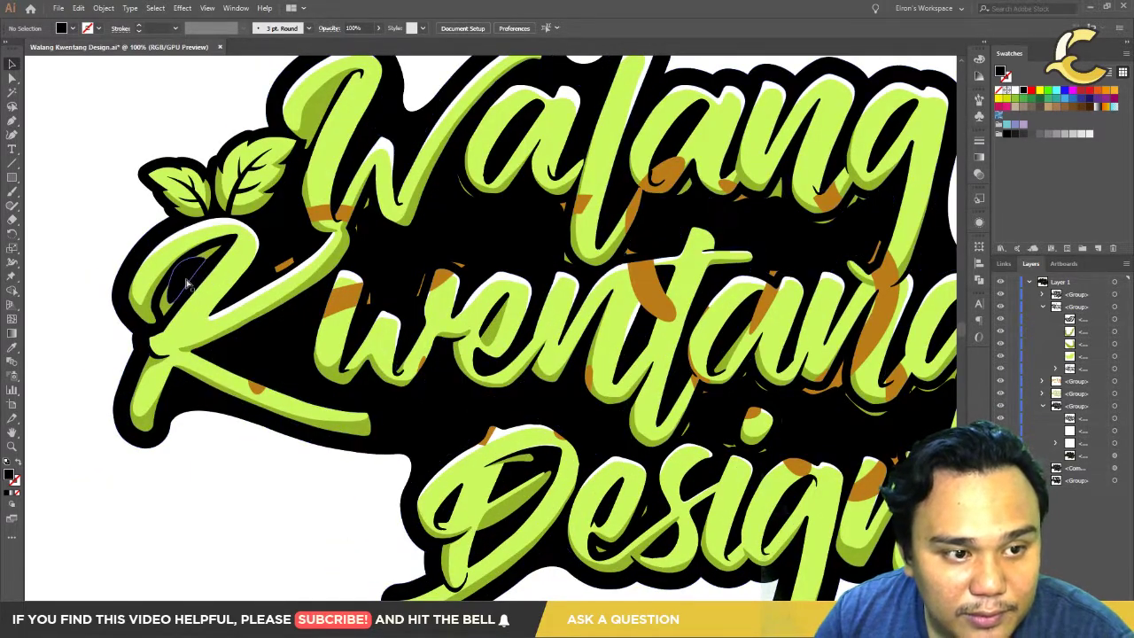
pyautogui.click(186, 284)
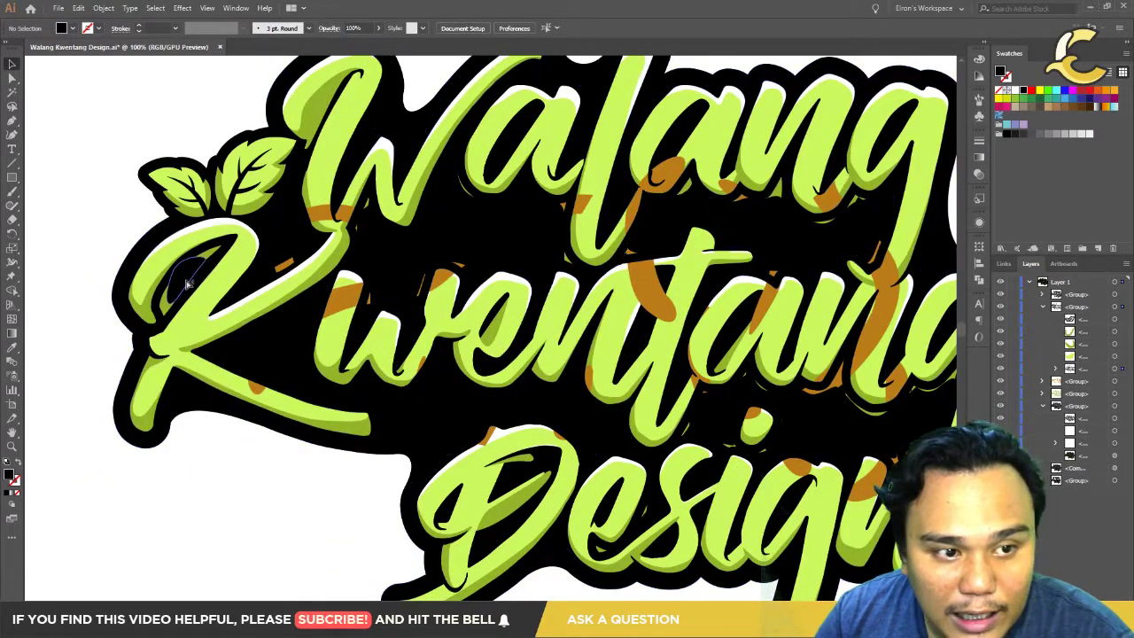
pyautogui.click(1000, 406)
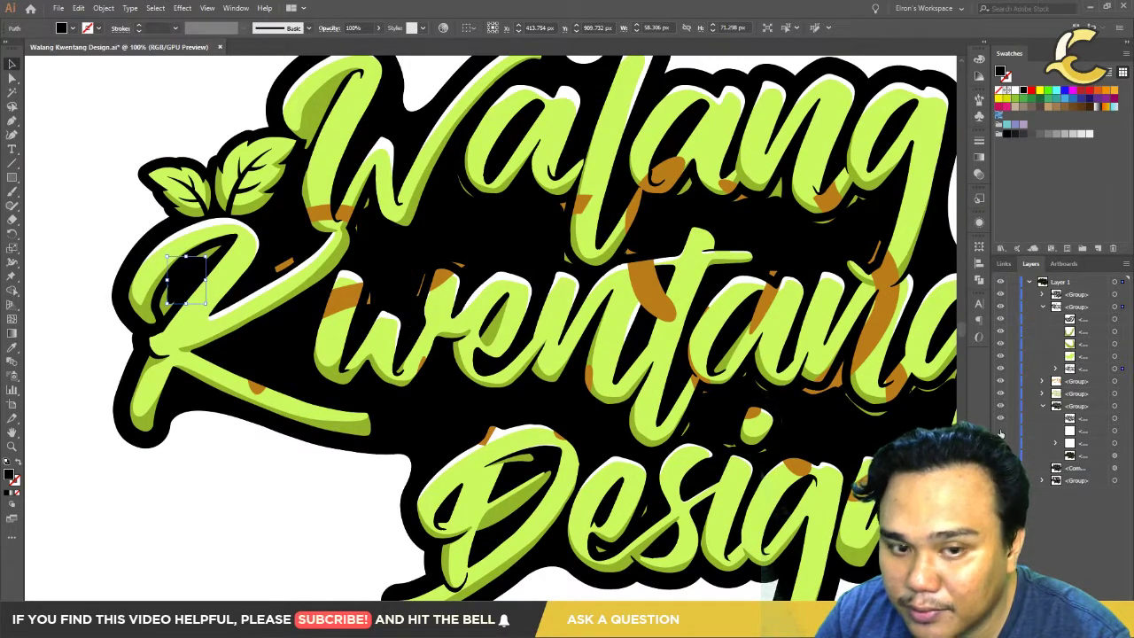
# Step: Bring the large compound path of orange circles in front of the black backing
pyautogui.click(1122, 432)
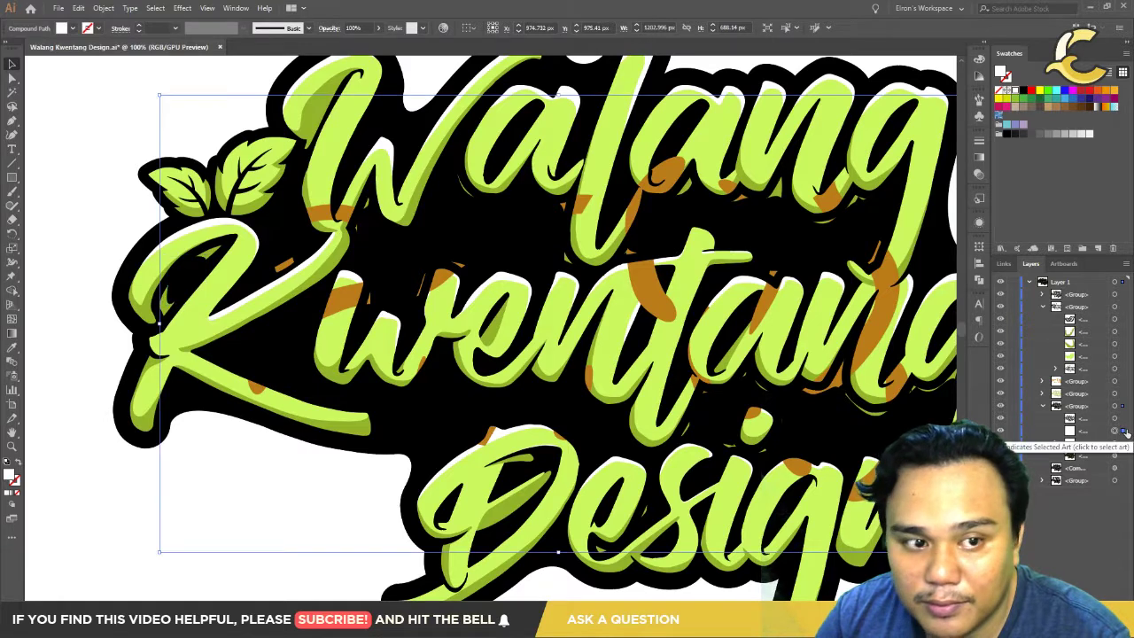
pyautogui.hotkey('ctrl', '-')
pyautogui.moveTo(935, 514); pyautogui.dragTo(689, 476)
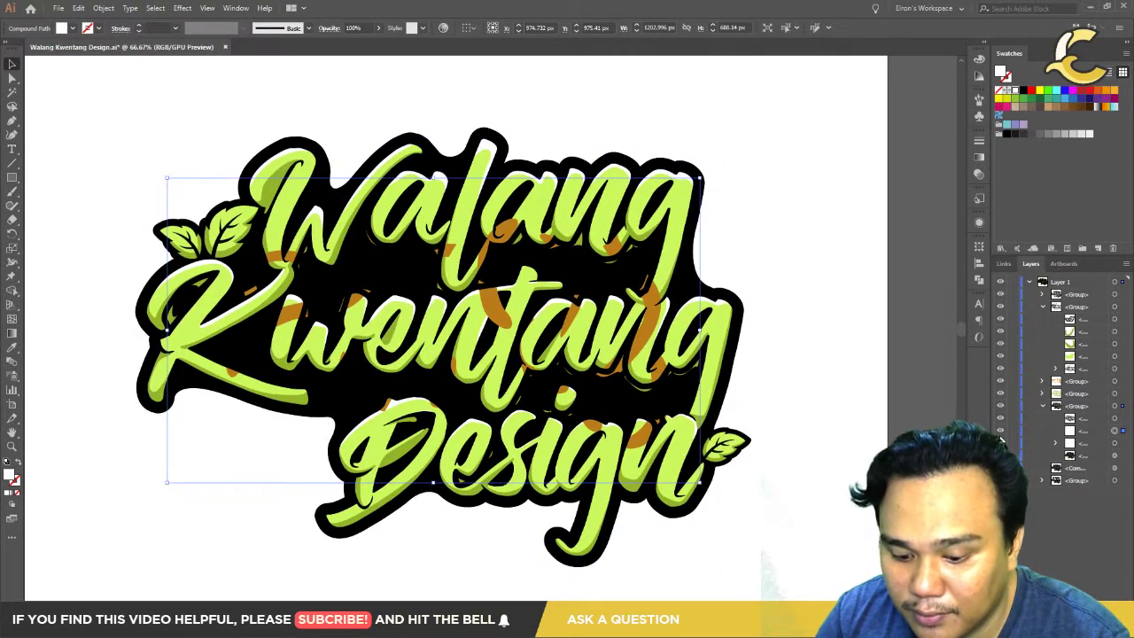
pyautogui.hotkey('ctrl', 'shift', ']')
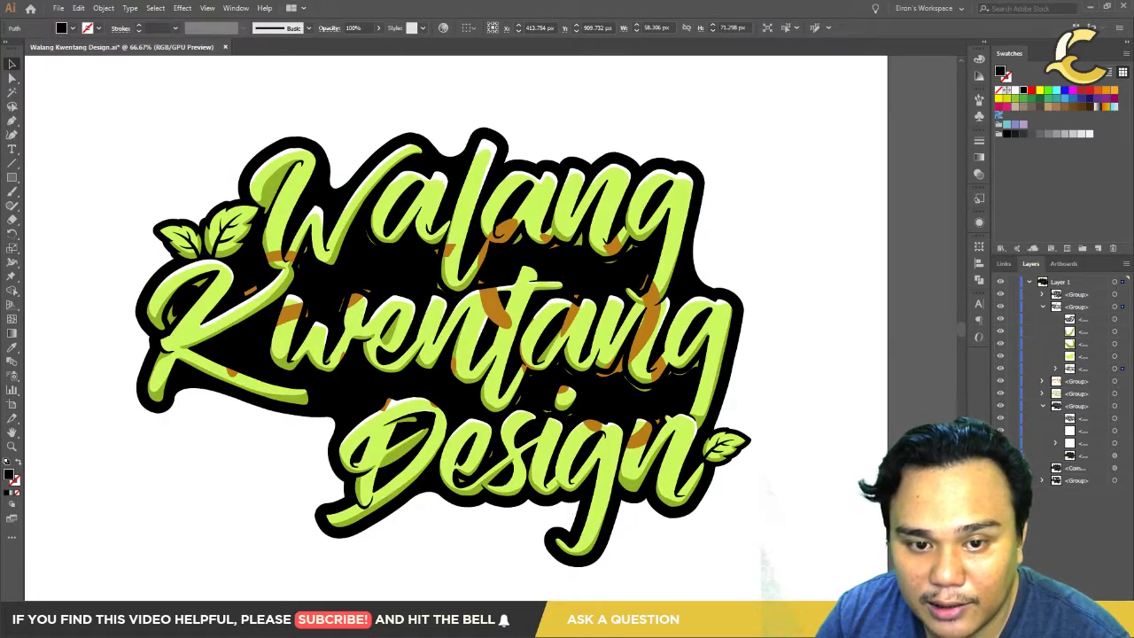
pyautogui.click(756, 500)
# Step: Undo three changes to restore the black backing, then check the orange circles and left leaves
pyautogui.hotkey('ctrl', 'z')
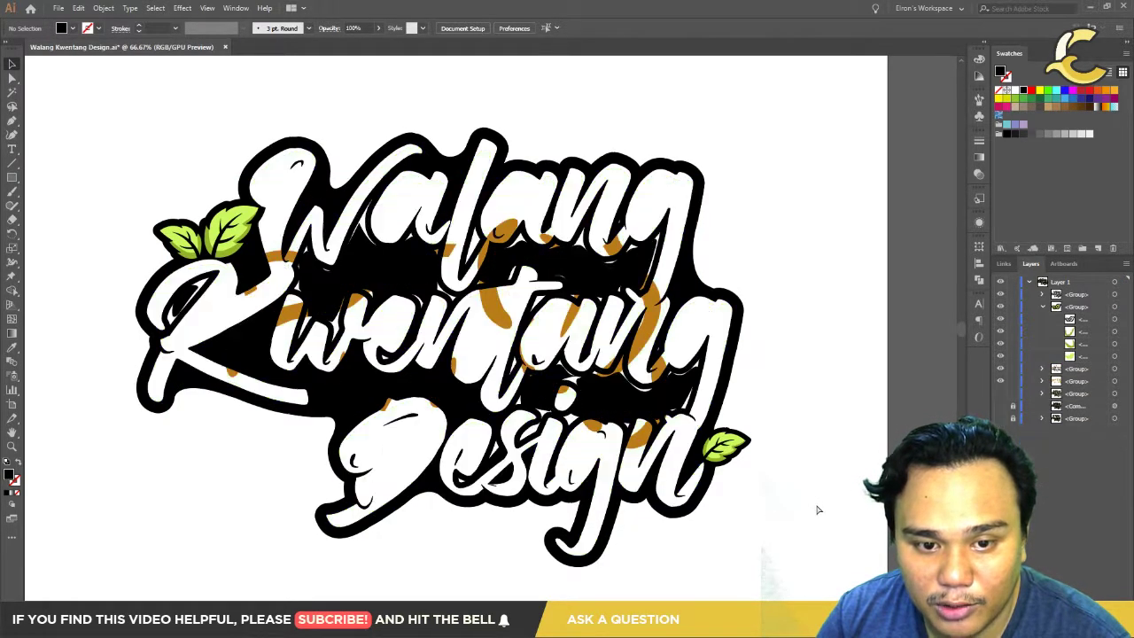
pyautogui.hotkey('ctrl', 'z')
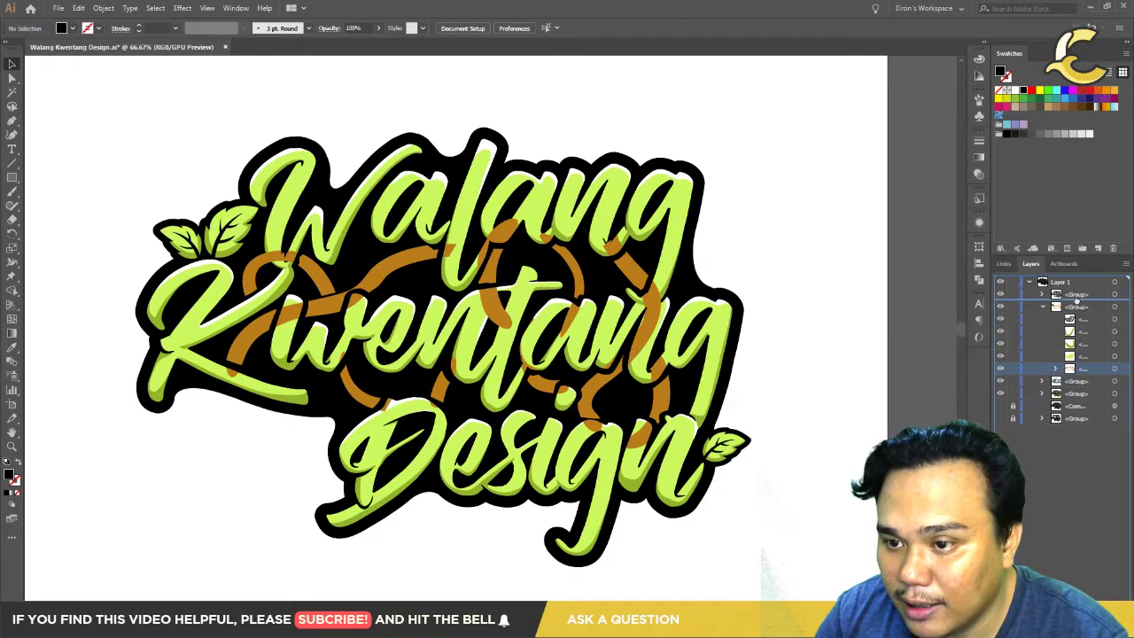
pyautogui.hotkey('ctrl', 'z')
pyautogui.click(1000, 308)
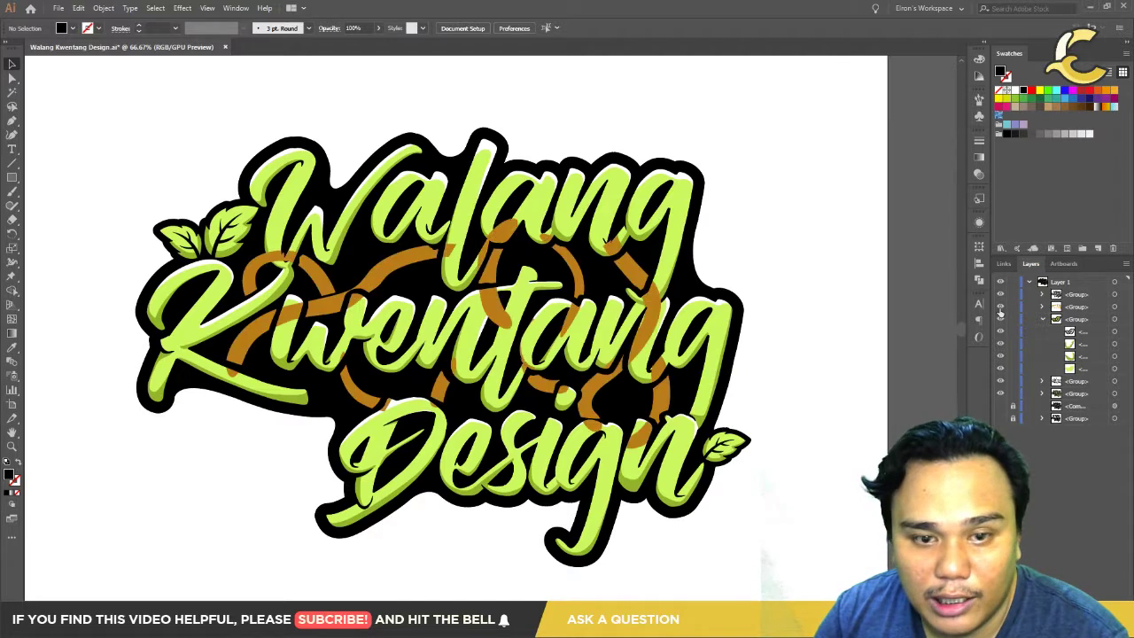
pyautogui.click(1041, 319)
pyautogui.click(1000, 319)
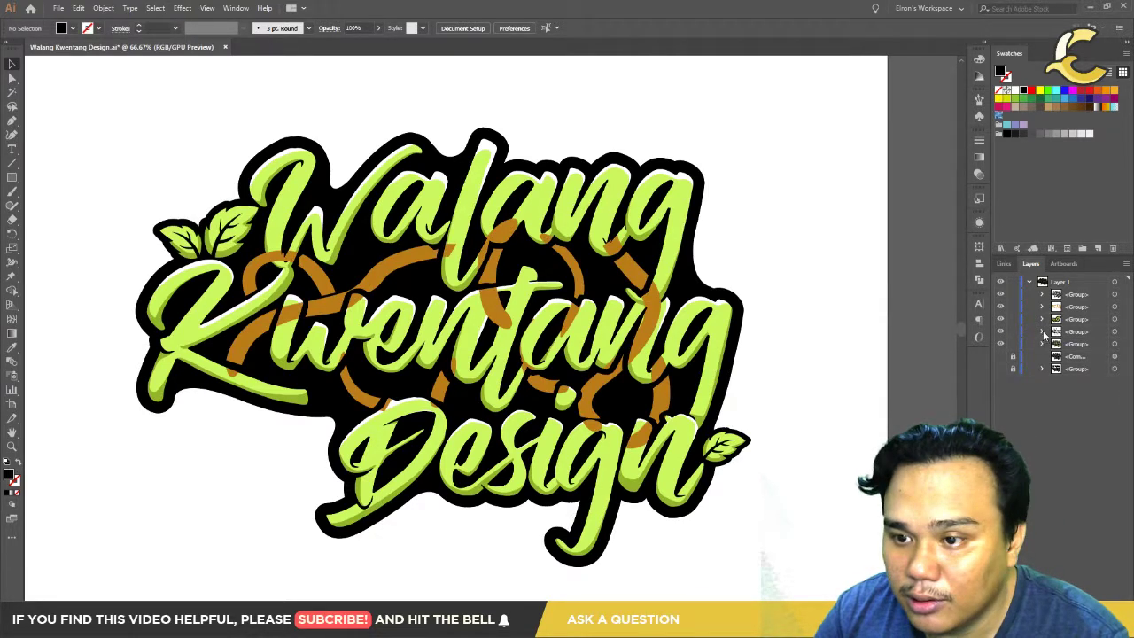
# Step: Expand the fourth group to inspect its paths, then collapse it
pyautogui.click(1042, 332)
pyautogui.scroll(-3, 1045, 337)
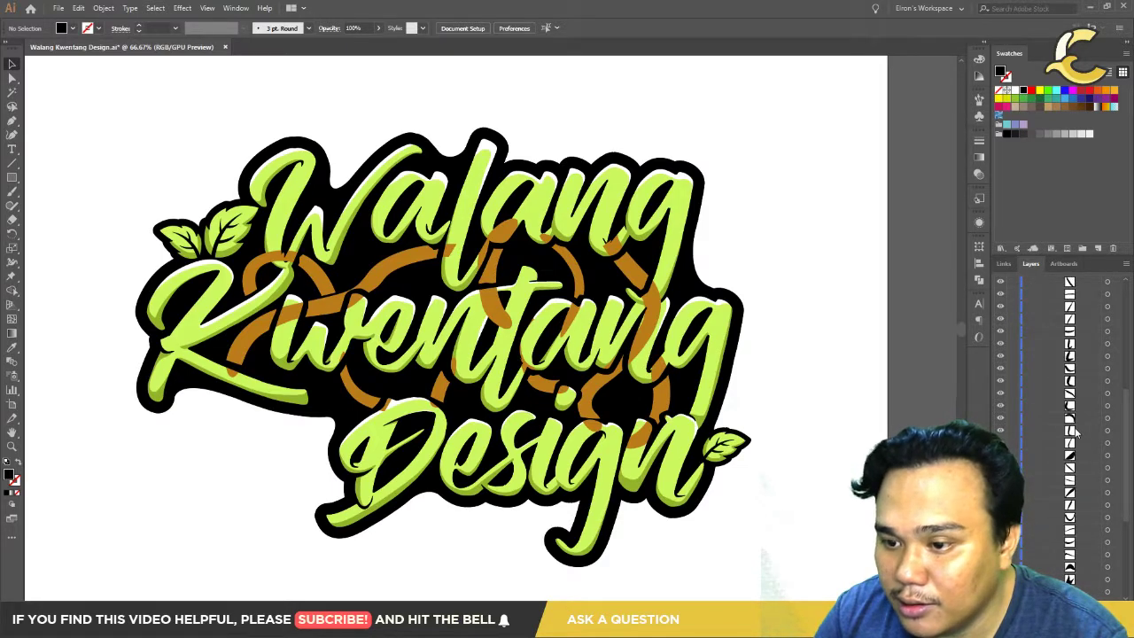
pyautogui.scroll(-3, 1058, 381)
pyautogui.scroll(5, 1062, 372)
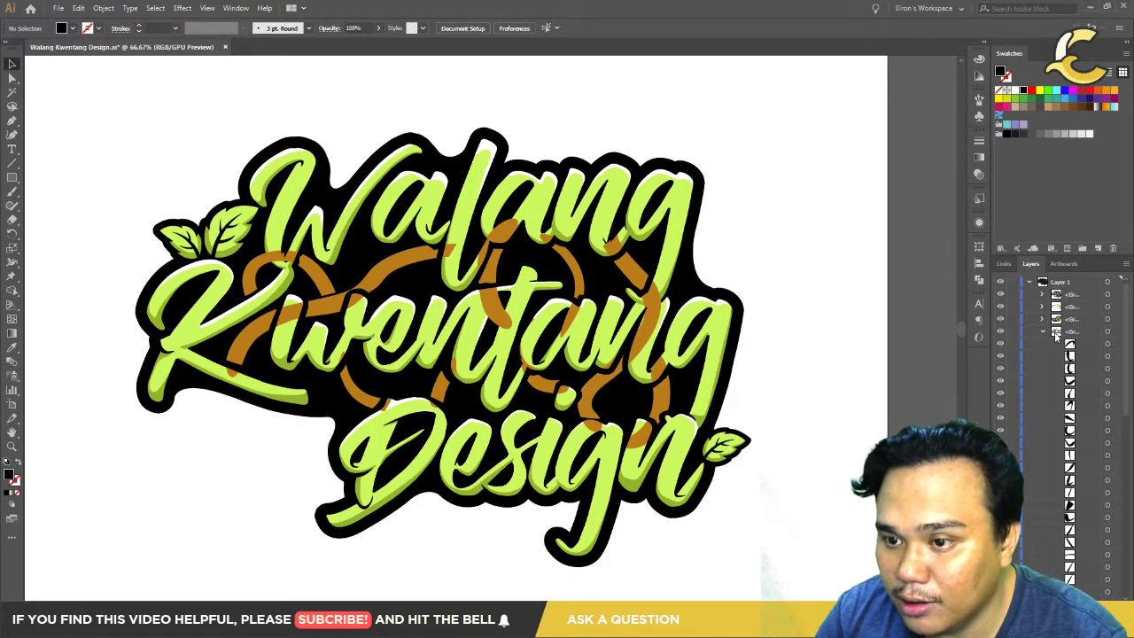
pyautogui.click(1044, 332)
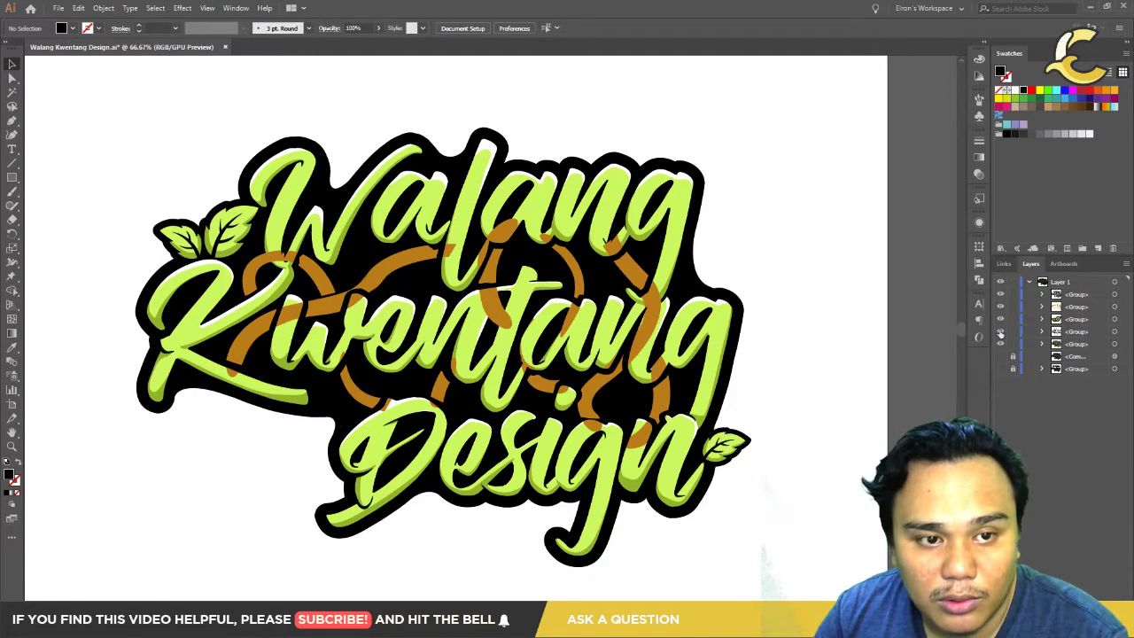
# Step: Toggle the black backing layer's visibility to see which pieces it holds
pyautogui.click(1001, 332)
pyautogui.click(1001, 332)
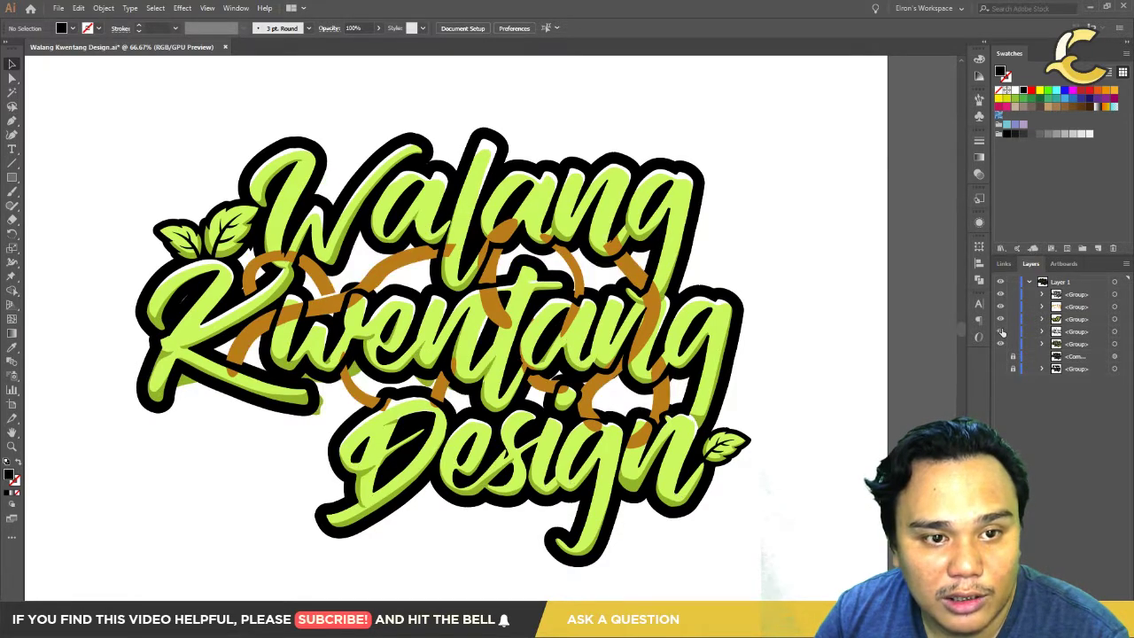
pyautogui.click(1000, 332)
pyautogui.click(1002, 332)
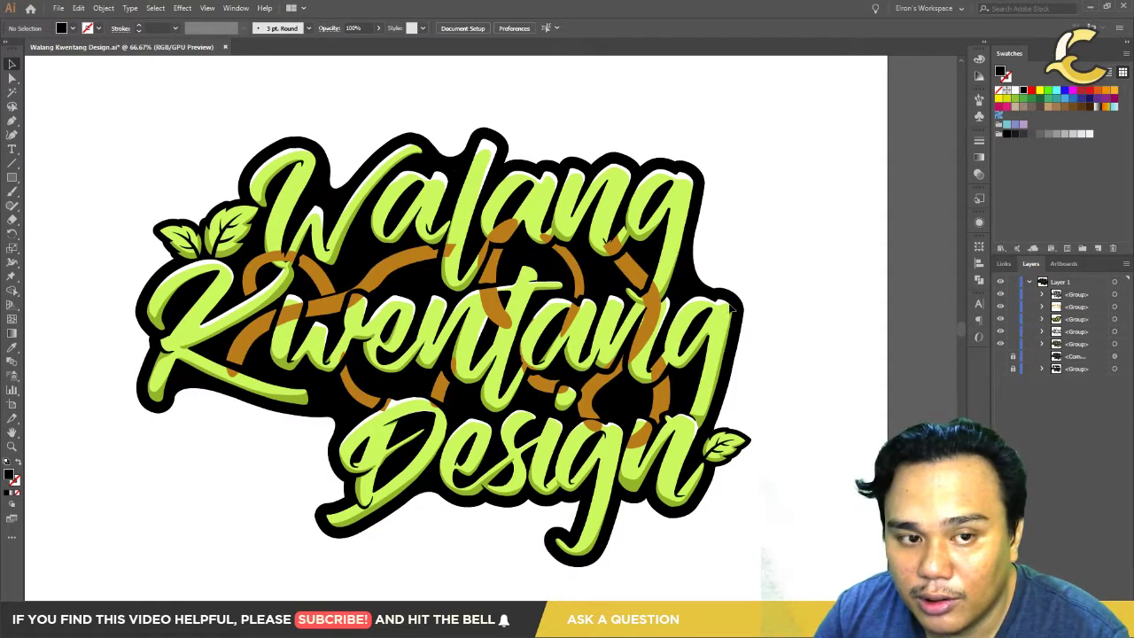
# Step: Select the separate paths behind Kwentang, group them with Ctrl+G, and zoom out to the whole logo
pyautogui.click(545, 267)
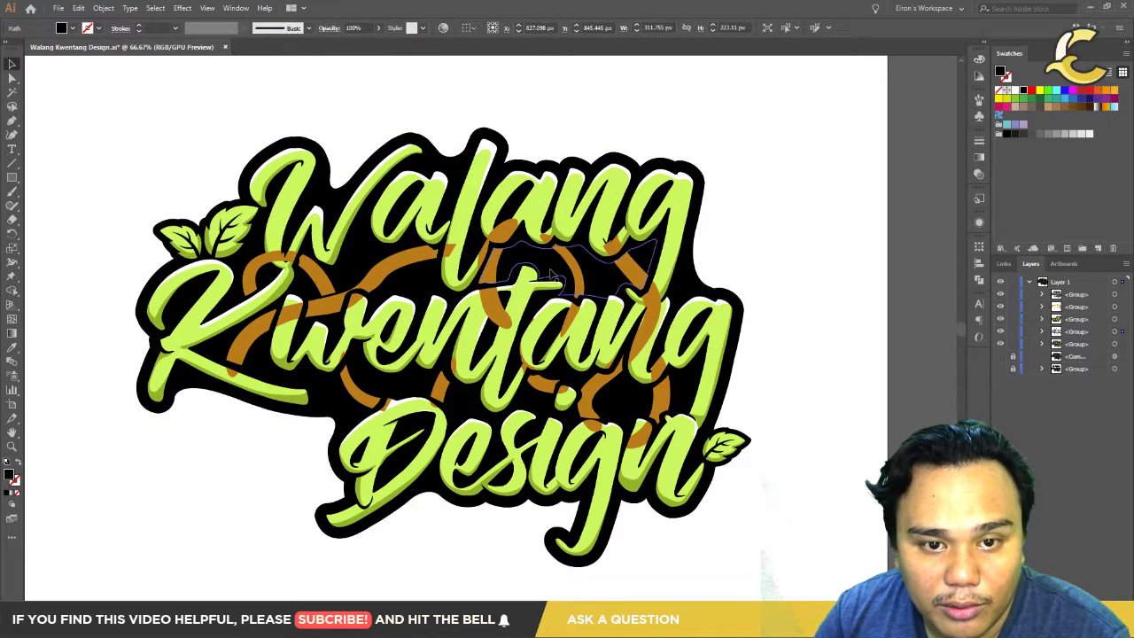
pyautogui.click(550, 270)
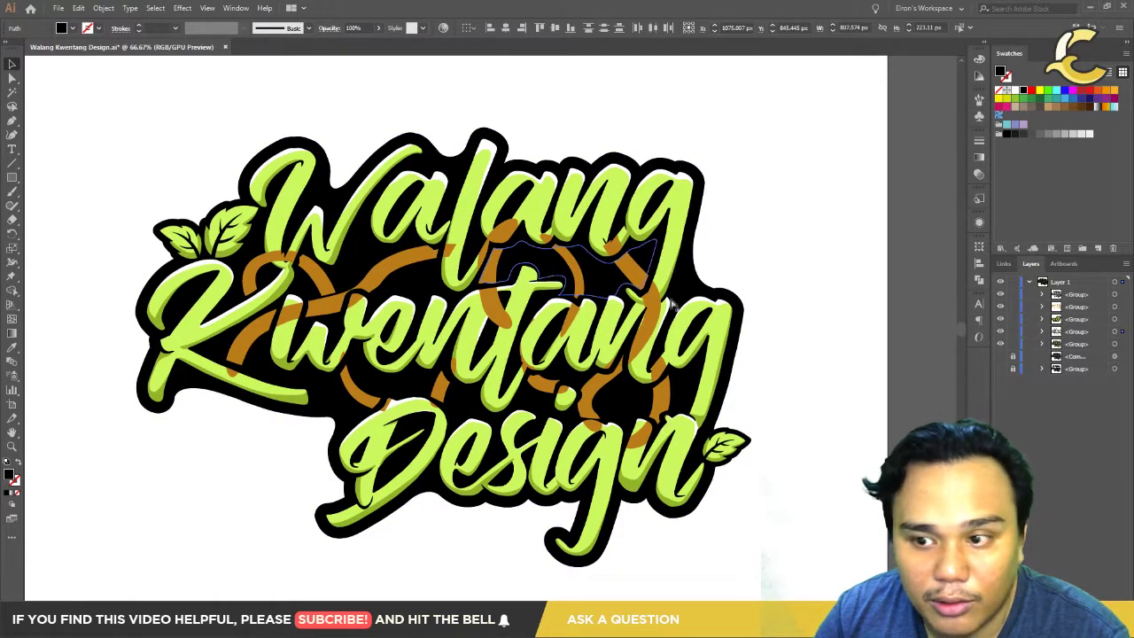
pyautogui.click(1041, 330)
pyautogui.scroll(-3, 1085, 408)
pyautogui.scroll(-2, 1078, 434)
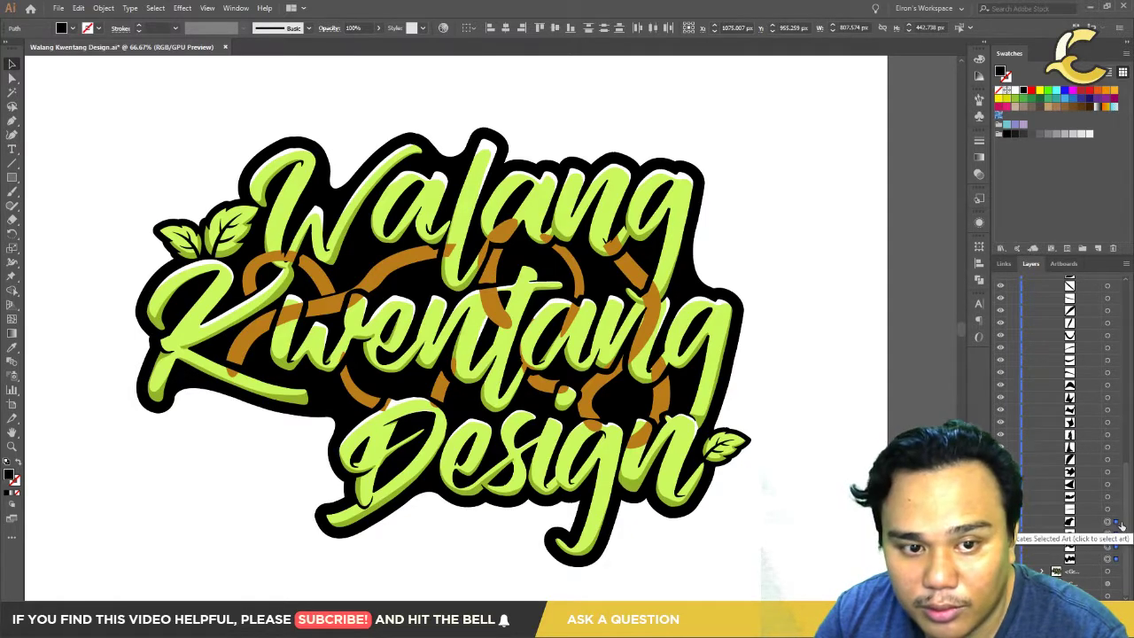
pyautogui.keyDown('alt'); pyautogui.scroll(3, 693, 403); pyautogui.keyUp('alt')
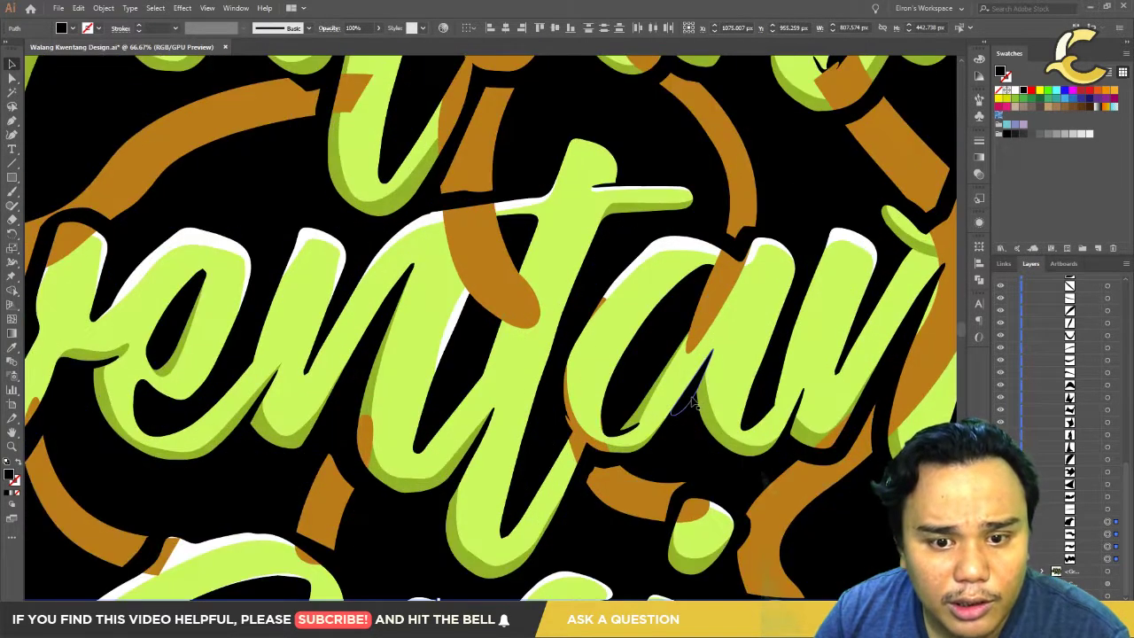
pyautogui.keyDown('alt'); pyautogui.scroll(-1, 694, 403); pyautogui.keyUp('alt')
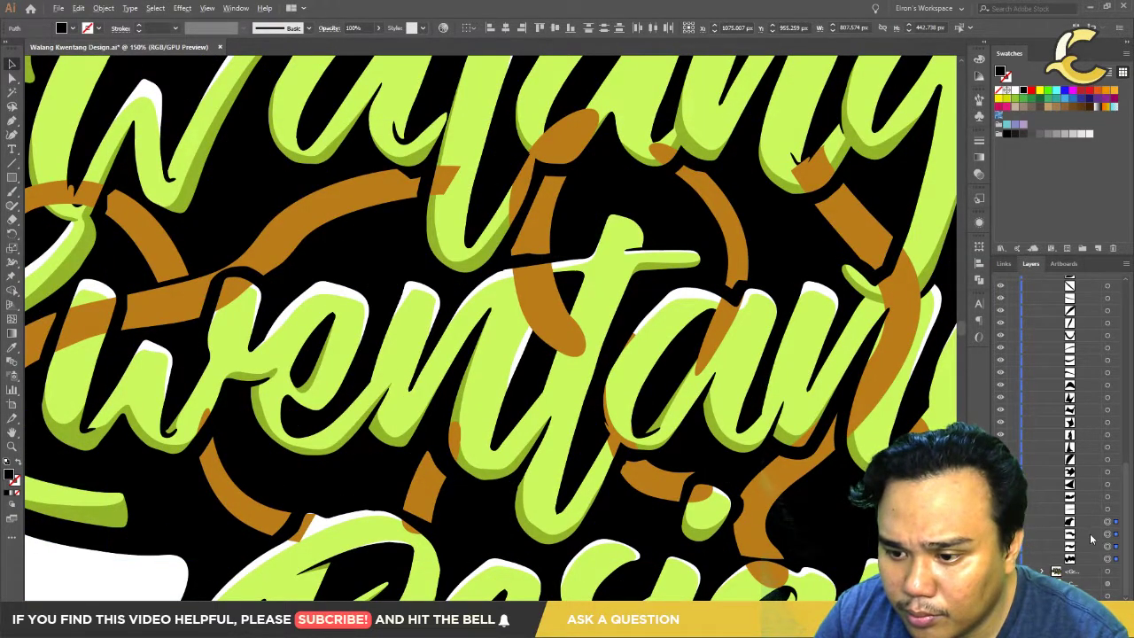
pyautogui.hotkey('ctrl', 'g')
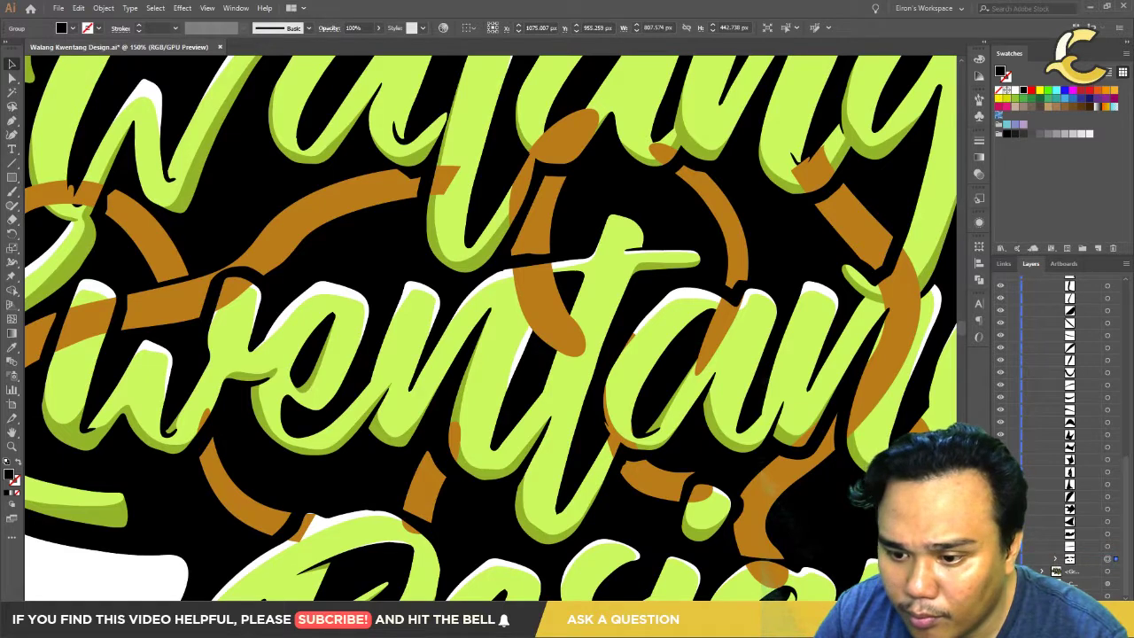
pyautogui.hotkey('ctrl', '-')
pyautogui.hotkey('ctrl', '-')
pyautogui.hotkey('ctrl', '-')
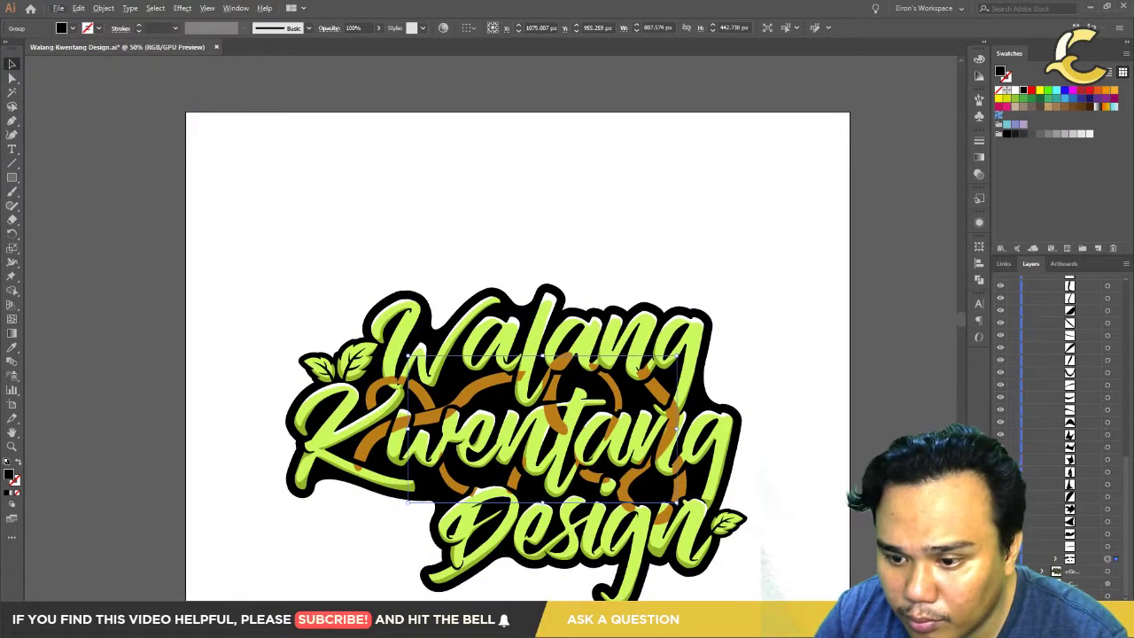
# Step: Group the backing pieces near the g and the bottom of the K around Kwentang
pyautogui.hotkey('ctrl', 'shift', 'a')
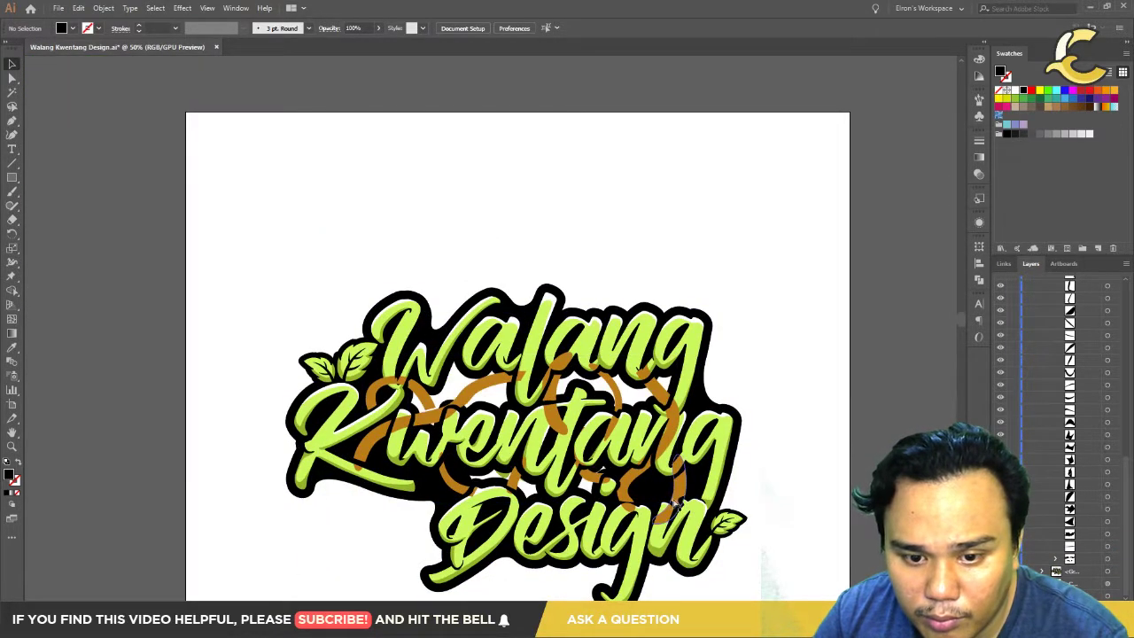
pyautogui.click(673, 502)
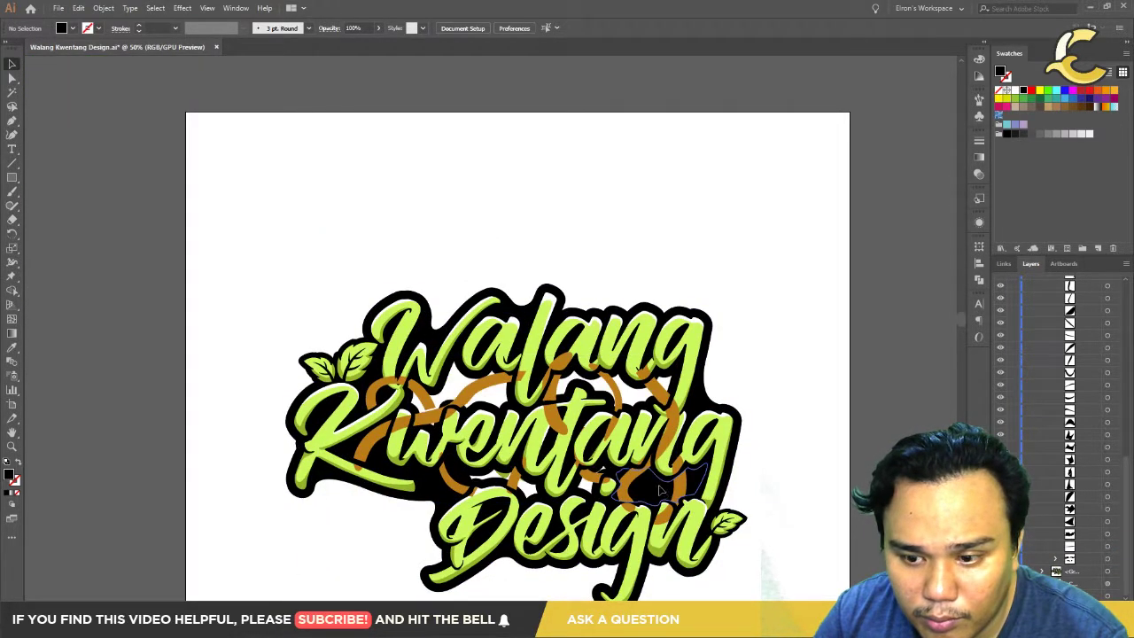
pyautogui.keyDown('shift'); pyautogui.click(452, 501); pyautogui.keyUp('shift')
pyautogui.click(1108, 532)
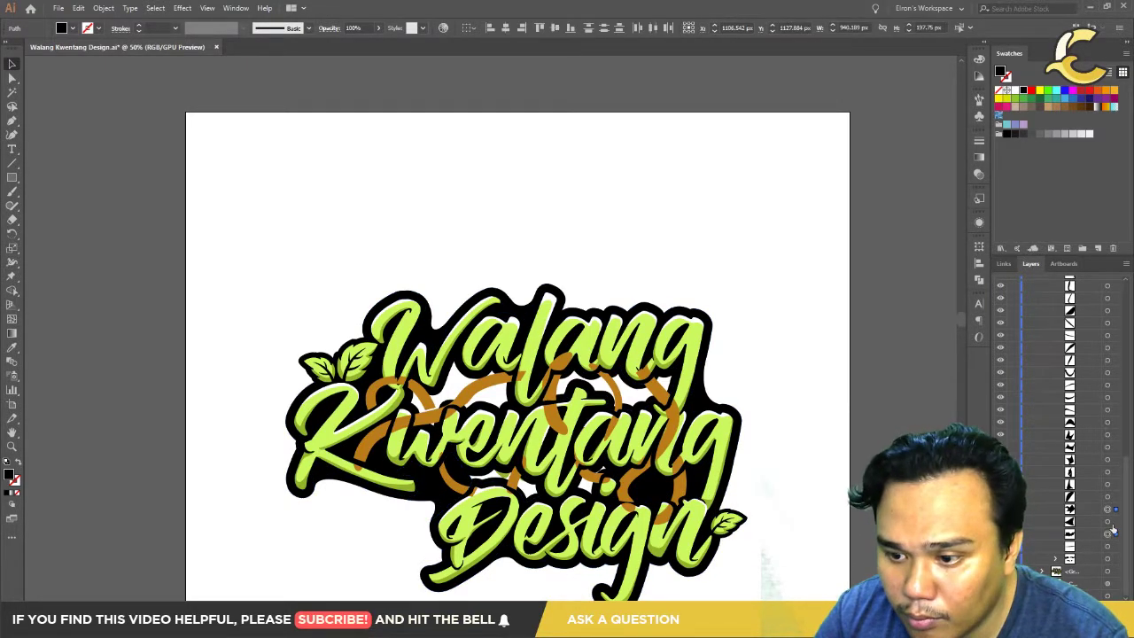
pyautogui.keyDown('shift'); pyautogui.click(1117, 532); pyautogui.keyUp('shift')
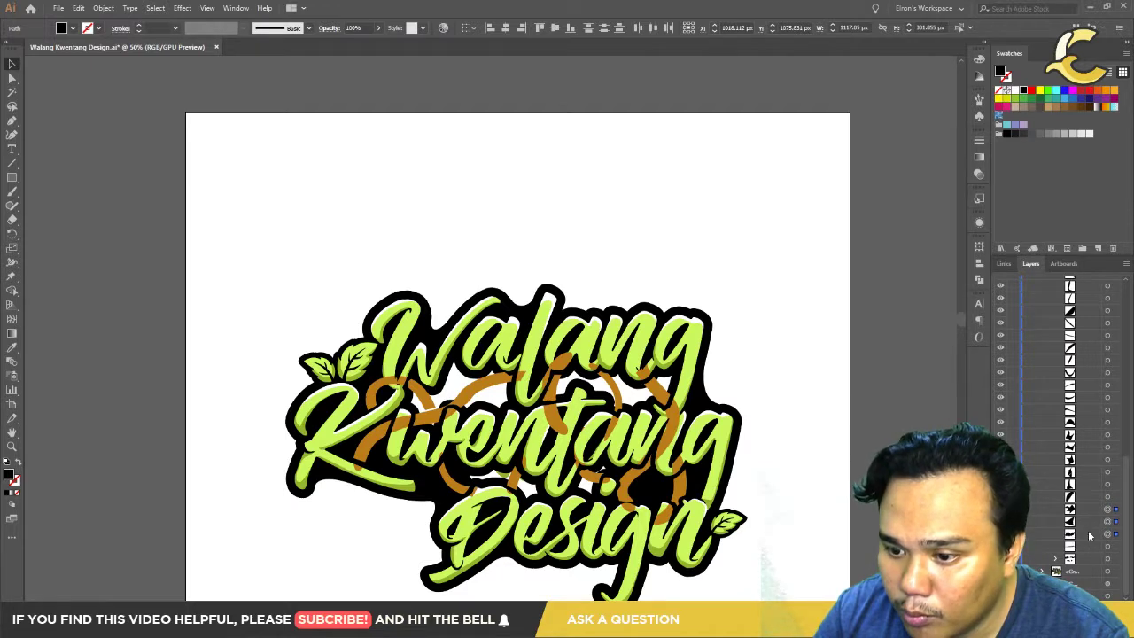
pyautogui.click(1089, 535)
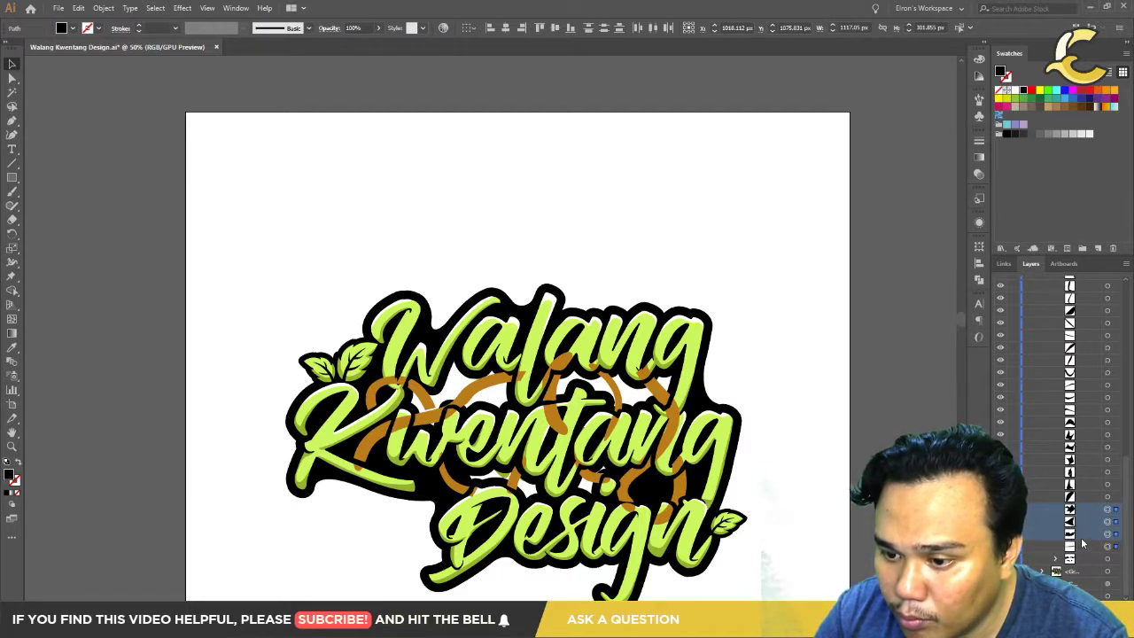
pyautogui.hotkey('ctrl', 'g')
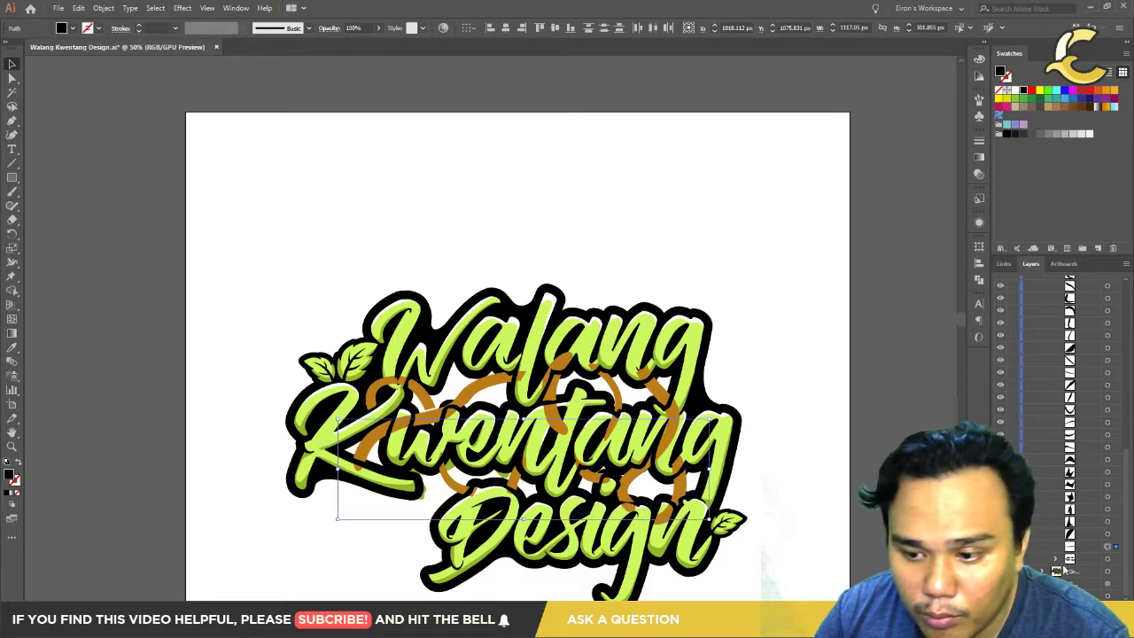
# Step: Select the remaining related path pieces and drag them into the new group in Layers
pyautogui.click(618, 469)
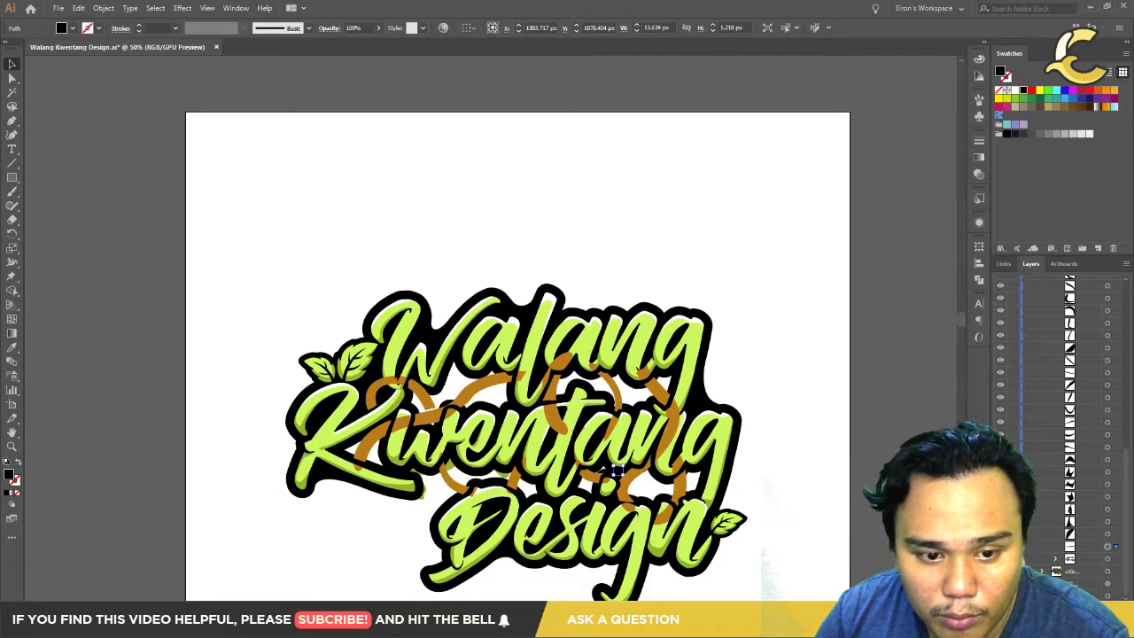
pyautogui.click(585, 401)
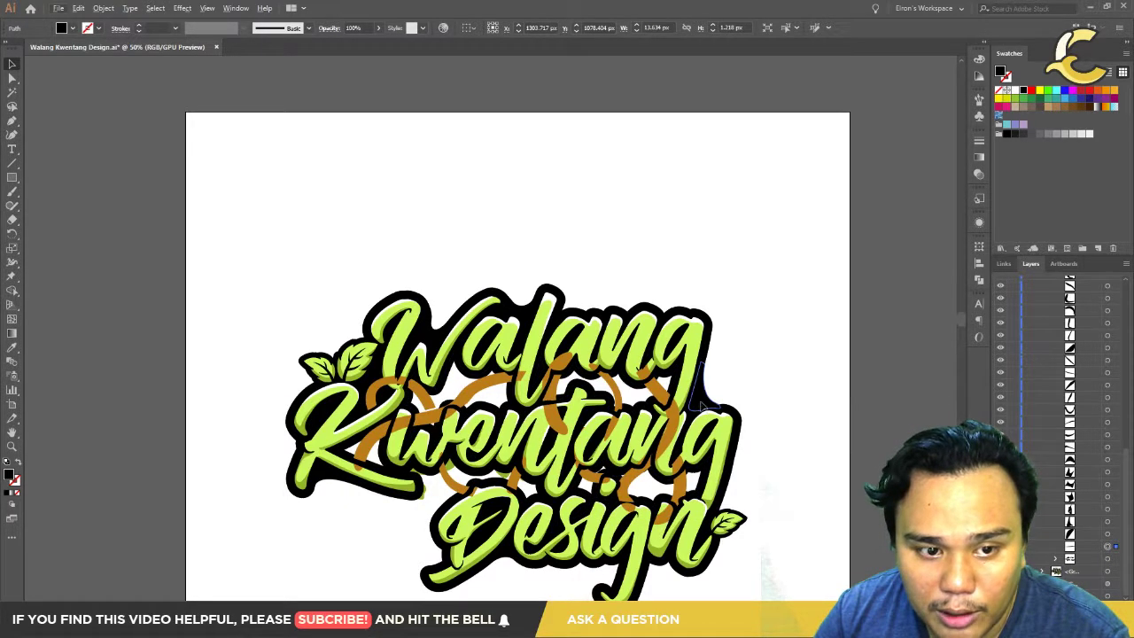
pyautogui.click(439, 332)
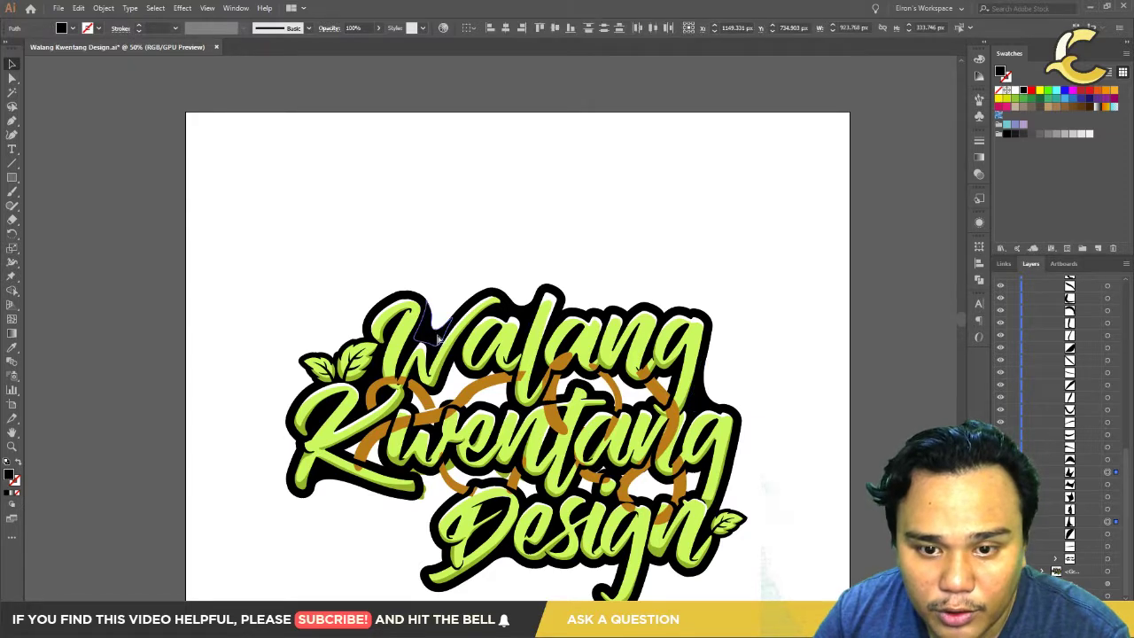
pyautogui.keyDown('shift'); pyautogui.click(496, 380); pyautogui.keyUp('shift')
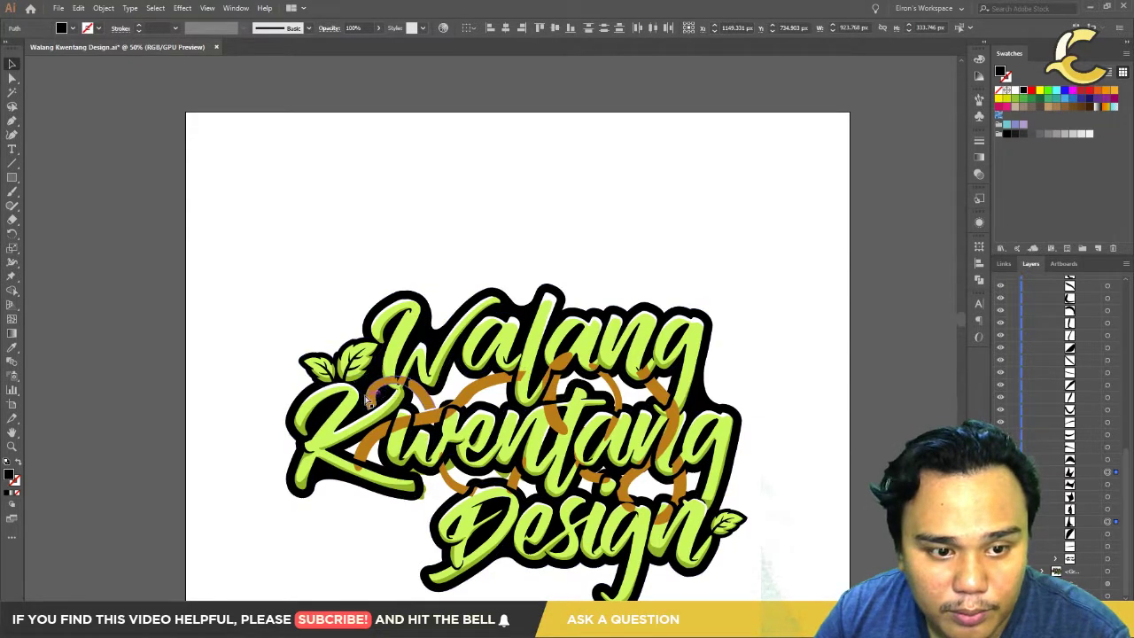
pyautogui.keyDown('shift'); pyautogui.click(321, 424); pyautogui.keyUp('shift')
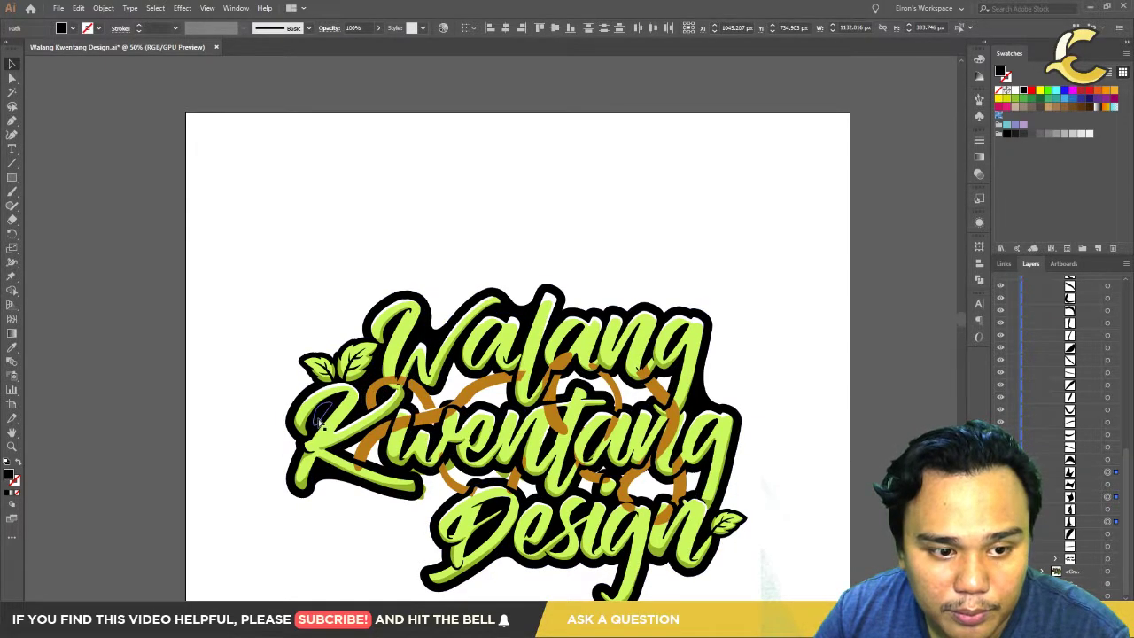
pyautogui.keyDown('shift'); pyautogui.click(370, 463); pyautogui.keyUp('shift')
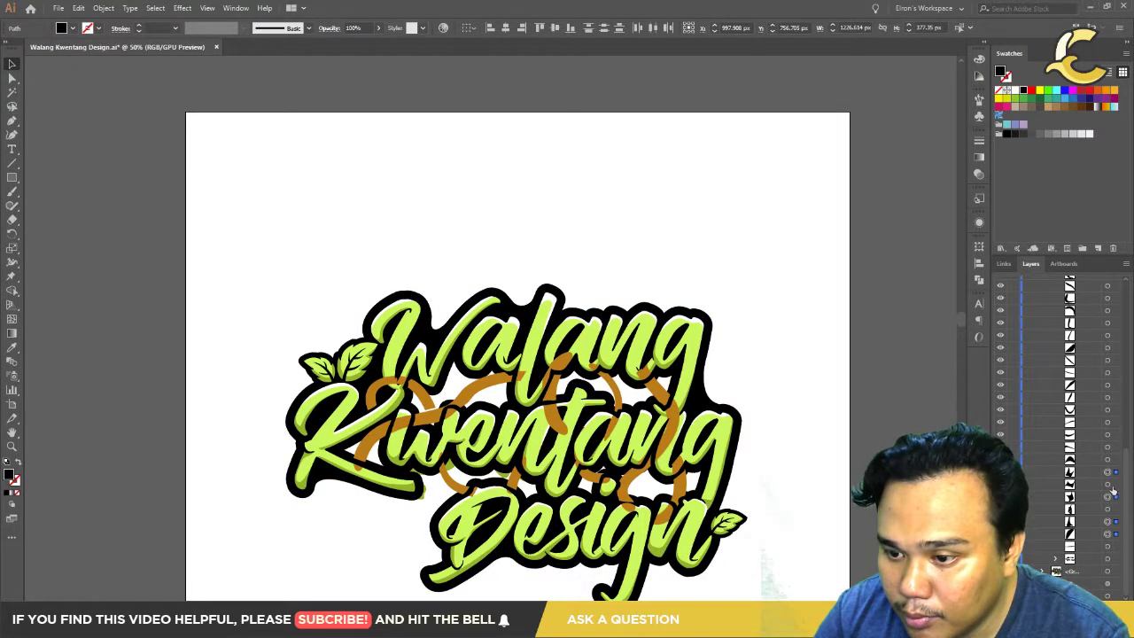
pyautogui.moveTo(1083, 514); pyautogui.dragTo(1084, 554)
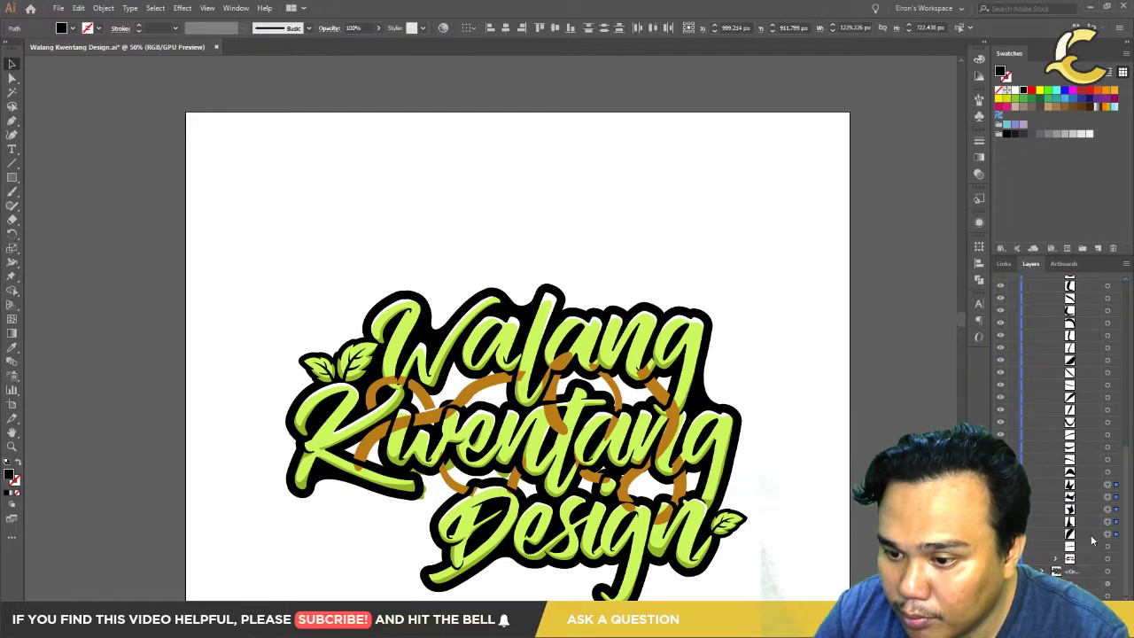
pyautogui.click(1089, 485)
pyautogui.keyDown('shift'); pyautogui.click(1093, 534); pyautogui.keyUp('shift')
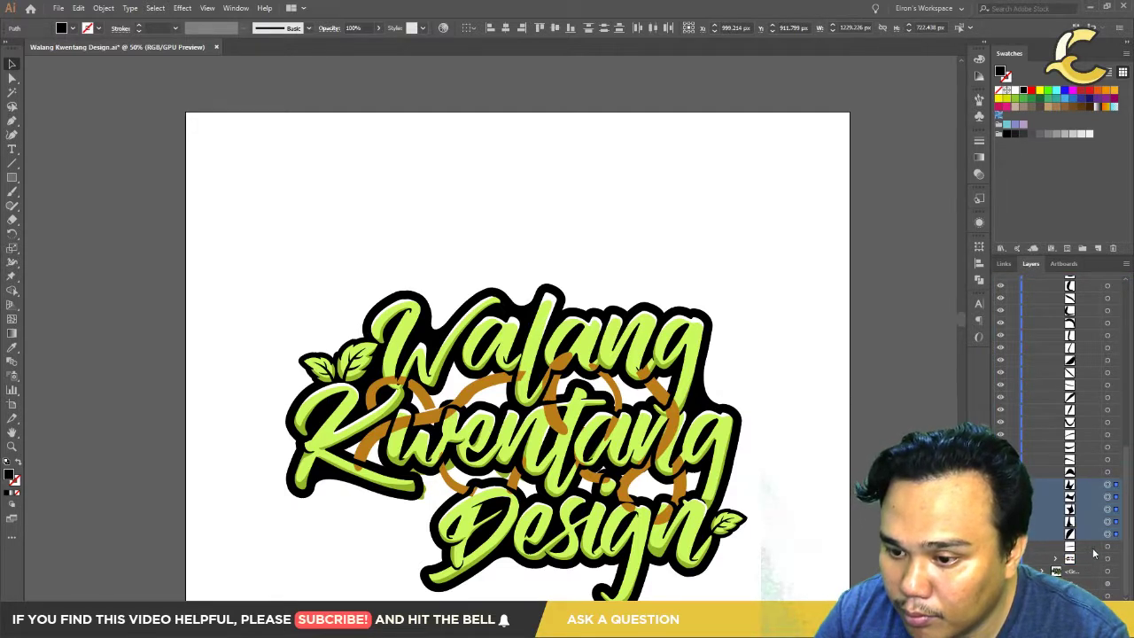
pyautogui.moveTo(1081, 563); pyautogui.dragTo(1081, 562)
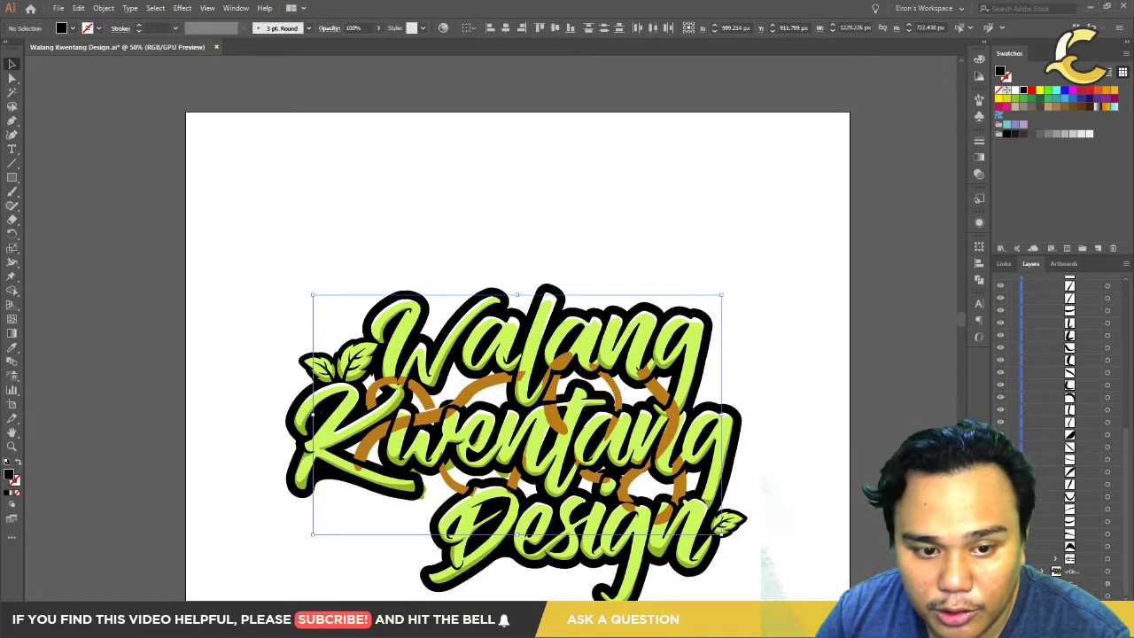
# Step: Center the logo and select the dark path under the K plus another piece
pyautogui.hotkey('ctrl', 'shift', 'a')
pyautogui.scroll(1, 651, 532)
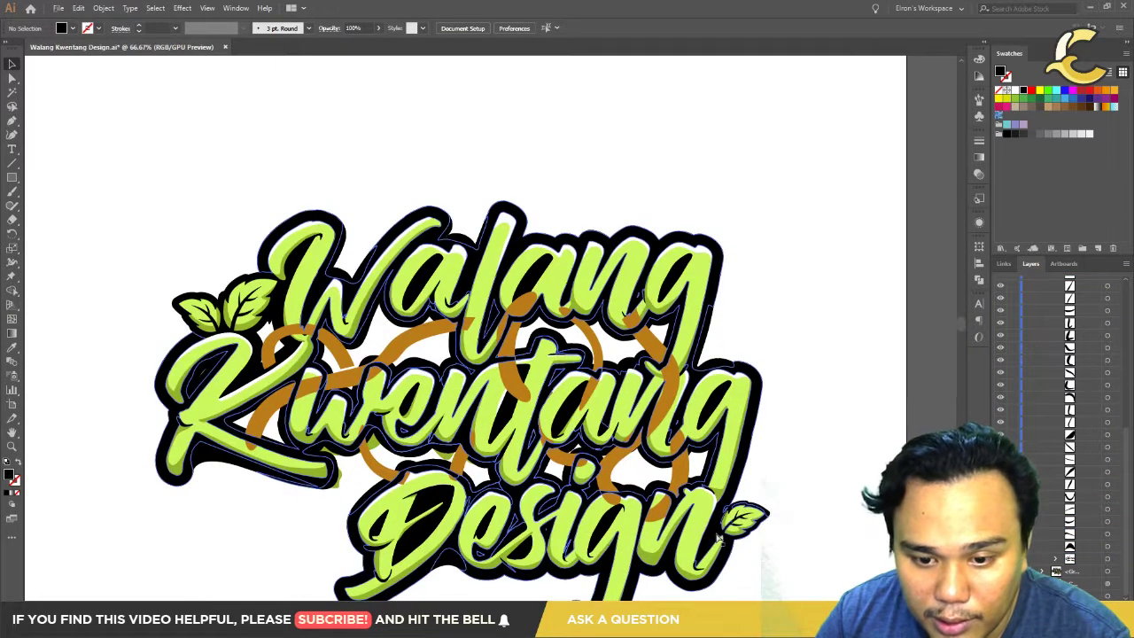
pyautogui.moveTo(425, 534); pyautogui.dragTo(530, 436)
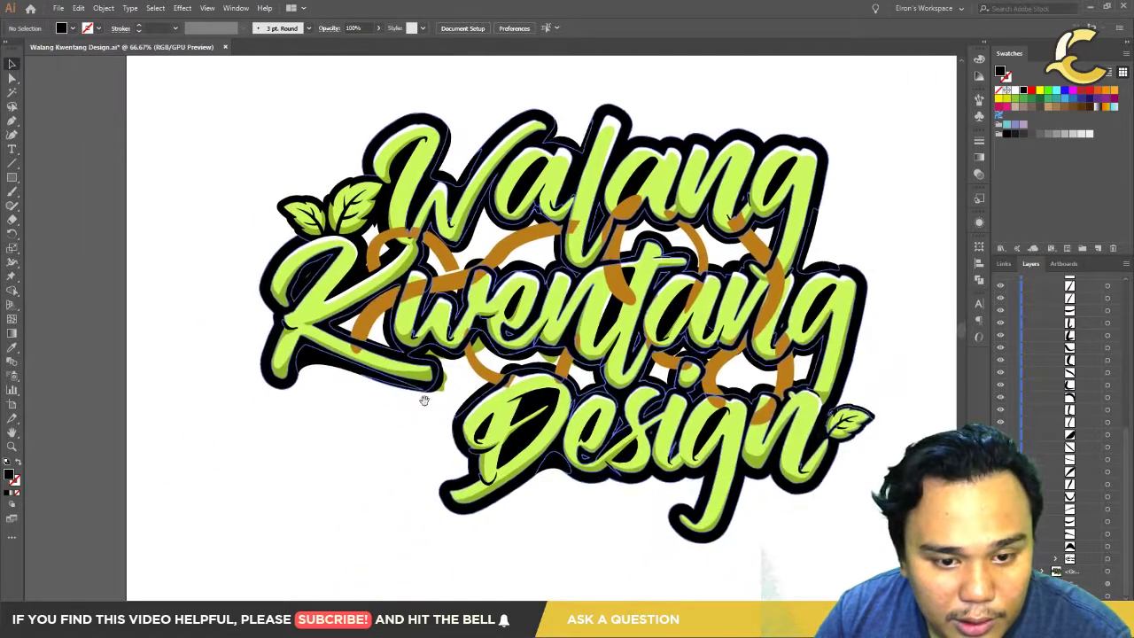
pyautogui.click(343, 355)
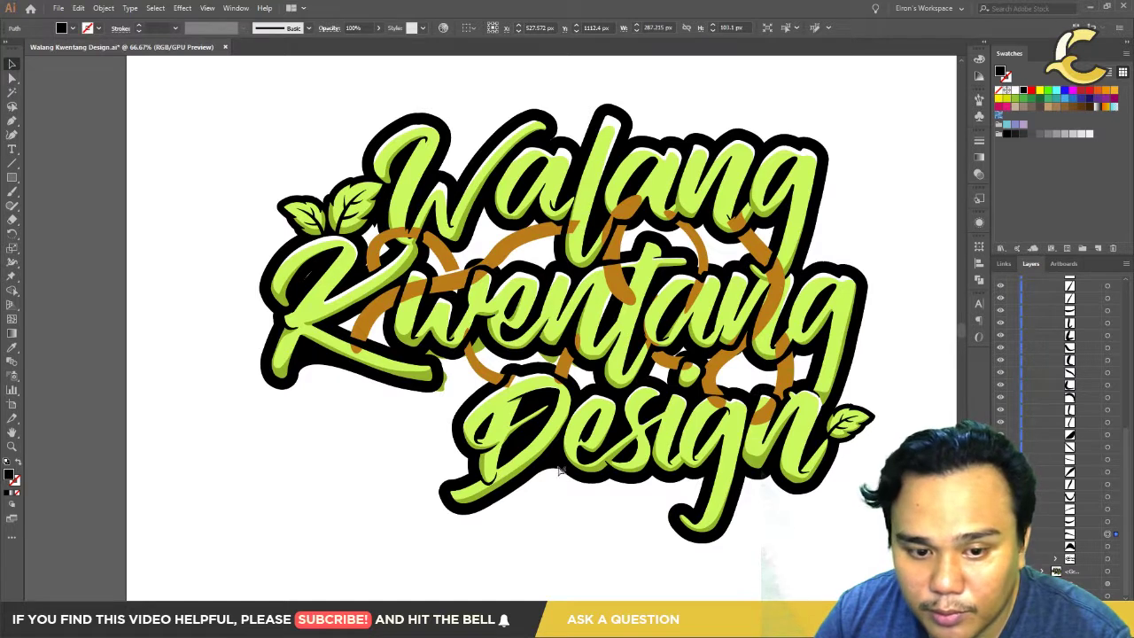
pyautogui.keyDown('shift'); pyautogui.click(1107, 547); pyautogui.keyUp('shift')
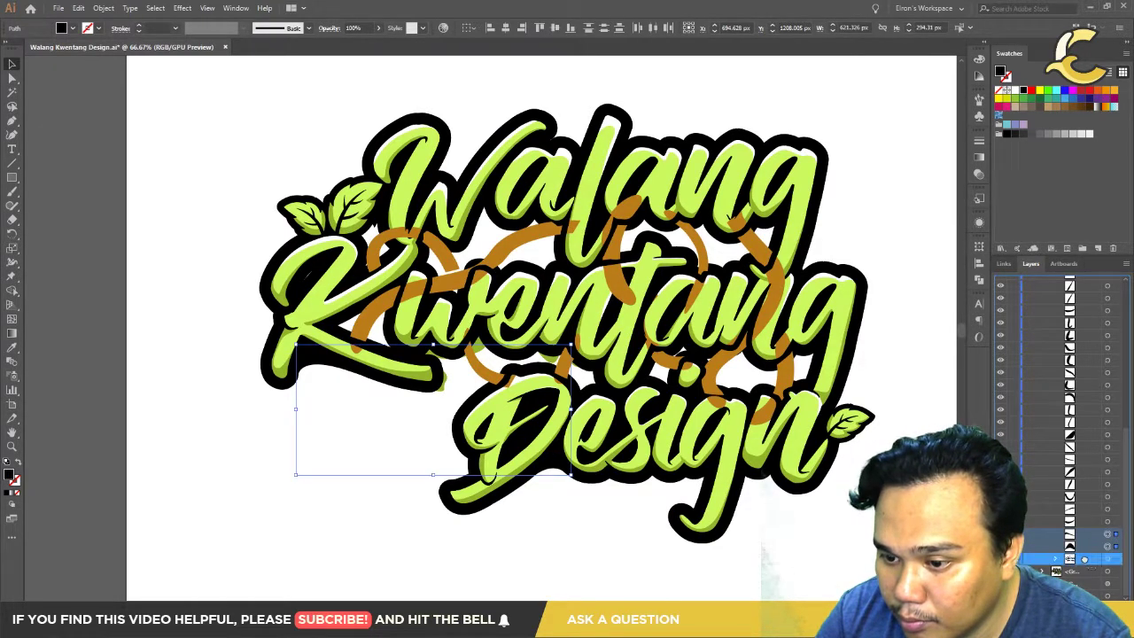
pyautogui.hotkey('ctrl', 'shift', 'a')
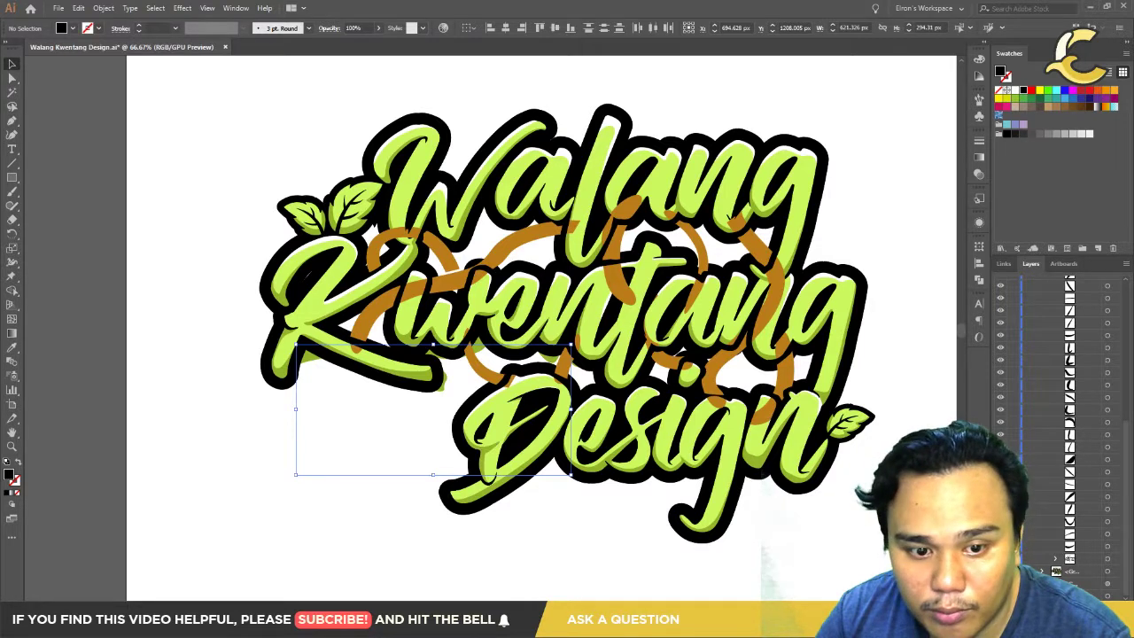
# Step: Select the black backing behind Kwentang, raise a piece in the stack, and collapse the expanded group
pyautogui.click(1070, 560)
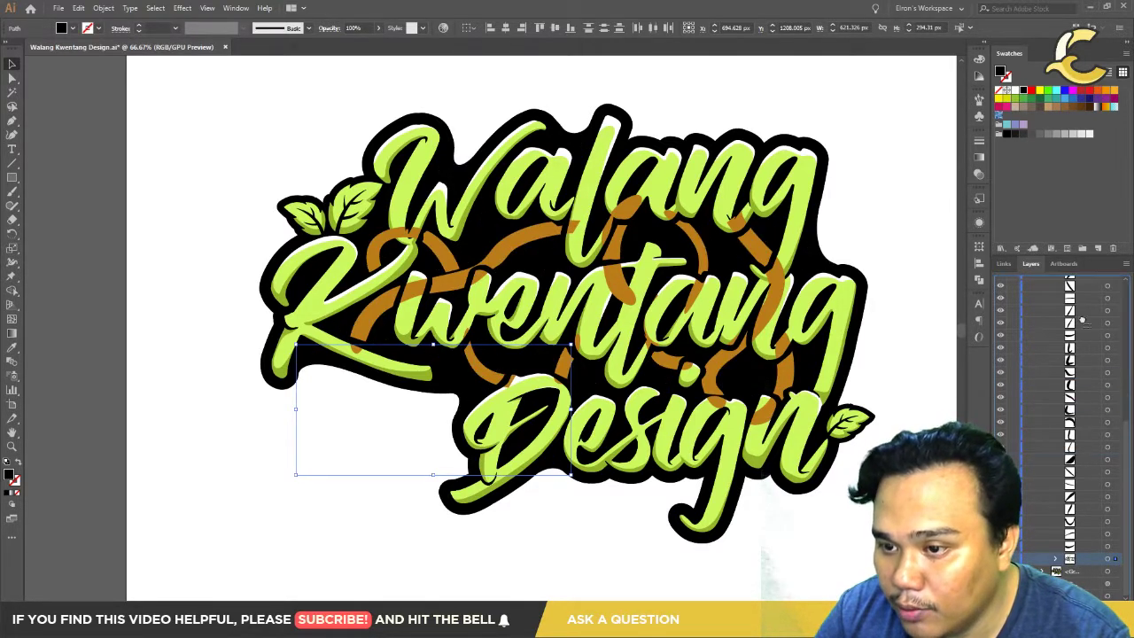
pyautogui.scroll(2, 1081, 320)
pyautogui.scroll(3, 1085, 312)
pyautogui.scroll(2, 1088, 306)
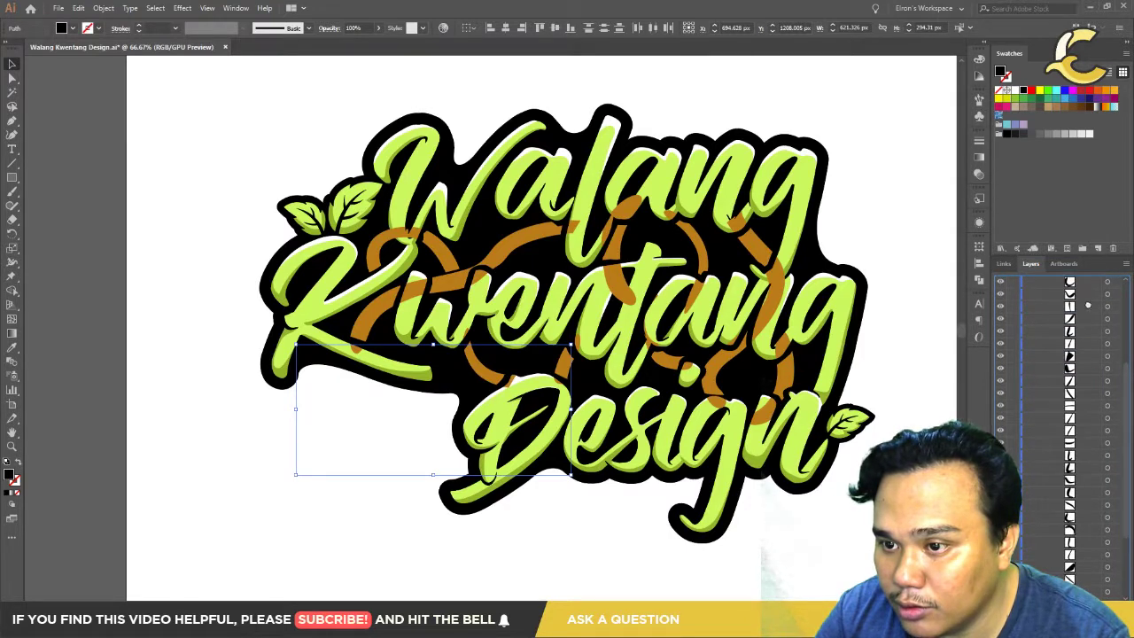
pyautogui.moveTo(1095, 279)
pyautogui.mouseDown()
pyautogui.moveTo(1081, 316)
pyautogui.moveTo(1070, 307)
pyautogui.mouseUp()
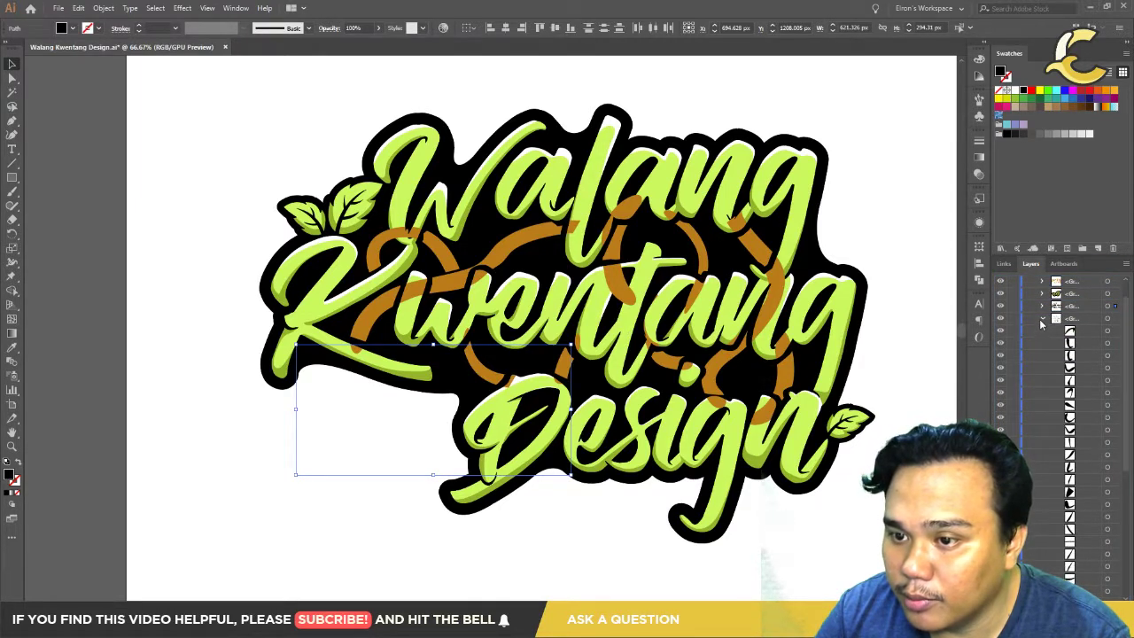
pyautogui.click(1041, 319)
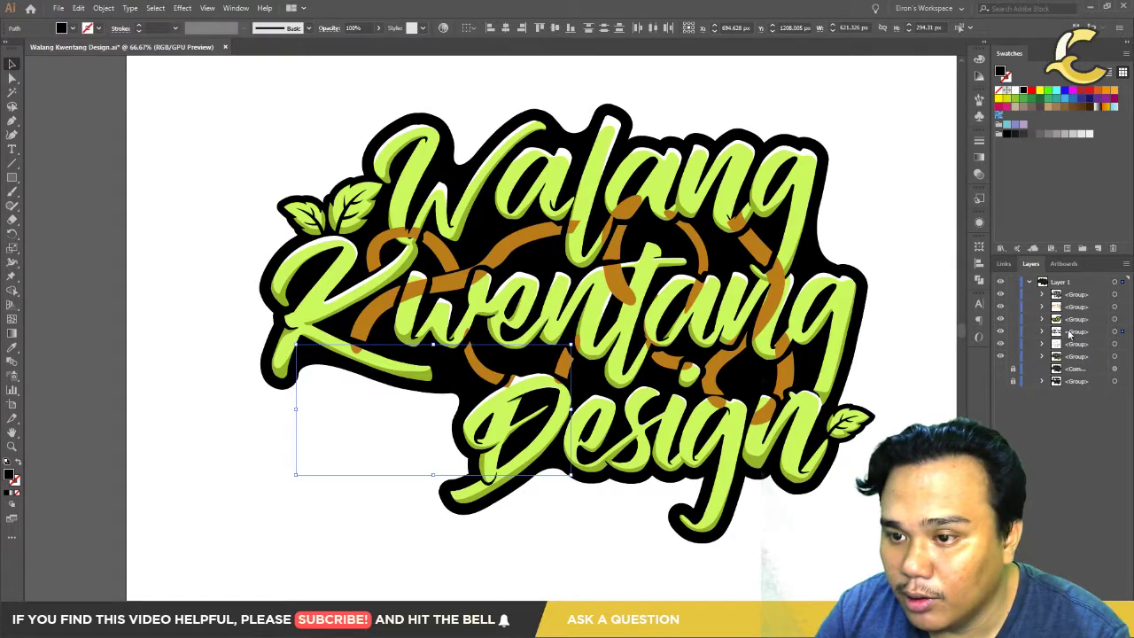
# Step: Check the lime letter fills, then restack two layers so the orange rings reorder
pyautogui.click(1000, 332)
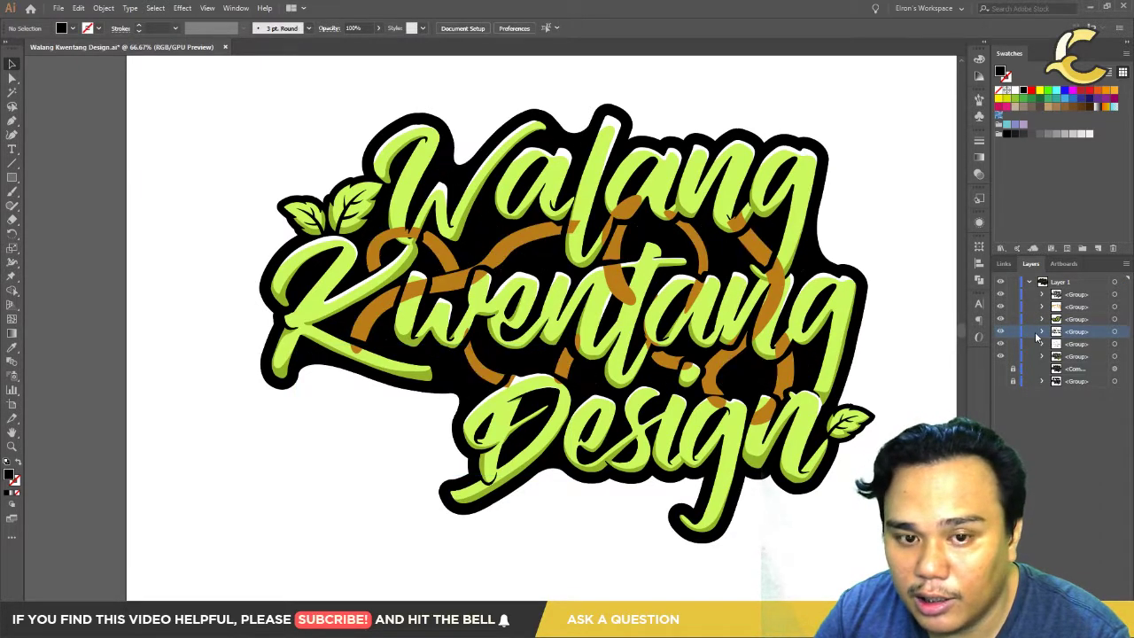
pyautogui.click(1001, 357)
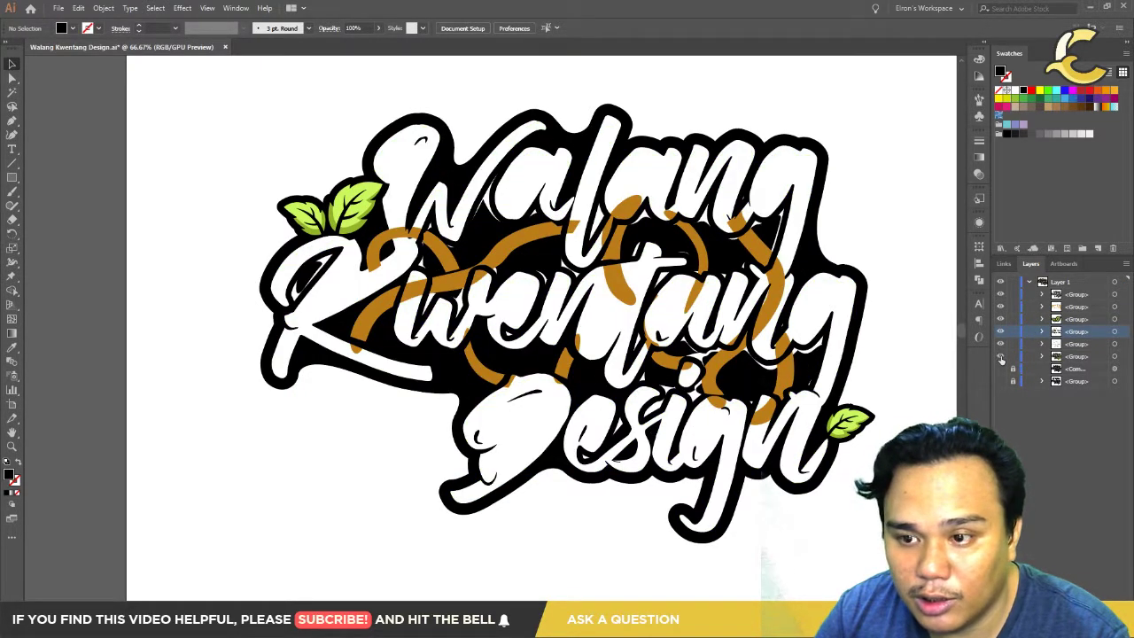
pyautogui.click(1001, 356)
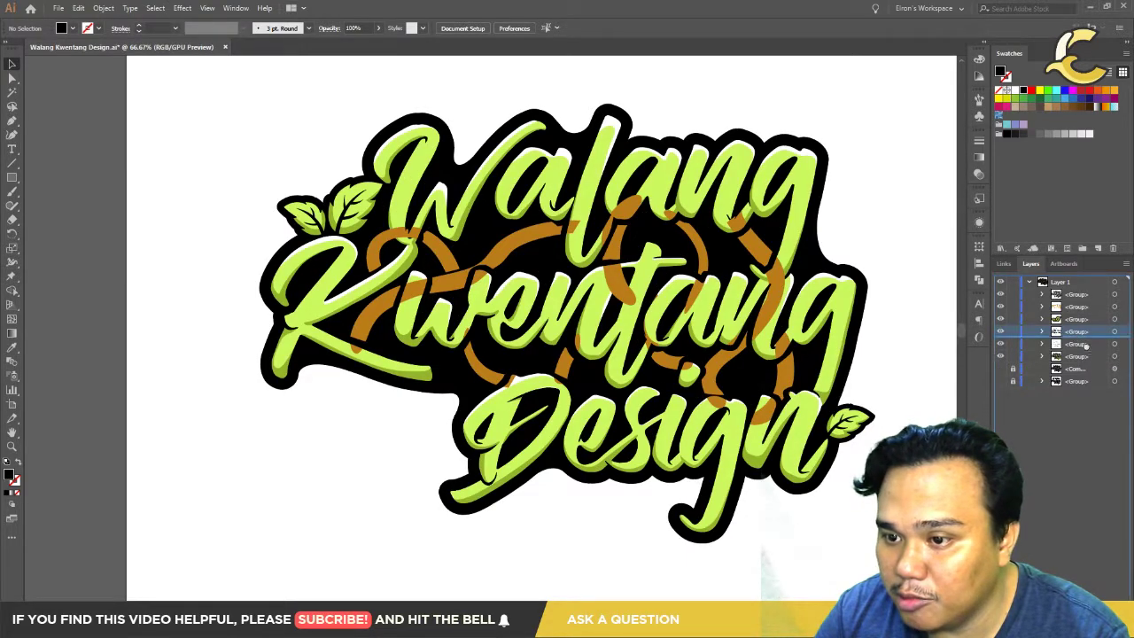
pyautogui.moveTo(1076, 368); pyautogui.dragTo(1072, 369)
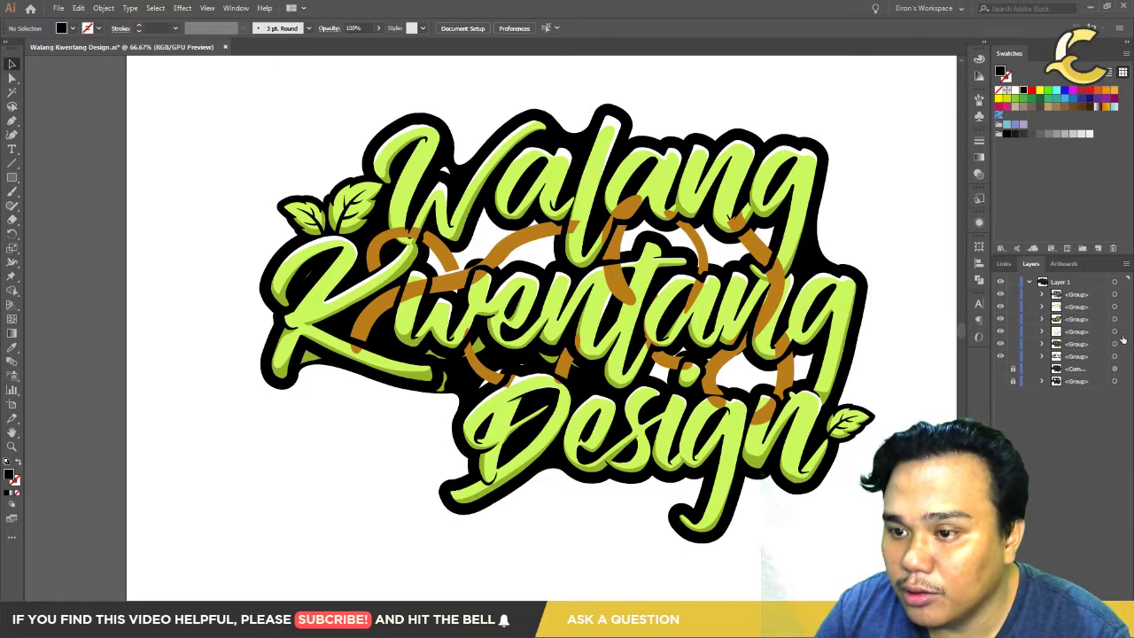
# Step: Lock all the artwork groups in the Layers panel
pyautogui.hotkey('ctrl', 'a')
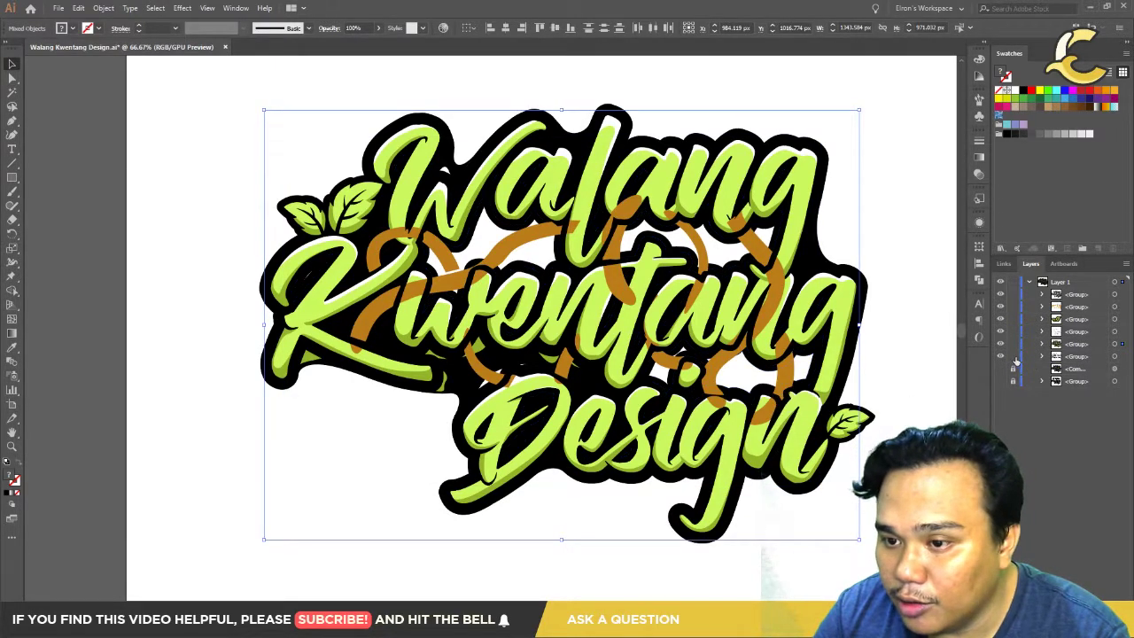
pyautogui.moveTo(1012, 343); pyautogui.dragTo(1015, 306)
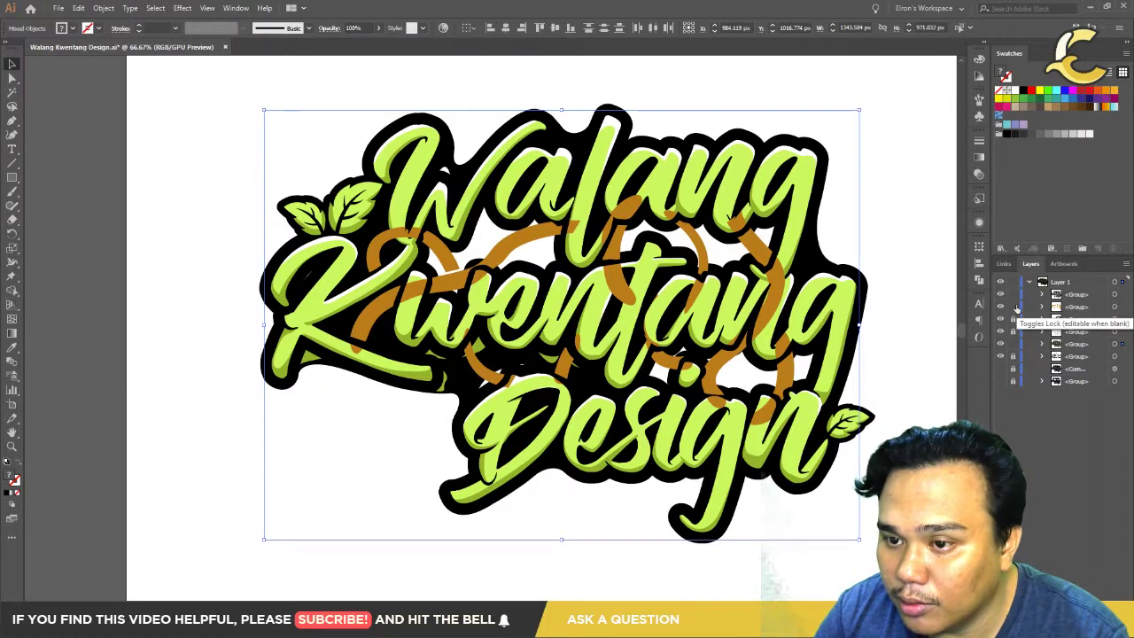
pyautogui.click(1013, 283)
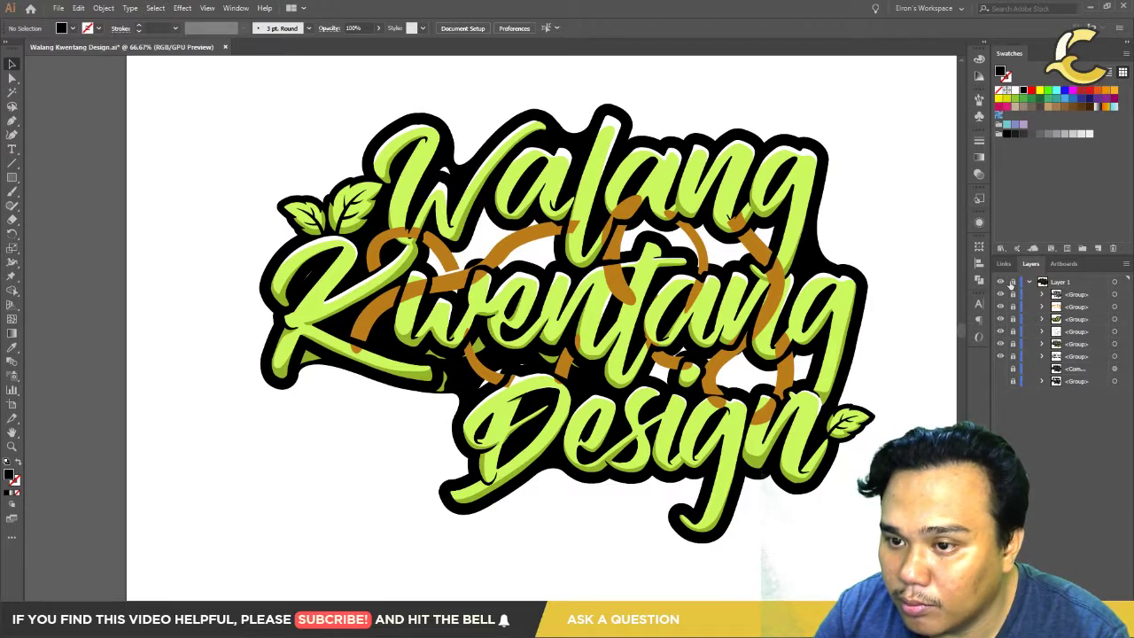
# Step: Expand the fifth group and move its first sub-layer out of the group
pyautogui.click(1000, 345)
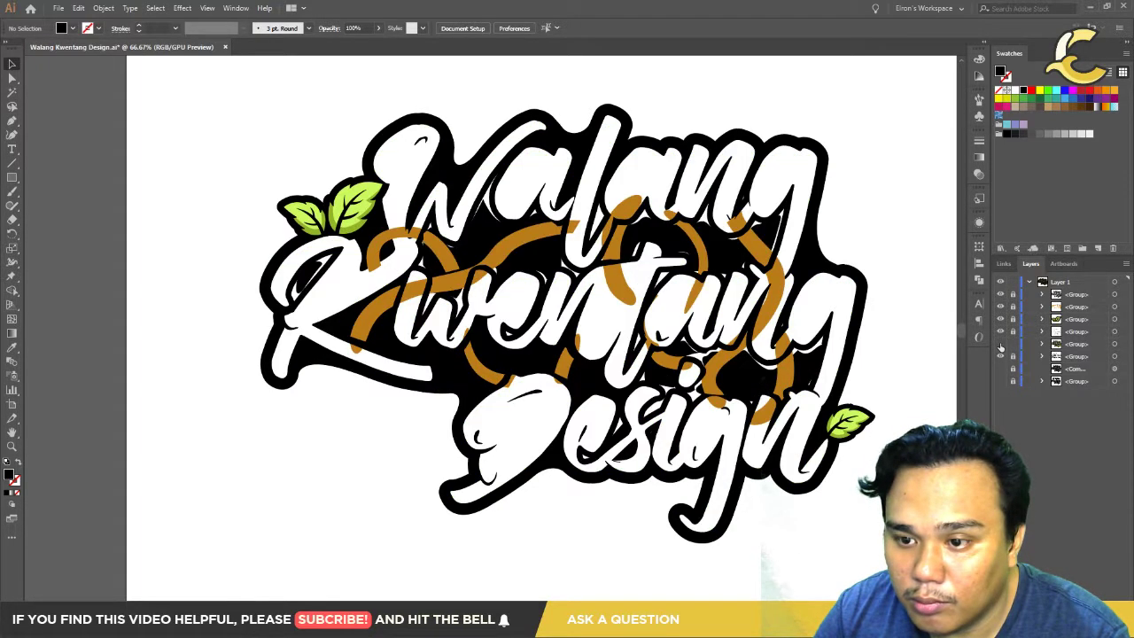
pyautogui.click(1000, 344)
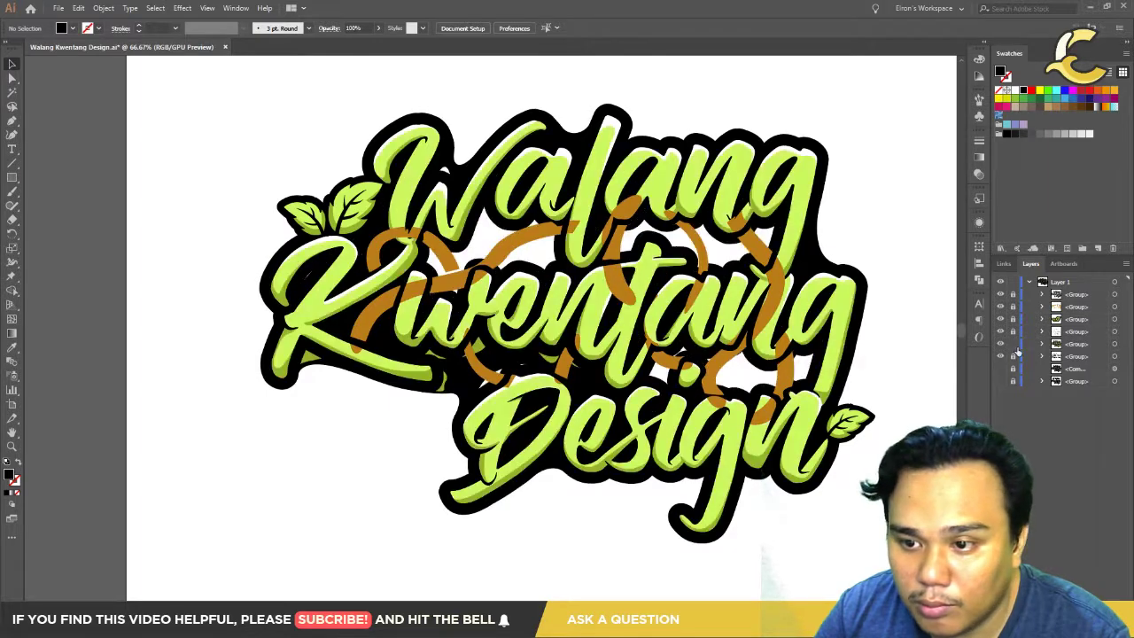
pyautogui.click(1043, 345)
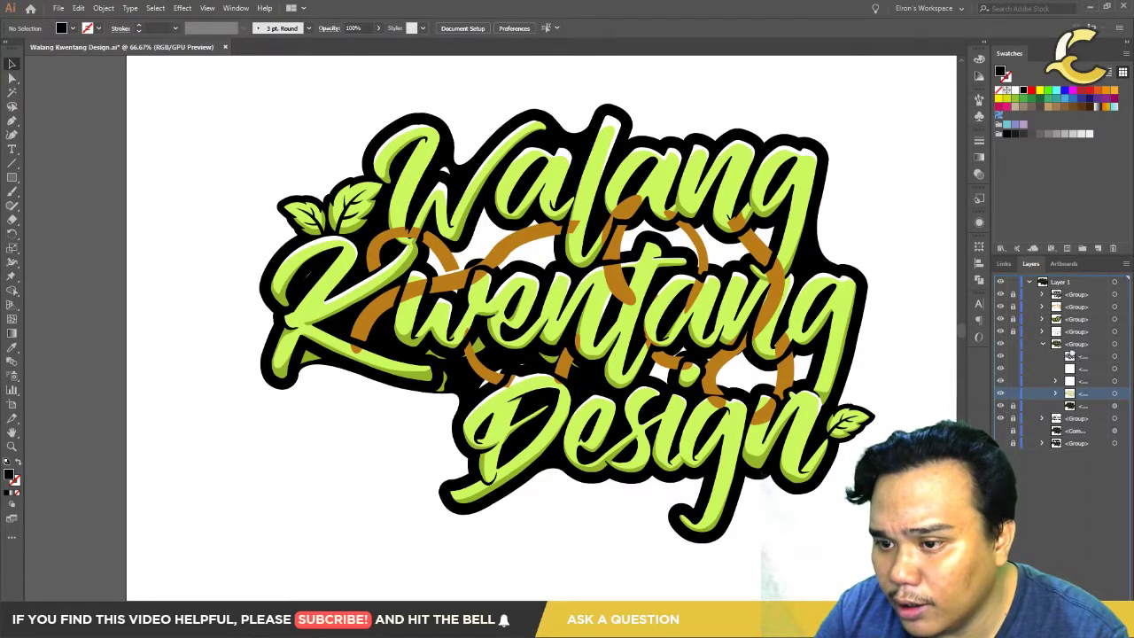
pyautogui.moveTo(1070, 355); pyautogui.dragTo(1047, 359)
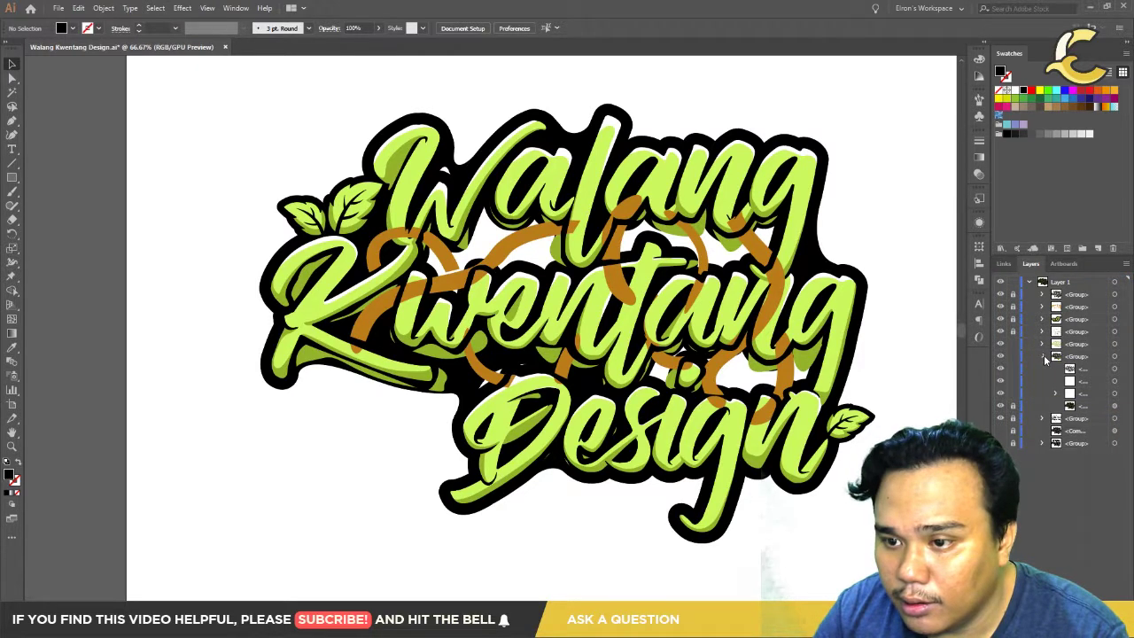
pyautogui.click(1121, 406)
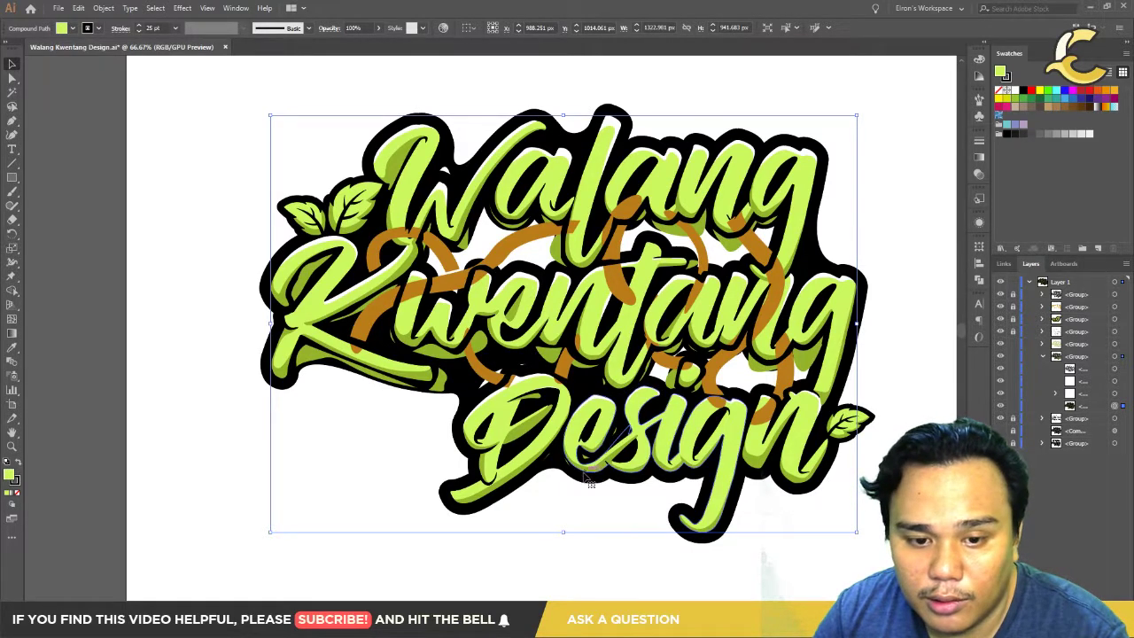
pyautogui.moveTo(577, 480); pyautogui.dragTo(156, 505)
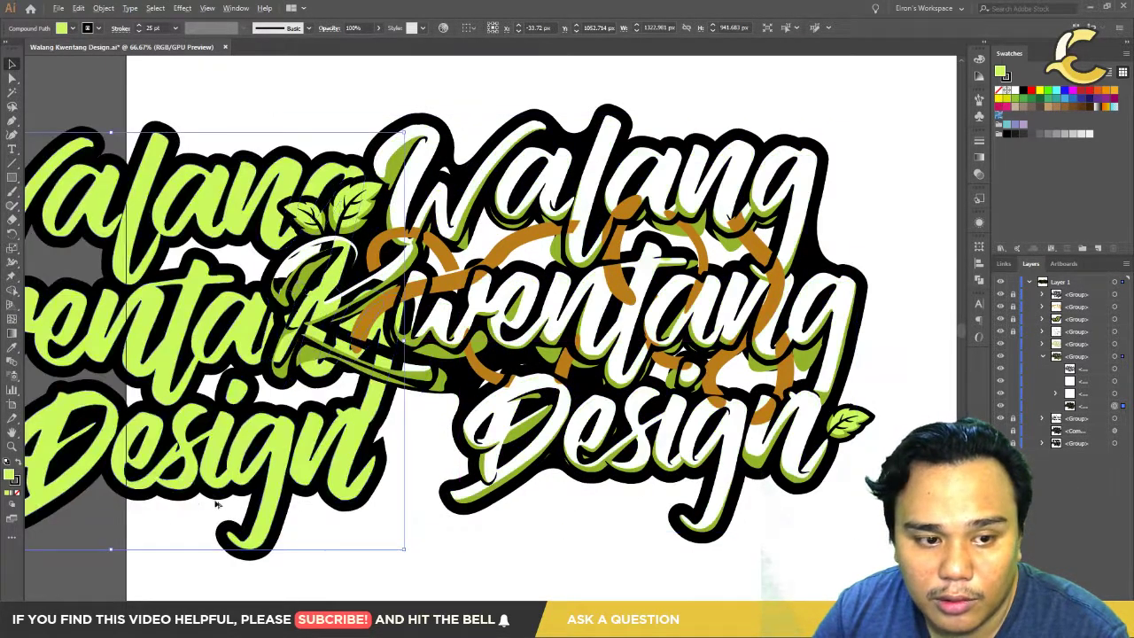
pyautogui.scroll(-2, 197, 429)
pyautogui.scroll(-1, 275, 514)
pyautogui.scroll(1, 291, 517)
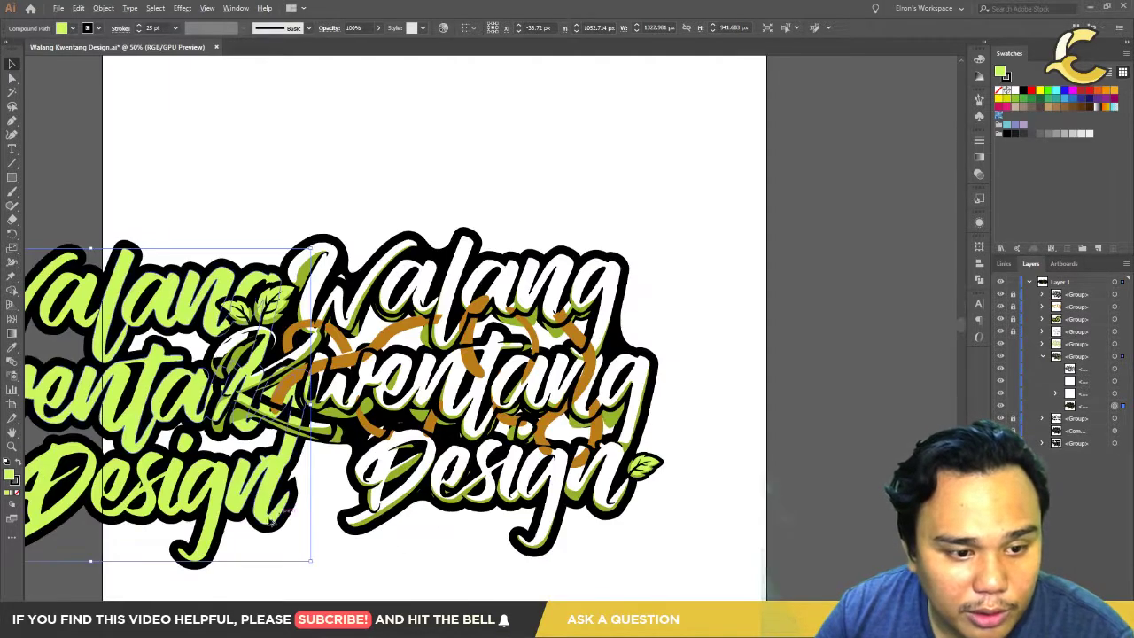
pyautogui.scroll(1, 290, 517)
pyautogui.moveTo(590, 501); pyautogui.dragTo(373, 488)
pyautogui.scroll(-1, 632, 498)
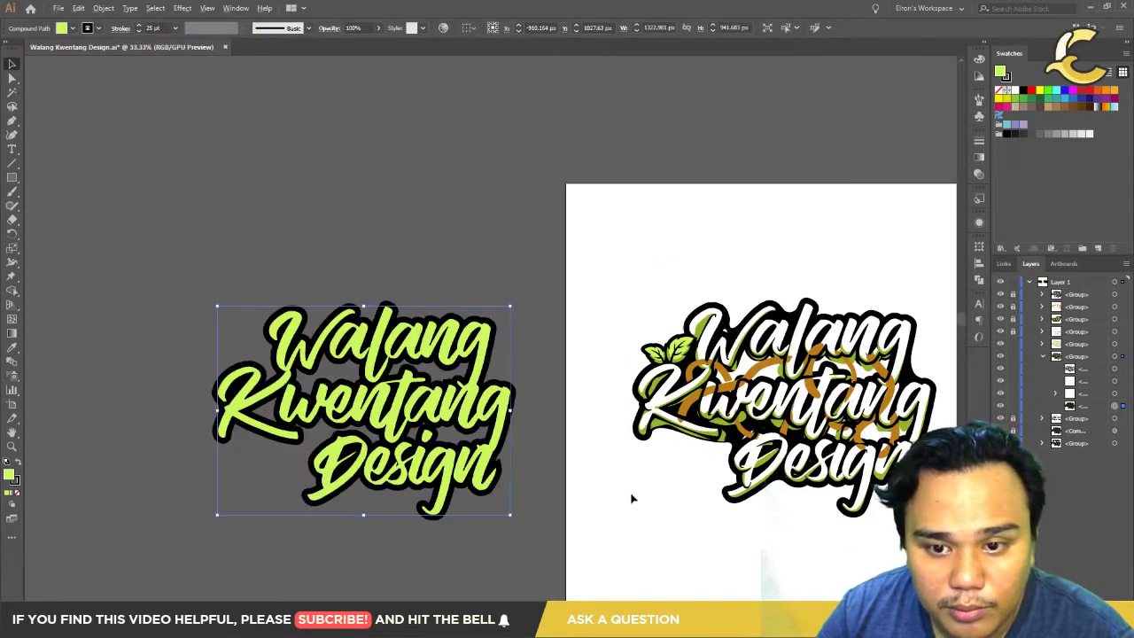
pyautogui.scroll(2, 299, 520)
pyautogui.scroll(1, 177, 514)
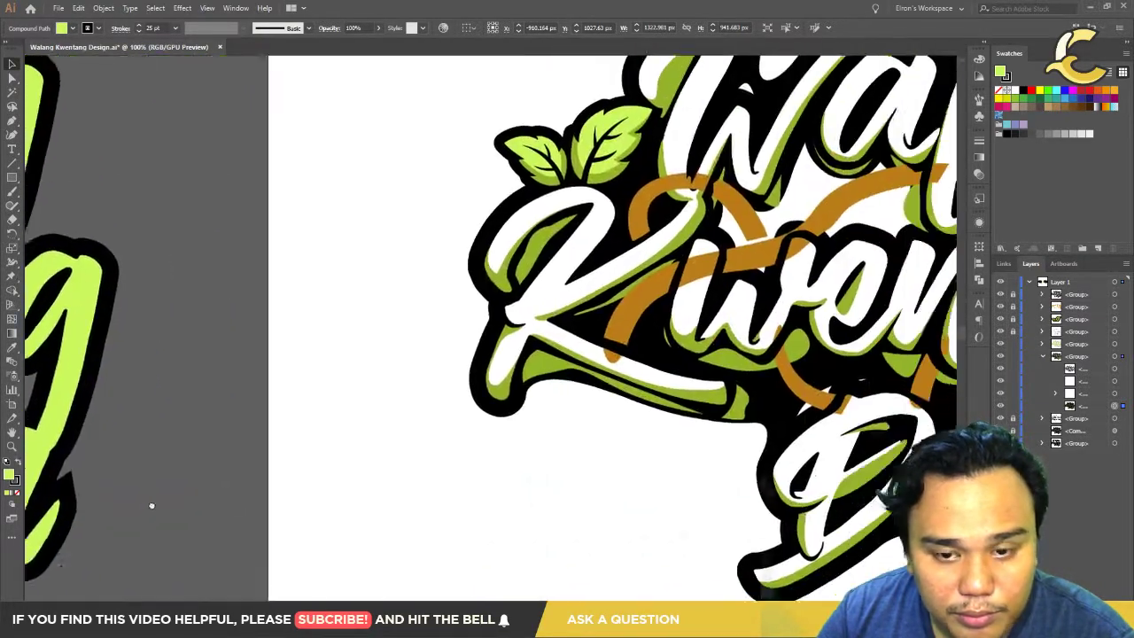
pyautogui.hscroll(-1, 62, 514)
pyautogui.scroll(-1, 522, 497)
pyautogui.scroll(-1, 543, 508)
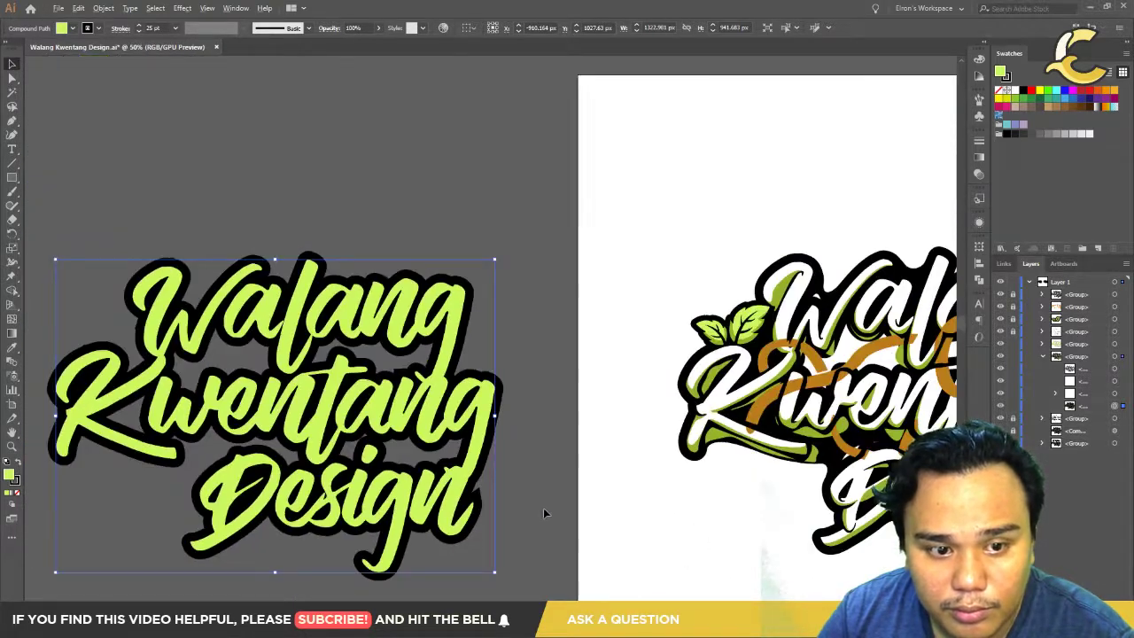
pyautogui.scroll(-1, 542, 478)
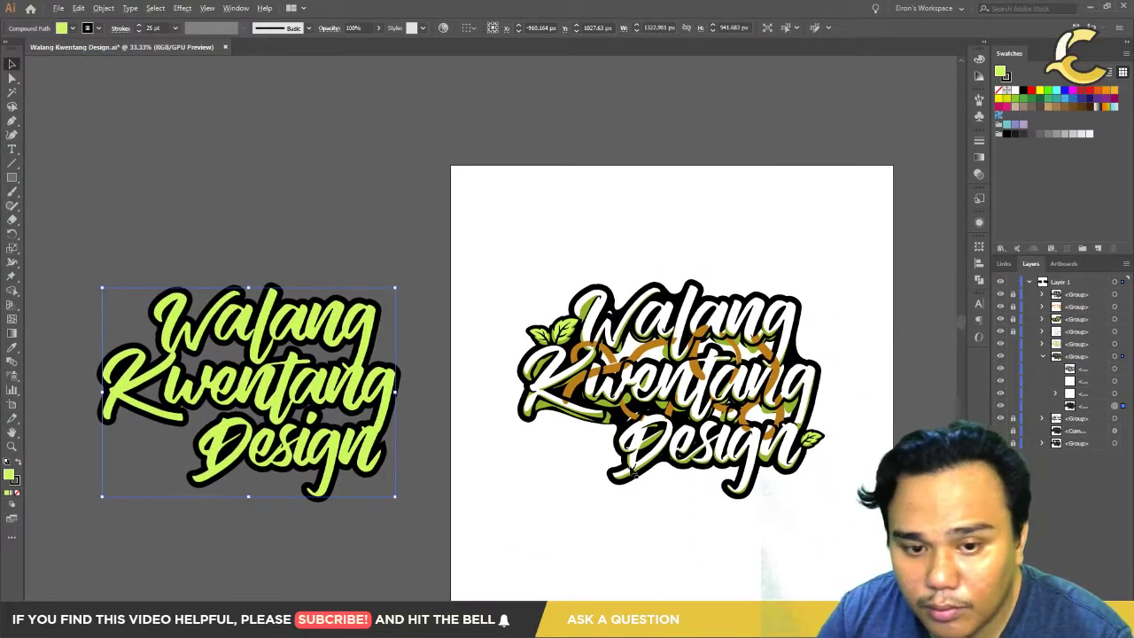
pyautogui.scroll(1, 541, 442)
pyautogui.scroll(-1, 513, 431)
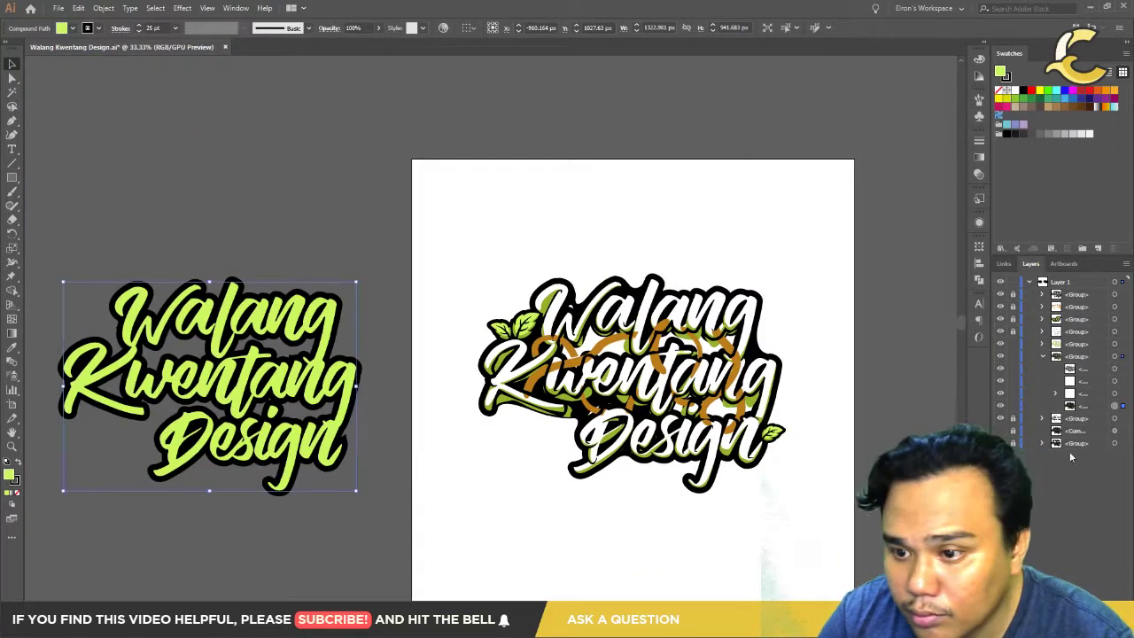
pyautogui.scroll(1, 355, 437)
pyautogui.scroll(1, 355, 433)
pyautogui.scroll(1, 655, 456)
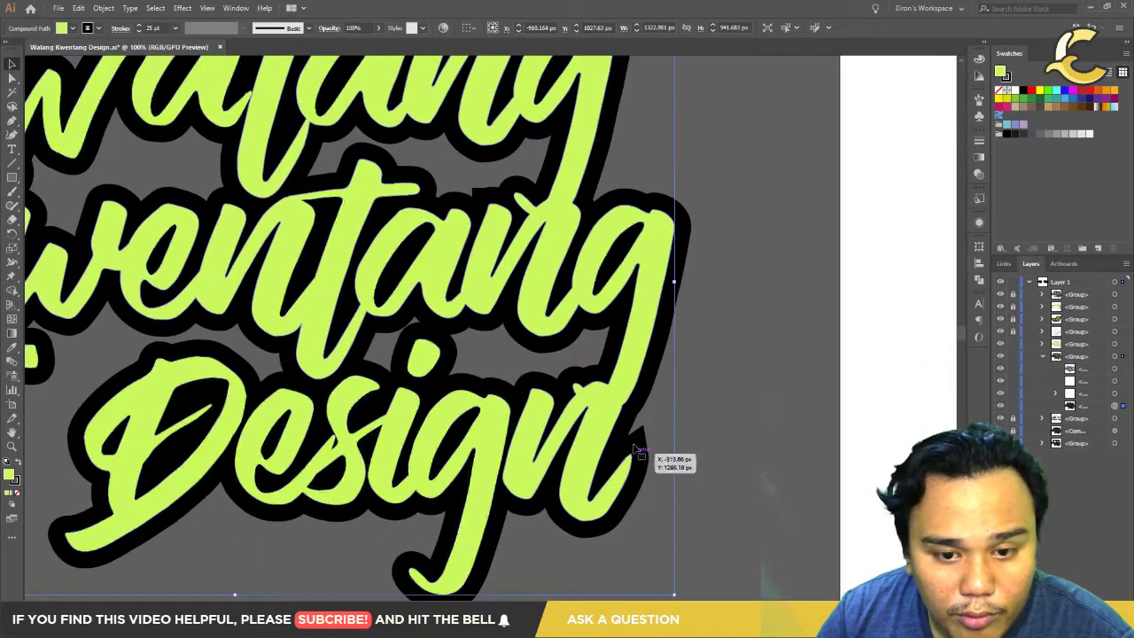
pyautogui.click(732, 474)
pyautogui.scroll(-2, 700, 487)
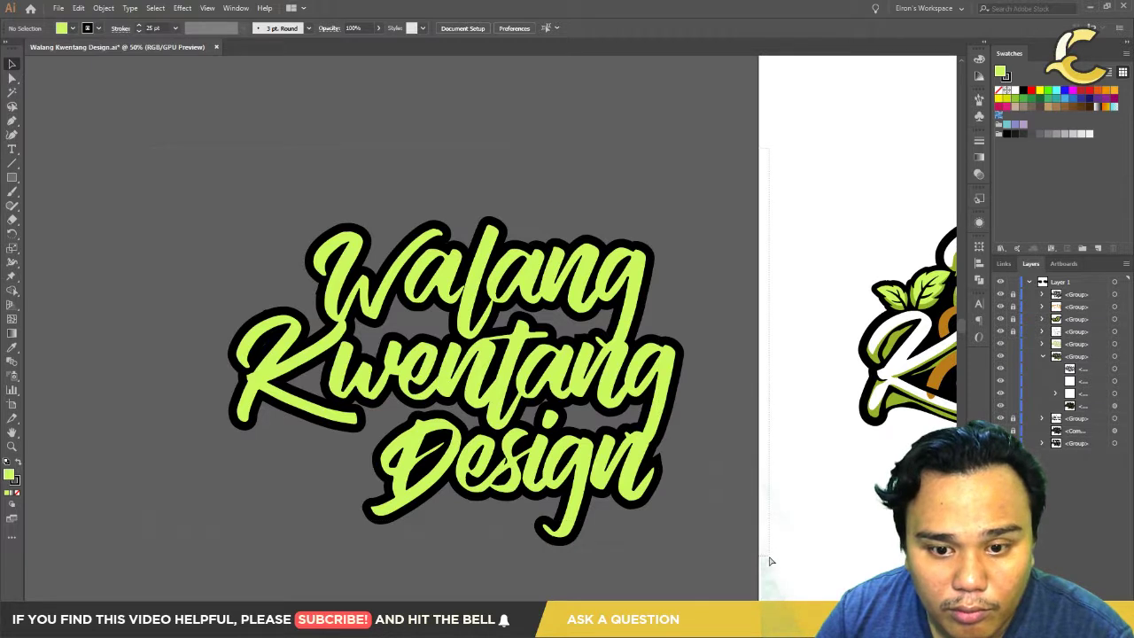
pyautogui.hotkey('ctrl', 'z')
pyautogui.hotkey('shift', 'm')
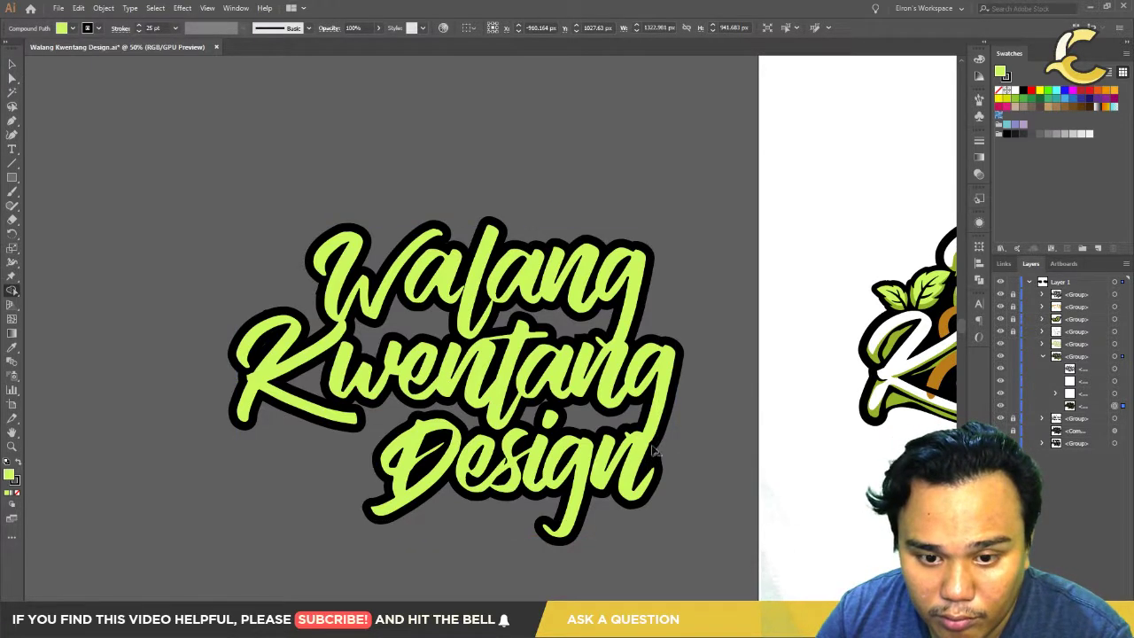
pyautogui.scroll(1, 670, 455)
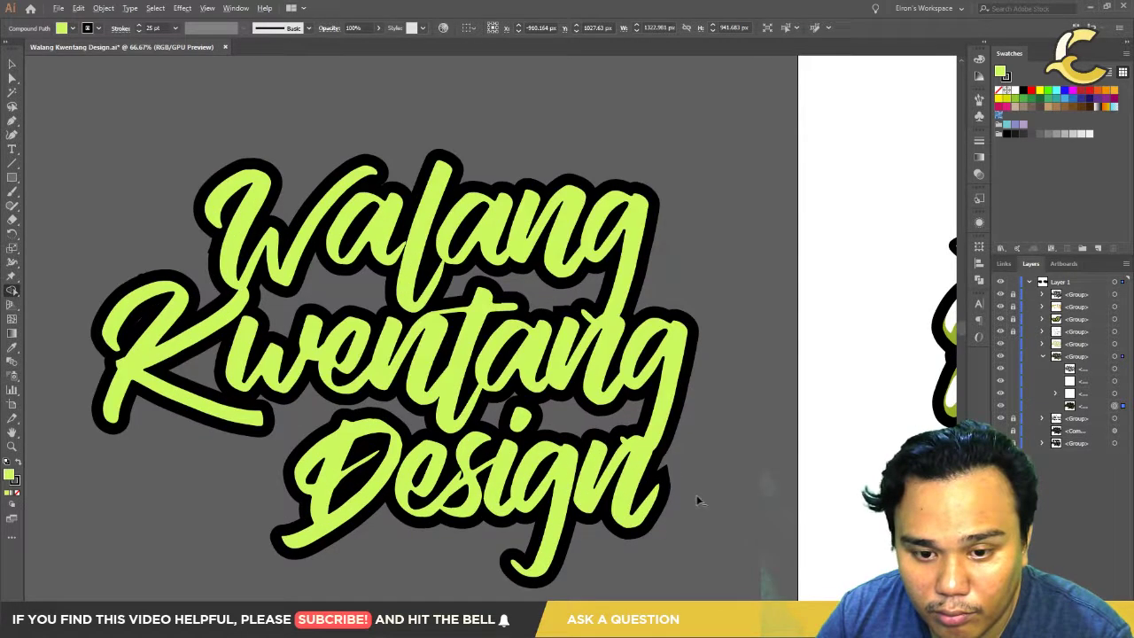
pyautogui.scroll(3, 671, 455)
pyautogui.scroll(-4, 678, 479)
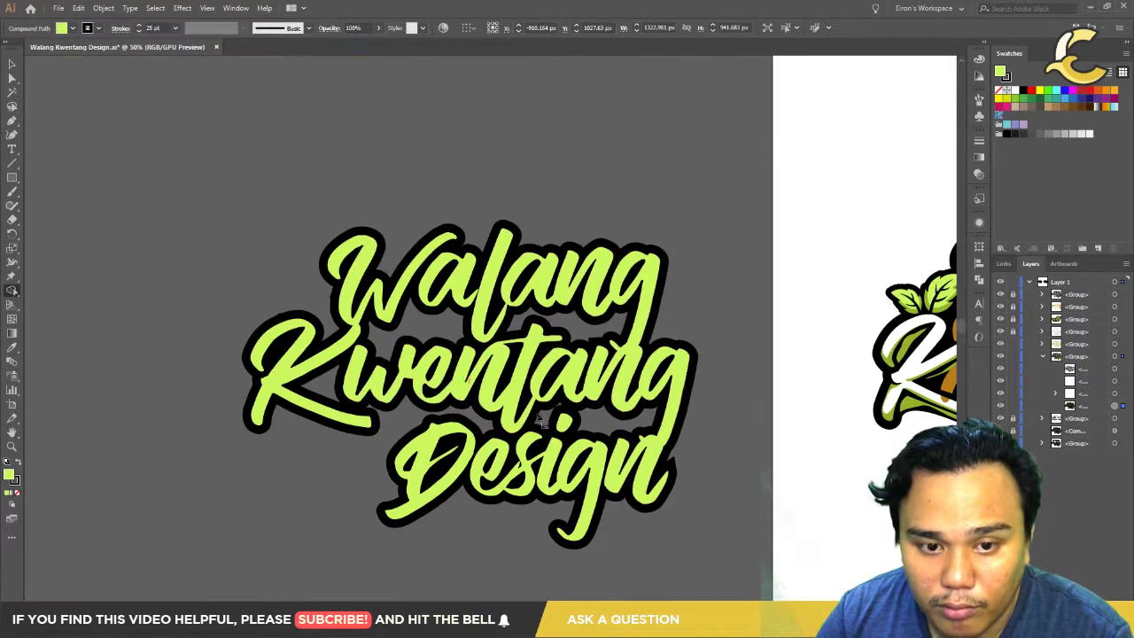
pyautogui.keyDown('ctrl'); pyautogui.click(147, 147); pyautogui.keyUp('ctrl')
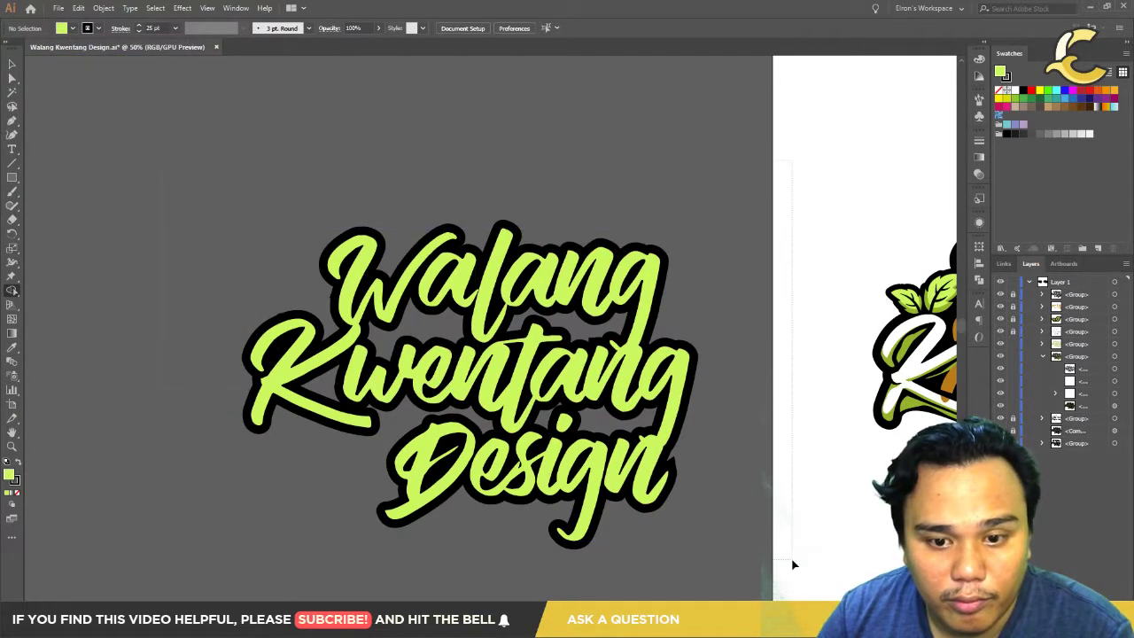
pyautogui.moveTo(483, 530)
pyautogui.mouseDown()
pyautogui.moveTo(775, 542)
pyautogui.moveTo(1117, 418)
pyautogui.mouseUp()
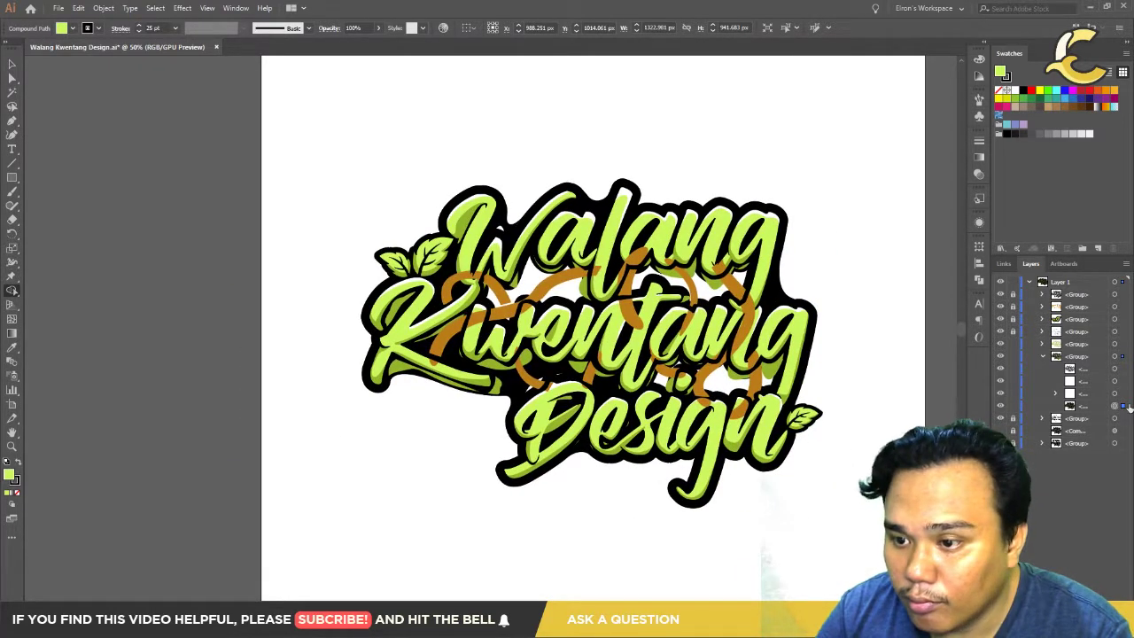
# Step: Expand the lettering's appearance into a plain group from the Object menu
pyautogui.click(78, 8)
pyautogui.moveTo(103, 8)
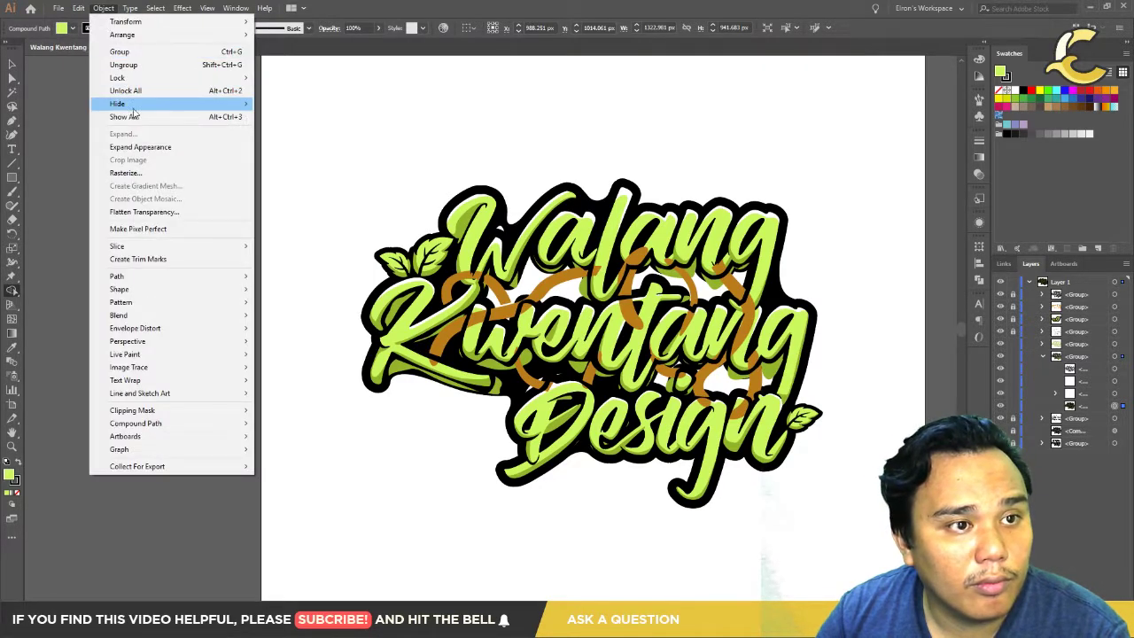
pyautogui.click(124, 147)
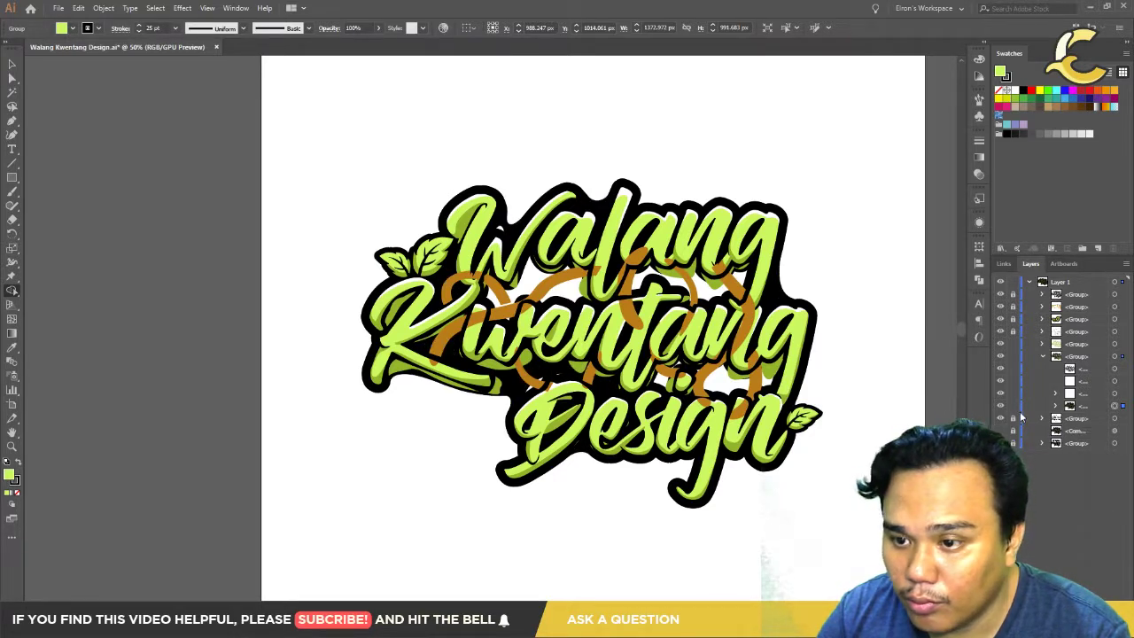
pyautogui.scroll(2, 977, 408)
pyautogui.scroll(2, 810, 443)
pyautogui.scroll(-3, 273, 499)
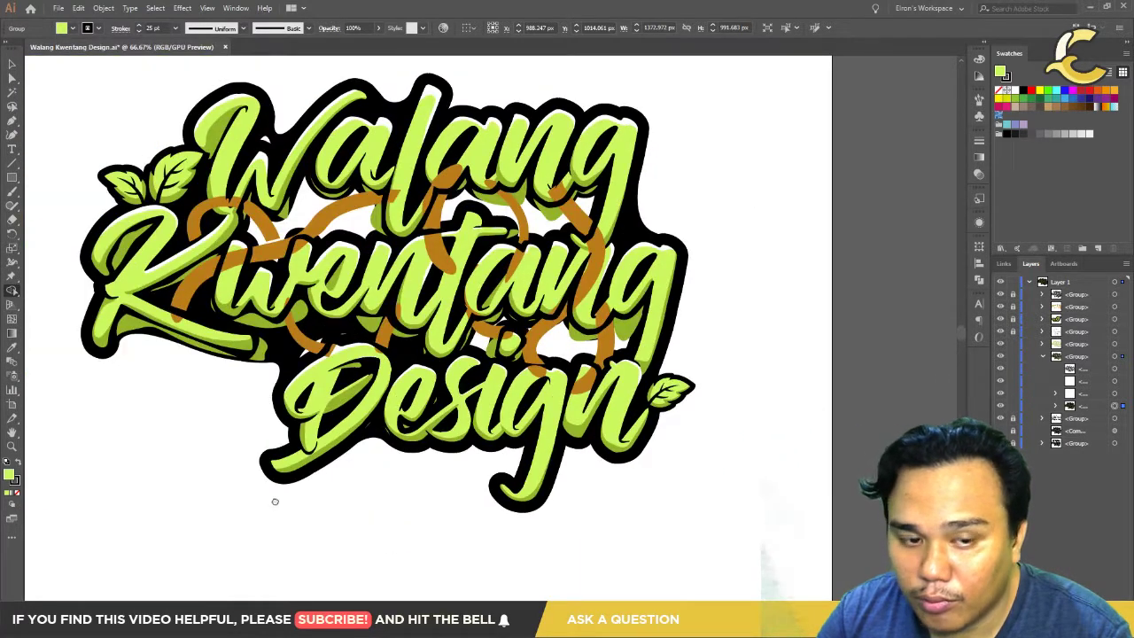
pyautogui.scroll(1, 500, 527)
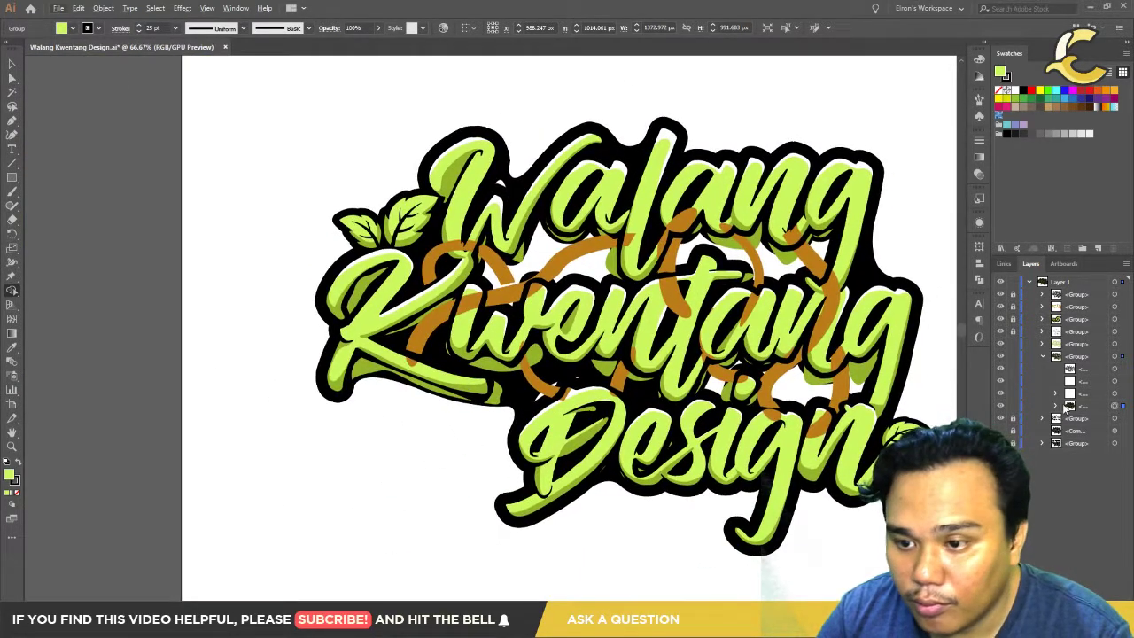
# Step: Delete the black compound path from the expanded group, then zoom out and select the lettering
pyautogui.click(1056, 406)
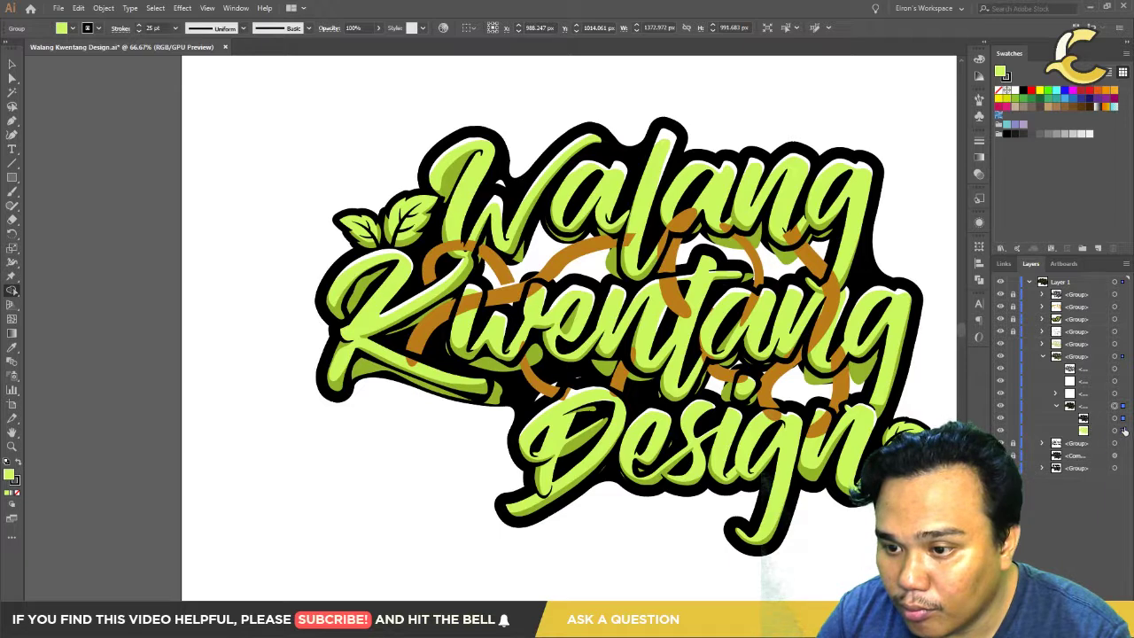
pyautogui.press('Delete')
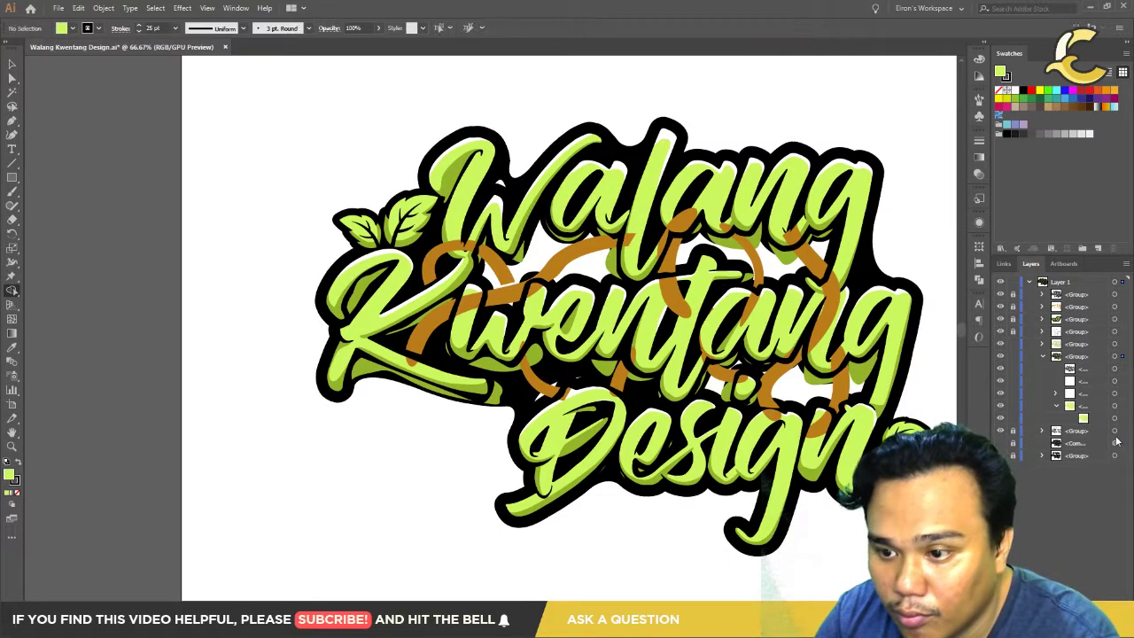
pyautogui.press('v')
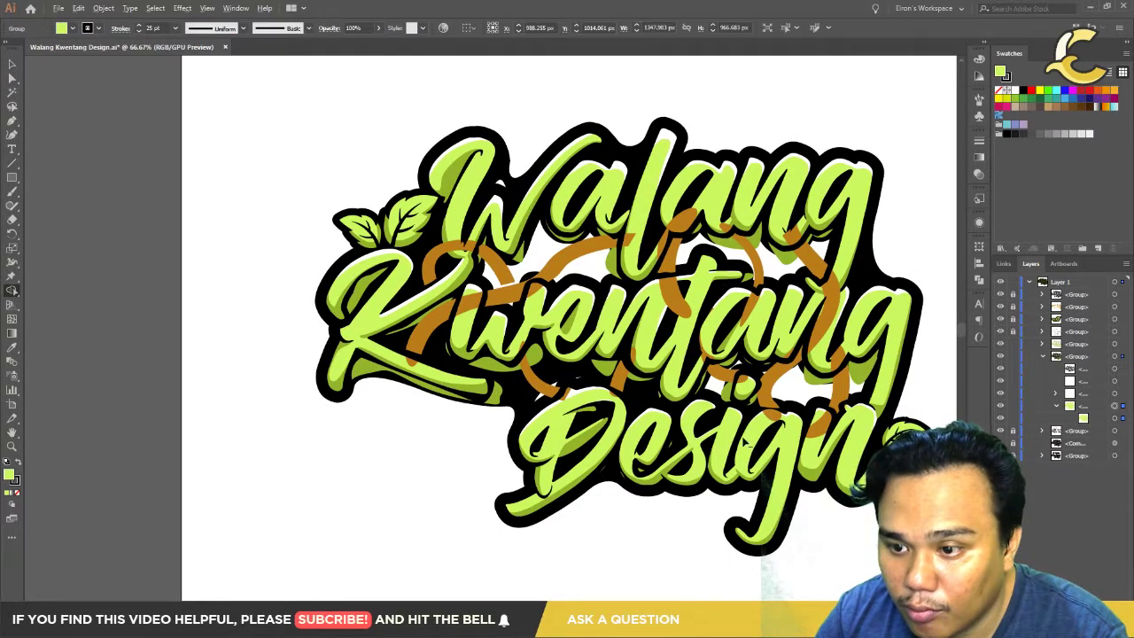
pyautogui.hotkey('ctrl', '-')
pyautogui.hotkey('ctrl', '-')
pyautogui.click(456, 429)
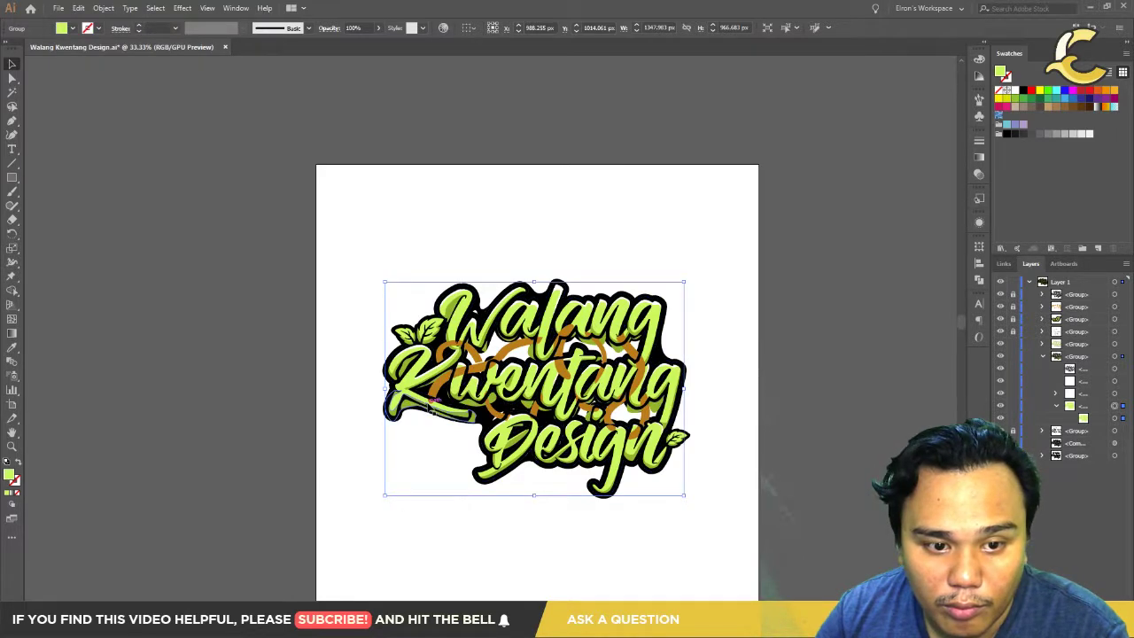
# Step: Test-move the lime lettering aside to reveal the white lettering, then undo it
pyautogui.moveTo(429, 406); pyautogui.dragTo(431, 403)
pyautogui.moveTo(675, 496); pyautogui.dragTo(350, 502)
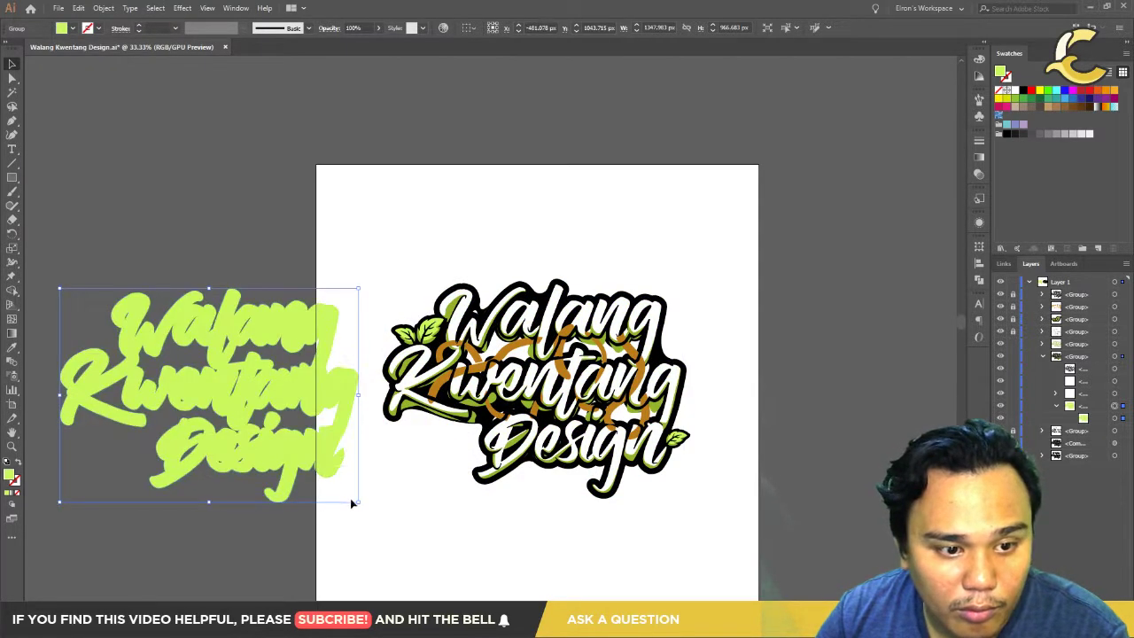
pyautogui.click(435, 522)
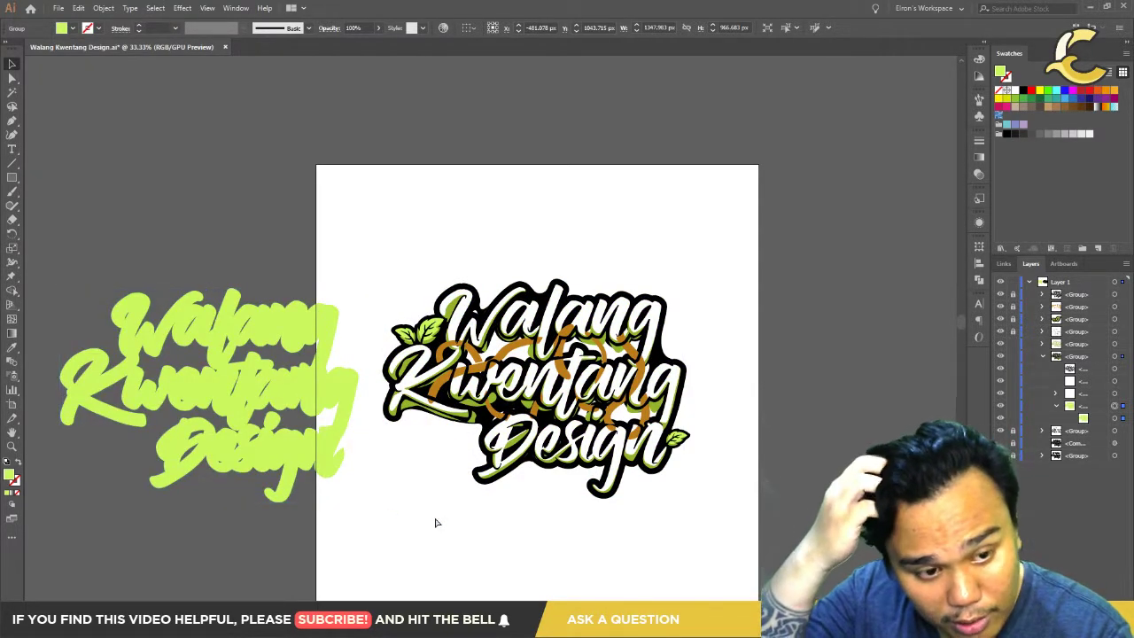
pyautogui.hotkey('ctrl', 'z')
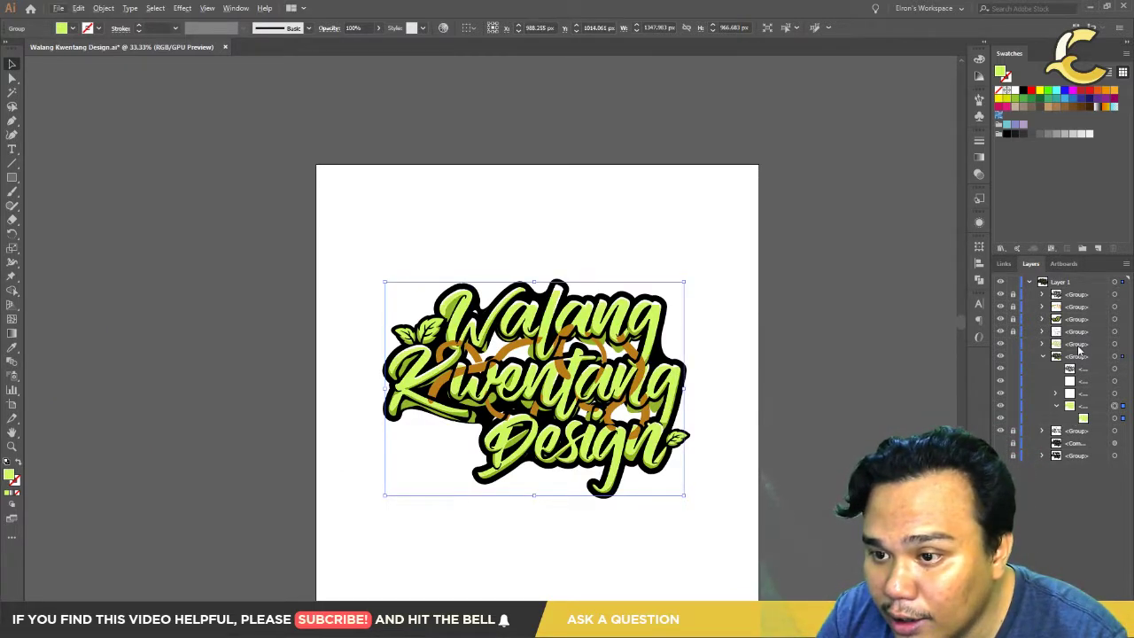
# Step: Move the light-green group into the group below and confirm the lime fill stays aligned
pyautogui.moveTo(1078, 348); pyautogui.dragTo(1079, 399)
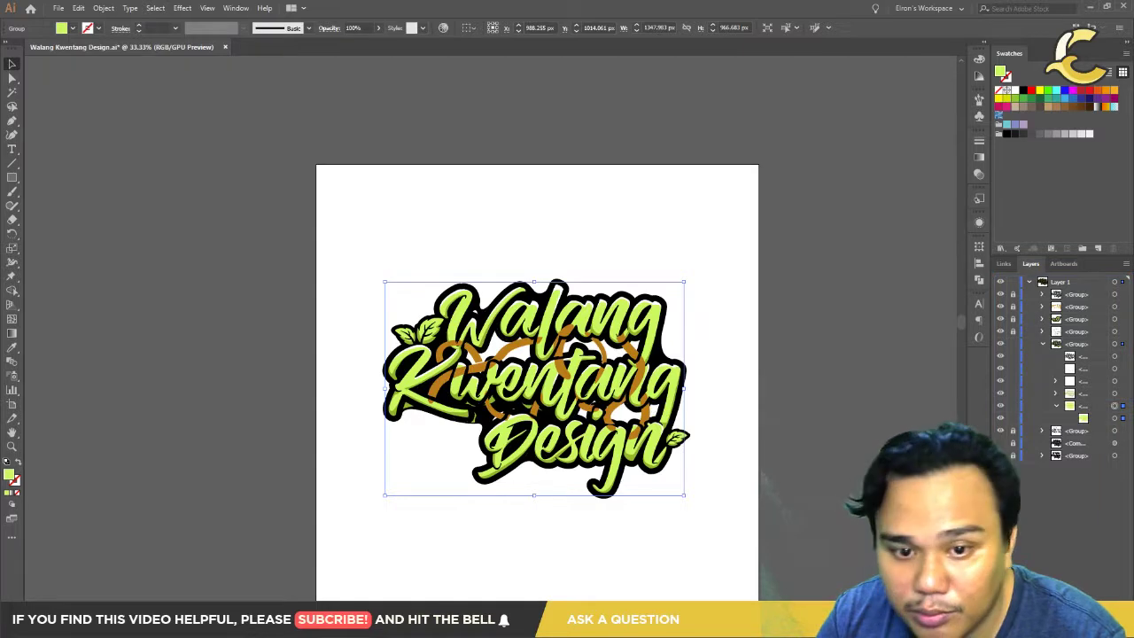
pyautogui.click(638, 505)
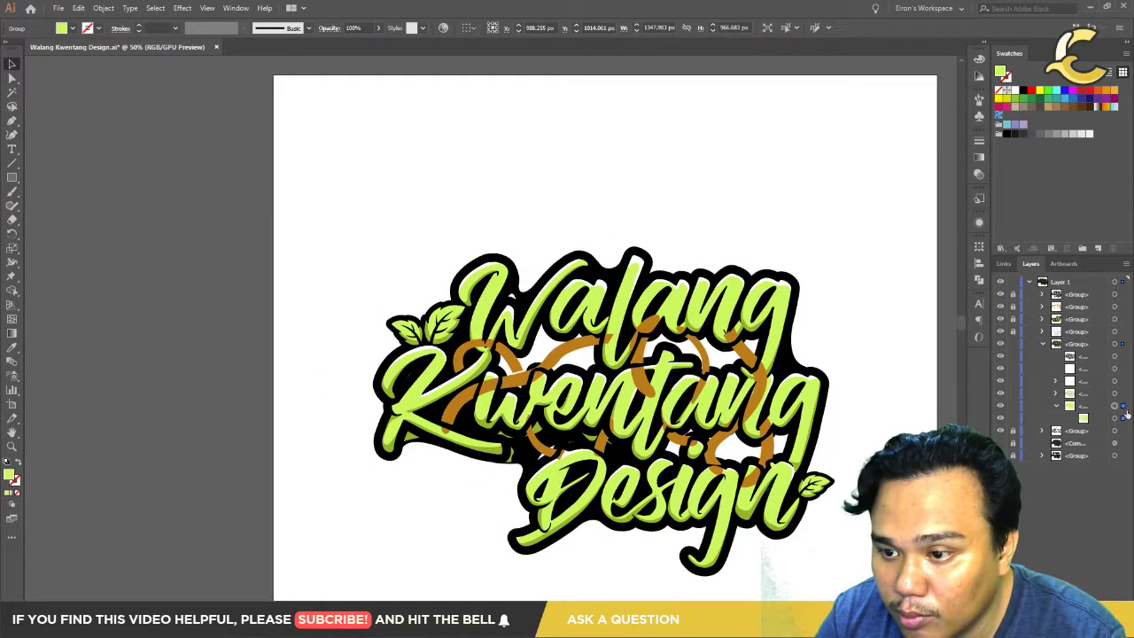
pyautogui.click(1124, 409)
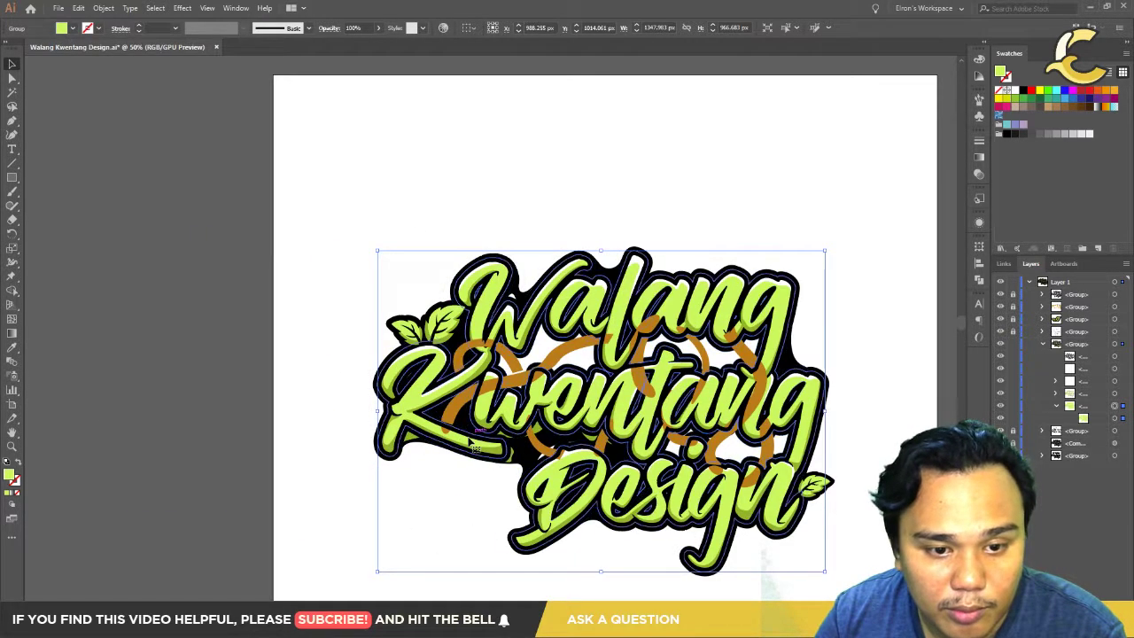
pyautogui.moveTo(469, 446); pyautogui.dragTo(282, 456)
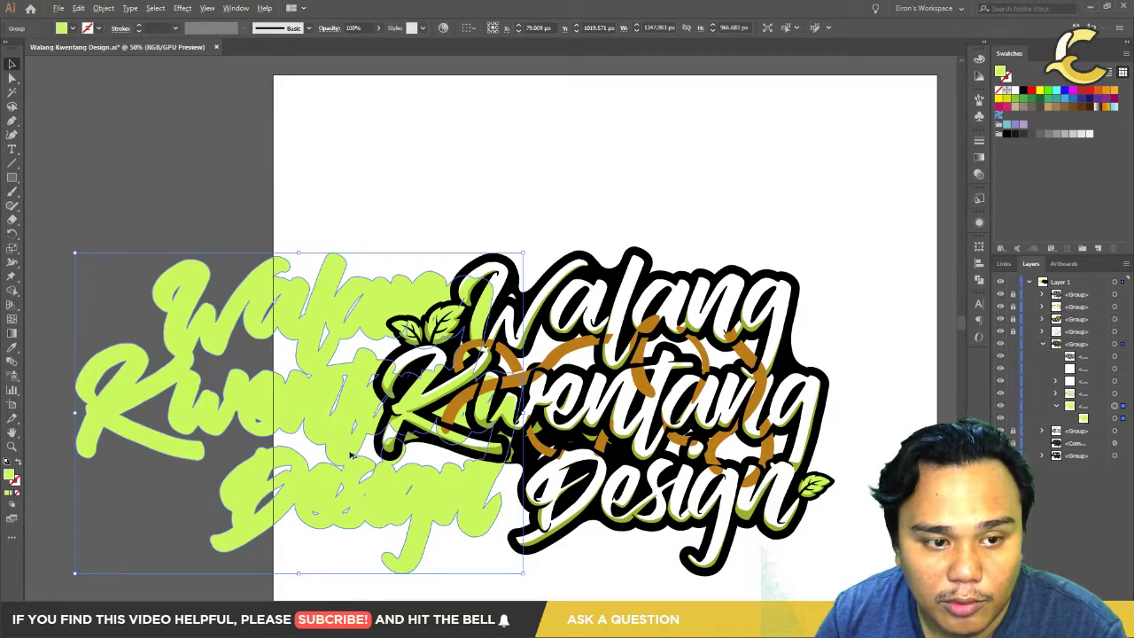
pyautogui.hotkey('ctrl', 'z')
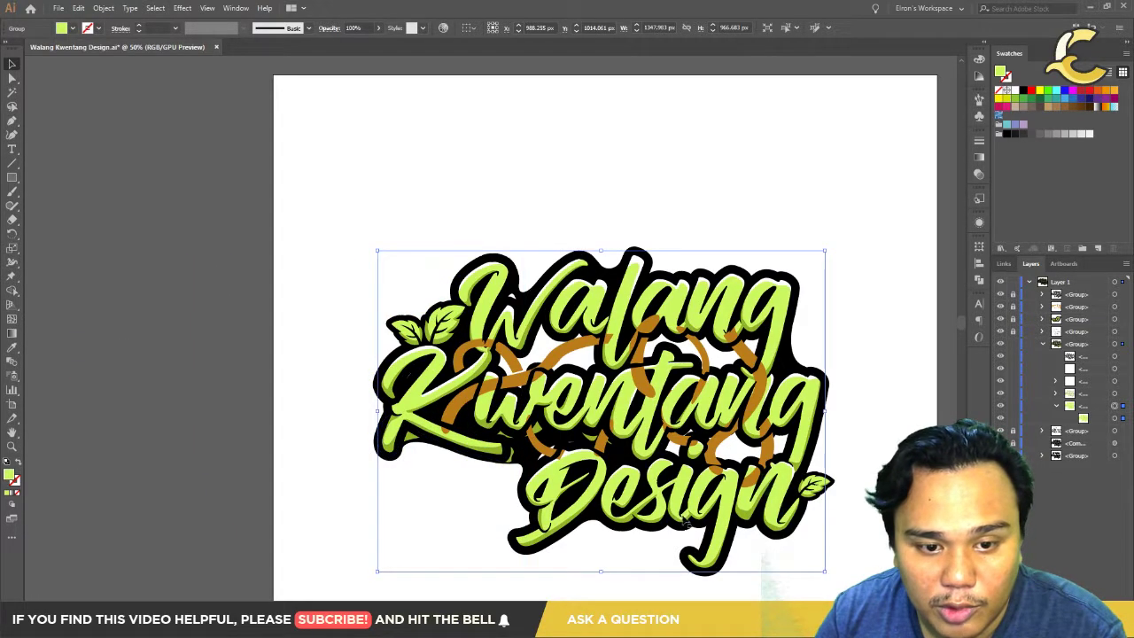
pyautogui.scroll(1, 505, 481)
pyautogui.scroll(1, 506, 481)
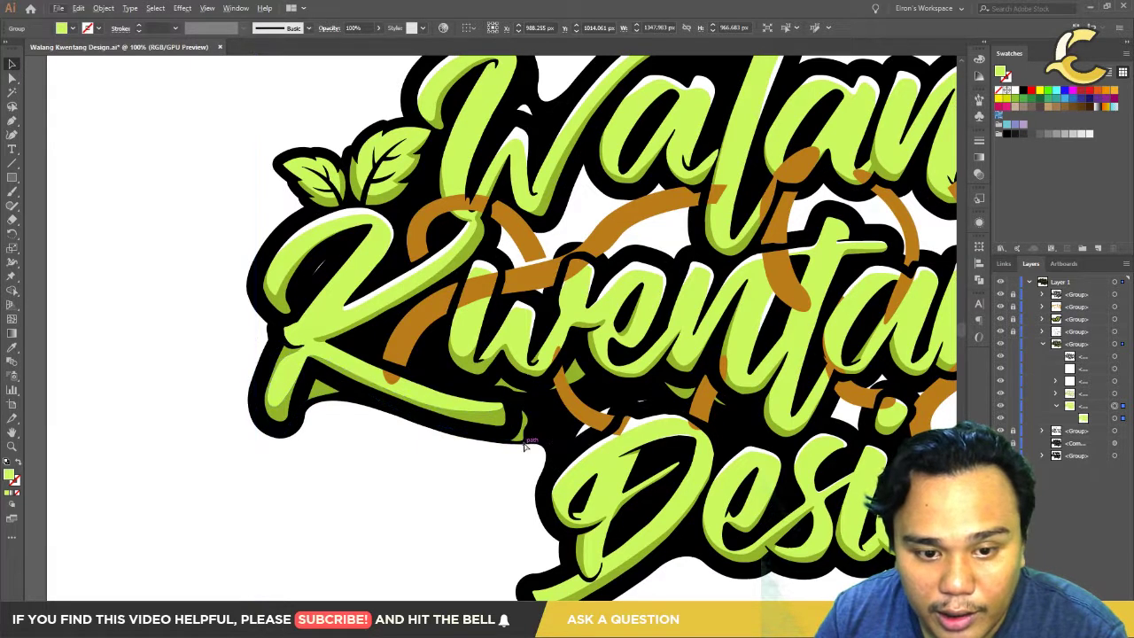
# Step: Duplicate the K swash group in place and move the copy lower in the stack
pyautogui.click(1118, 420)
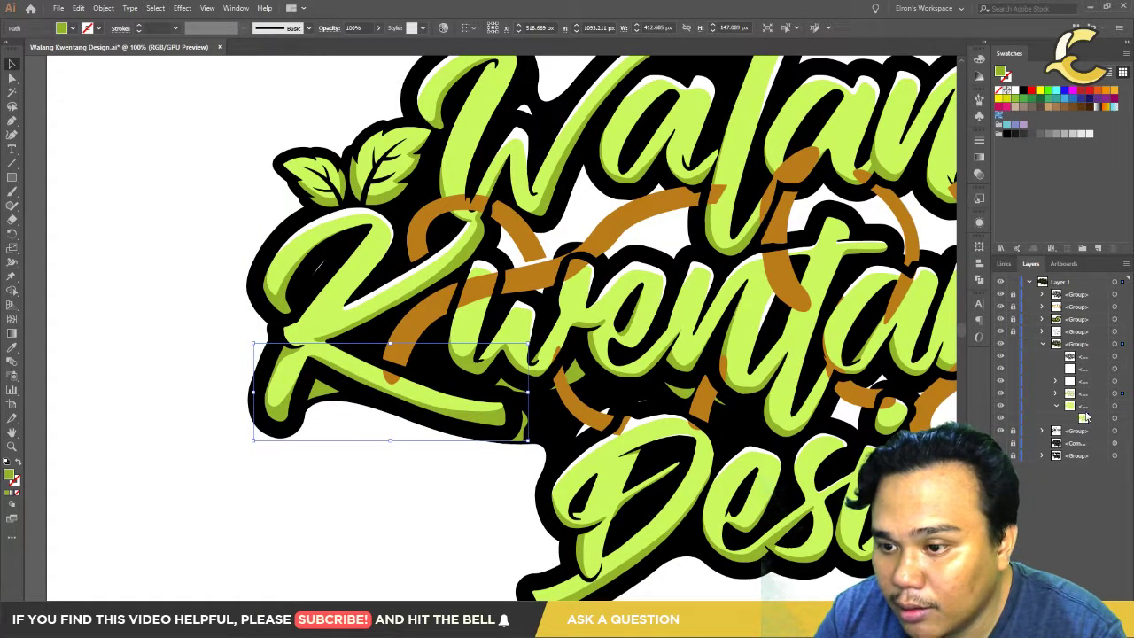
pyautogui.click(1106, 408)
pyautogui.click(1123, 407)
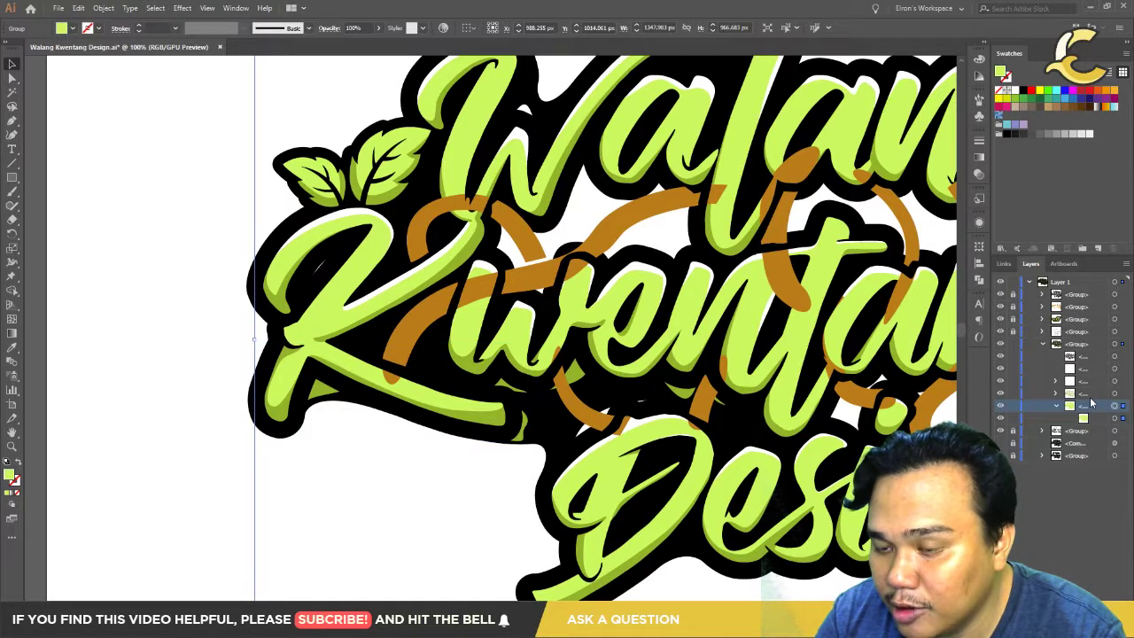
pyautogui.click(1094, 395)
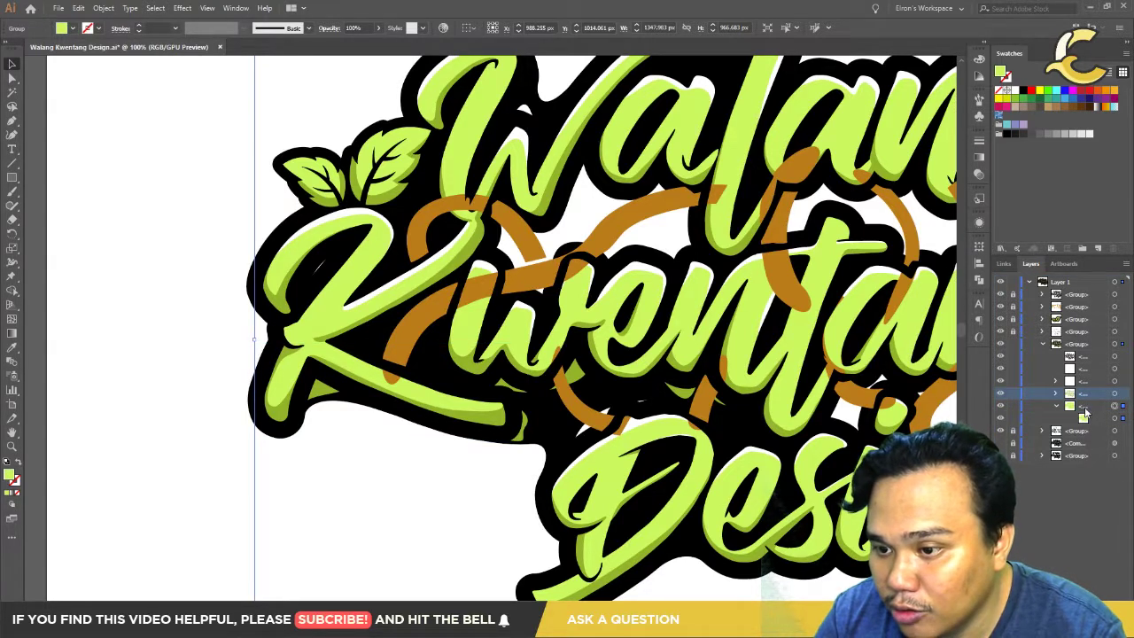
pyautogui.hotkey('ctrl', 'c')
pyautogui.hotkey('ctrl', 'f')
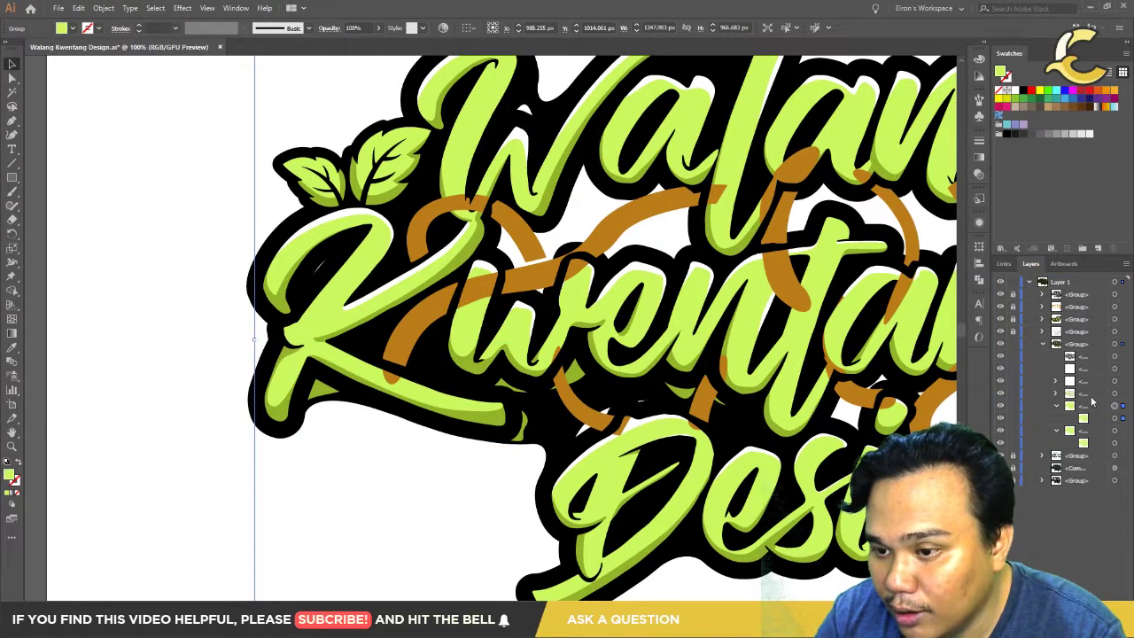
pyautogui.moveTo(1092, 402); pyautogui.dragTo(1105, 422)
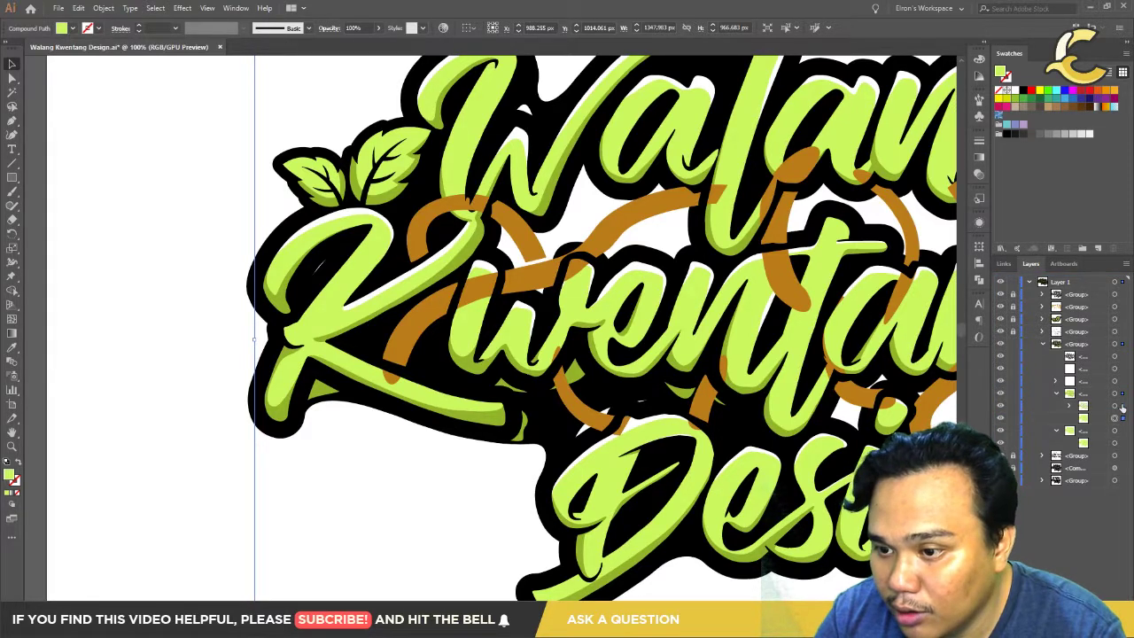
# Step: Clip the green sublayer inside the lettering shape with Ctrl+7, confirming the mask warnings
pyautogui.keyDown('shift'); pyautogui.click(1114, 393); pyautogui.keyUp('shift')
pyautogui.hotkey('ctrl', '7')
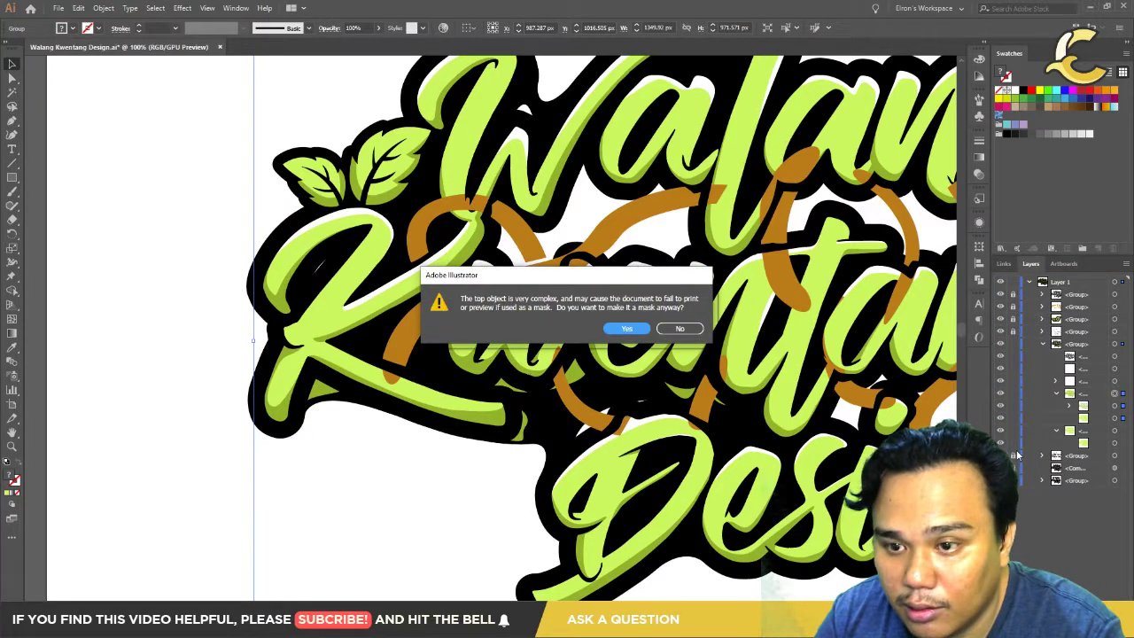
pyautogui.press('Return')
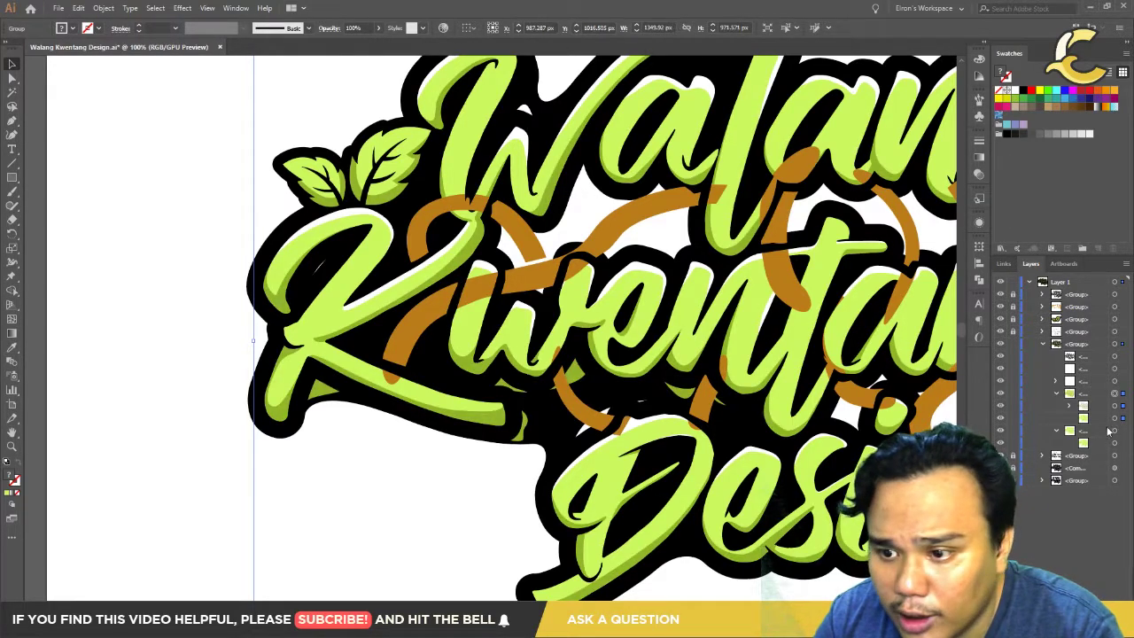
pyautogui.moveTo(1105, 429); pyautogui.dragTo(1107, 405)
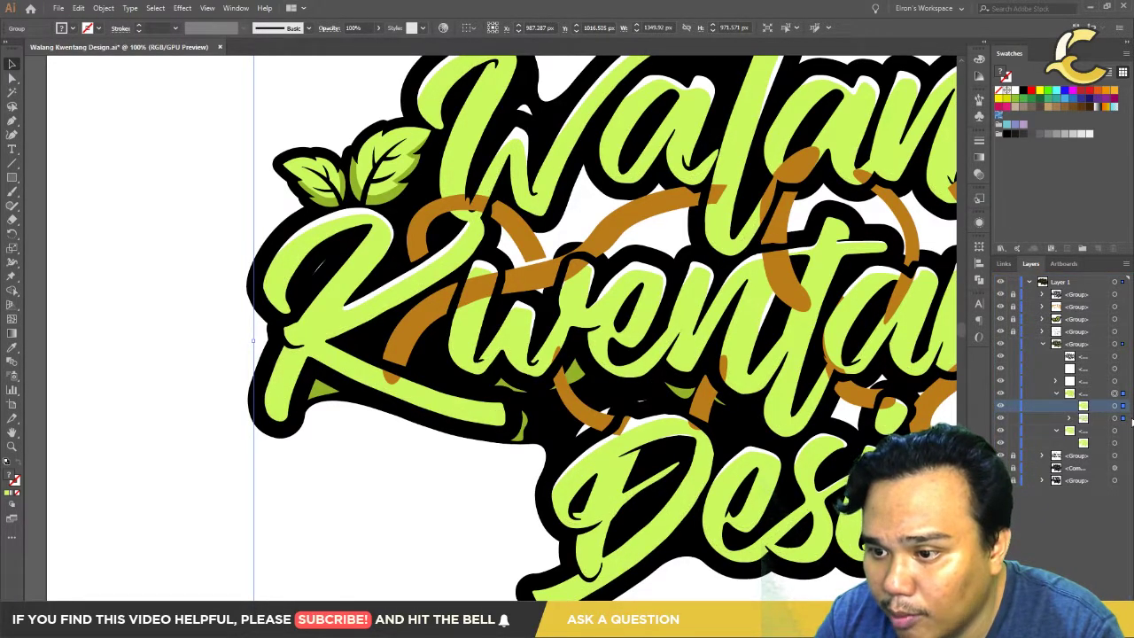
pyautogui.hotkey('ctrl', '7')
pyautogui.press('Return')
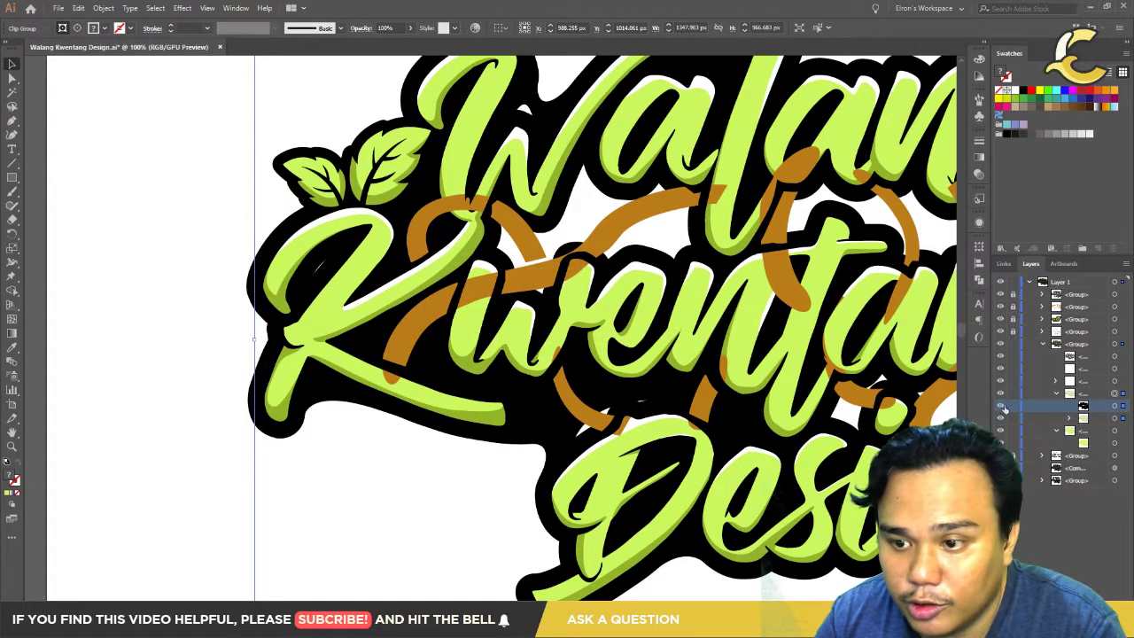
pyautogui.click(1056, 395)
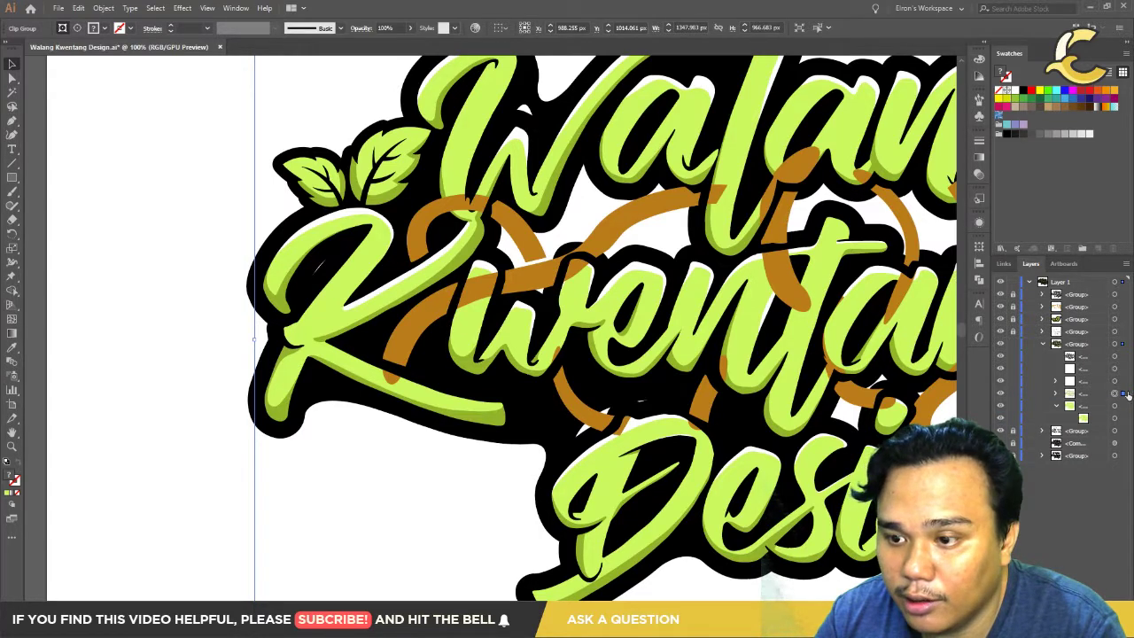
# Step: Test-move the green lettering copy aside, undo, and zoom in on Kwentang
pyautogui.hotkey('ctrl', '-')
pyautogui.hotkey('ctrl', '-')
pyautogui.hotkey('ctrl', '-')
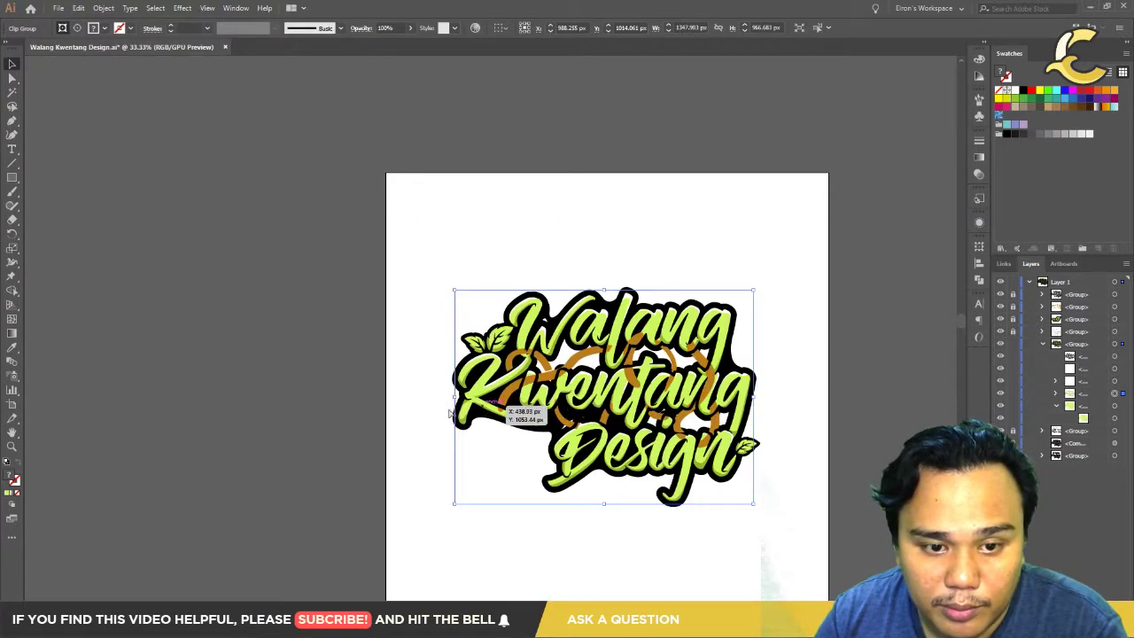
pyautogui.moveTo(450, 412); pyautogui.dragTo(35, 409)
pyautogui.click(330, 478)
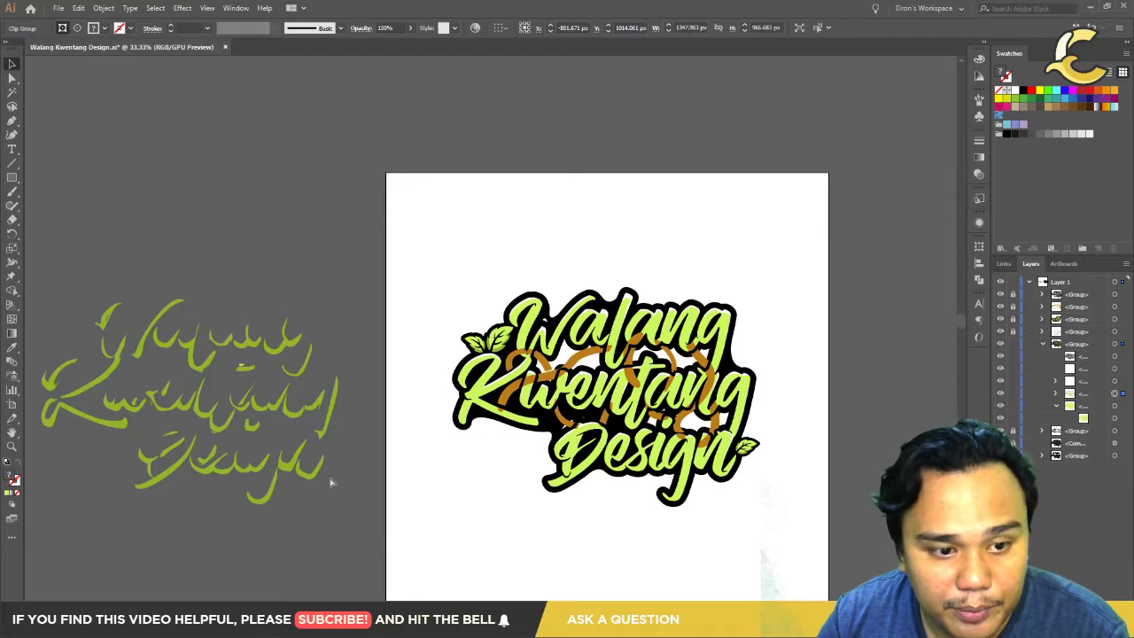
pyautogui.hotkey('ctrl', 'z')
pyautogui.hotkey('ctrl', '+')
pyautogui.hotkey('ctrl', '+')
pyautogui.hotkey('ctrl', '+')
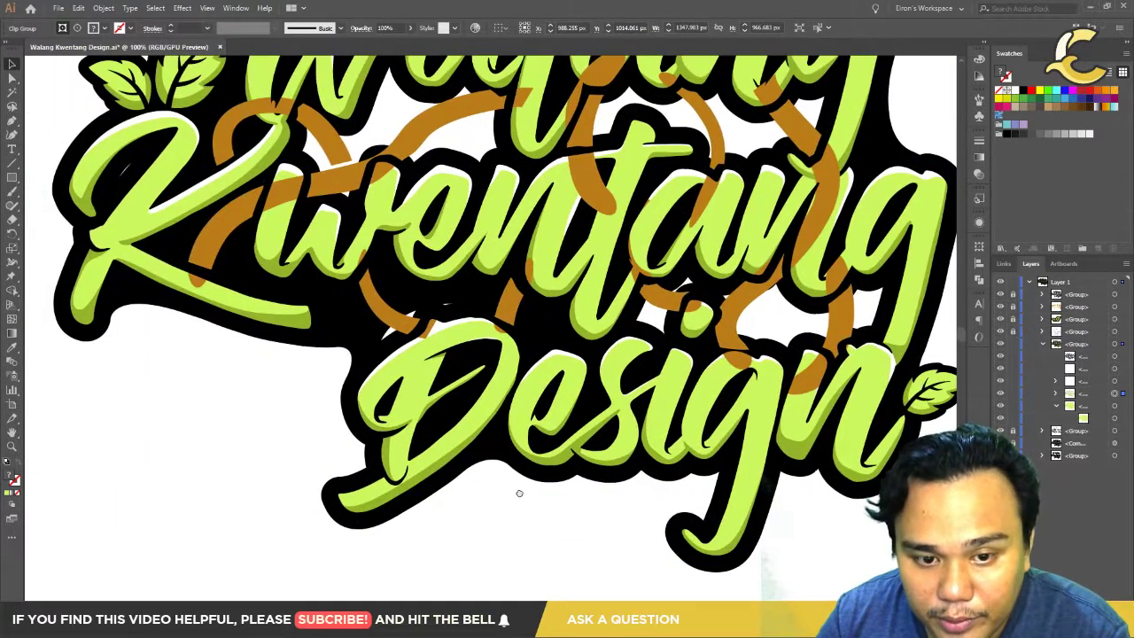
pyautogui.hotkey('ctrl', '+')
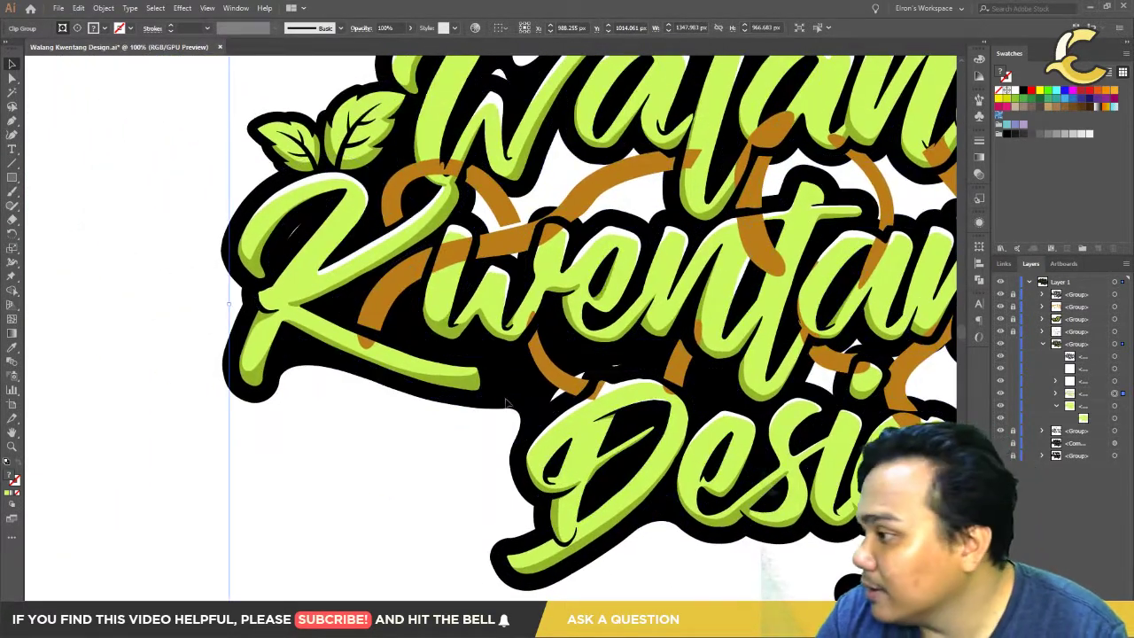
pyautogui.hotkey('ctrl', '+')
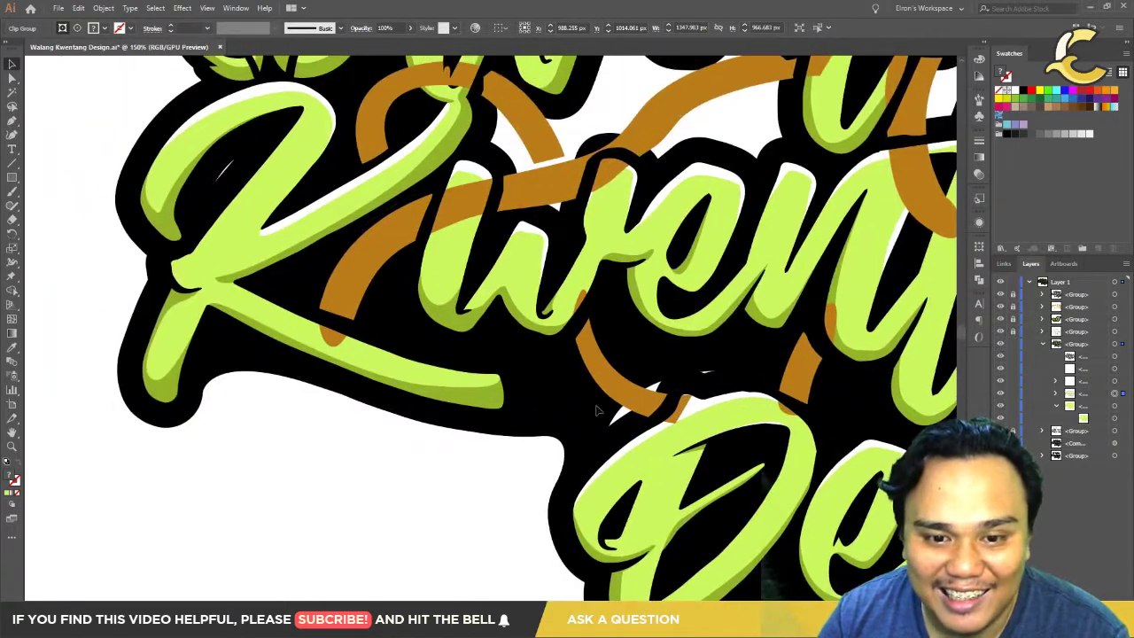
pyautogui.click(630, 415)
# Step: Move the white shading sublayer into the lettering group and clip it inside the lettering
pyautogui.click(623, 416)
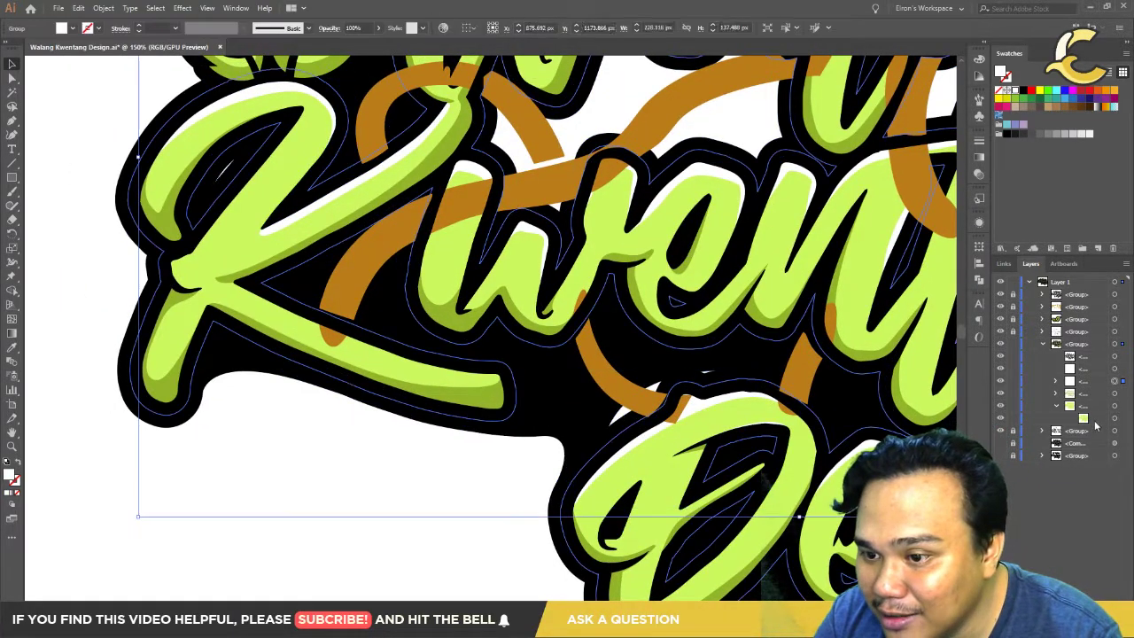
pyautogui.click(1116, 394)
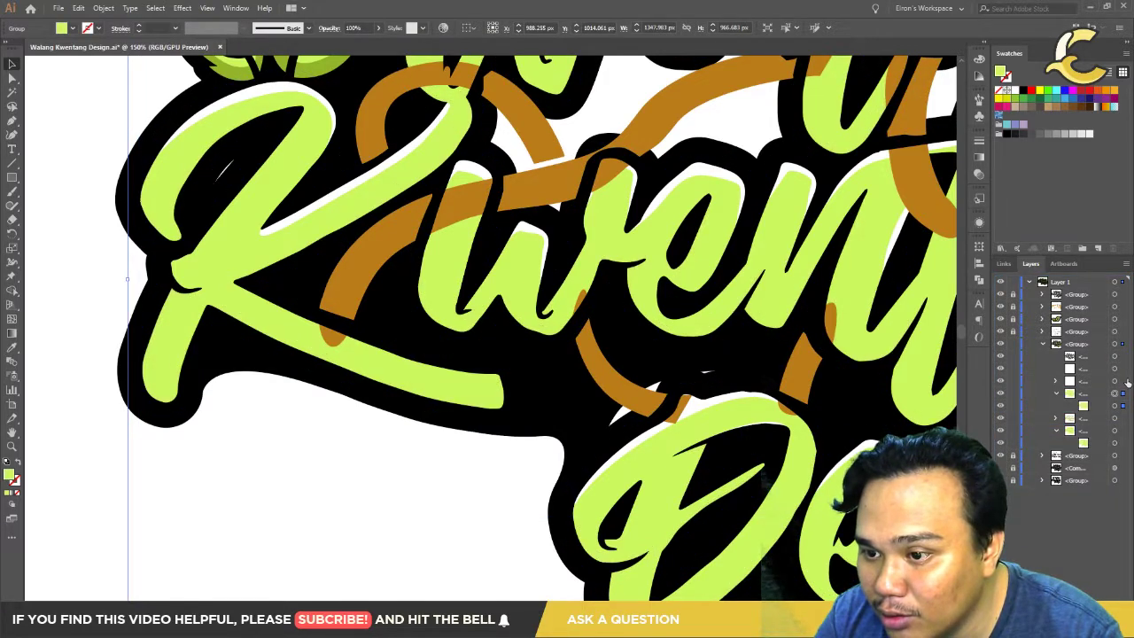
pyautogui.click(1123, 381)
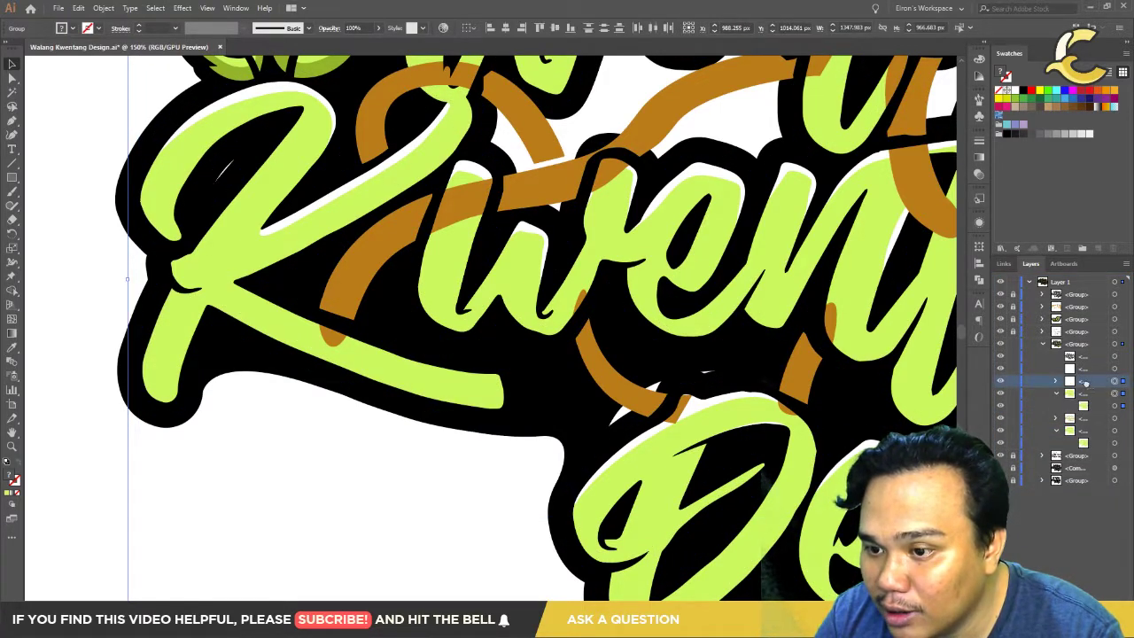
pyautogui.moveTo(1096, 408); pyautogui.dragTo(1098, 409)
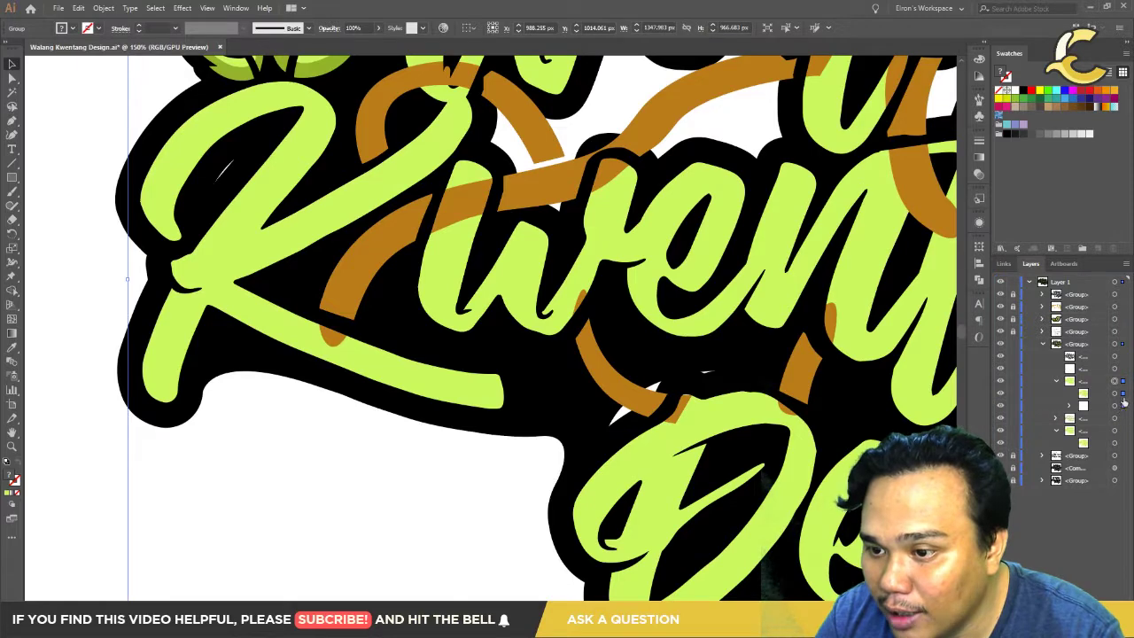
pyautogui.click(1122, 404)
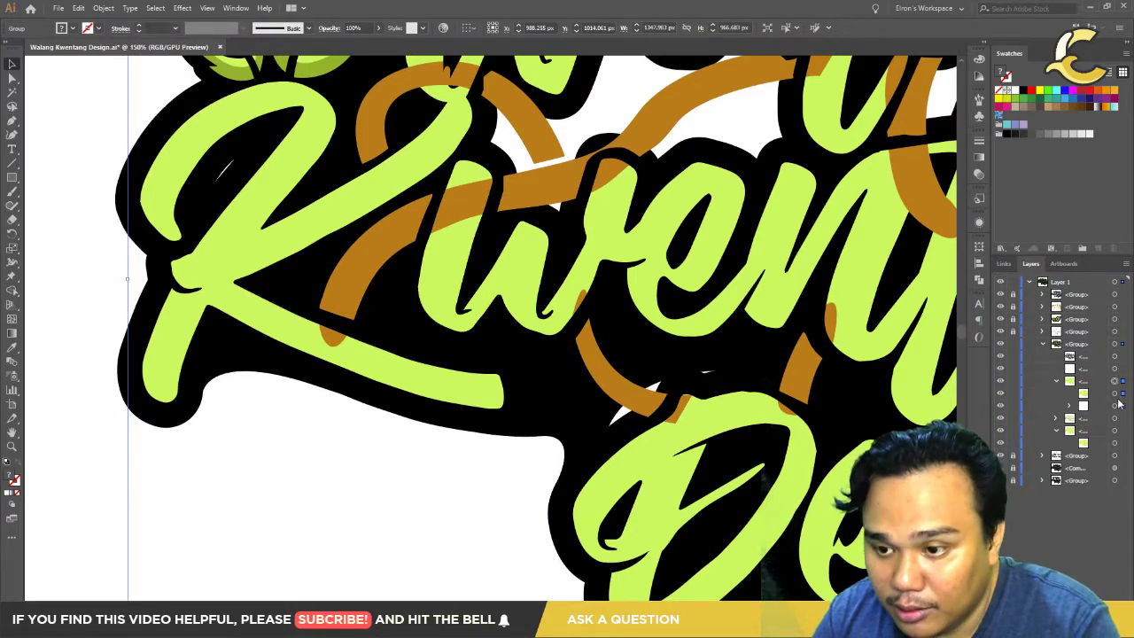
pyautogui.hotkey('ctrl', '7')
pyautogui.press('Return')
pyautogui.hotkey('ctrl', '-')
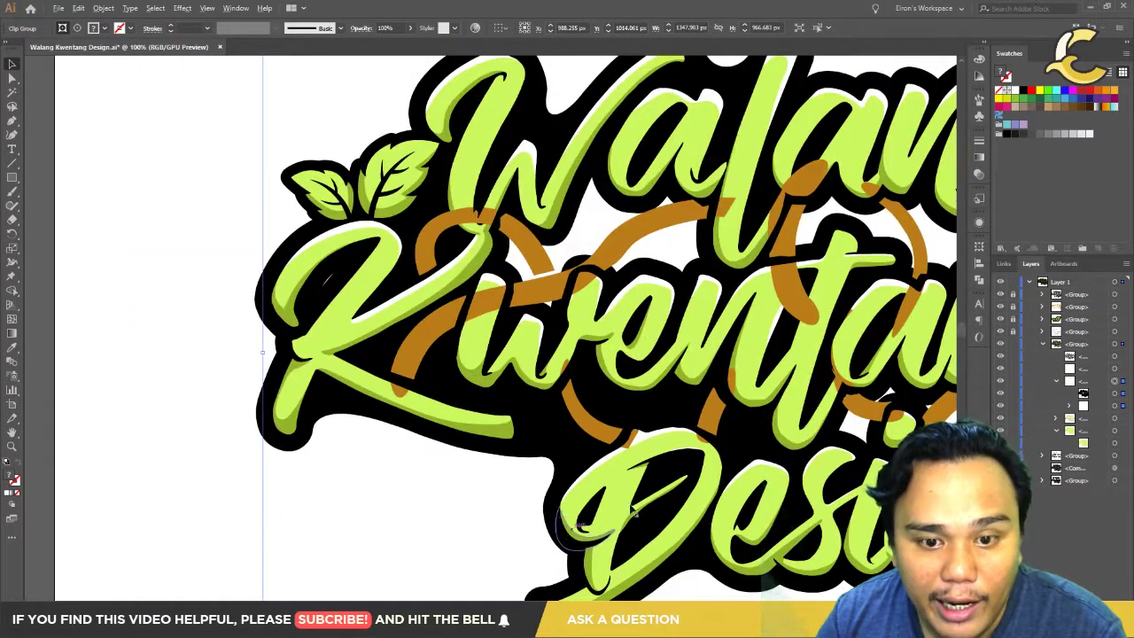
pyautogui.hotkey('ctrl', '-')
pyautogui.hotkey('ctrl', '-')
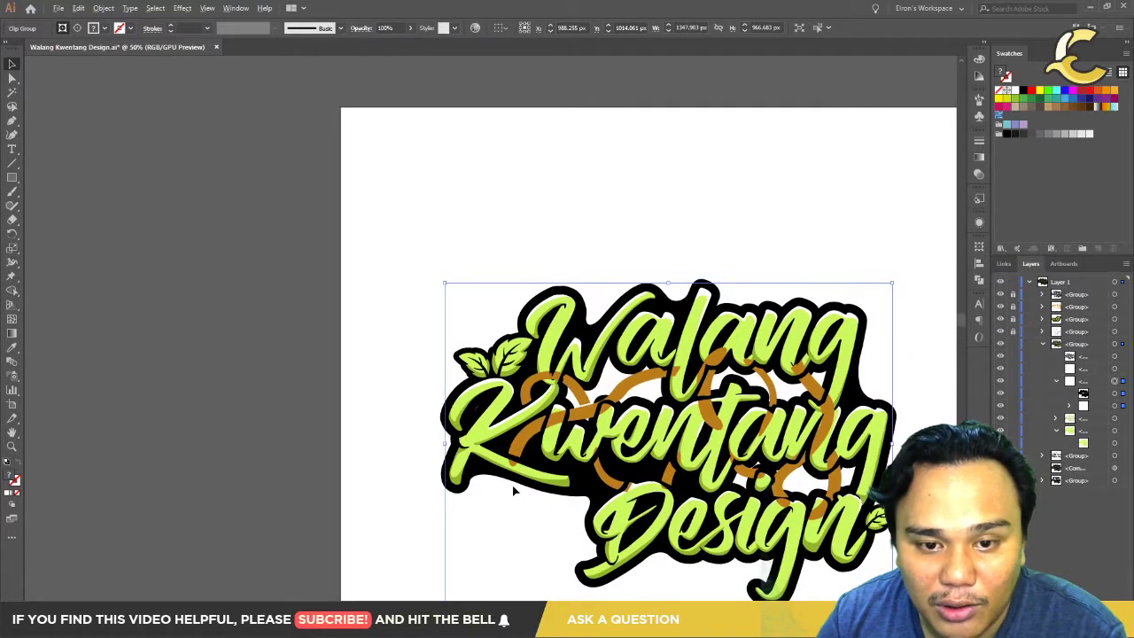
# Step: Delete the leftover lettering outline compound path
pyautogui.scroll(1, 512, 490)
pyautogui.hscroll(2, 468, 330)
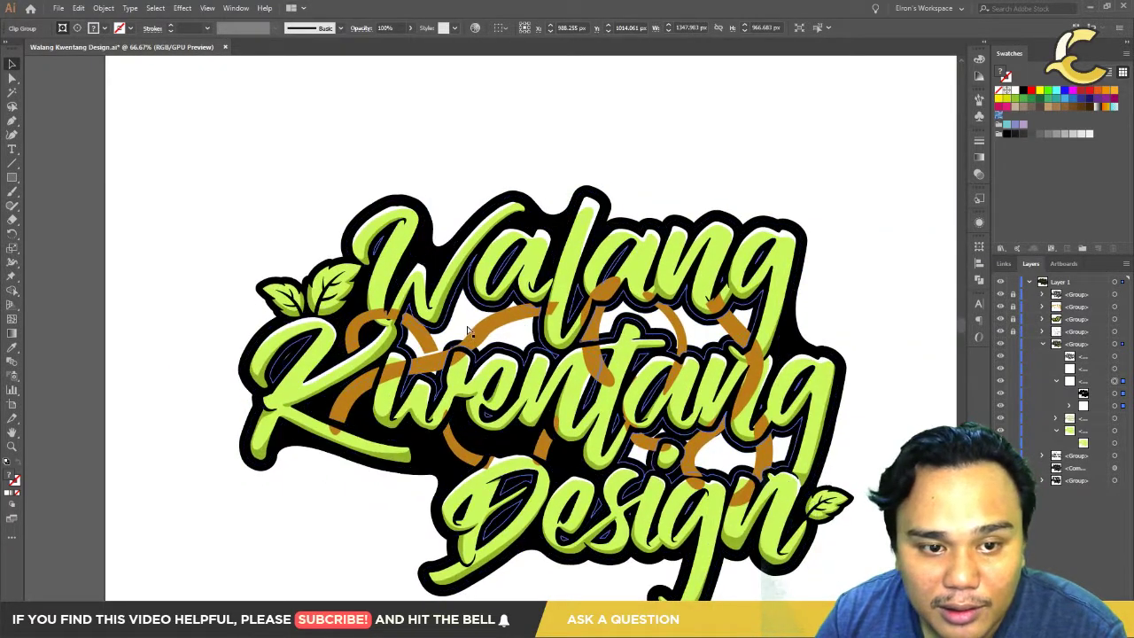
pyautogui.click(1061, 371)
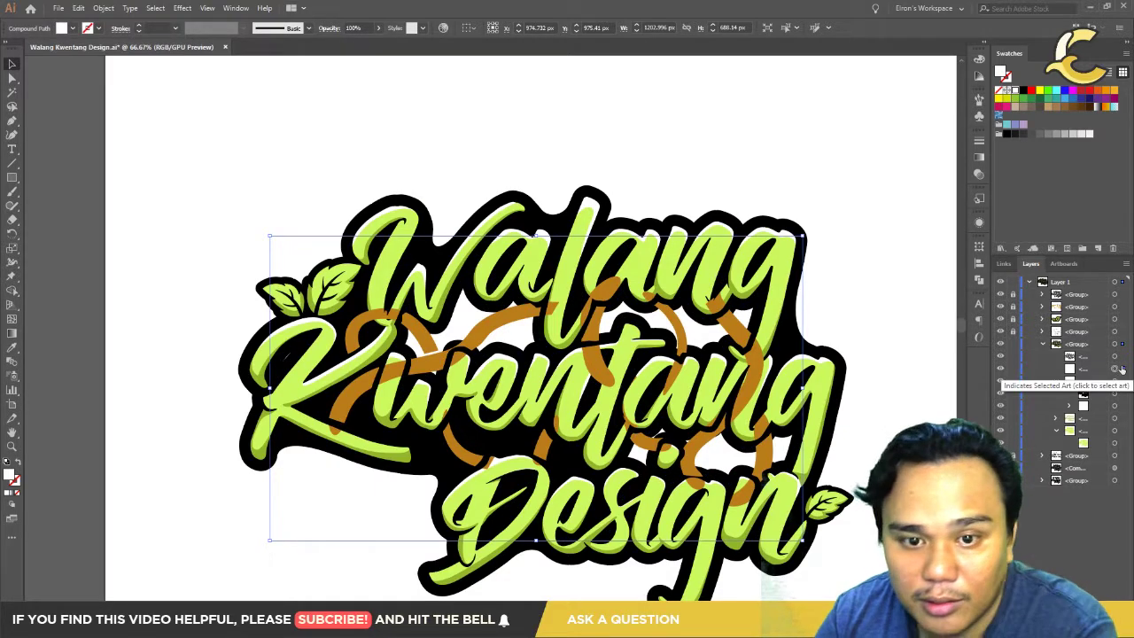
pyautogui.press('Delete')
pyautogui.scroll(-1, 717, 430)
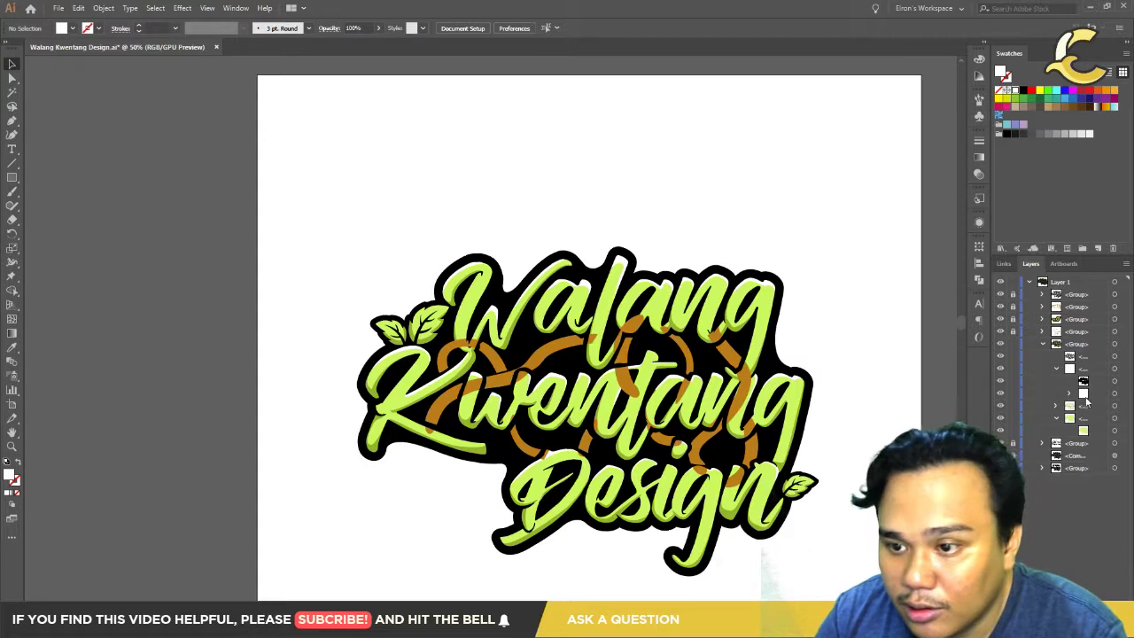
# Step: Inspect the lettering clip group and toggle the white highlight strokes to compare
pyautogui.click(1057, 368)
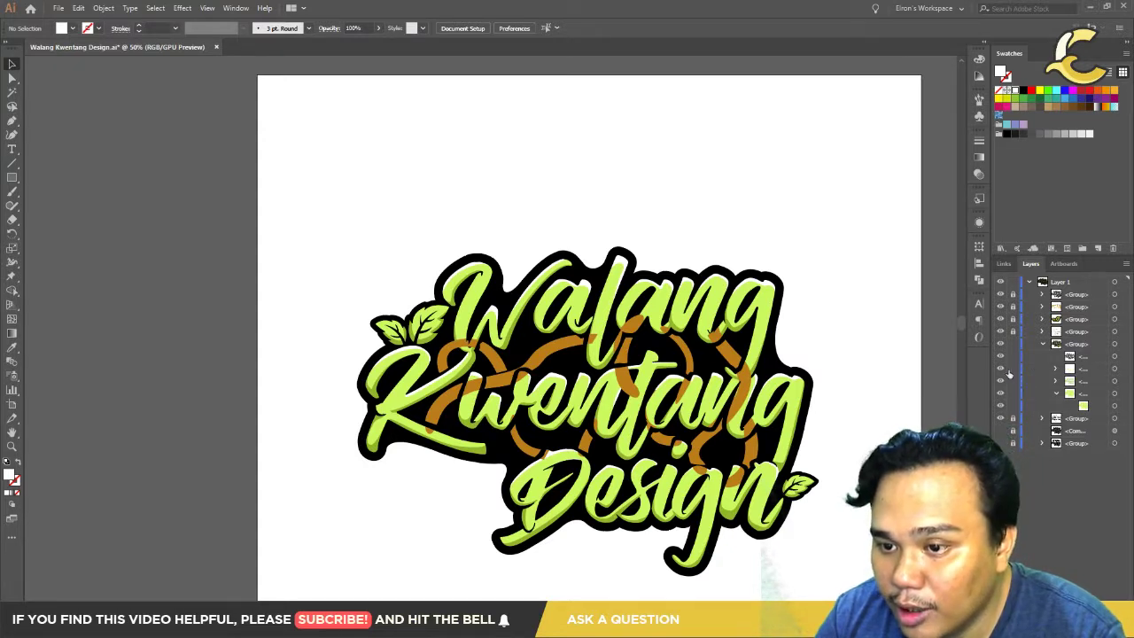
pyautogui.click(1000, 370)
pyautogui.click(1000, 370)
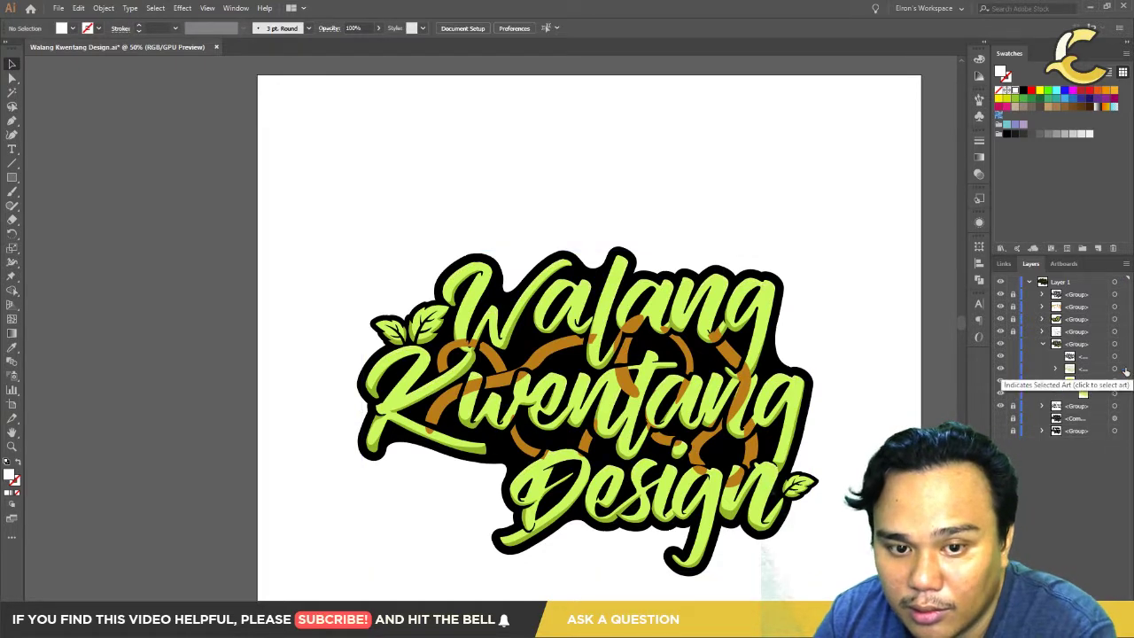
pyautogui.click(1114, 368)
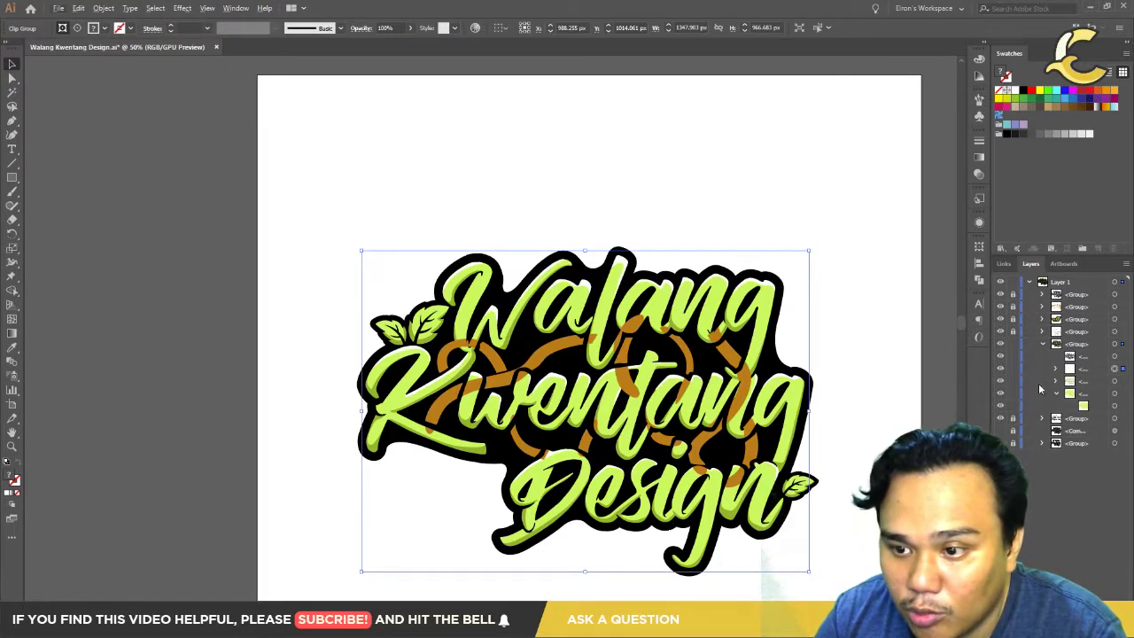
pyautogui.click(1122, 369)
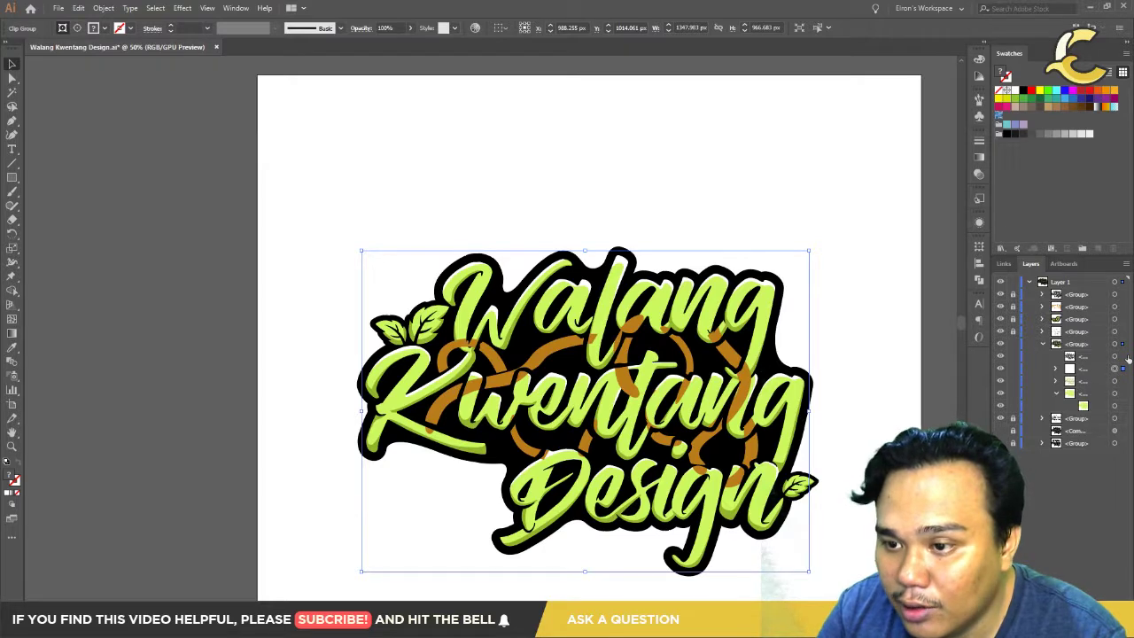
pyautogui.click(1001, 356)
pyautogui.click(1001, 356)
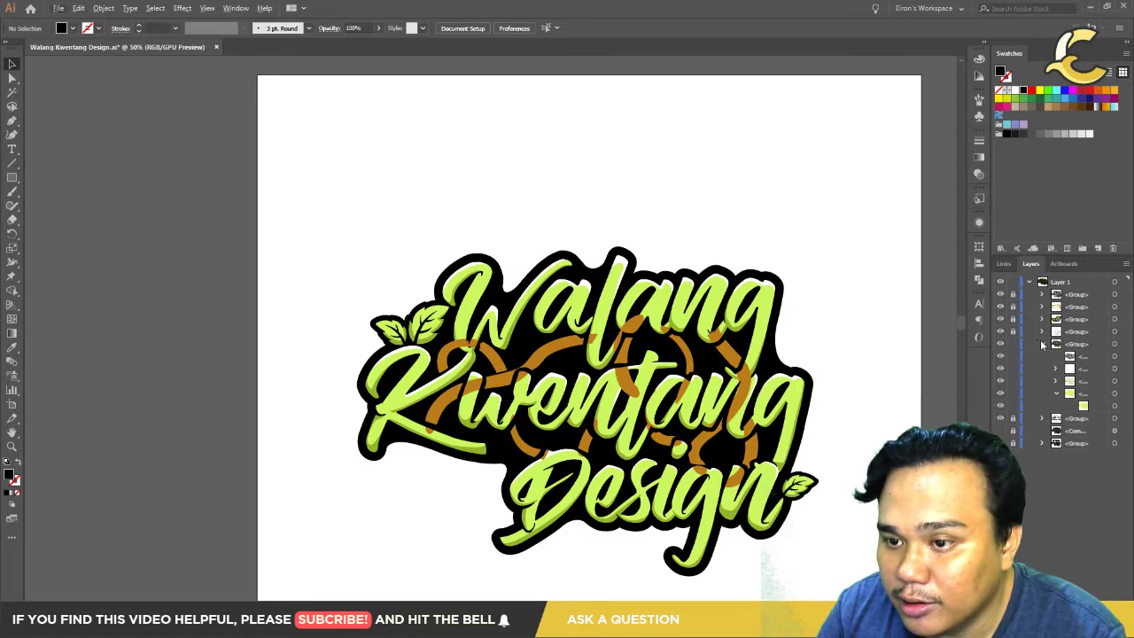
pyautogui.click(1043, 345)
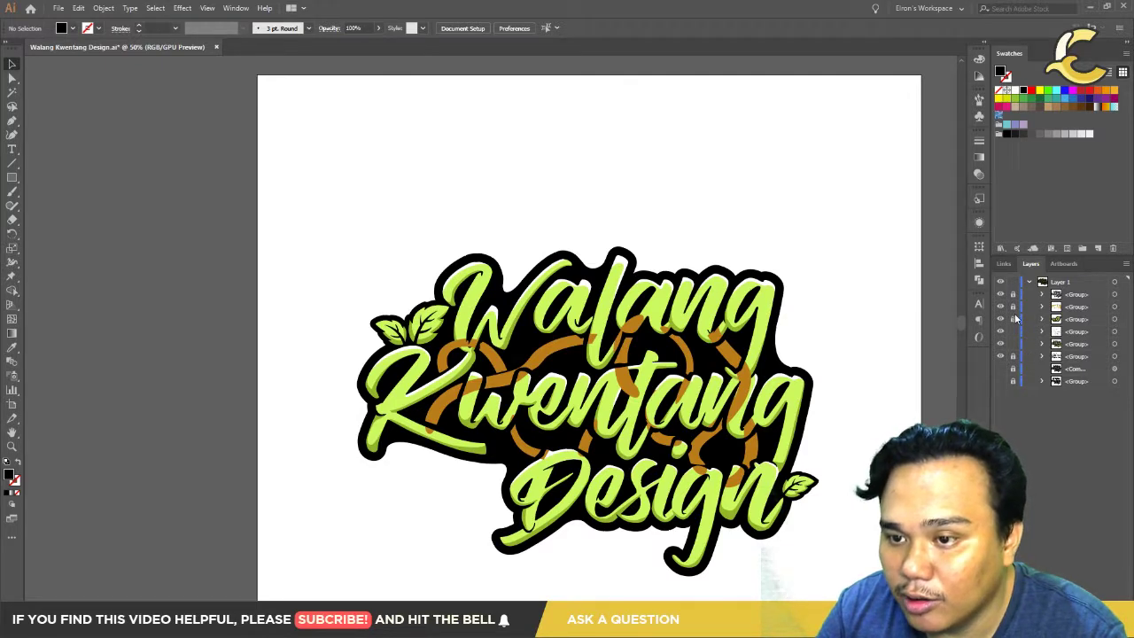
# Step: Unlock the orange swirl group and drag it below the black outline group
pyautogui.click(1012, 307)
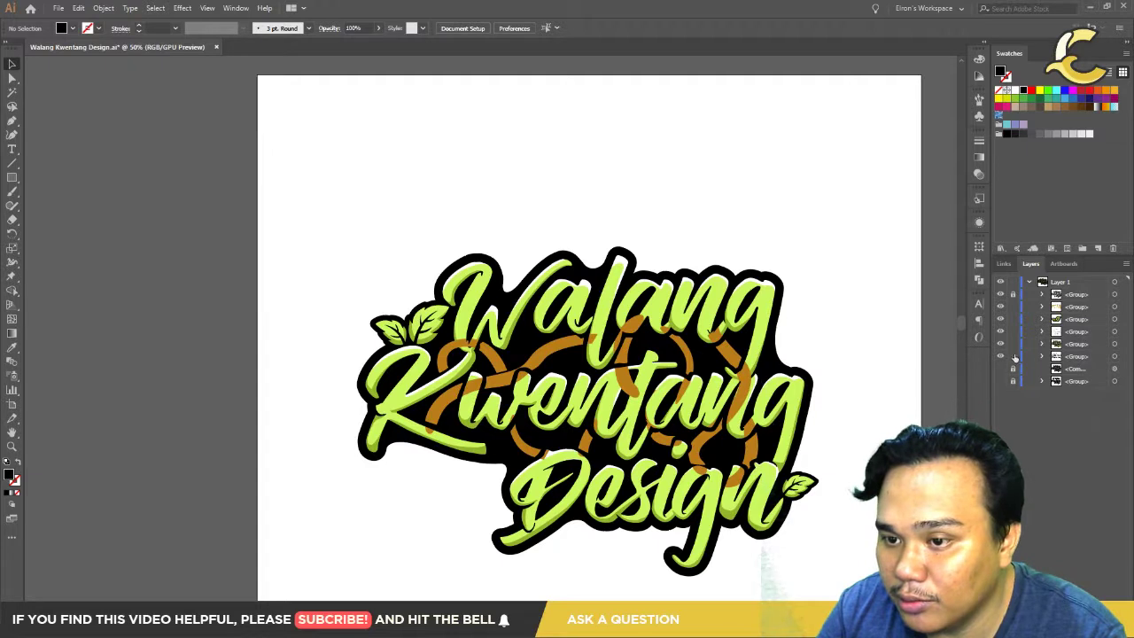
pyautogui.moveTo(1073, 306); pyautogui.dragTo(1083, 352)
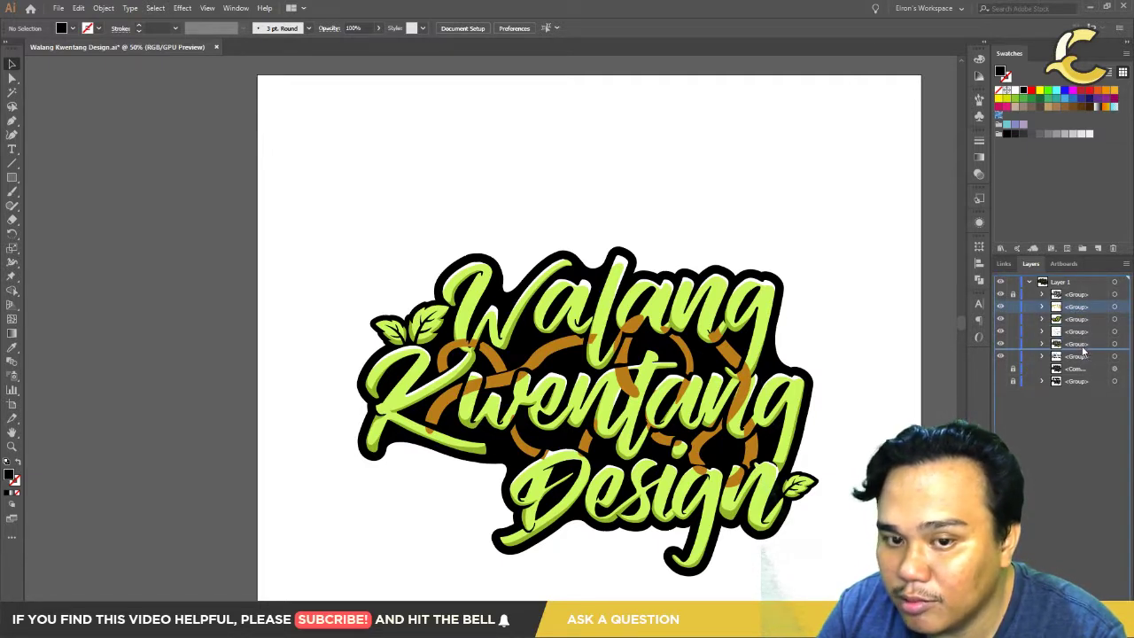
pyautogui.moveTo(1082, 351); pyautogui.dragTo(1073, 352)
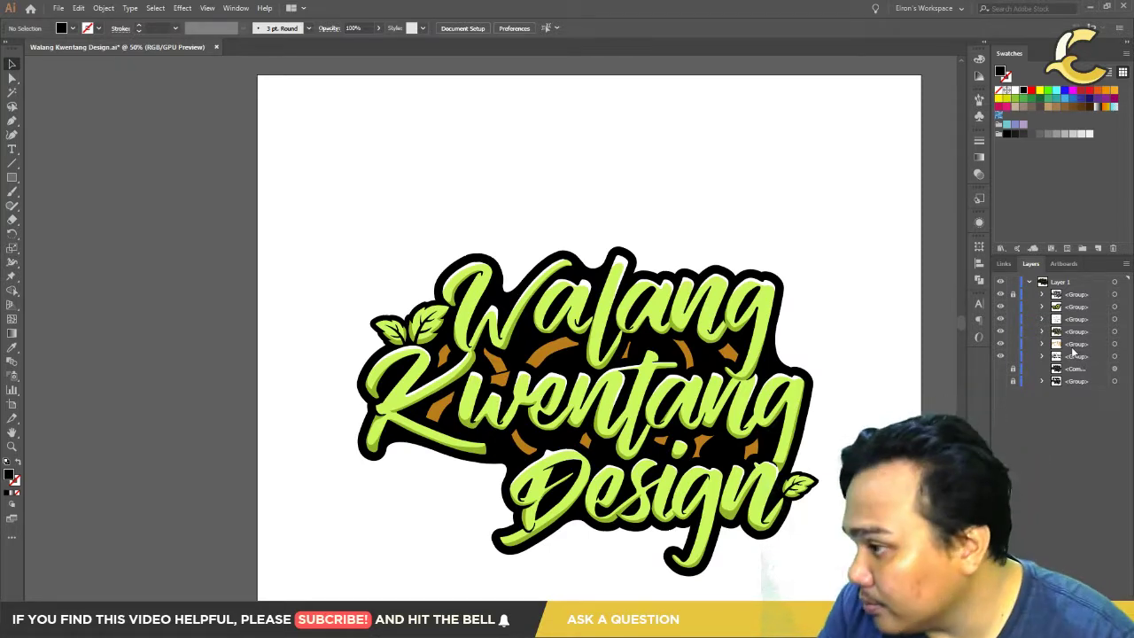
# Step: Drag the orange arc between Kwentang's t and a slightly left and down
pyautogui.scroll(2, 670, 401)
pyautogui.scroll(1, 670, 401)
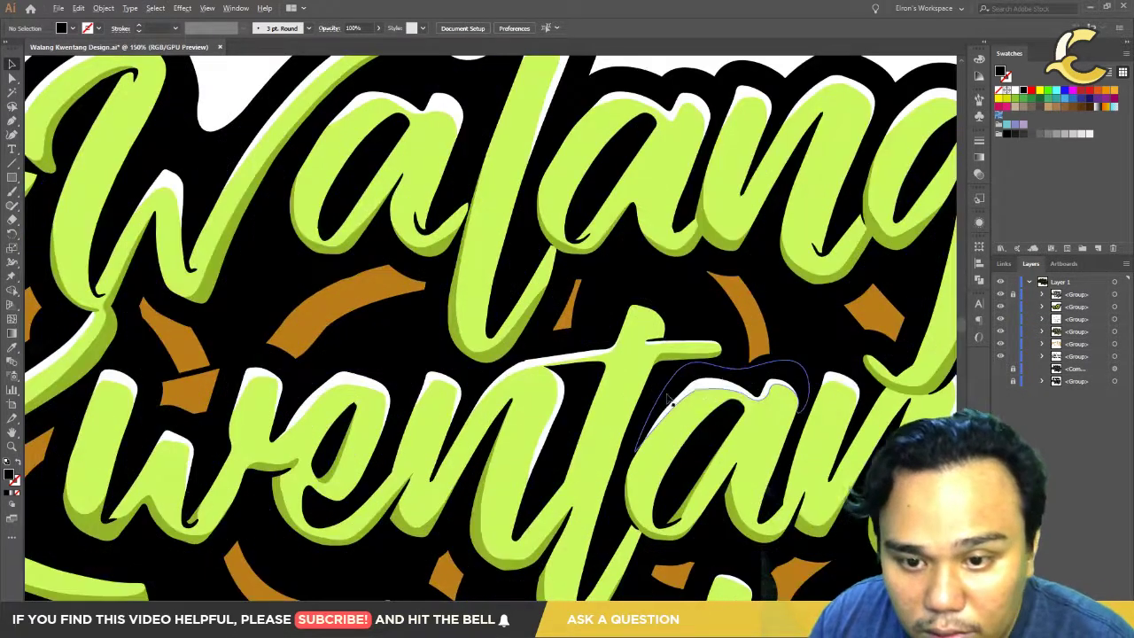
pyautogui.click(747, 328)
pyautogui.press('p')
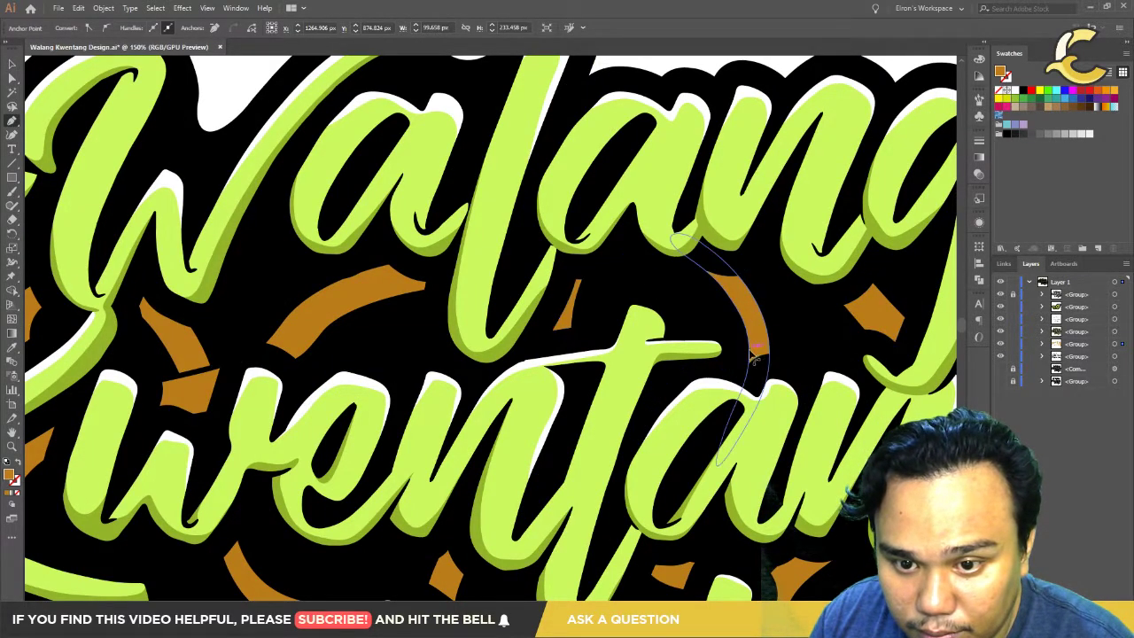
pyautogui.click(752, 352)
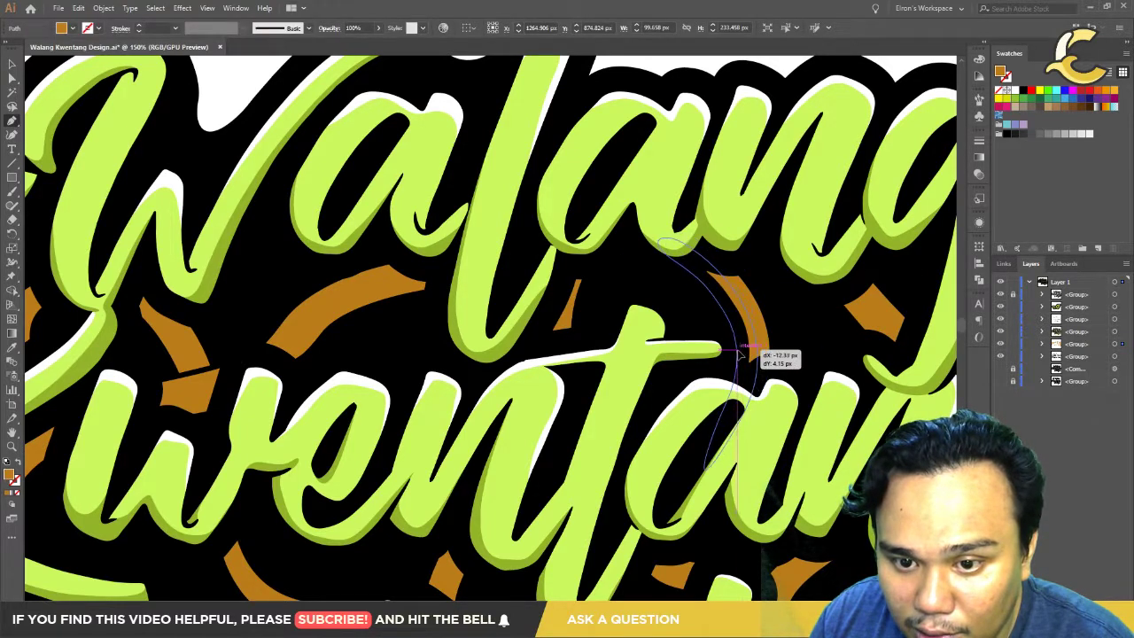
pyautogui.moveTo(751, 351); pyautogui.dragTo(530, 321)
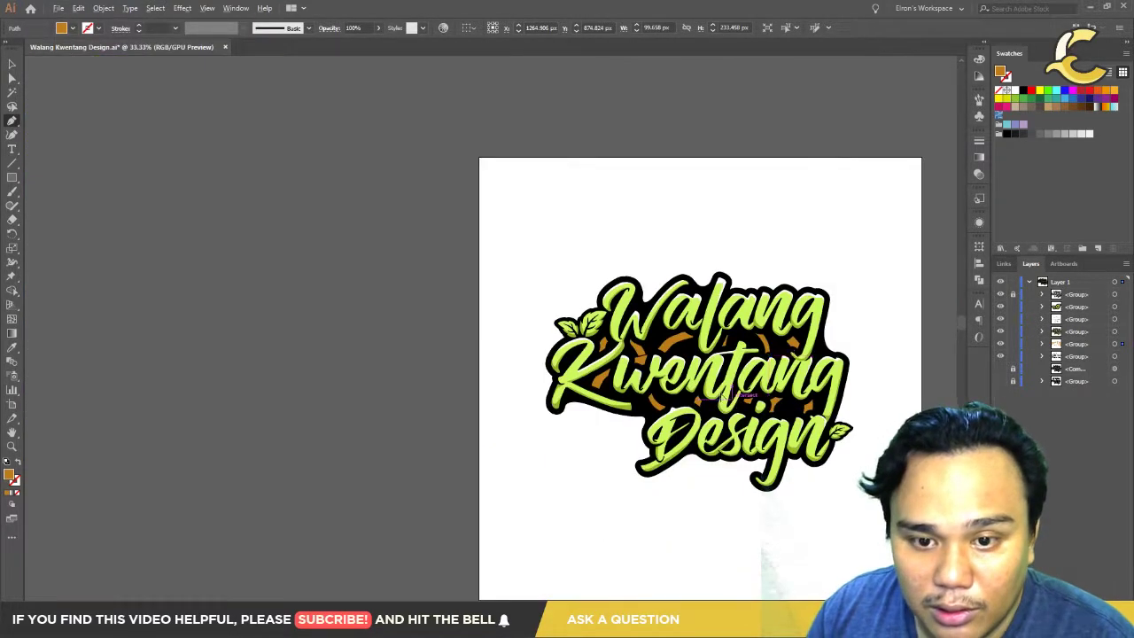
pyautogui.scroll(-3, 531, 321)
pyautogui.scroll(3, 531, 320)
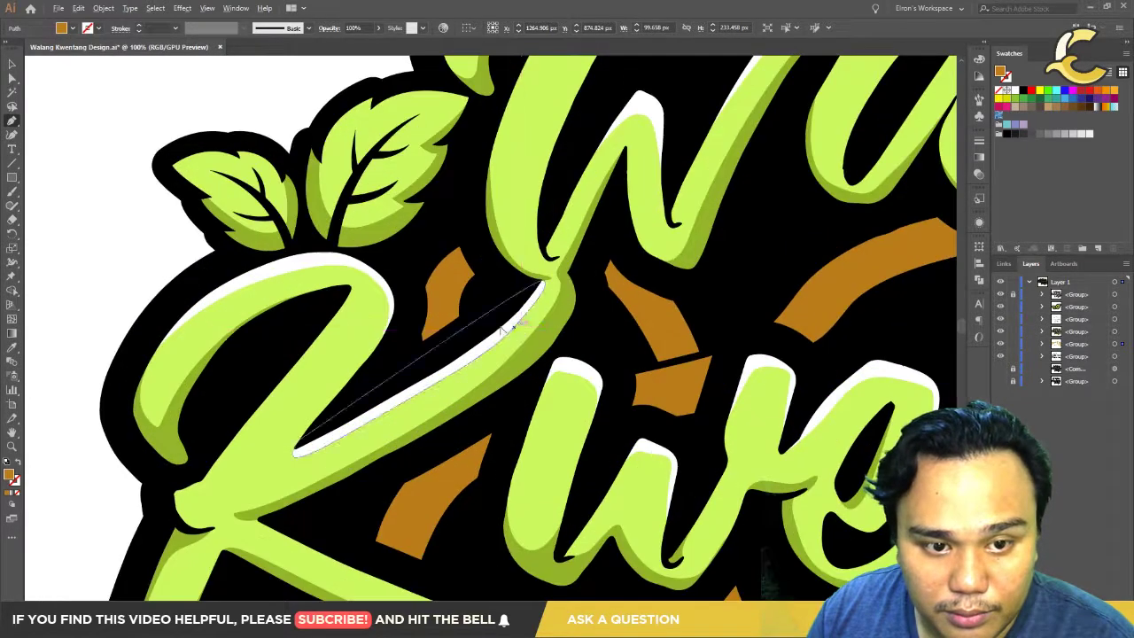
pyautogui.scroll(2, 531, 321)
pyautogui.scroll(-4, 605, 387)
pyautogui.hscroll(5, 605, 387)
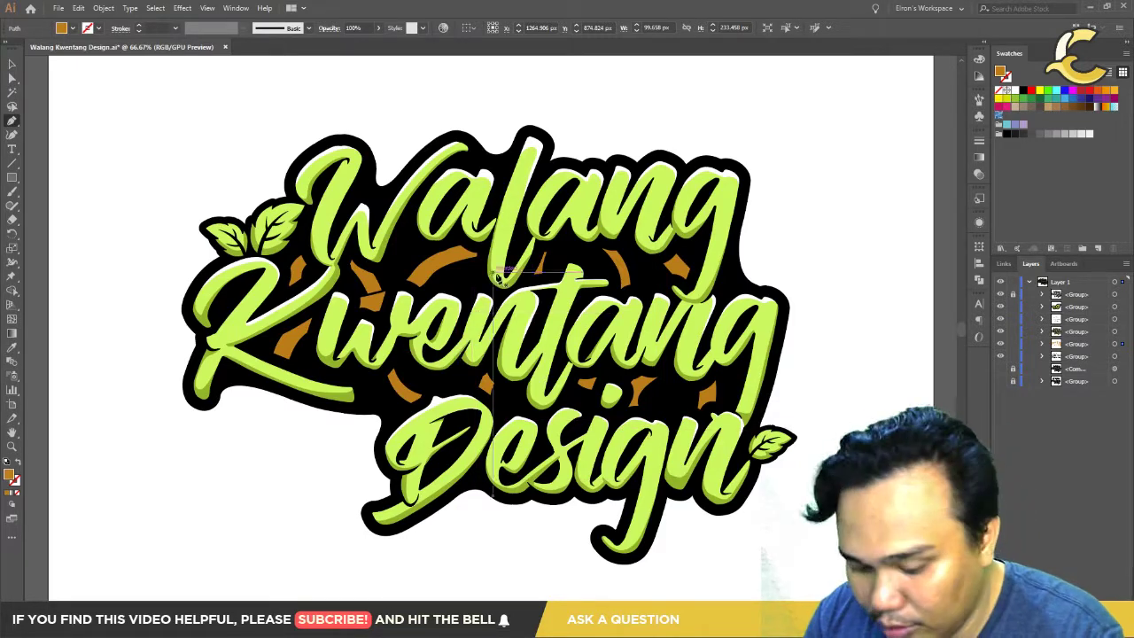
pyautogui.scroll(2, 277, 210)
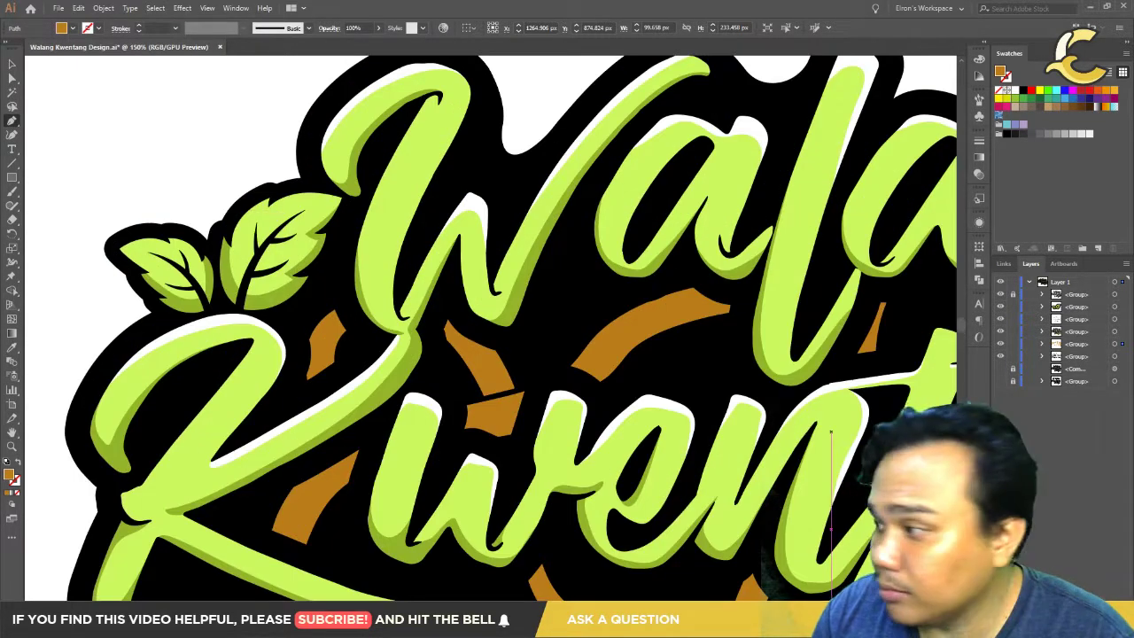
# Step: Trace a closed shading shape over the first orange swirl piece with the Pen tool
pyautogui.scroll(2, 299, 338)
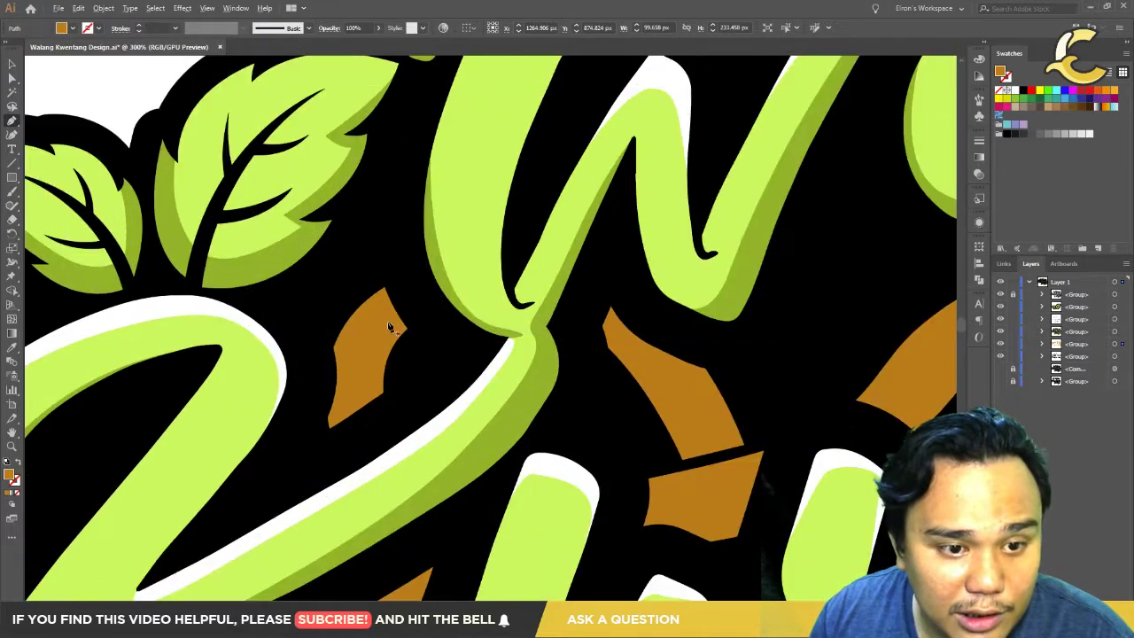
pyautogui.click(335, 346)
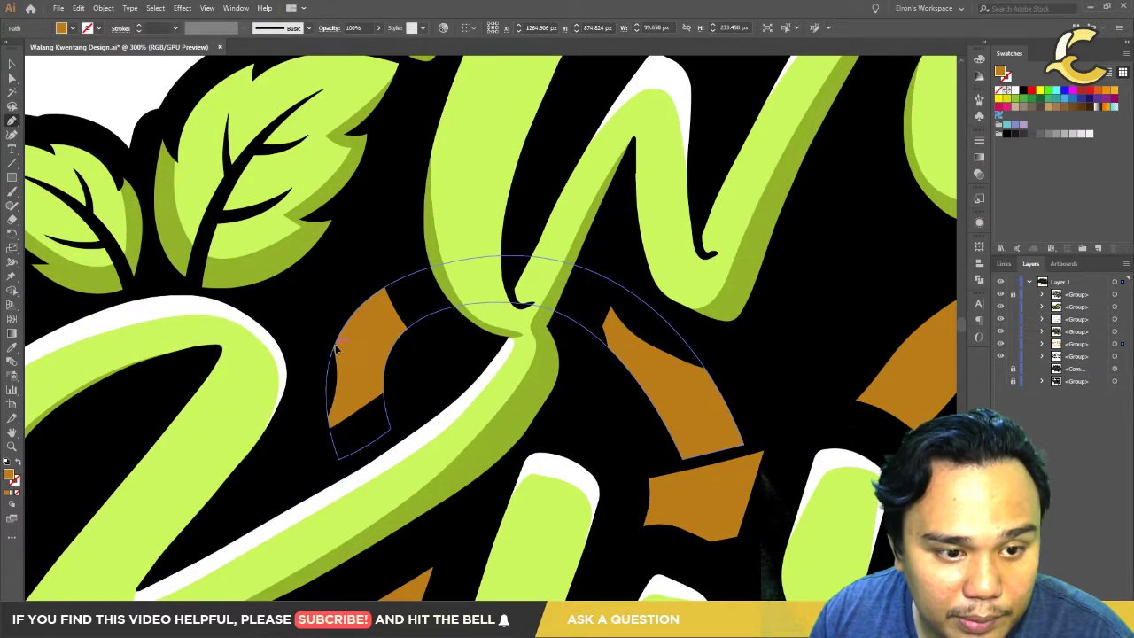
pyautogui.click(350, 384)
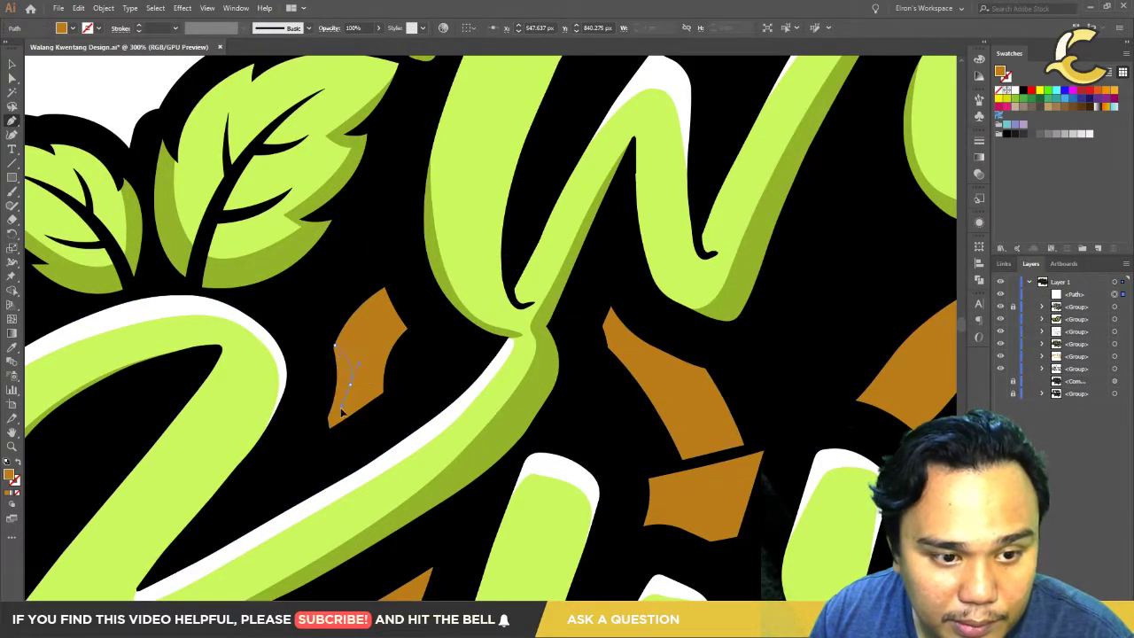
pyautogui.click(377, 365)
pyautogui.click(419, 326)
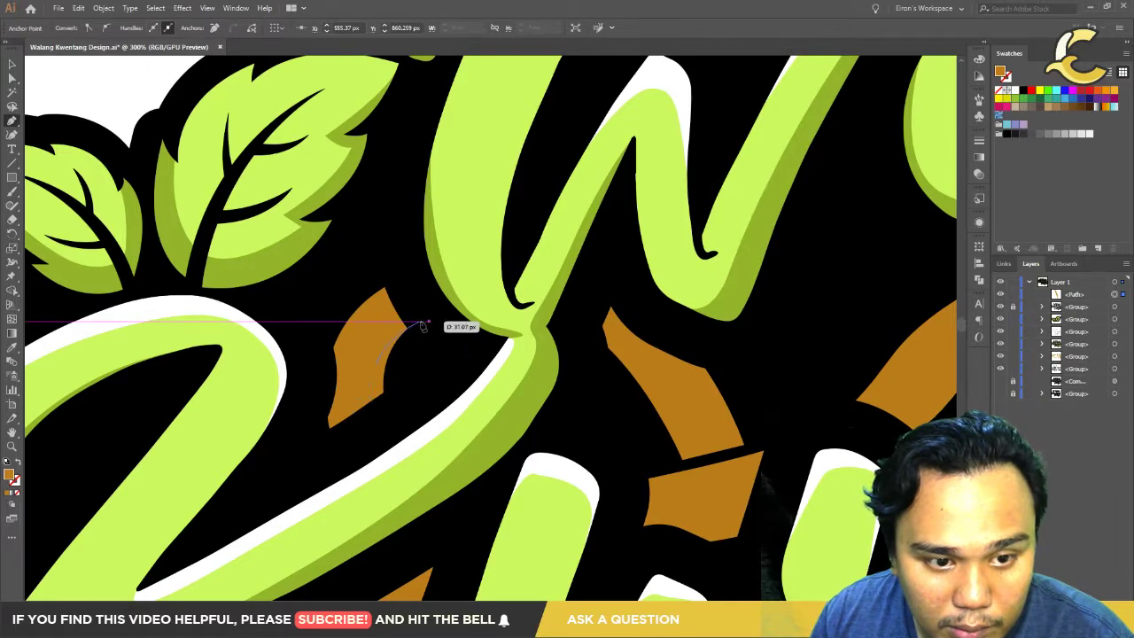
pyautogui.click(399, 427)
pyautogui.click(308, 461)
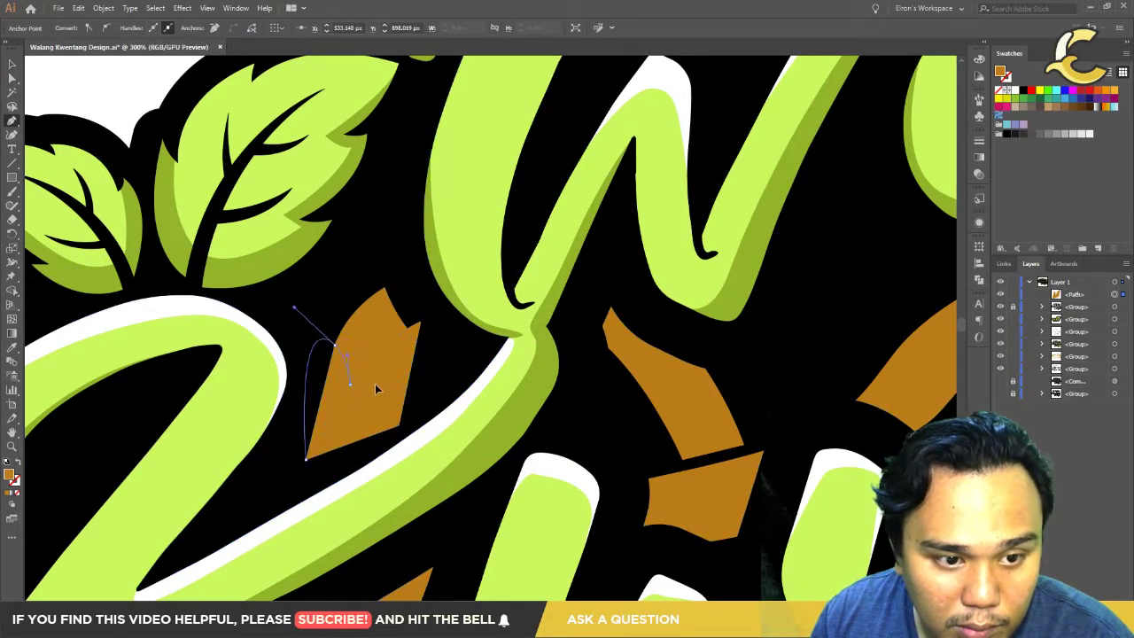
pyautogui.moveTo(375, 388); pyautogui.dragTo(377, 390)
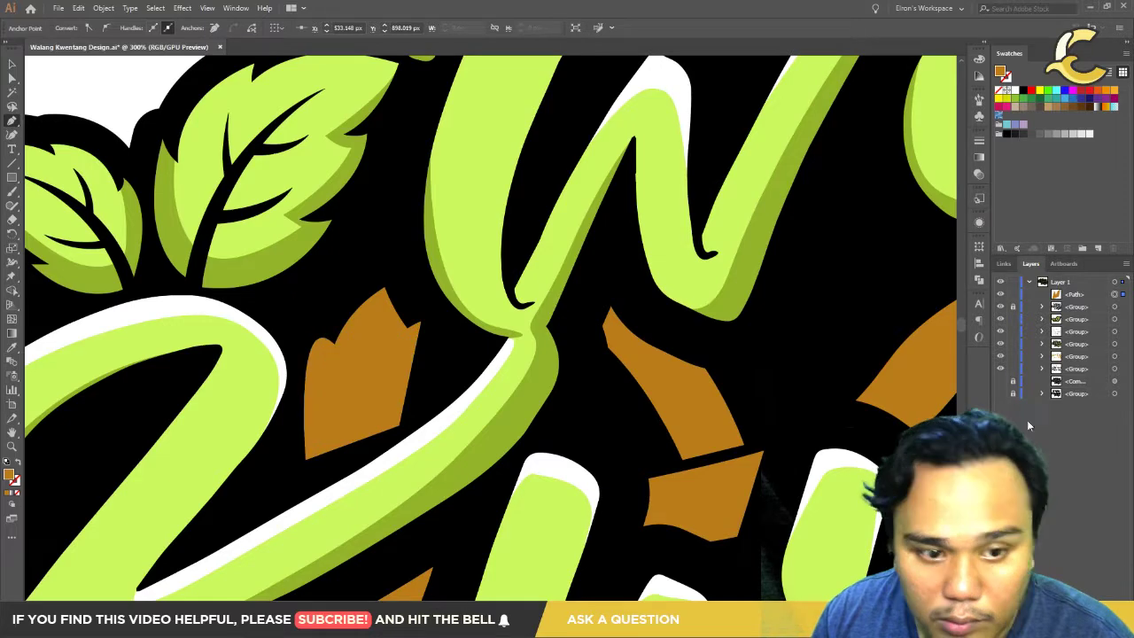
# Step: Give the new shading shape a deep brown fill, after trying medium brown 965c1d
pyautogui.click(1123, 294)
pyautogui.hotkey('ctrl', 'shift', 'a')
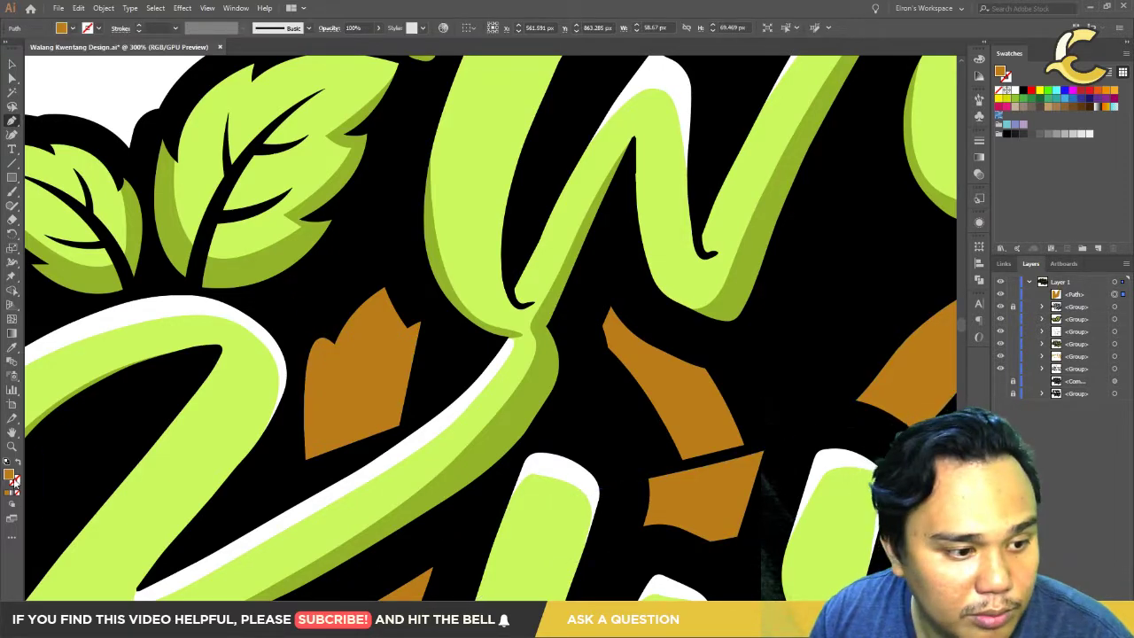
pyautogui.doubleClick(11, 476)
pyautogui.moveTo(537, 310); pyautogui.dragTo(535, 337)
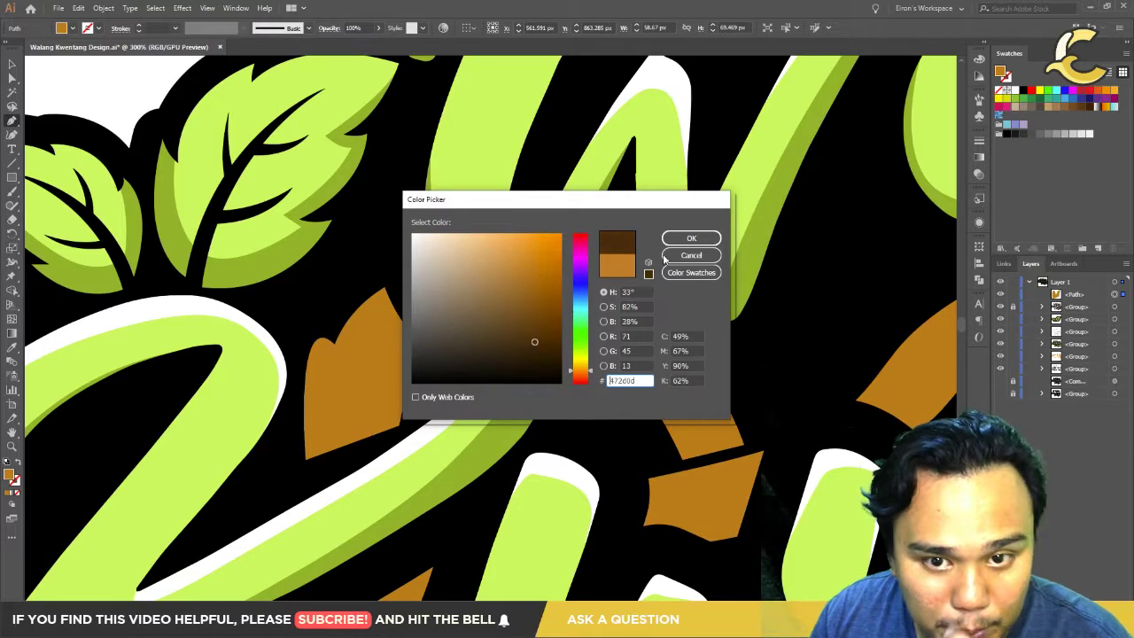
pyautogui.click(684, 239)
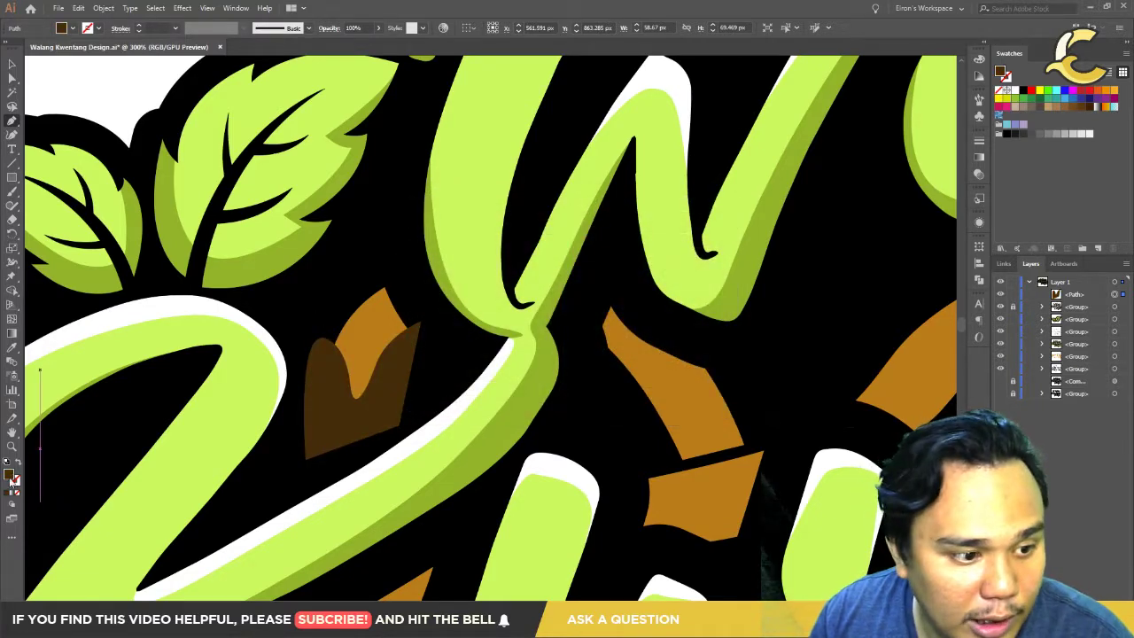
pyautogui.doubleClick(11, 476)
pyautogui.moveTo(496, 312); pyautogui.dragTo(532, 295)
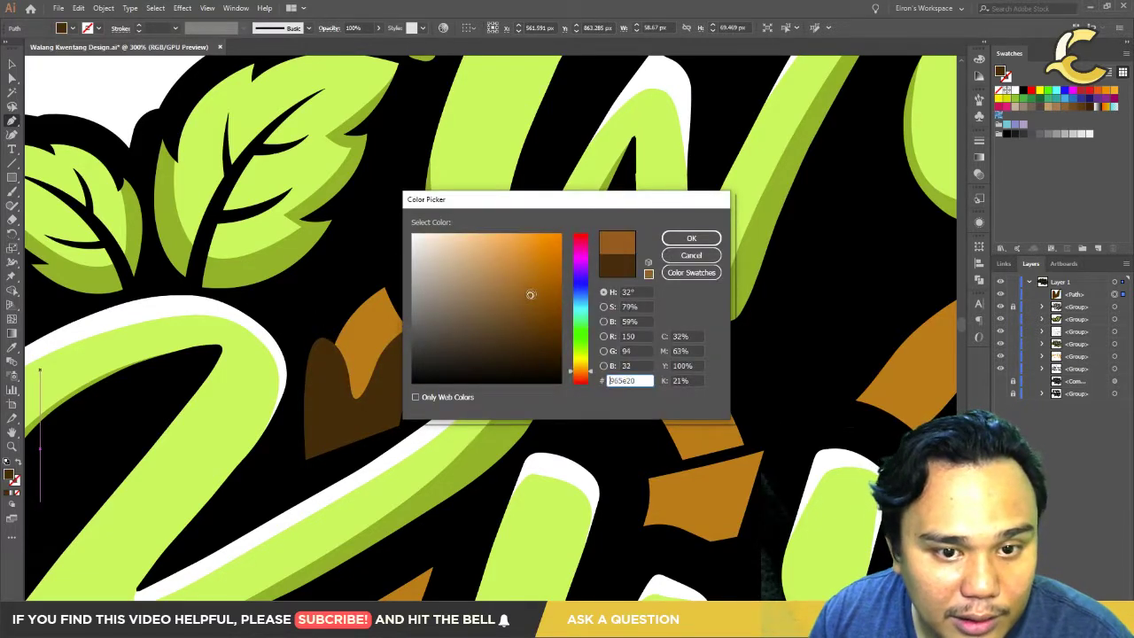
pyautogui.press('Return')
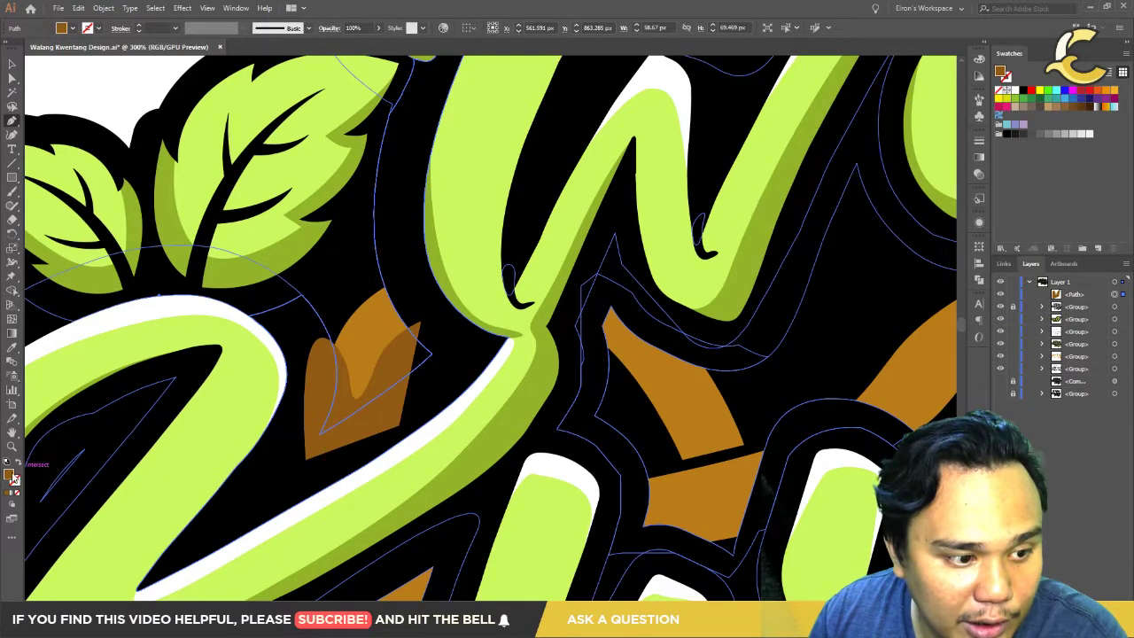
pyautogui.doubleClick(13, 479)
pyautogui.moveTo(534, 296)
pyautogui.mouseDown()
pyautogui.moveTo(551, 331)
pyautogui.moveTo(545, 316)
pyautogui.mouseUp()
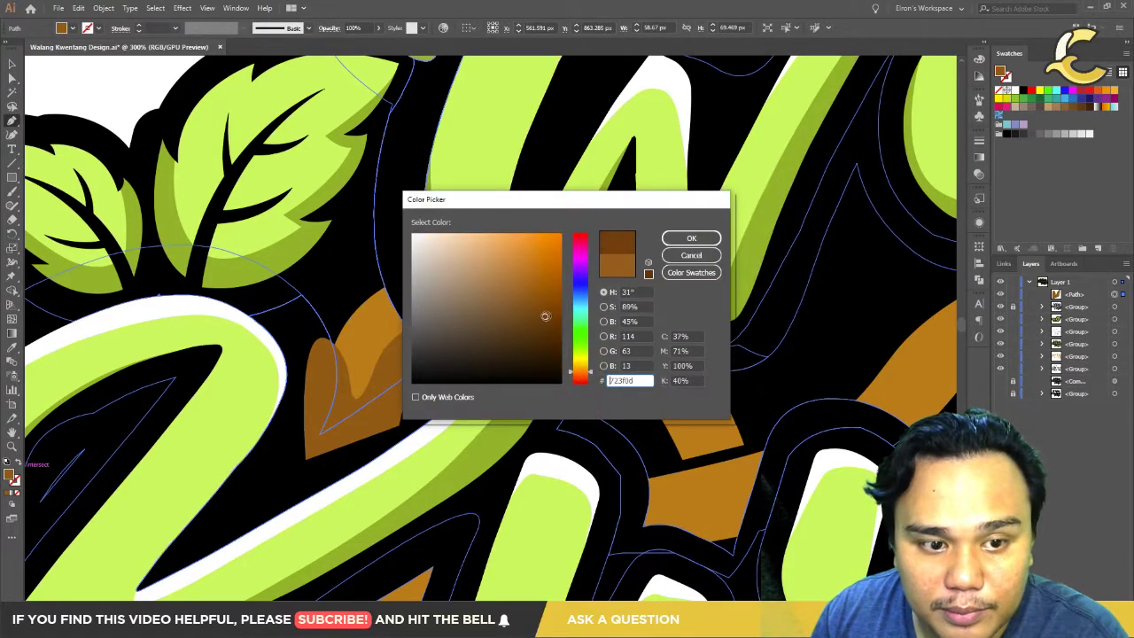
pyautogui.press('Return')
# Step: Draw a curved dark-brown shading patch on the lower orange piece
pyautogui.scroll(-1, 554, 326)
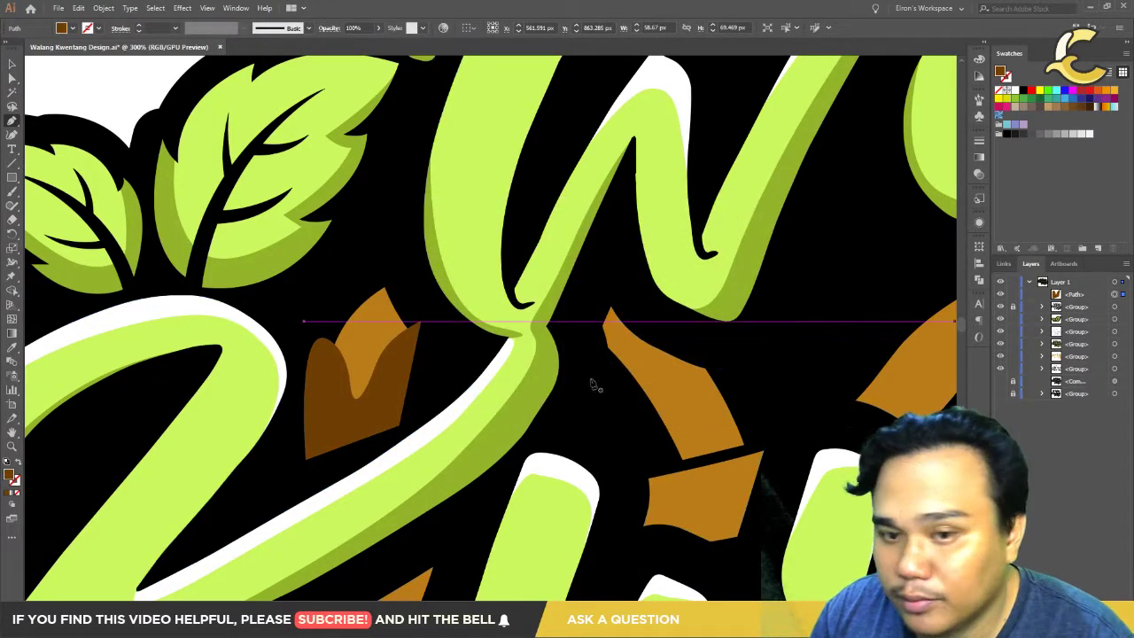
pyautogui.scroll(-1, 594, 390)
pyautogui.moveTo(543, 377); pyautogui.dragTo(520, 289)
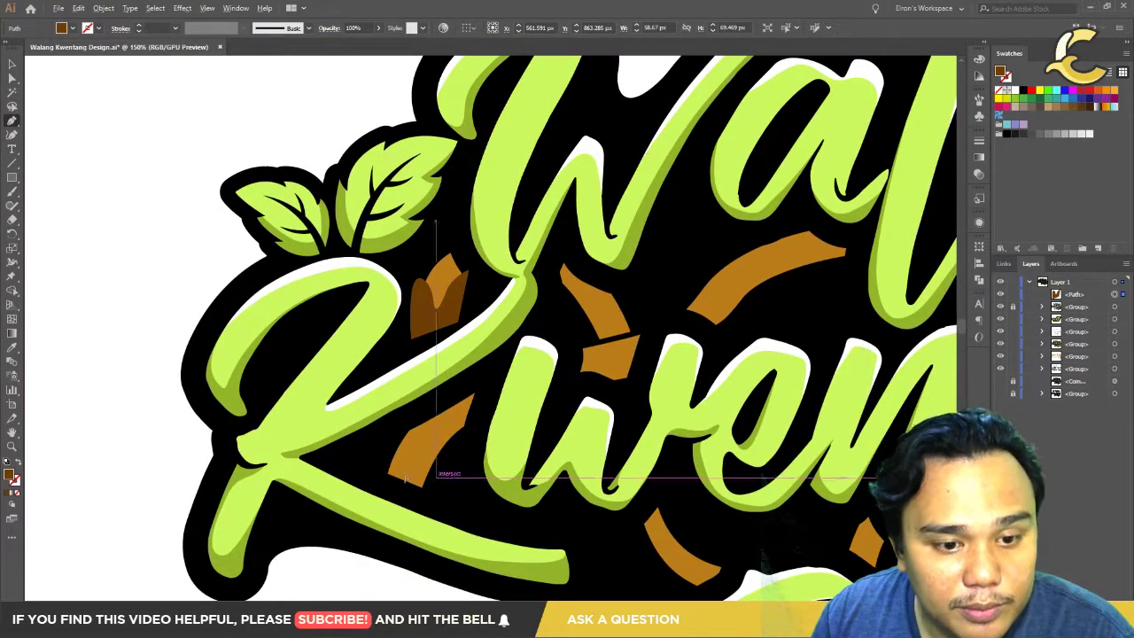
pyautogui.scroll(2, 439, 395)
pyautogui.click(431, 397)
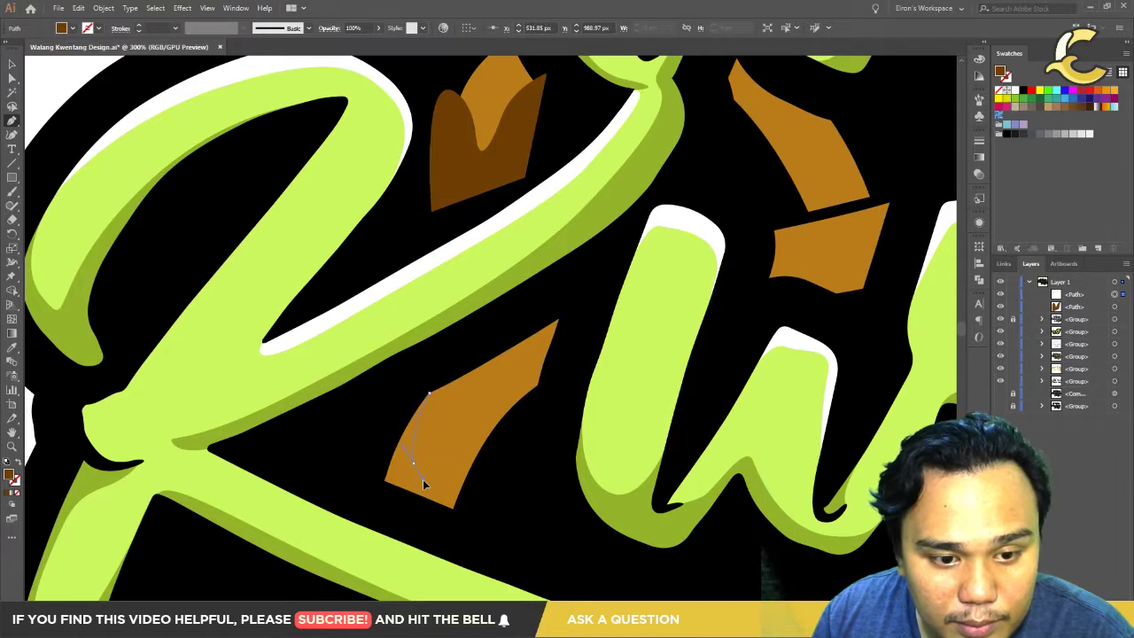
pyautogui.moveTo(541, 381); pyautogui.dragTo(569, 370)
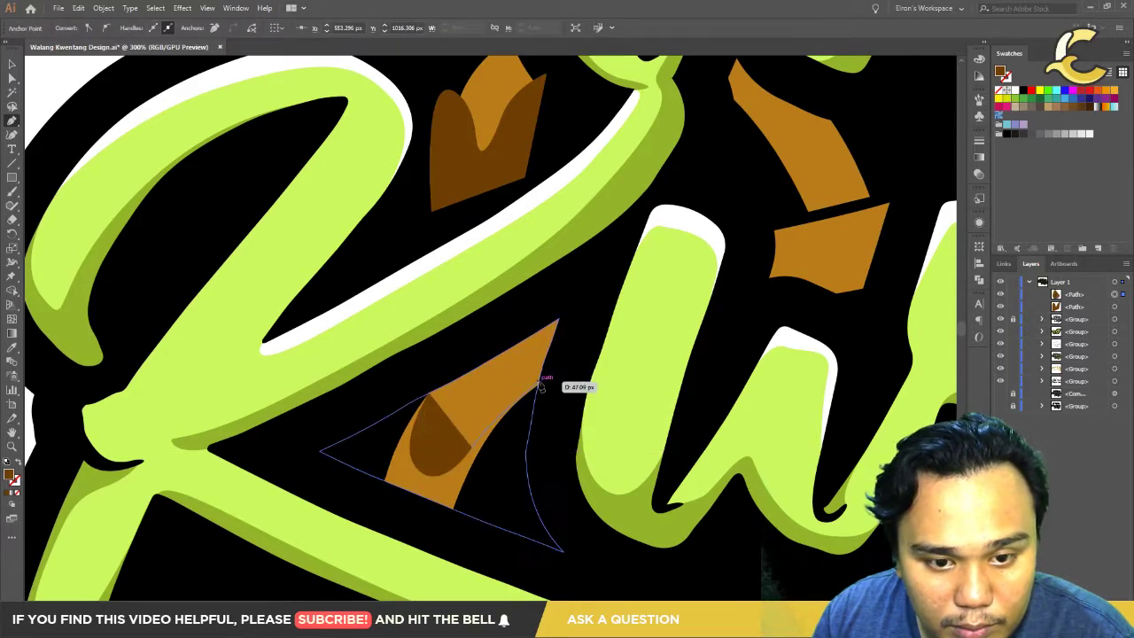
pyautogui.moveTo(508, 512); pyautogui.dragTo(424, 559)
pyautogui.moveTo(353, 492); pyautogui.dragTo(303, 445)
pyautogui.click(428, 392)
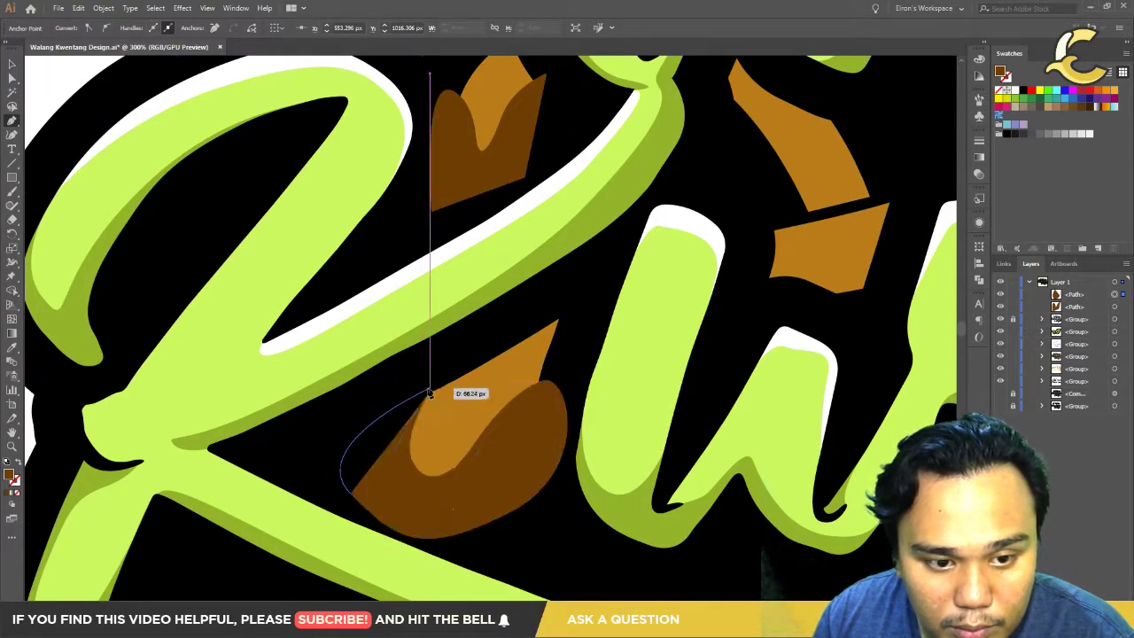
# Step: Draw a dark-brown shading stripe curving along the orange arc to its tip
pyautogui.hscroll(10, 410, 430)
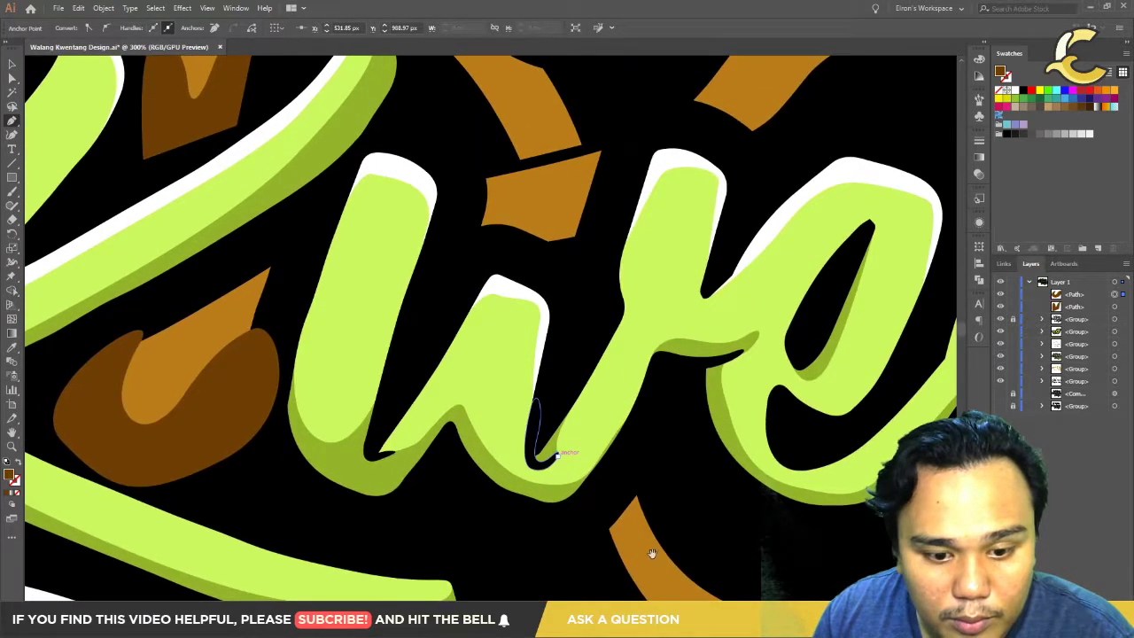
pyautogui.scroll(-5, 426, 183)
pyautogui.click(514, 304)
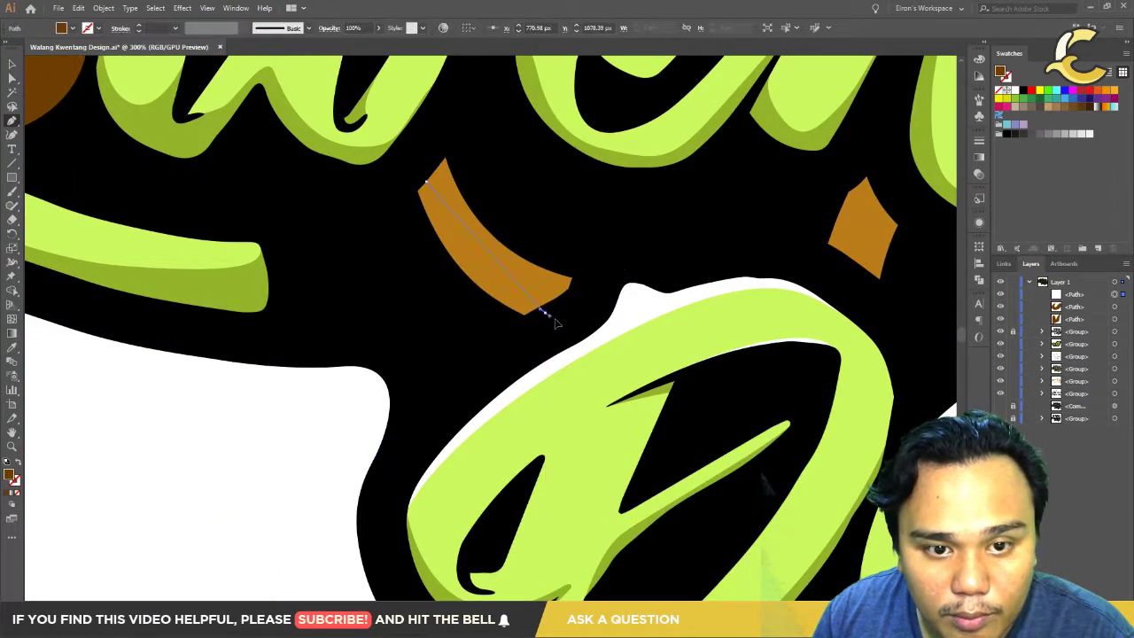
pyautogui.moveTo(470, 354); pyautogui.dragTo(481, 363)
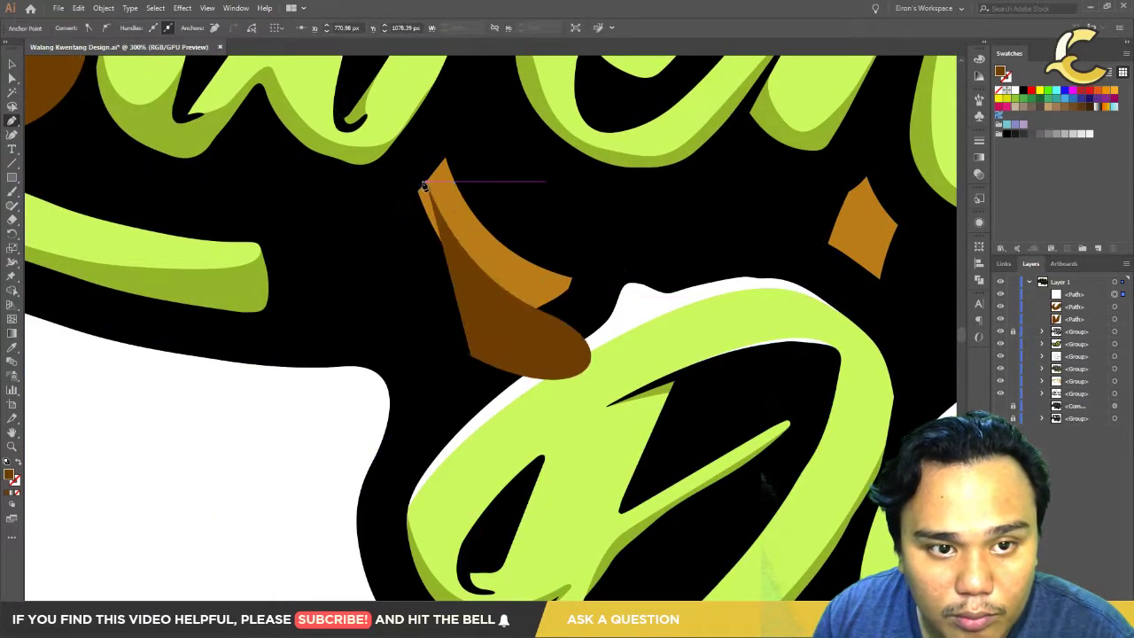
pyautogui.click(426, 182)
pyautogui.scroll(5, 570, 516)
pyautogui.scroll(-3, 571, 516)
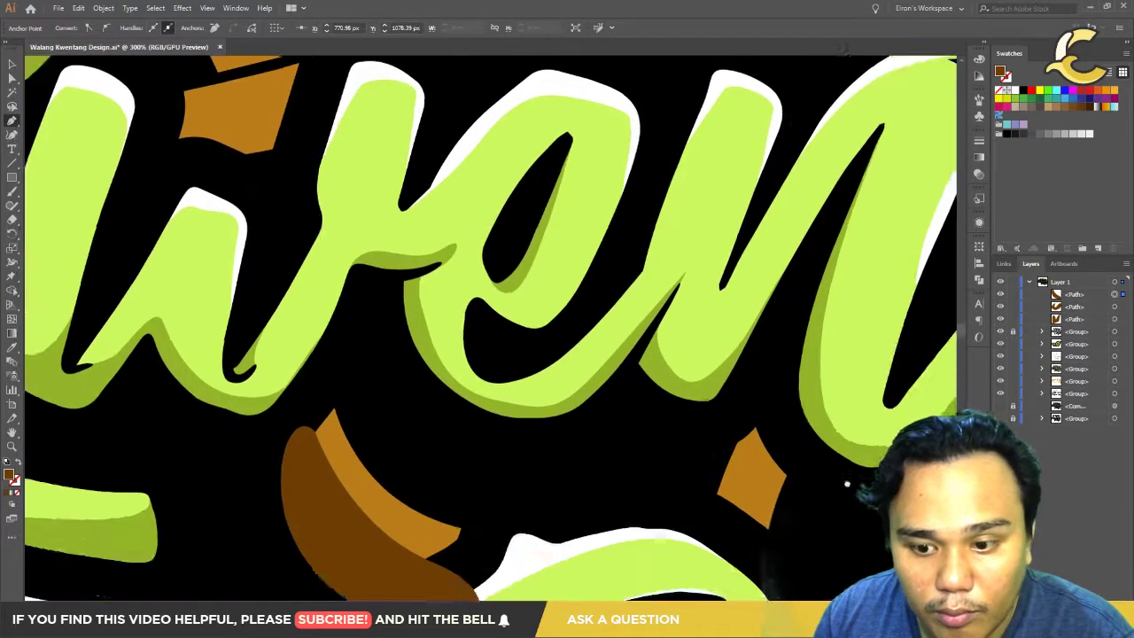
pyautogui.hscroll(3, 619, 394)
pyautogui.click(613, 345)
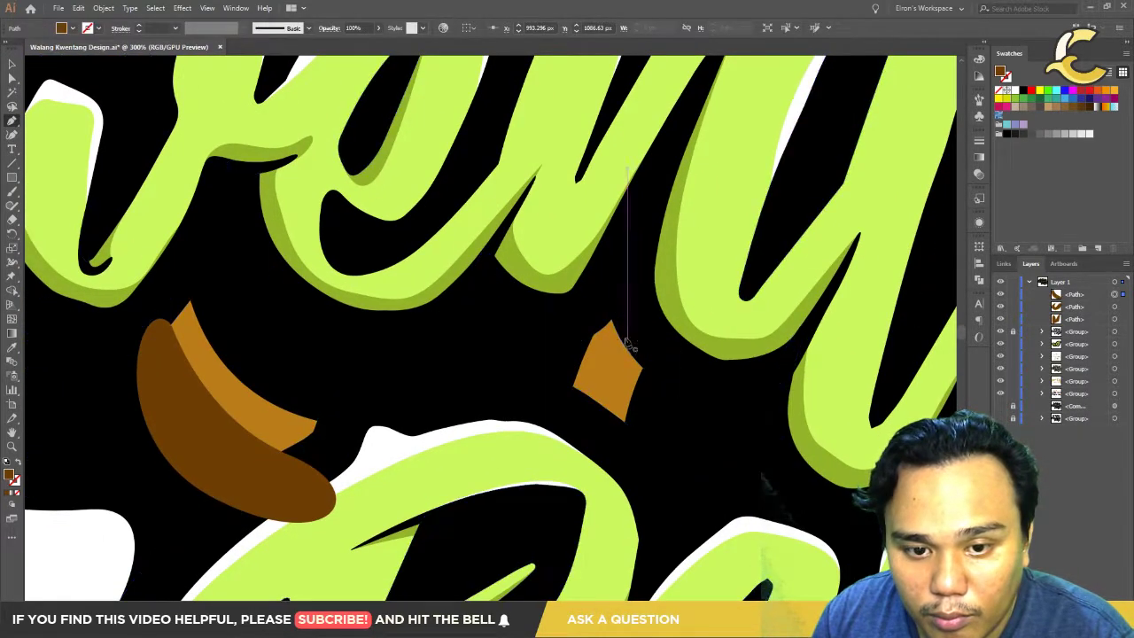
# Step: Draw curved brown shading over the small orange diamond piece
pyautogui.click(633, 405)
pyautogui.click(625, 369)
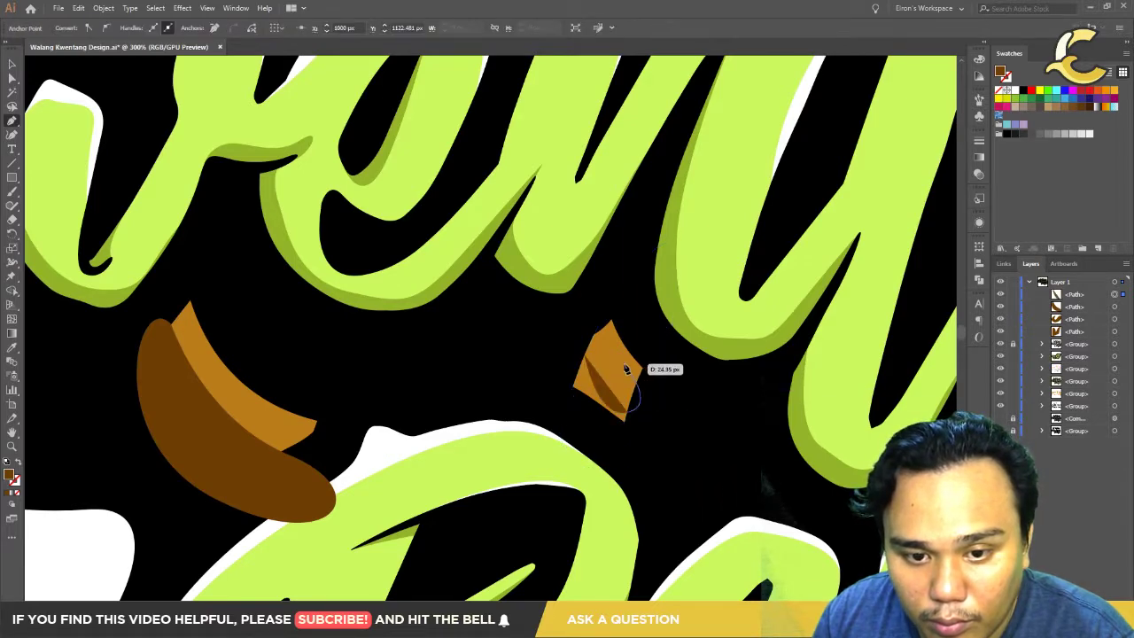
pyautogui.moveTo(597, 241); pyautogui.dragTo(632, 266)
pyautogui.moveTo(713, 415); pyautogui.dragTo(721, 417)
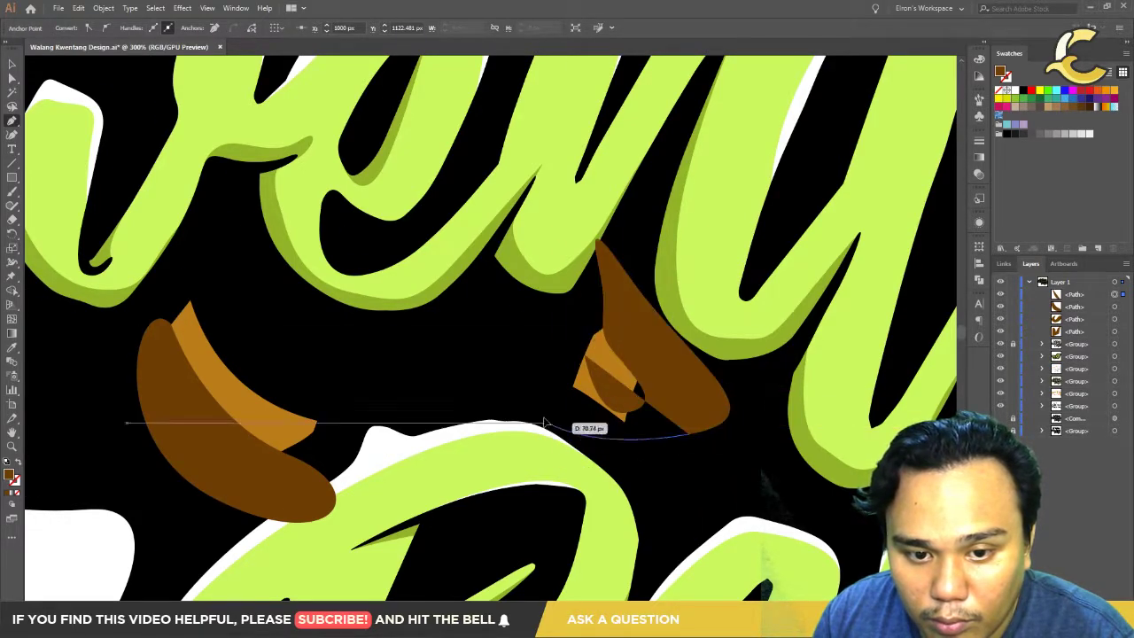
pyautogui.moveTo(590, 430); pyautogui.dragTo(584, 358)
# Step: Draw a rounded dark-brown shading blob on the next orange piece
pyautogui.moveTo(956, 495); pyautogui.dragTo(586, 416)
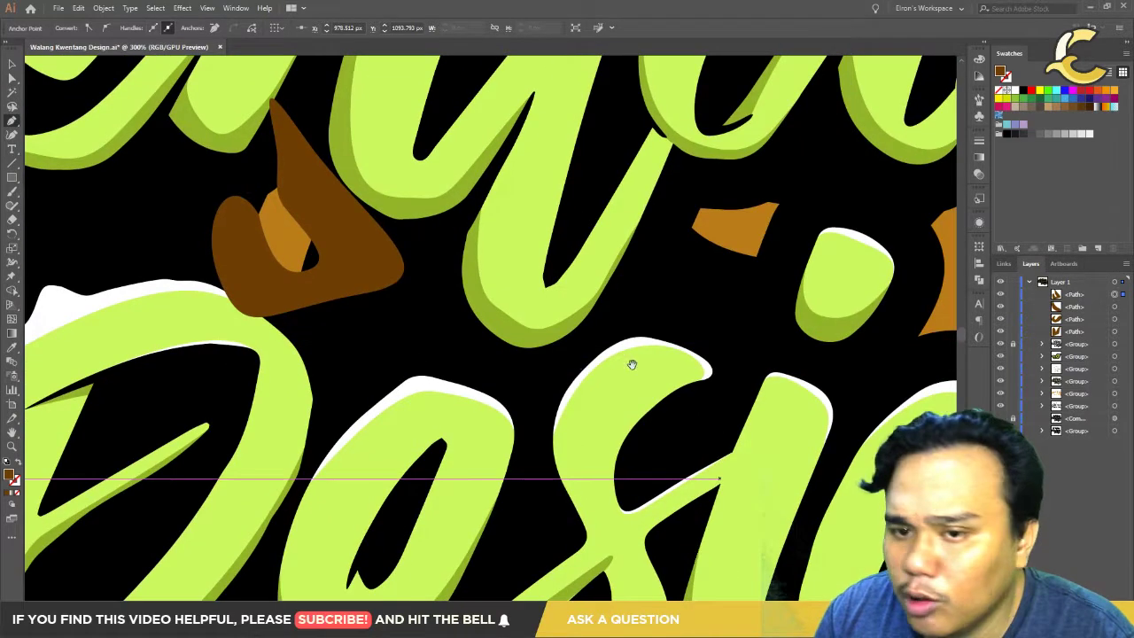
pyautogui.click(670, 342)
pyautogui.click(756, 251)
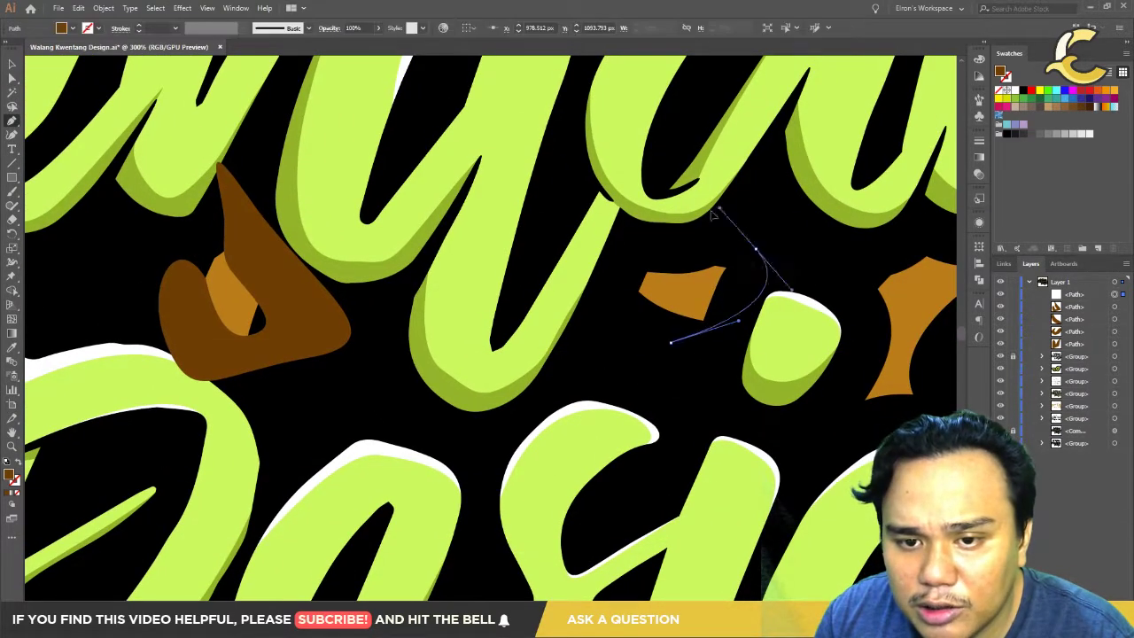
pyautogui.click(660, 204)
pyautogui.click(601, 290)
pyautogui.moveTo(671, 342); pyautogui.dragTo(705, 350)
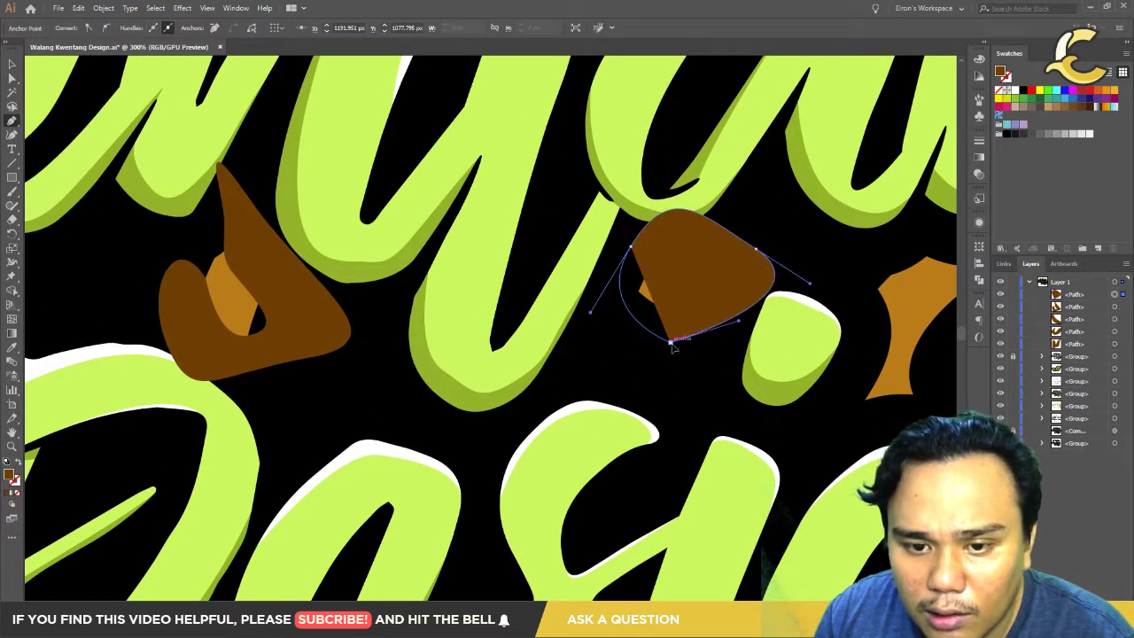
pyautogui.moveTo(838, 406); pyautogui.dragTo(532, 410)
# Step: Draw a closed, outward-curving brown shading shape on the following orange piece
pyautogui.click(595, 270)
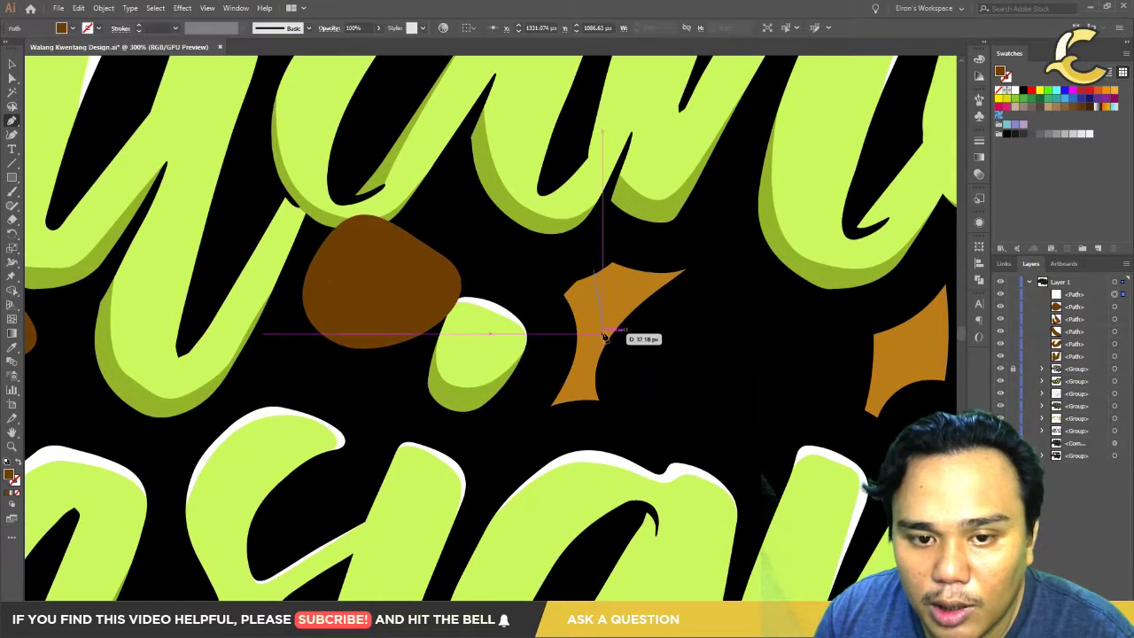
pyautogui.click(594, 330)
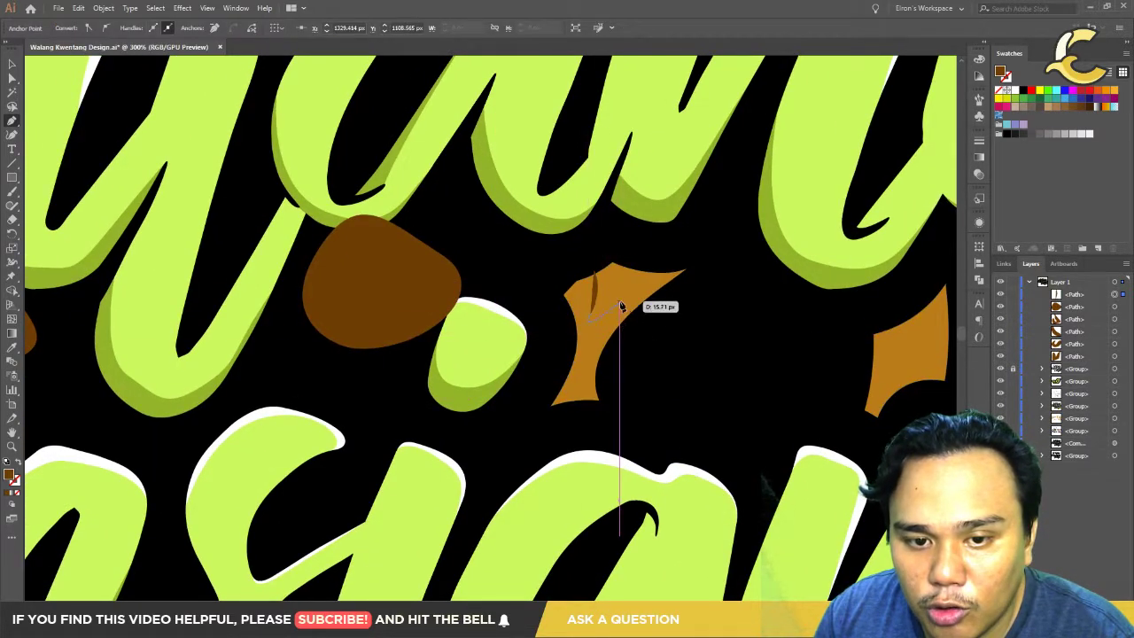
pyautogui.click(698, 236)
pyautogui.click(742, 292)
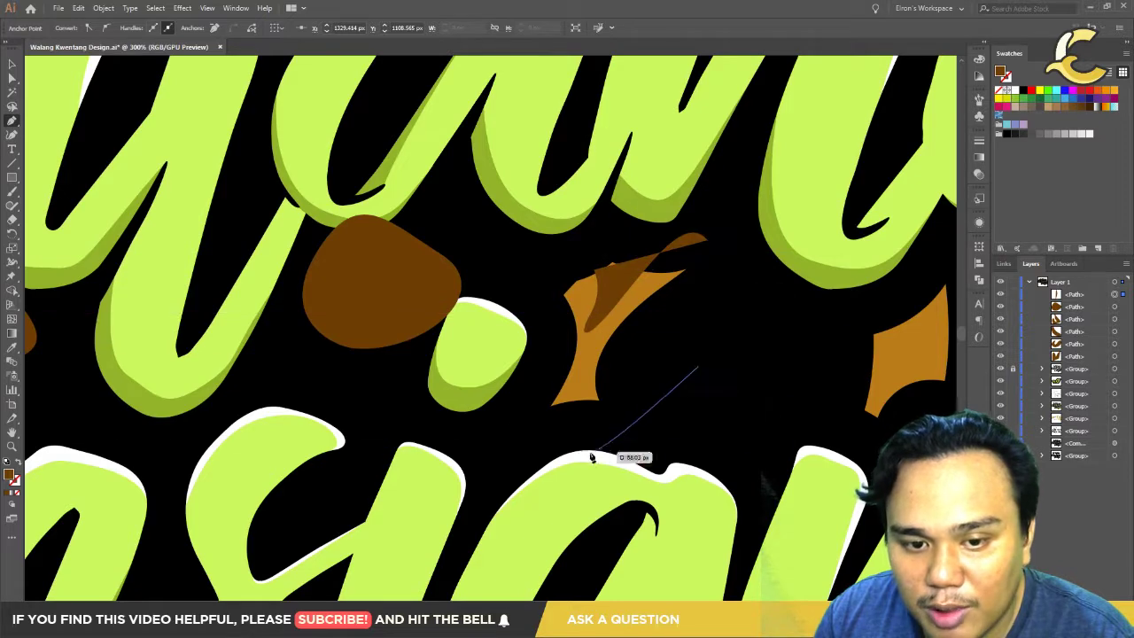
pyautogui.moveTo(700, 363)
pyautogui.mouseDown()
pyautogui.moveTo(519, 396)
pyautogui.moveTo(543, 351)
pyautogui.mouseUp()
pyautogui.moveTo(572, 257); pyautogui.dragTo(599, 278)
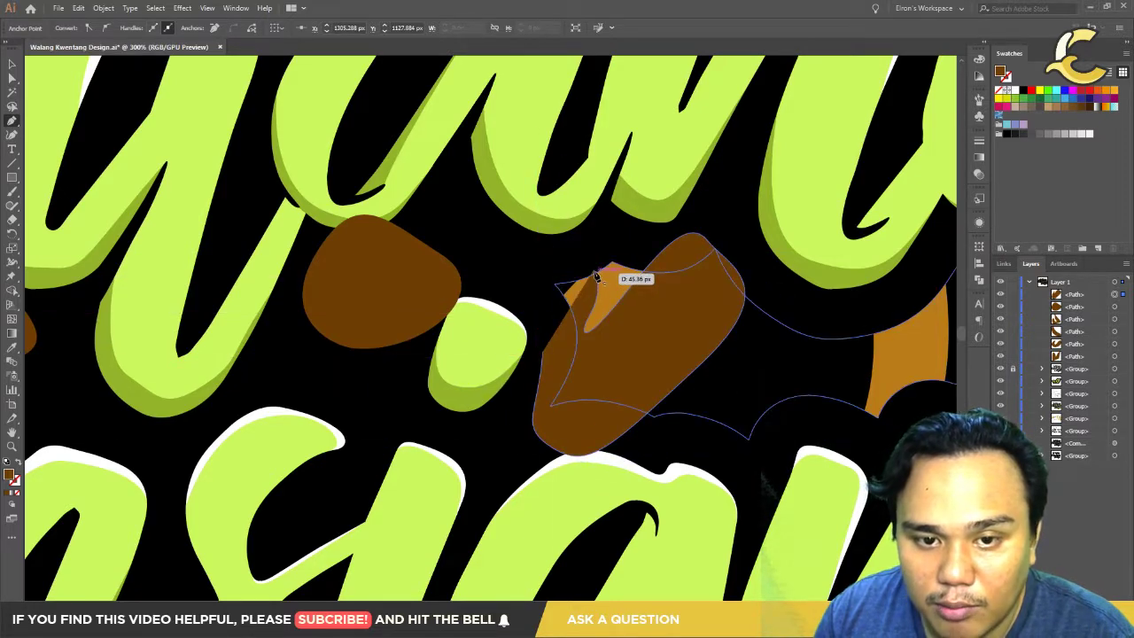
pyautogui.click(590, 315)
pyautogui.hscroll(5, 656, 336)
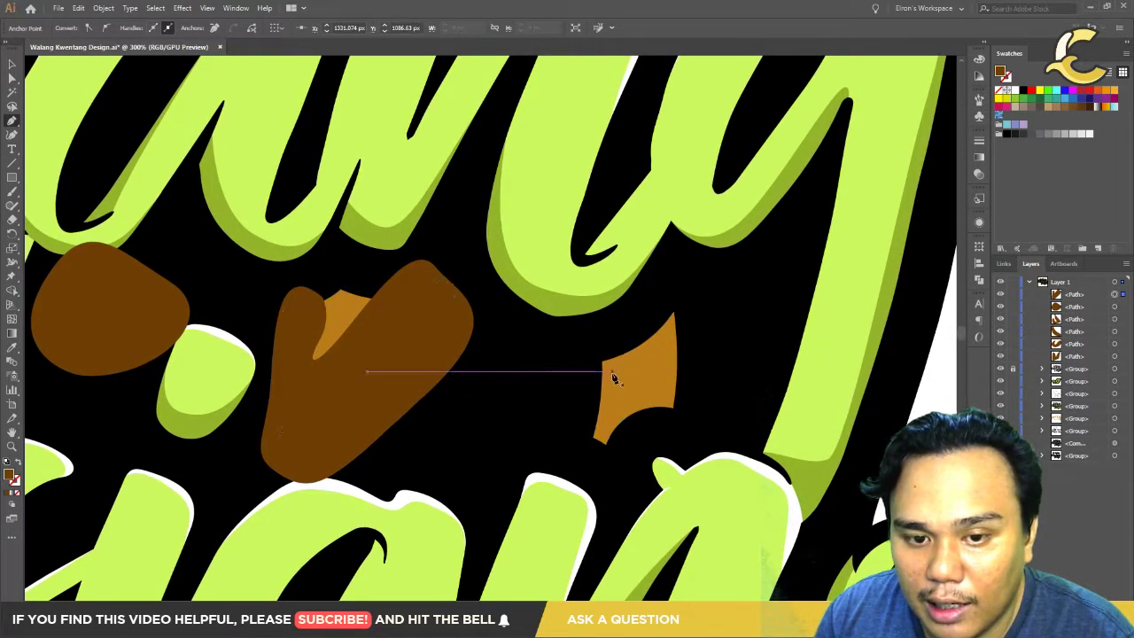
pyautogui.click(605, 364)
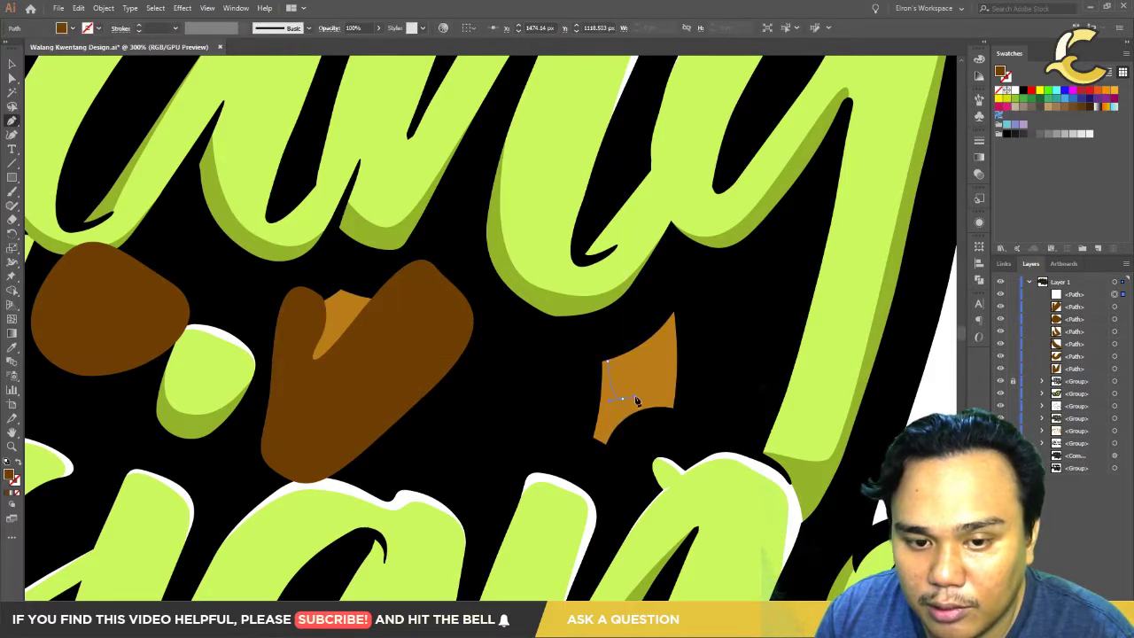
# Step: Shade the orange piece at right with a brown shape and fit the artboard
pyautogui.click(603, 363)
pyautogui.click(663, 312)
pyautogui.moveTo(706, 289); pyautogui.dragTo(706, 399)
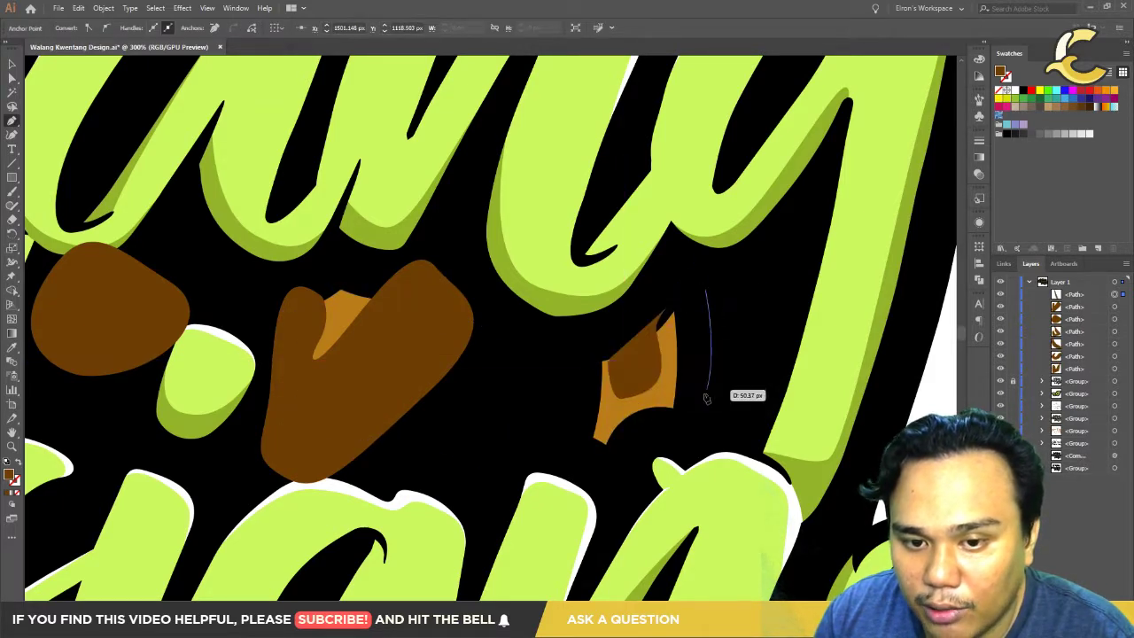
pyautogui.moveTo(582, 479); pyautogui.dragTo(549, 439)
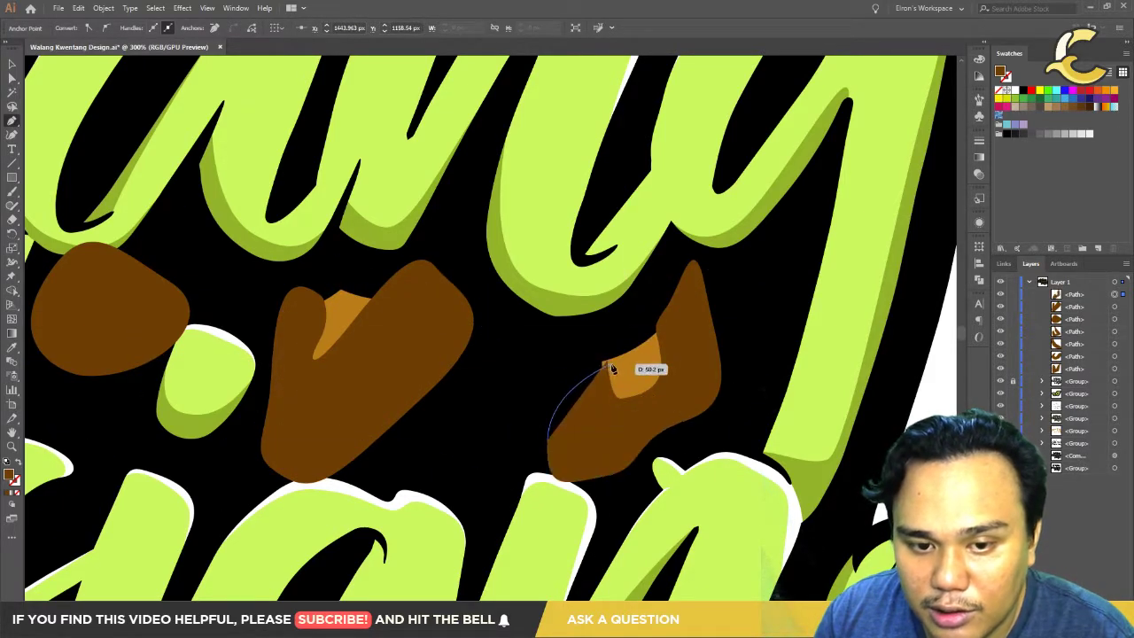
pyautogui.click(612, 367)
pyautogui.hotkey('ctrl', '0')
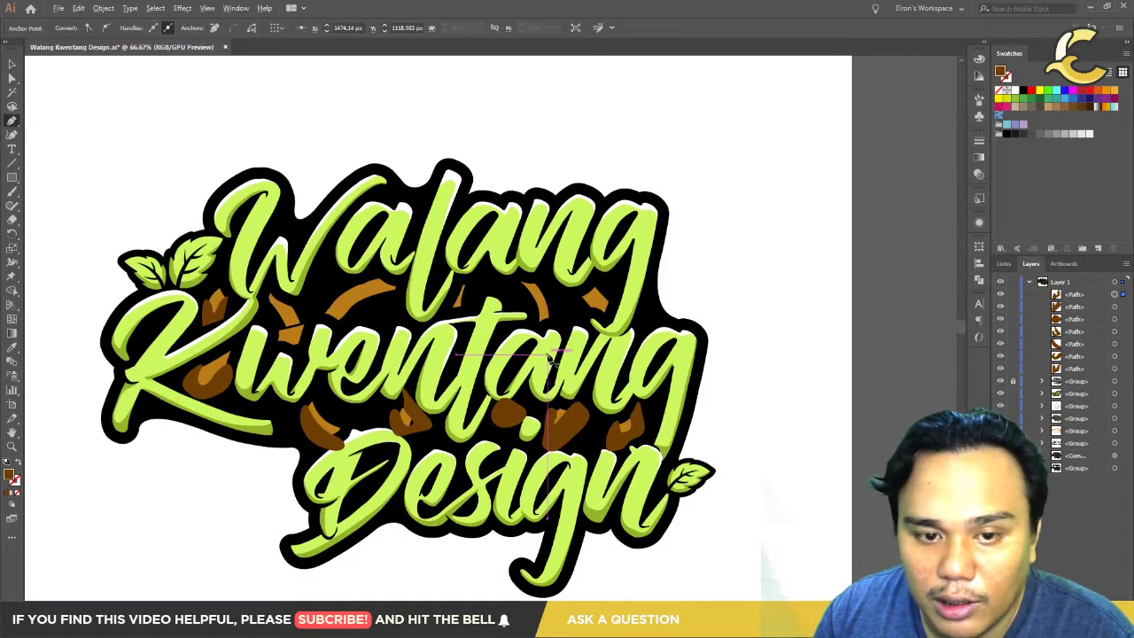
# Step: Draw a dark-brown rounded hook shape along the orange arc
pyautogui.scroll(2, 550, 357)
pyautogui.scroll(2, 549, 357)
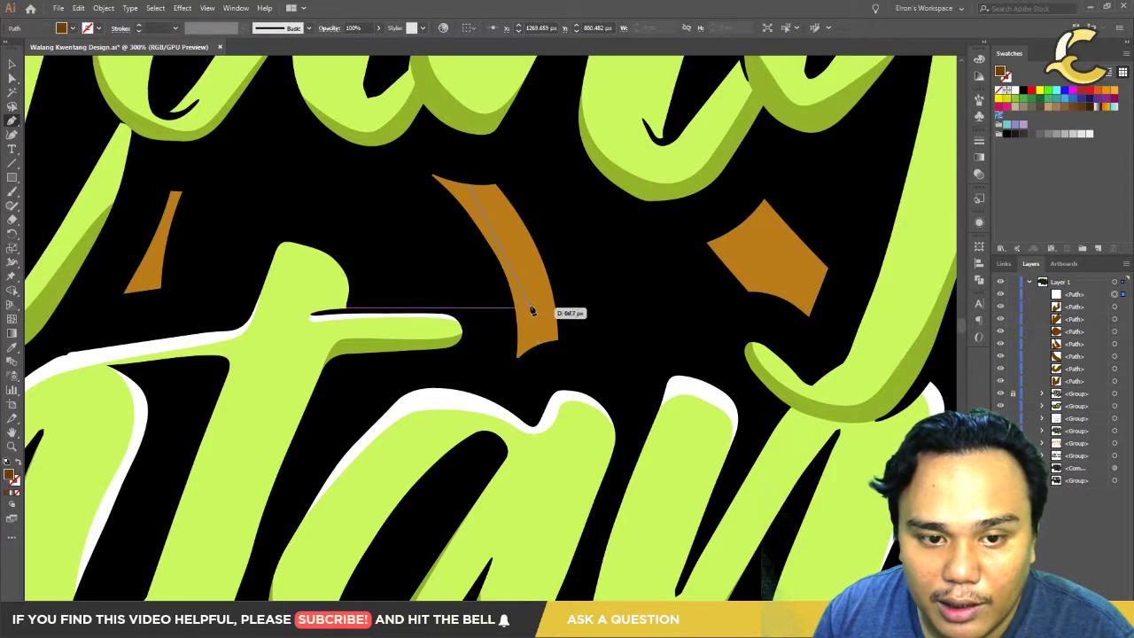
pyautogui.click(524, 347)
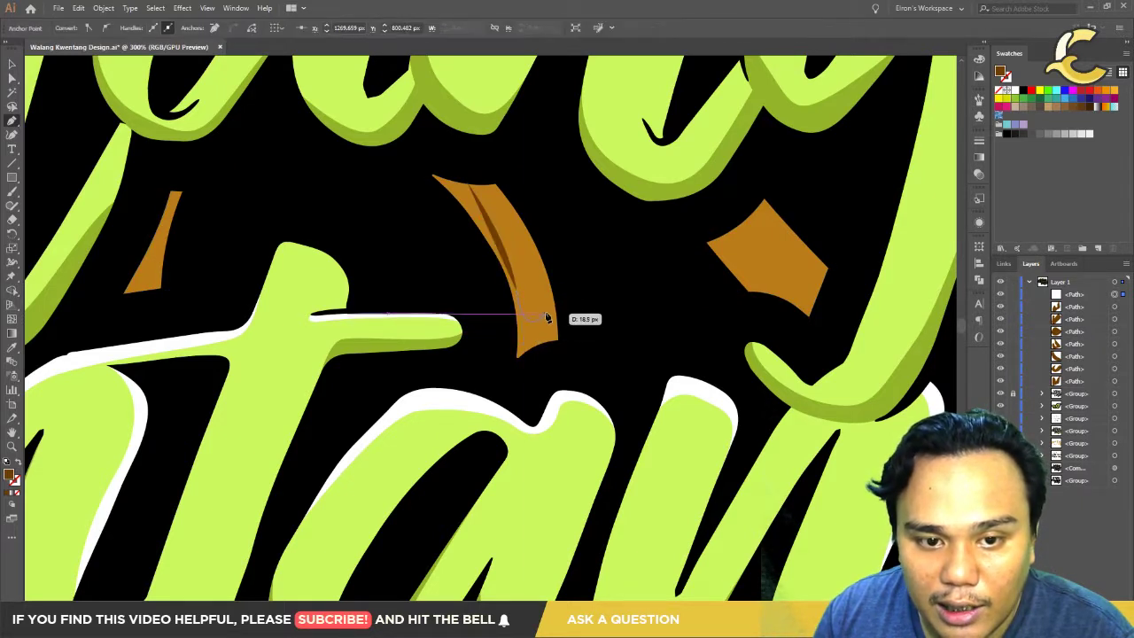
pyautogui.click(543, 265)
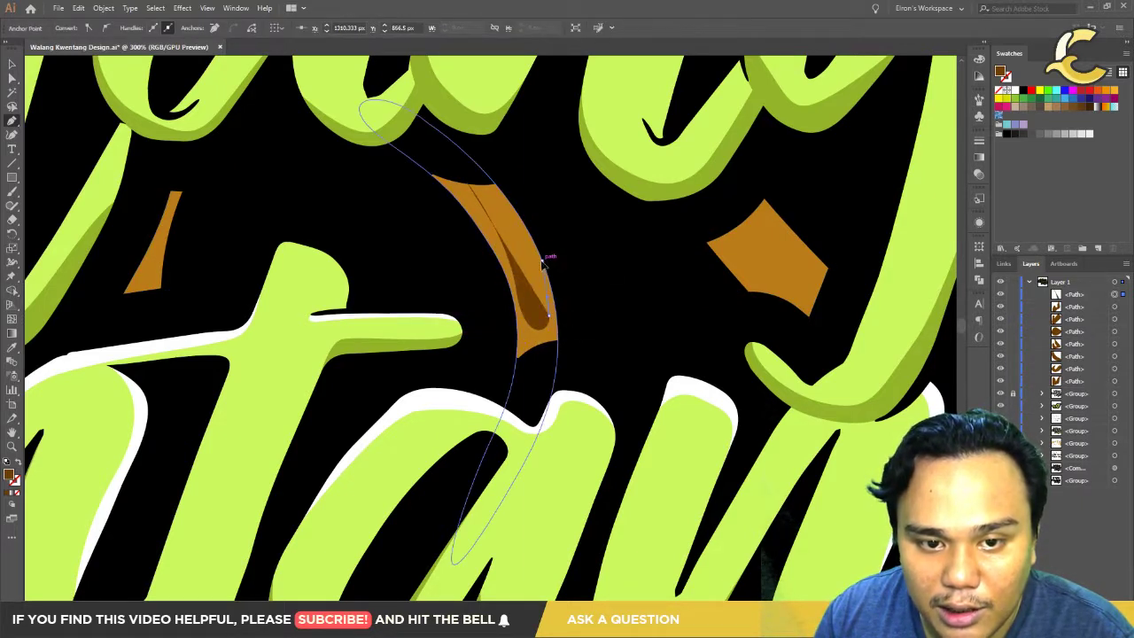
pyautogui.click(563, 232)
pyautogui.click(584, 376)
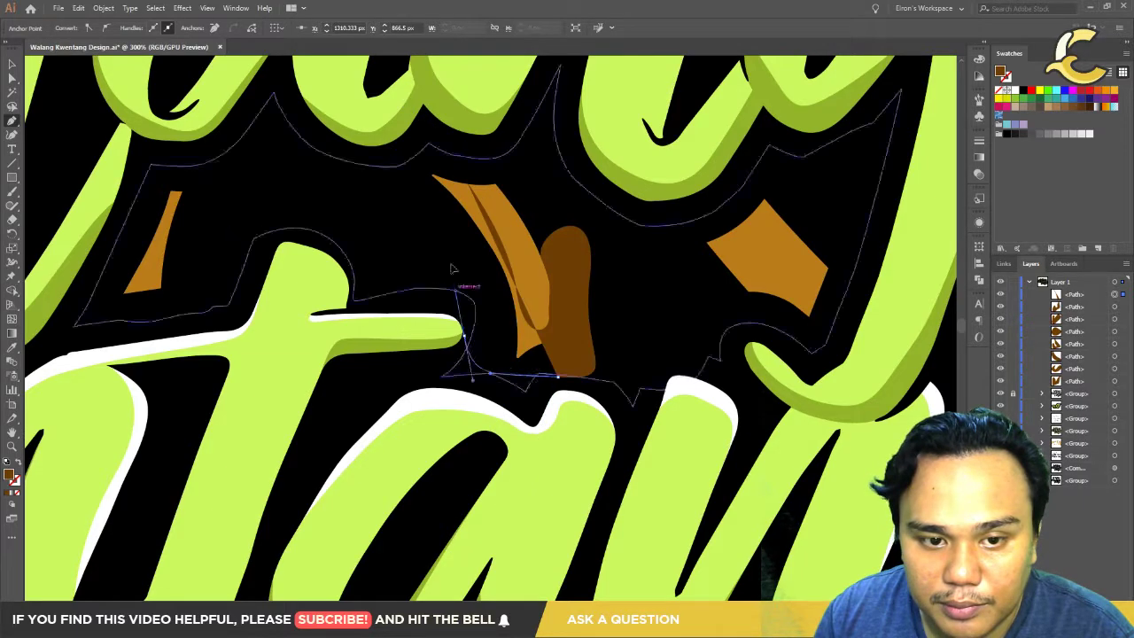
pyautogui.click(417, 177)
pyautogui.moveTo(481, 183); pyautogui.dragTo(426, 172)
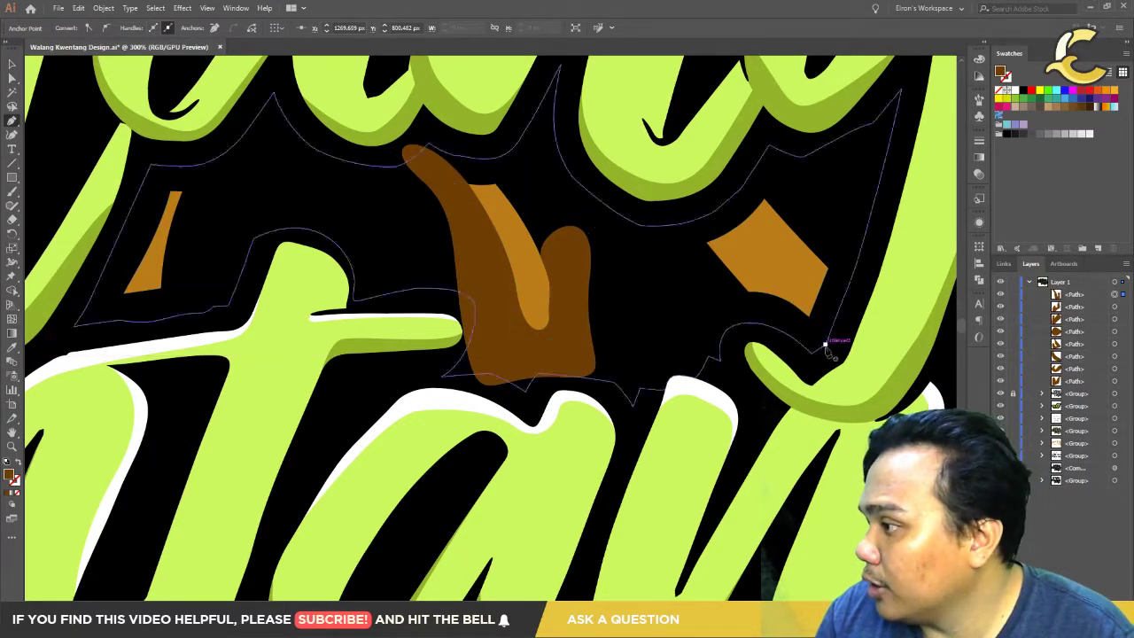
# Step: Add small dark-brown shading shapes on an orange piece and the leaf-like piece
pyautogui.click(725, 236)
pyautogui.click(772, 279)
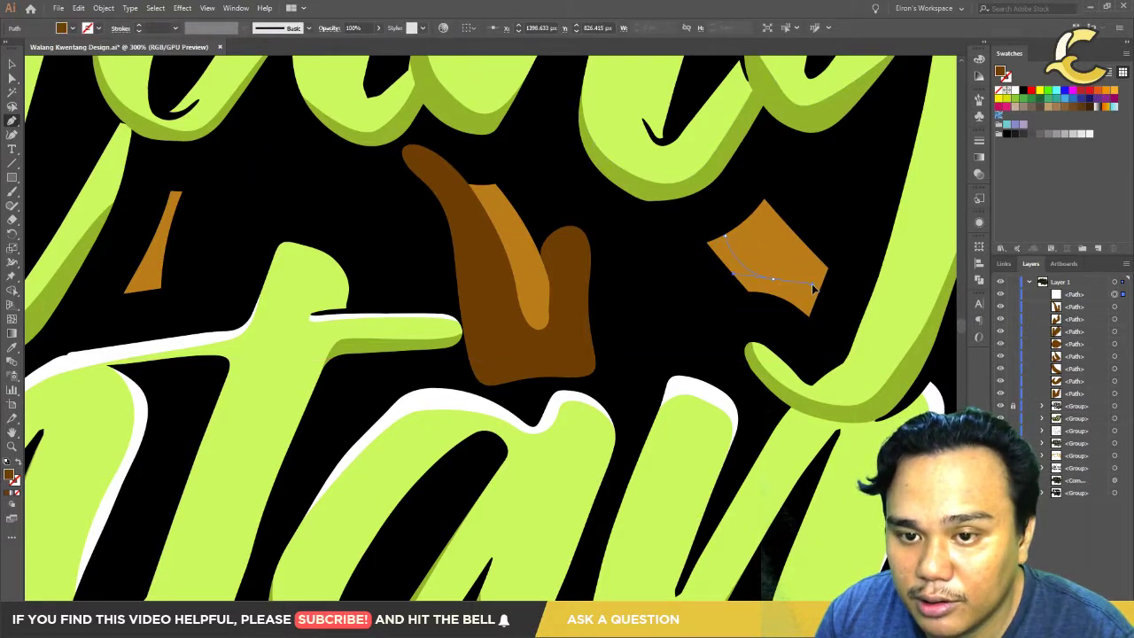
pyautogui.moveTo(725, 235)
pyautogui.mouseDown()
pyautogui.moveTo(782, 239)
pyautogui.moveTo(702, 315)
pyautogui.moveTo(734, 207)
pyautogui.mouseUp()
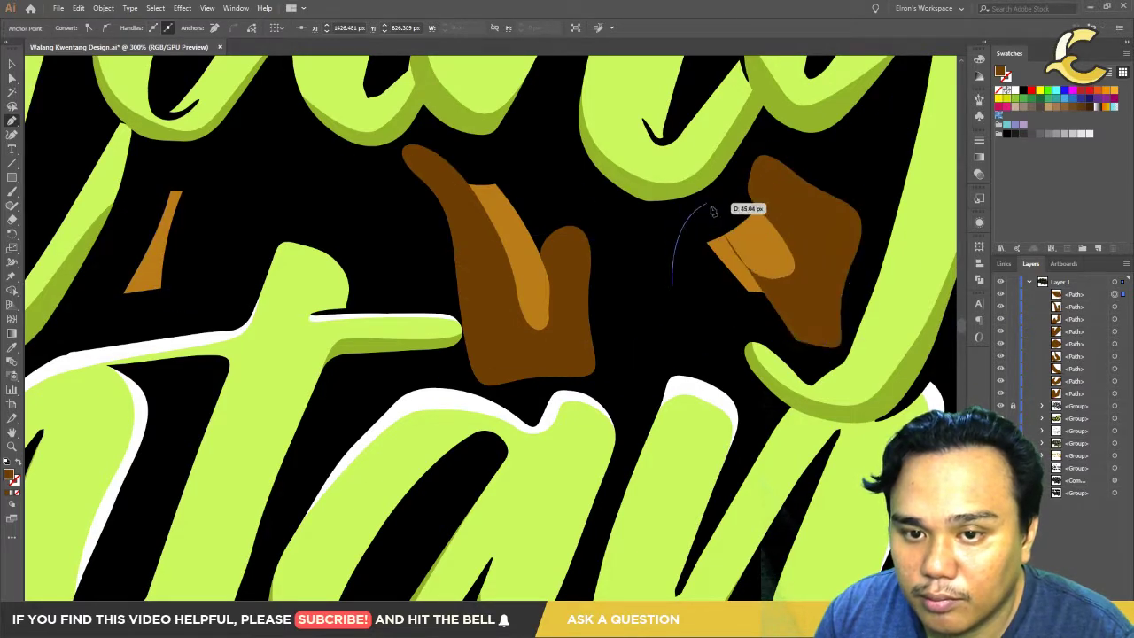
pyautogui.scroll(-2, 610, 318)
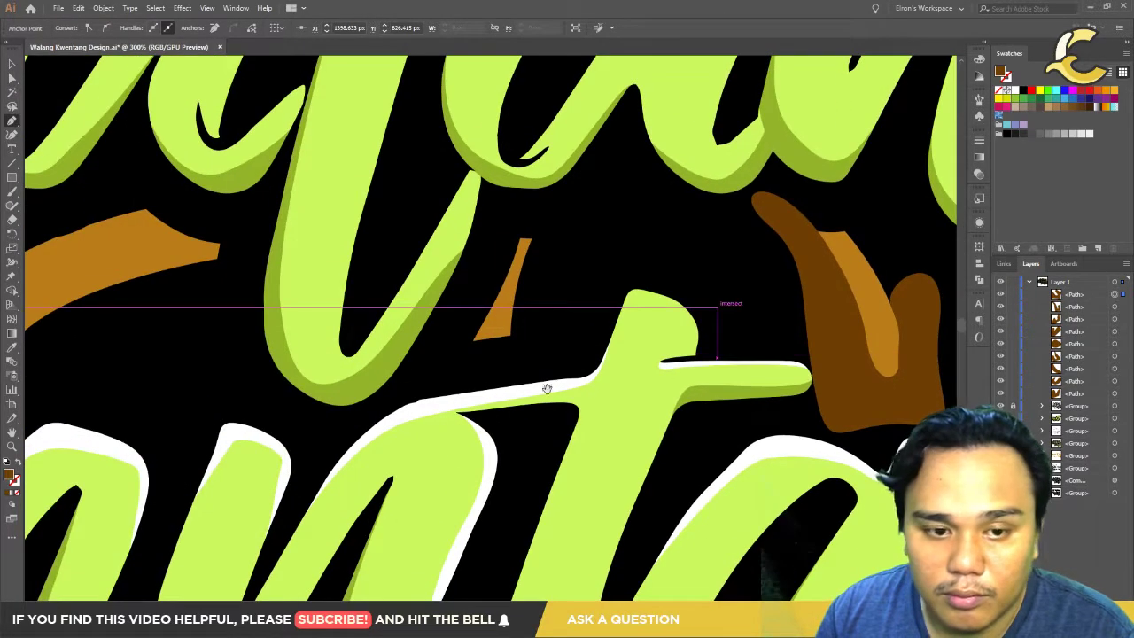
pyautogui.scroll(-2, 546, 384)
pyautogui.scroll(1, 546, 385)
pyautogui.click(631, 343)
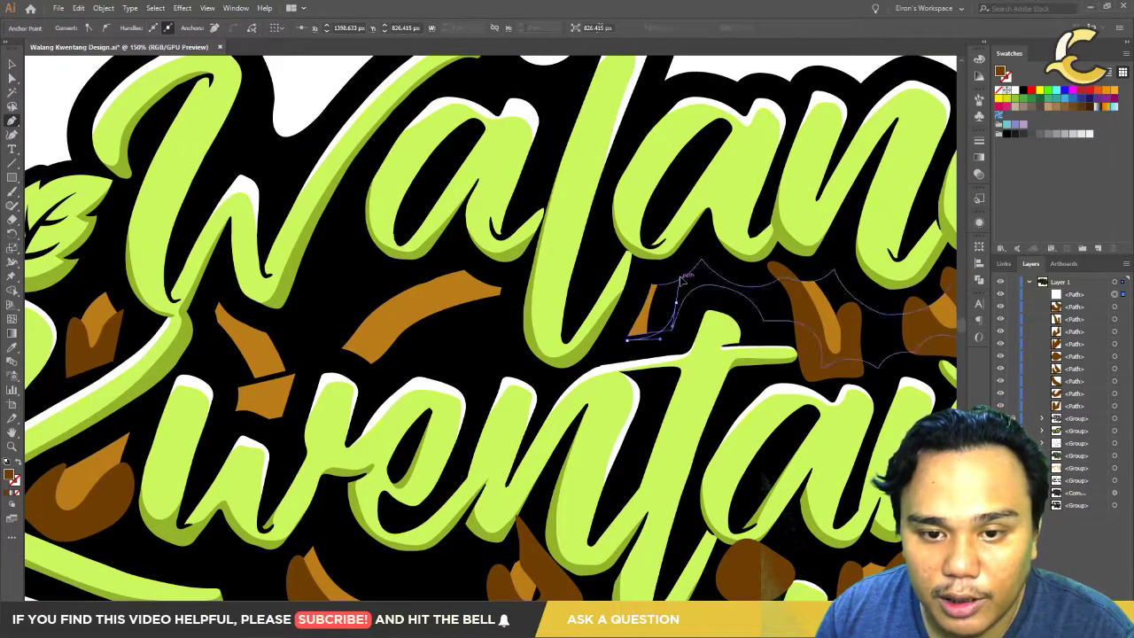
pyautogui.moveTo(663, 274)
pyautogui.mouseDown()
pyautogui.moveTo(627, 336)
pyautogui.moveTo(663, 347)
pyautogui.mouseUp()
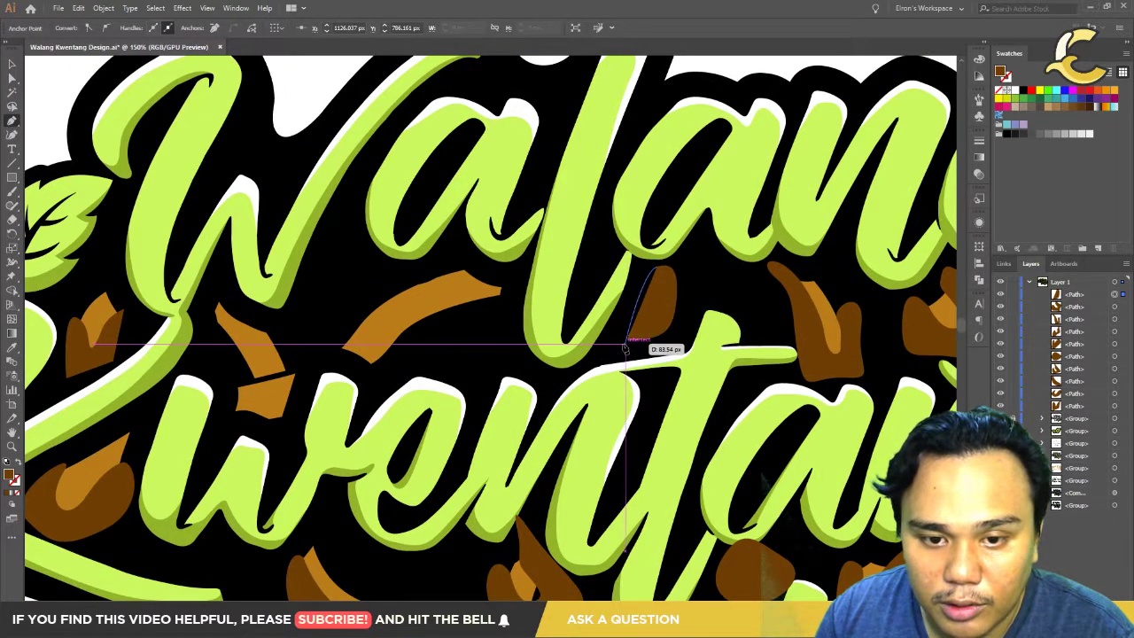
pyautogui.click(660, 271)
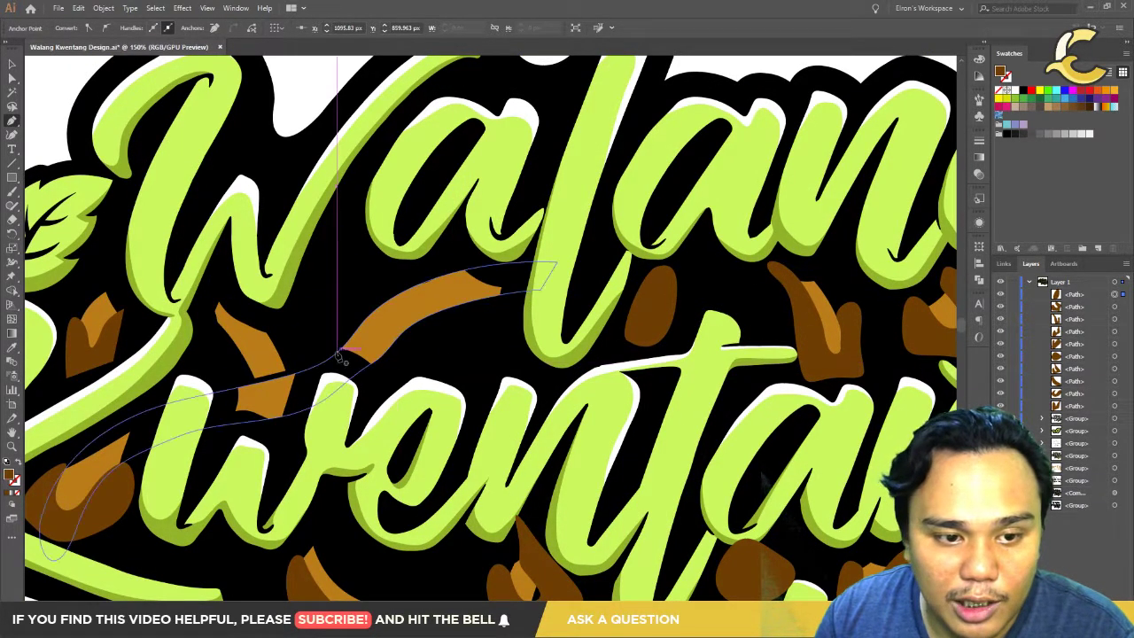
# Step: Shade the curved arc and the orange piece beneath the W, then zoom out
pyautogui.moveTo(353, 353); pyautogui.dragTo(412, 314)
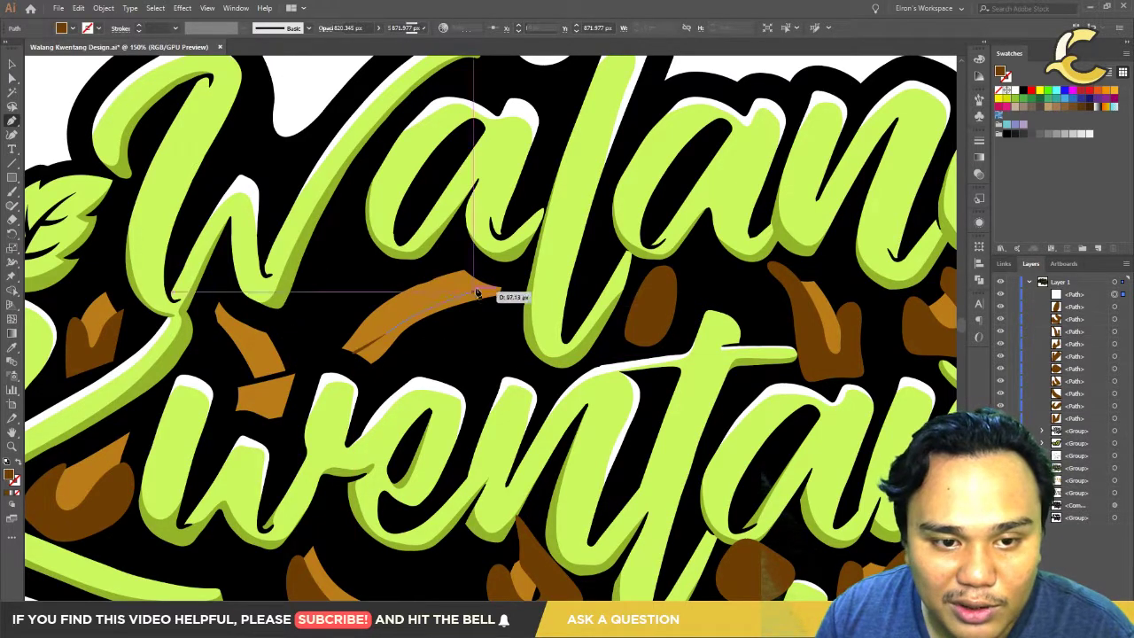
pyautogui.moveTo(471, 289); pyautogui.dragTo(485, 254)
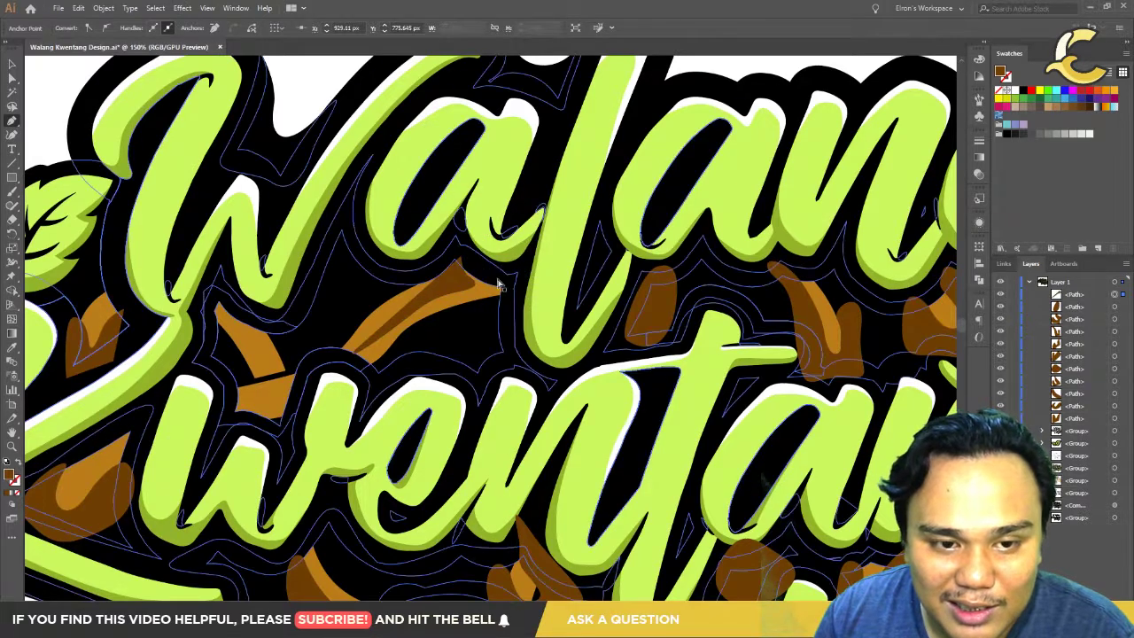
pyautogui.moveTo(354, 353)
pyautogui.mouseDown()
pyautogui.moveTo(370, 381)
pyautogui.moveTo(384, 359)
pyautogui.mouseUp()
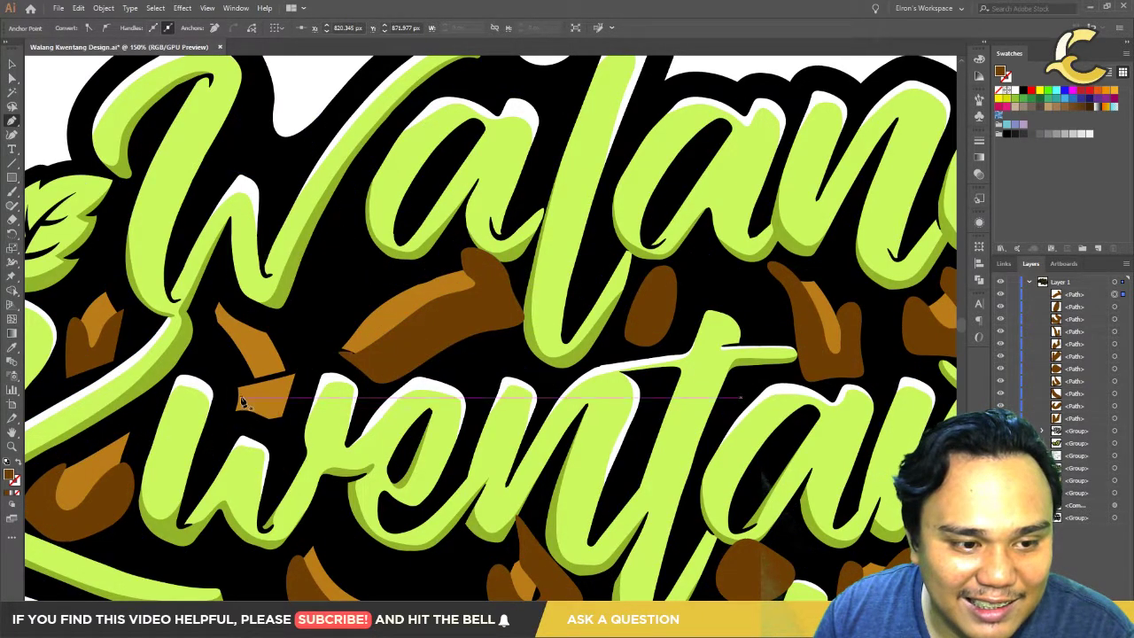
pyautogui.click(216, 309)
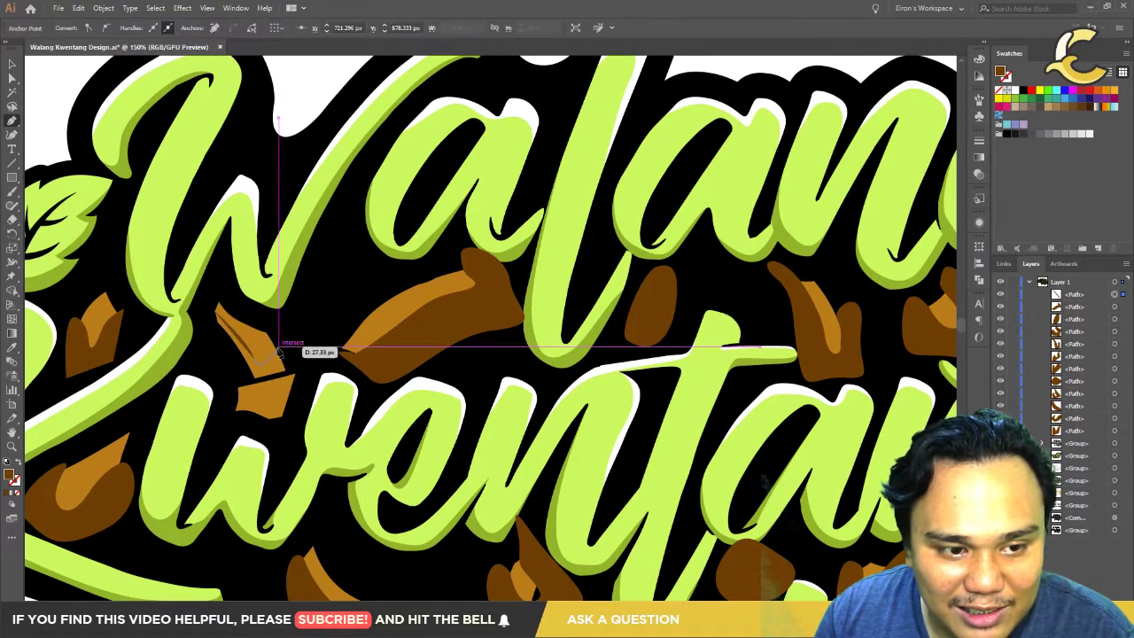
pyautogui.click(279, 321)
pyautogui.click(310, 353)
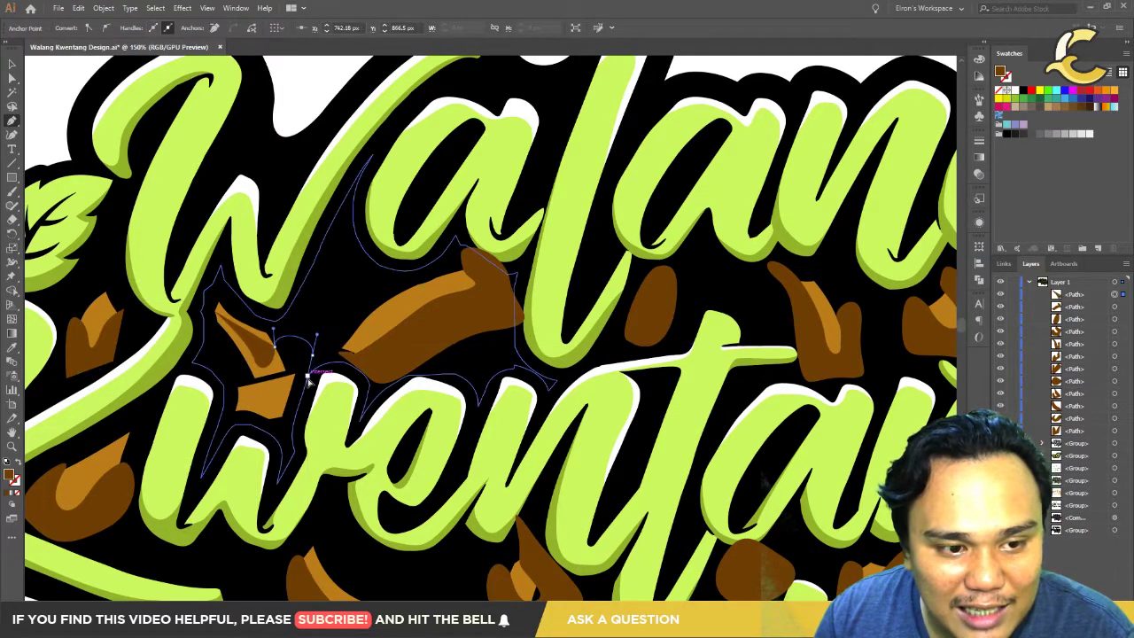
pyautogui.click(285, 432)
pyautogui.click(217, 310)
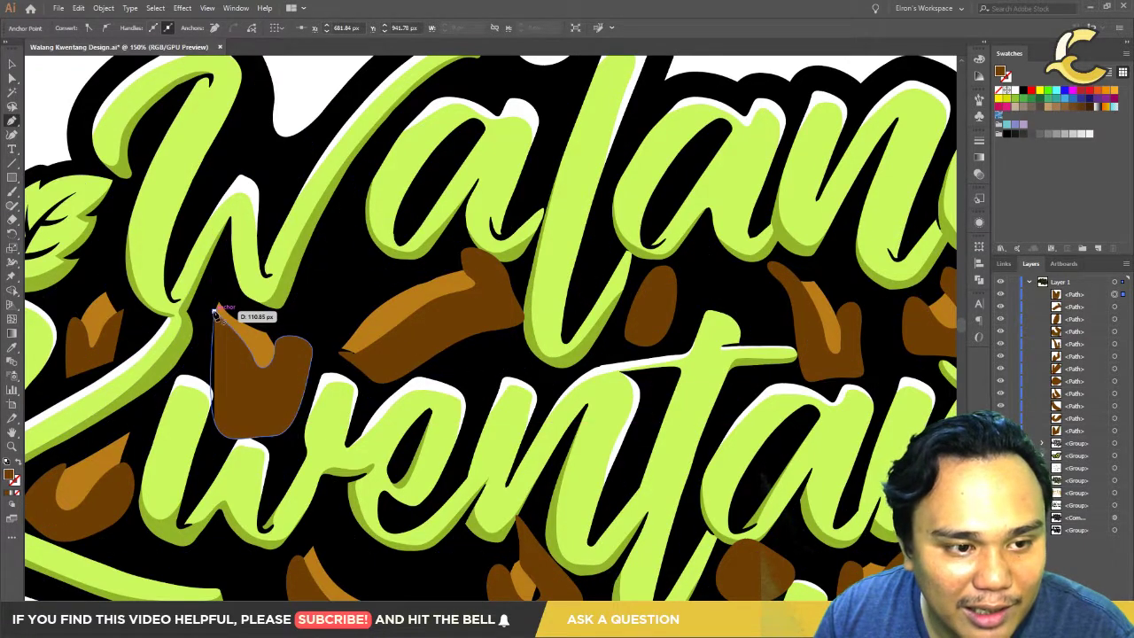
pyautogui.hotkey('ctrl', '-')
pyautogui.hotkey('ctrl', '-')
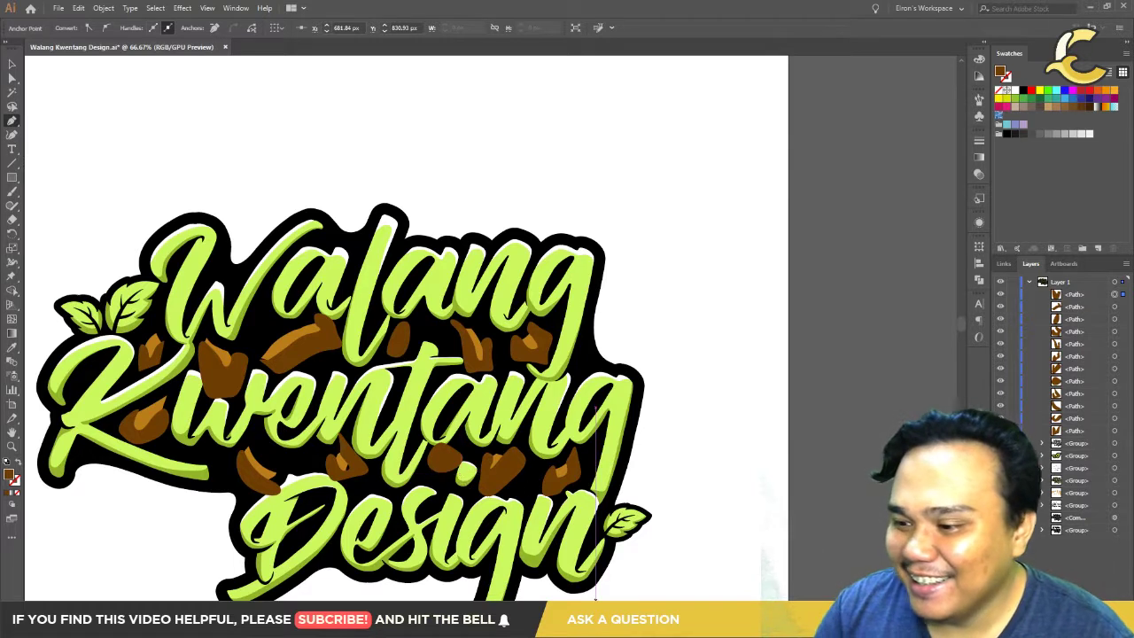
# Step: Select the brown swirl shading paths in the Layers panel and group them with Ctrl+G
pyautogui.click(1095, 429)
pyautogui.keyDown('shift'); pyautogui.click(1089, 307); pyautogui.keyUp('shift')
pyautogui.hotkey('ctrl', 'g')
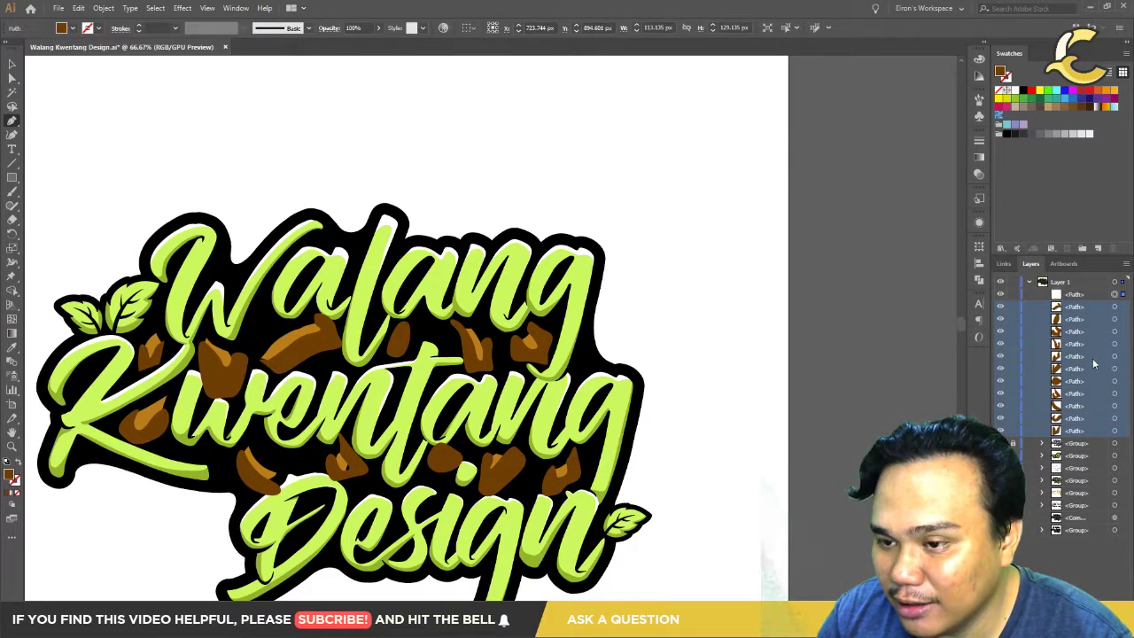
pyautogui.click(1123, 319)
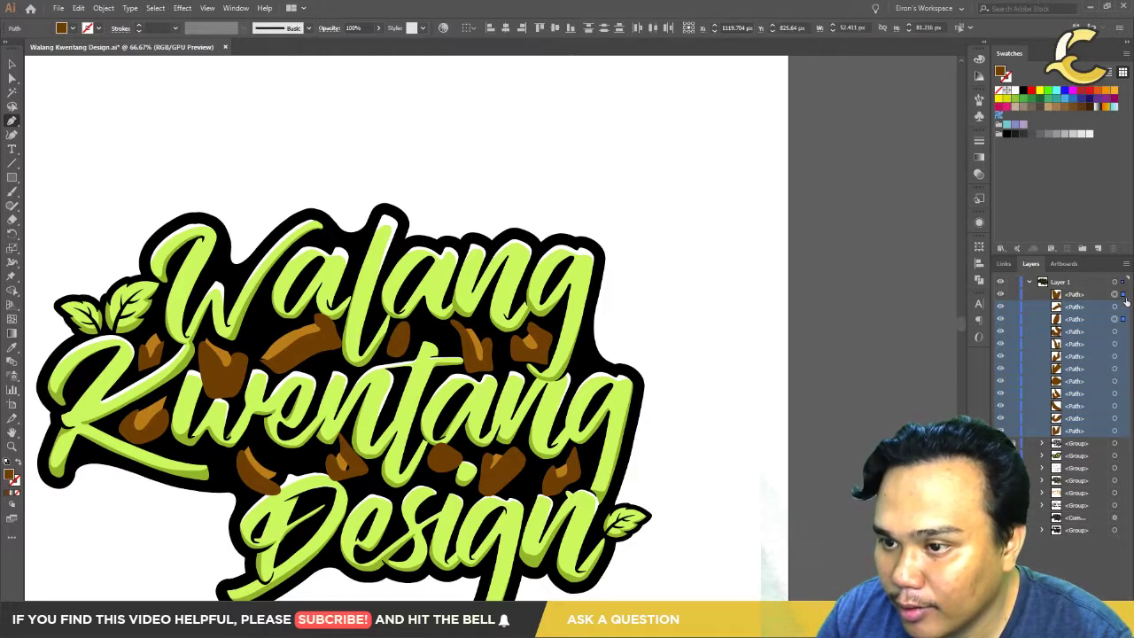
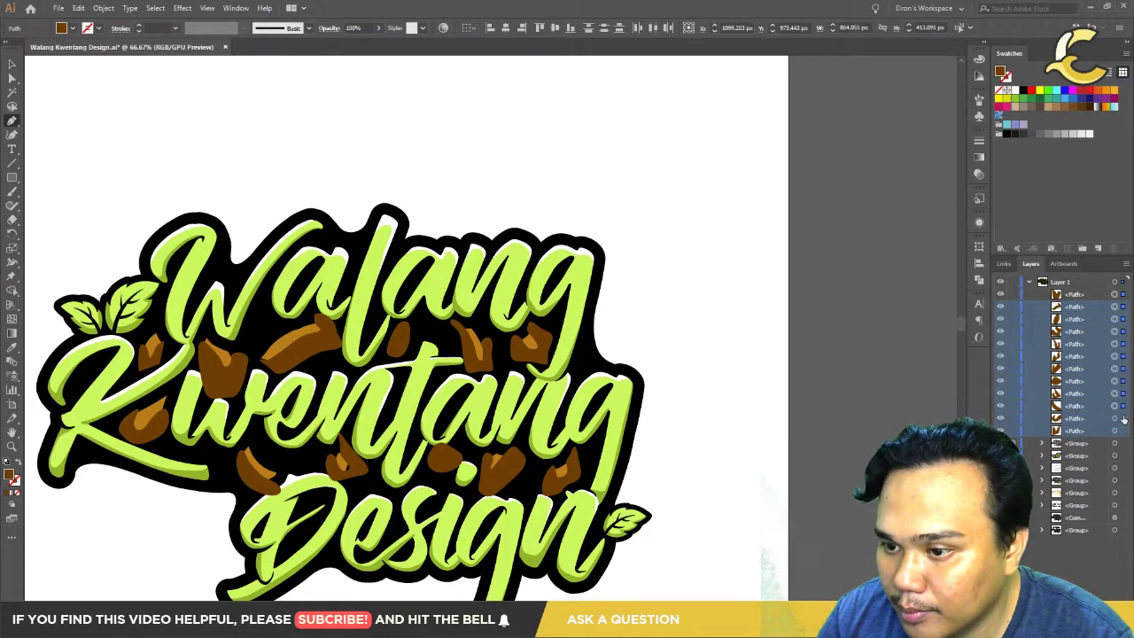
# Step: Group the brown chunk paths, duplicate the other brown group in place, and move it behind the lettering
pyautogui.hotkey('ctrl', 'g')
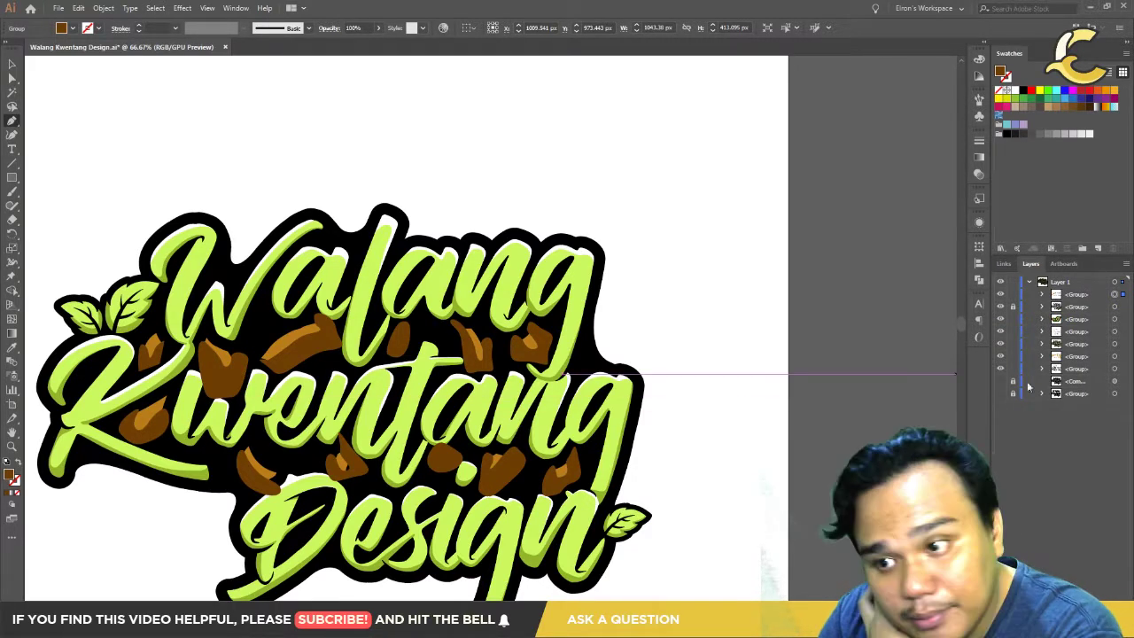
pyautogui.click(1114, 356)
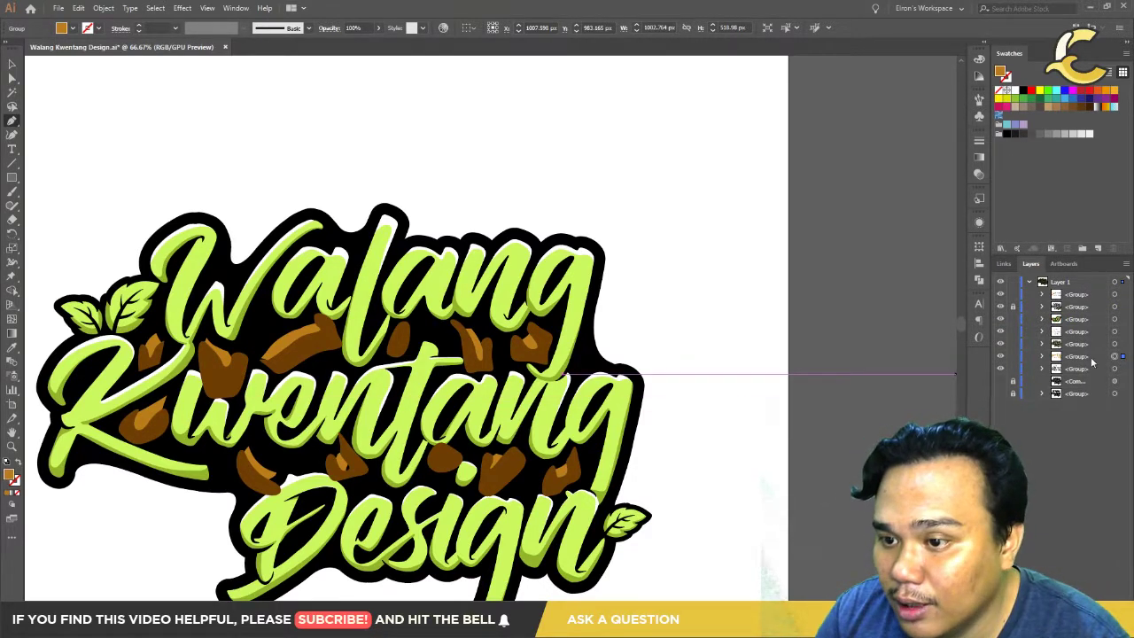
pyautogui.hotkey('ctrl', 'c')
pyautogui.hotkey('ctrl', 'f')
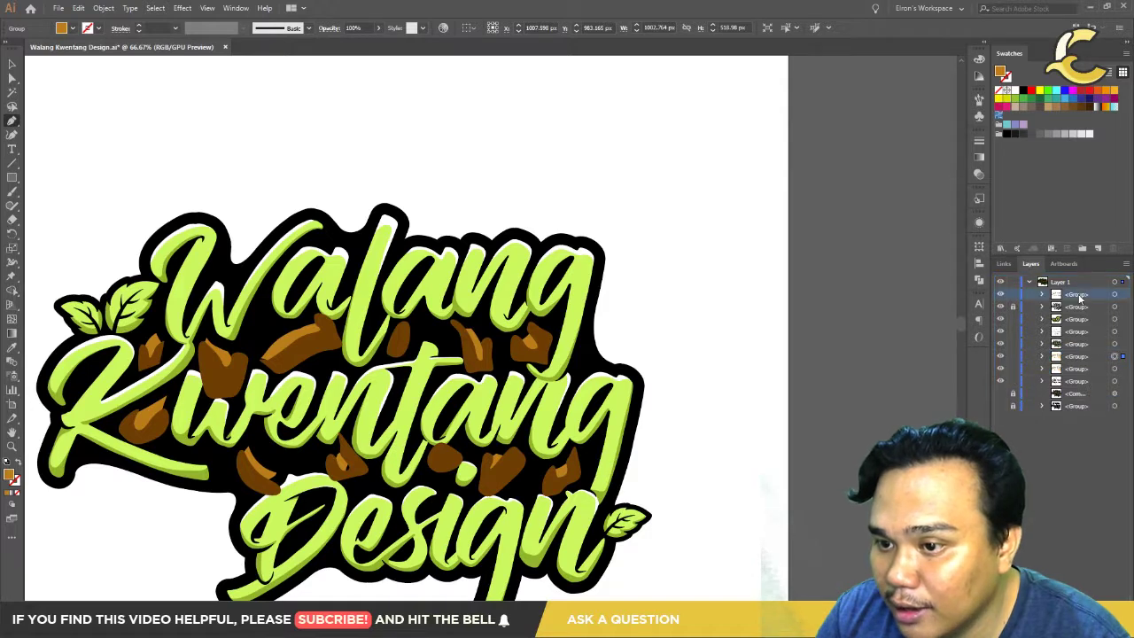
pyautogui.click(1081, 356)
pyautogui.moveTo(1085, 349)
pyautogui.mouseDown()
pyautogui.moveTo(1080, 358)
pyautogui.moveTo(1104, 359)
pyautogui.mouseUp()
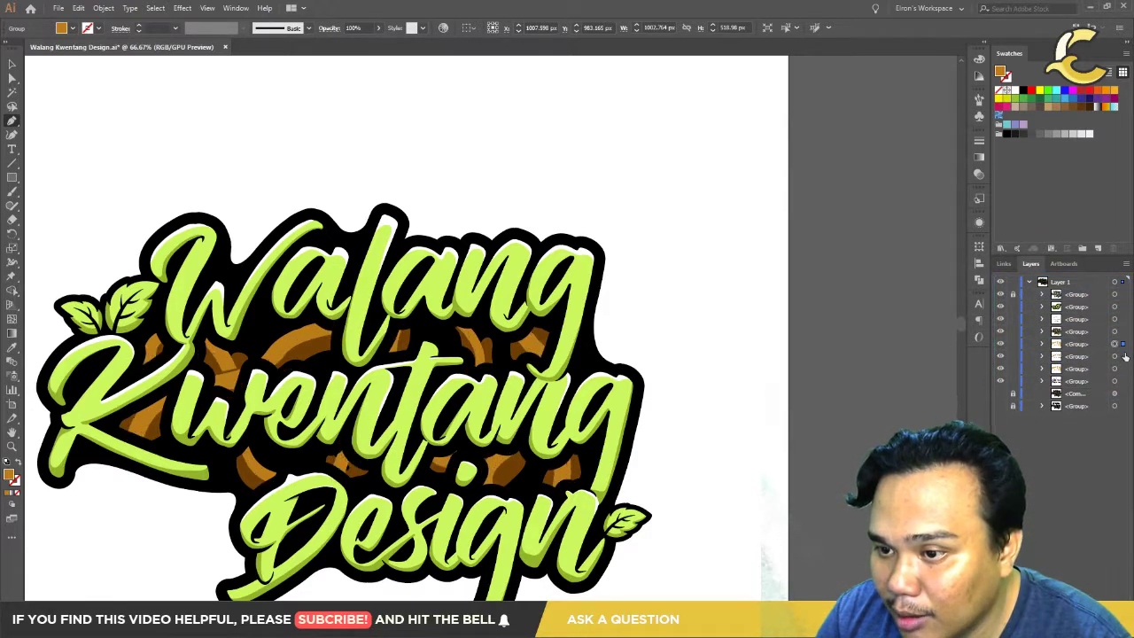
# Step: Test-clip the ring pattern to the chunk shapes, then release the clipping mask
pyautogui.keyDown('shift'); pyautogui.click(1123, 356); pyautogui.keyUp('shift')
pyautogui.hotkey('ctrl', '7')
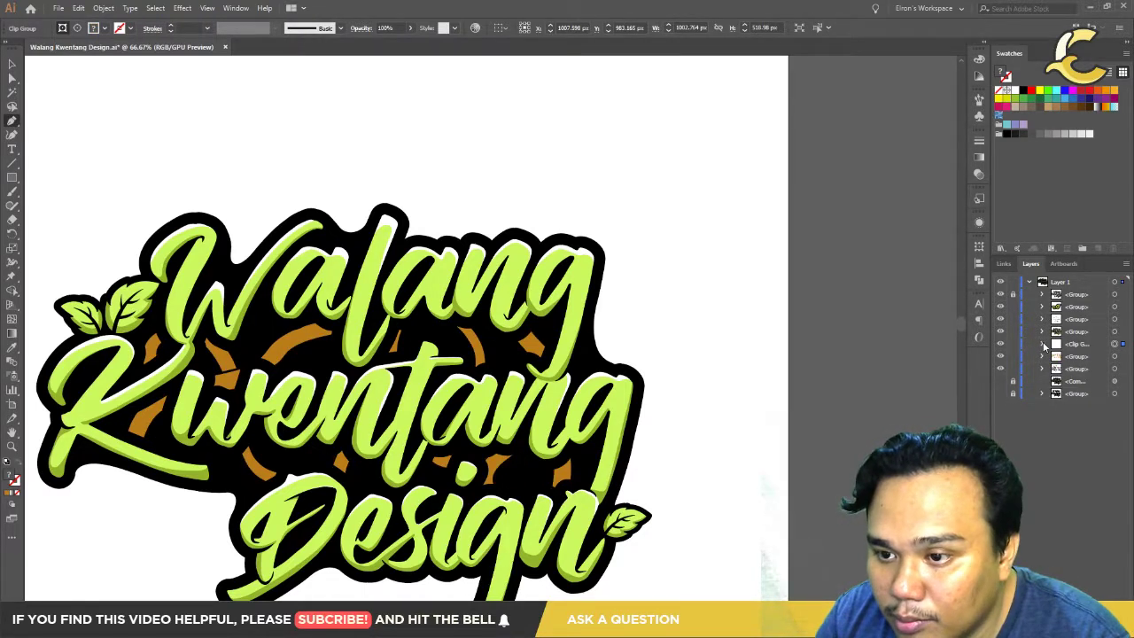
pyautogui.click(1043, 344)
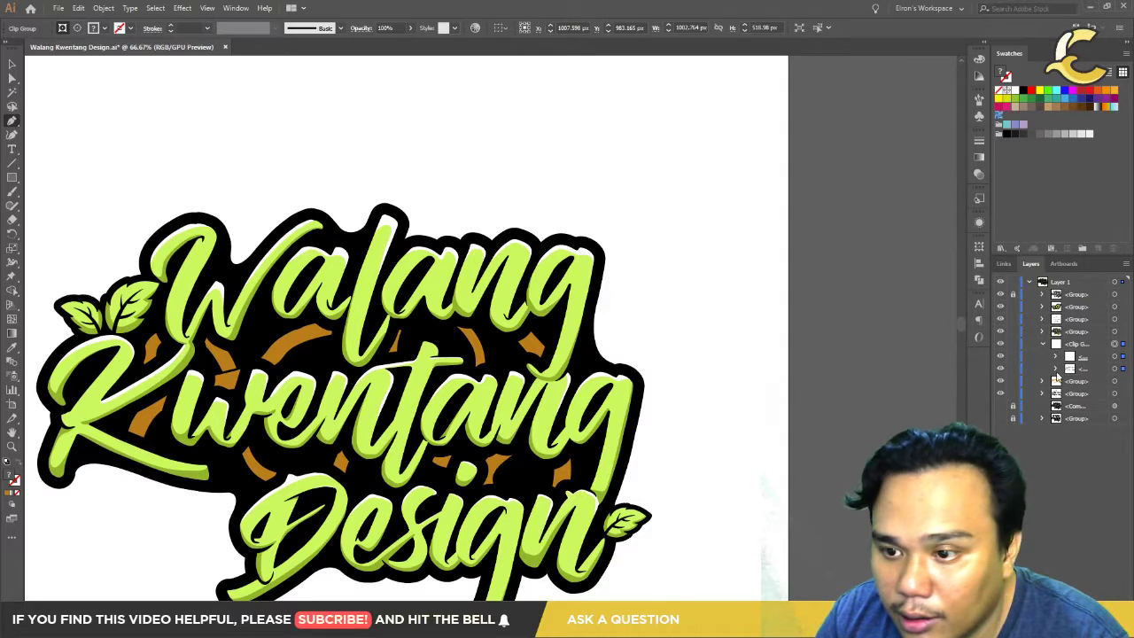
pyautogui.hotkey('ctrl', 'alt', '7')
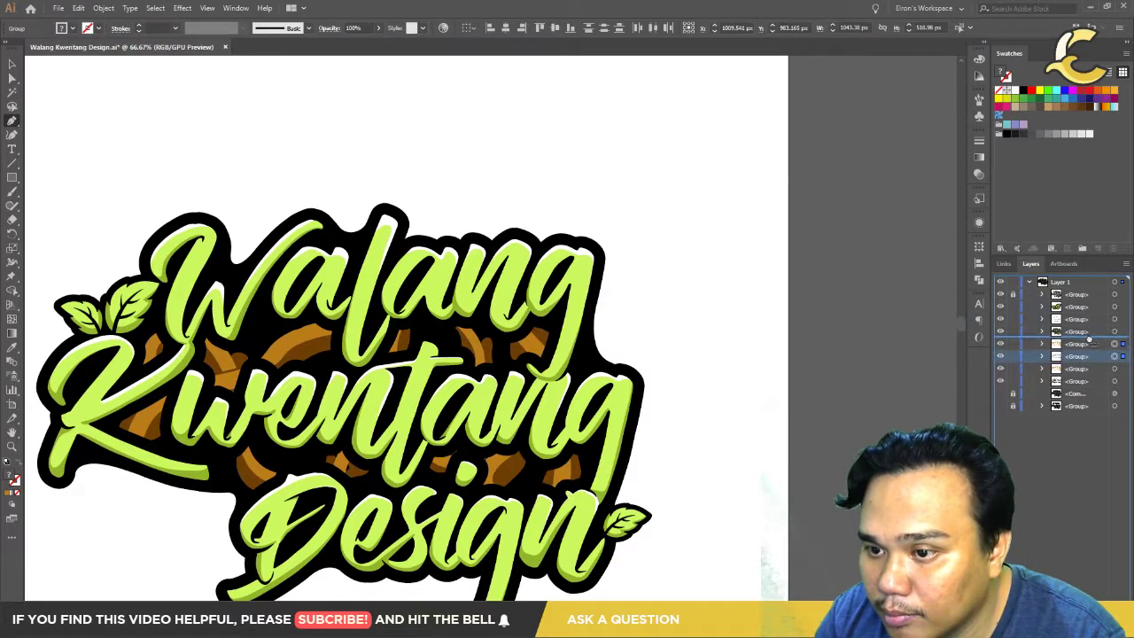
# Step: Restack the group above the other brown group and reselect the whole brown group
pyautogui.moveTo(1087, 358); pyautogui.dragTo(1085, 342)
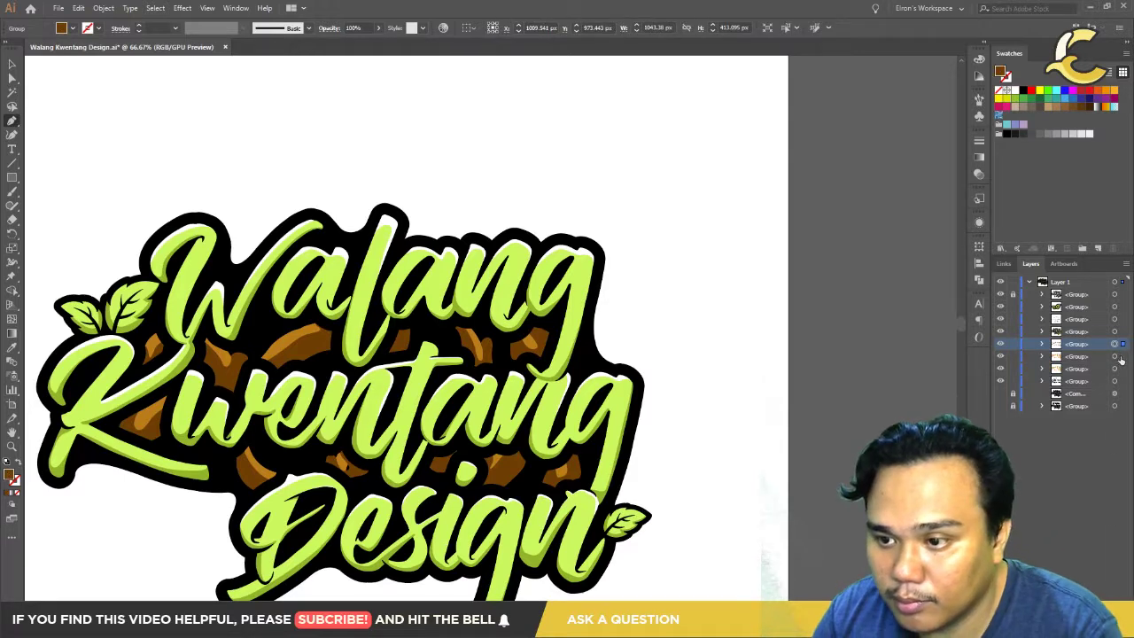
pyautogui.keyDown('shift'); pyautogui.click(1121, 357); pyautogui.keyUp('shift')
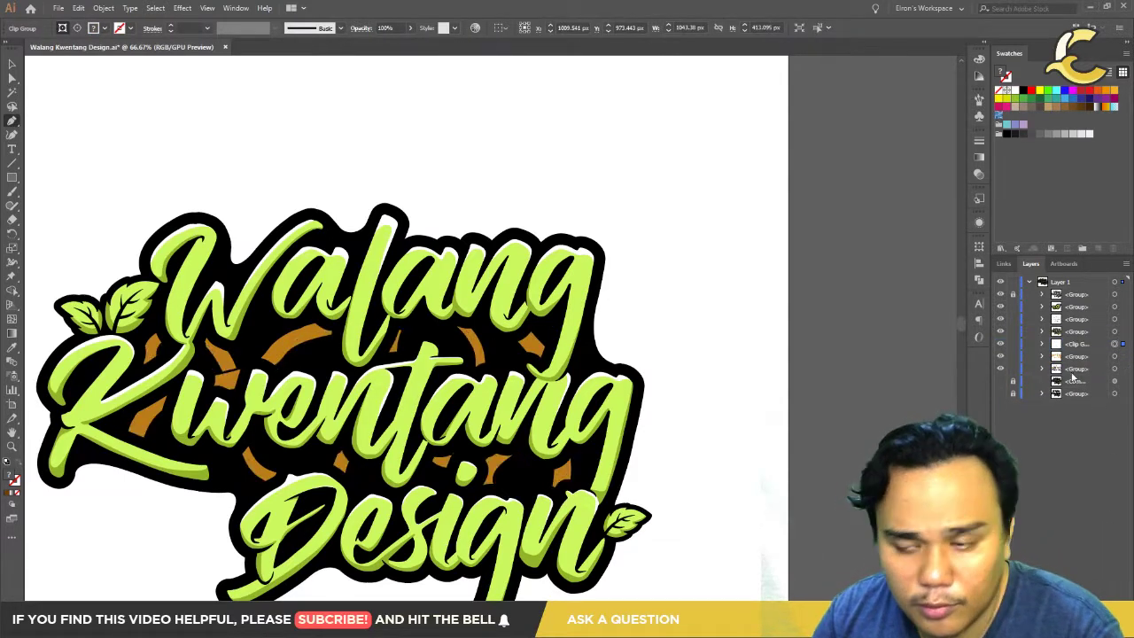
pyautogui.click(1001, 356)
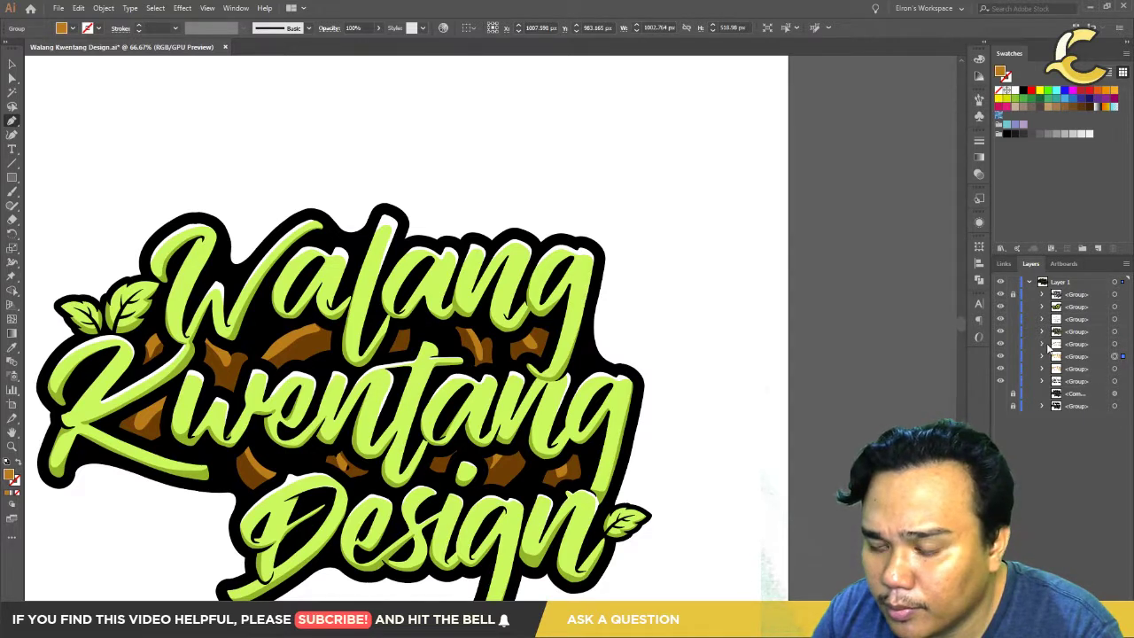
pyautogui.click(1042, 344)
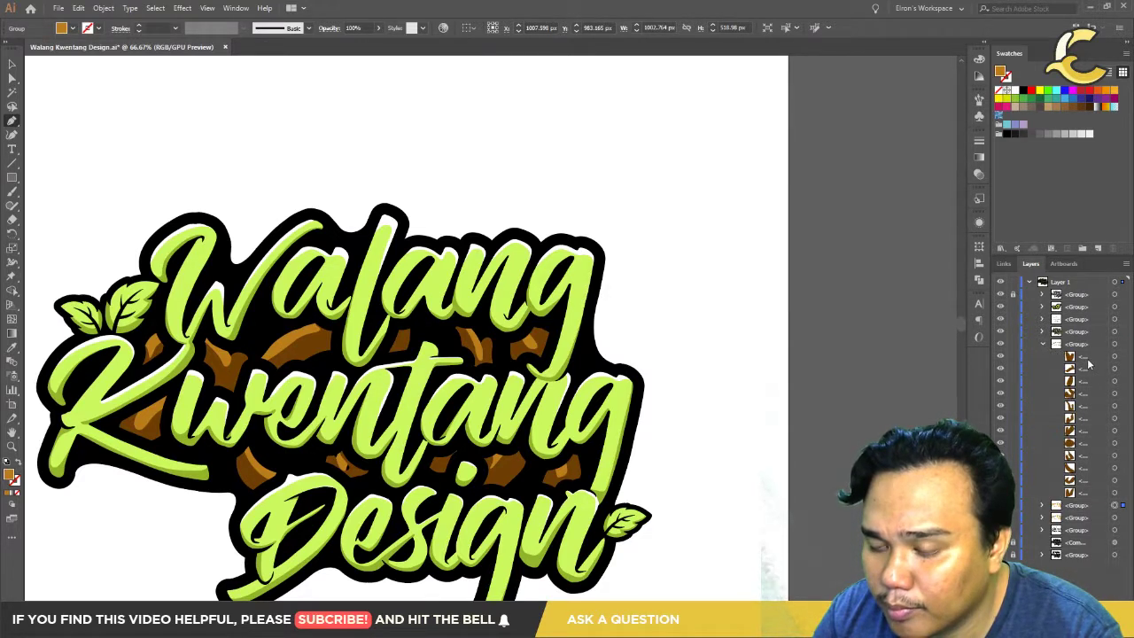
pyautogui.click(1088, 358)
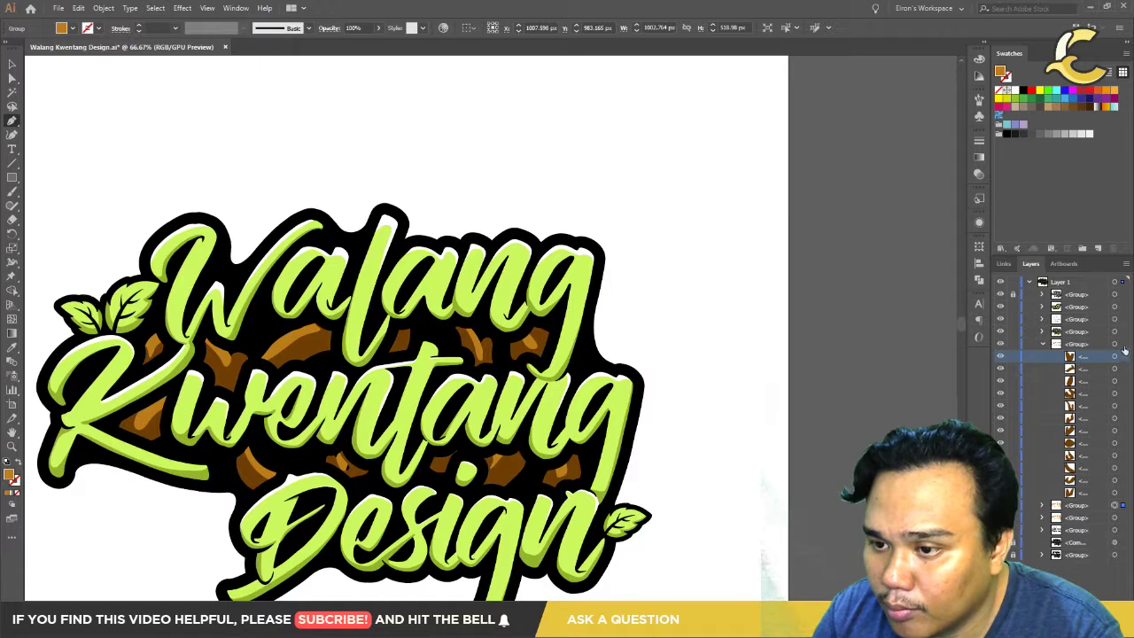
pyautogui.click(1123, 346)
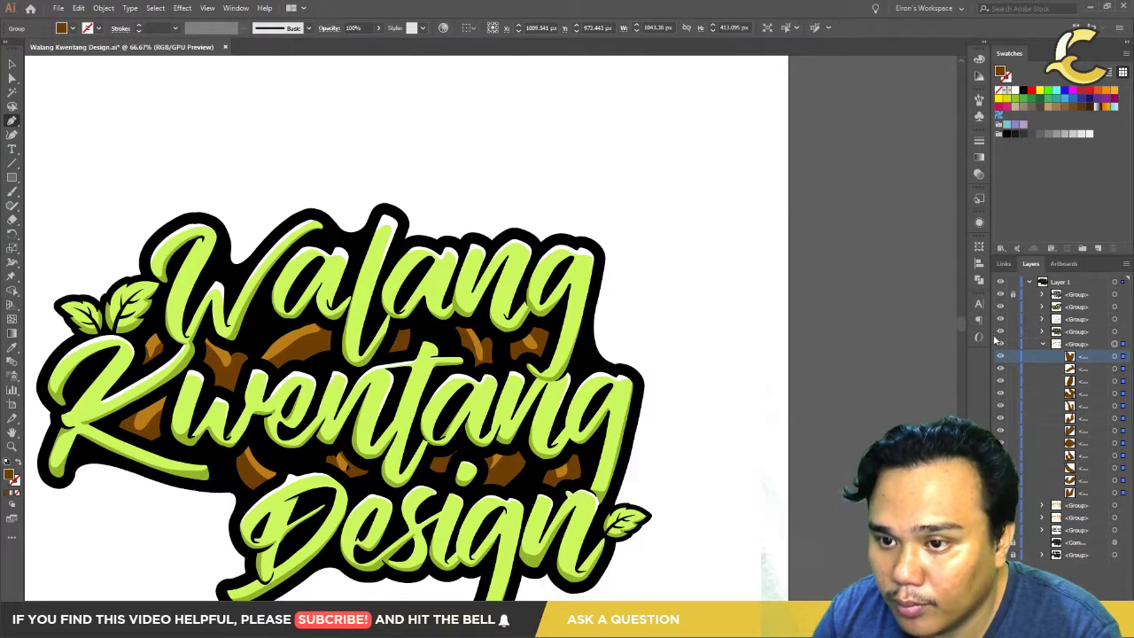
# Step: Open the Pathfinder options and inspect the contents of both brown groups in Layers
pyautogui.click(979, 280)
pyautogui.click(843, 303)
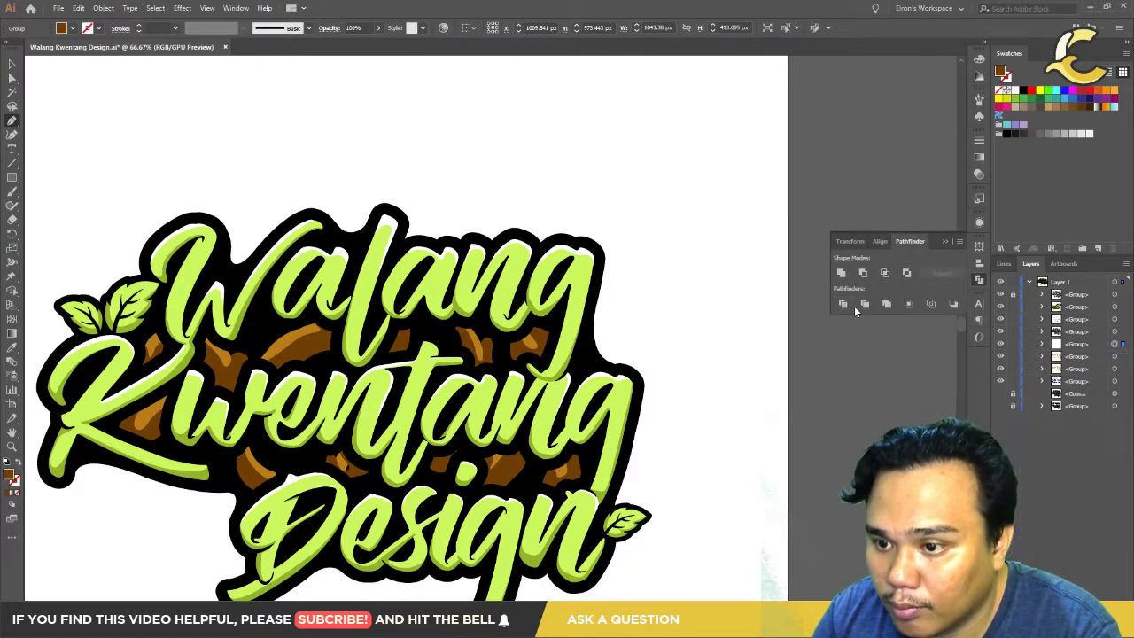
pyautogui.click(1042, 343)
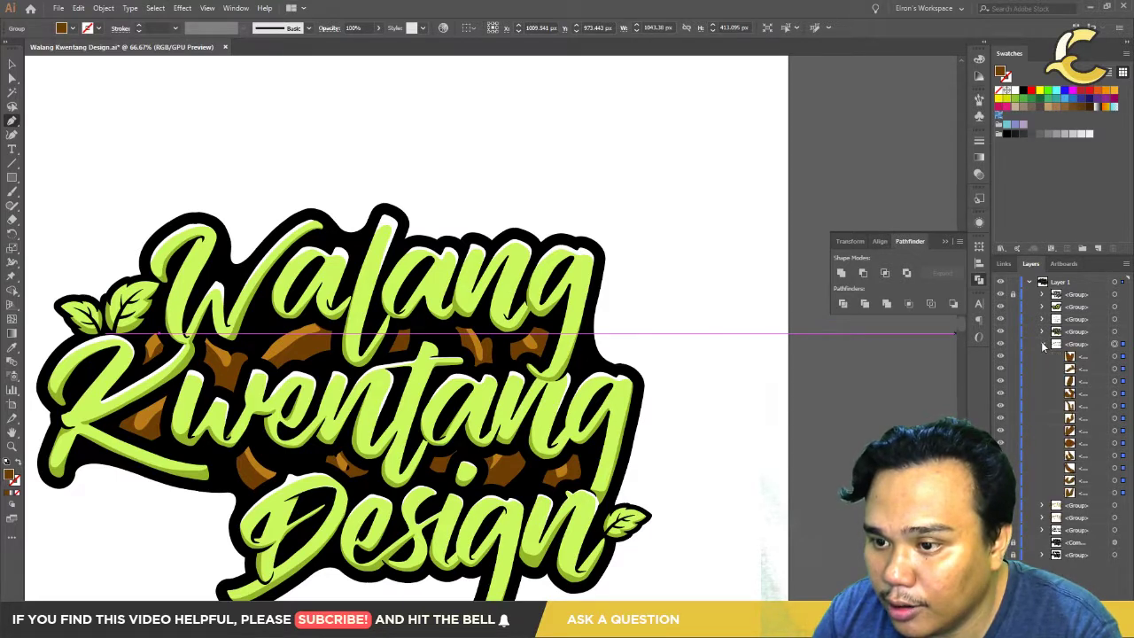
pyautogui.click(1043, 343)
pyautogui.click(1041, 356)
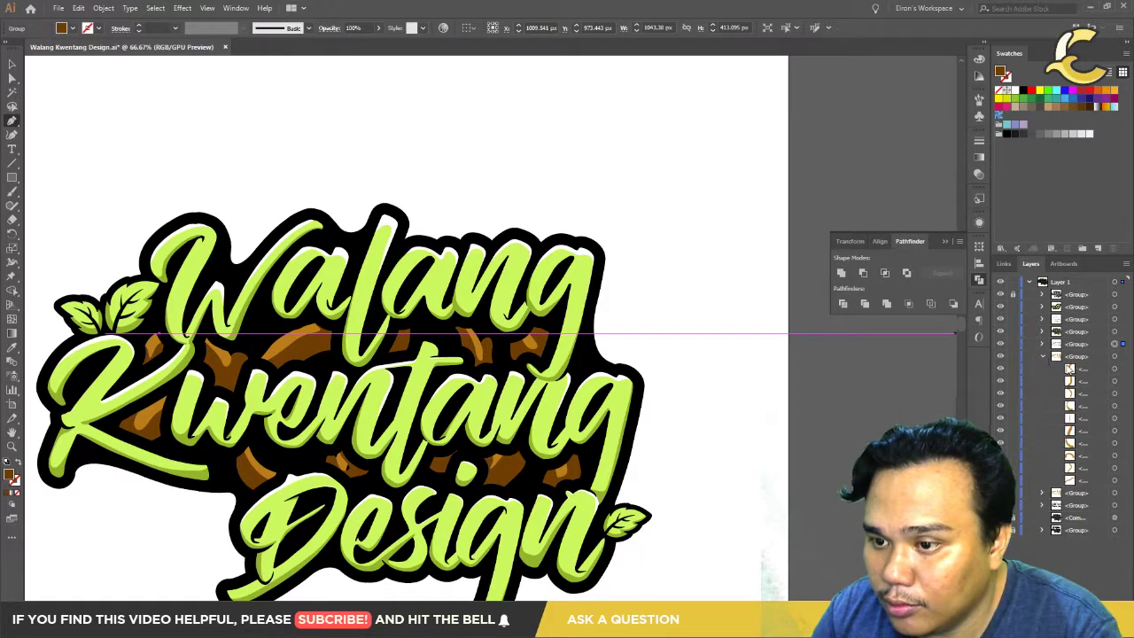
pyautogui.click(1043, 357)
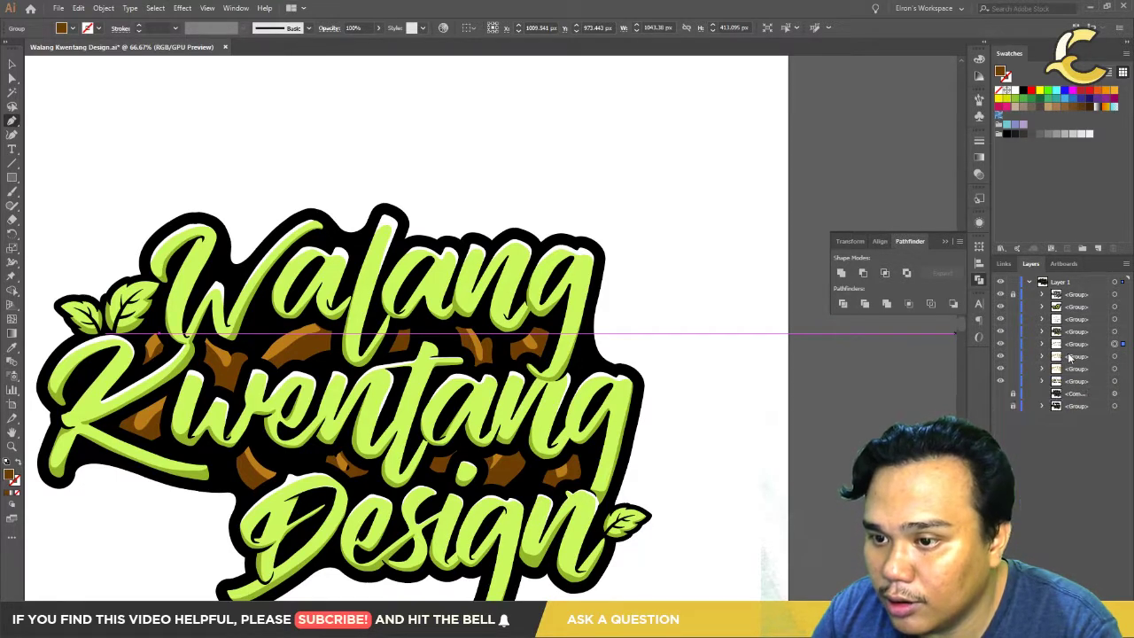
# Step: Clip the ring pattern to the chunk shapes with Ctrl+7, then inspect the clip group's parts
pyautogui.keyDown('shift'); pyautogui.click(1125, 356); pyautogui.keyUp('shift')
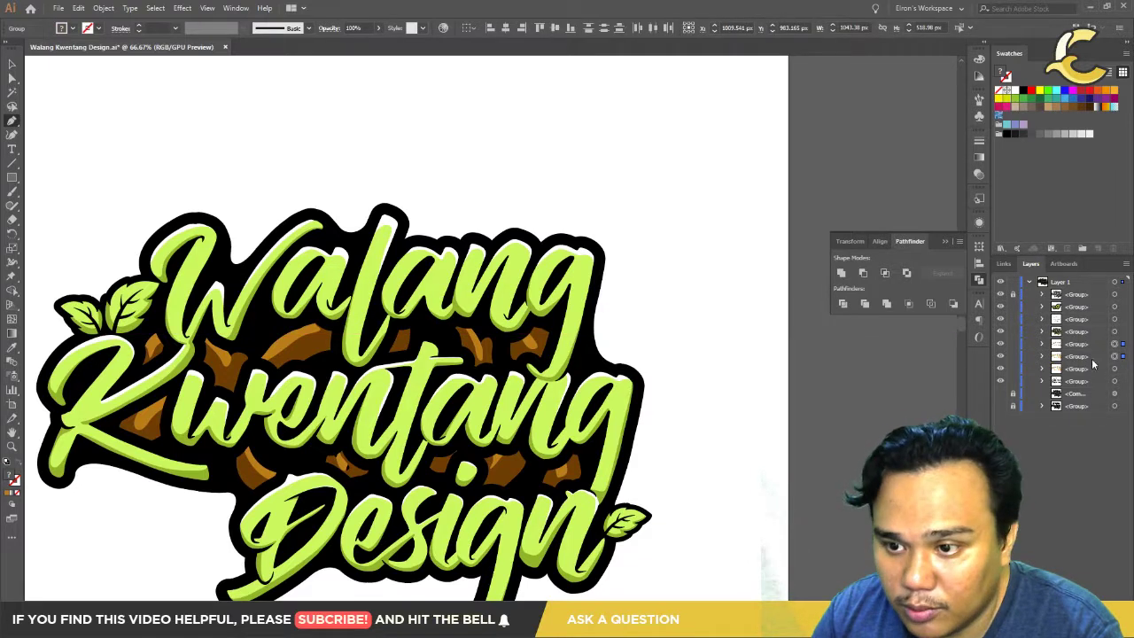
pyautogui.hotkey('ctrl', '7')
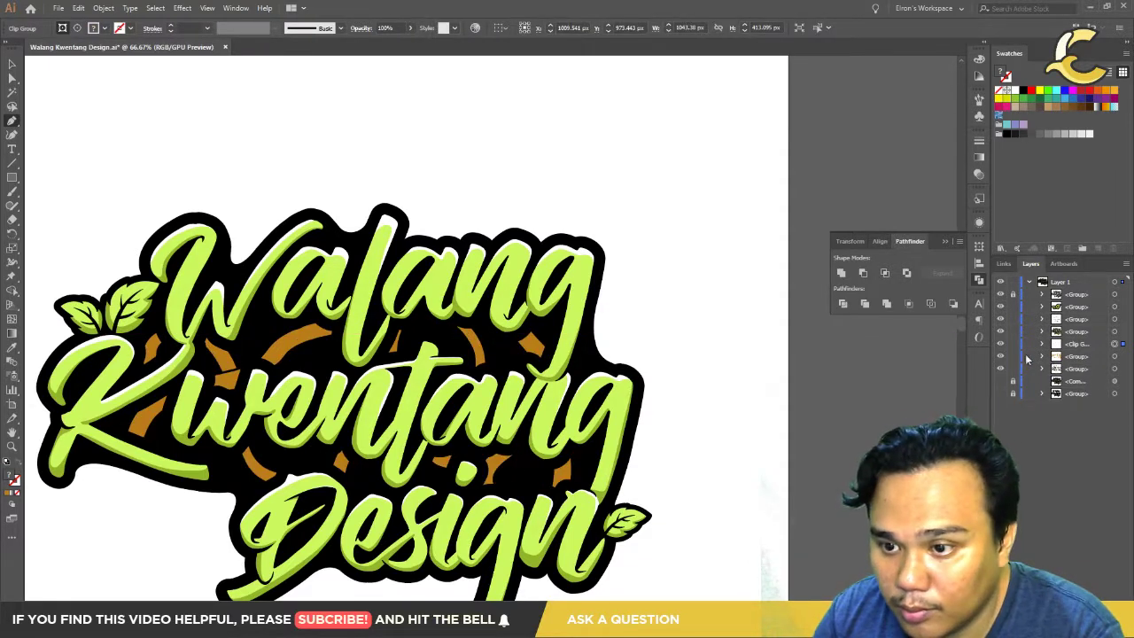
pyautogui.click(1000, 356)
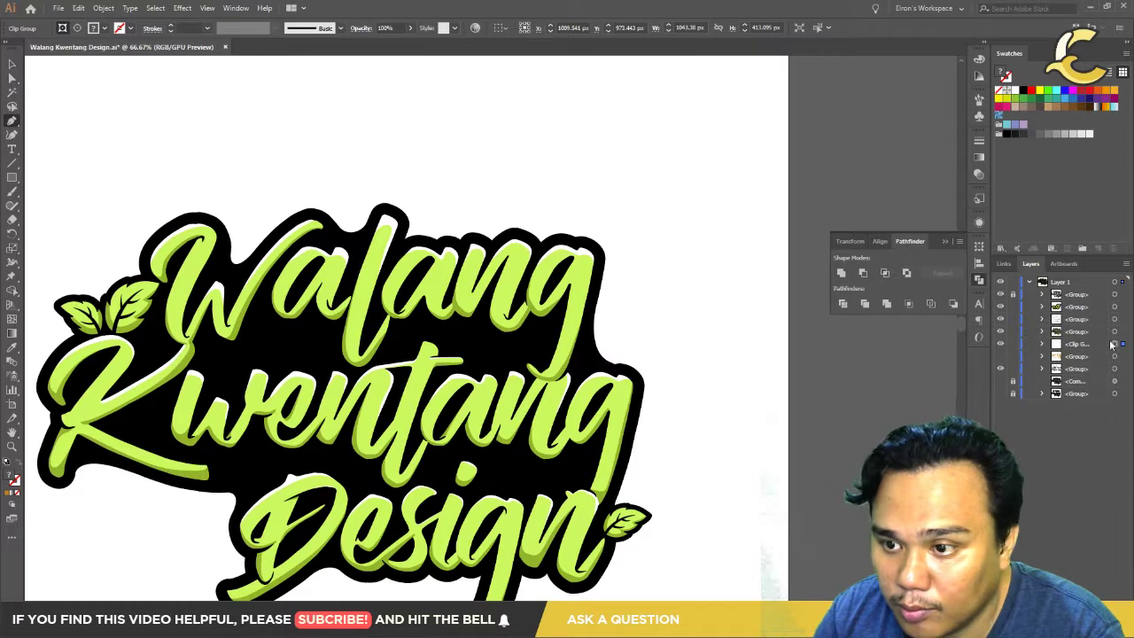
pyautogui.click(1042, 343)
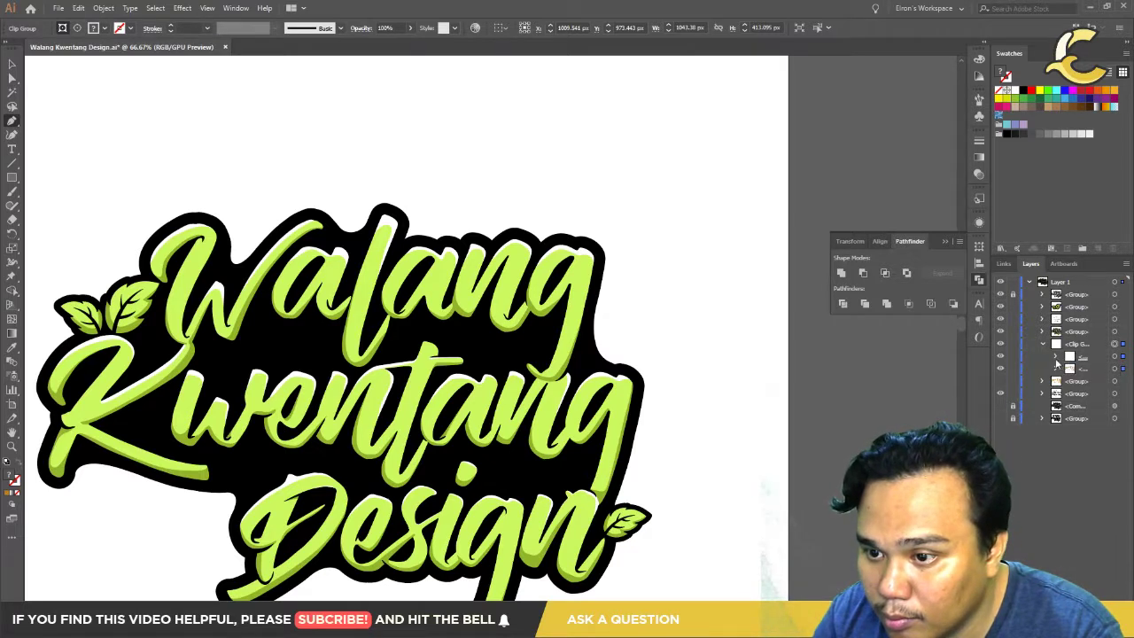
pyautogui.click(1056, 358)
pyautogui.click(1057, 357)
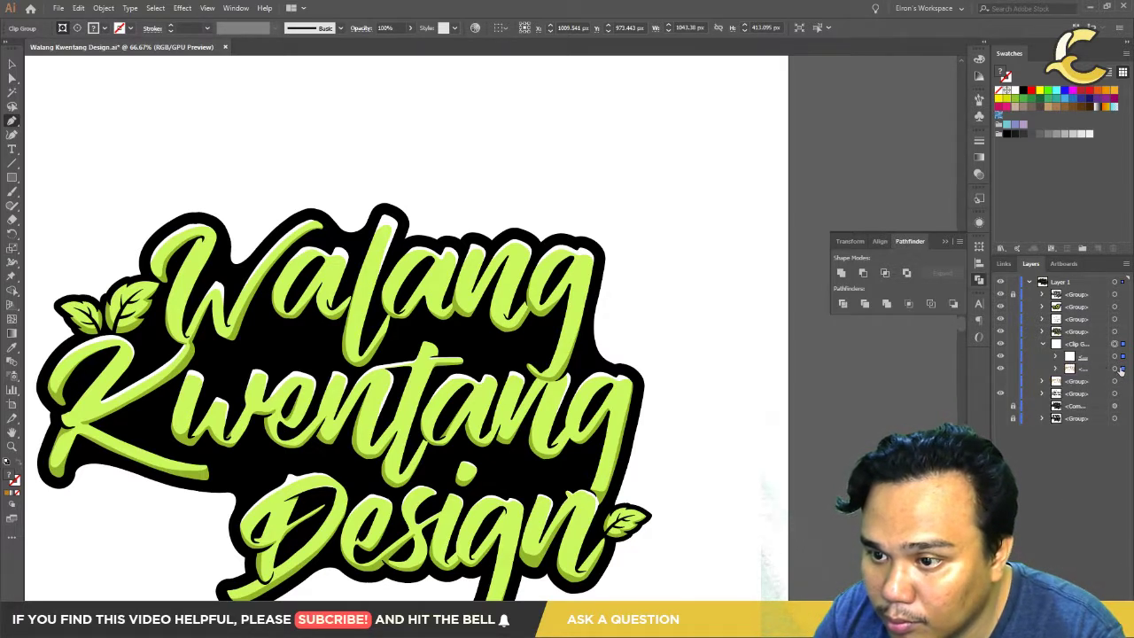
pyautogui.click(1122, 368)
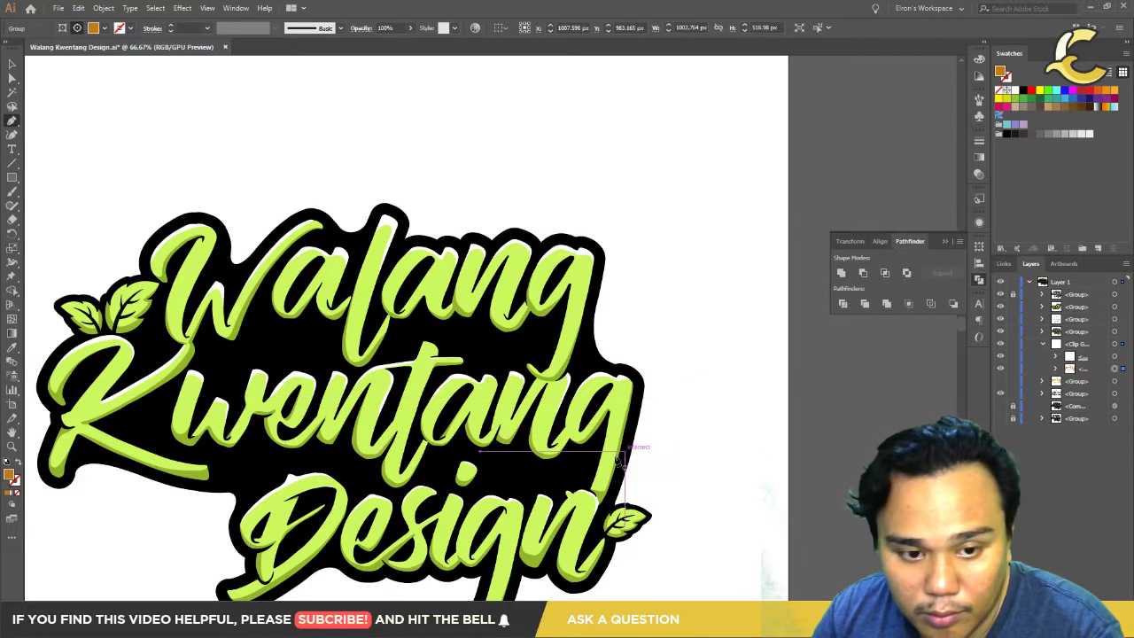
# Step: Release and reorder the brown groups, try a compound path, undo, and re-clip the rings
pyautogui.press('i')
pyautogui.click(773, 430)
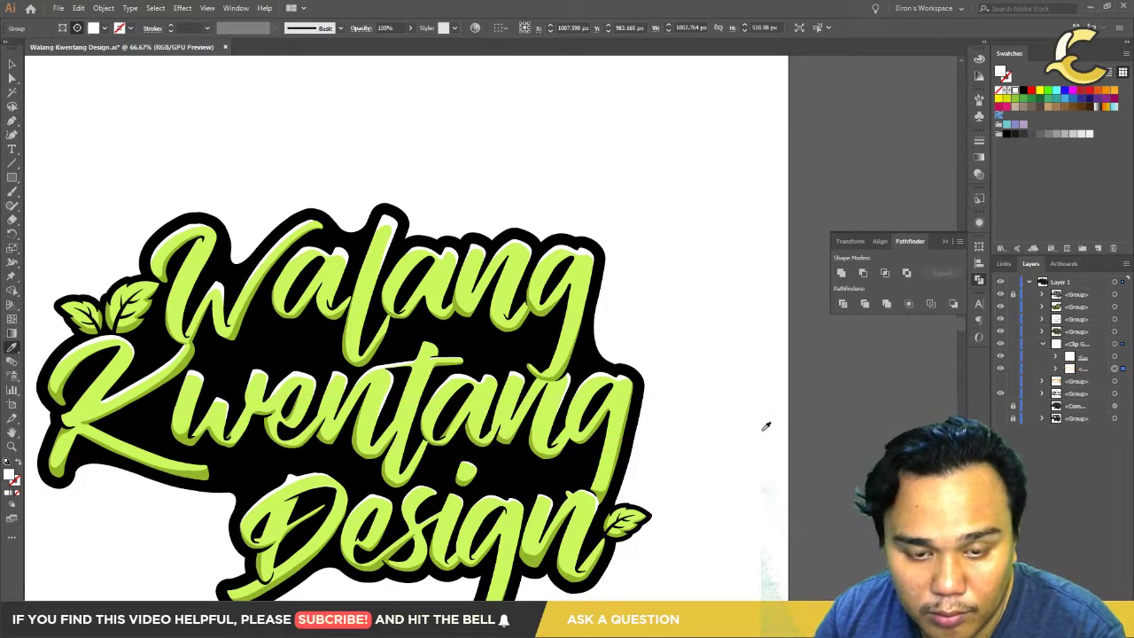
pyautogui.click(1111, 380)
pyautogui.hotkey('ctrl', 'alt', '7')
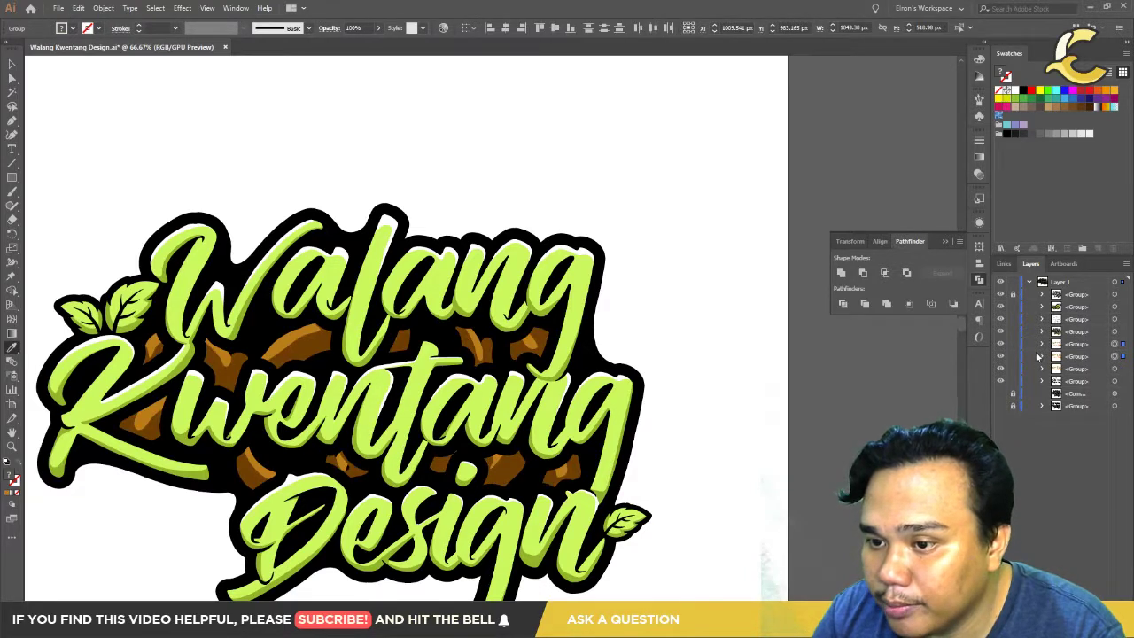
pyautogui.moveTo(1086, 356); pyautogui.dragTo(1086, 342)
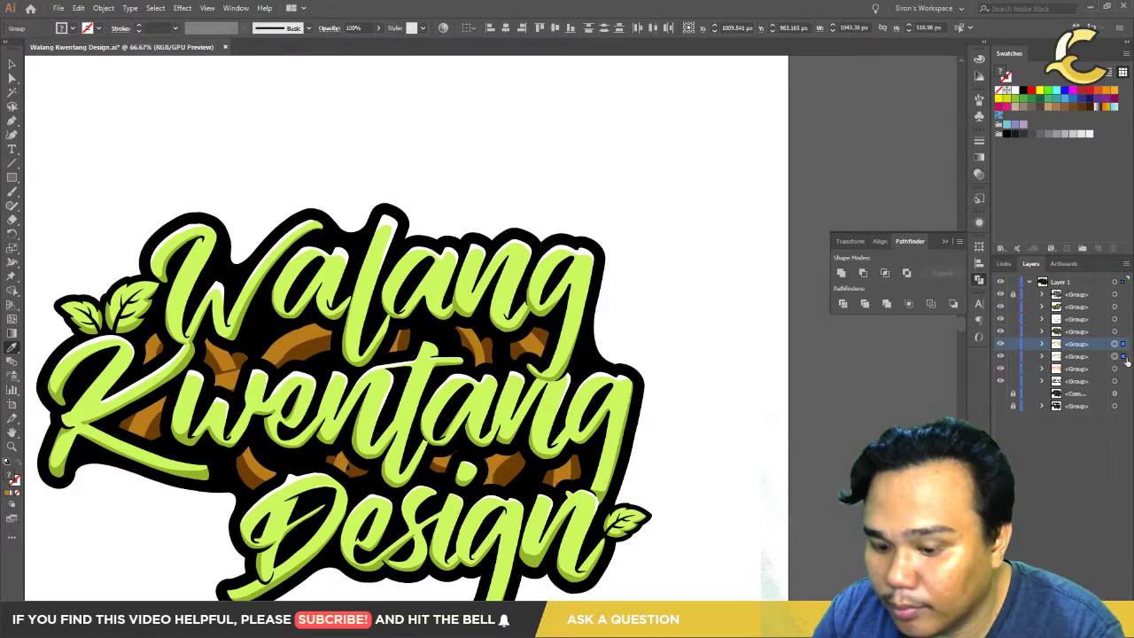
pyautogui.hotkey('ctrl', '8')
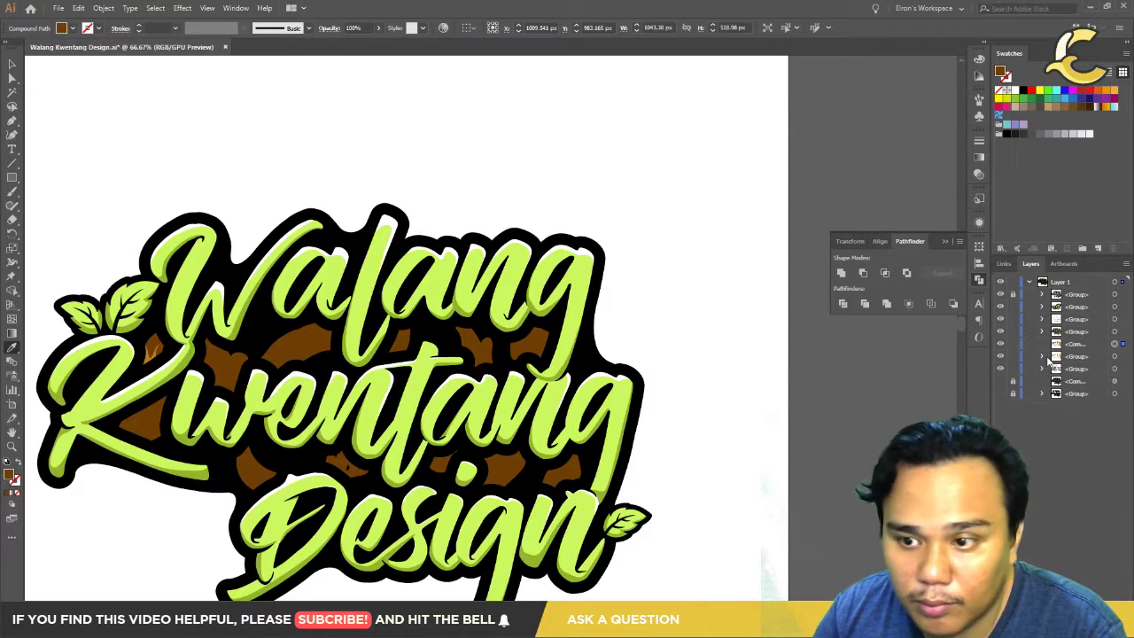
pyautogui.hotkey('ctrl', 'z')
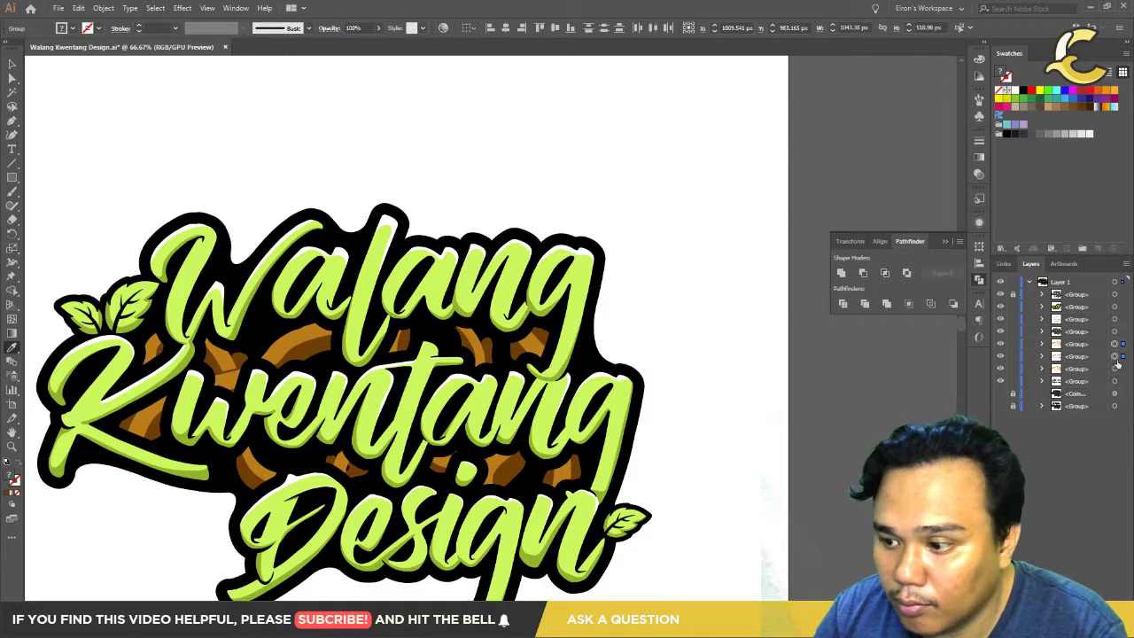
pyautogui.hotkey('ctrl', '7')
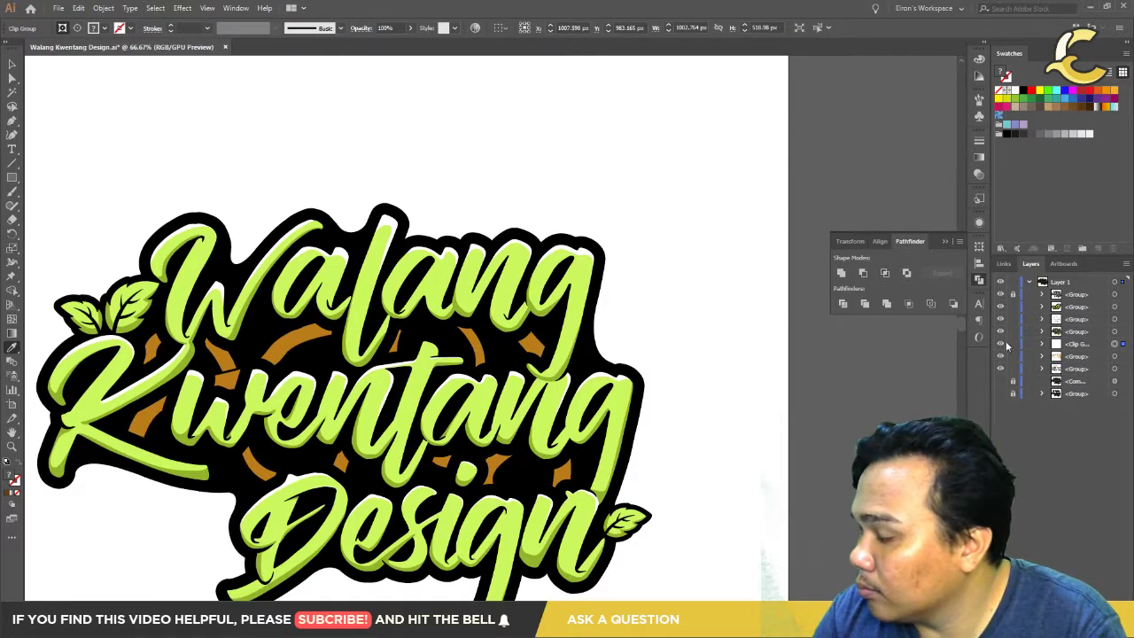
# Step: Lock, reselect, and release the clipping on the wood-grain artwork
pyautogui.click(1012, 343)
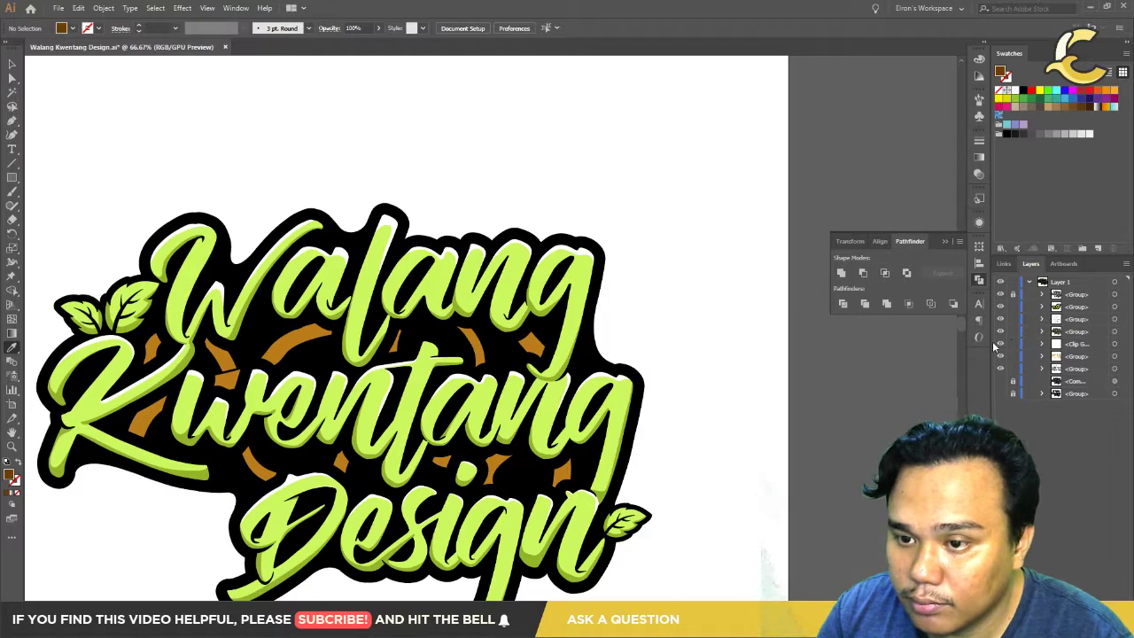
pyautogui.click(1114, 356)
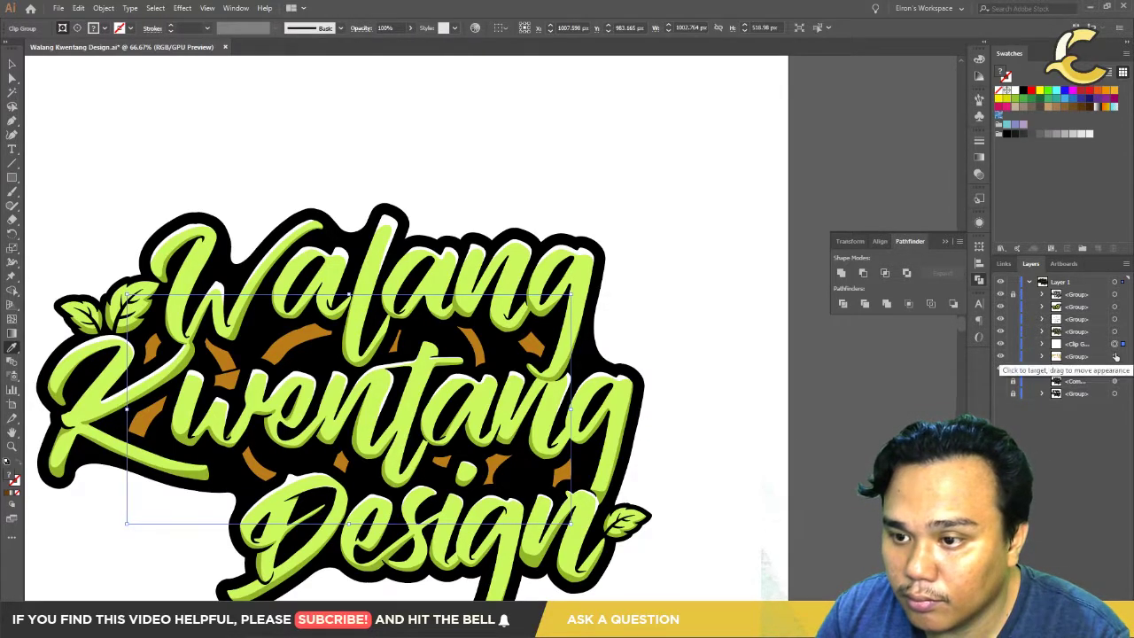
pyautogui.hotkey('ctrl', 'alt', '7')
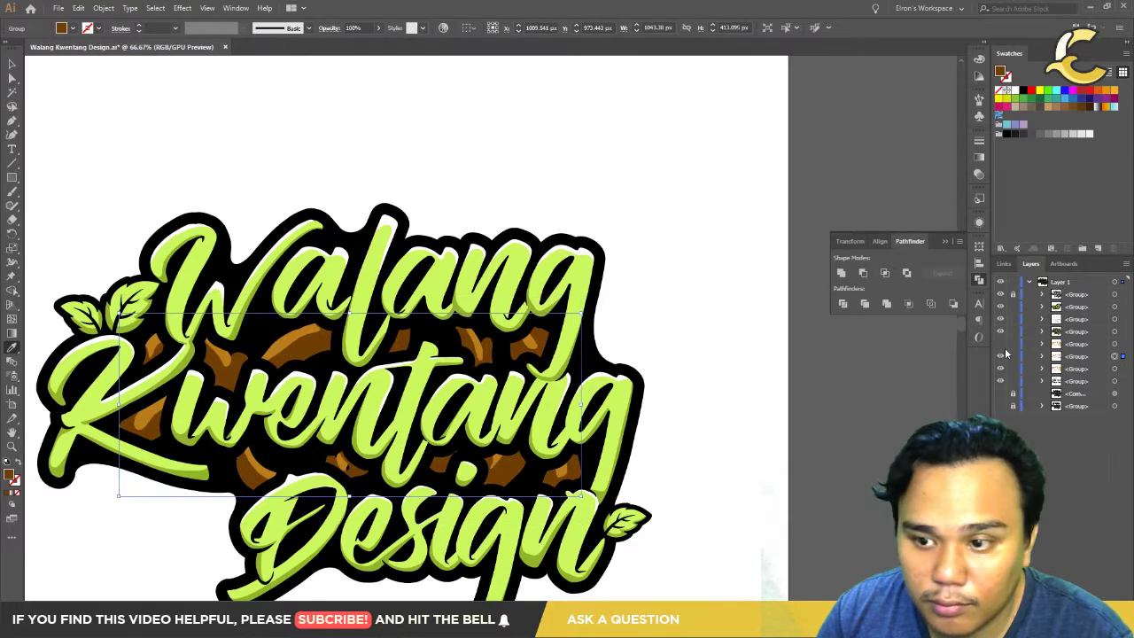
# Step: Reorder the two wood-grain layers and toggle their visibility so the brown background shows
pyautogui.click(1001, 358)
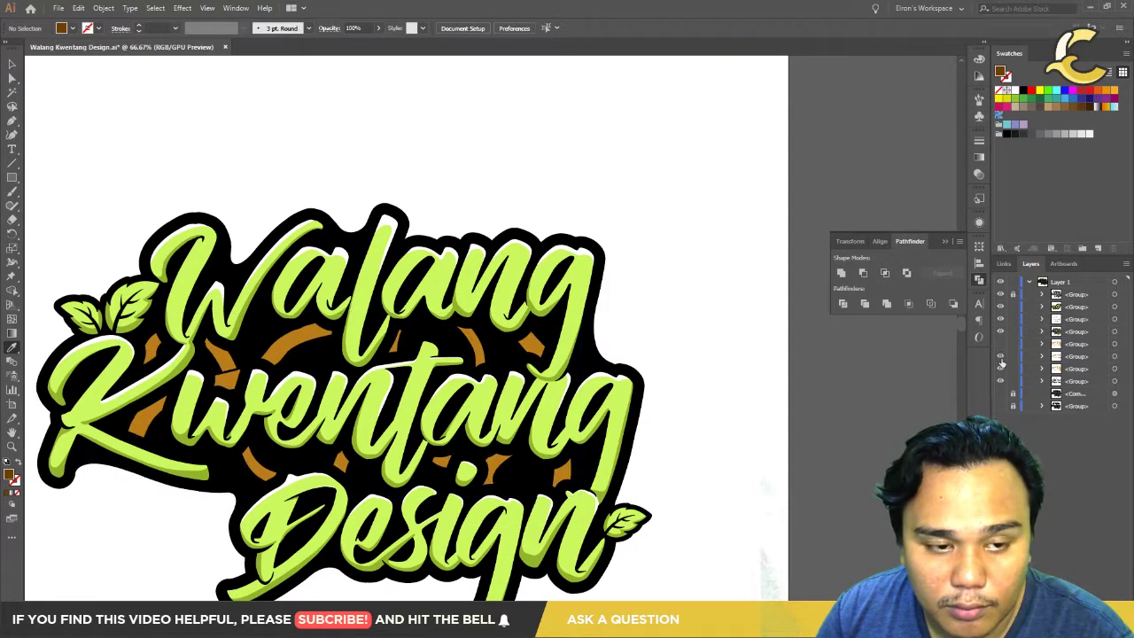
pyautogui.click(1001, 358)
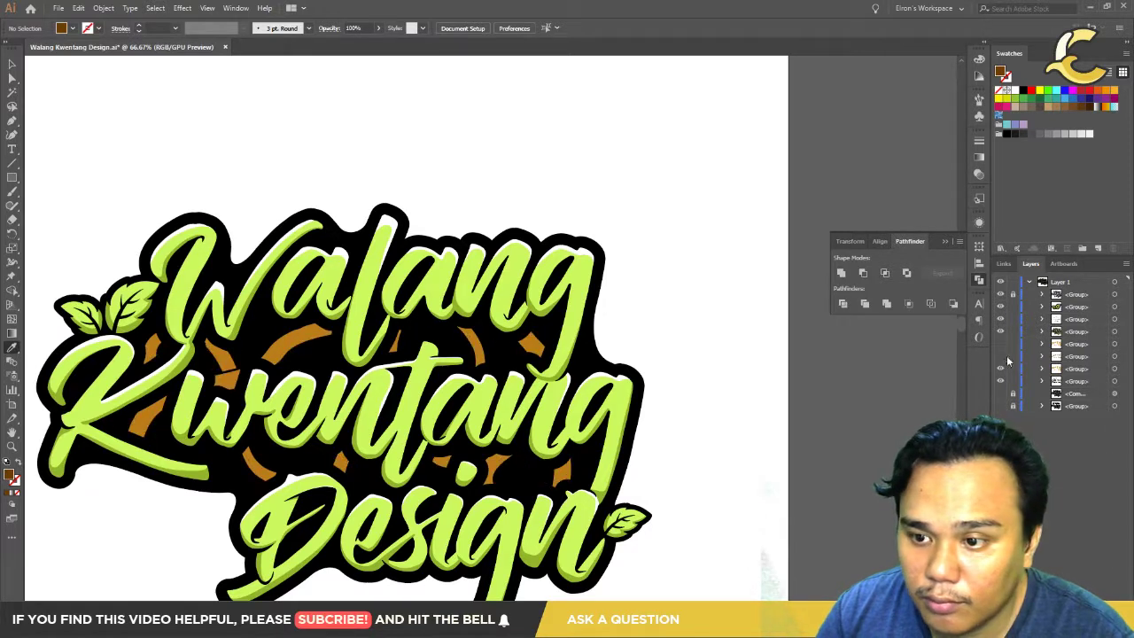
pyautogui.moveTo(1086, 357); pyautogui.dragTo(1083, 344)
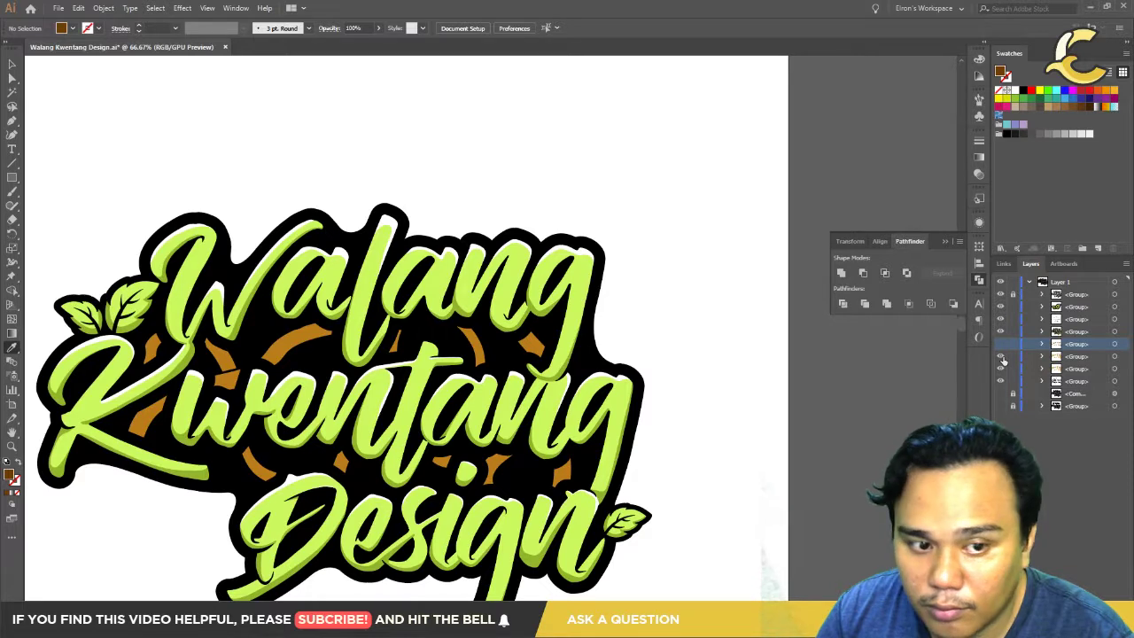
pyautogui.click(1001, 345)
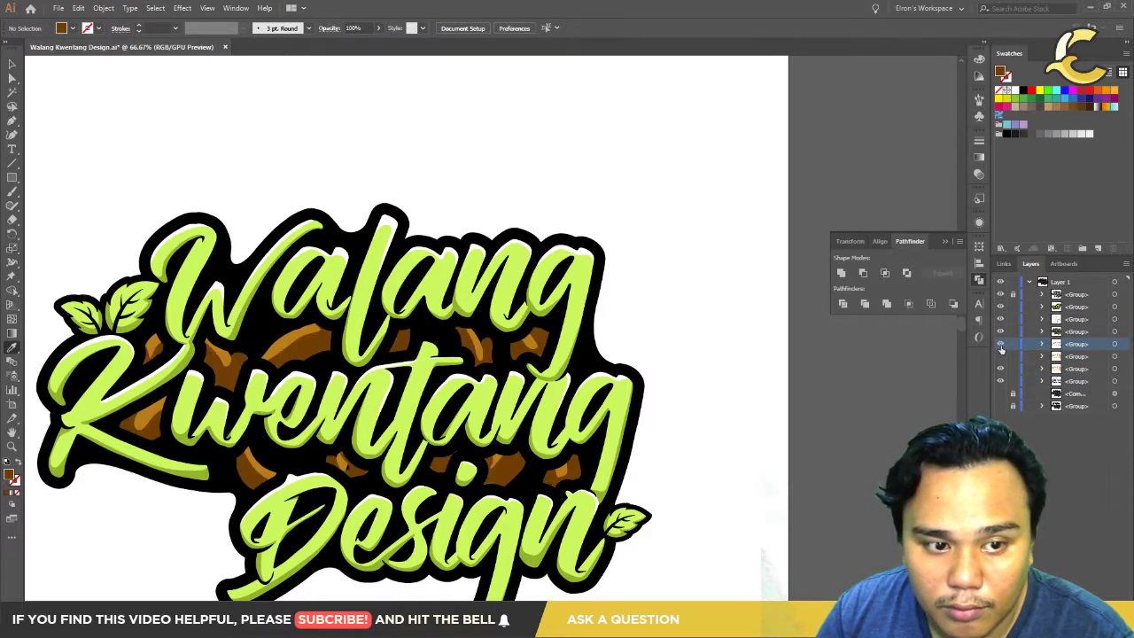
pyautogui.click(1004, 344)
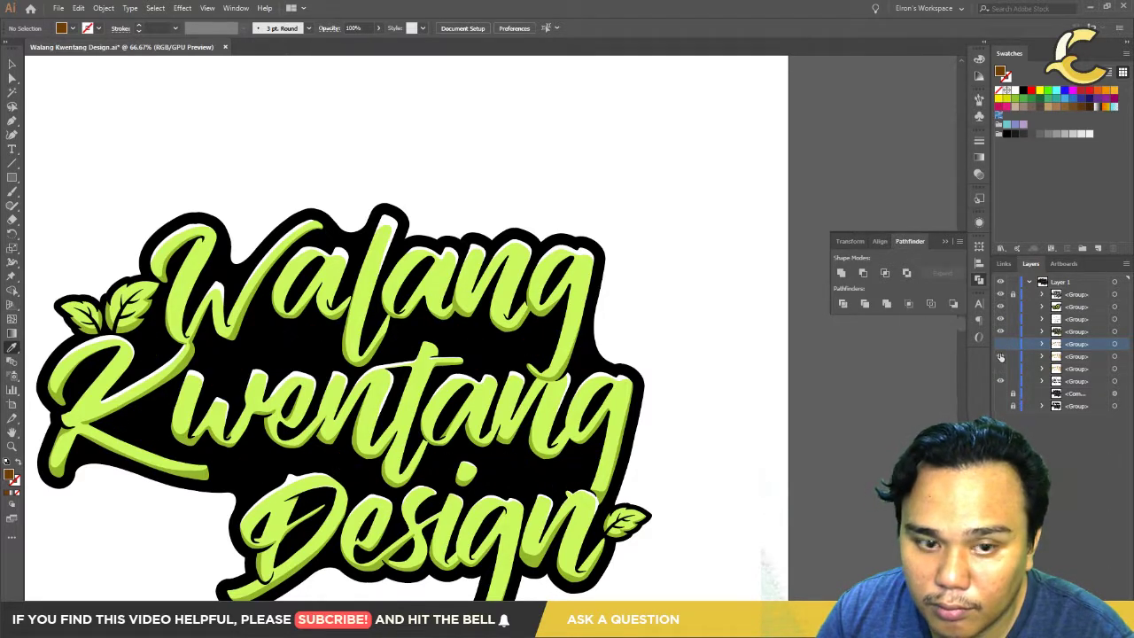
pyautogui.click(1001, 356)
pyautogui.click(1000, 345)
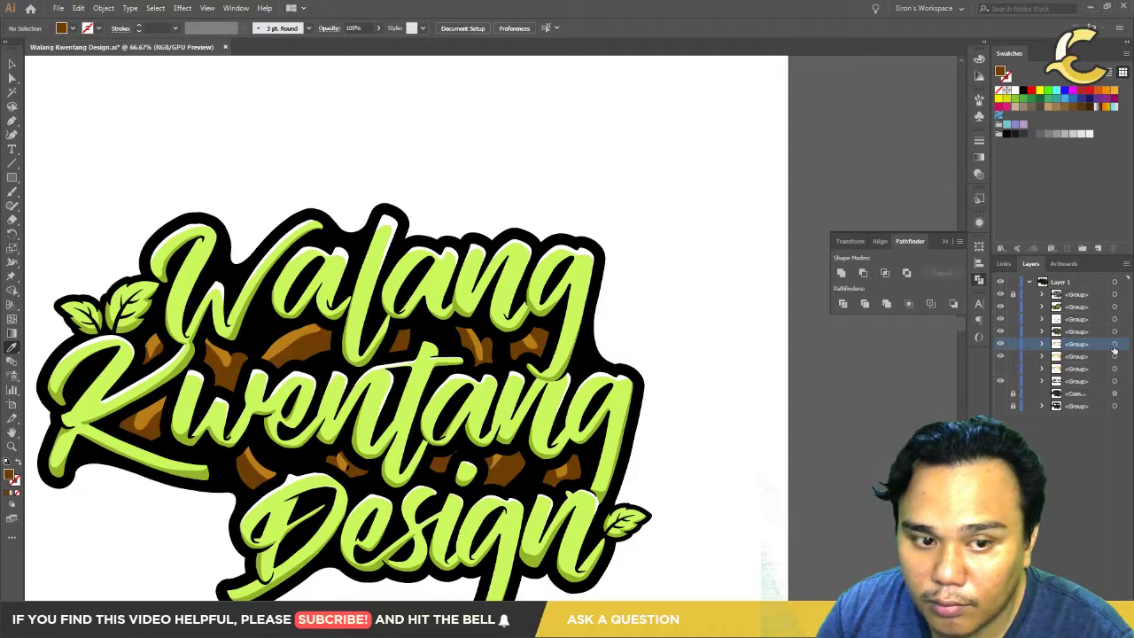
# Step: Try a clipping mask and compound path on both wood layers, then undo the clip
pyautogui.keyDown('shift'); pyautogui.click(1114, 355); pyautogui.keyUp('shift')
pyautogui.hotkey('ctrl', '7')
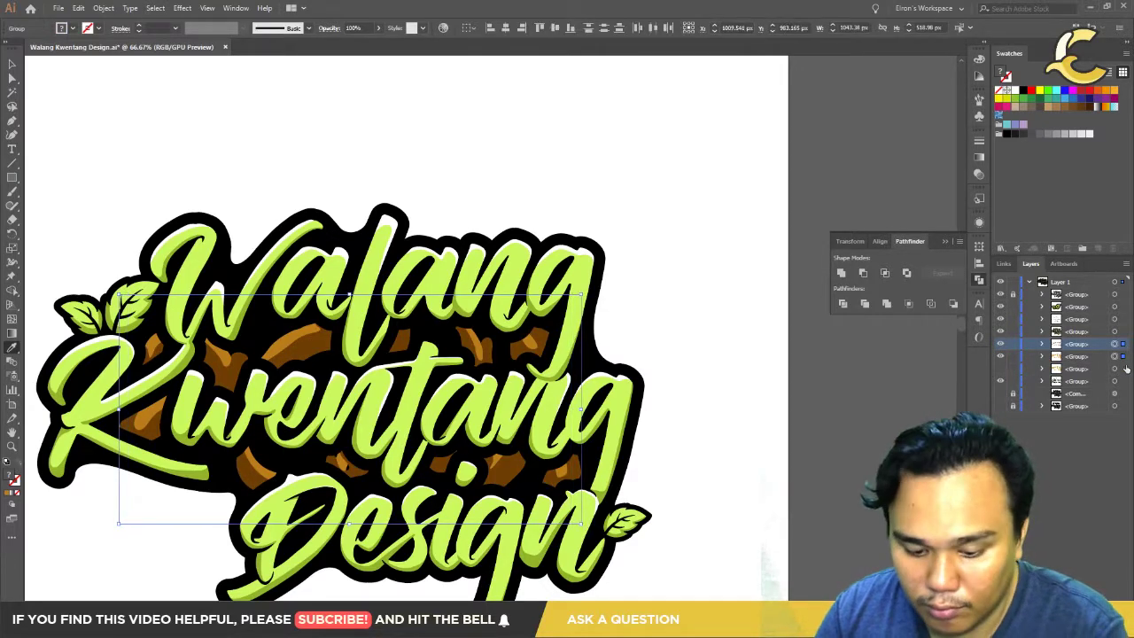
pyautogui.hotkey('ctrl', '8')
pyautogui.press('Return')
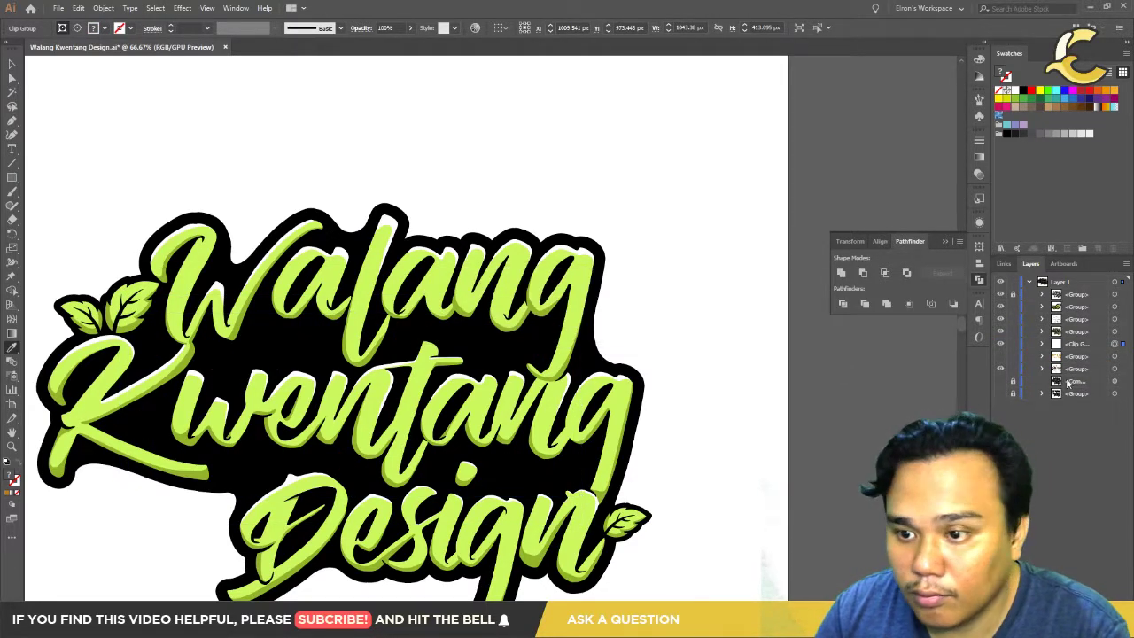
pyautogui.click(1042, 344)
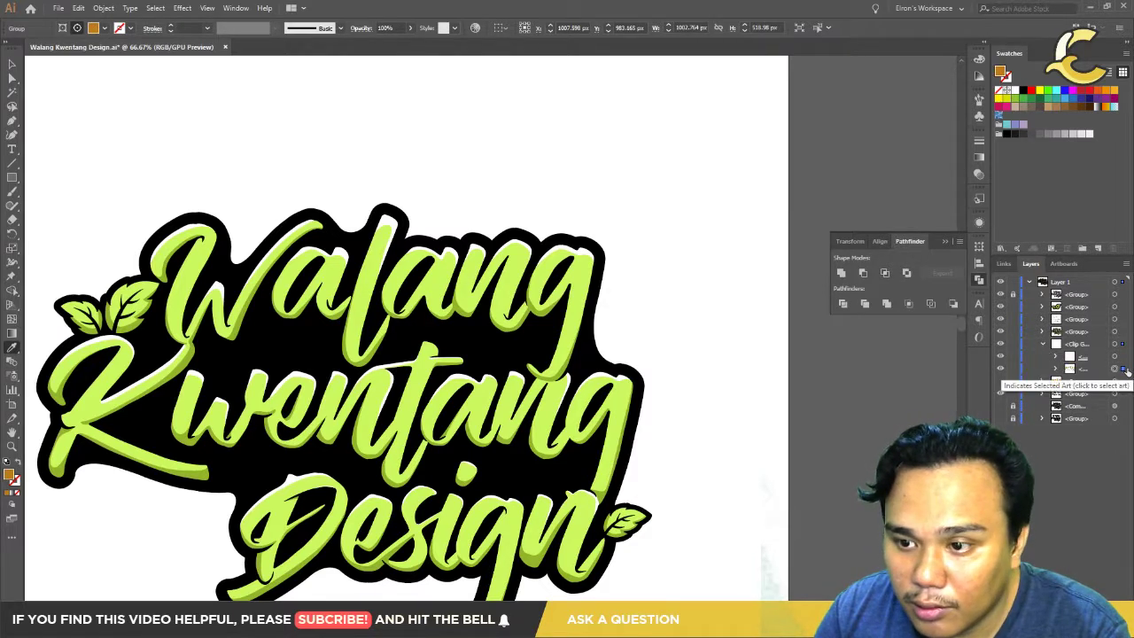
pyautogui.hotkey('ctrl', 'z')
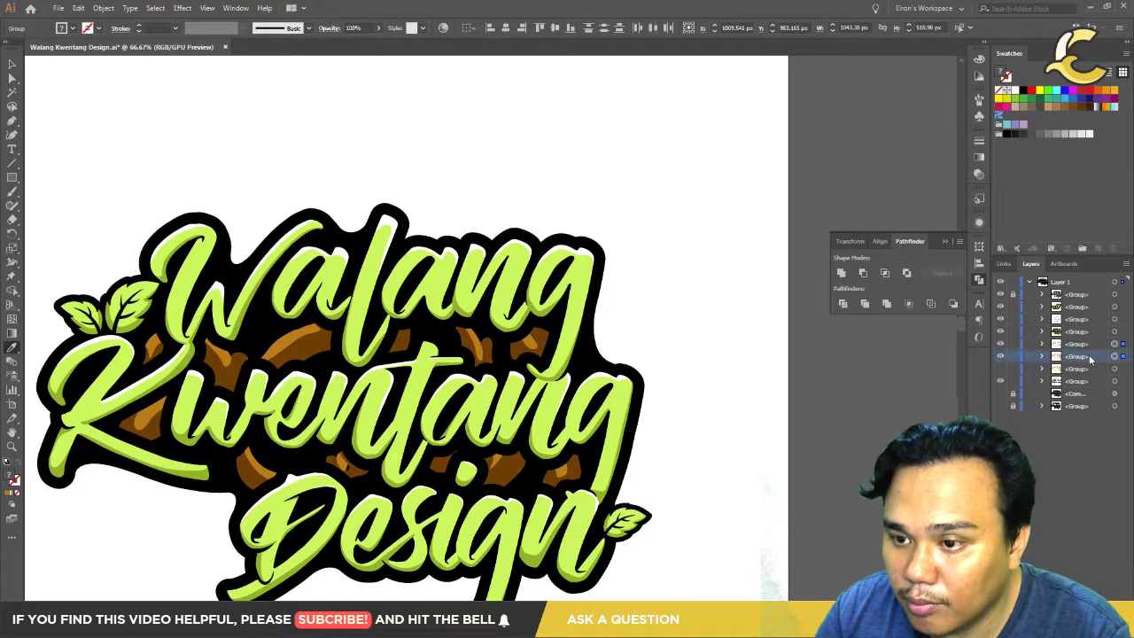
# Step: Retry clipping and combining the wood groups, undo both, and expand one wood group's paths
pyautogui.click(1076, 343)
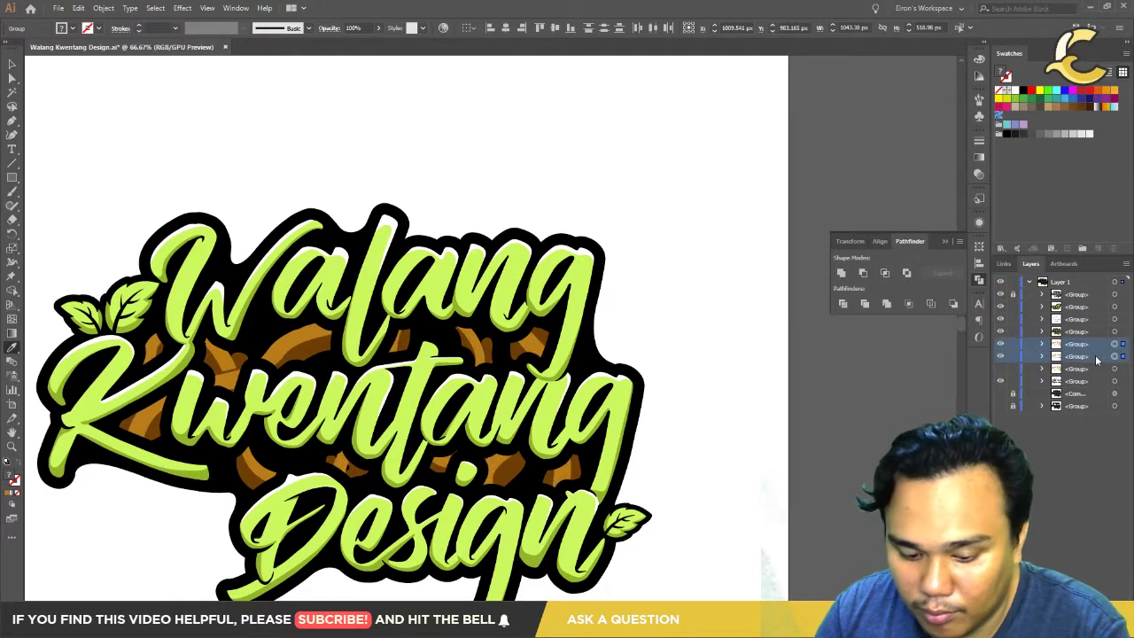
pyautogui.hotkey('ctrl', '7')
pyautogui.hotkey('ctrl', 'z')
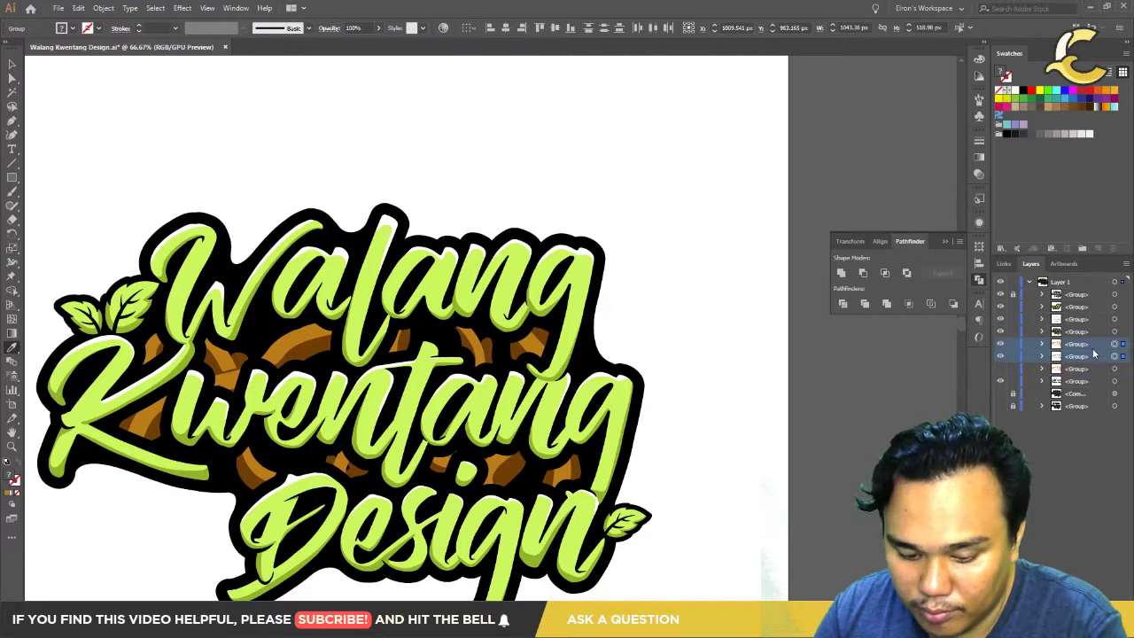
pyautogui.hotkey('ctrl', '8')
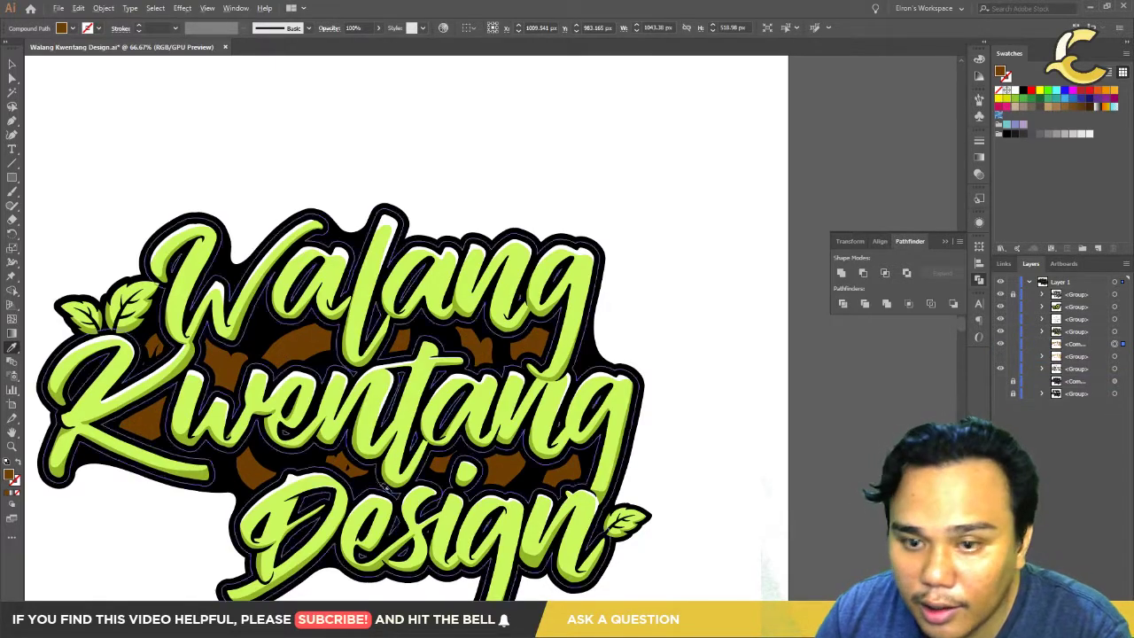
pyautogui.scroll(2, 417, 464)
pyautogui.scroll(-1, 516, 302)
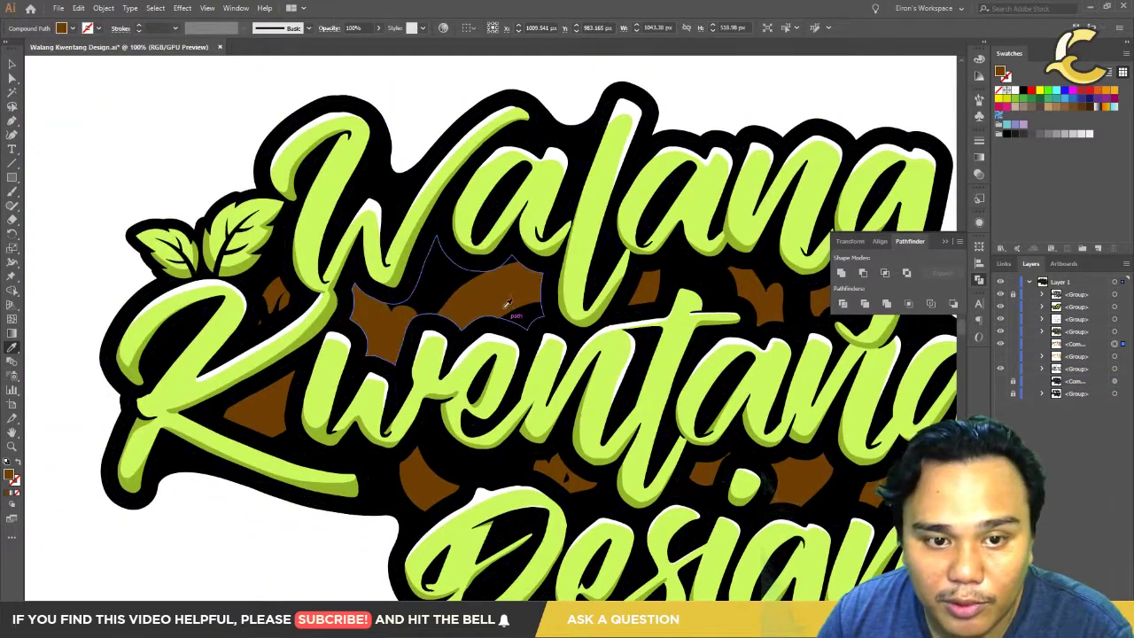
pyautogui.hotkey('ctrl', 'z')
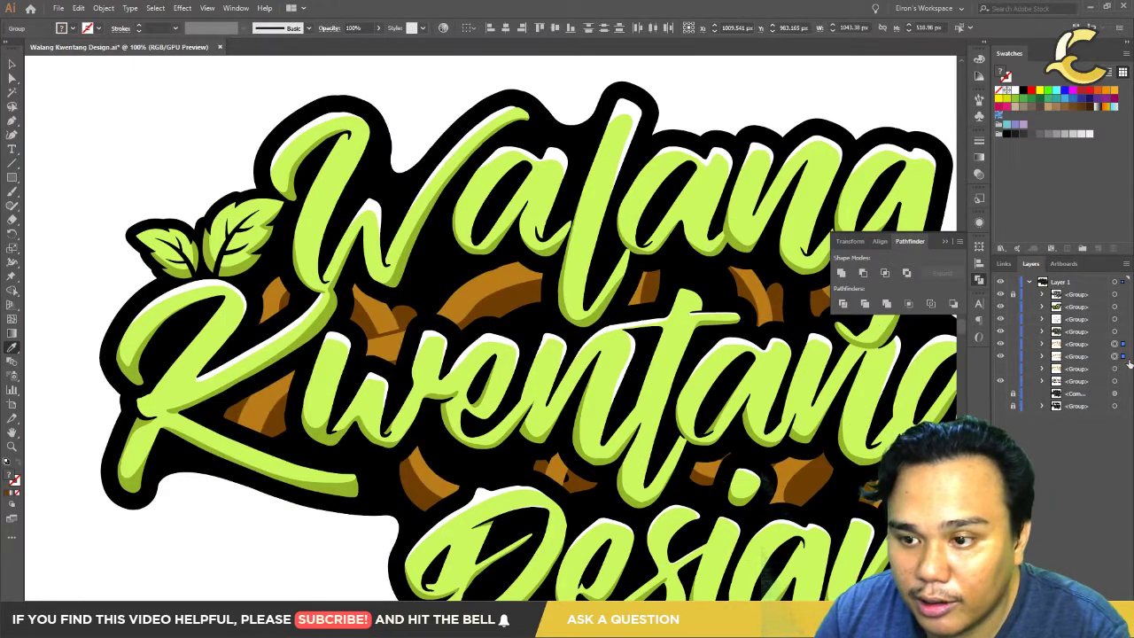
pyautogui.click(1041, 355)
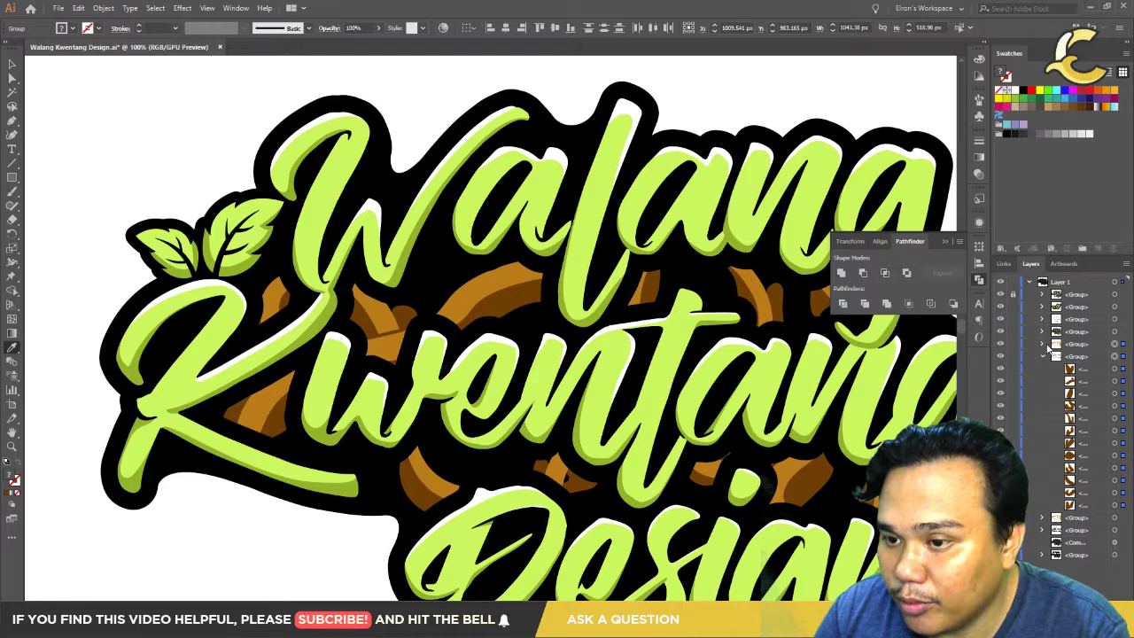
# Step: Put the white mask paths in one group and the brown wood paths in another
pyautogui.click(1043, 344)
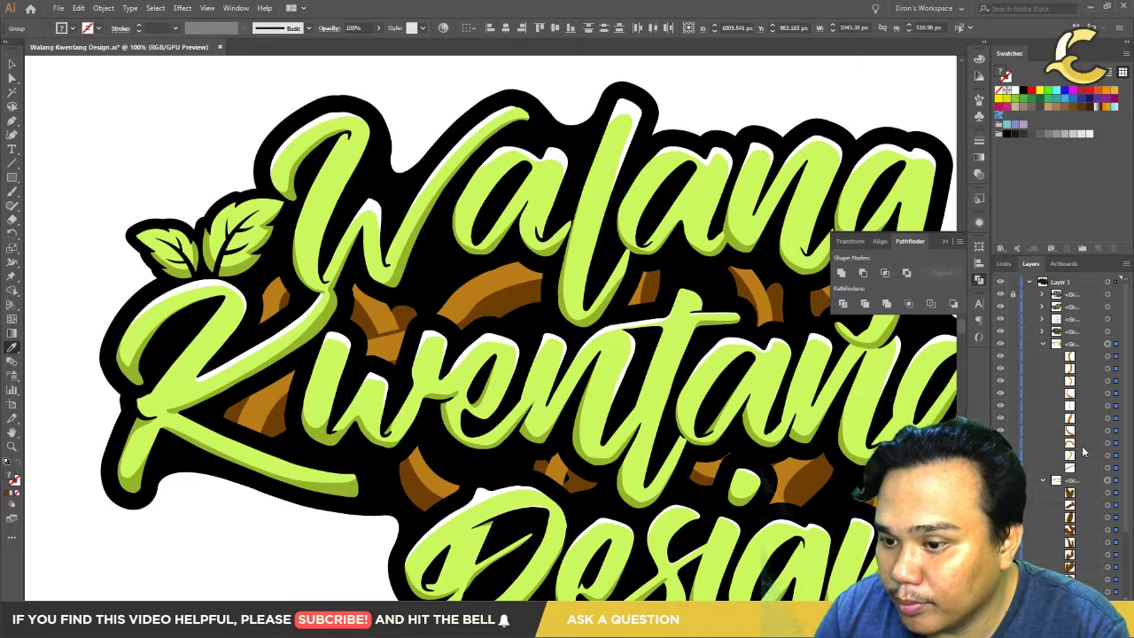
pyautogui.moveTo(1082, 452); pyautogui.dragTo(1092, 494)
pyautogui.hotkey('ctrl', 'z')
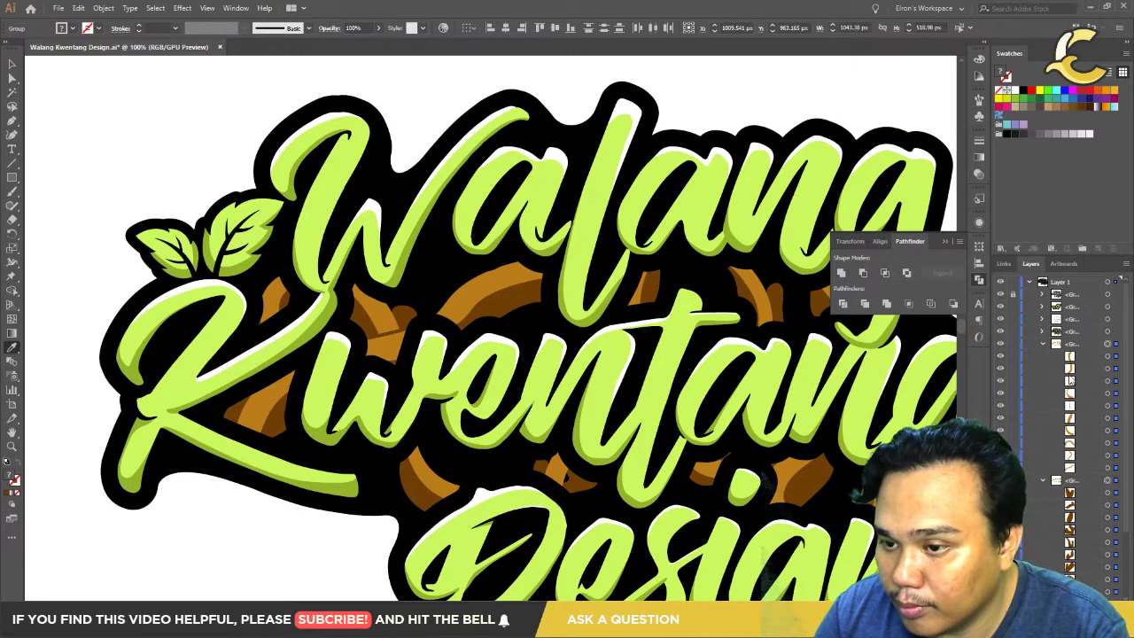
pyautogui.hotkey('ctrl', 'z')
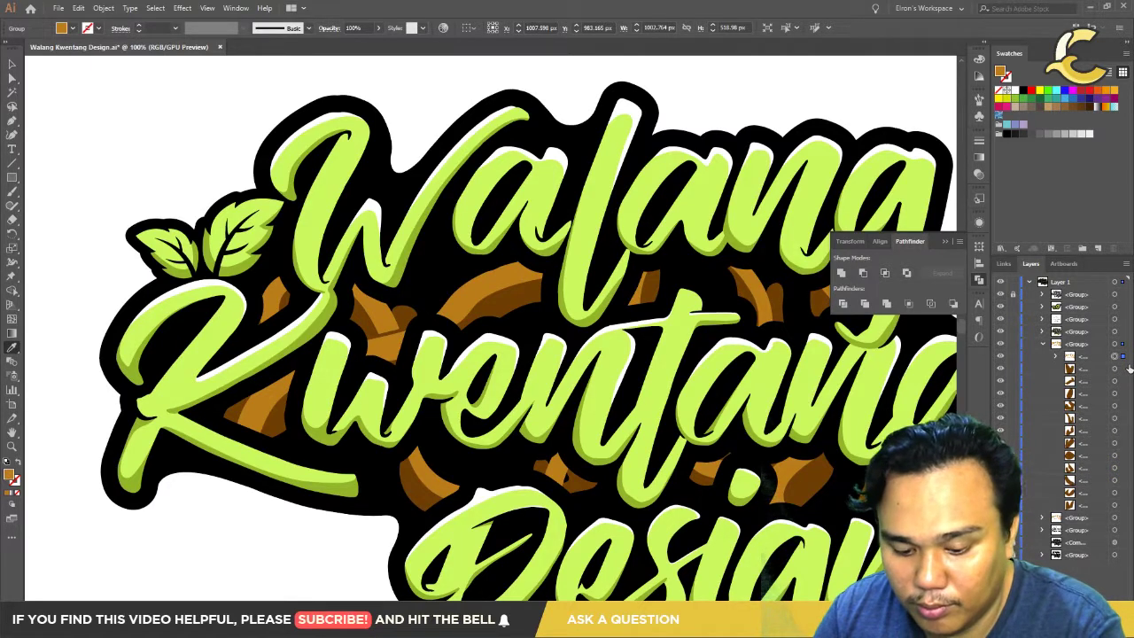
pyautogui.click(1123, 357)
pyautogui.hotkey('ctrl', 'z')
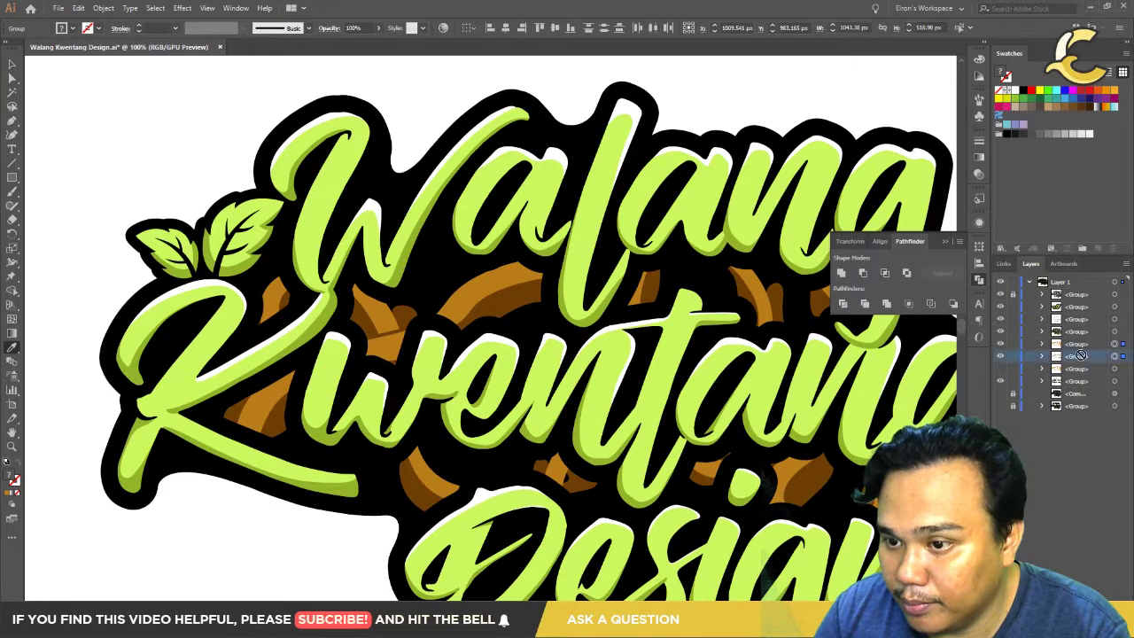
pyautogui.click(1042, 356)
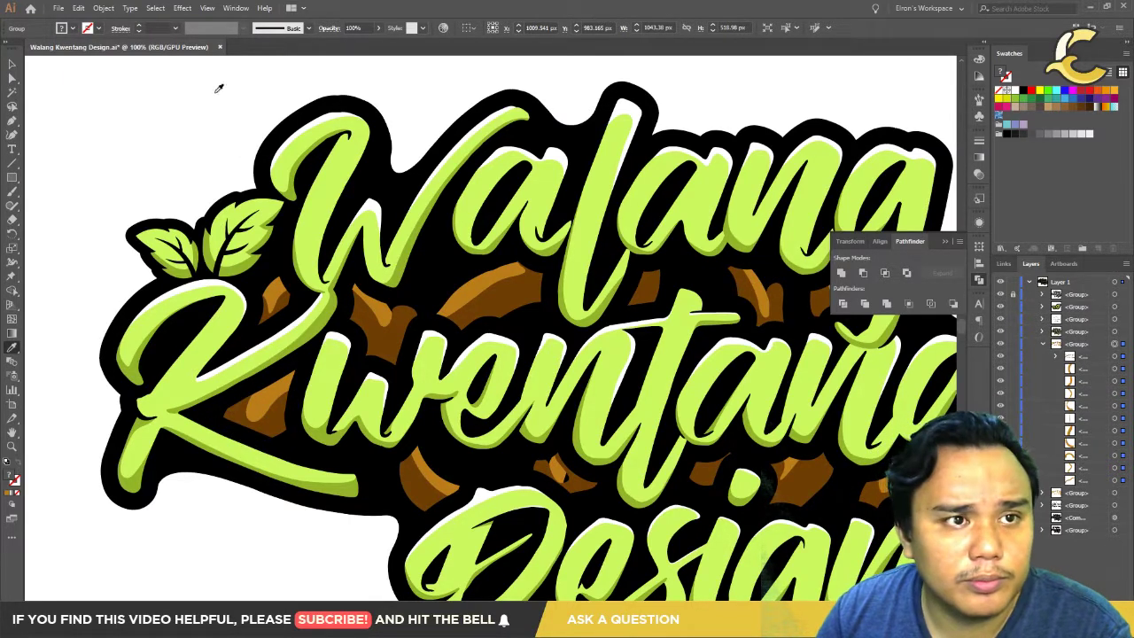
pyautogui.click(185, 9)
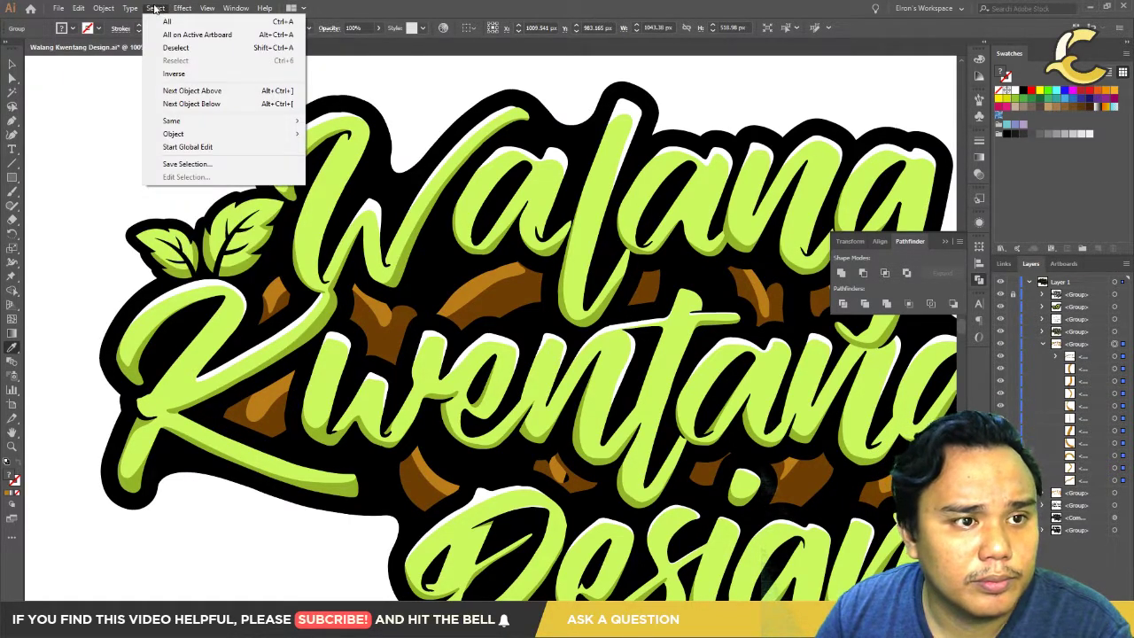
pyautogui.moveTo(174, 134)
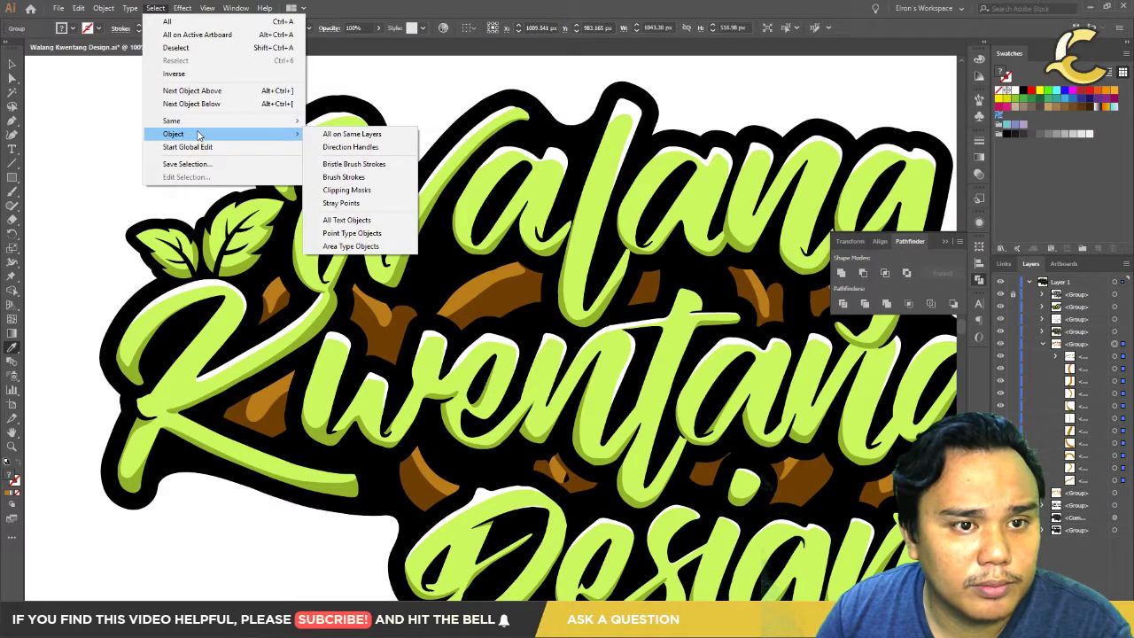
# Step: Target the group holding the mask and wood paths and make it a clipping mask
pyautogui.click(346, 190)
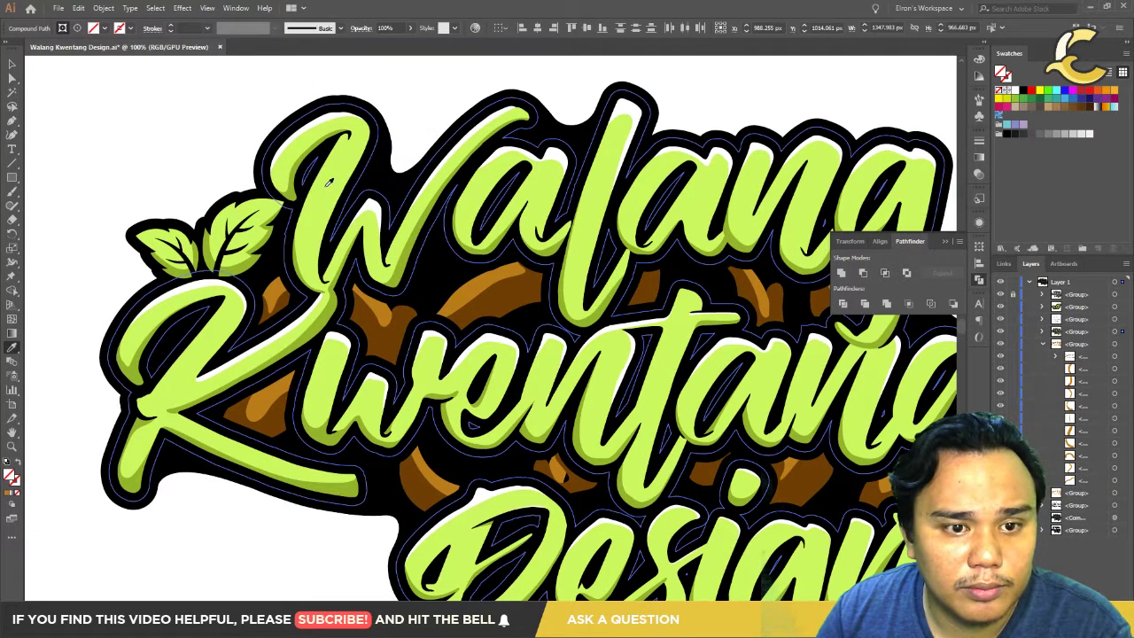
pyautogui.click(1123, 356)
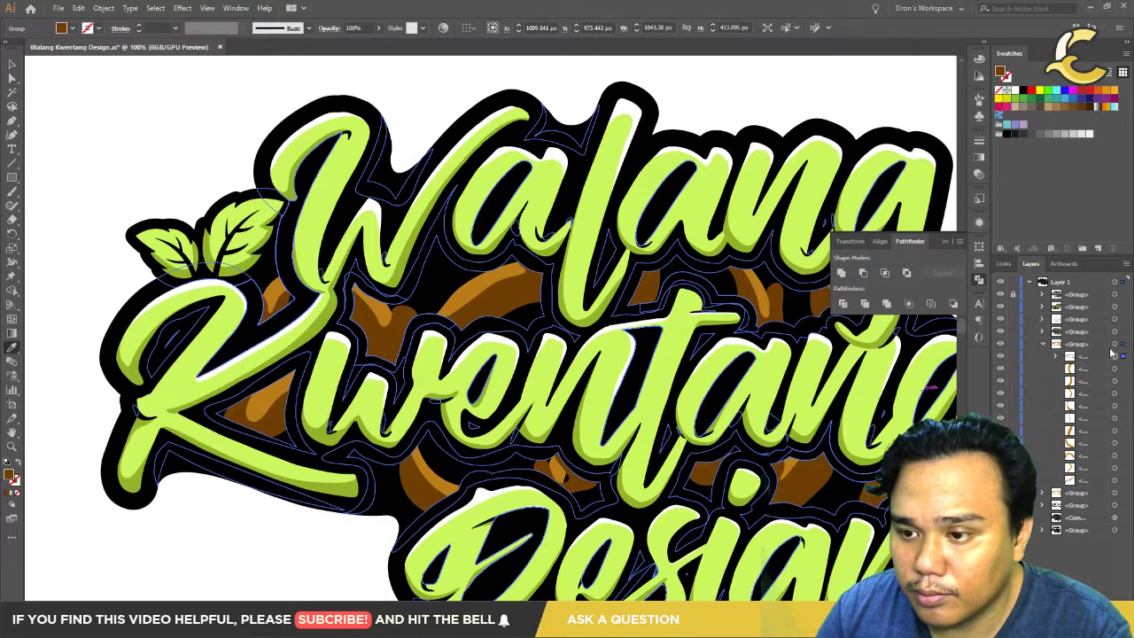
pyautogui.click(1115, 343)
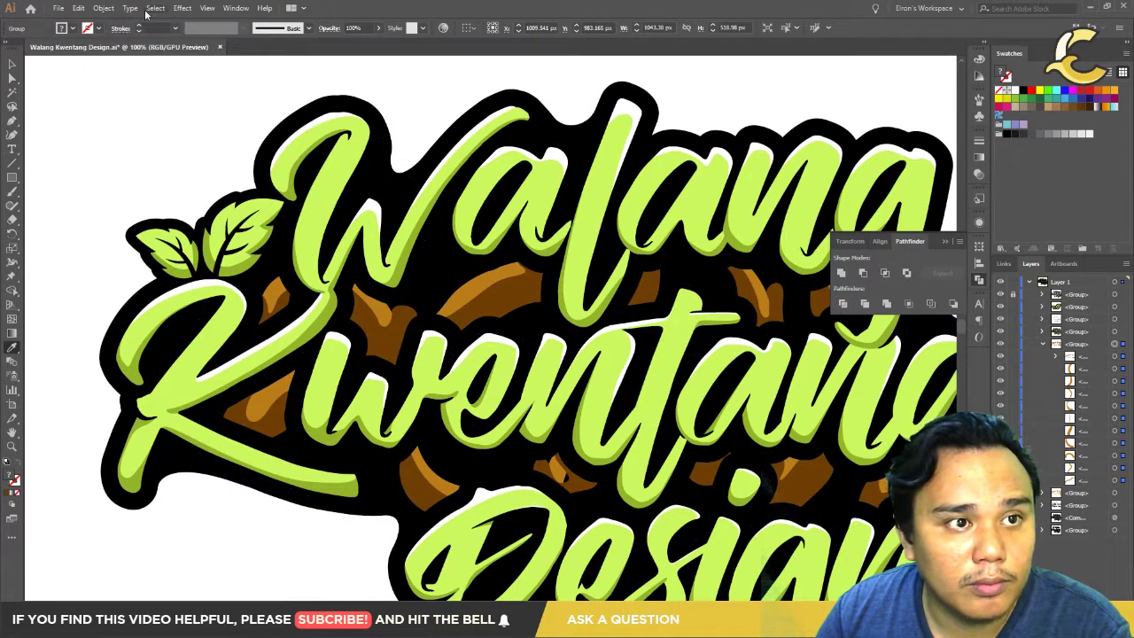
pyautogui.click(182, 8)
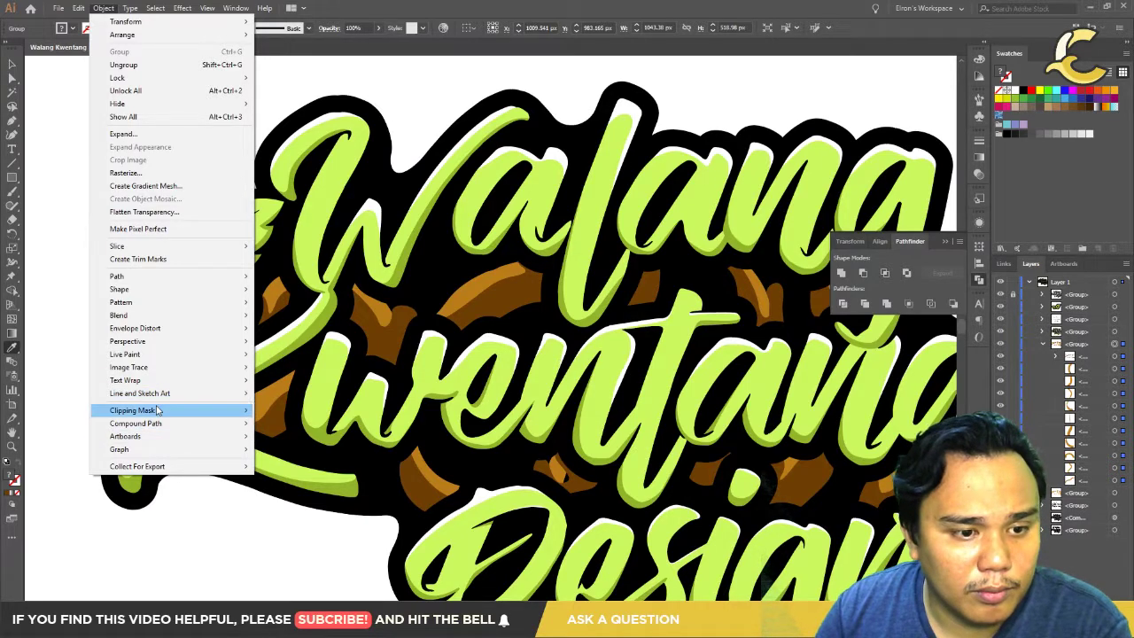
pyautogui.moveTo(132, 410)
pyautogui.click(276, 411)
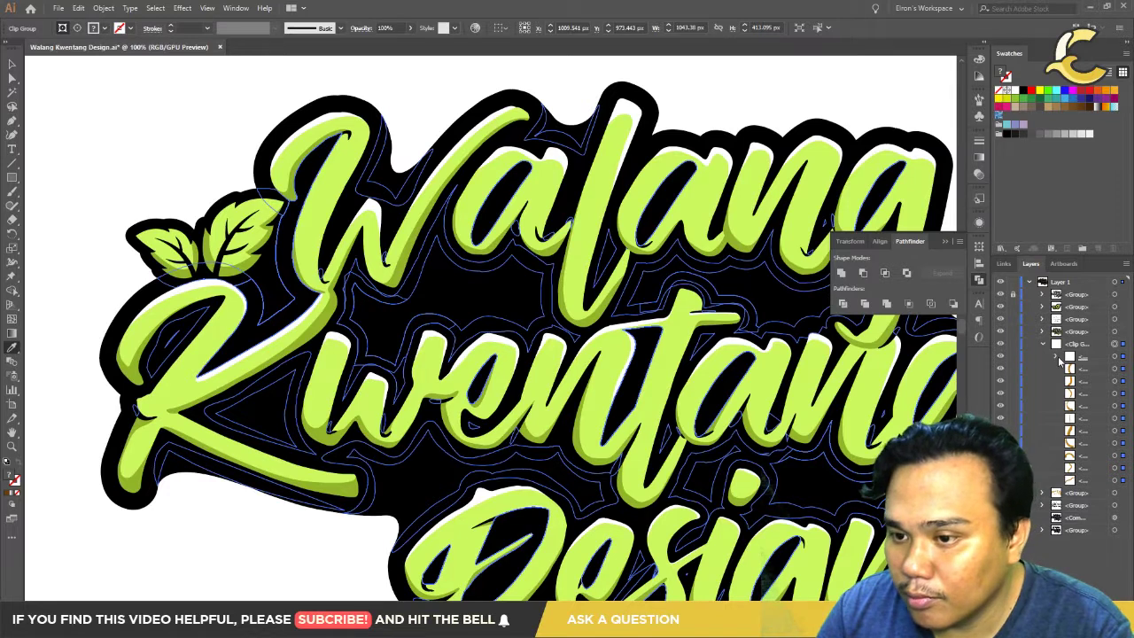
# Step: Inspect the paths inside the clip group and undo to bring the brown shapes back
pyautogui.click(1056, 357)
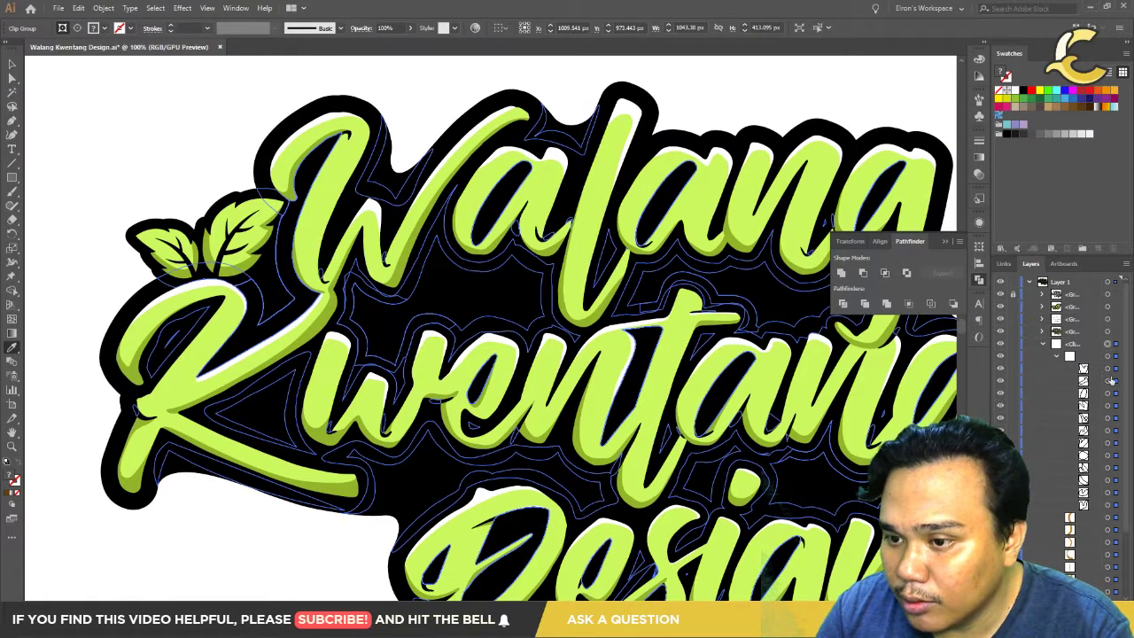
pyautogui.click(1108, 367)
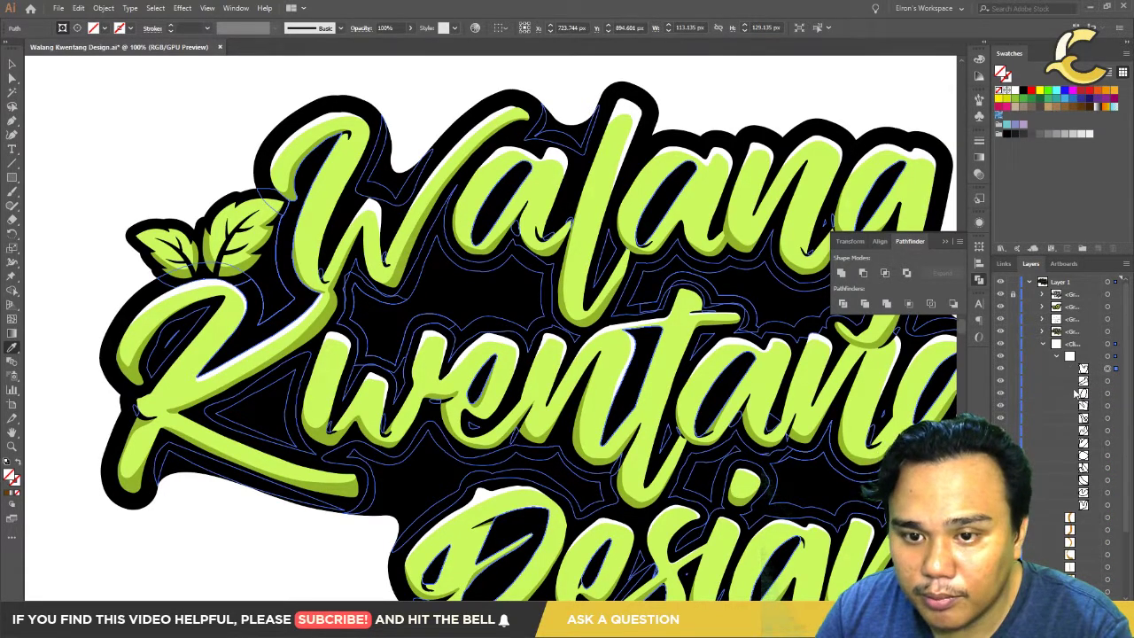
pyautogui.press('v')
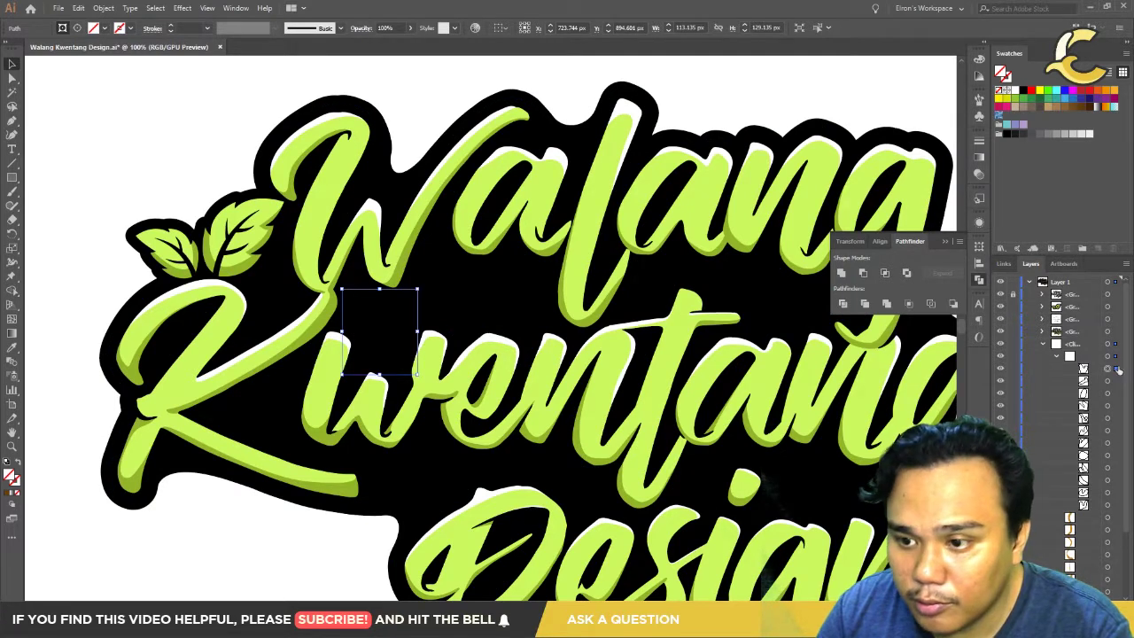
pyautogui.click(1115, 381)
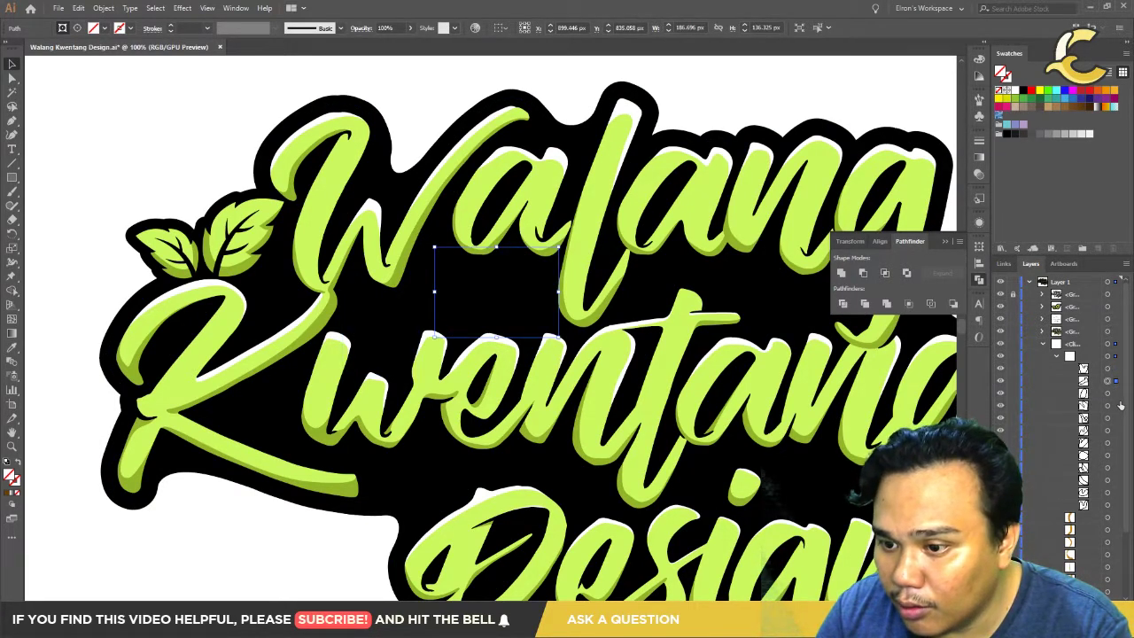
pyautogui.hotkey('ctrl', 'z')
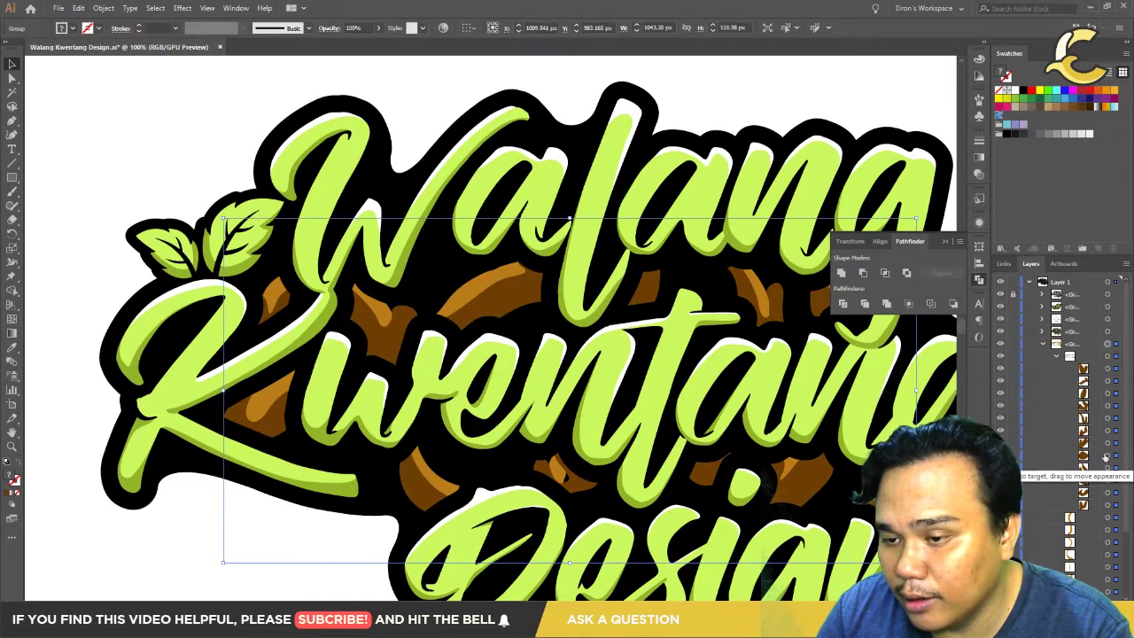
pyautogui.hotkey('ctrl', 'z')
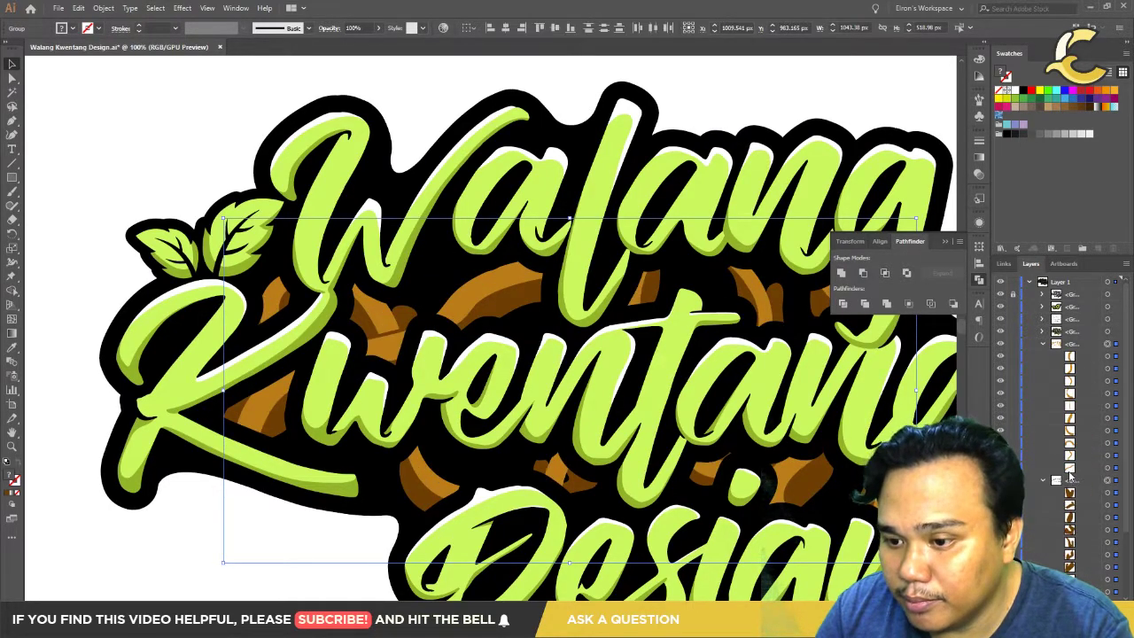
pyautogui.click(1043, 483)
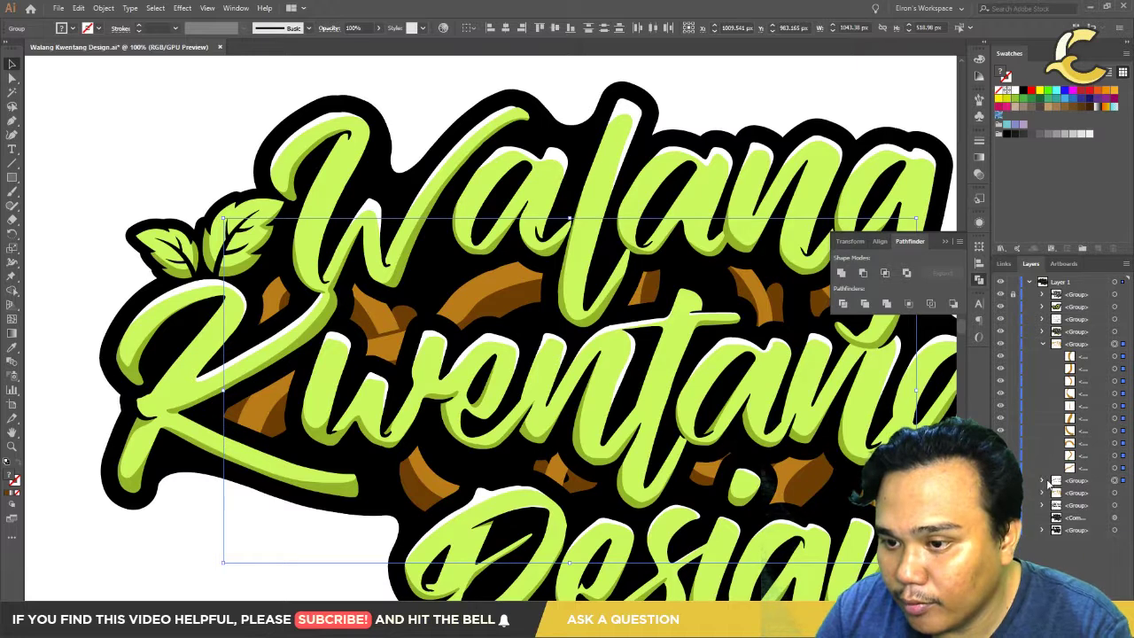
pyautogui.click(1043, 344)
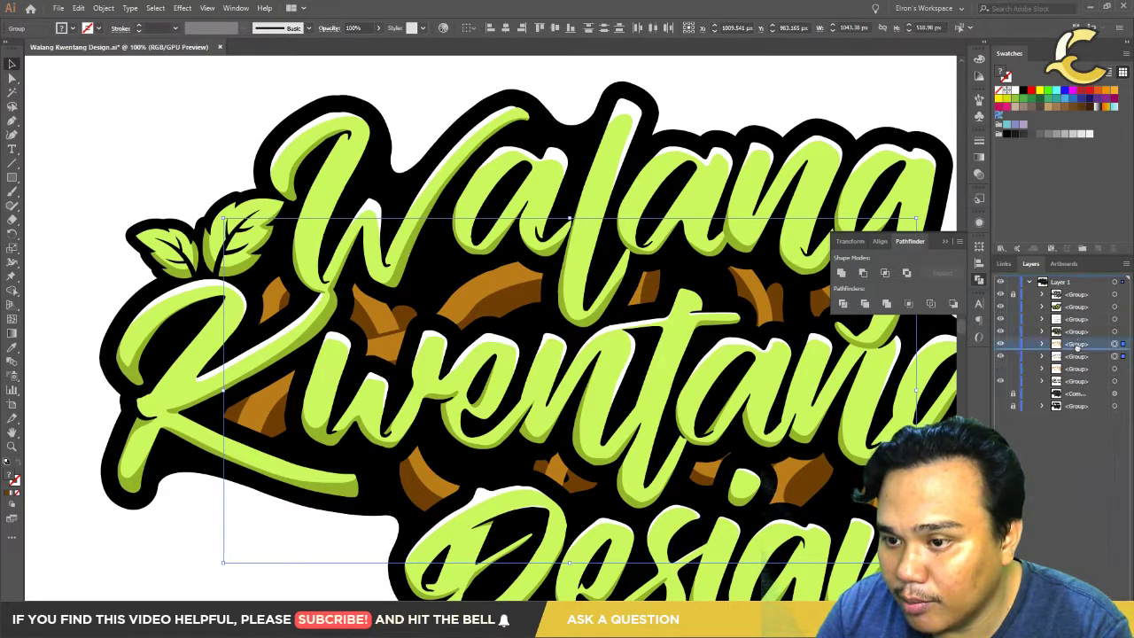
# Step: Re-clip the brown shapes inside the group, then select its paths and the whole group
pyautogui.click(1042, 344)
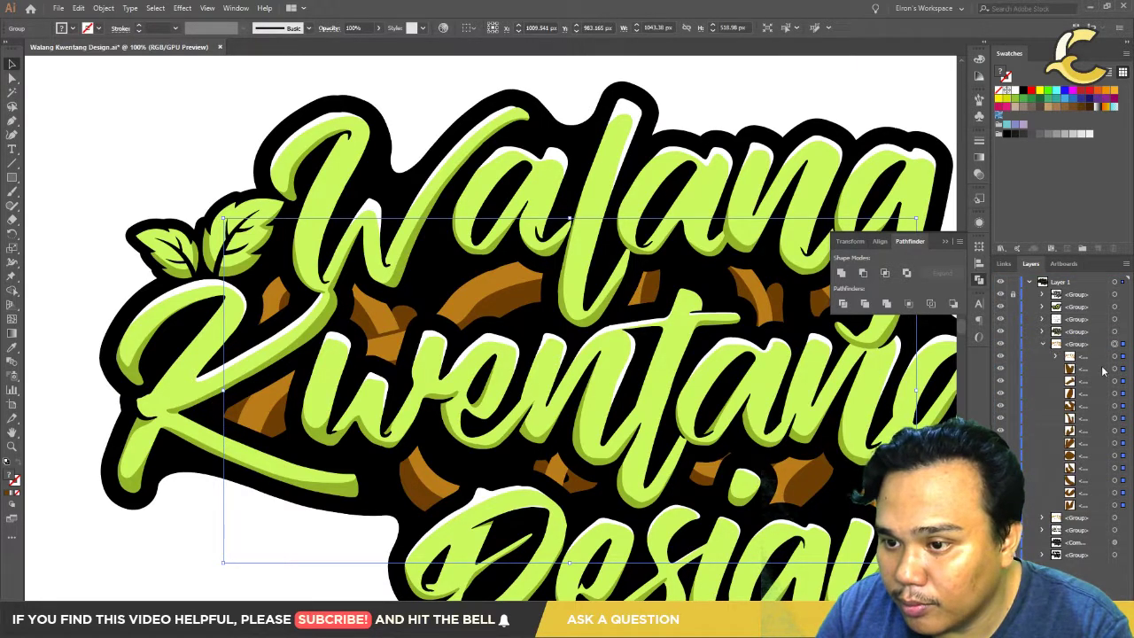
pyautogui.hotkey('ctrl', '7')
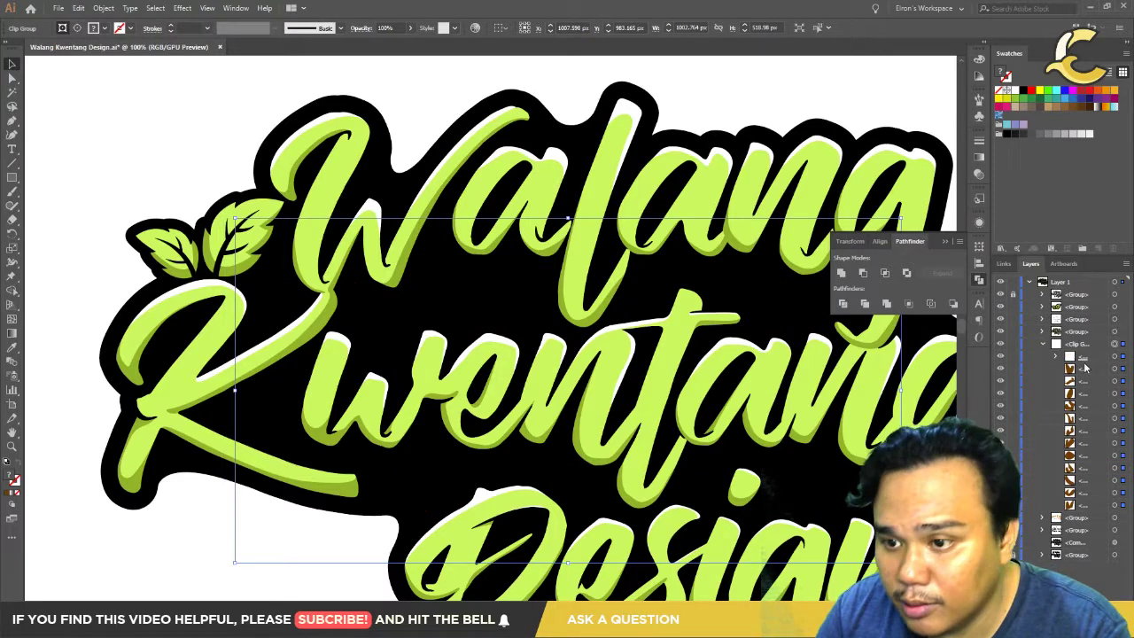
pyautogui.click(1054, 356)
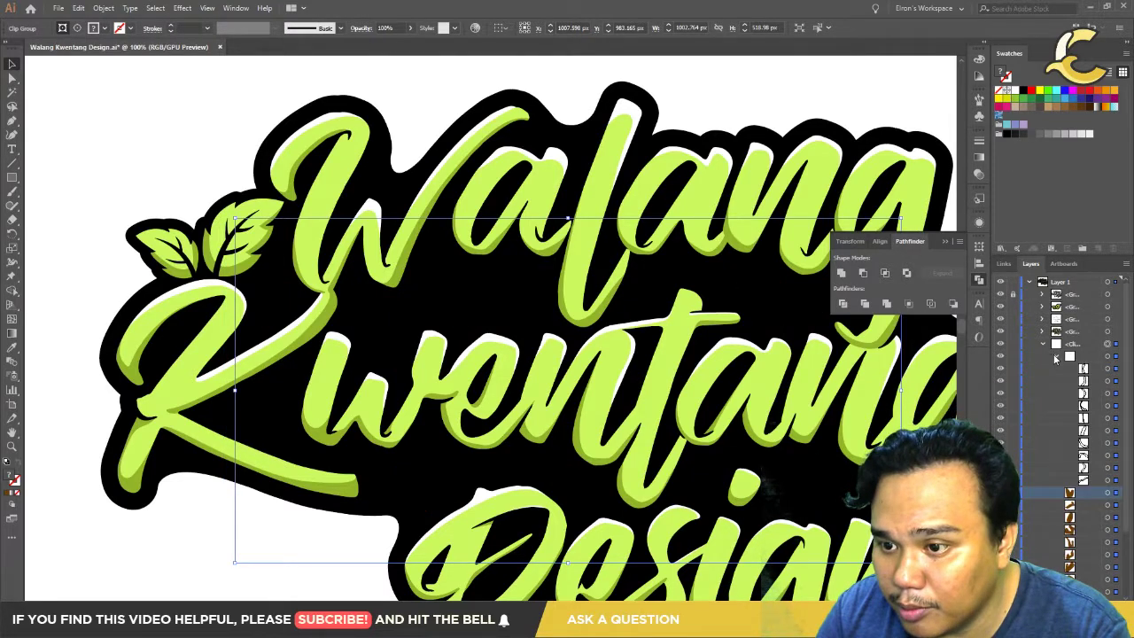
pyautogui.click(1116, 493)
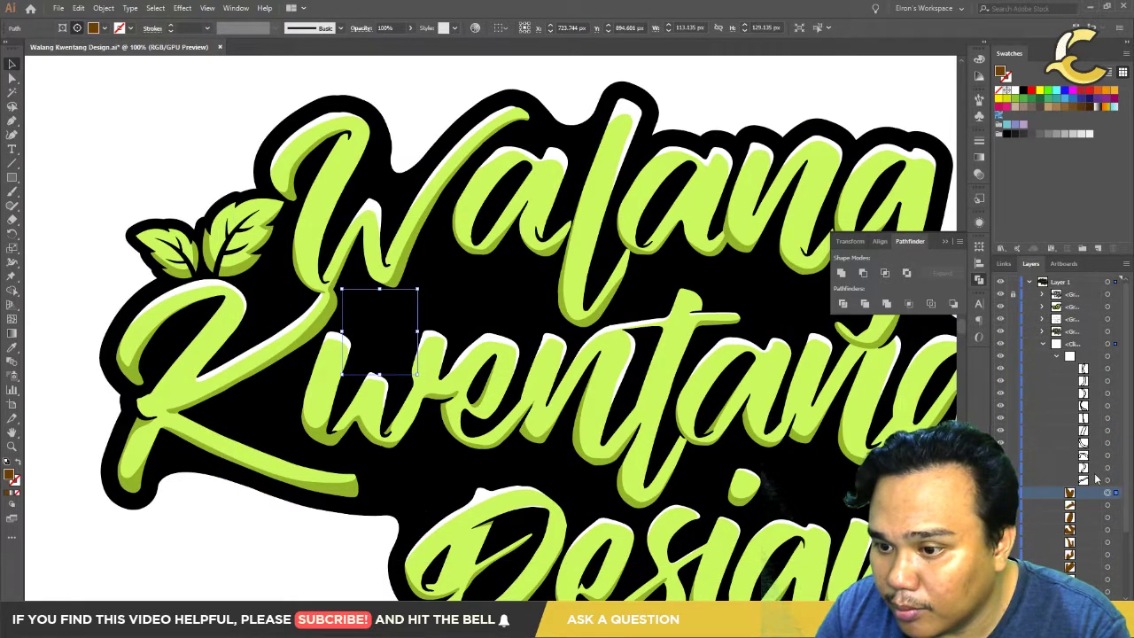
pyautogui.click(1107, 479)
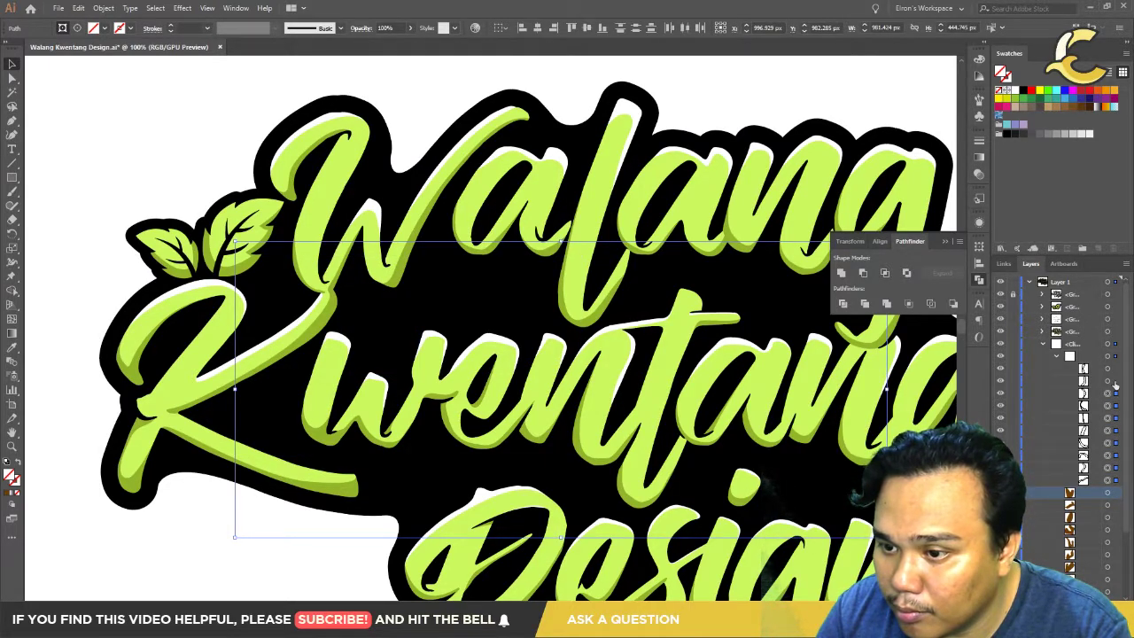
pyautogui.click(1107, 356)
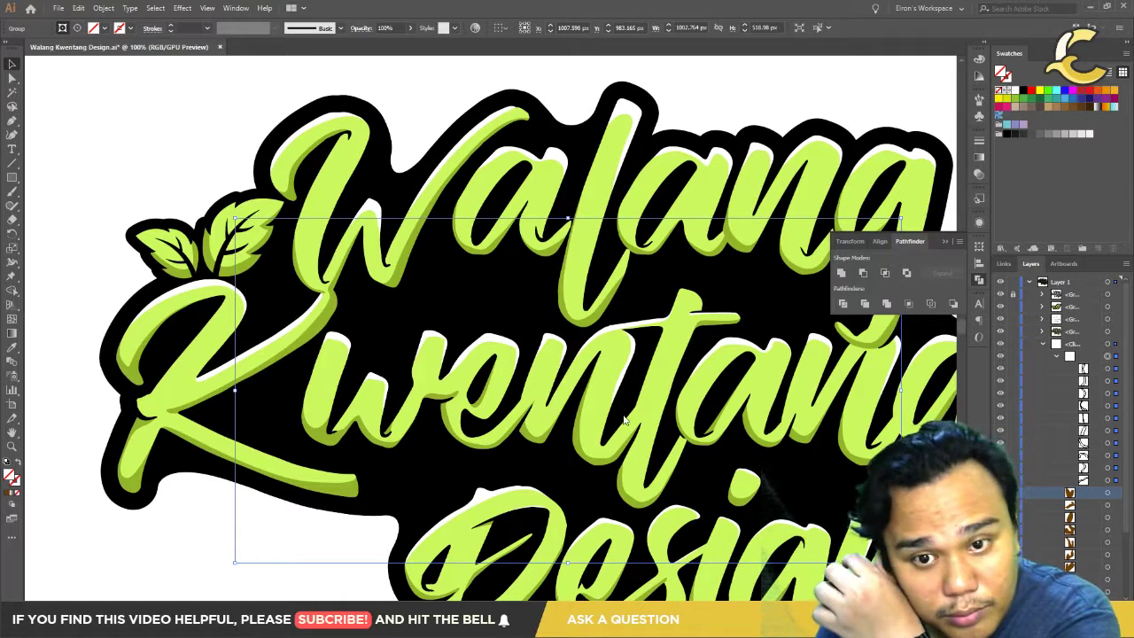
# Step: Release the wood clip and expand a sub-group to see its line-art paths
pyautogui.hotkey('ctrl', 'alt', '7')
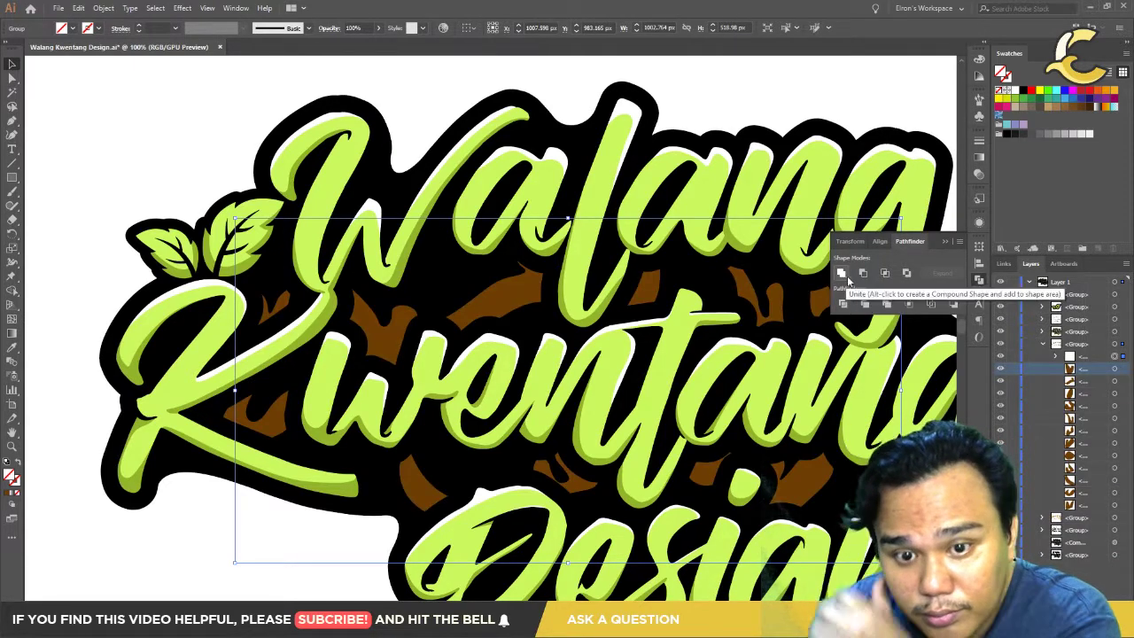
pyautogui.click(1125, 369)
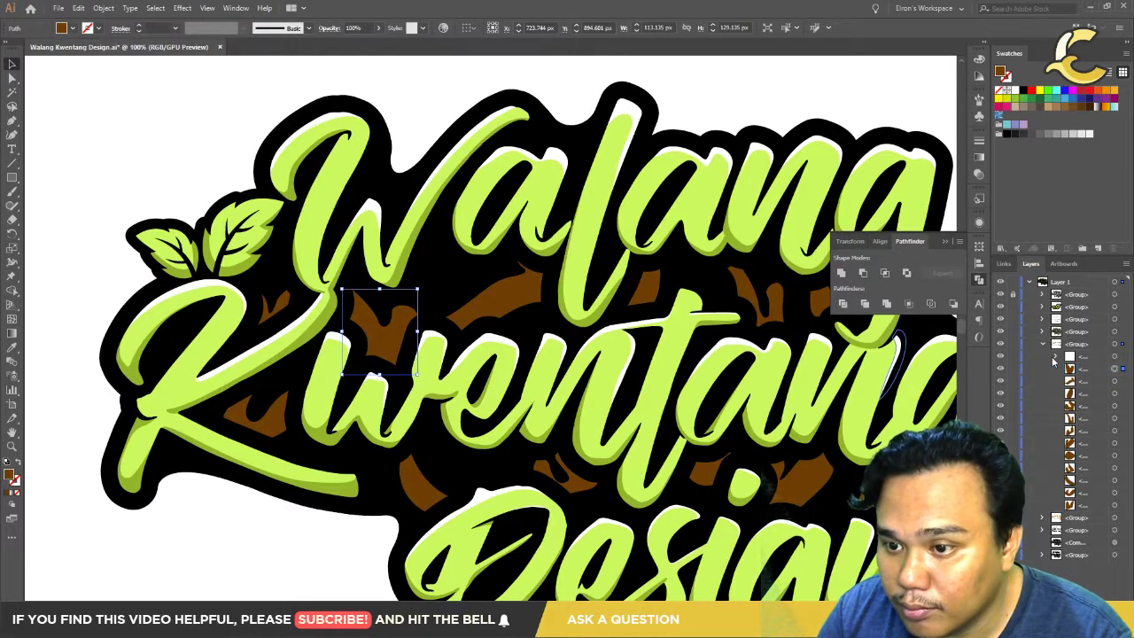
pyautogui.click(1055, 357)
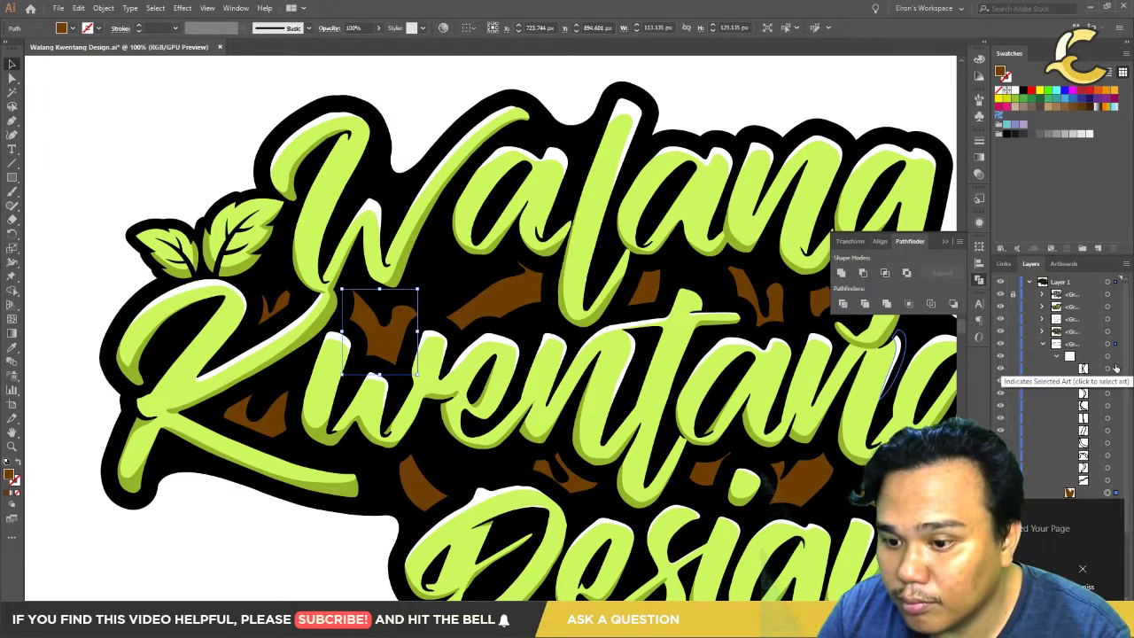
pyautogui.click(1114, 511)
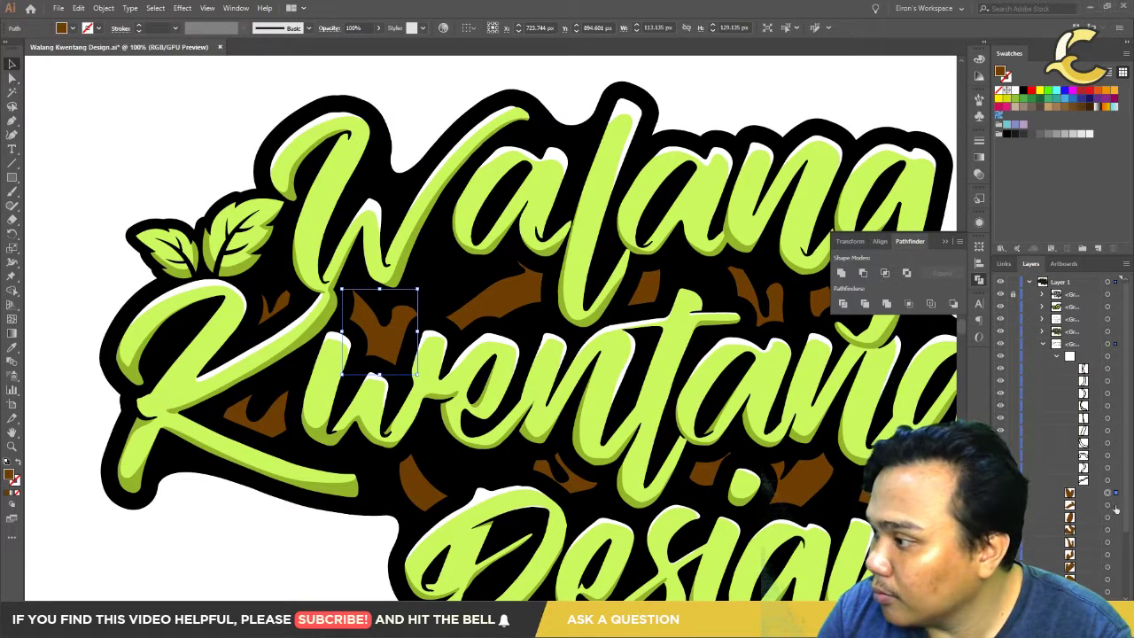
# Step: Select all shapes in the sub-group and unite them into one with Pathfinder
pyautogui.keyDown('shift'); pyautogui.click(1114, 480); pyautogui.keyUp('shift')
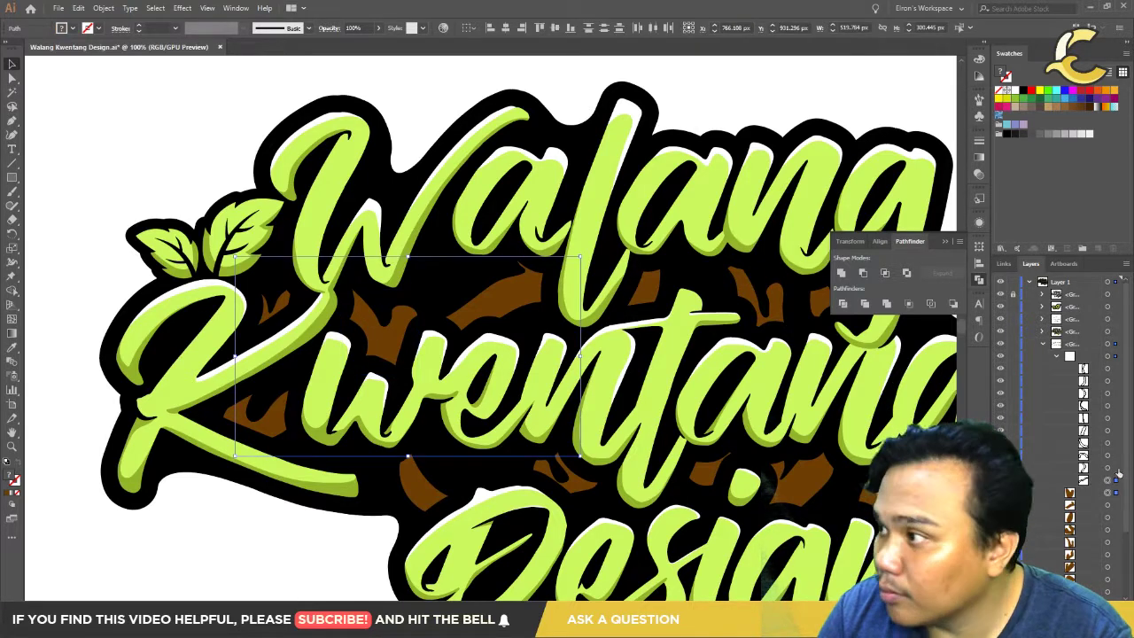
pyautogui.keyDown('shift'); pyautogui.click(1113, 467); pyautogui.keyUp('shift')
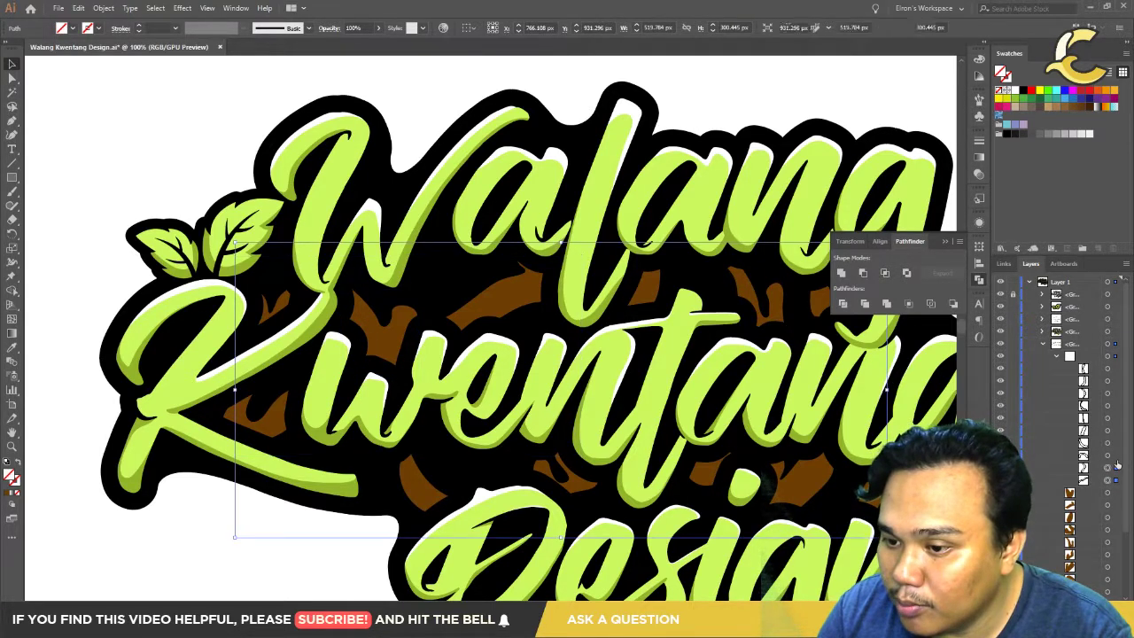
pyautogui.keyDown('shift'); pyautogui.click(1119, 443); pyautogui.keyUp('shift')
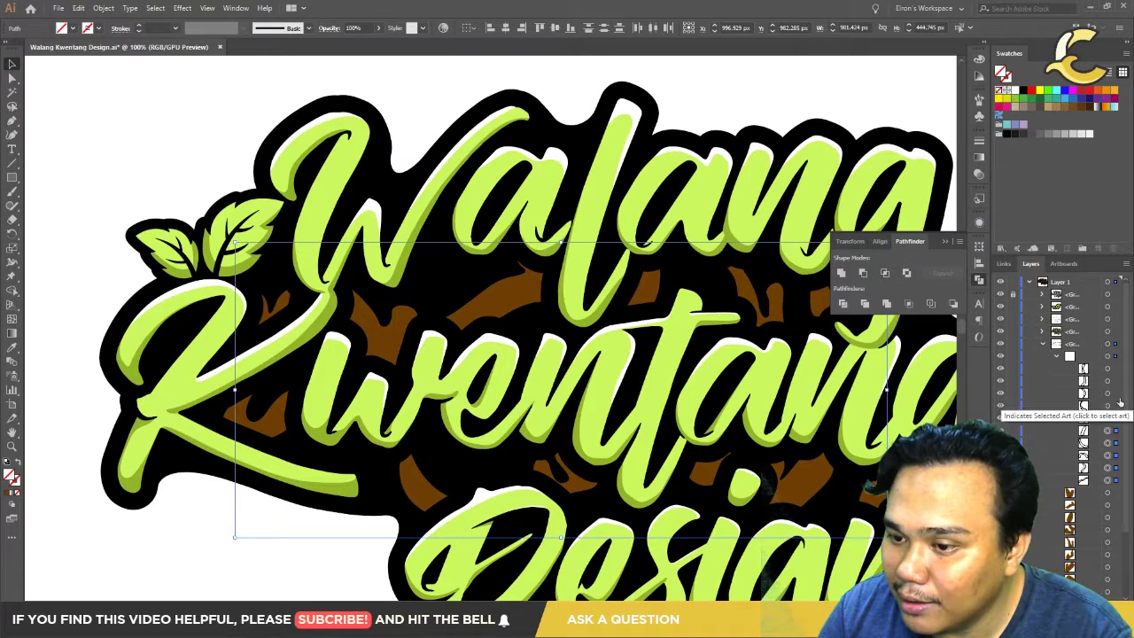
pyautogui.keyDown('shift'); pyautogui.click(1118, 418); pyautogui.keyUp('shift')
pyautogui.keyDown('shift'); pyautogui.click(1117, 406); pyautogui.keyUp('shift')
pyautogui.keyDown('shift'); pyautogui.click(1116, 381); pyautogui.keyUp('shift')
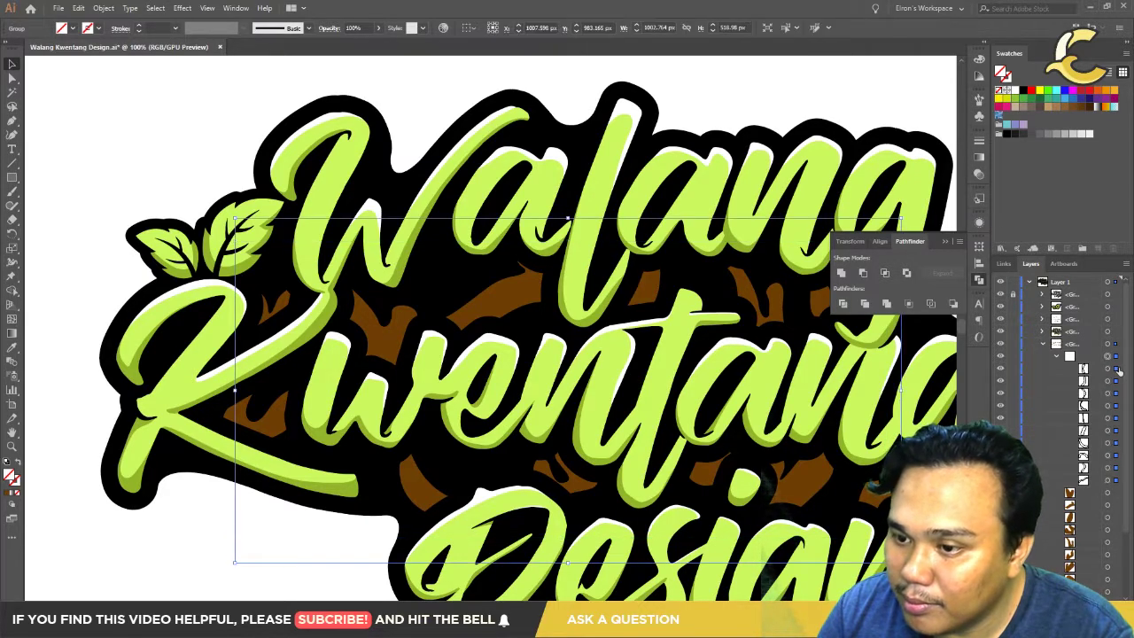
pyautogui.keyDown('shift'); pyautogui.click(1116, 368); pyautogui.keyUp('shift')
pyautogui.click(102, 8)
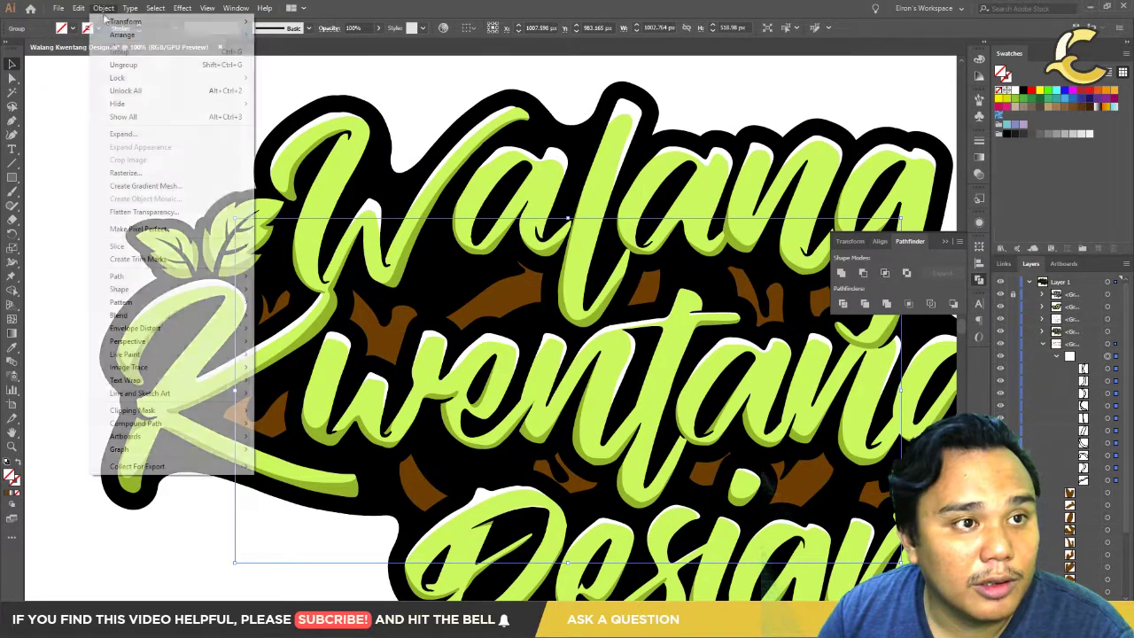
pyautogui.click(125, 141)
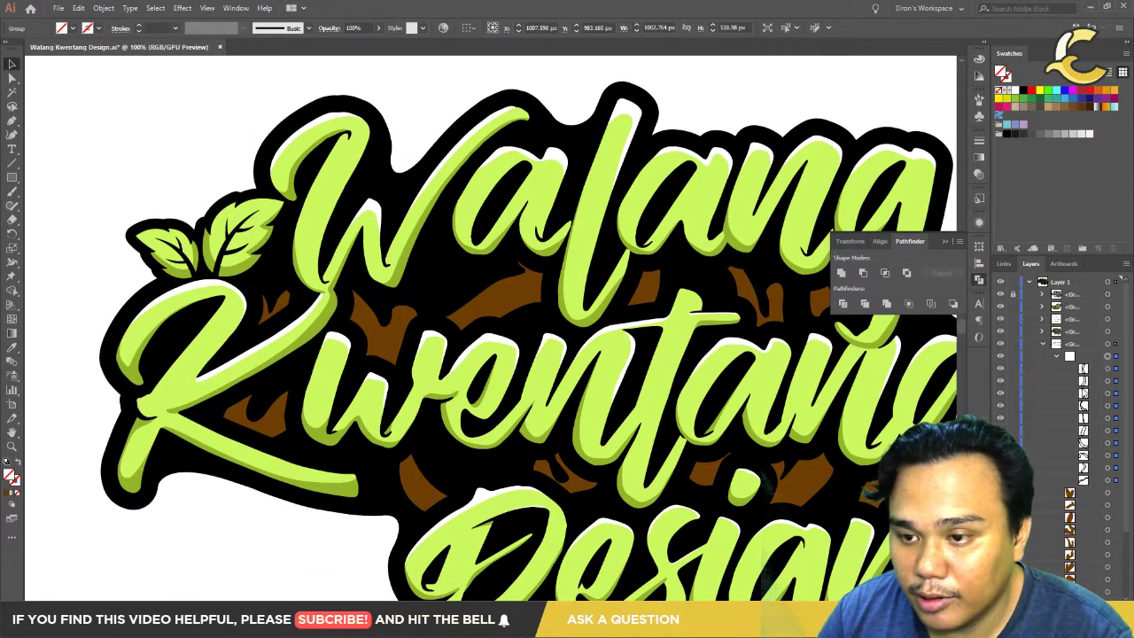
pyautogui.click(841, 276)
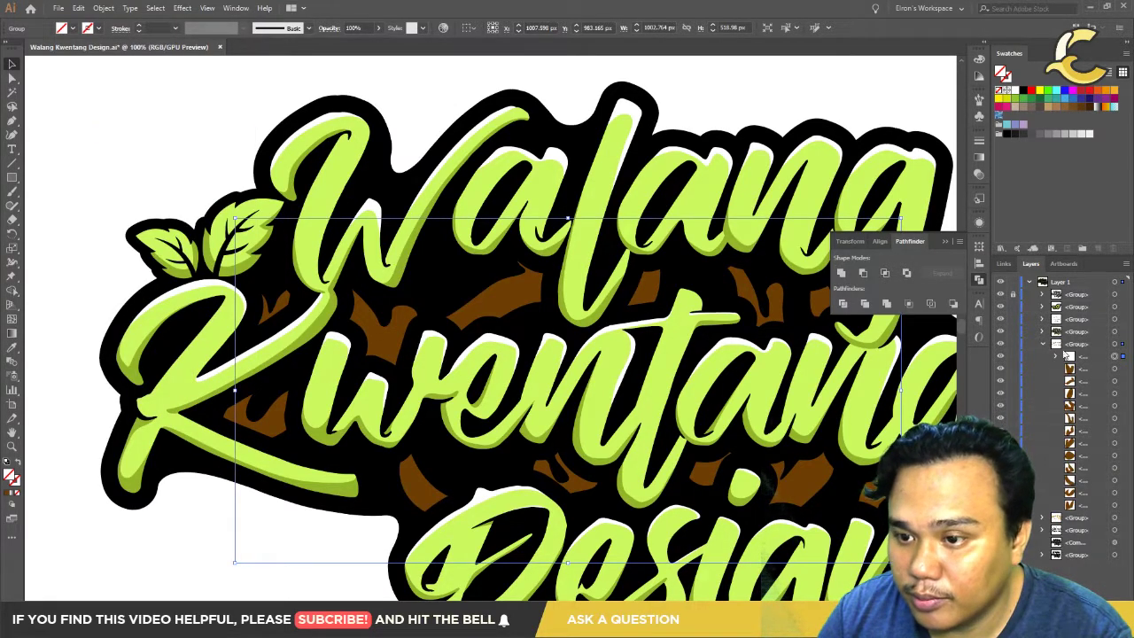
# Step: Select the brown shapes and clip them into a clipping group, then undo it
pyautogui.click(1064, 356)
pyautogui.click(1057, 357)
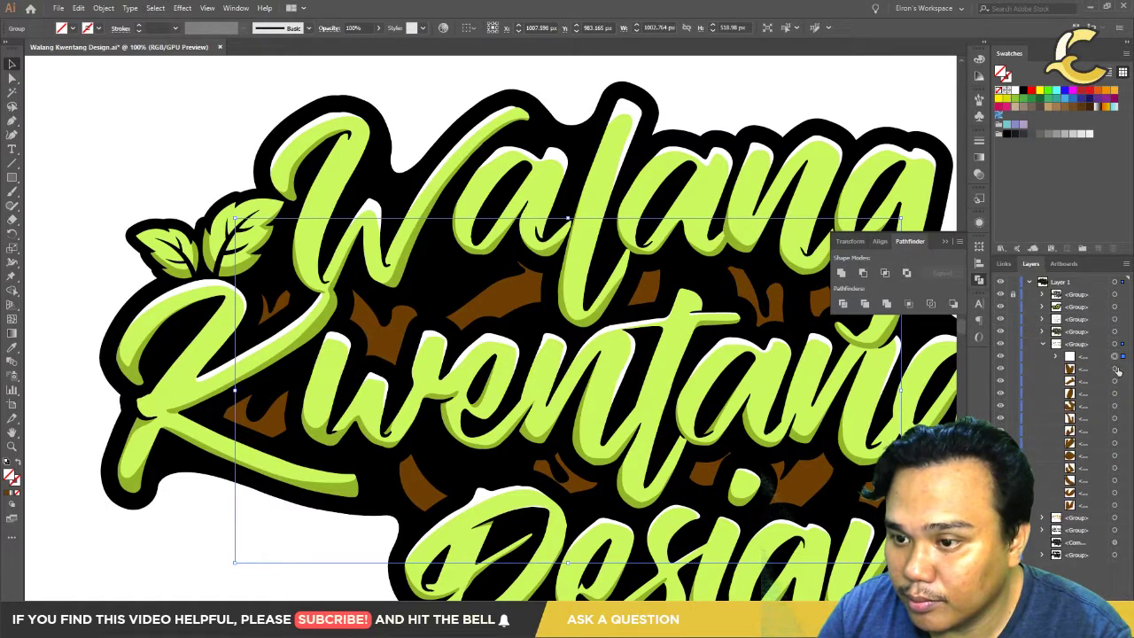
pyautogui.click(1124, 369)
pyautogui.keyDown('shift'); pyautogui.click(1123, 393); pyautogui.keyUp('shift')
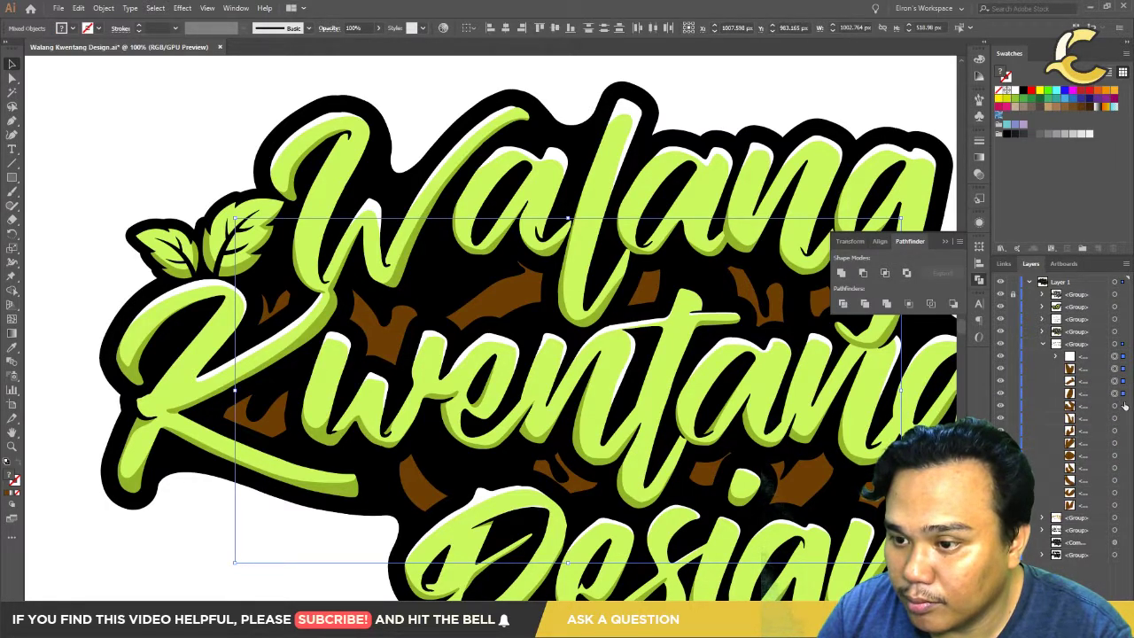
pyautogui.keyDown('shift'); pyautogui.click(1123, 418); pyautogui.keyUp('shift')
pyautogui.keyDown('shift'); pyautogui.click(1123, 430); pyautogui.keyUp('shift')
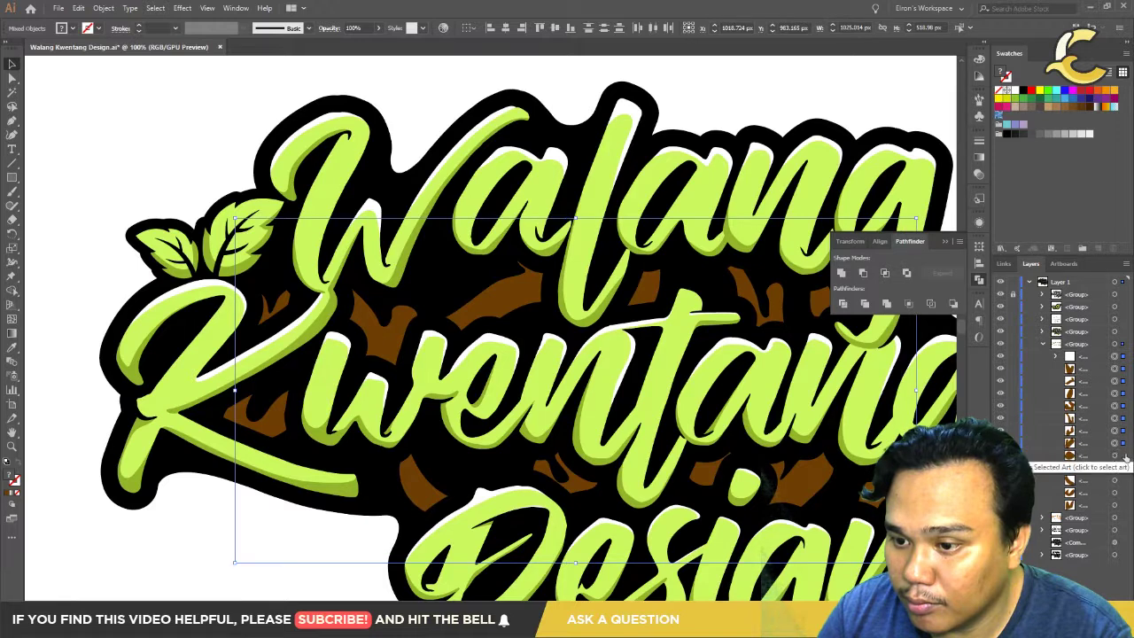
pyautogui.keyDown('shift'); pyautogui.click(1123, 456); pyautogui.keyUp('shift')
pyautogui.keyDown('shift'); pyautogui.click(1123, 480); pyautogui.keyUp('shift')
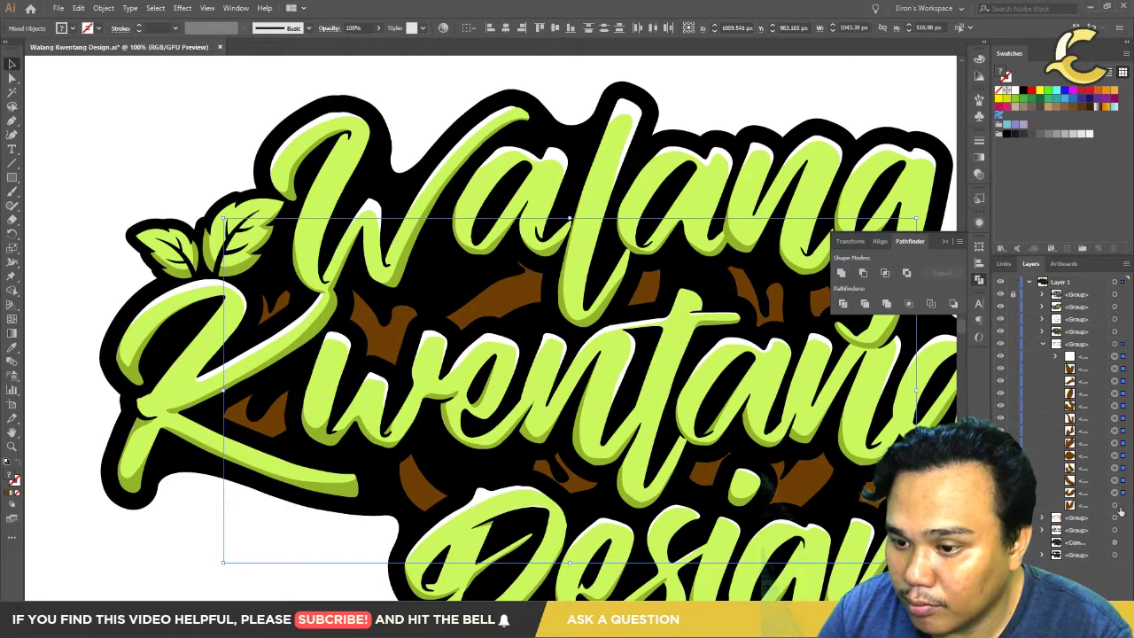
pyautogui.keyDown('shift'); pyautogui.click(1123, 505); pyautogui.keyUp('shift')
pyautogui.hotkey('ctrl', '7')
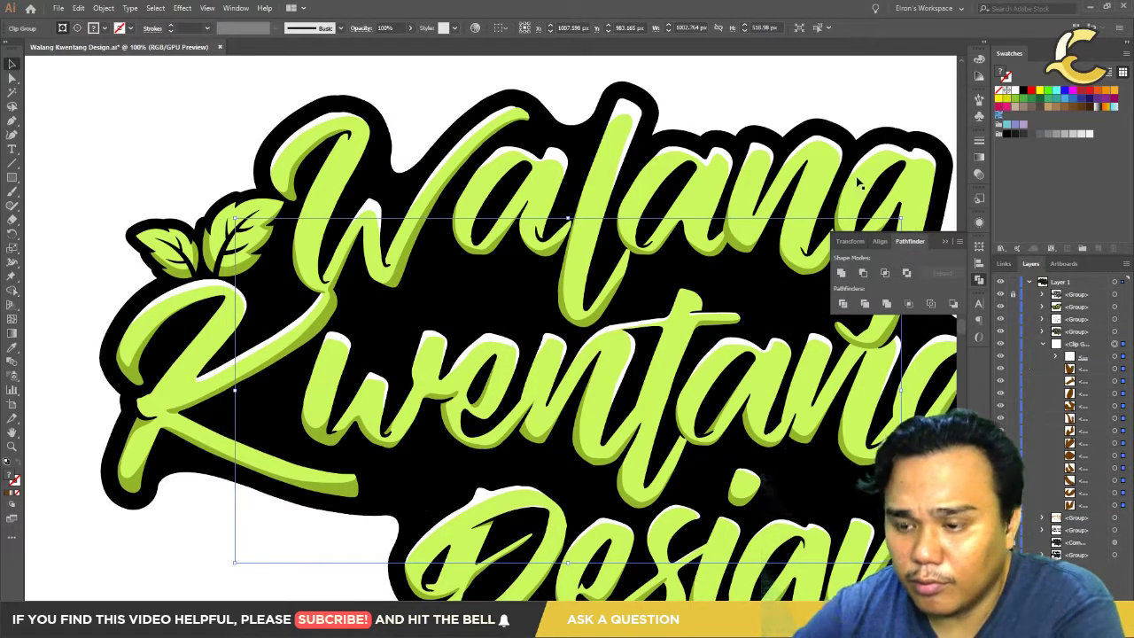
pyautogui.click(1055, 356)
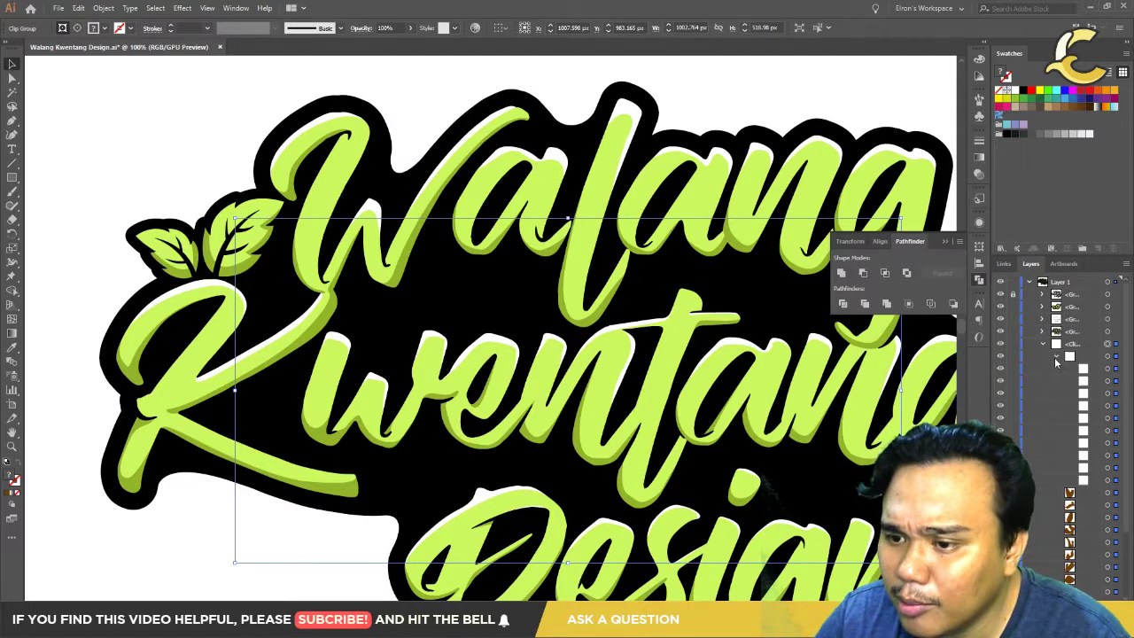
pyautogui.hotkey('ctrl', 'z')
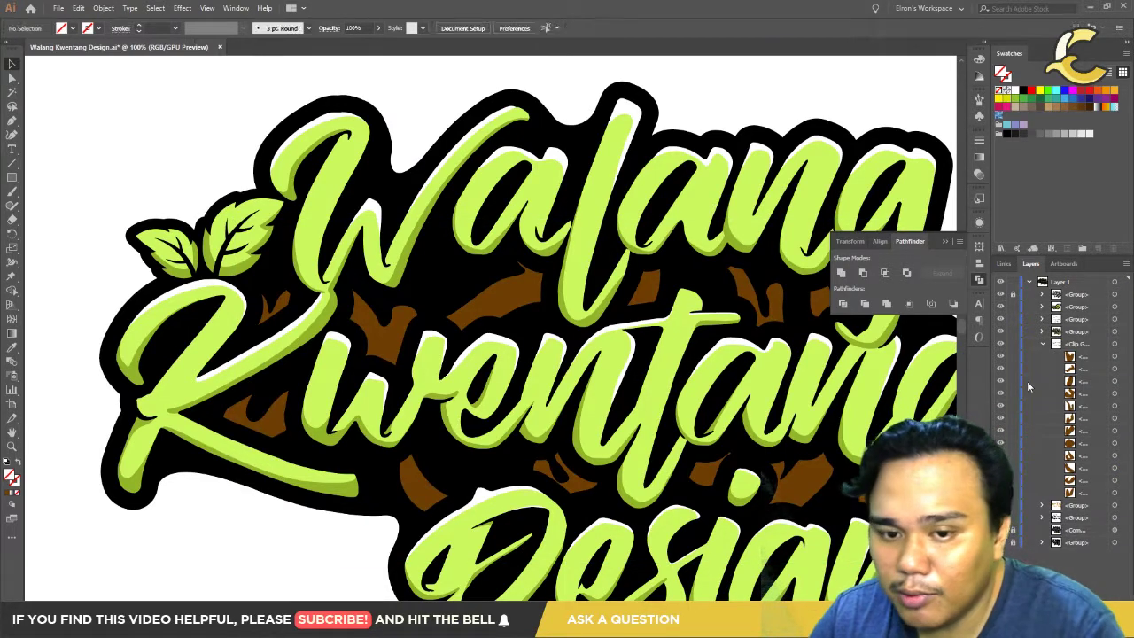
pyautogui.click(1044, 344)
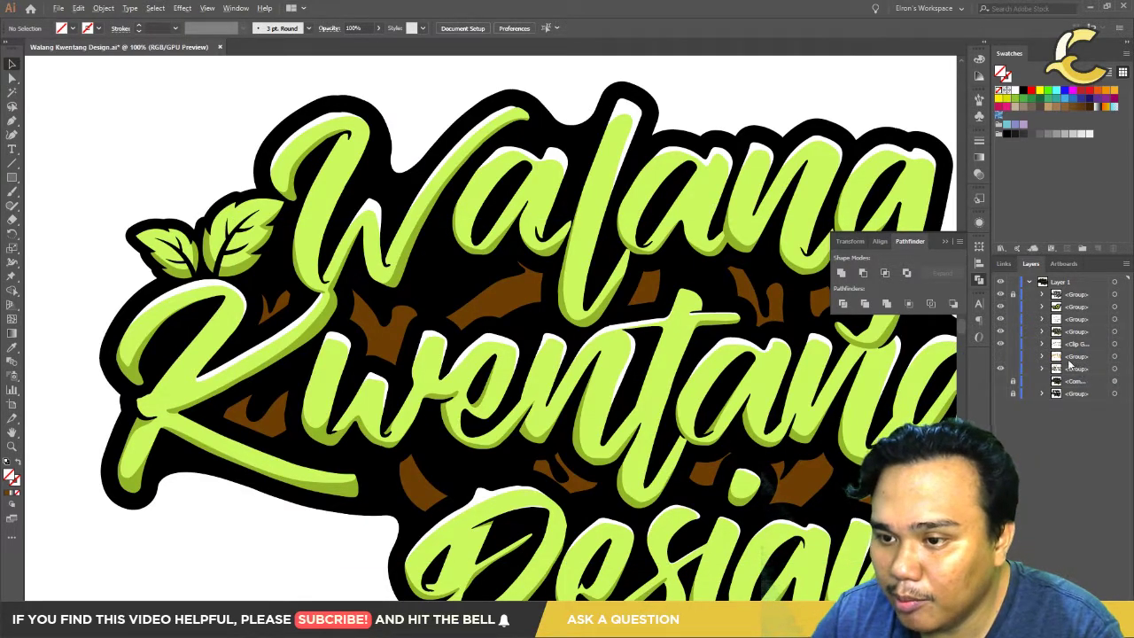
# Step: Move the wood group above the clip group, show the orange artwork, and clip both together
pyautogui.moveTo(1078, 350); pyautogui.dragTo(1120, 357)
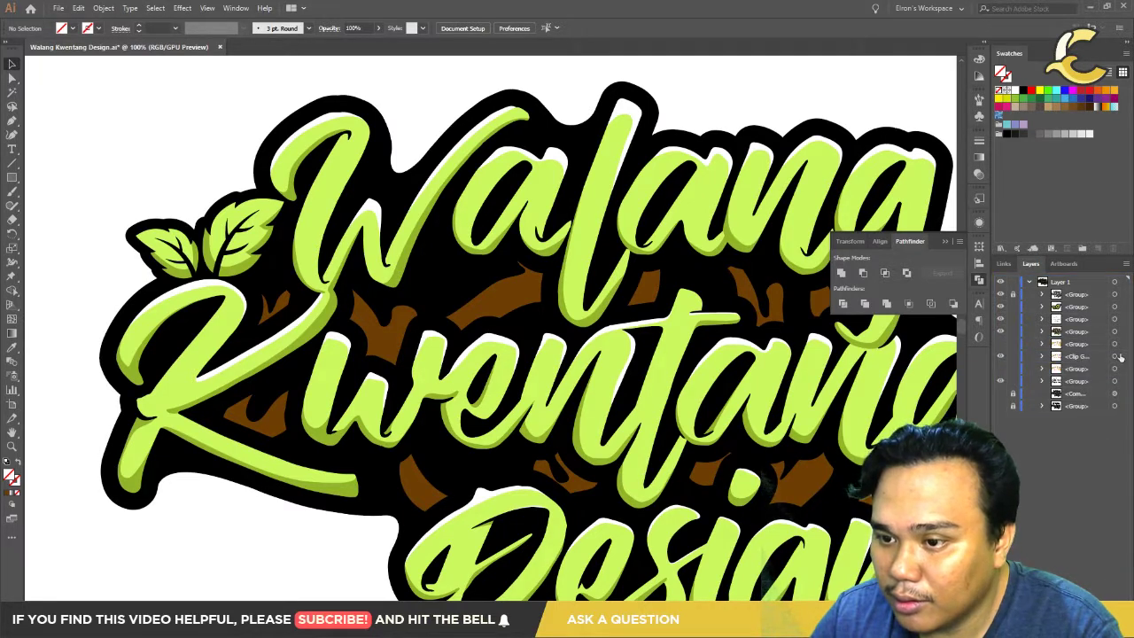
pyautogui.click(1122, 356)
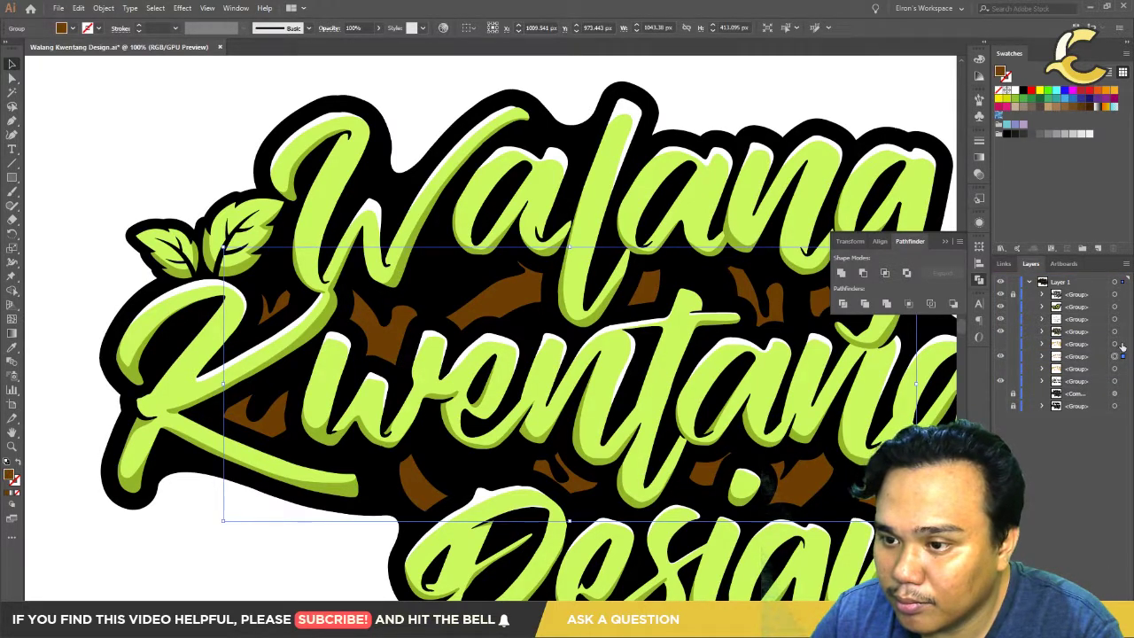
pyautogui.click(1001, 344)
pyautogui.keyDown('shift'); pyautogui.click(1115, 344); pyautogui.keyUp('shift')
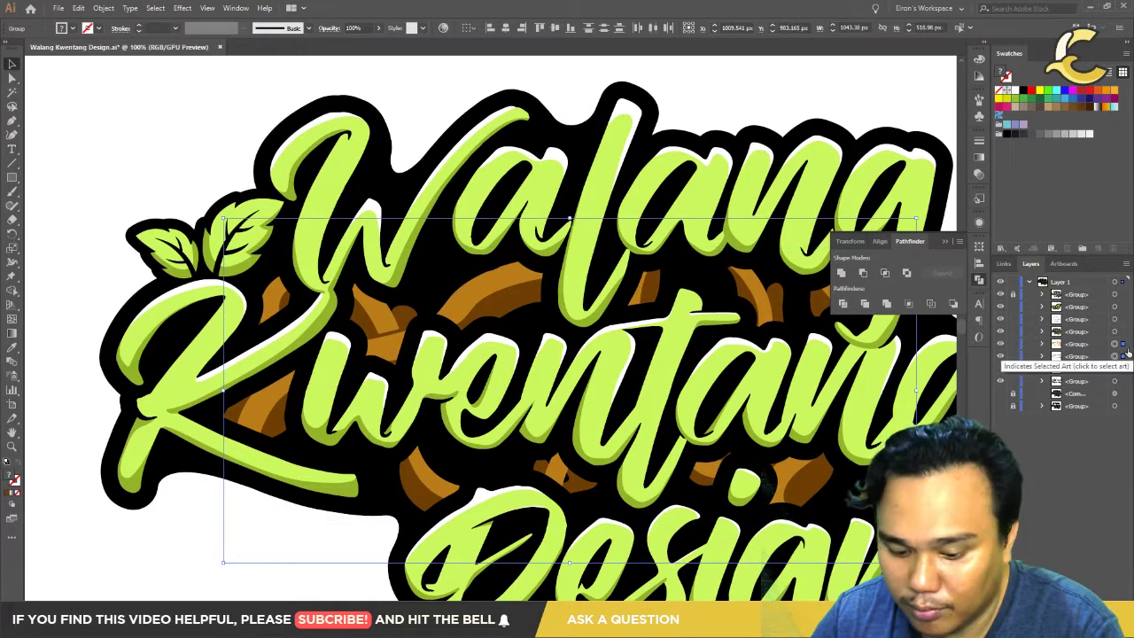
pyautogui.hotkey('ctrl', '7')
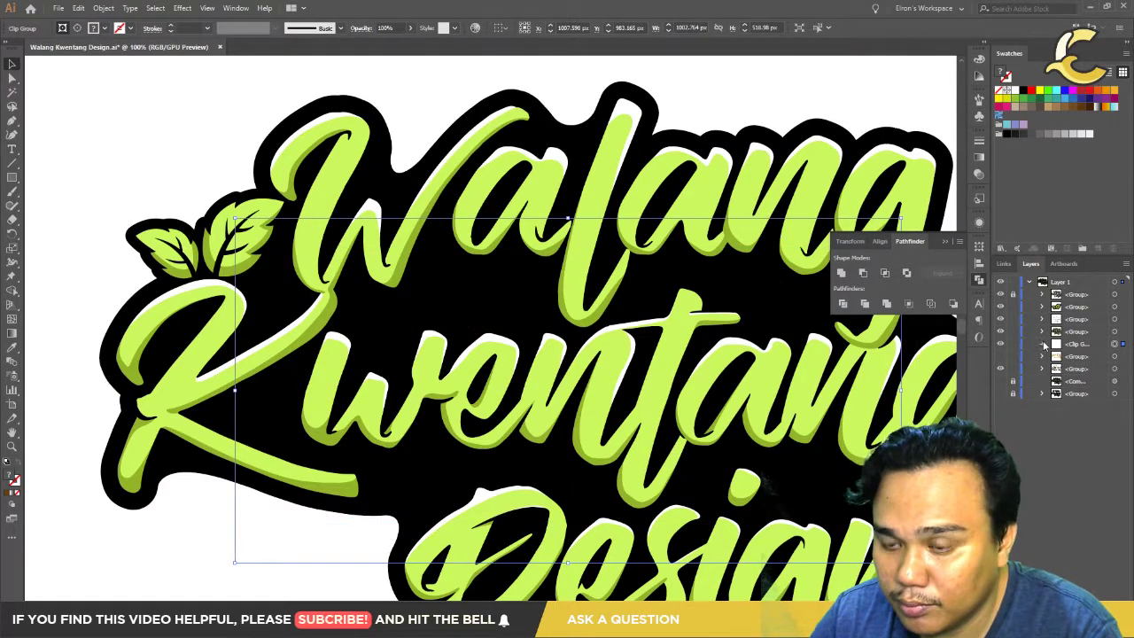
pyautogui.click(1042, 344)
pyautogui.click(998, 370)
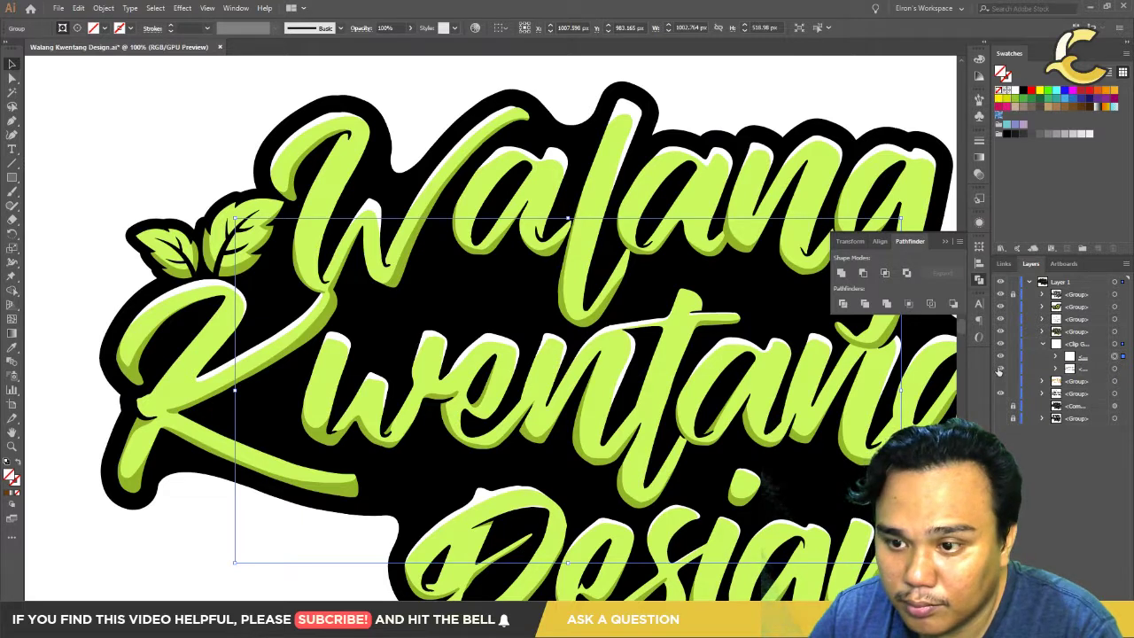
pyautogui.click(1000, 381)
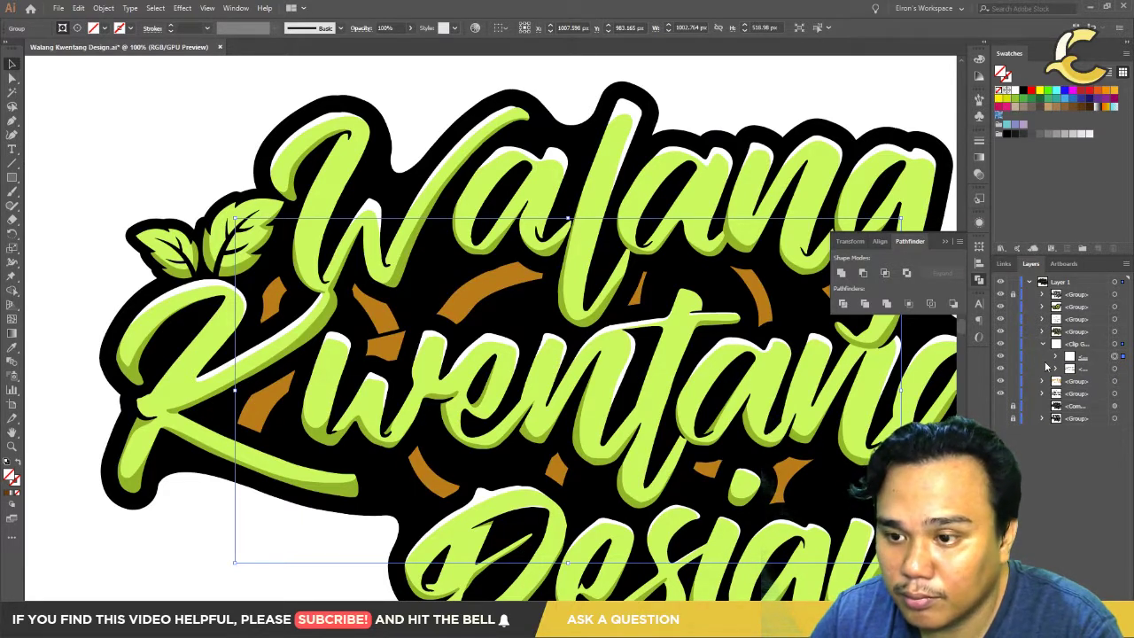
# Step: Pull the shading group out of the clip group and release the mask into a plain group
pyautogui.click(1053, 357)
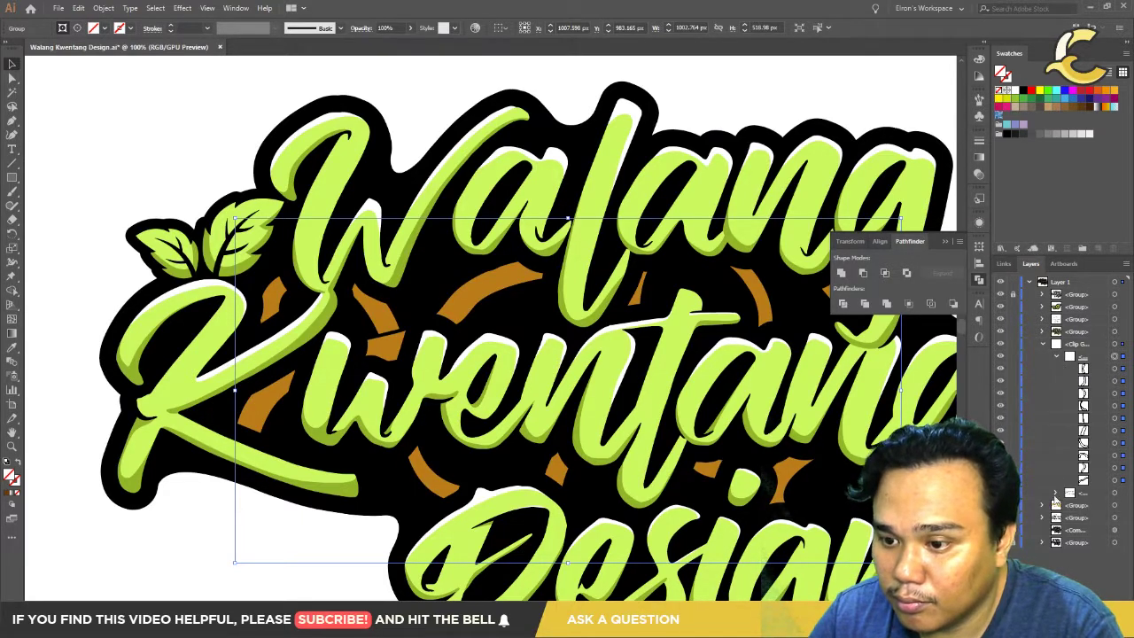
pyautogui.moveTo(1086, 499); pyautogui.dragTo(1077, 512)
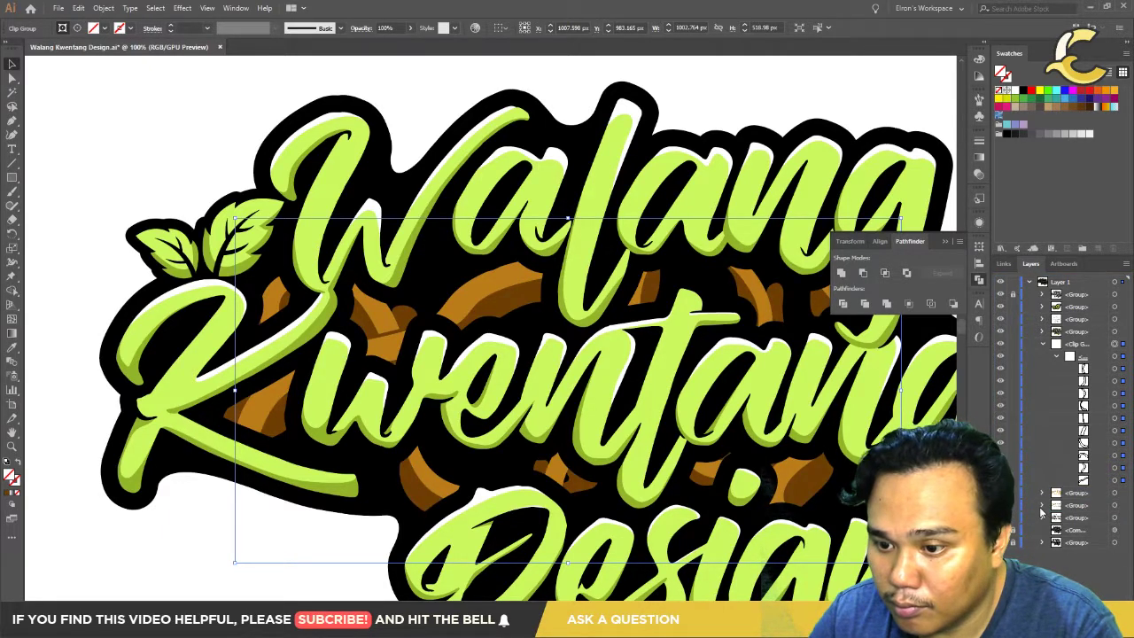
pyautogui.click(1098, 373)
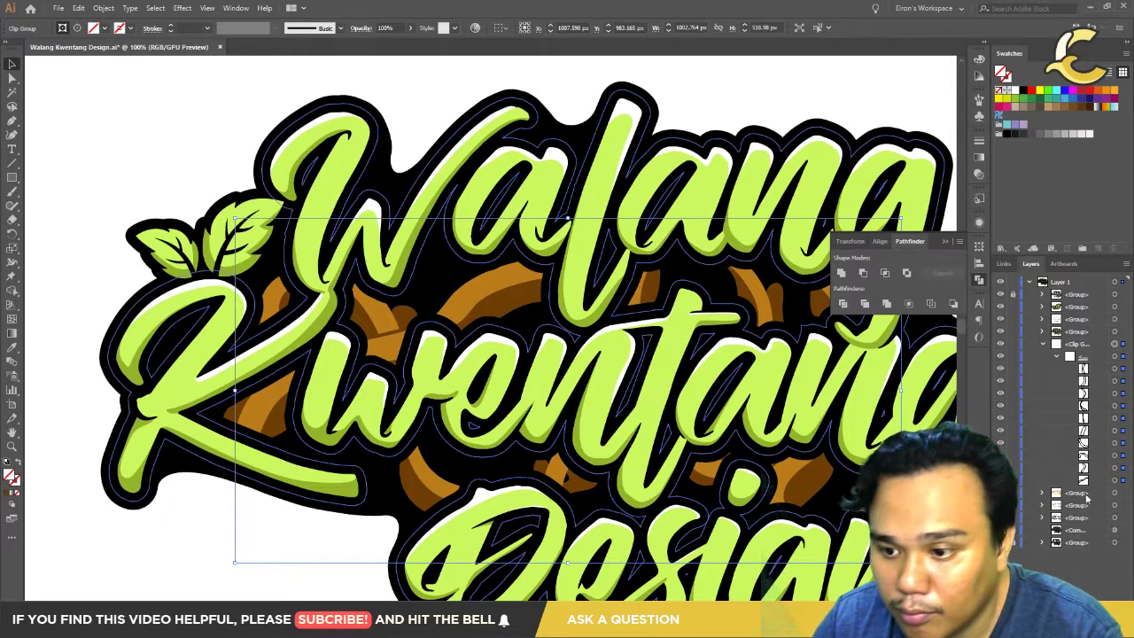
pyautogui.click(1056, 356)
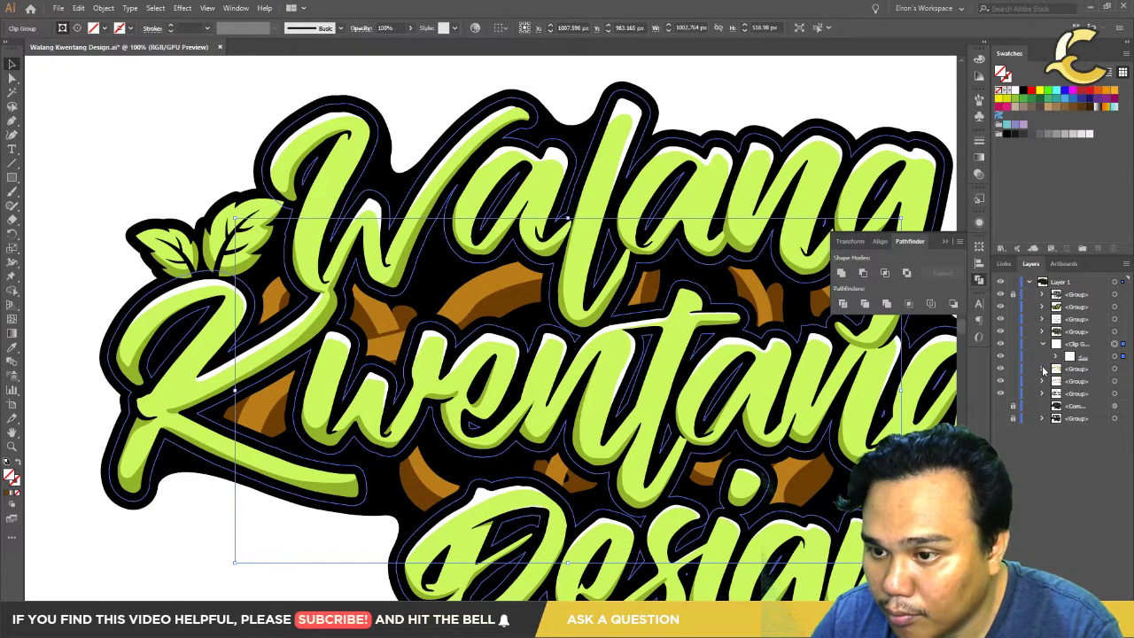
pyautogui.click(1092, 359)
pyautogui.hotkey('ctrl', 'alt', '7')
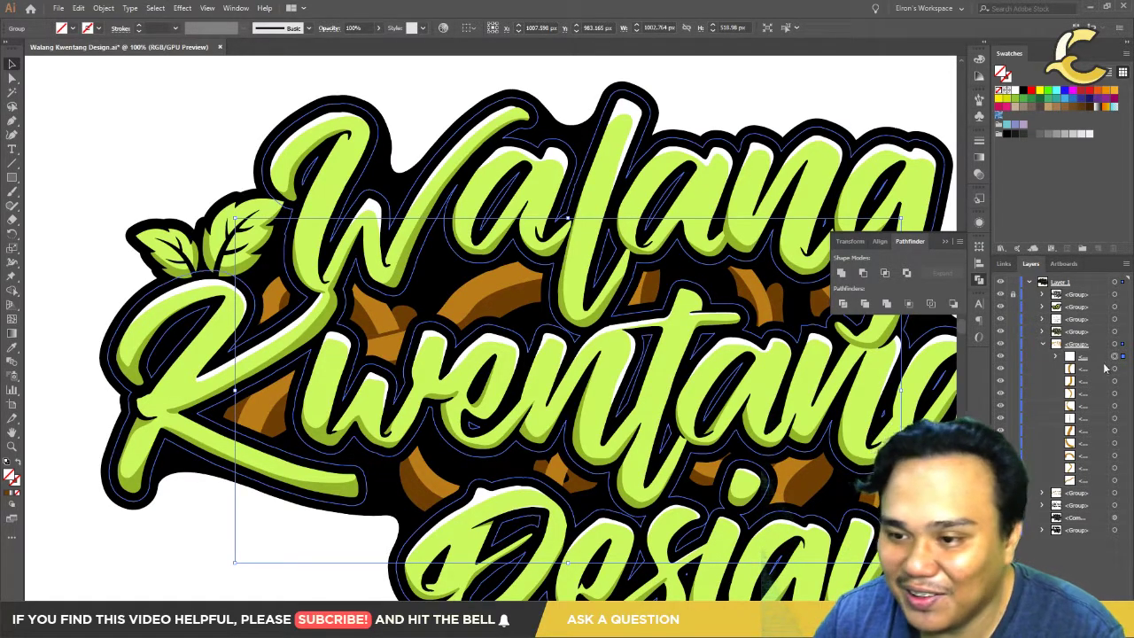
pyautogui.hotkey('ctrl', '-')
pyautogui.click(840, 502)
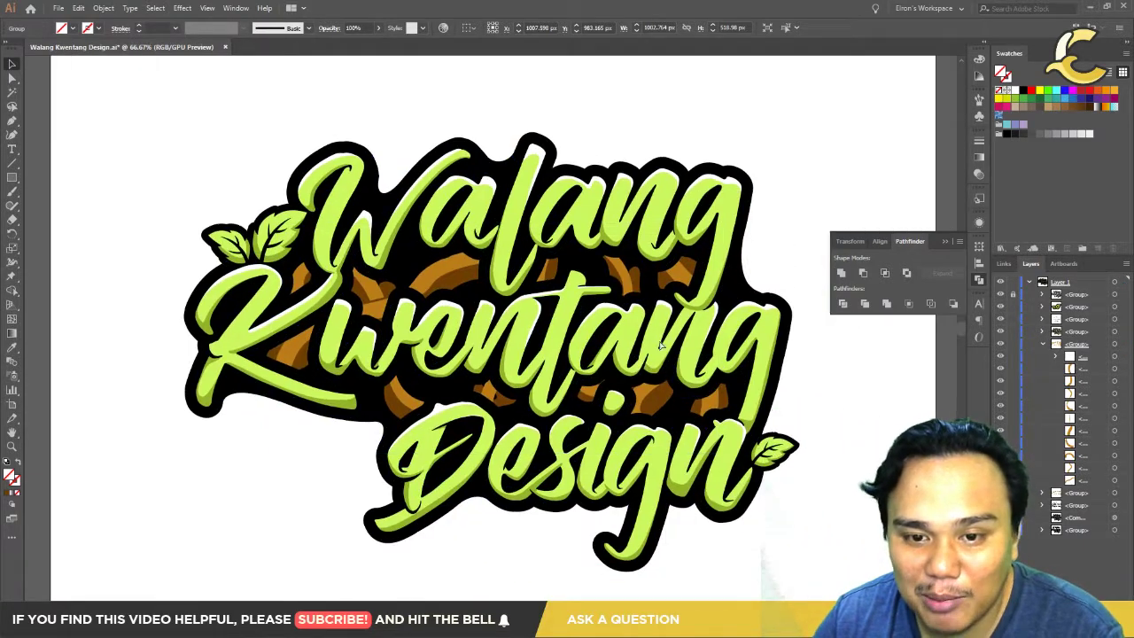
# Step: Hide the dark-brown shadow pieces and move the brown wood group higher in the stack
pyautogui.hotkey('ctrl', '+')
pyautogui.hotkey('ctrl', '+')
pyautogui.hotkey('ctrl', '+')
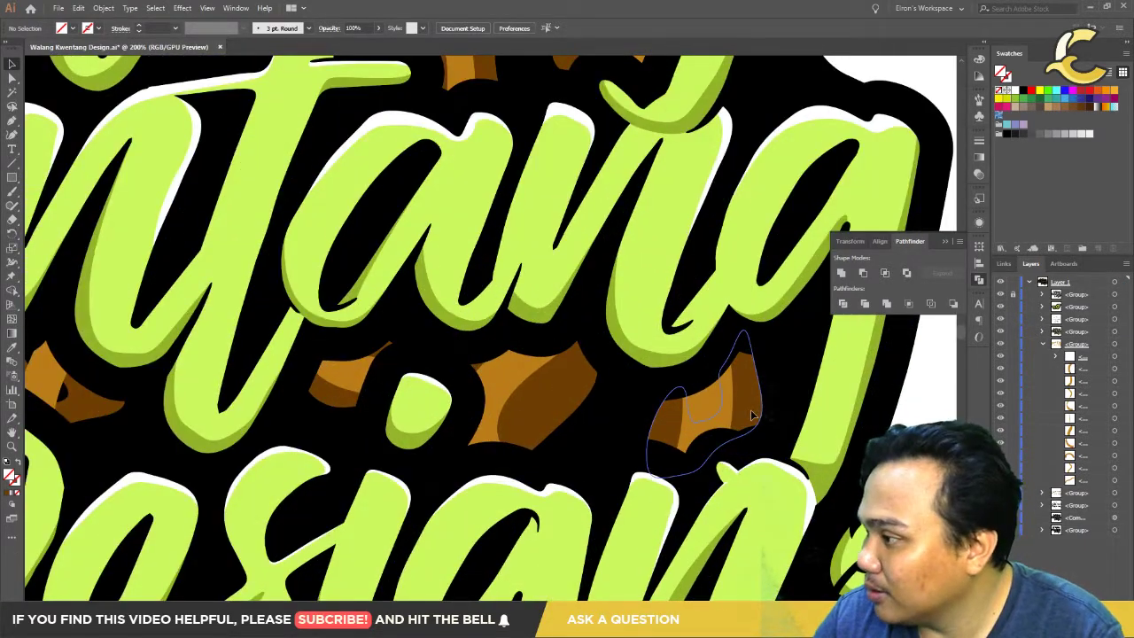
pyautogui.click(741, 418)
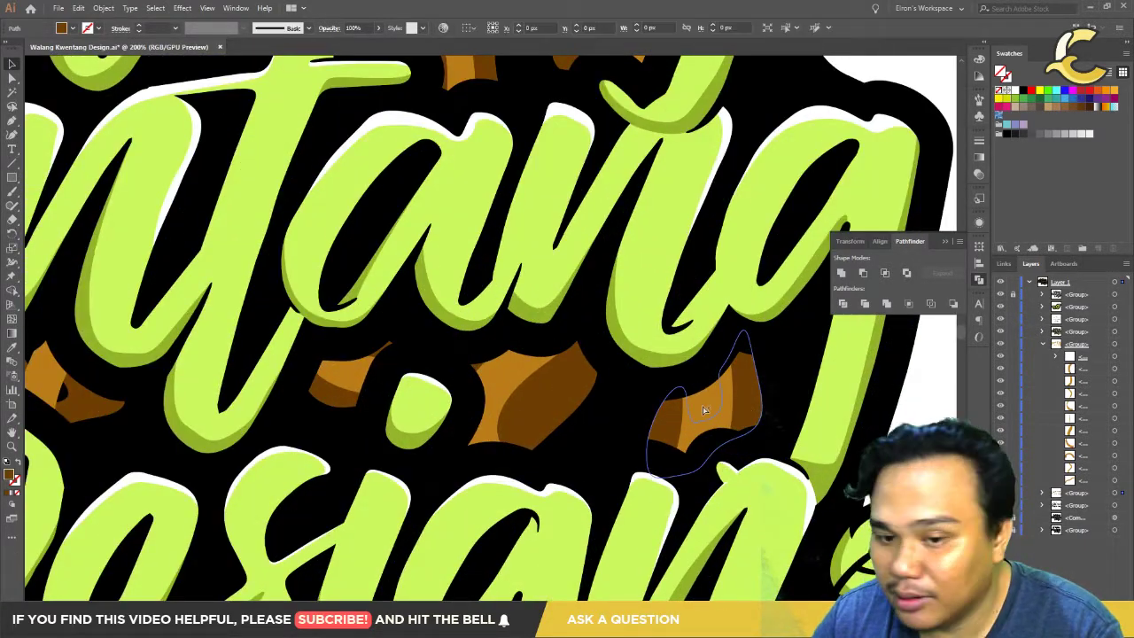
pyautogui.click(754, 416)
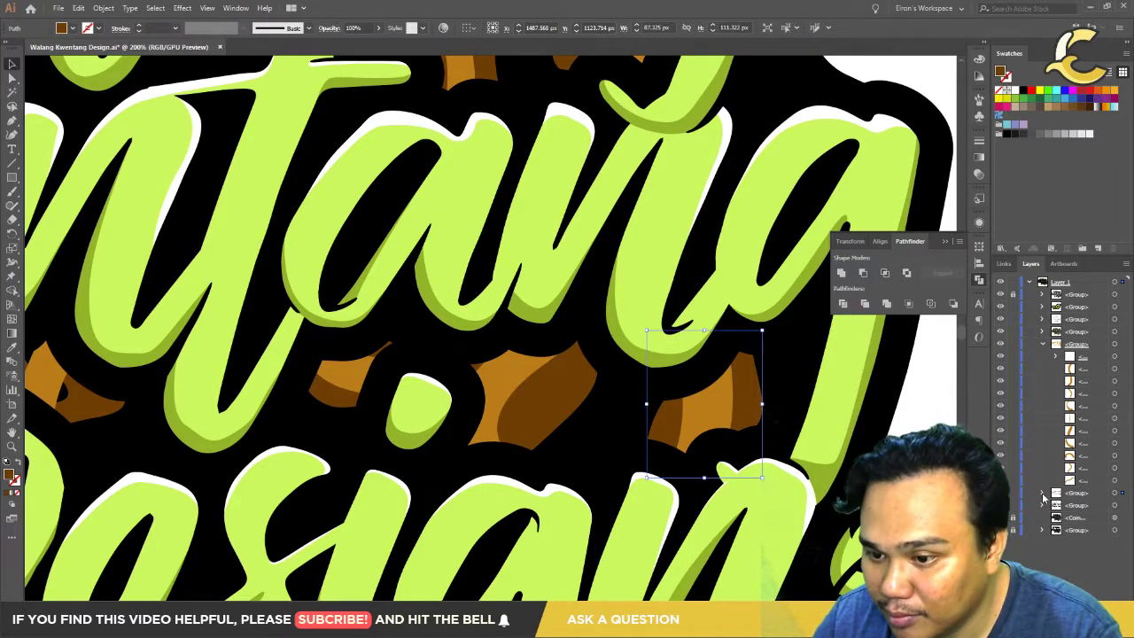
pyautogui.click(1000, 505)
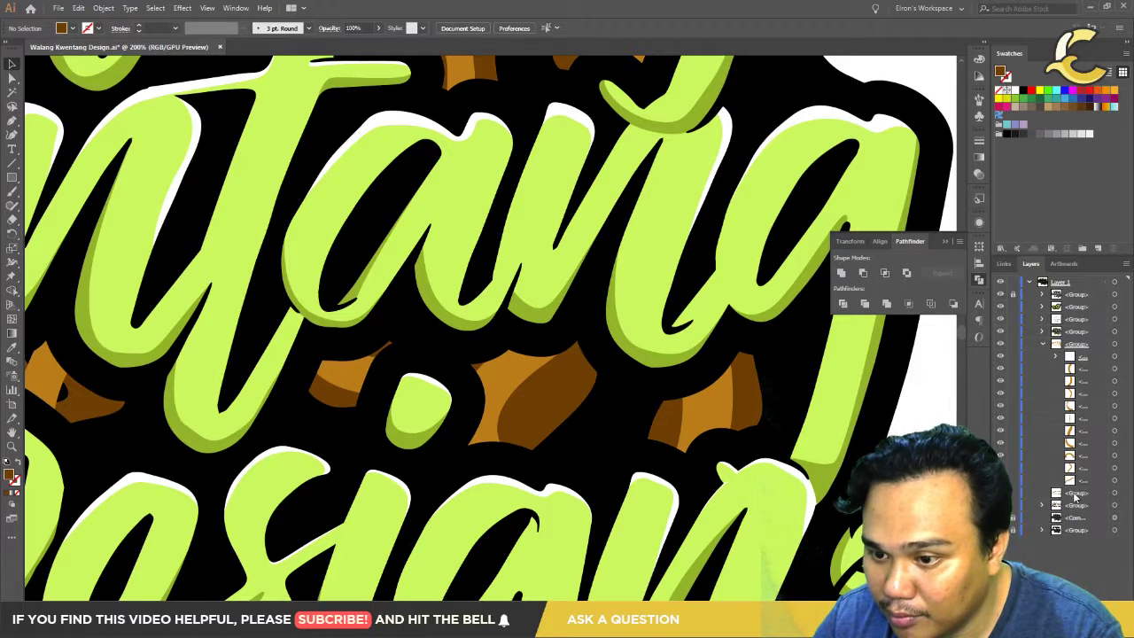
pyautogui.click(1076, 494)
pyautogui.moveTo(1092, 364); pyautogui.dragTo(1090, 501)
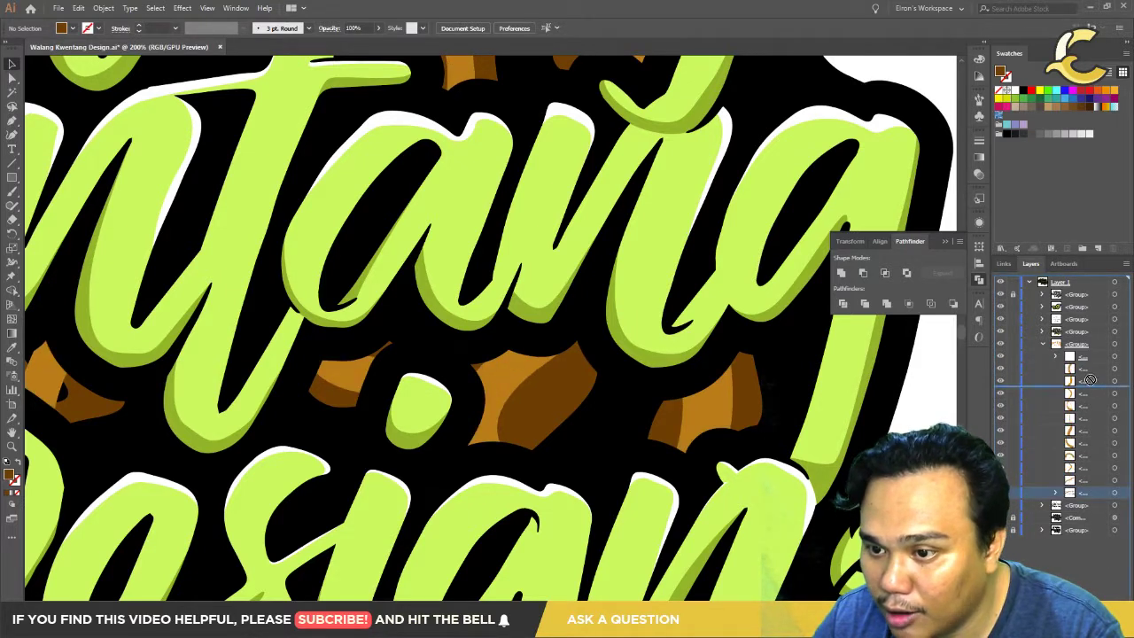
pyautogui.moveTo(1091, 496); pyautogui.dragTo(1073, 370)
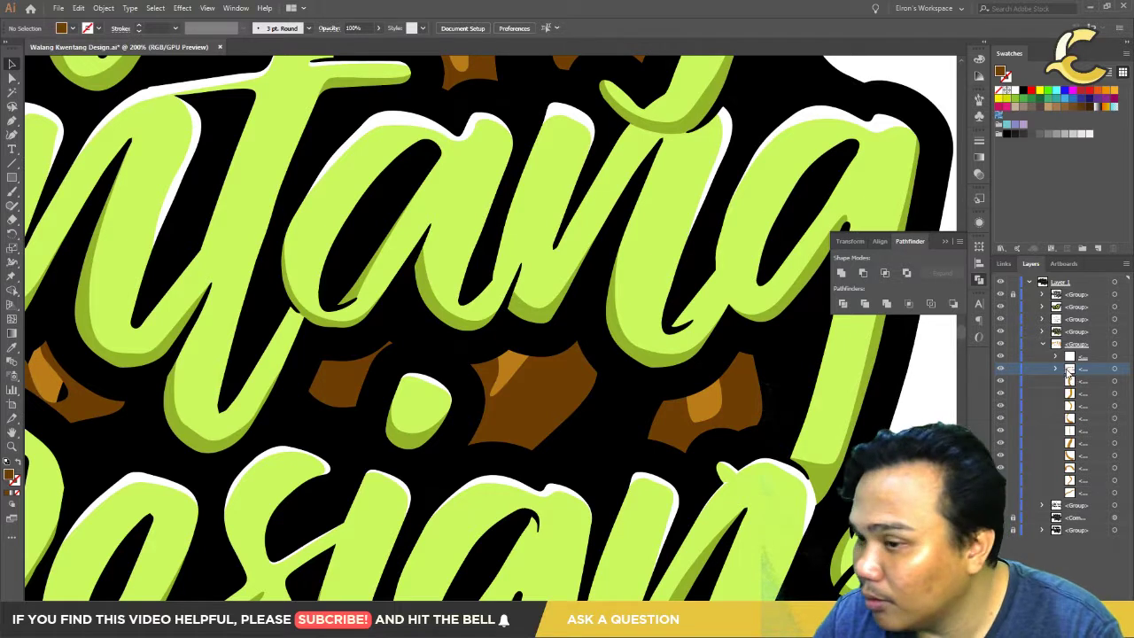
# Step: Move the wood group up again and clip all the selected wood pieces with the mask shape
pyautogui.click(1002, 371)
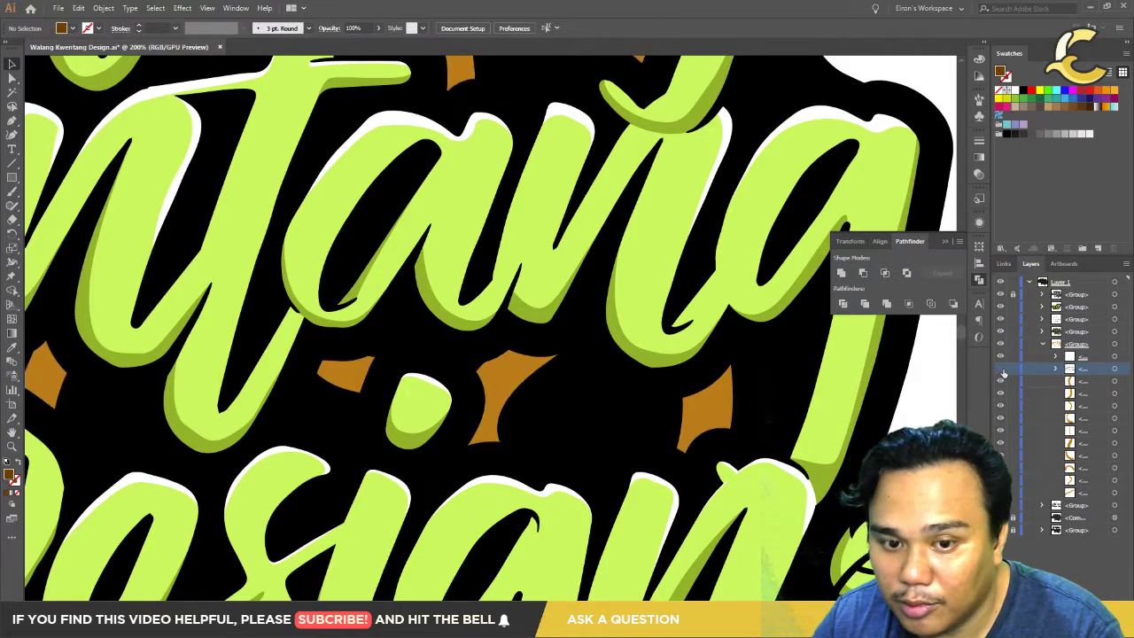
pyautogui.click(1002, 370)
pyautogui.click(1002, 370)
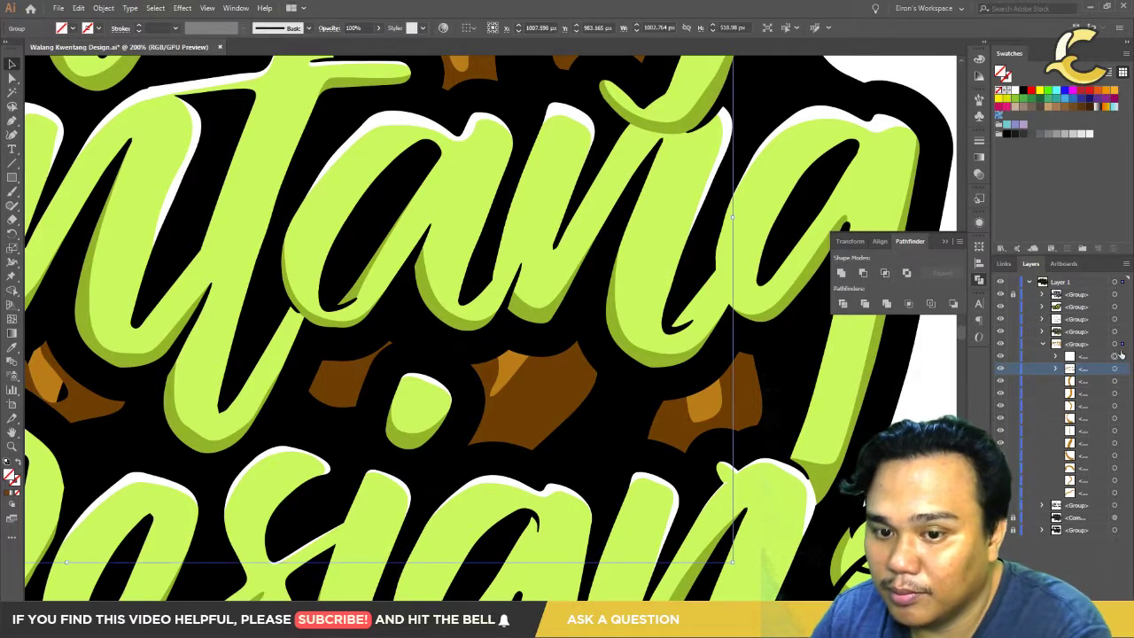
pyautogui.moveTo(1125, 356); pyautogui.dragTo(1104, 379)
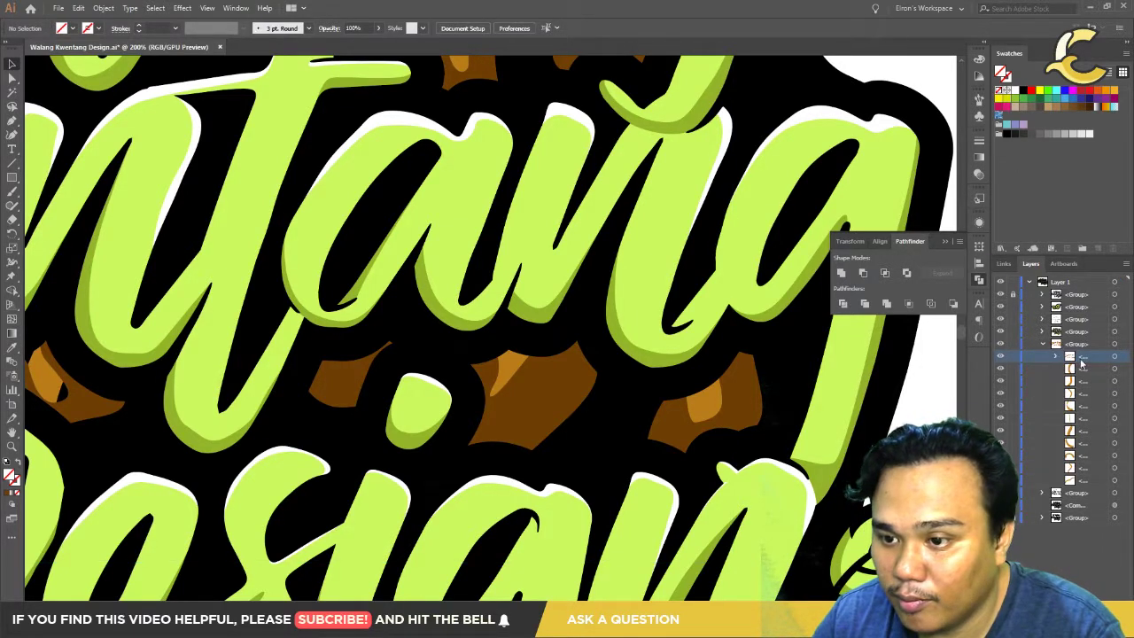
pyautogui.click(1084, 372)
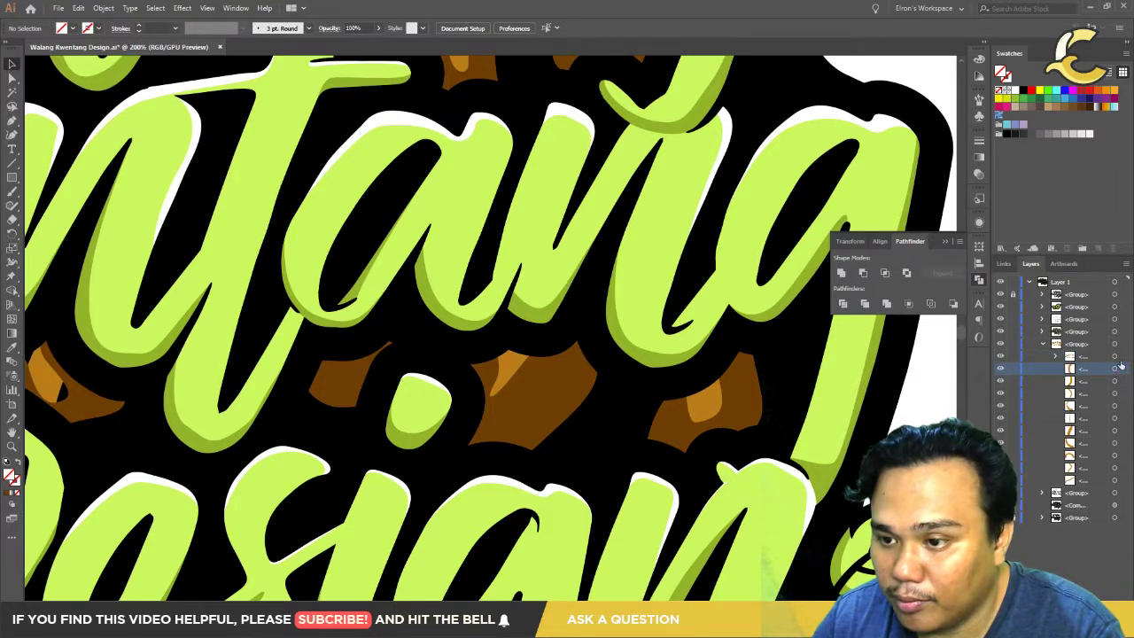
pyautogui.click(1121, 368)
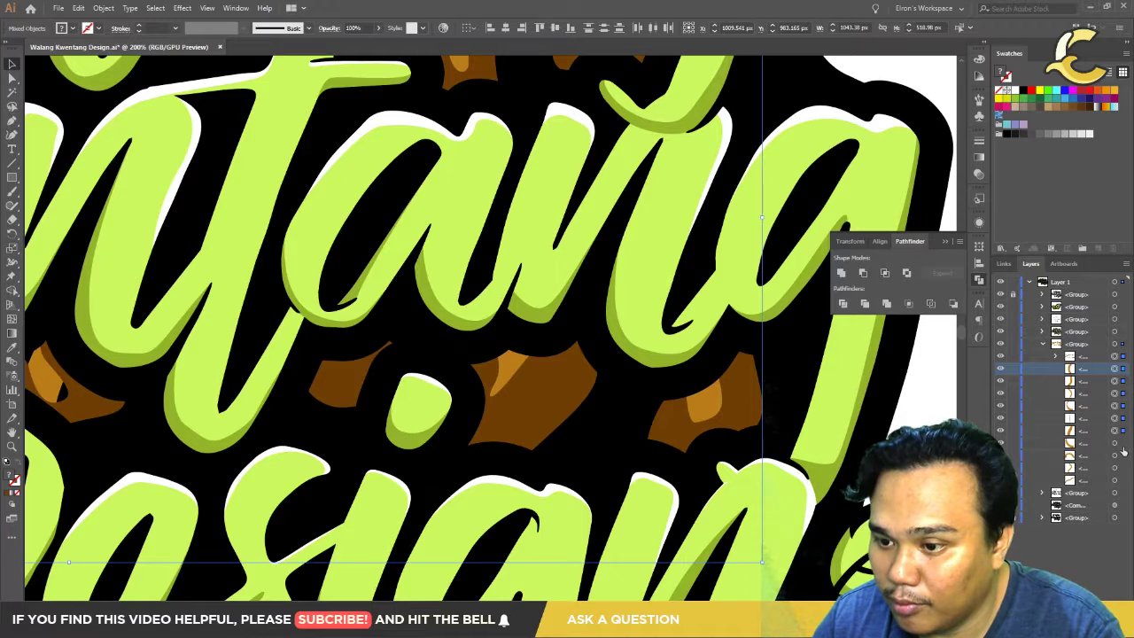
pyautogui.keyDown('shift'); pyautogui.click(1122, 445); pyautogui.keyUp('shift')
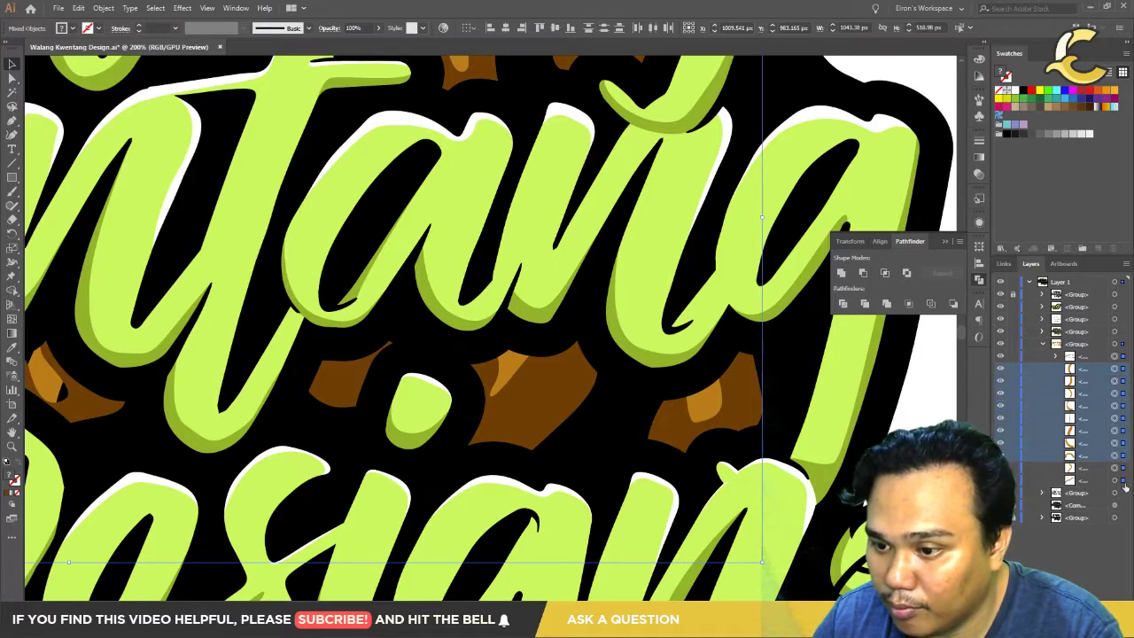
pyautogui.hotkey('ctrl', '7')
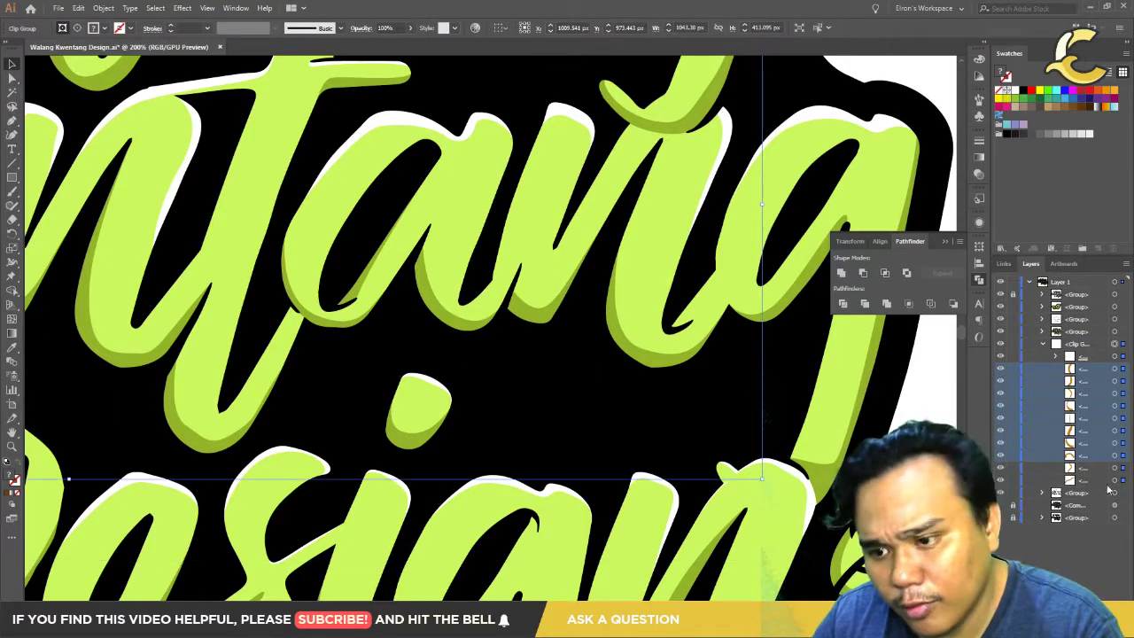
# Step: Pull a wood sub-group out to the top layer level, lock it, and check its contents
pyautogui.hotkey('ctrl', '0')
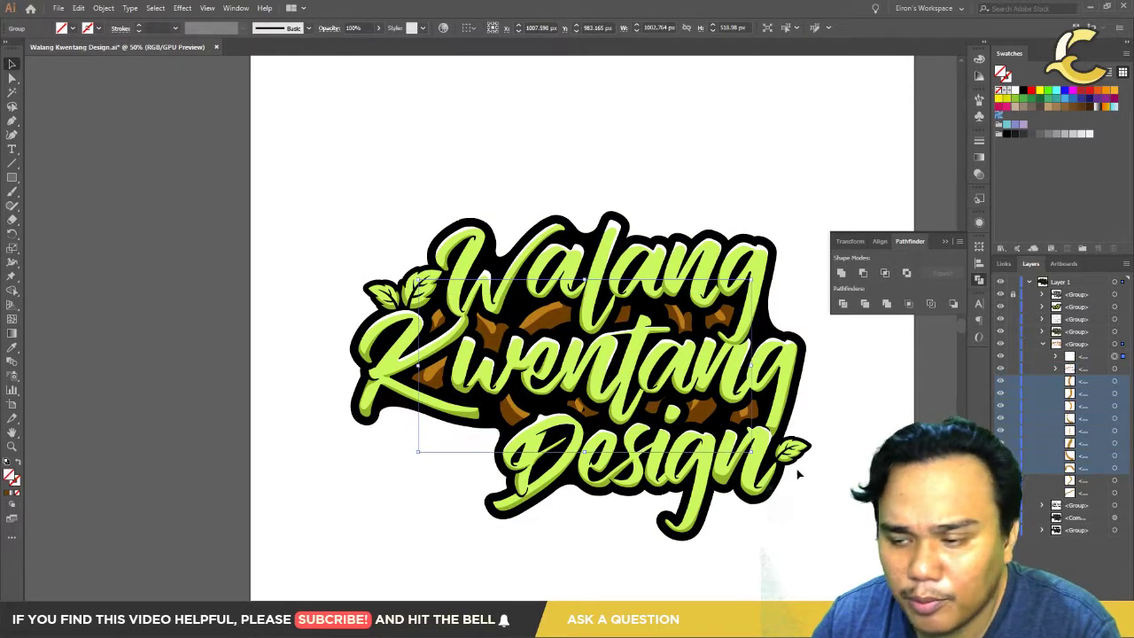
pyautogui.hotkey('ctrl', 'h')
pyautogui.hotkey('ctrl', 'shift', 'a')
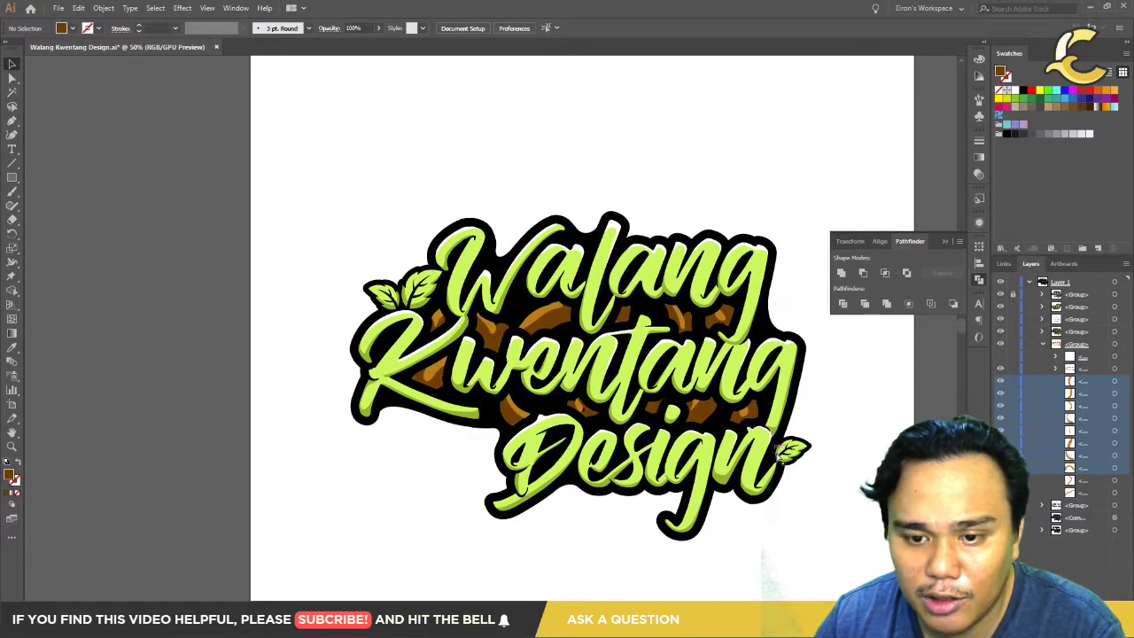
pyautogui.click(1109, 382)
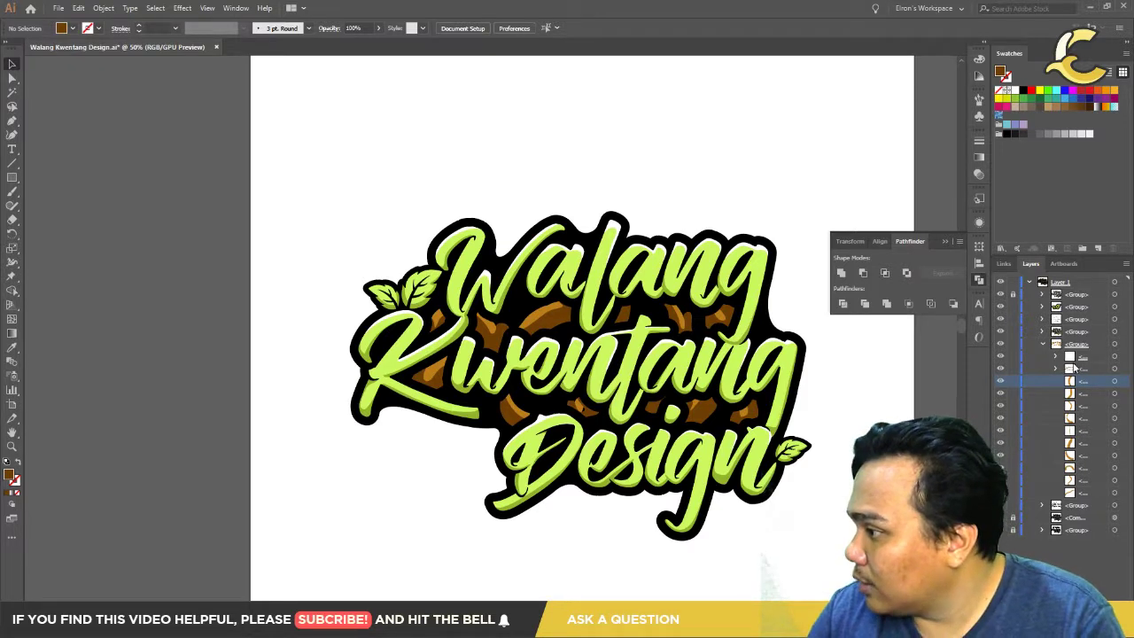
pyautogui.click(1117, 370)
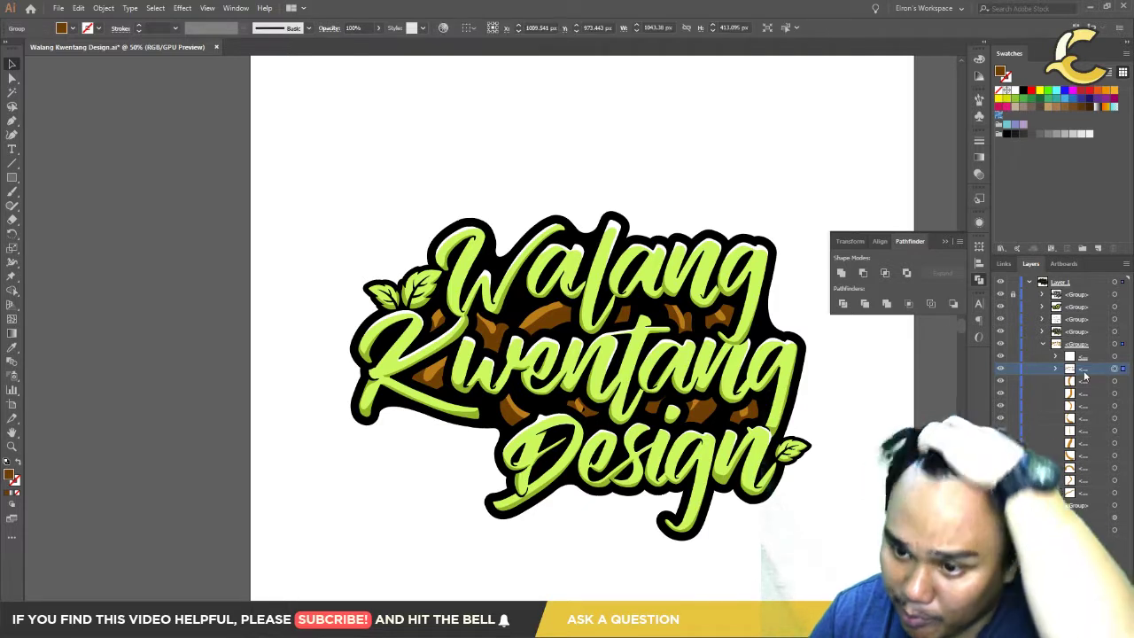
pyautogui.moveTo(1122, 370); pyautogui.dragTo(1034, 354)
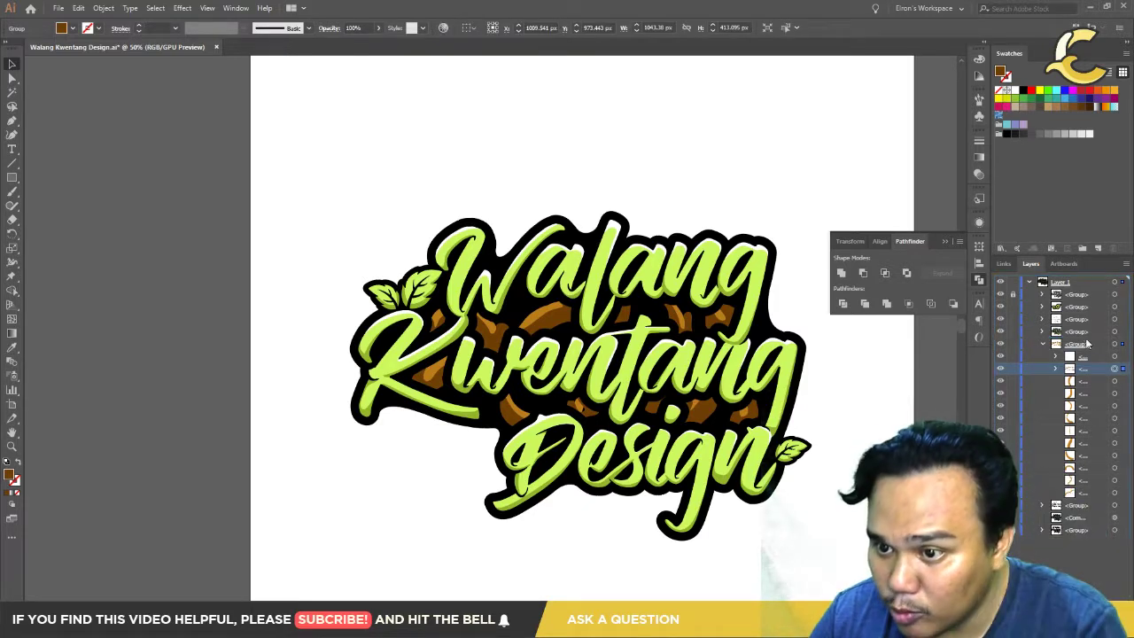
pyautogui.click(1011, 345)
pyautogui.click(1001, 345)
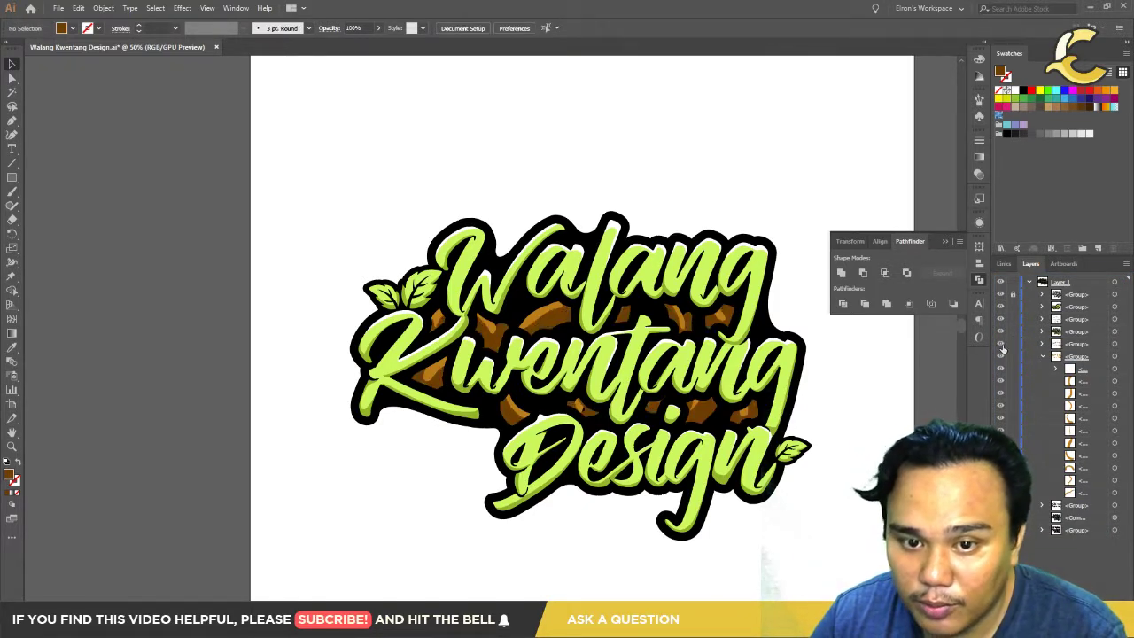
# Step: Collapse the wood artwork group and compare the wood with and without the dark brown shading
pyautogui.scroll(3, 567, 328)
pyautogui.scroll(2, 577, 342)
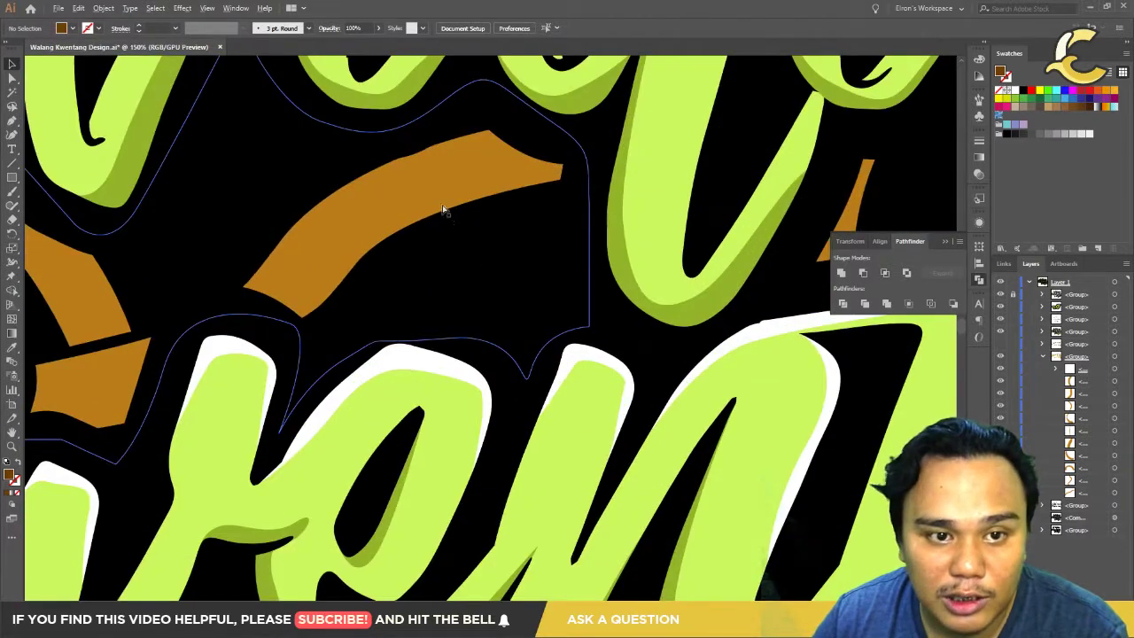
pyautogui.scroll(-2, 560, 266)
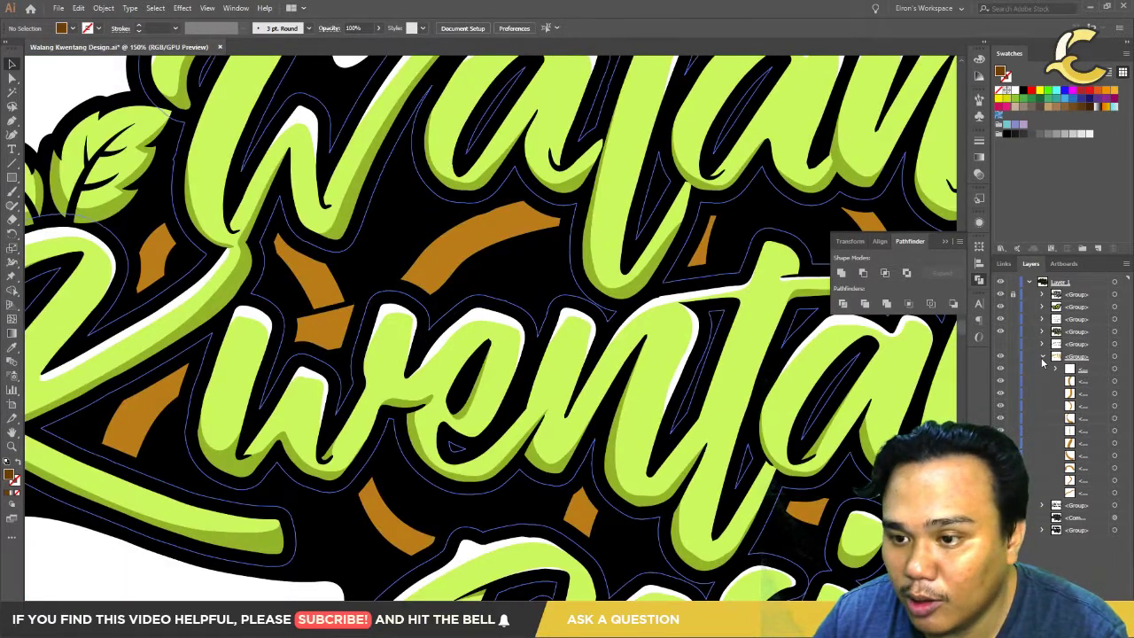
pyautogui.click(1042, 357)
pyautogui.click(1001, 344)
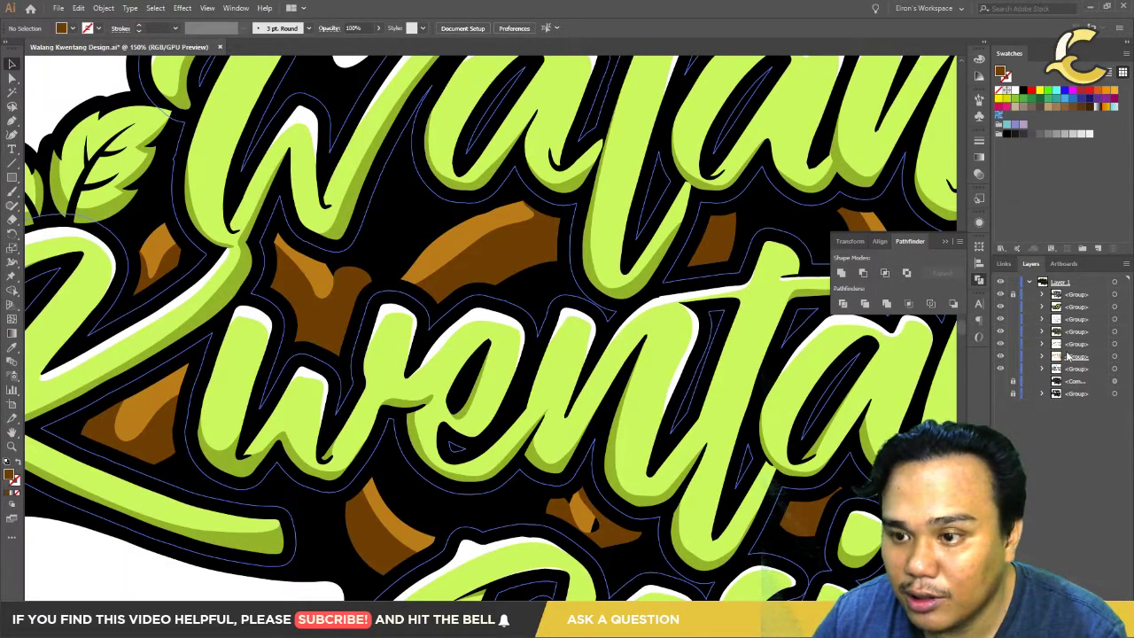
pyautogui.click(1000, 357)
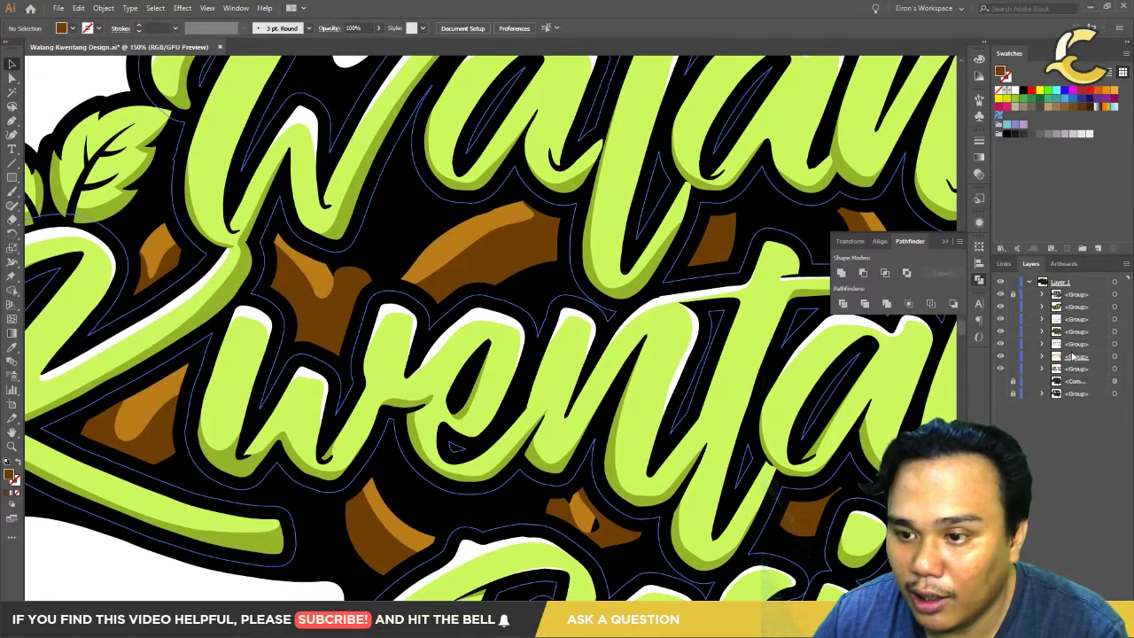
pyautogui.click(1000, 344)
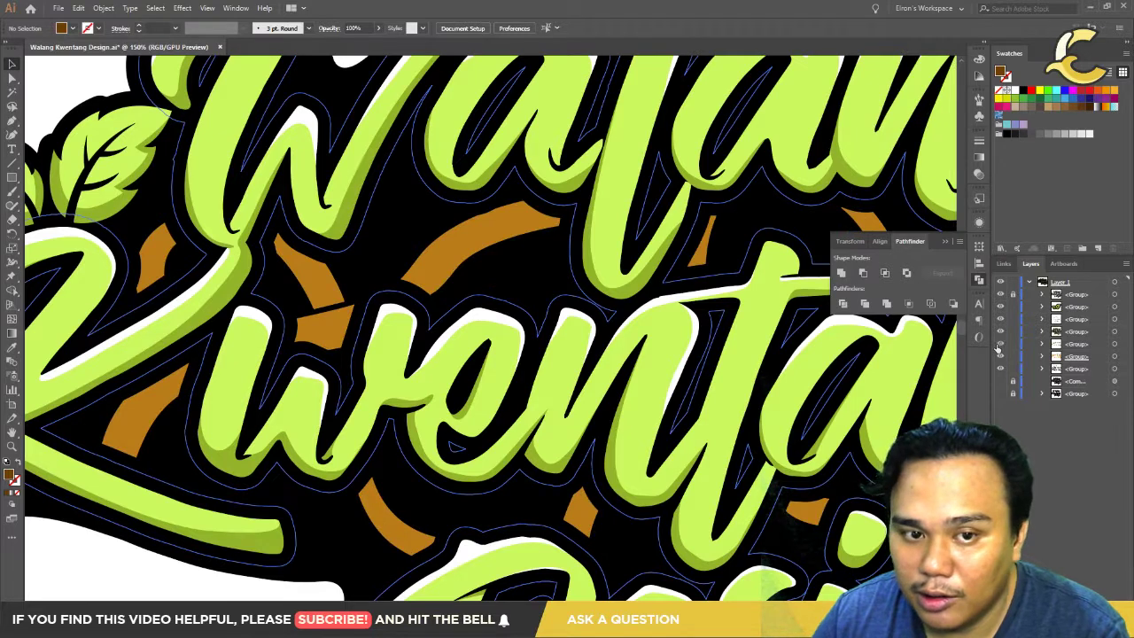
pyautogui.click(1000, 344)
pyautogui.click(1000, 344)
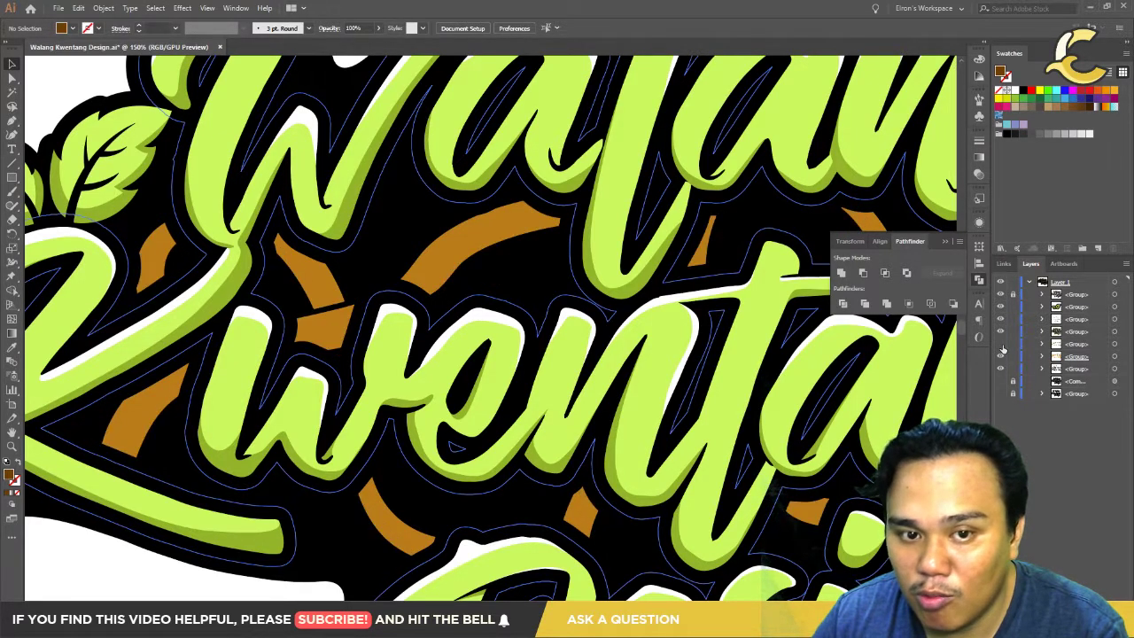
pyautogui.click(1000, 345)
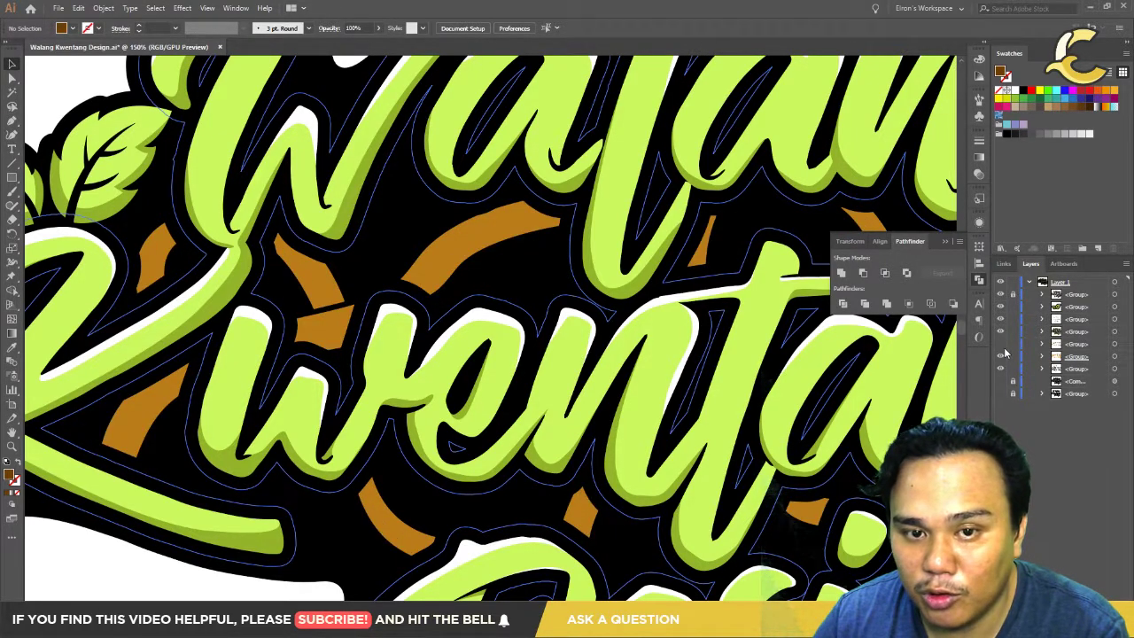
pyautogui.click(1000, 345)
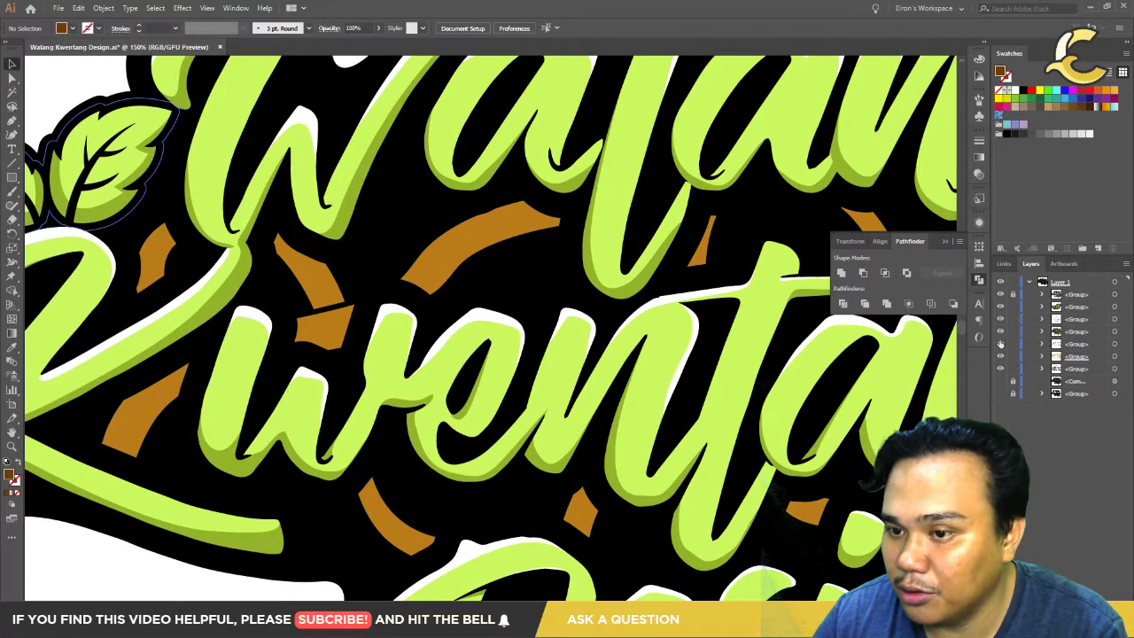
# Step: Duplicate the wood group in place, hide the copy, and clip the original with Ctrl+7
pyautogui.click(1078, 356)
pyautogui.hotkey('ctrl', 'c')
pyautogui.hotkey('ctrl', 'f')
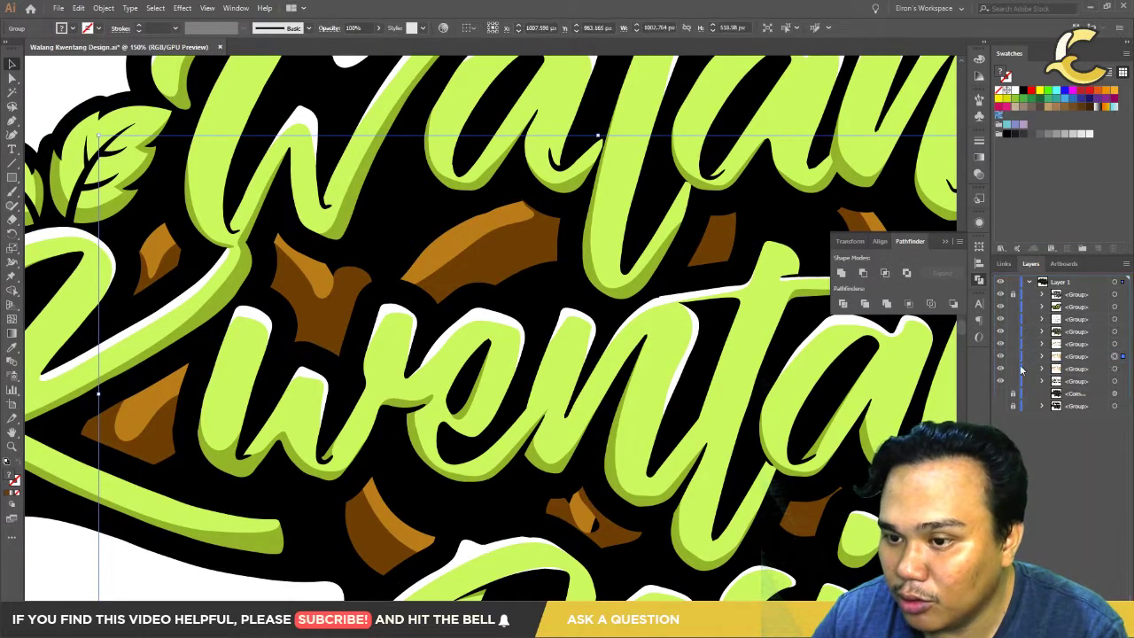
pyautogui.click(1000, 357)
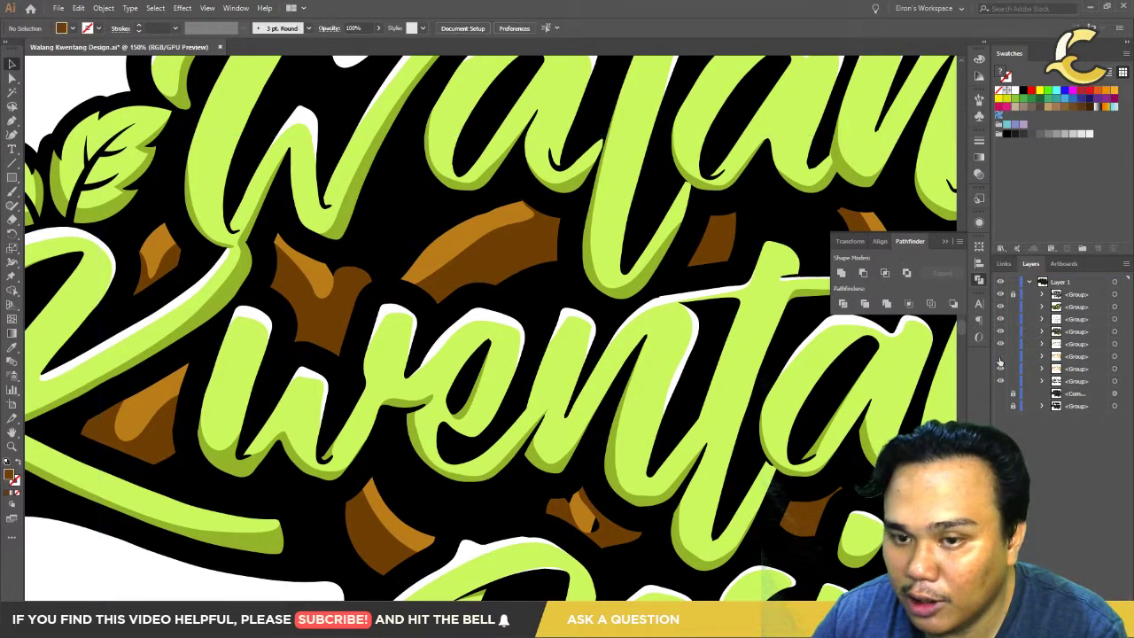
pyautogui.moveTo(1071, 360); pyautogui.dragTo(1074, 342)
pyautogui.click(1122, 344)
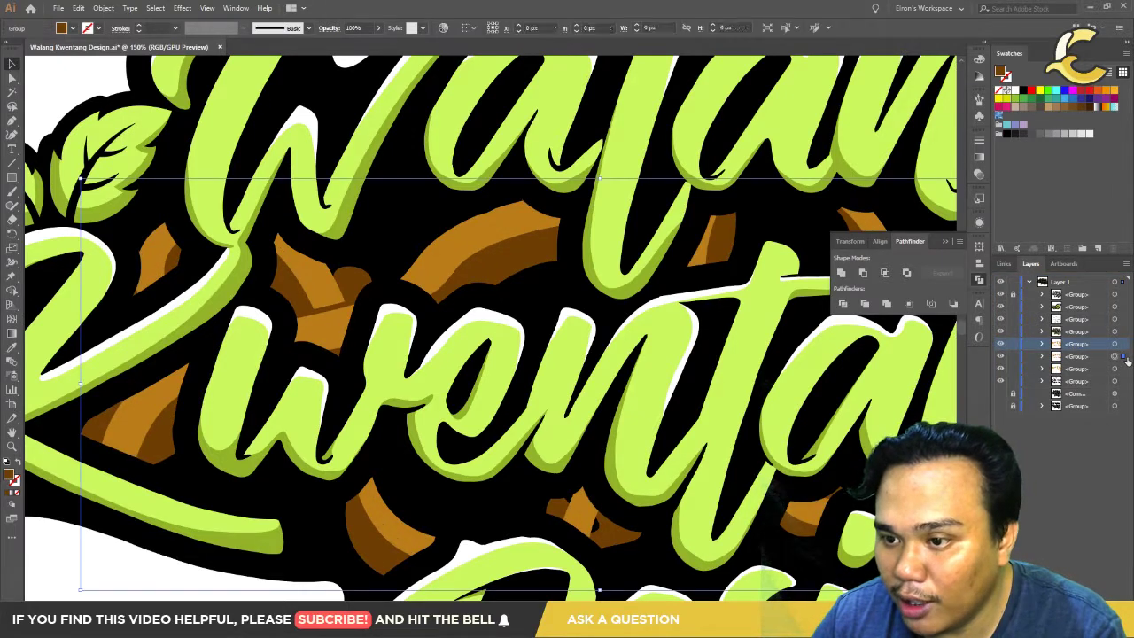
pyautogui.hotkey('ctrl', '7')
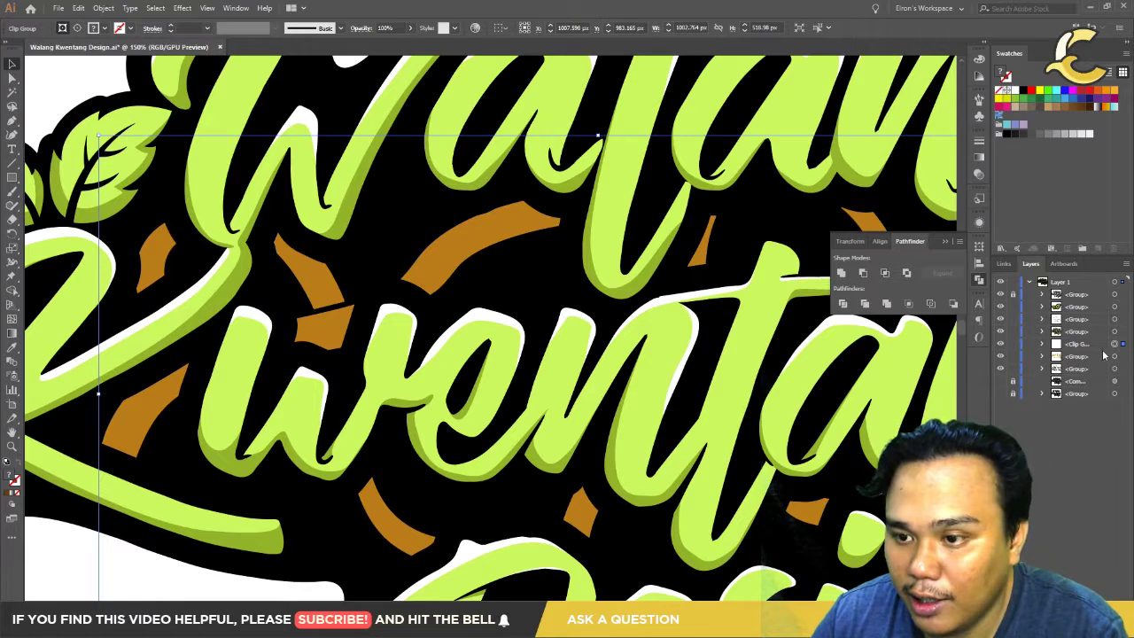
# Step: Try drawing a freehand path across the lettering, then undo it
pyautogui.press('n')
pyautogui.moveTo(596, 361)
pyautogui.mouseDown()
pyautogui.moveTo(608, 290)
pyautogui.moveTo(487, 263)
pyautogui.mouseUp()
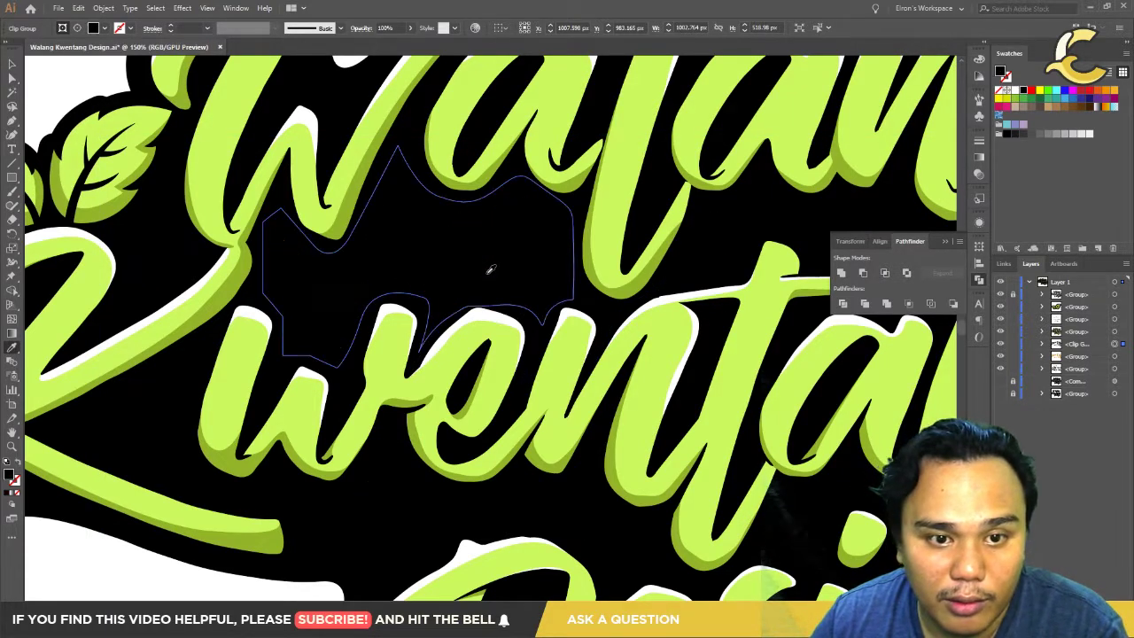
pyautogui.moveTo(580, 305); pyautogui.dragTo(584, 310)
pyautogui.hotkey('ctrl', 'z')
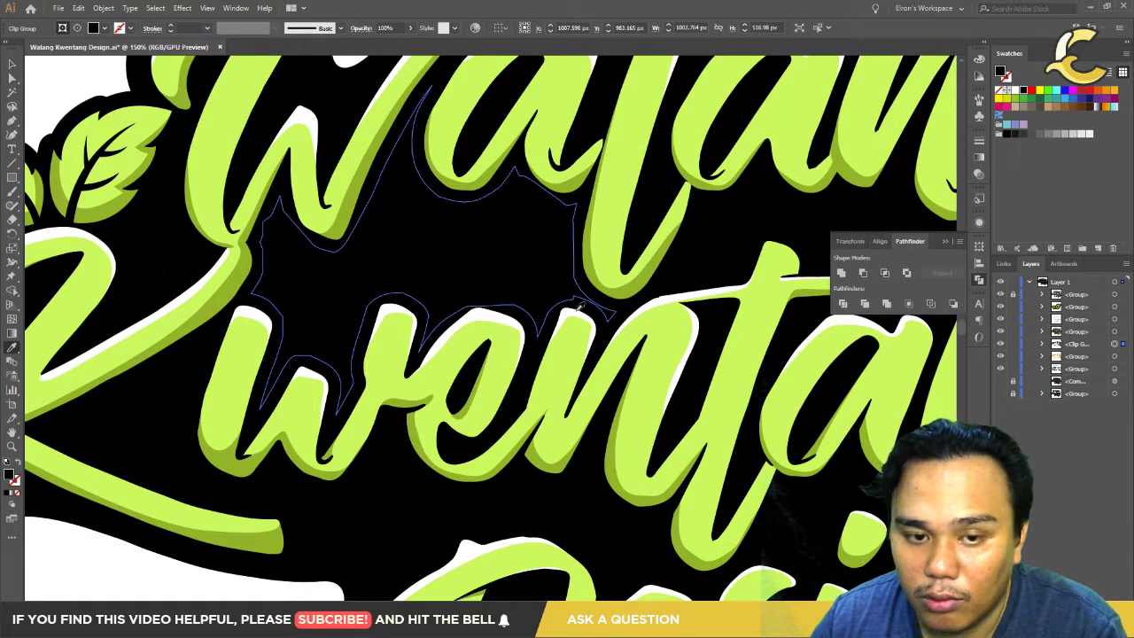
pyautogui.hotkey('ctrl', 'z')
pyautogui.hotkey('ctrl', 'z')
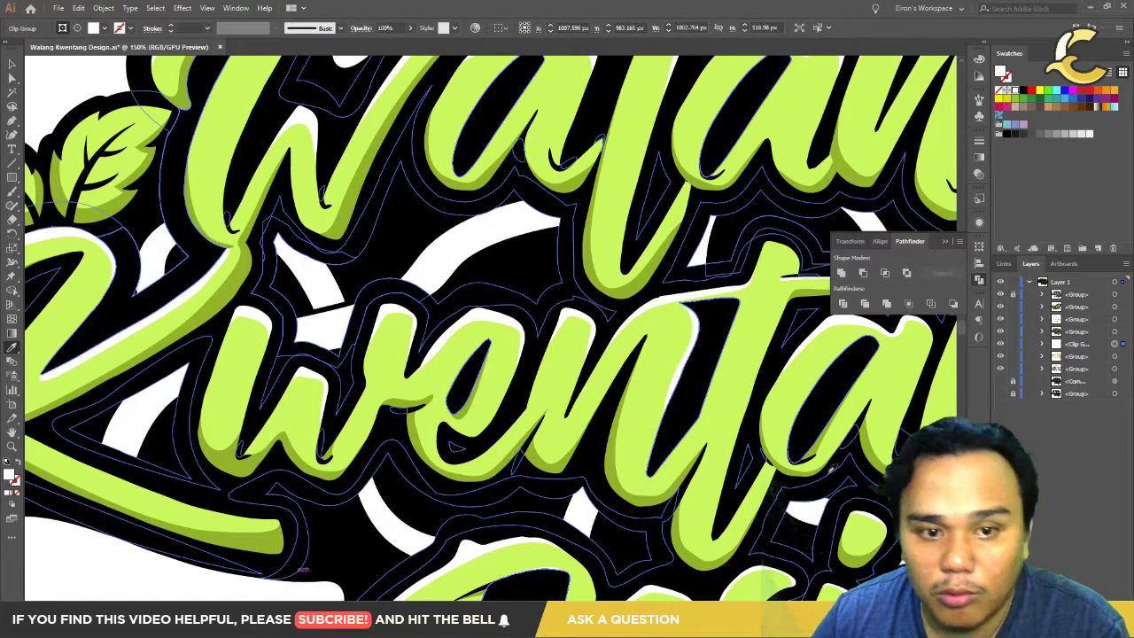
# Step: Inspect the paths inside the clip group, then clear the selection
pyautogui.click(1042, 344)
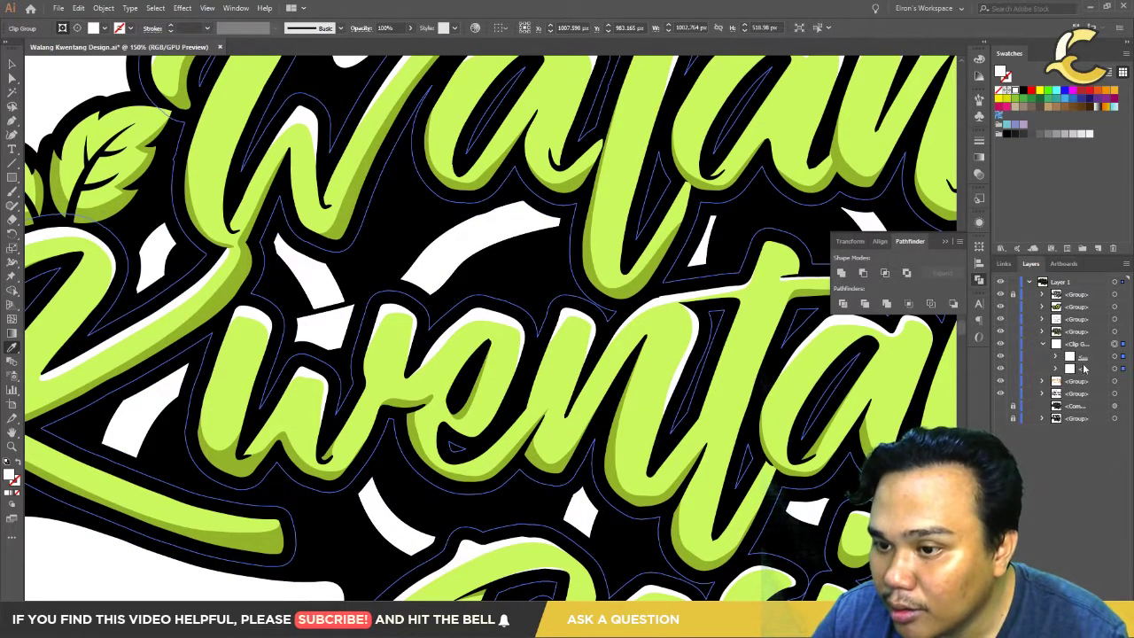
pyautogui.click(1056, 369)
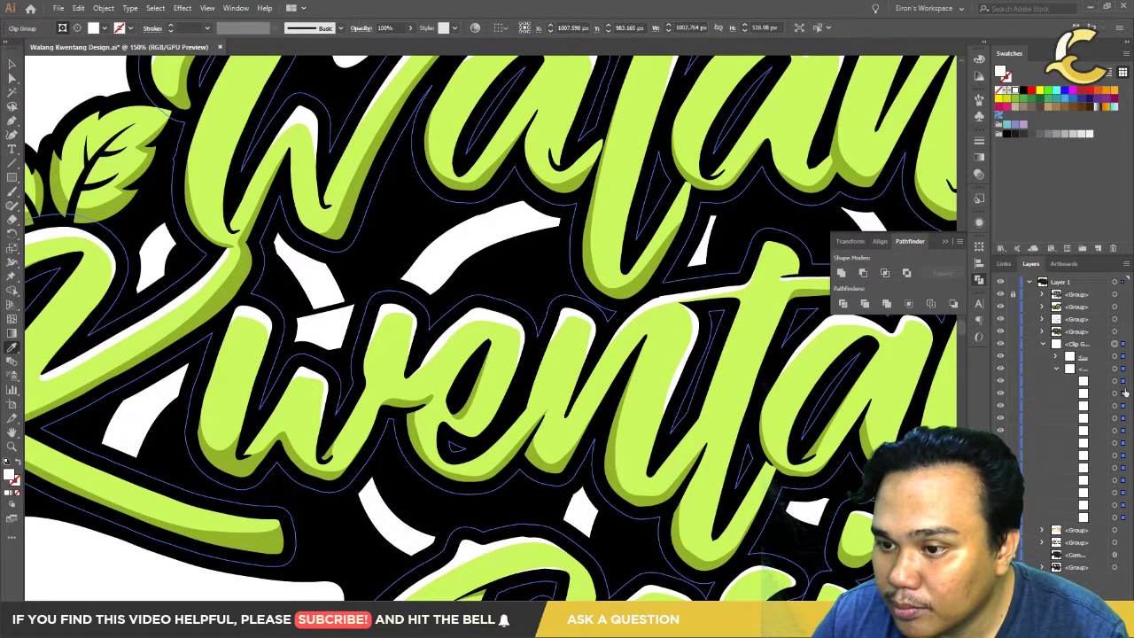
pyautogui.click(1121, 369)
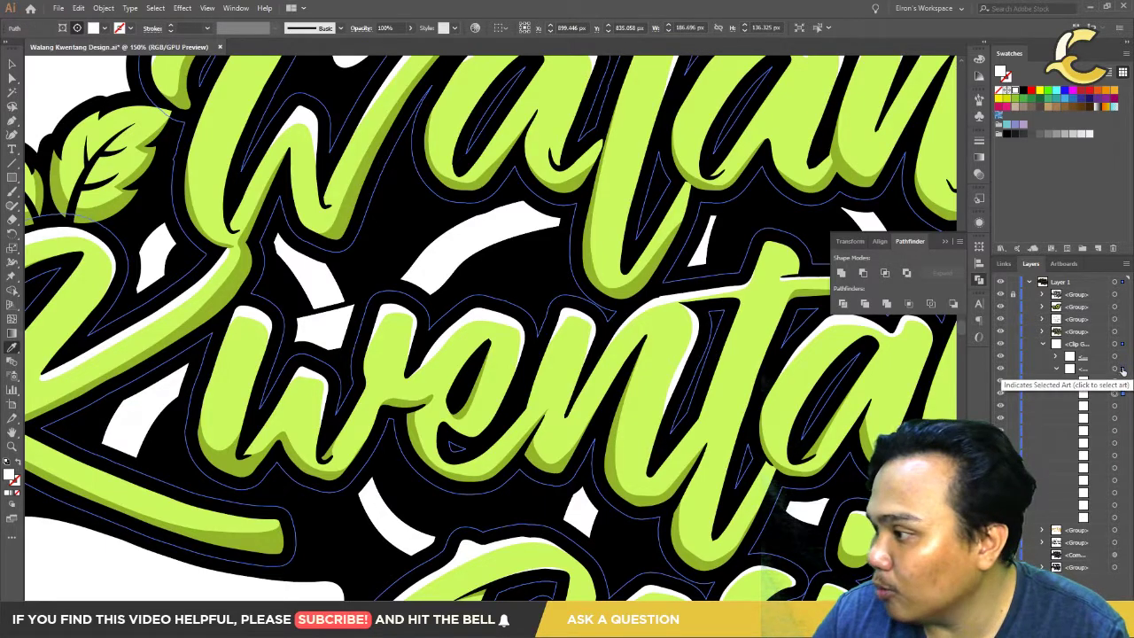
pyautogui.hotkey('ctrl', '-')
pyautogui.hotkey('ctrl', '-')
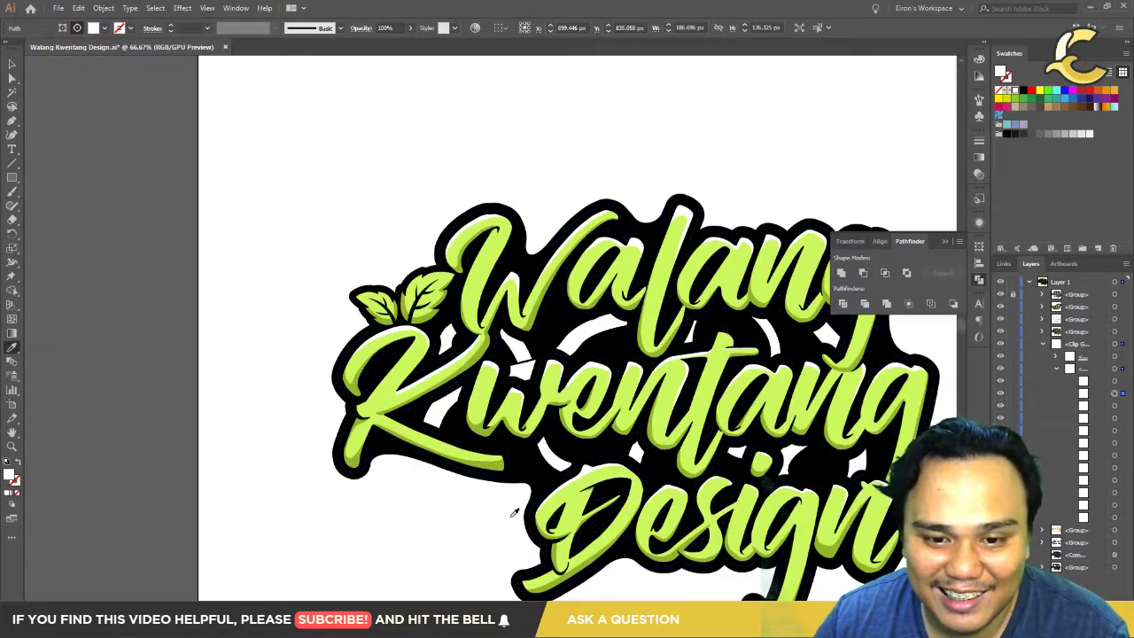
pyautogui.hotkey('ctrl', '-')
pyautogui.hotkey('ctrl', '+')
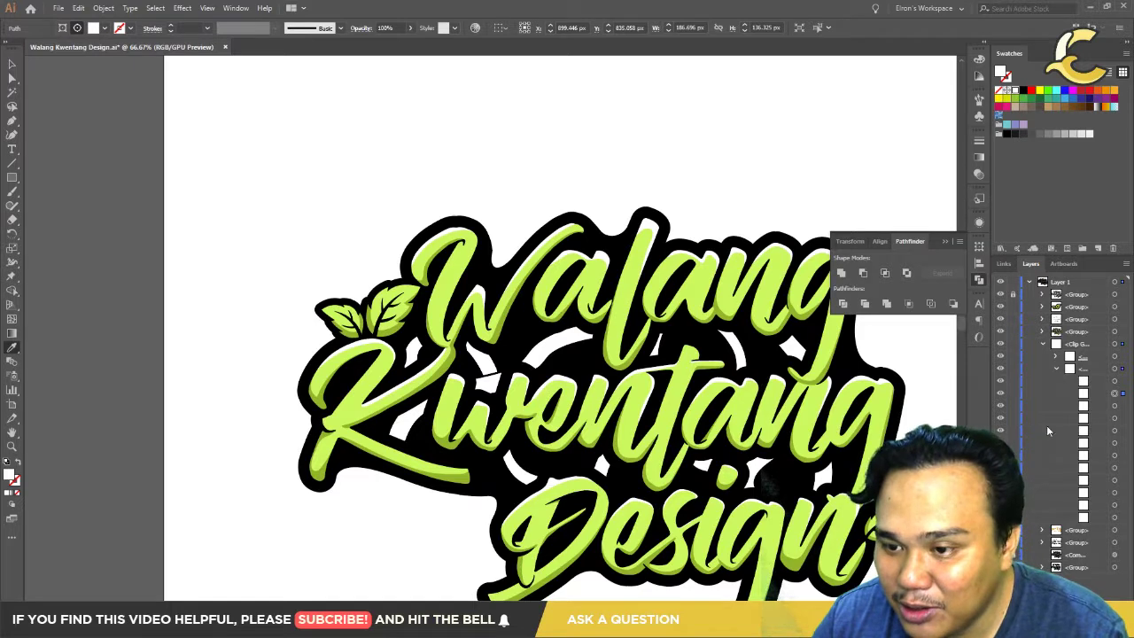
pyautogui.click(1055, 368)
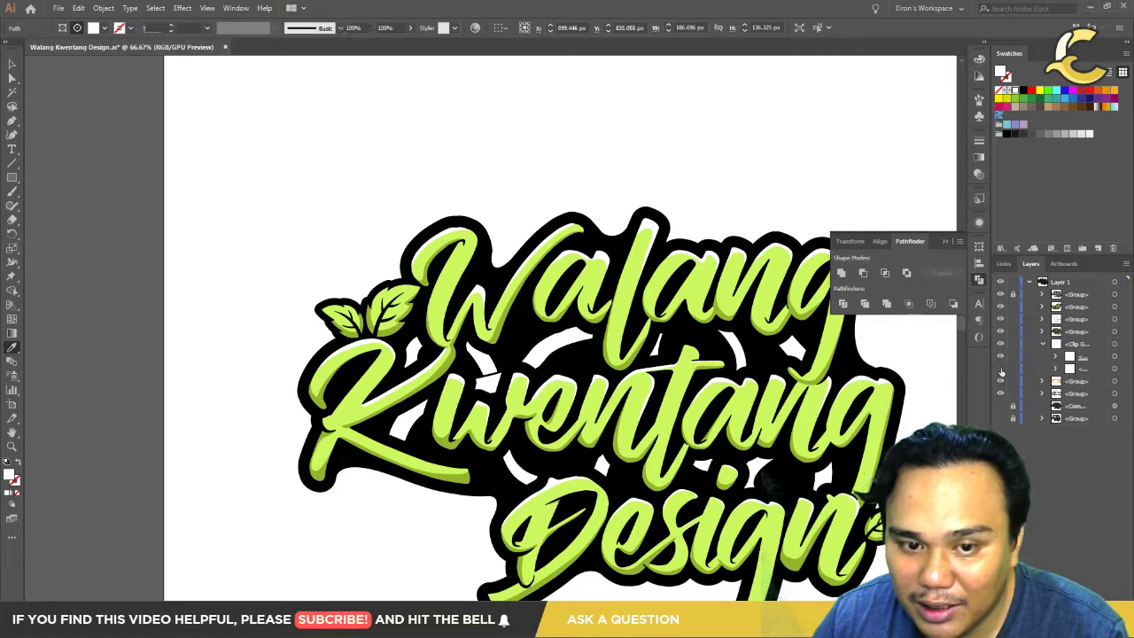
pyautogui.hotkey('ctrl', 'shift', 'a')
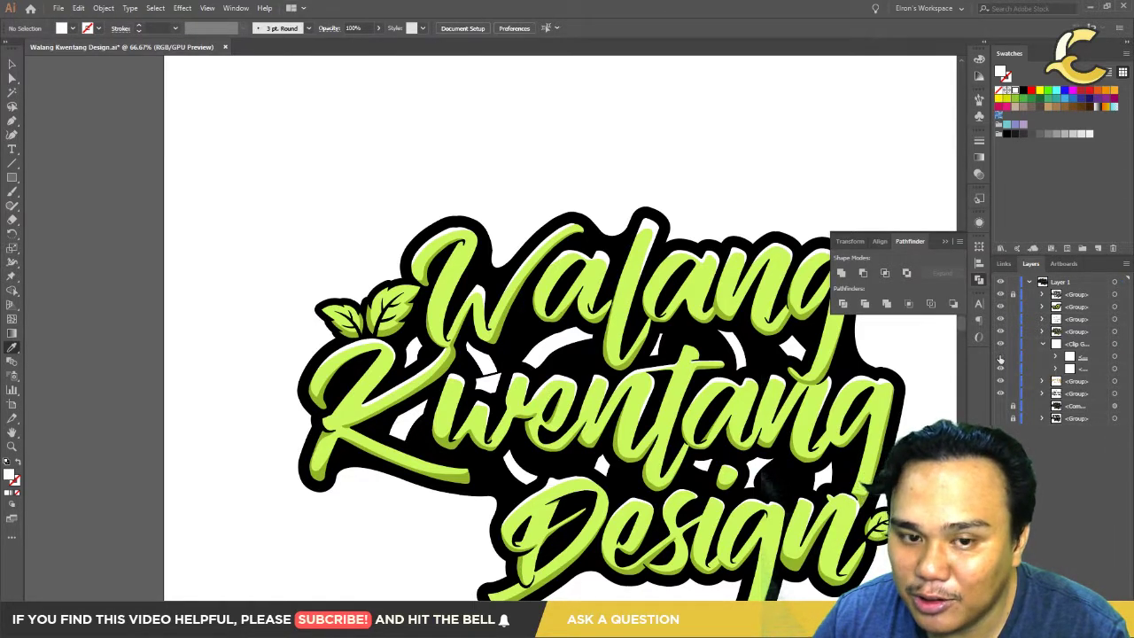
# Step: Show the orange wood shapes behind the lettering and compare them on and off
pyautogui.click(1000, 358)
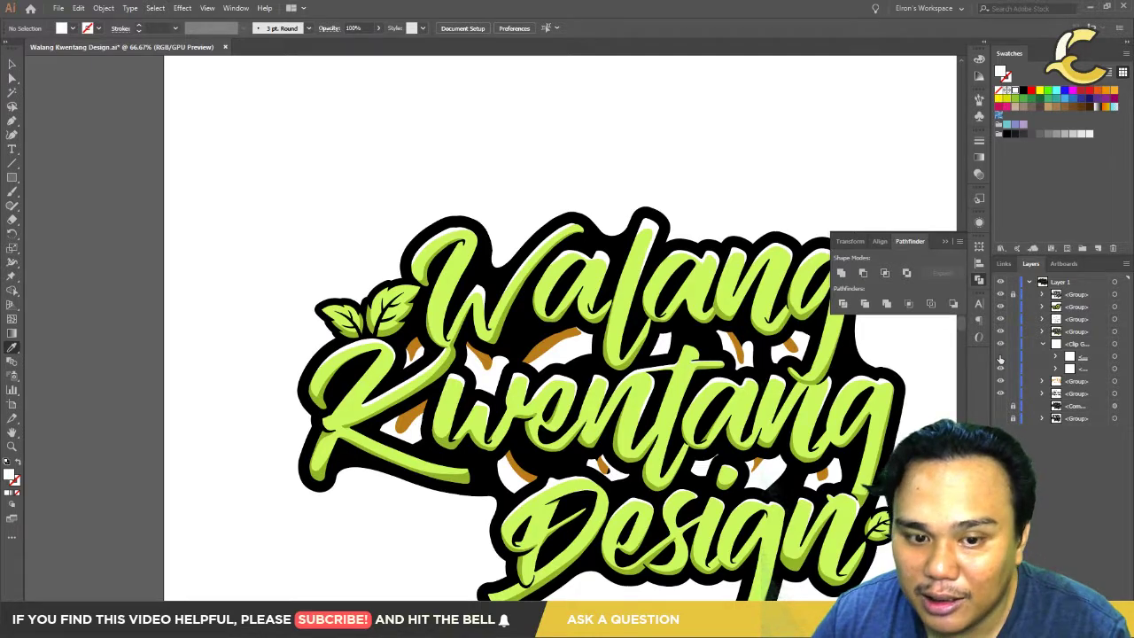
pyautogui.scroll(1, 524, 497)
pyautogui.scroll(1, 524, 498)
pyautogui.moveTo(462, 473)
pyautogui.mouseDown()
pyautogui.moveTo(486, 494)
pyautogui.moveTo(476, 532)
pyautogui.mouseUp()
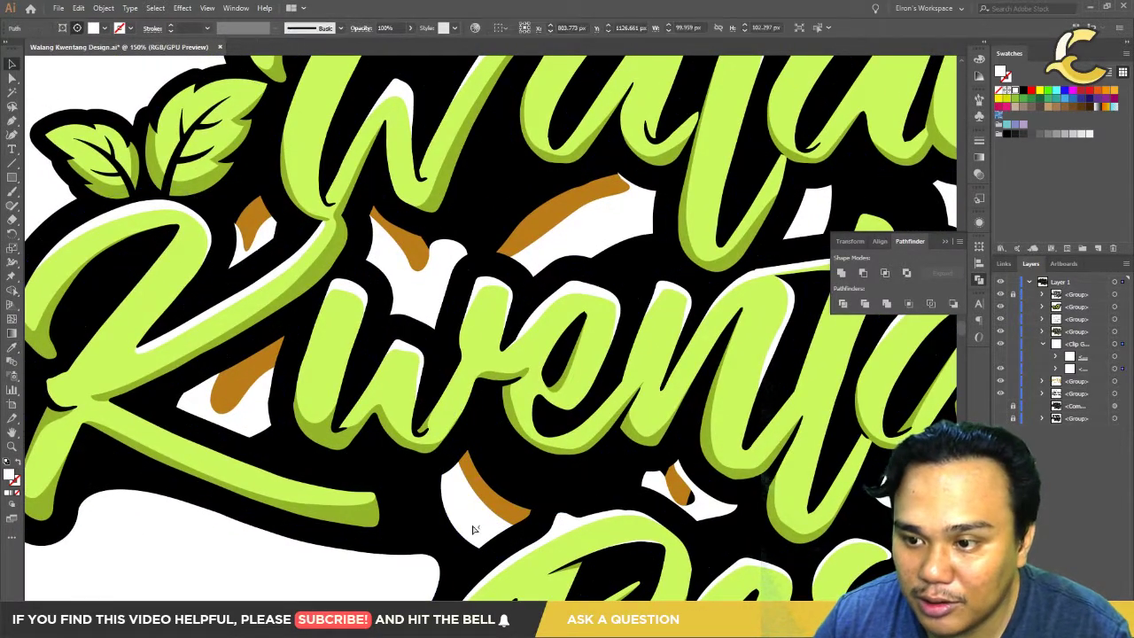
pyautogui.press('v')
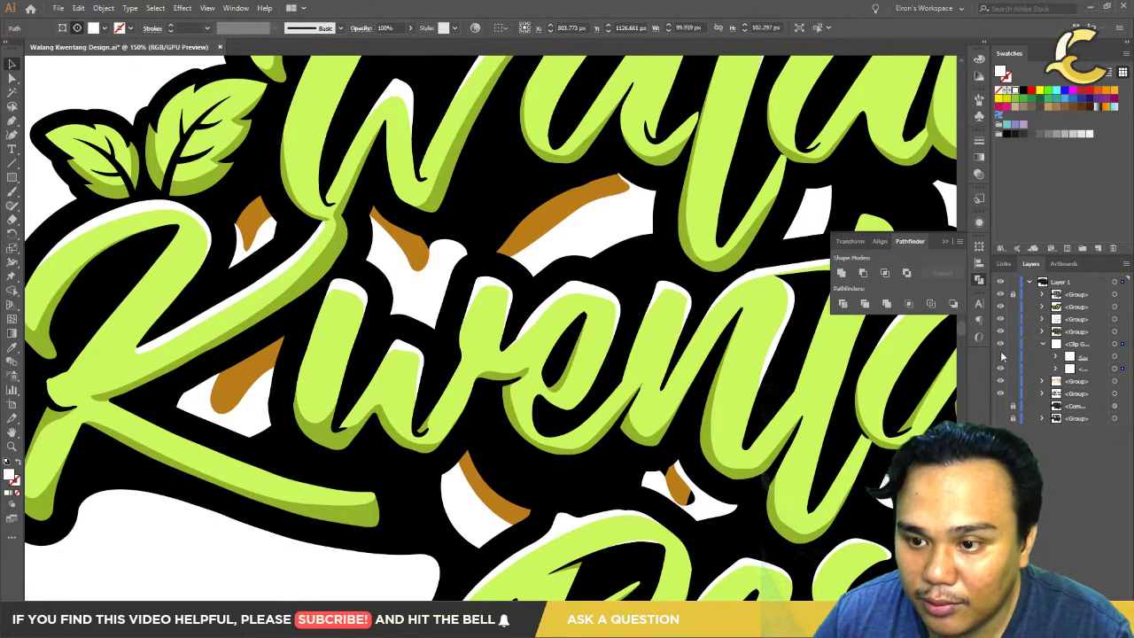
pyautogui.click(999, 358)
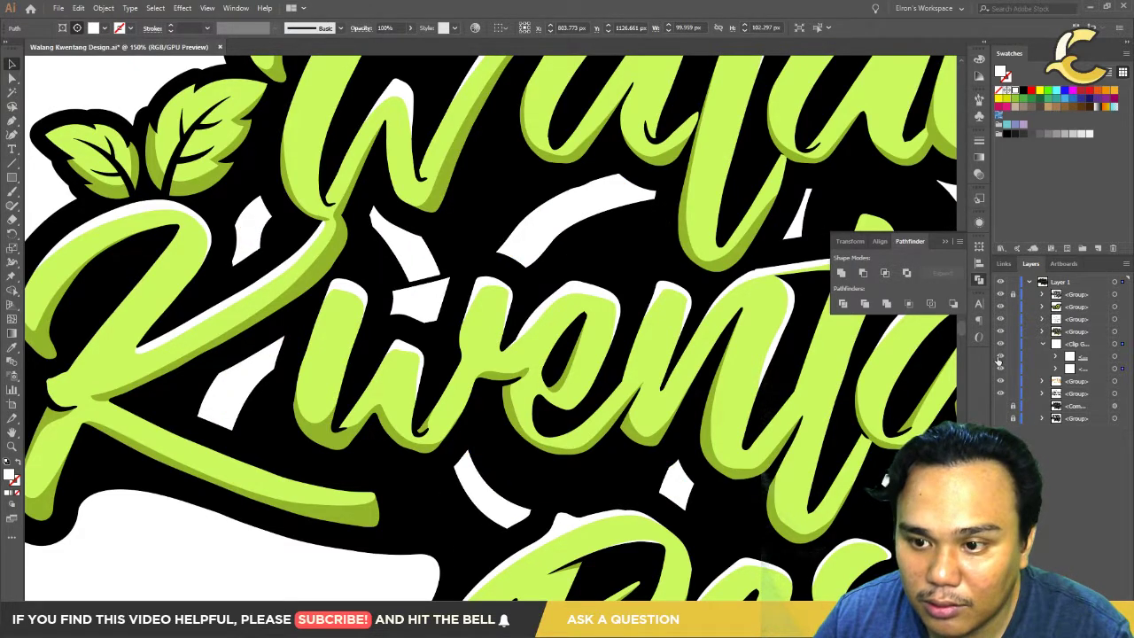
pyautogui.click(999, 358)
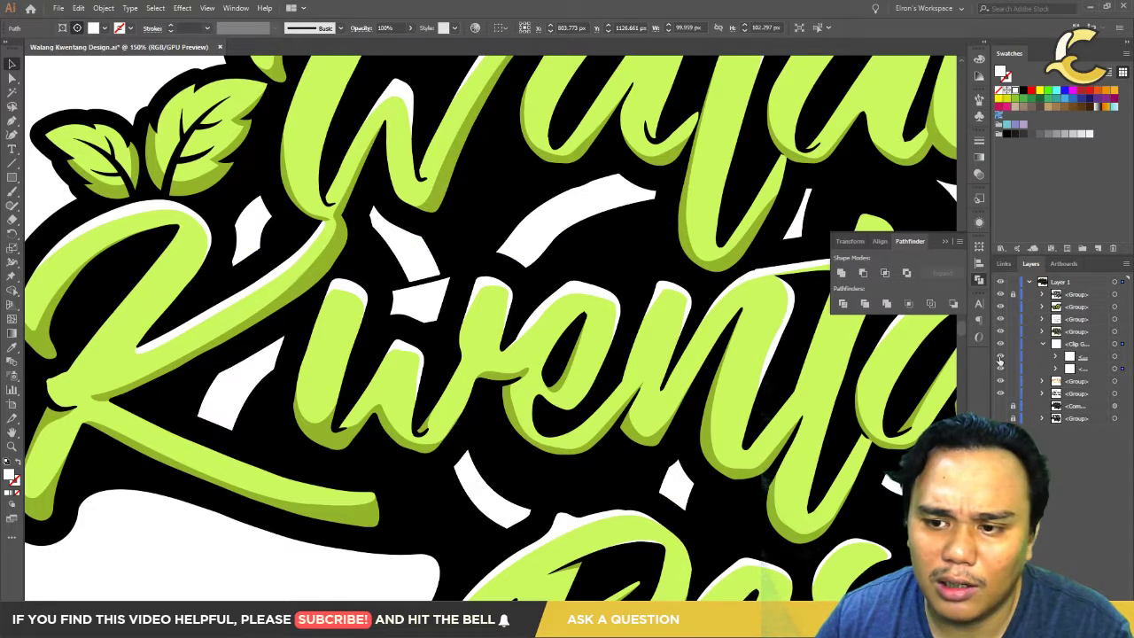
pyautogui.click(999, 360)
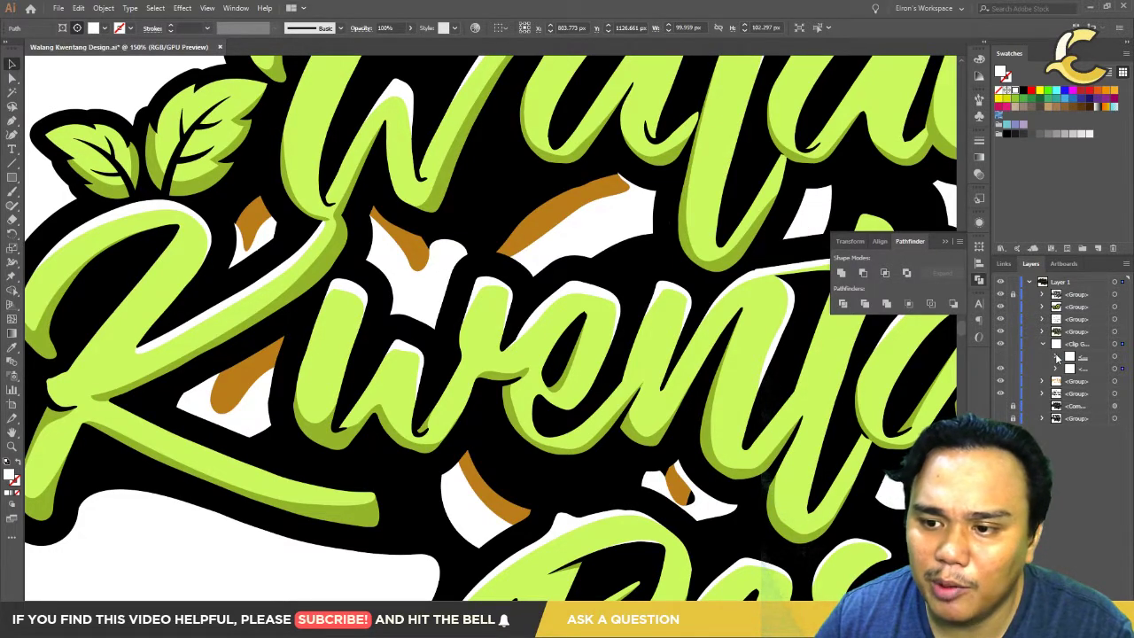
# Step: Inspect the sublayer's child items and hide the orange wood shapes
pyautogui.click(1055, 357)
pyautogui.click(1122, 368)
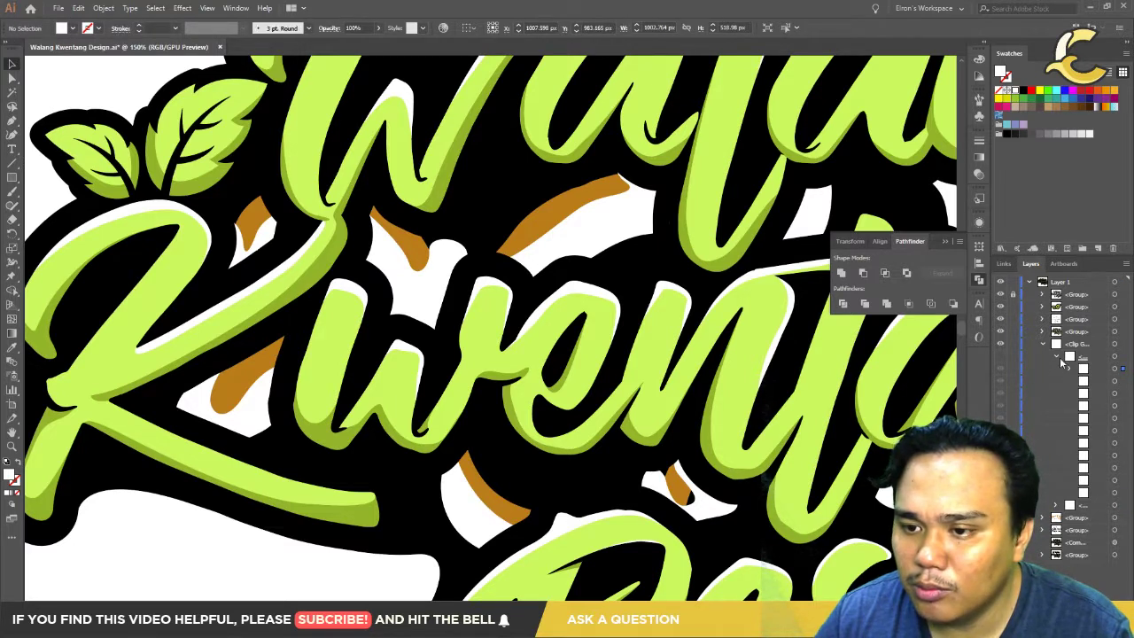
pyautogui.click(1056, 358)
pyautogui.click(1000, 365)
pyautogui.click(1055, 358)
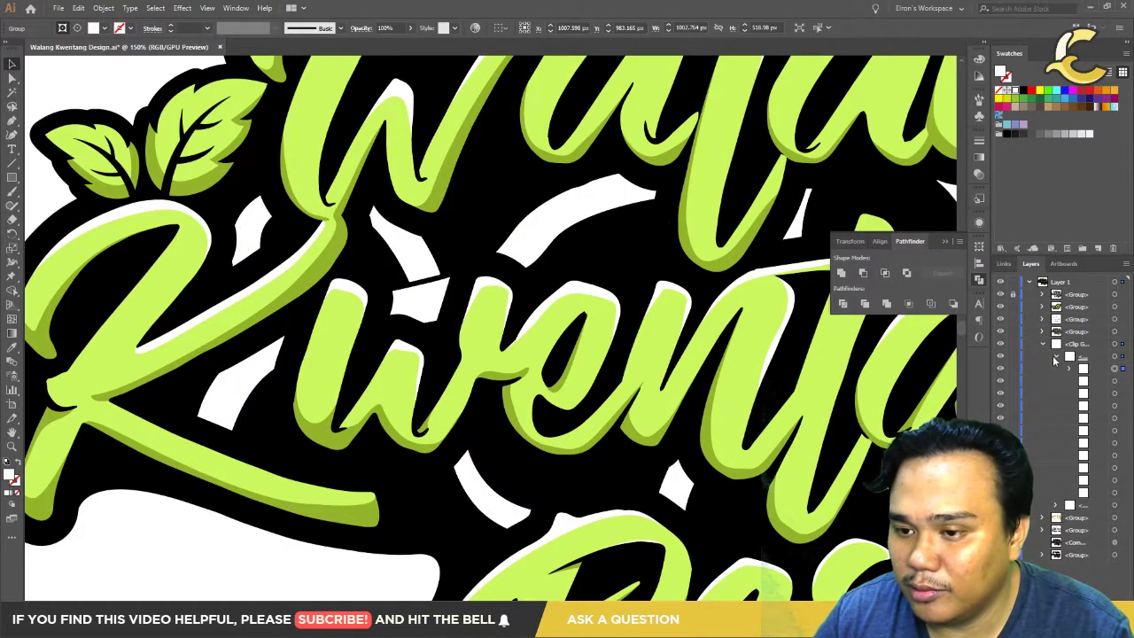
pyautogui.click(1055, 358)
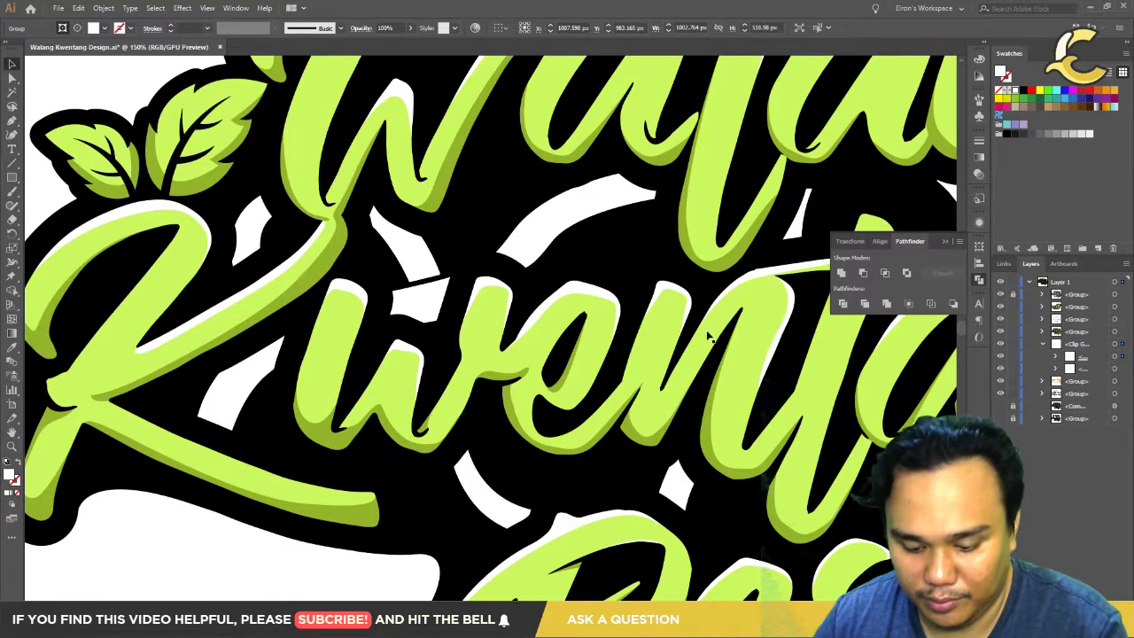
# Step: Fill the white patches with sampled black and unhide the orange wood shapes
pyautogui.click(1118, 357)
pyautogui.press('i')
pyautogui.click(522, 485)
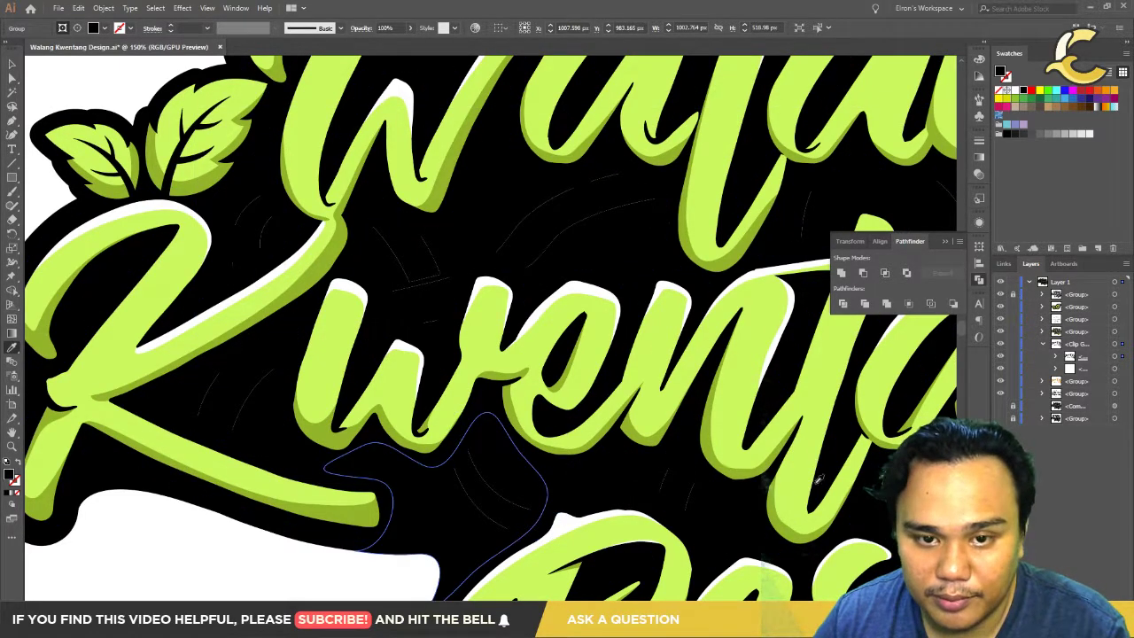
pyautogui.hotkey('ctrl', 'a')
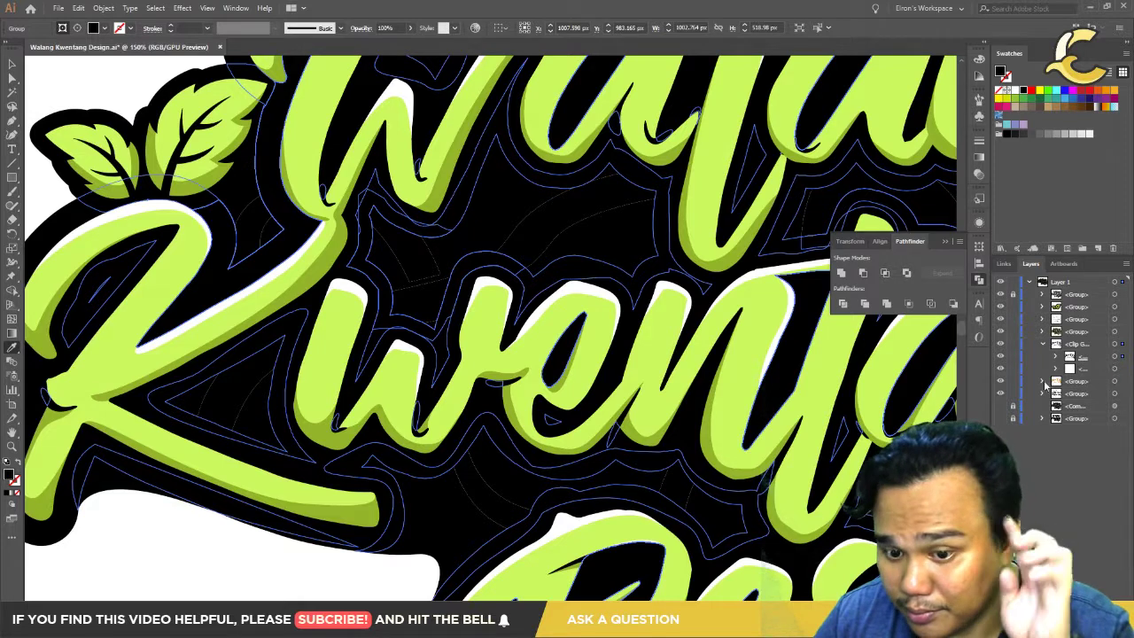
pyautogui.click(1123, 356)
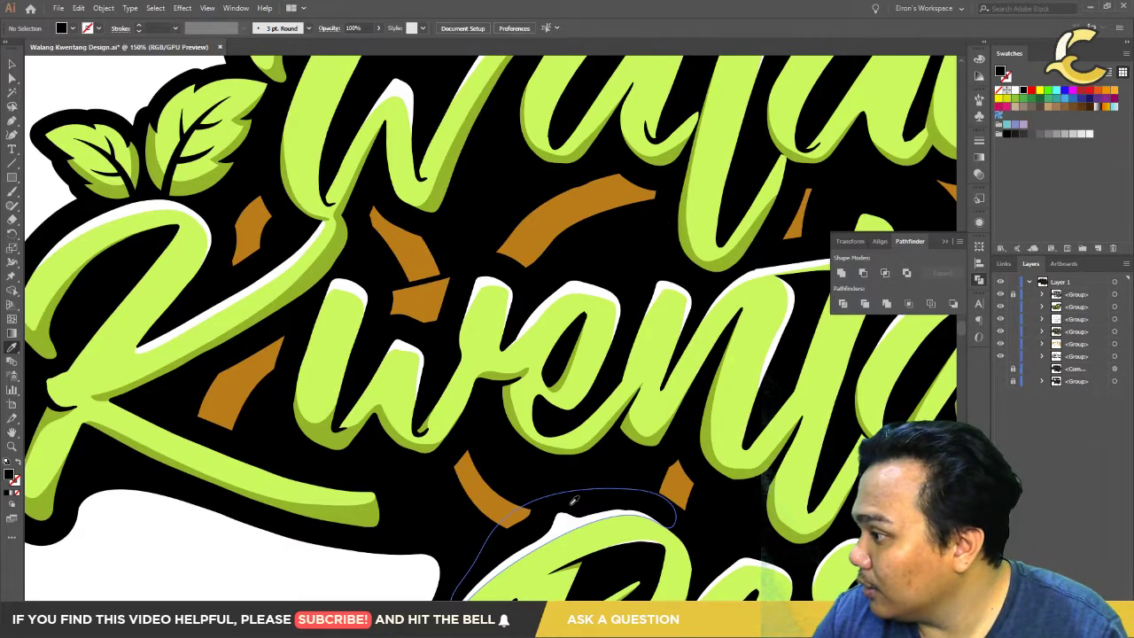
# Step: Clip the orange wood shapes with a mask, then release the clipping mask again
pyautogui.press('v')
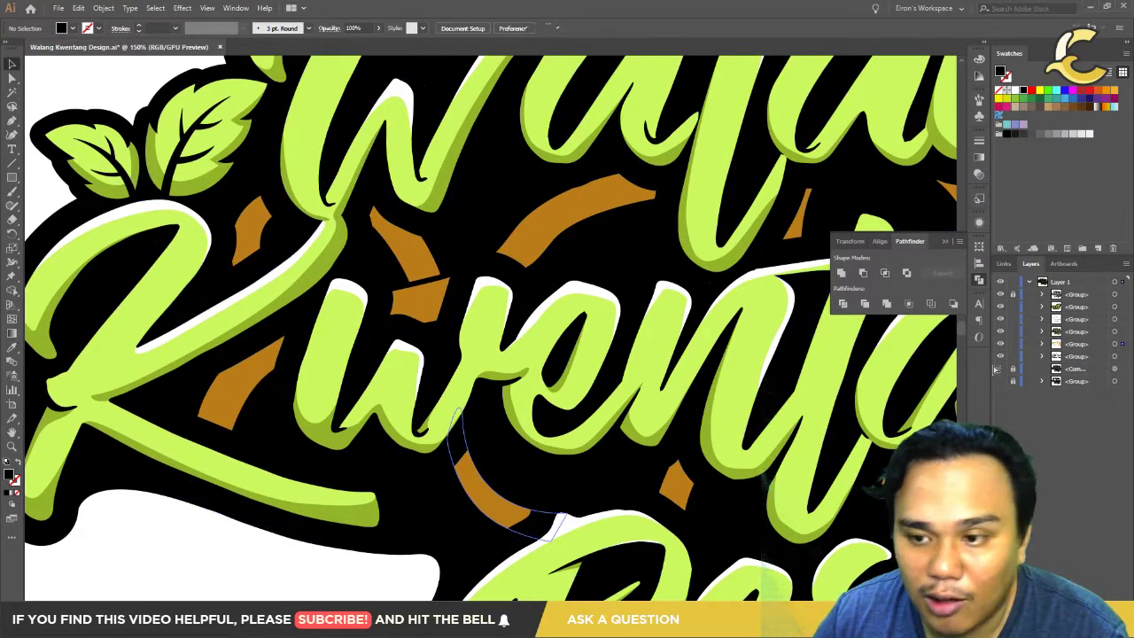
pyautogui.click(549, 523)
pyautogui.click(1045, 345)
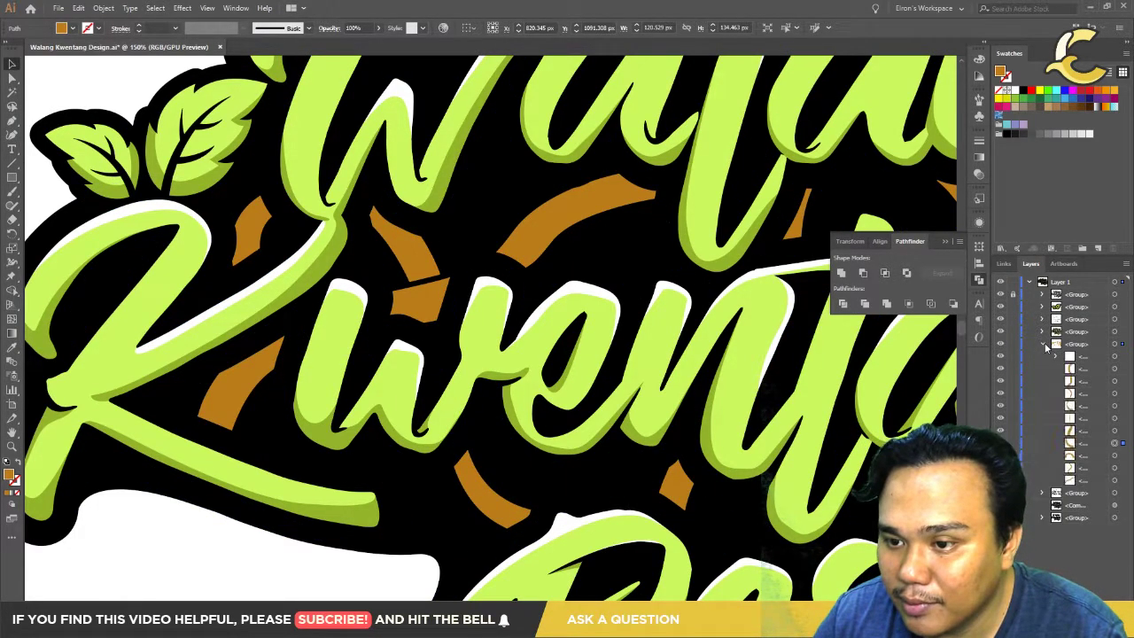
pyautogui.hotkey('ctrl', '7')
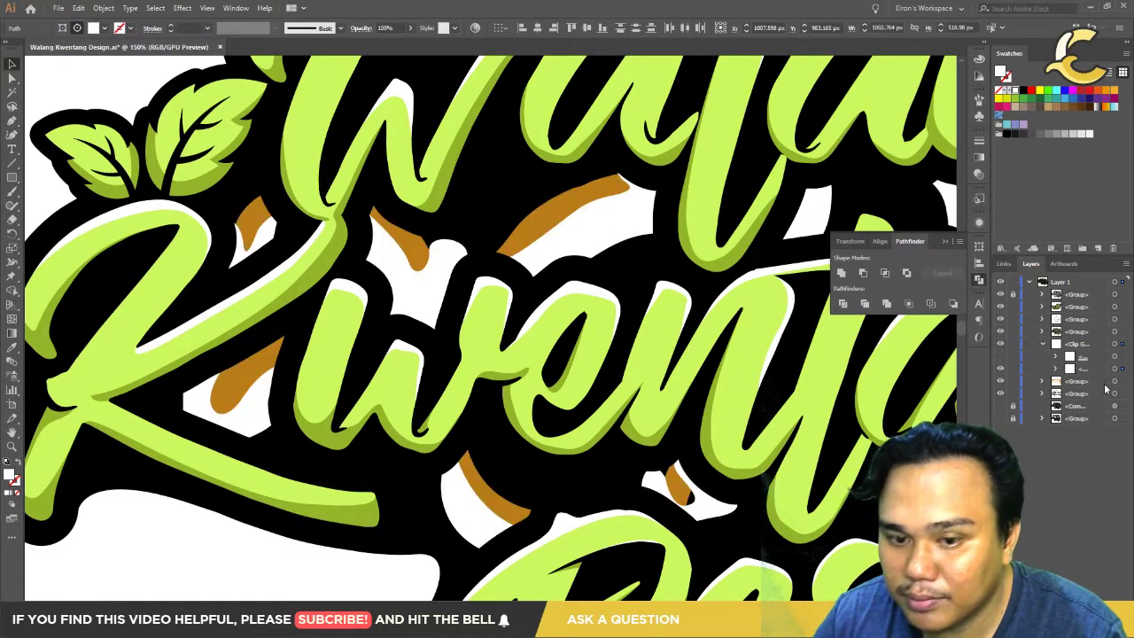
pyautogui.click(1057, 404)
pyautogui.click(597, 438)
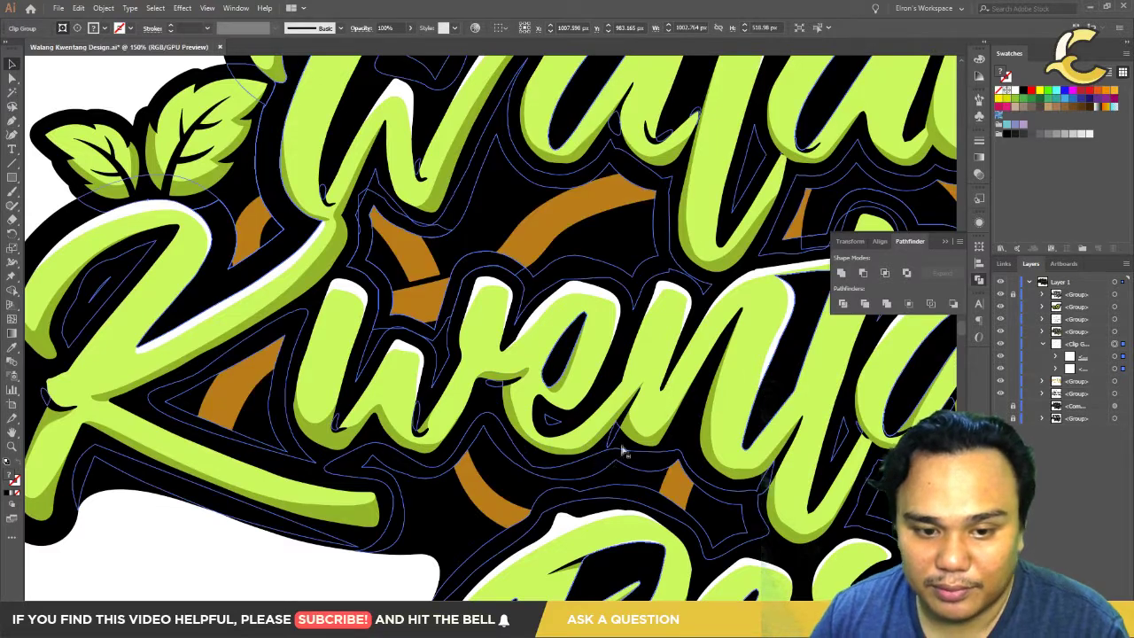
pyautogui.hotkey('ctrl', 'alt', '7')
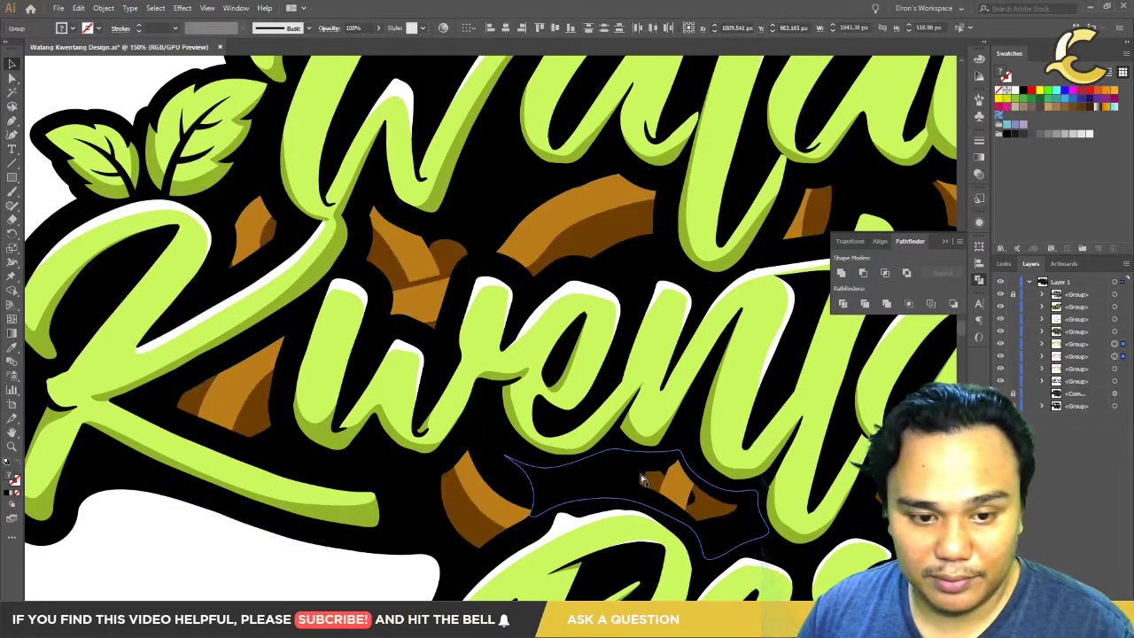
pyautogui.click(1123, 346)
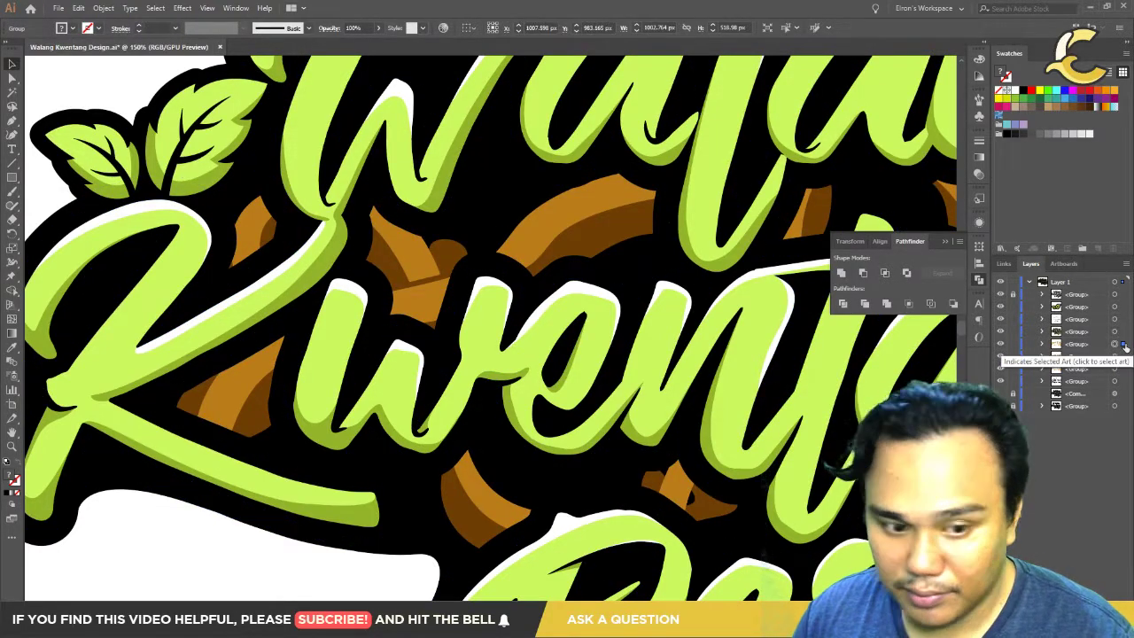
pyautogui.hotkey('ctrl', 'shift', 'a')
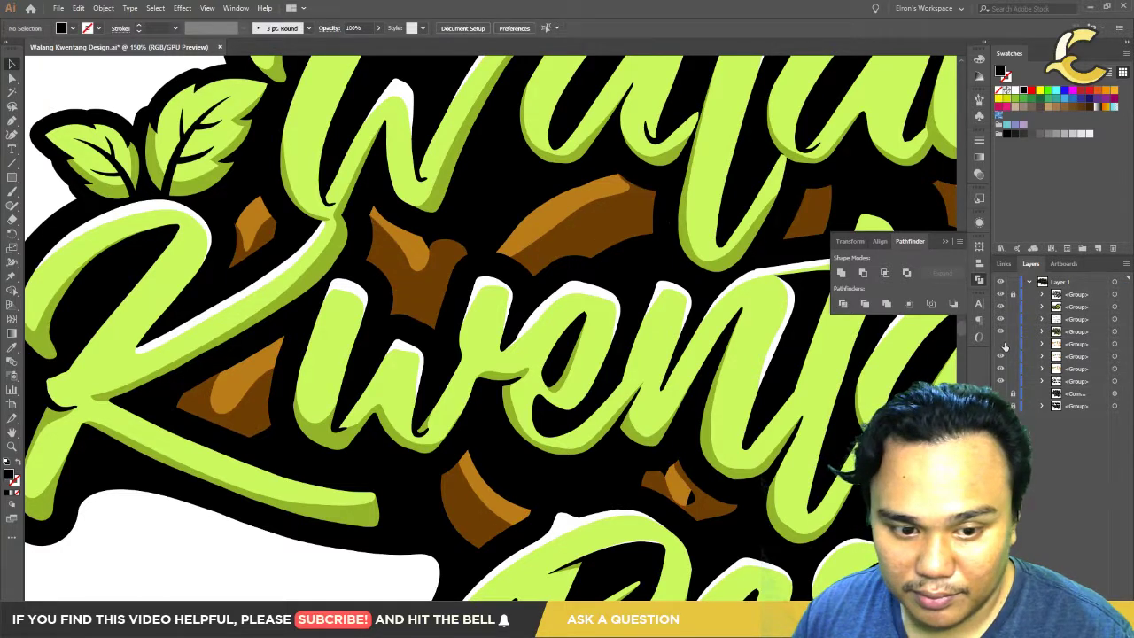
# Step: Move the wood group to a new stacking position and hide the dark brown shading
pyautogui.click(1001, 344)
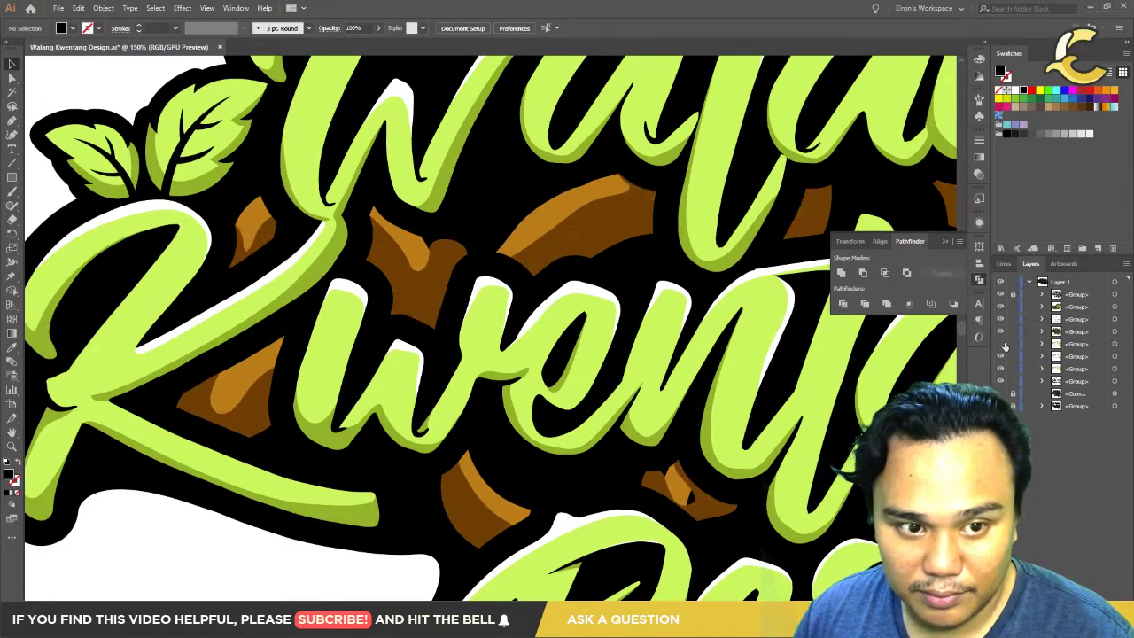
pyautogui.click(1001, 344)
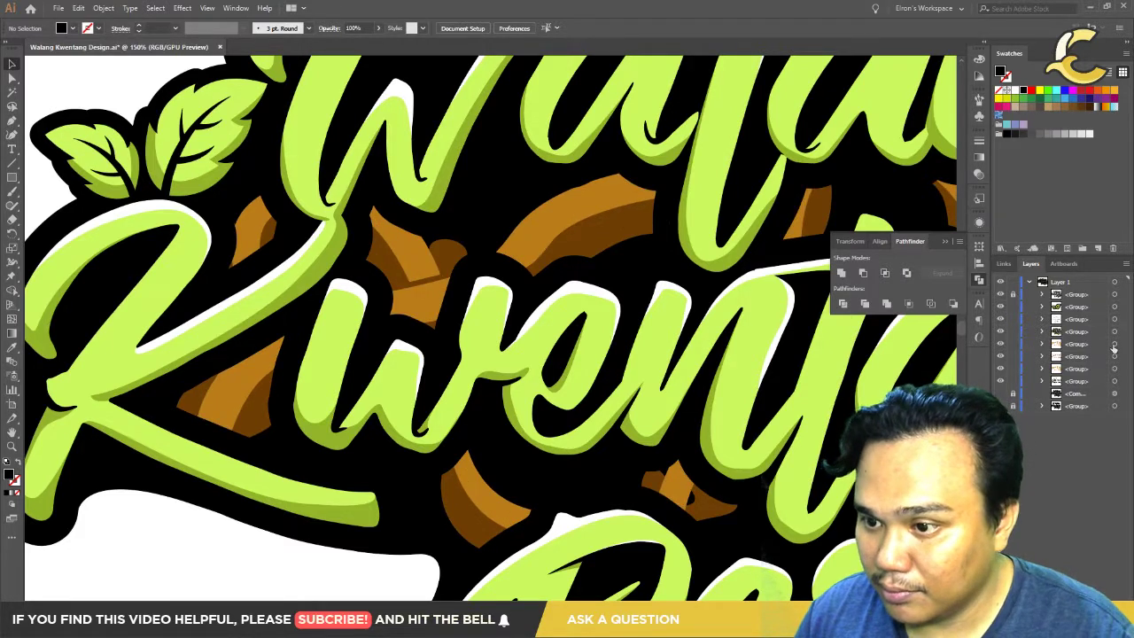
pyautogui.moveTo(1048, 352); pyautogui.dragTo(1027, 377)
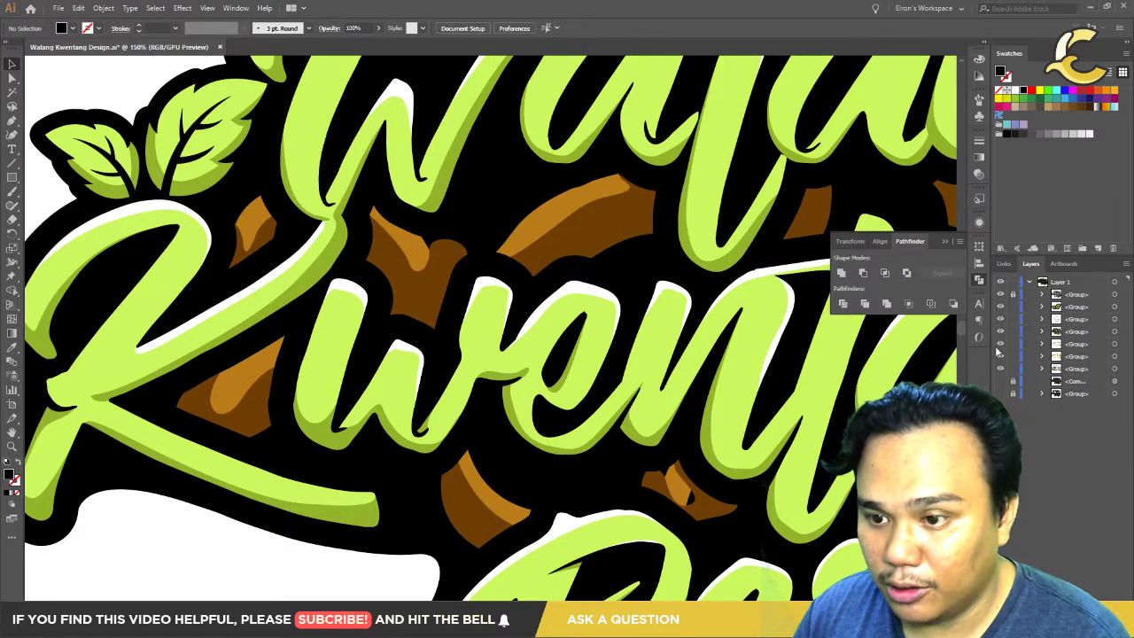
pyautogui.click(1001, 344)
pyautogui.click(1001, 344)
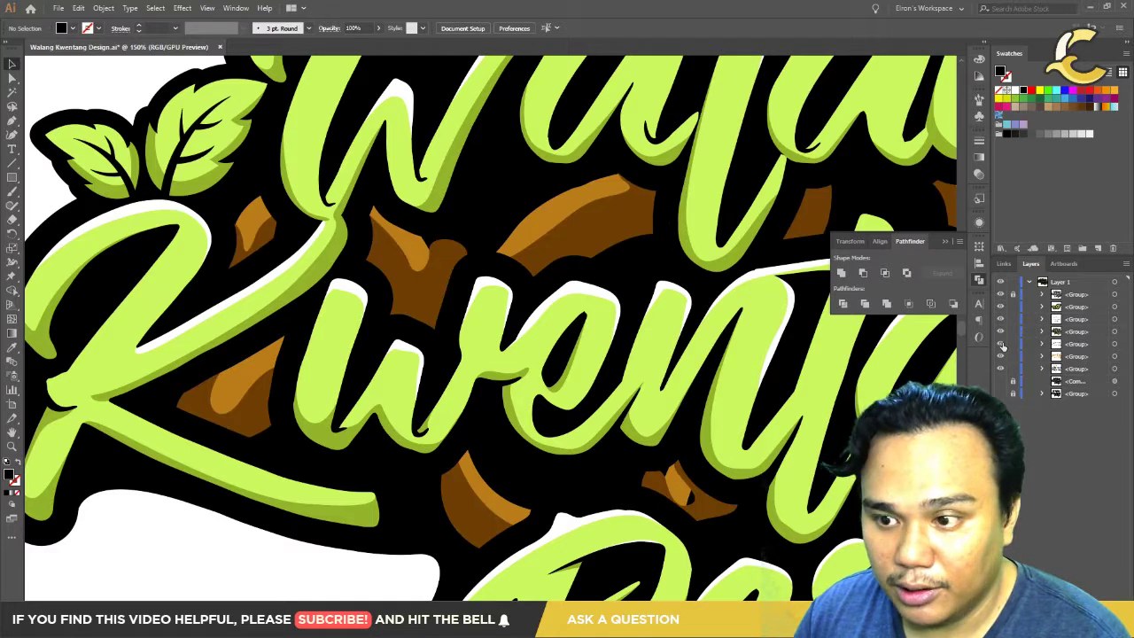
pyautogui.click(1117, 345)
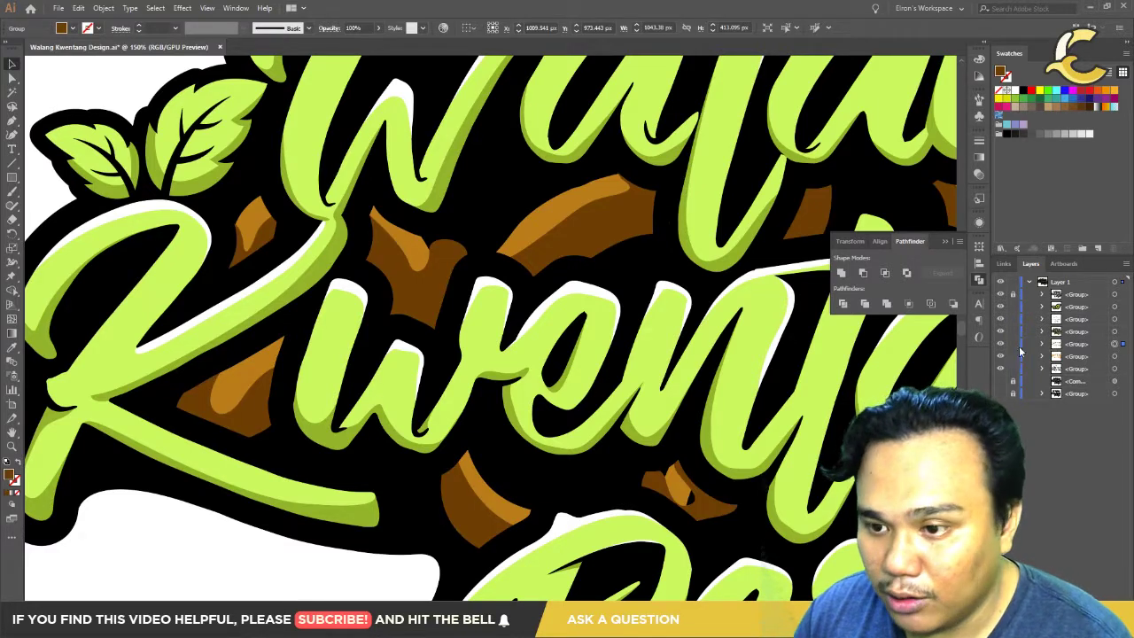
pyautogui.click(1000, 347)
pyautogui.click(1000, 347)
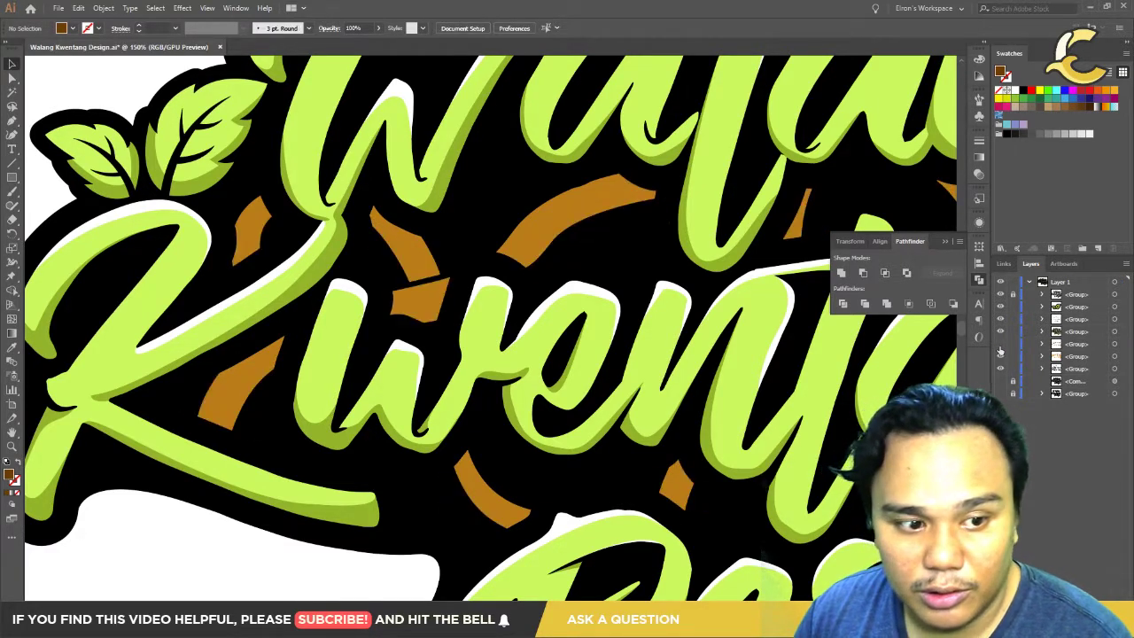
pyautogui.click(1000, 347)
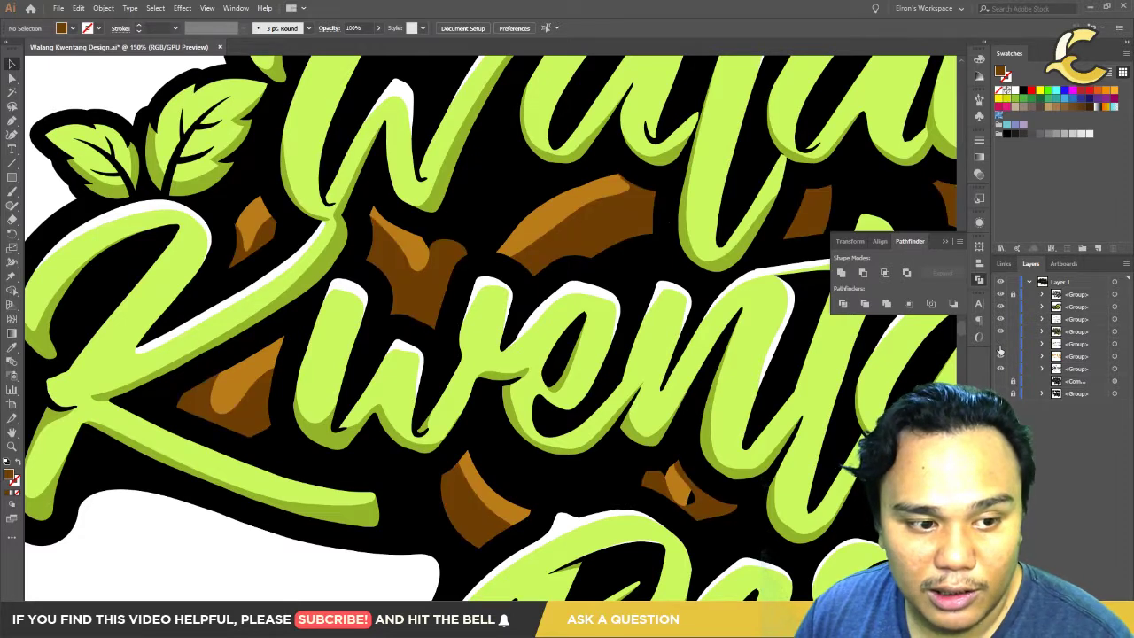
pyautogui.click(1000, 348)
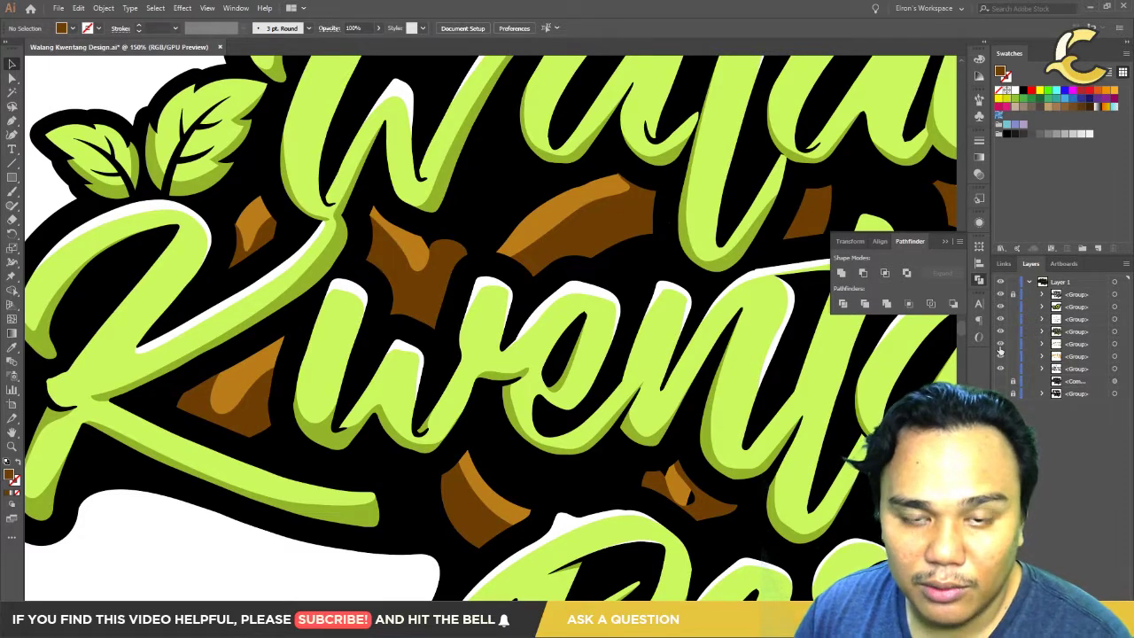
pyautogui.click(1000, 346)
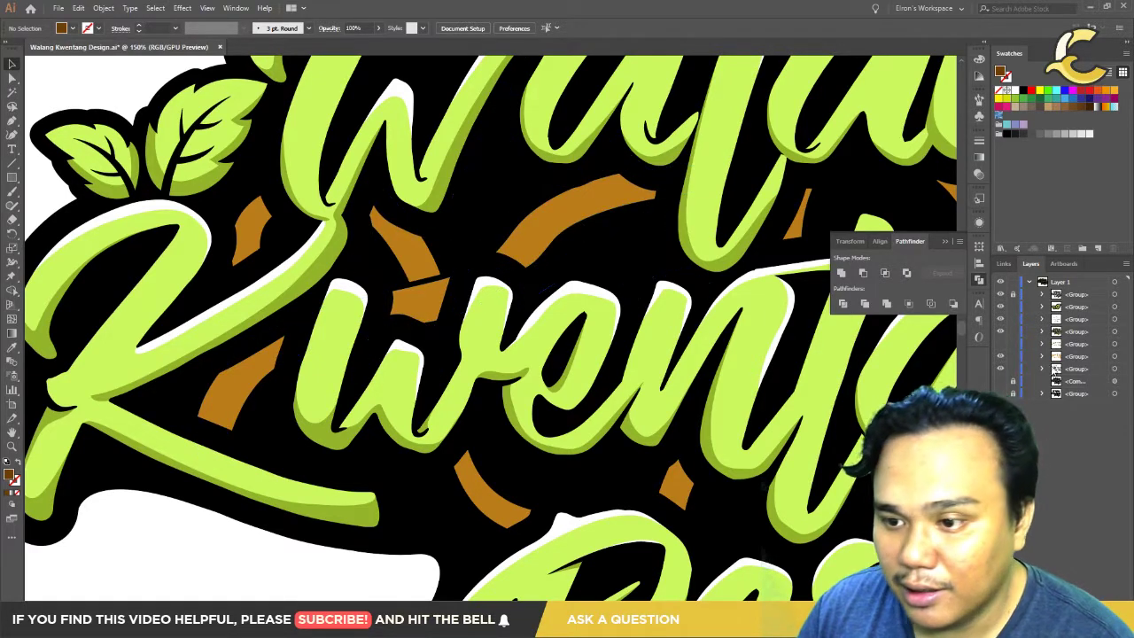
pyautogui.click(1115, 355)
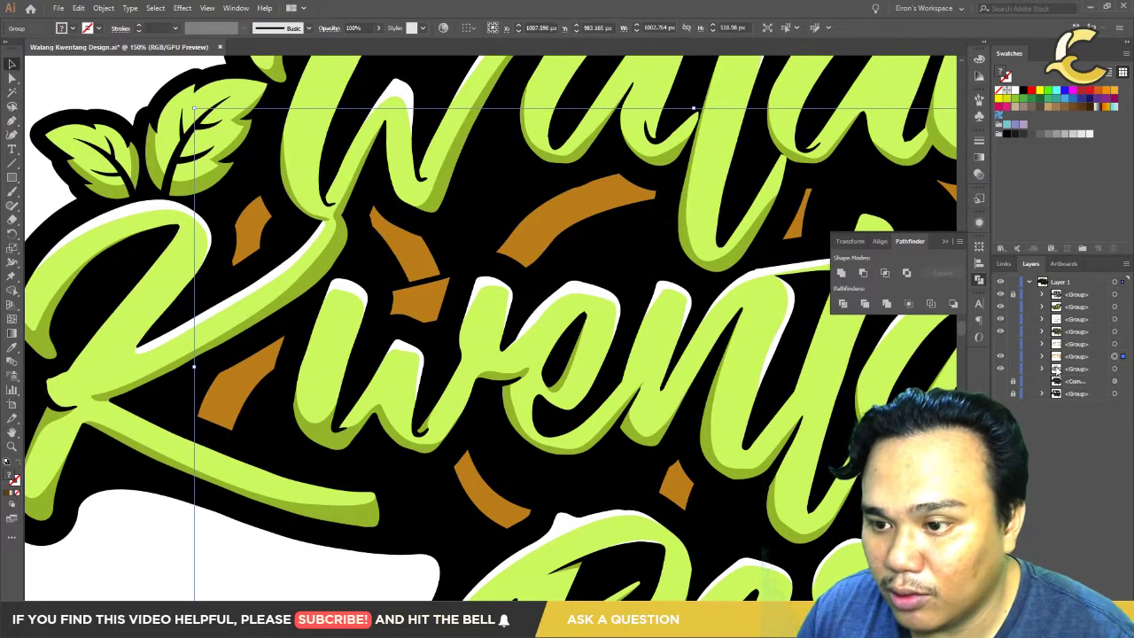
# Step: Duplicate the wood group, toggle the orange shapes' visibility, and inspect its nested groups
pyautogui.moveTo(1069, 359); pyautogui.dragTo(1069, 340)
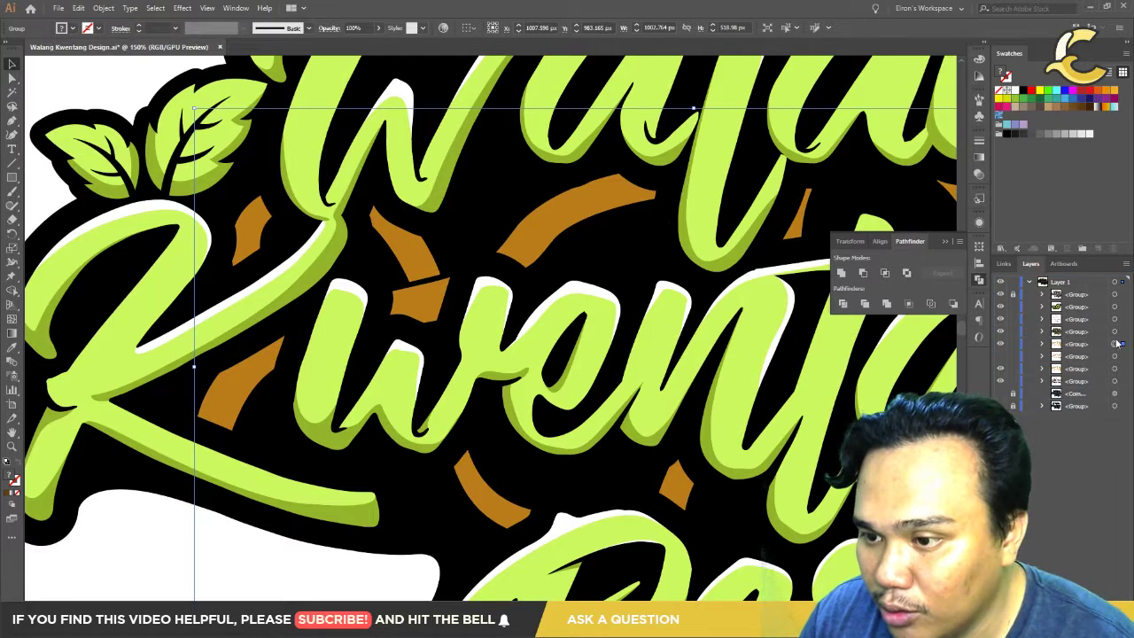
pyautogui.click(1001, 344)
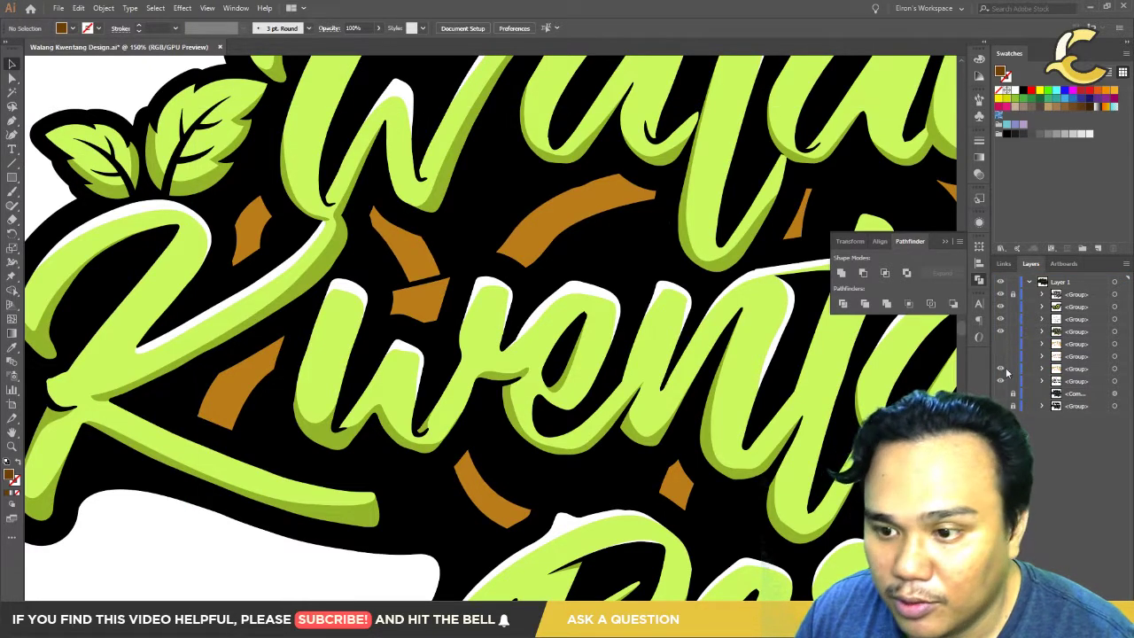
pyautogui.click(1001, 370)
pyautogui.click(1001, 344)
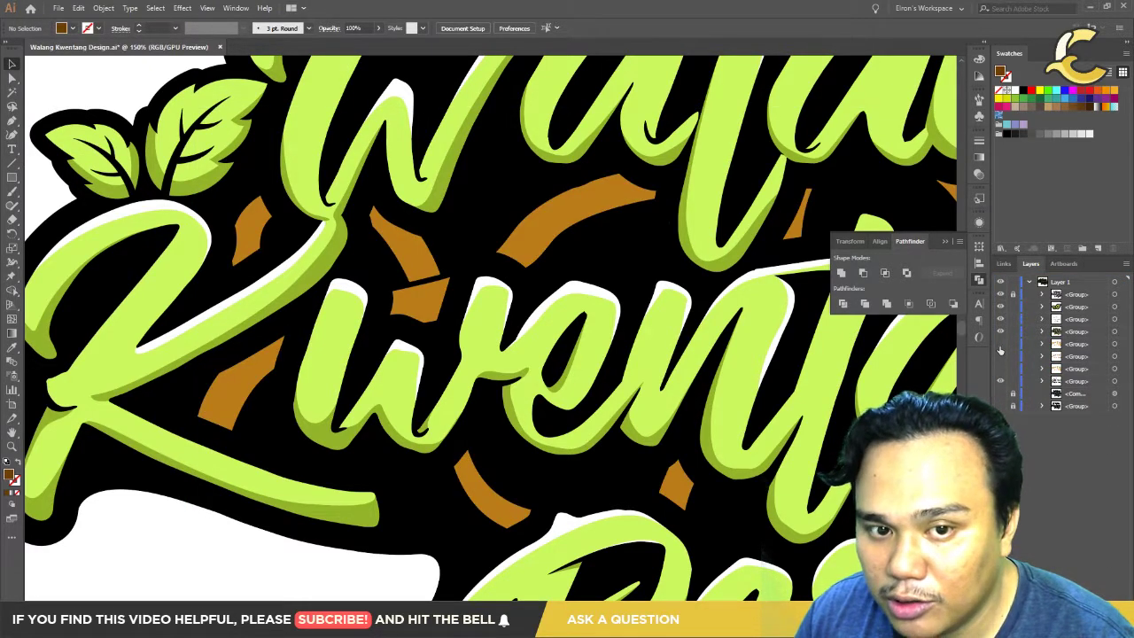
pyautogui.click(1077, 357)
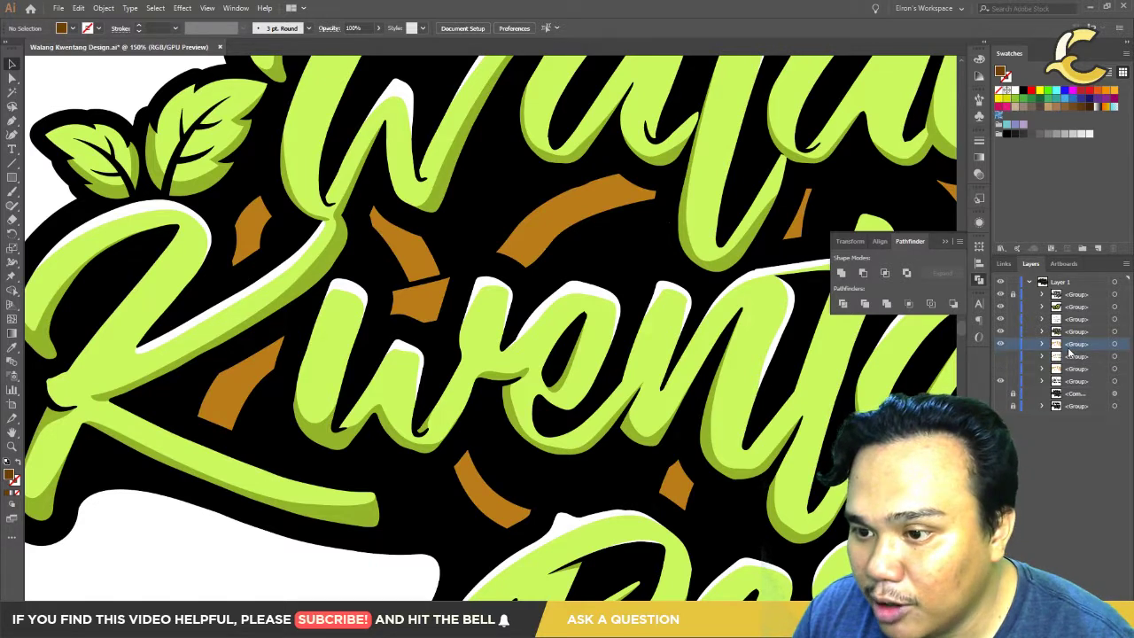
pyautogui.click(1123, 344)
pyautogui.click(1042, 343)
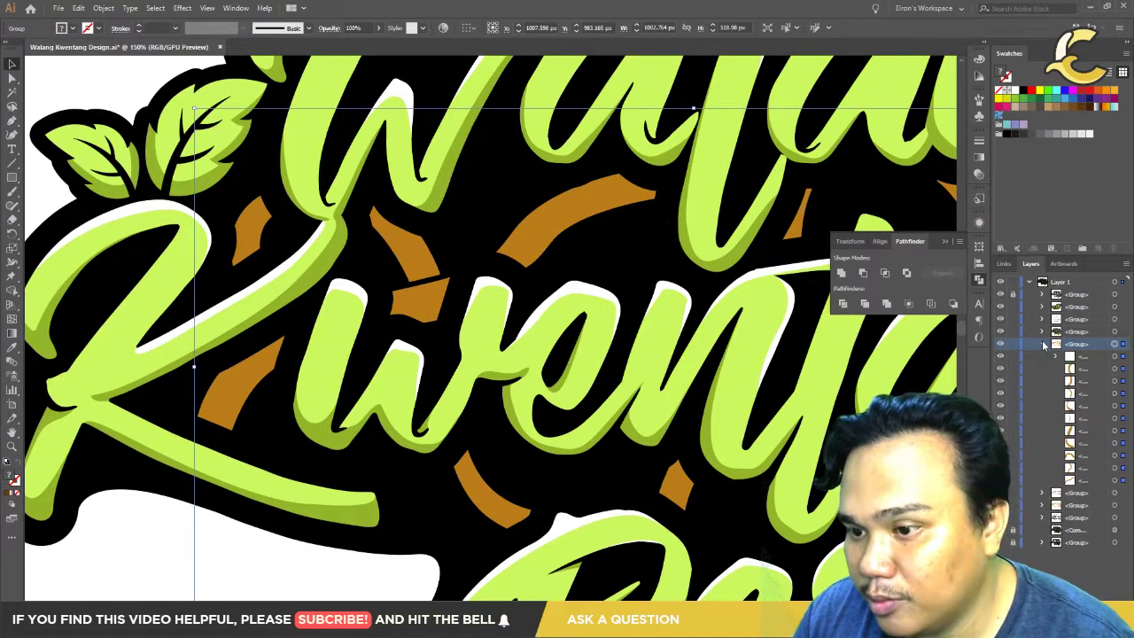
pyautogui.click(1055, 356)
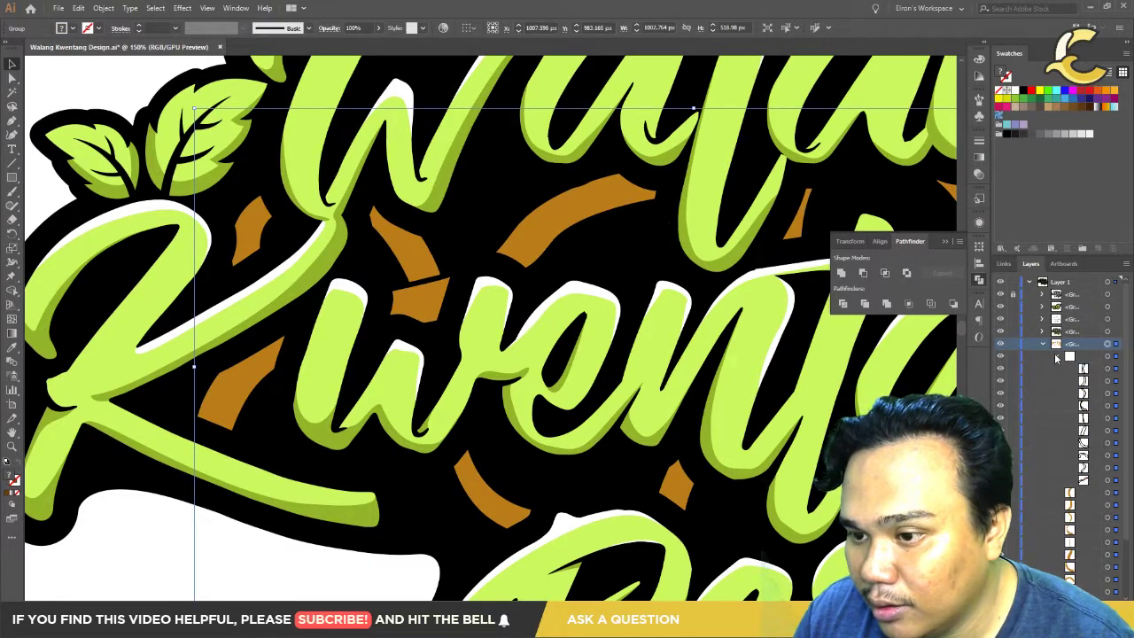
pyautogui.click(1055, 356)
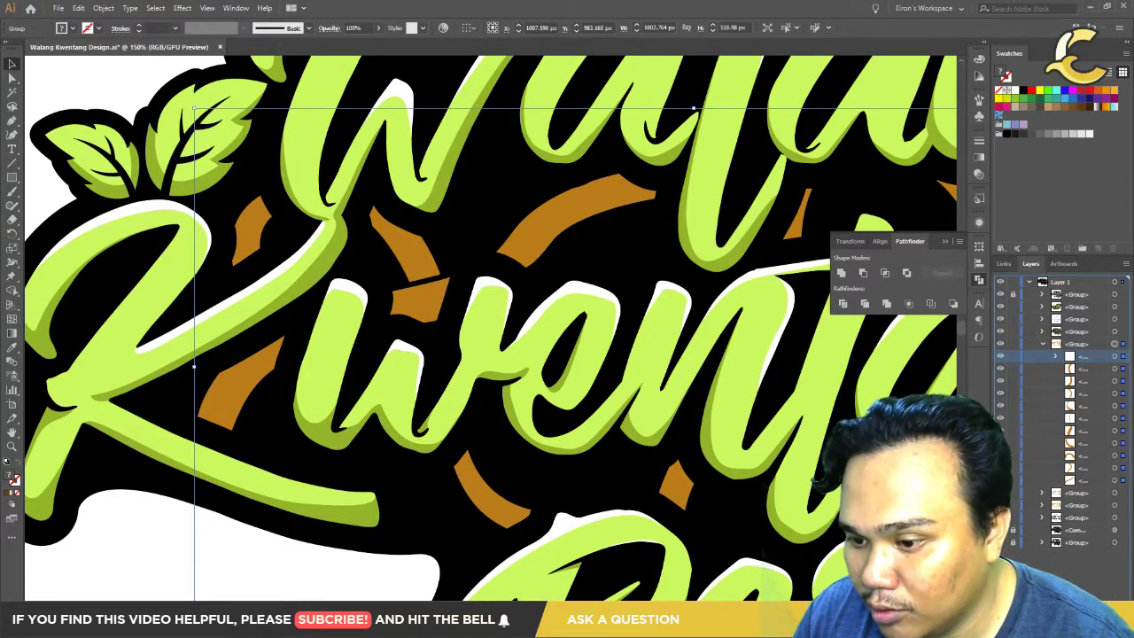
# Step: Move the sub-group down the stack, show the brown shading, and clip the wood inside the lettering group
pyautogui.moveTo(1063, 356); pyautogui.dragTo(1045, 516)
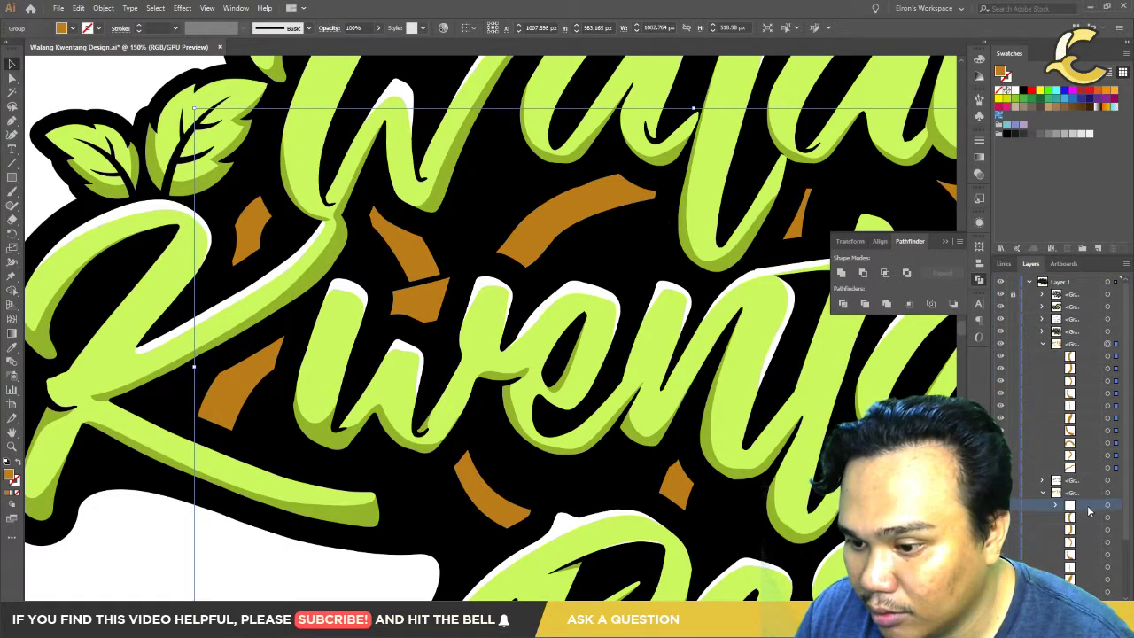
pyautogui.click(1043, 493)
pyautogui.scroll(-1, 1043, 496)
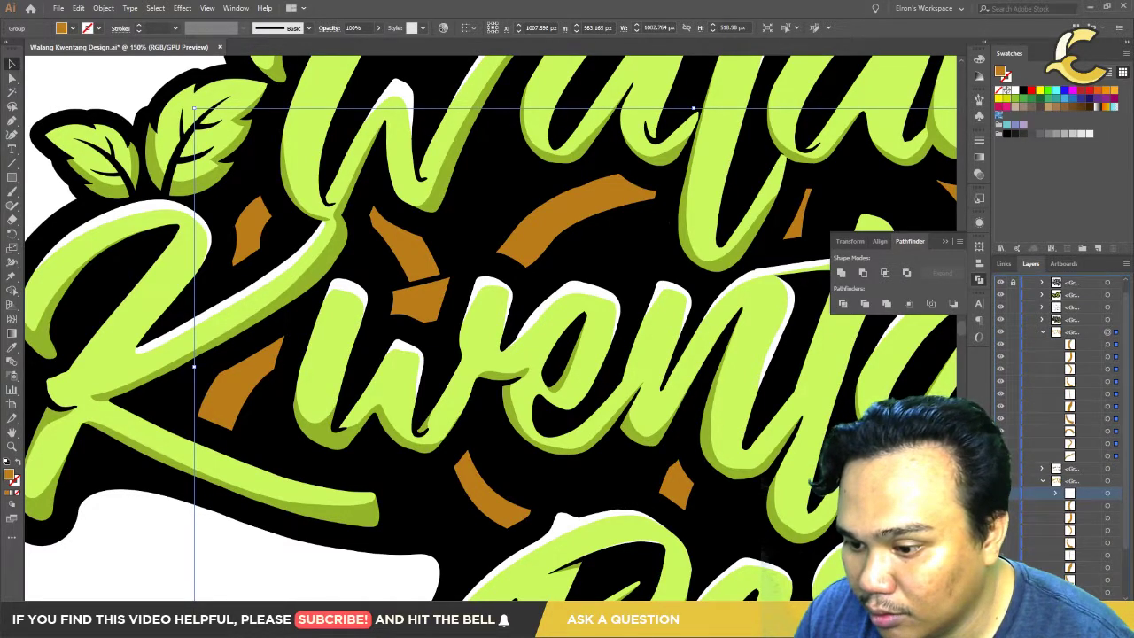
pyautogui.click(1042, 482)
pyautogui.click(1000, 480)
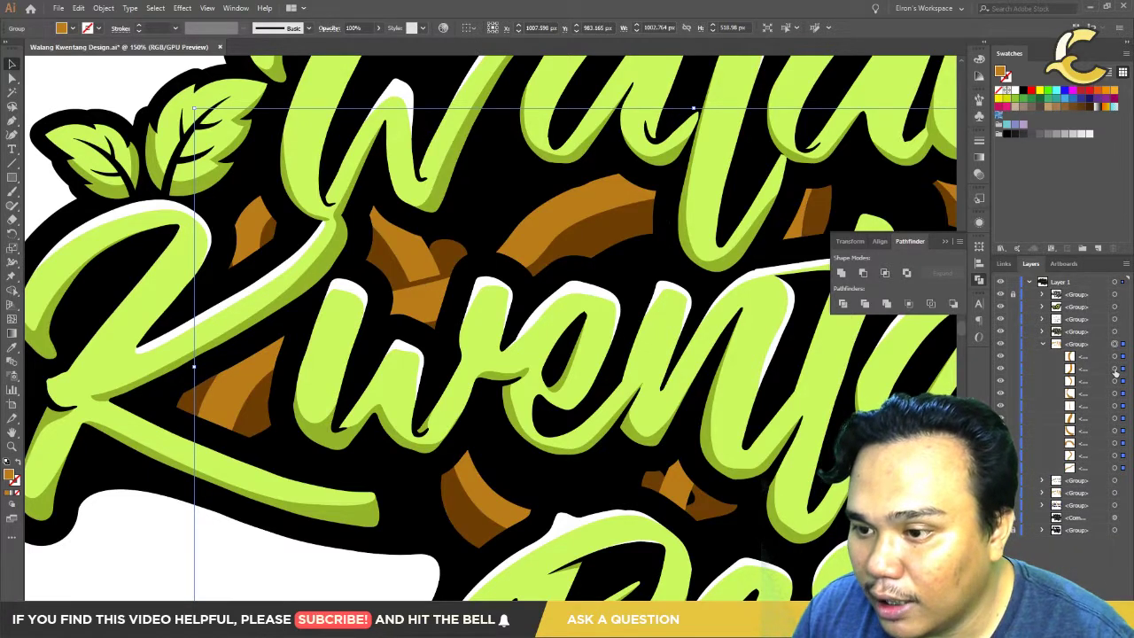
pyautogui.keyDown('shift'); pyautogui.click(1123, 480); pyautogui.keyUp('shift')
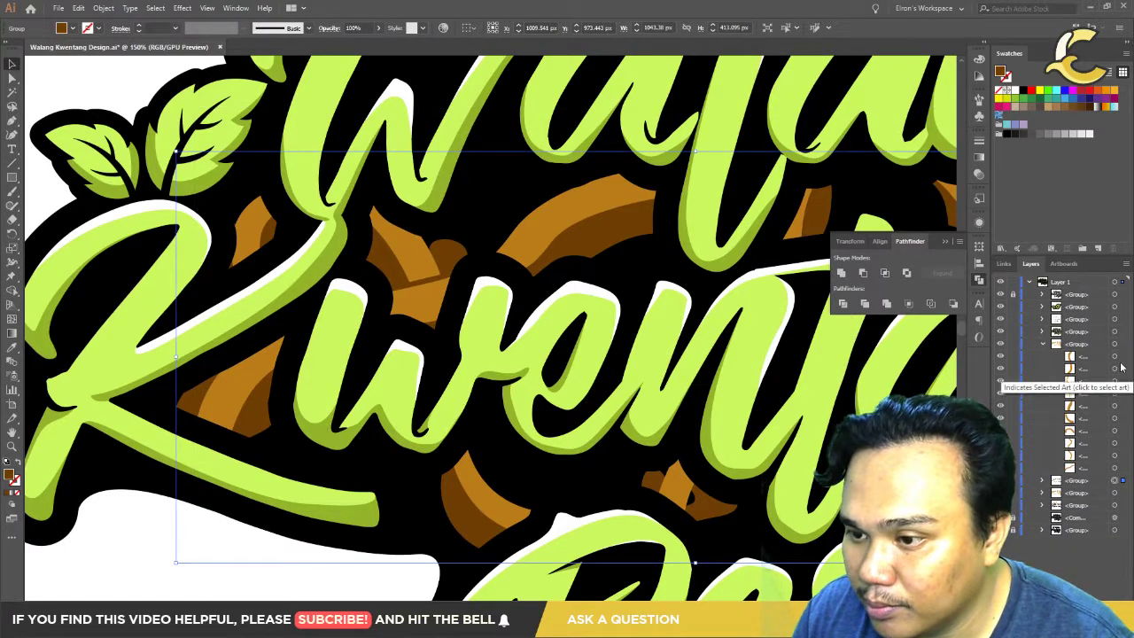
pyautogui.hotkey('ctrl', '7')
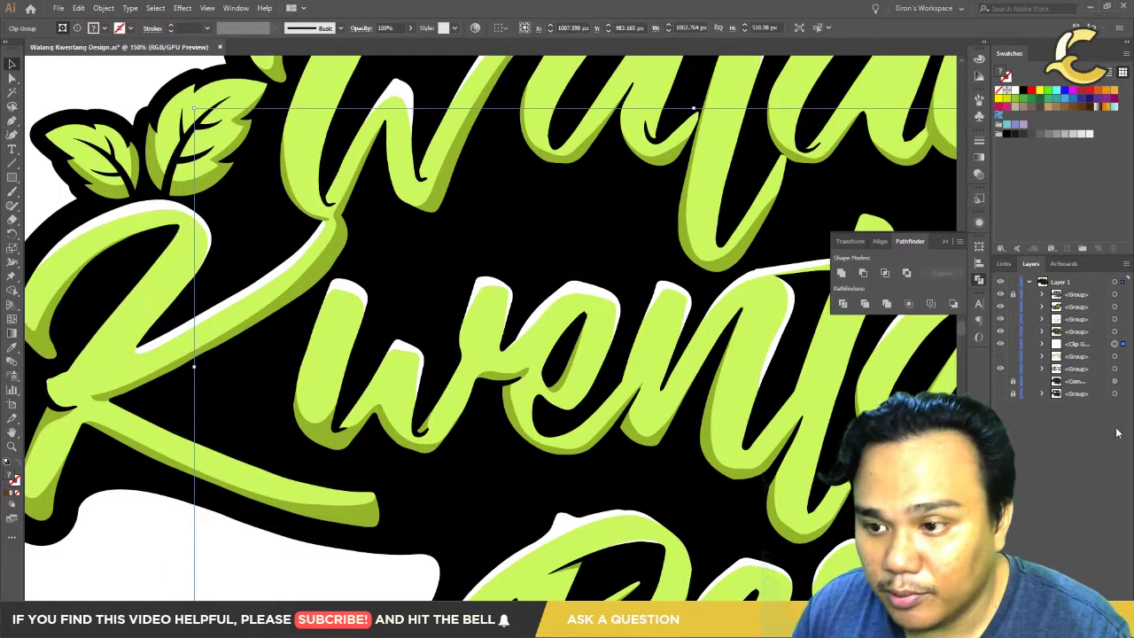
# Step: Inspect the clip group's paths and sample the lime-green lettering colour onto the selected artwork
pyautogui.click(1041, 343)
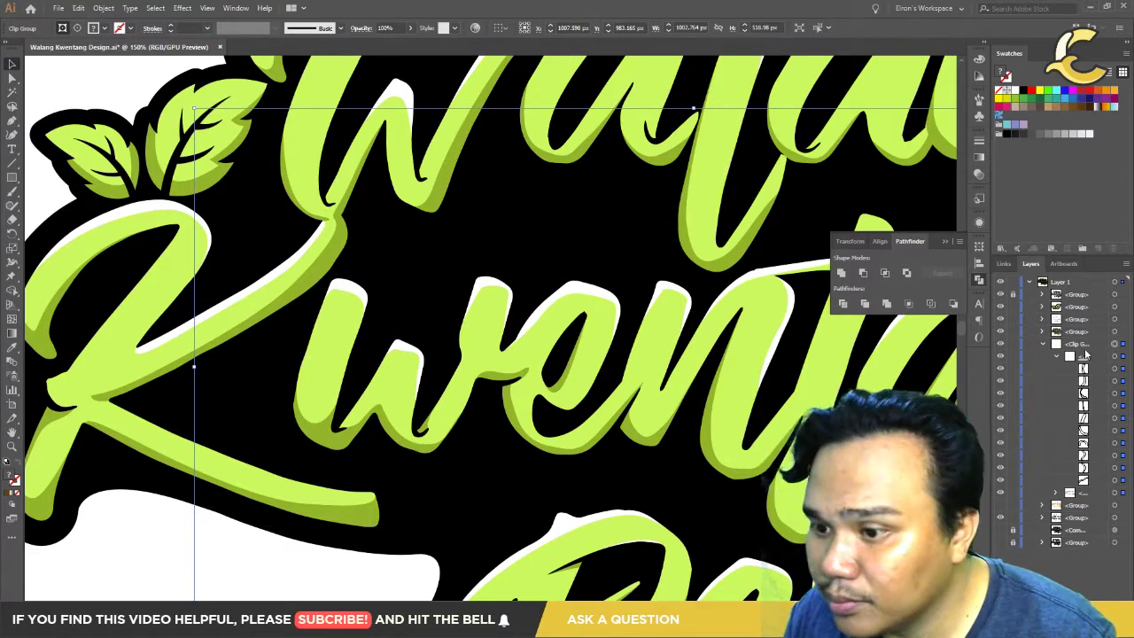
pyautogui.click(1118, 368)
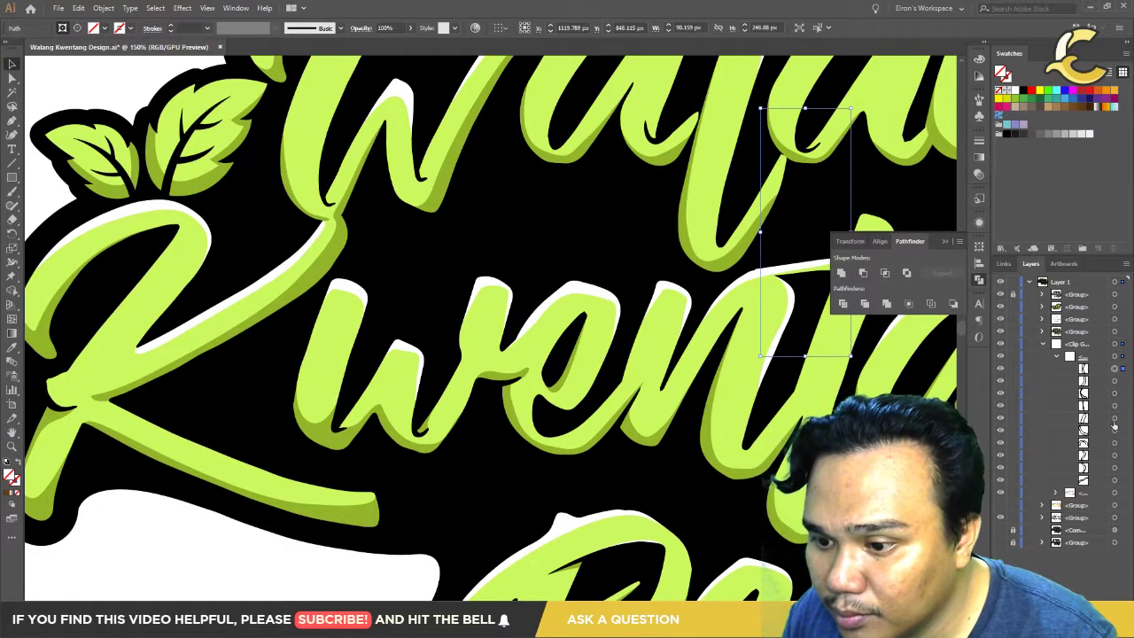
pyautogui.click(1123, 491)
pyautogui.click(726, 514)
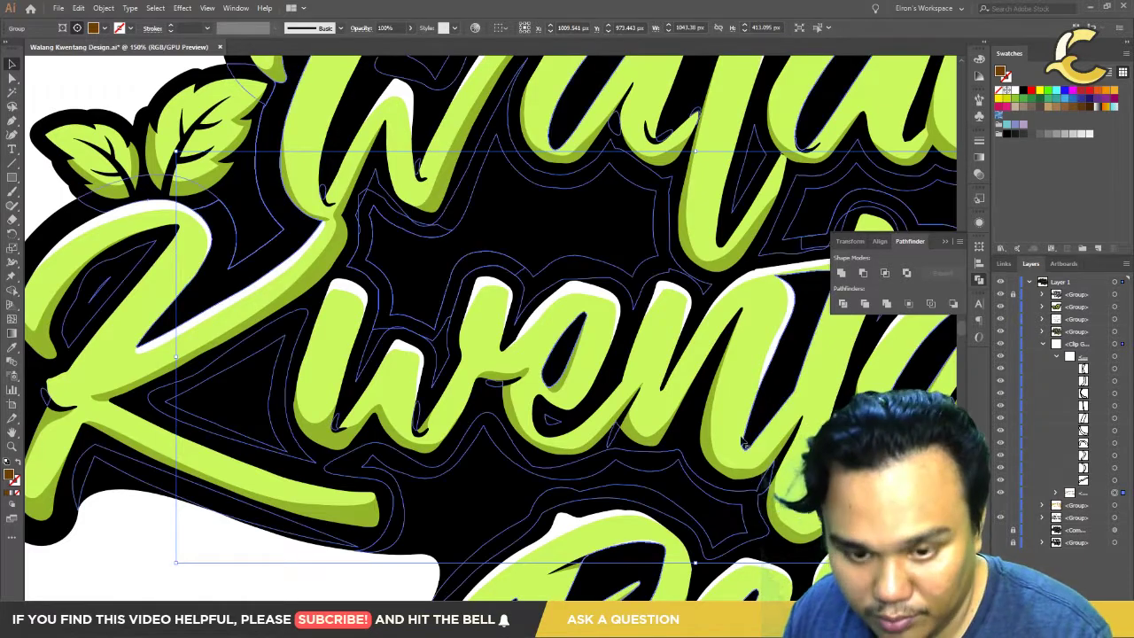
pyautogui.press('i')
pyautogui.click(695, 364)
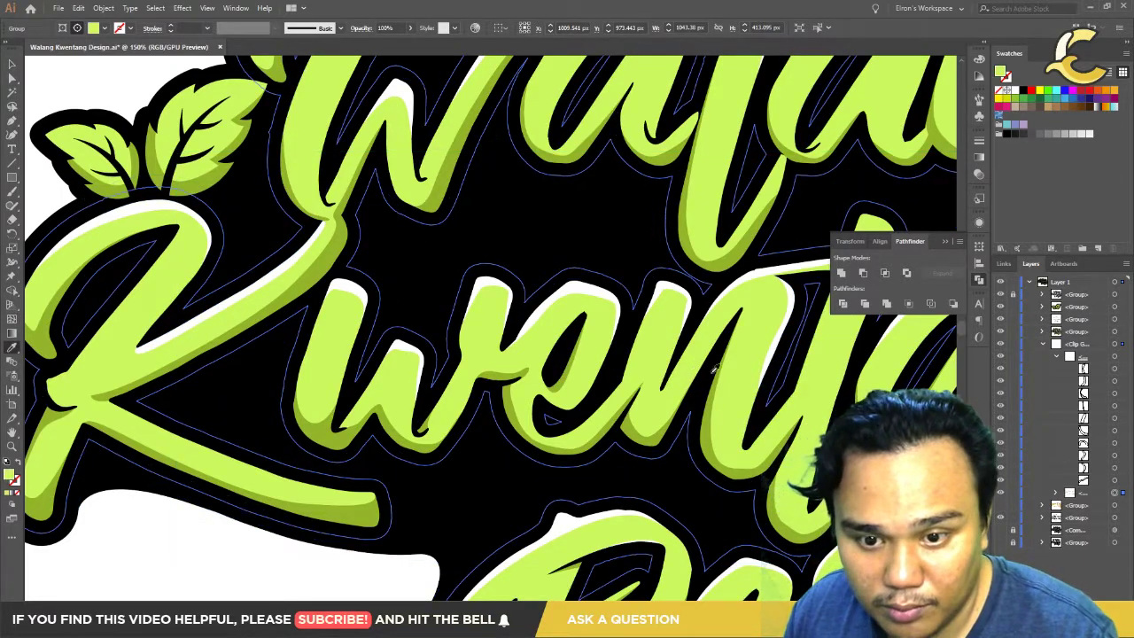
pyautogui.click(1056, 494)
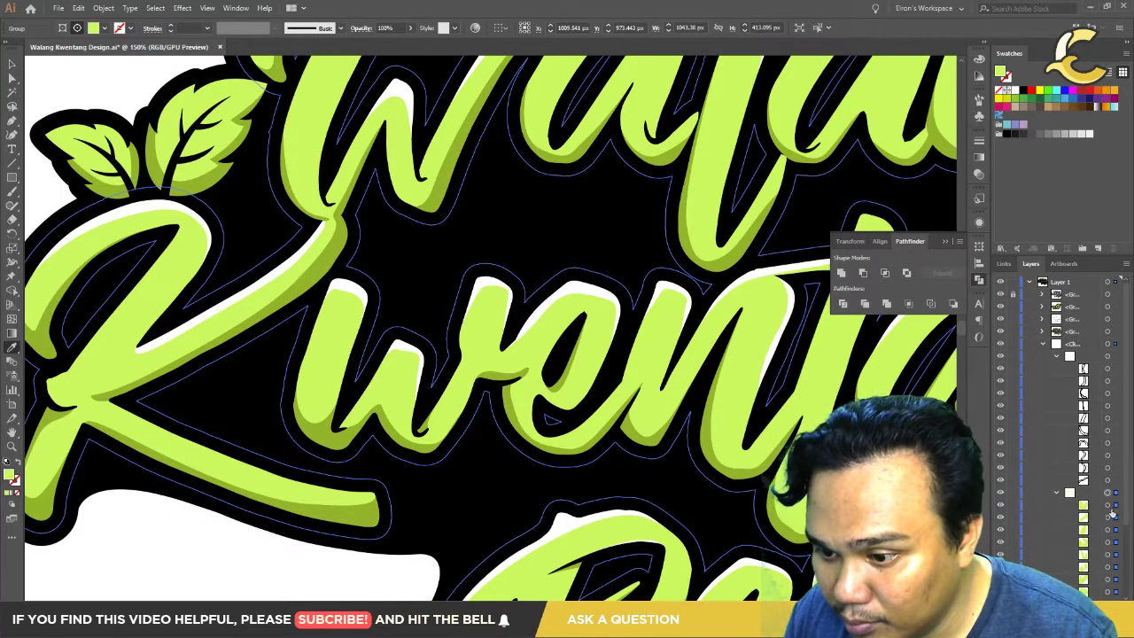
pyautogui.click(1113, 479)
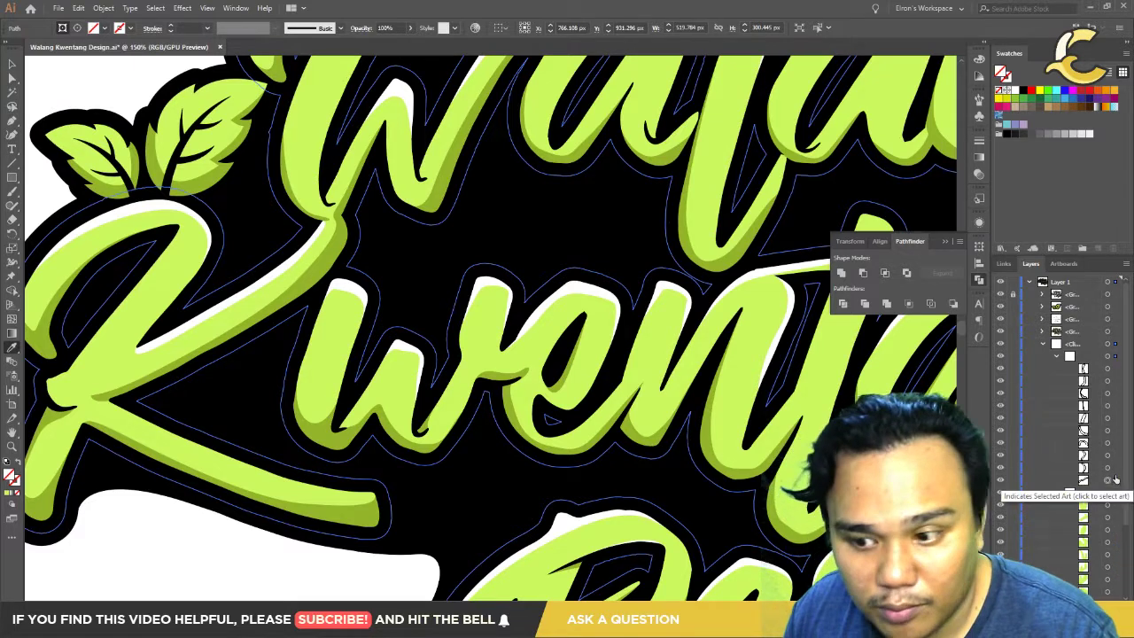
pyautogui.click(1109, 479)
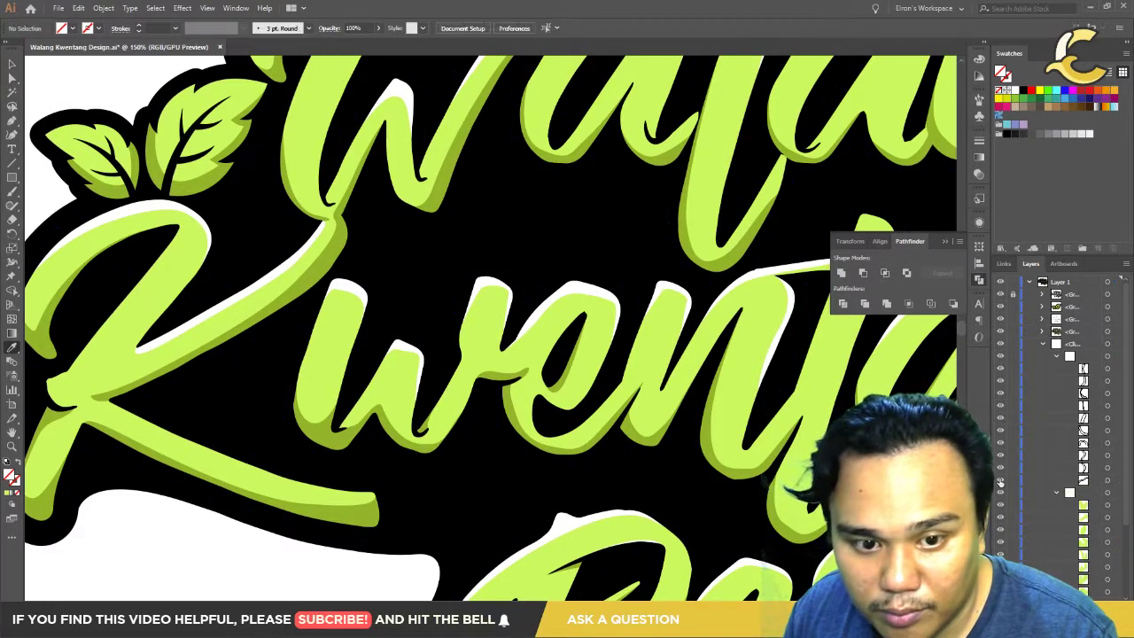
# Step: Remove the pasted and brown wood copies, re-show the brown wood-grain group, and clear its fill
pyautogui.hotkey('ctrl', '-')
pyautogui.hotkey('ctrl', '-')
pyautogui.hotkey('ctrl', '-')
pyautogui.click(1108, 480)
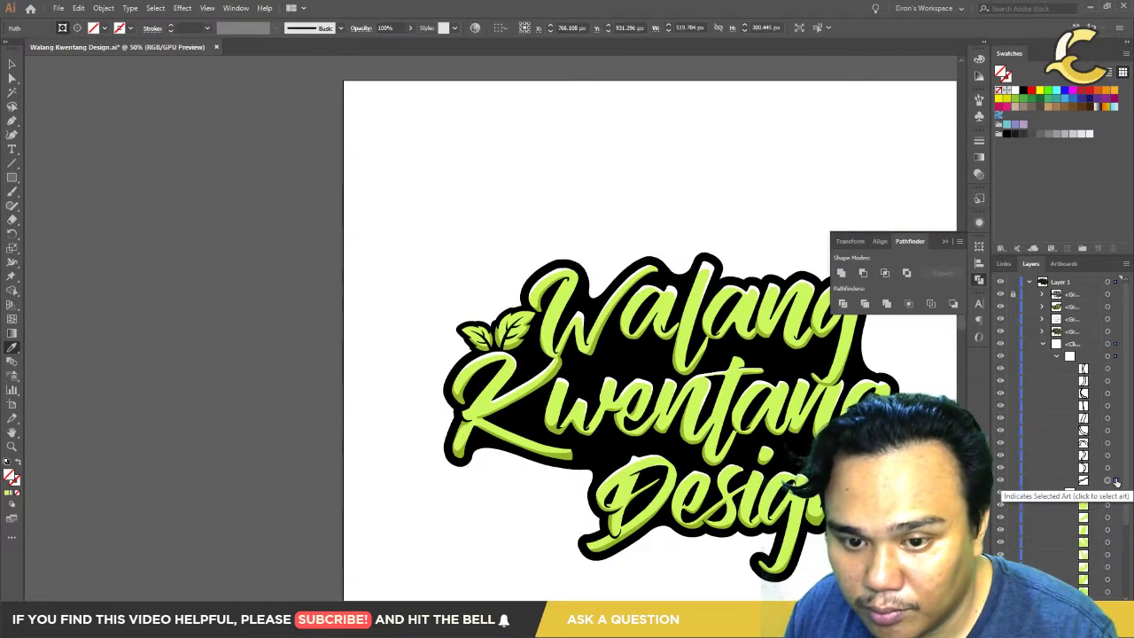
pyautogui.hotkey('ctrl', 'f')
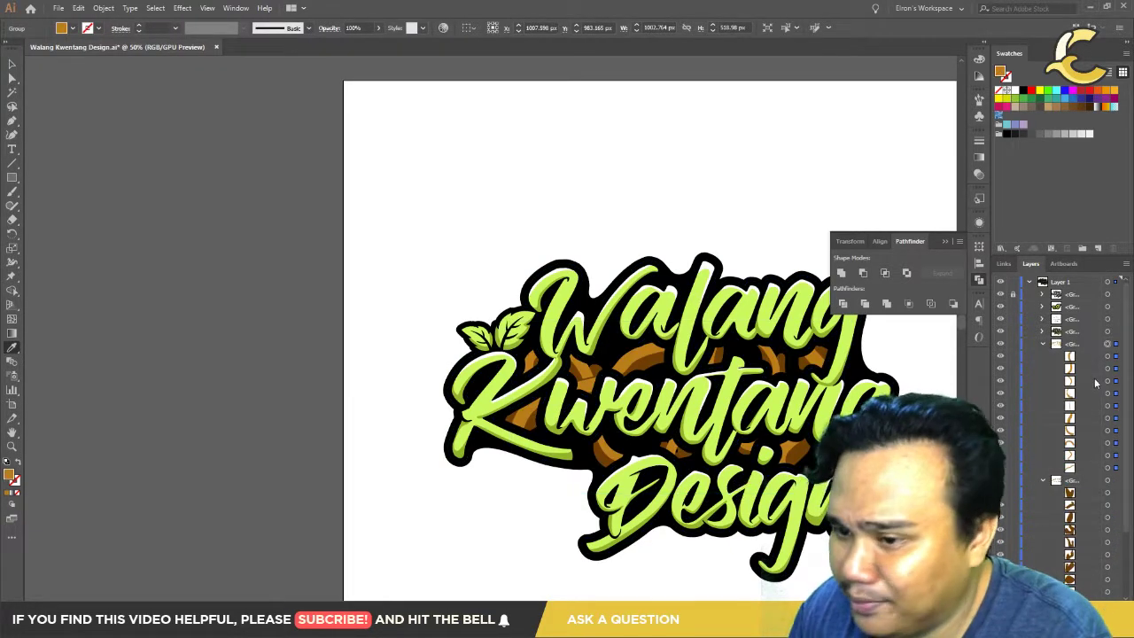
pyautogui.press('Delete')
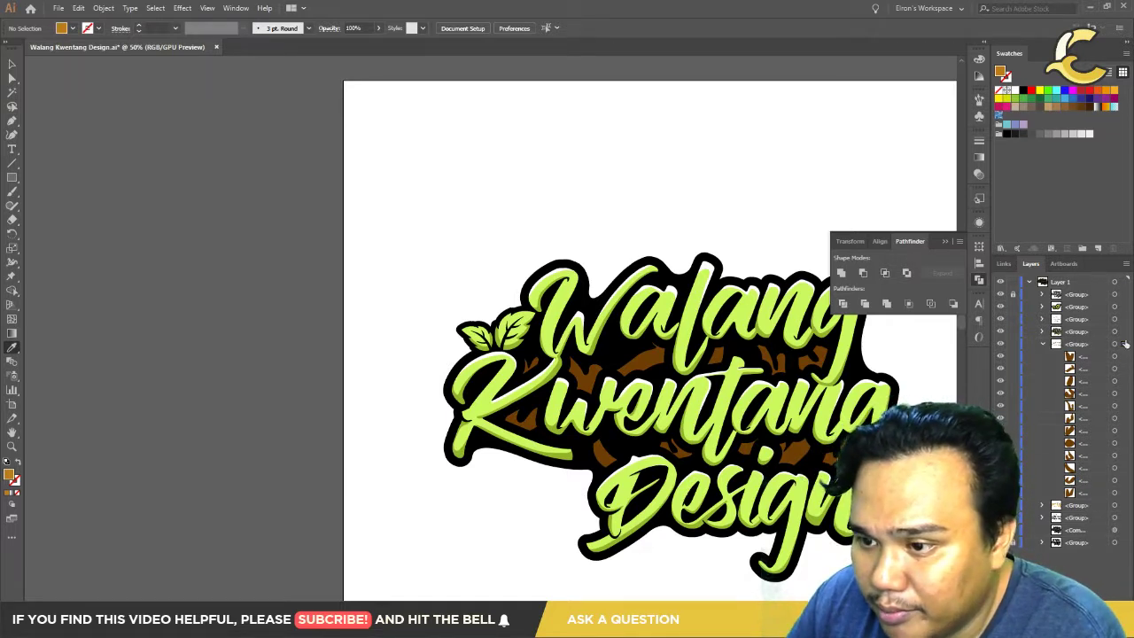
pyautogui.click(1115, 343)
pyautogui.press('Delete')
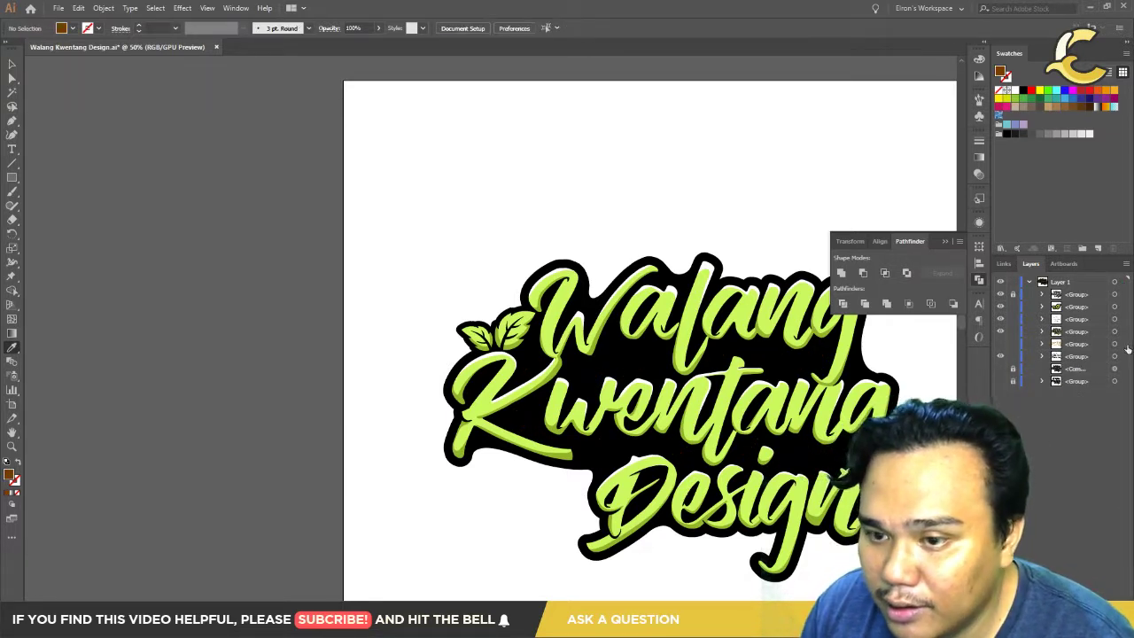
pyautogui.click(1000, 344)
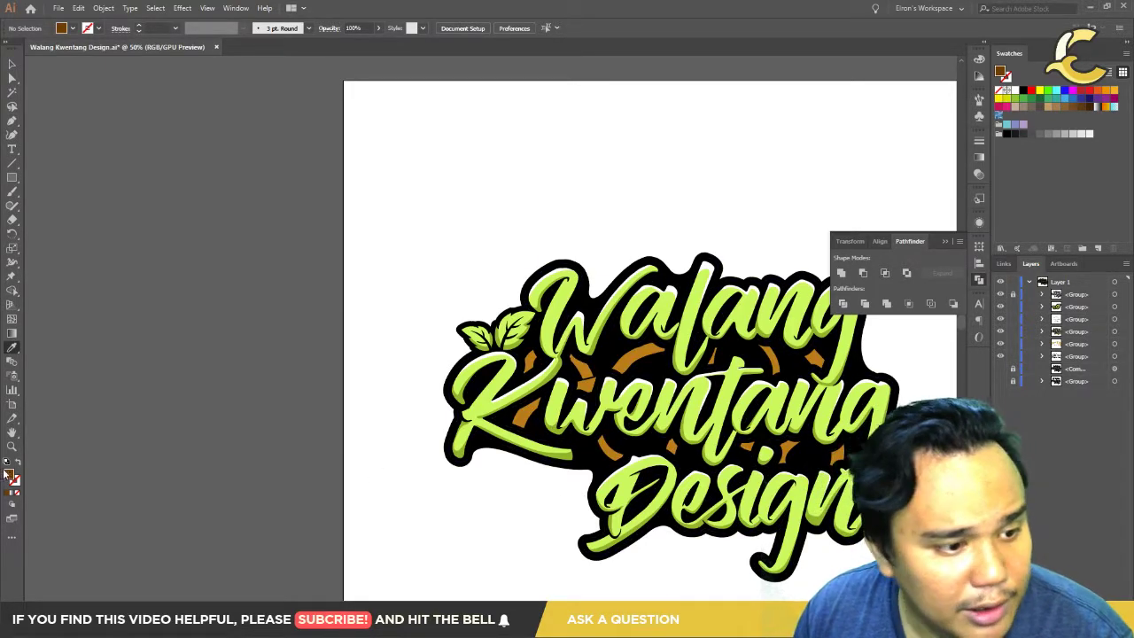
pyautogui.click(1114, 343)
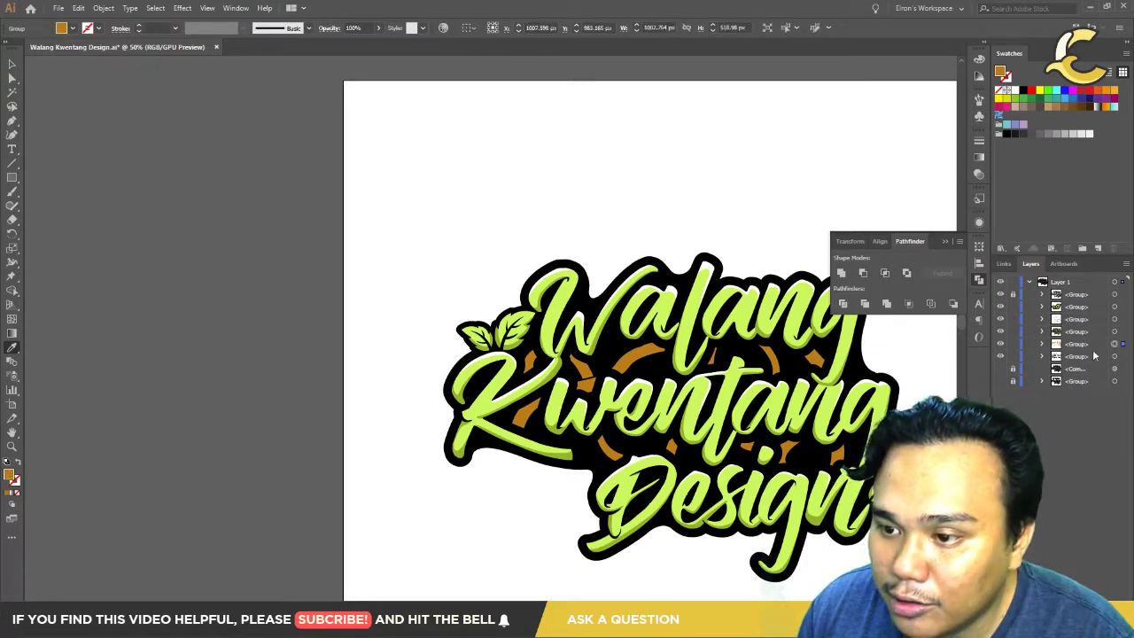
pyautogui.press('/')
# Step: Draw a grey square above the logo and position it
pyautogui.click(11, 177)
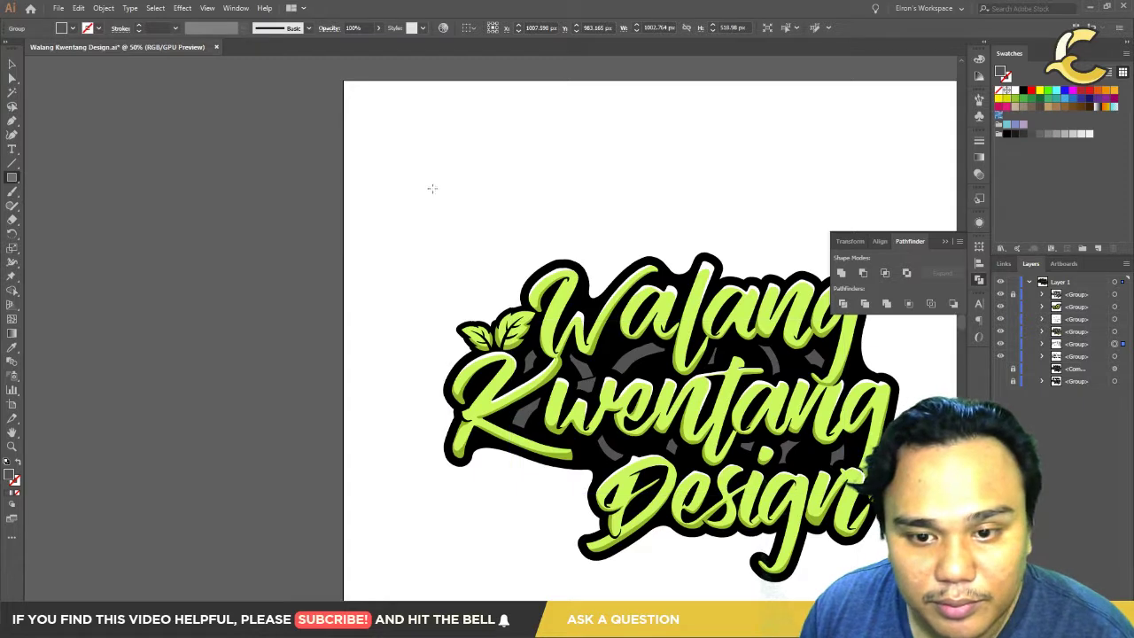
pyautogui.moveTo(420, 142)
pyautogui.mouseDown()
pyautogui.moveTo(488, 250)
pyautogui.moveTo(551, 273)
pyautogui.mouseUp()
pyautogui.press('v')
pyautogui.moveTo(517, 219); pyautogui.dragTo(492, 178)
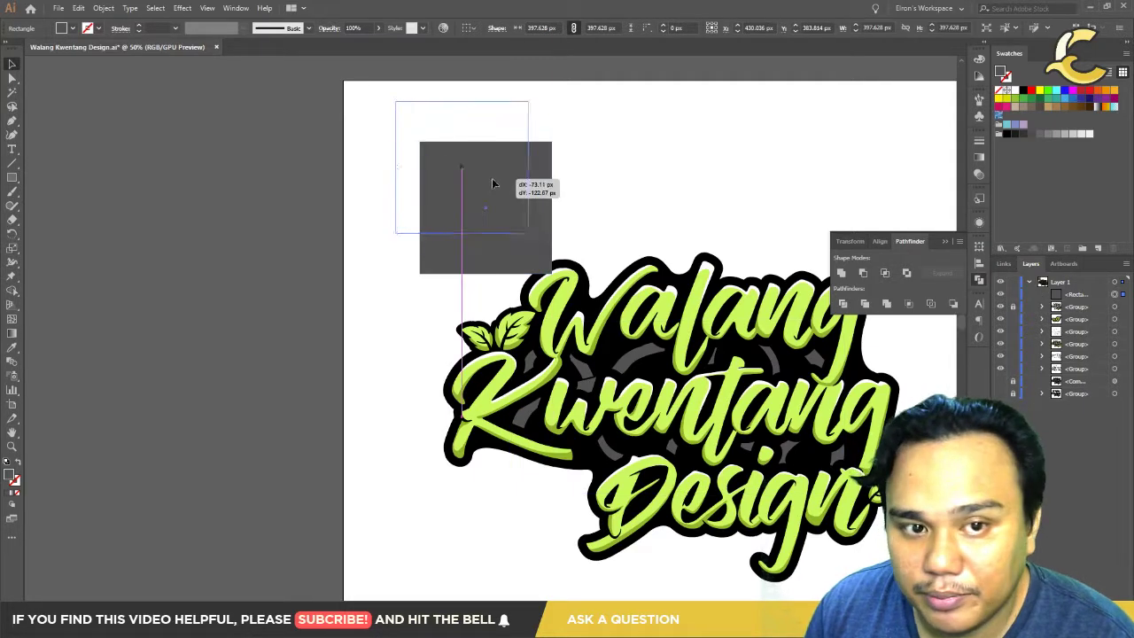
pyautogui.moveTo(572, 129); pyautogui.dragTo(662, 344)
pyautogui.keyDown('alt'); pyautogui.scroll(2, 662, 344); pyautogui.keyUp('alt')
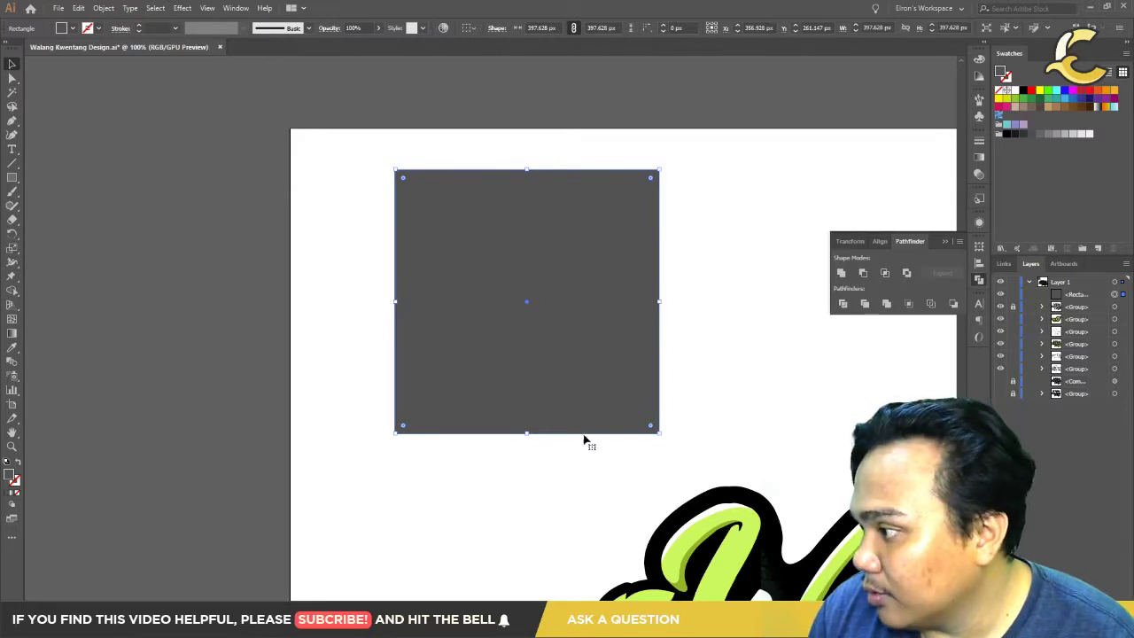
# Step: Draw a second square overlapping the grey square's lower right and fill it red
pyautogui.click(12, 177)
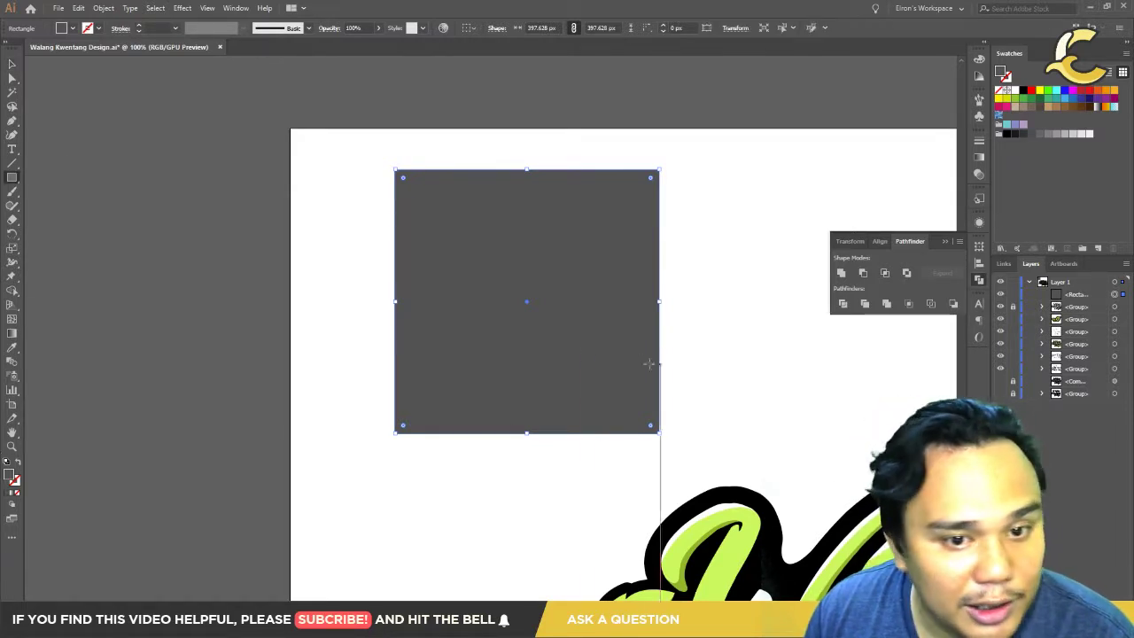
pyautogui.moveTo(542, 331); pyautogui.dragTo(784, 502)
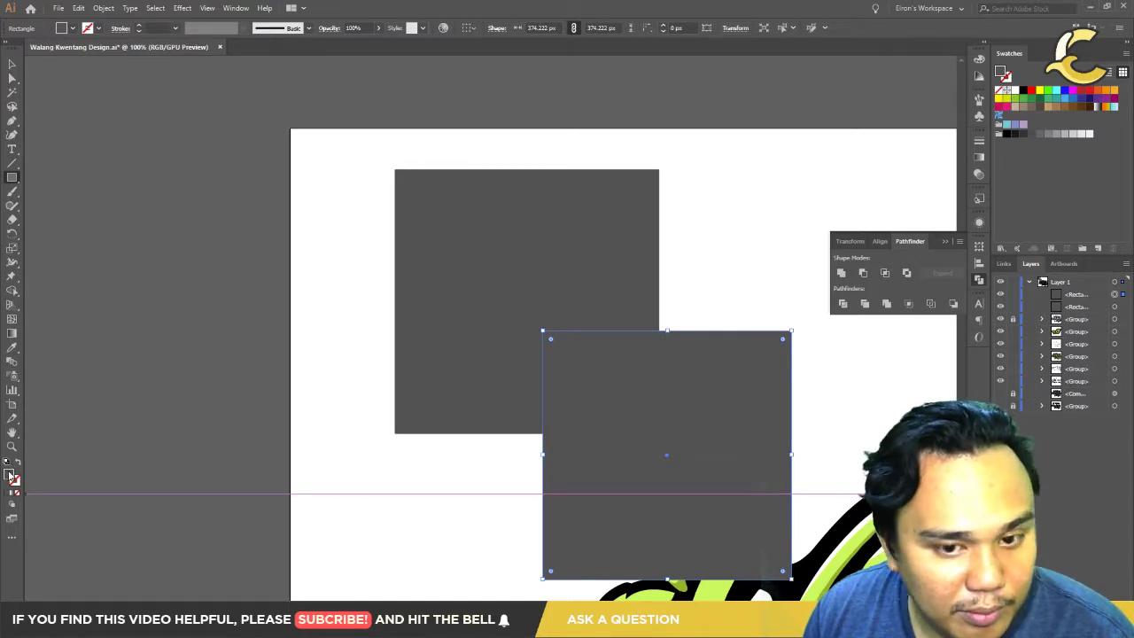
pyautogui.doubleClick(11, 475)
pyautogui.press('Return')
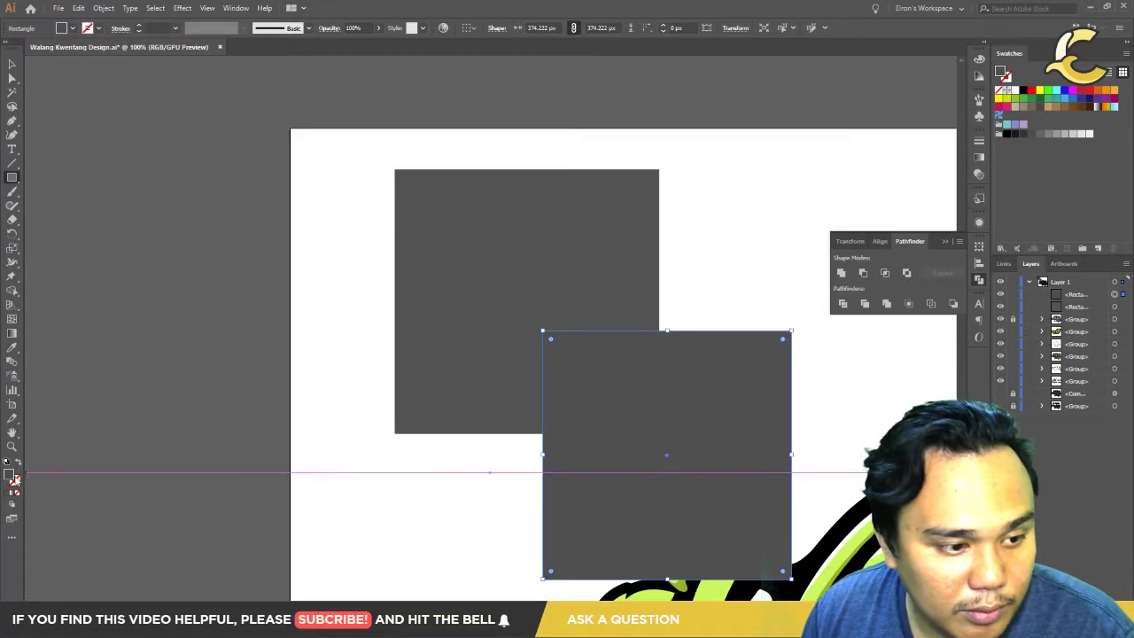
pyautogui.doubleClick(10, 476)
pyautogui.moveTo(577, 354); pyautogui.dragTo(573, 250)
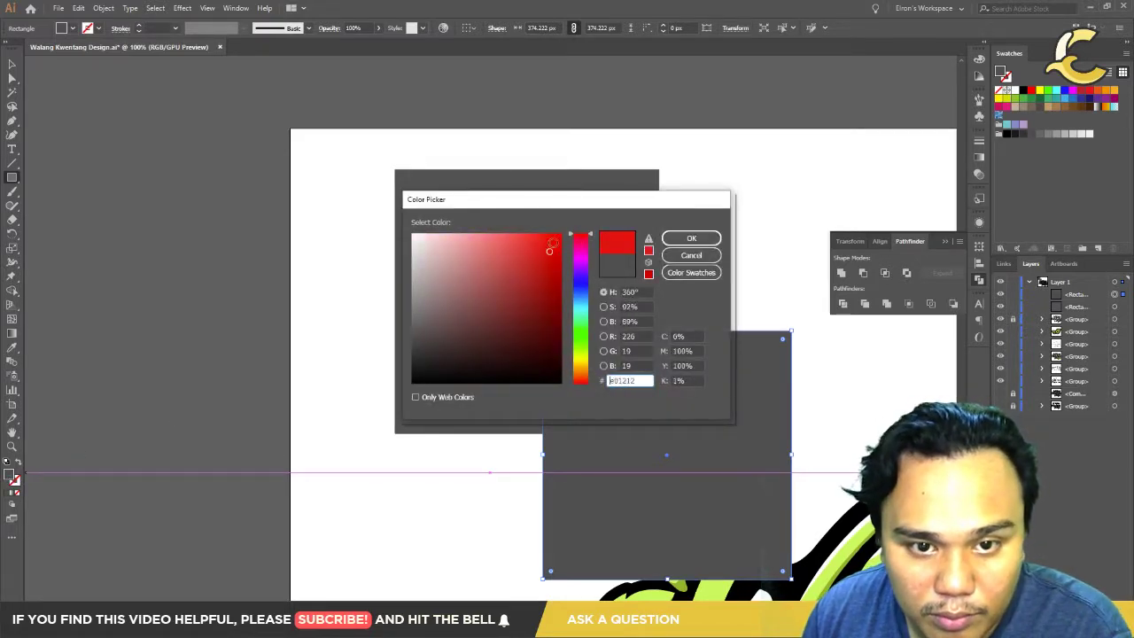
pyautogui.press('Return')
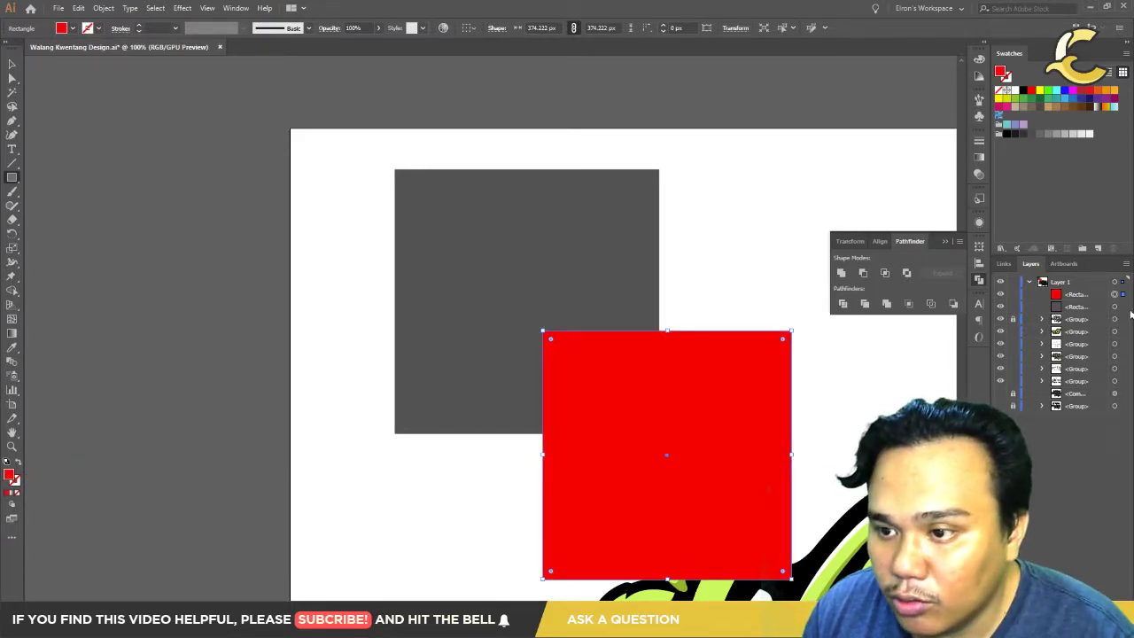
# Step: Clip and release both squares, move grey above red, clip again, then undo
pyautogui.keyDown('shift'); pyautogui.click(1124, 307); pyautogui.keyUp('shift')
pyautogui.hotkey('ctrl', '7')
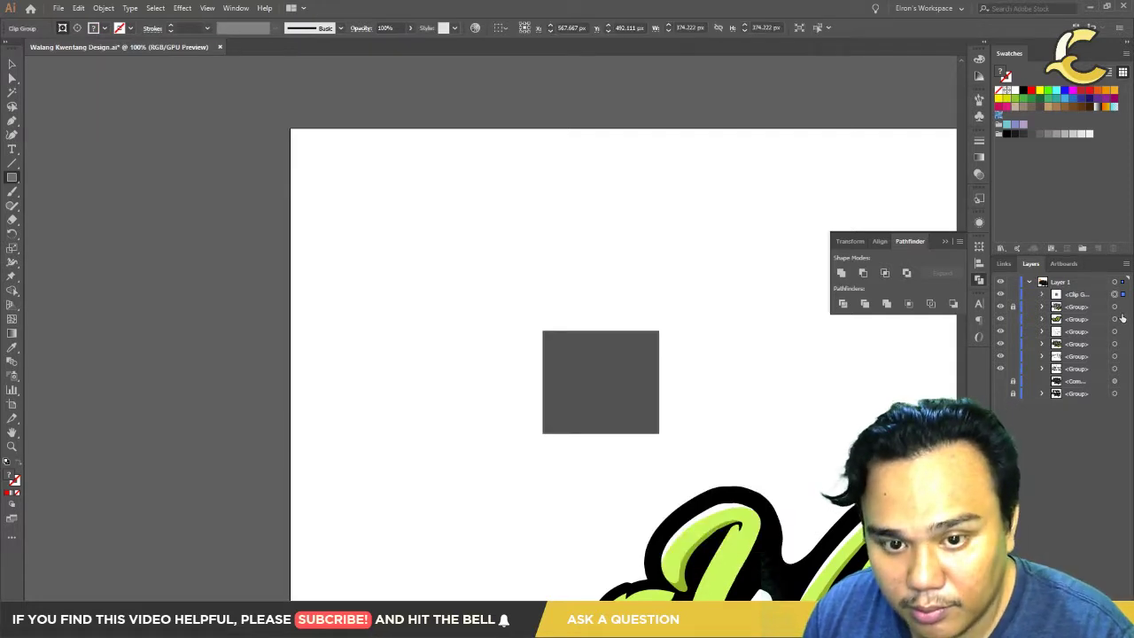
pyautogui.hotkey('ctrl', 'alt', '7')
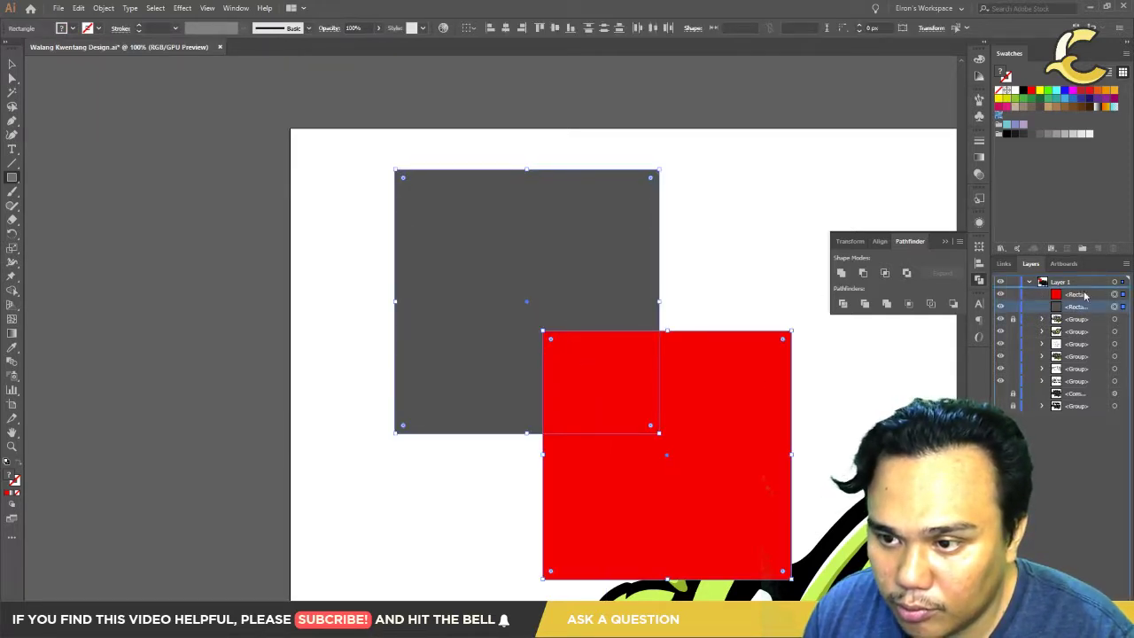
pyautogui.moveTo(1076, 307); pyautogui.dragTo(1076, 291)
pyautogui.hotkey('ctrl', '7')
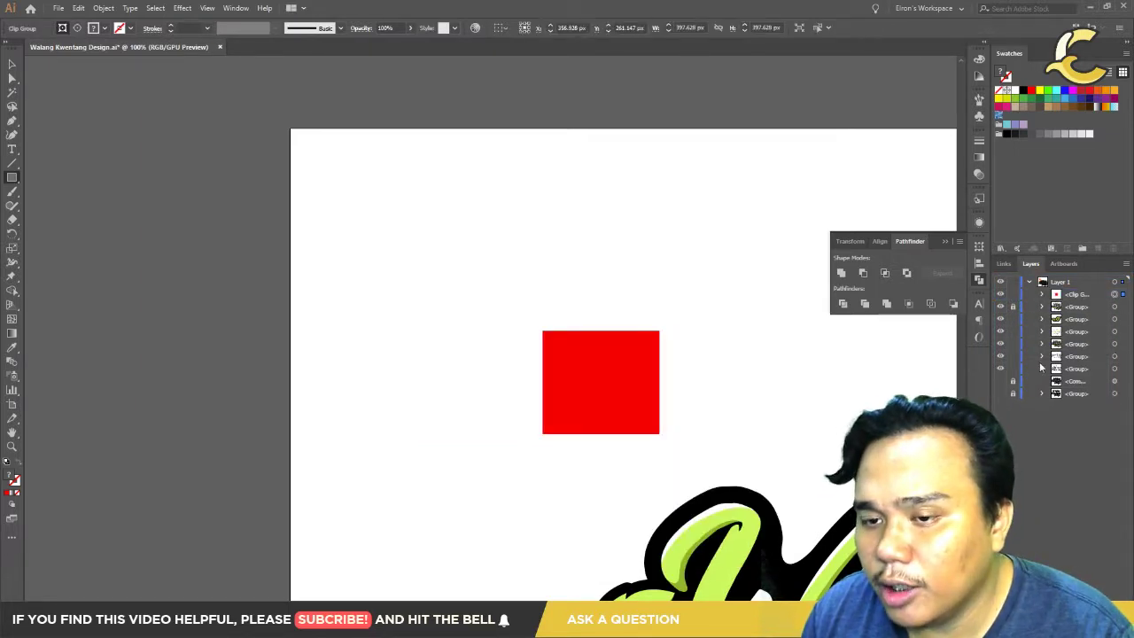
pyautogui.hotkey('ctrl', 'z')
# Step: Paste a red copy behind and restack the red square behind the grey one in Layers
pyautogui.click(979, 282)
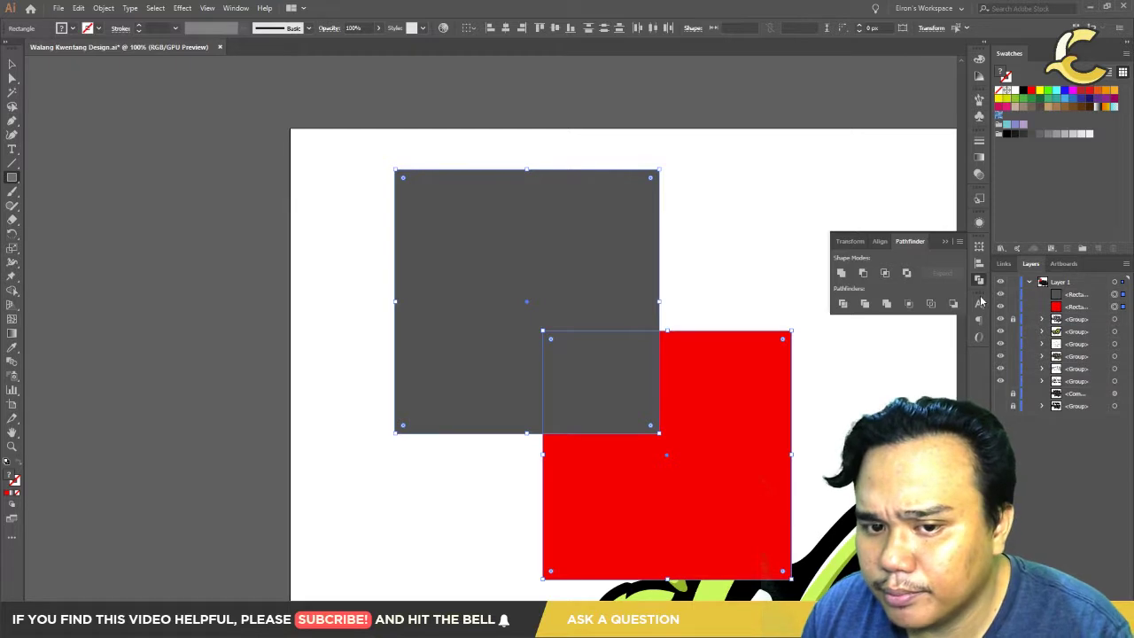
pyautogui.click(1072, 299)
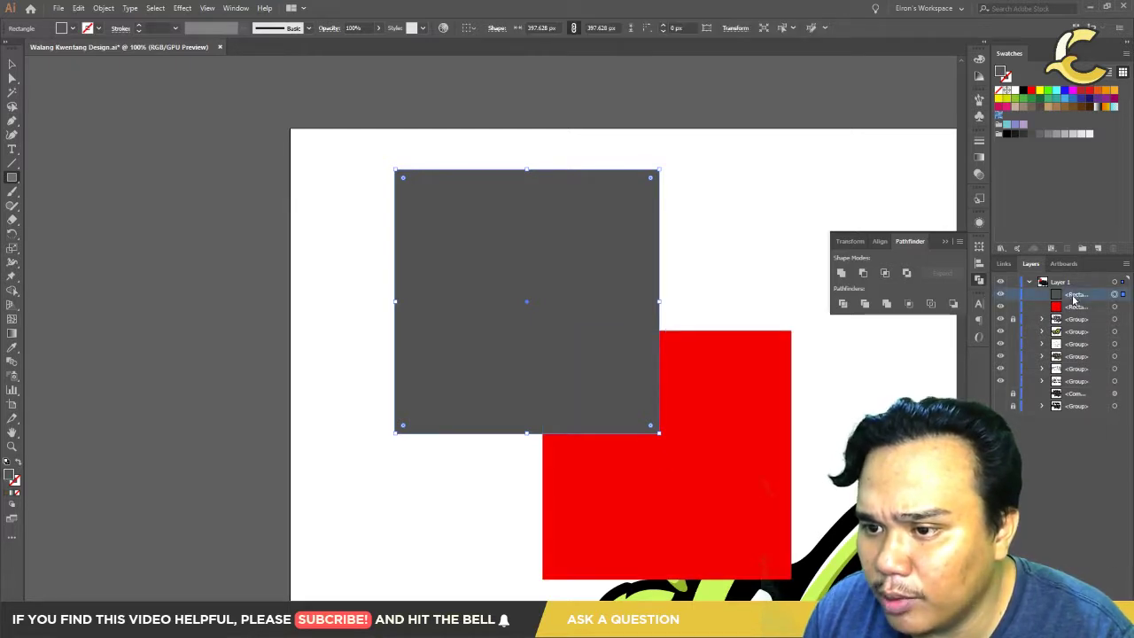
pyautogui.click(1077, 308)
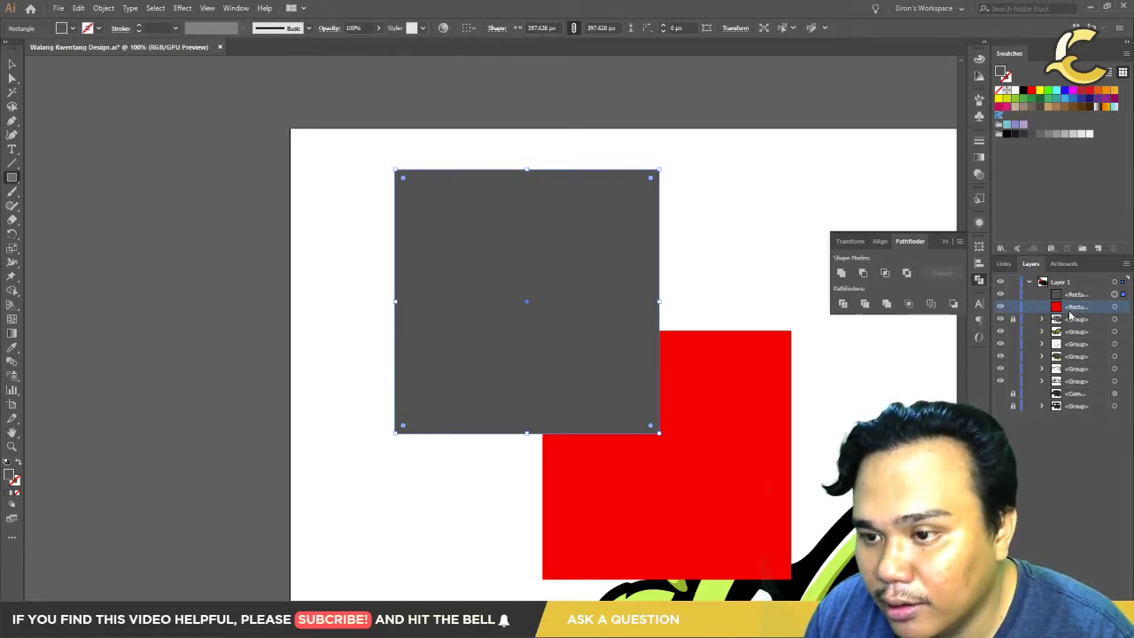
pyautogui.hotkey('ctrl', 'b')
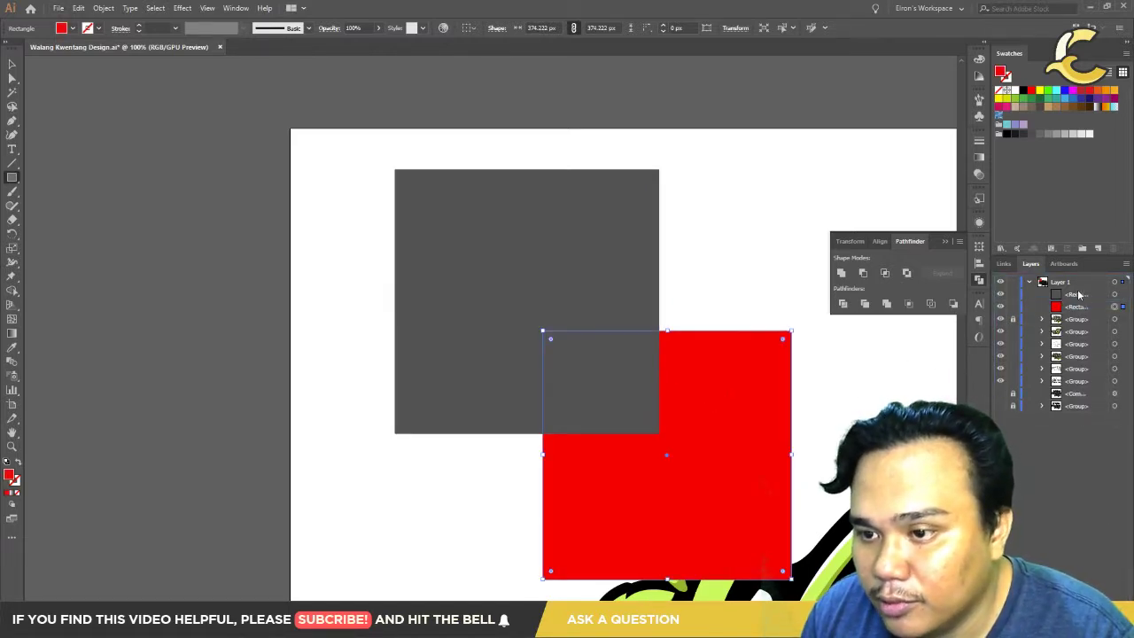
pyautogui.click(1077, 295)
pyautogui.press('v')
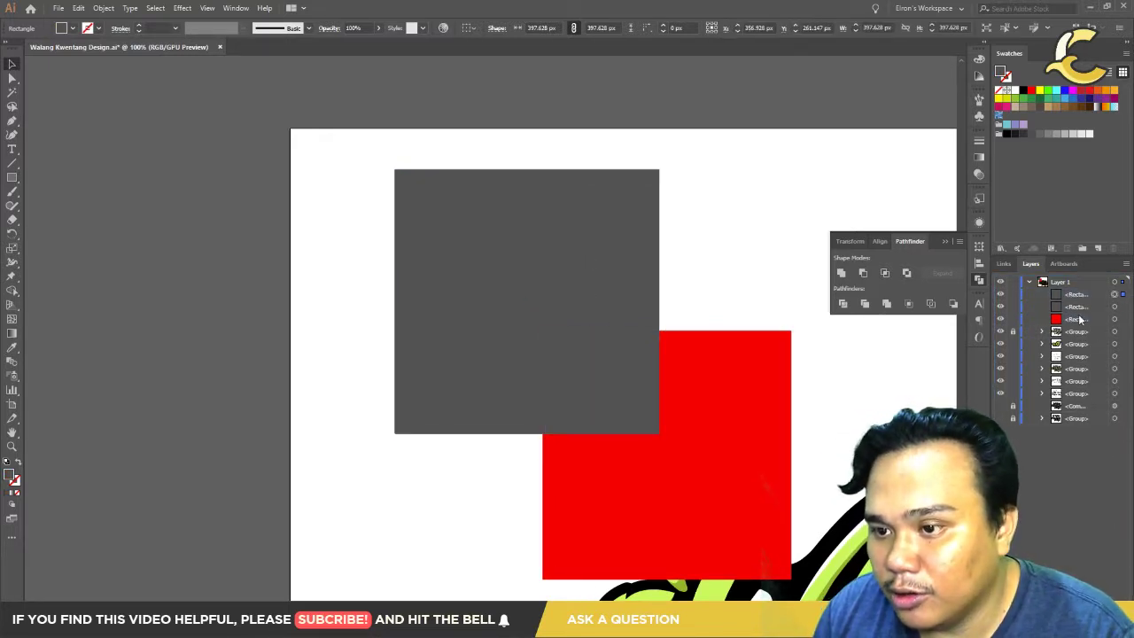
pyautogui.moveTo(1076, 319); pyautogui.dragTo(1076, 291)
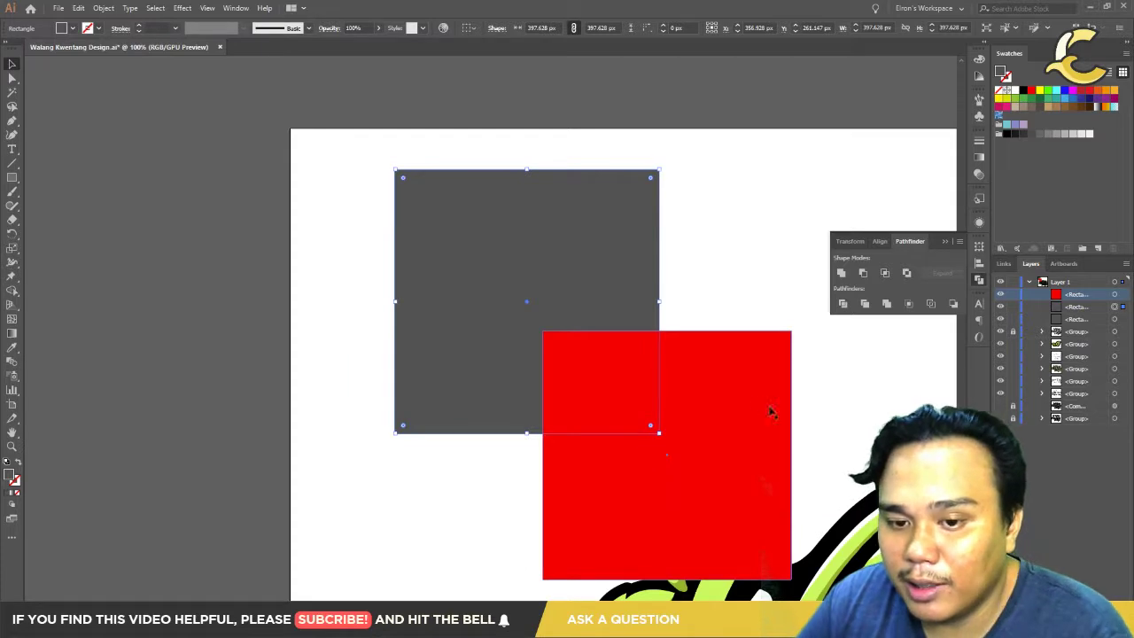
pyautogui.click(742, 392)
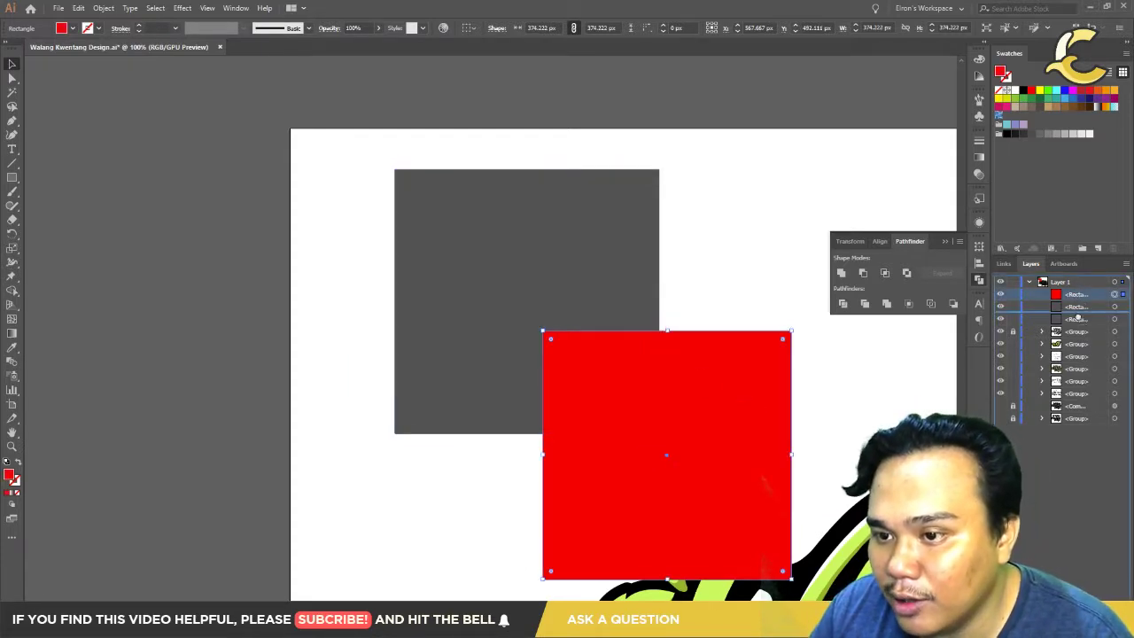
pyautogui.moveTo(1084, 294); pyautogui.dragTo(1079, 312)
# Step: Clip the red square to the grey square with Ctrl+7, then release it with Alt+Ctrl+7
pyautogui.keyDown('shift'); pyautogui.click(1119, 295); pyautogui.keyUp('shift')
pyautogui.hotkey('ctrl', '7')
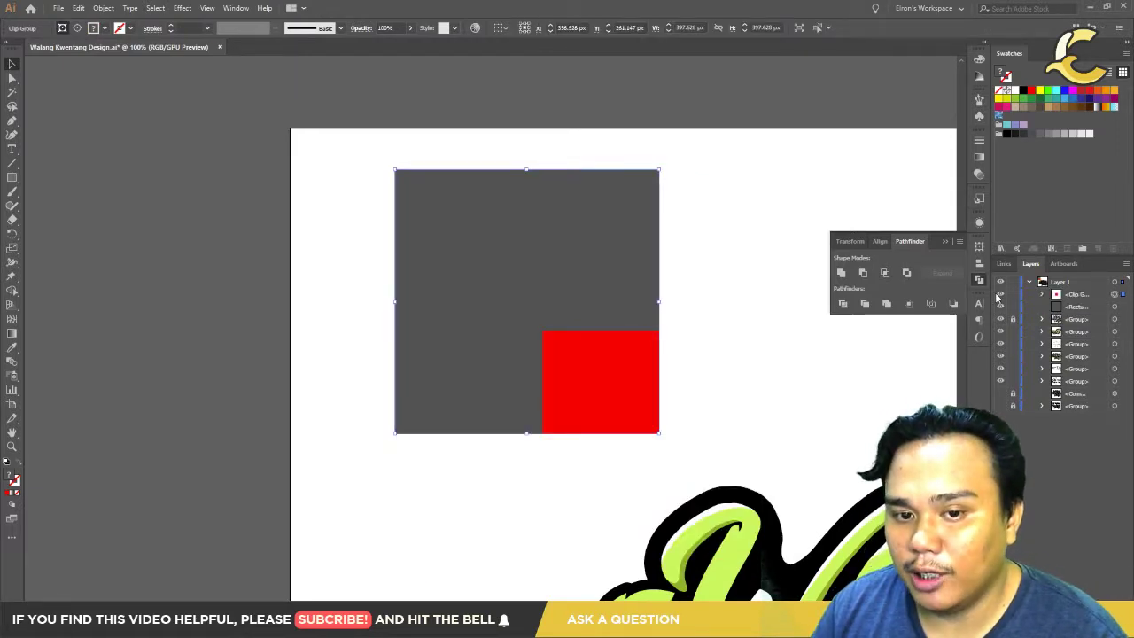
pyautogui.hotkey('ctrl', 'z')
pyautogui.hotkey('ctrl', 'shift', 'z')
pyautogui.hotkey('ctrl', 'alt', '7')
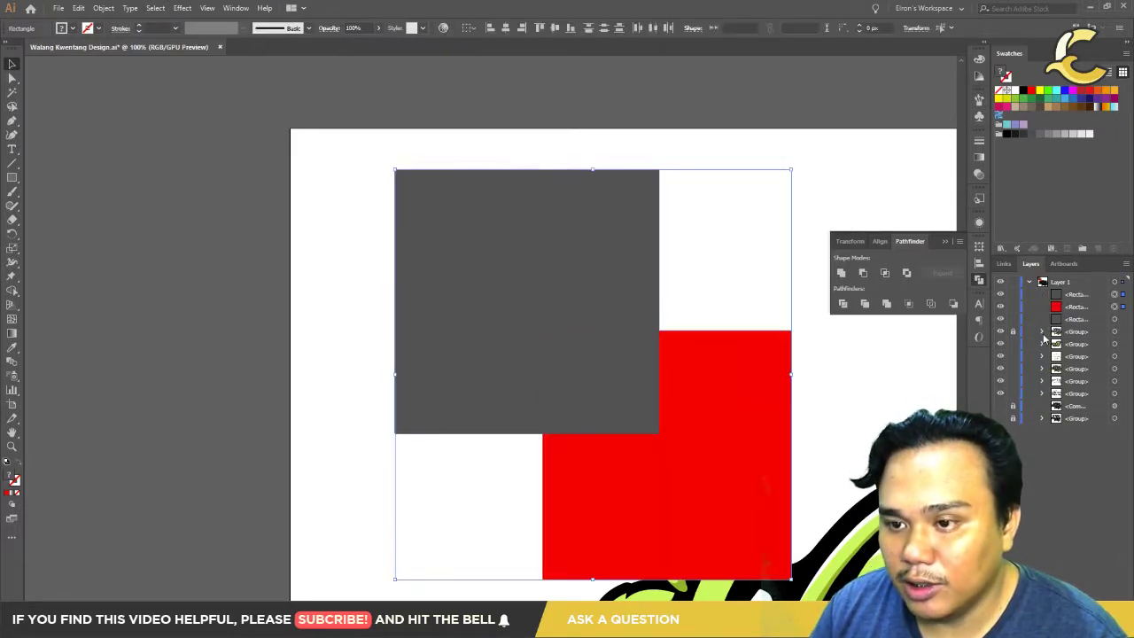
pyautogui.click(822, 451)
pyautogui.click(780, 452)
# Step: Zoom out to the whole logo and select the wood-grain group behind Kwentang
pyautogui.moveTo(822, 450); pyautogui.dragTo(532, 287)
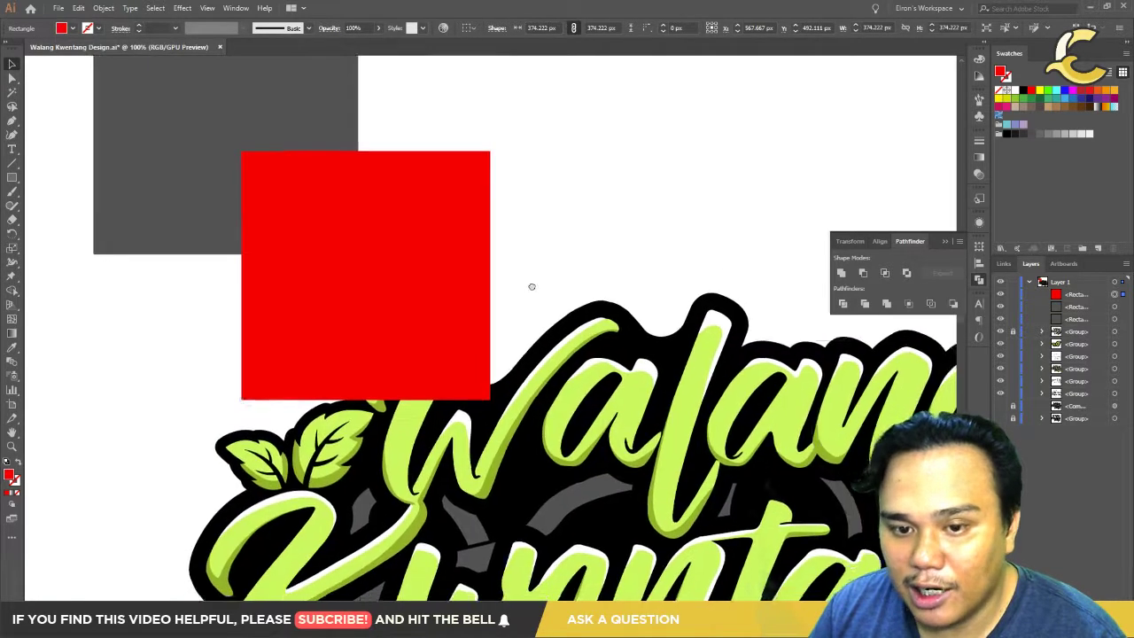
pyautogui.scroll(-2, 531, 287)
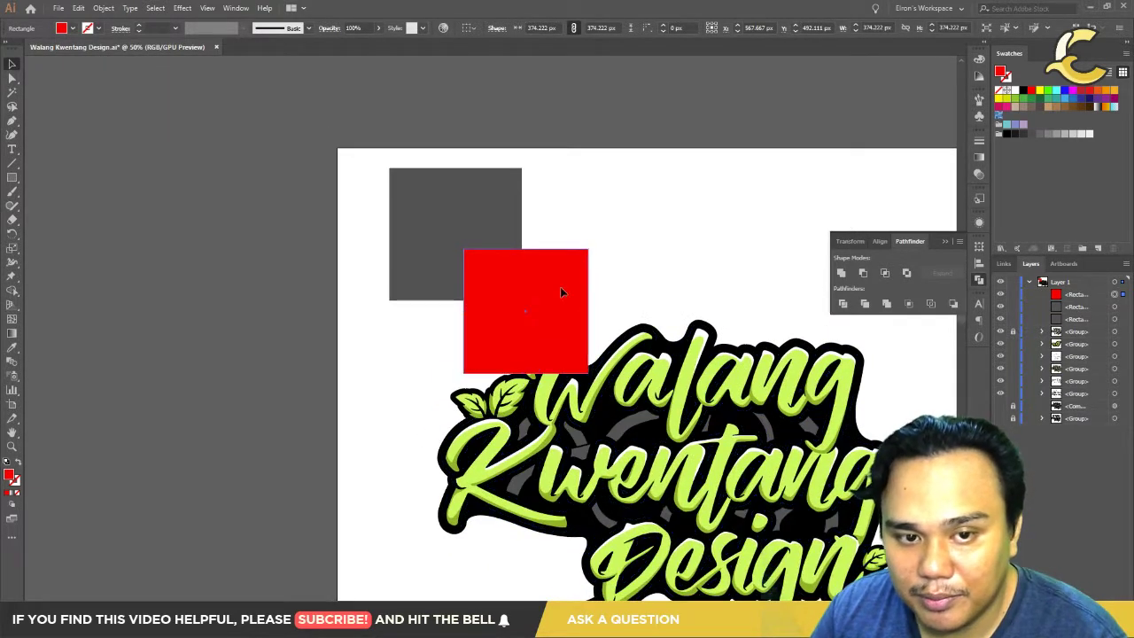
pyautogui.moveTo(571, 328)
pyautogui.mouseDown()
pyautogui.moveTo(589, 261)
pyautogui.moveTo(532, 169)
pyautogui.mouseUp()
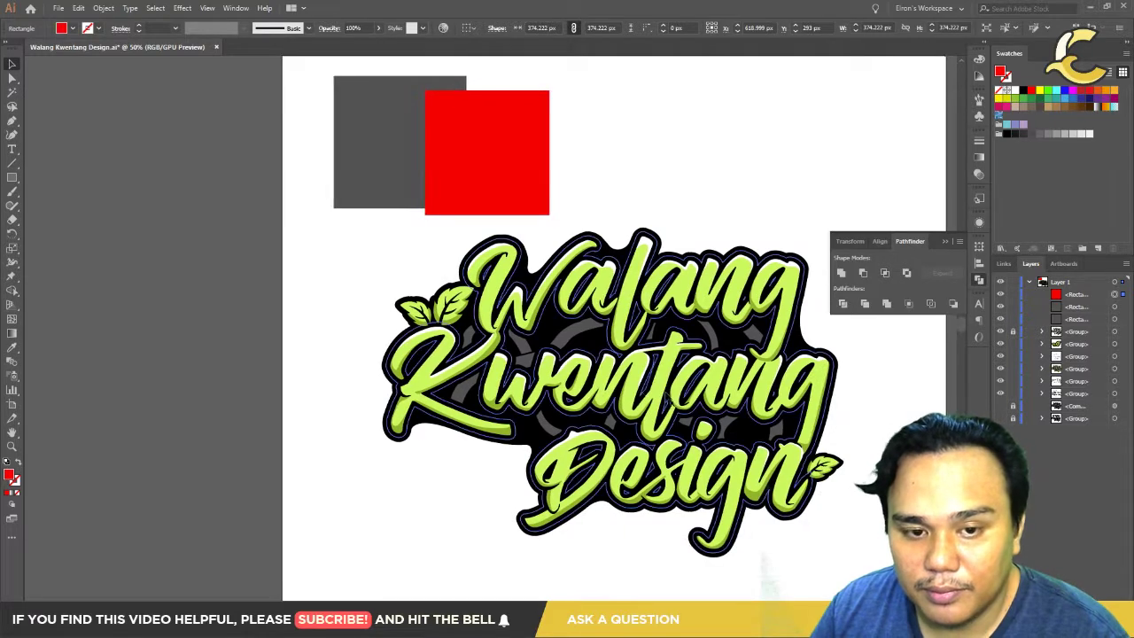
pyautogui.click(585, 329)
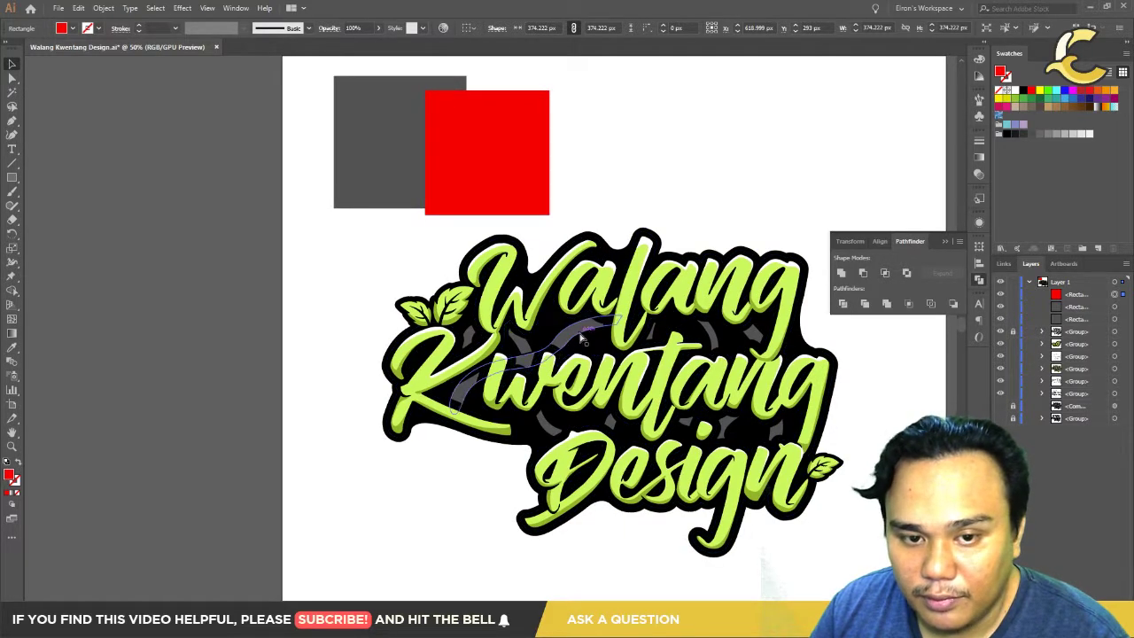
pyautogui.click(1114, 381)
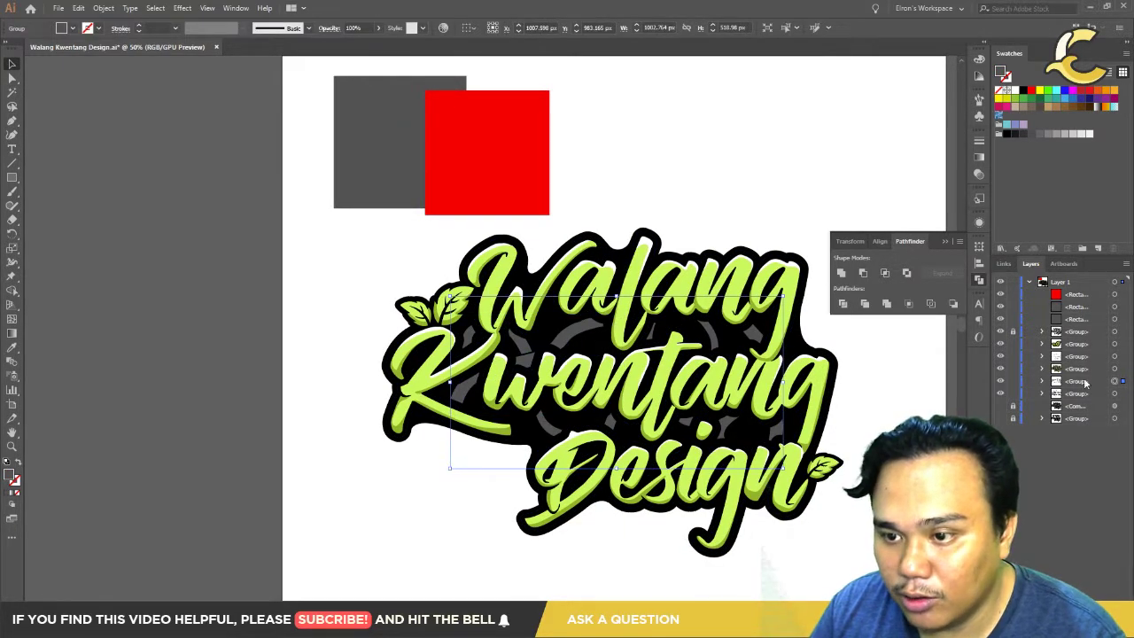
# Step: Undo away the demo squares, collapse the group, and toggle the wood-grain visibility off and on
pyautogui.hotkey('ctrl', 'z')
pyautogui.hotkey('ctrl', 'z')
pyautogui.hotkey('ctrl', 'z')
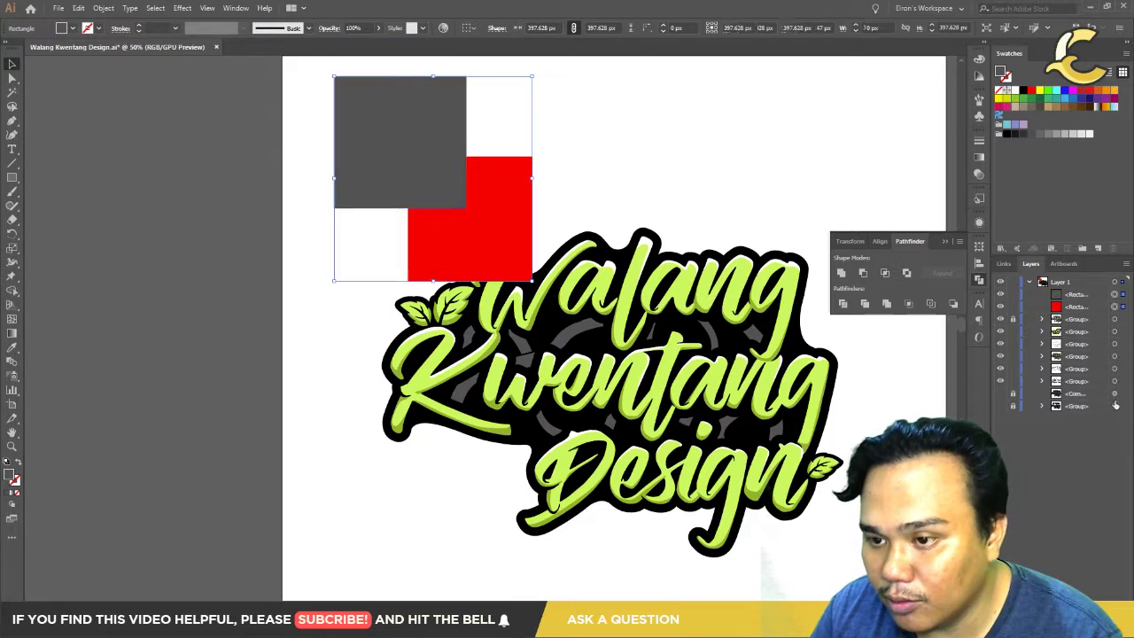
pyautogui.hotkey('ctrl', 'z')
pyautogui.hotkey('ctrl', 'z')
pyautogui.hotkey('ctrl', 'z')
pyautogui.hotkey('ctrl', 'z')
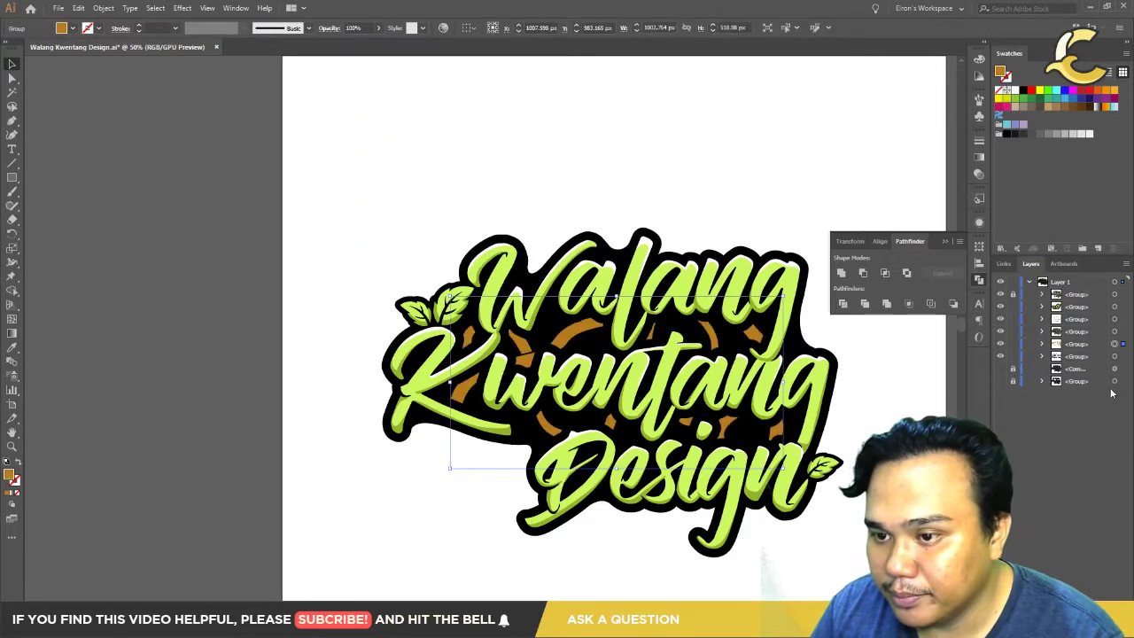
pyautogui.hotkey('ctrl', 'z')
pyautogui.hotkey('ctrl', 'z')
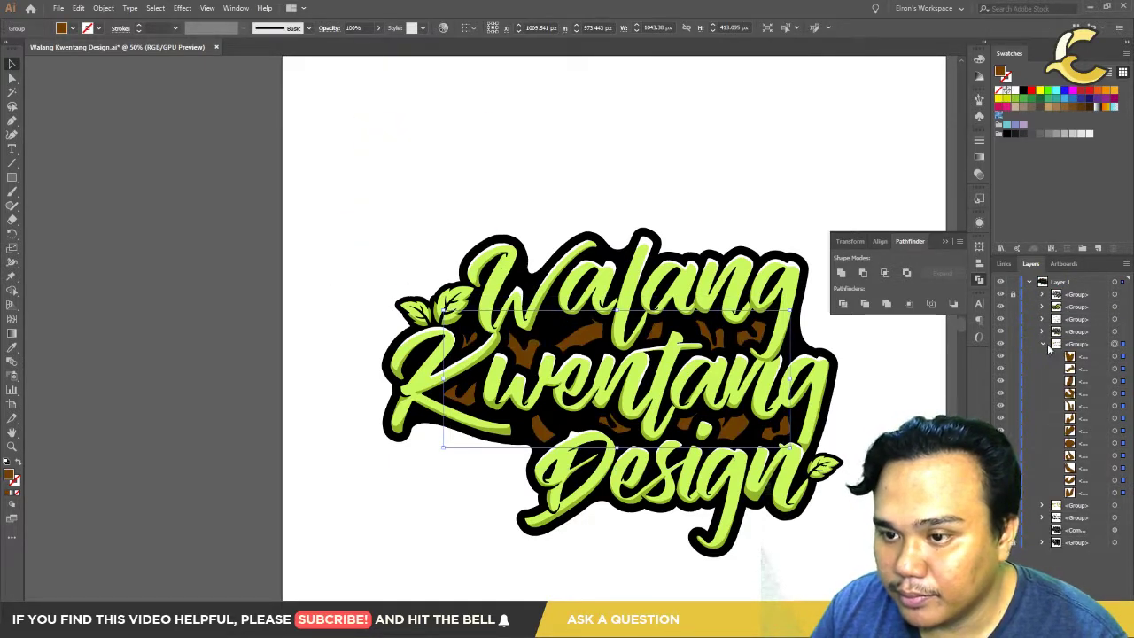
pyautogui.click(1042, 344)
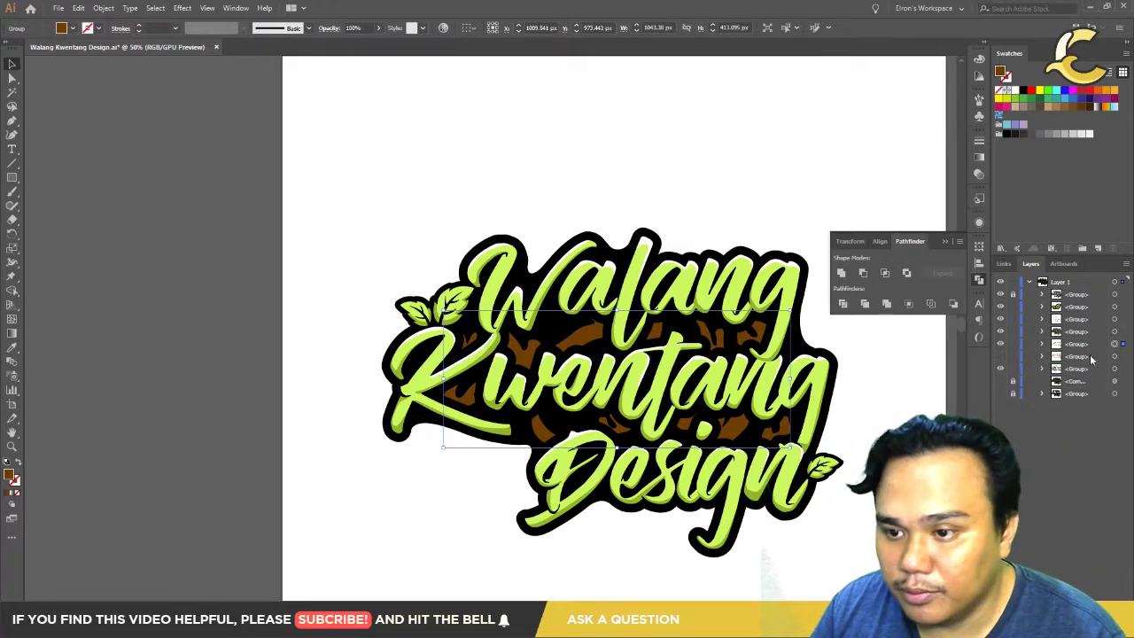
pyautogui.click(1000, 349)
pyautogui.click(1000, 349)
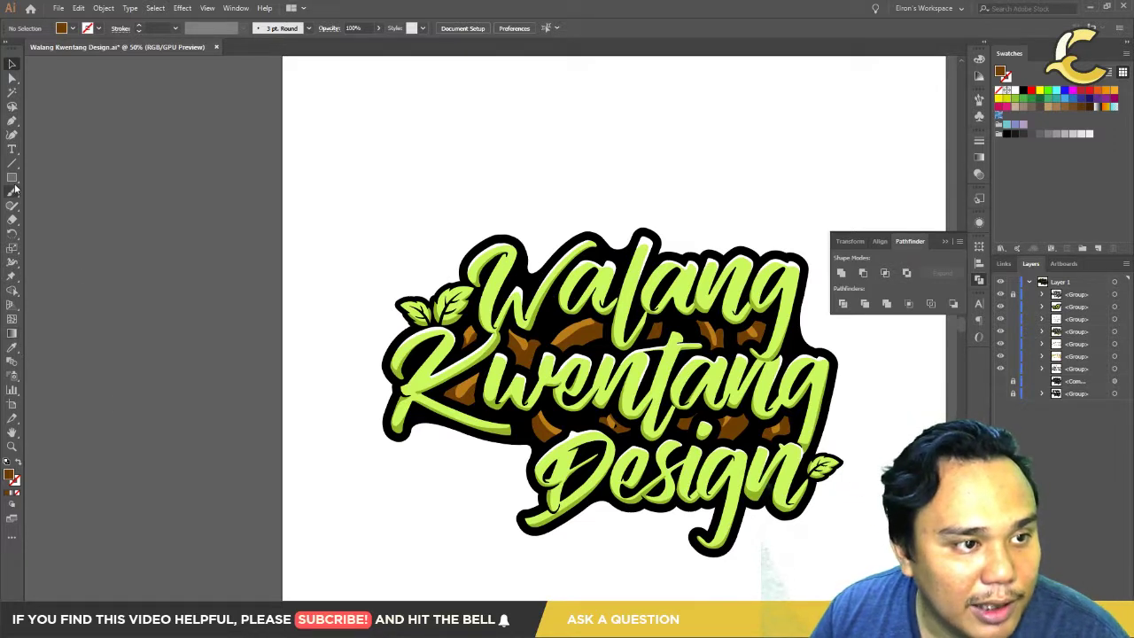
# Step: Draw two overlapping brown squares above the logo
pyautogui.moveTo(378, 103); pyautogui.dragTo(465, 189)
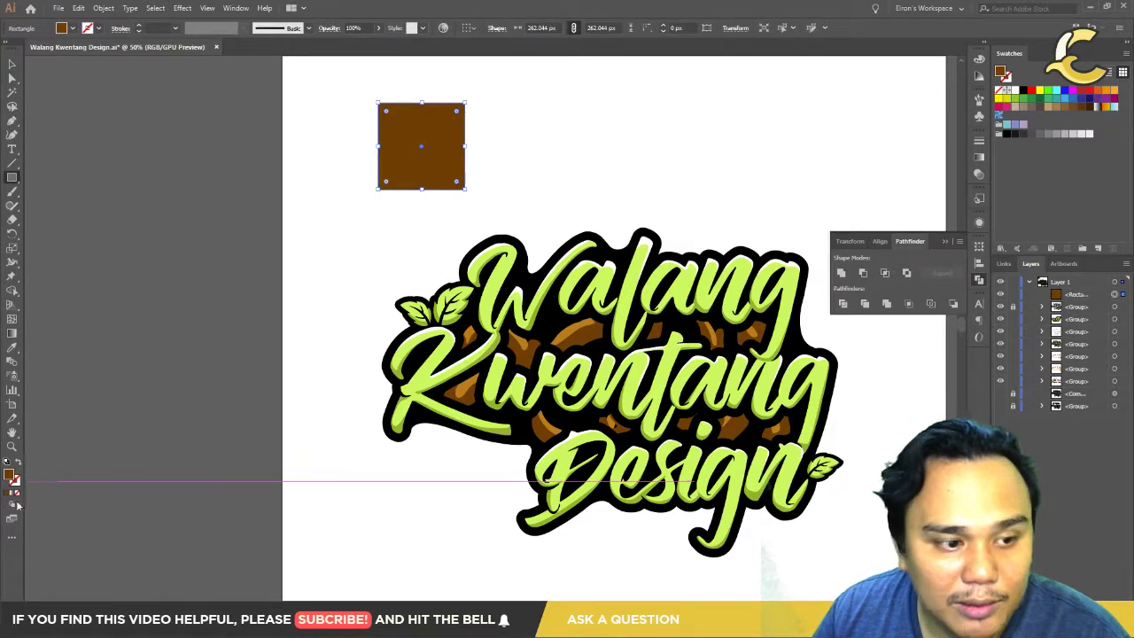
pyautogui.moveTo(503, 122); pyautogui.dragTo(429, 195)
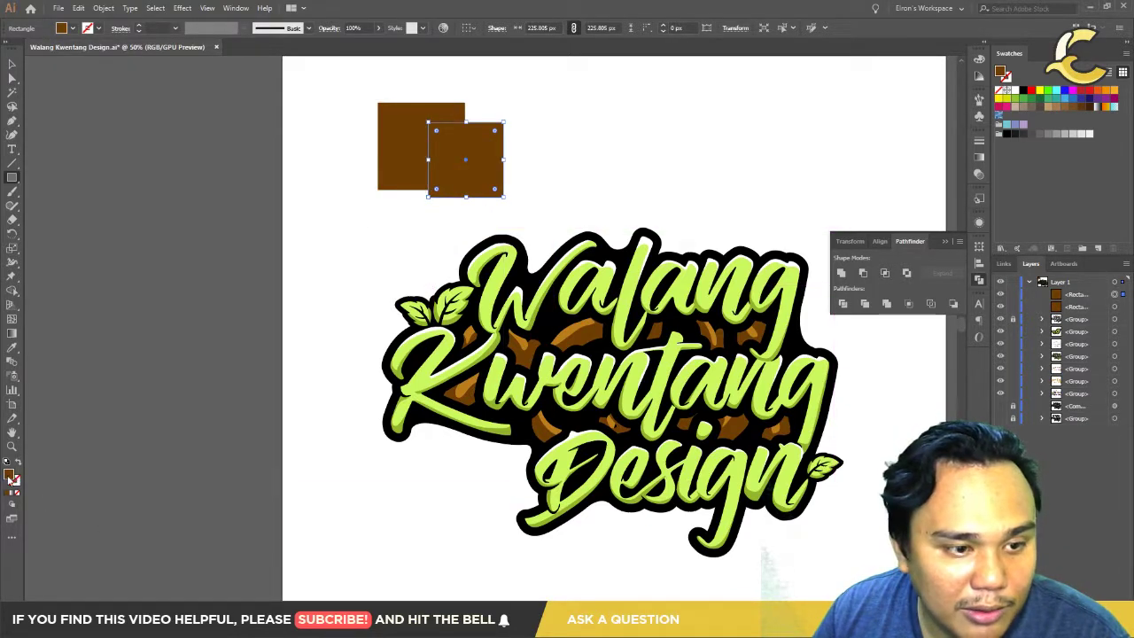
pyautogui.doubleClick(11, 477)
pyautogui.press('Escape')
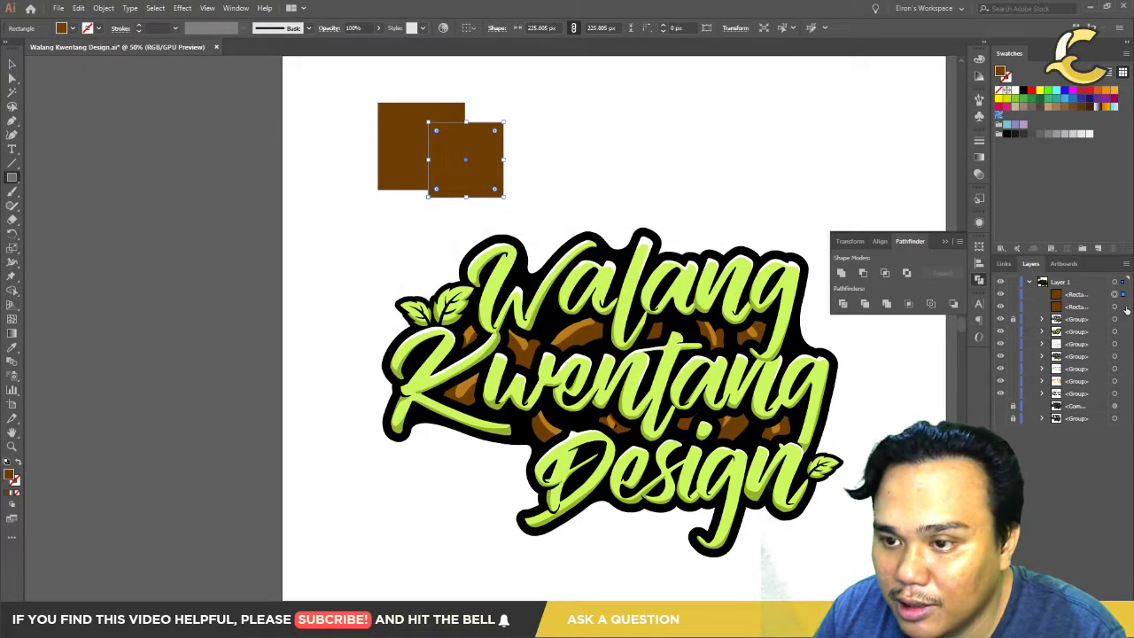
# Step: Eyedropper the logo's lighter orange onto the back square
pyautogui.click(1122, 306)
pyautogui.press('i')
pyautogui.click(584, 324)
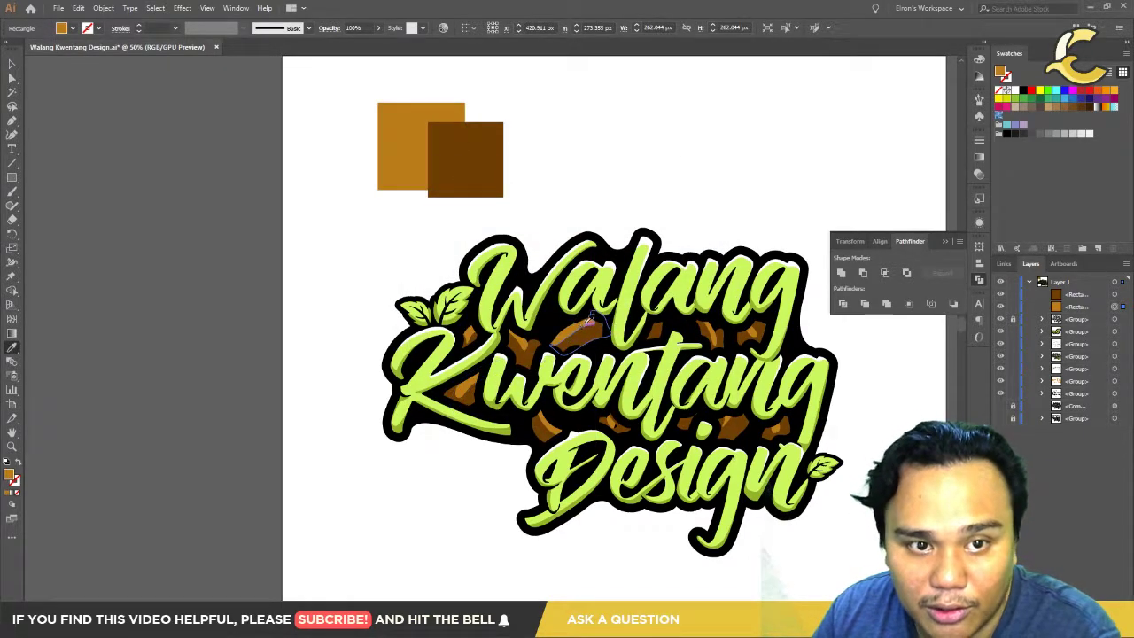
pyautogui.press('Return')
pyautogui.press('Escape')
pyautogui.click(1122, 295)
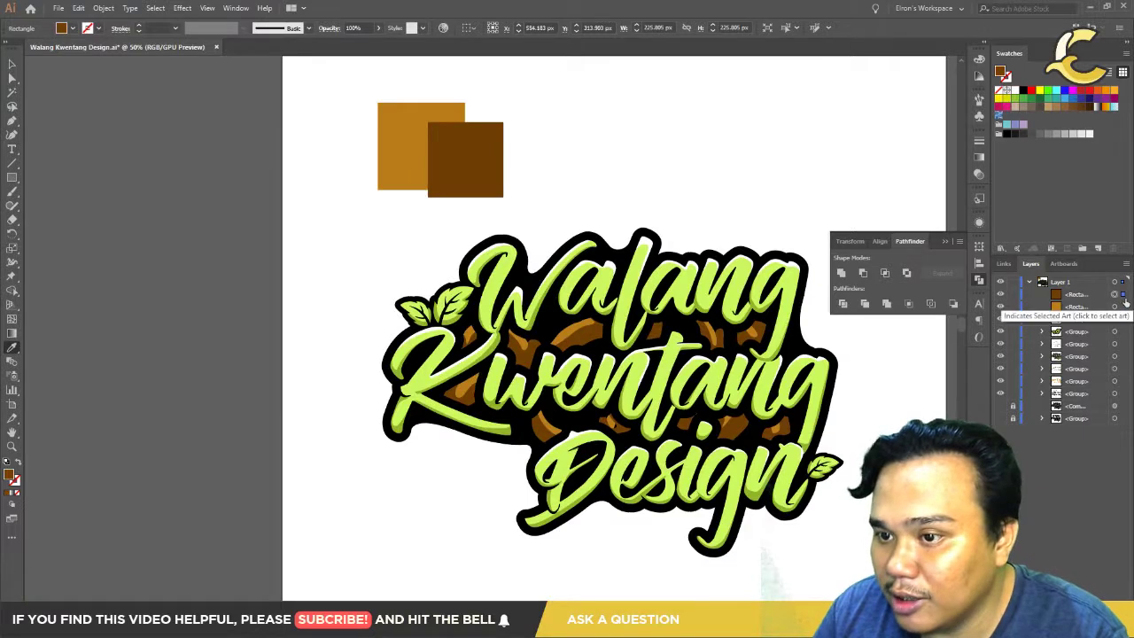
pyautogui.press('v')
pyautogui.click(476, 160)
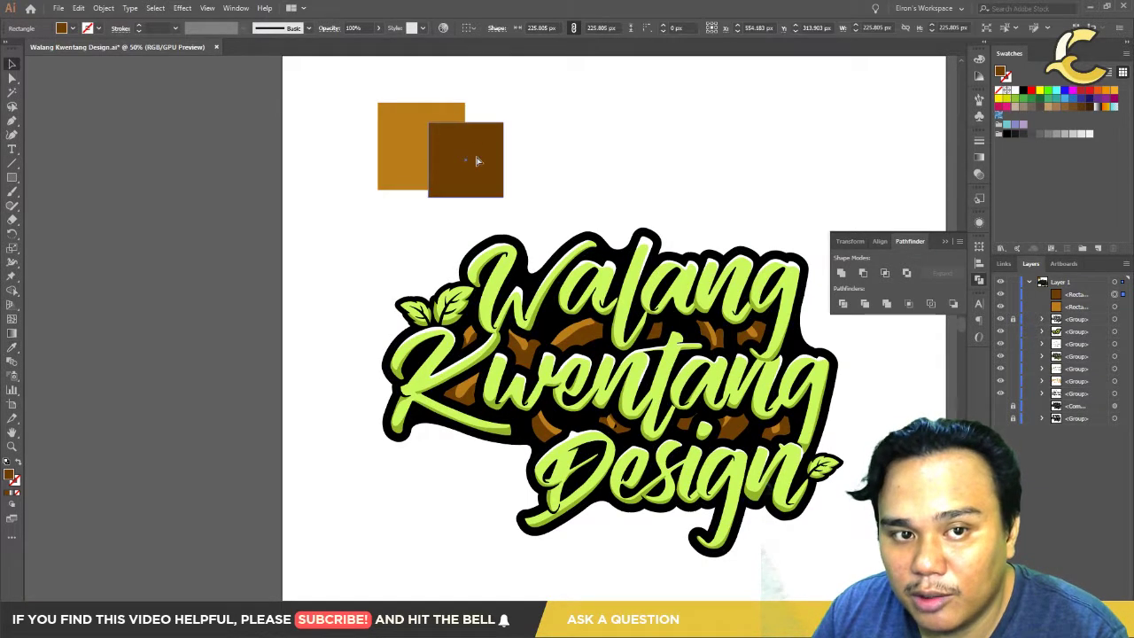
# Step: Paste an orange copy above the brown square and clip the brown square inside it
pyautogui.click(1081, 306)
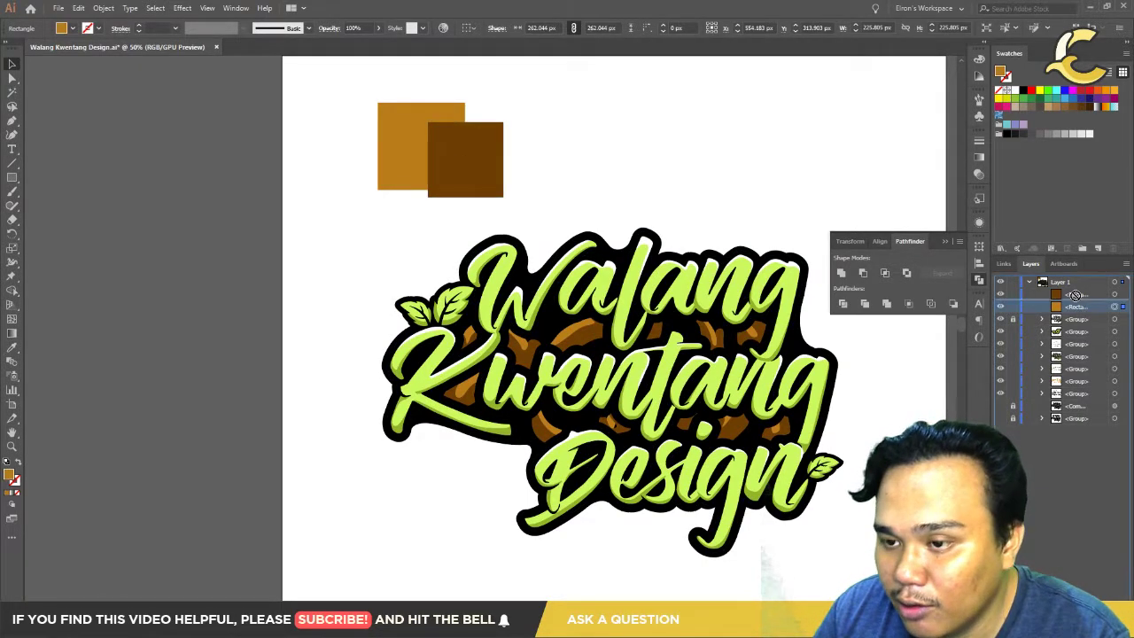
pyautogui.hotkey('ctrl', 'c')
pyautogui.hotkey('ctrl', 'f')
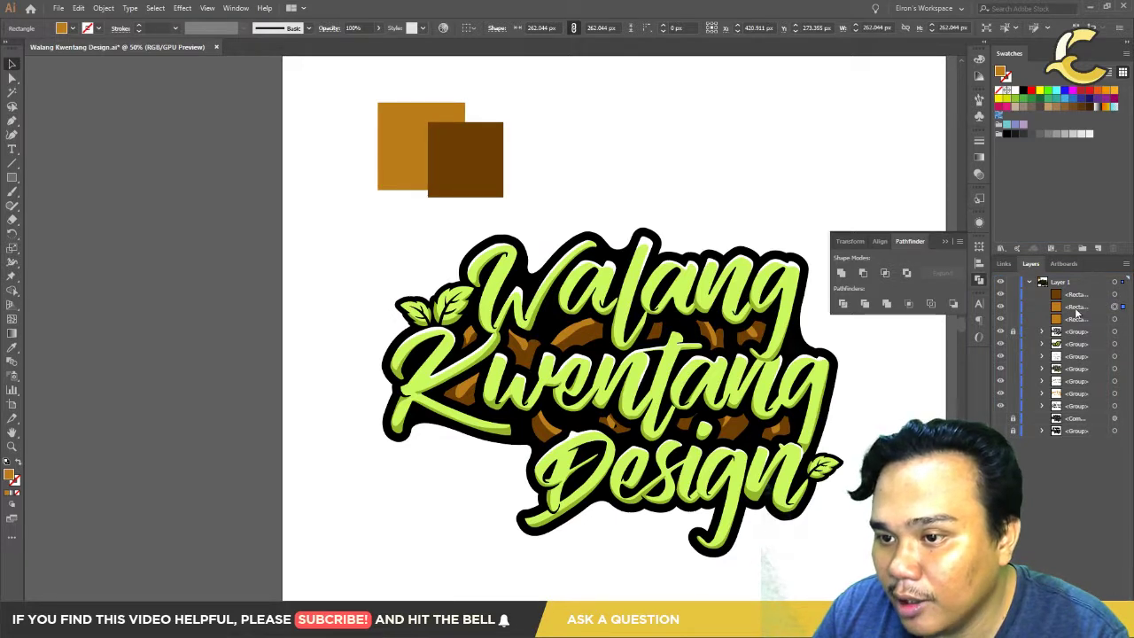
pyautogui.moveTo(1076, 305); pyautogui.dragTo(1077, 290)
pyautogui.keyDown('shift'); pyautogui.click(1122, 305); pyautogui.keyUp('shift')
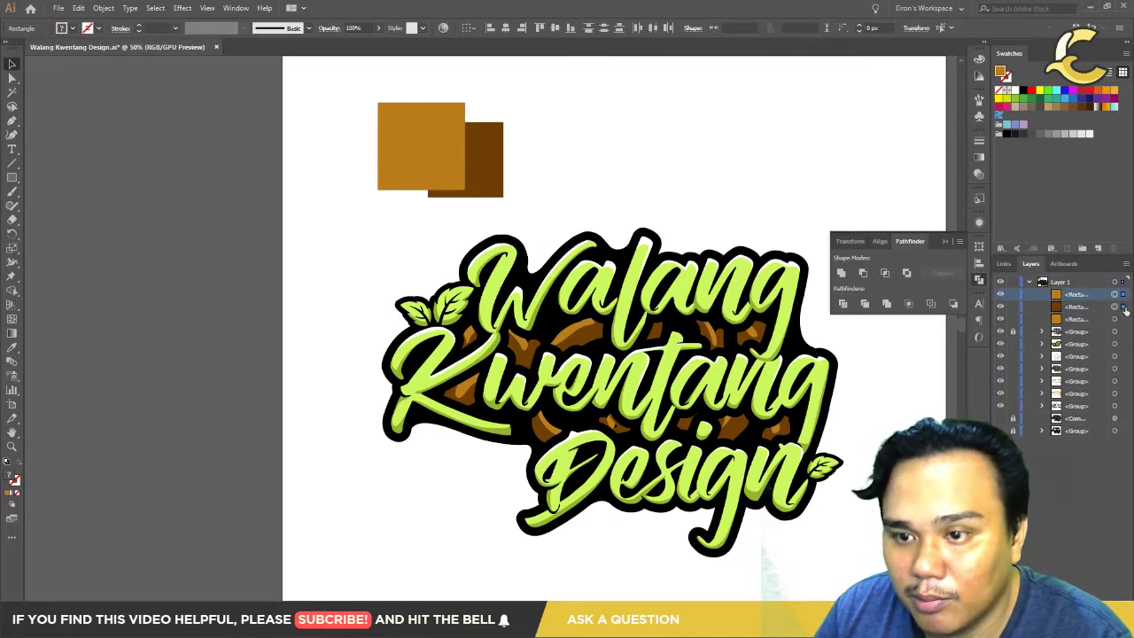
pyautogui.hotkey('ctrl', '7')
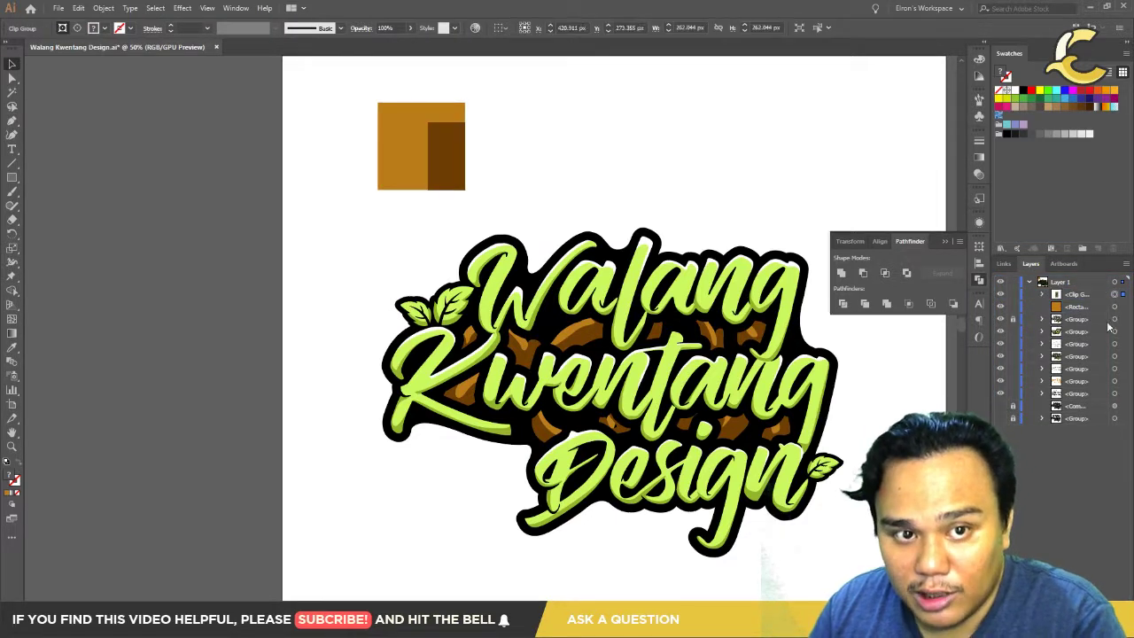
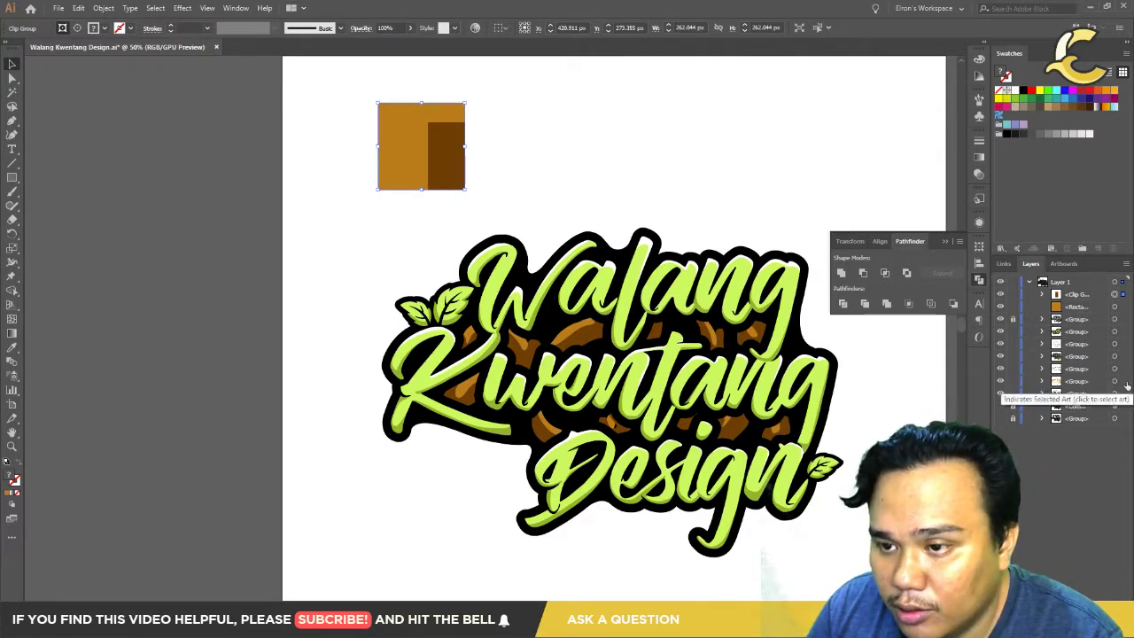
# Step: Raise the ring group above its neighbour and select both groups in Layers
pyautogui.click(1123, 382)
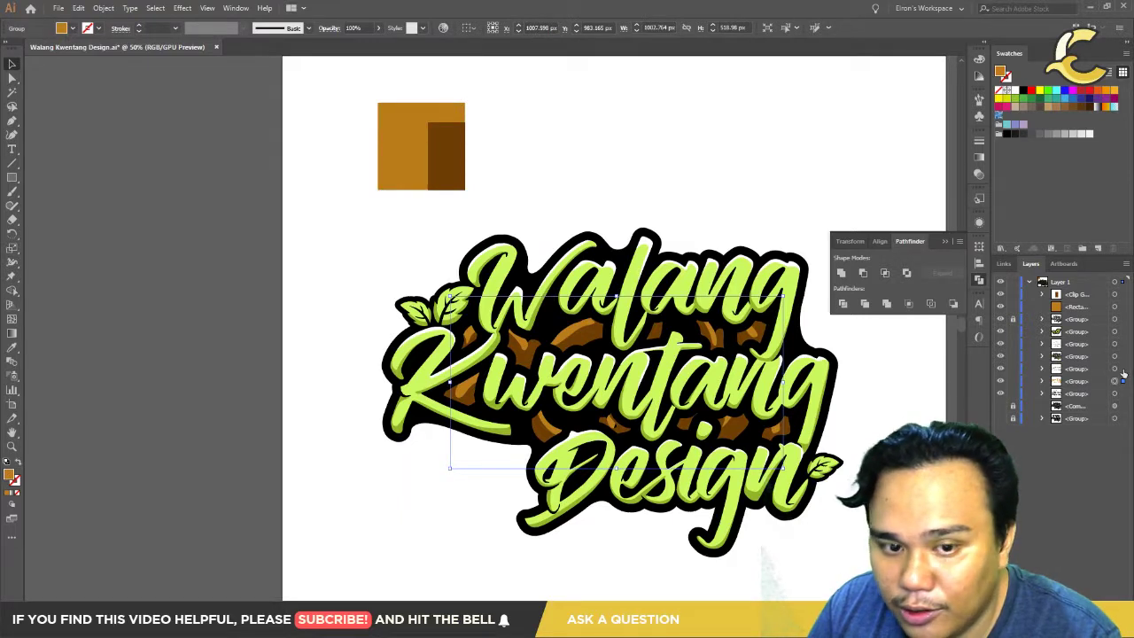
pyautogui.click(1123, 369)
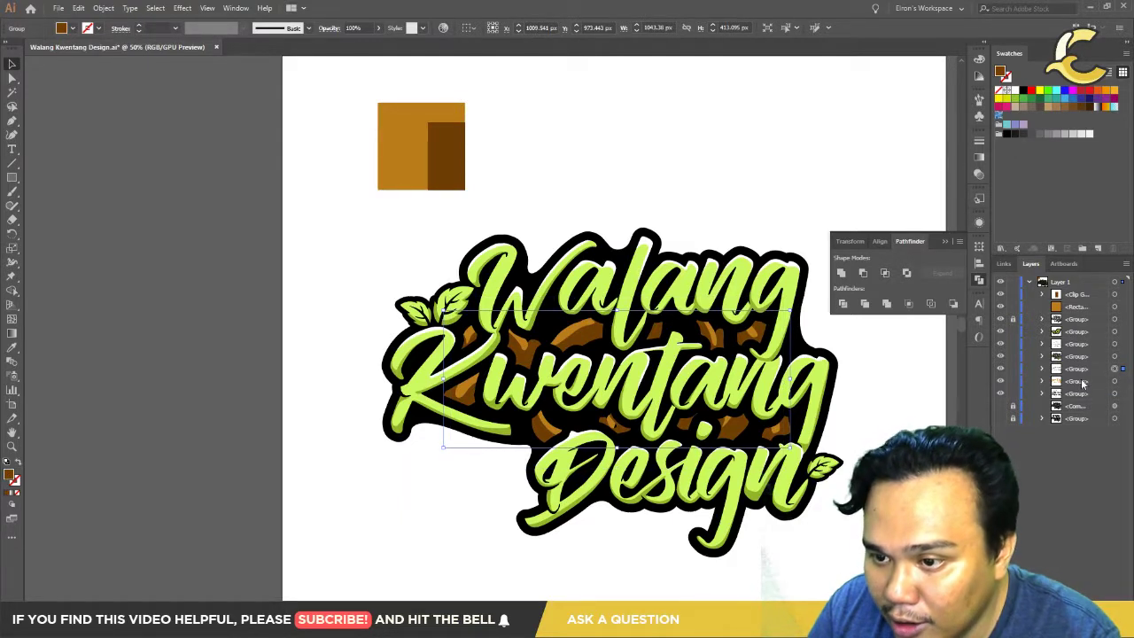
pyautogui.moveTo(1082, 382); pyautogui.dragTo(1096, 365)
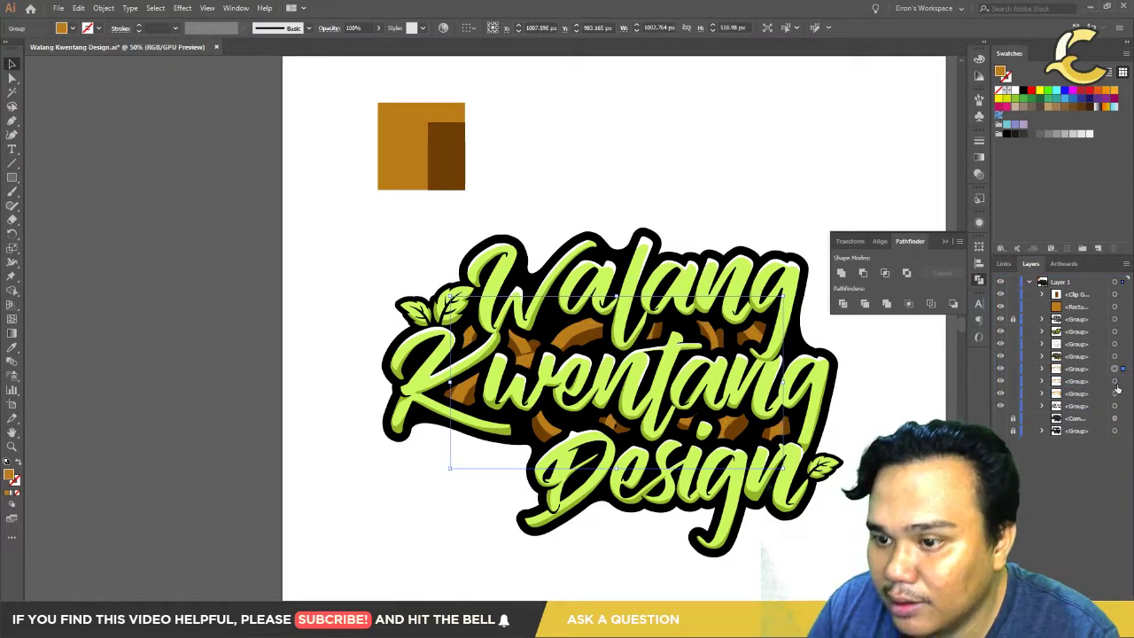
pyautogui.keyDown('shift'); pyautogui.click(1123, 382); pyautogui.keyUp('shift')
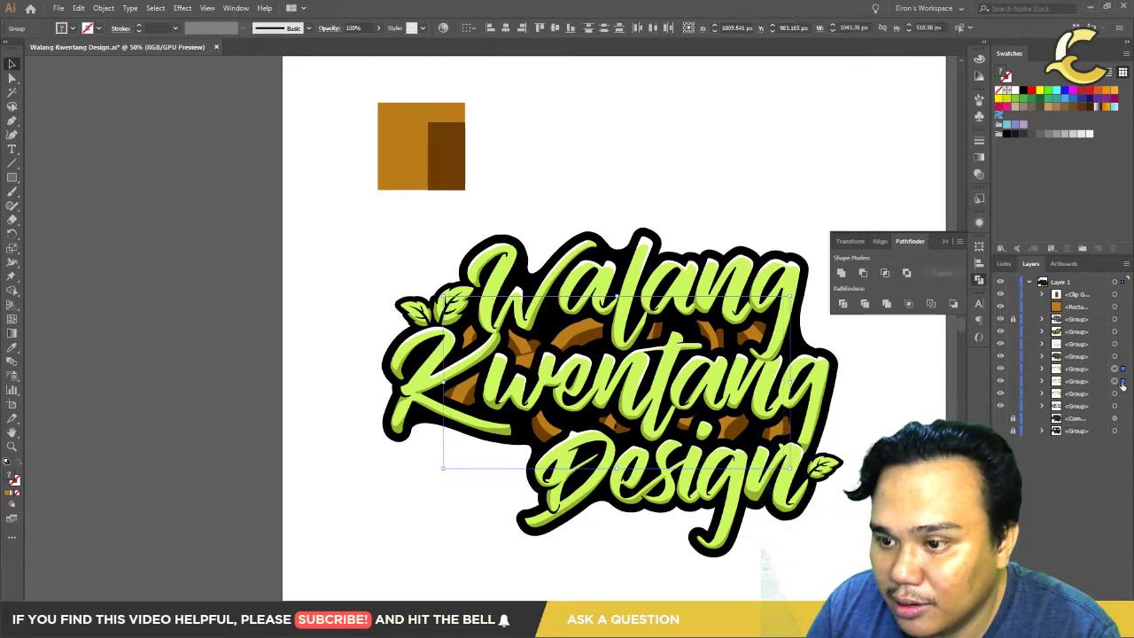
pyautogui.keyDown('shift'); pyautogui.click(1091, 372); pyautogui.keyUp('shift')
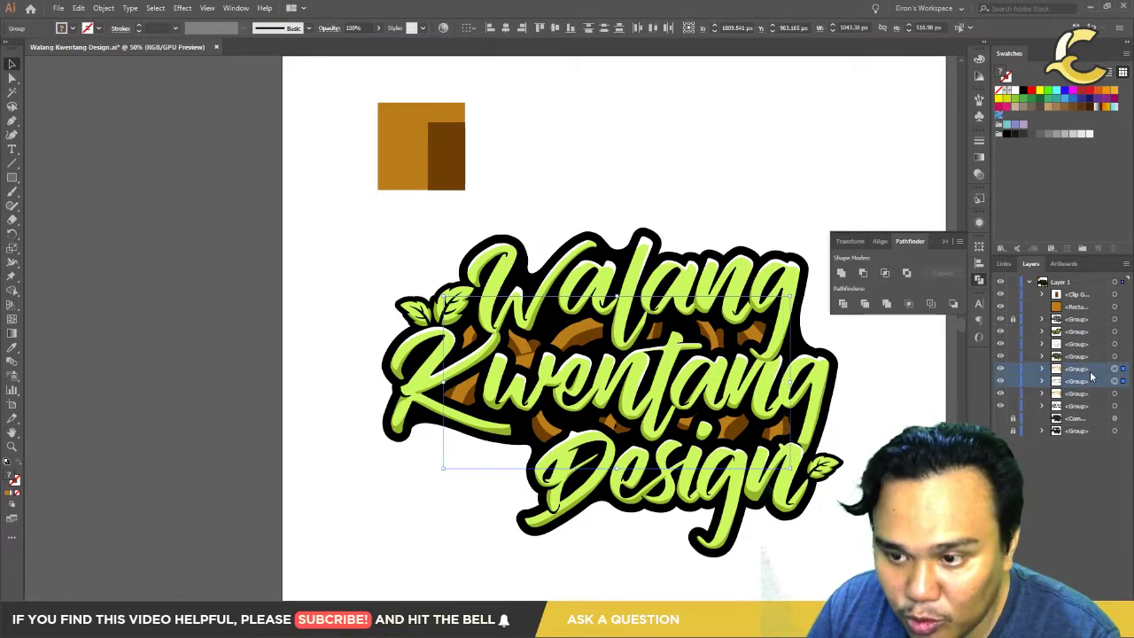
# Step: Group the two groups and clip the ring pattern inside the mask shape, redoing the clip once
pyautogui.hotkey('ctrl', 'g')
pyautogui.hotkey('ctrl', '7')
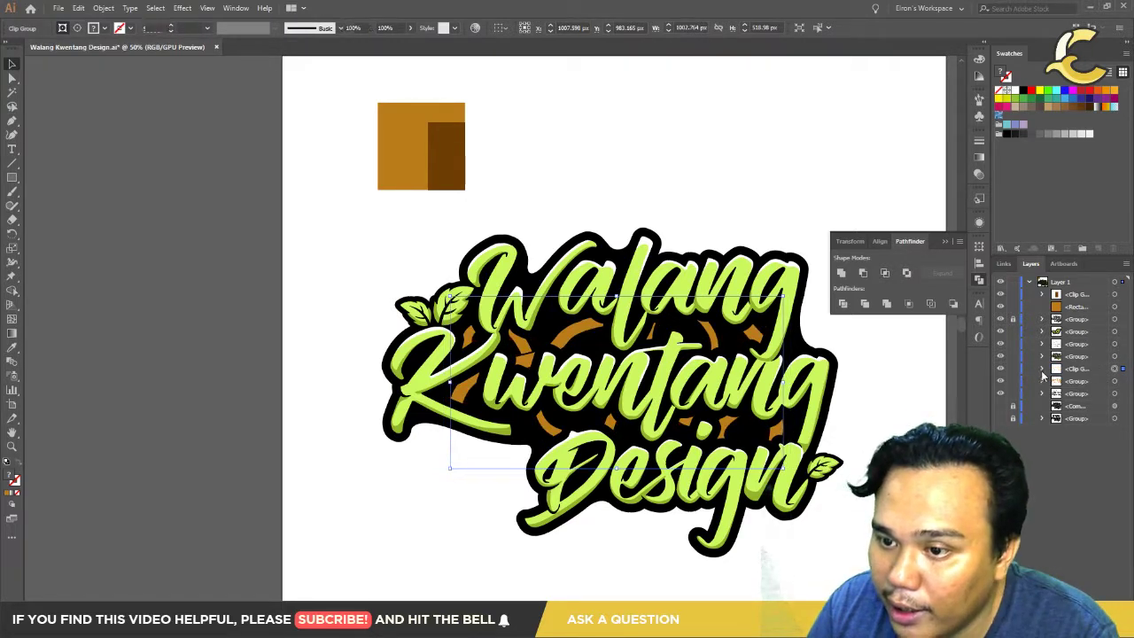
pyautogui.hotkey('ctrl', 'alt', '7')
pyautogui.click(1042, 370)
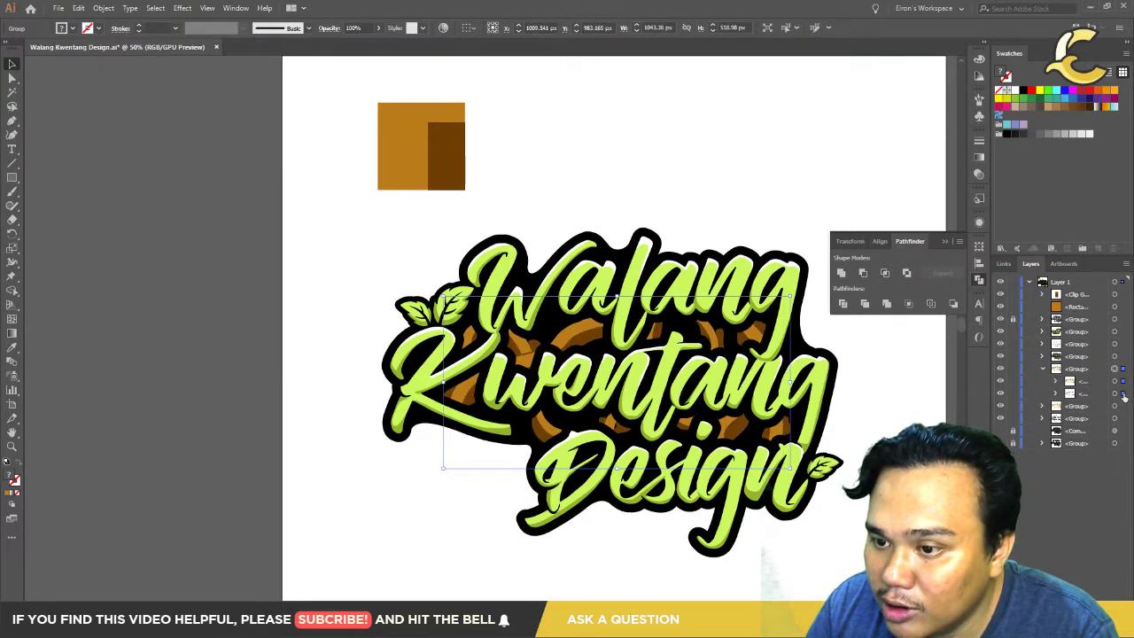
pyautogui.hotkey('ctrl', '7')
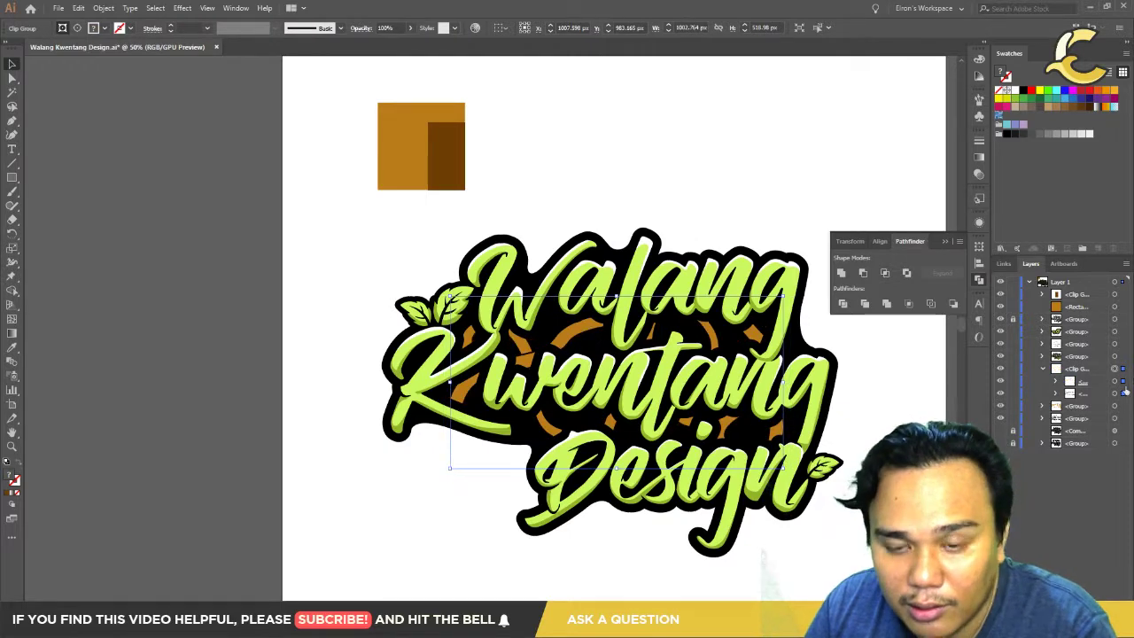
pyautogui.hotkey('ctrl', '=')
pyautogui.hotkey('ctrl', '=')
pyautogui.hotkey('ctrl', '=')
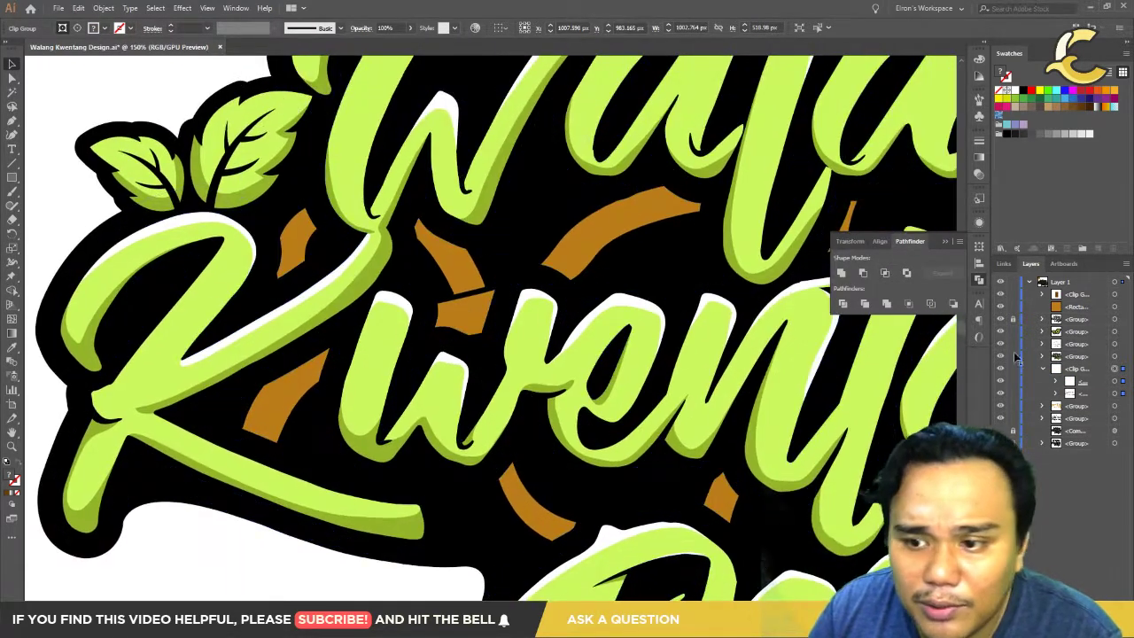
# Step: Check the wood rings' visibility and inspect the ring and mask paths in the clip group
pyautogui.click(1000, 407)
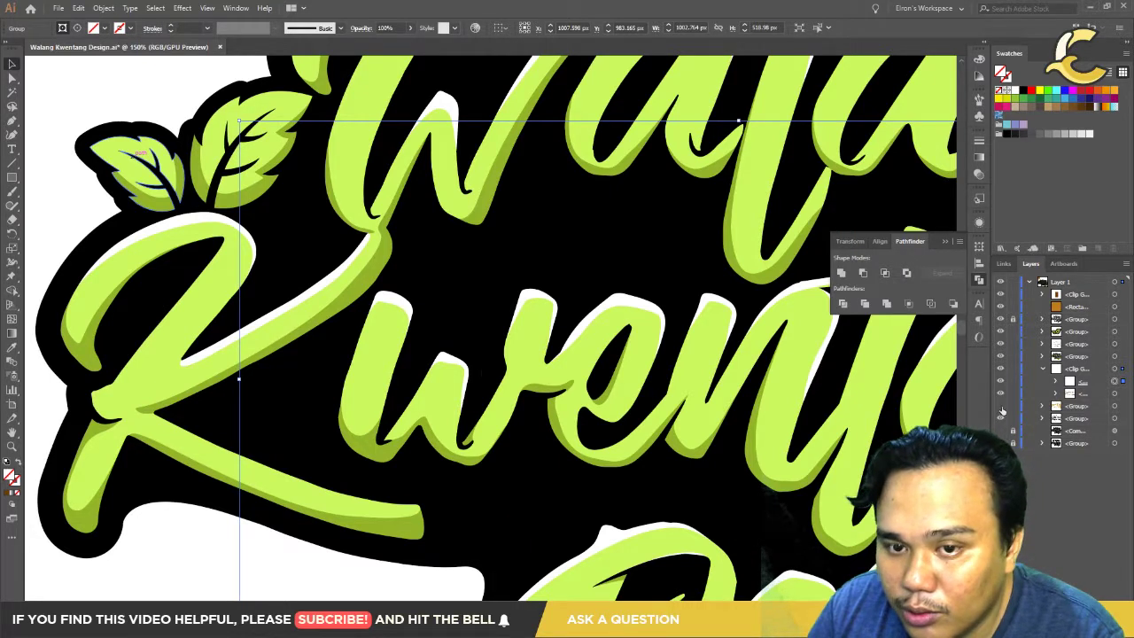
pyautogui.click(1001, 406)
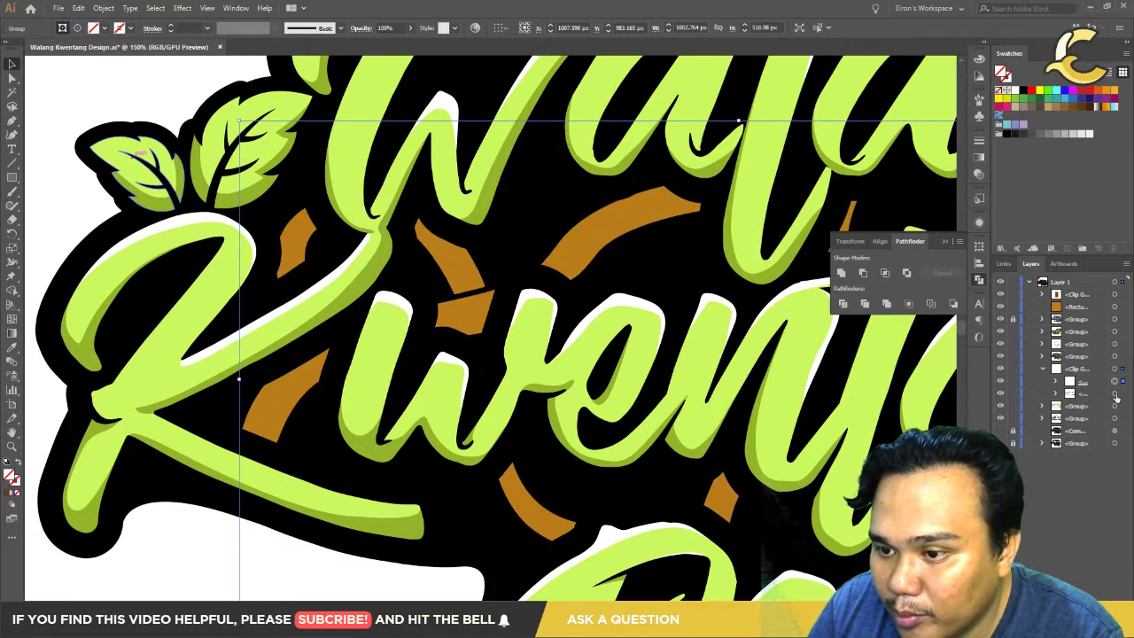
pyautogui.click(1056, 393)
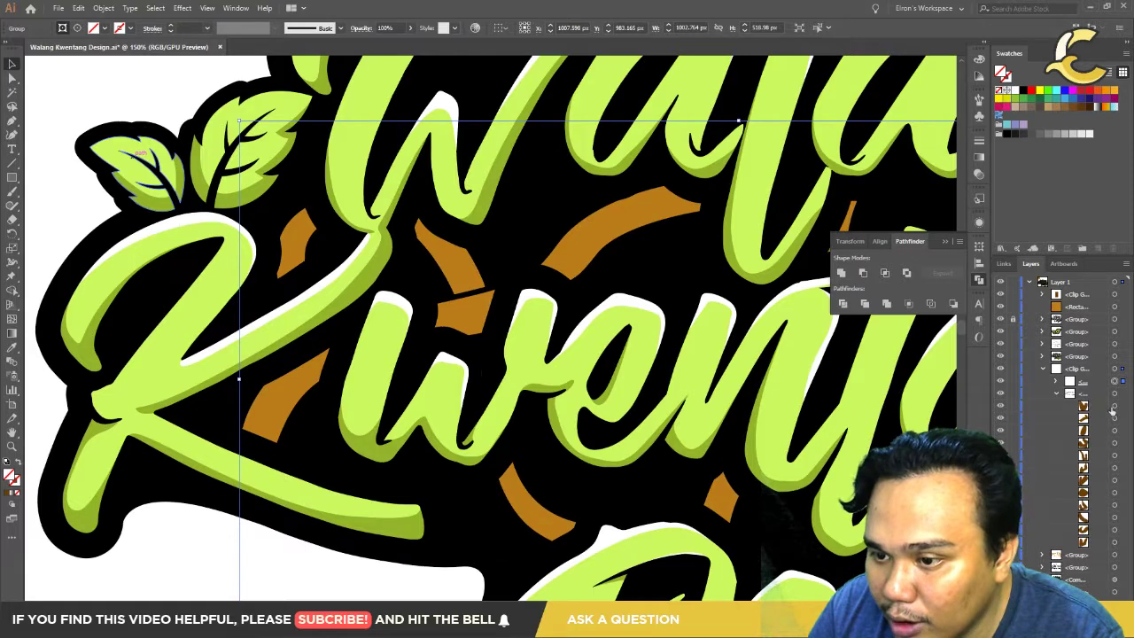
pyautogui.click(1057, 382)
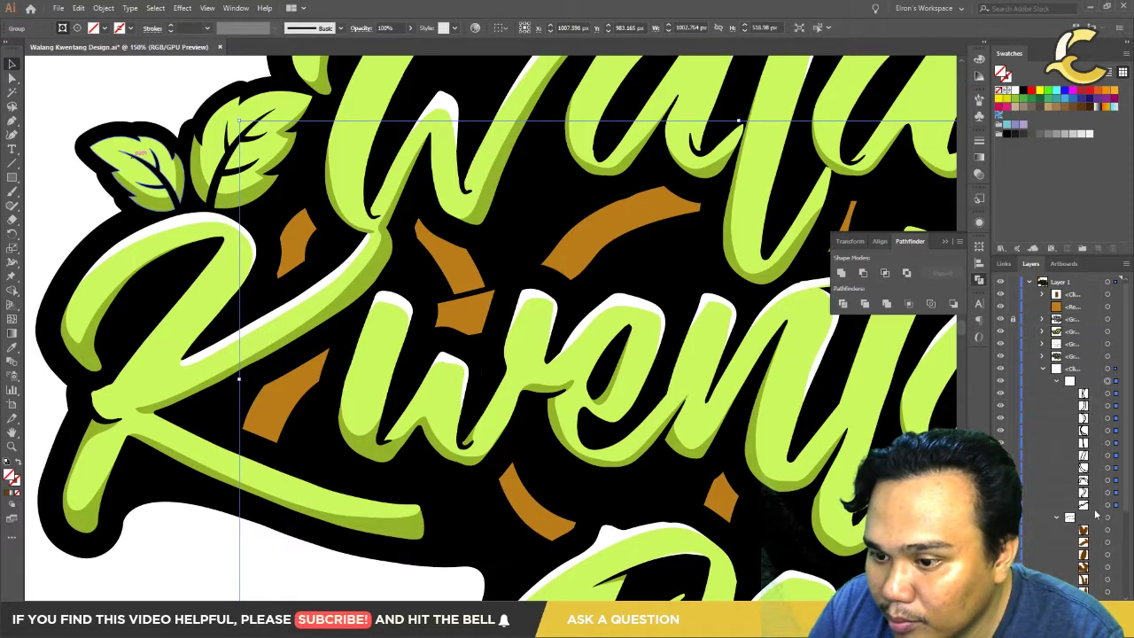
pyautogui.click(1107, 498)
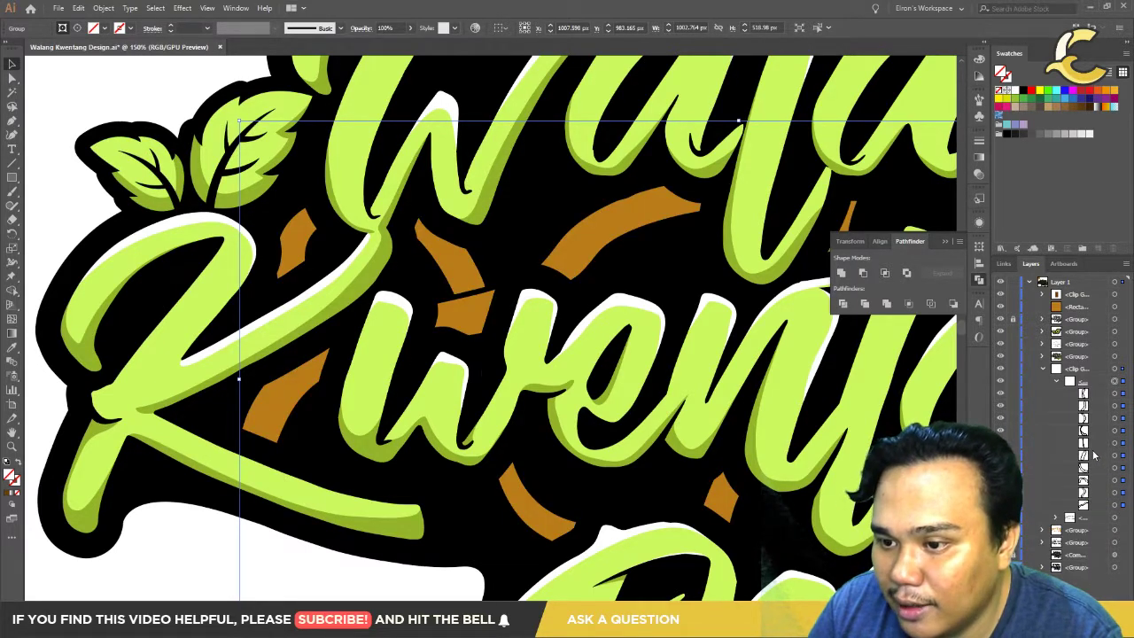
# Step: Place darker shading copies behind the rings and merge the shading regions along the branch with Shape Builder
pyautogui.hotkey('ctrl', 'alt', '3')
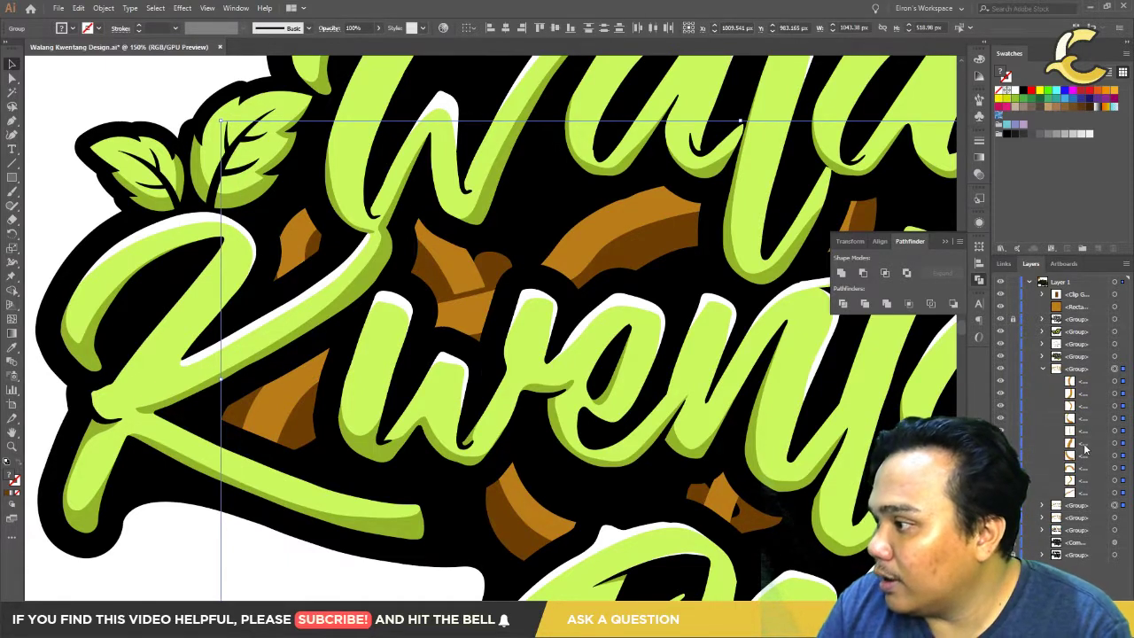
pyautogui.click(1123, 383)
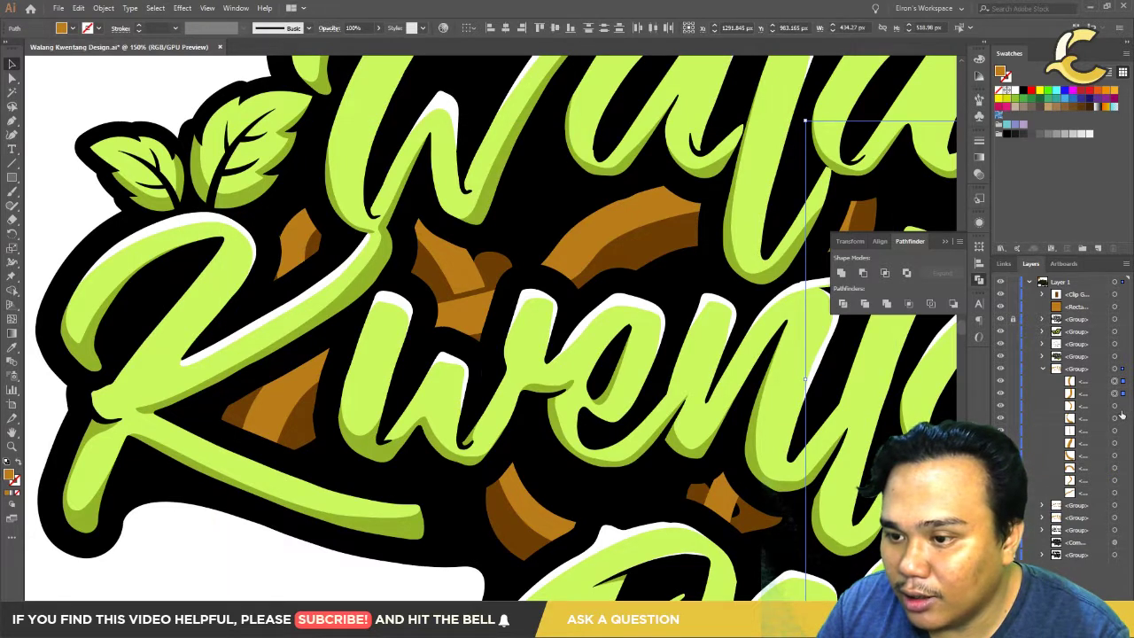
pyautogui.keyDown('shift'); pyautogui.click(1125, 431); pyautogui.keyUp('shift')
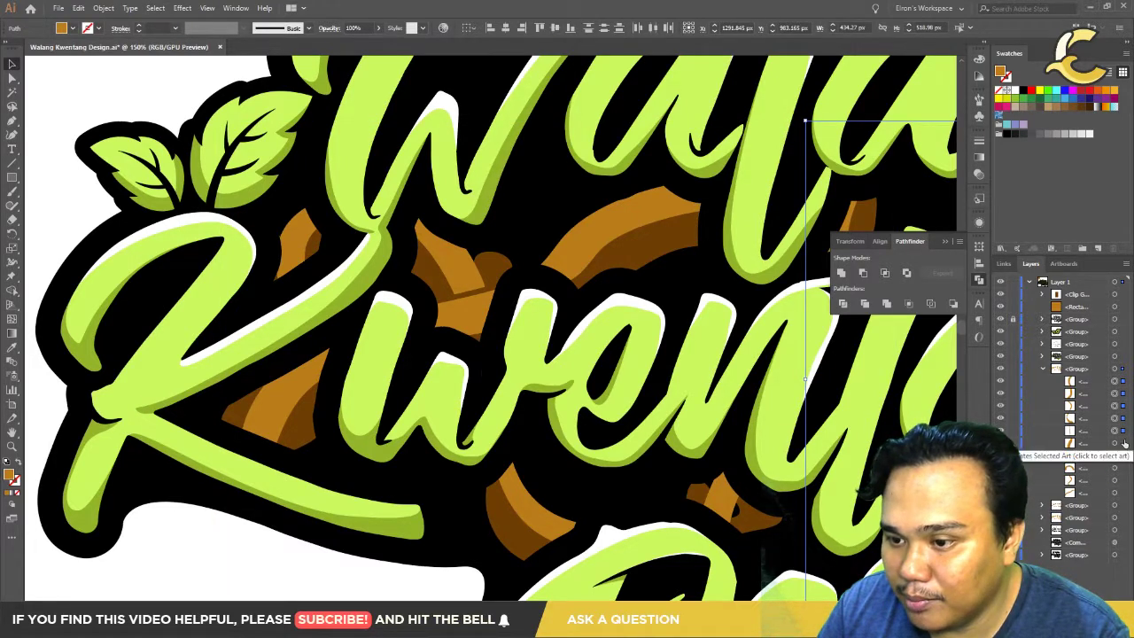
pyautogui.keyDown('shift'); pyautogui.click(1125, 466); pyautogui.keyUp('shift')
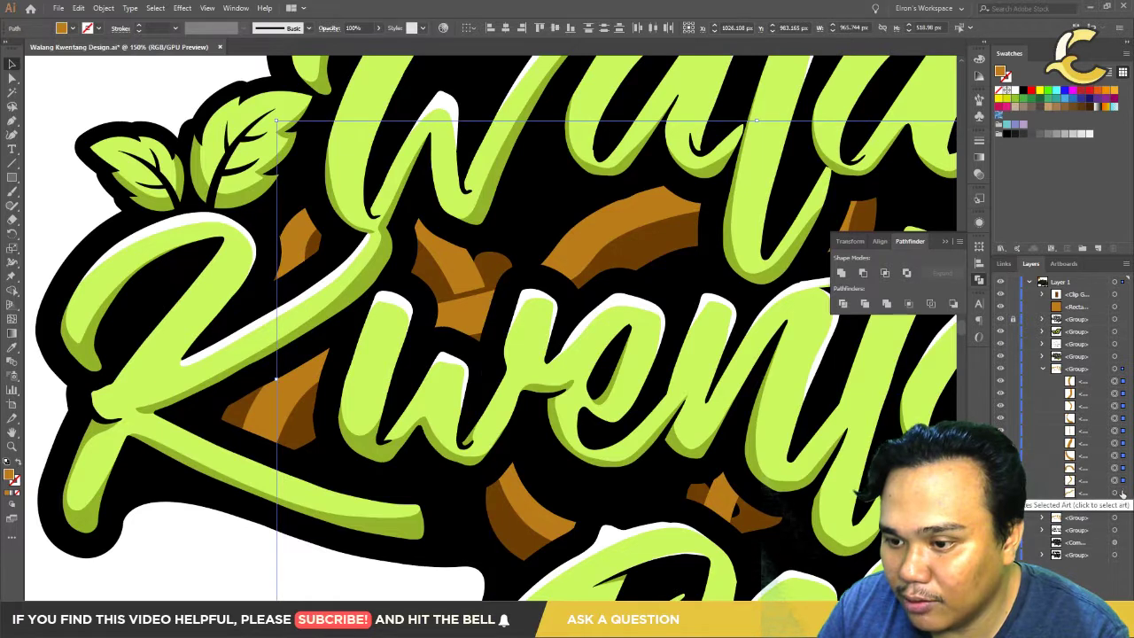
pyautogui.keyDown('shift'); pyautogui.click(1123, 493); pyautogui.keyUp('shift')
pyautogui.hotkey('shift', 'm')
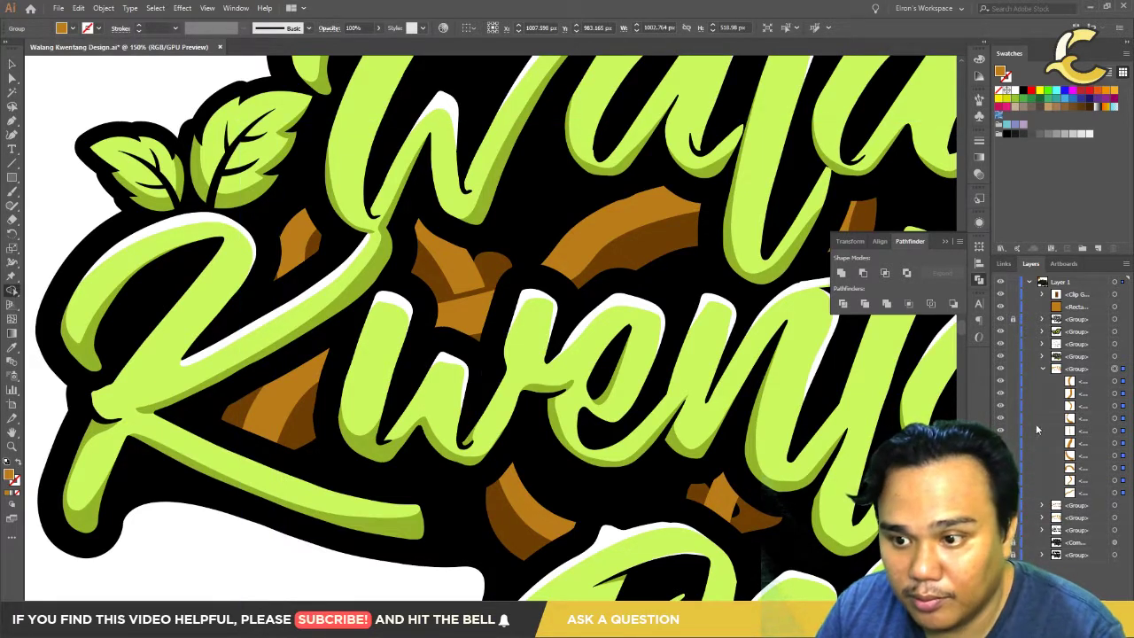
pyautogui.click(622, 233)
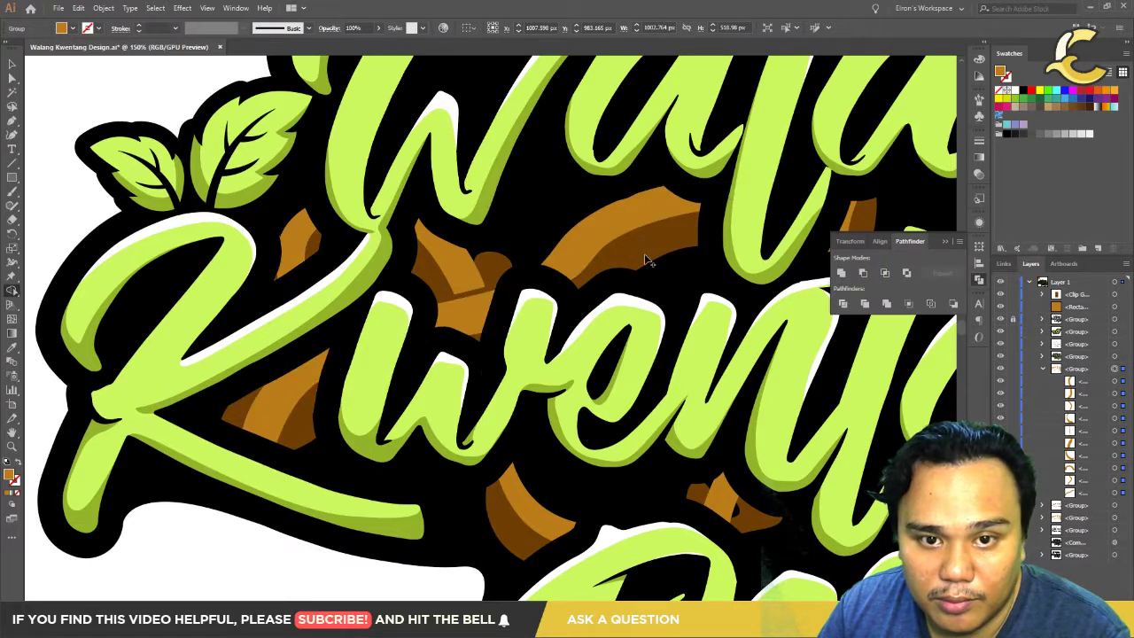
pyautogui.moveTo(748, 186); pyautogui.dragTo(493, 319)
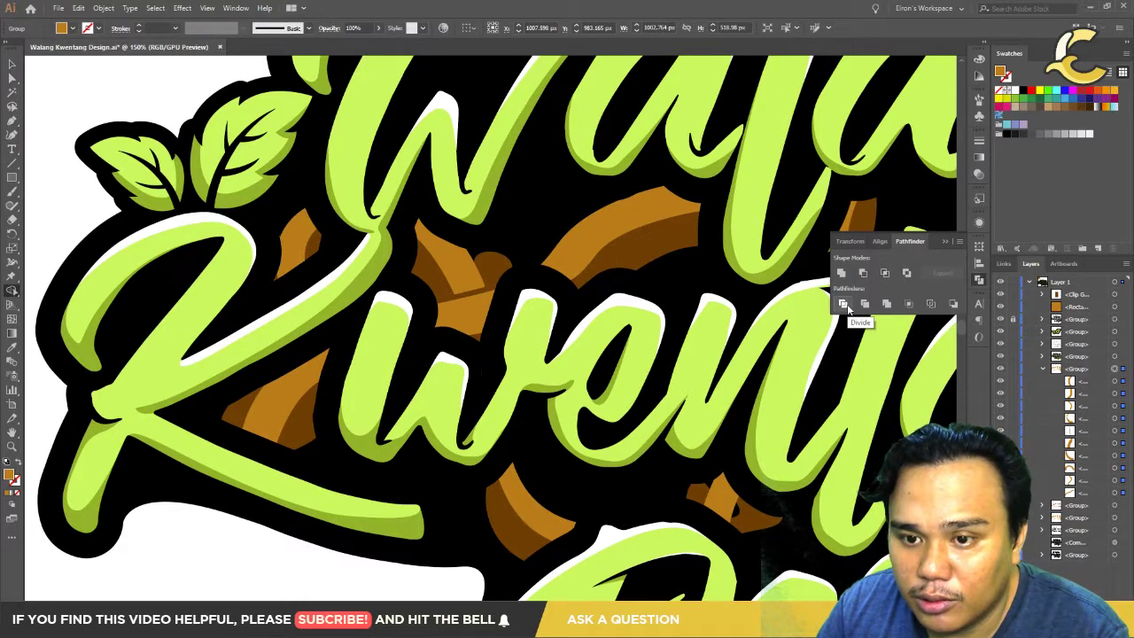
# Step: Divide and re-merge the overlapping ring pieces, then clip the four shading paths with the mask shape
pyautogui.click(865, 305)
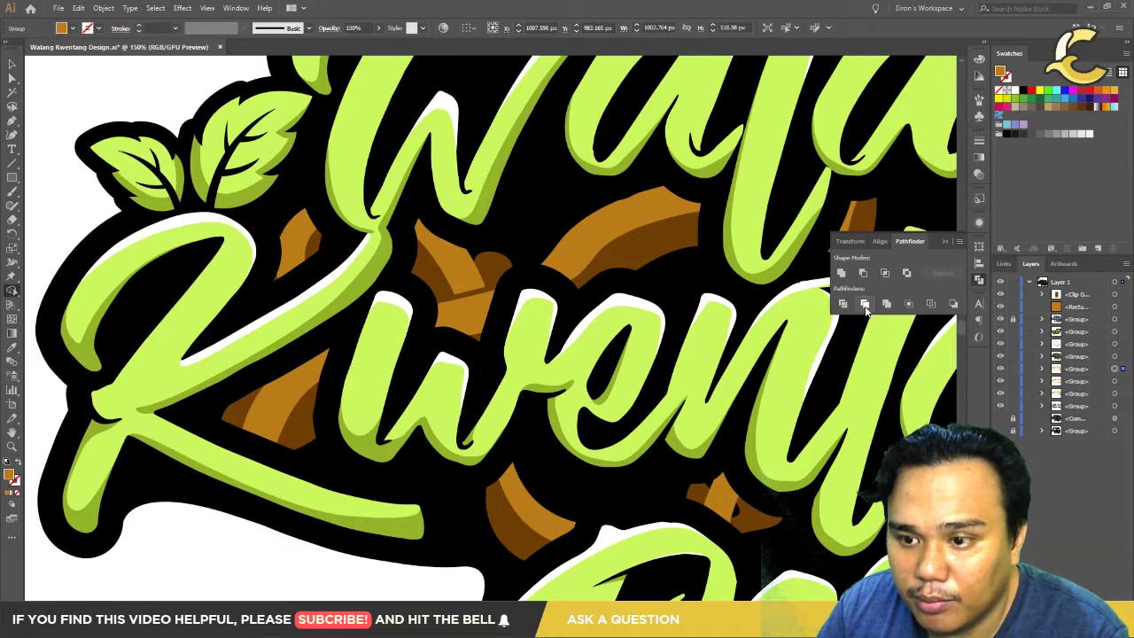
pyautogui.click(1041, 370)
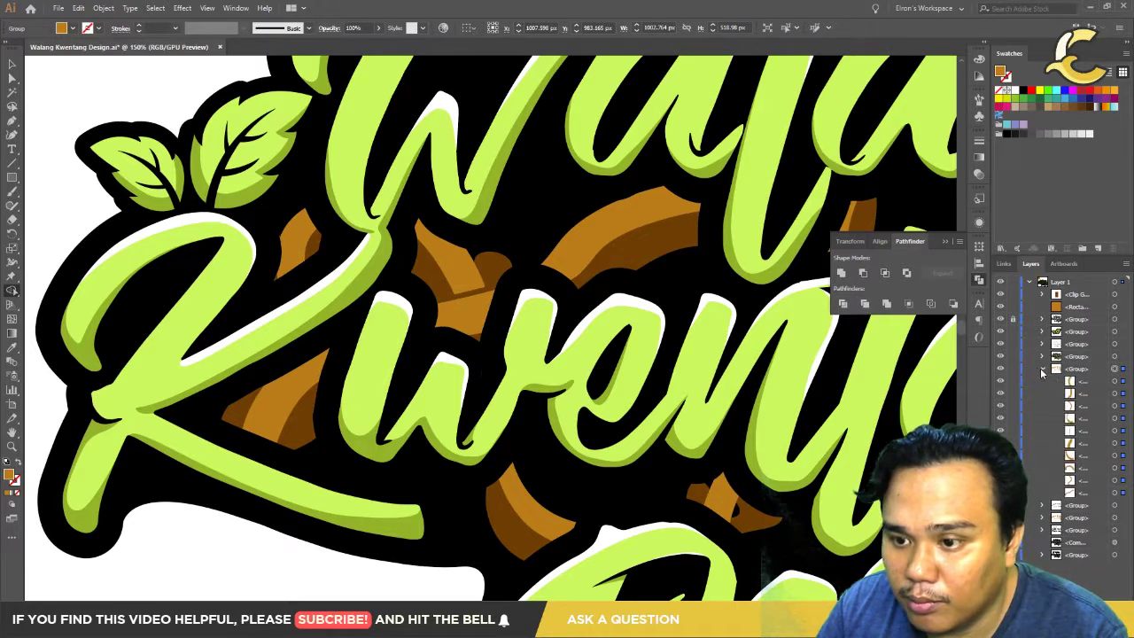
pyautogui.click(848, 275)
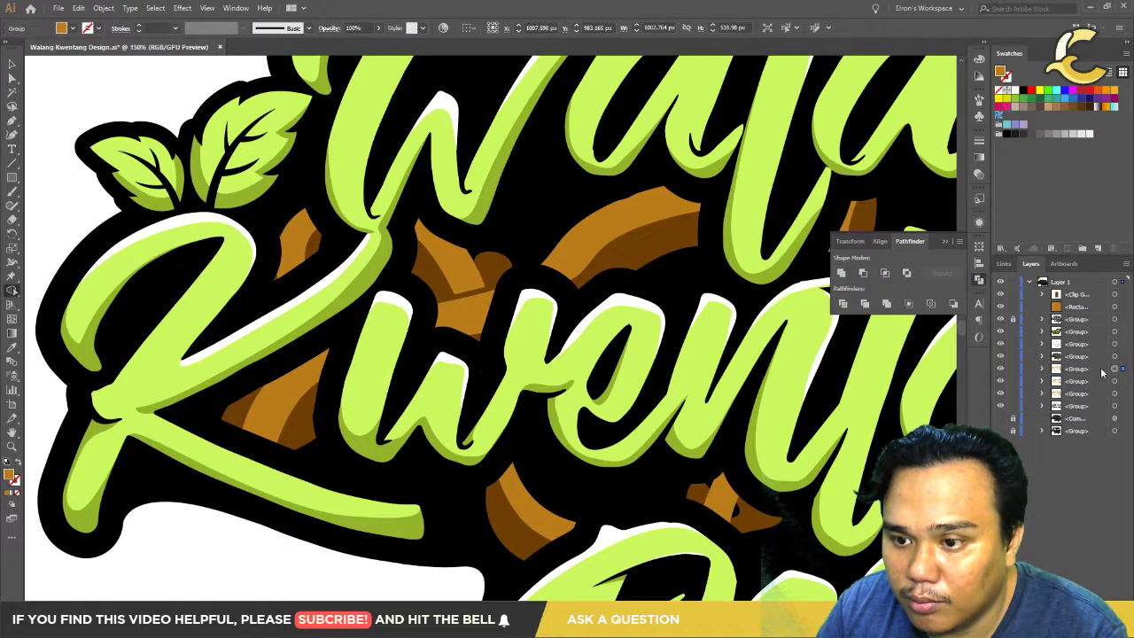
pyautogui.click(1042, 369)
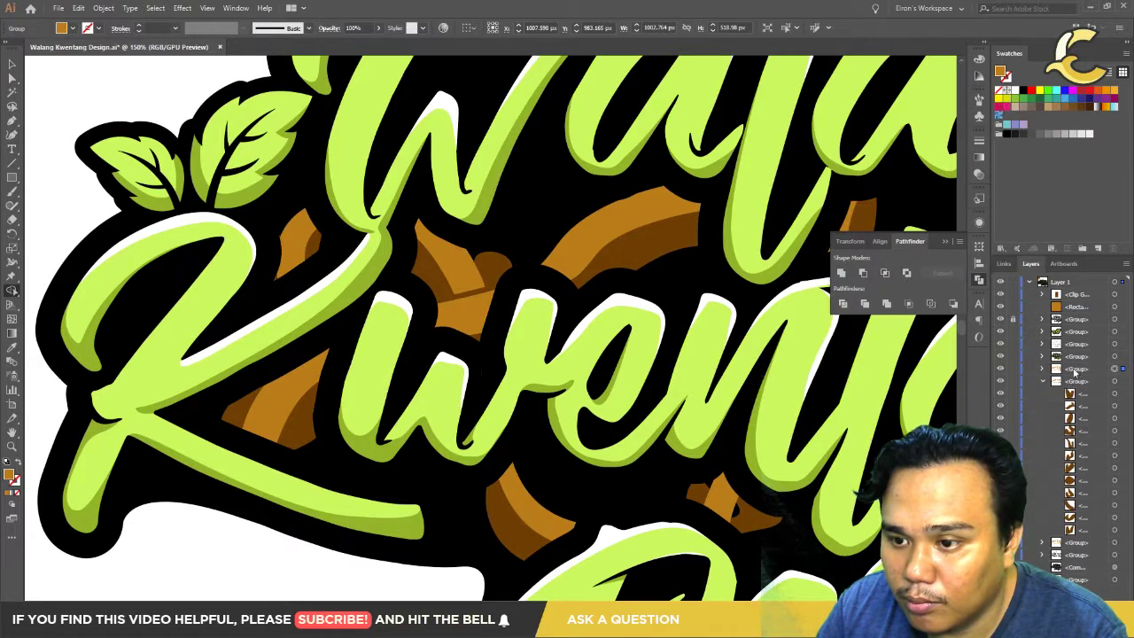
pyautogui.keyDown('shift'); pyautogui.click(1121, 406); pyautogui.keyUp('shift')
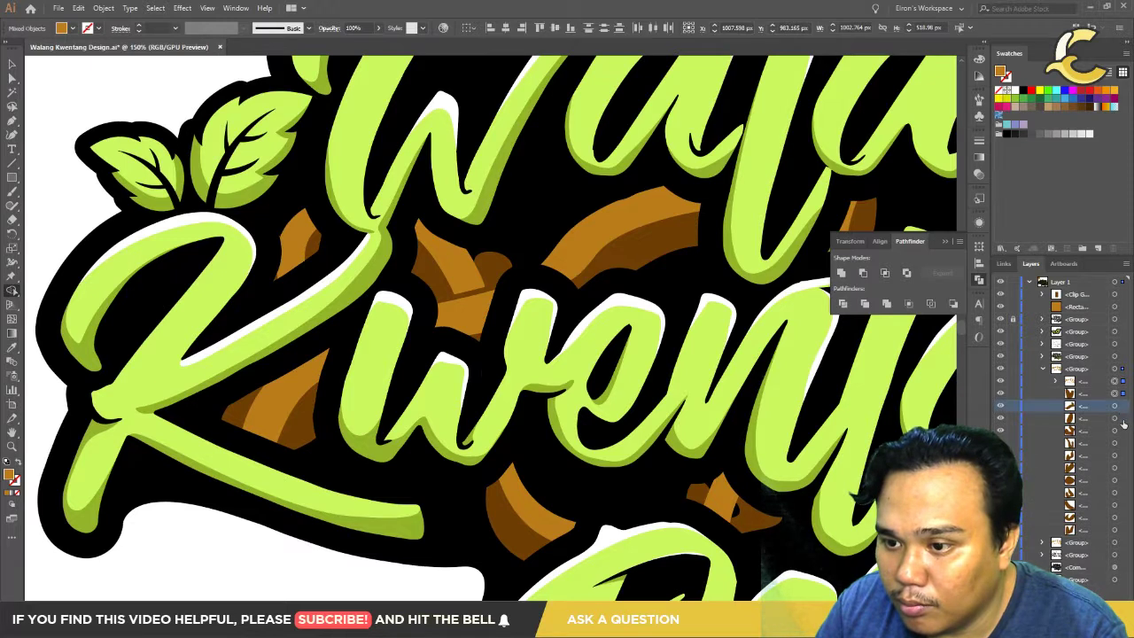
pyautogui.keyDown('shift'); pyautogui.click(1122, 467); pyautogui.keyUp('shift')
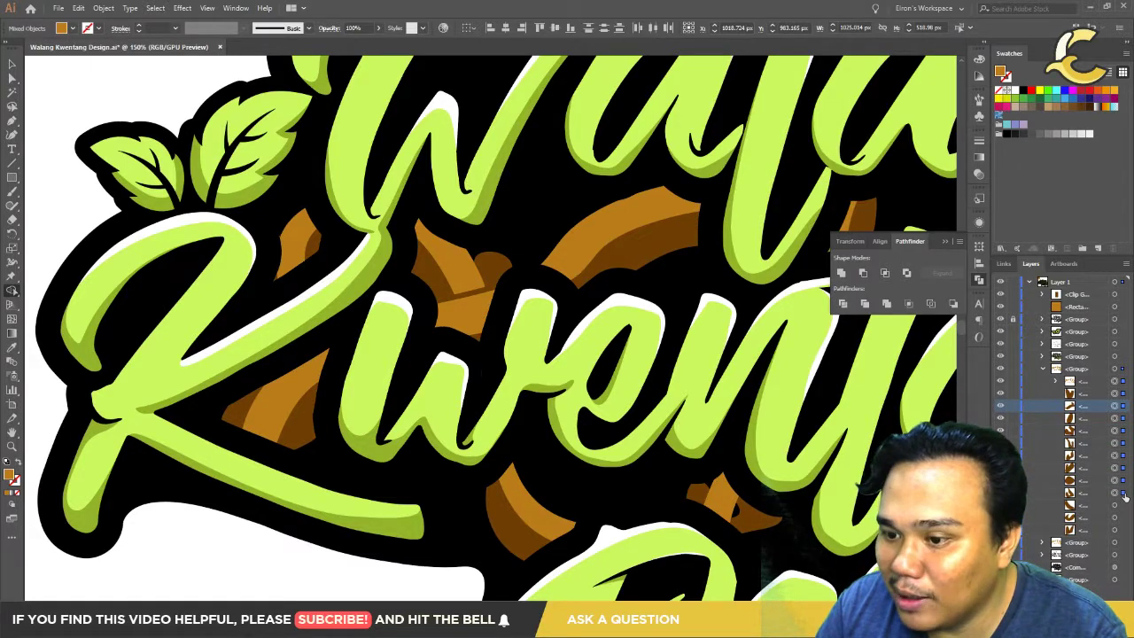
pyautogui.keyDown('shift'); pyautogui.click(1121, 492); pyautogui.keyUp('shift')
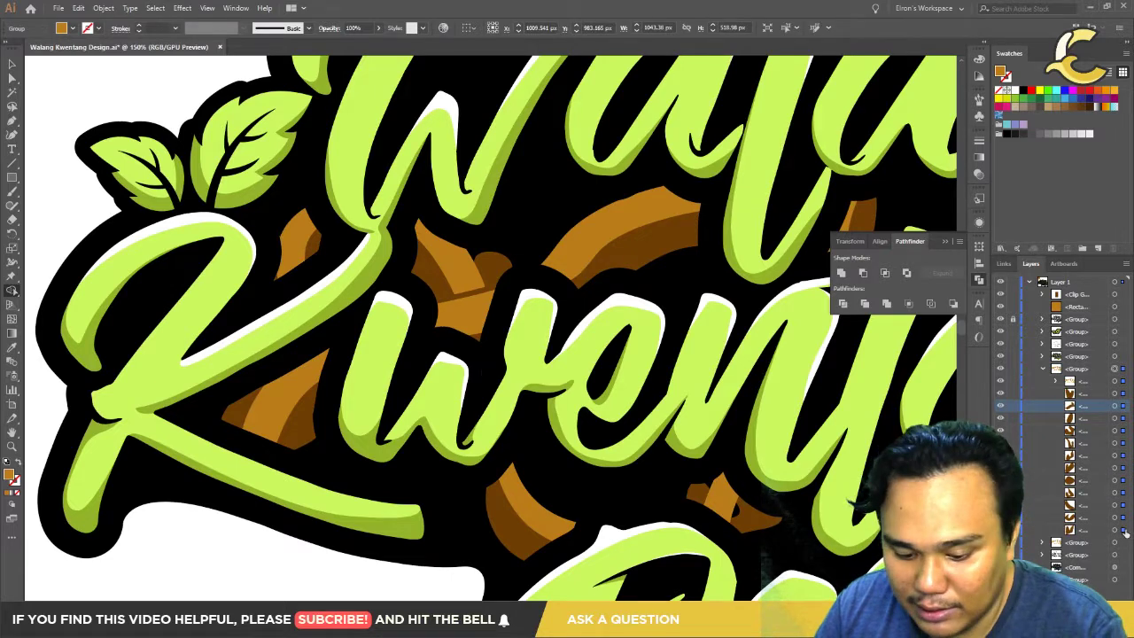
pyautogui.hotkey('ctrl', '7')
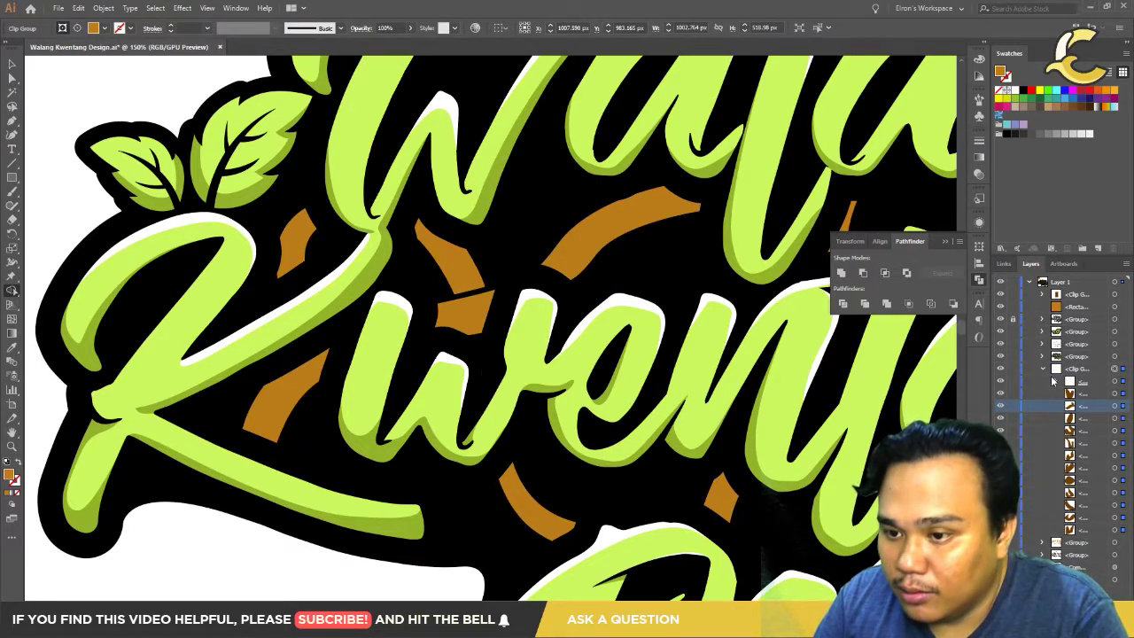
# Step: Compare the rings with and without brown shading, then restack the selected wood ring paths
pyautogui.click(1001, 383)
pyautogui.click(1002, 383)
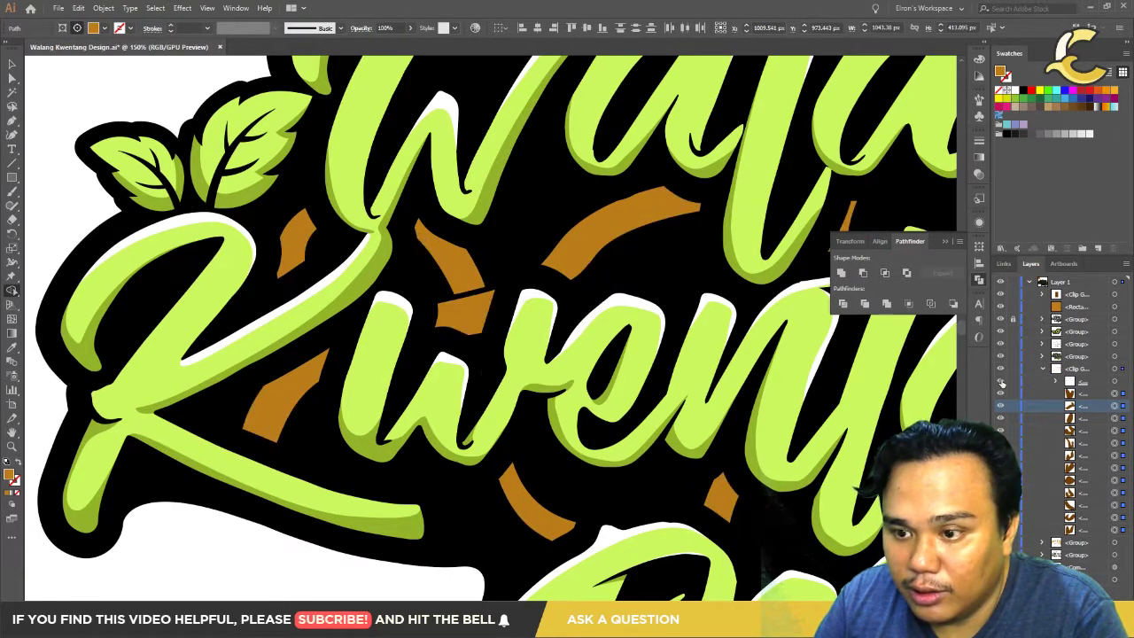
pyautogui.click(1002, 383)
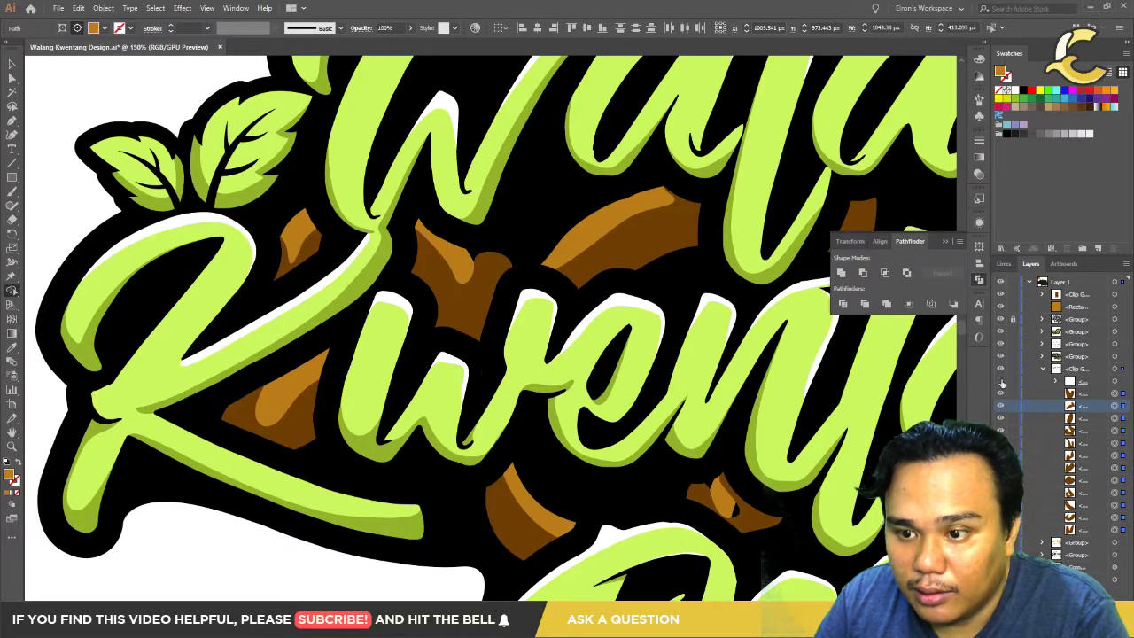
pyautogui.click(1002, 382)
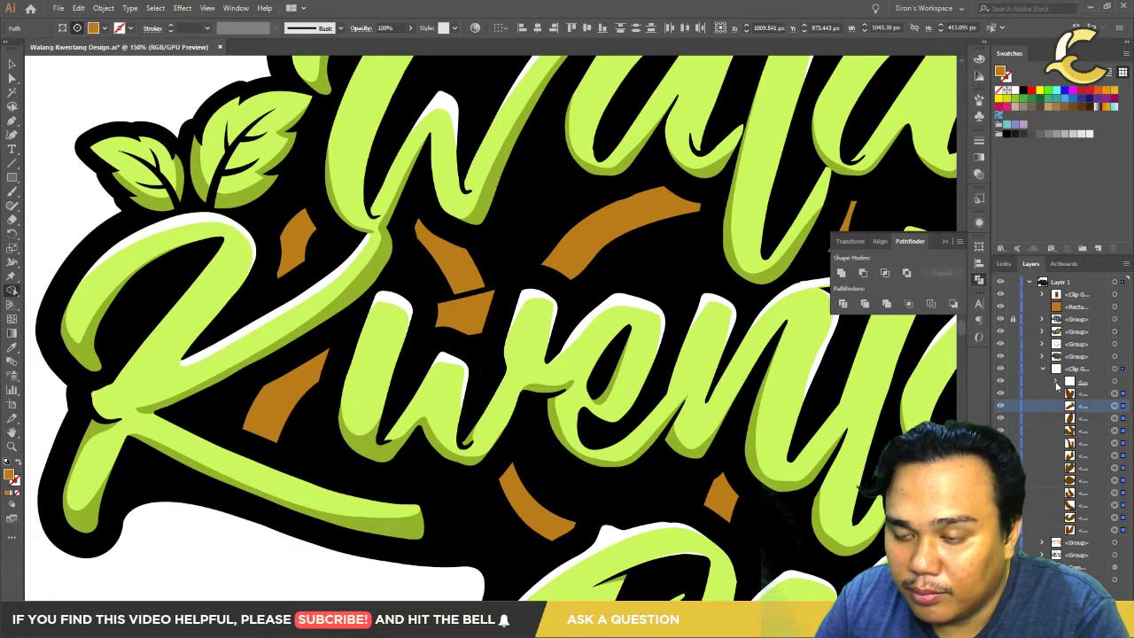
pyautogui.click(1056, 383)
pyautogui.click(1113, 404)
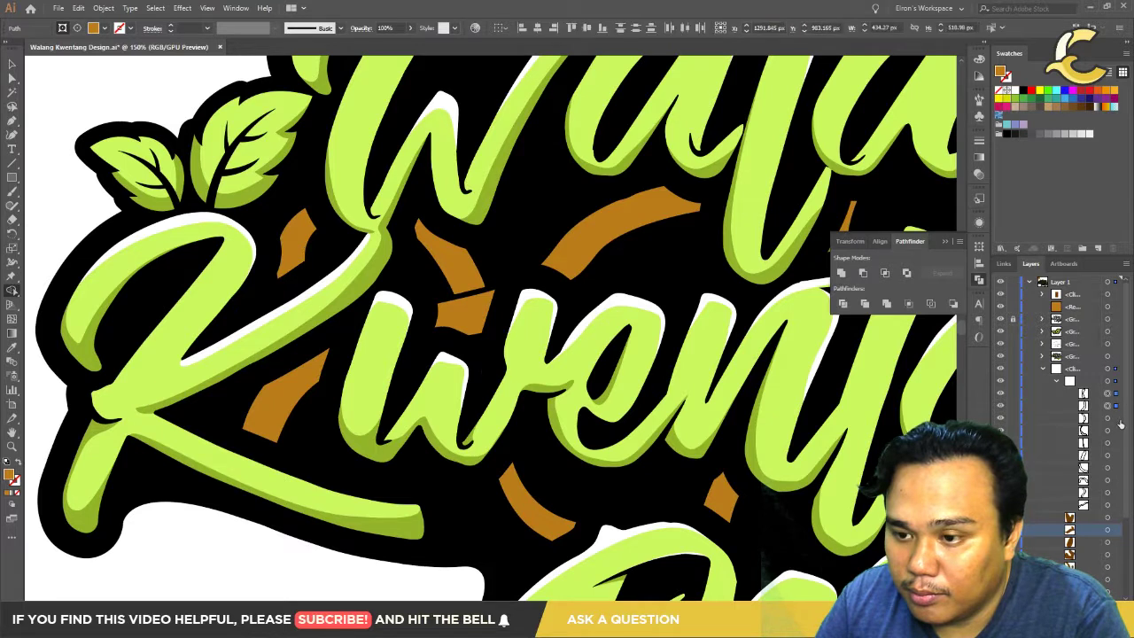
pyautogui.keyDown('shift'); pyautogui.click(1117, 435); pyautogui.keyUp('shift')
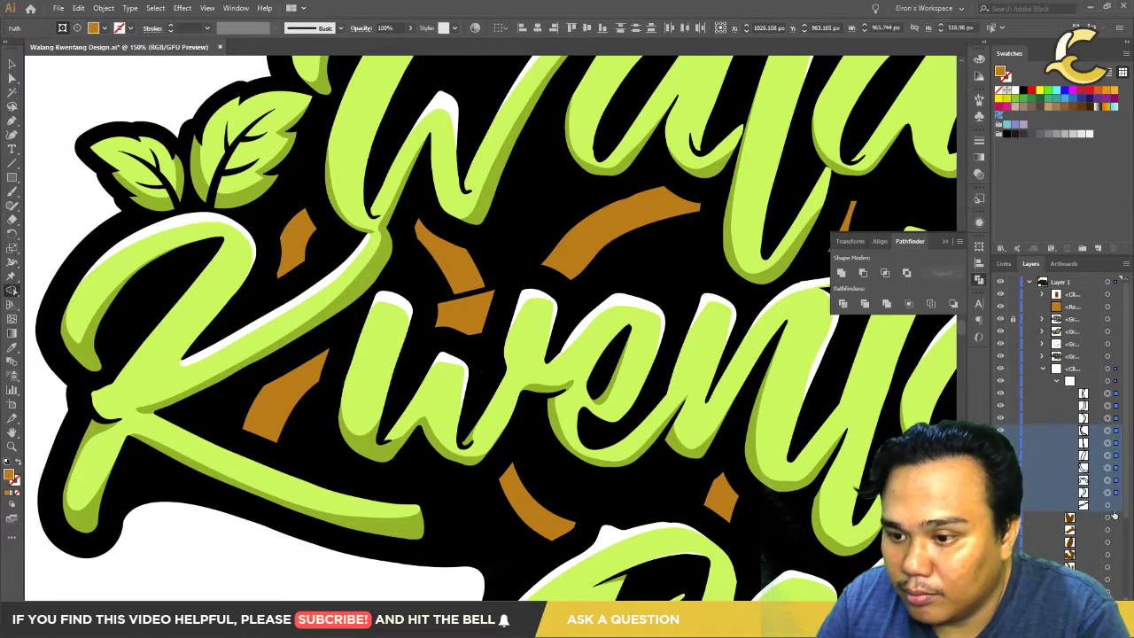
pyautogui.keyDown('shift'); pyautogui.click(1114, 506); pyautogui.keyUp('shift')
pyautogui.moveTo(1096, 400); pyautogui.dragTo(1094, 505)
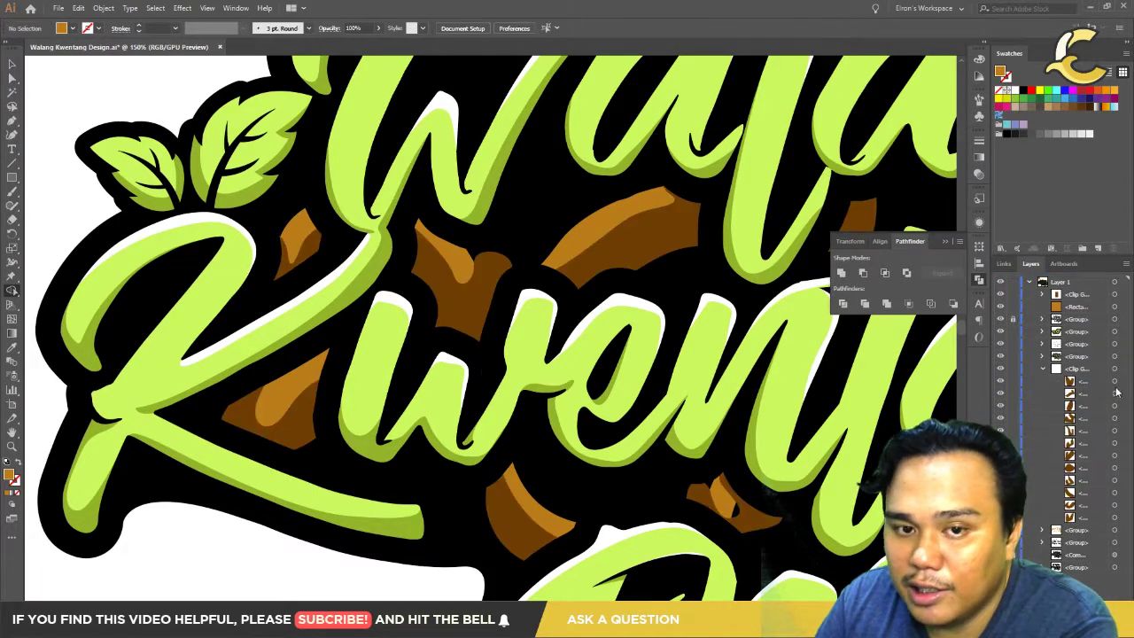
# Step: Move the brown shading group higher in the stack and reselect the wood ring clip group
pyautogui.click(1114, 430)
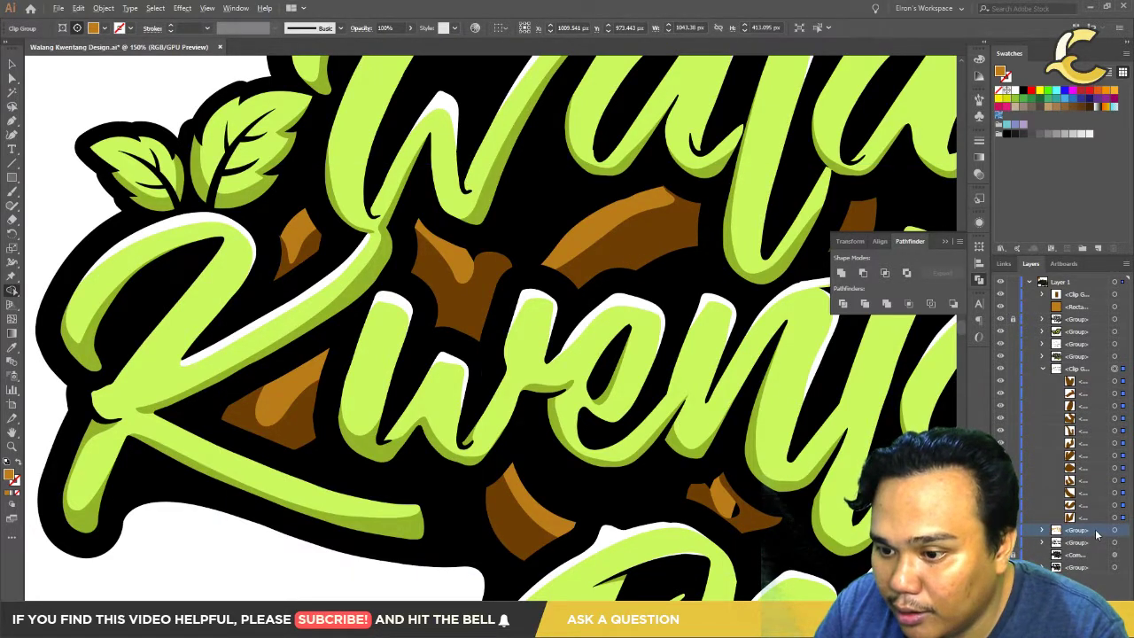
pyautogui.click(1096, 531)
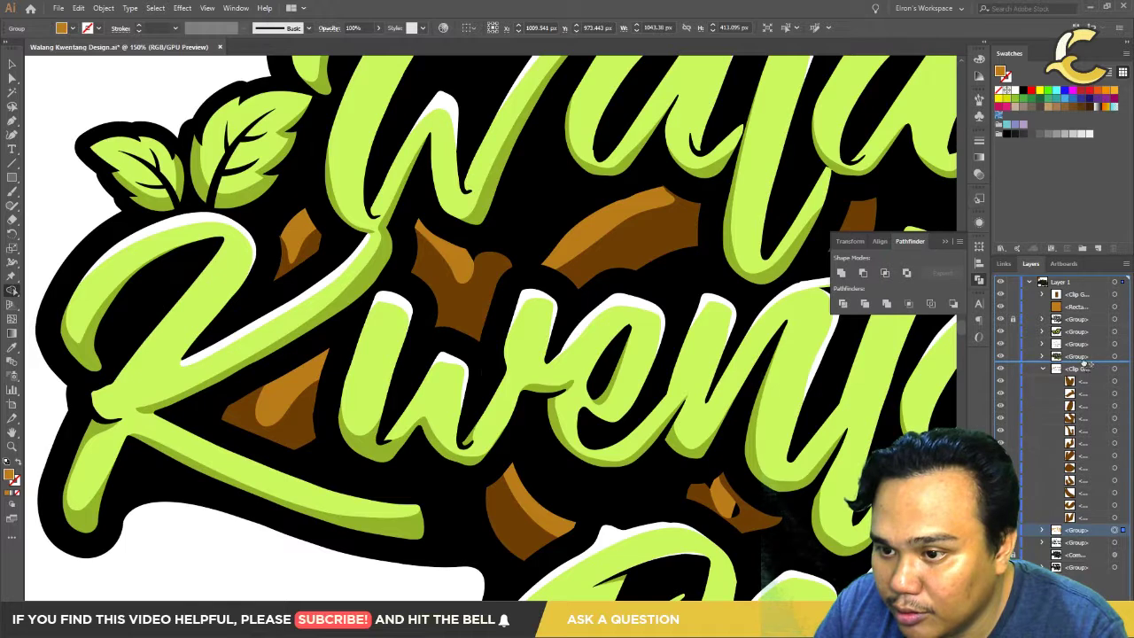
pyautogui.moveTo(1085, 363); pyautogui.dragTo(1085, 365)
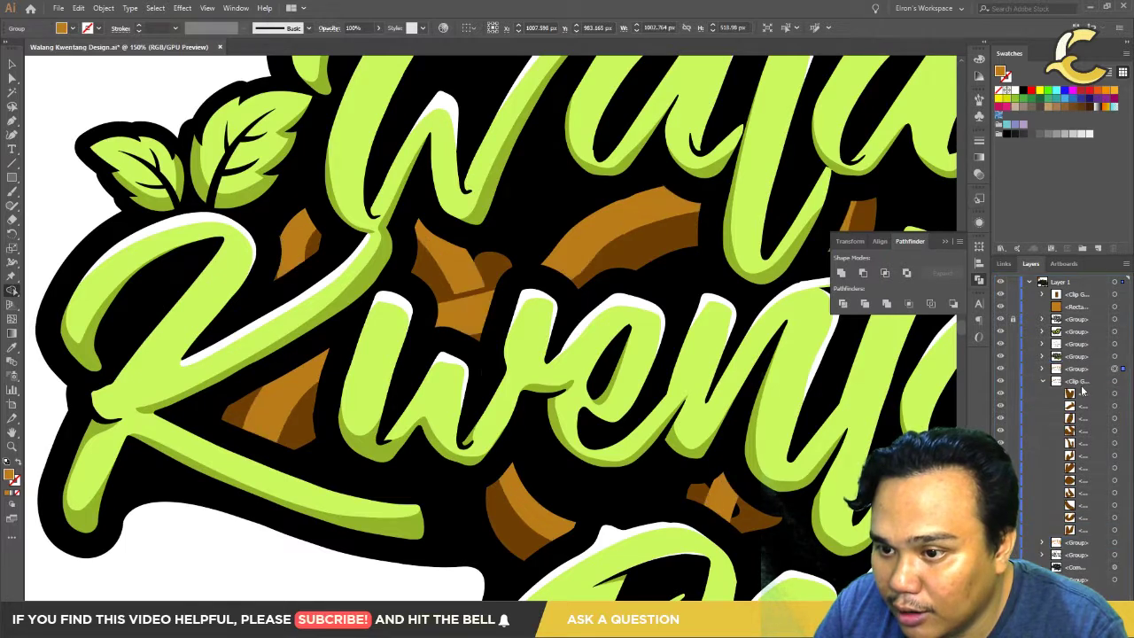
pyautogui.click(634, 267)
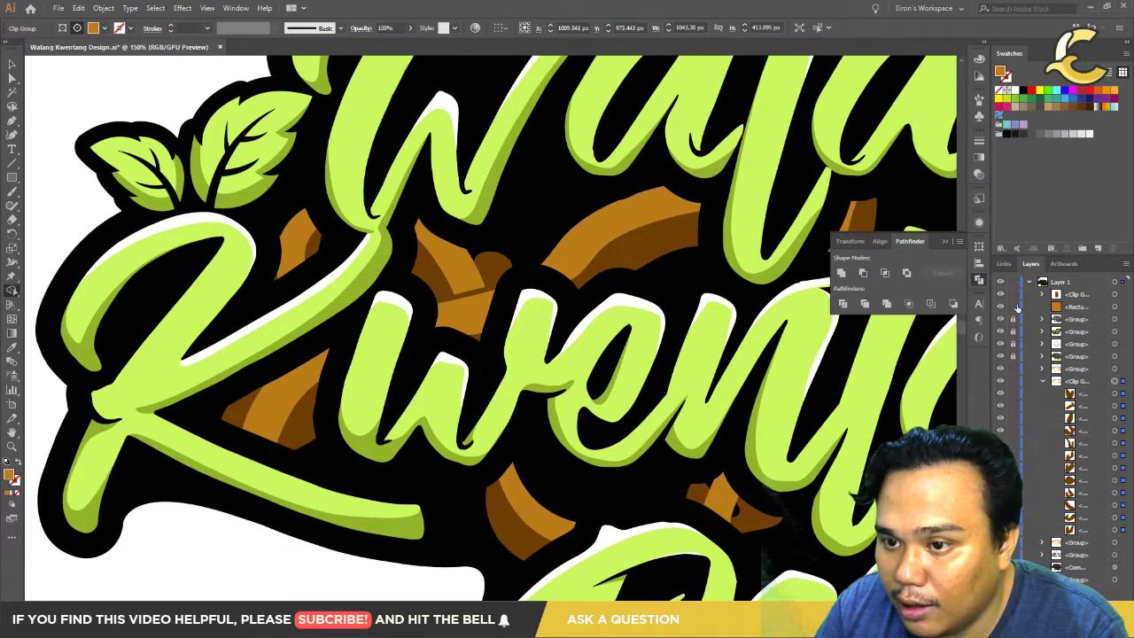
pyautogui.hotkey('ctrl', 'shift', 'a')
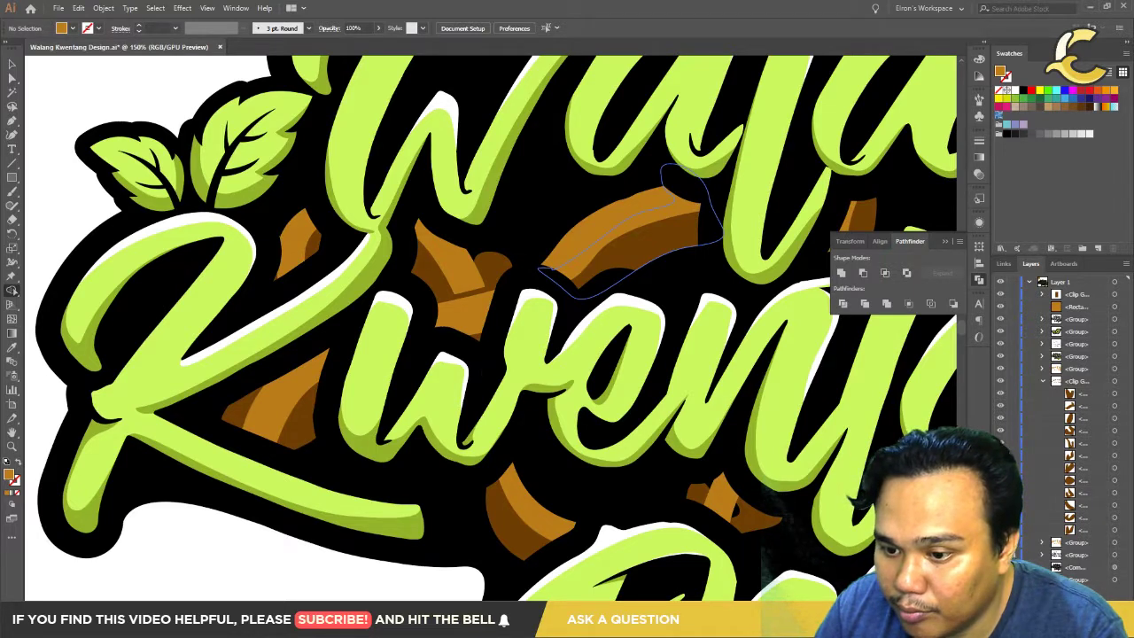
pyautogui.click(669, 269)
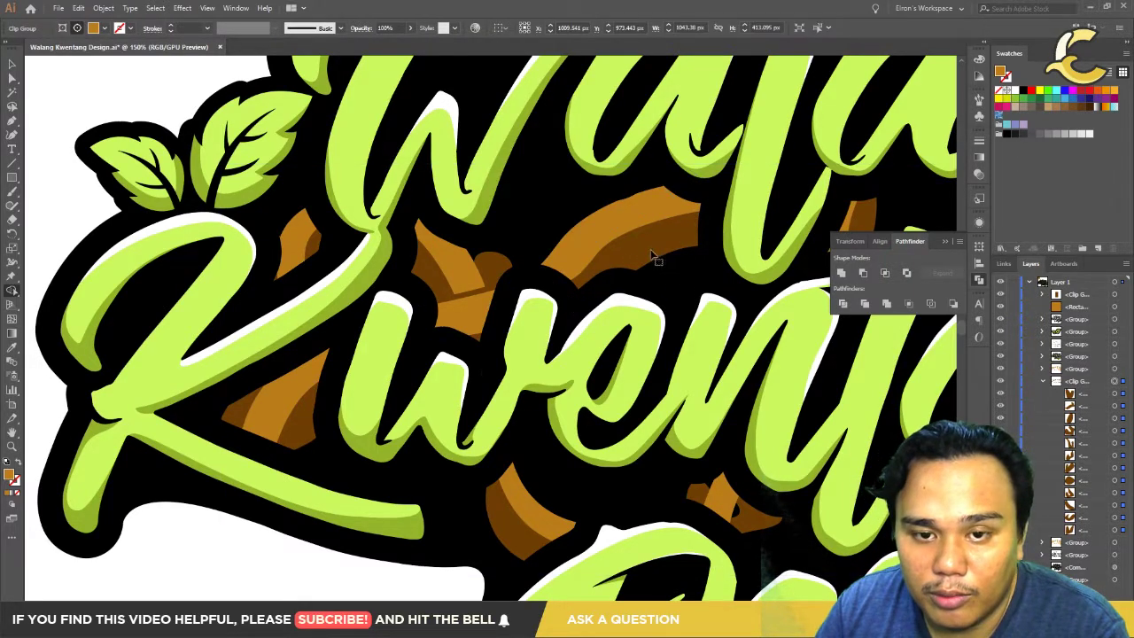
pyautogui.press('v')
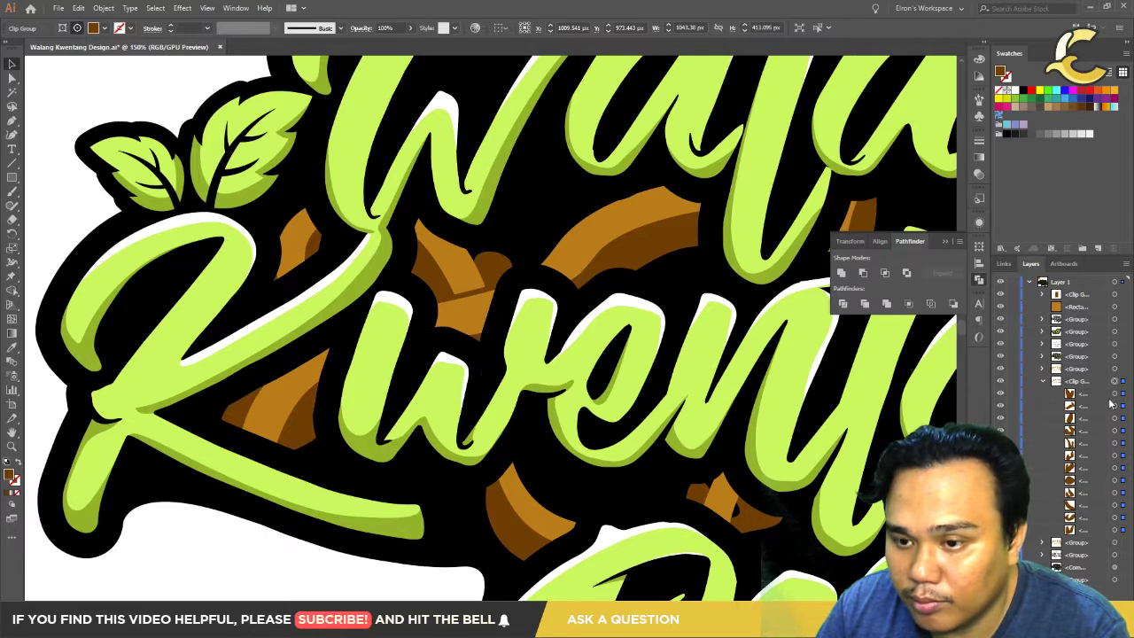
# Step: Select the outline path around the lettering and try clipping it, dismissing the mixed-groups warning
pyautogui.click(1121, 395)
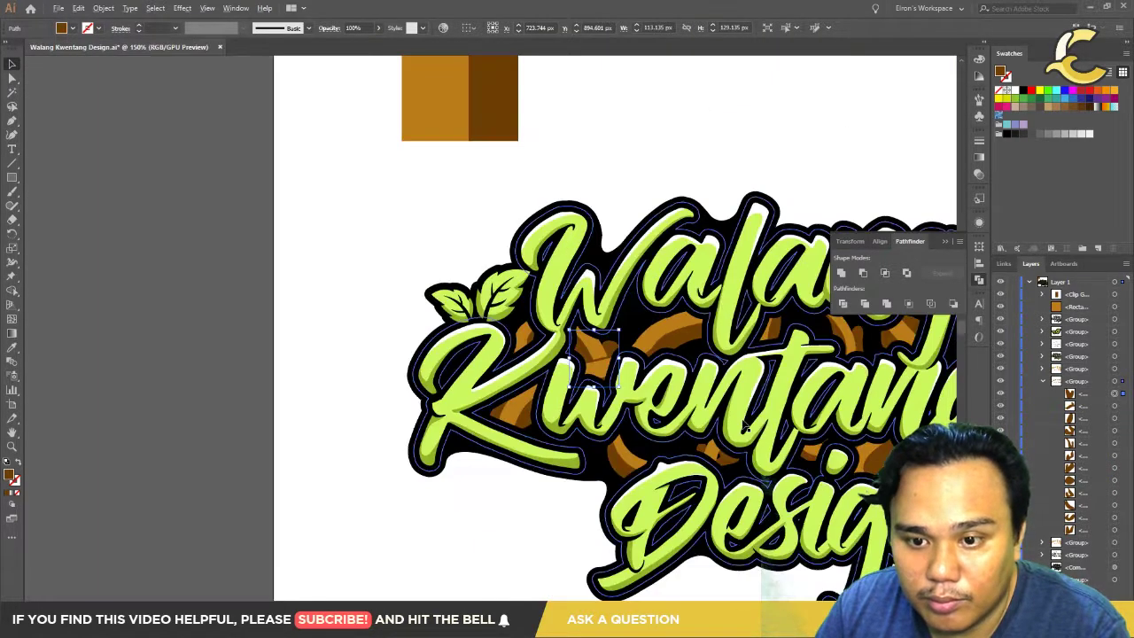
pyautogui.hotkey('ctrl', '-')
pyautogui.hotkey('ctrl', '-')
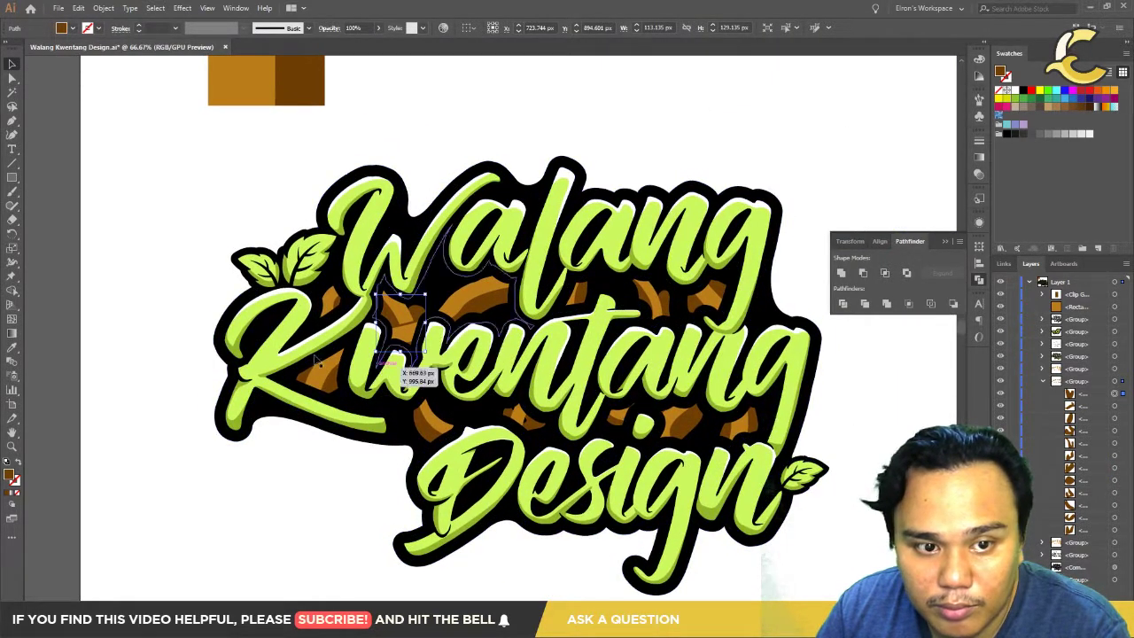
pyautogui.hotkey('ctrl', '+')
pyautogui.hotkey('ctrl', '+')
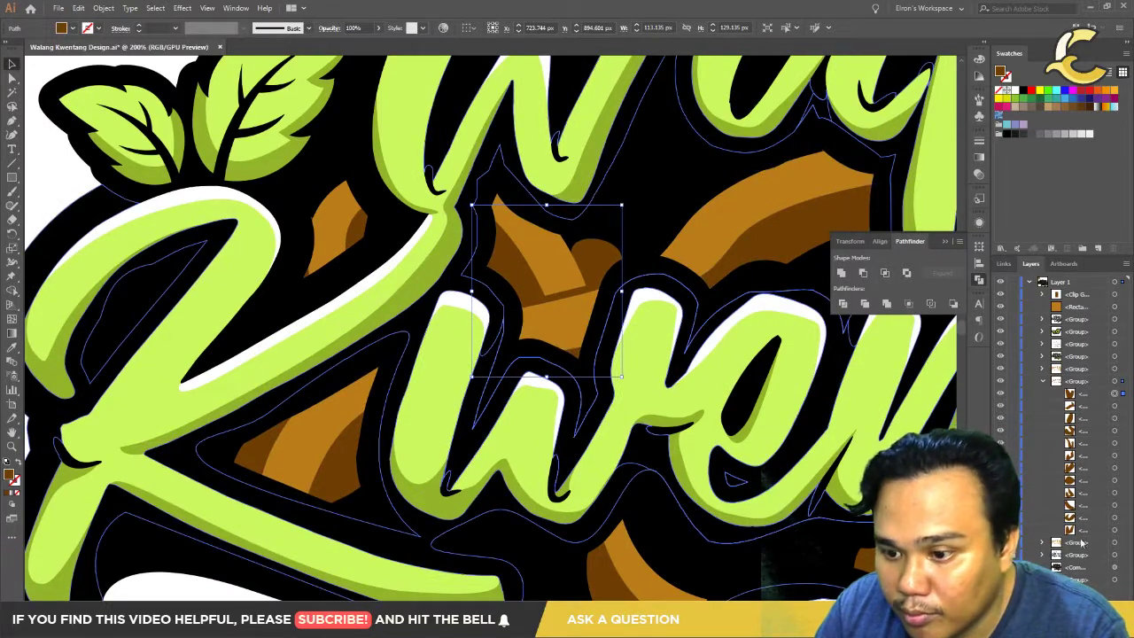
pyautogui.hotkey('ctrl', 'shift', 'a')
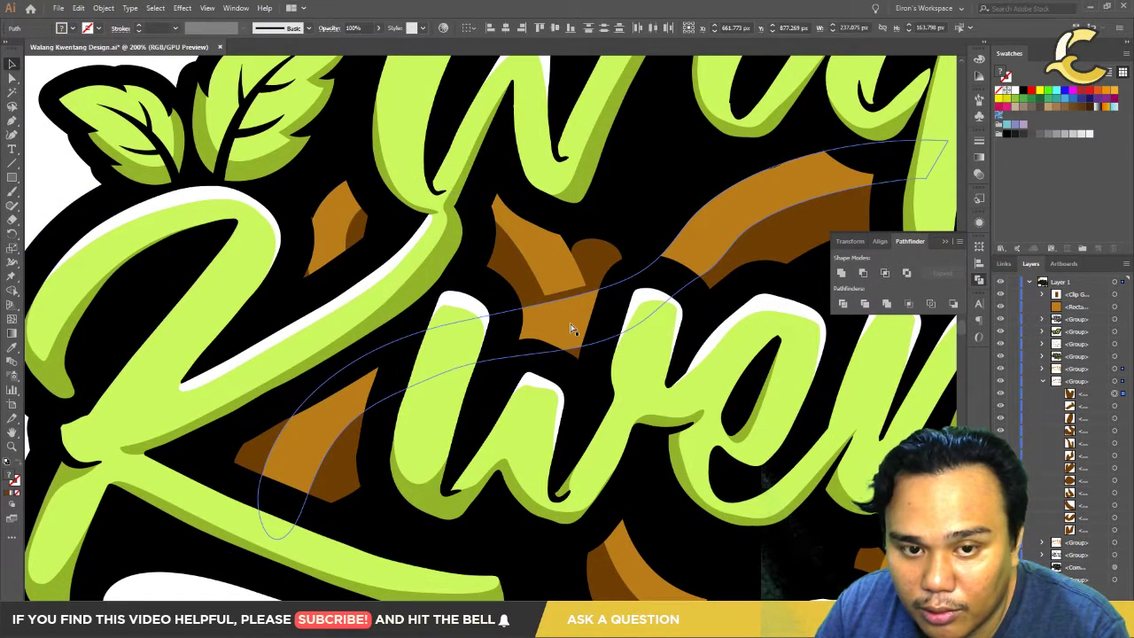
pyautogui.keyDown('shift'); pyautogui.click(804, 399); pyautogui.keyUp('shift')
pyautogui.hotkey('ctrl', '7')
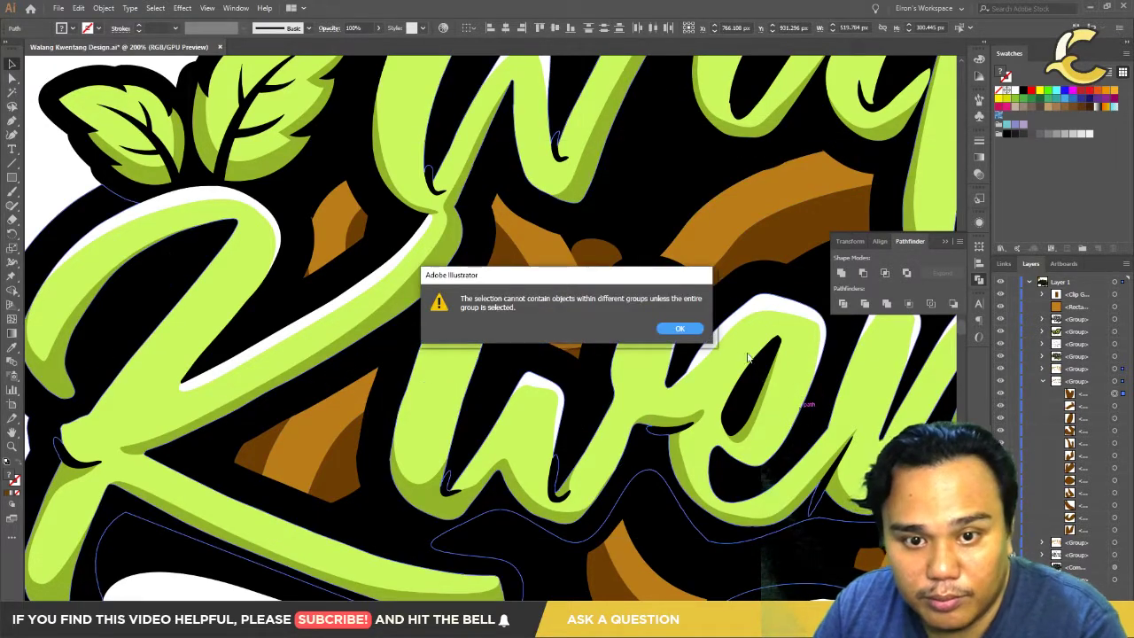
pyautogui.click(698, 331)
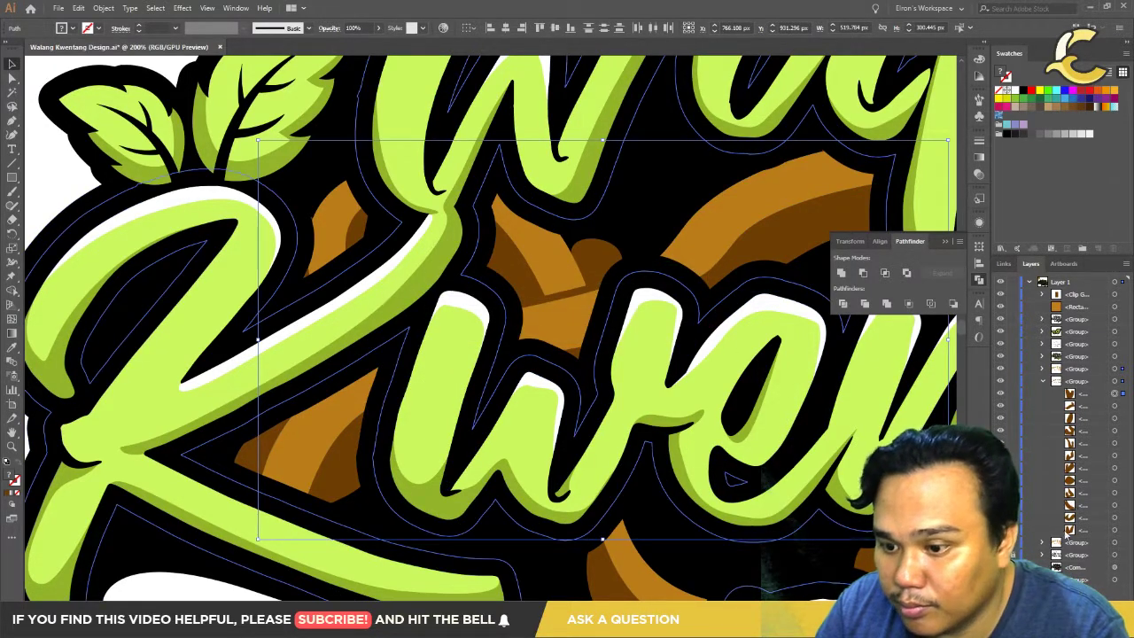
# Step: Select the orange ring piece below the K and move a wood ring path higher within the lettering group
pyautogui.click(1042, 542)
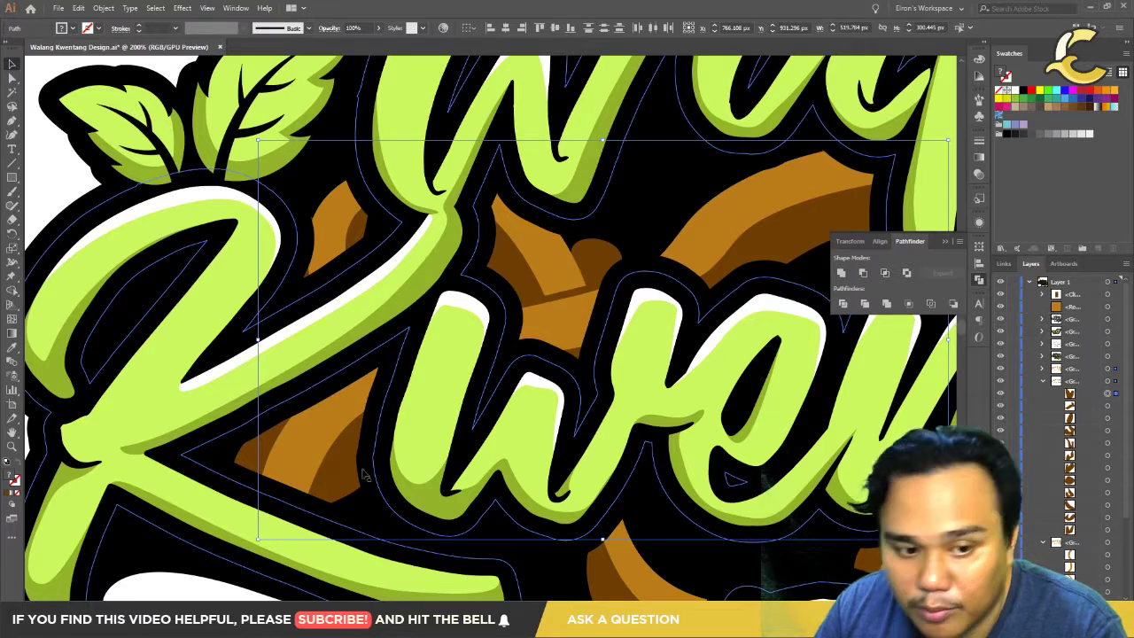
pyautogui.moveTo(292, 409); pyautogui.dragTo(345, 478)
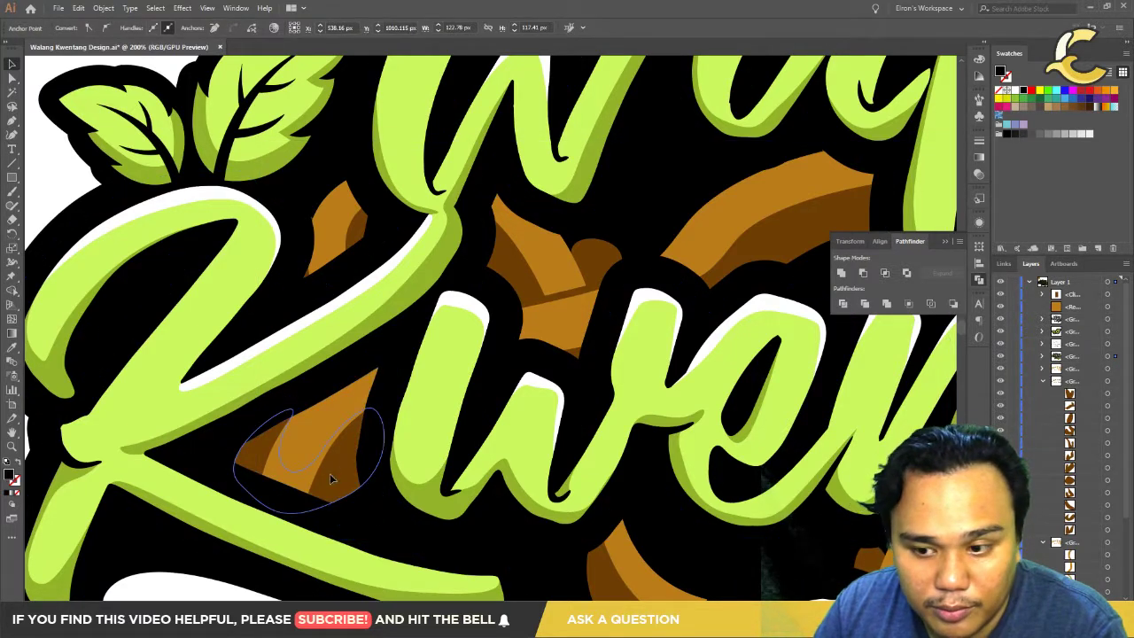
pyautogui.click(332, 478)
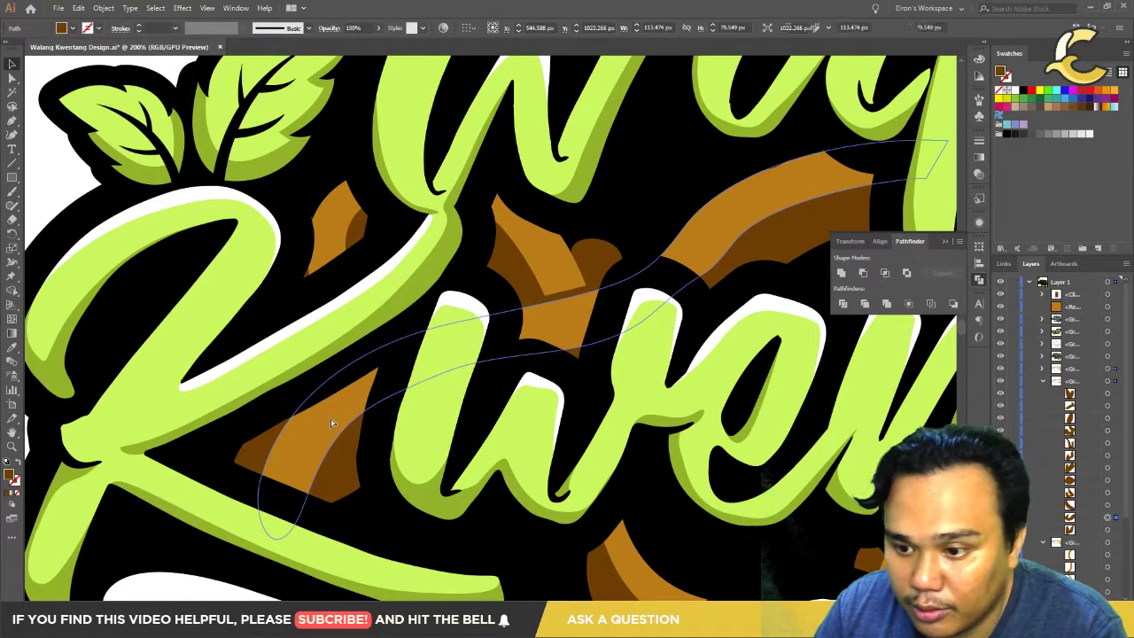
pyautogui.click(1118, 540)
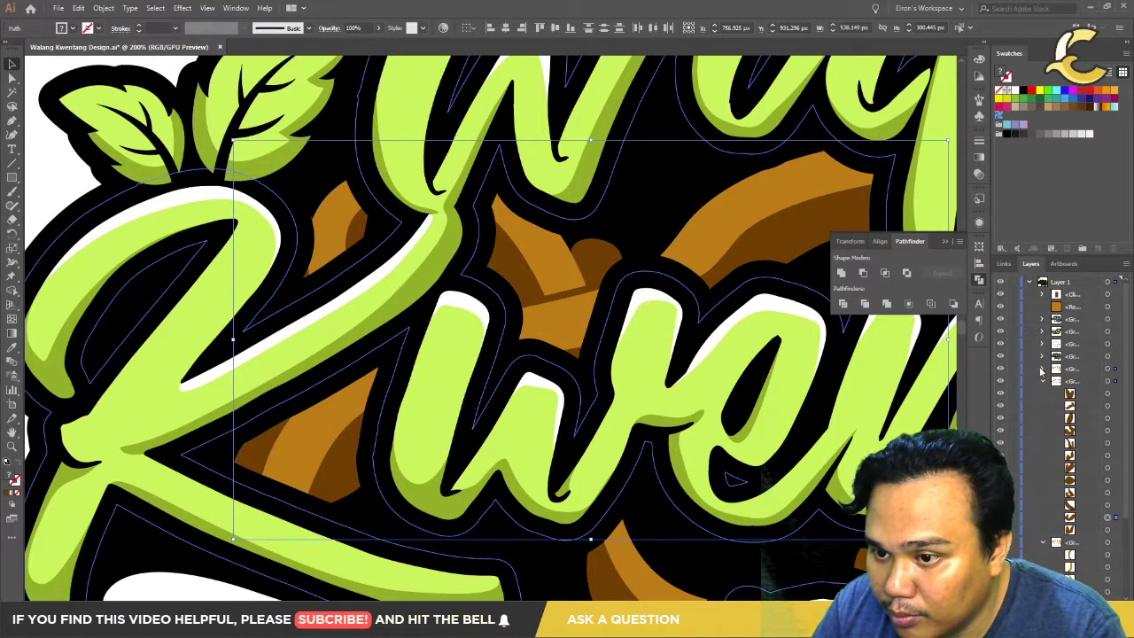
pyautogui.click(1041, 369)
pyautogui.scroll(-2, 1103, 509)
pyautogui.scroll(-2, 1094, 523)
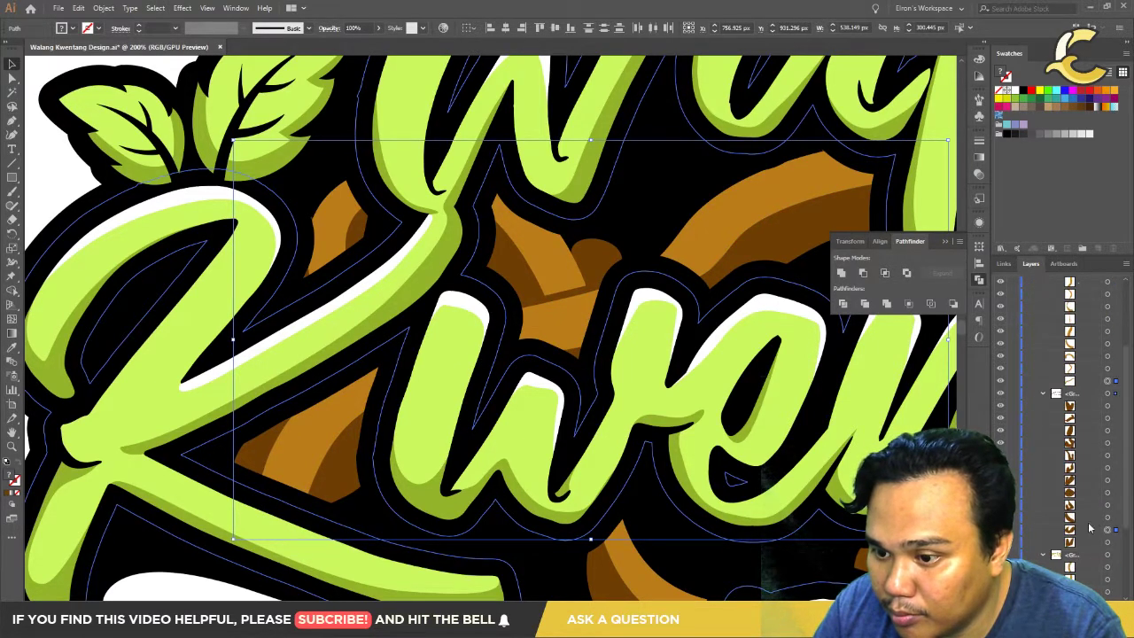
pyautogui.moveTo(1089, 532)
pyautogui.mouseDown()
pyautogui.moveTo(1092, 388)
pyautogui.moveTo(1109, 381)
pyautogui.mouseUp()
# Step: Check the small brown shape and a path on the artboard, then zoom out to the whole logo
pyautogui.click(1117, 392)
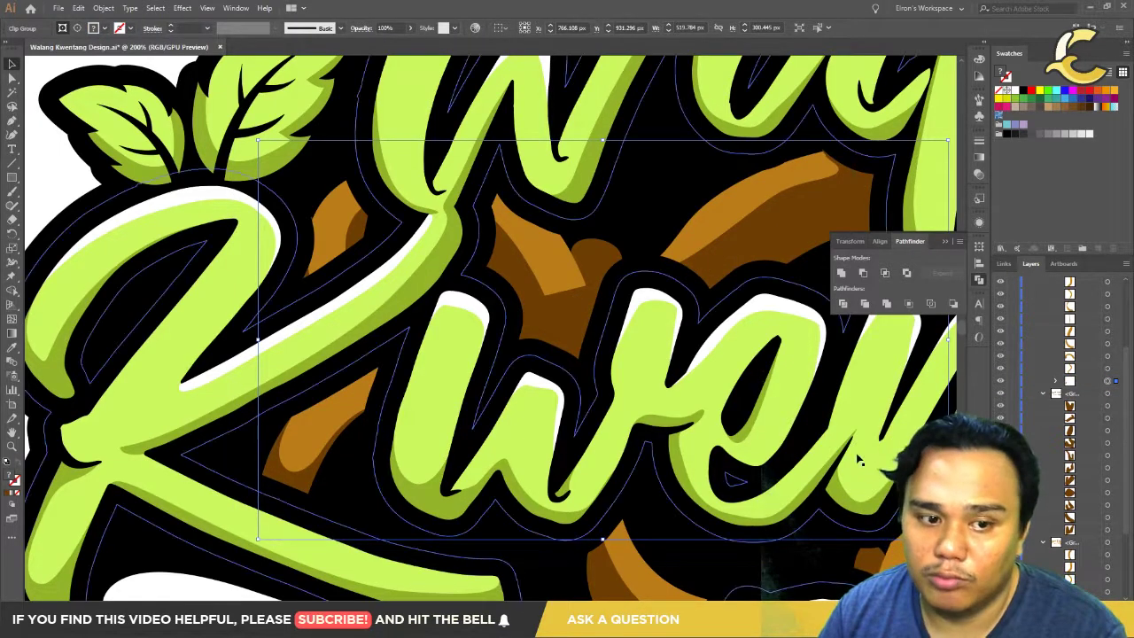
pyautogui.hotkey('ctrl', 'shift', 'a')
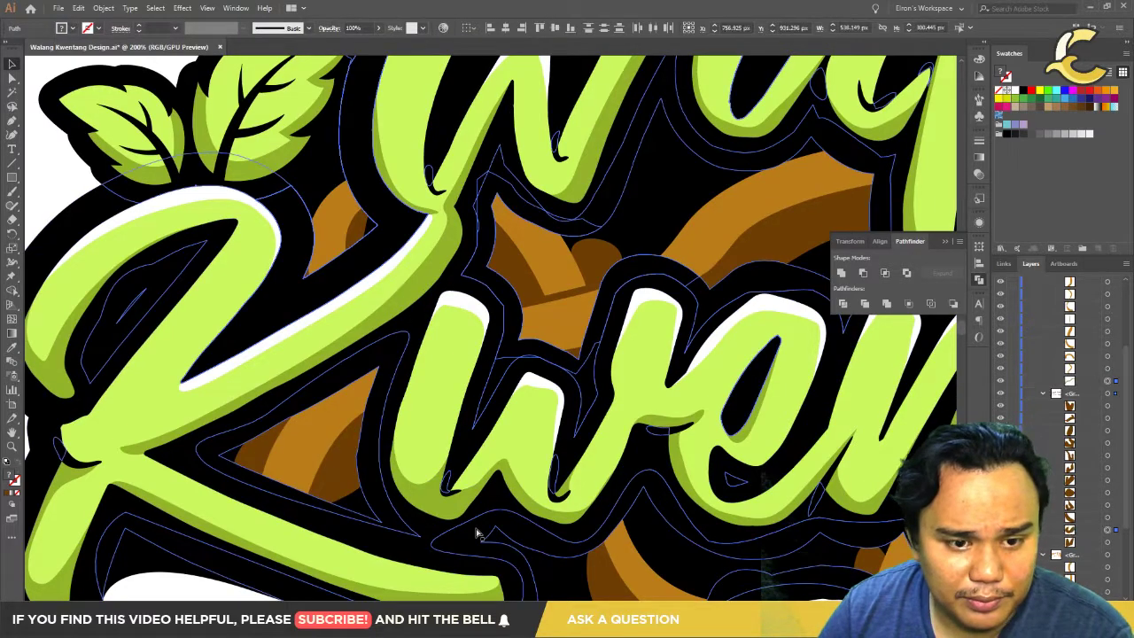
pyautogui.click(450, 493)
pyautogui.hotkey('ctrl', '-')
pyautogui.hotkey('ctrl', '-')
pyautogui.hotkey('ctrl', '-')
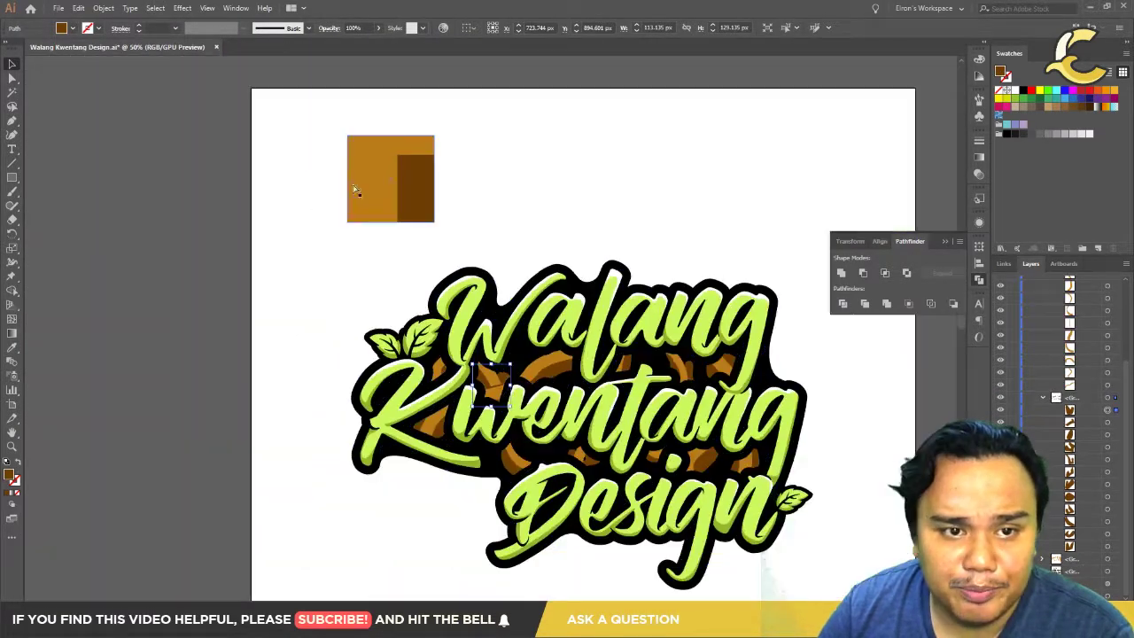
# Step: Delete the leftover orange sample square and make the wood rings group a flat darker brown
pyautogui.press('Delete')
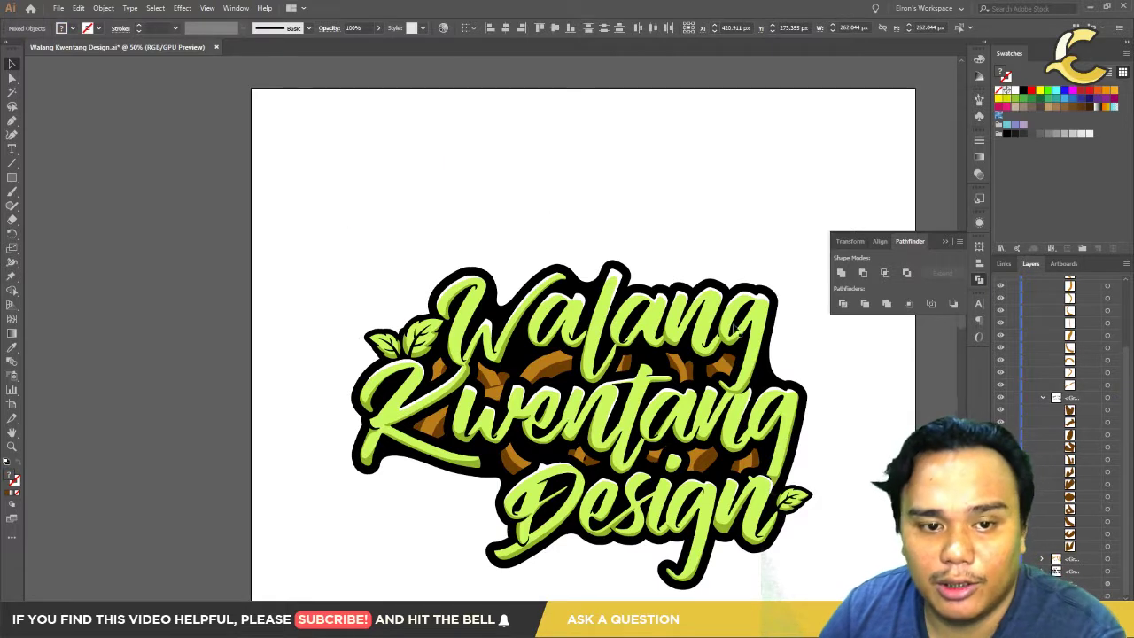
pyautogui.scroll(3, 1073, 377)
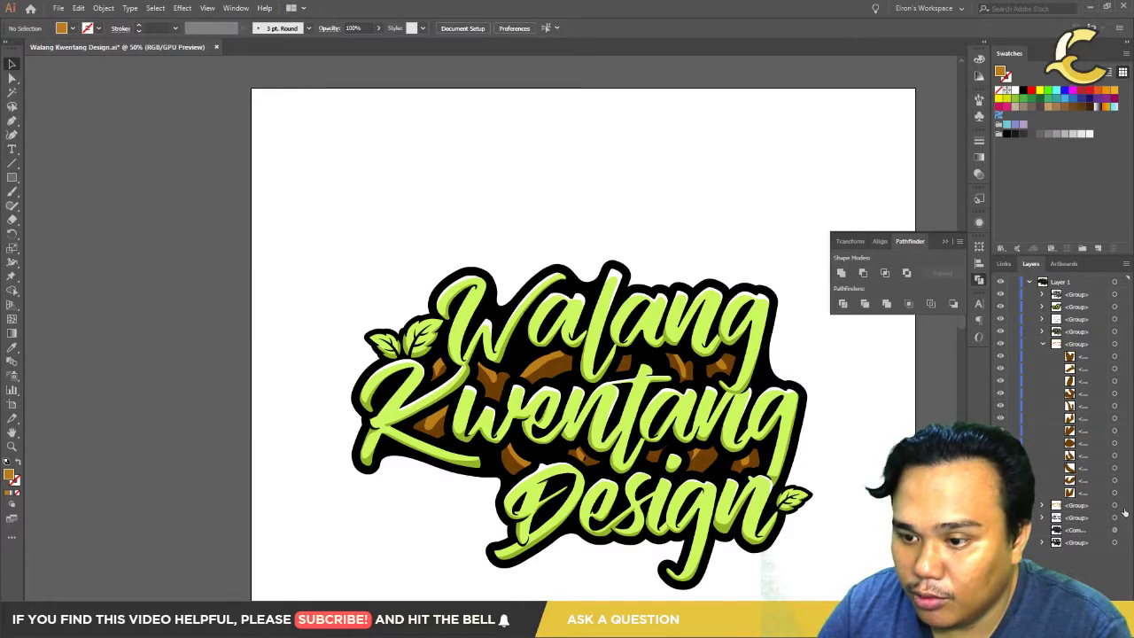
pyautogui.click(1124, 505)
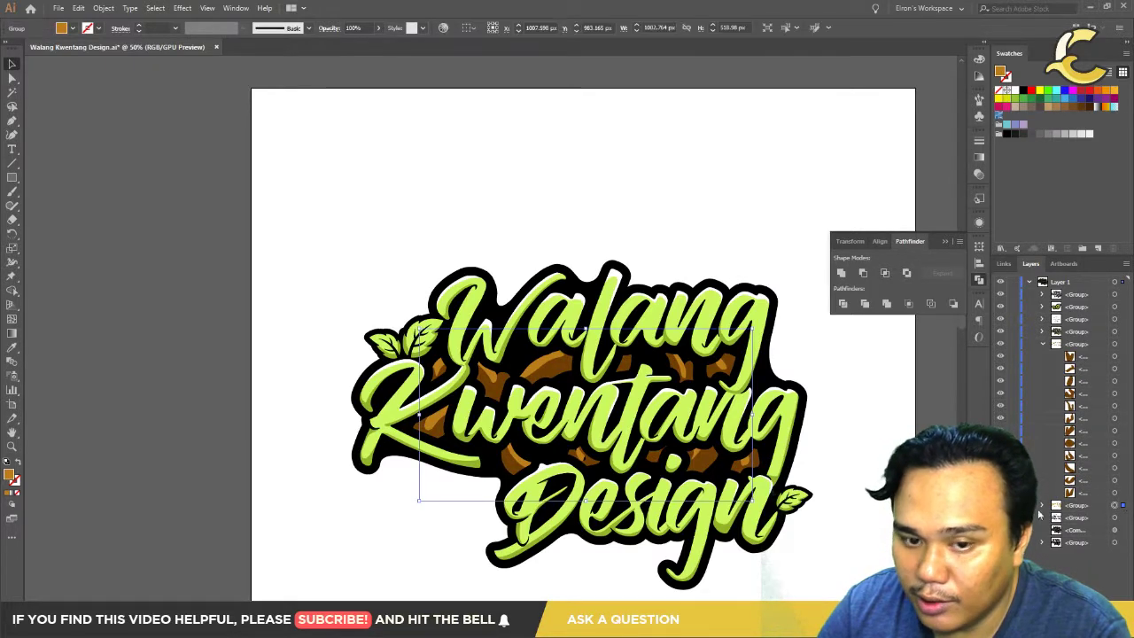
pyautogui.press('i')
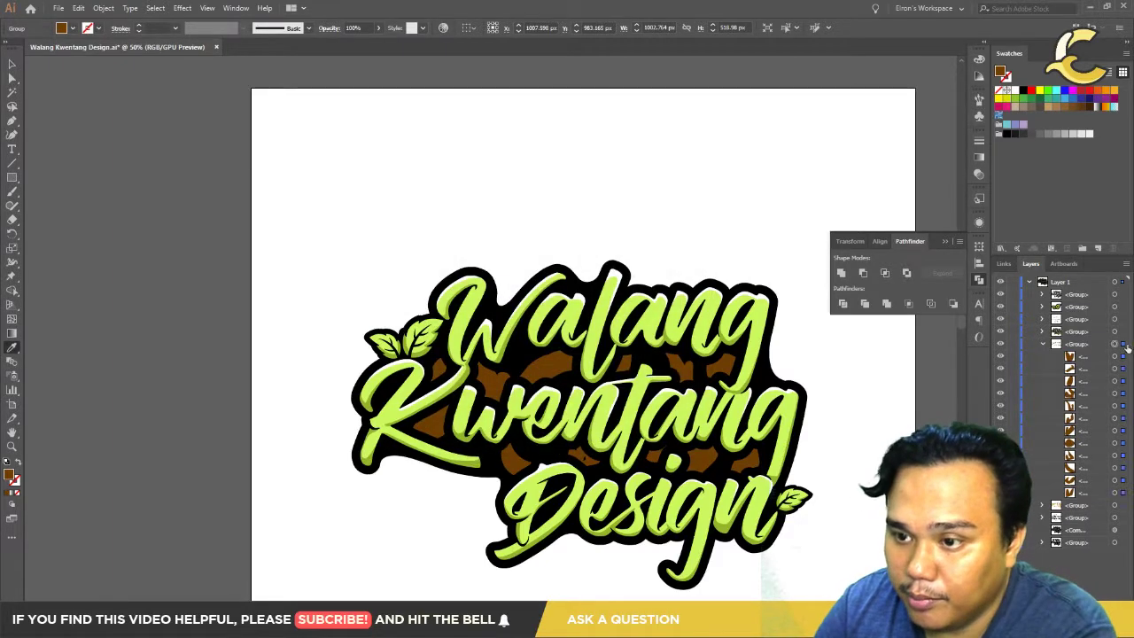
pyautogui.press('v')
pyautogui.click(830, 361)
# Step: Zoom in close on the K and its lower stroke
pyautogui.hotkey('ctrl', '=')
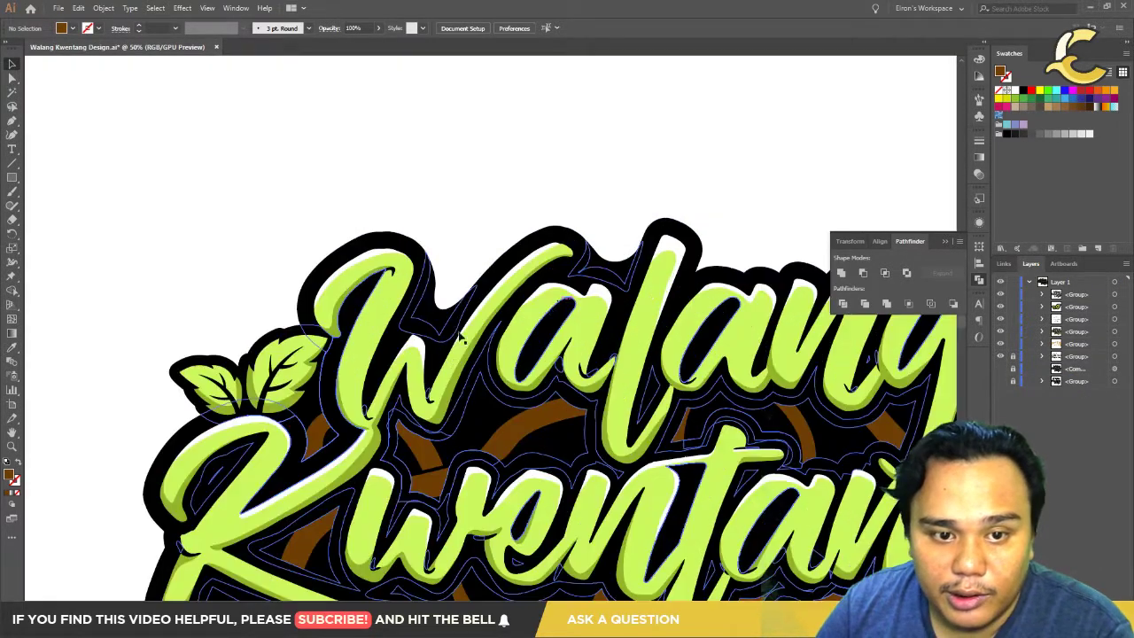
pyautogui.hotkey('ctrl', '=')
pyautogui.moveTo(535, 281)
pyautogui.mouseDown()
pyautogui.moveTo(420, 210)
pyautogui.moveTo(508, 287)
pyautogui.mouseUp()
pyautogui.hotkey('ctrl', '-')
pyautogui.hotkey('ctrl', '=')
pyautogui.hotkey('ctrl', '=')
pyautogui.hotkey('ctrl', '=')
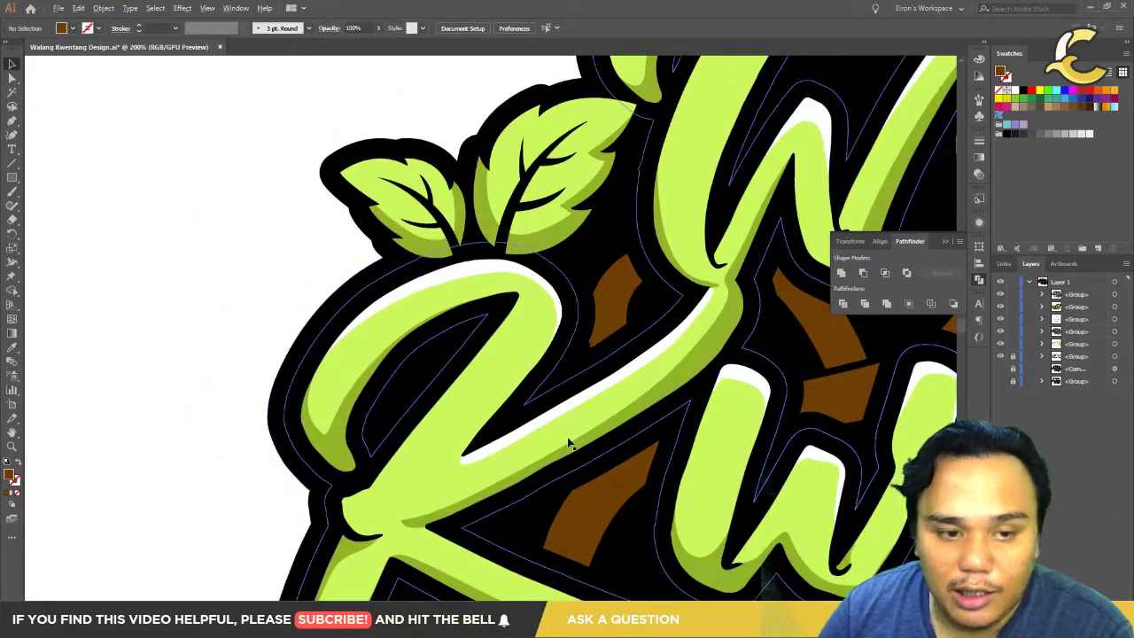
pyautogui.moveTo(559, 410); pyautogui.dragTo(520, 445)
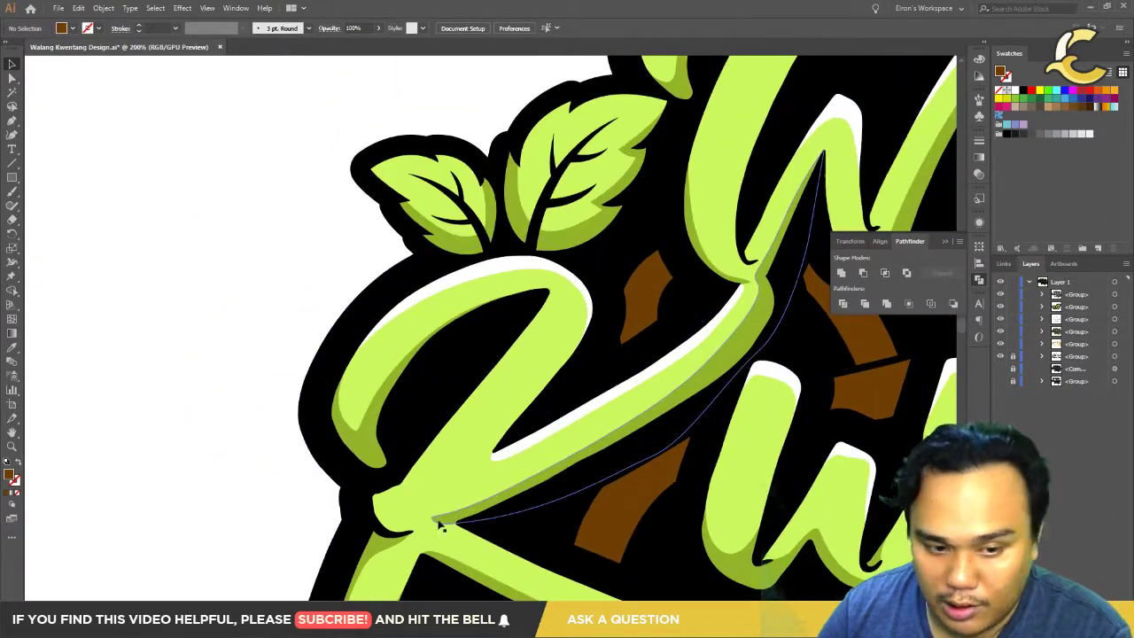
pyautogui.moveTo(443, 455); pyautogui.dragTo(434, 363)
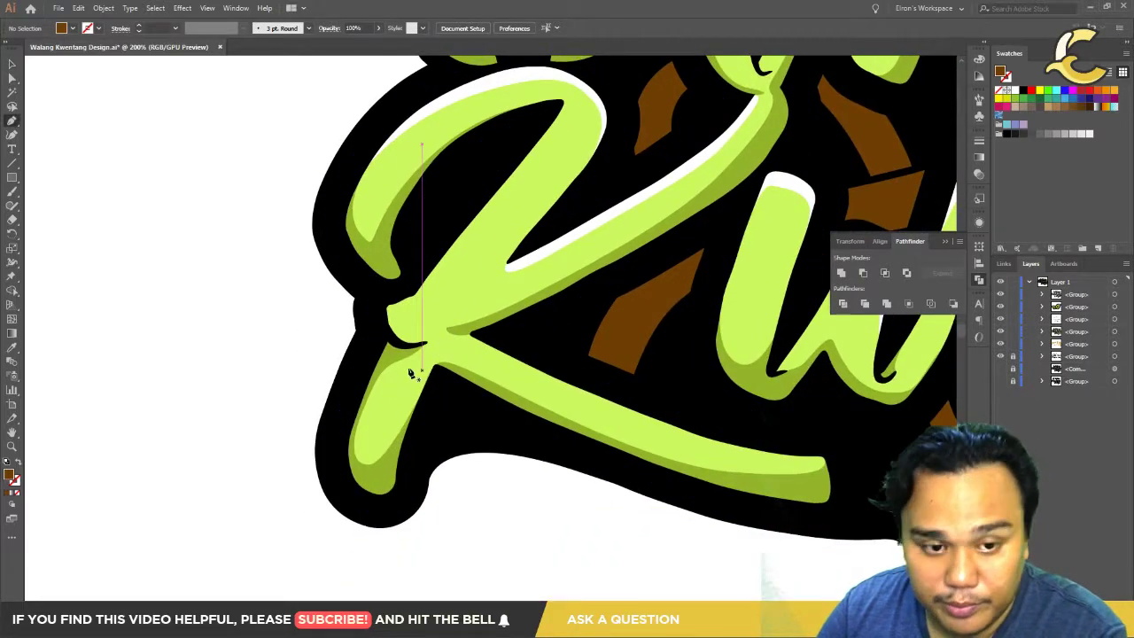
# Step: Unlock the outline layer, expand the black outline group and check the dark green shading sublayer
pyautogui.click(398, 359)
pyautogui.press('p')
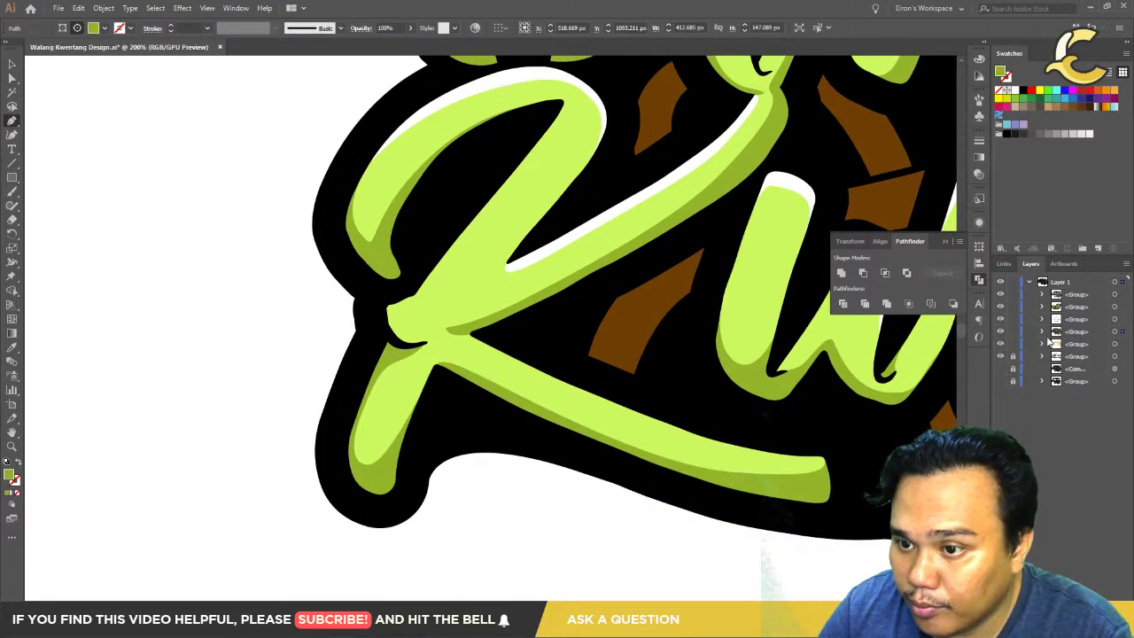
pyautogui.click(1013, 356)
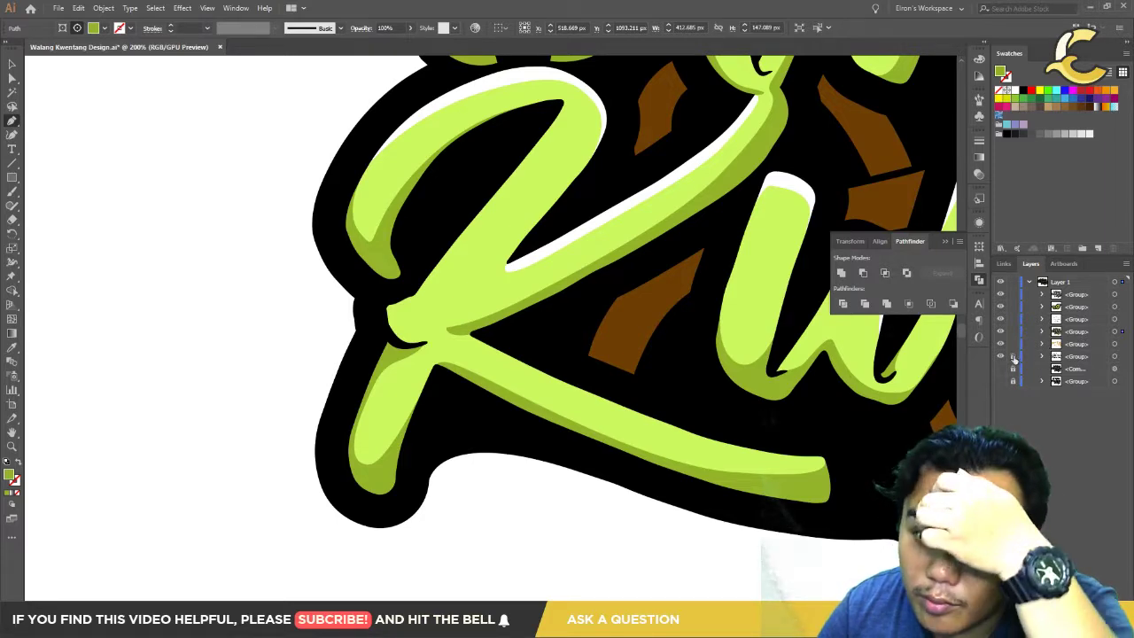
pyautogui.press('v')
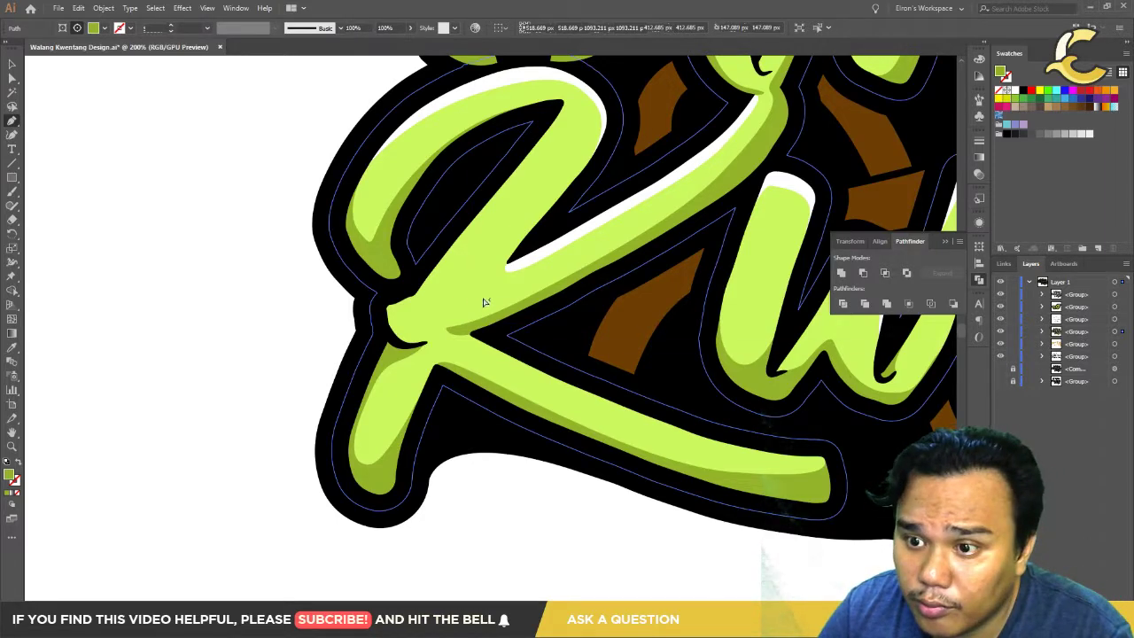
pyautogui.click(481, 299)
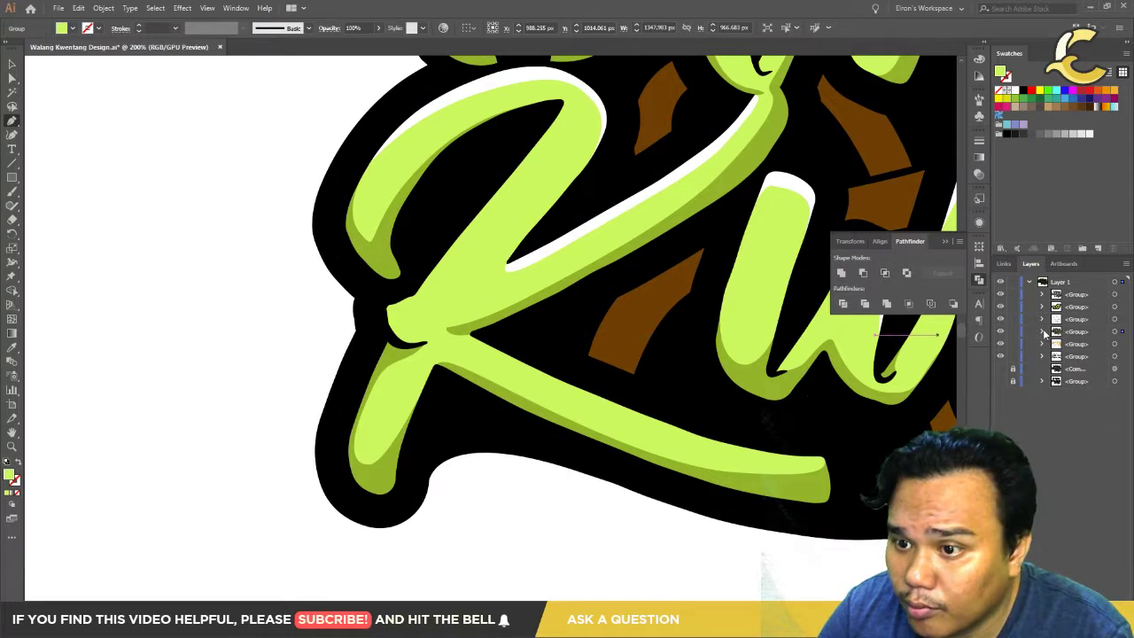
pyautogui.click(1042, 331)
pyautogui.click(1056, 381)
pyautogui.click(1114, 394)
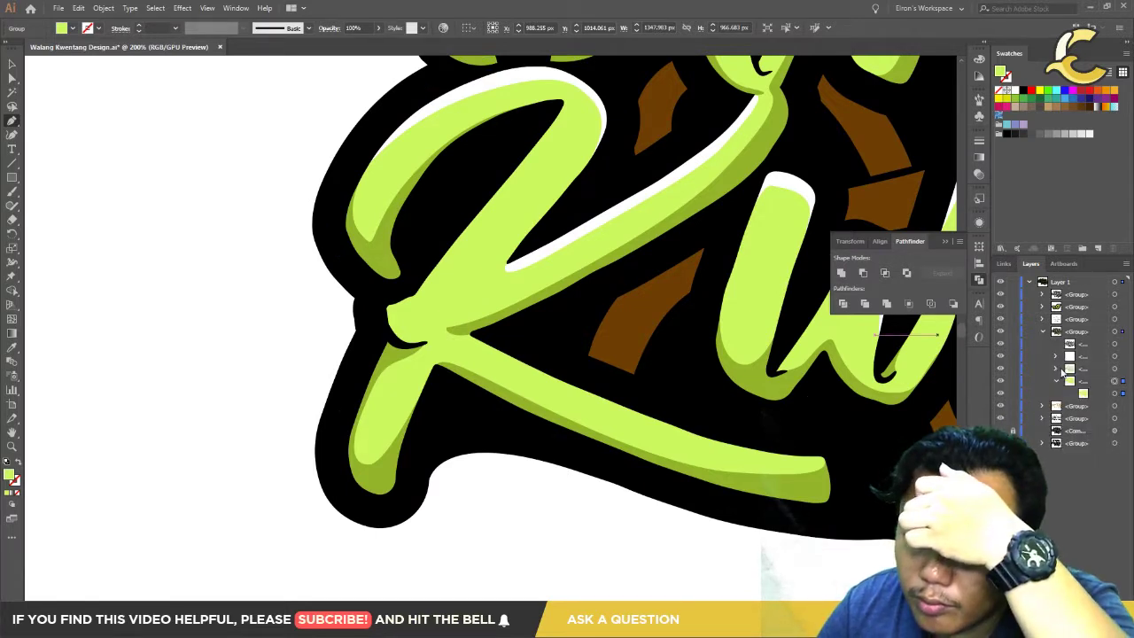
pyautogui.click(1000, 368)
pyautogui.click(1000, 368)
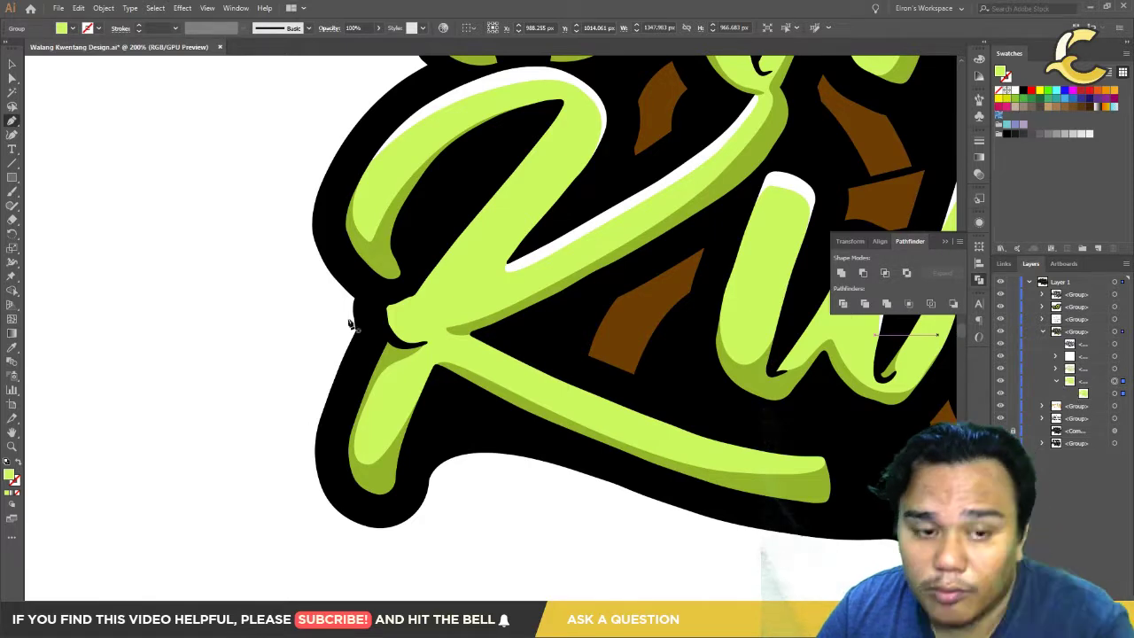
# Step: Start a pen path over the K, anchoring along its stroke, diagonal and right side
pyautogui.click(428, 280)
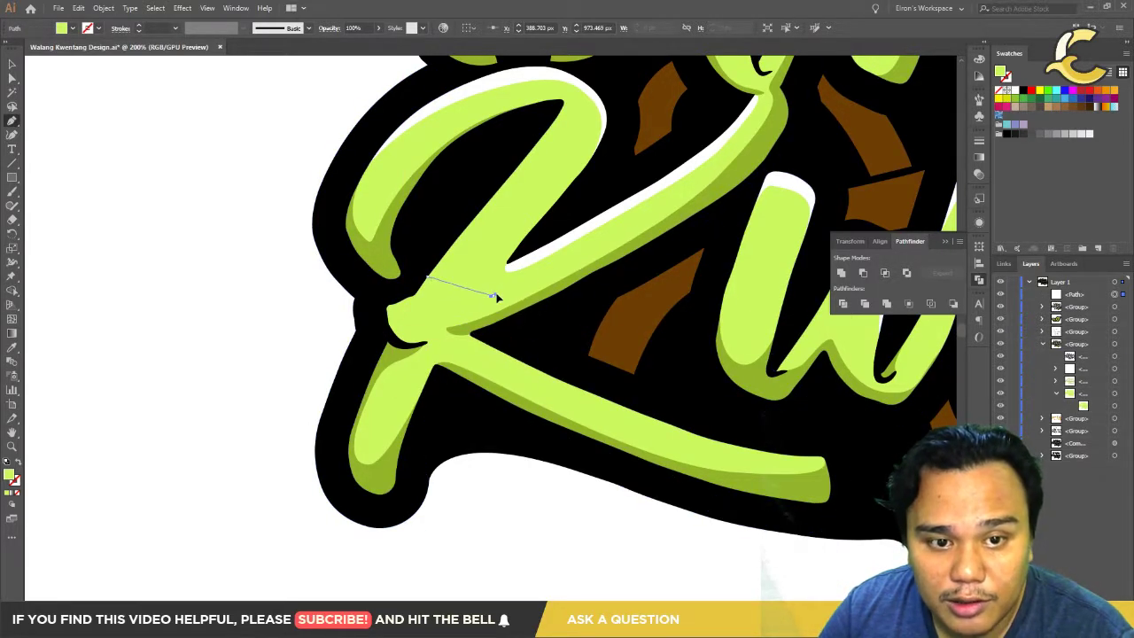
pyautogui.moveTo(555, 279); pyautogui.dragTo(559, 278)
pyautogui.scroll(3, 587, 260)
pyautogui.hscroll(3, 588, 261)
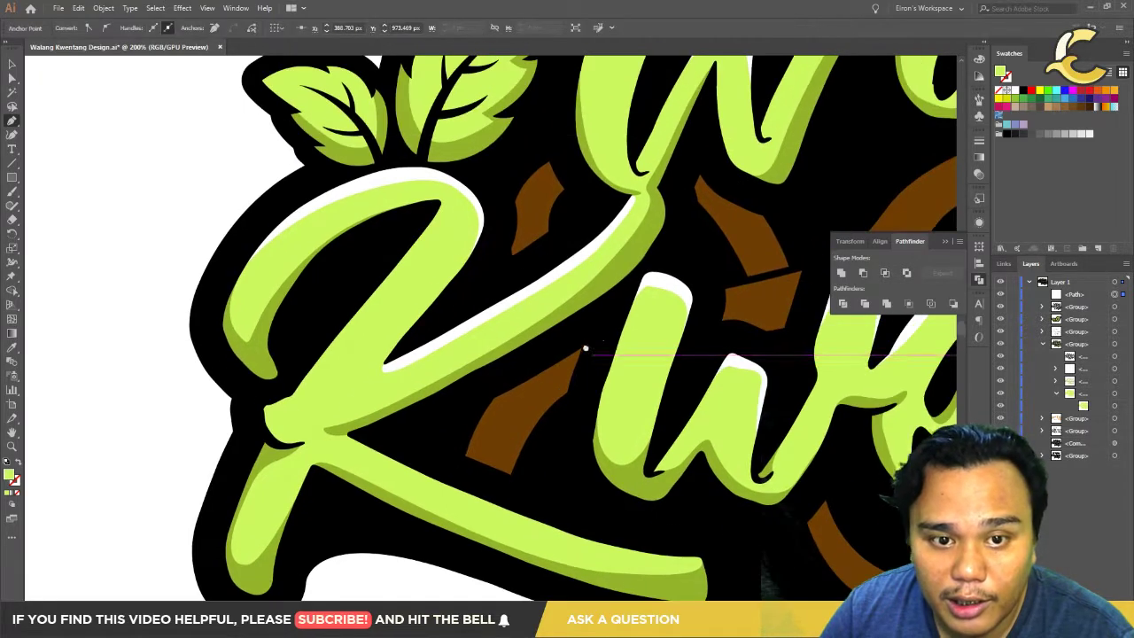
pyautogui.click(618, 243)
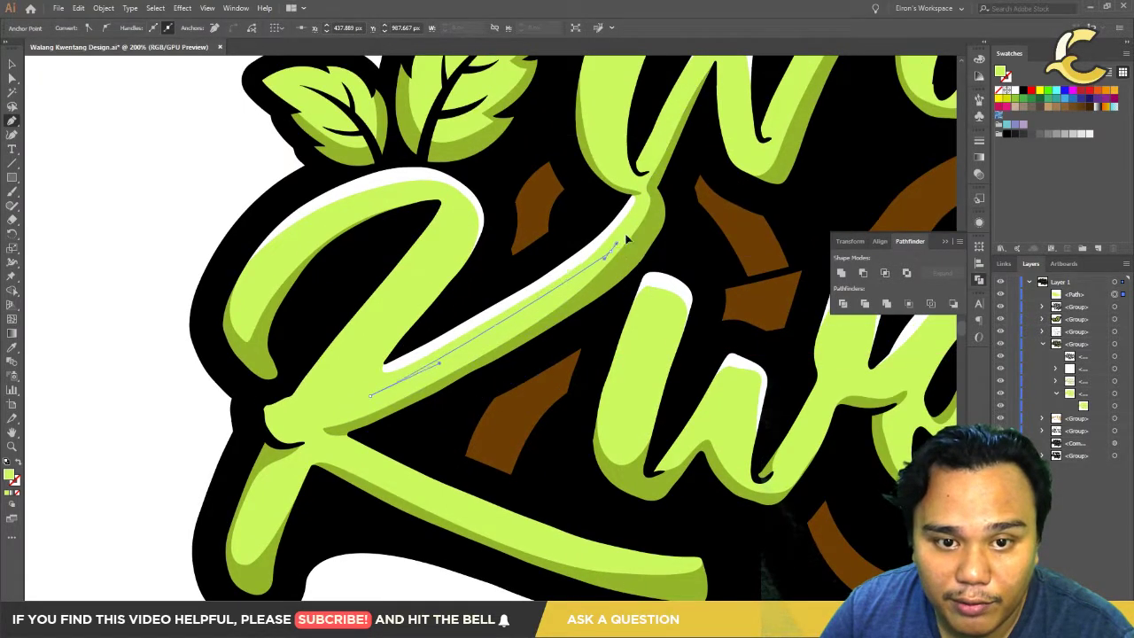
pyautogui.click(651, 198)
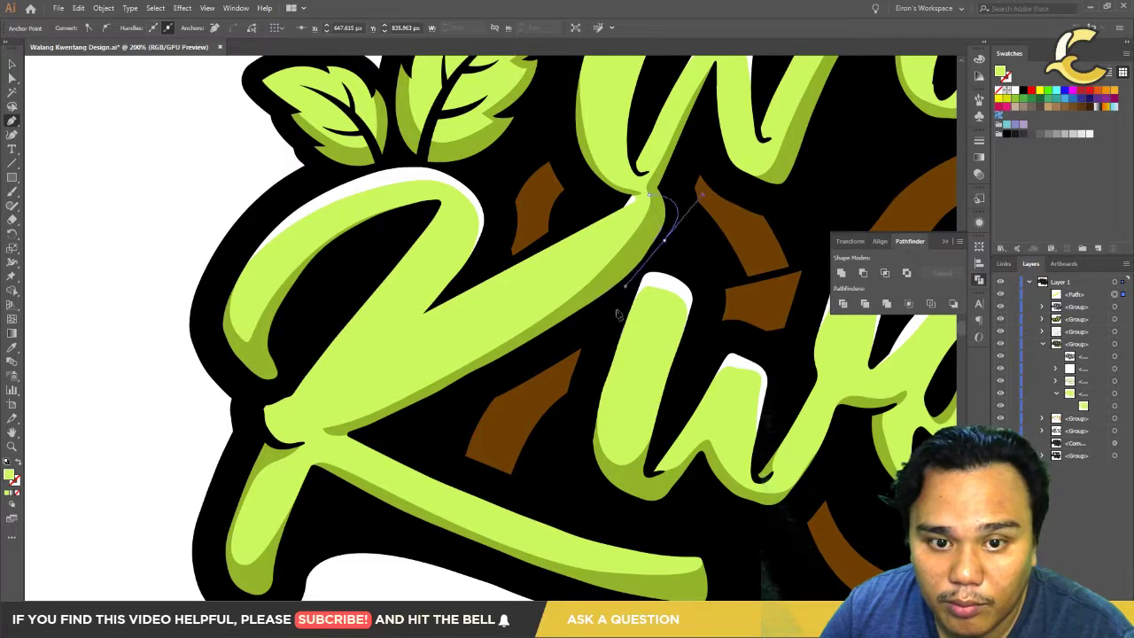
pyautogui.moveTo(544, 374); pyautogui.dragTo(458, 395)
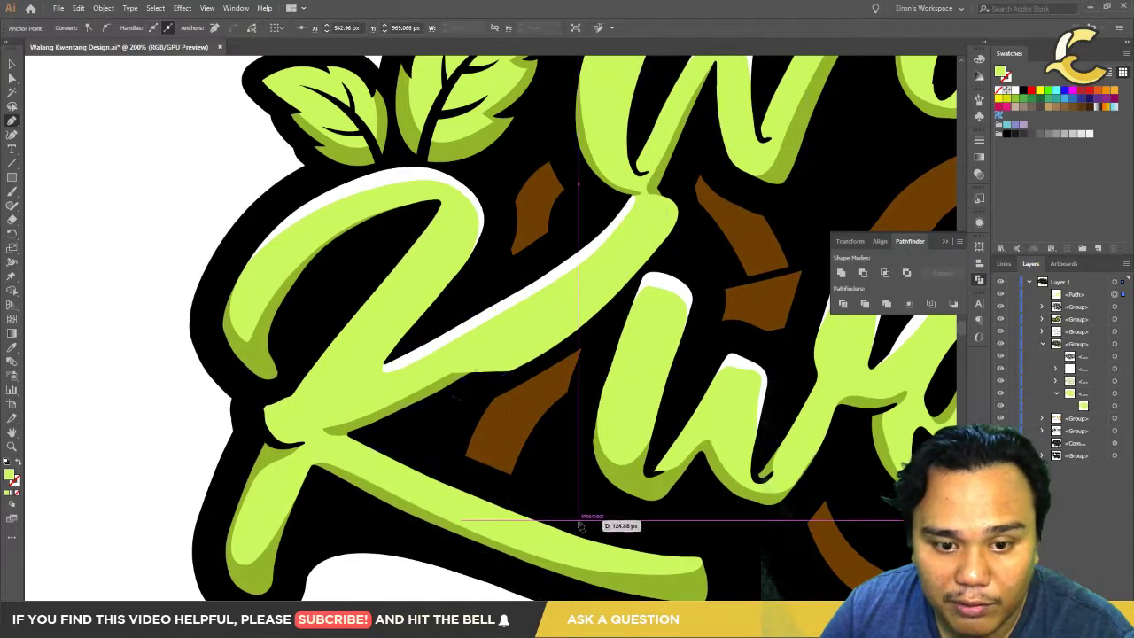
pyautogui.scroll(-2, 620, 497)
pyautogui.scroll(-2, 673, 443)
pyautogui.moveTo(661, 456); pyautogui.dragTo(552, 433)
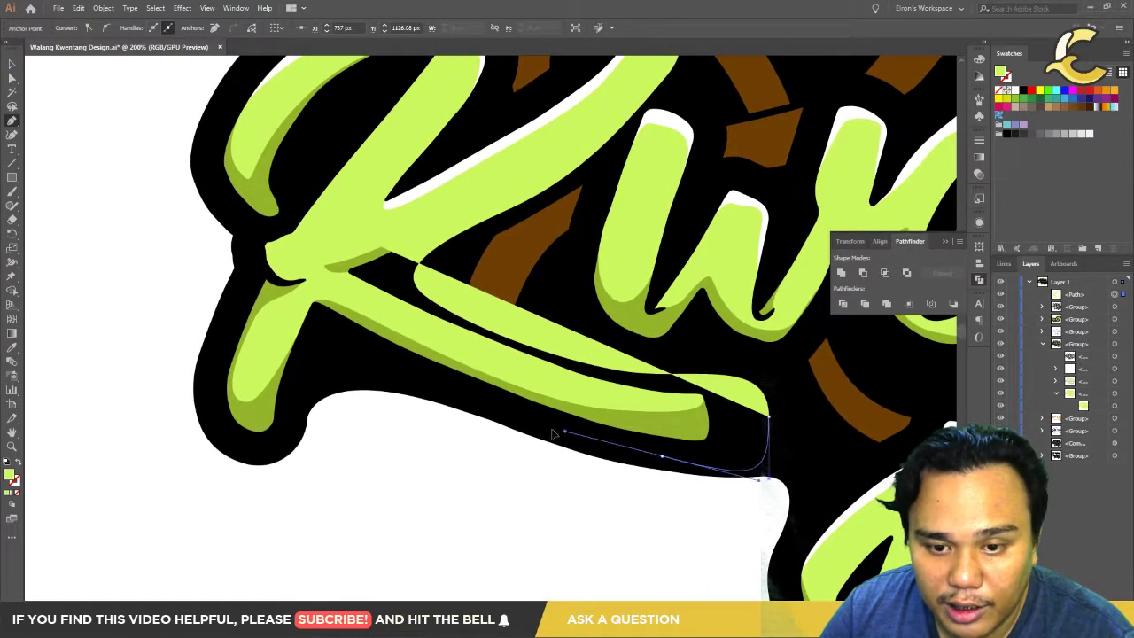
# Step: Continue the path around the K's lower-left tip and top, redrawing curves up the left stem
pyautogui.moveTo(233, 458); pyautogui.dragTo(202, 425)
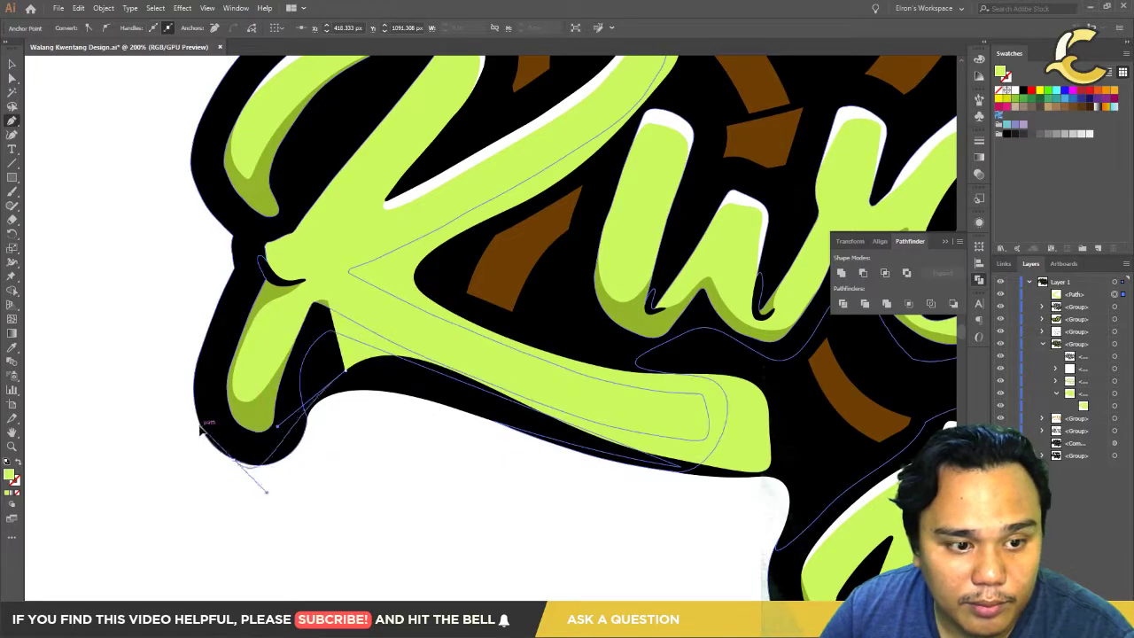
pyautogui.click(257, 252)
pyautogui.moveTo(195, 172); pyautogui.dragTo(255, 341)
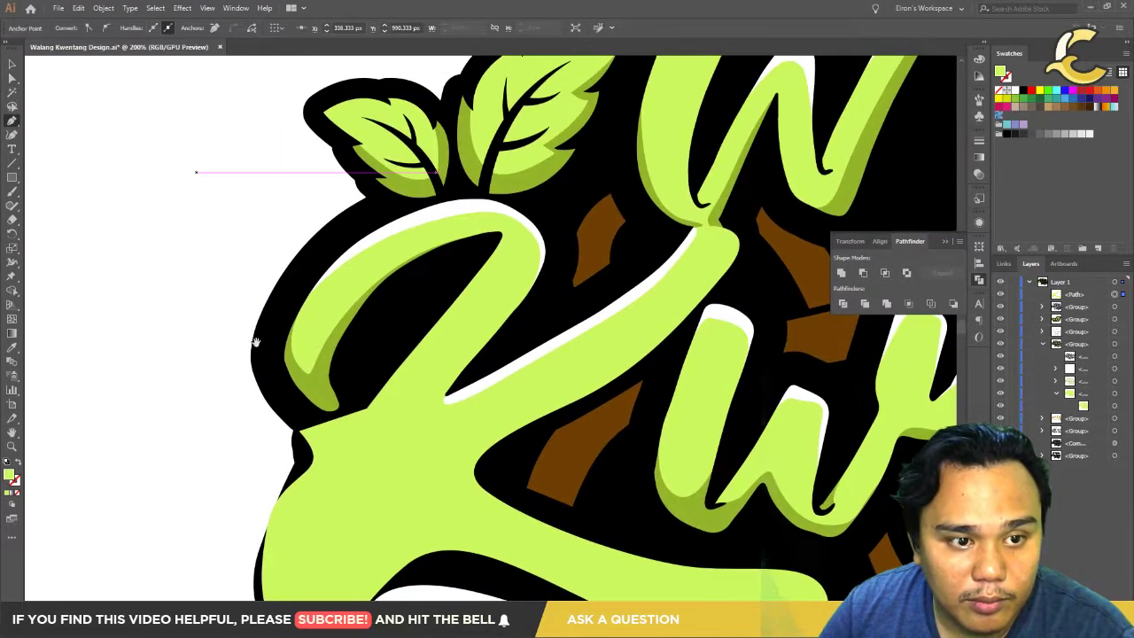
pyautogui.moveTo(363, 210); pyautogui.dragTo(522, 207)
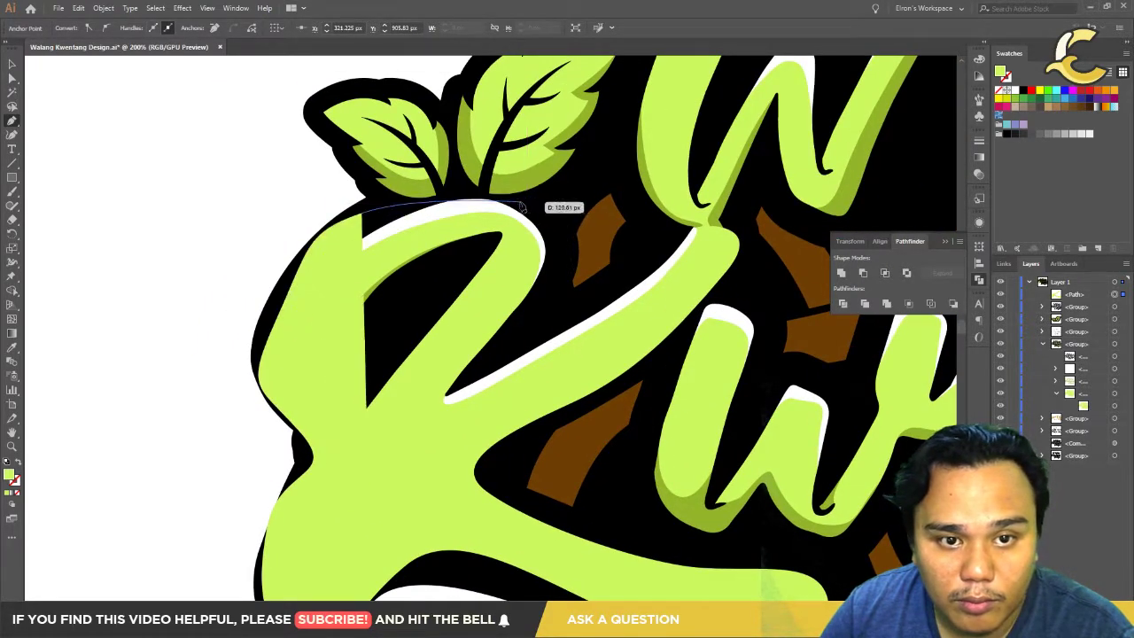
pyautogui.click(560, 220)
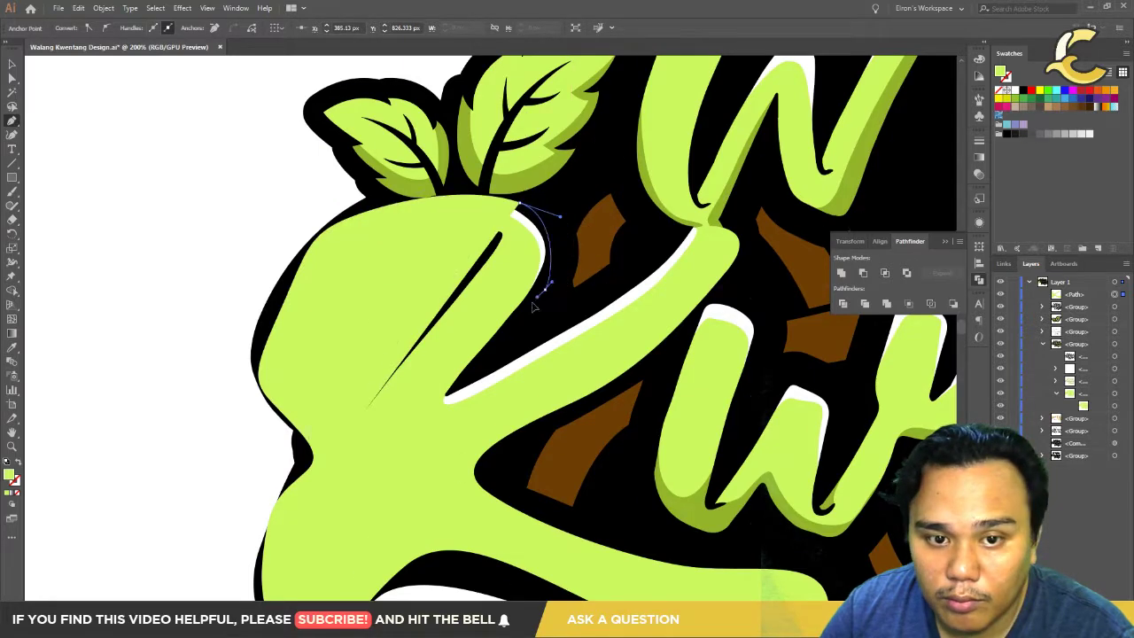
pyautogui.hotkey('ctrl', 'z')
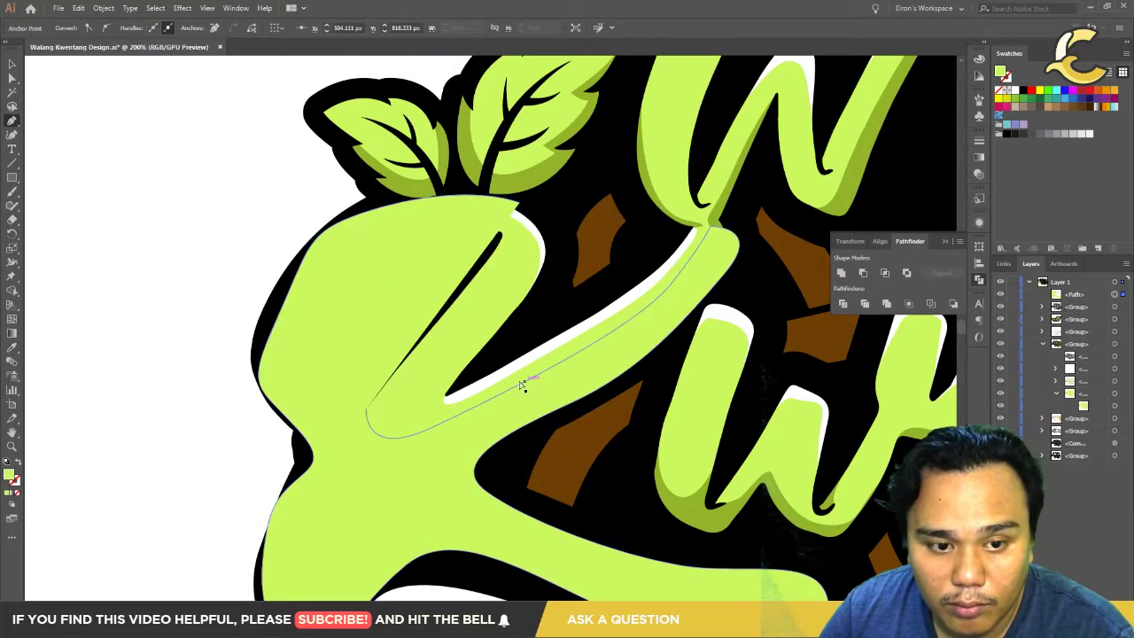
pyautogui.moveTo(379, 409); pyautogui.dragTo(374, 414)
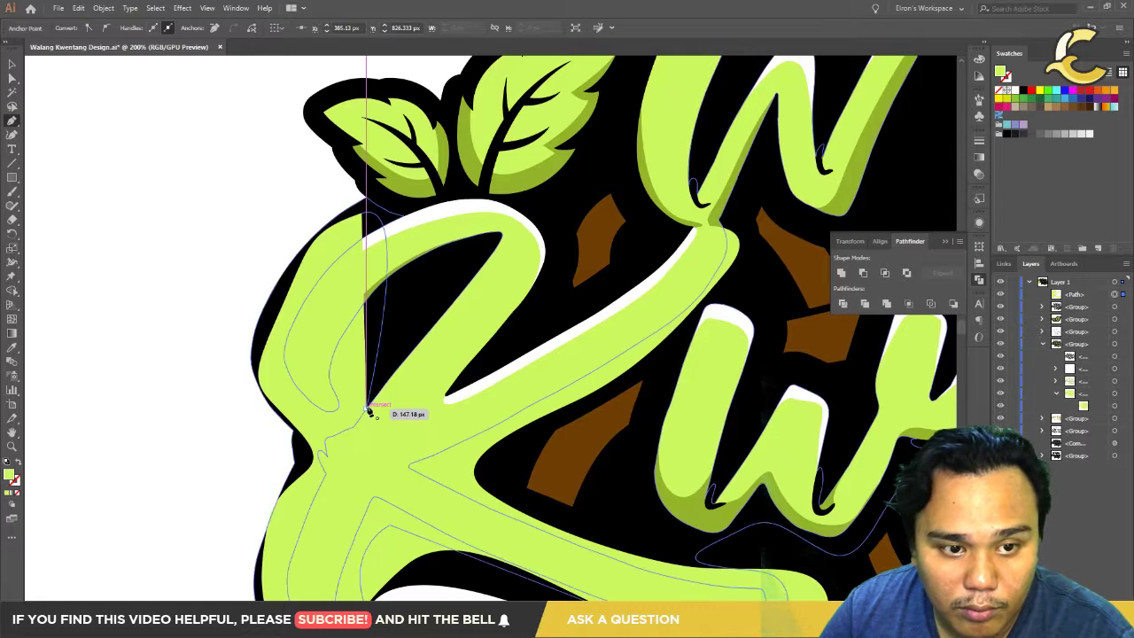
pyautogui.hotkey('ctrl', 'z')
pyautogui.moveTo(324, 372)
pyautogui.mouseDown()
pyautogui.moveTo(330, 284)
pyautogui.moveTo(340, 374)
pyautogui.moveTo(372, 409)
pyautogui.moveTo(45, 443)
pyautogui.mouseUp()
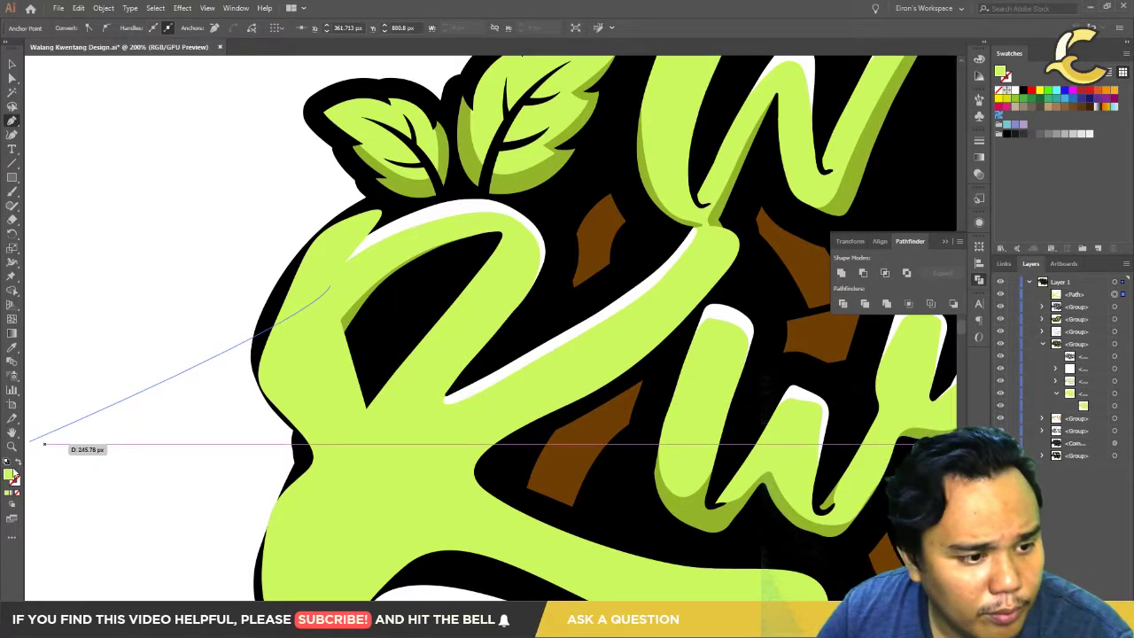
# Step: Fill the traced K shape with darker olive green and move it behind the lime lettering
pyautogui.doubleClick(10, 477)
pyautogui.click(502, 296)
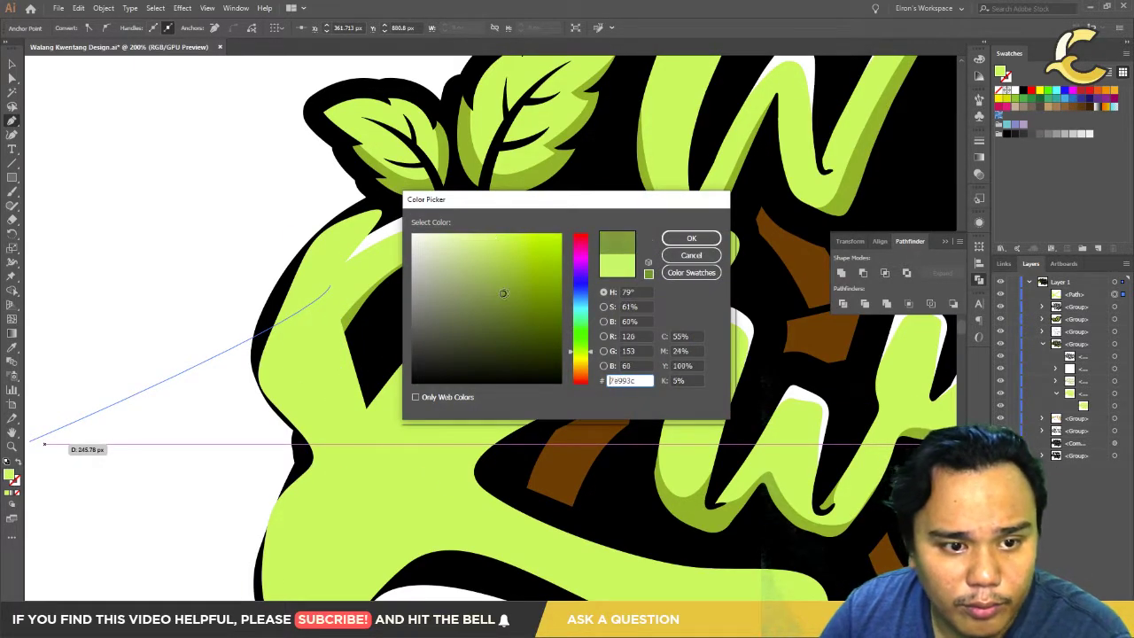
pyautogui.press('Return')
pyautogui.moveTo(413, 405)
pyautogui.mouseDown()
pyautogui.moveTo(370, 416)
pyautogui.moveTo(370, 439)
pyautogui.mouseUp()
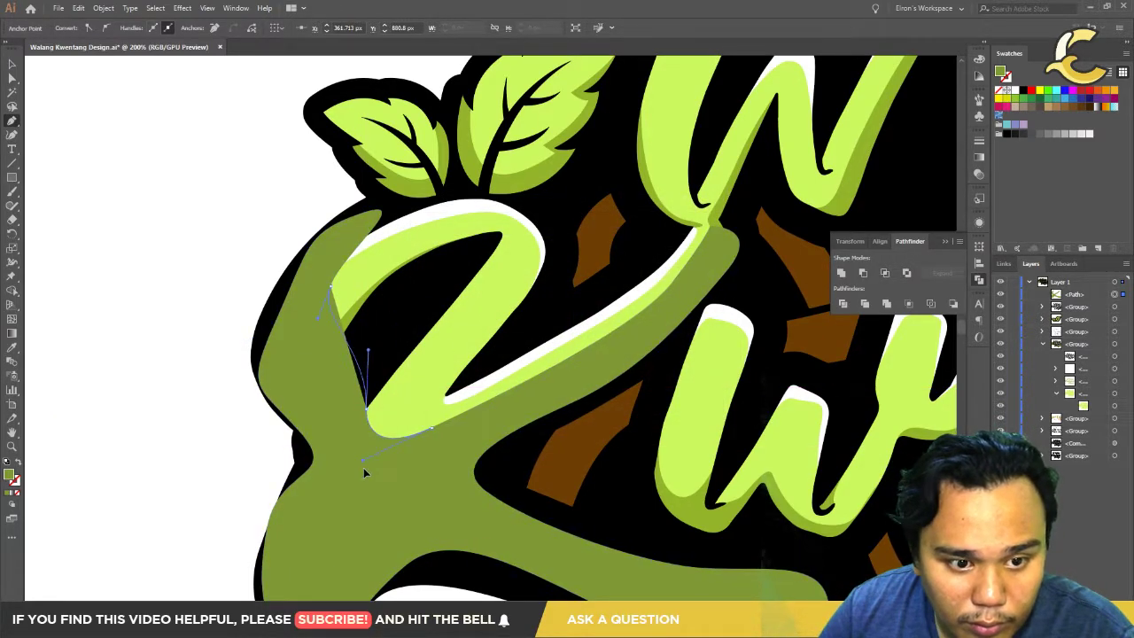
pyautogui.press('Escape')
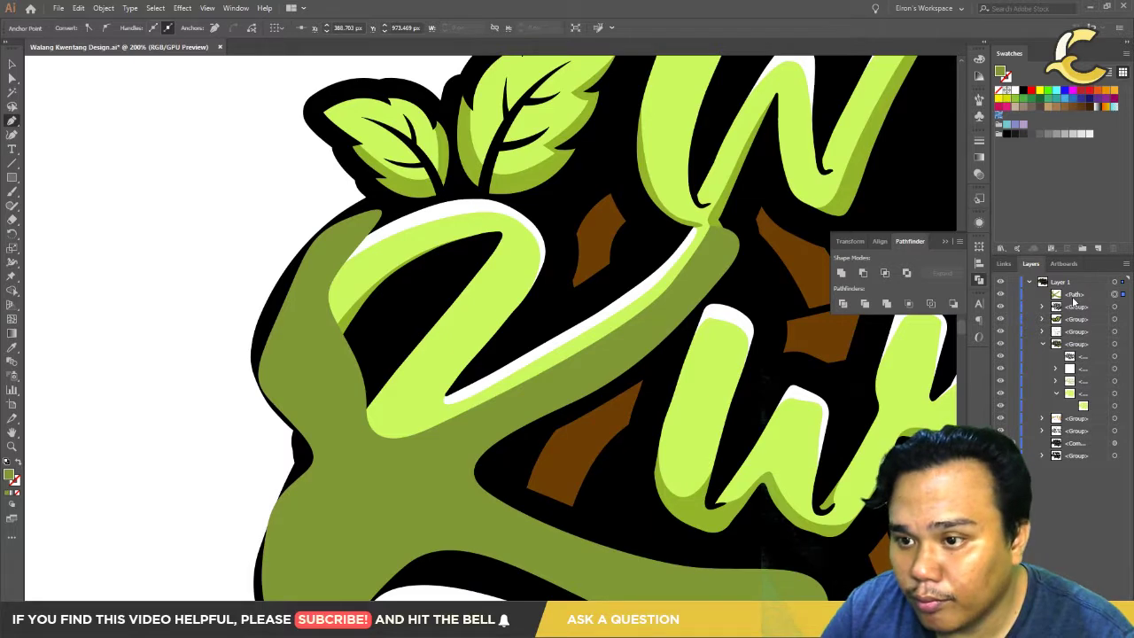
pyautogui.moveTo(1074, 302); pyautogui.dragTo(1093, 393)
pyautogui.scroll(-3, 549, 461)
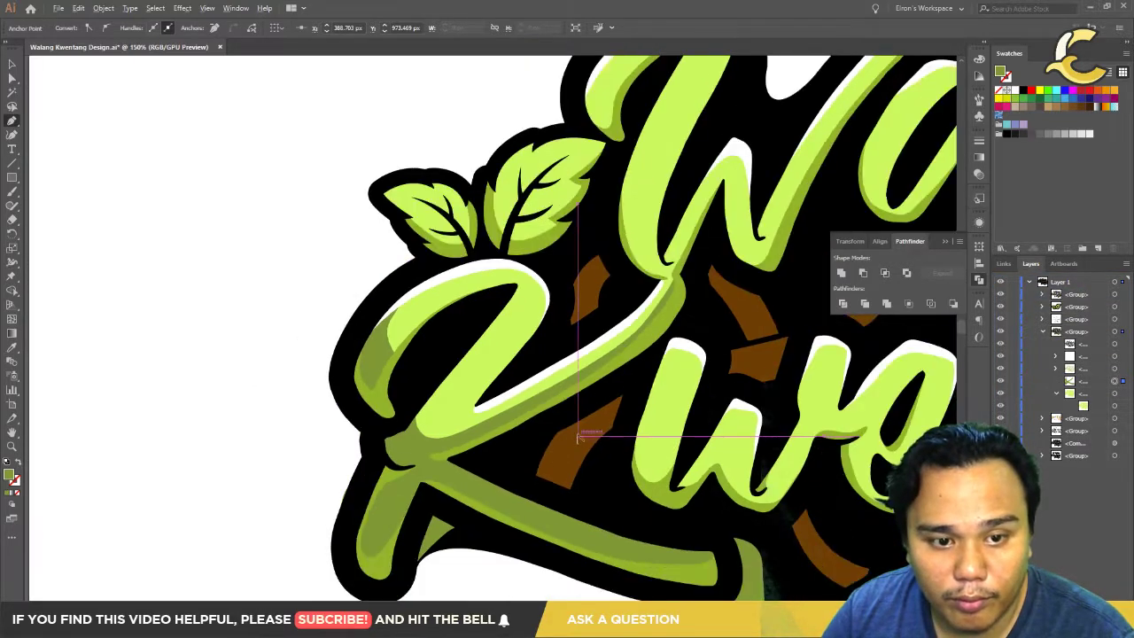
pyautogui.scroll(1, 514, 414)
pyautogui.scroll(1, 514, 415)
pyautogui.scroll(1, 514, 415)
# Step: Sample the letter fill onto the shape, brighten it to a lime green, and view the whole logo
pyautogui.press('i')
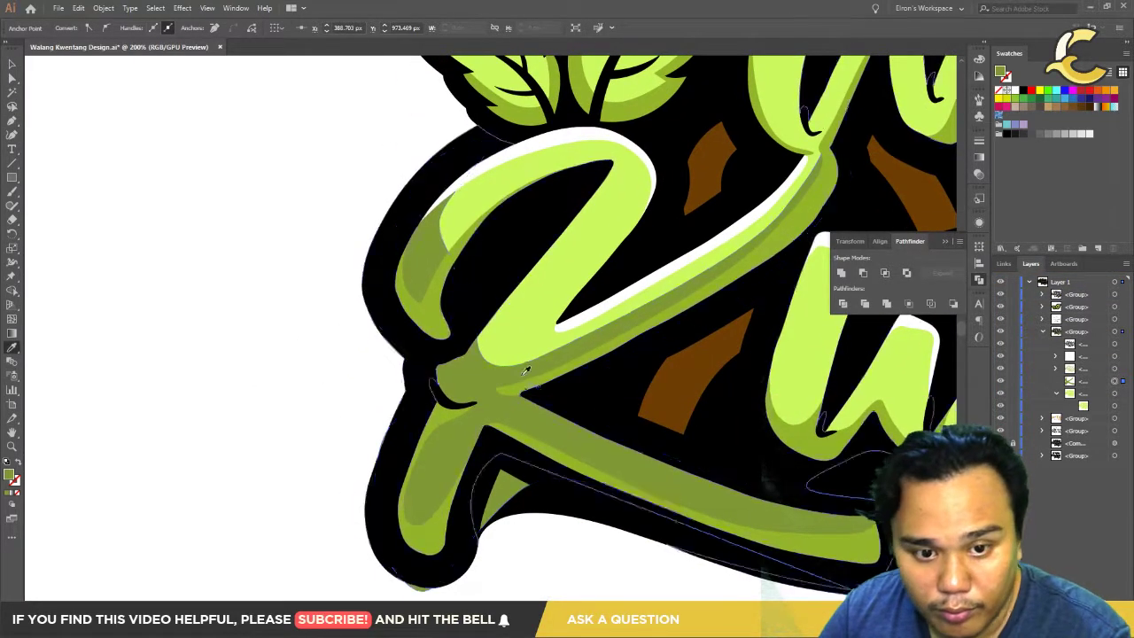
pyautogui.click(521, 384)
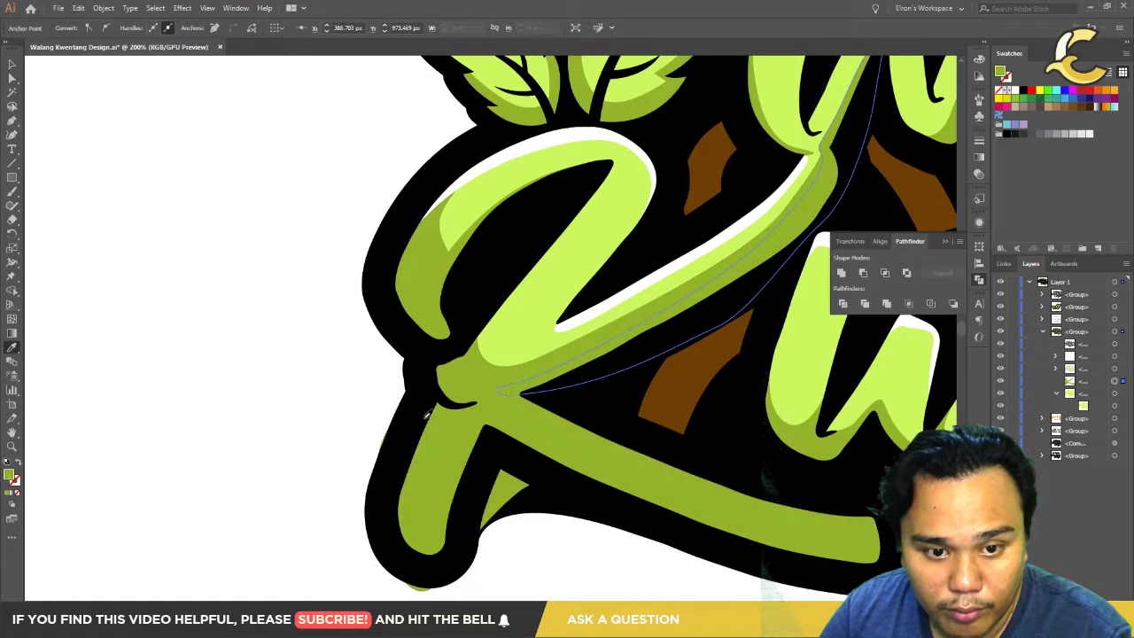
pyautogui.doubleClick(10, 476)
pyautogui.moveTo(514, 277); pyautogui.dragTo(516, 250)
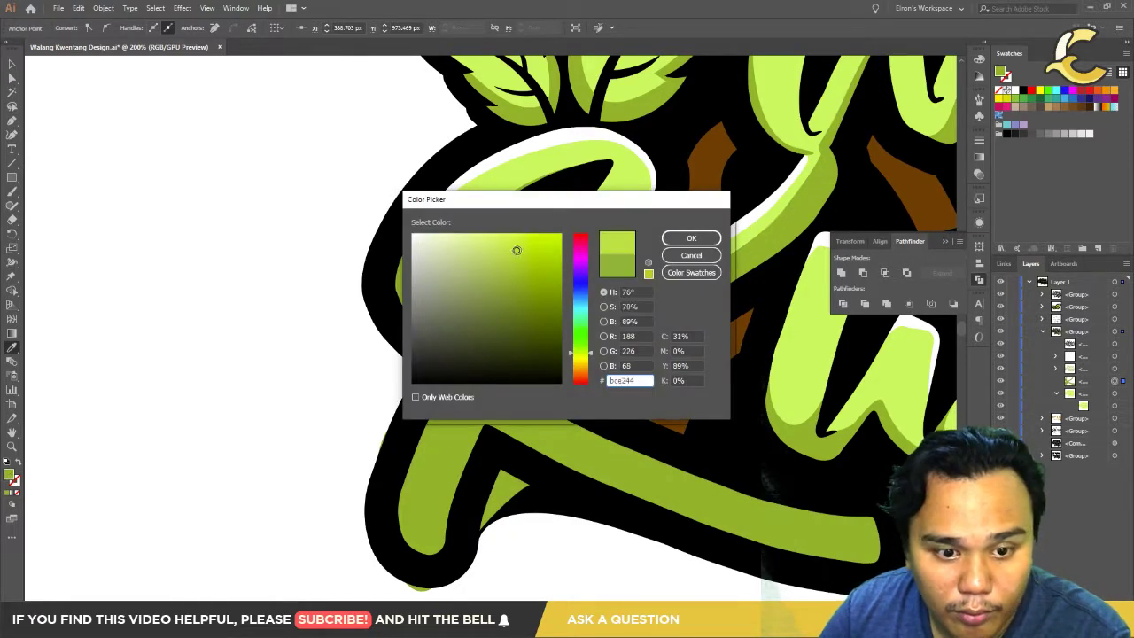
pyautogui.press('Return')
pyautogui.scroll(-2, 673, 345)
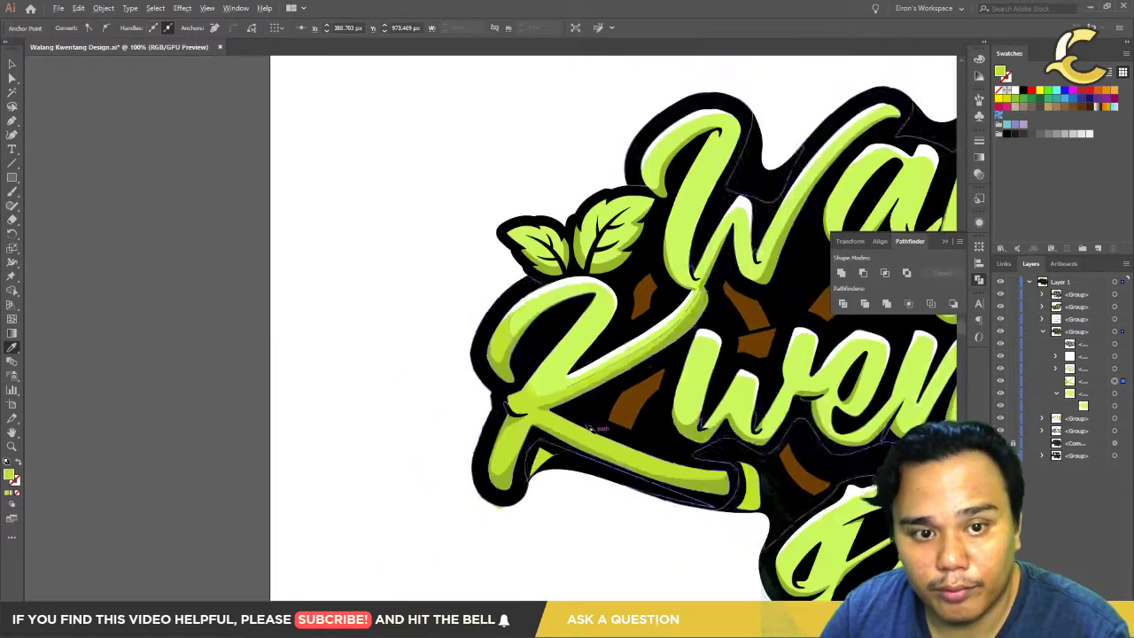
pyautogui.scroll(-1, 620, 476)
pyautogui.scroll(1, 640, 496)
pyautogui.moveTo(640, 496); pyautogui.dragTo(482, 493)
# Step: Select the green shading path in the Layers panel and on the artboard
pyautogui.scroll(1, 482, 493)
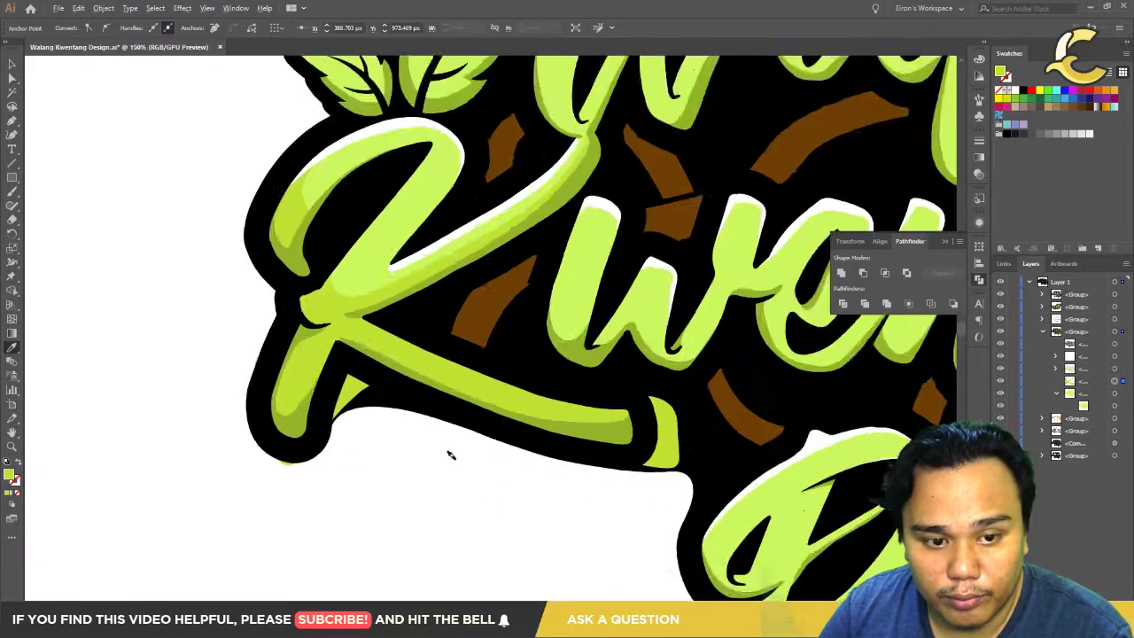
pyautogui.scroll(1, 448, 453)
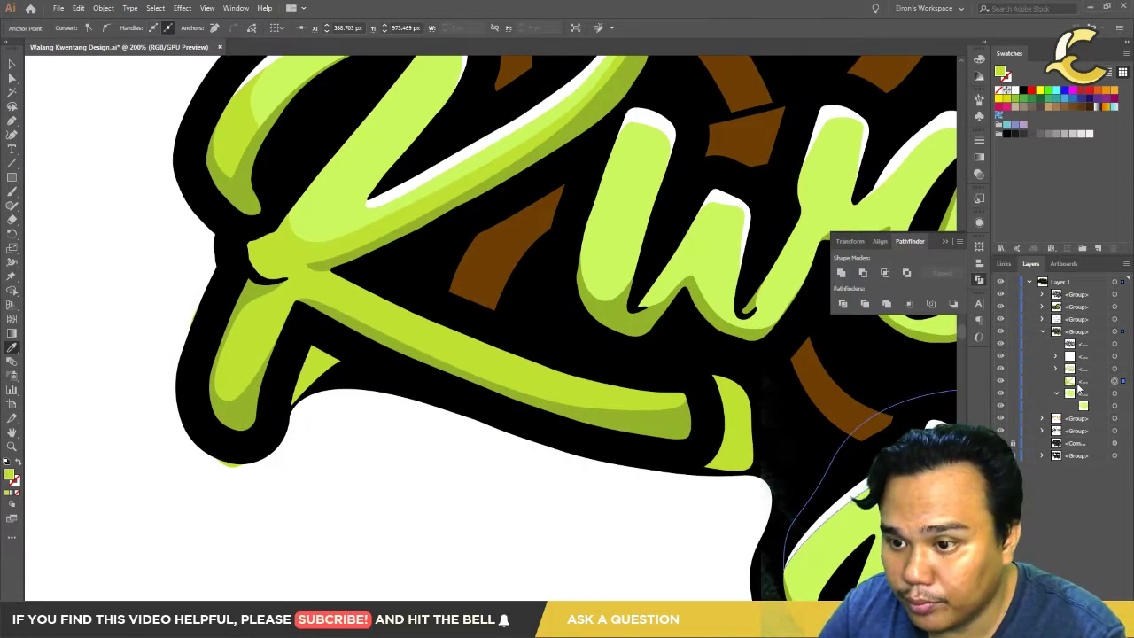
pyautogui.click(1092, 382)
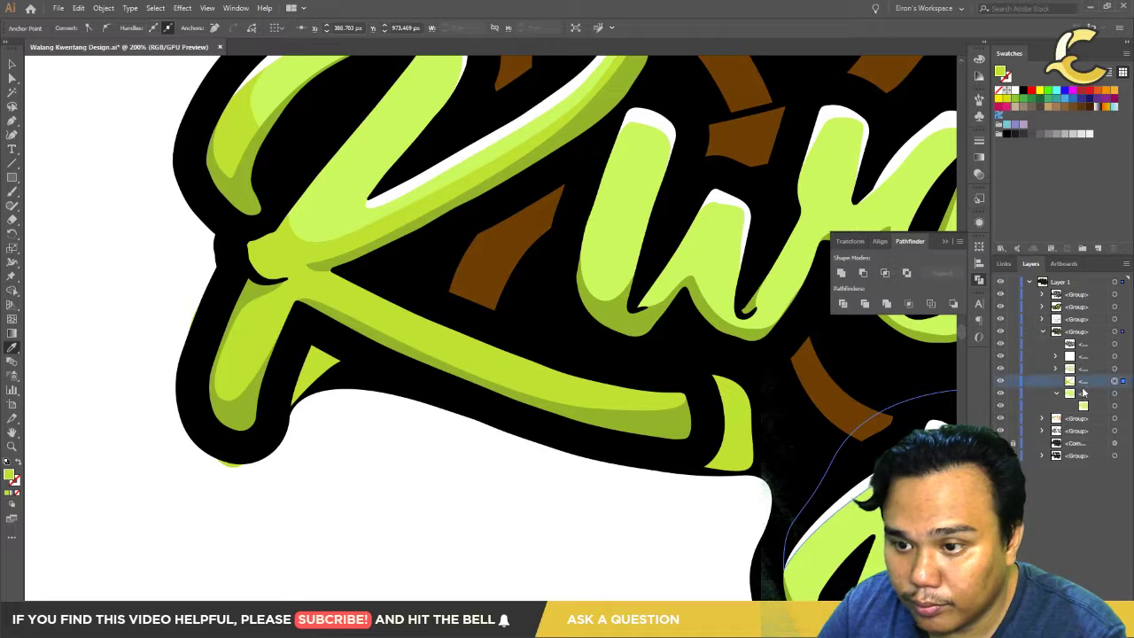
pyautogui.click(1121, 381)
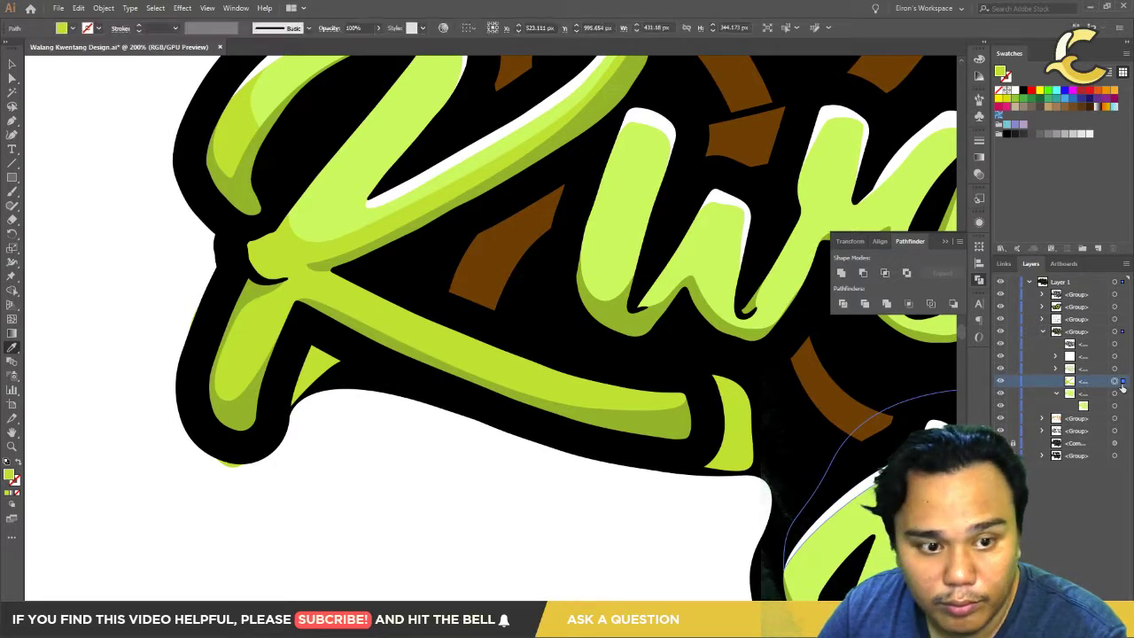
pyautogui.press('p')
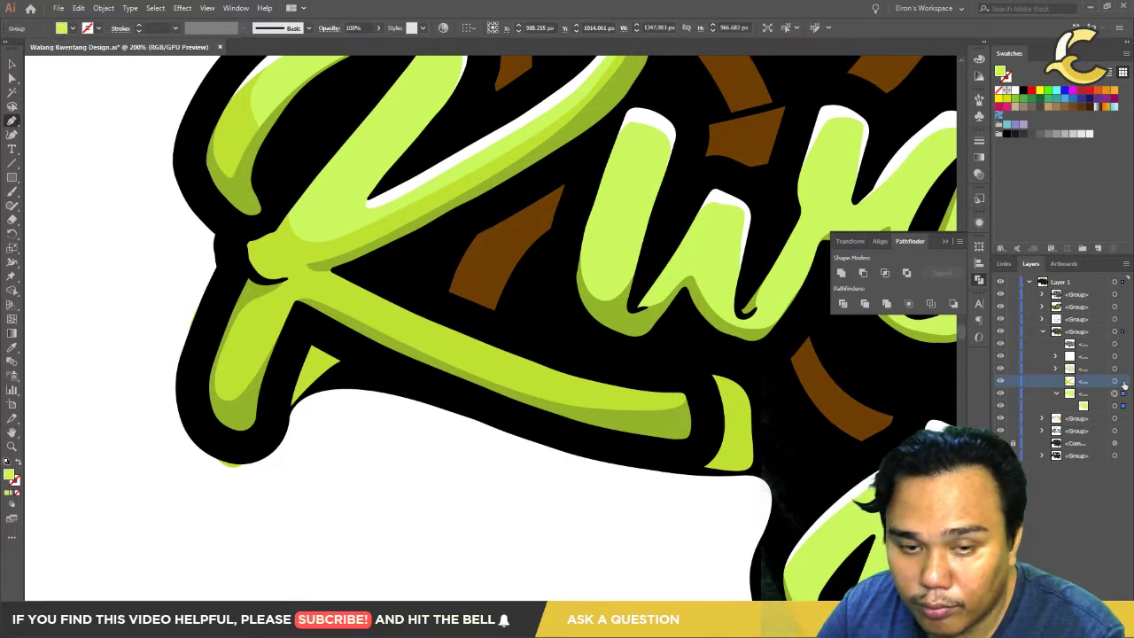
pyautogui.click(1123, 381)
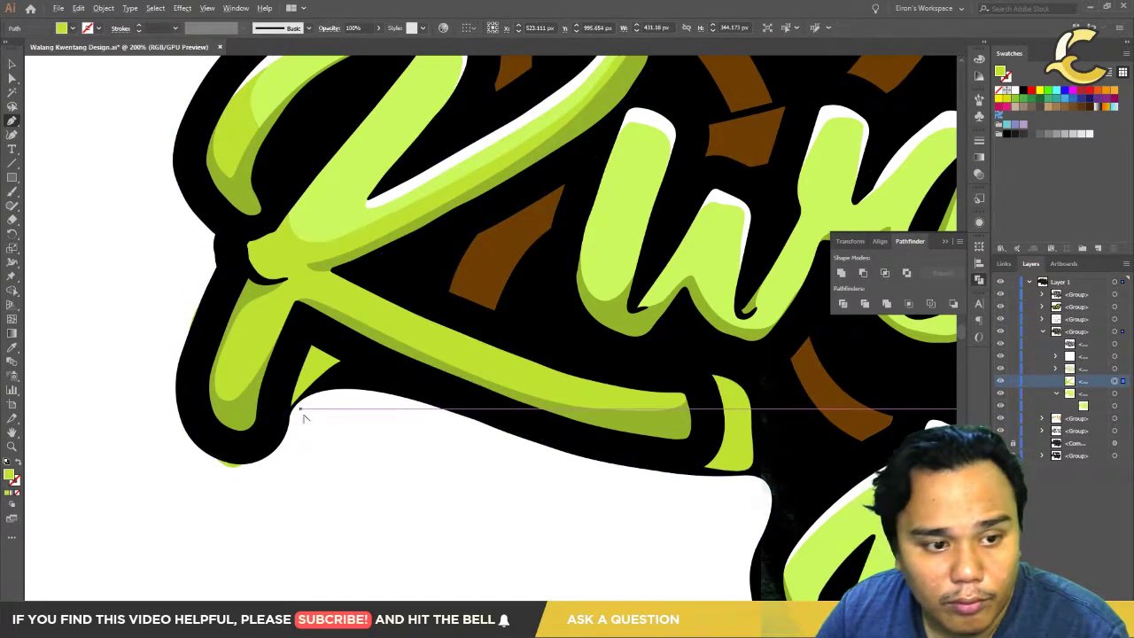
# Step: Use a smaller Eraser brush to erase the small green triangle under the K
pyautogui.scroll(-1, 302, 416)
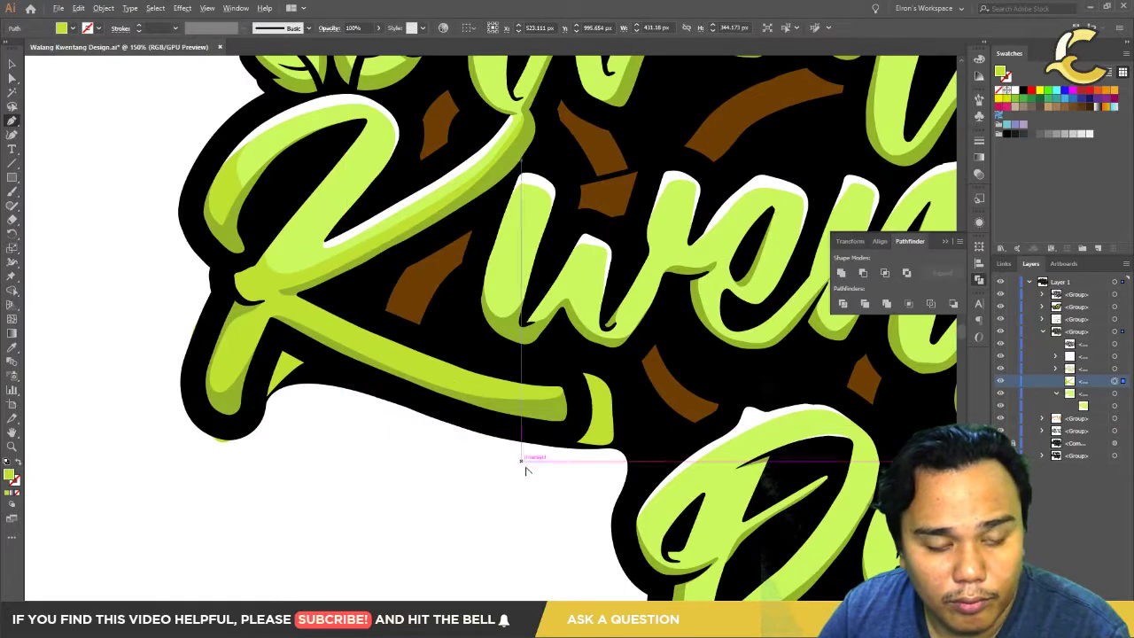
pyautogui.scroll(2, 279, 405)
pyautogui.moveTo(352, 324); pyautogui.dragTo(522, 445)
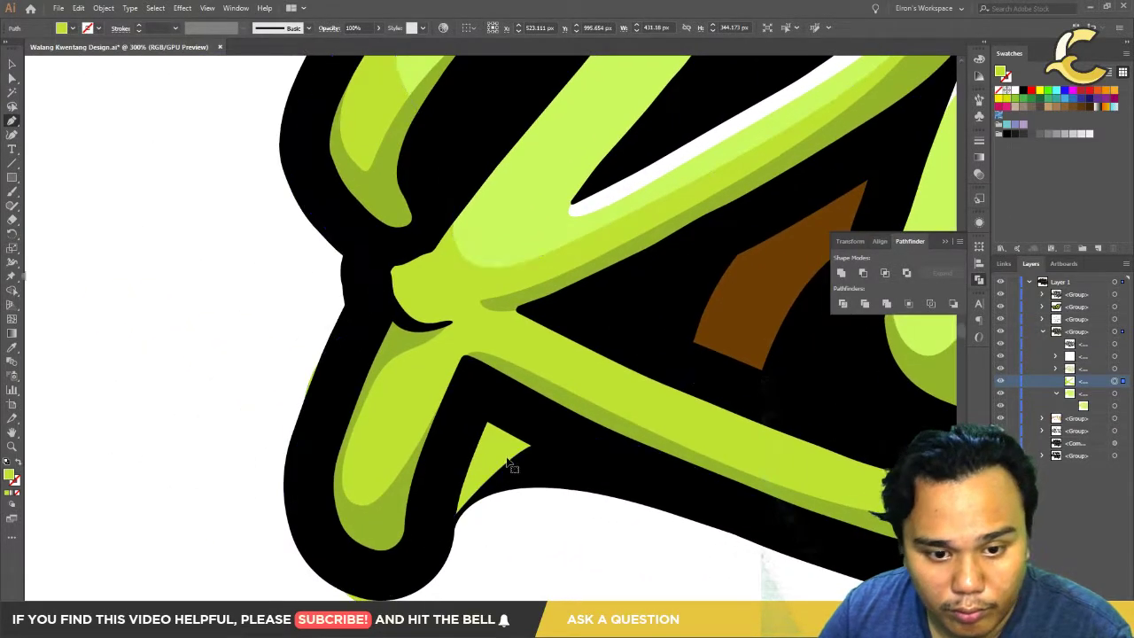
pyautogui.press('e')
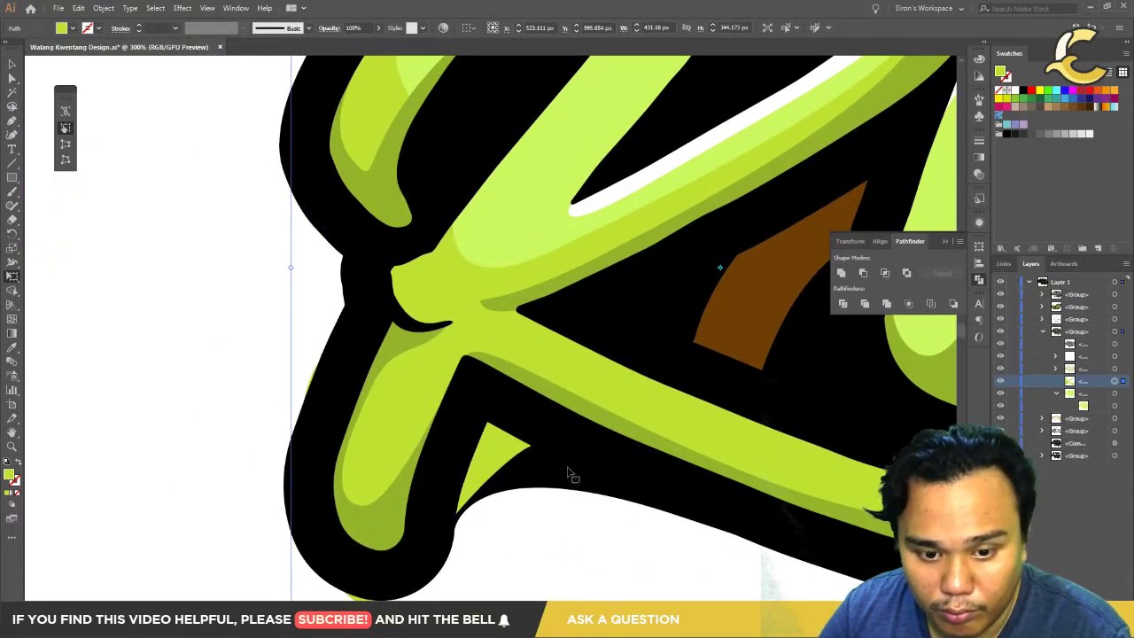
pyautogui.hotkey('ctrl', 'e')
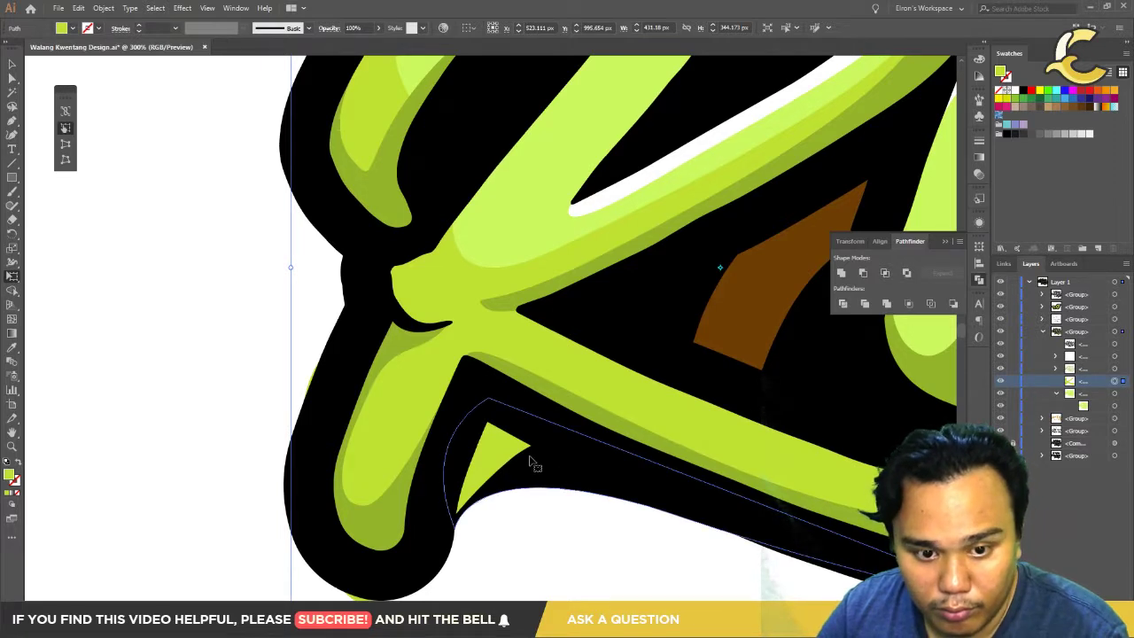
pyautogui.hotkey('shift', 'e')
pyautogui.keyDown('ctrl'); pyautogui.click(518, 491); pyautogui.keyUp('ctrl')
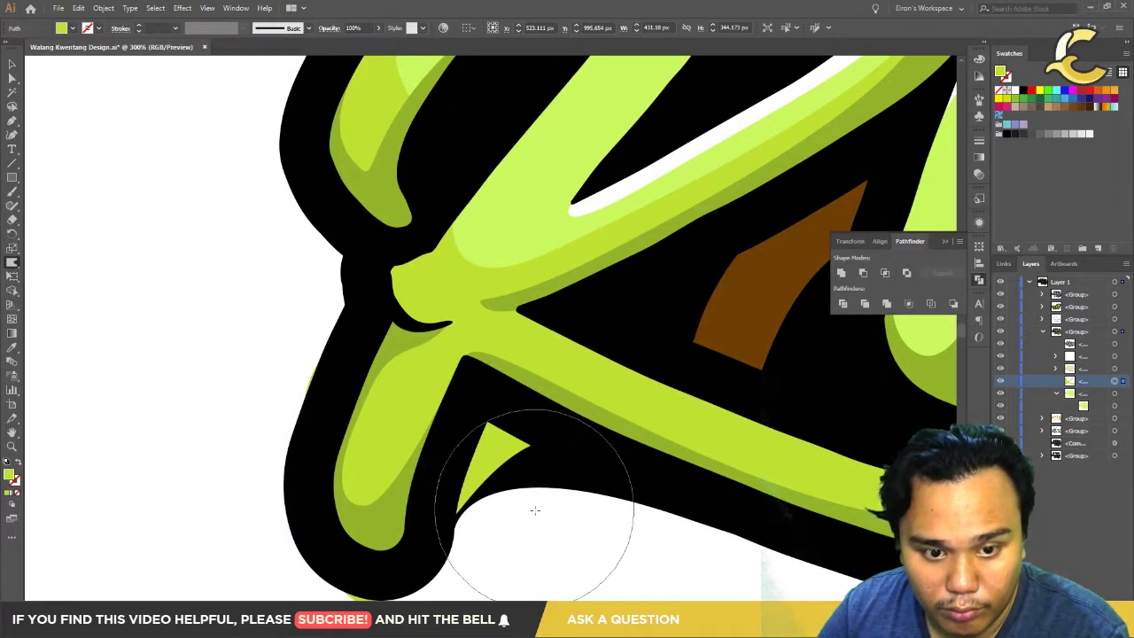
pyautogui.keyDown('ctrl'); pyautogui.click(509, 477); pyautogui.keyUp('ctrl')
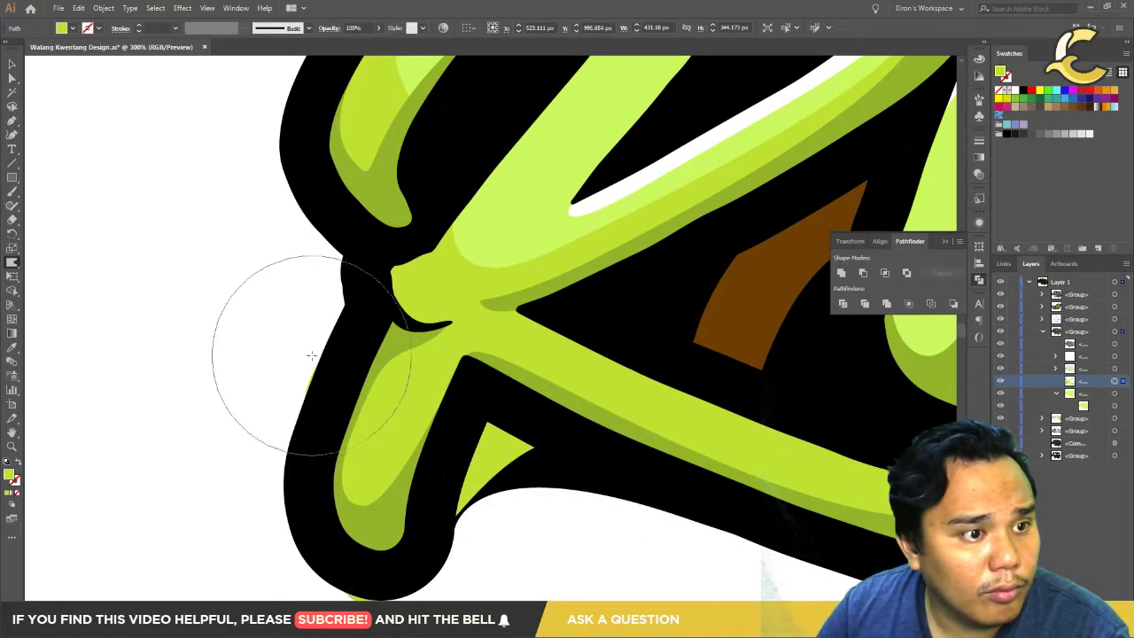
pyautogui.hotkey('shift', 'b')
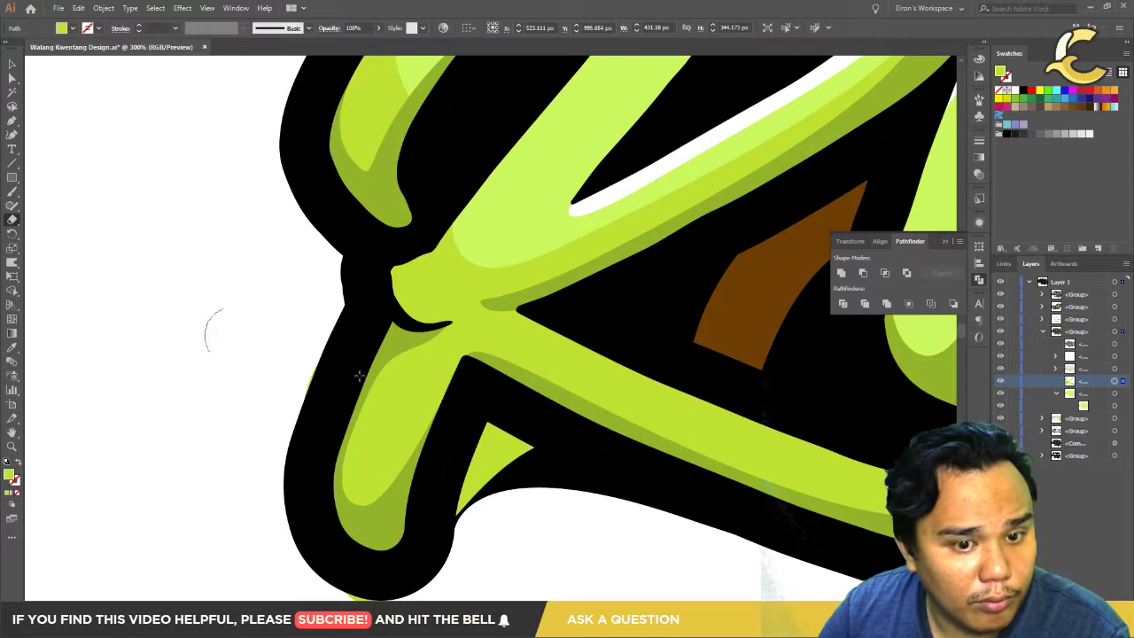
pyautogui.moveTo(493, 436); pyautogui.dragTo(545, 492)
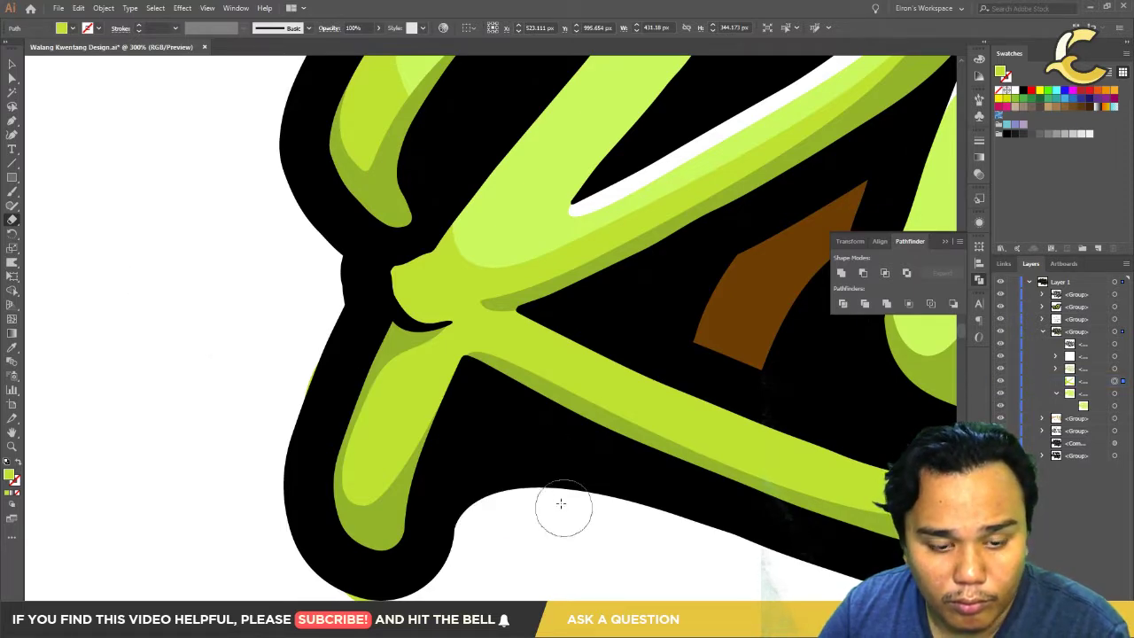
# Step: Trim the black outline's lower edge, then bring the D of Design into view
pyautogui.scroll(-1, 561, 503)
pyautogui.moveTo(853, 577)
pyautogui.mouseDown()
pyautogui.moveTo(721, 494)
pyautogui.moveTo(741, 493)
pyautogui.moveTo(742, 400)
pyautogui.moveTo(729, 532)
pyautogui.mouseUp()
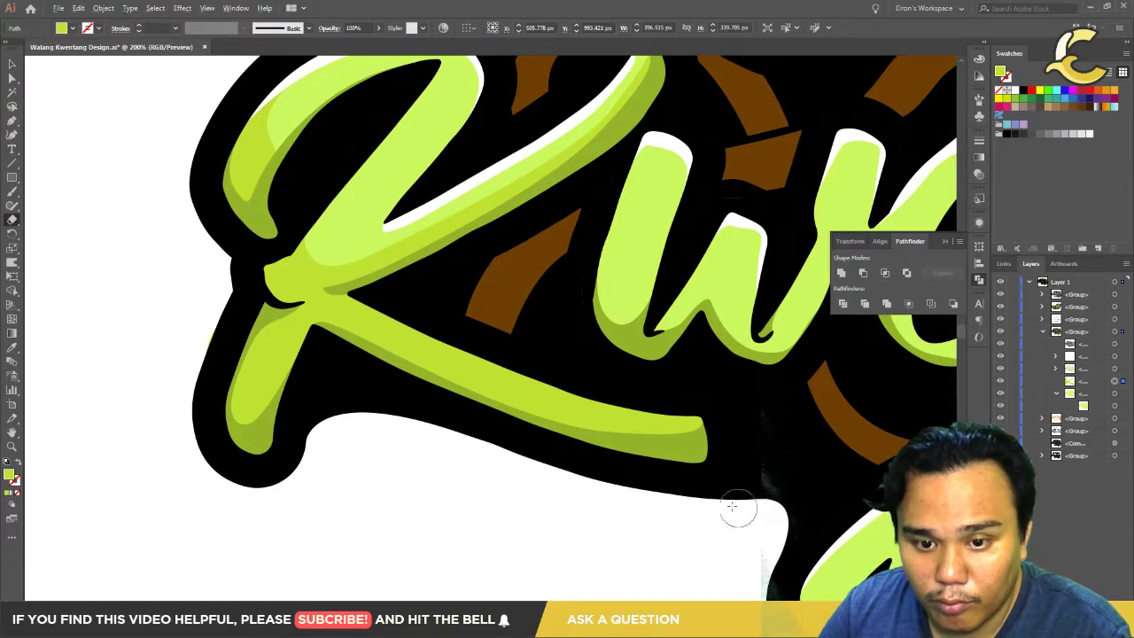
pyautogui.scroll(-1, 729, 533)
pyautogui.moveTo(524, 430)
pyautogui.mouseDown()
pyautogui.moveTo(272, 382)
pyautogui.moveTo(557, 496)
pyautogui.mouseUp()
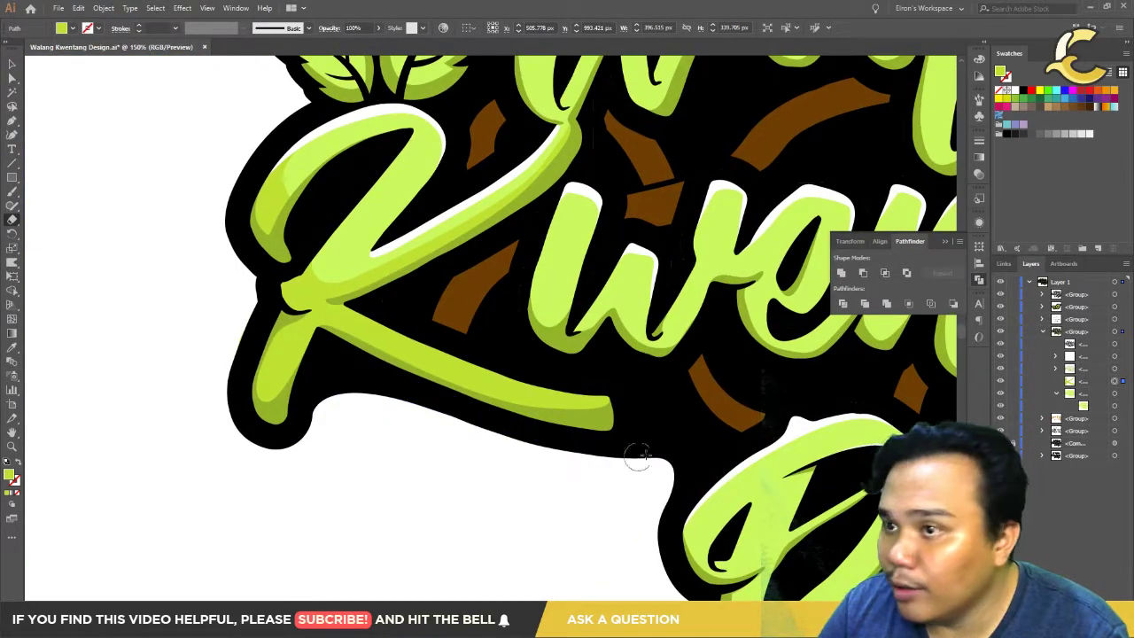
pyautogui.moveTo(628, 443); pyautogui.dragTo(518, 437)
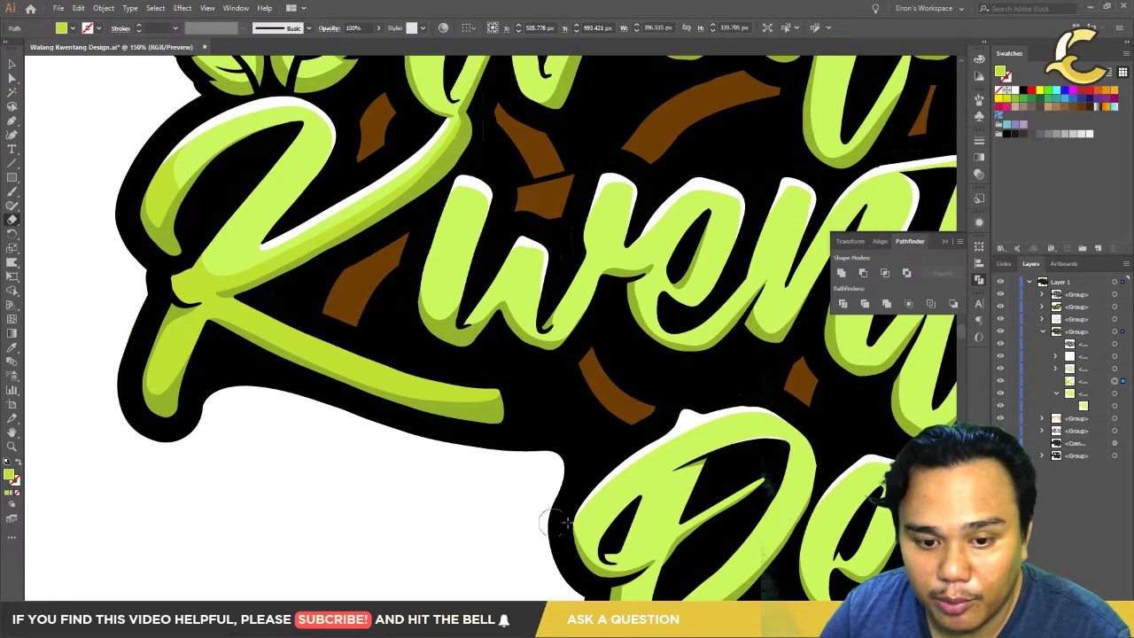
pyautogui.moveTo(557, 523); pyautogui.dragTo(510, 361)
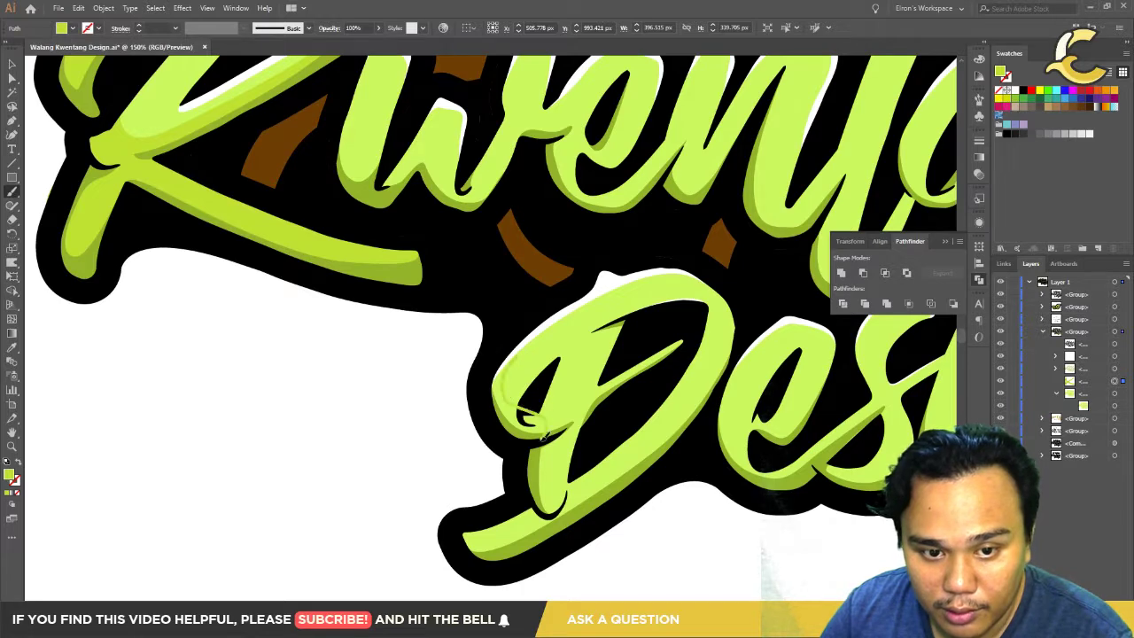
# Step: Paint rough green brush strokes across the D of Design
pyautogui.moveTo(558, 469); pyautogui.dragTo(575, 472)
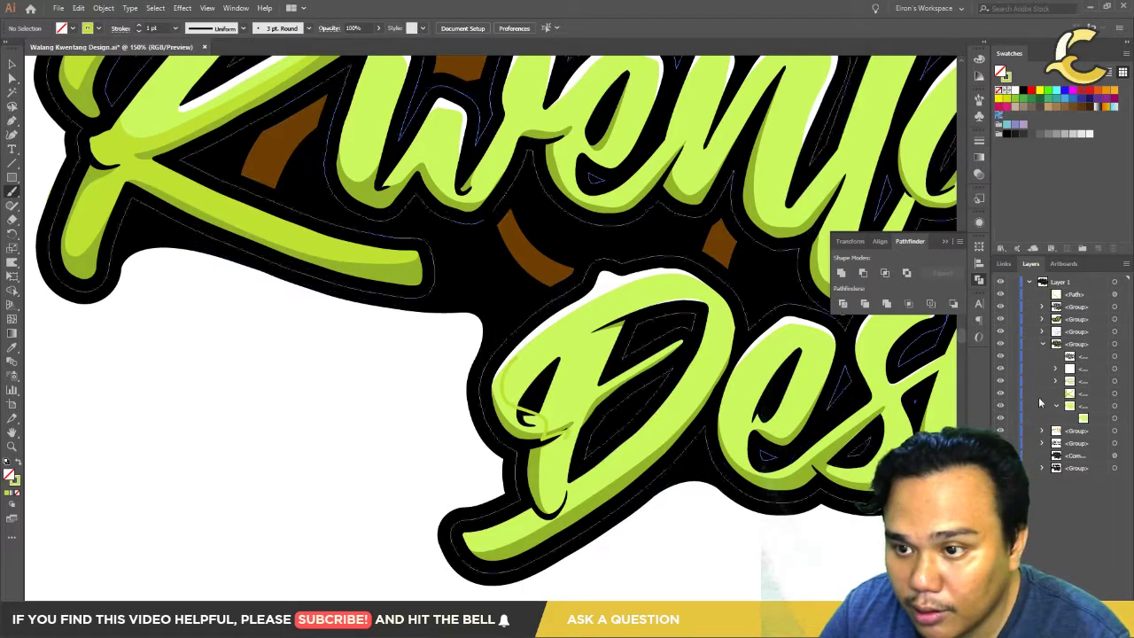
pyautogui.click(536, 414)
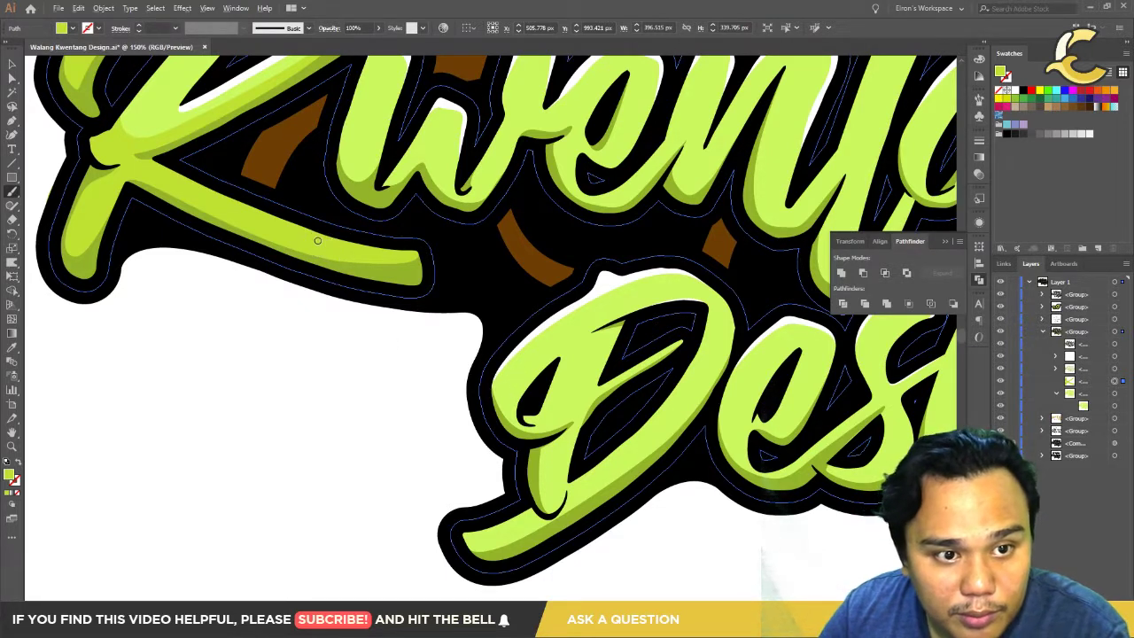
pyautogui.moveTo(512, 342)
pyautogui.mouseDown()
pyautogui.moveTo(487, 376)
pyautogui.moveTo(538, 434)
pyautogui.mouseUp()
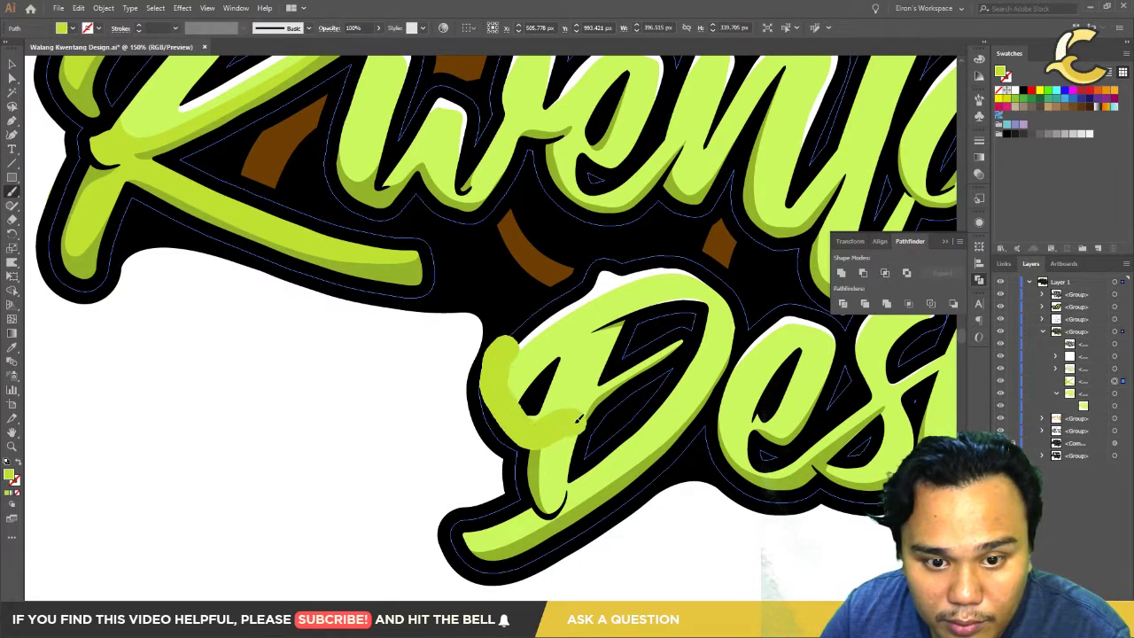
pyautogui.moveTo(554, 501)
pyautogui.mouseDown()
pyautogui.moveTo(483, 536)
pyautogui.moveTo(557, 521)
pyautogui.mouseUp()
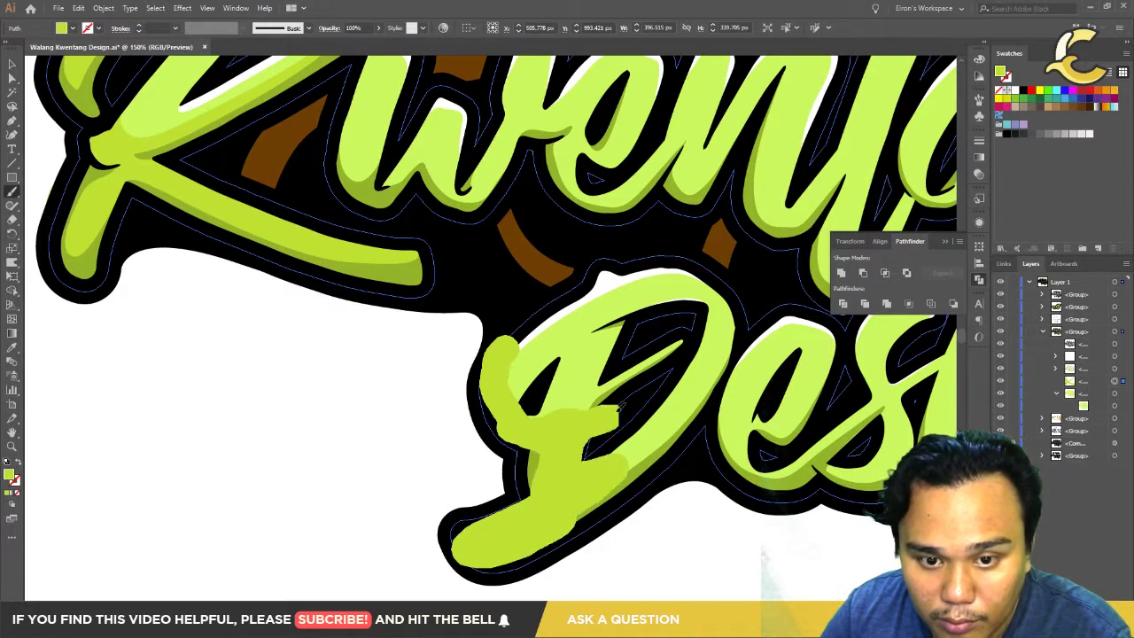
pyautogui.moveTo(619, 410); pyautogui.dragTo(696, 393)
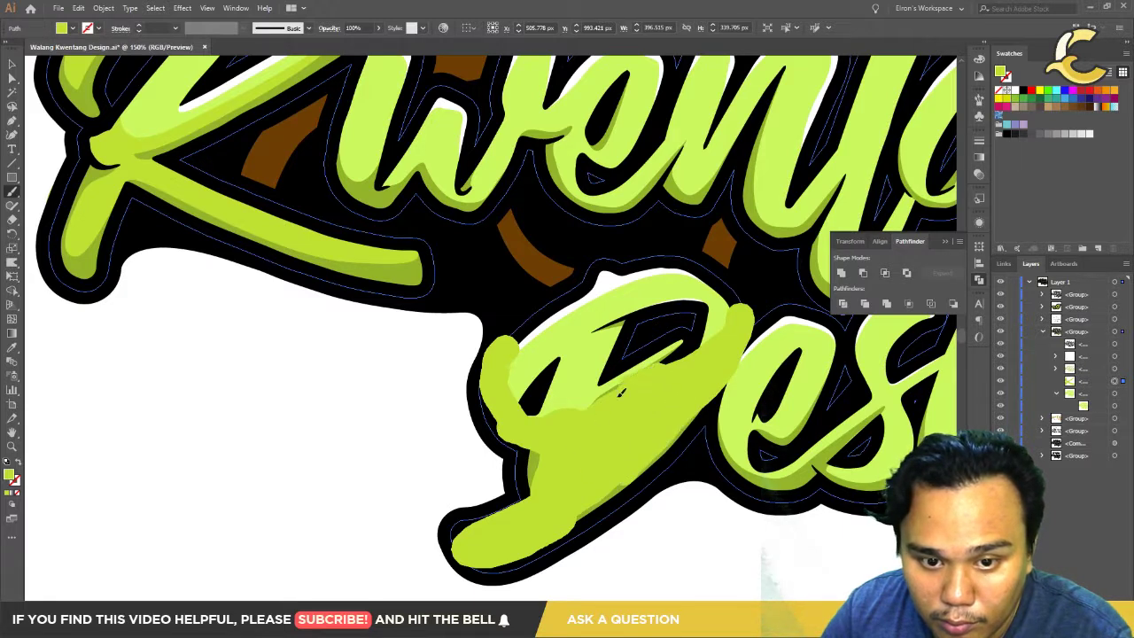
pyautogui.moveTo(502, 438); pyautogui.dragTo(492, 453)
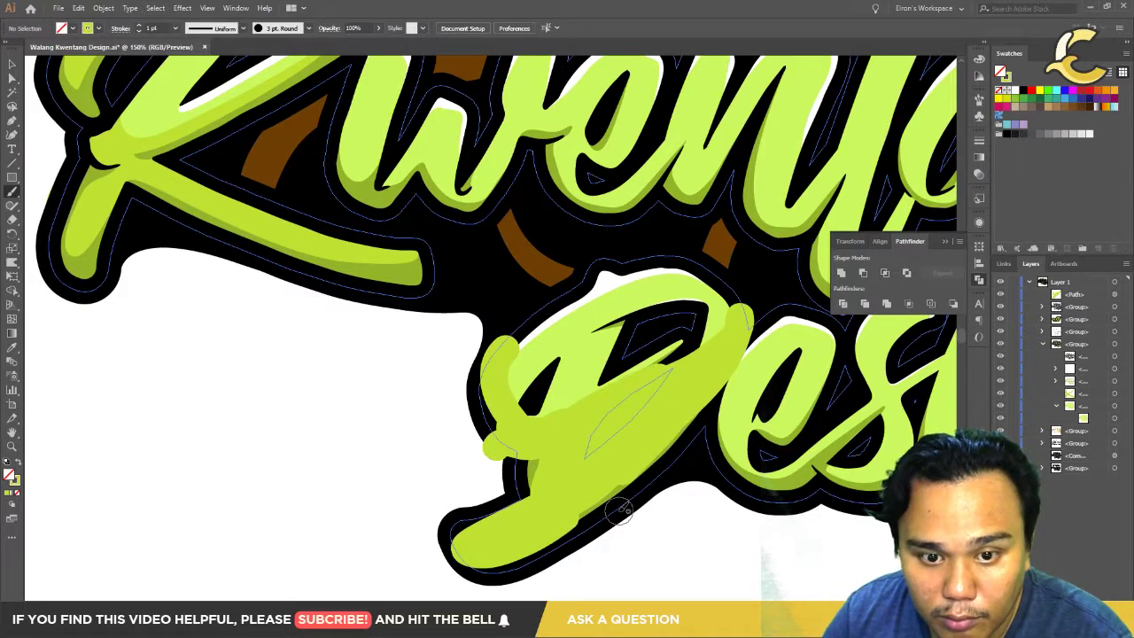
pyautogui.moveTo(507, 406); pyautogui.dragTo(744, 266)
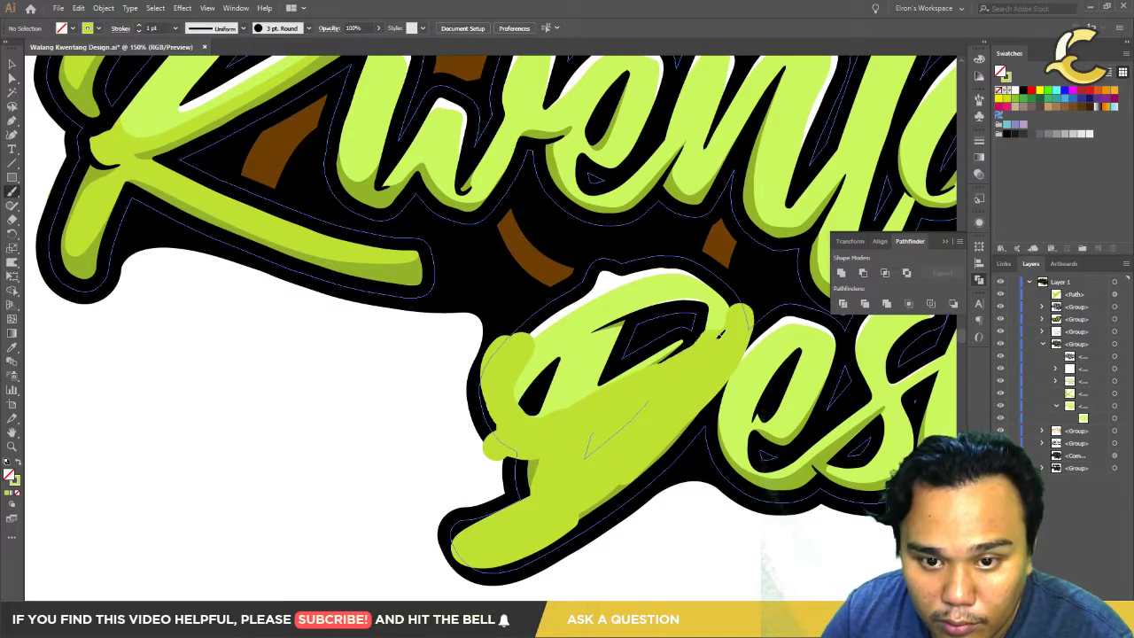
# Step: Undo the last stroke and delete the large light-green painted path
pyautogui.scroll(3, 590, 433)
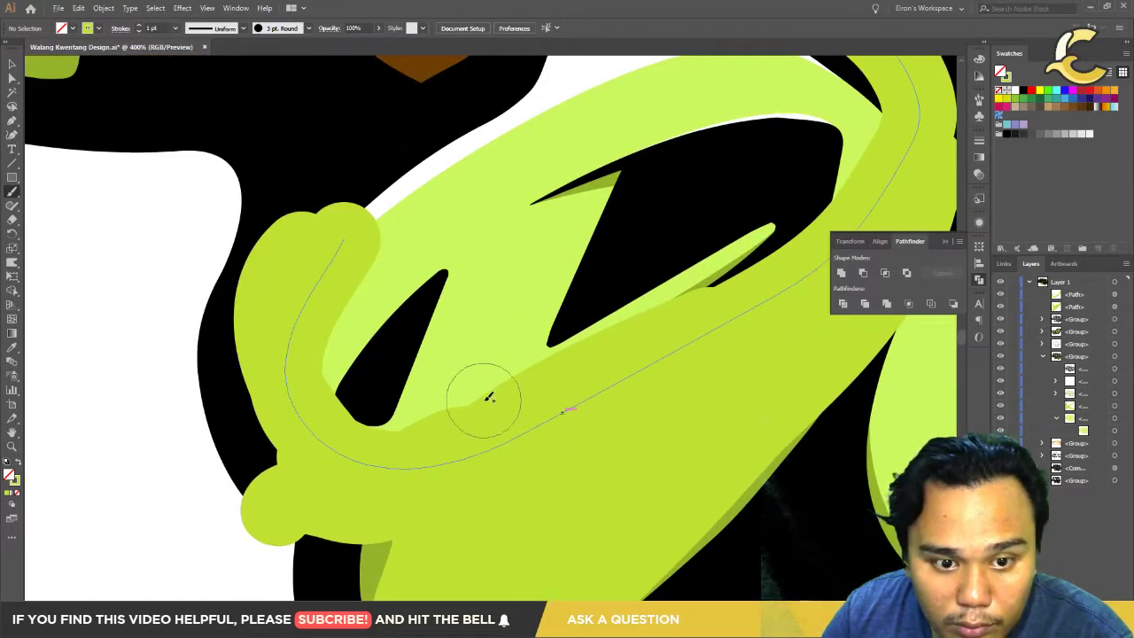
pyautogui.click(1123, 295)
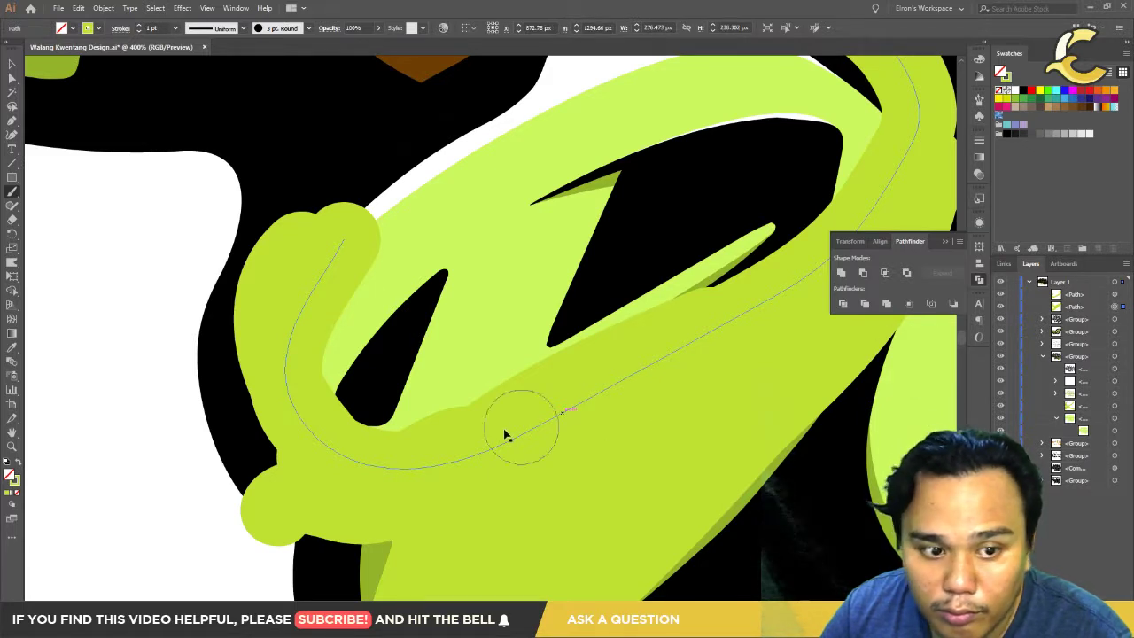
pyautogui.click(312, 428)
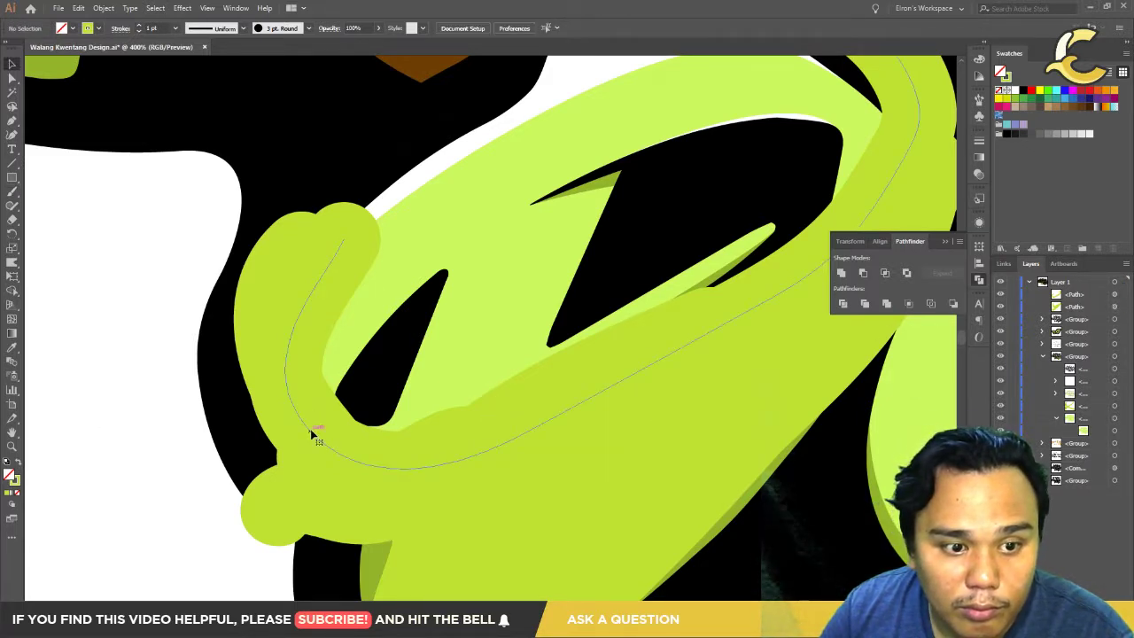
pyautogui.hotkey('ctrl', 'z')
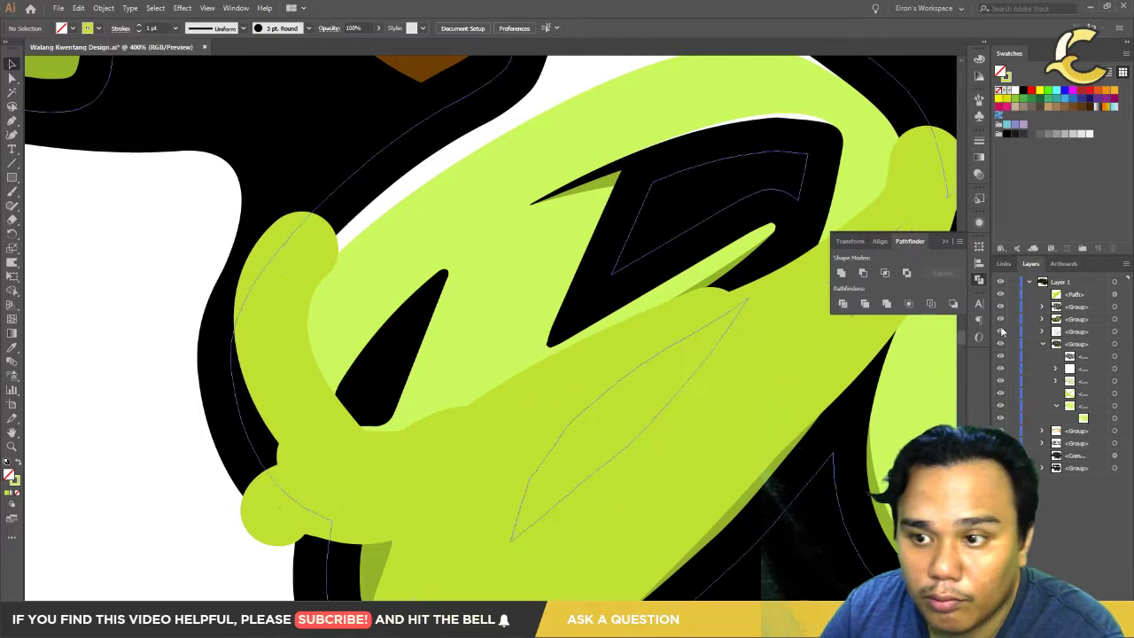
pyautogui.click(1121, 296)
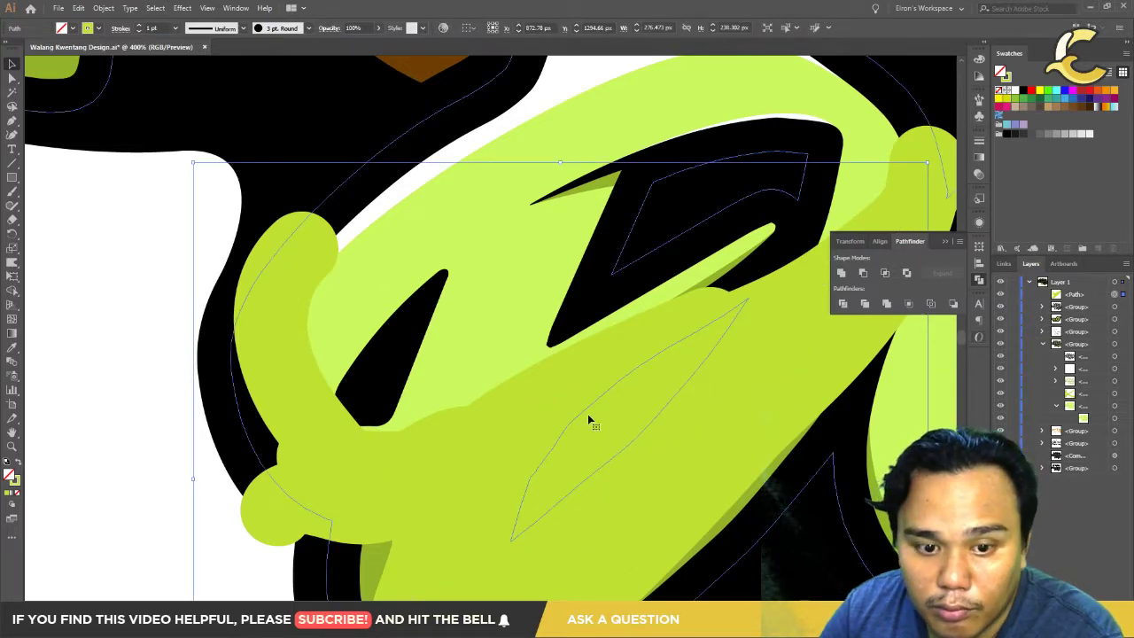
pyautogui.scroll(-1, 648, 428)
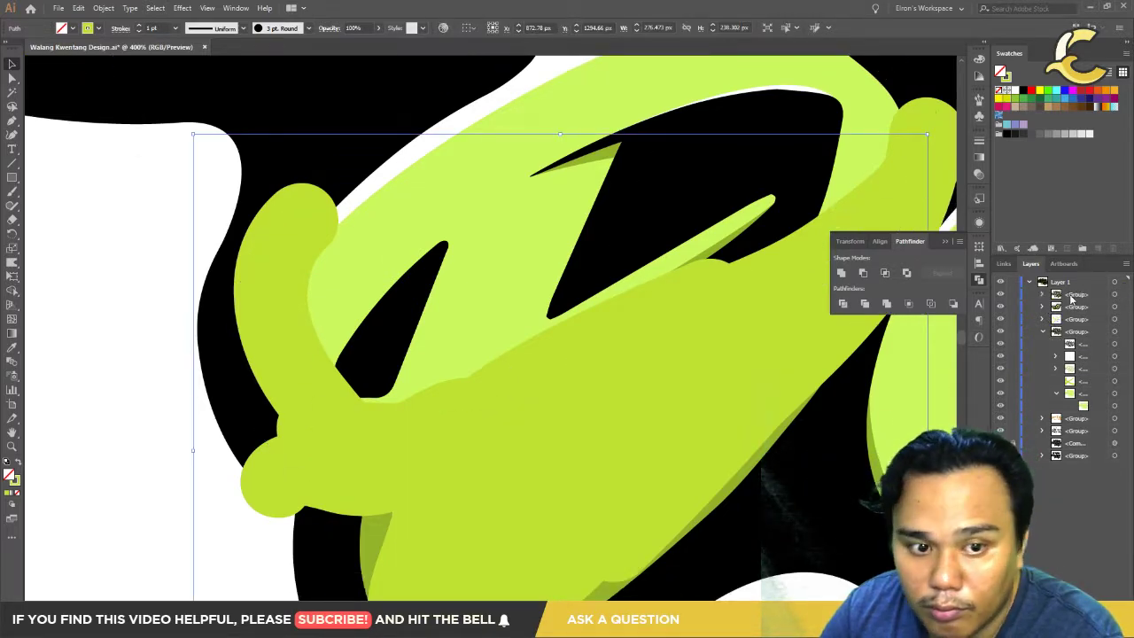
pyautogui.press('Delete')
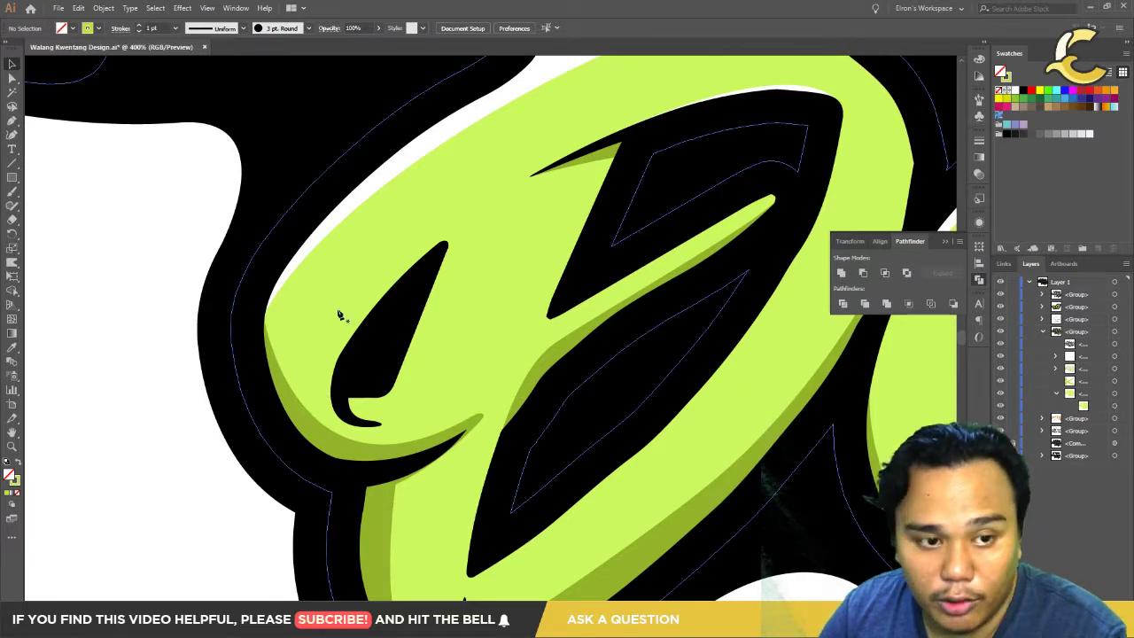
# Step: Trace a closed curved Pen path around the lower half of the D
pyautogui.press('p')
pyautogui.click(280, 285)
pyautogui.moveTo(358, 348)
pyautogui.mouseDown()
pyautogui.moveTo(366, 432)
pyautogui.moveTo(506, 364)
pyautogui.moveTo(473, 358)
pyautogui.mouseUp()
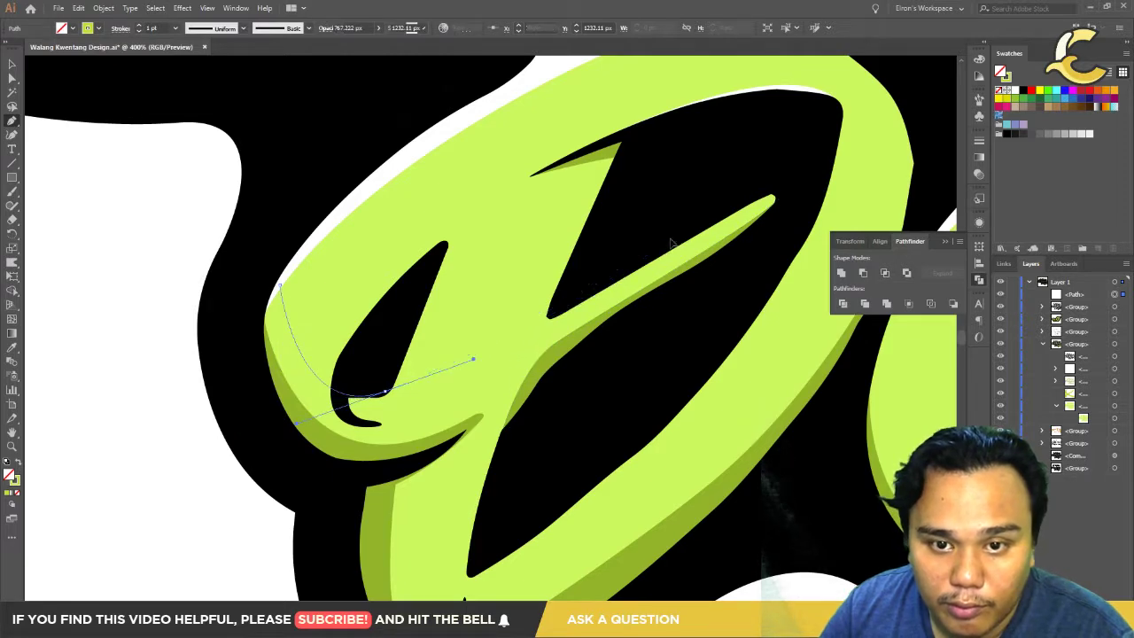
pyautogui.moveTo(662, 245); pyautogui.dragTo(718, 203)
pyautogui.moveTo(807, 155); pyautogui.dragTo(928, 99)
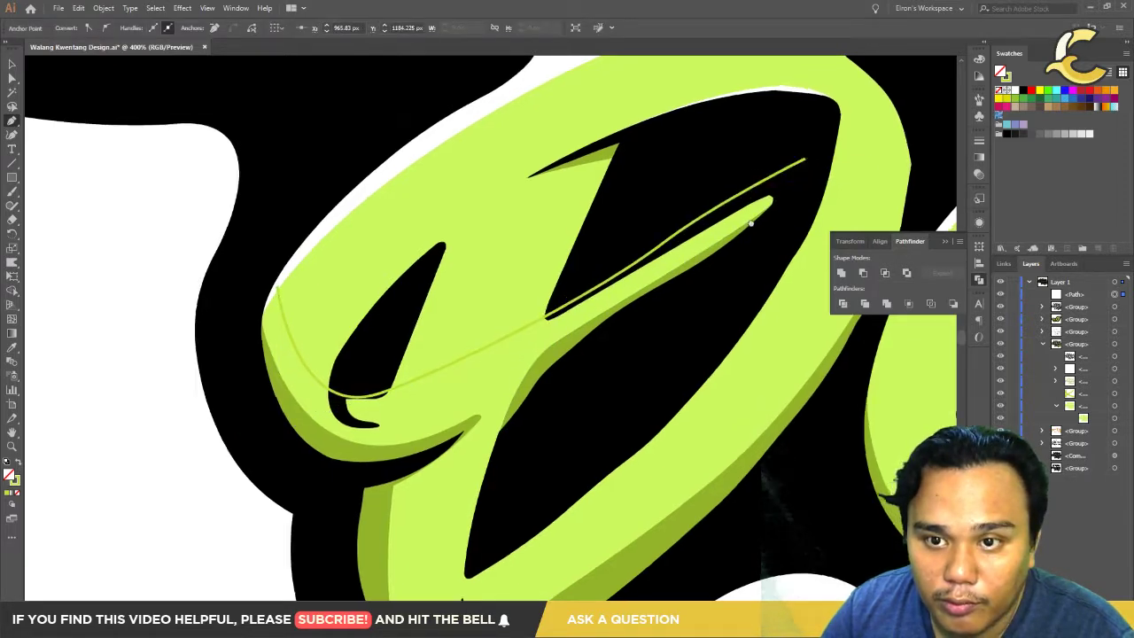
pyautogui.moveTo(914, 321)
pyautogui.mouseDown()
pyautogui.moveTo(714, 479)
pyautogui.moveTo(726, 287)
pyautogui.mouseUp()
pyautogui.scroll(-3, 714, 478)
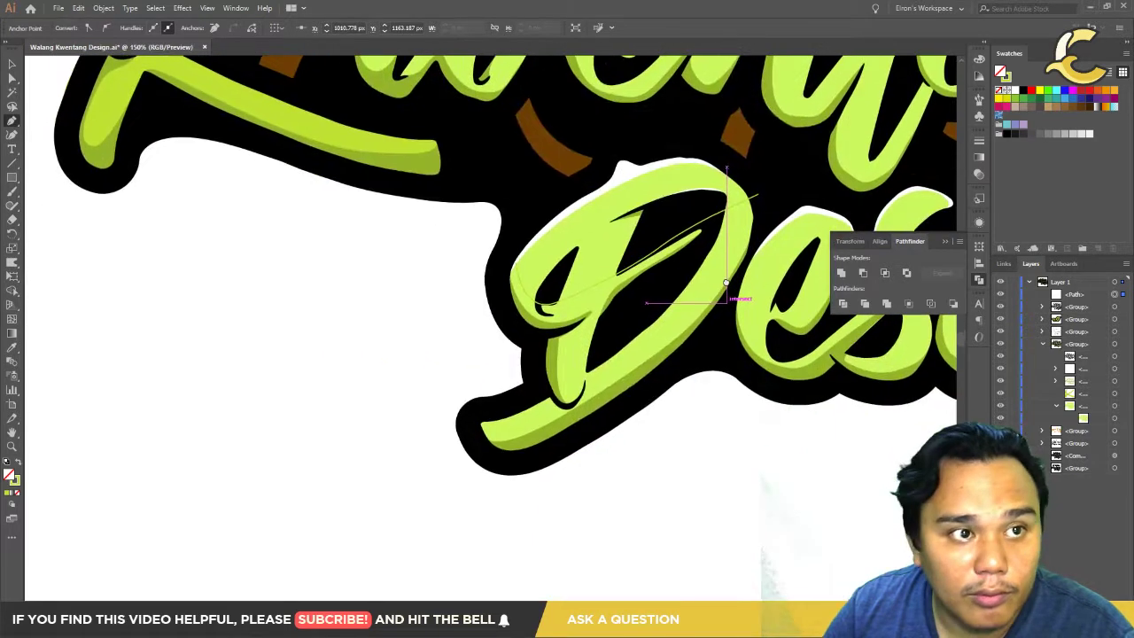
pyautogui.click(699, 334)
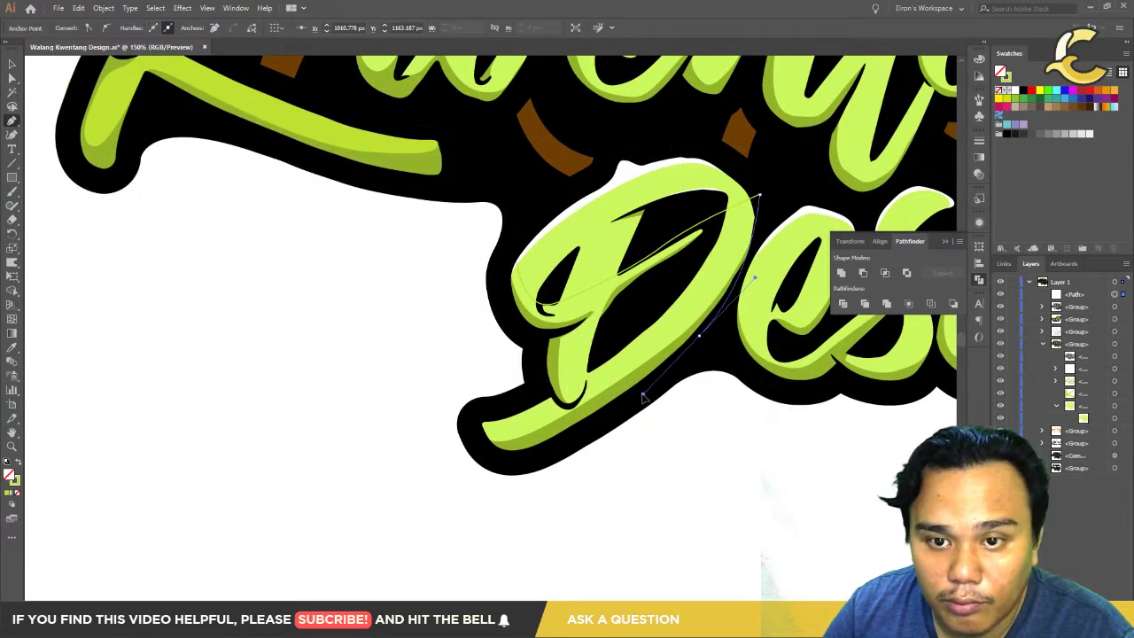
pyautogui.moveTo(644, 398); pyautogui.dragTo(624, 409)
pyautogui.moveTo(479, 434)
pyautogui.mouseDown()
pyautogui.moveTo(467, 406)
pyautogui.moveTo(543, 379)
pyautogui.mouseUp()
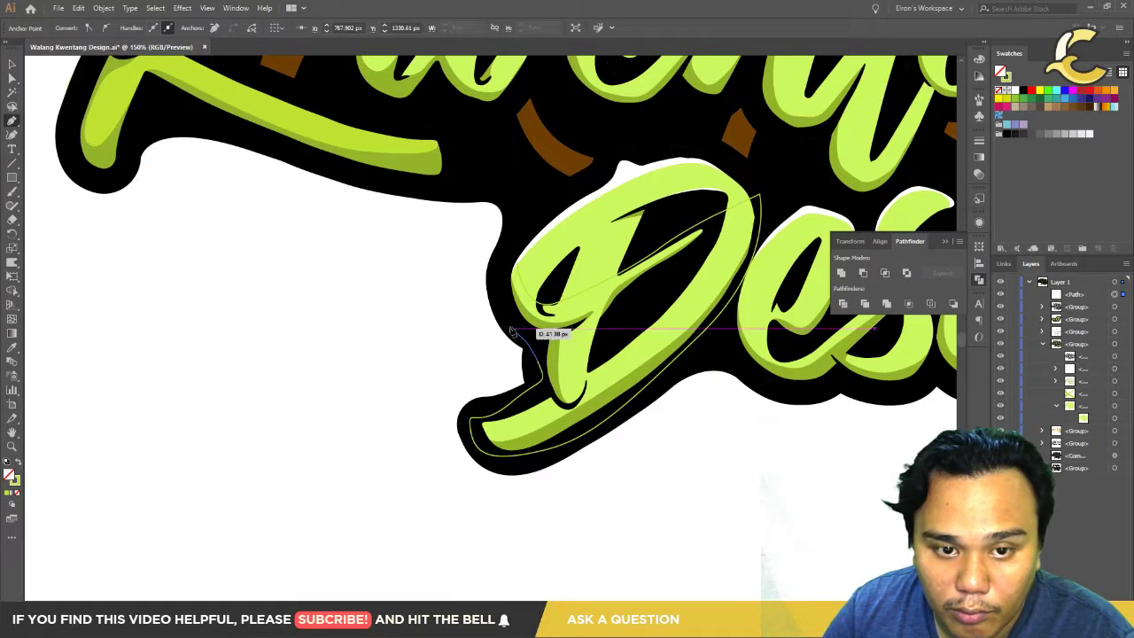
pyautogui.moveTo(518, 265); pyautogui.dragTo(526, 286)
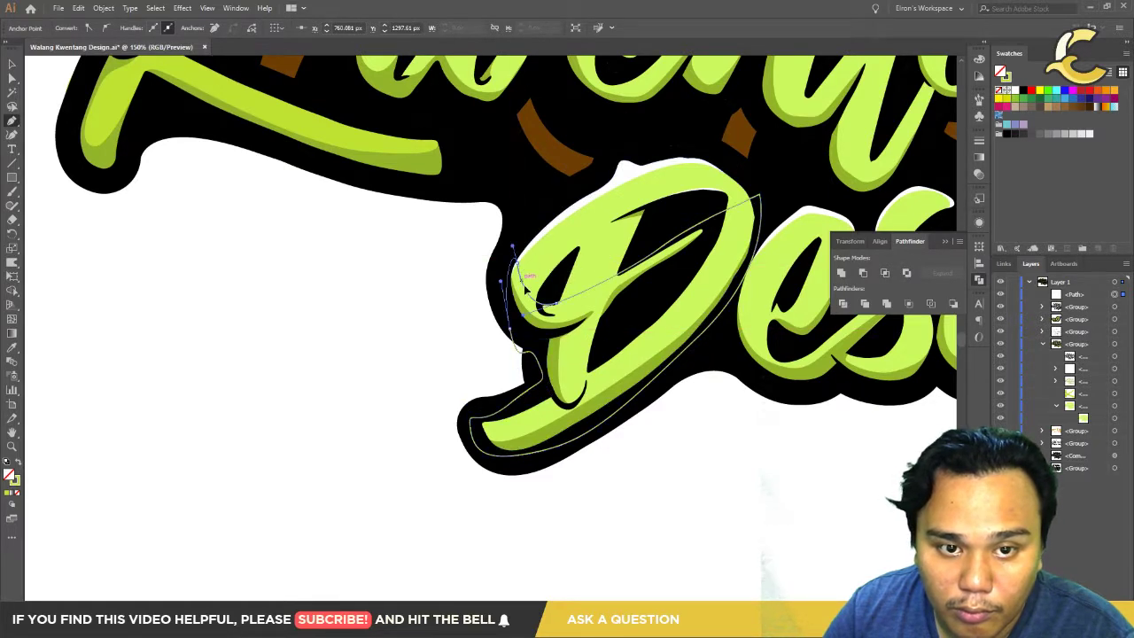
pyautogui.keyDown('ctrl'); pyautogui.click(323, 409); pyautogui.keyUp('ctrl')
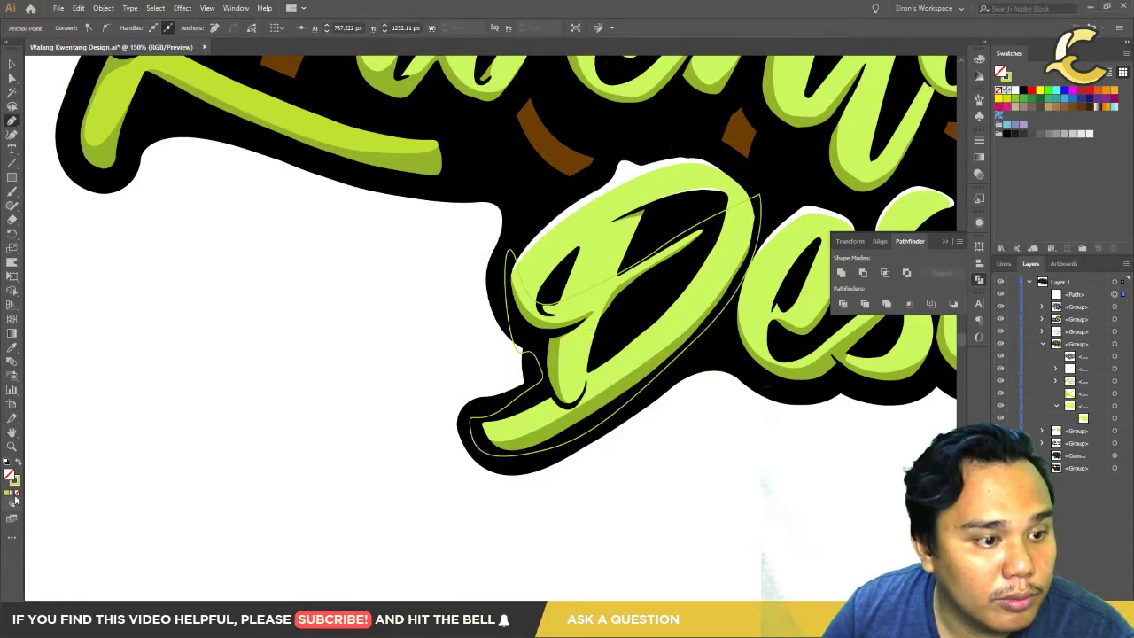
# Step: Fill the new D shape with green and move it lower in the stacking order
pyautogui.click(18, 464)
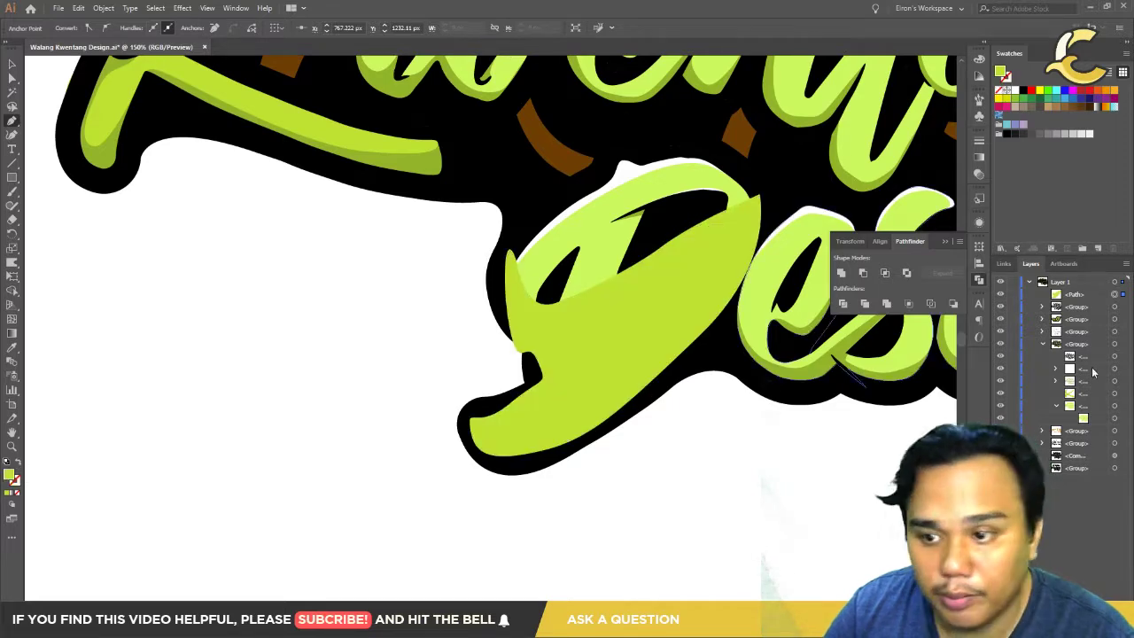
pyautogui.moveTo(1076, 294); pyautogui.dragTo(1088, 381)
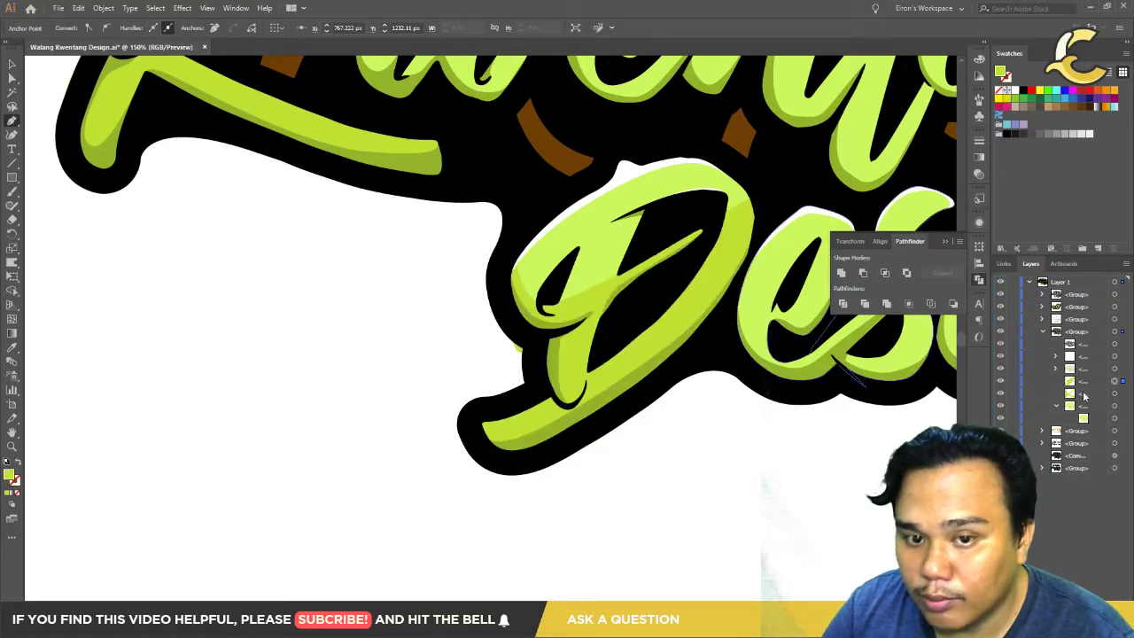
pyautogui.moveTo(847, 417); pyautogui.dragTo(653, 514)
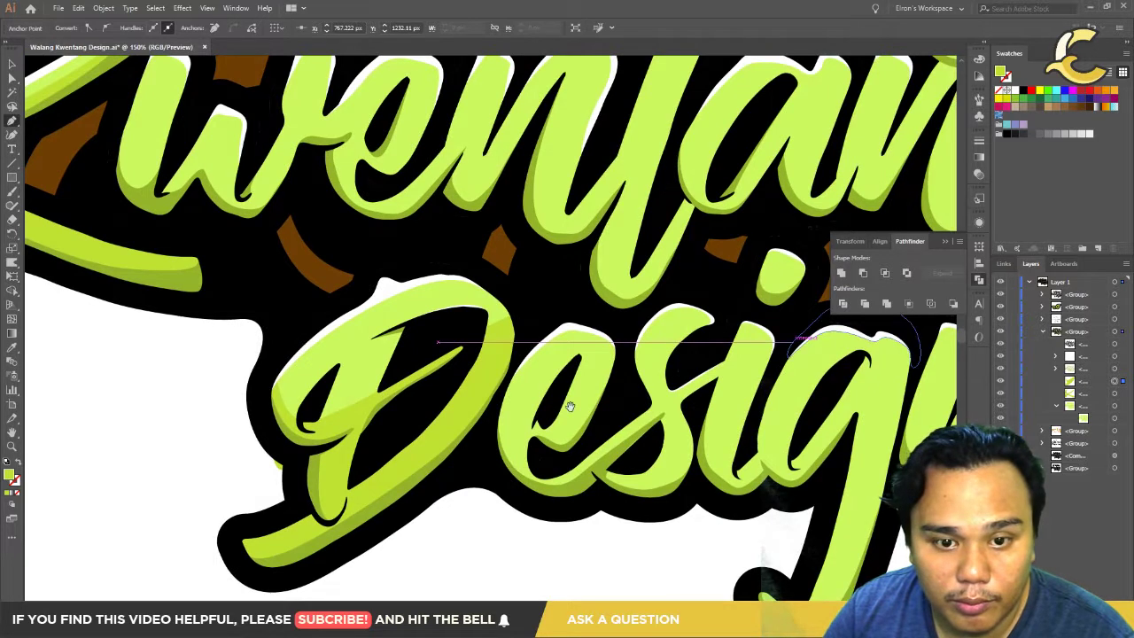
# Step: Start a curved Pen path across the e, s, i and g of Design
pyautogui.click(529, 355)
pyautogui.click(522, 429)
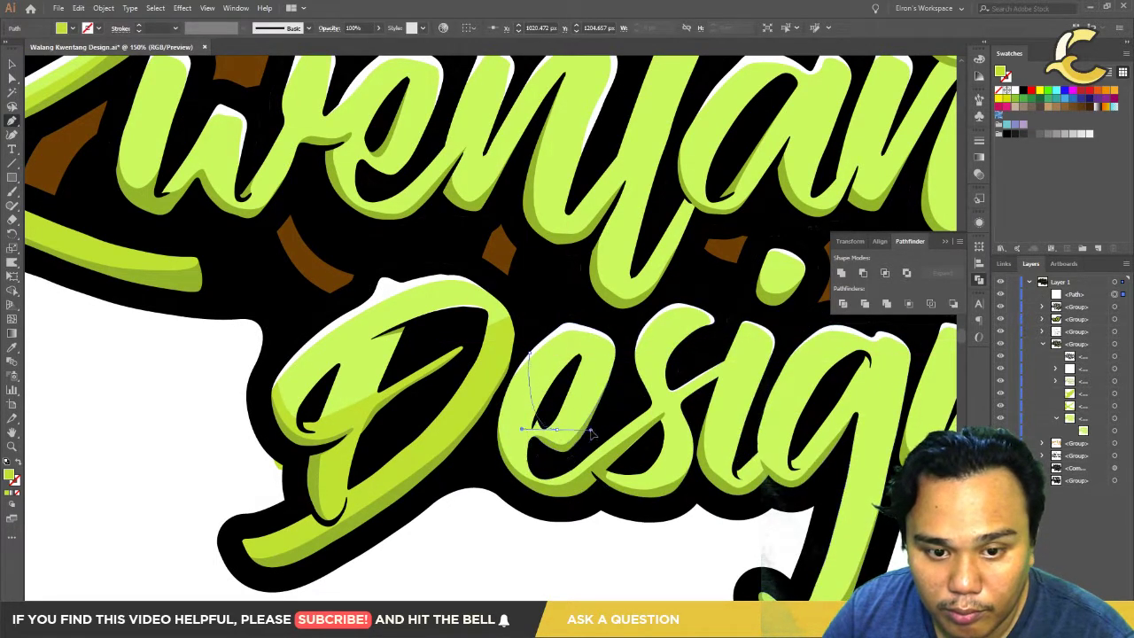
pyautogui.moveTo(617, 427)
pyautogui.mouseDown()
pyautogui.moveTo(649, 390)
pyautogui.moveTo(637, 354)
pyautogui.mouseUp()
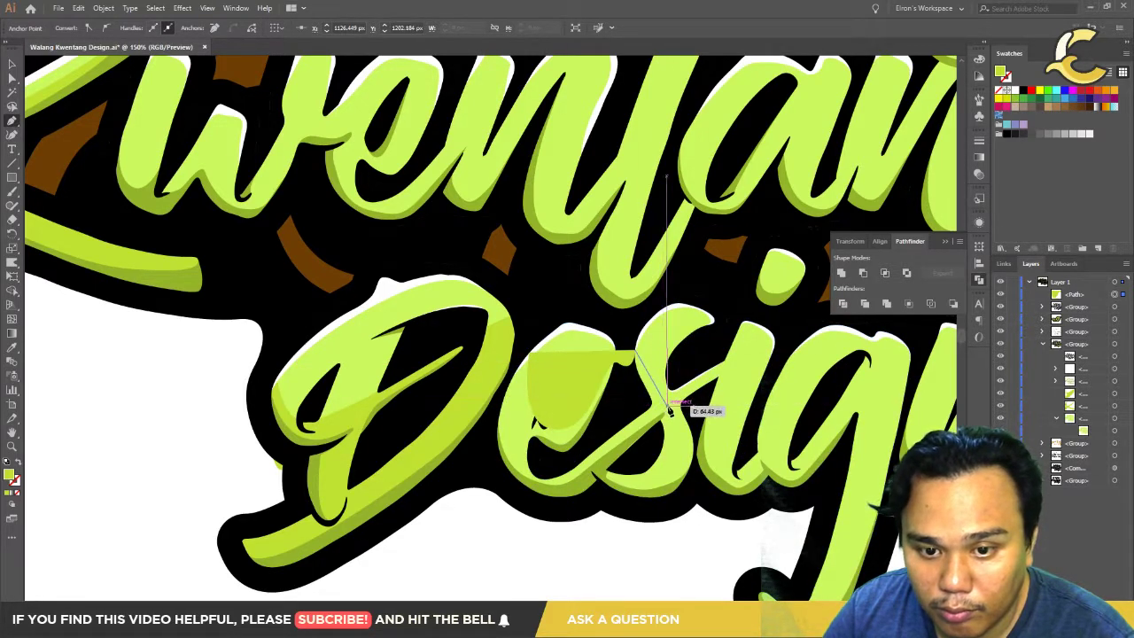
pyautogui.moveTo(684, 413)
pyautogui.mouseDown()
pyautogui.moveTo(708, 381)
pyautogui.moveTo(751, 381)
pyautogui.moveTo(786, 420)
pyautogui.moveTo(787, 409)
pyautogui.mouseUp()
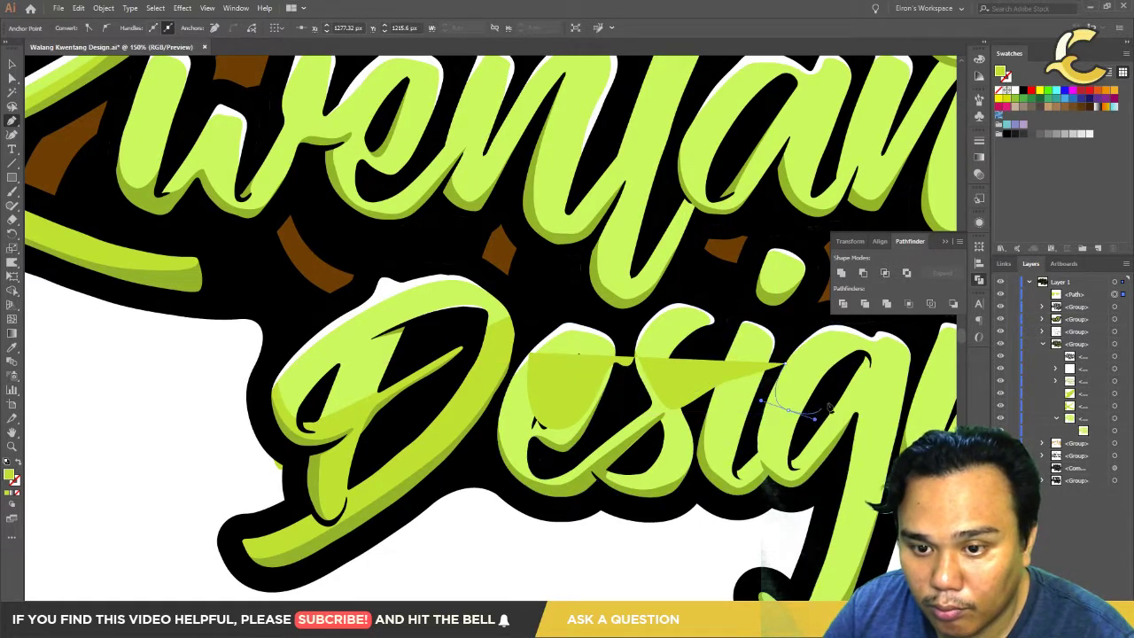
pyautogui.moveTo(875, 389); pyautogui.dragTo(911, 362)
pyautogui.scroll(-3, 911, 362)
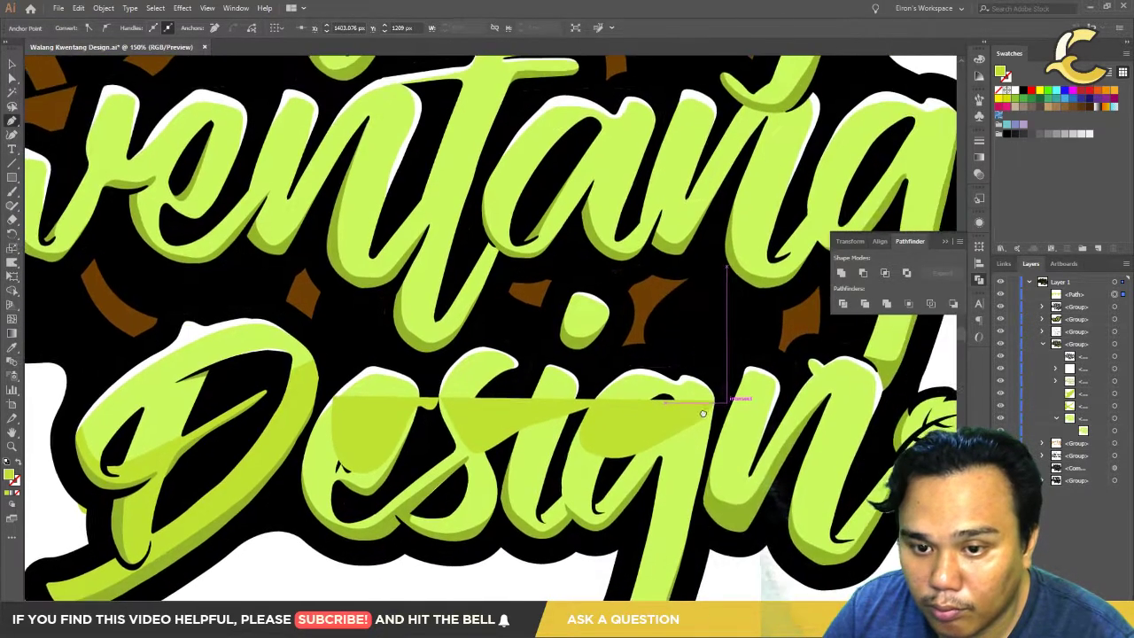
pyautogui.moveTo(759, 397); pyautogui.dragTo(744, 396)
pyautogui.moveTo(751, 450); pyautogui.dragTo(875, 382)
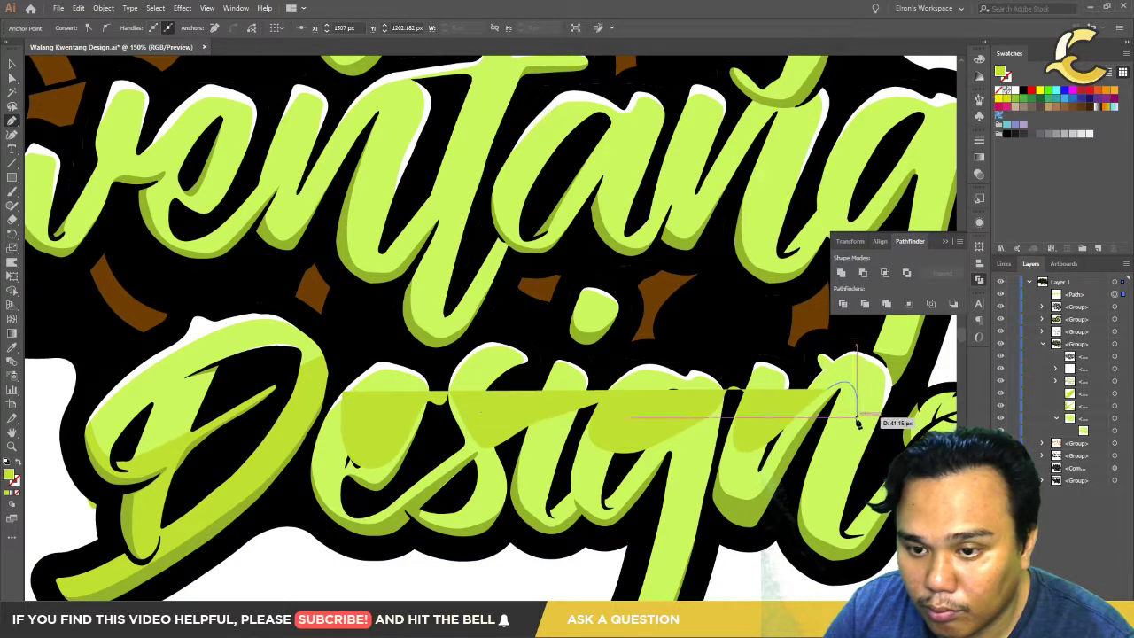
# Step: Add anchors below the n and lower left, then close the green shape
pyautogui.moveTo(860, 456)
pyautogui.mouseDown()
pyautogui.moveTo(757, 467)
pyautogui.moveTo(776, 489)
pyautogui.mouseUp()
pyautogui.hotkey('ctrl', '-')
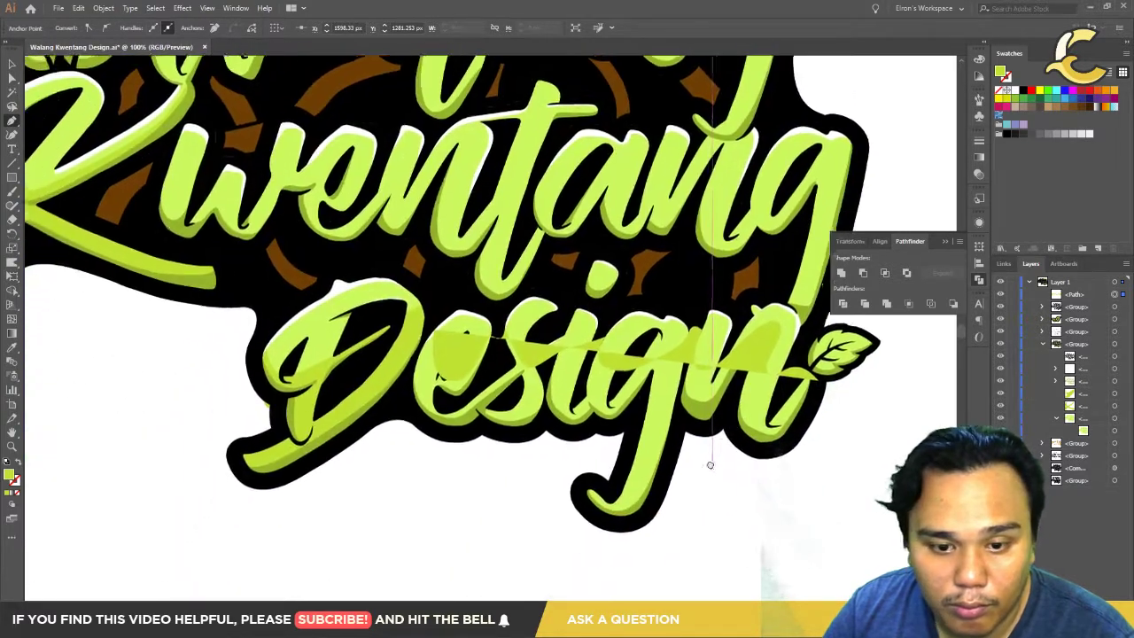
pyautogui.moveTo(197, 563)
pyautogui.mouseDown()
pyautogui.moveTo(446, 372)
pyautogui.moveTo(409, 400)
pyautogui.mouseUp()
pyautogui.hotkey('ctrl', 'z')
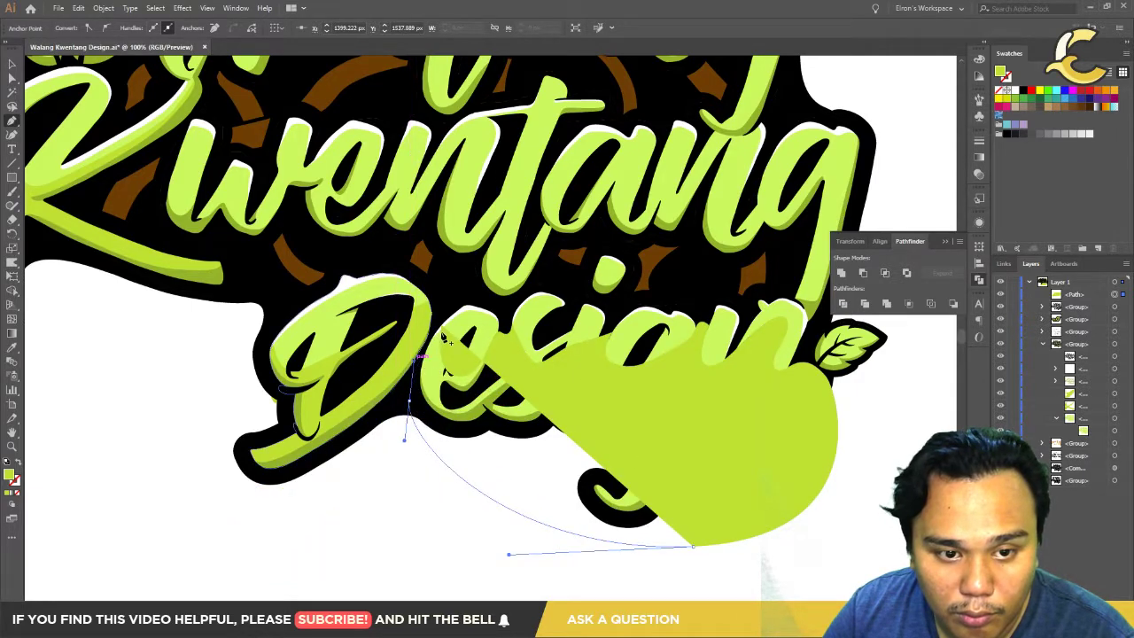
pyautogui.click(442, 332)
pyautogui.scroll(2, 425, 334)
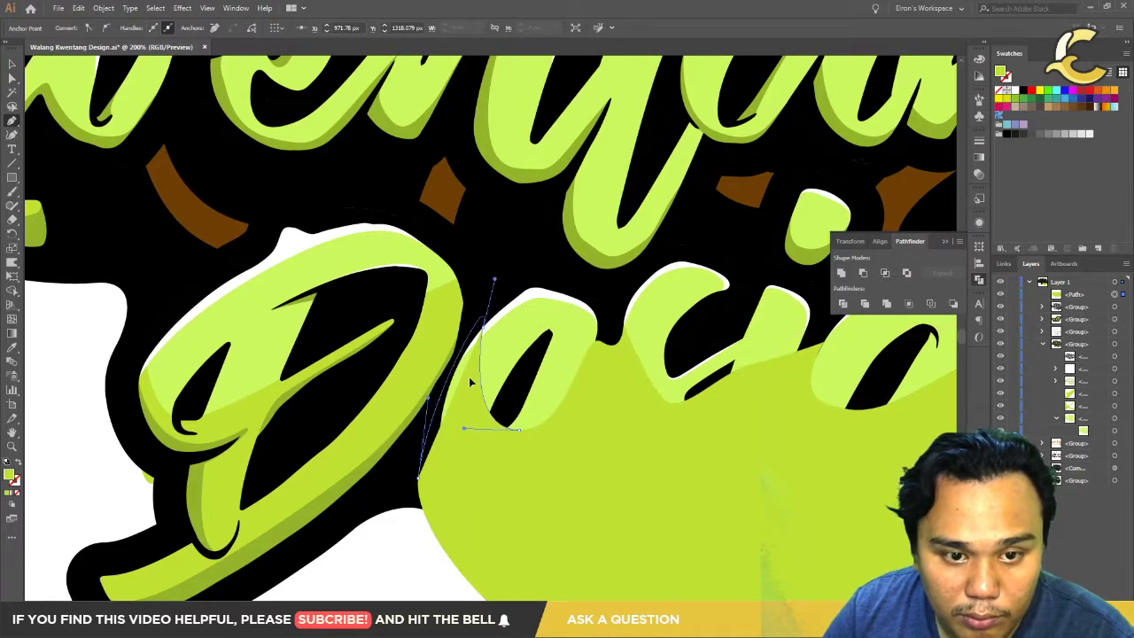
pyautogui.scroll(-2, 470, 418)
pyautogui.scroll(-1, 469, 418)
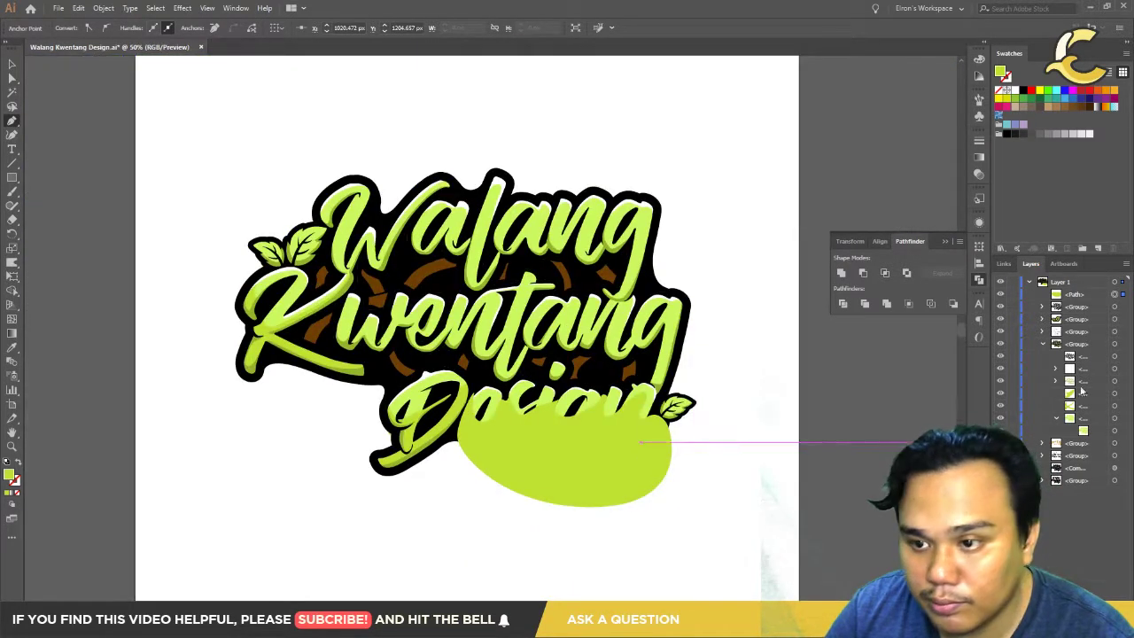
# Step: Move the green shape's layer behind the Design lettering
pyautogui.click(1084, 296)
pyautogui.moveTo(1086, 388); pyautogui.dragTo(1086, 390)
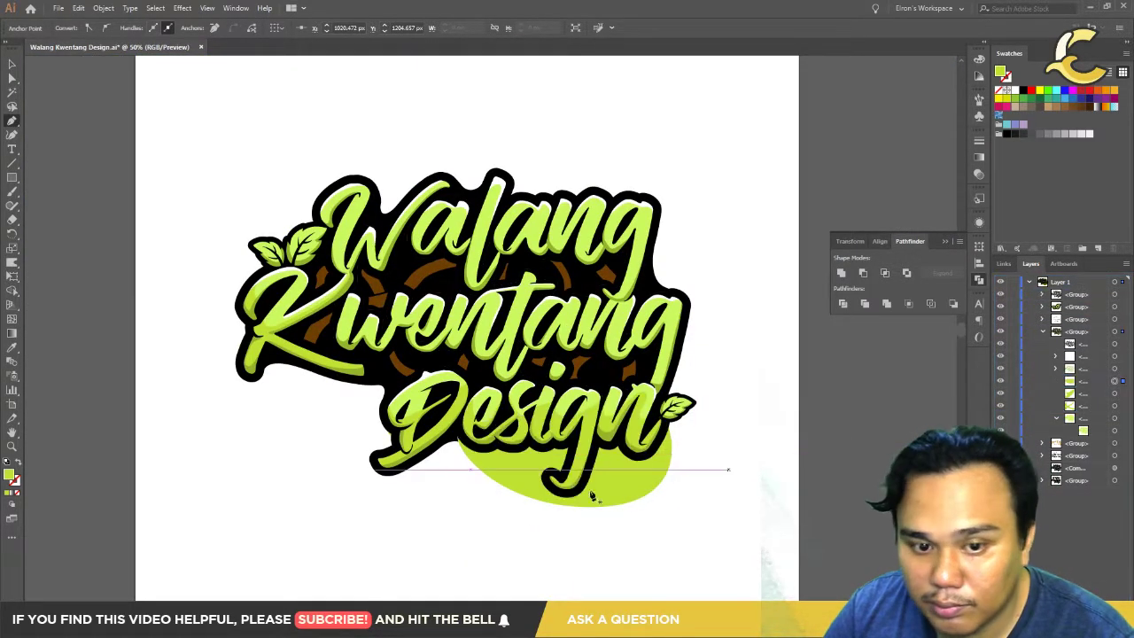
pyautogui.scroll(1, 562, 511)
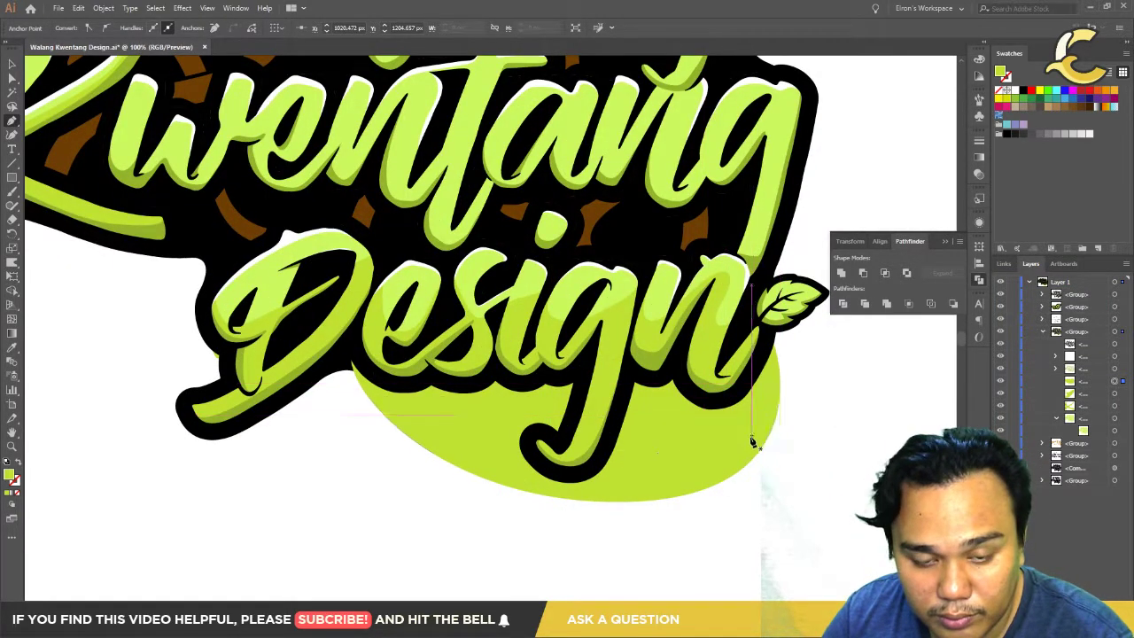
pyautogui.hotkey('ctrl', 'e')
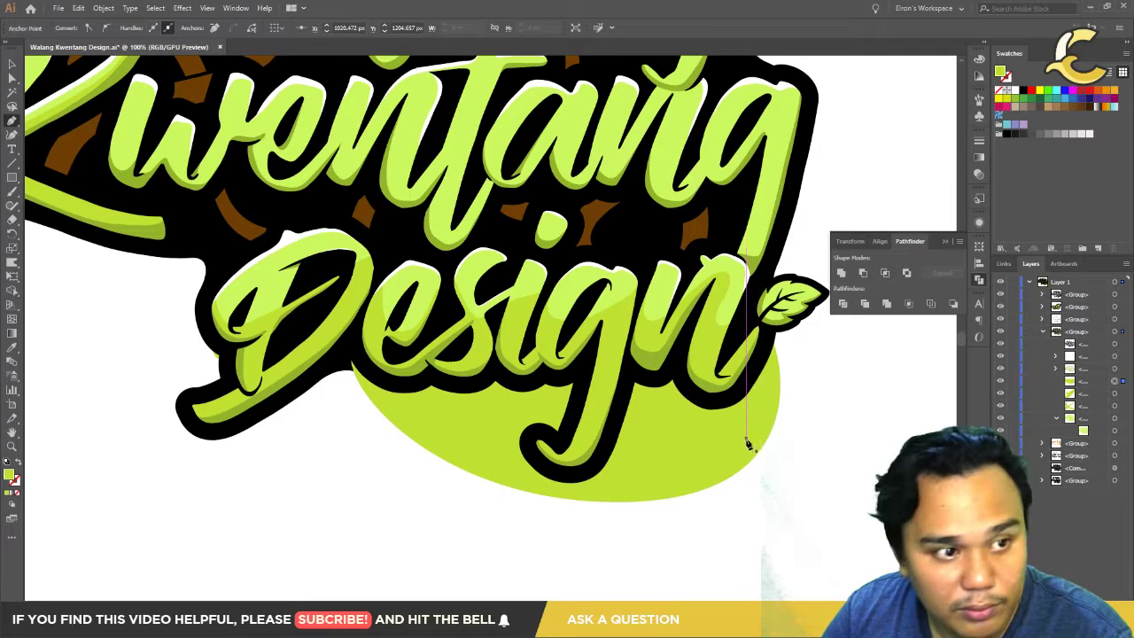
pyautogui.hotkey('ctrl', 'e')
# Step: Erase the green blob hanging below Design, undoing one bad eraser stroke
pyautogui.hotkey('shift', 'e')
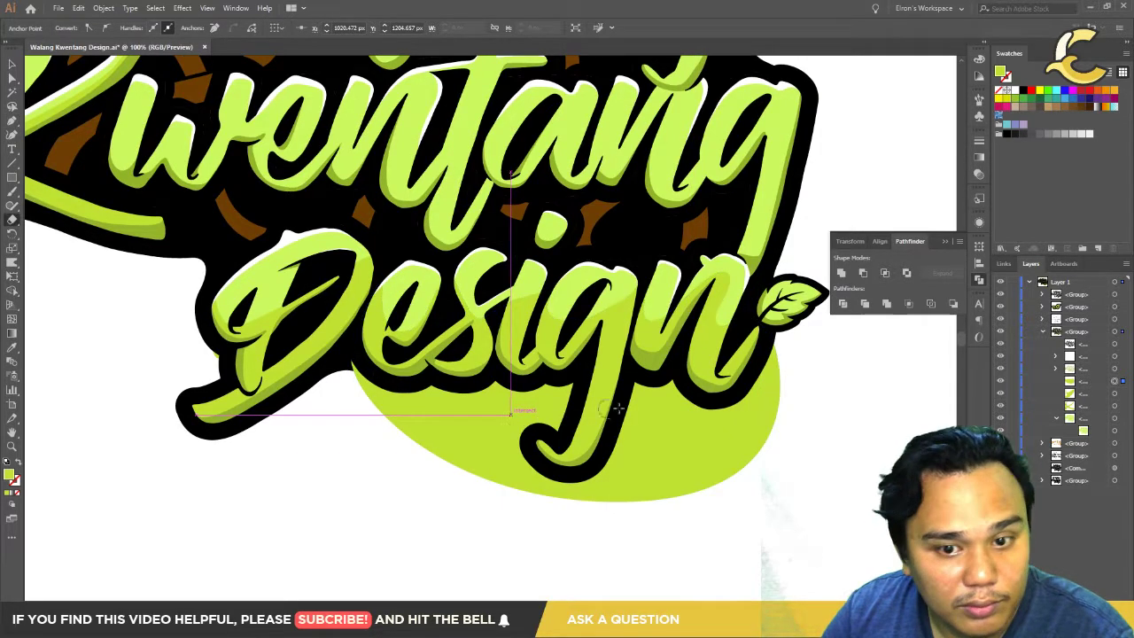
pyautogui.moveTo(745, 403)
pyautogui.mouseDown()
pyautogui.moveTo(791, 391)
pyautogui.moveTo(696, 473)
pyautogui.moveTo(734, 413)
pyautogui.moveTo(678, 401)
pyautogui.mouseUp()
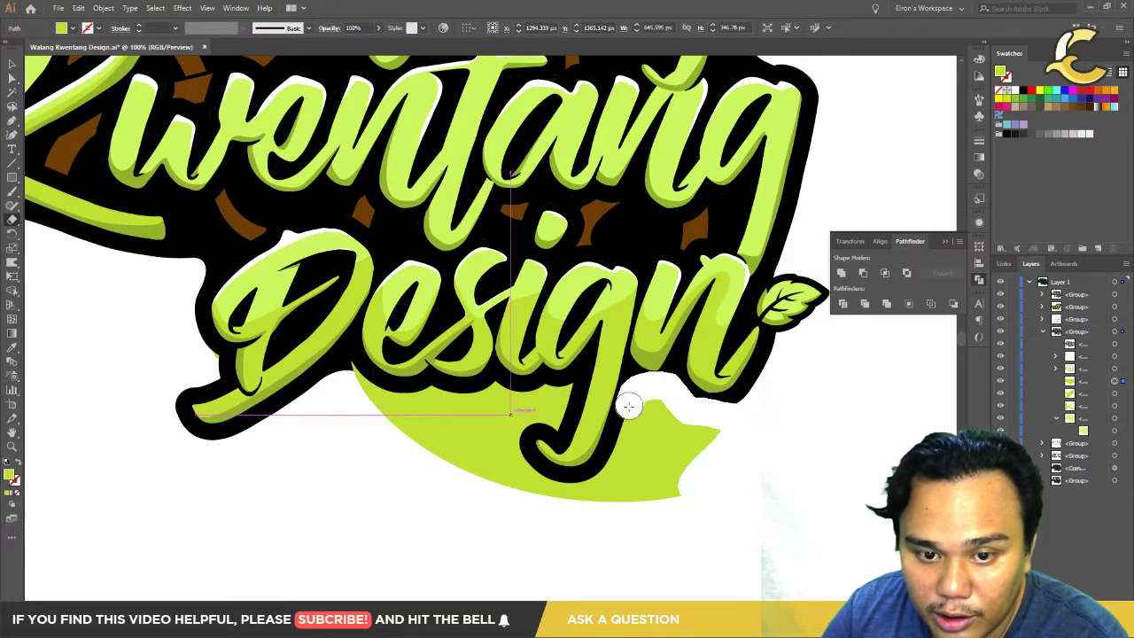
pyautogui.moveTo(585, 485)
pyautogui.mouseDown()
pyautogui.moveTo(663, 413)
pyautogui.moveTo(637, 423)
pyautogui.moveTo(713, 433)
pyautogui.moveTo(618, 505)
pyautogui.mouseUp()
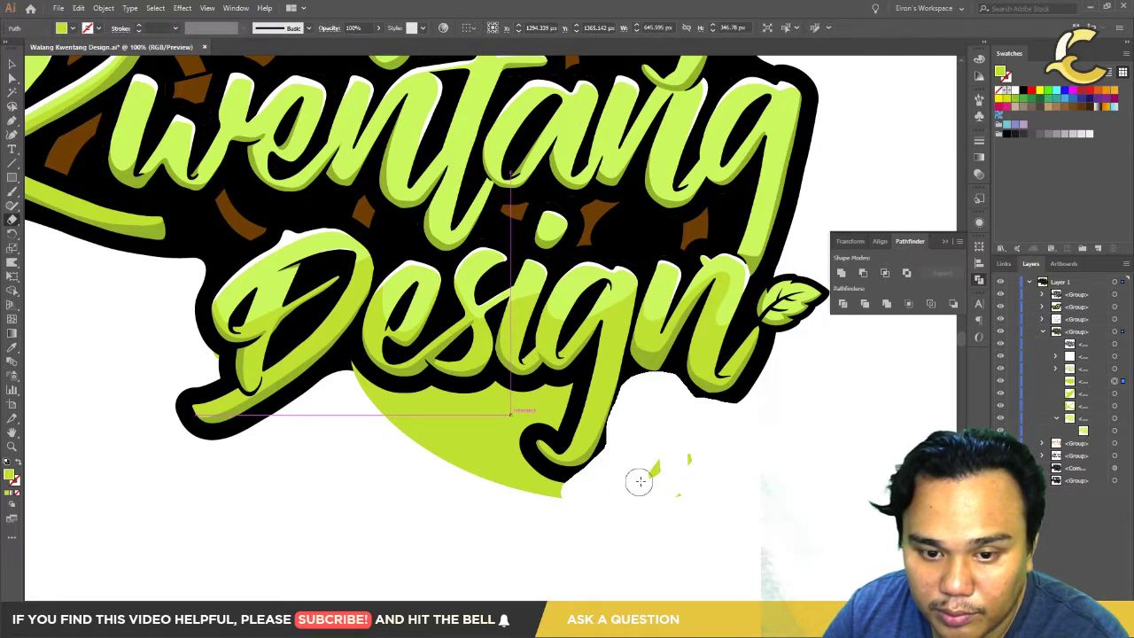
pyautogui.hotkey('ctrl', 'z')
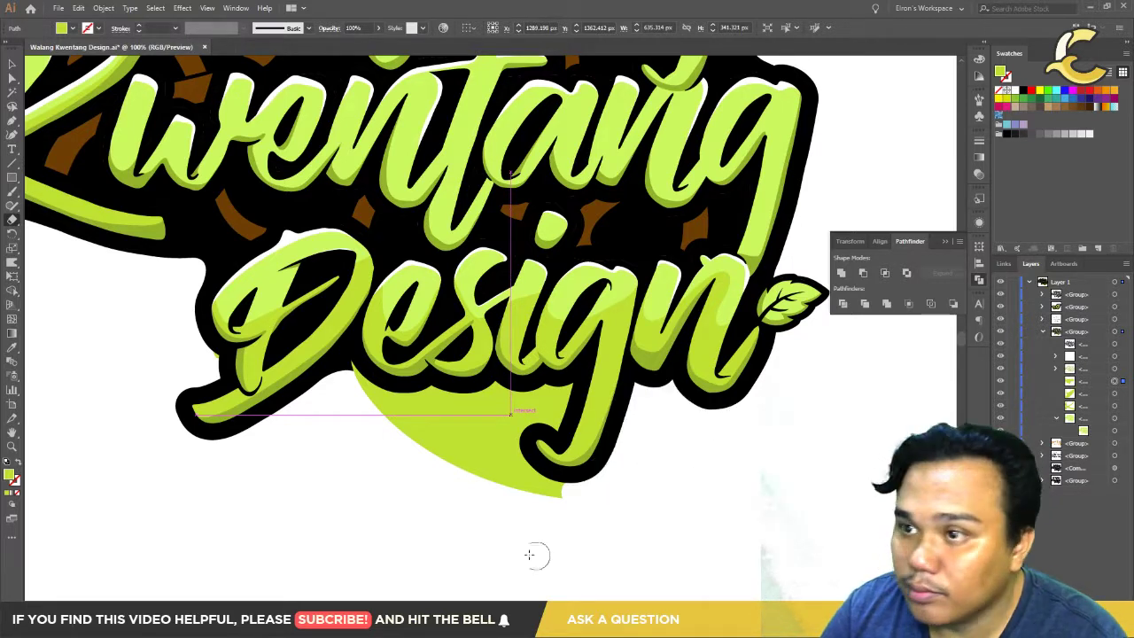
pyautogui.moveTo(590, 509)
pyautogui.mouseDown()
pyautogui.moveTo(422, 433)
pyautogui.moveTo(354, 386)
pyautogui.moveTo(398, 399)
pyautogui.moveTo(540, 399)
pyautogui.mouseUp()
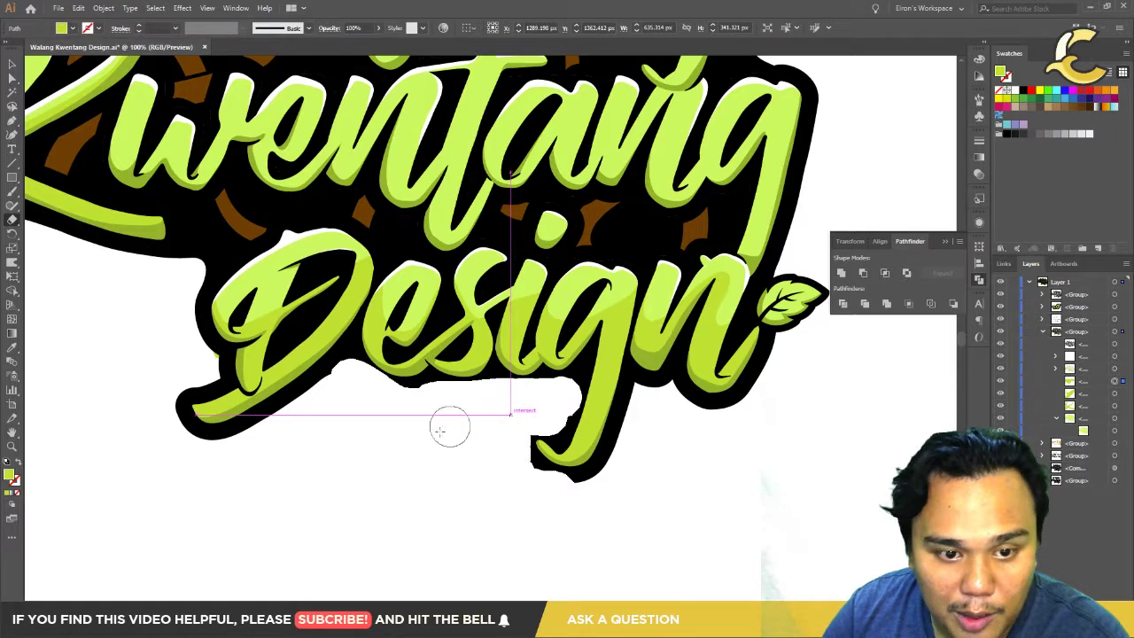
pyautogui.moveTo(449, 428); pyautogui.dragTo(430, 470)
pyautogui.scroll(-2, 669, 579)
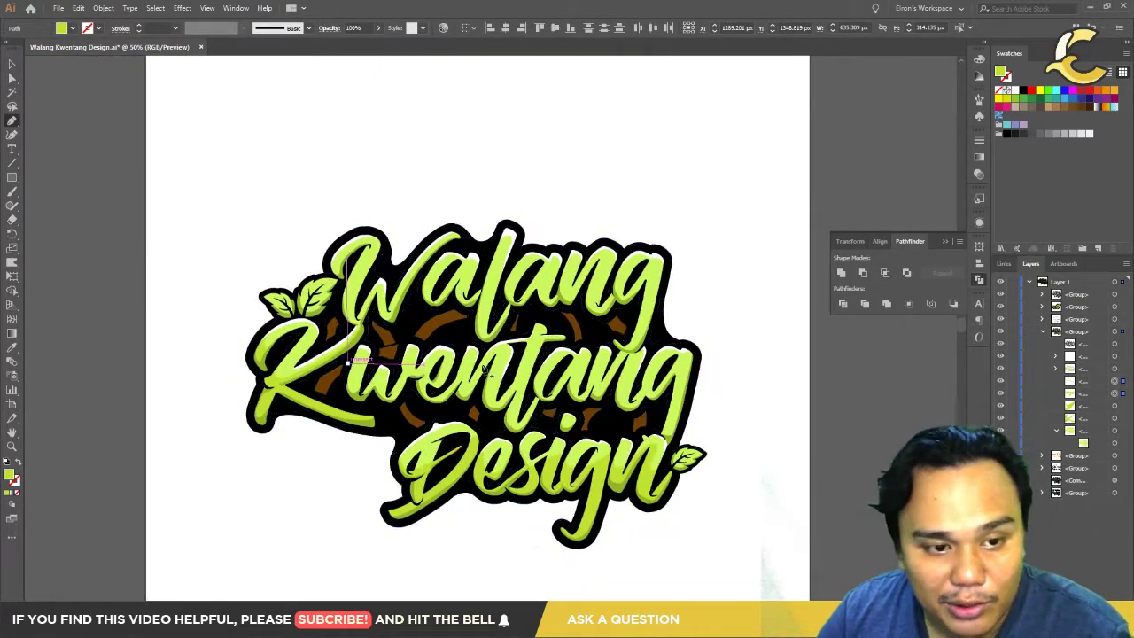
# Step: Select the lettering group and the black Kwentang outline shape
pyautogui.scroll(2, 453, 353)
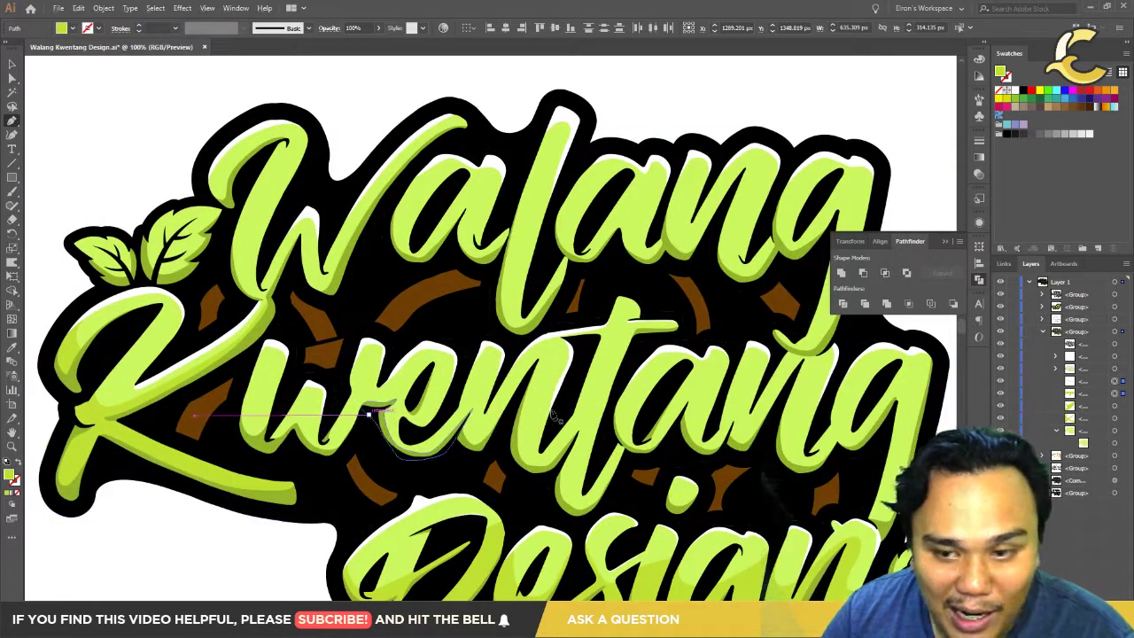
pyautogui.click(1122, 294)
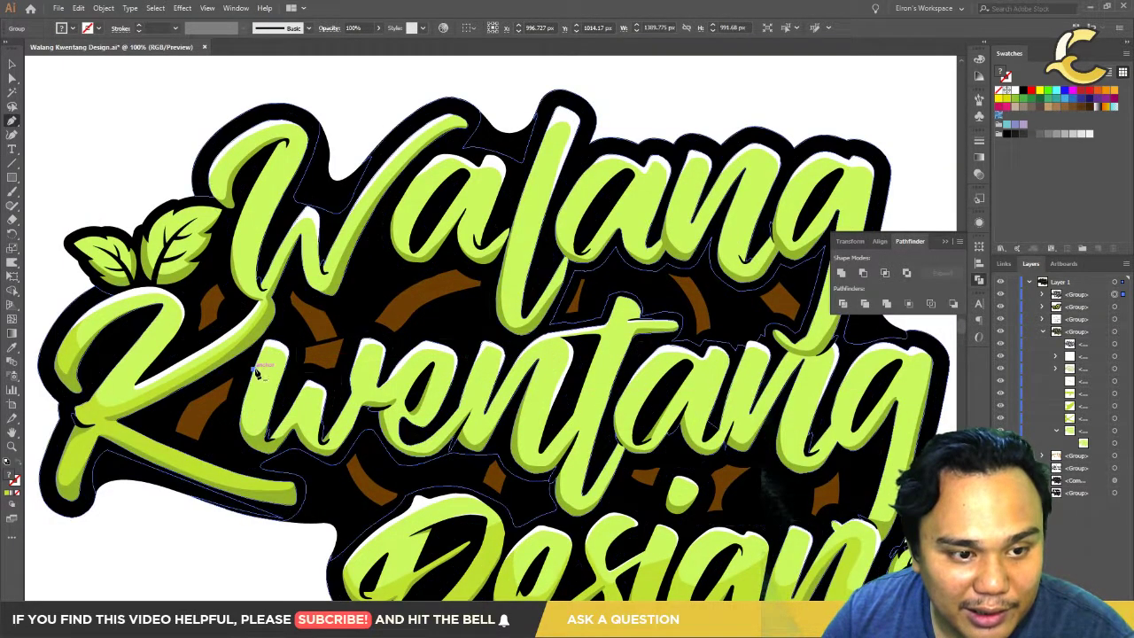
pyautogui.click(257, 377)
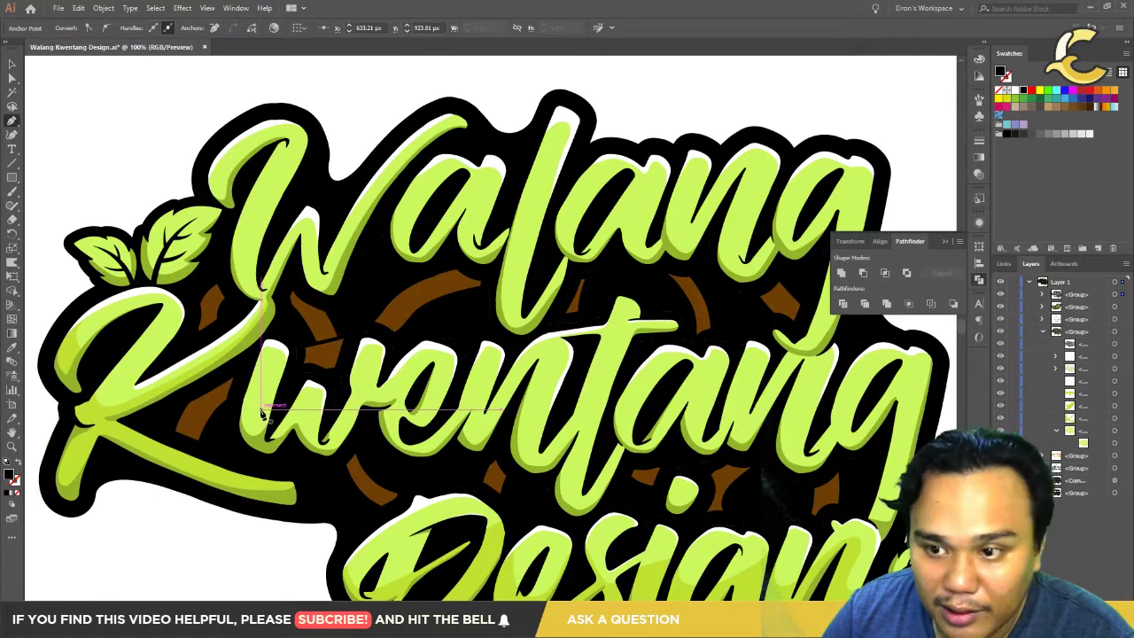
pyautogui.moveTo(262, 414); pyautogui.dragTo(262, 377)
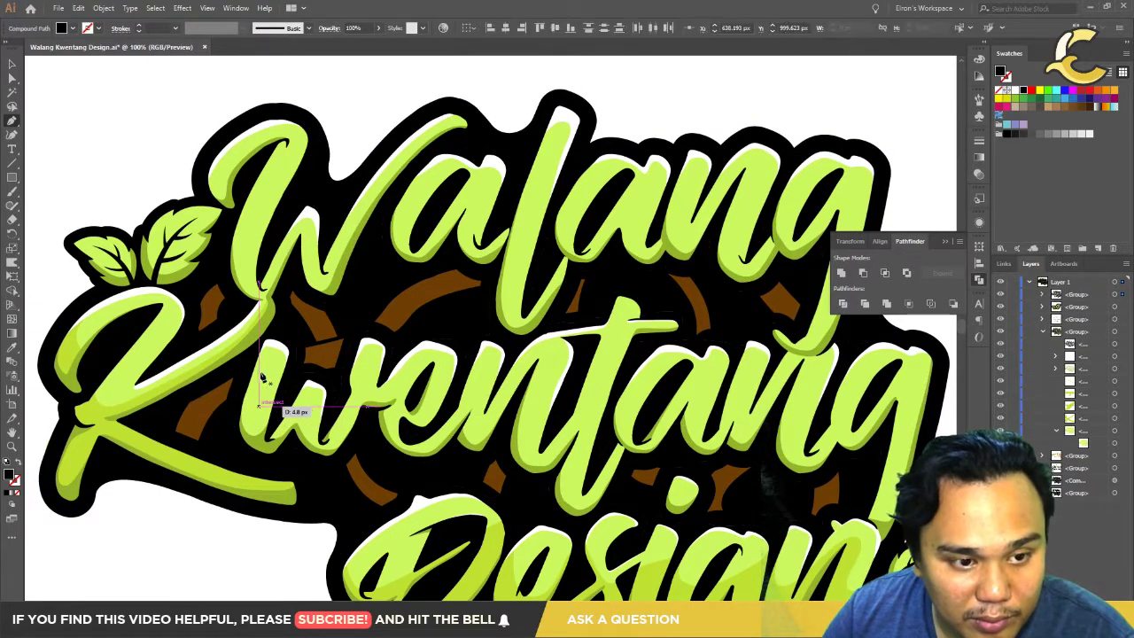
pyautogui.scroll(2, 262, 376)
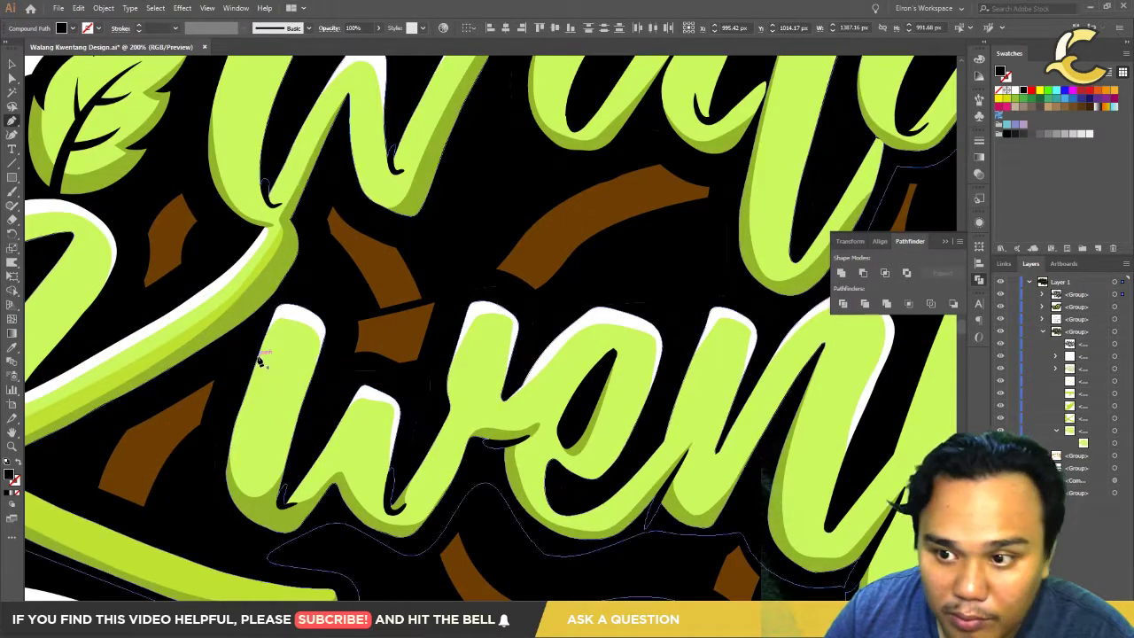
# Step: Trace a curved Pen path from the w across the lower half of Kwentang toward the g
pyautogui.click(260, 407)
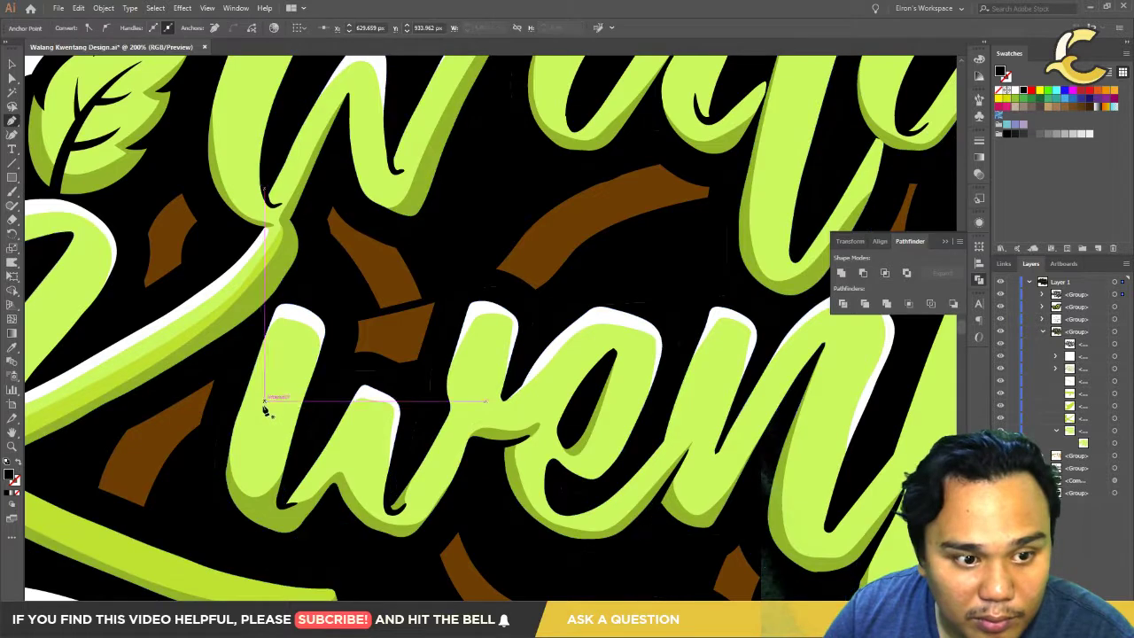
pyautogui.click(248, 348)
pyautogui.moveTo(266, 435)
pyautogui.mouseDown()
pyautogui.moveTo(443, 435)
pyautogui.moveTo(529, 416)
pyautogui.mouseUp()
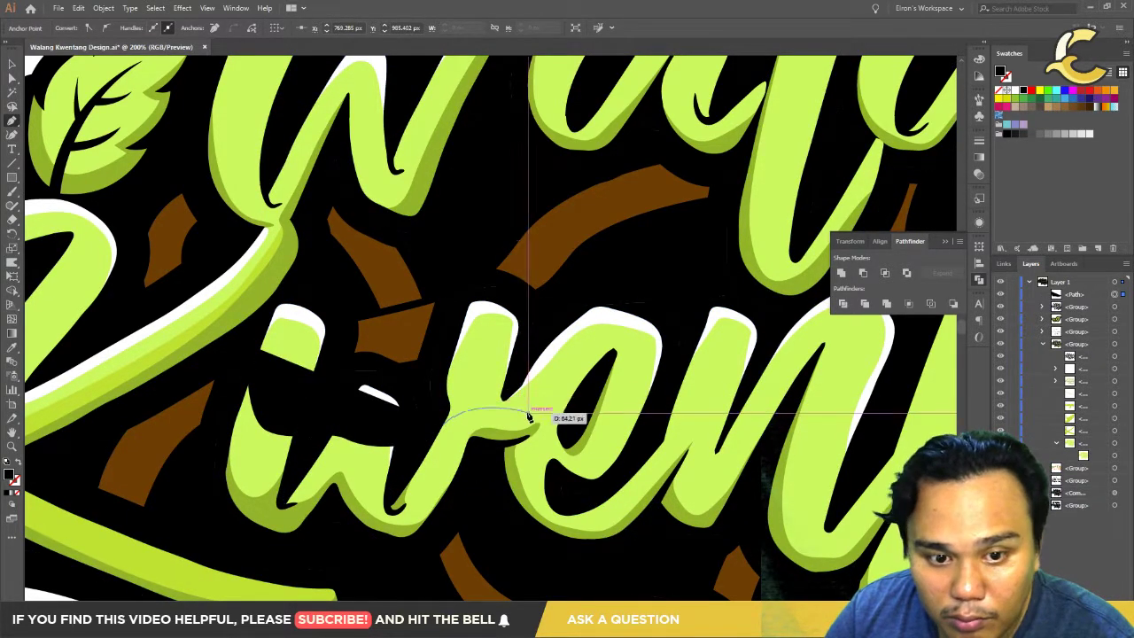
pyautogui.moveTo(609, 427); pyautogui.dragTo(658, 433)
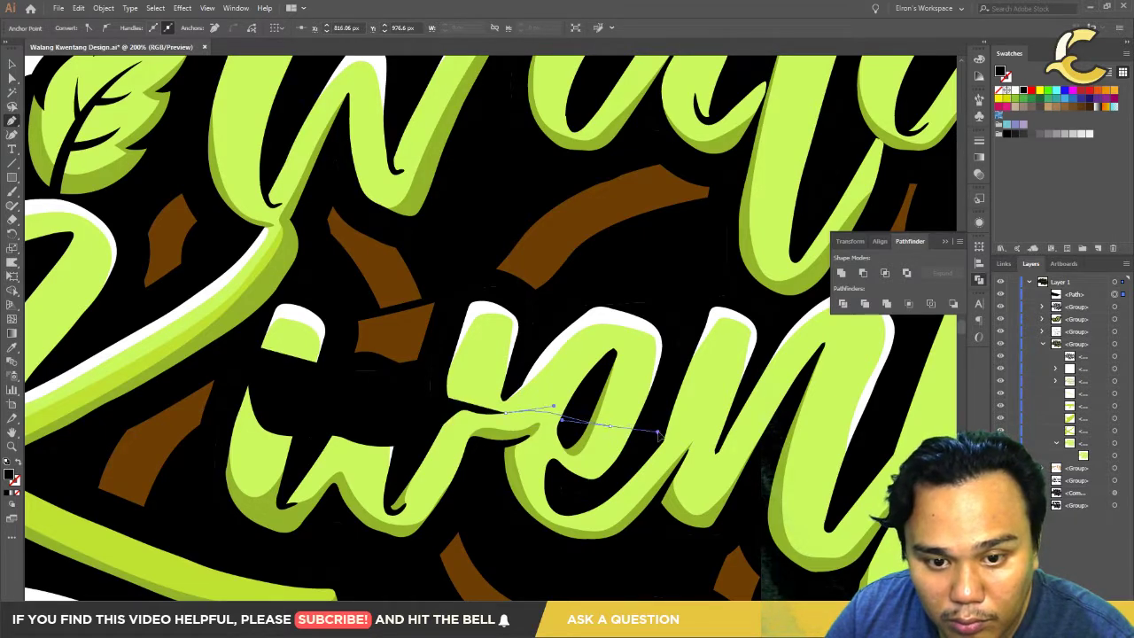
pyautogui.moveTo(740, 420); pyautogui.dragTo(813, 412)
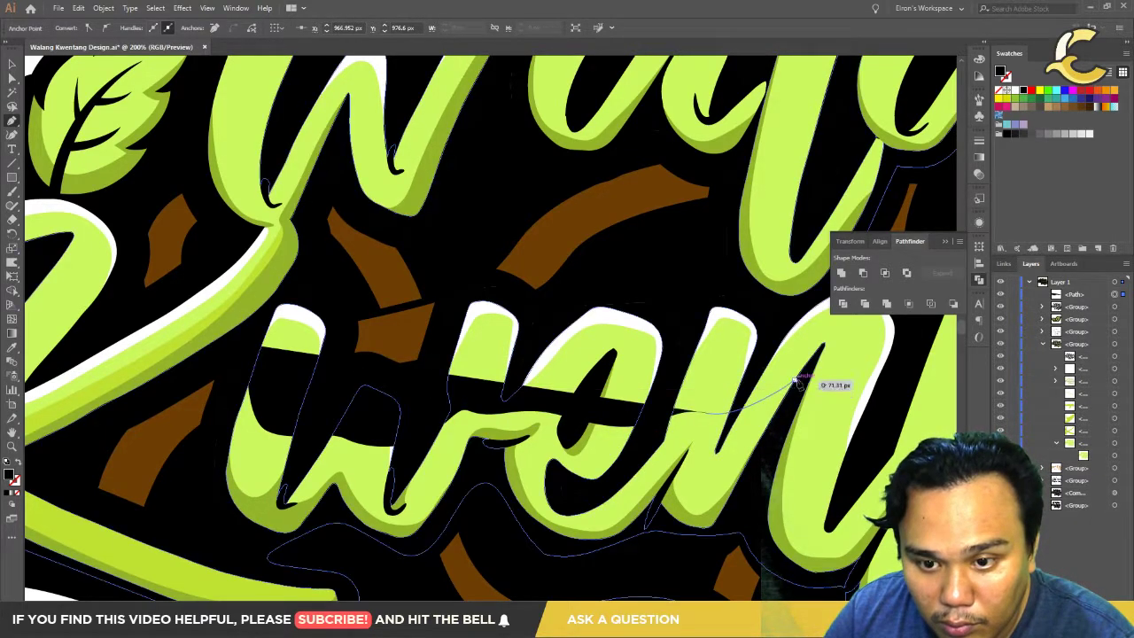
pyautogui.moveTo(766, 450)
pyautogui.mouseDown()
pyautogui.moveTo(559, 440)
pyautogui.moveTo(648, 433)
pyautogui.mouseUp()
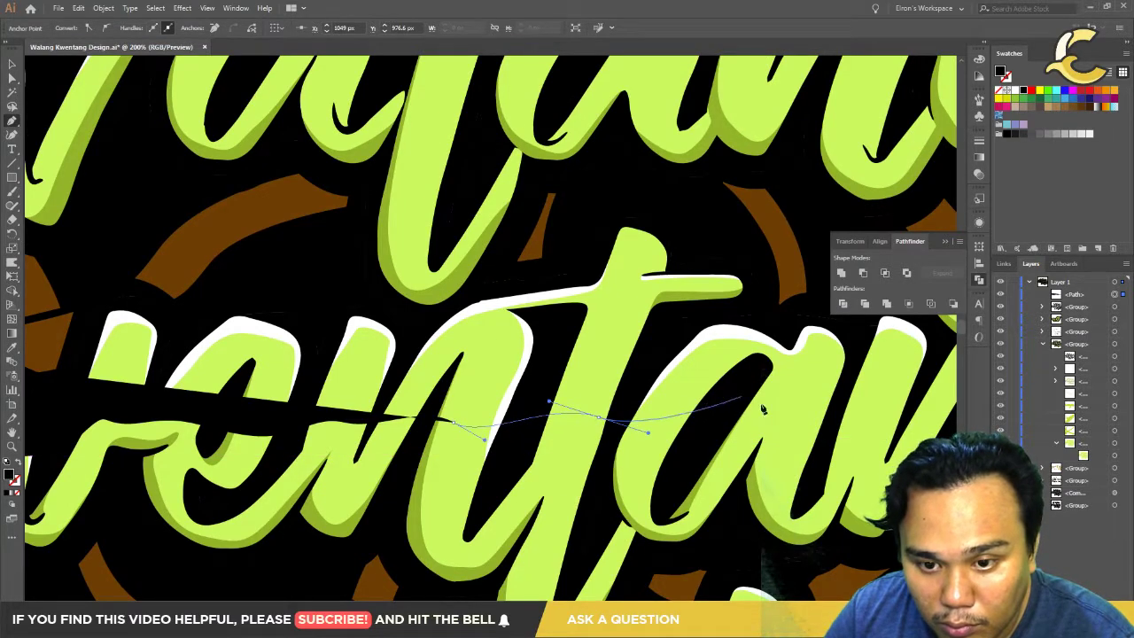
pyautogui.moveTo(715, 419); pyautogui.dragTo(477, 432)
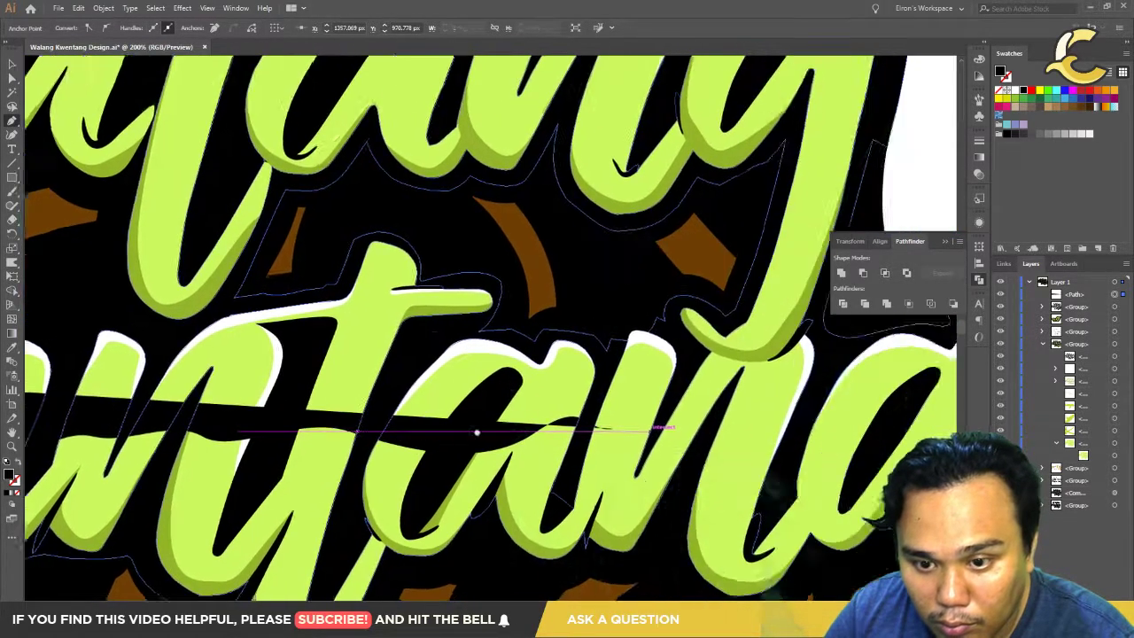
pyautogui.moveTo(600, 436); pyautogui.dragTo(668, 425)
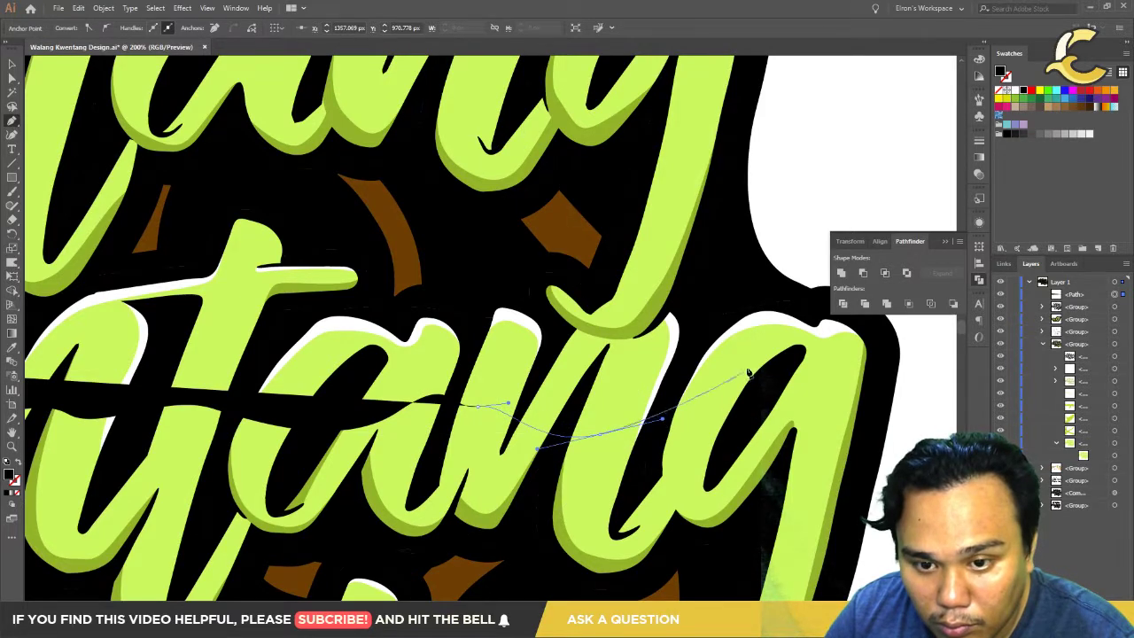
pyautogui.moveTo(819, 387); pyautogui.dragTo(907, 374)
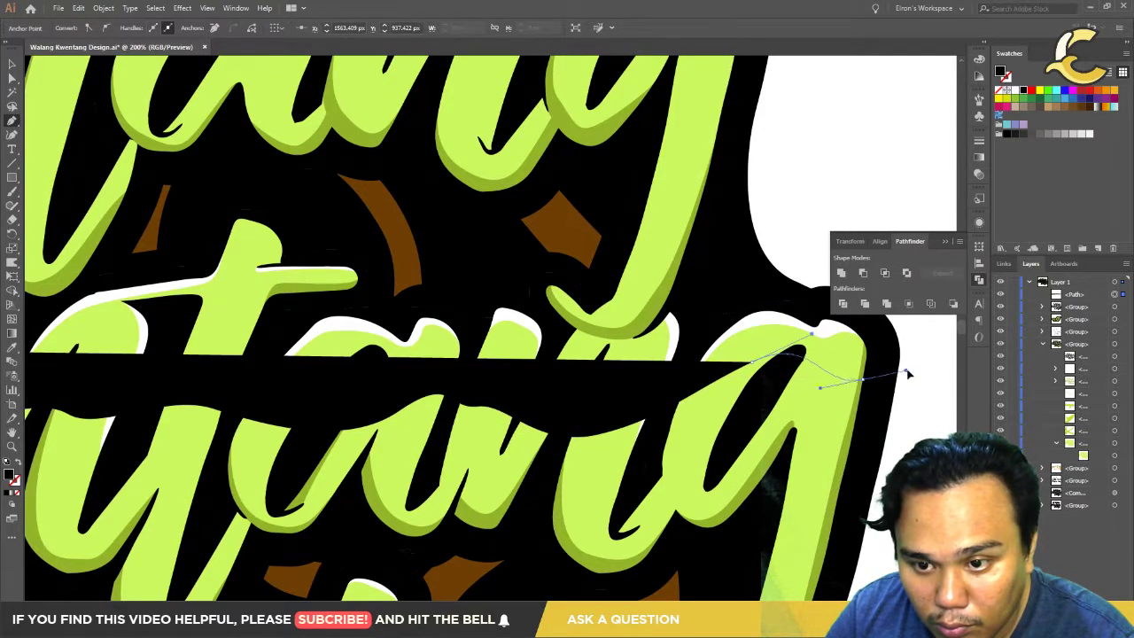
# Step: Close the path near the leaf, eyedrop the darker green fill, and send it backward
pyautogui.scroll(-4, 907, 373)
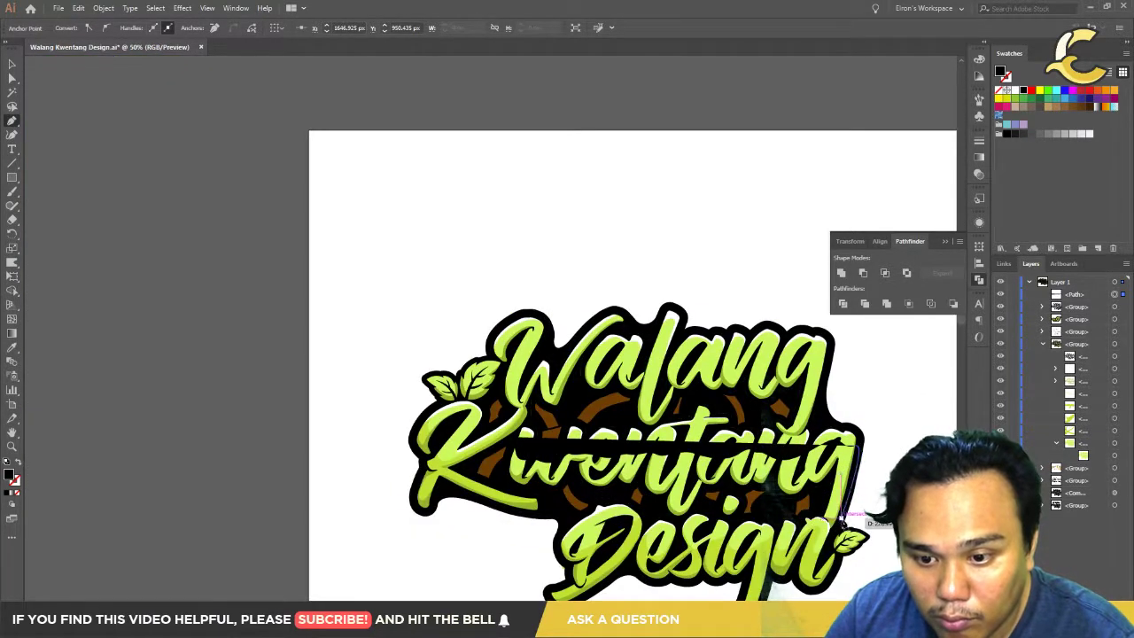
pyautogui.scroll(4, 846, 523)
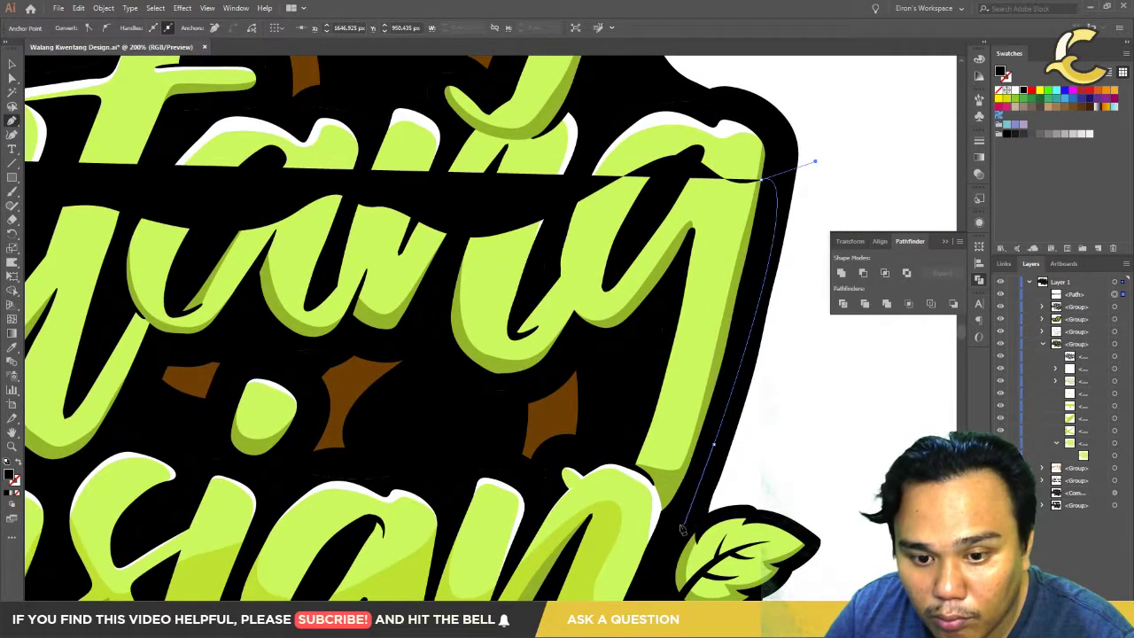
pyautogui.click(683, 532)
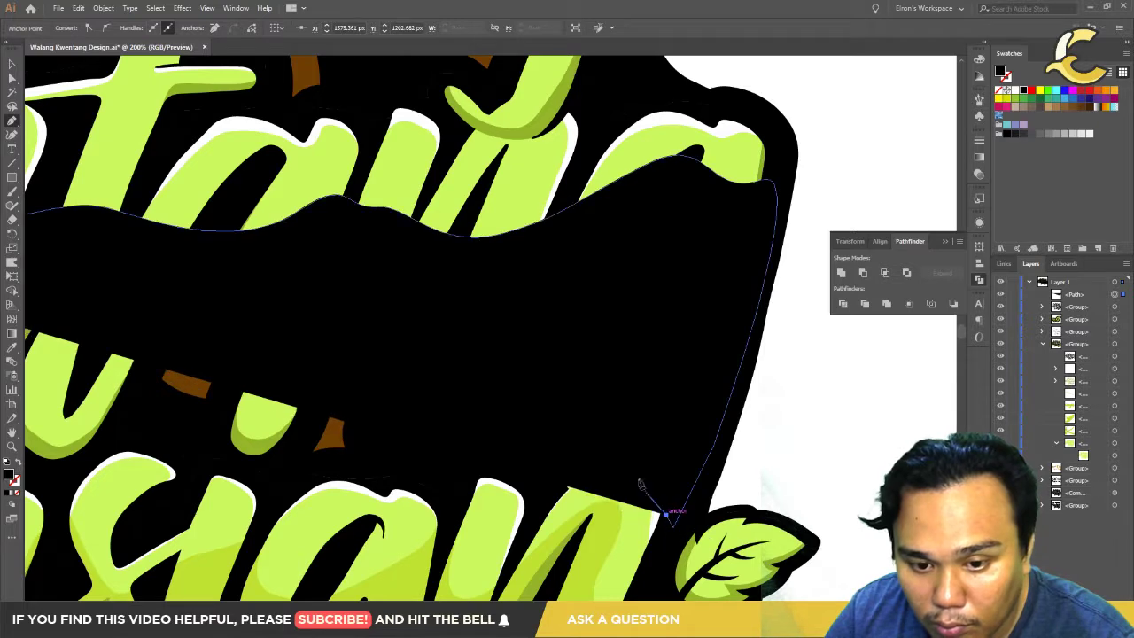
pyautogui.moveTo(603, 447); pyautogui.dragTo(518, 443)
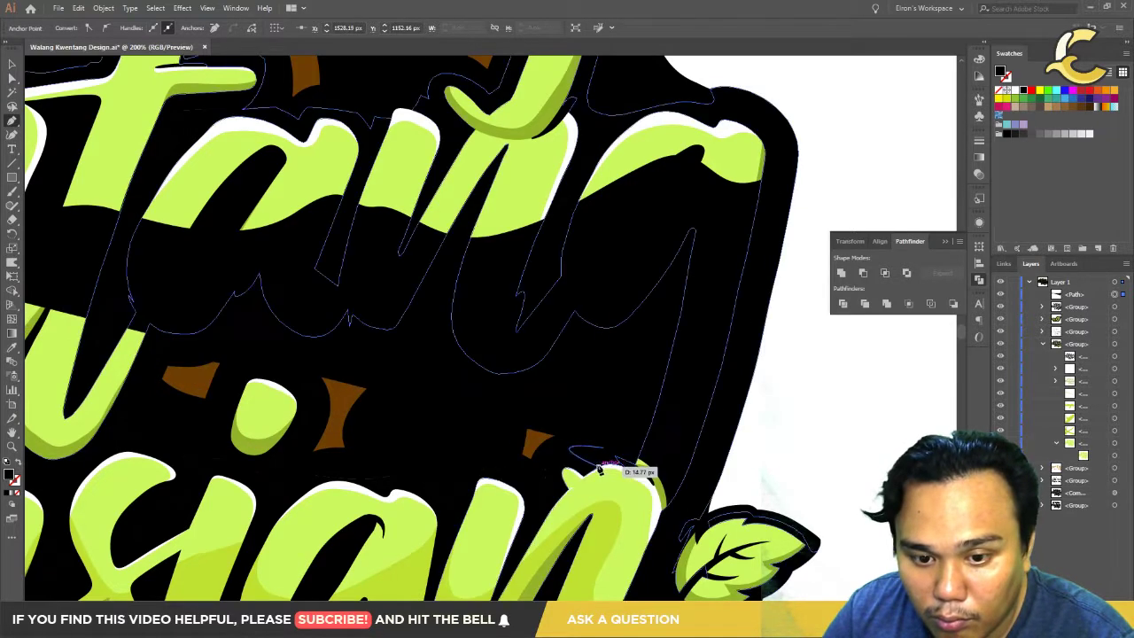
pyautogui.moveTo(640, 514); pyautogui.dragTo(636, 543)
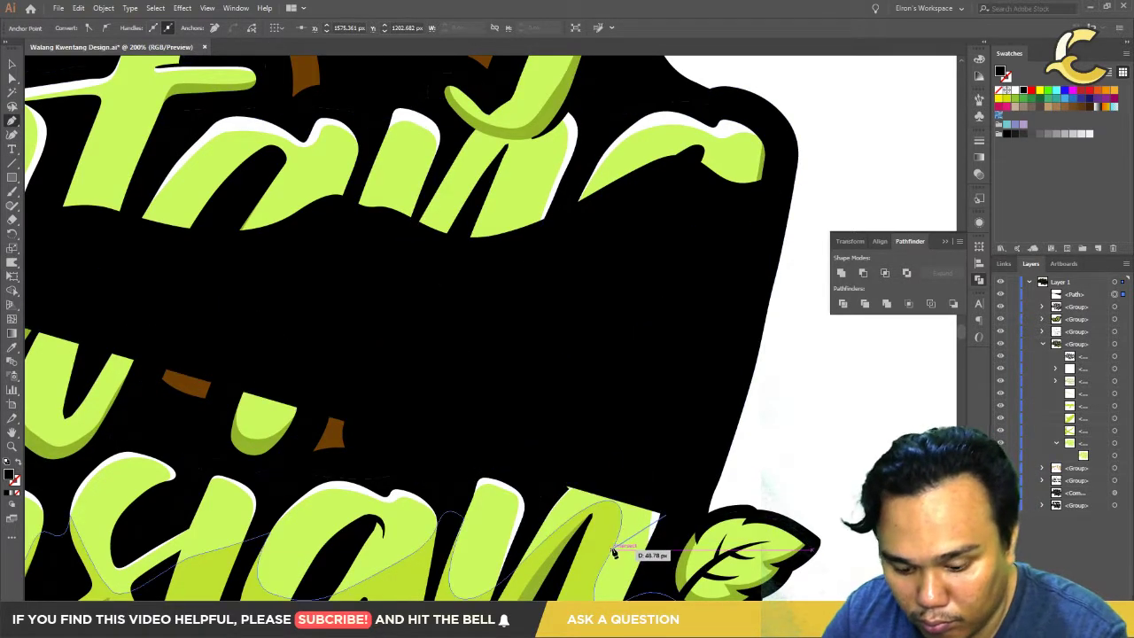
pyautogui.press('i')
pyautogui.click(634, 547)
pyautogui.hotkey('ctrl', '[')
pyautogui.press('p')
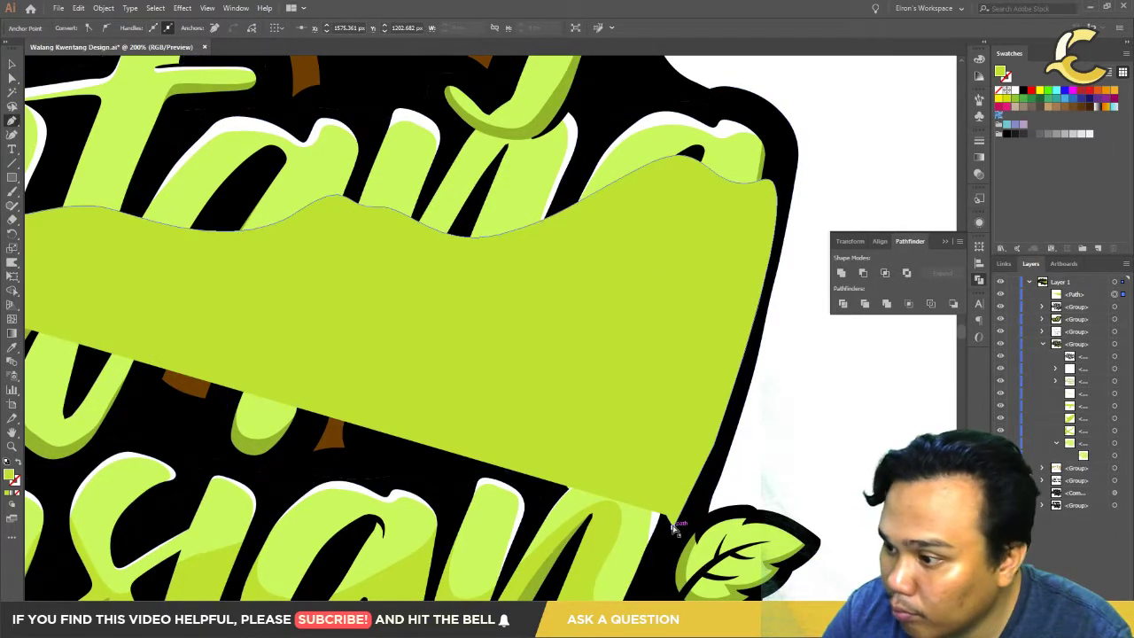
# Step: Deselect, then undo to restore the green shading shape after an accidental outline selection
pyautogui.hotkey('ctrl', 'shift', 'a')
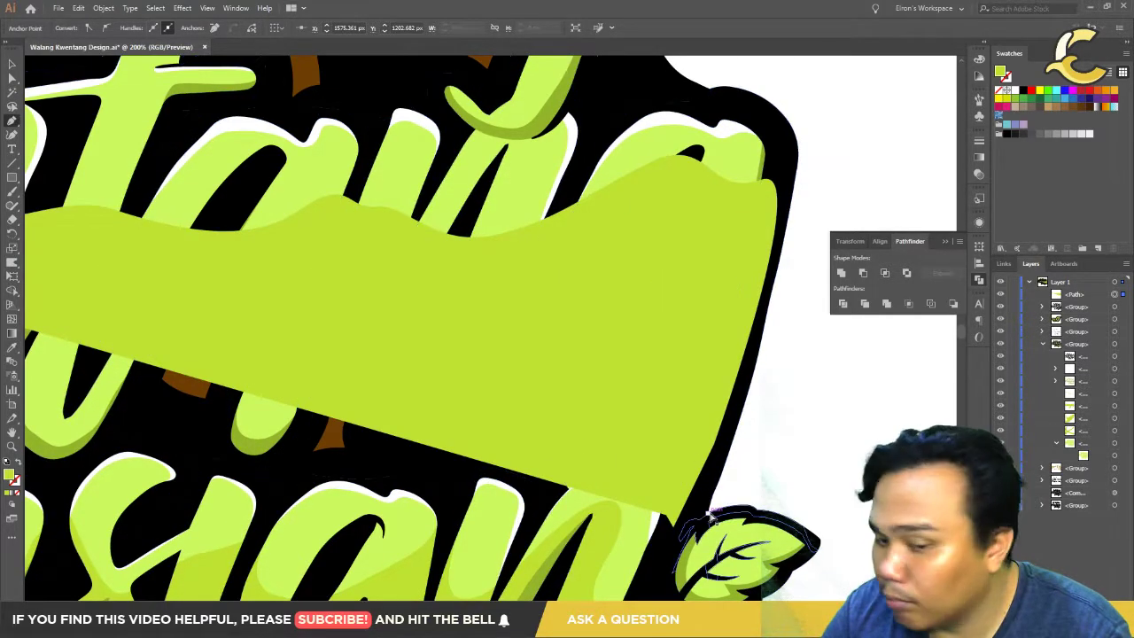
pyautogui.scroll(2, 666, 522)
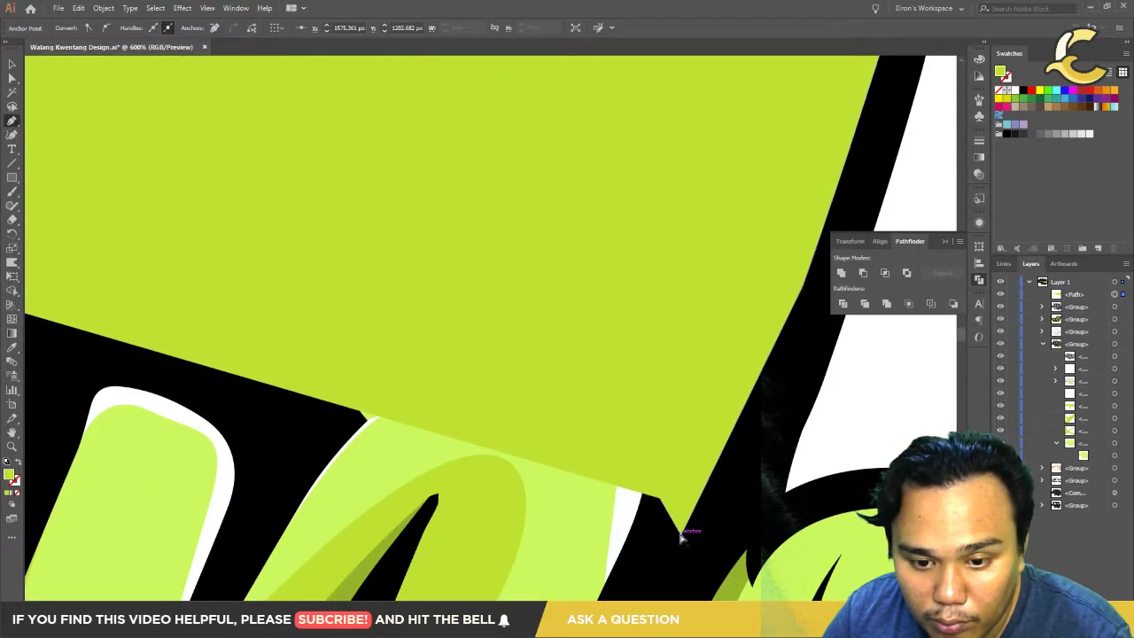
pyautogui.click(681, 532)
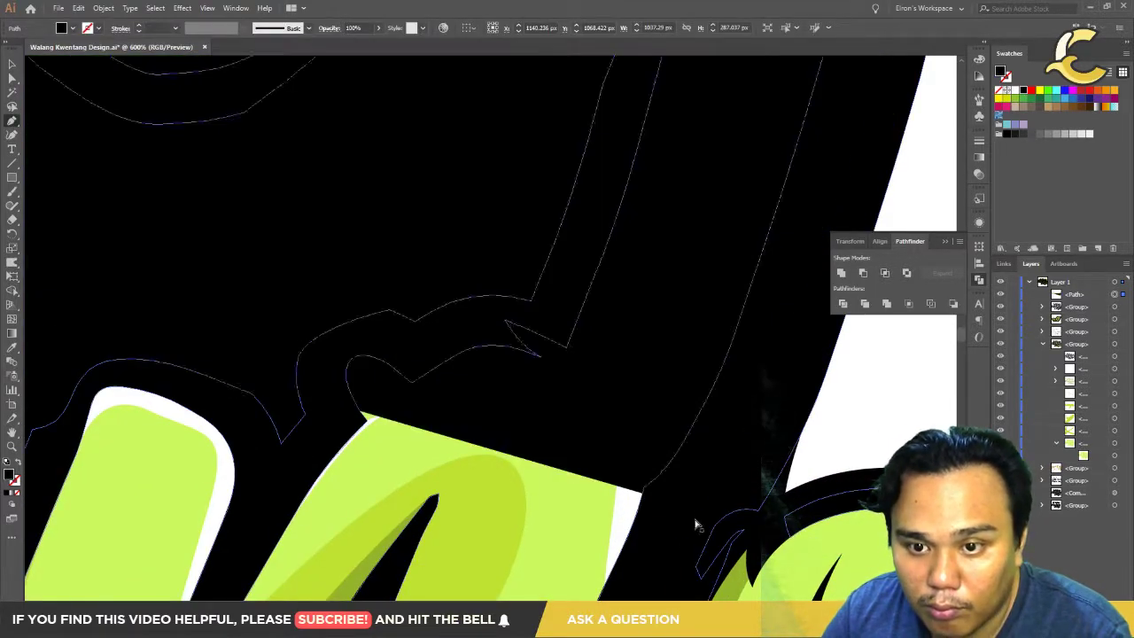
pyautogui.scroll(-2, 709, 518)
pyautogui.scroll(-2, 700, 496)
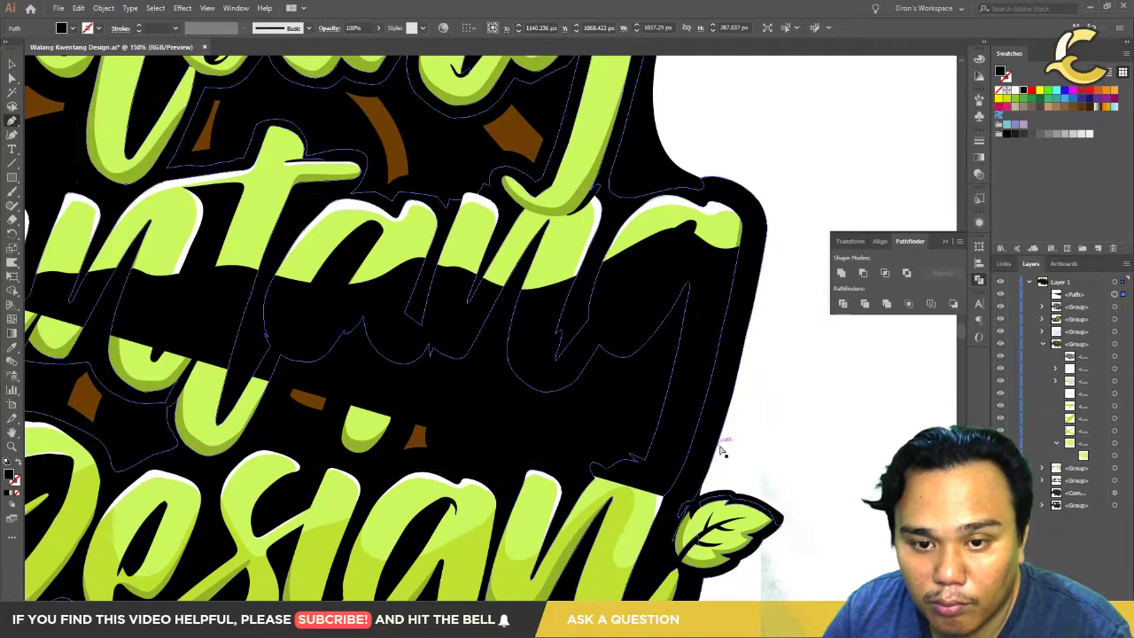
pyautogui.hotkey('ctrl', 'z')
pyautogui.click(675, 509)
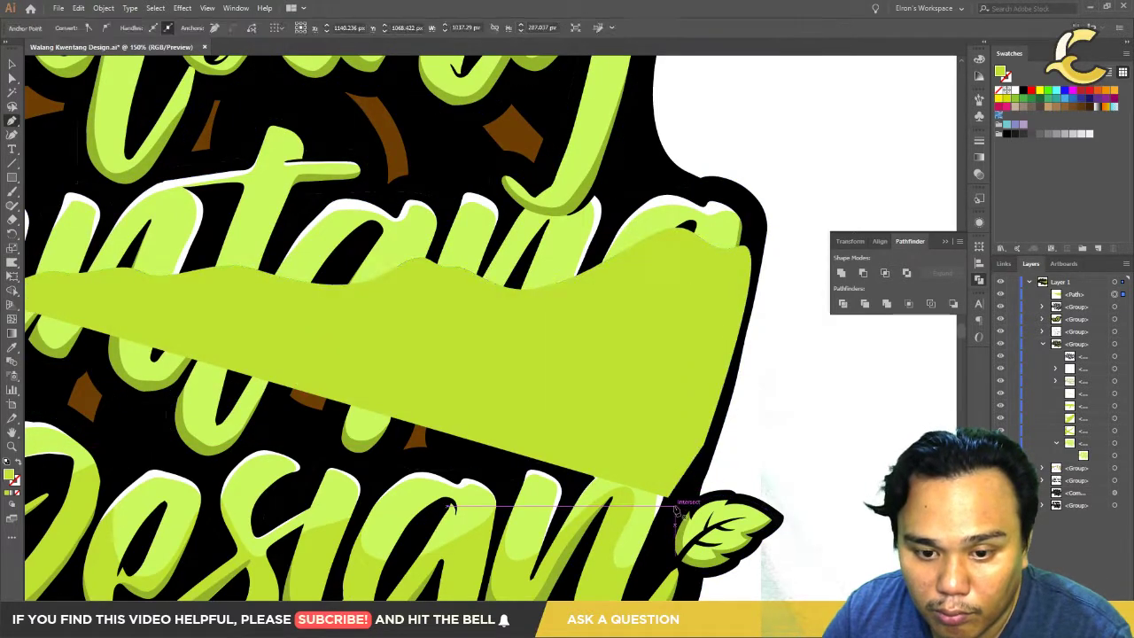
pyautogui.click(676, 510)
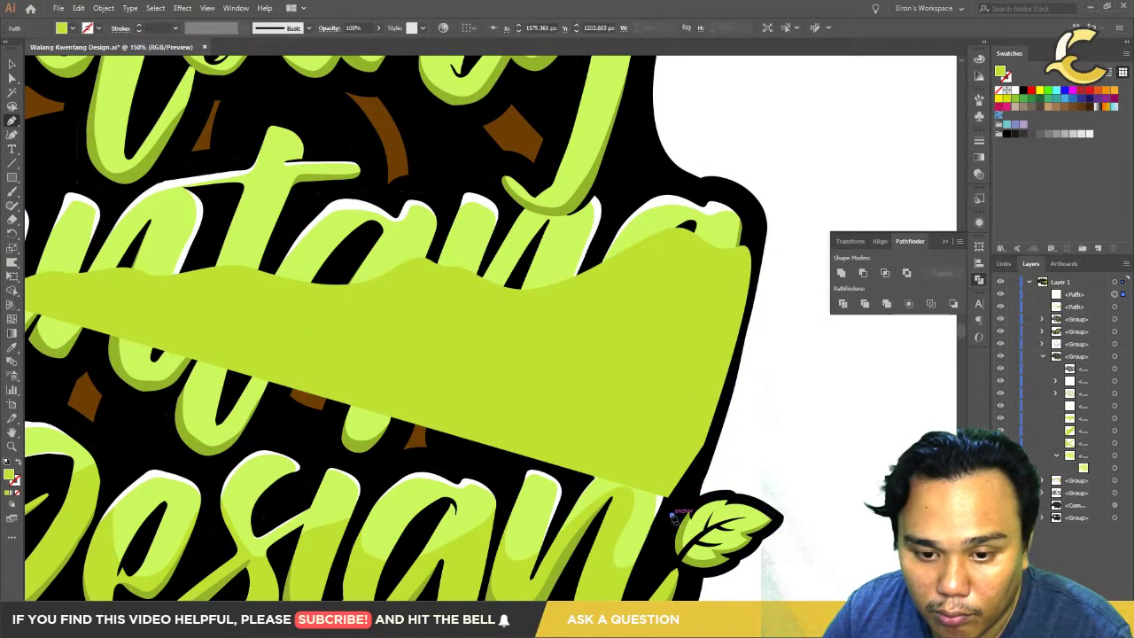
# Step: Select the green shading path and resume it from its left end anchor
pyautogui.click(1121, 296)
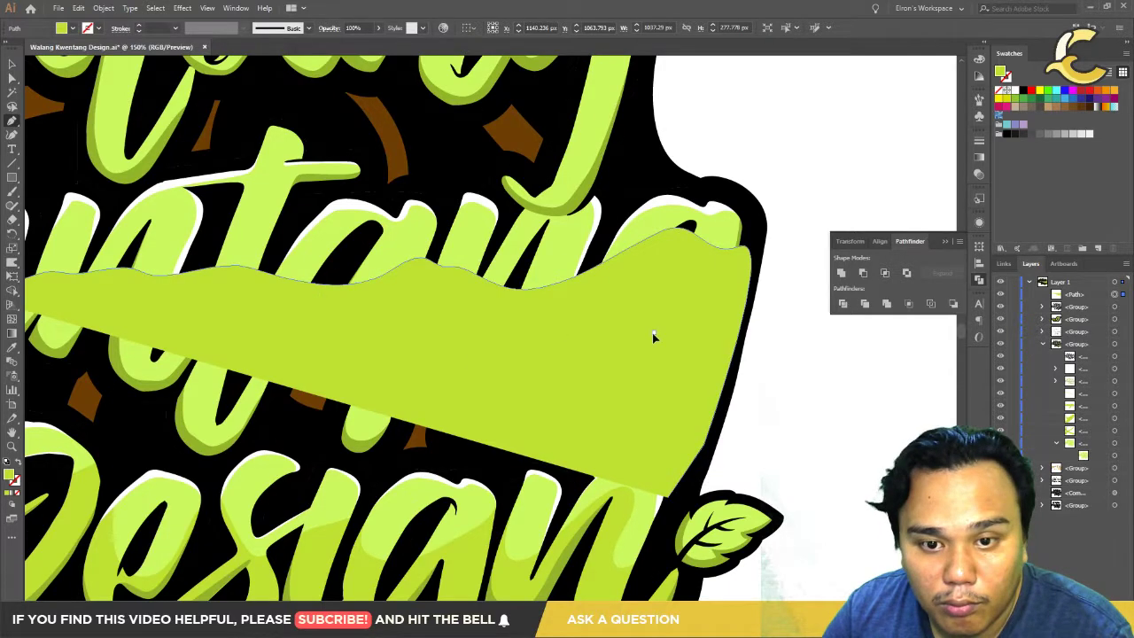
pyautogui.hotkey('ctrl', '-')
pyautogui.hotkey('ctrl', '-')
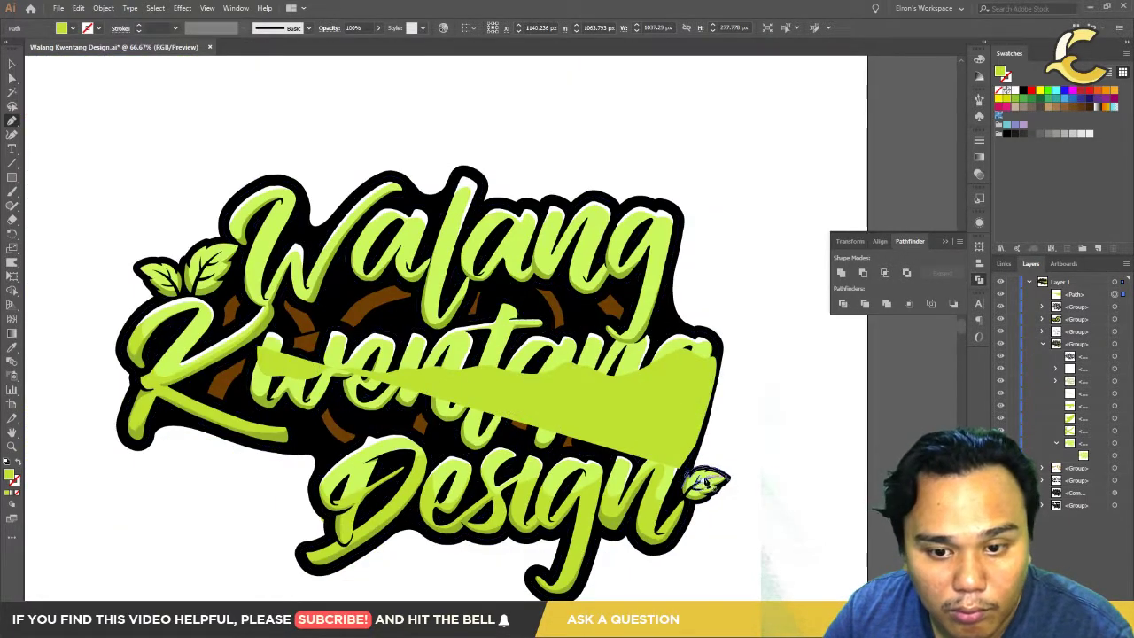
pyautogui.hotkey('ctrl', '+')
pyautogui.scroll(3, 196, 379)
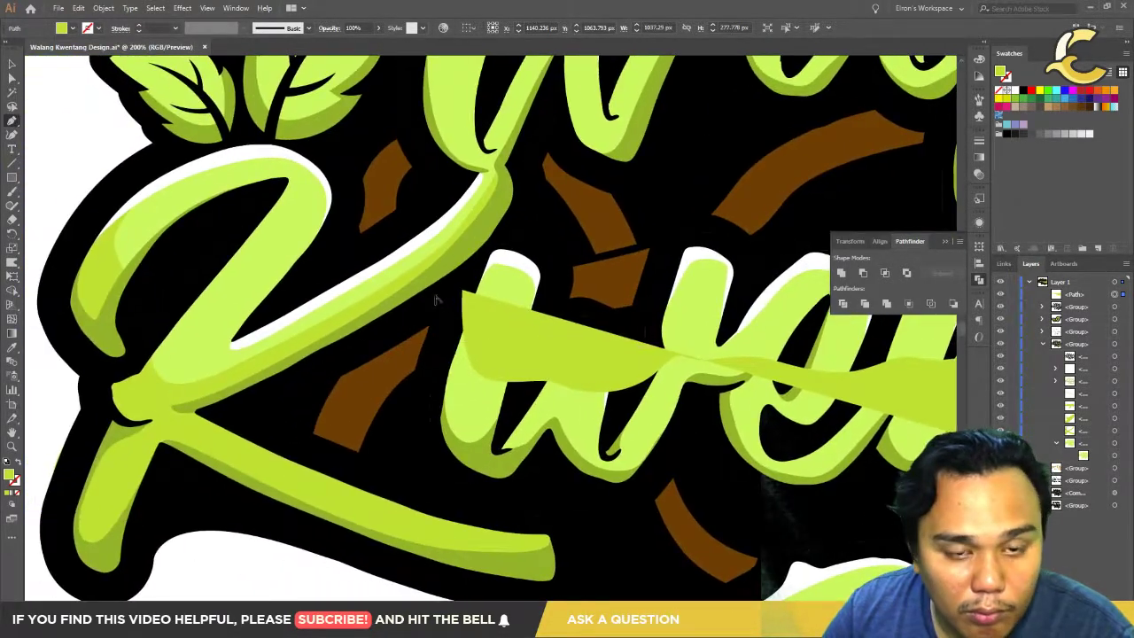
pyautogui.scroll(3, 476, 305)
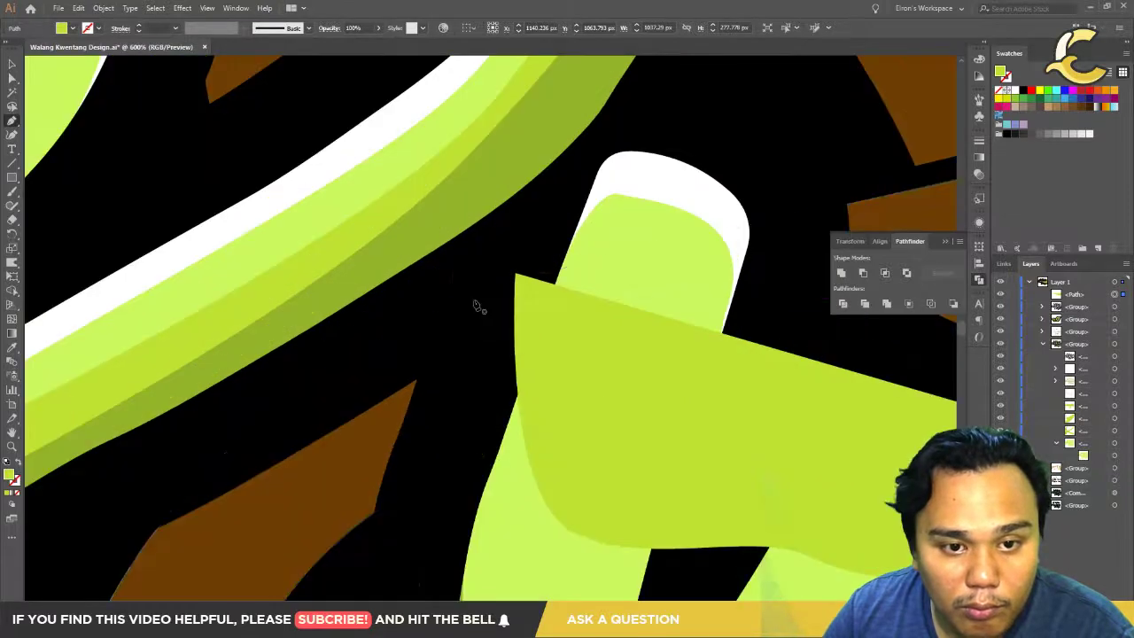
pyautogui.click(517, 275)
pyautogui.scroll(-2, 451, 303)
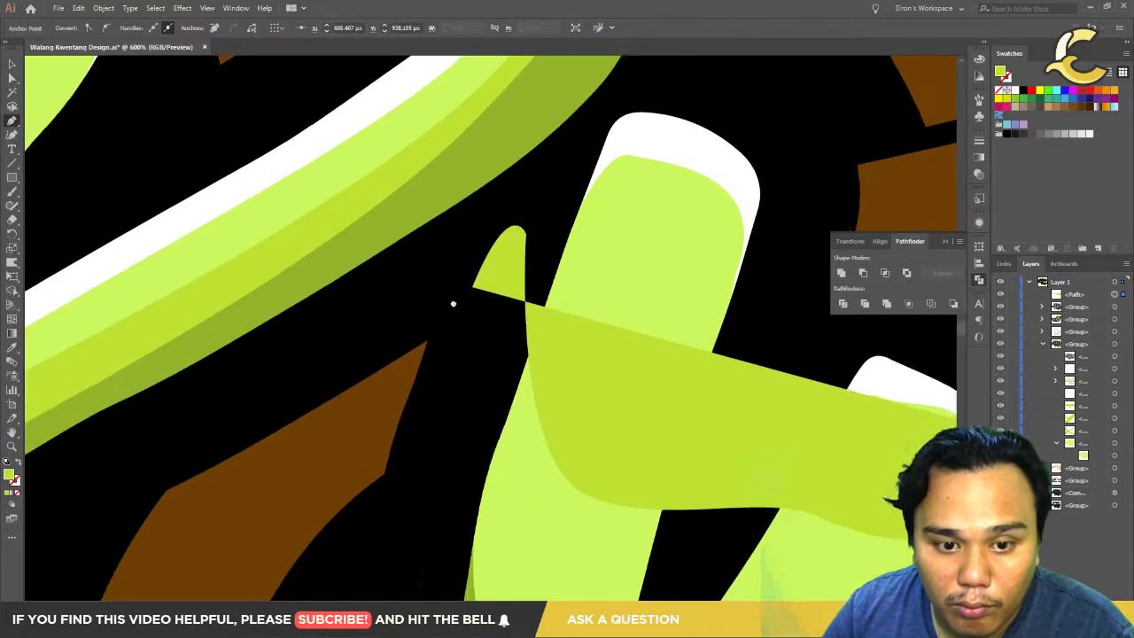
pyautogui.scroll(-2, 454, 493)
pyautogui.scroll(-5, 454, 492)
pyautogui.scroll(3, 531, 538)
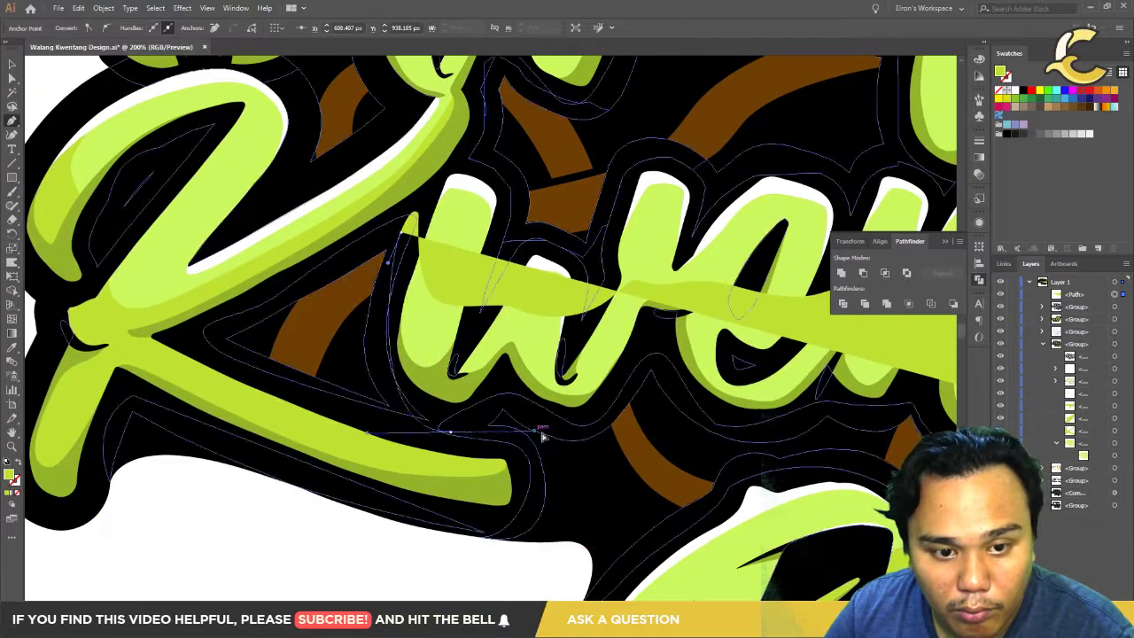
pyautogui.scroll(-1, 684, 406)
pyautogui.hscroll(5, 539, 405)
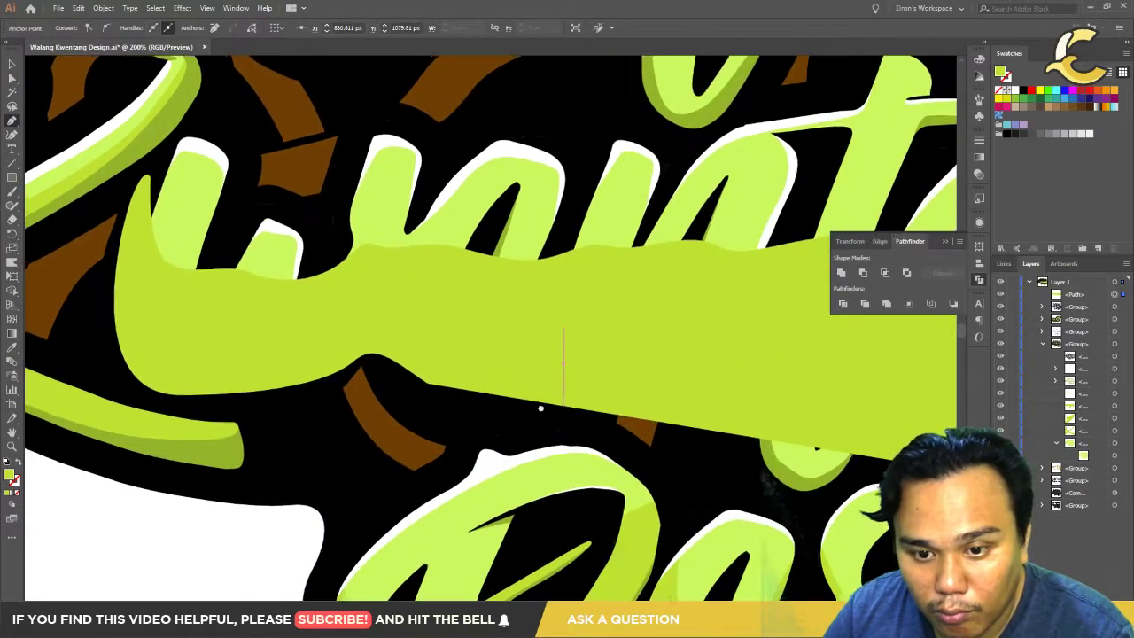
# Step: Add curved anchors along the bottom of Kwentang toward the leaf, undoing a stray point
pyautogui.moveTo(708, 488); pyautogui.dragTo(824, 495)
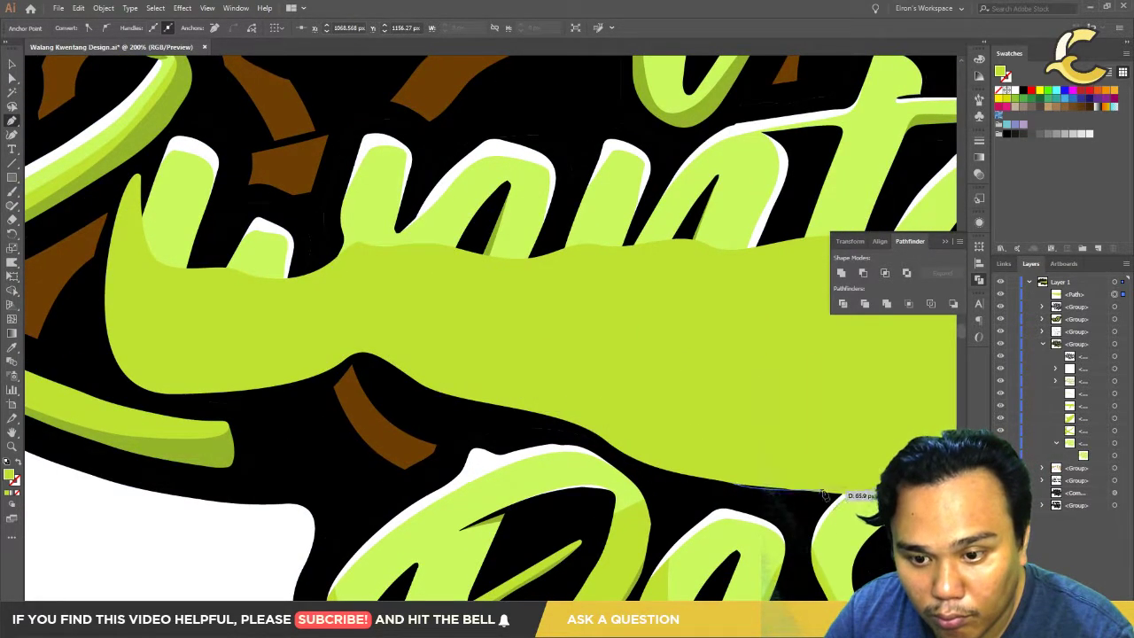
pyautogui.hscroll(5, 486, 412)
pyautogui.scroll(-1, 486, 413)
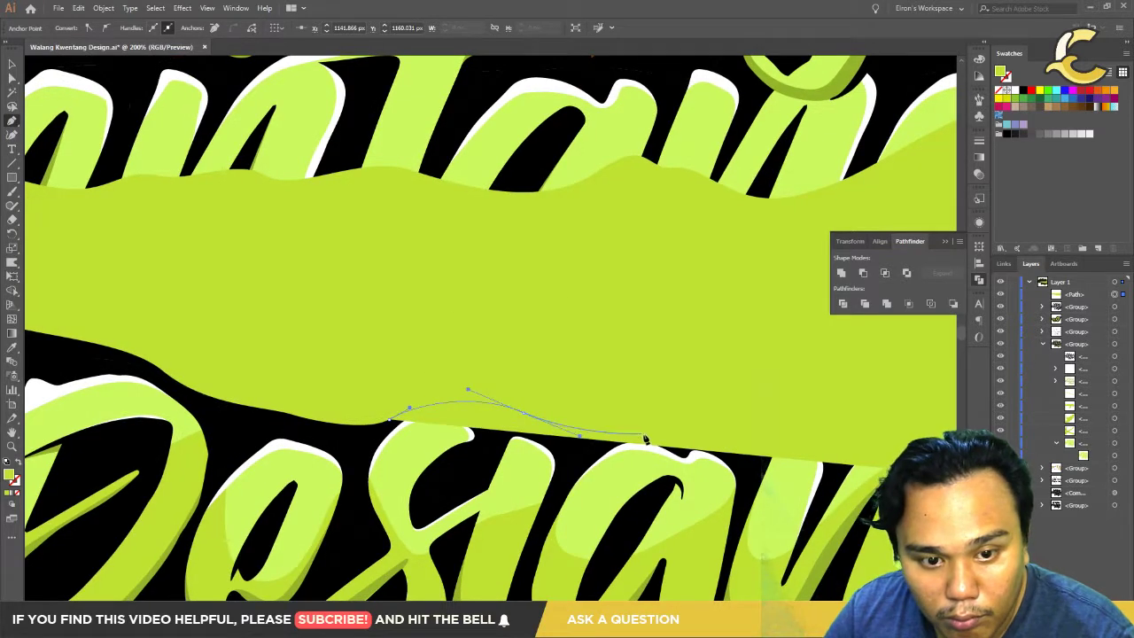
pyautogui.click(645, 439)
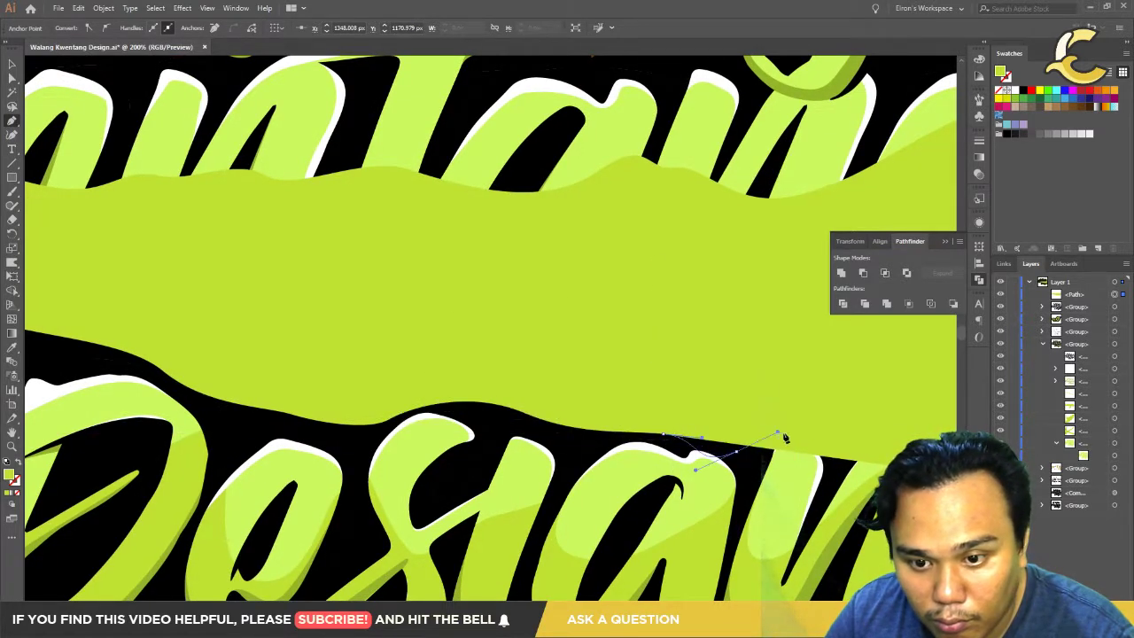
pyautogui.hscroll(4, 503, 411)
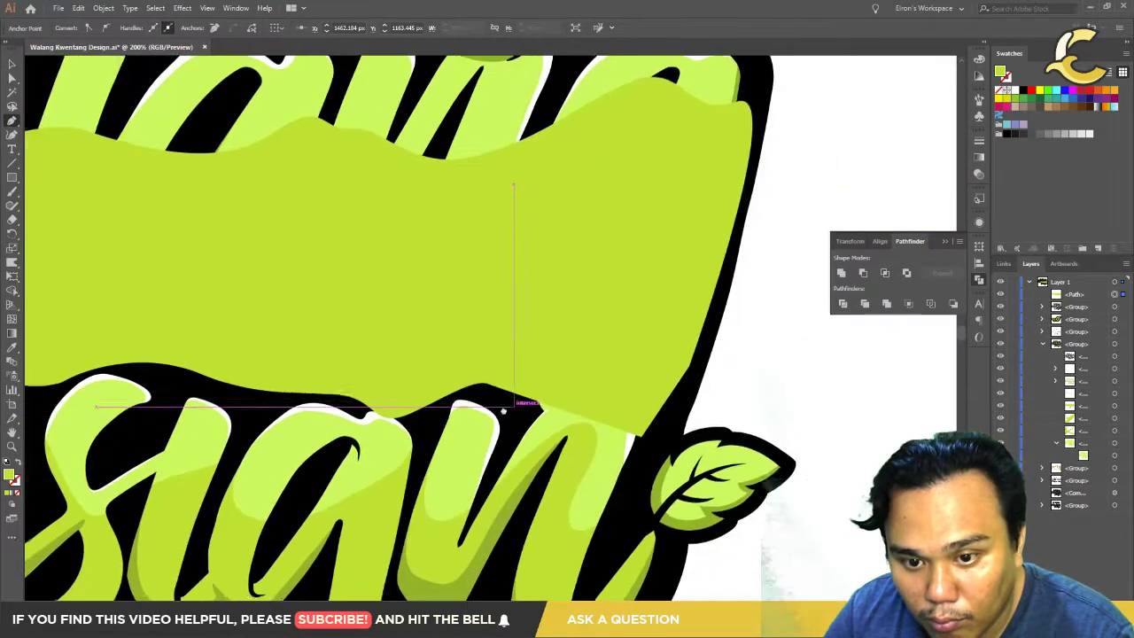
pyautogui.hscroll(1, 503, 411)
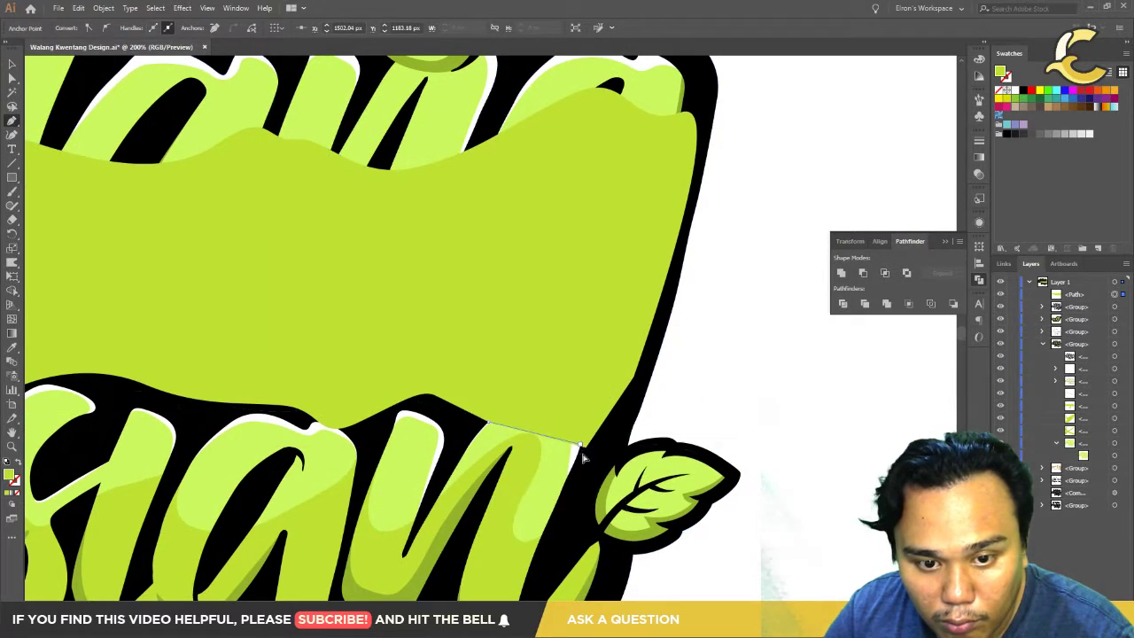
pyautogui.moveTo(582, 457); pyautogui.dragTo(595, 500)
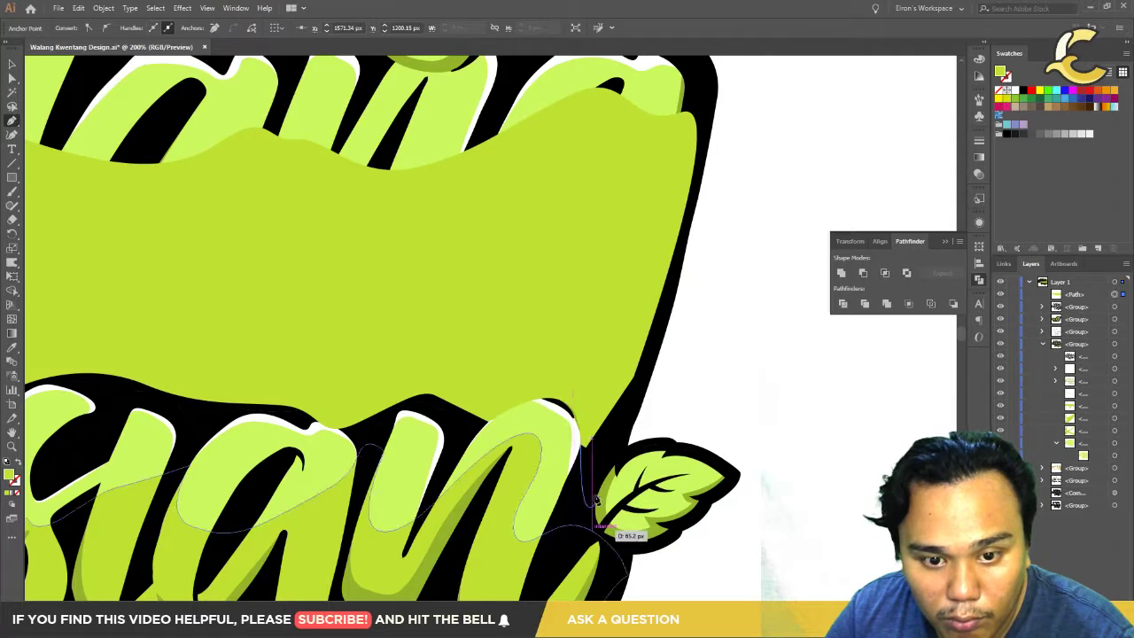
pyautogui.click(487, 419)
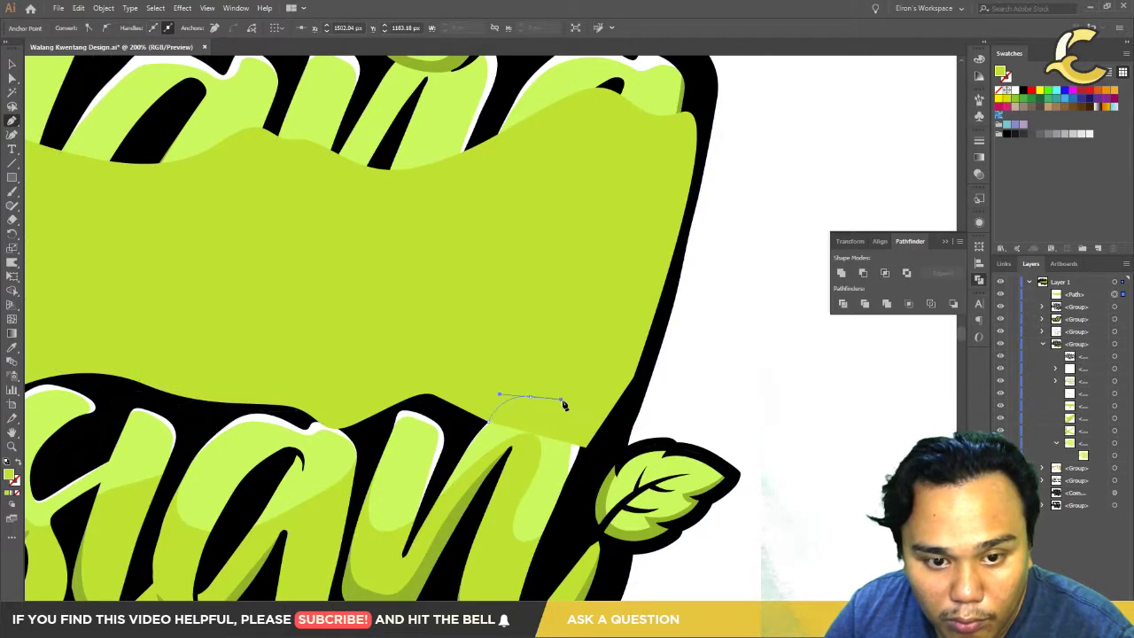
pyautogui.hotkey('ctrl', 'z')
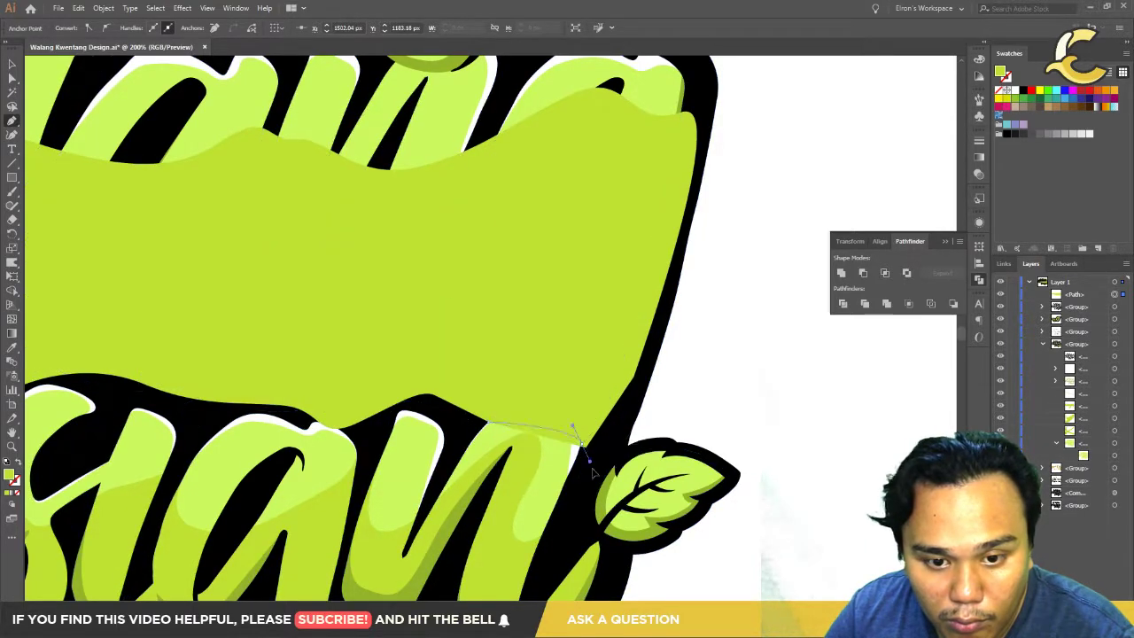
pyautogui.scroll(-3, 612, 434)
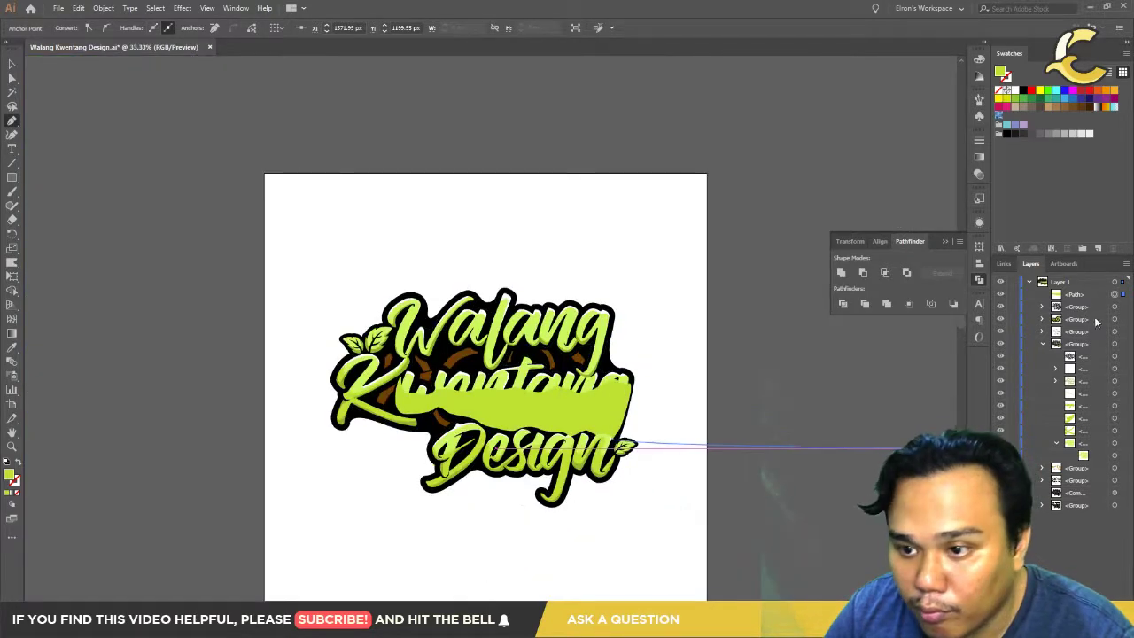
# Step: Move the darker green shading path into the Kwentang clipping group and preview the result
pyautogui.moveTo(1069, 299)
pyautogui.mouseDown()
pyautogui.moveTo(1065, 453)
pyautogui.moveTo(1086, 441)
pyautogui.mouseUp()
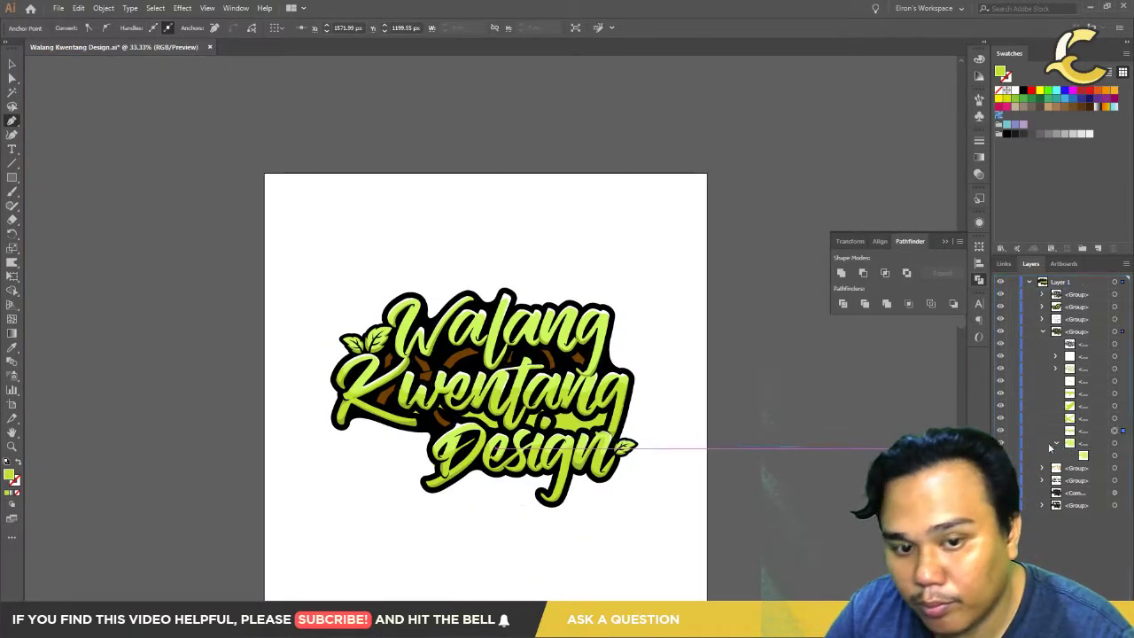
pyautogui.scroll(2, 535, 500)
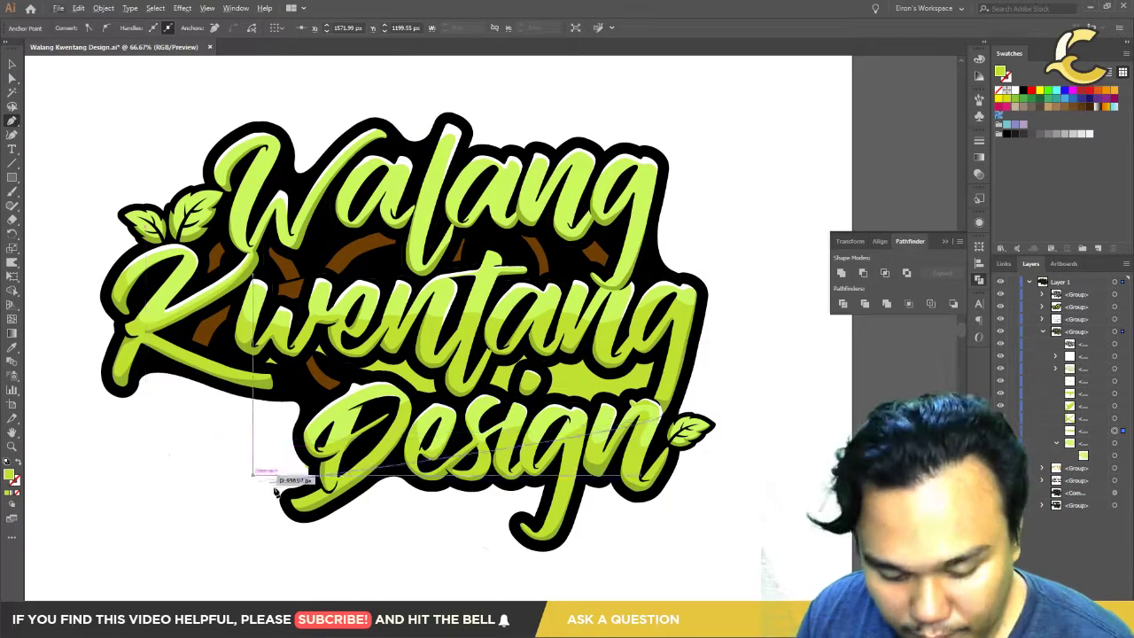
pyautogui.hotkey('ctrl', 'e')
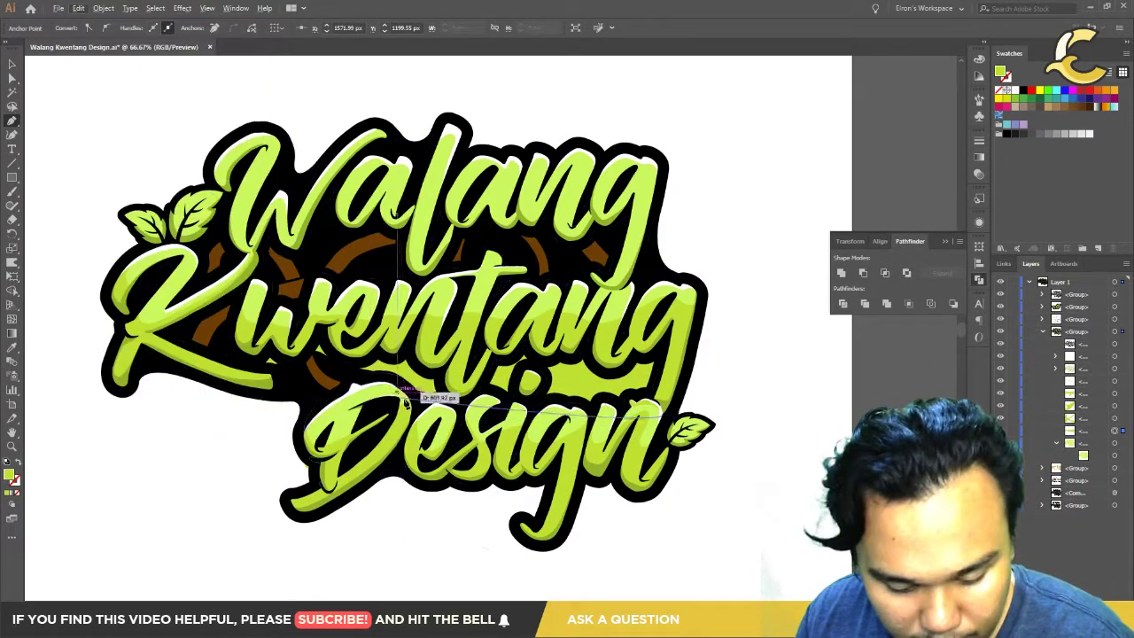
pyautogui.hotkey('ctrl', 'e')
pyautogui.scroll(3, 278, 383)
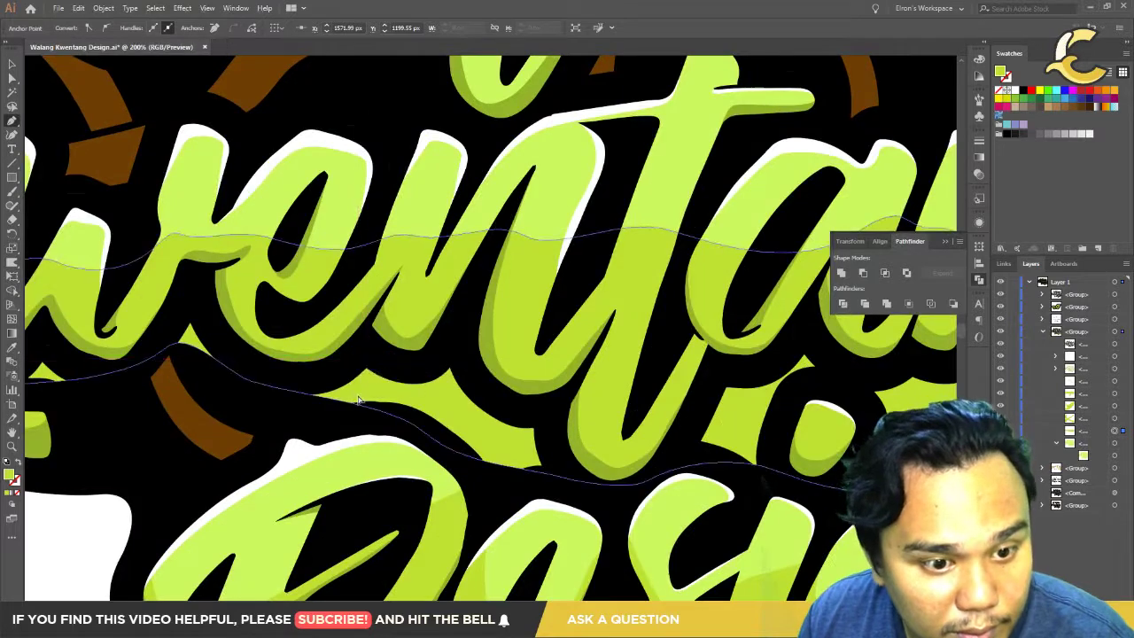
pyautogui.scroll(-3, 364, 408)
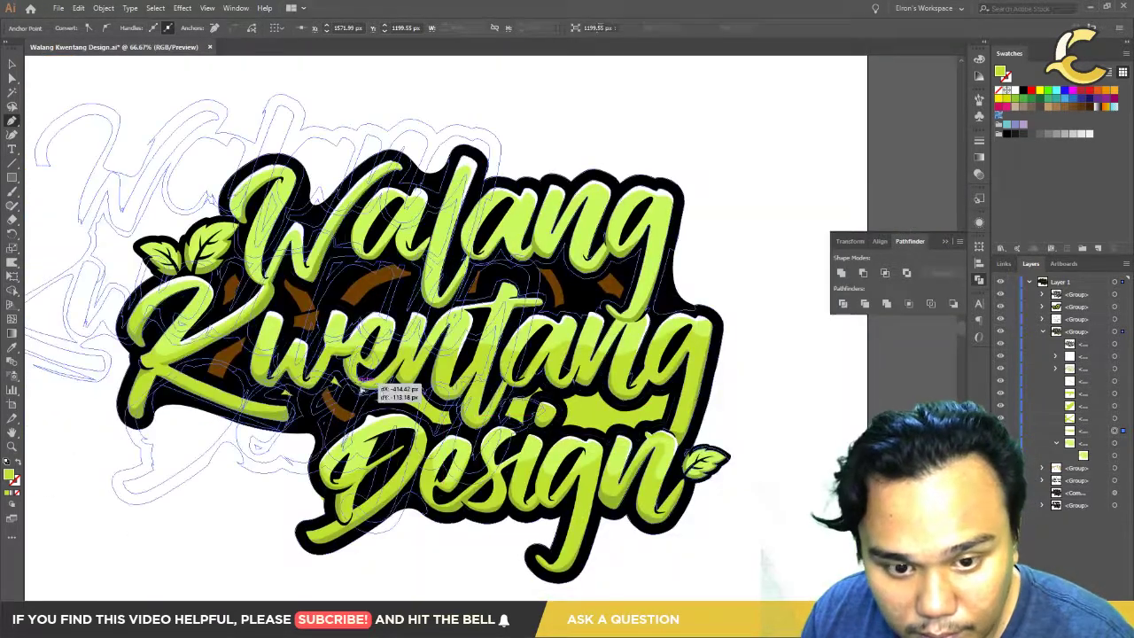
# Step: Undo an accidental offset copy and select the Kwentang lettering layer to paint into
pyautogui.moveTo(785, 418); pyautogui.dragTo(792, 451)
pyautogui.hotkey('ctrl', 'z')
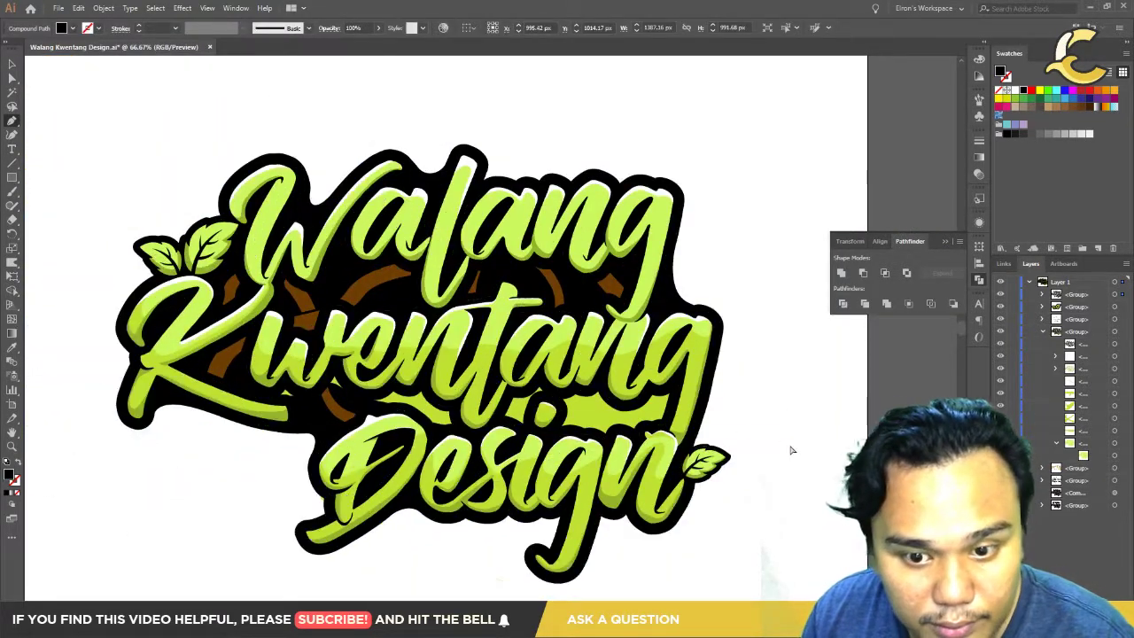
pyautogui.scroll(2, 335, 377)
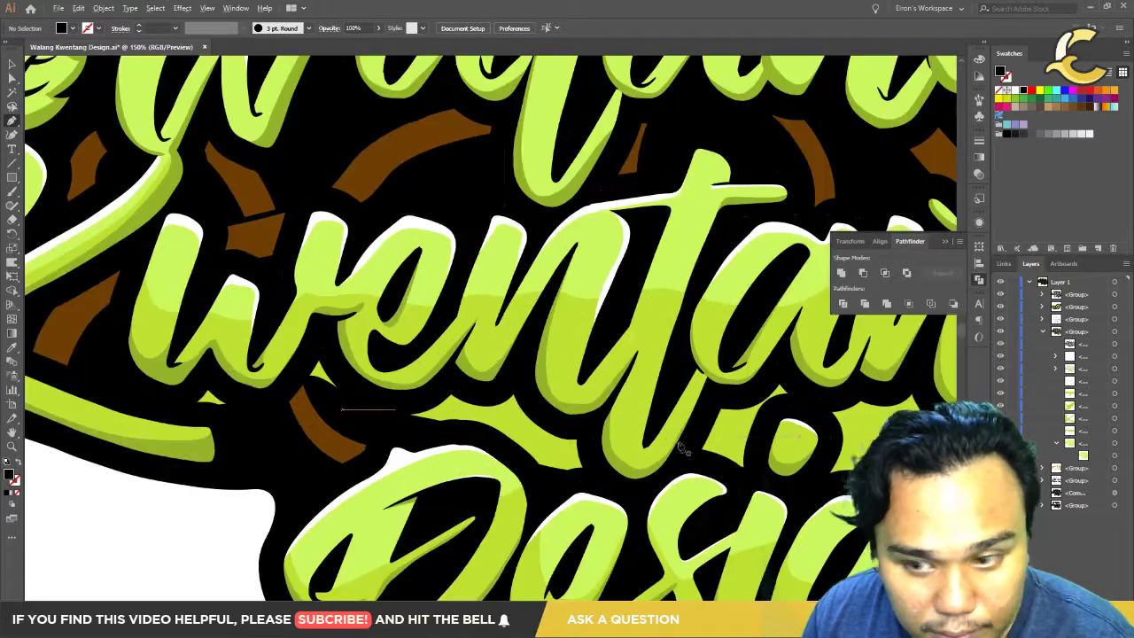
pyautogui.click(1128, 408)
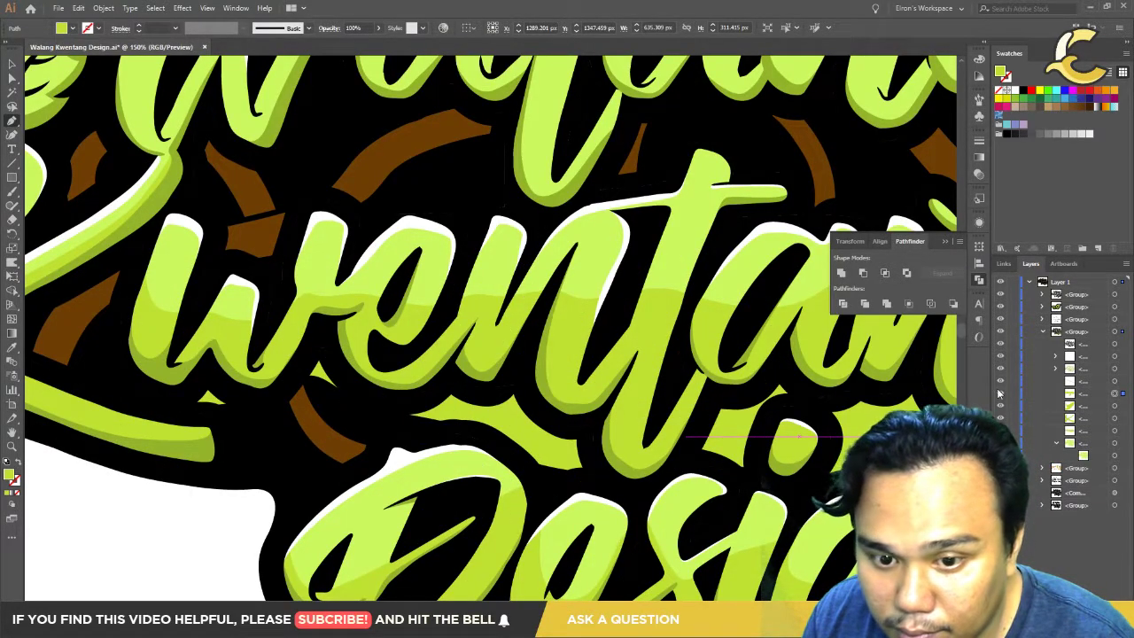
pyautogui.hotkey('ctrl', 'shift', 'a')
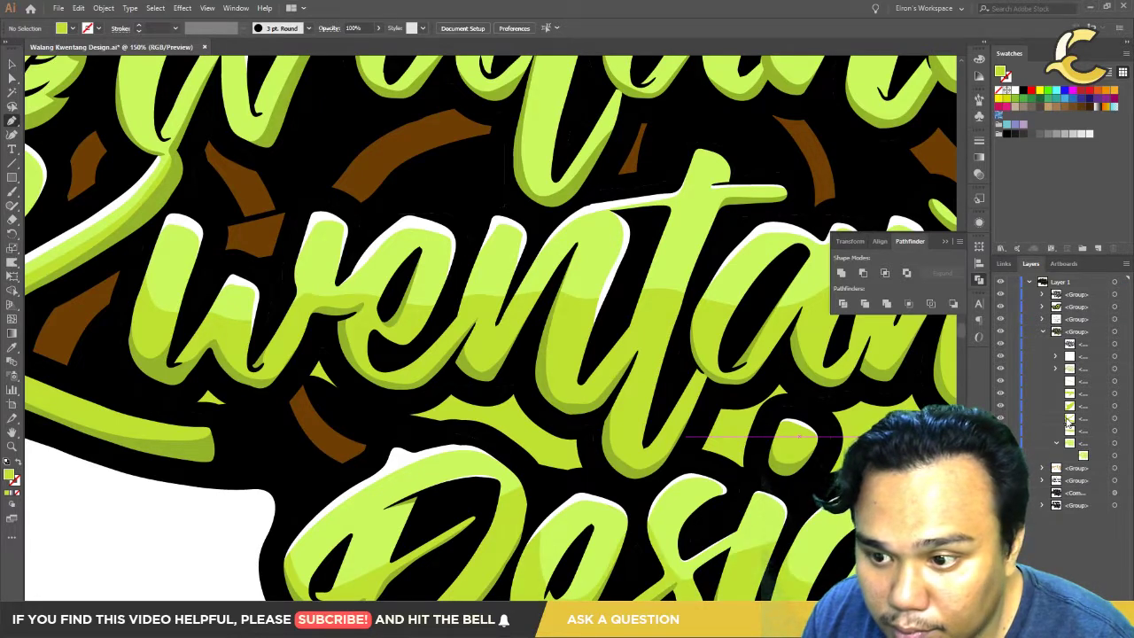
pyautogui.click(1127, 407)
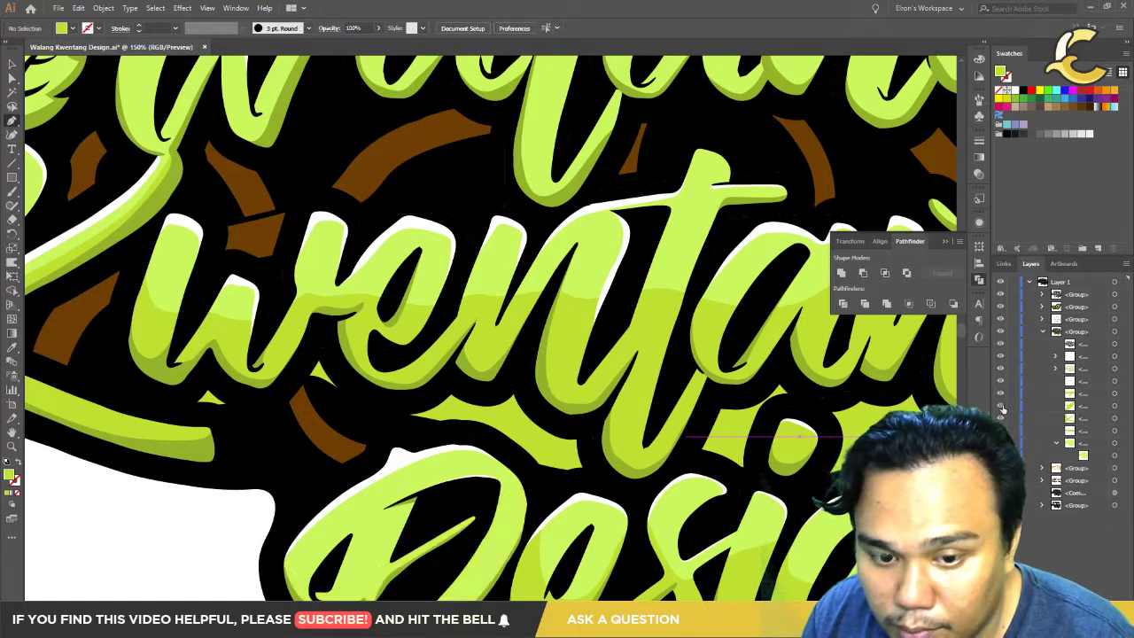
pyautogui.click(1115, 429)
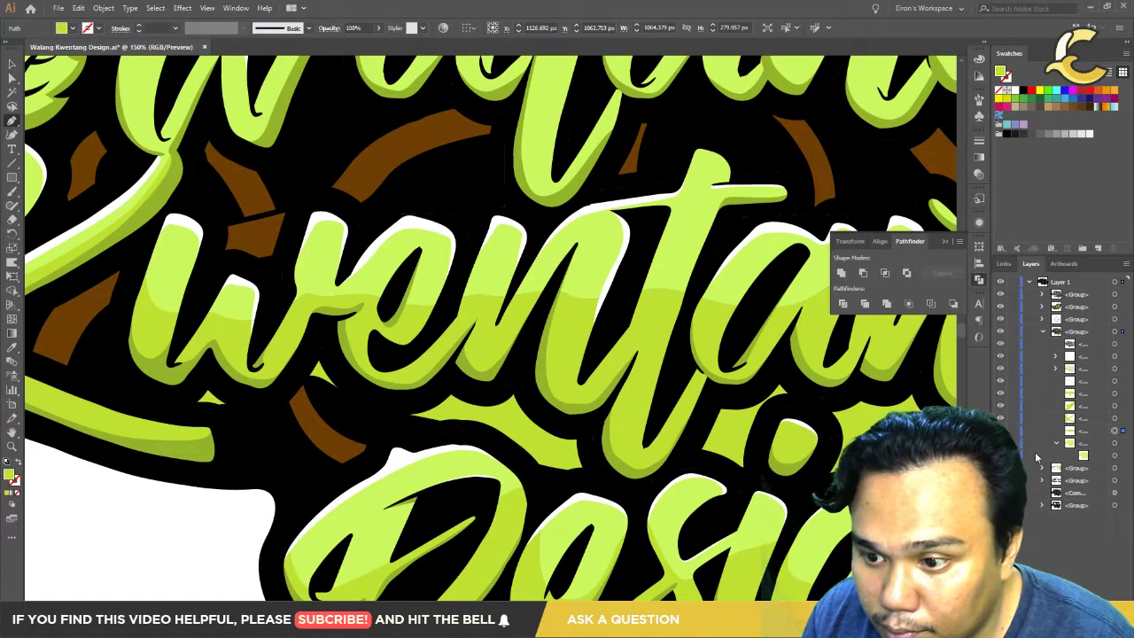
# Step: Paint white Blob Brush fill below Kwentang, through Design and across the left brown ring
pyautogui.moveTo(759, 464); pyautogui.dragTo(406, 410)
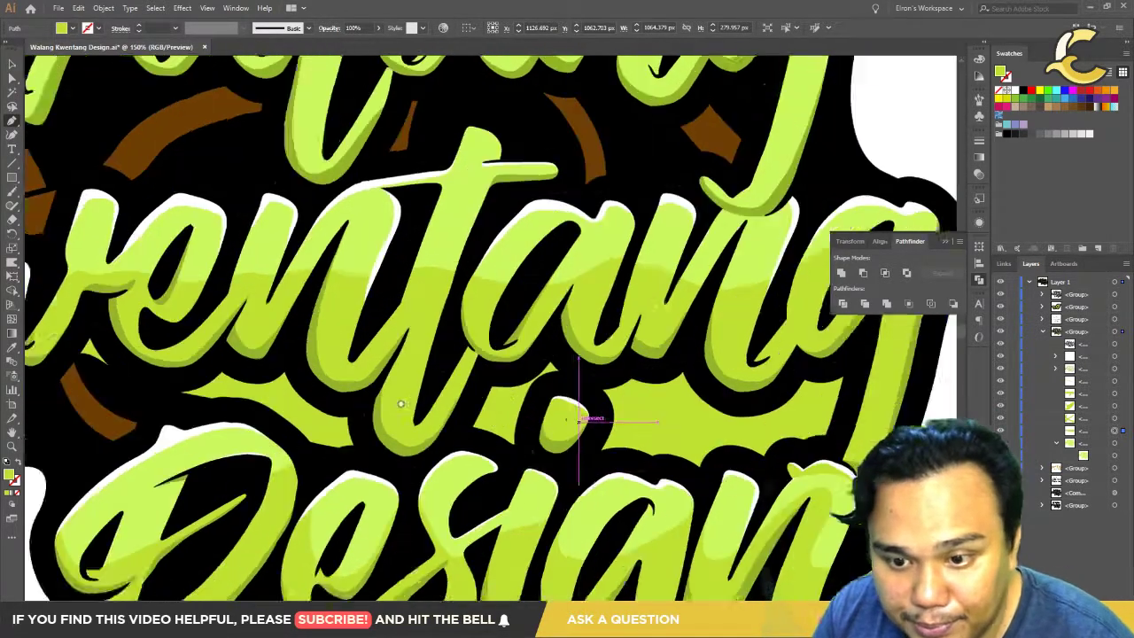
pyautogui.moveTo(564, 429); pyautogui.dragTo(482, 405)
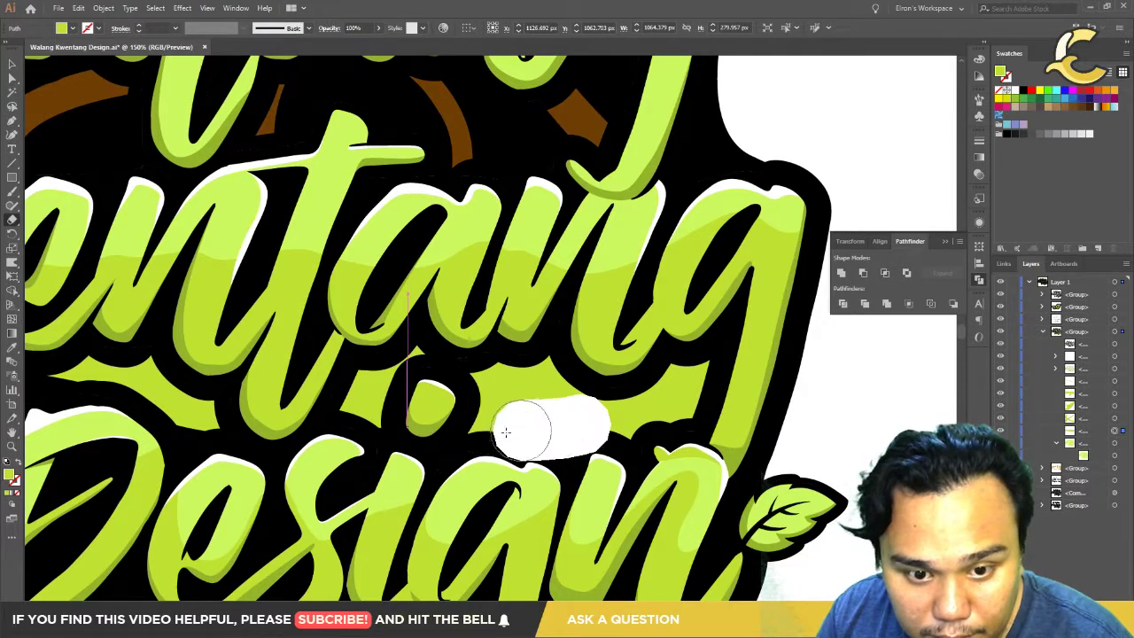
pyautogui.moveTo(550, 384); pyautogui.dragTo(686, 380)
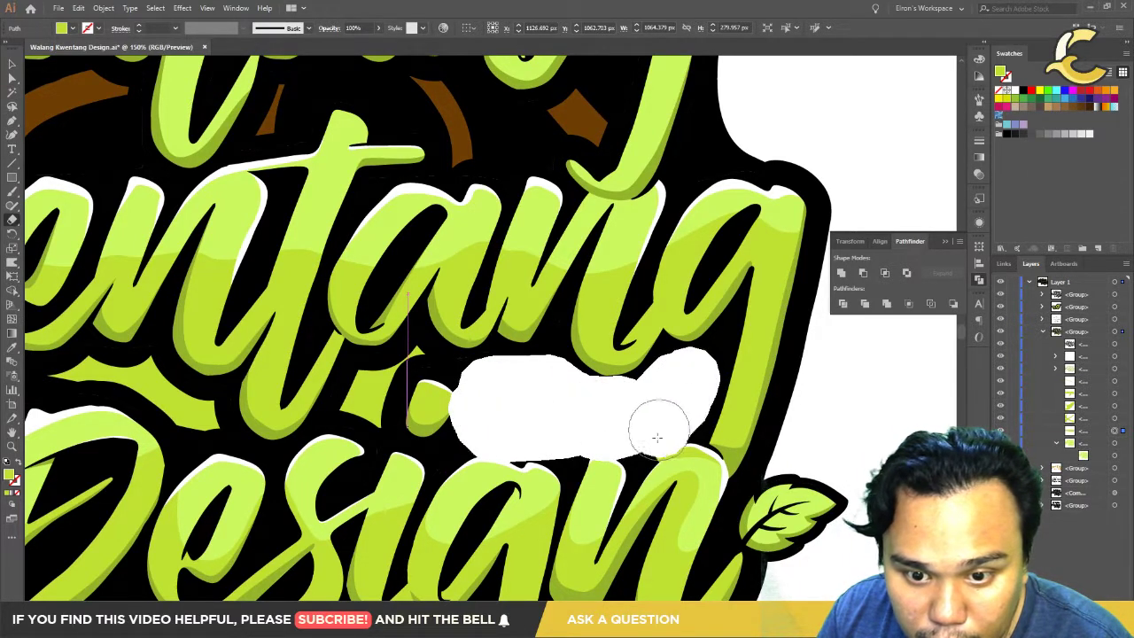
pyautogui.moveTo(699, 482)
pyautogui.mouseDown()
pyautogui.moveTo(381, 409)
pyautogui.moveTo(425, 370)
pyautogui.mouseUp()
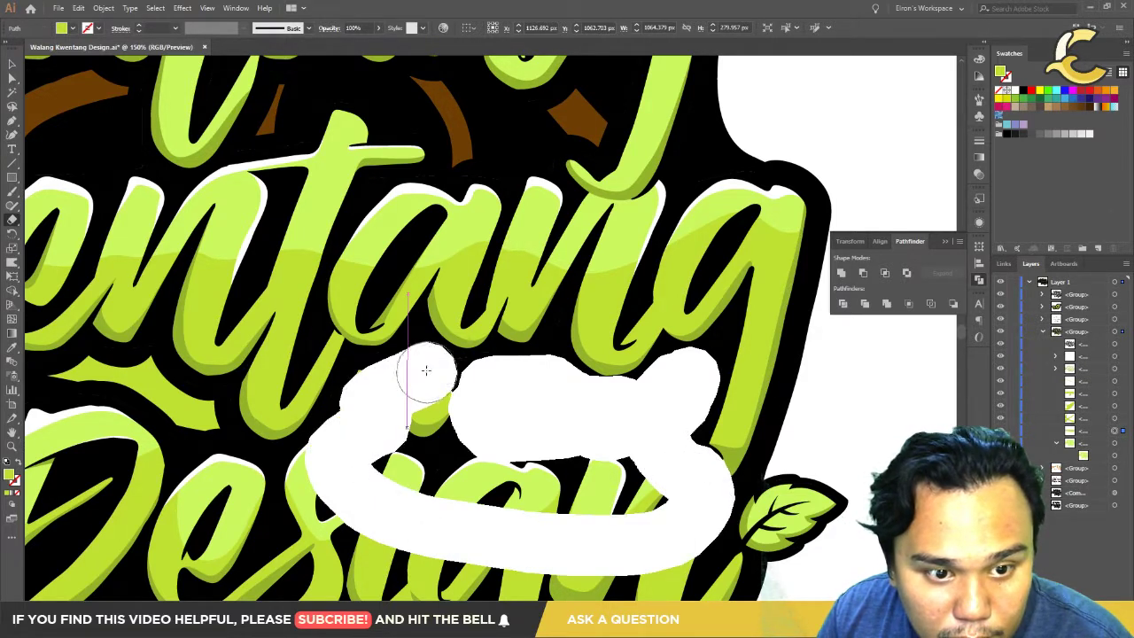
pyautogui.moveTo(363, 428)
pyautogui.mouseDown()
pyautogui.moveTo(112, 382)
pyautogui.moveTo(73, 390)
pyautogui.mouseUp()
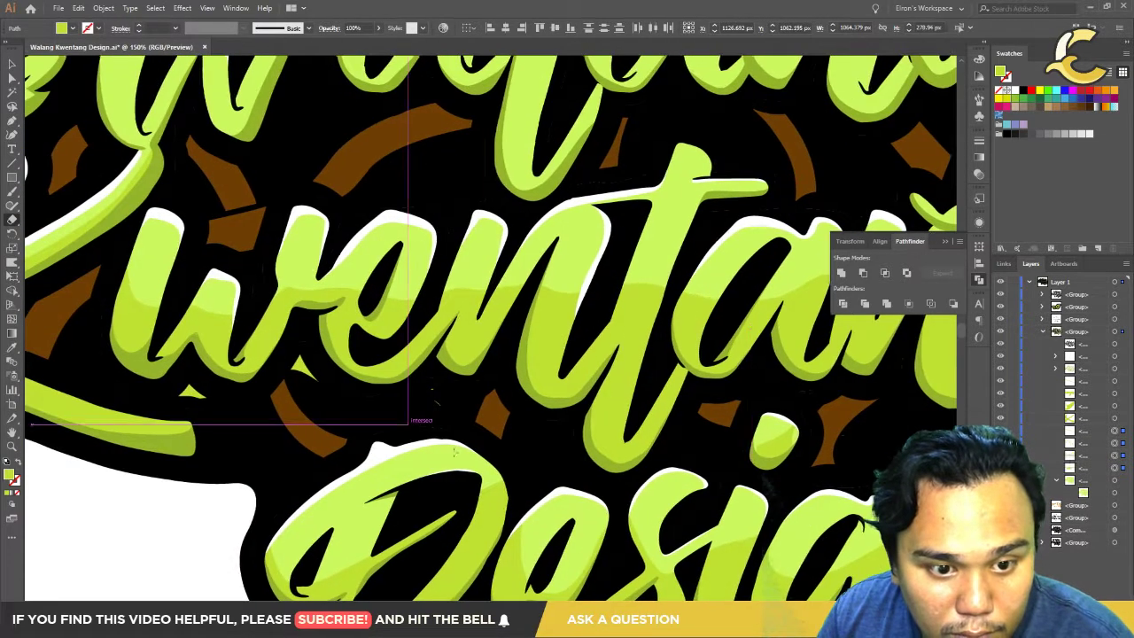
pyautogui.scroll(3, 422, 406)
pyautogui.moveTo(421, 406); pyautogui.dragTo(393, 462)
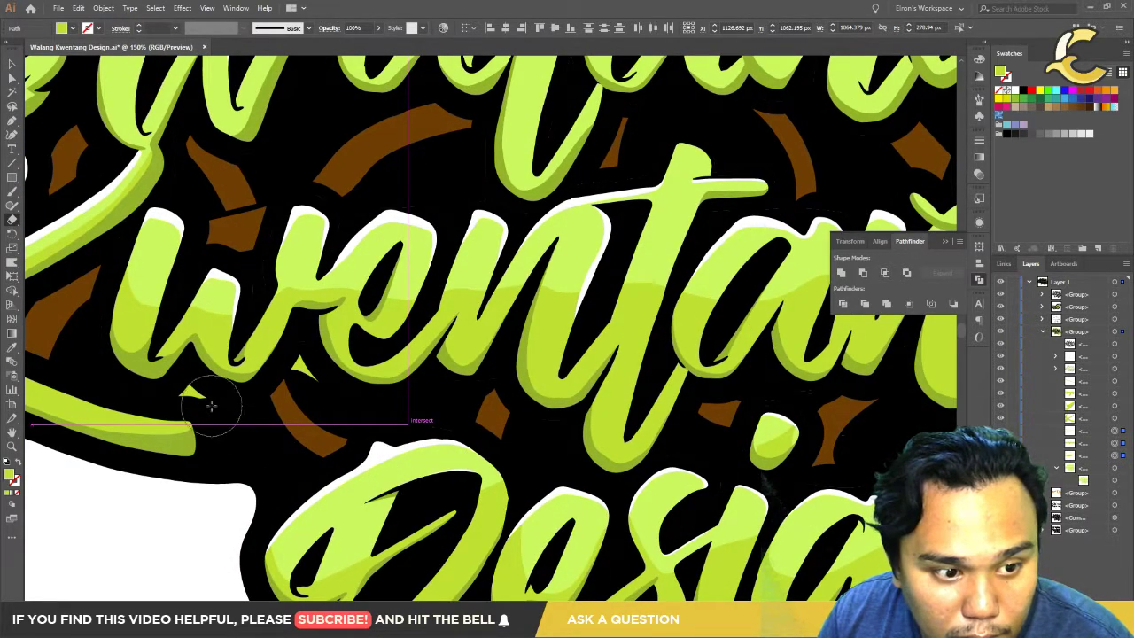
pyautogui.moveTo(178, 401); pyautogui.dragTo(264, 466)
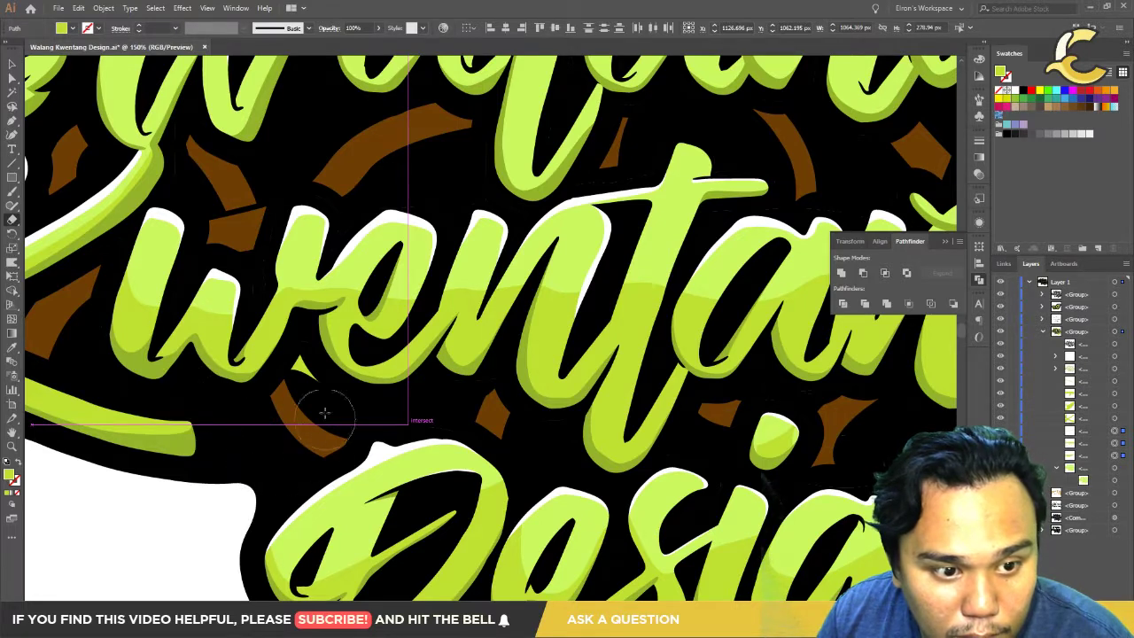
pyautogui.moveTo(299, 354); pyautogui.dragTo(307, 466)
pyautogui.scroll(-5, 370, 458)
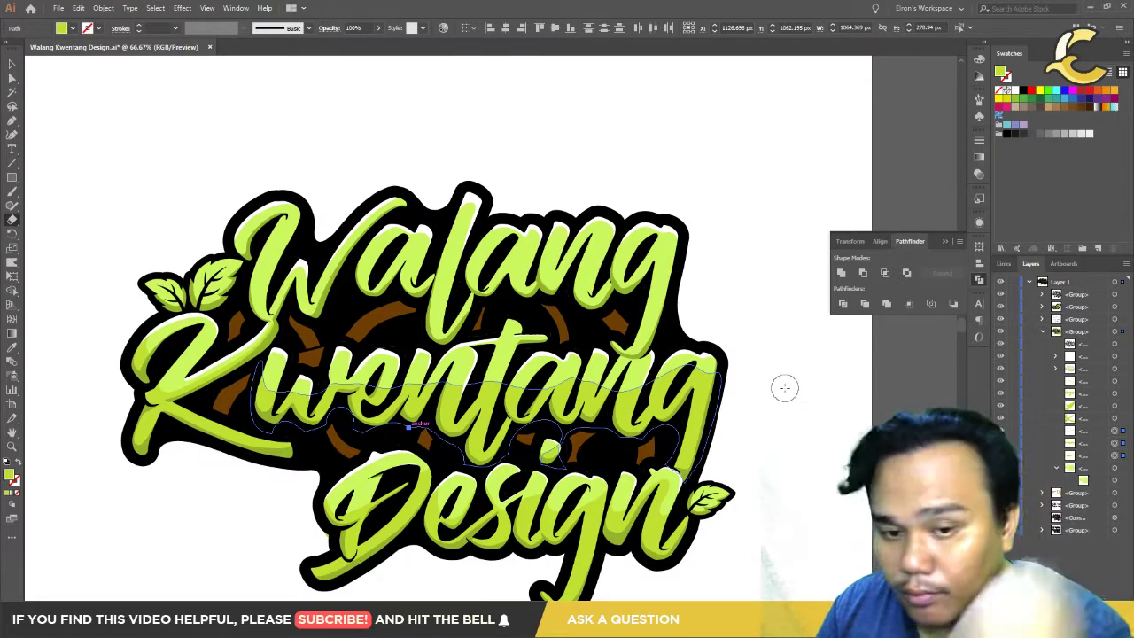
# Step: Start a darker green pen shape curving across the lower half of the W and 'alang'
pyautogui.hscroll(-5, 531, 436)
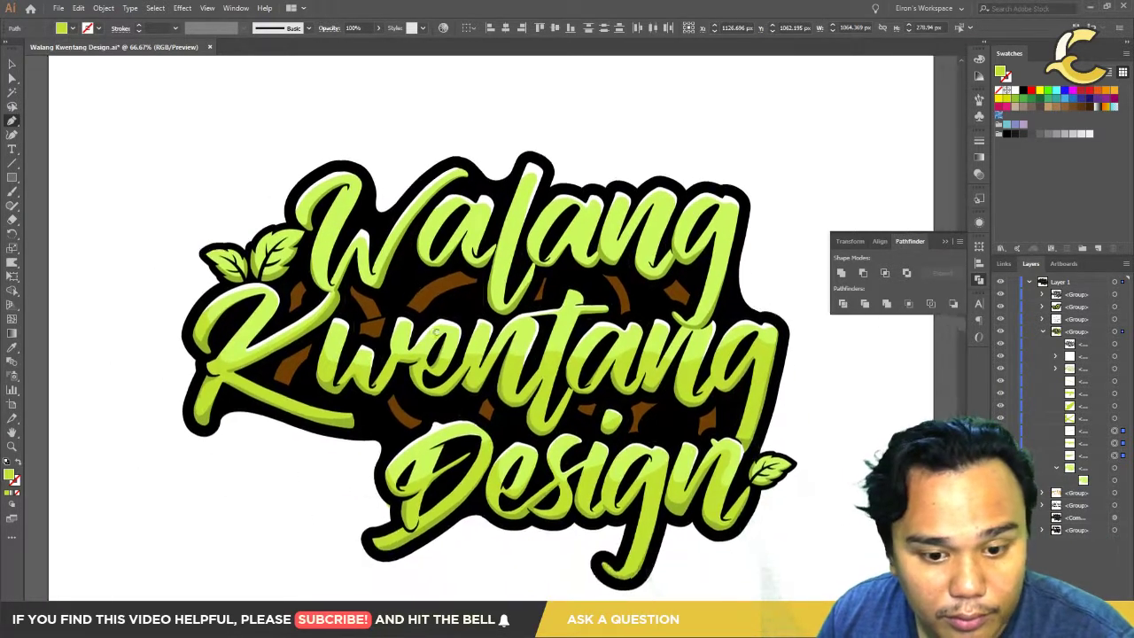
pyautogui.scroll(3, 499, 435)
pyautogui.scroll(2, 363, 401)
pyautogui.scroll(1, 381, 372)
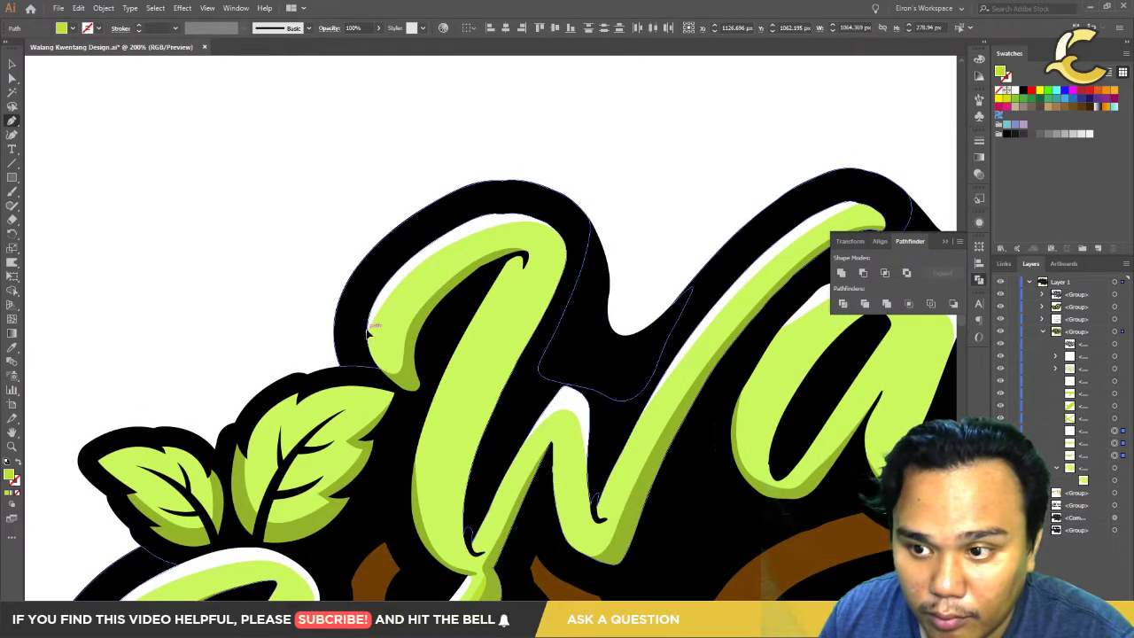
pyautogui.click(369, 332)
pyautogui.moveTo(450, 385); pyautogui.dragTo(513, 391)
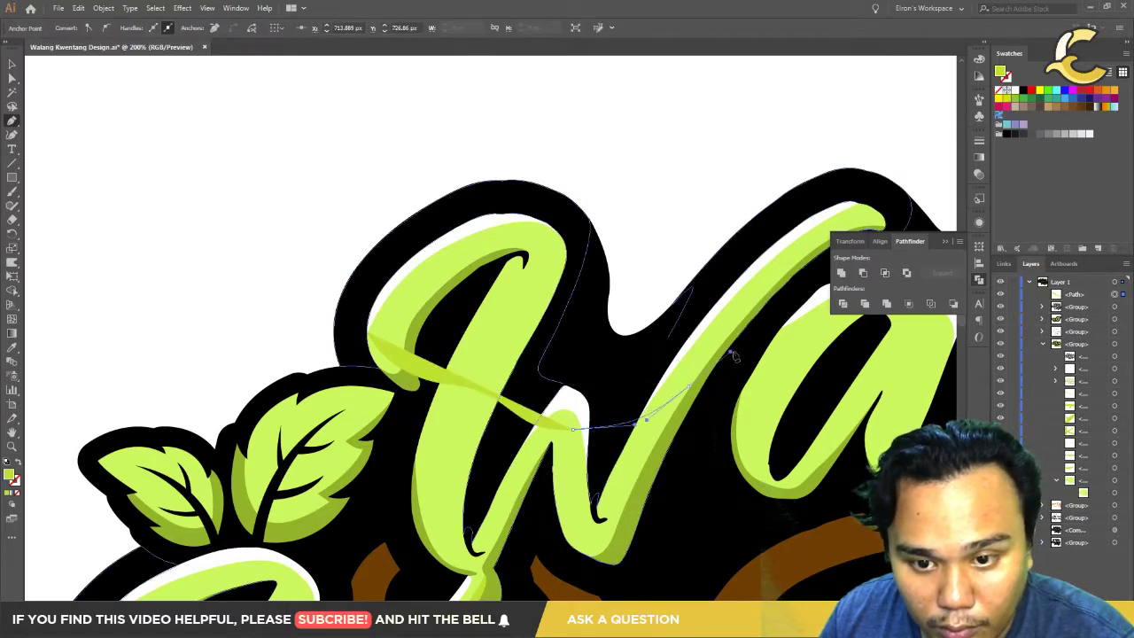
pyautogui.moveTo(687, 385); pyautogui.dragTo(730, 352)
pyautogui.moveTo(808, 354); pyautogui.dragTo(849, 339)
pyautogui.moveTo(930, 361)
pyautogui.mouseDown()
pyautogui.moveTo(629, 395)
pyautogui.moveTo(285, 378)
pyautogui.mouseUp()
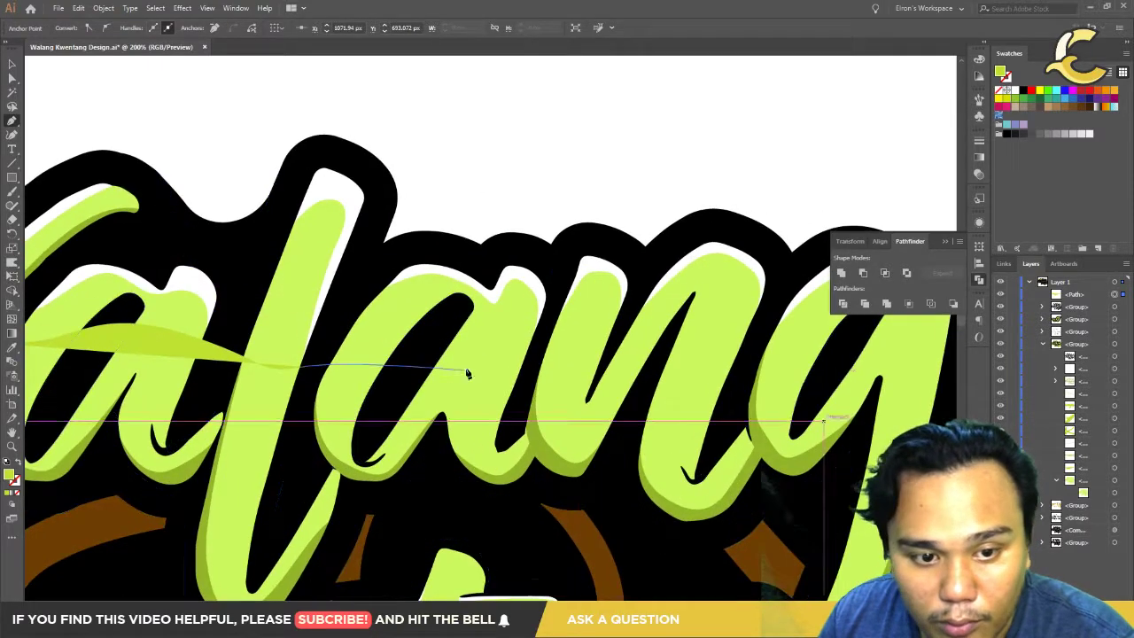
pyautogui.click(547, 386)
pyautogui.moveTo(670, 378)
pyautogui.mouseDown()
pyautogui.moveTo(758, 365)
pyautogui.moveTo(662, 428)
pyautogui.moveTo(747, 373)
pyautogui.mouseUp()
# Step: Curve the green shape's edge back along the letters and close it at the W
pyautogui.scroll(-5, 795, 386)
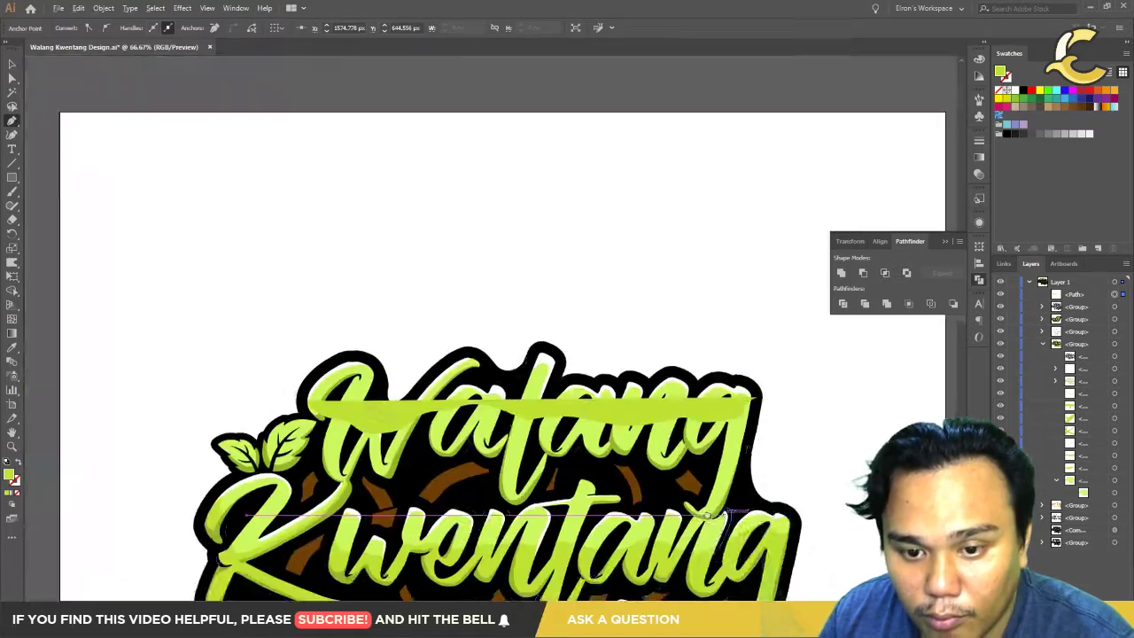
pyautogui.scroll(5, 651, 306)
pyautogui.scroll(1, 649, 307)
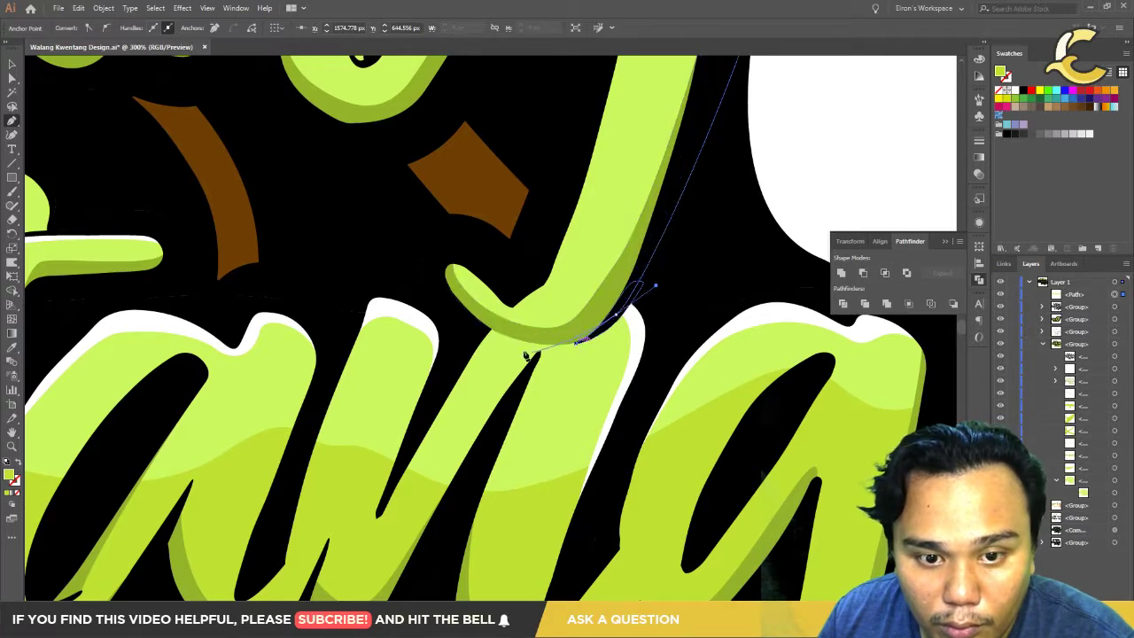
pyautogui.moveTo(577, 342); pyautogui.dragTo(533, 345)
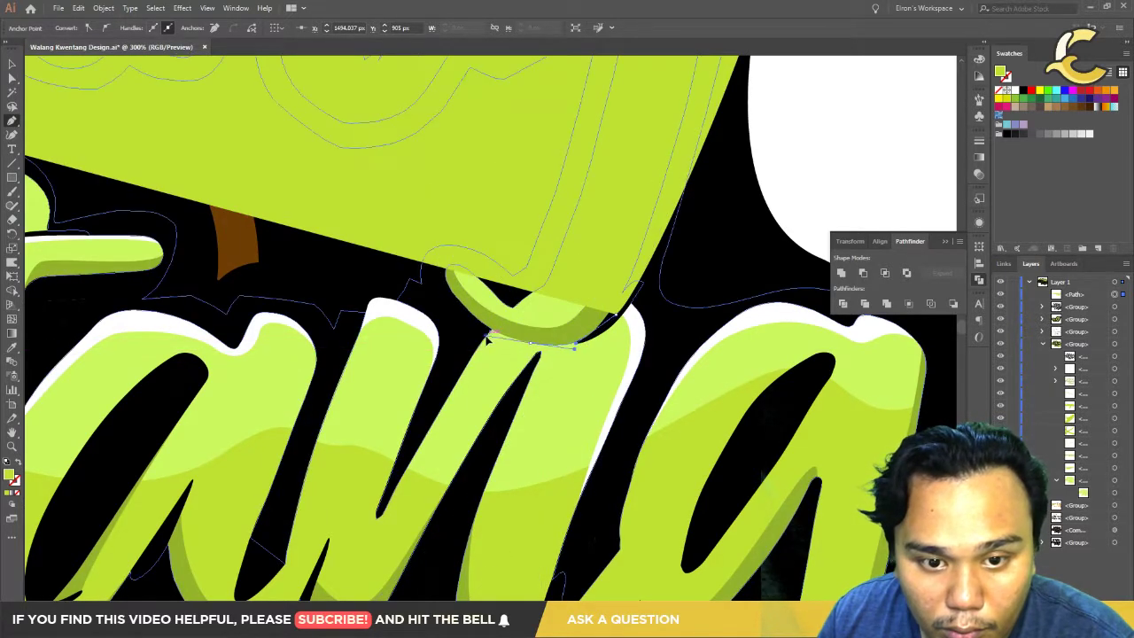
pyautogui.moveTo(408, 273); pyautogui.dragTo(753, 361)
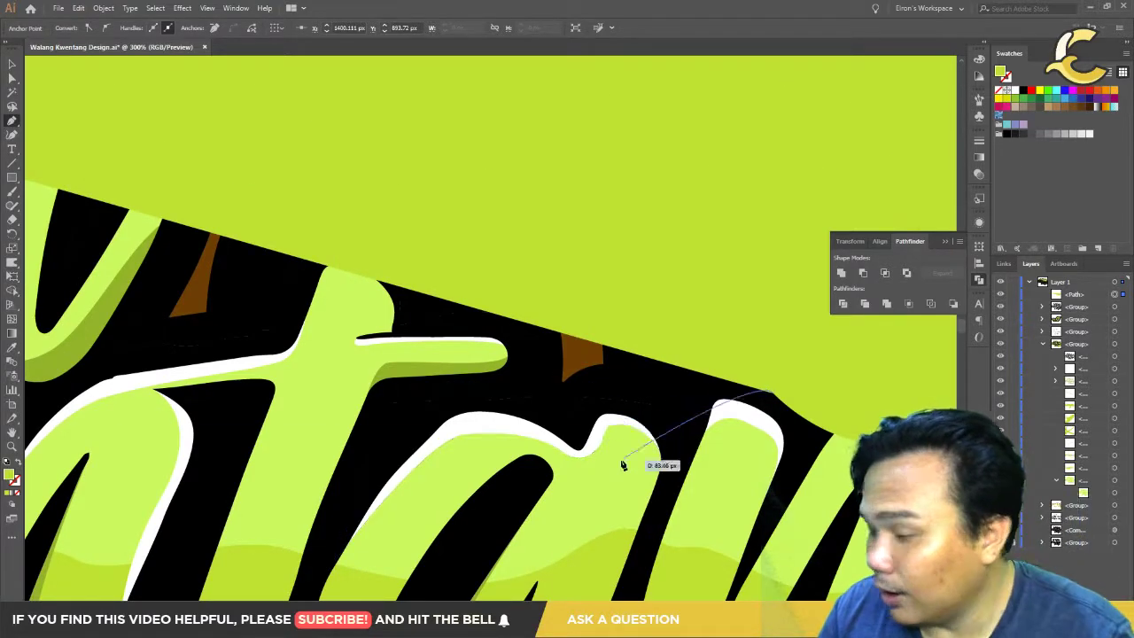
pyautogui.moveTo(523, 388)
pyautogui.mouseDown()
pyautogui.moveTo(461, 280)
pyautogui.moveTo(353, 256)
pyautogui.moveTo(261, 296)
pyautogui.mouseUp()
pyautogui.moveTo(207, 344); pyautogui.dragTo(427, 341)
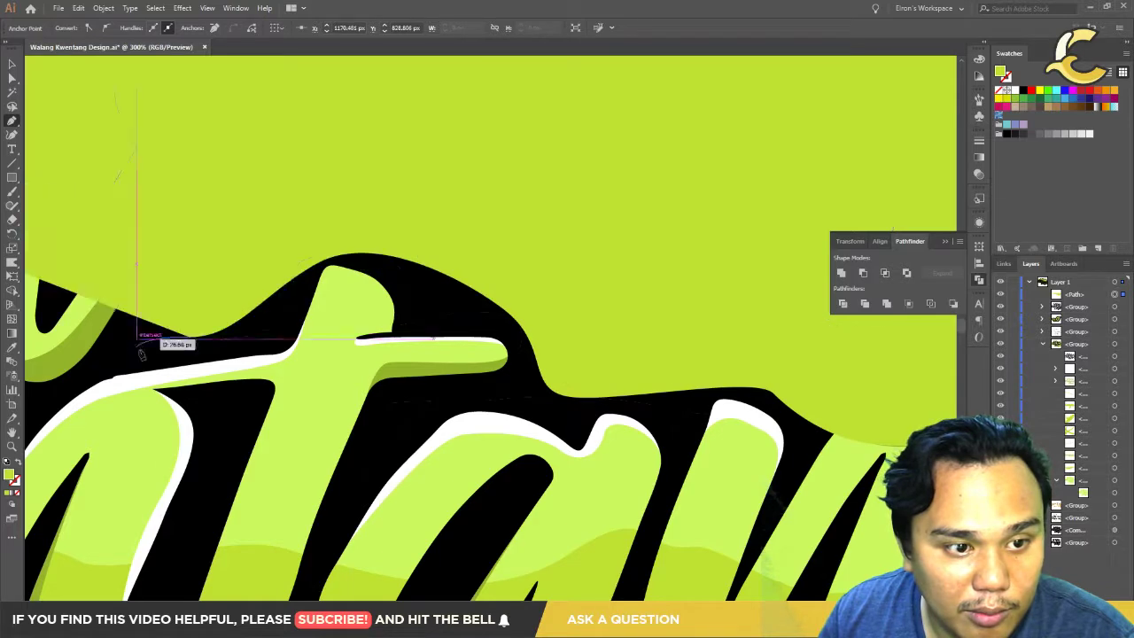
pyautogui.scroll(-4, 416, 381)
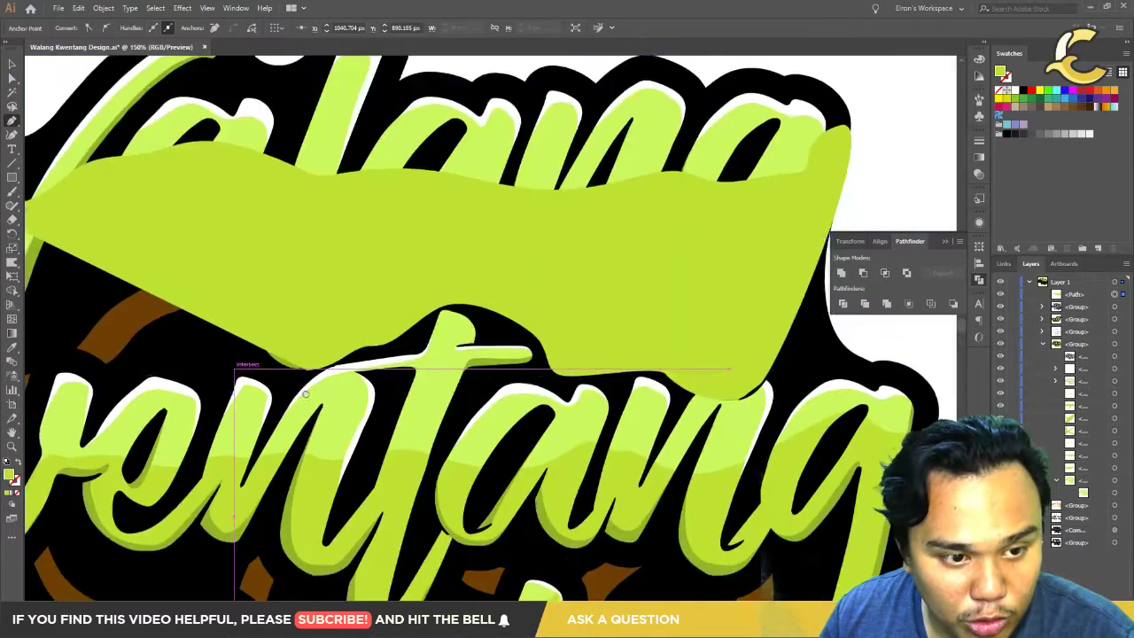
pyautogui.scroll(2, 499, 406)
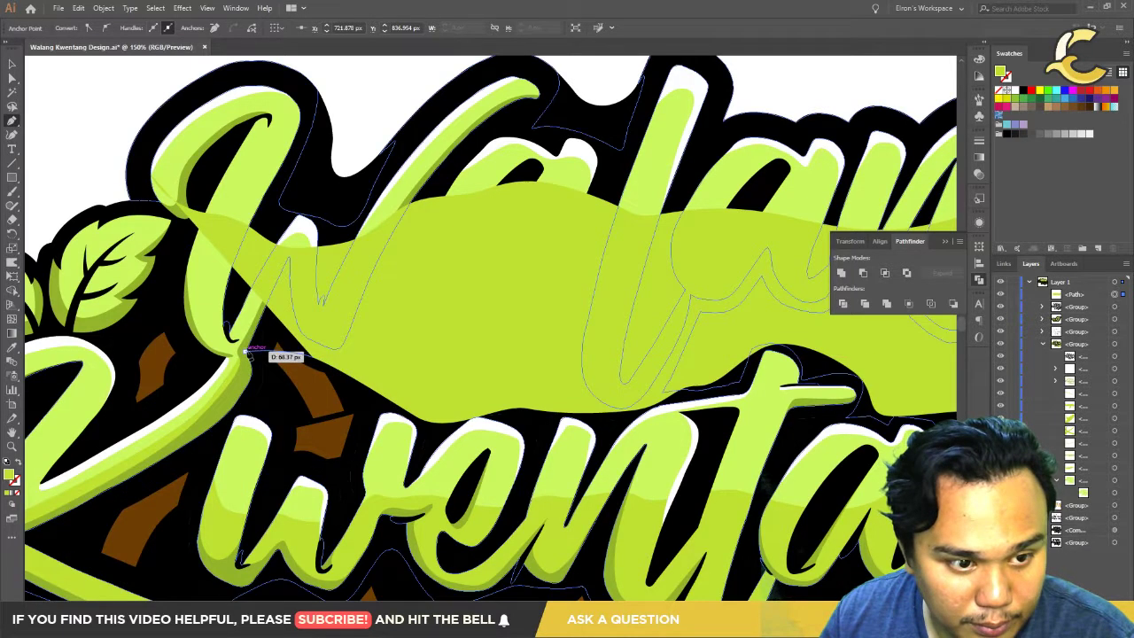
pyautogui.moveTo(245, 352); pyautogui.dragTo(216, 361)
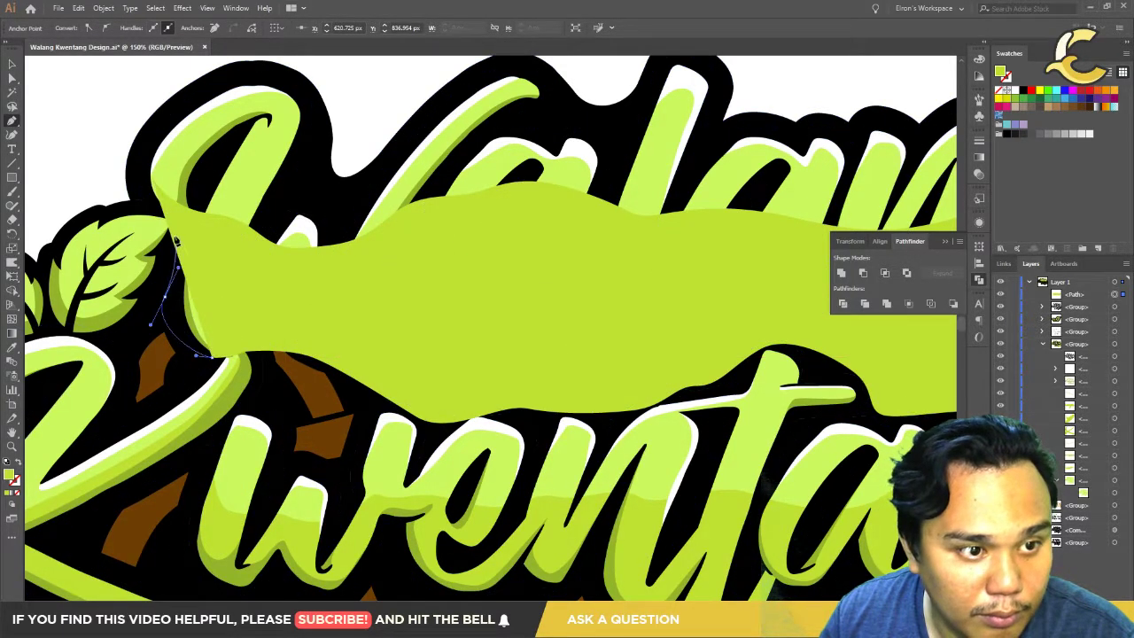
pyautogui.click(155, 188)
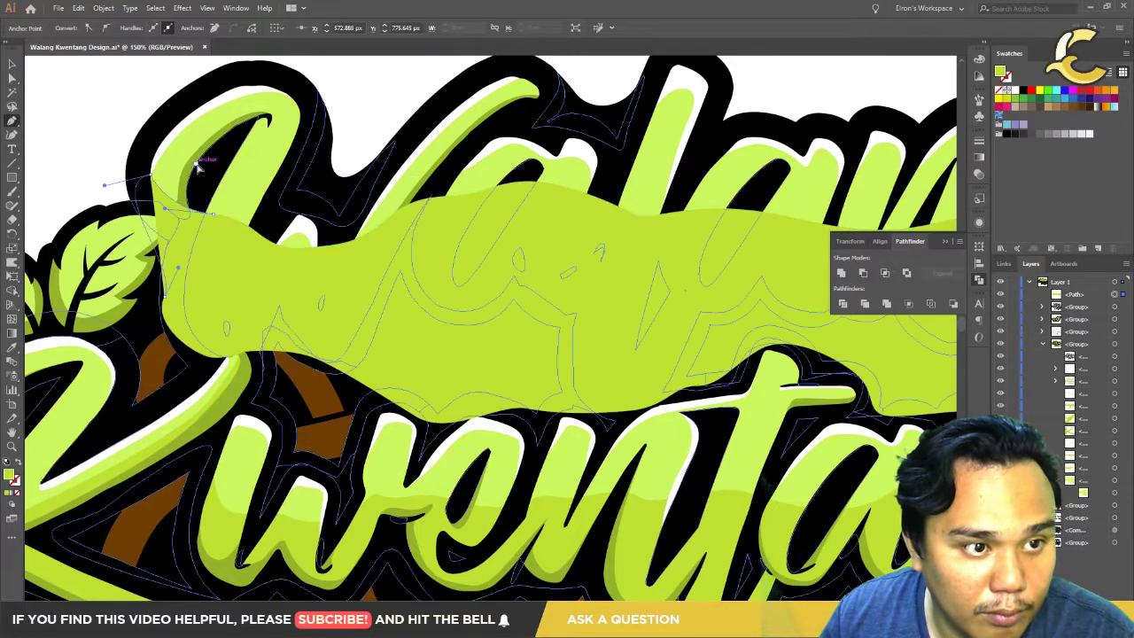
pyautogui.hotkey('ctrl', '-')
pyautogui.hotkey('ctrl', '-')
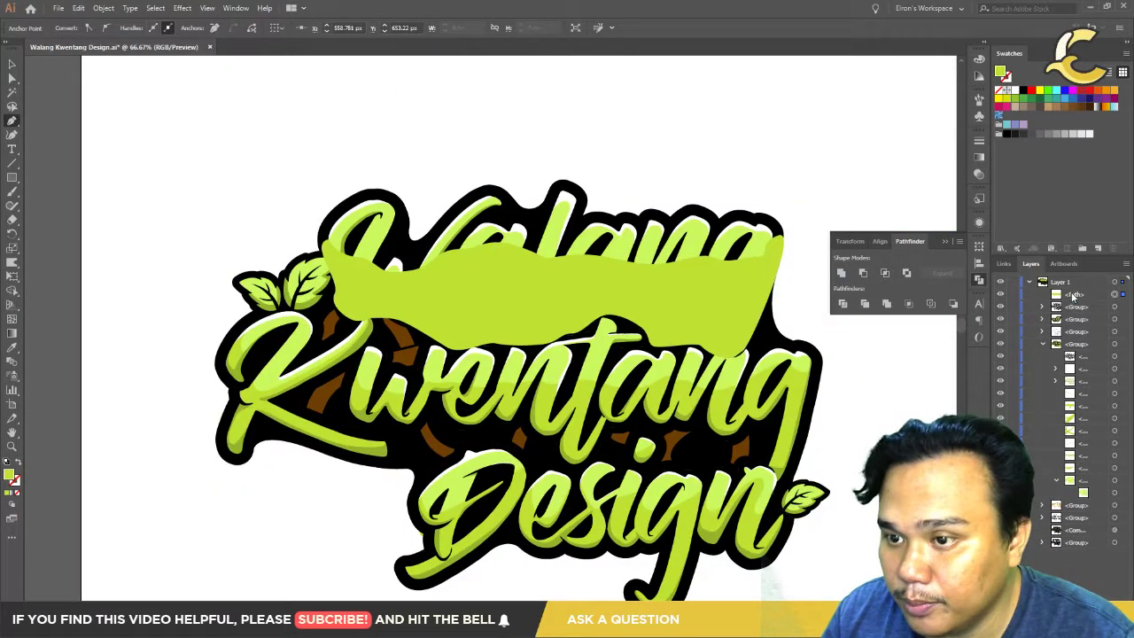
# Step: Place the new green Walang shape inside the lettering group, behind the letters
pyautogui.moveTo(1073, 296); pyautogui.dragTo(1095, 399)
pyautogui.moveTo(1088, 477); pyautogui.dragTo(1083, 469)
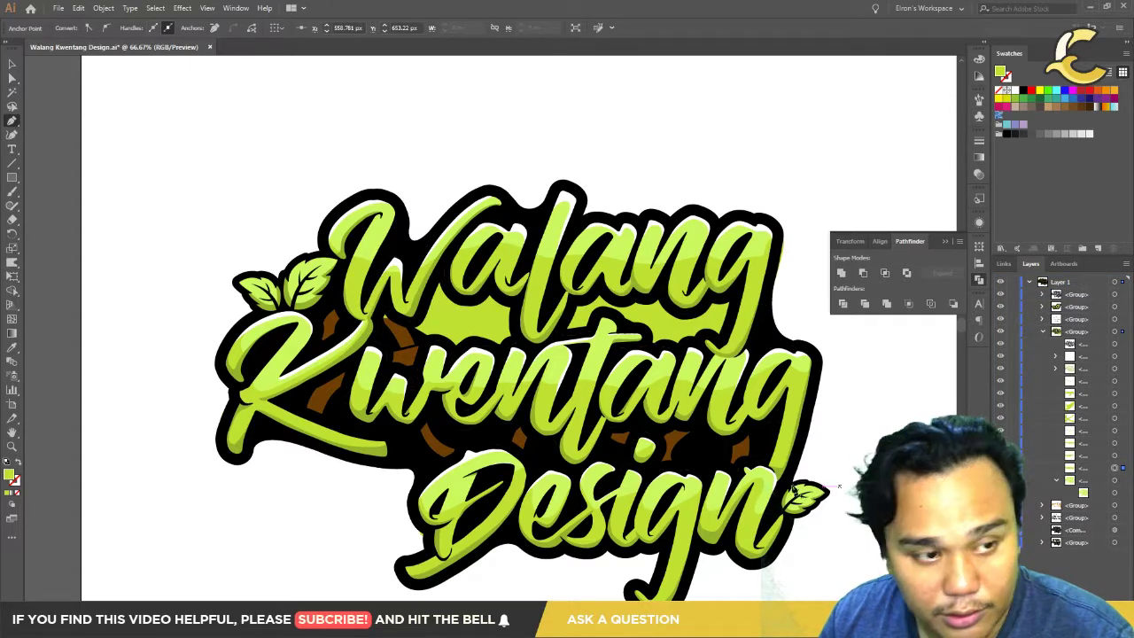
pyautogui.hotkey('ctrl', 'e')
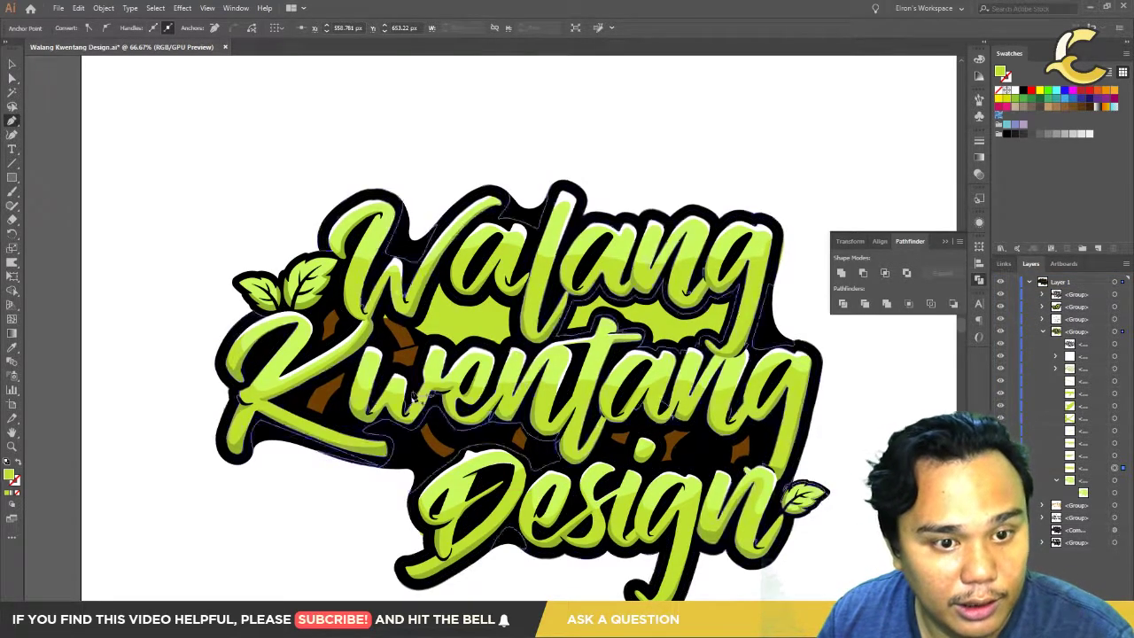
pyautogui.press('e')
pyautogui.hotkey('ctrl', 'e')
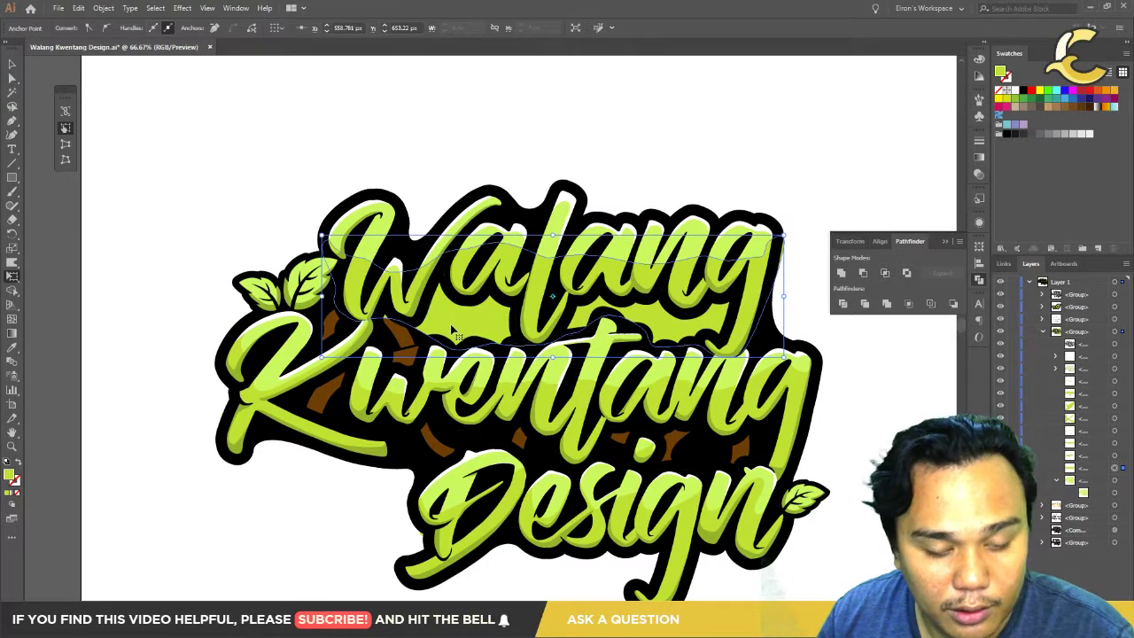
pyautogui.hotkey('shift', 'e')
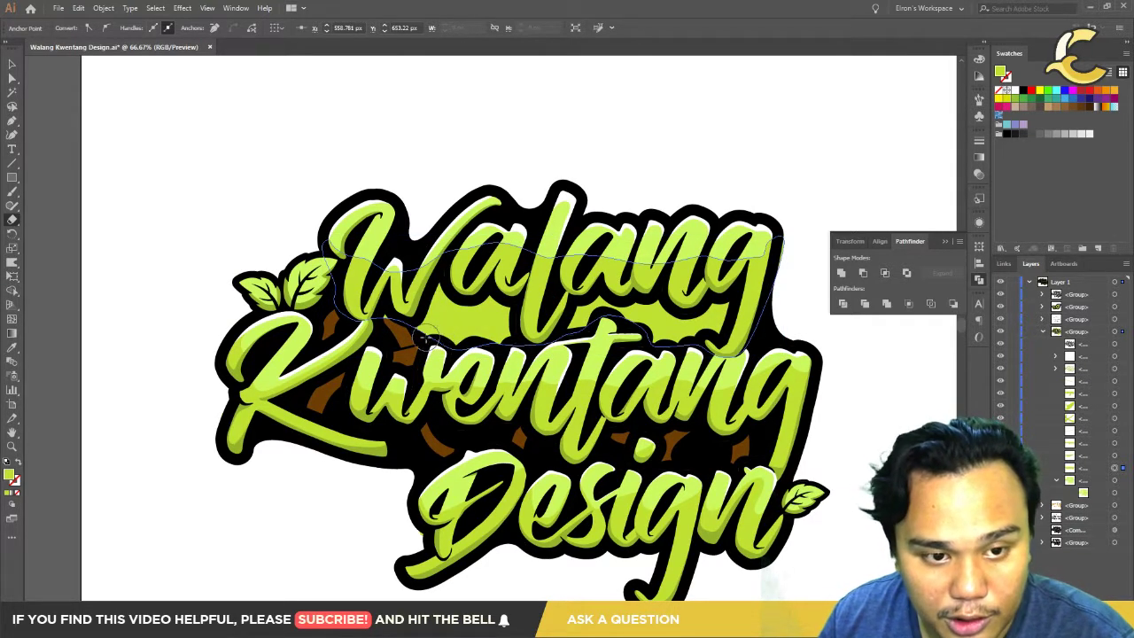
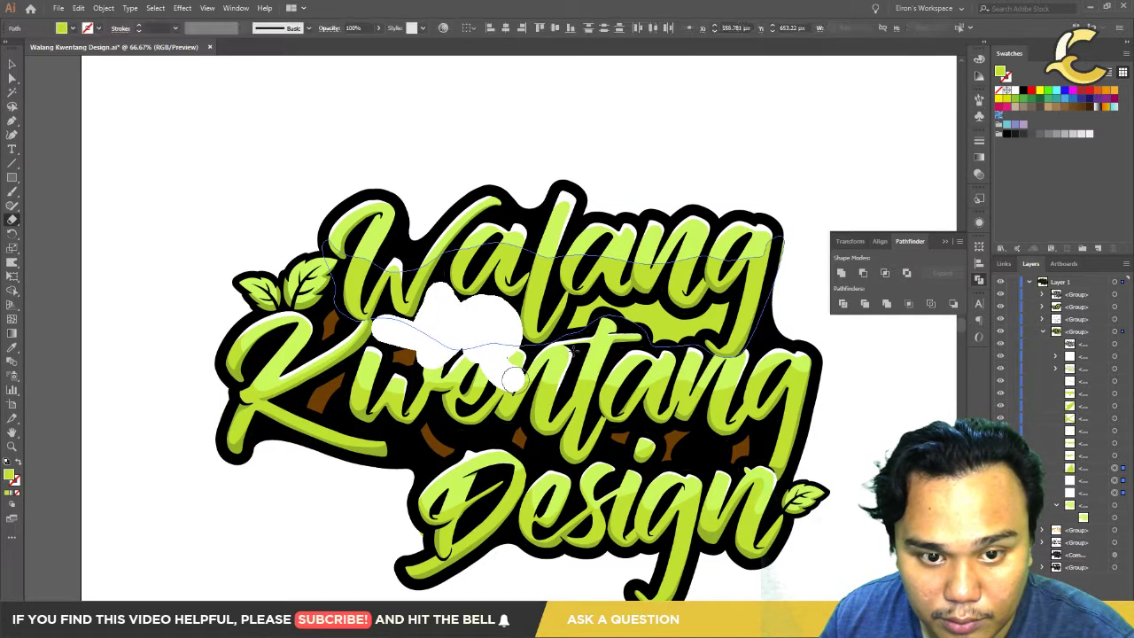
# Step: Erase the stray areas of the black backing between and around the letters
pyautogui.moveTo(490, 341); pyautogui.dragTo(496, 381)
pyautogui.scroll(2, 481, 401)
pyautogui.scroll(4, 481, 401)
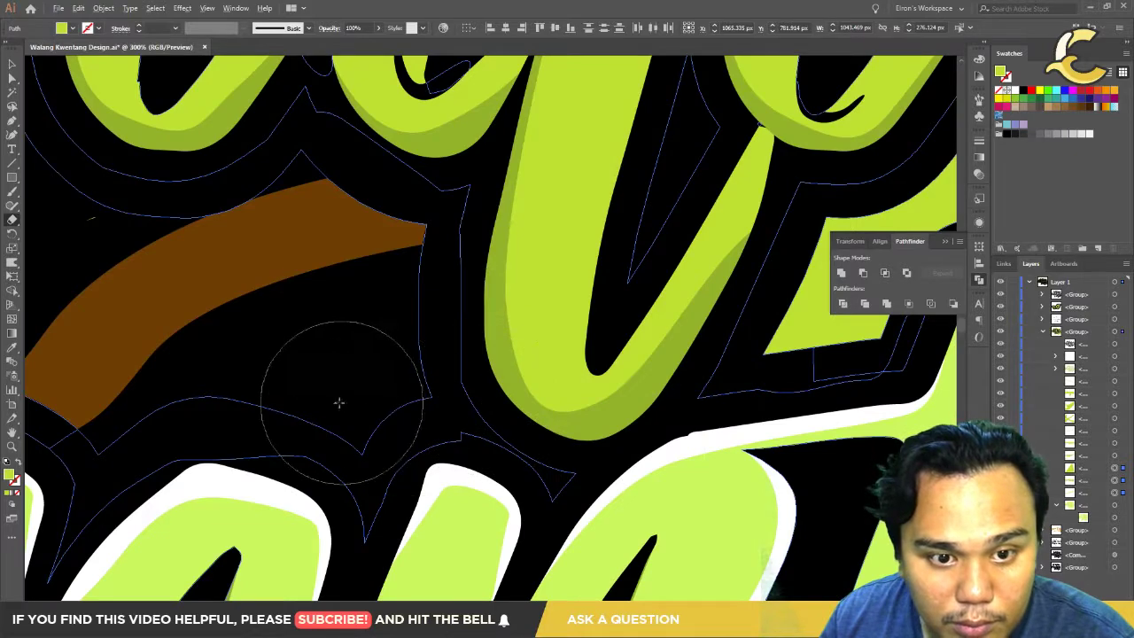
pyautogui.scroll(-1, 337, 399)
pyautogui.scroll(-1, 271, 380)
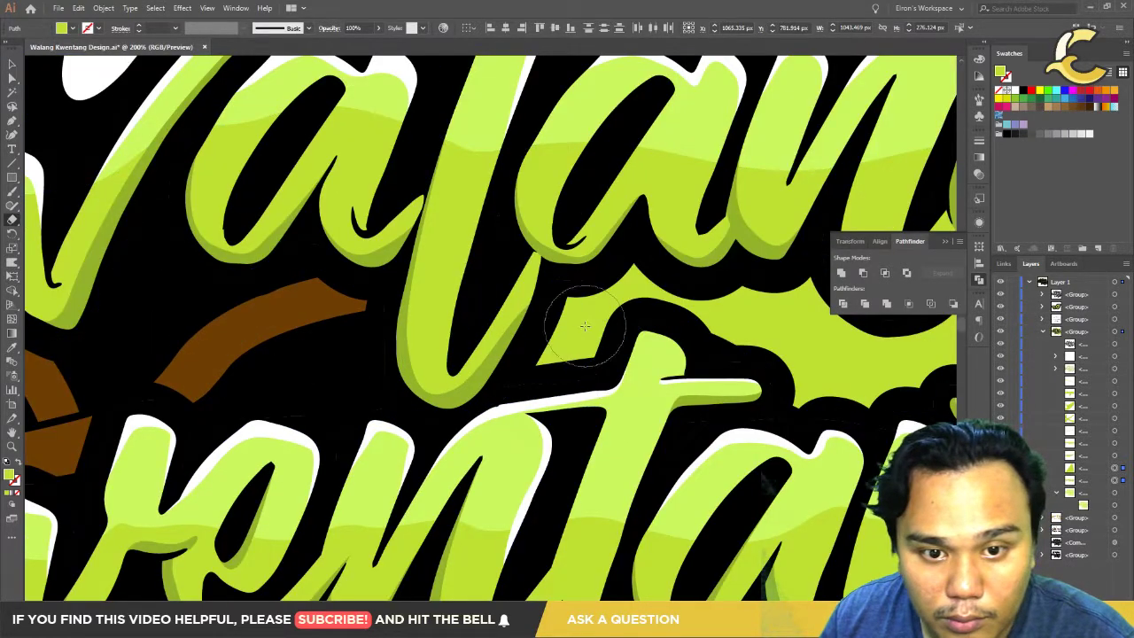
pyautogui.moveTo(585, 326)
pyautogui.mouseDown()
pyautogui.moveTo(552, 375)
pyautogui.moveTo(625, 301)
pyautogui.moveTo(648, 296)
pyautogui.moveTo(707, 322)
pyautogui.moveTo(787, 322)
pyautogui.moveTo(782, 301)
pyautogui.moveTo(718, 403)
pyautogui.mouseUp()
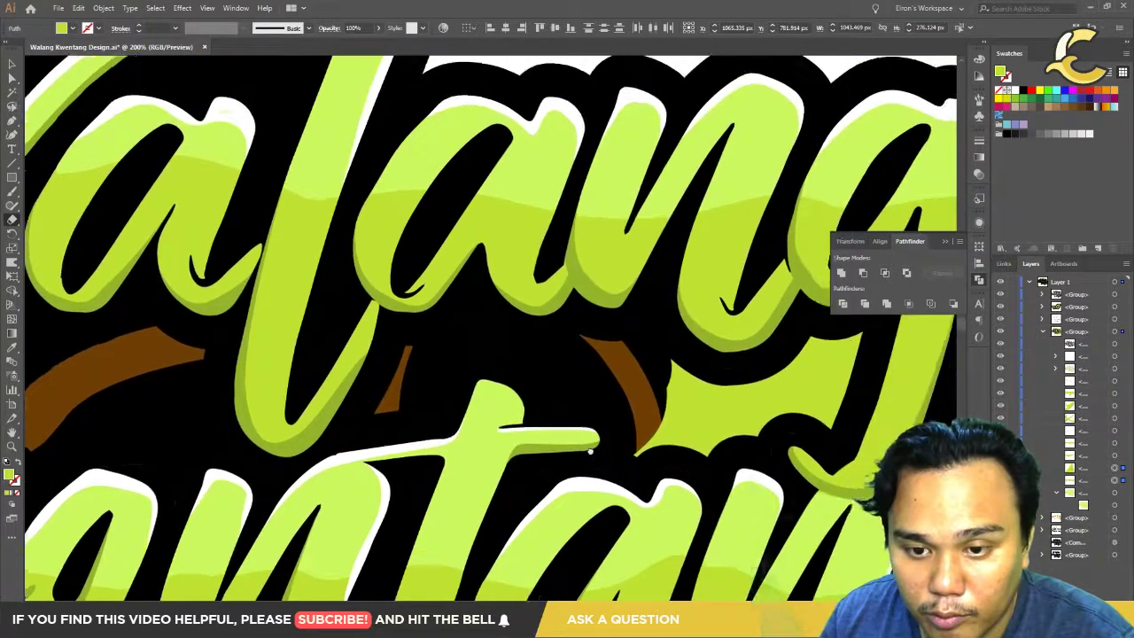
pyautogui.moveTo(434, 403)
pyautogui.mouseDown()
pyautogui.moveTo(443, 381)
pyautogui.moveTo(496, 390)
pyautogui.moveTo(516, 408)
pyautogui.moveTo(603, 332)
pyautogui.moveTo(595, 413)
pyautogui.mouseUp()
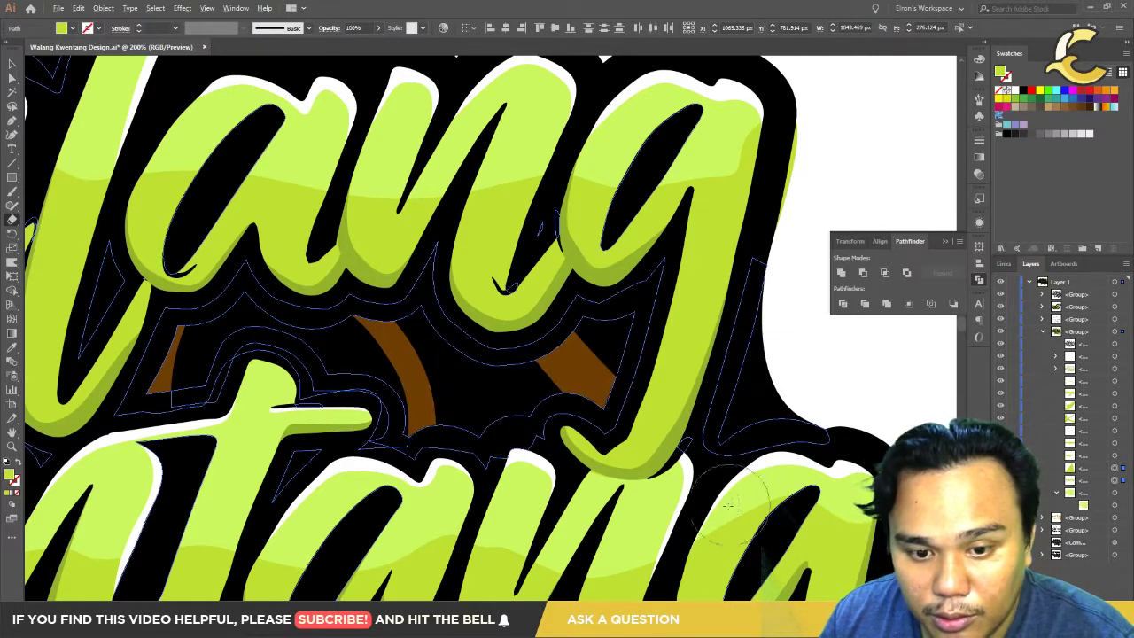
# Step: Trim the black backing along the brown stripe near the w
pyautogui.keyDown('alt'); pyautogui.scroll(-3, 708, 498); pyautogui.keyUp('alt')
pyautogui.keyDown('alt'); pyautogui.scroll(-1, 377, 507); pyautogui.keyUp('alt')
pyautogui.keyDown('alt'); pyautogui.scroll(-1, 543, 412); pyautogui.keyUp('alt')
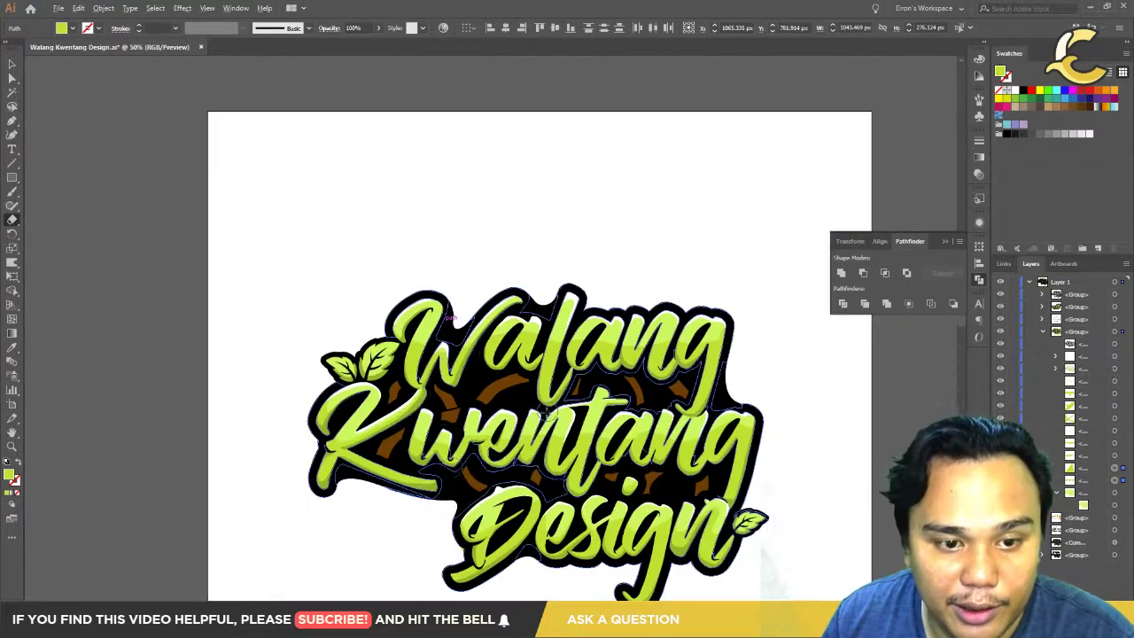
pyautogui.keyDown('alt'); pyautogui.scroll(1, 272, 470); pyautogui.keyUp('alt')
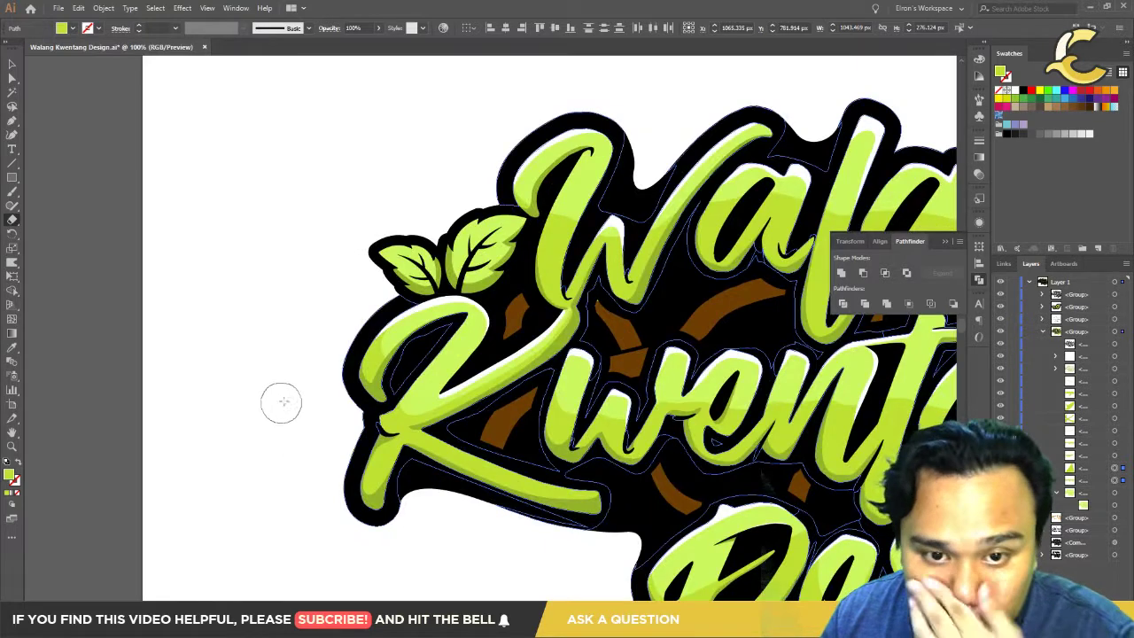
pyautogui.moveTo(603, 312); pyautogui.dragTo(612, 396)
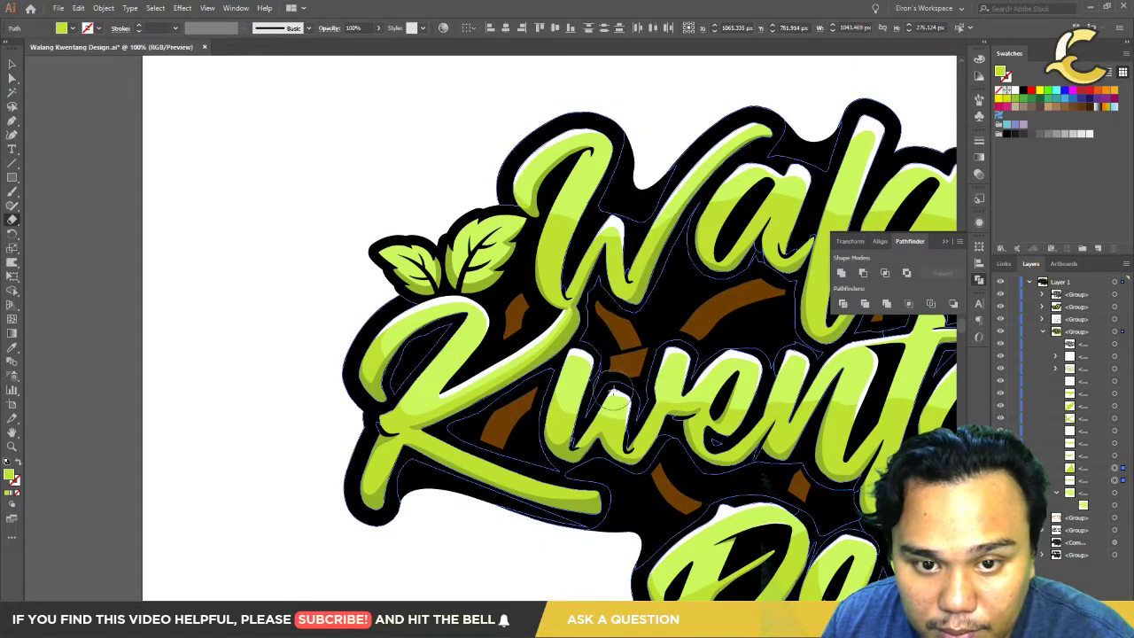
pyautogui.keyDown('alt'); pyautogui.scroll(-2, 634, 384); pyautogui.keyUp('alt')
# Step: Deselect everything and recenter the view on the whole logo
pyautogui.hotkey('ctrl', 'shift', 'a')
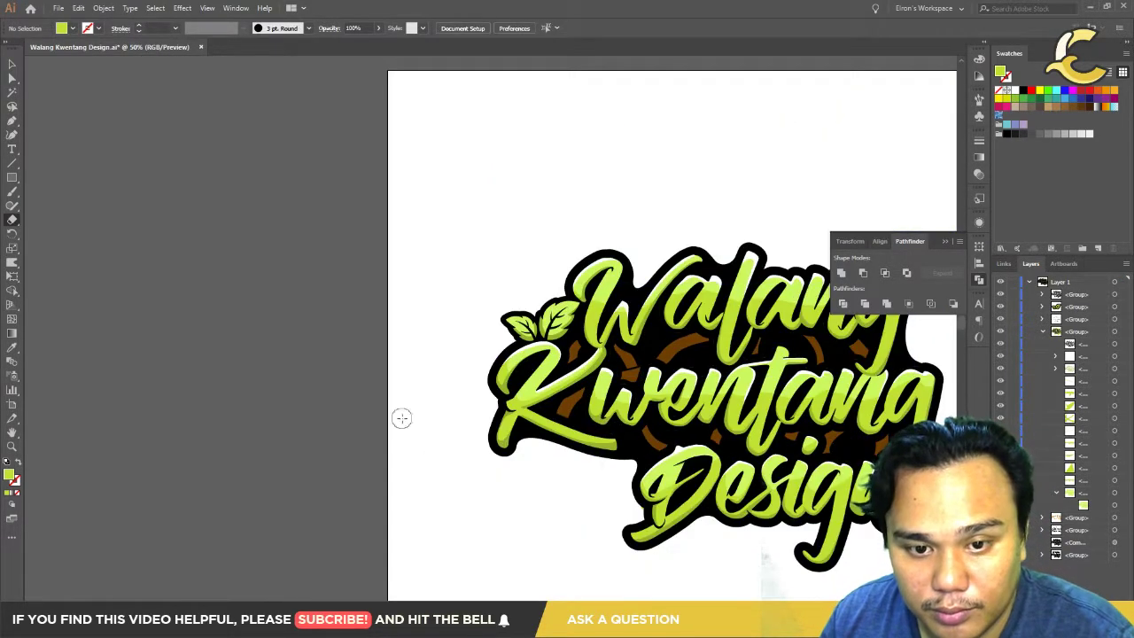
pyautogui.moveTo(483, 415); pyautogui.dragTo(521, 420)
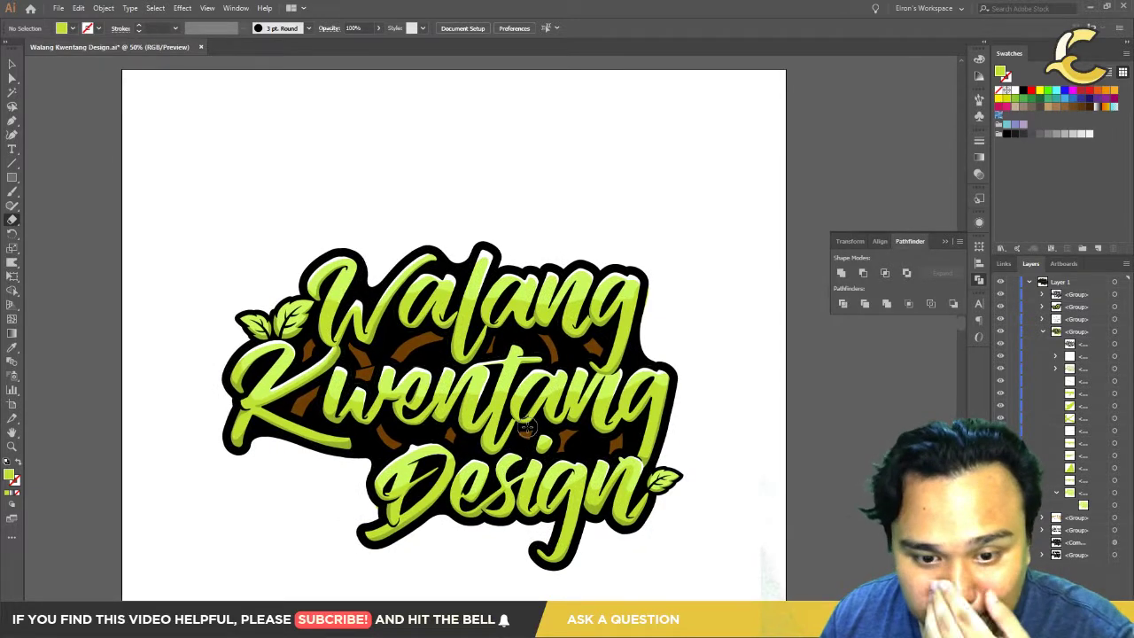
pyautogui.press('p')
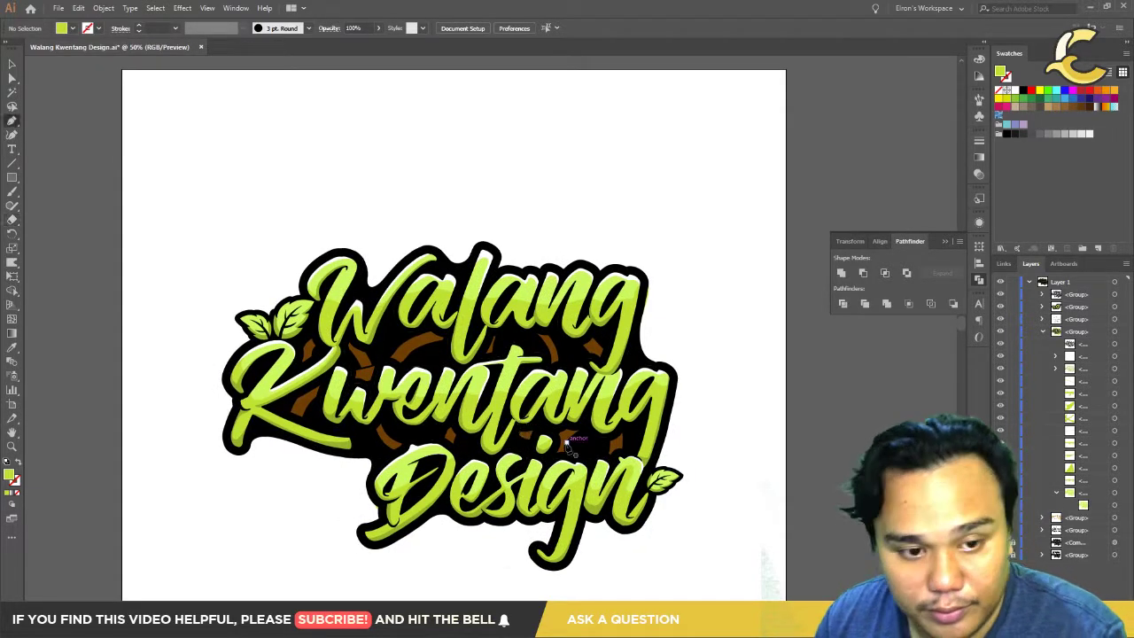
pyautogui.keyDown('alt'); pyautogui.scroll(2, 372, 388); pyautogui.keyUp('alt')
pyautogui.keyDown('alt'); pyautogui.scroll(2, 349, 326); pyautogui.keyUp('alt')
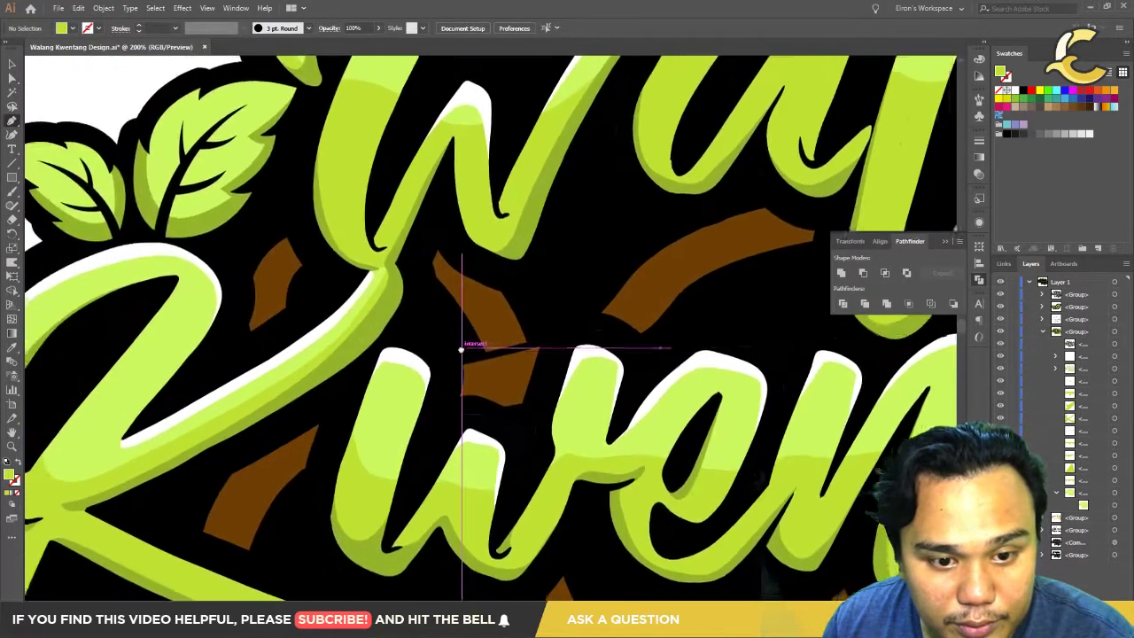
pyautogui.keyDown('alt'); pyautogui.scroll(2, 443, 341); pyautogui.keyUp('alt')
pyautogui.keyDown('alt'); pyautogui.scroll(2, 443, 341); pyautogui.keyUp('alt')
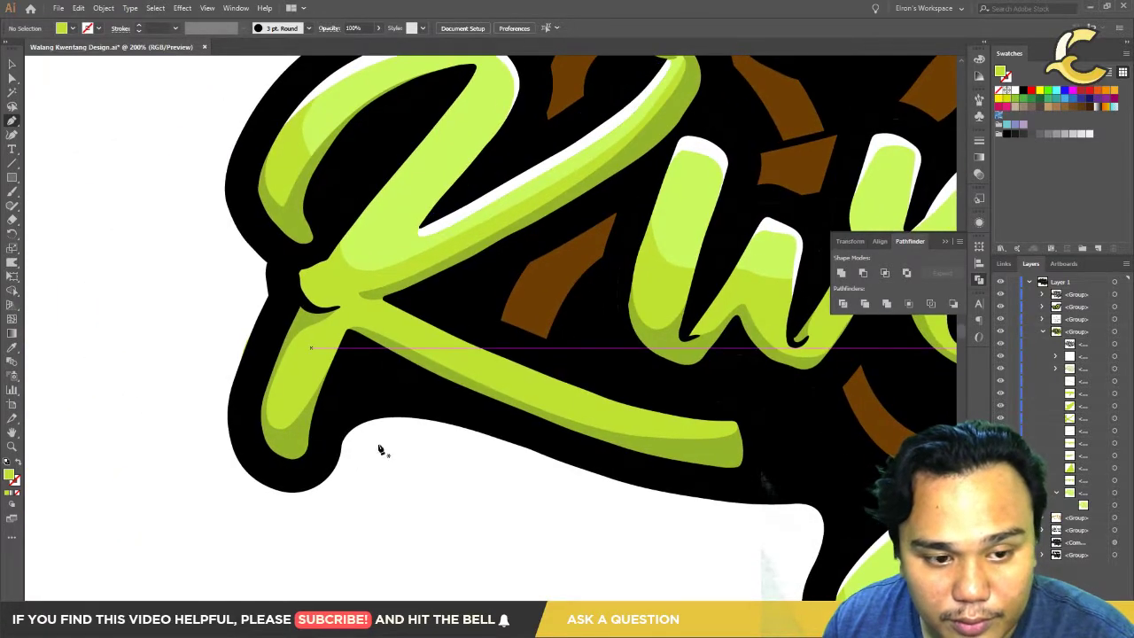
# Step: Select the K's black outline and target its lettering group in the Layers panel
pyautogui.keyDown('ctrl'); pyautogui.click(288, 444); pyautogui.keyUp('ctrl')
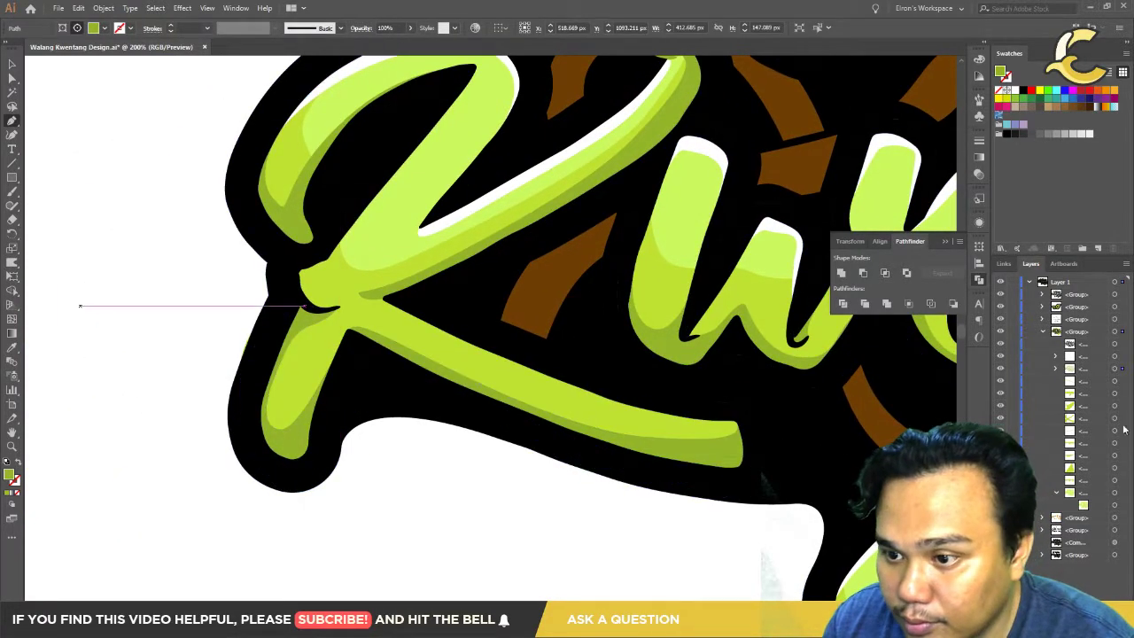
pyautogui.click(1055, 369)
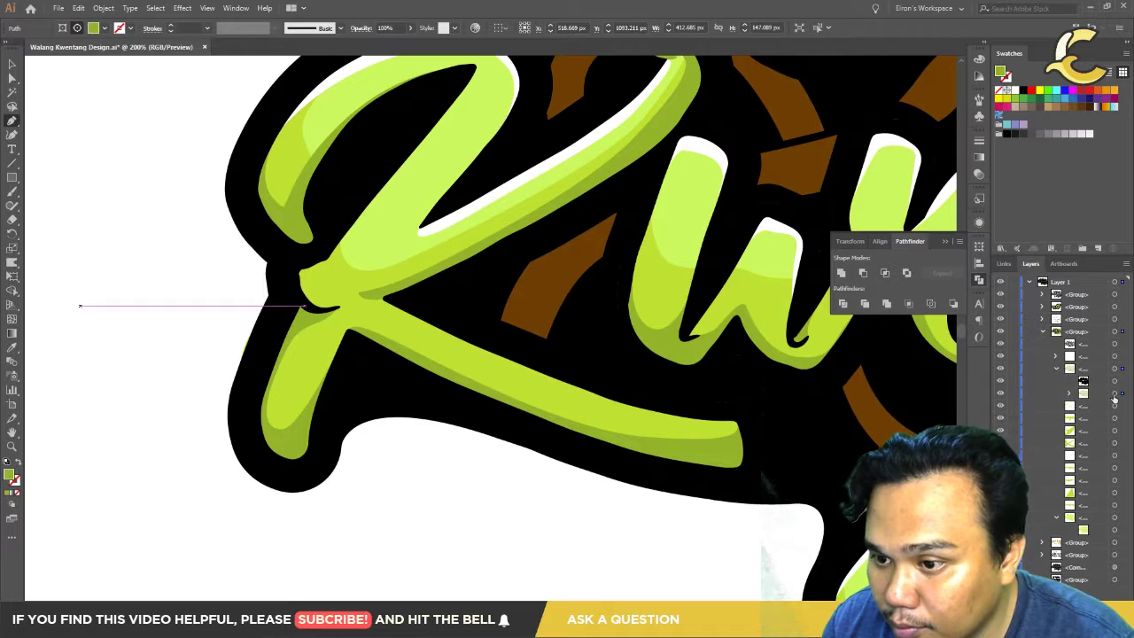
pyautogui.keyDown('ctrl'); pyautogui.click(726, 394); pyautogui.keyUp('ctrl')
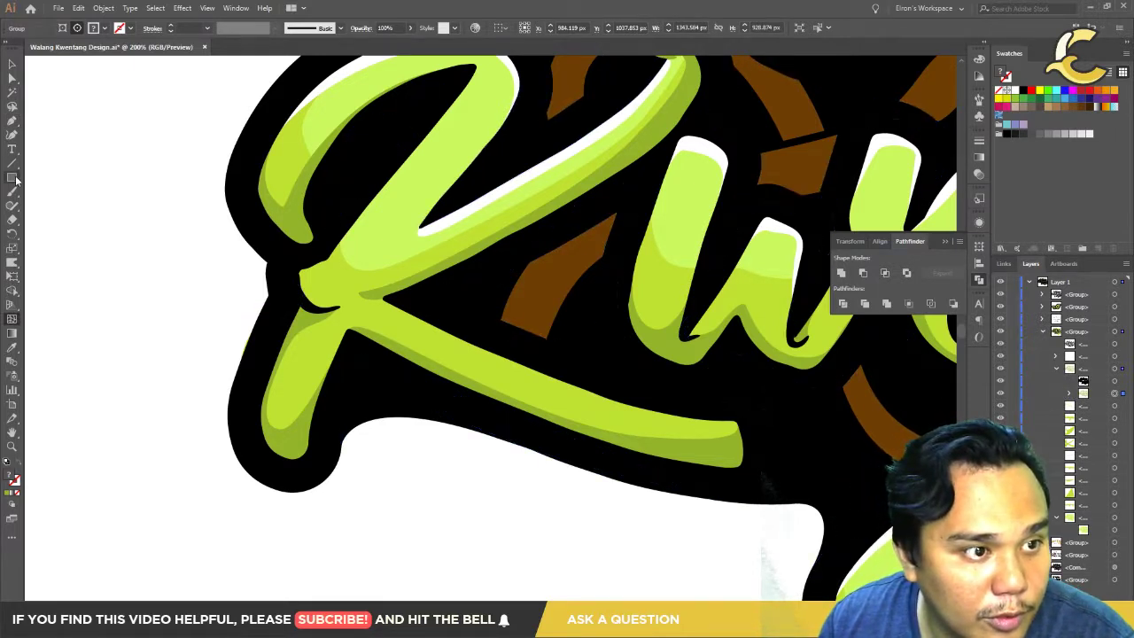
pyautogui.moveTo(16, 180); pyautogui.dragTo(53, 219)
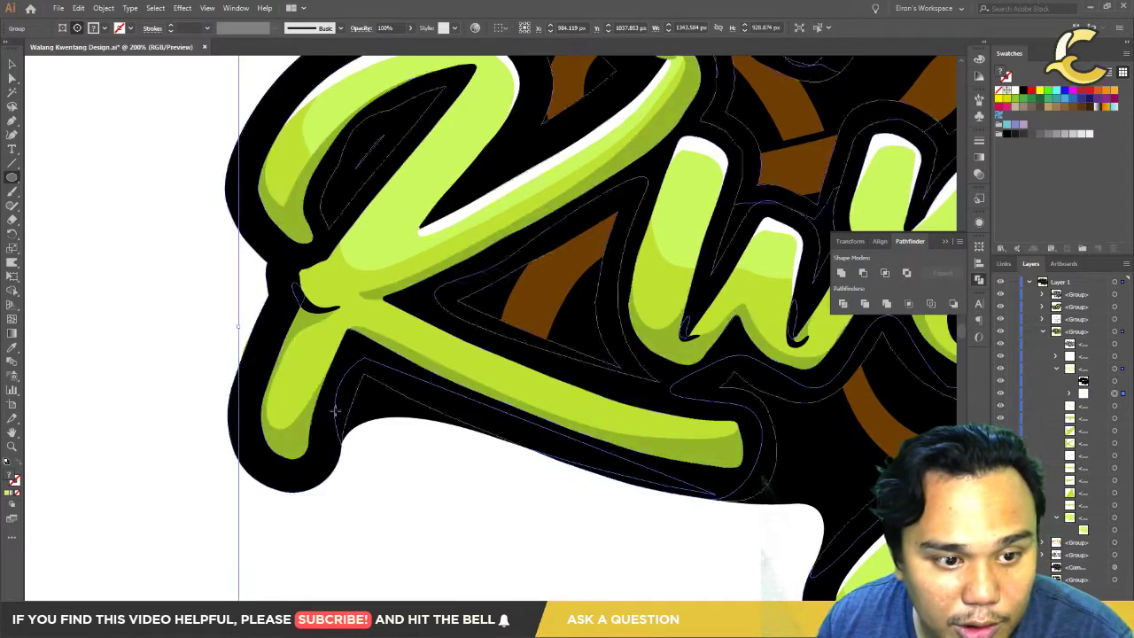
# Step: Draw a small circle on the K's lower stroke, filled with the eyedropped darker green
pyautogui.moveTo(276, 396); pyautogui.dragTo(287, 408)
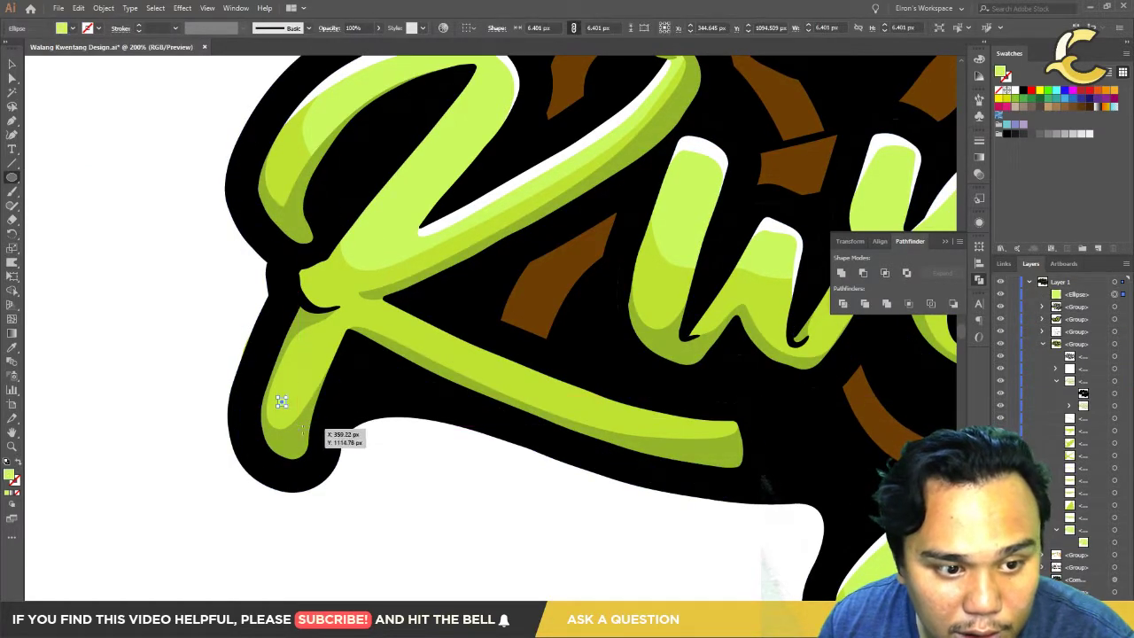
pyautogui.press('i')
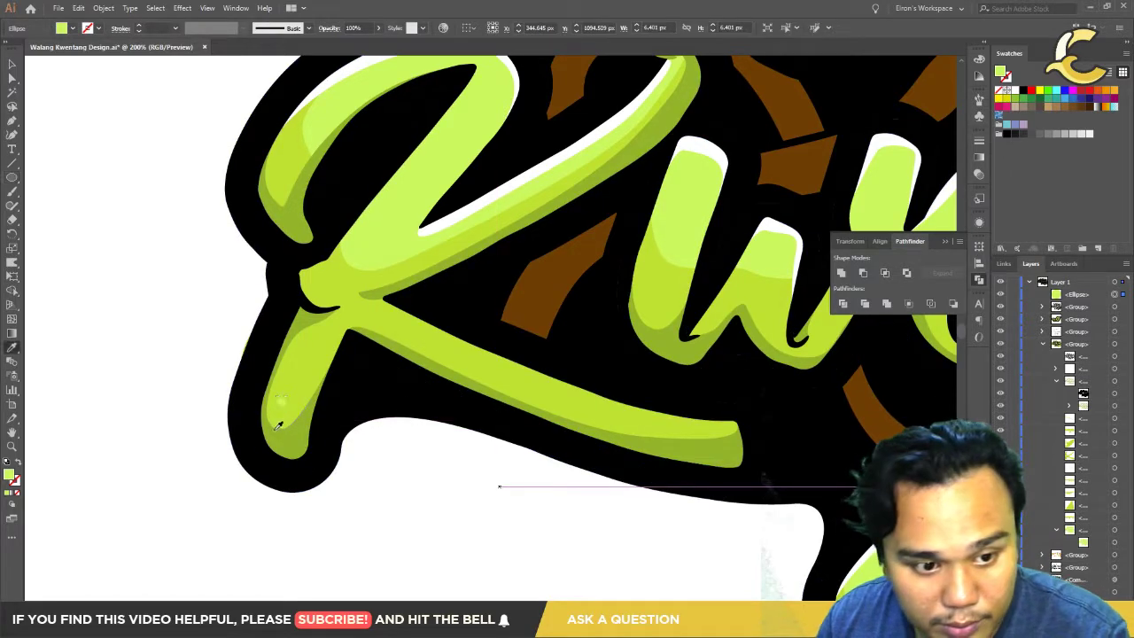
pyautogui.click(281, 414)
pyautogui.moveTo(282, 415)
pyautogui.mouseDown()
pyautogui.moveTo(459, 456)
pyautogui.moveTo(448, 446)
pyautogui.moveTo(438, 465)
pyautogui.mouseUp()
pyautogui.press('v')
pyautogui.scroll(3, 458, 443)
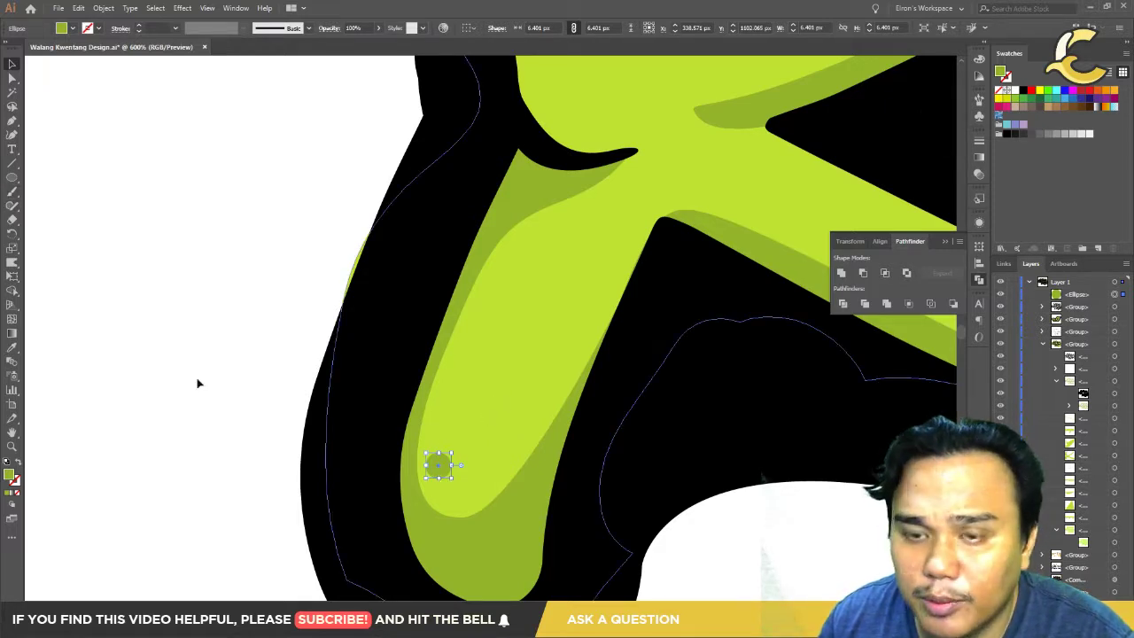
# Step: Add a tiny dot above the first circle on the K
pyautogui.click(13, 178)
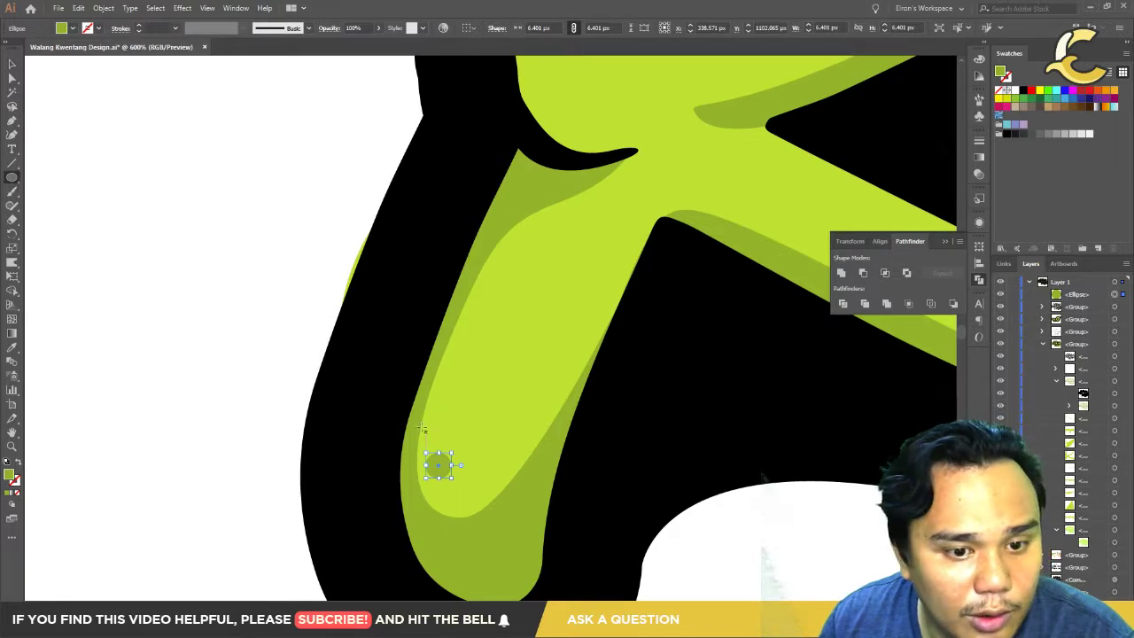
pyautogui.moveTo(433, 418)
pyautogui.mouseDown()
pyautogui.moveTo(439, 427)
pyautogui.moveTo(449, 412)
pyautogui.mouseUp()
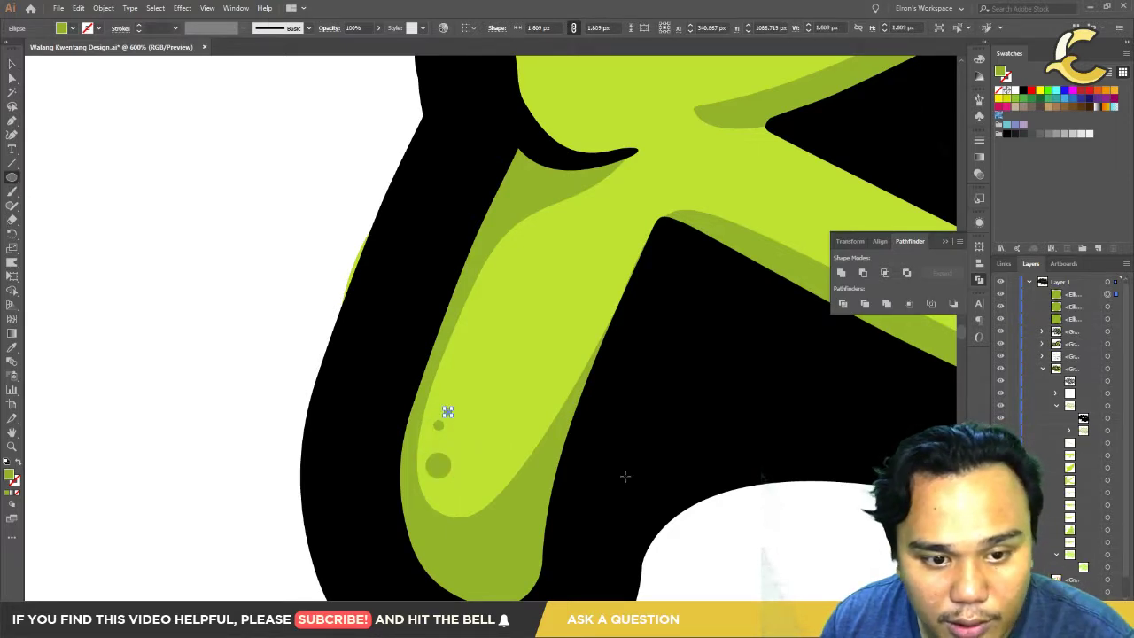
pyautogui.hscroll(3, 652, 425)
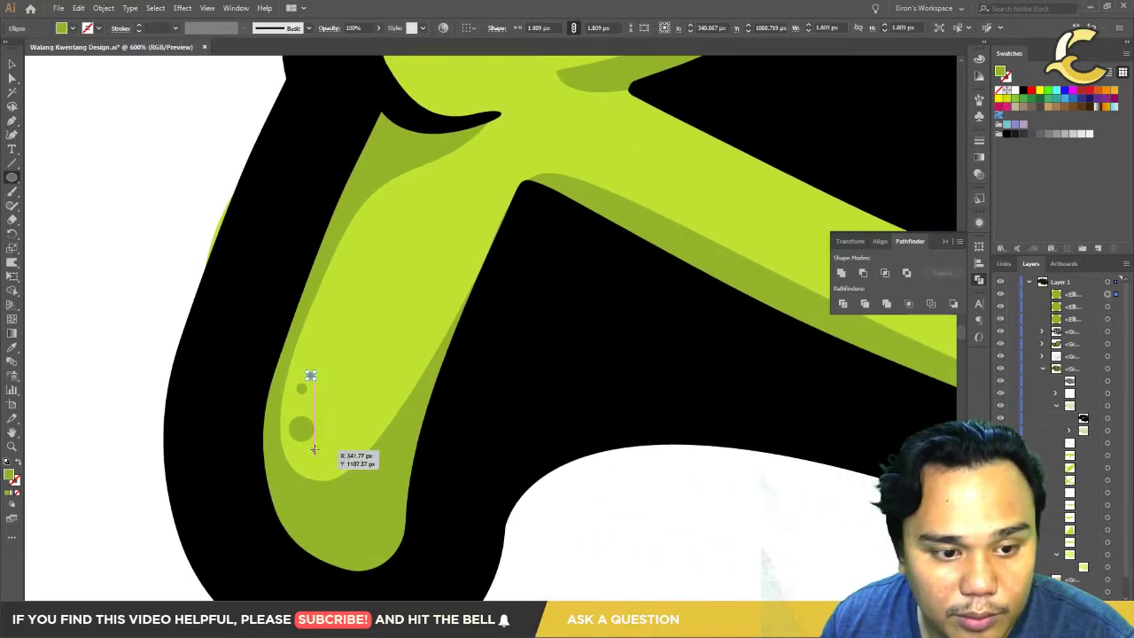
pyautogui.hscroll(3, 431, 461)
pyautogui.hscroll(2, 552, 460)
pyautogui.scroll(-2, 759, 435)
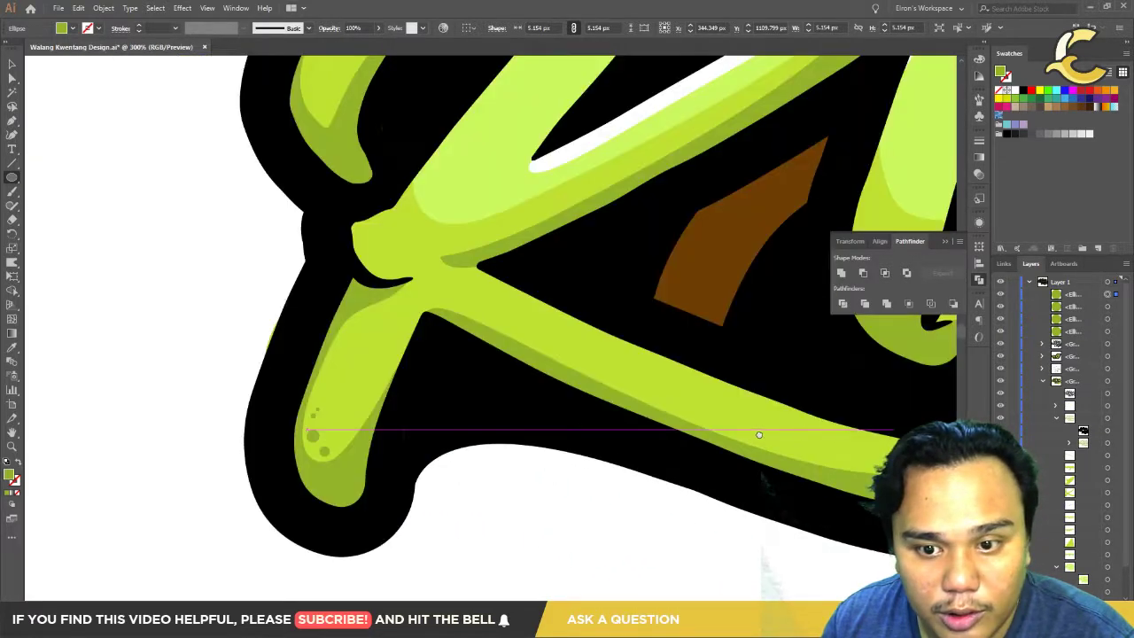
pyautogui.hscroll(5, 593, 460)
# Step: Add small dots at the K stroke's end and at its notch
pyautogui.moveTo(602, 446); pyautogui.dragTo(673, 460)
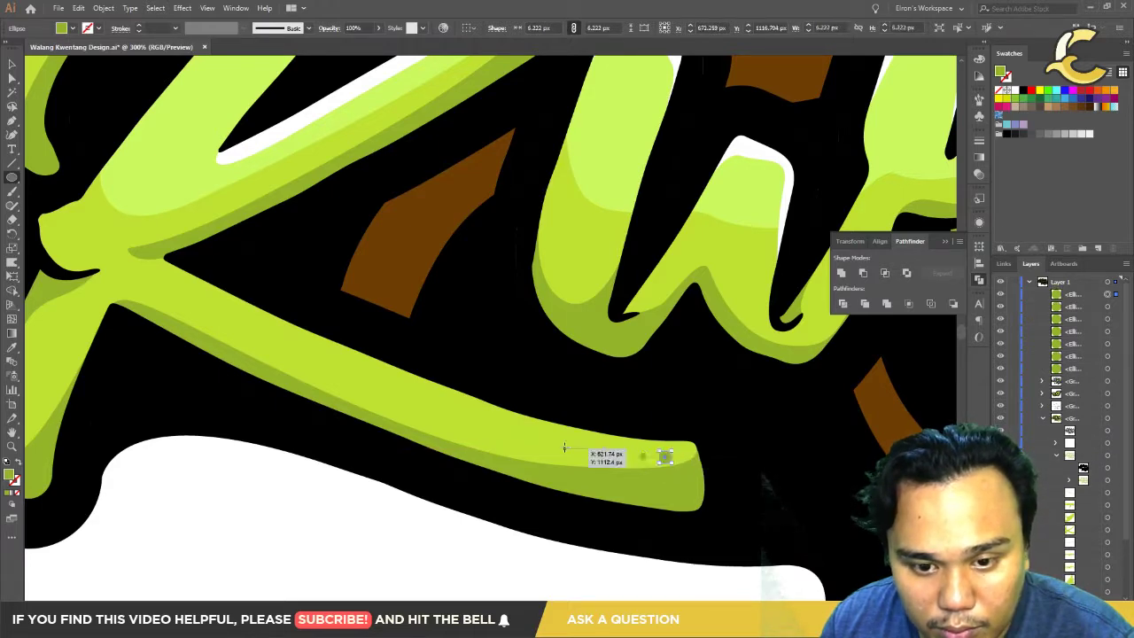
pyautogui.moveTo(564, 449); pyautogui.dragTo(572, 456)
pyautogui.scroll(3, 495, 377)
pyautogui.hscroll(-2, 354, 389)
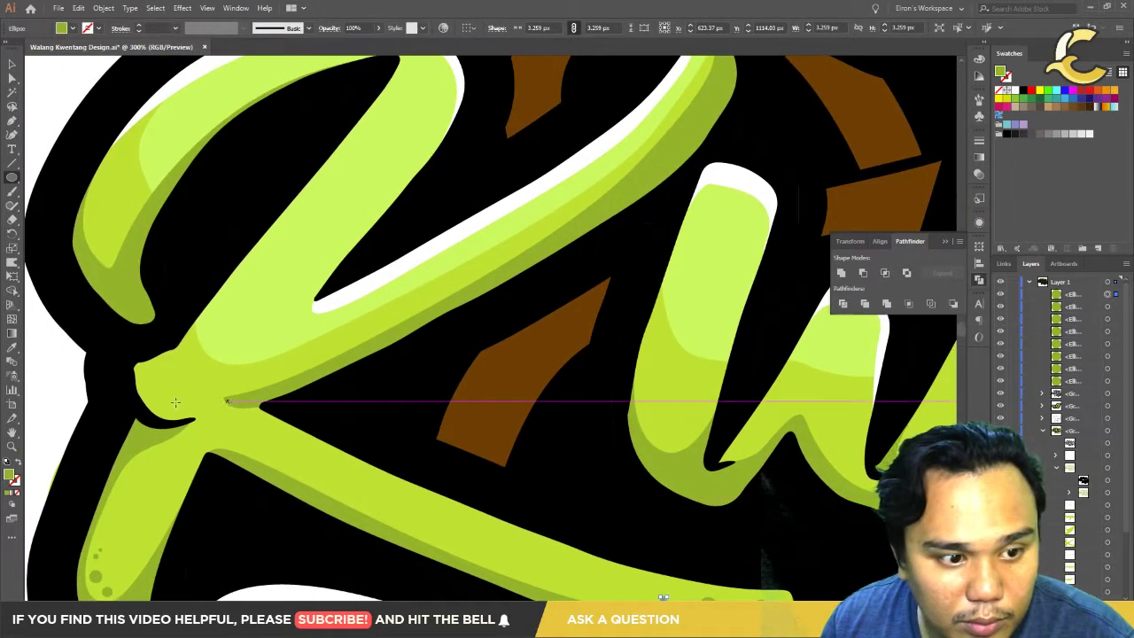
pyautogui.moveTo(146, 377)
pyautogui.mouseDown()
pyautogui.moveTo(156, 390)
pyautogui.moveTo(168, 384)
pyautogui.mouseUp()
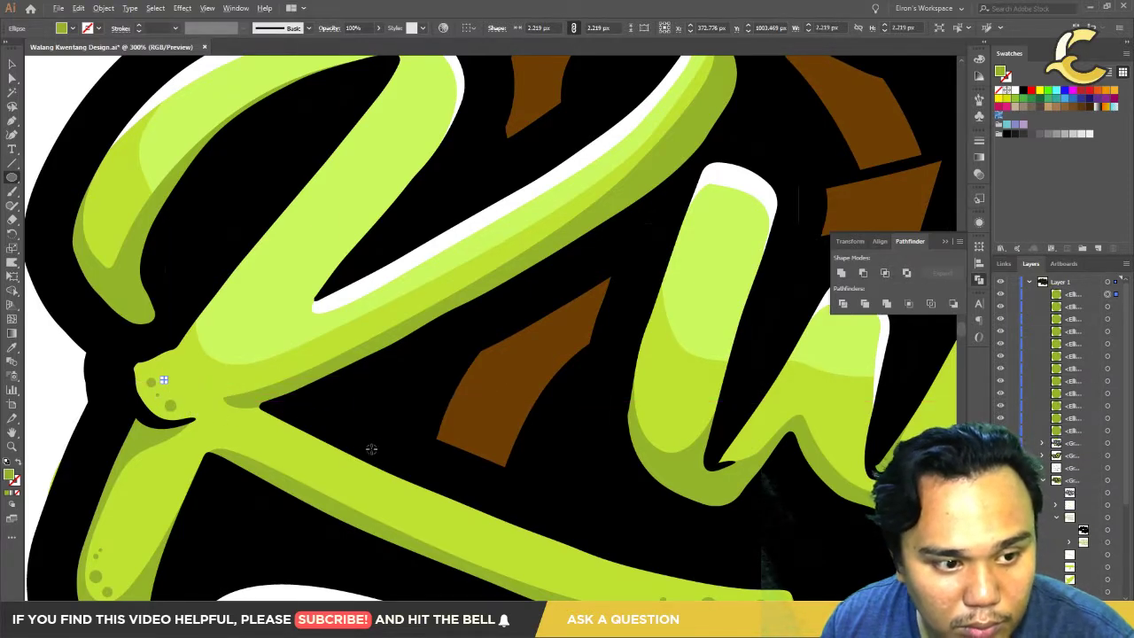
pyautogui.scroll(-3, 372, 449)
pyautogui.scroll(-3, 292, 399)
# Step: Add small dots on the D's tail and stem, undoing an accidental flat path
pyautogui.scroll(2, 368, 518)
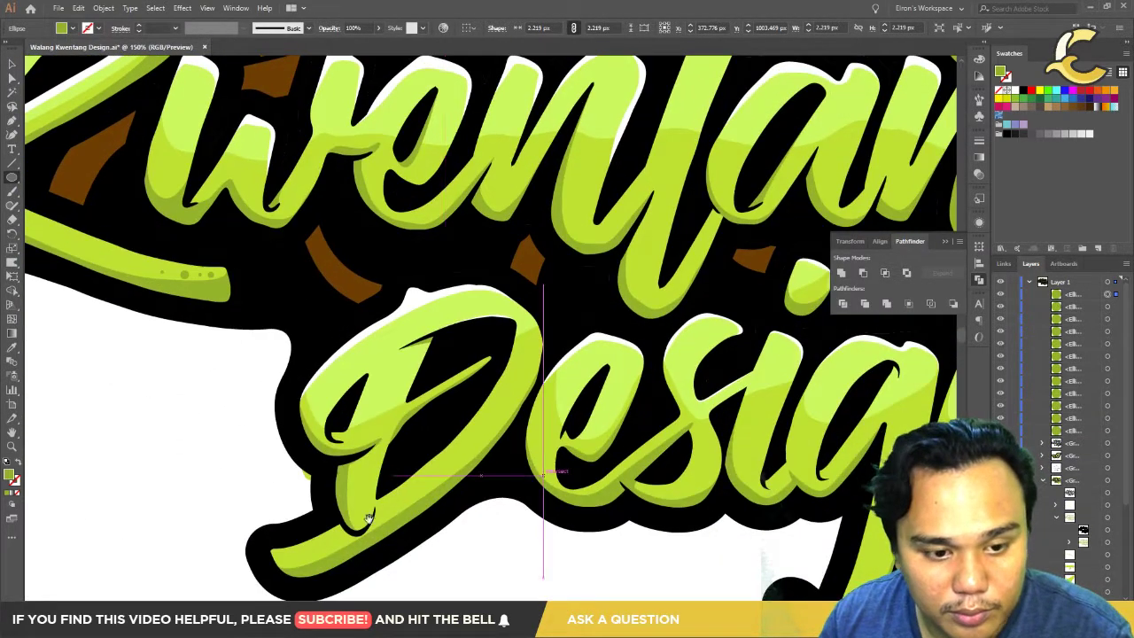
pyautogui.scroll(-1, 368, 519)
pyautogui.scroll(2, 354, 512)
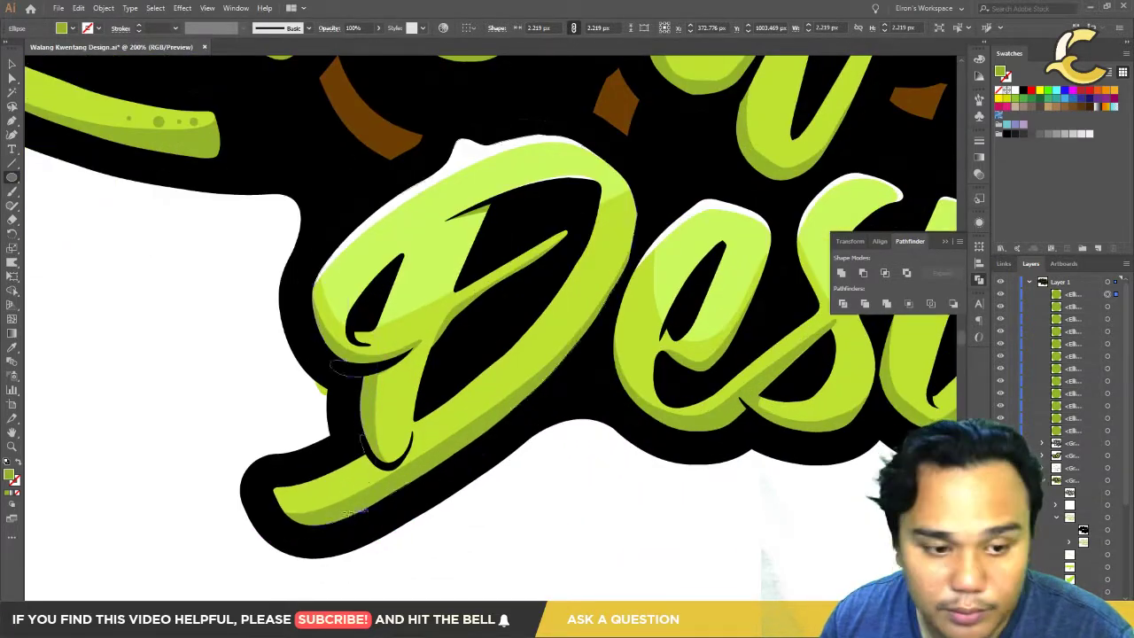
pyautogui.moveTo(294, 494)
pyautogui.mouseDown()
pyautogui.moveTo(306, 505)
pyautogui.moveTo(324, 491)
pyautogui.mouseUp()
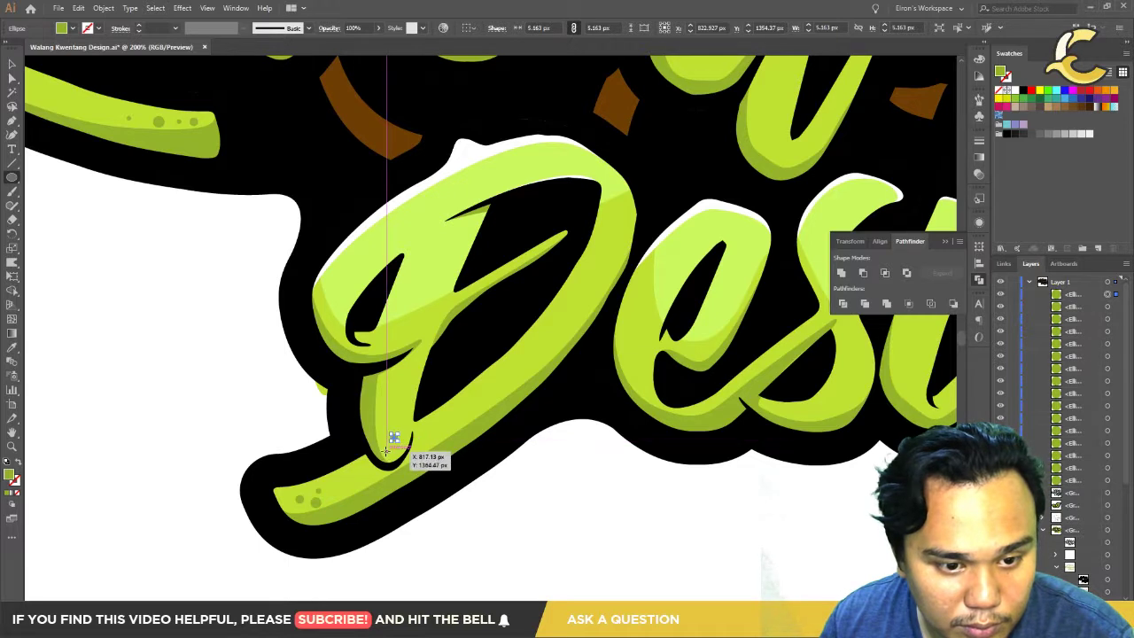
pyautogui.moveTo(384, 448); pyautogui.dragTo(389, 453)
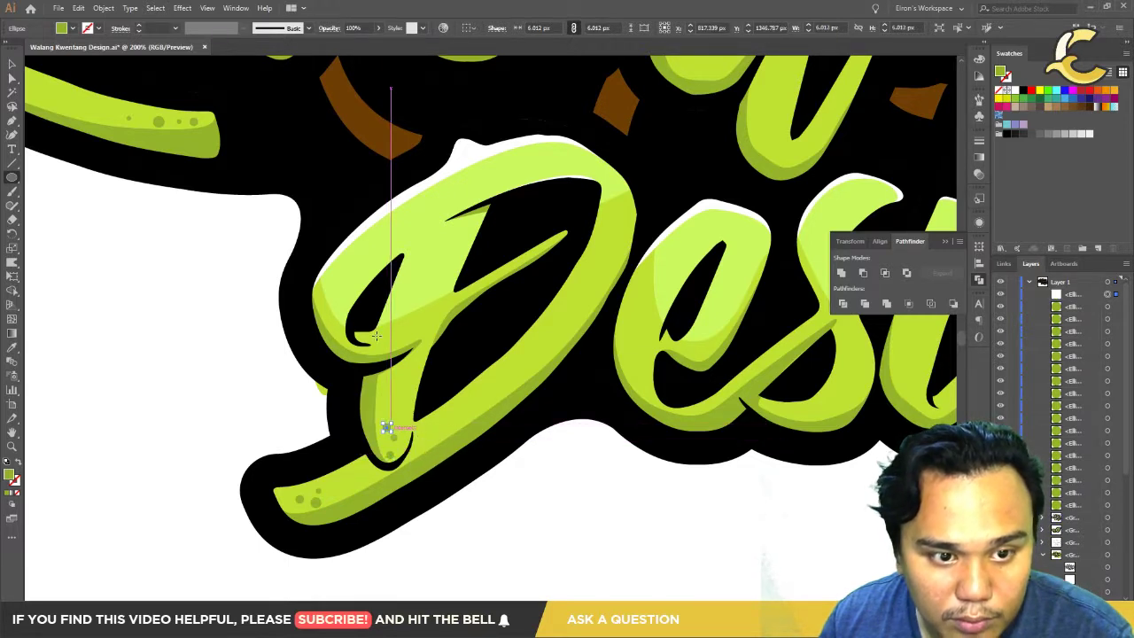
pyautogui.moveTo(376, 335); pyautogui.dragTo(383, 335)
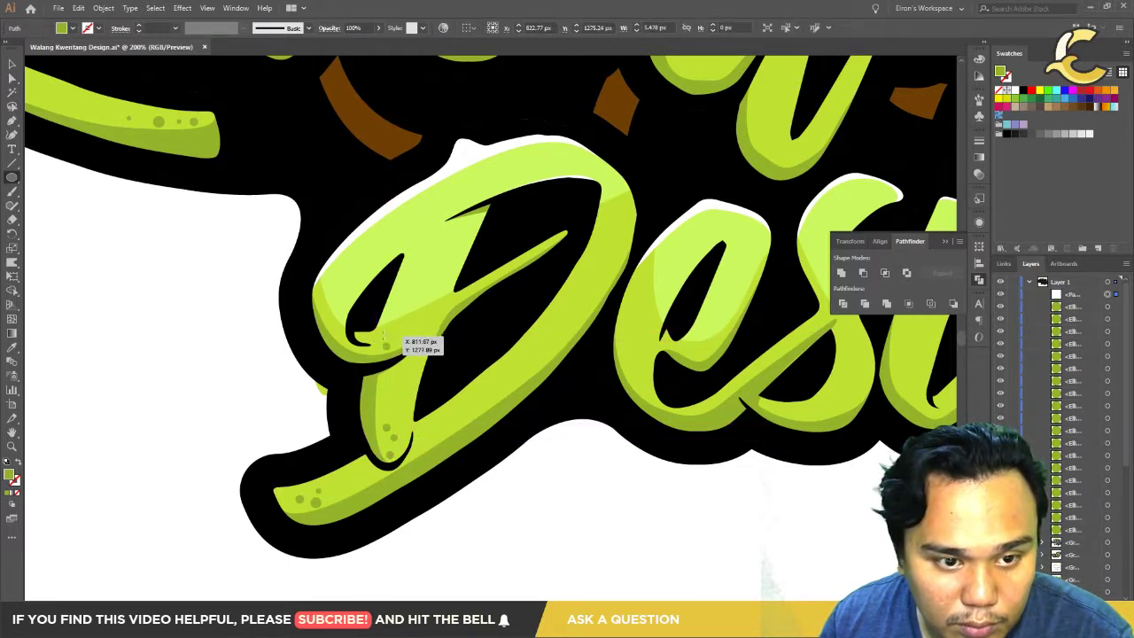
pyautogui.hotkey('ctrl', 'z')
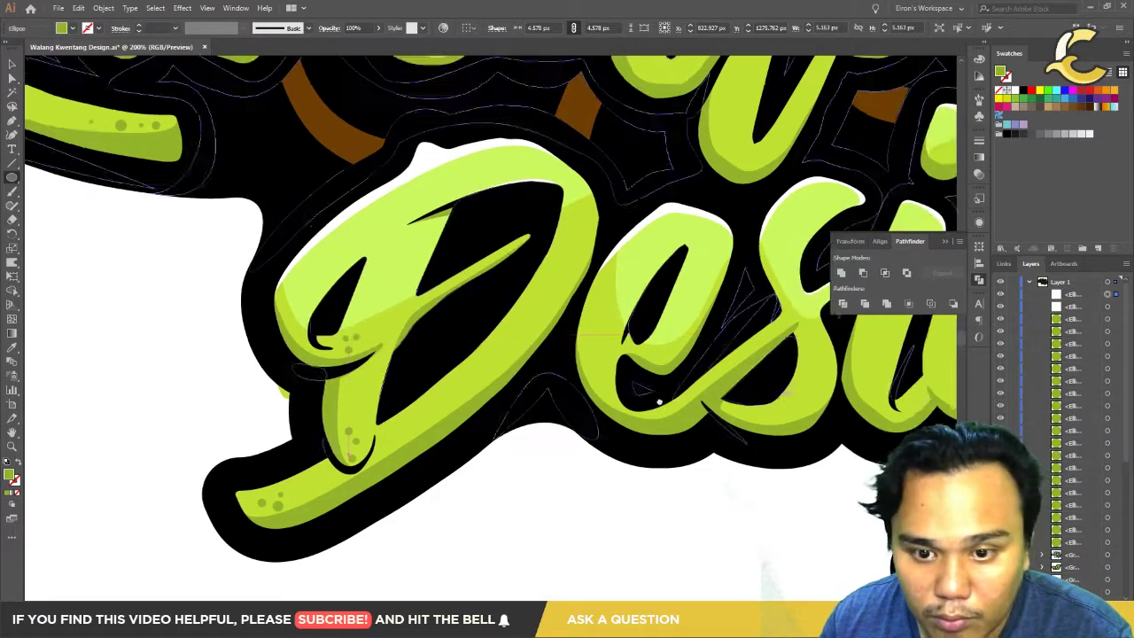
# Step: Add small dots along the bottom edge of the e in Design
pyautogui.hscroll(5, 531, 372)
pyautogui.moveTo(623, 404)
pyautogui.mouseDown()
pyautogui.moveTo(649, 394)
pyautogui.moveTo(642, 418)
pyautogui.moveTo(612, 420)
pyautogui.mouseUp()
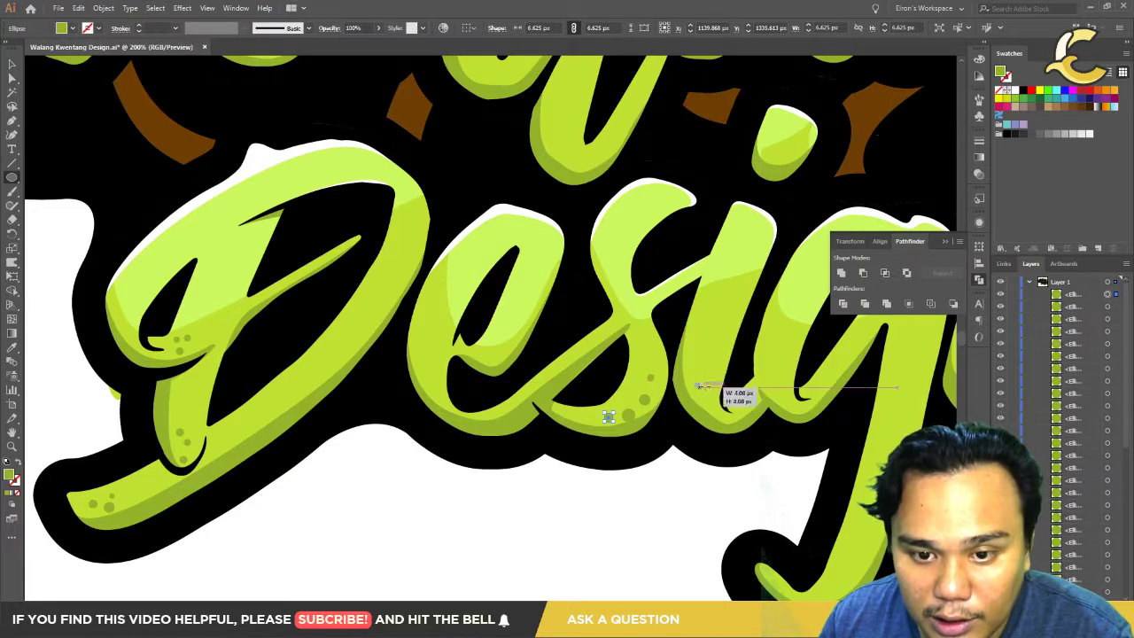
pyautogui.moveTo(693, 381)
pyautogui.mouseDown()
pyautogui.moveTo(706, 394)
pyautogui.moveTo(692, 370)
pyautogui.mouseUp()
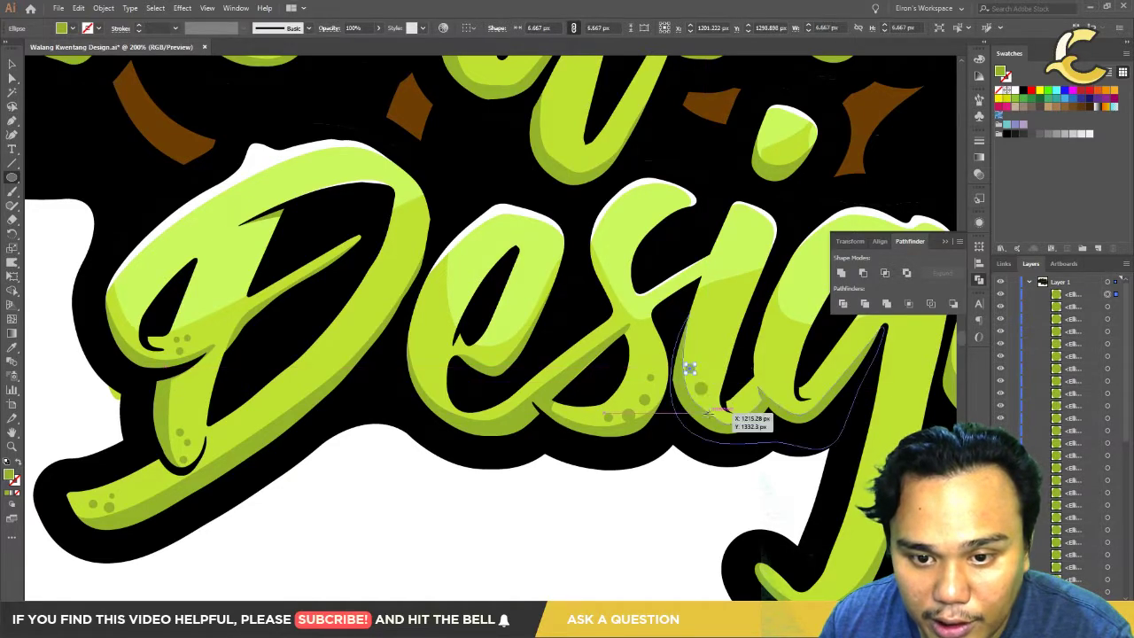
pyautogui.moveTo(711, 407); pyautogui.dragTo(712, 408)
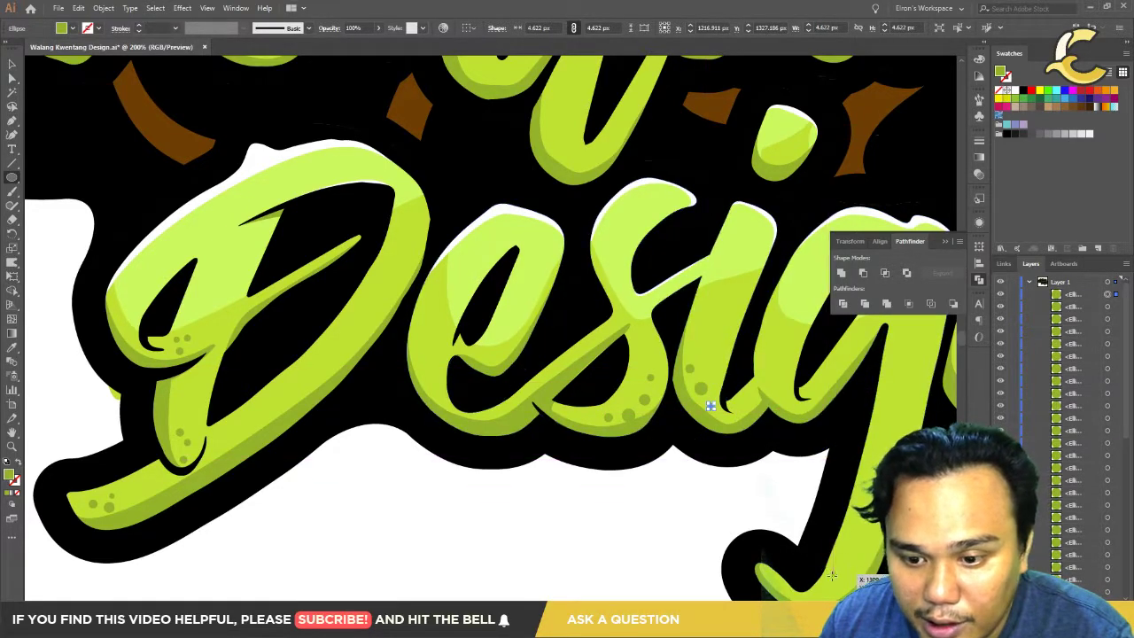
pyautogui.scroll(-2, 752, 481)
pyautogui.hscroll(2, 752, 481)
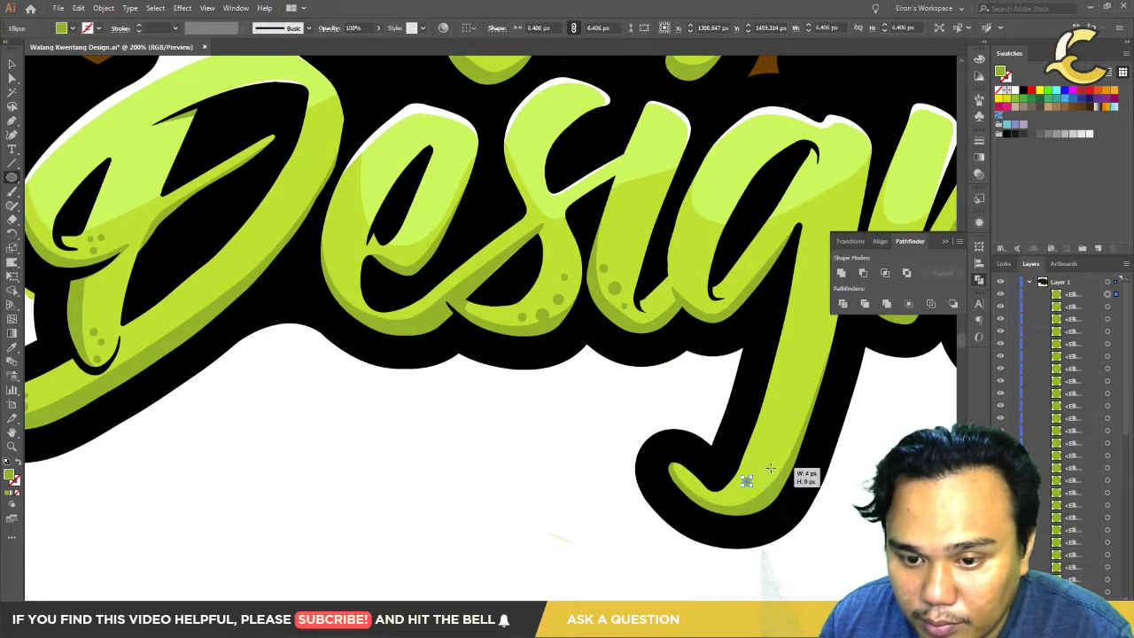
# Step: Add dots at the bottom of the g's tail and along the n's lower strokes
pyautogui.moveTo(764, 468)
pyautogui.mouseDown()
pyautogui.moveTo(773, 476)
pyautogui.moveTo(735, 490)
pyautogui.moveTo(740, 499)
pyautogui.moveTo(767, 490)
pyautogui.moveTo(460, 527)
pyautogui.mouseUp()
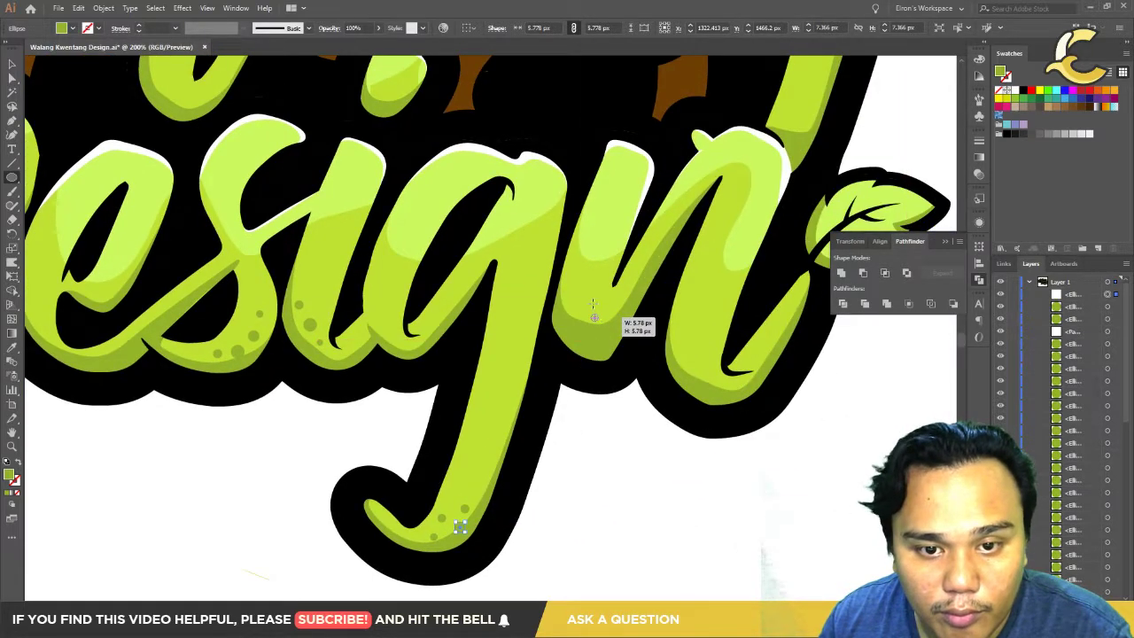
pyautogui.moveTo(593, 304); pyautogui.dragTo(599, 301)
pyautogui.moveTo(688, 357); pyautogui.dragTo(697, 366)
pyautogui.moveTo(692, 316); pyautogui.dragTo(693, 318)
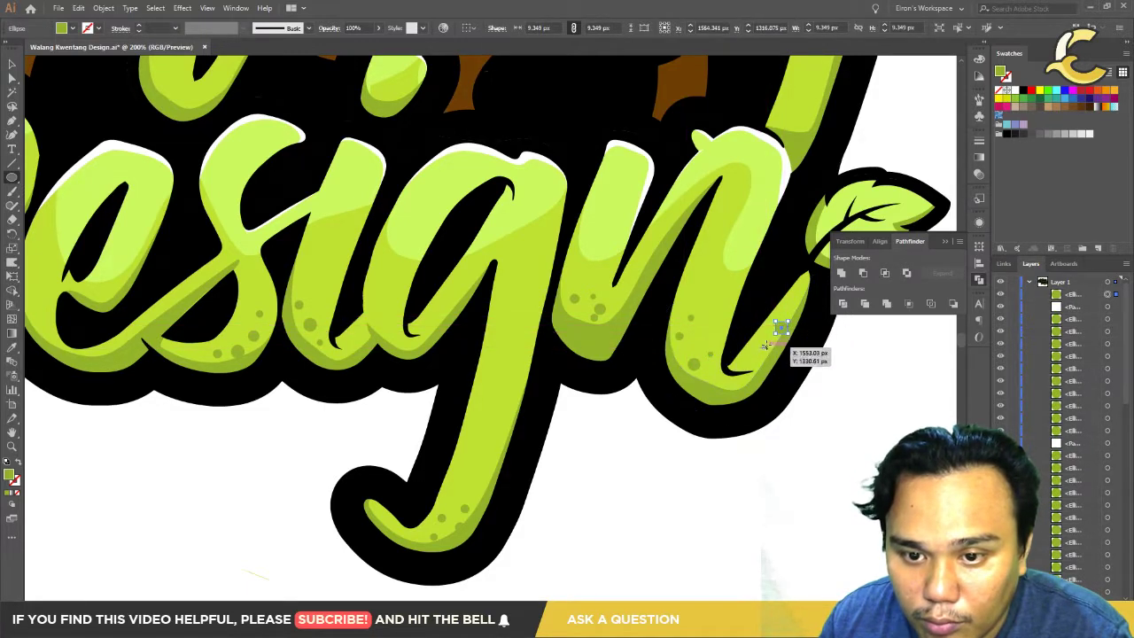
pyautogui.press('v')
pyautogui.press('l')
pyautogui.moveTo(776, 329); pyautogui.dragTo(783, 320)
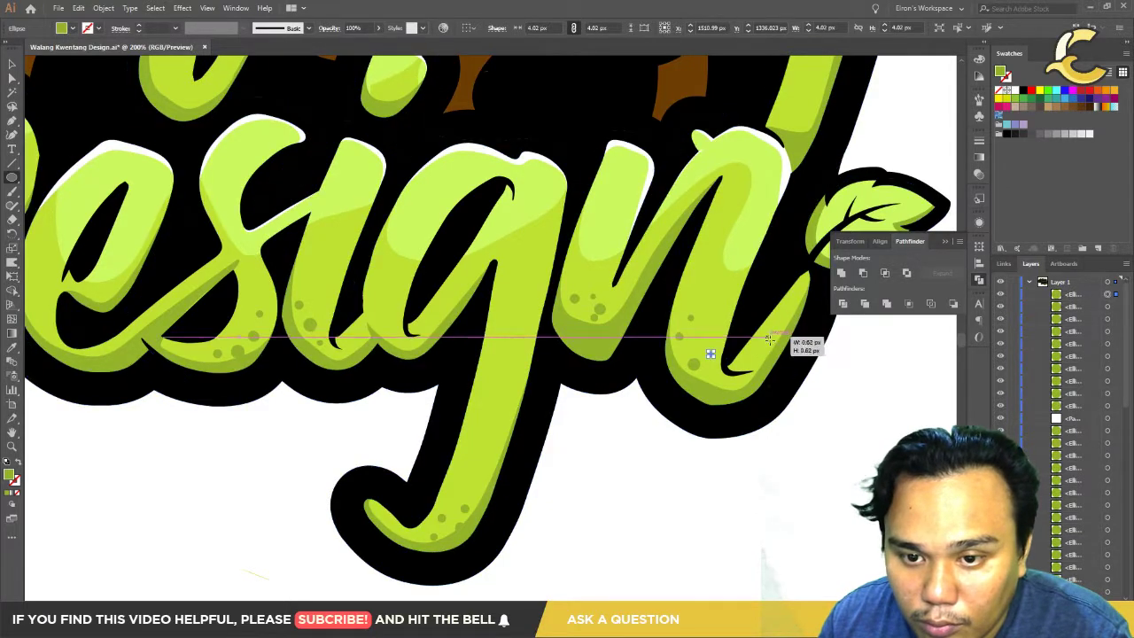
pyautogui.scroll(-2, 783, 321)
pyautogui.scroll(2, 582, 399)
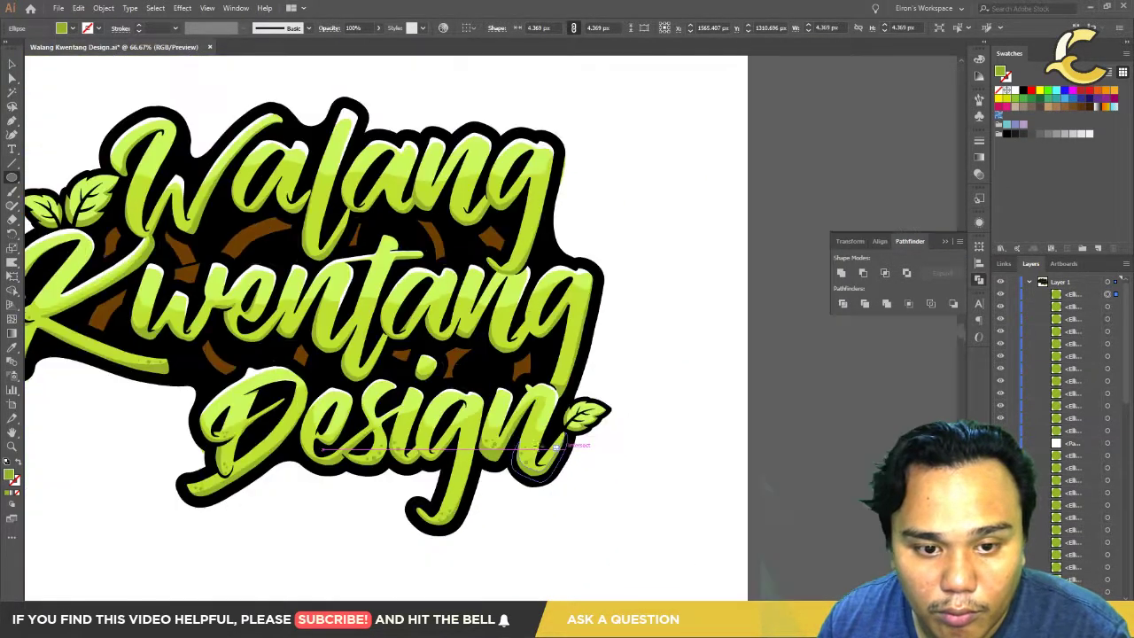
# Step: Add small dots along the bottoms of the w and e in Kwentang
pyautogui.scroll(-3, 582, 399)
pyautogui.hscroll(-5, 462, 396)
pyautogui.scroll(3, 463, 395)
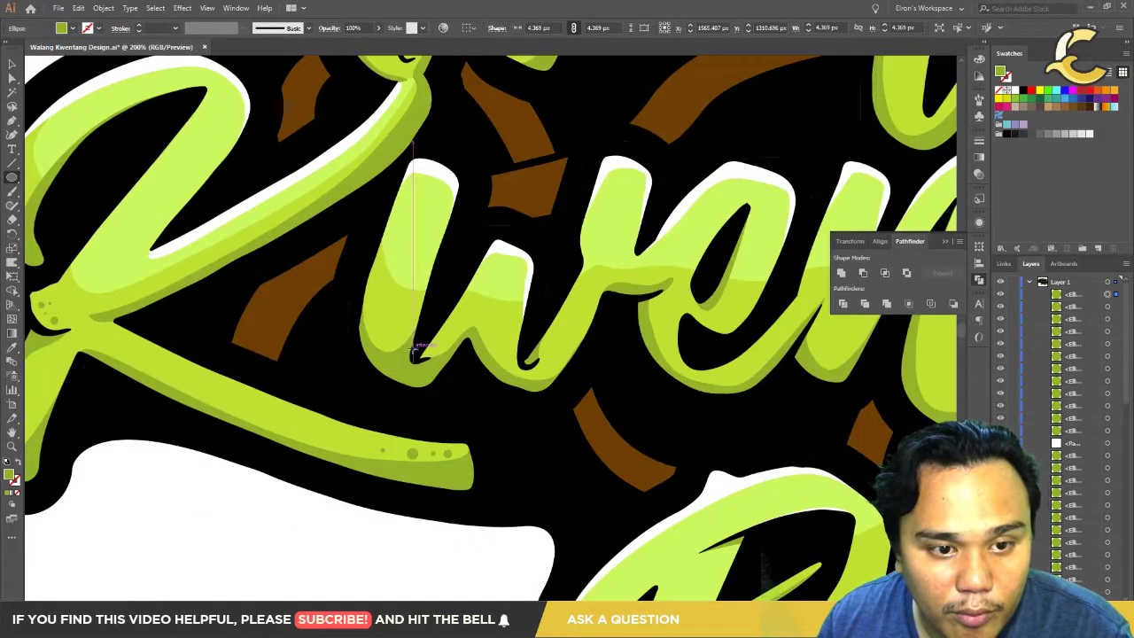
pyautogui.moveTo(400, 330)
pyautogui.mouseDown()
pyautogui.moveTo(411, 341)
pyautogui.moveTo(494, 340)
pyautogui.moveTo(503, 363)
pyautogui.mouseUp()
pyautogui.moveTo(524, 372)
pyautogui.mouseDown()
pyautogui.moveTo(535, 383)
pyautogui.moveTo(527, 376)
pyautogui.mouseUp()
pyautogui.moveTo(665, 336)
pyautogui.mouseDown()
pyautogui.moveTo(672, 343)
pyautogui.moveTo(662, 331)
pyautogui.mouseUp()
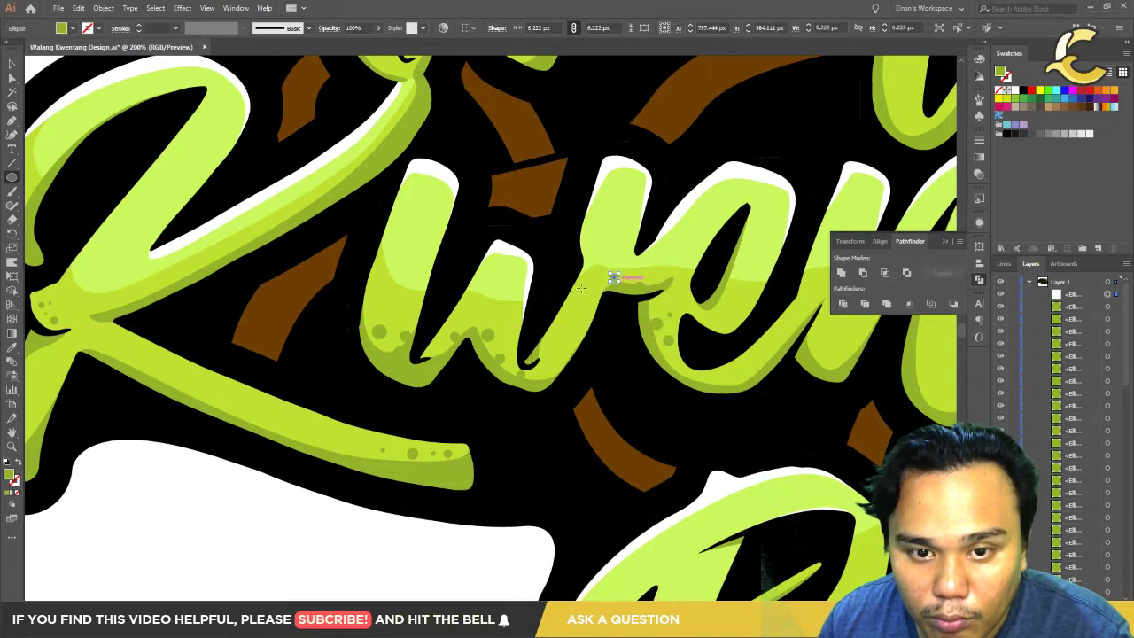
pyautogui.moveTo(589, 317); pyautogui.dragTo(608, 326)
# Step: Add small dots along the lower edges of the n and t in Kwentang
pyautogui.moveTo(741, 369); pyautogui.dragTo(748, 376)
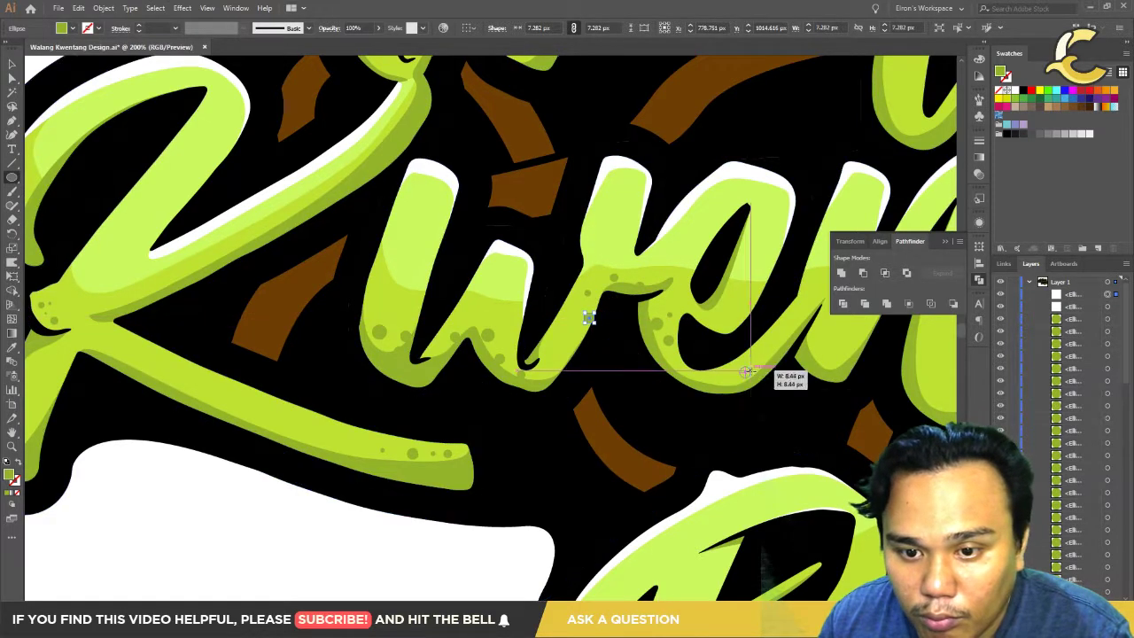
pyautogui.moveTo(826, 347); pyautogui.dragTo(831, 352)
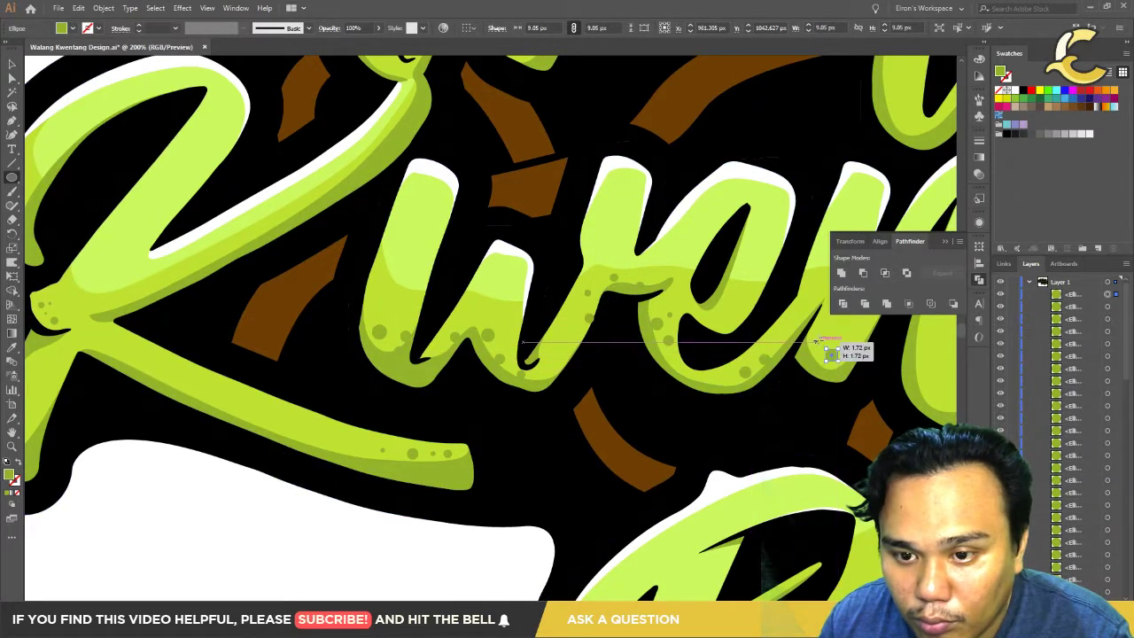
pyautogui.hscroll(5, 833, 363)
pyautogui.moveTo(650, 385); pyautogui.dragTo(658, 400)
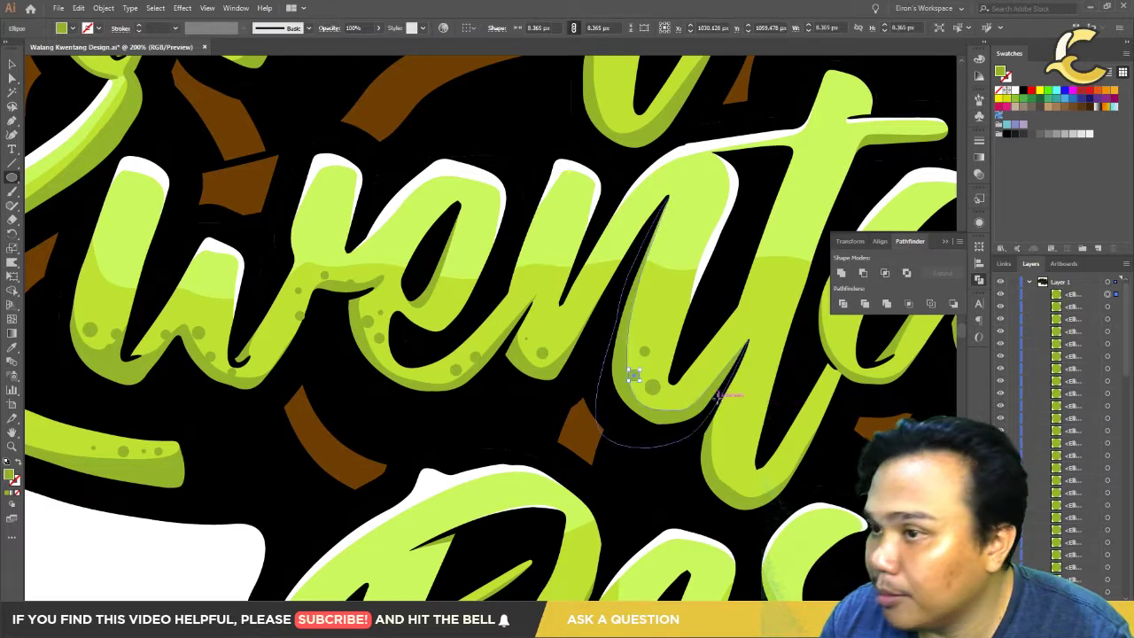
pyautogui.moveTo(630, 370); pyautogui.dragTo(637, 377)
pyautogui.moveTo(705, 396)
pyautogui.mouseDown()
pyautogui.moveTo(691, 396)
pyautogui.moveTo(738, 423)
pyautogui.moveTo(719, 460)
pyautogui.moveTo(761, 499)
pyautogui.moveTo(734, 488)
pyautogui.mouseUp()
# Step: Draw small dots along the bottom of the i's dot and group them
pyautogui.hscroll(5, 734, 481)
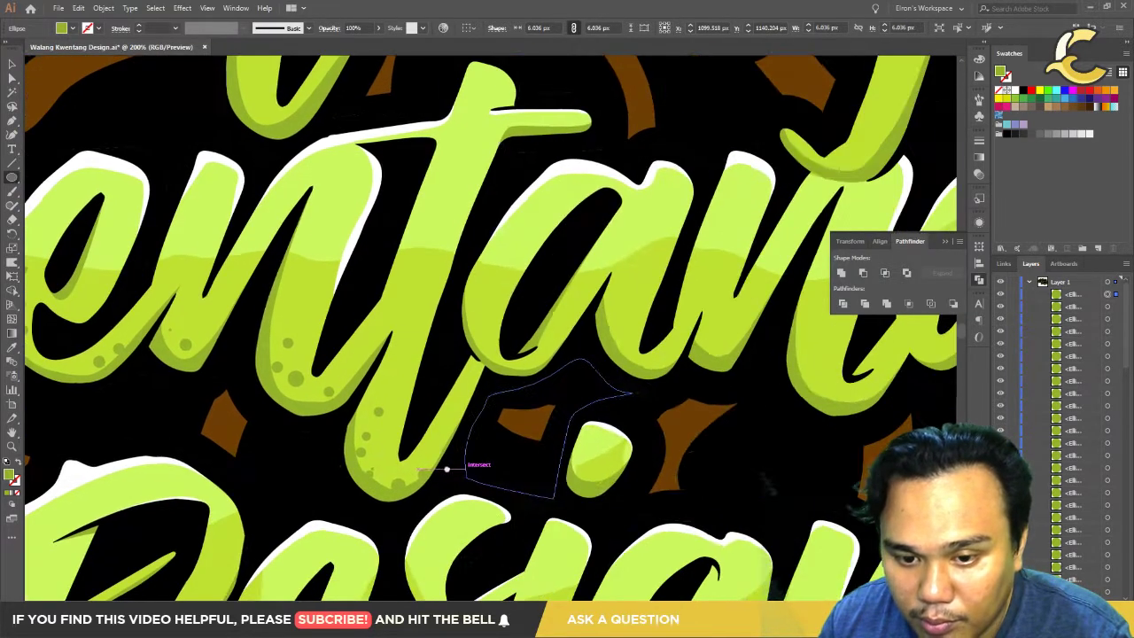
pyautogui.moveTo(598, 471); pyautogui.dragTo(620, 477)
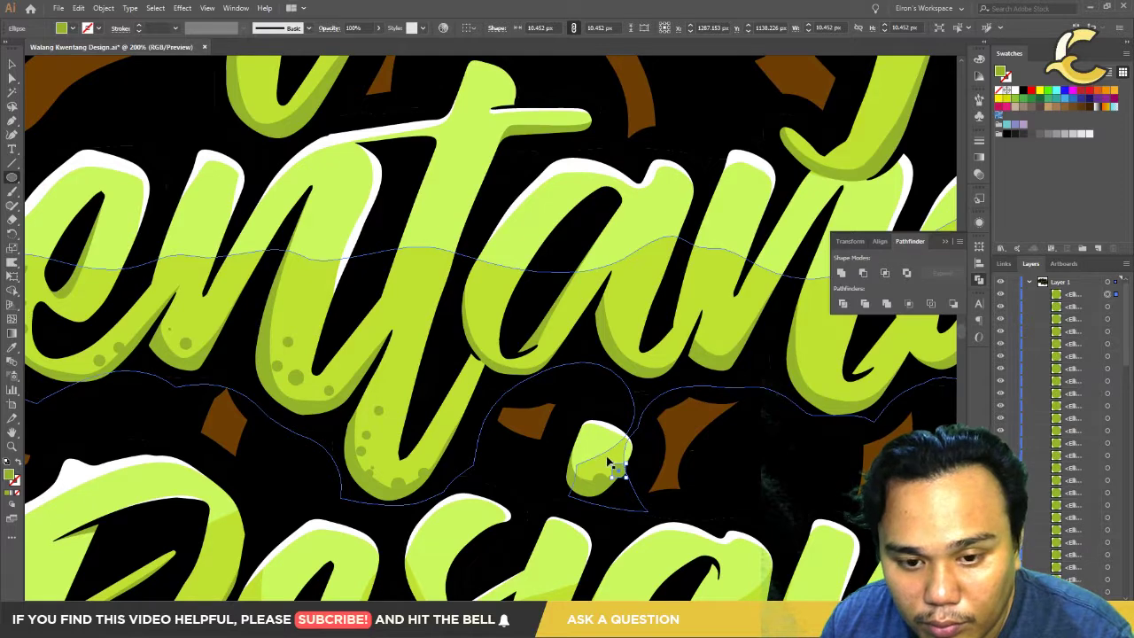
pyautogui.hotkey('ctrl', 'g')
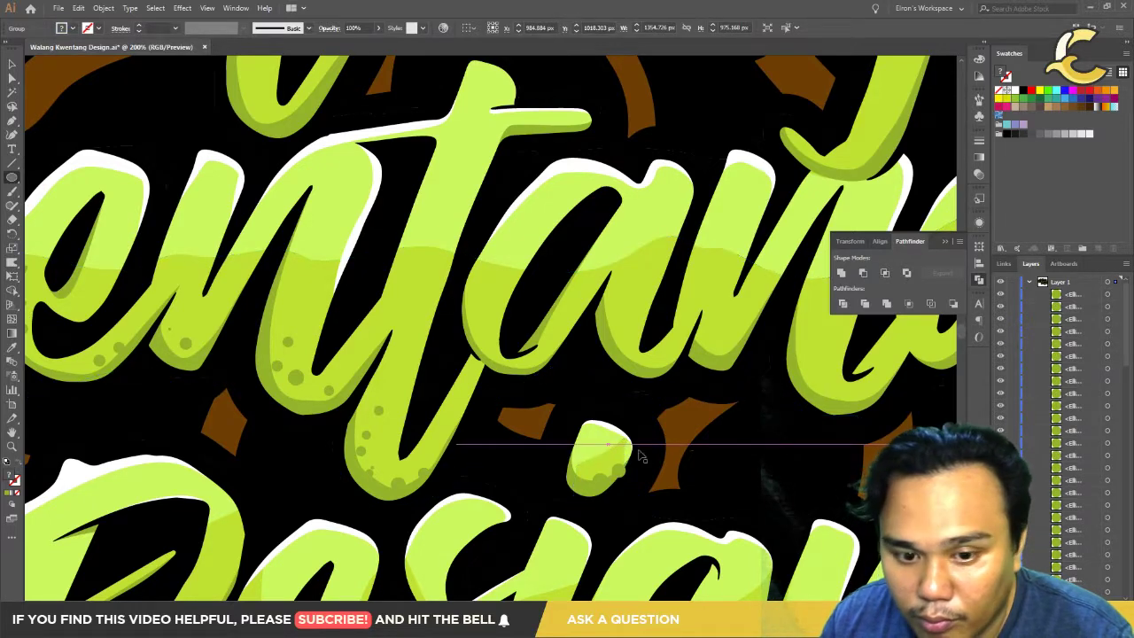
pyautogui.press('v')
# Step: Try erasing the overhanging dots and dismiss the cannot-erase warning
pyautogui.hotkey('shift', 'e')
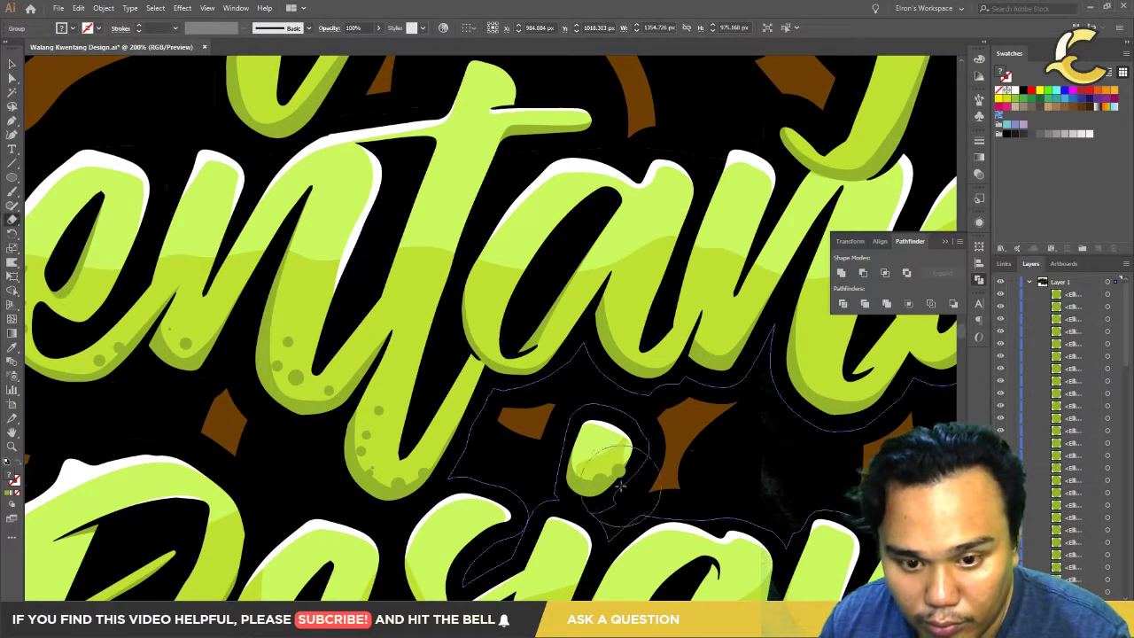
pyautogui.moveTo(625, 453); pyautogui.dragTo(578, 474)
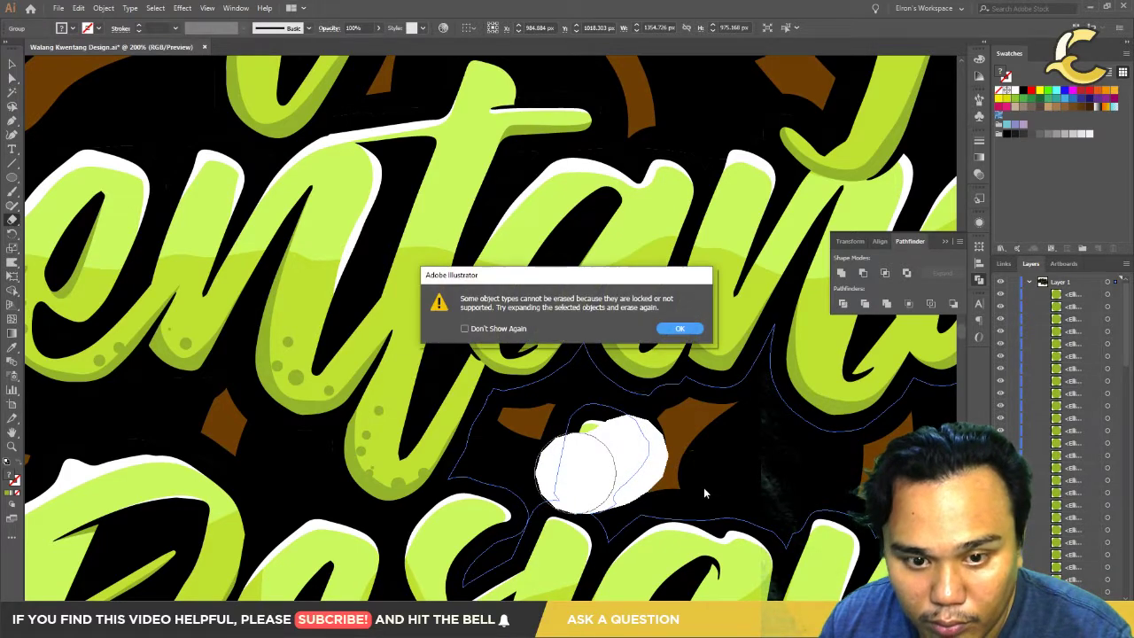
pyautogui.click(679, 330)
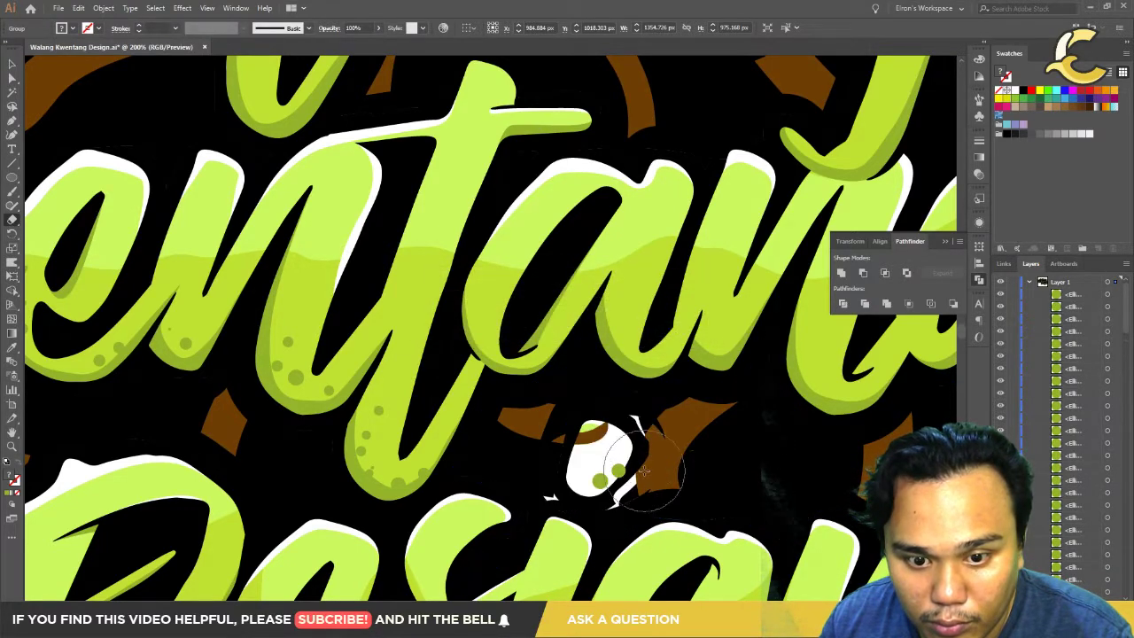
pyautogui.press('v')
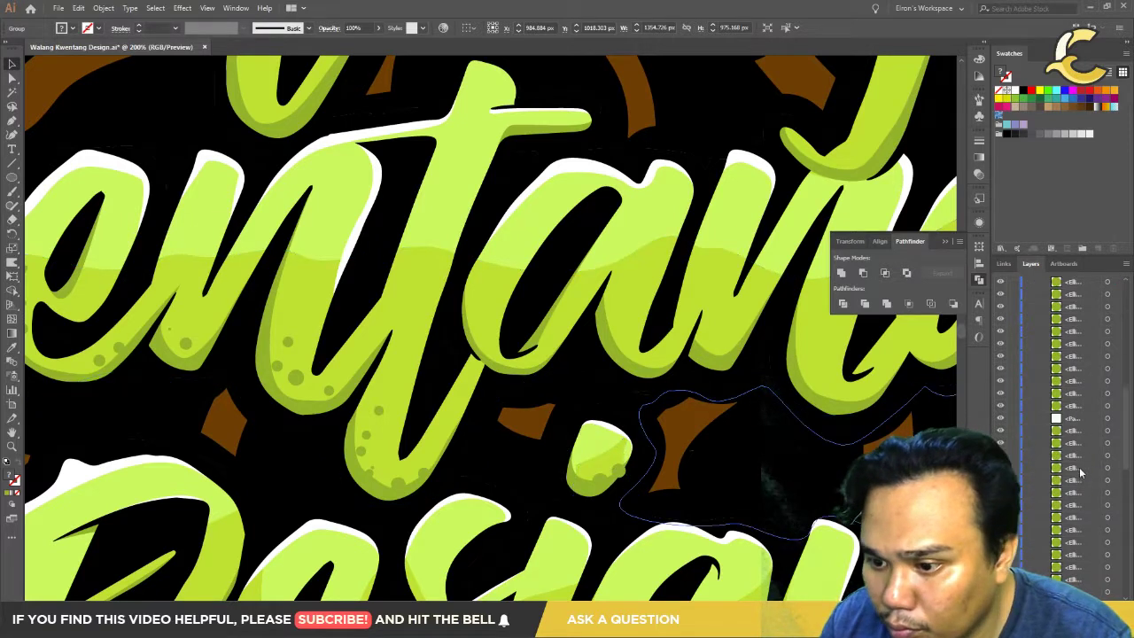
pyautogui.moveTo(1125, 407); pyautogui.dragTo(1126, 563)
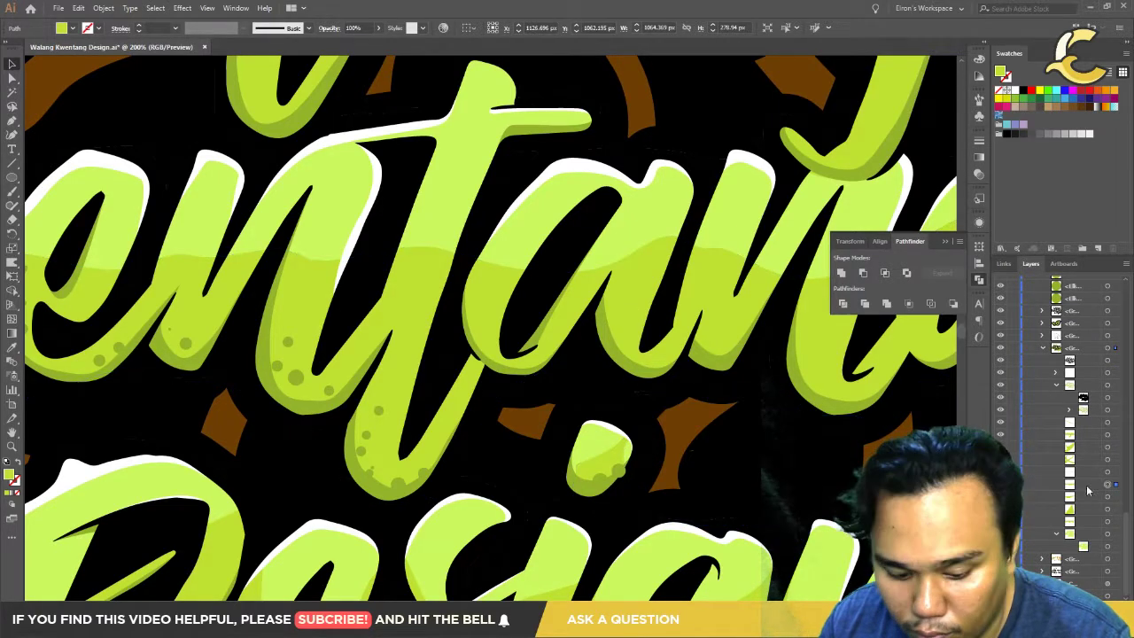
# Step: Erase the spots' overhang so they stay inside the i's dot, then deselect
pyautogui.hotkey('shift', 'e')
pyautogui.moveTo(620, 448); pyautogui.dragTo(600, 501)
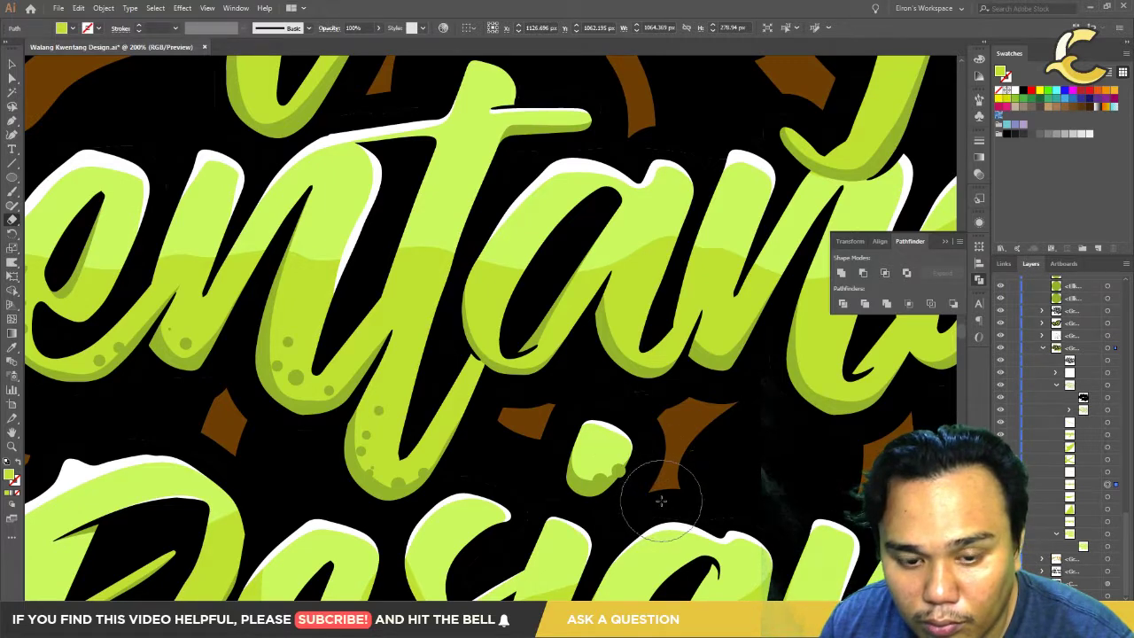
pyautogui.press('v')
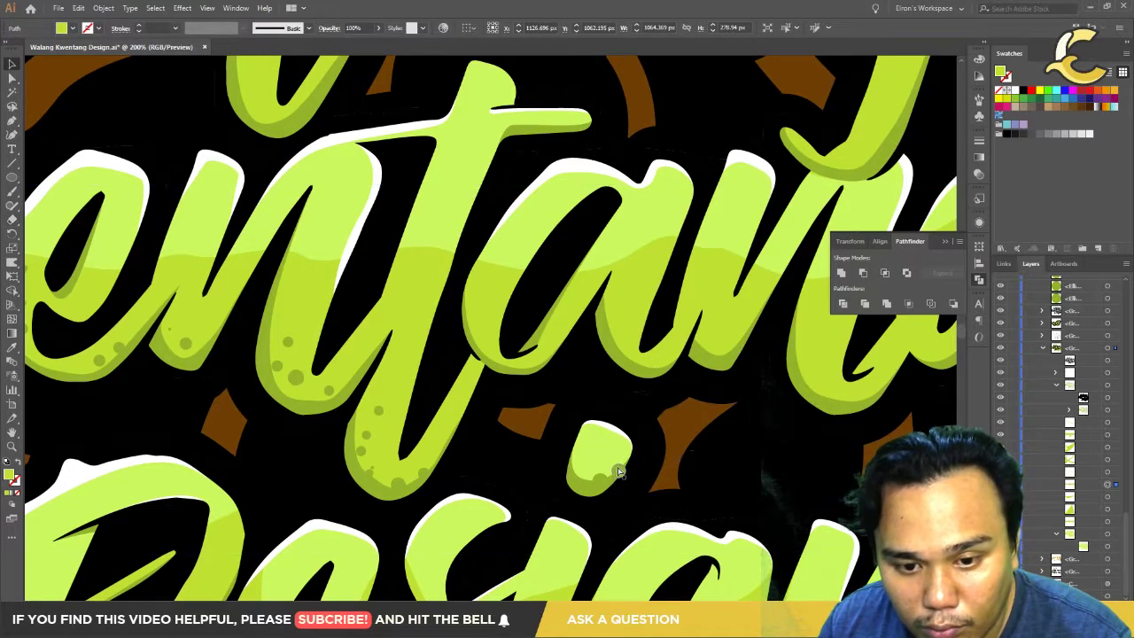
pyautogui.click(576, 470)
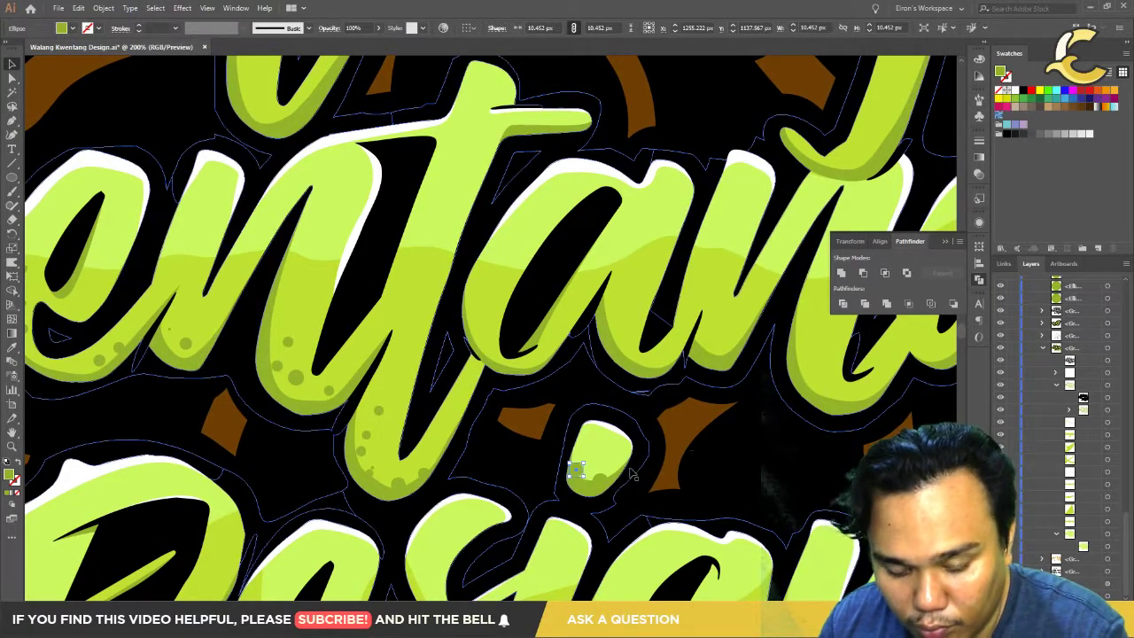
pyautogui.hotkey('ctrl', 'h')
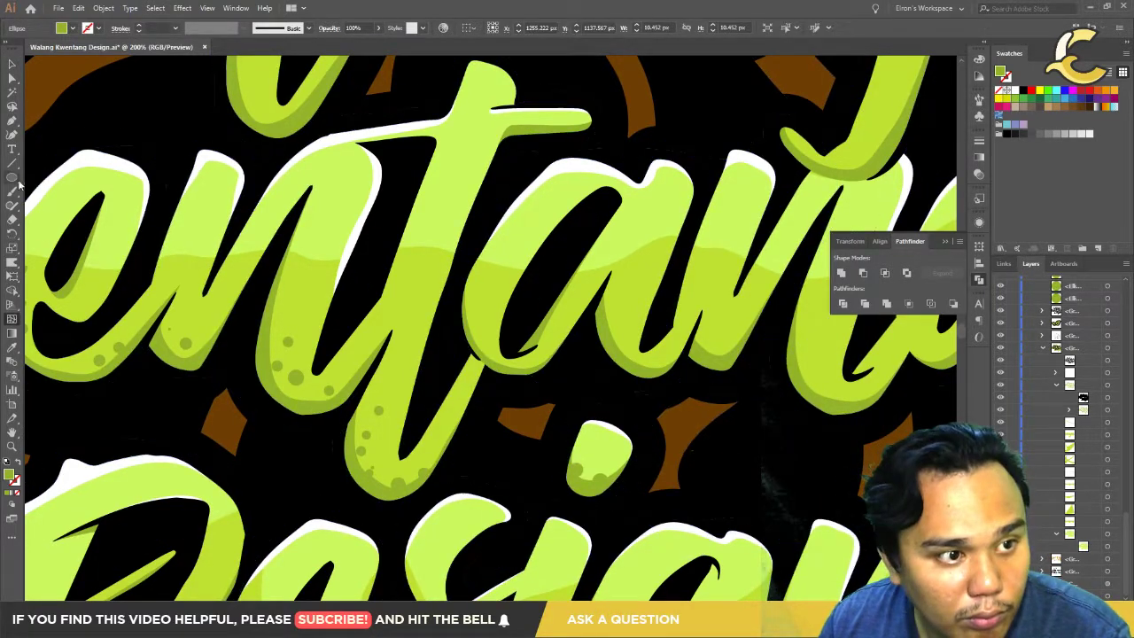
# Step: Add small dark green dots along the lower edges of the a and next letter
pyautogui.click(12, 176)
pyautogui.moveTo(668, 346); pyautogui.dragTo(635, 345)
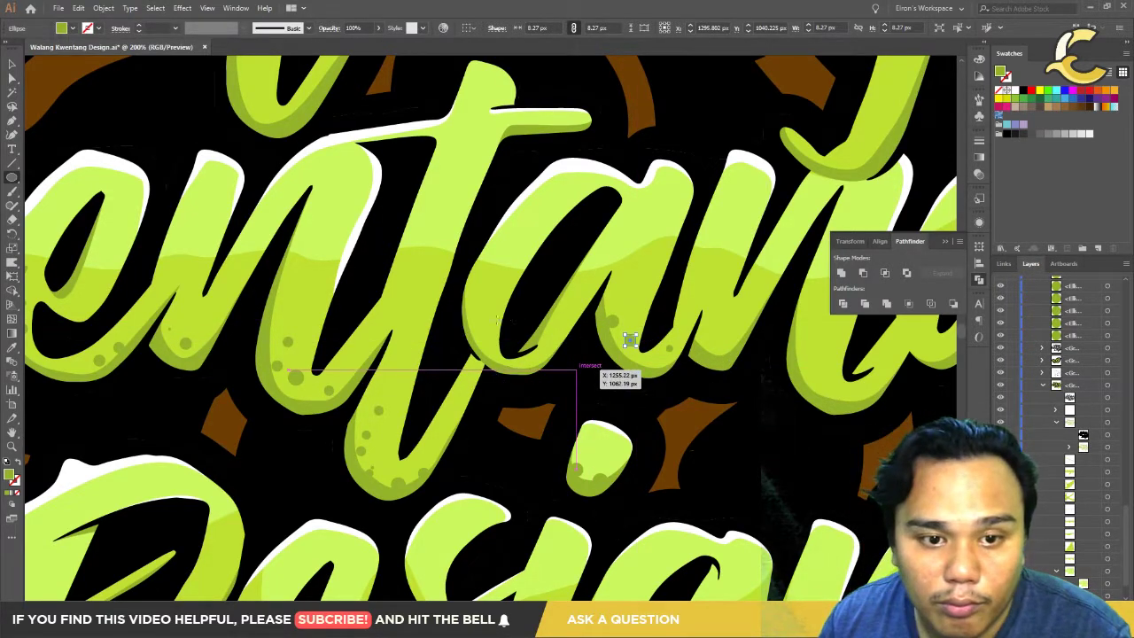
pyautogui.moveTo(481, 319)
pyautogui.mouseDown()
pyautogui.moveTo(492, 339)
pyautogui.moveTo(481, 342)
pyautogui.mouseUp()
pyautogui.moveTo(735, 316); pyautogui.dragTo(813, 347)
pyautogui.moveTo(836, 396); pyautogui.dragTo(853, 410)
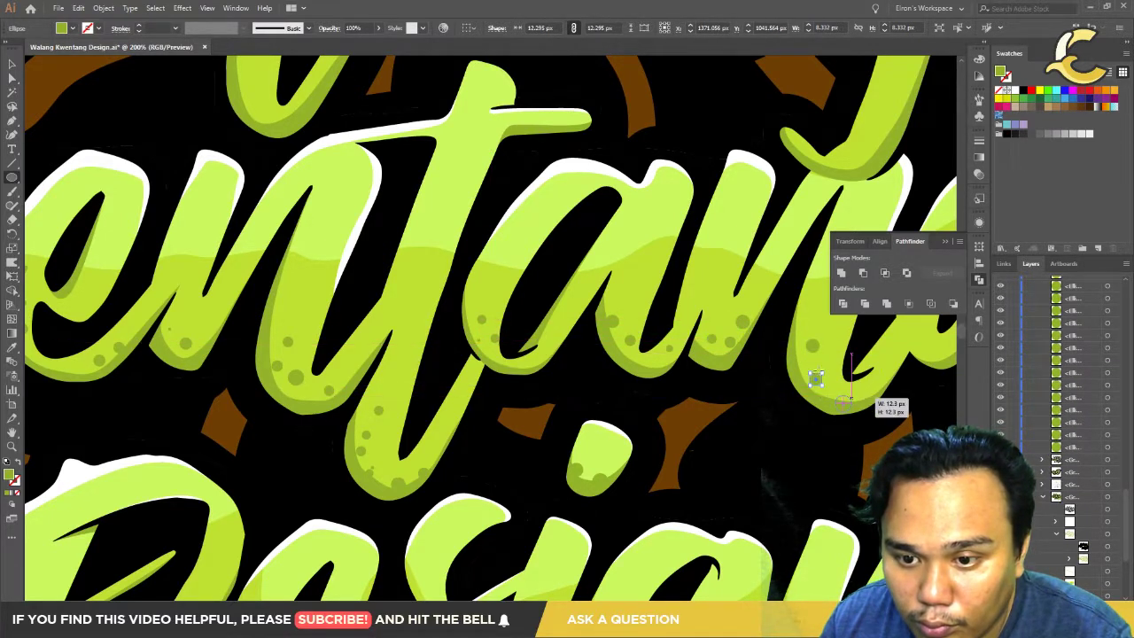
pyautogui.moveTo(799, 317); pyautogui.dragTo(805, 323)
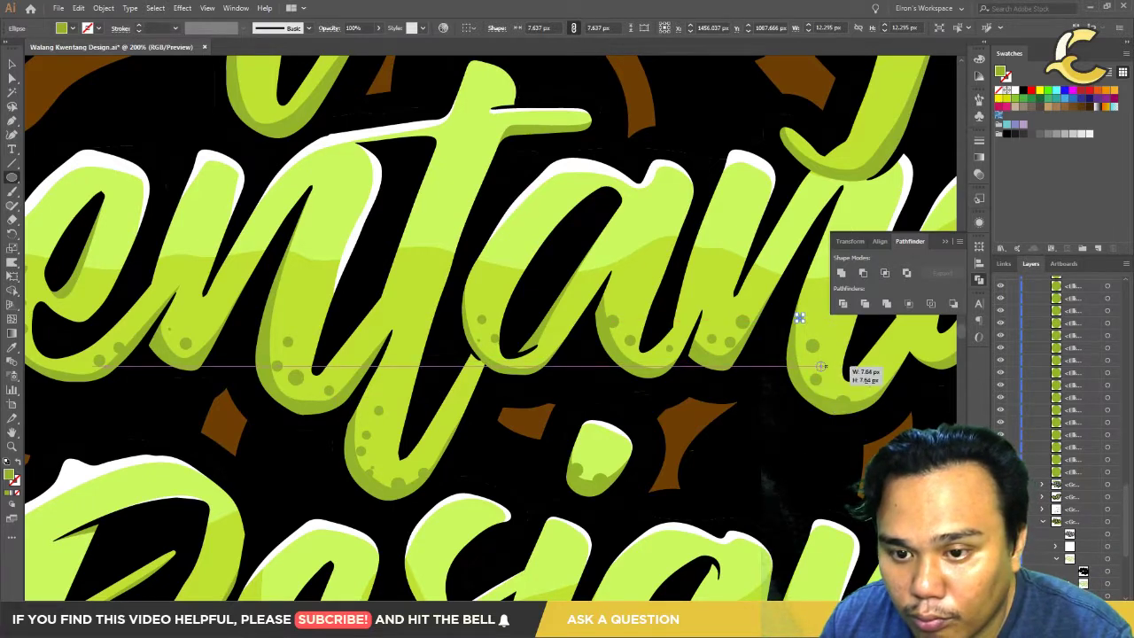
# Step: Add several small dots along the lower curve of Kwentang's g
pyautogui.moveTo(877, 334)
pyautogui.mouseDown()
pyautogui.moveTo(620, 396)
pyautogui.moveTo(647, 403)
pyautogui.mouseUp()
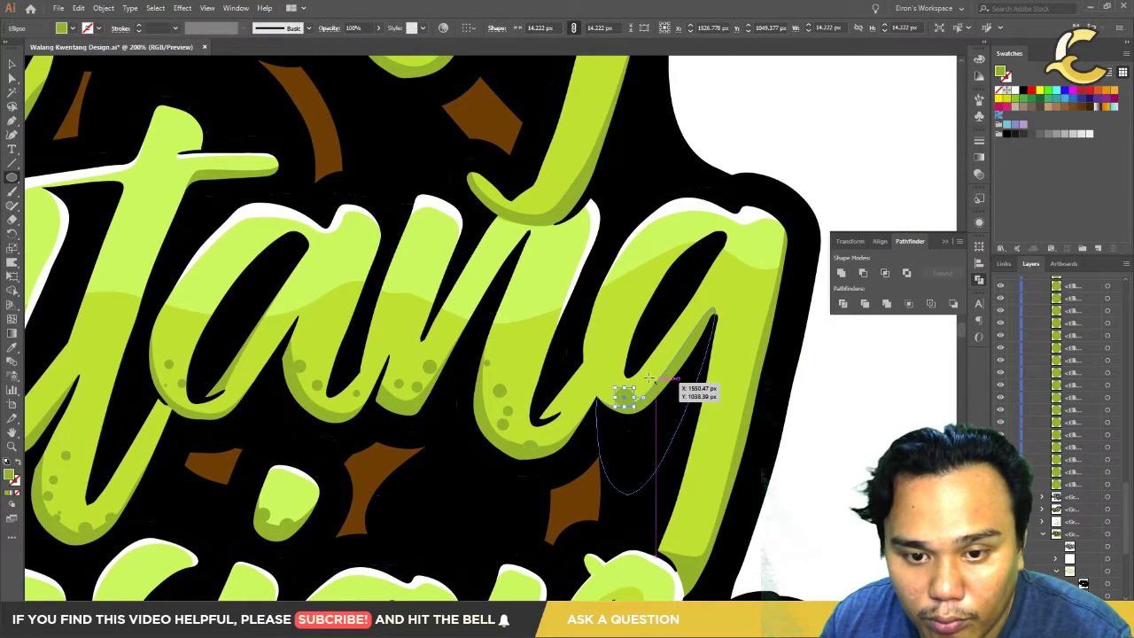
pyautogui.moveTo(662, 349); pyautogui.dragTo(674, 358)
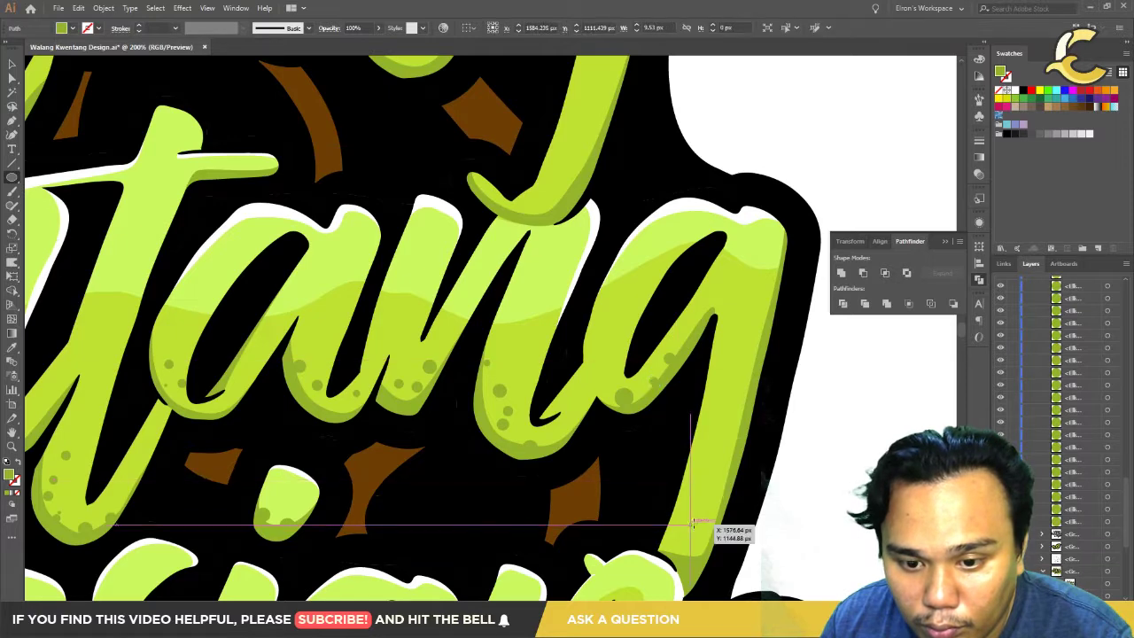
pyautogui.moveTo(697, 492)
pyautogui.mouseDown()
pyautogui.moveTo(681, 526)
pyautogui.moveTo(706, 520)
pyautogui.moveTo(705, 546)
pyautogui.mouseUp()
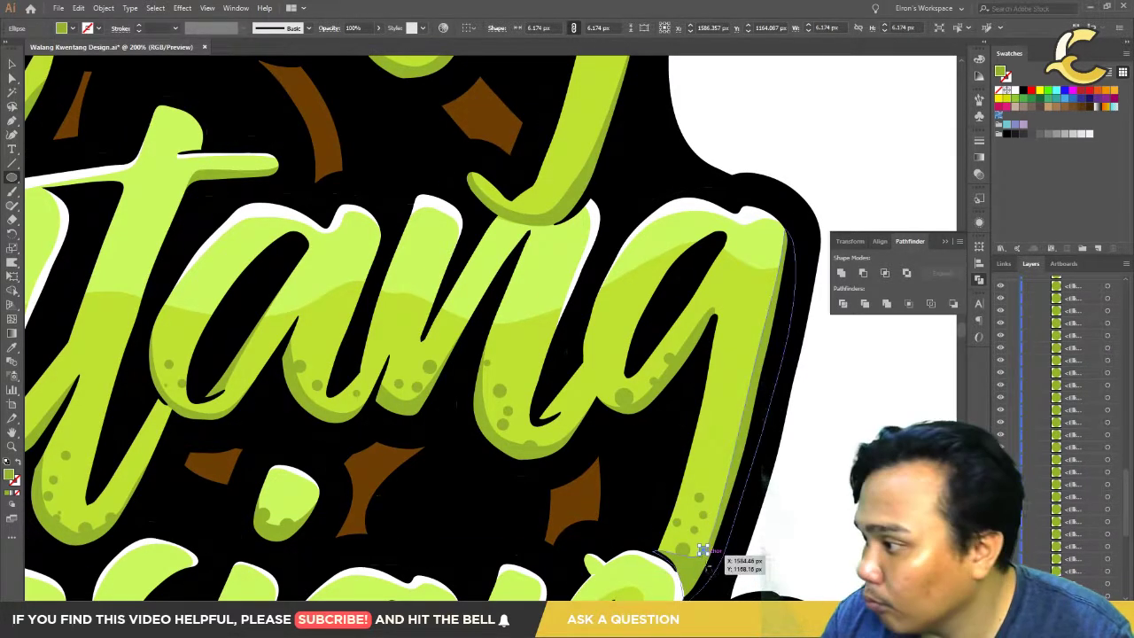
pyautogui.moveTo(726, 343)
pyautogui.mouseDown()
pyautogui.moveTo(749, 386)
pyautogui.moveTo(743, 431)
pyautogui.mouseUp()
pyautogui.scroll(-4, 726, 441)
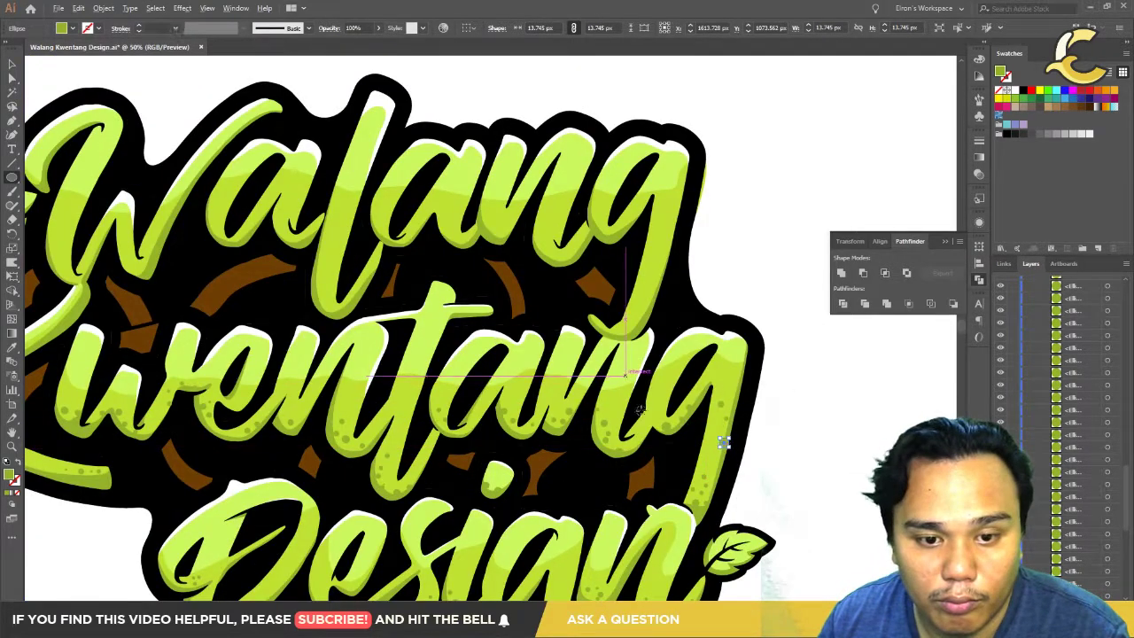
# Step: Add small dots along the bottoms of the W and a in Walang
pyautogui.scroll(1, 412, 332)
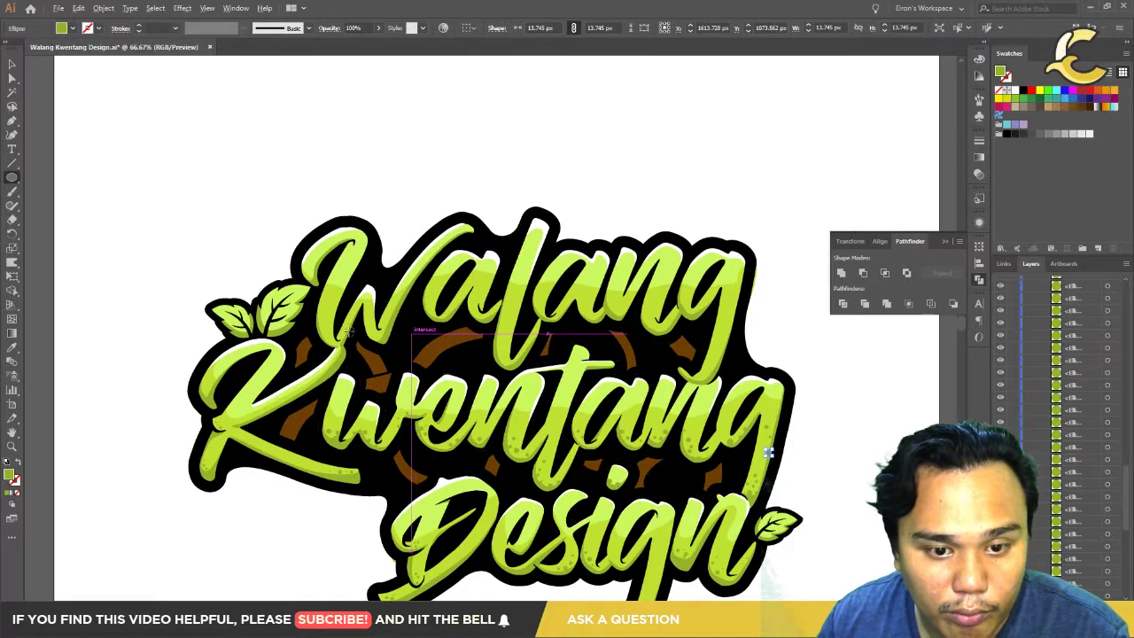
pyautogui.scroll(1, 349, 330)
pyautogui.scroll(1, 390, 369)
pyautogui.moveTo(449, 360)
pyautogui.mouseDown()
pyautogui.moveTo(441, 379)
pyautogui.moveTo(434, 341)
pyautogui.moveTo(460, 409)
pyautogui.mouseUp()
pyautogui.moveTo(532, 359); pyautogui.dragTo(562, 393)
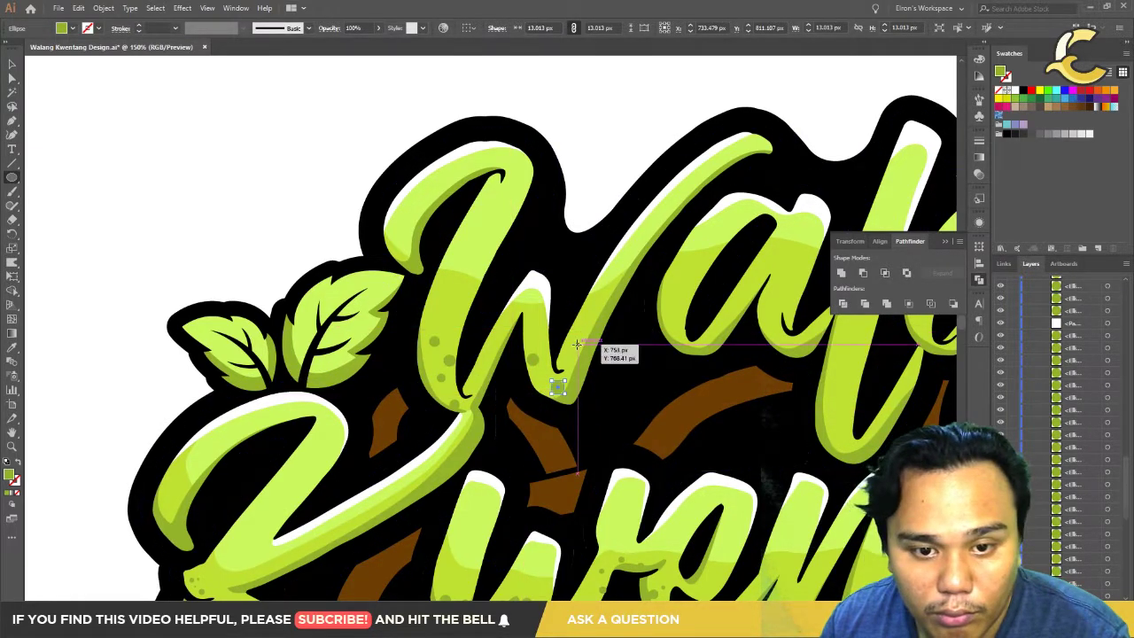
pyautogui.moveTo(577, 344); pyautogui.dragTo(591, 329)
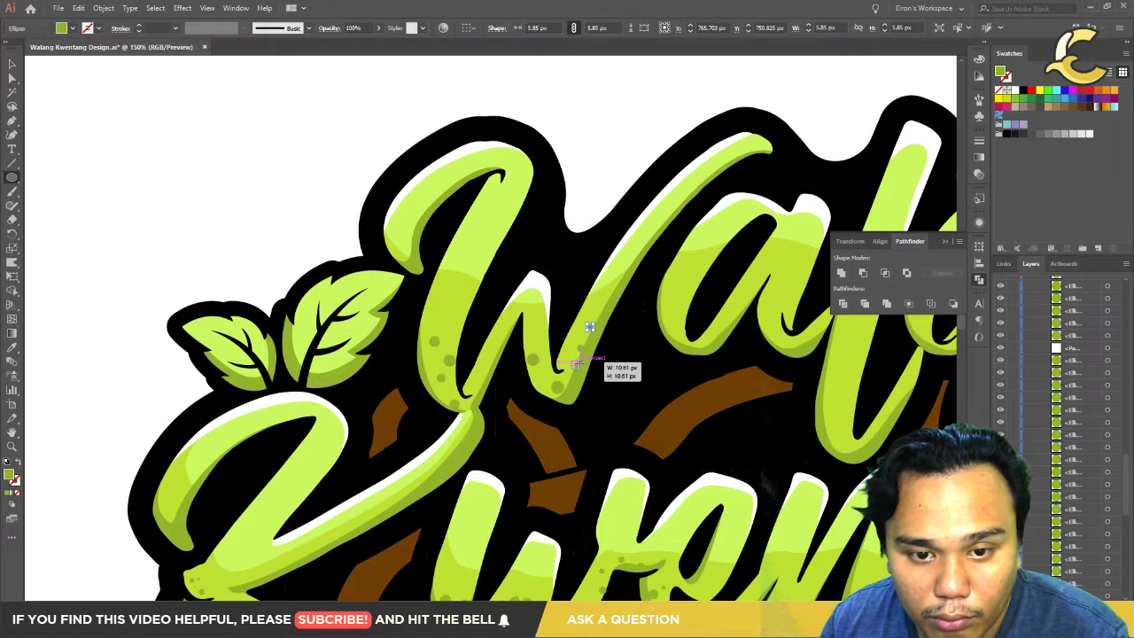
pyautogui.moveTo(666, 320)
pyautogui.mouseDown()
pyautogui.moveTo(677, 332)
pyautogui.moveTo(672, 307)
pyautogui.moveTo(682, 334)
pyautogui.moveTo(720, 342)
pyautogui.moveTo(727, 324)
pyautogui.moveTo(776, 334)
pyautogui.moveTo(845, 409)
pyautogui.moveTo(849, 447)
pyautogui.mouseUp()
# Step: Add two small dots side by side on the base of the next letter
pyautogui.hscroll(5, 852, 448)
pyautogui.scroll(1, 762, 398)
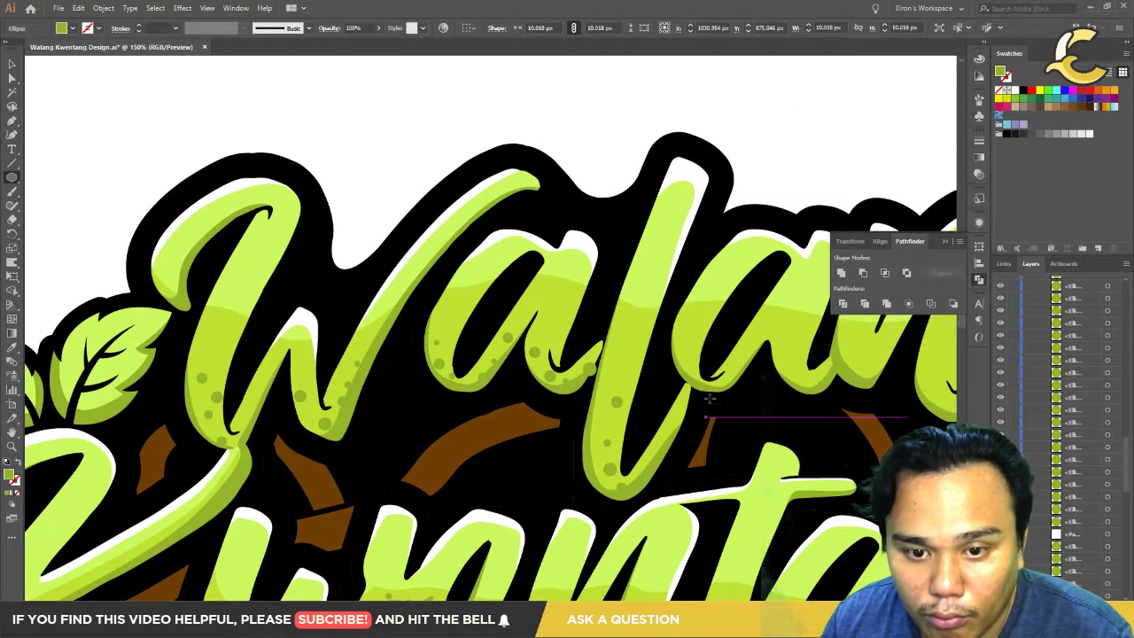
pyautogui.moveTo(692, 349); pyautogui.dragTo(691, 345)
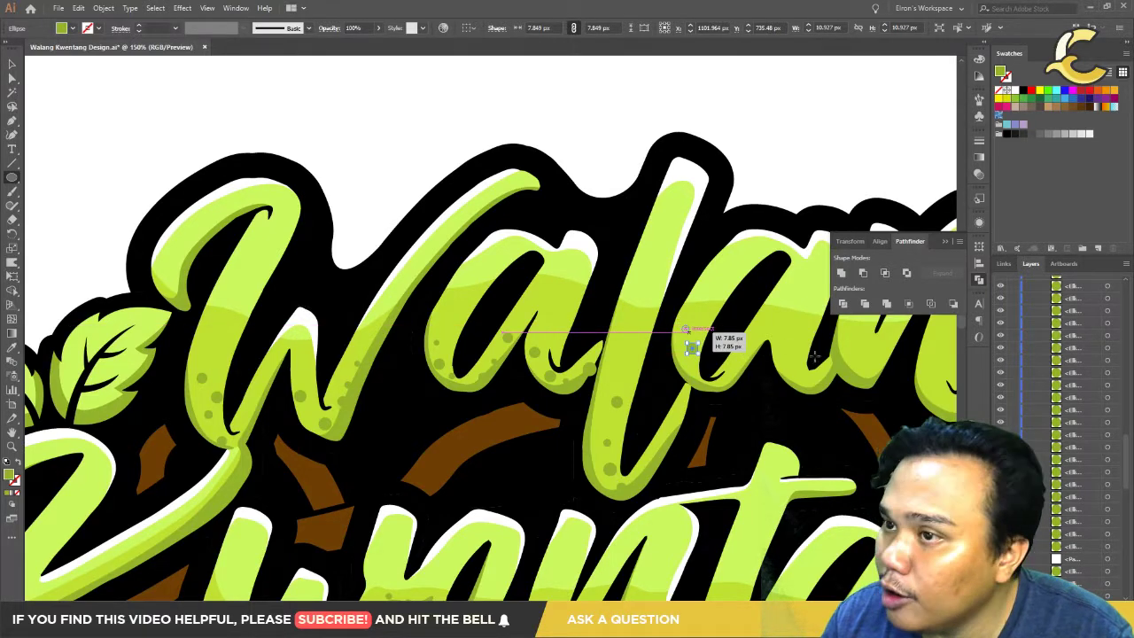
pyautogui.moveTo(693, 347); pyautogui.dragTo(693, 347)
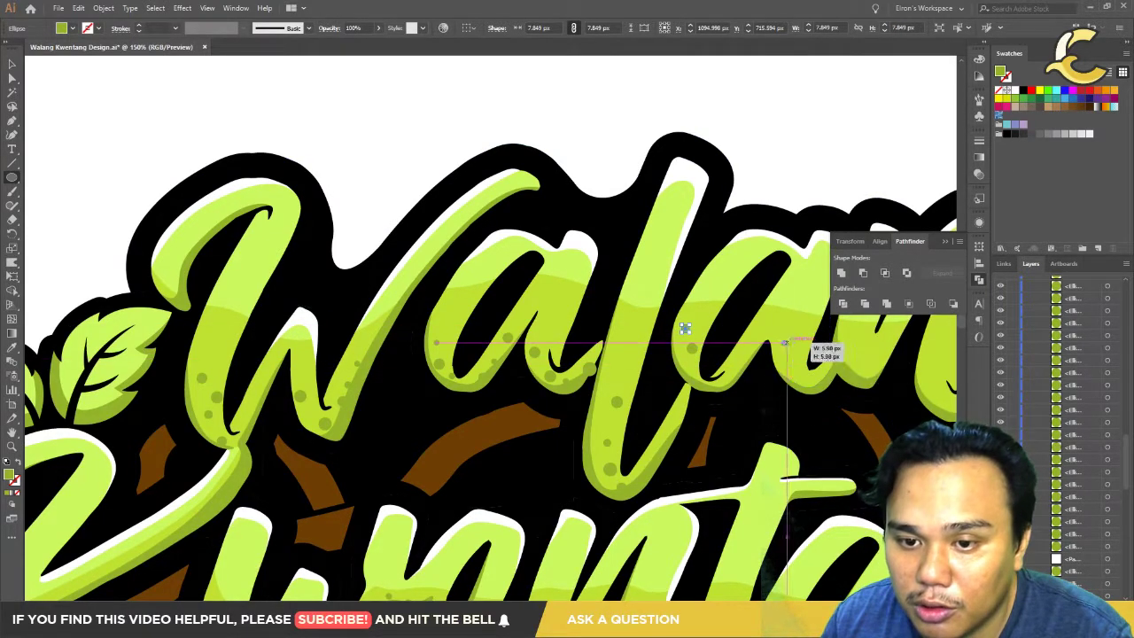
pyautogui.moveTo(795, 362)
pyautogui.mouseDown()
pyautogui.moveTo(807, 375)
pyautogui.moveTo(754, 340)
pyautogui.mouseUp()
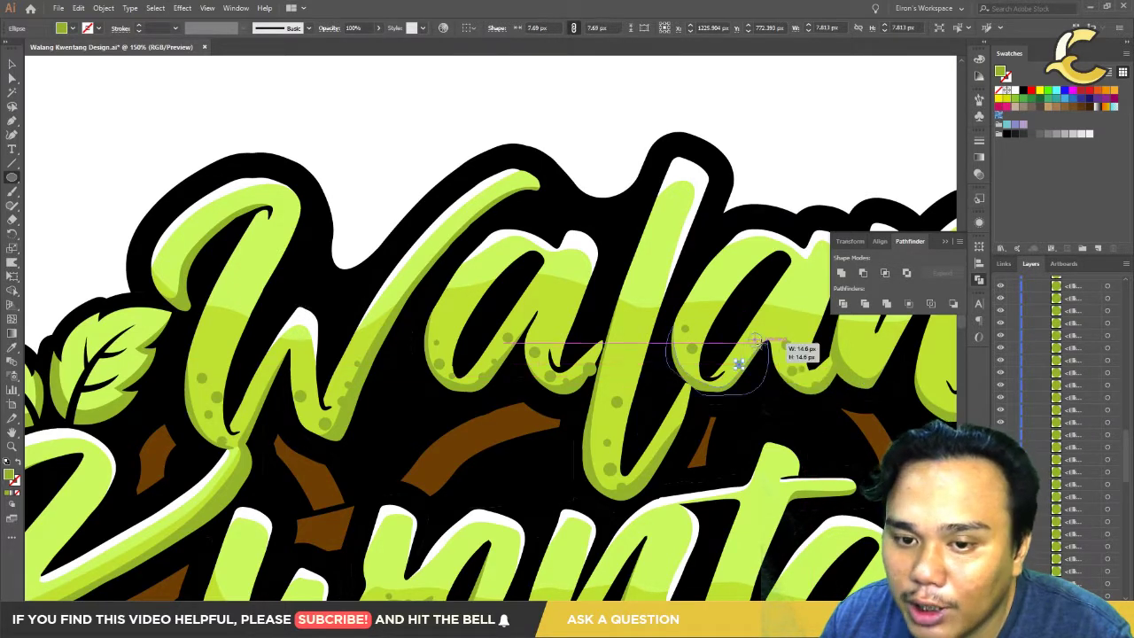
pyautogui.hscroll(5, 739, 363)
# Step: Add dots along the lower edges of the n and the g's curve
pyautogui.moveTo(719, 376); pyautogui.dragTo(750, 376)
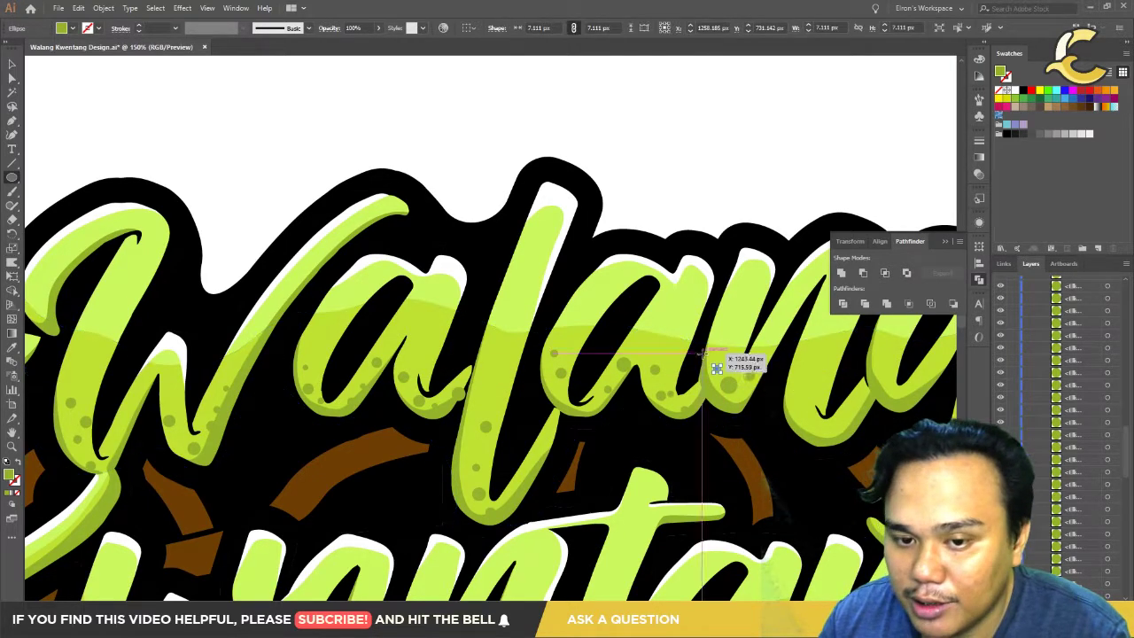
pyautogui.moveTo(716, 366); pyautogui.dragTo(714, 356)
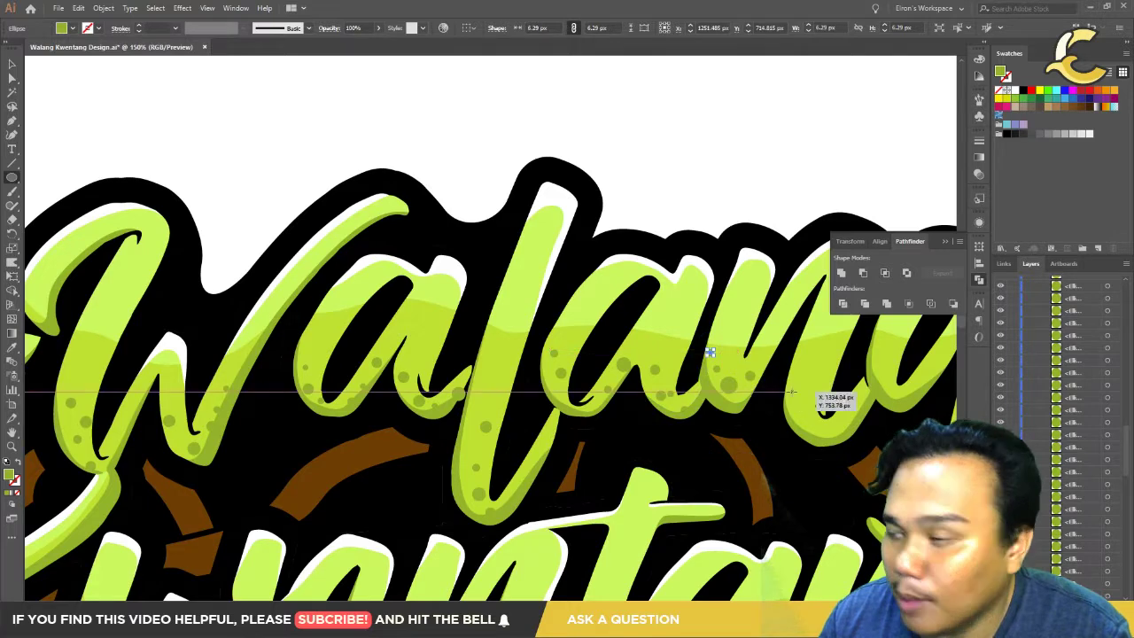
pyautogui.moveTo(786, 382); pyautogui.dragTo(794, 391)
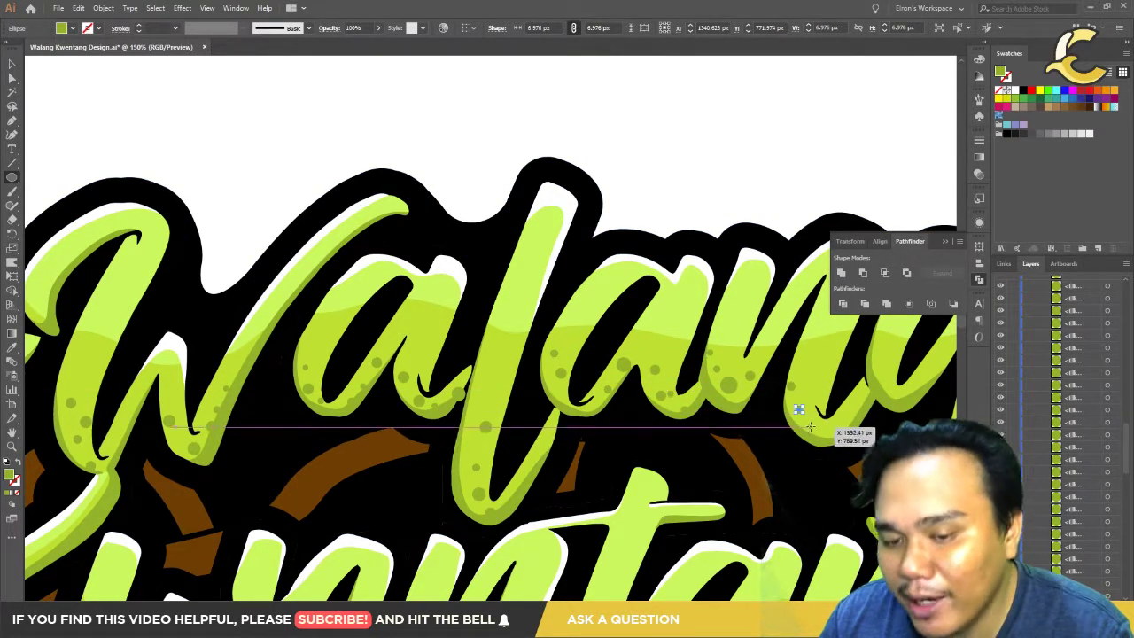
pyautogui.moveTo(799, 411)
pyautogui.mouseDown()
pyautogui.moveTo(821, 434)
pyautogui.moveTo(835, 429)
pyautogui.moveTo(803, 431)
pyautogui.mouseUp()
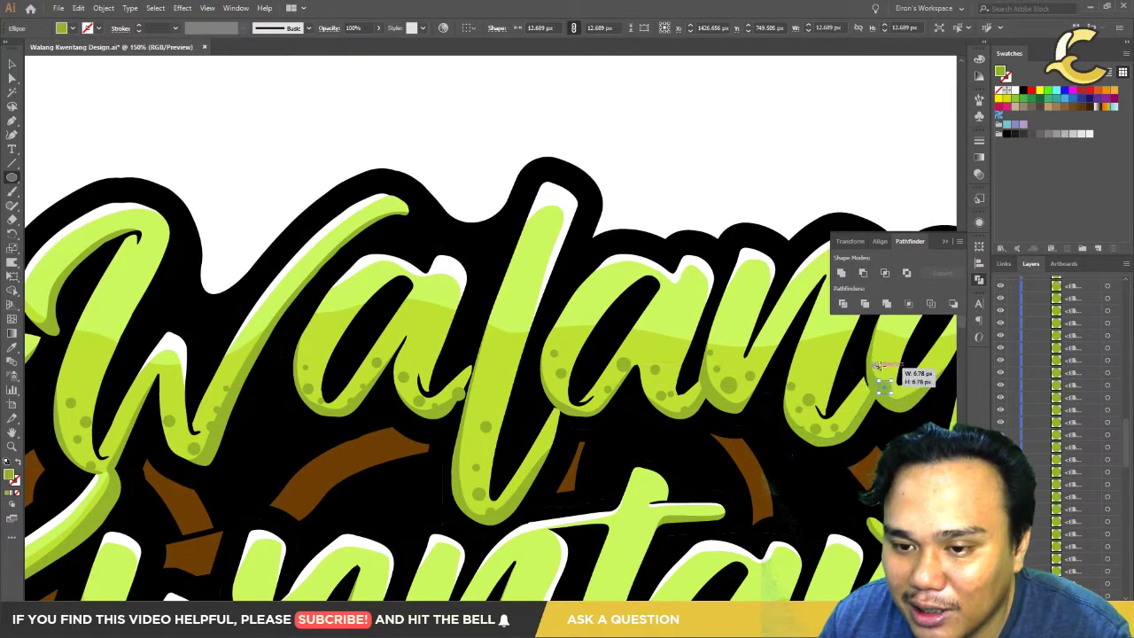
pyautogui.moveTo(884, 353); pyautogui.dragTo(891, 359)
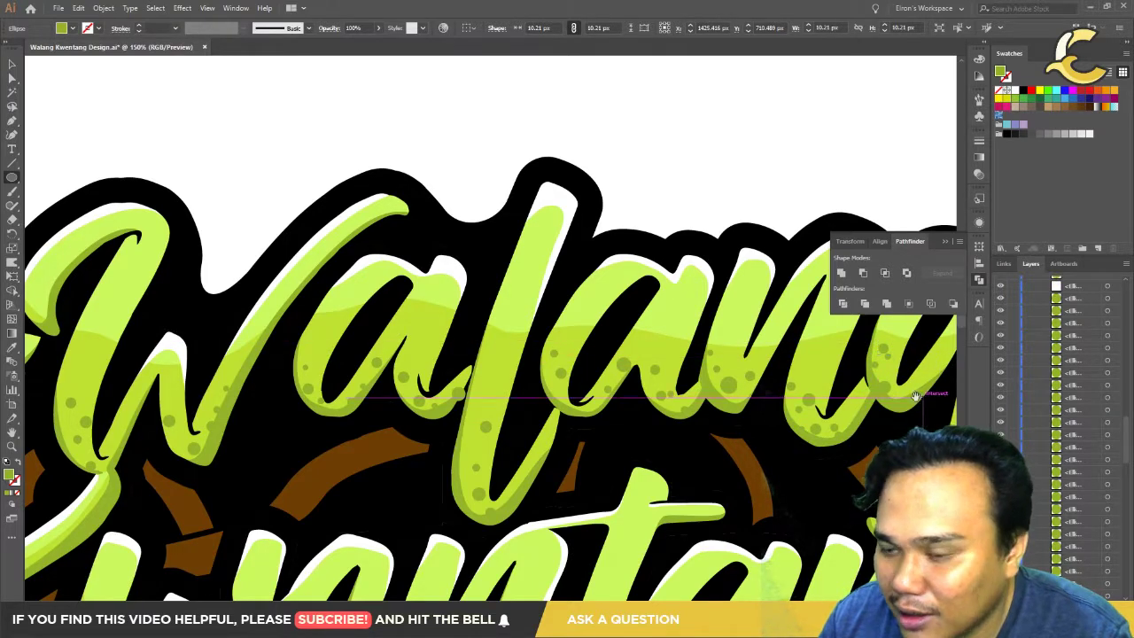
pyautogui.moveTo(941, 397)
pyautogui.mouseDown()
pyautogui.moveTo(848, 428)
pyautogui.moveTo(841, 406)
pyautogui.mouseUp()
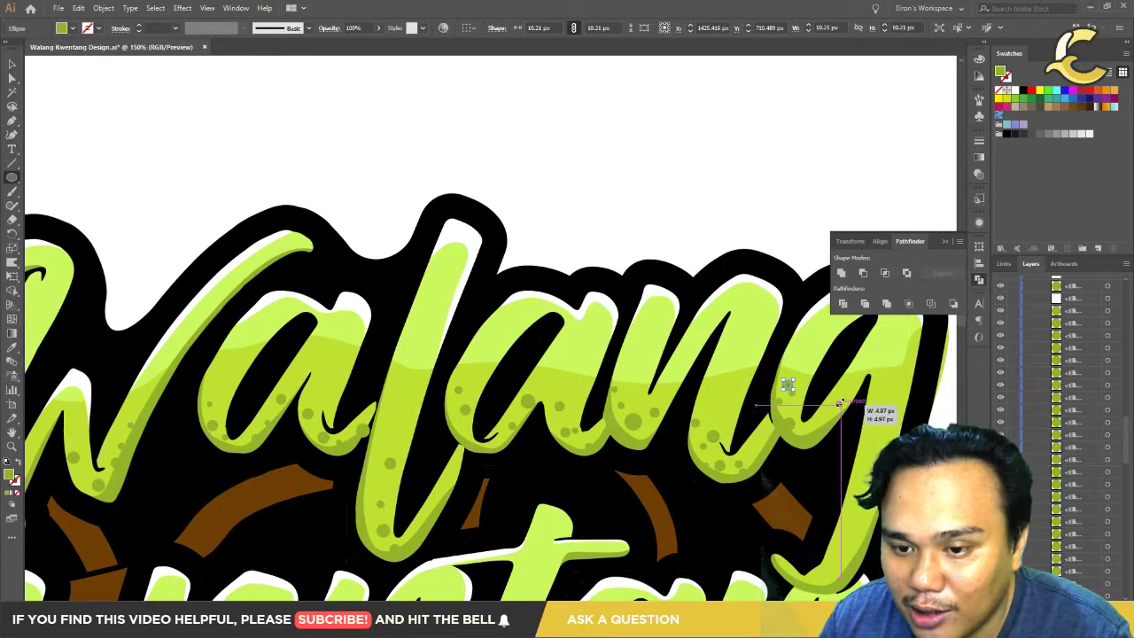
# Step: Add two more dots under Walang's g, including a flattened oval, and zoom out
pyautogui.moveTo(891, 461); pyautogui.dragTo(907, 476)
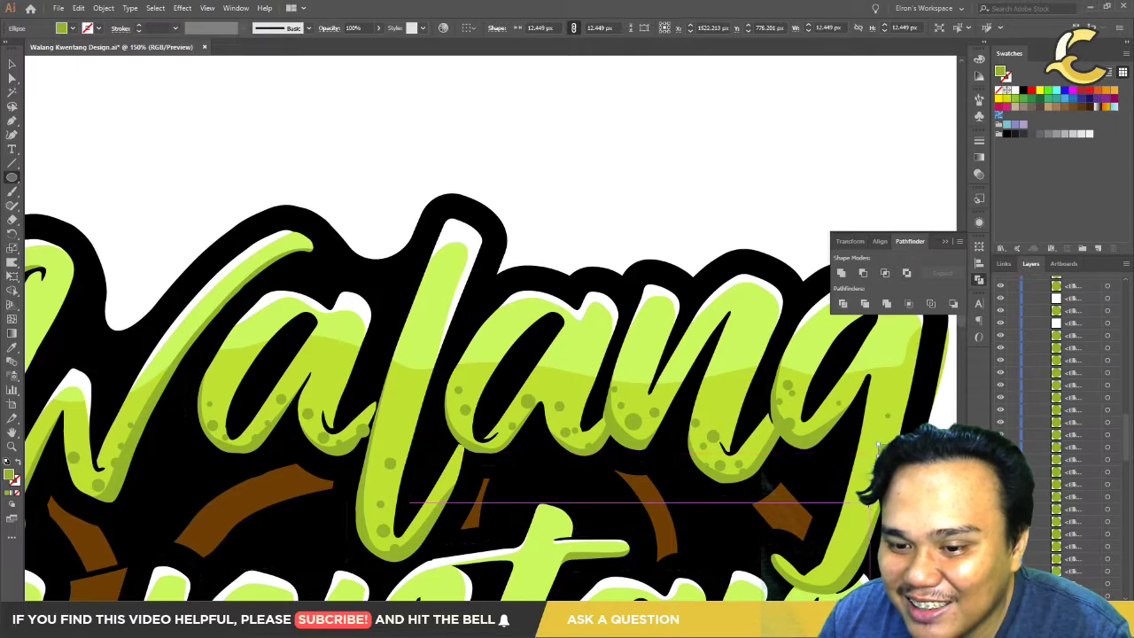
pyautogui.moveTo(850, 525)
pyautogui.mouseDown()
pyautogui.moveTo(841, 565)
pyautogui.moveTo(742, 481)
pyautogui.mouseUp()
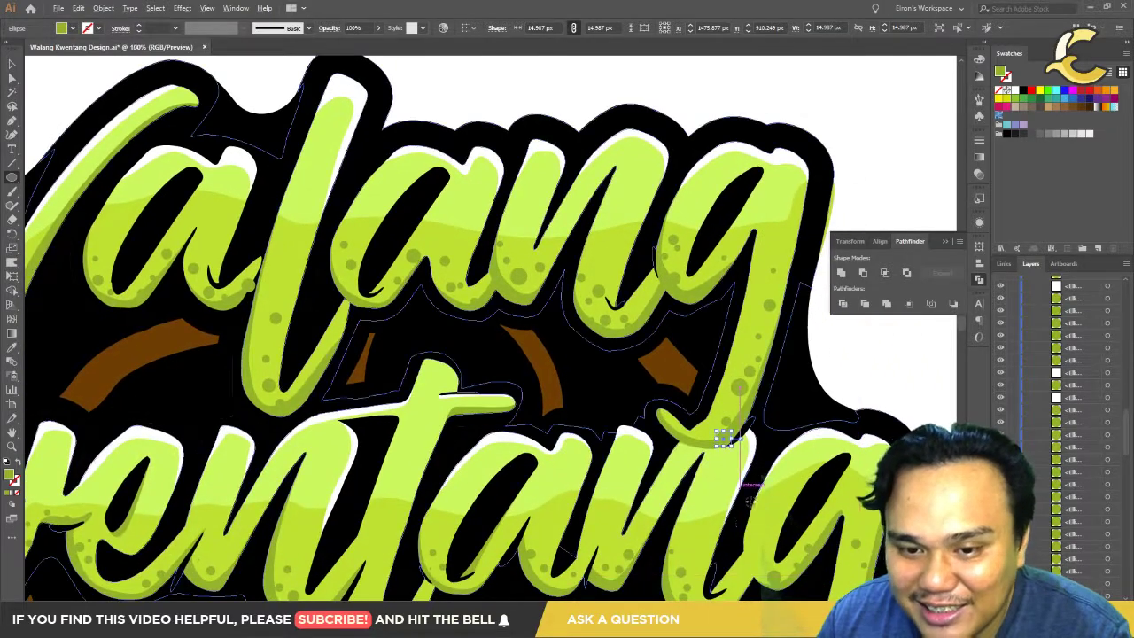
pyautogui.scroll(-5, 742, 481)
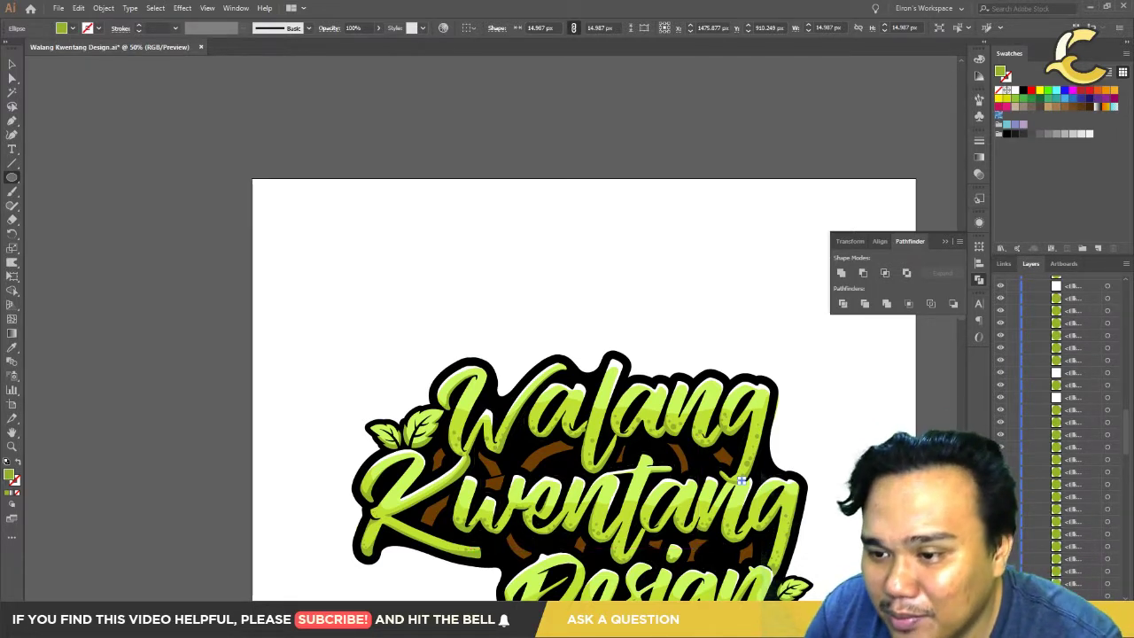
# Step: Select several of Kwentang's new dots in the Layers panel and zoom to 200%
pyautogui.keyDown('shift'); pyautogui.click(1115, 397); pyautogui.keyUp('shift')
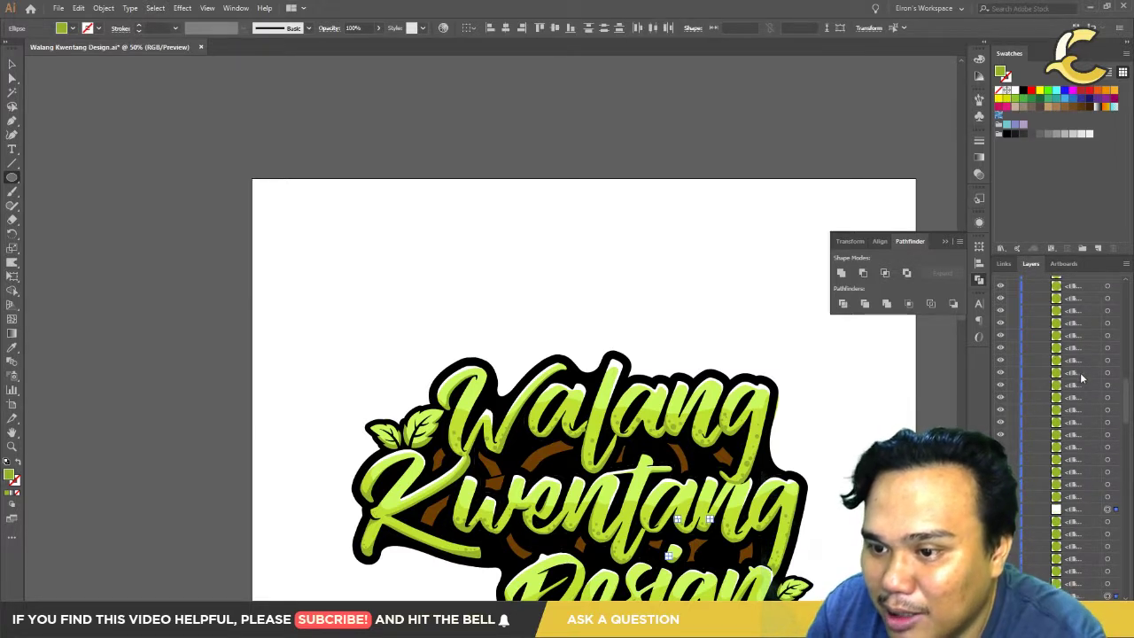
pyautogui.scroll(5, 1053, 422)
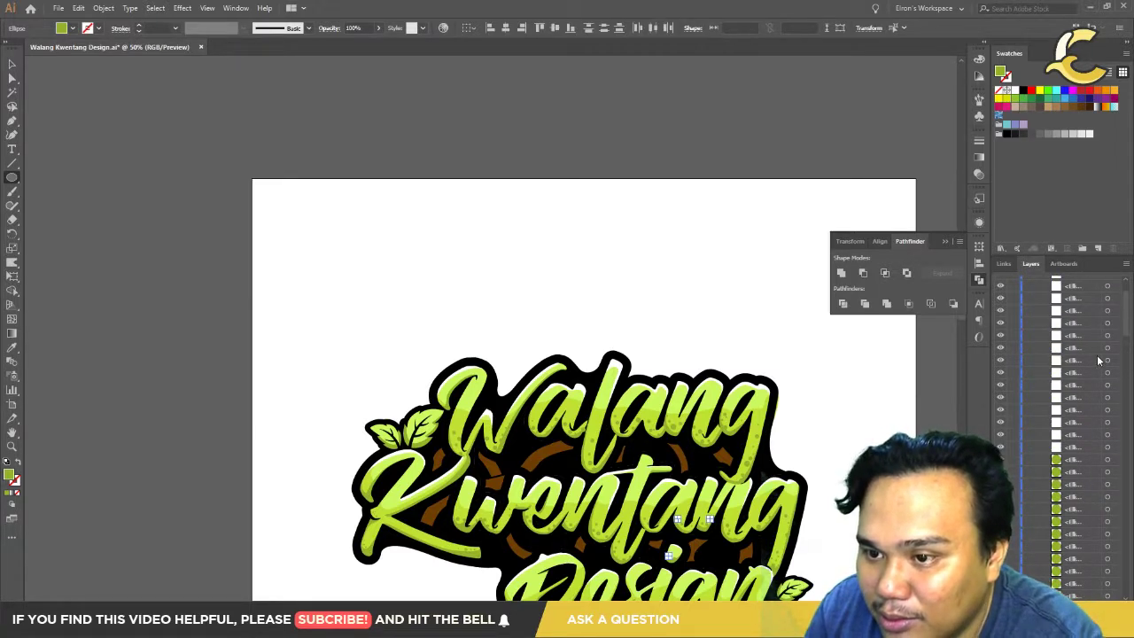
pyautogui.scroll(5, 1089, 372)
pyautogui.hotkey('ctrl', '+')
pyautogui.hotkey('ctrl', '+')
pyautogui.hotkey('ctrl', '+')
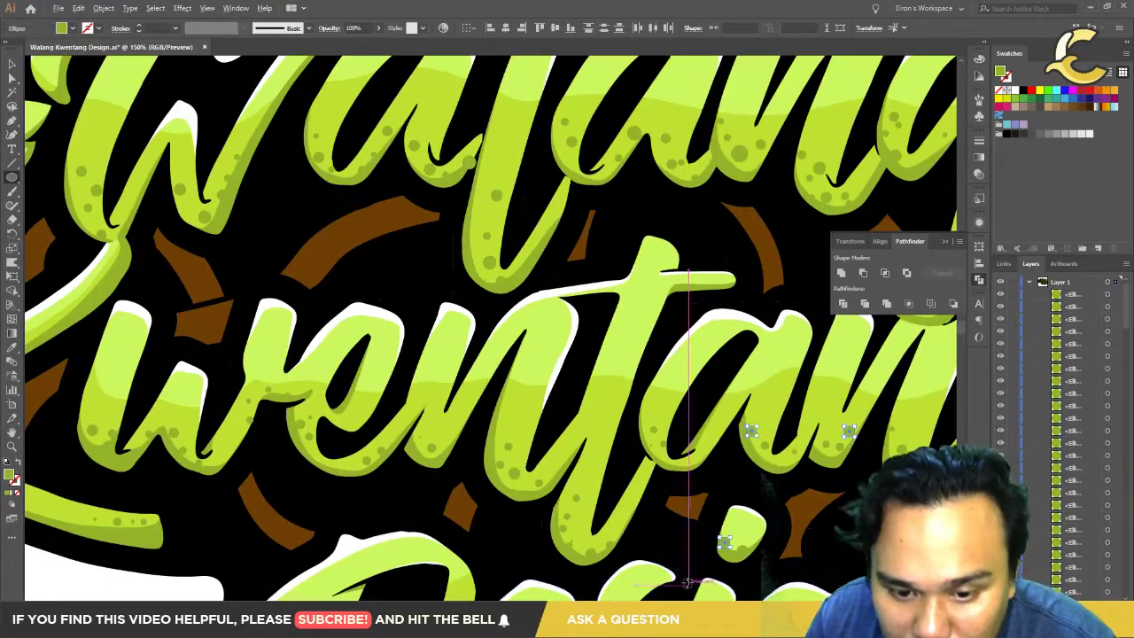
pyautogui.hotkey('ctrl', '+')
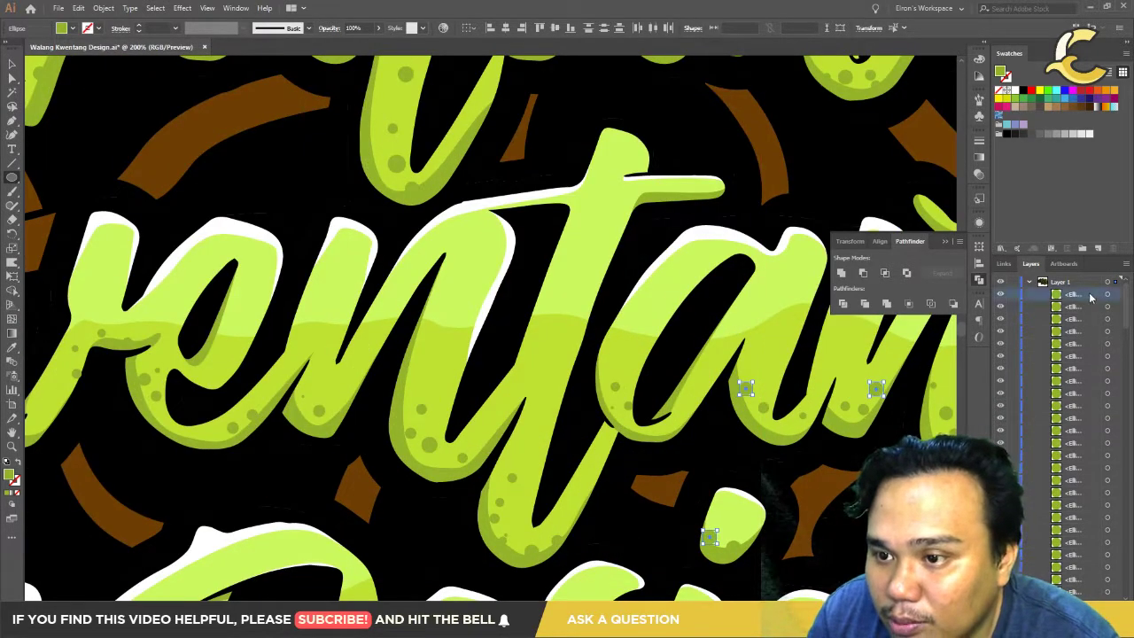
pyautogui.scroll(-1, 1040, 518)
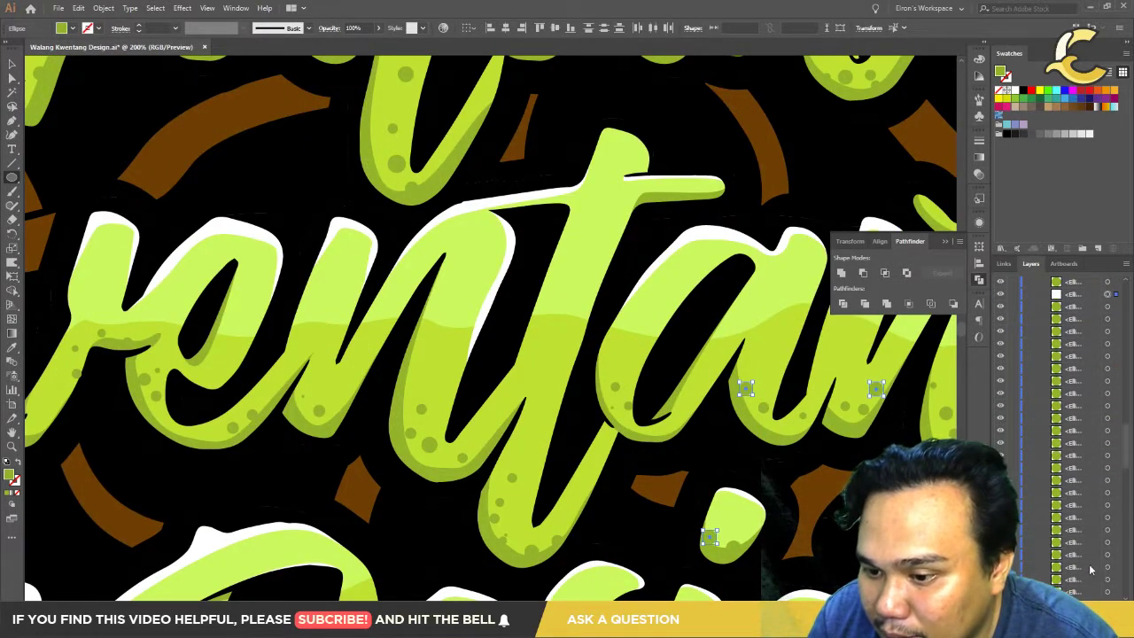
pyautogui.scroll(-5, 1090, 570)
# Step: Select the small dot ellipses, group them, then undo so they stay separate shapes
pyautogui.scroll(-5, 1089, 567)
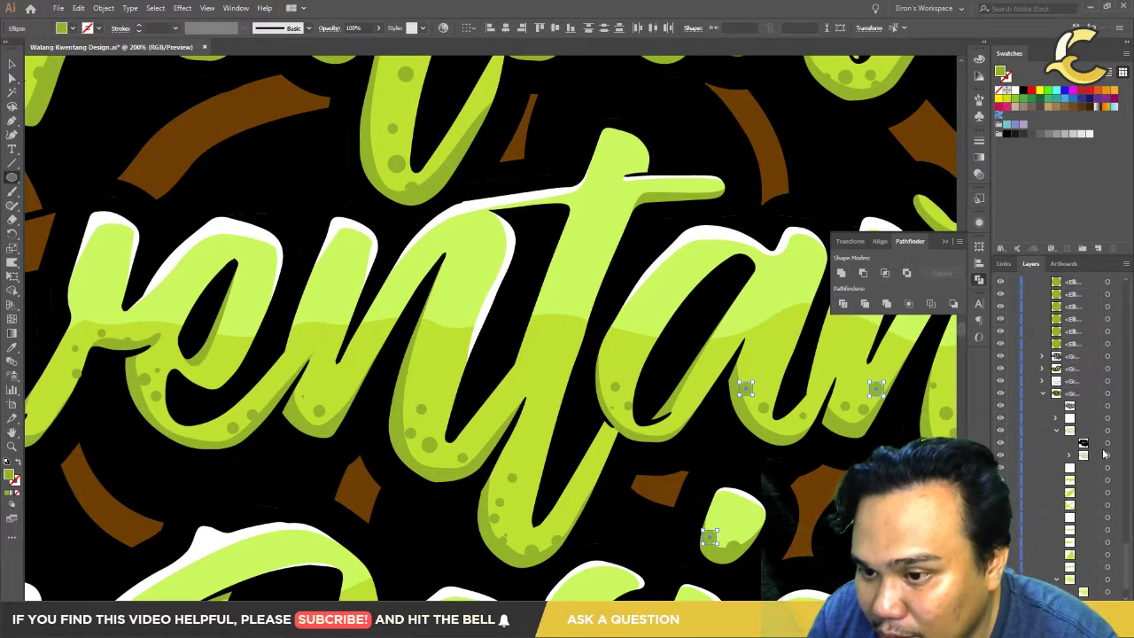
pyautogui.keyDown('shift'); pyautogui.click(1088, 354); pyautogui.keyUp('shift')
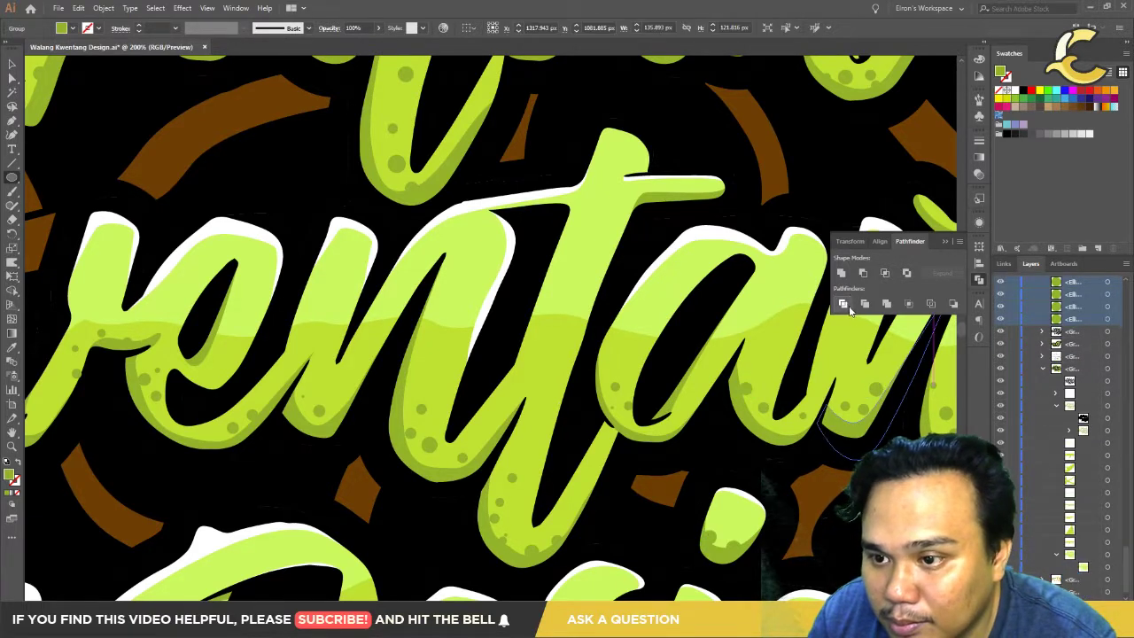
pyautogui.keyDown('shift'); pyautogui.click(1089, 343); pyautogui.keyUp('shift')
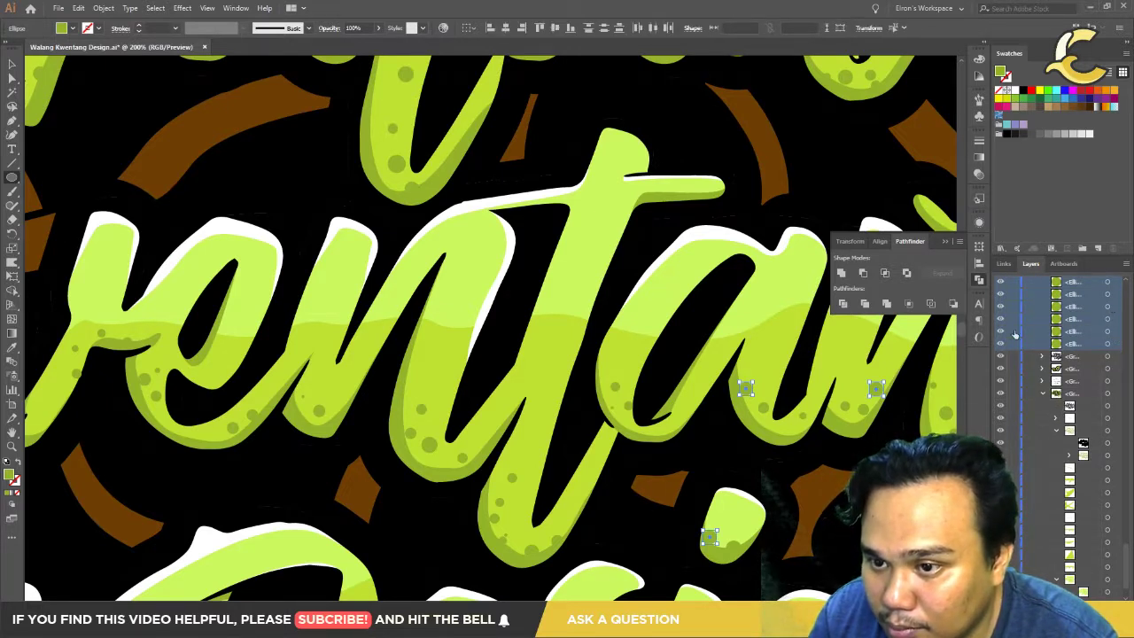
pyautogui.scroll(-5, 1107, 390)
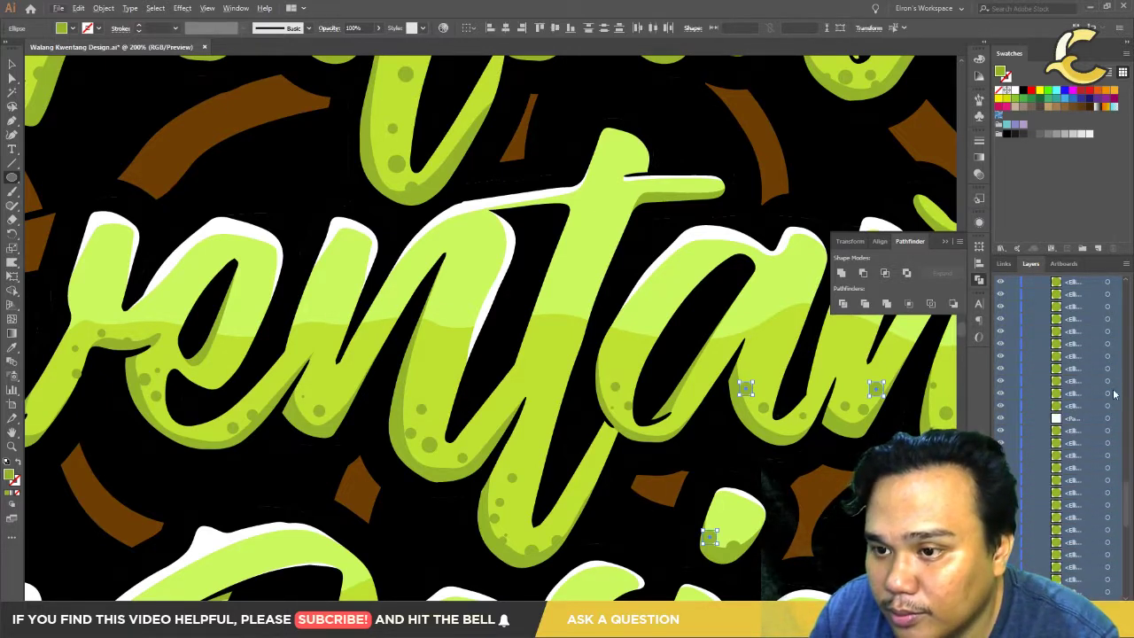
pyautogui.scroll(5, 1098, 399)
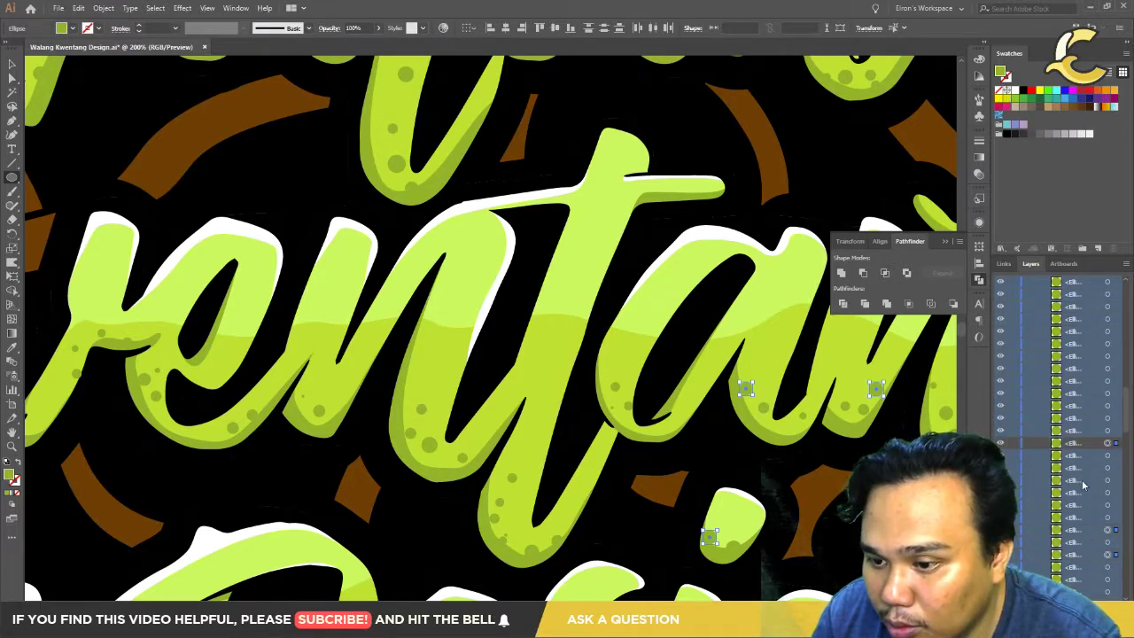
pyautogui.hotkey('ctrl', 'g')
pyautogui.hotkey('ctrl', 'z')
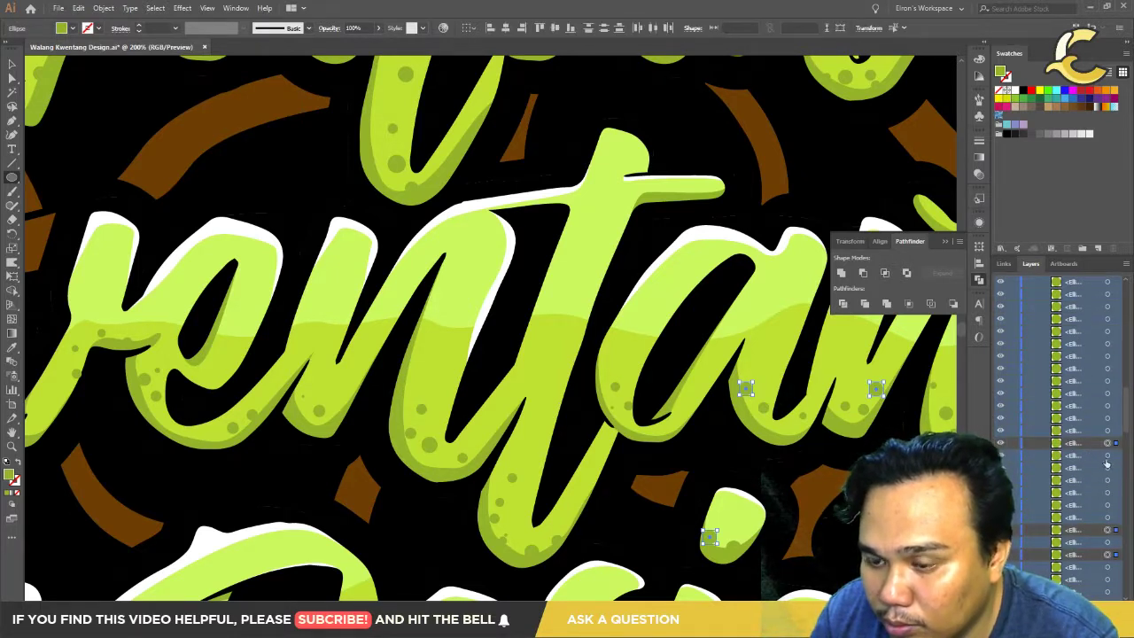
# Step: Deselect everything and fit the whole logo in the window
pyautogui.click(1076, 407)
pyautogui.scroll(-3, 1092, 488)
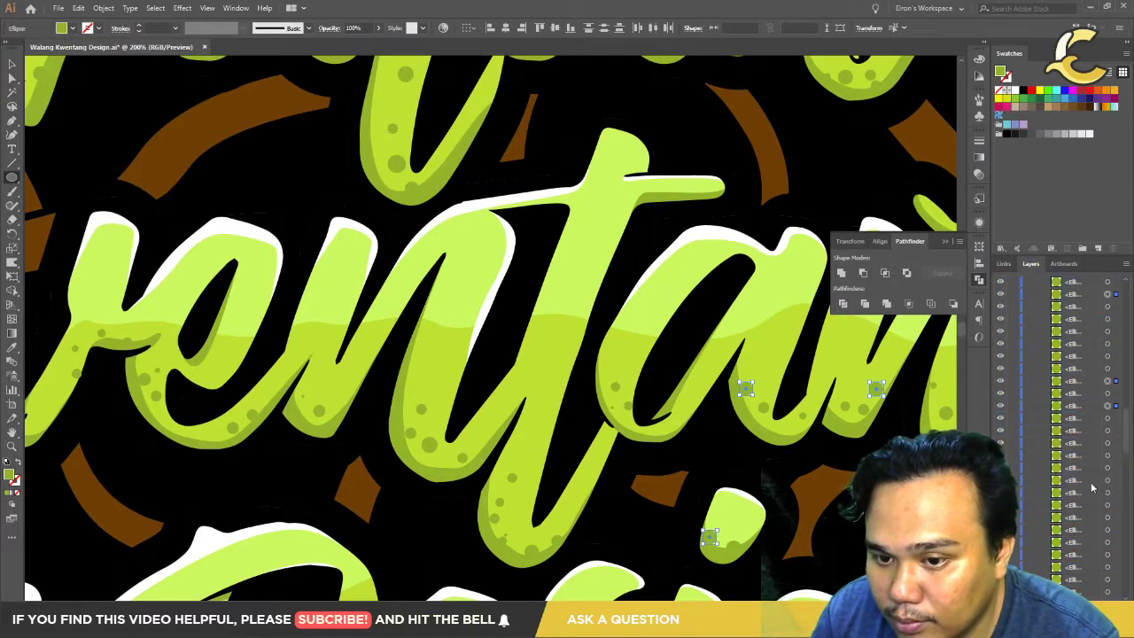
pyautogui.click(916, 381)
pyautogui.press('Return')
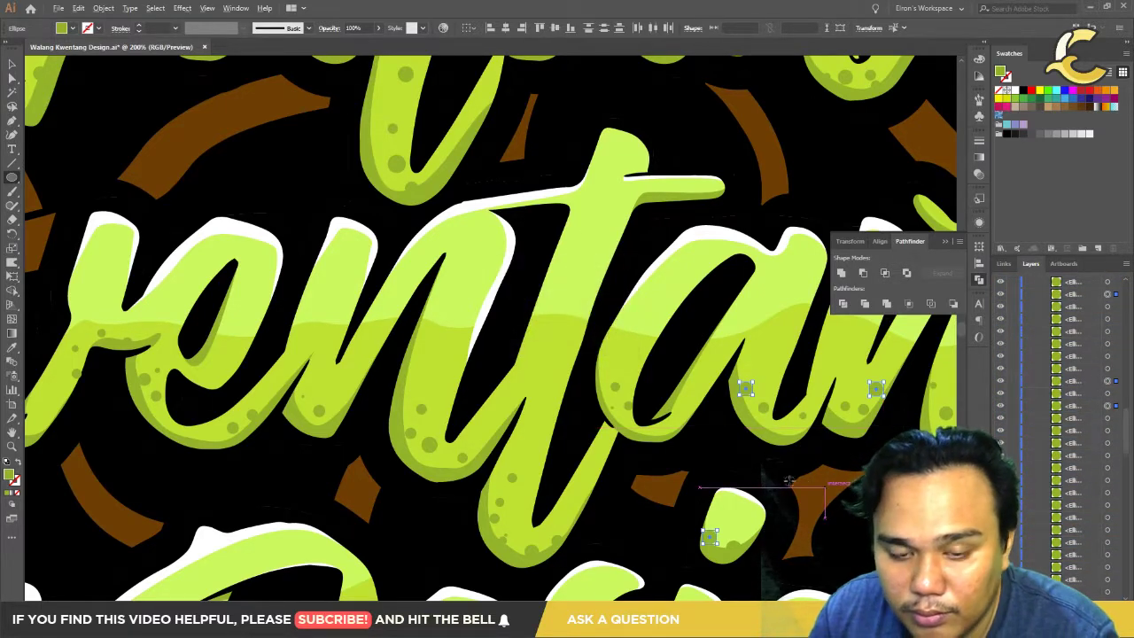
pyautogui.hotkey('ctrl', '0')
pyautogui.press('v')
pyautogui.hotkey('ctrl', 'shift', 'a')
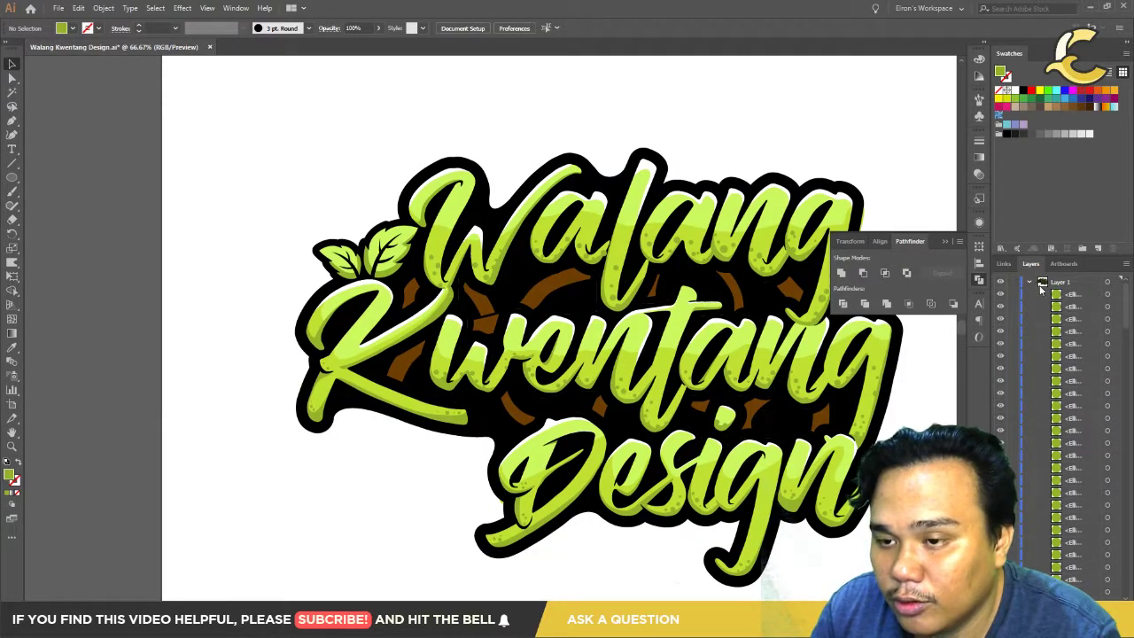
# Step: Expand and collapse a group in the Layers panel to inspect its contents
pyautogui.scroll(-1, 1016, 393)
pyautogui.scroll(-3, 1042, 422)
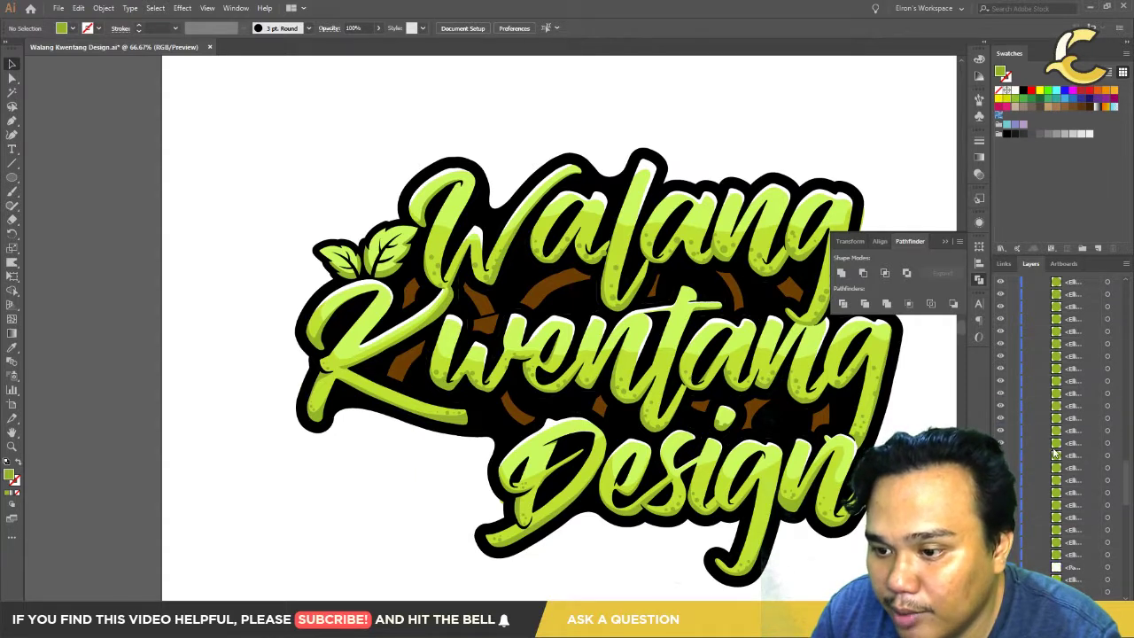
pyautogui.scroll(-1, 1054, 453)
pyautogui.click(1042, 430)
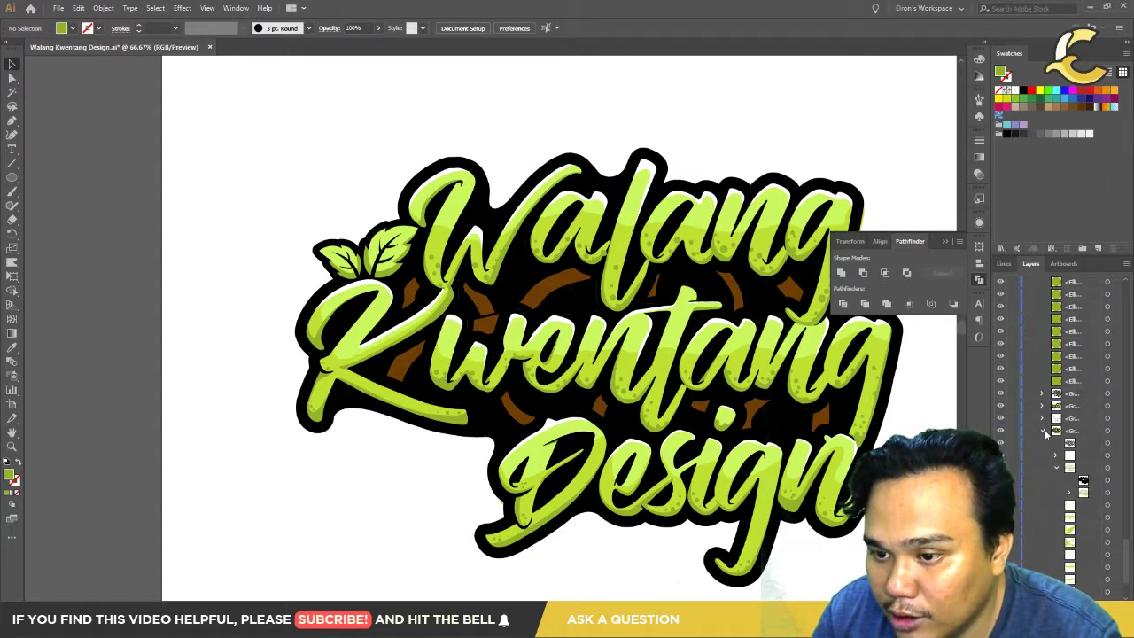
pyautogui.click(1043, 431)
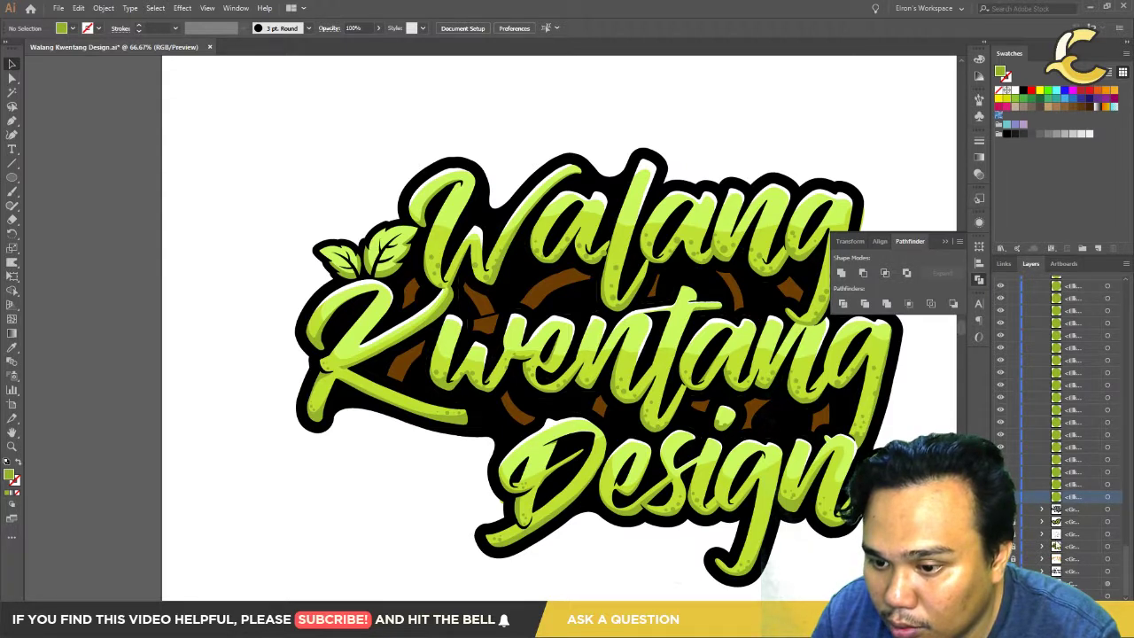
pyautogui.scroll(3, 1123, 348)
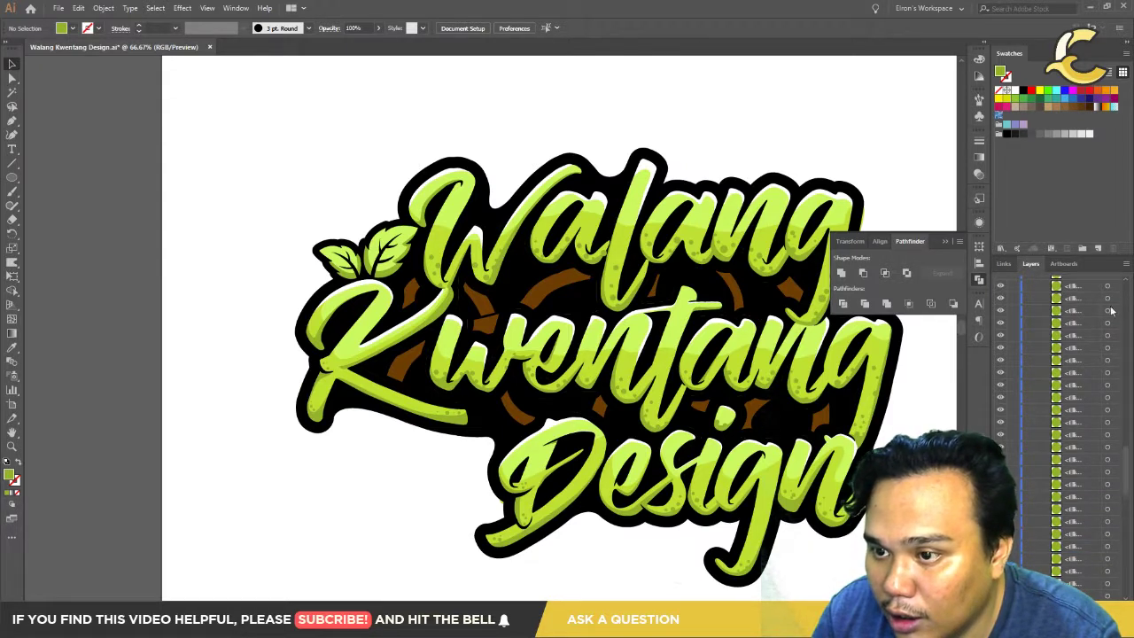
# Step: Select the artwork in Layers, group and ungroup it, then deselect
pyautogui.moveTo(1126, 416); pyautogui.dragTo(1126, 286)
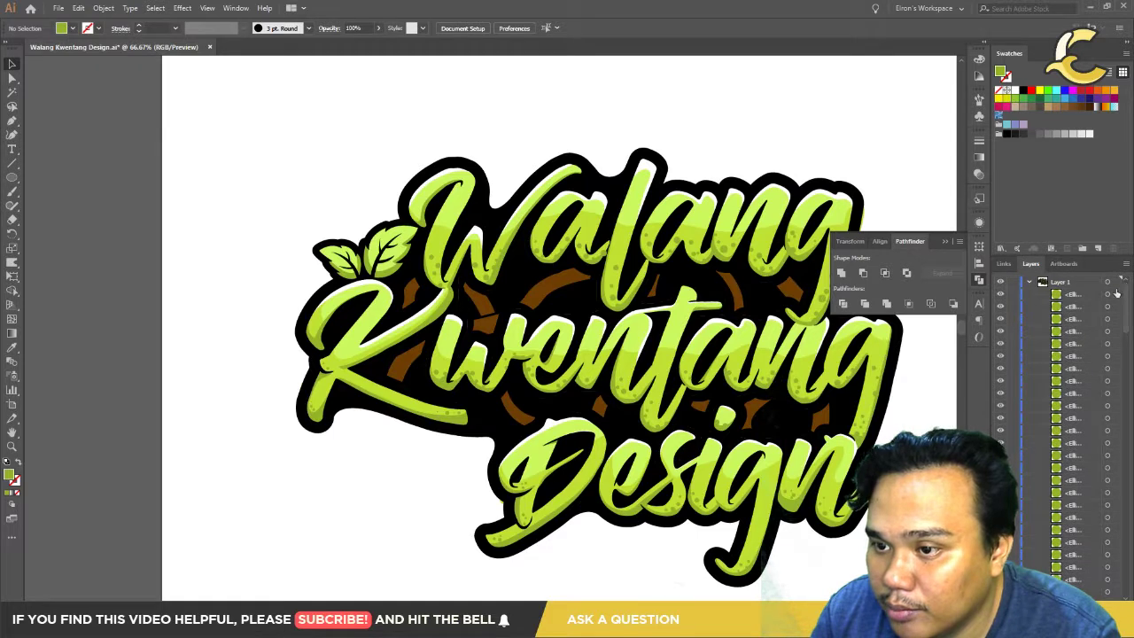
pyautogui.click(1116, 292)
pyautogui.click(1116, 282)
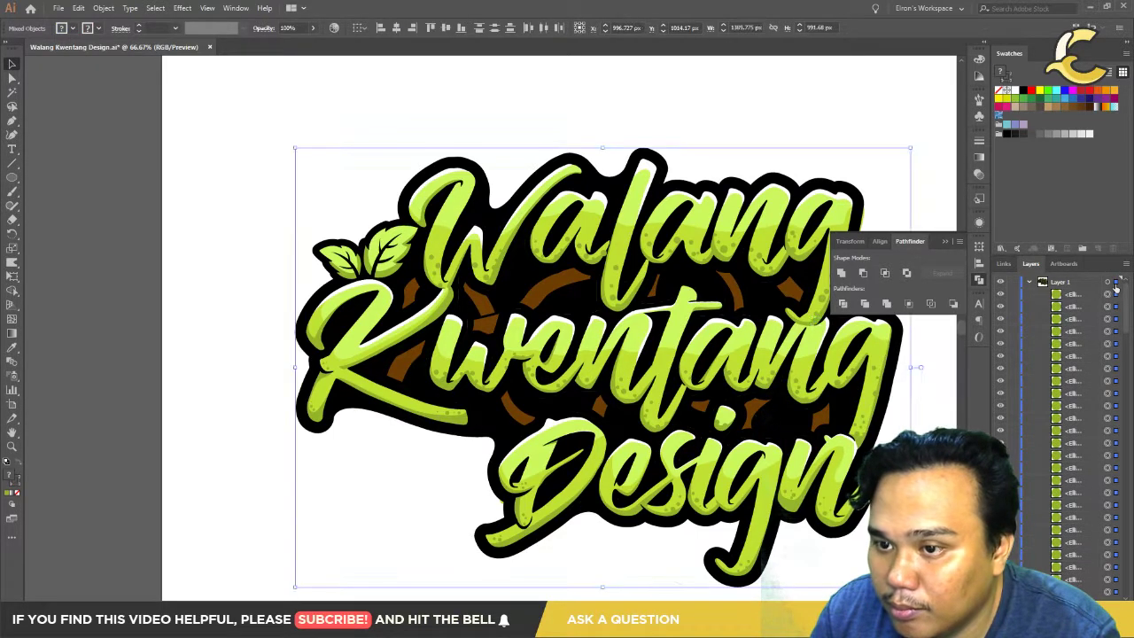
pyautogui.hotkey('ctrl', 'g')
pyautogui.hotkey('ctrl', 'shift', 'g')
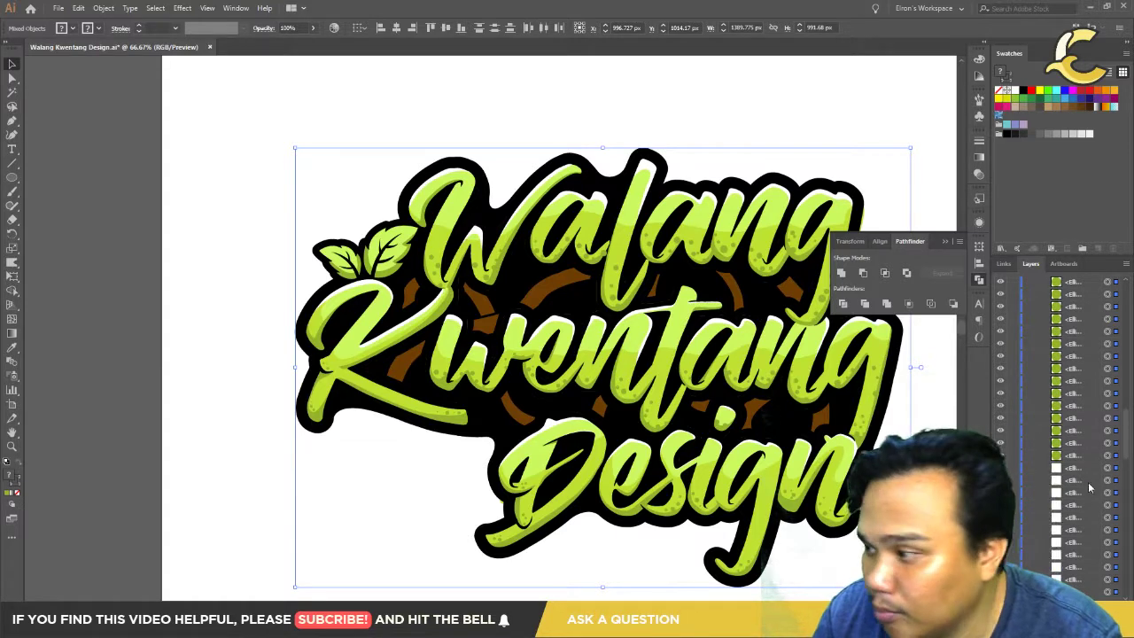
pyautogui.scroll(-5, 1078, 483)
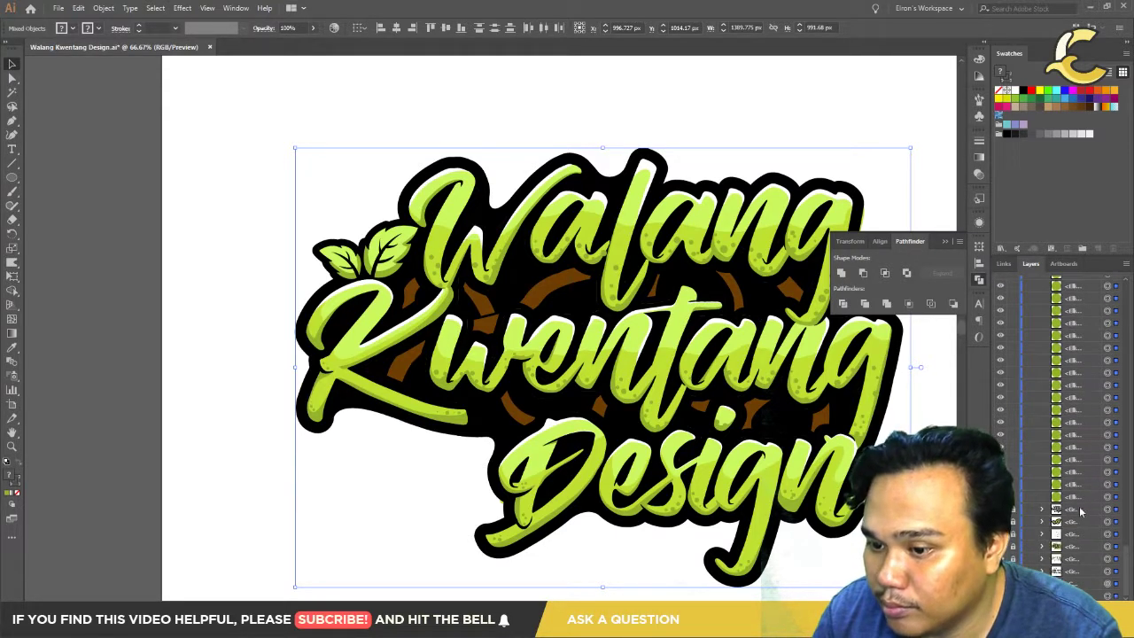
pyautogui.hotkey('ctrl', 'shift', 'a')
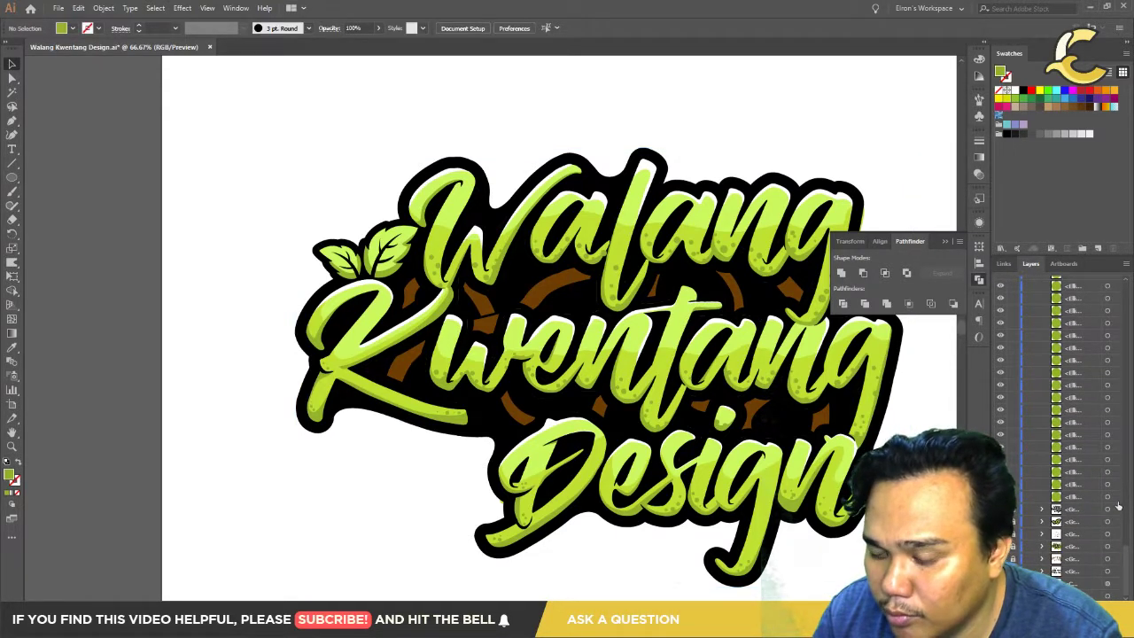
# Step: Collapse Layer 1, unlock its upper groups, and select the top group
pyautogui.moveTo(1127, 560); pyautogui.dragTo(1125, 306)
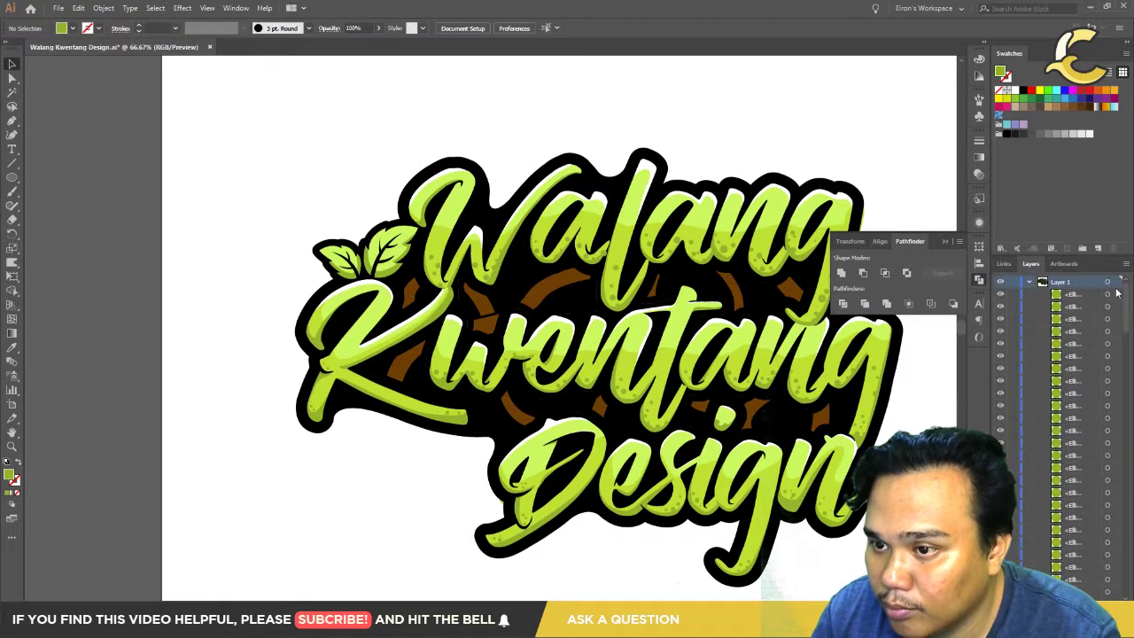
pyautogui.click(1107, 282)
pyautogui.scroll(-10, 1079, 425)
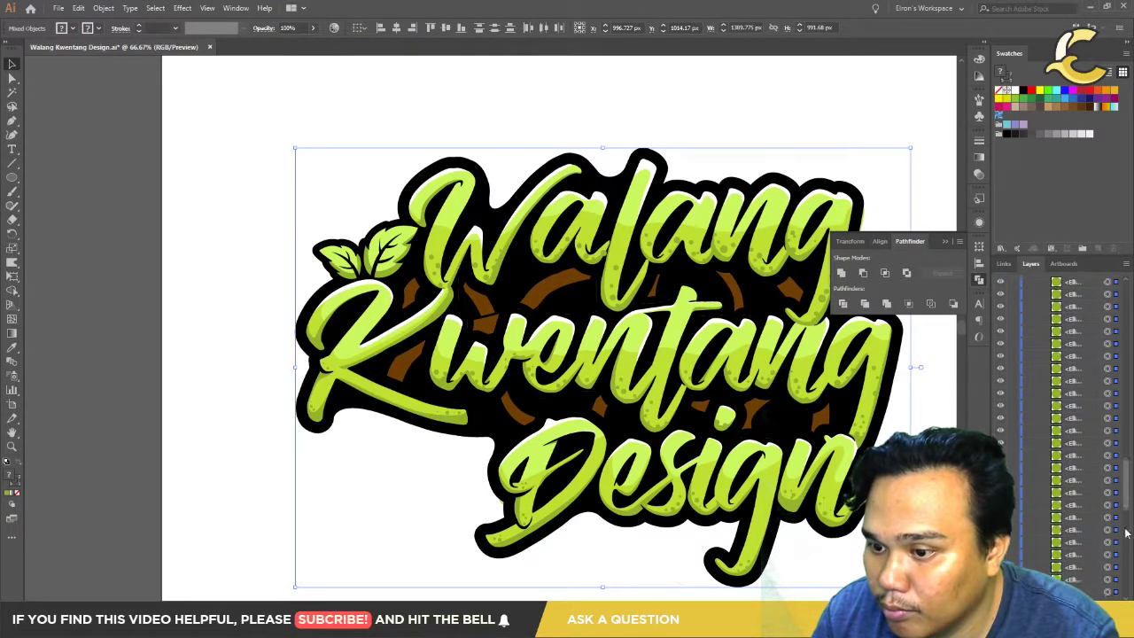
pyautogui.click(1116, 510)
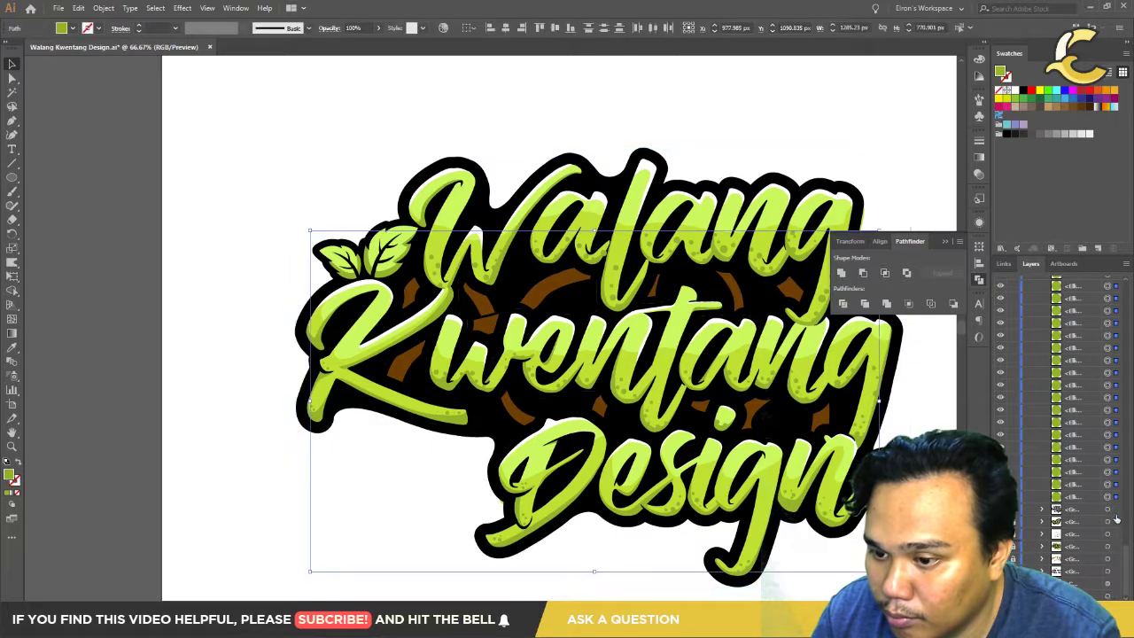
pyautogui.click(1091, 526)
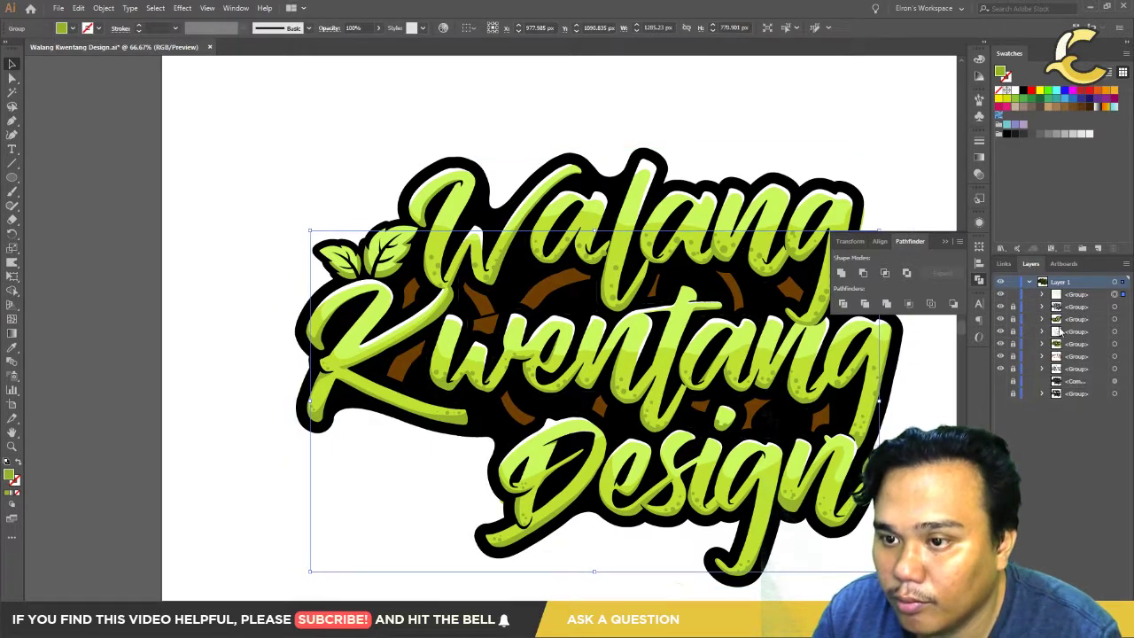
pyautogui.hotkey('ctrl', 'shift', 'a')
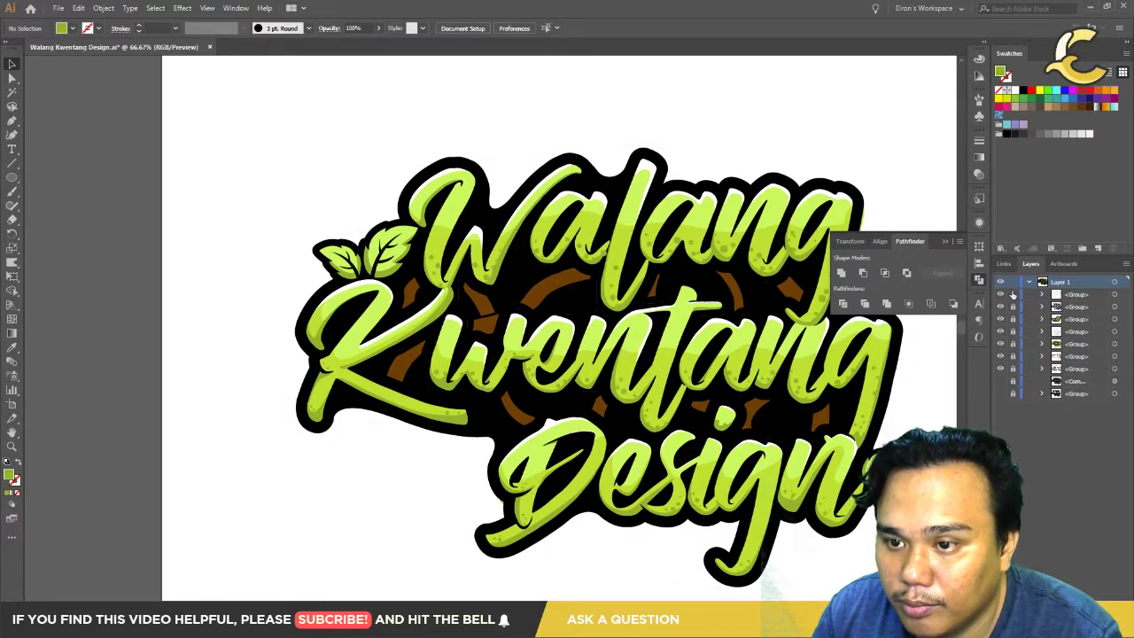
pyautogui.moveTo(1012, 294); pyautogui.dragTo(1015, 337)
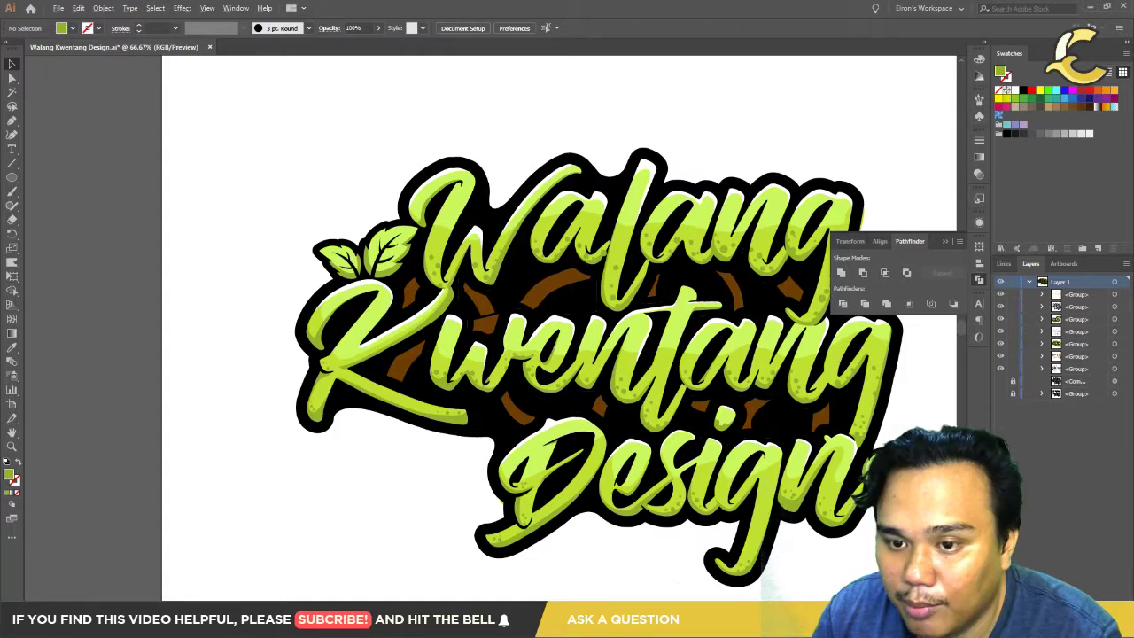
pyautogui.click(1121, 294)
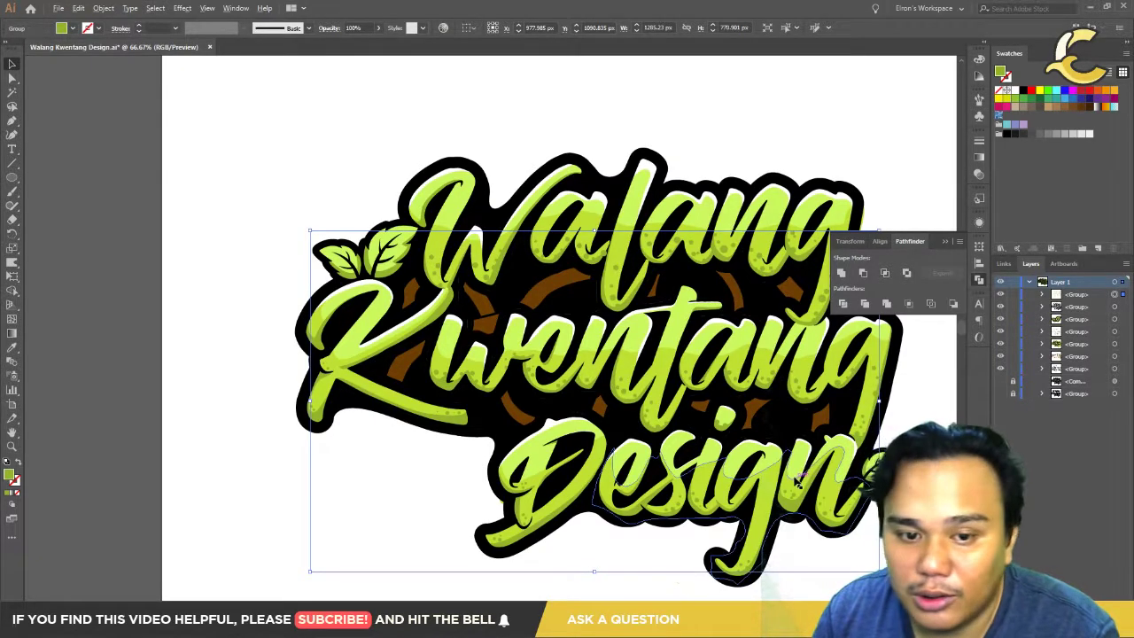
pyautogui.scroll(3, 312, 361)
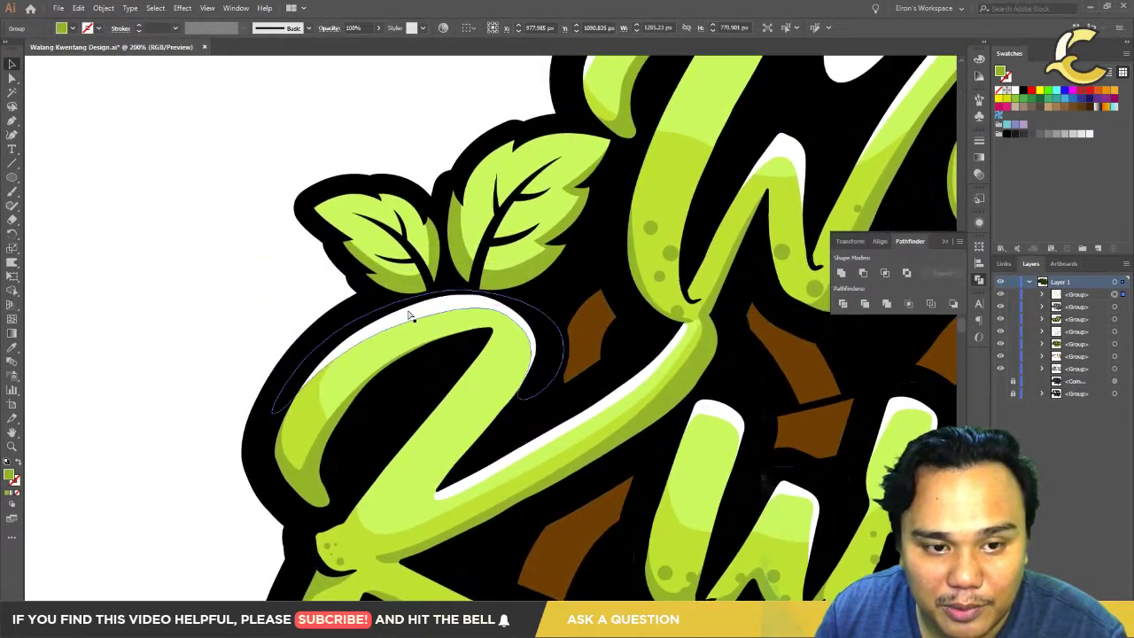
pyautogui.click(411, 316)
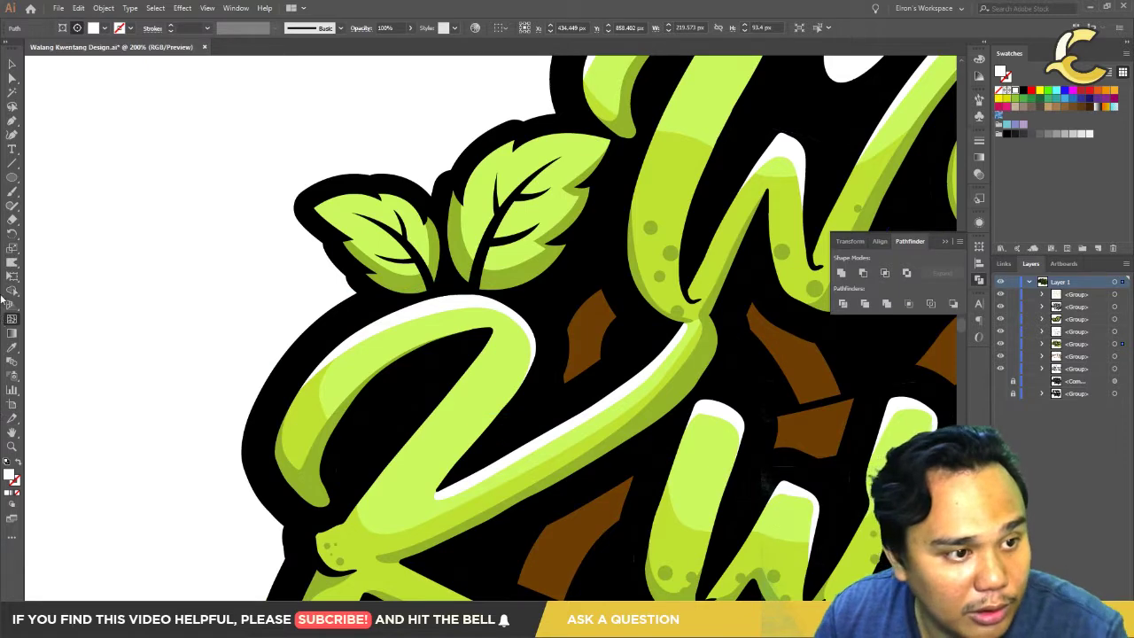
pyautogui.scroll(-2, 542, 439)
pyautogui.scroll(-3, 542, 438)
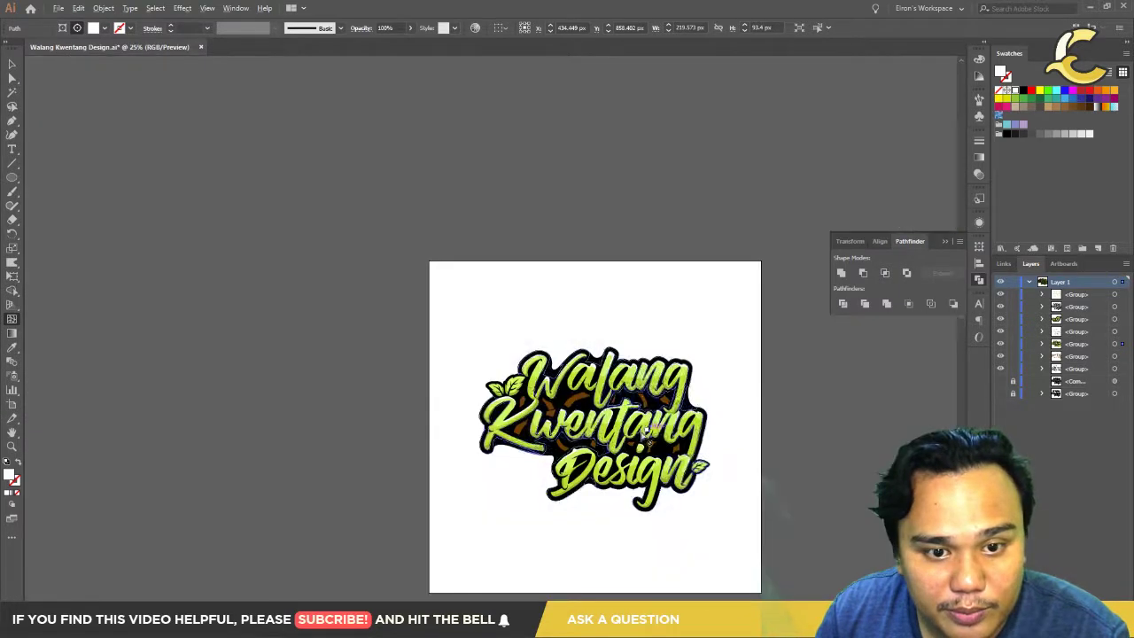
pyautogui.scroll(2, 542, 439)
pyautogui.scroll(1, 460, 471)
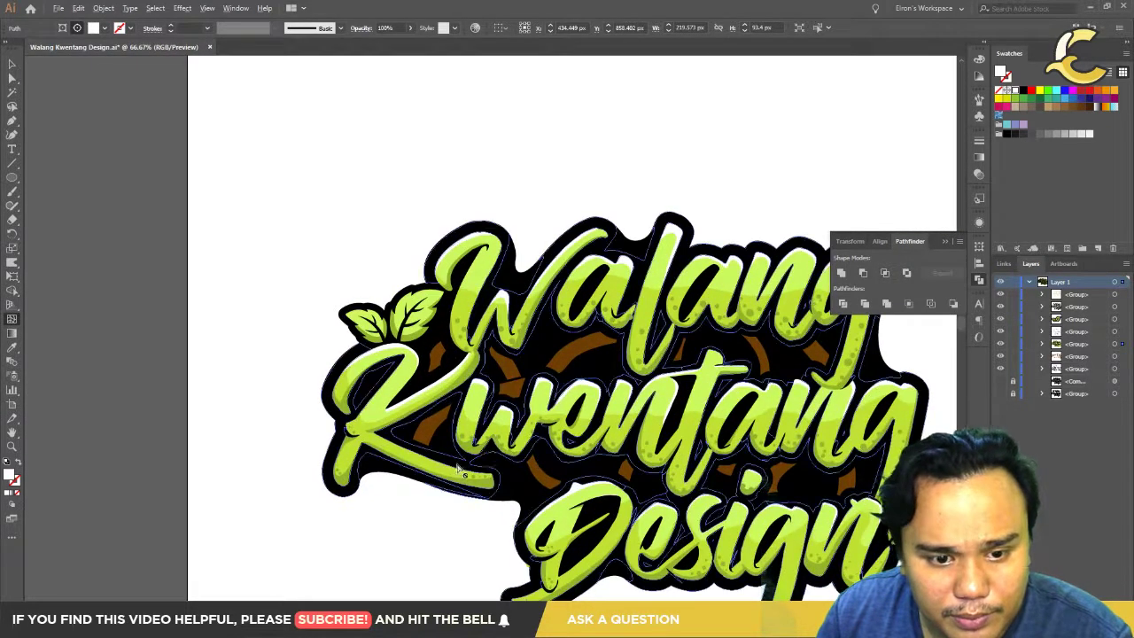
pyautogui.click(396, 498)
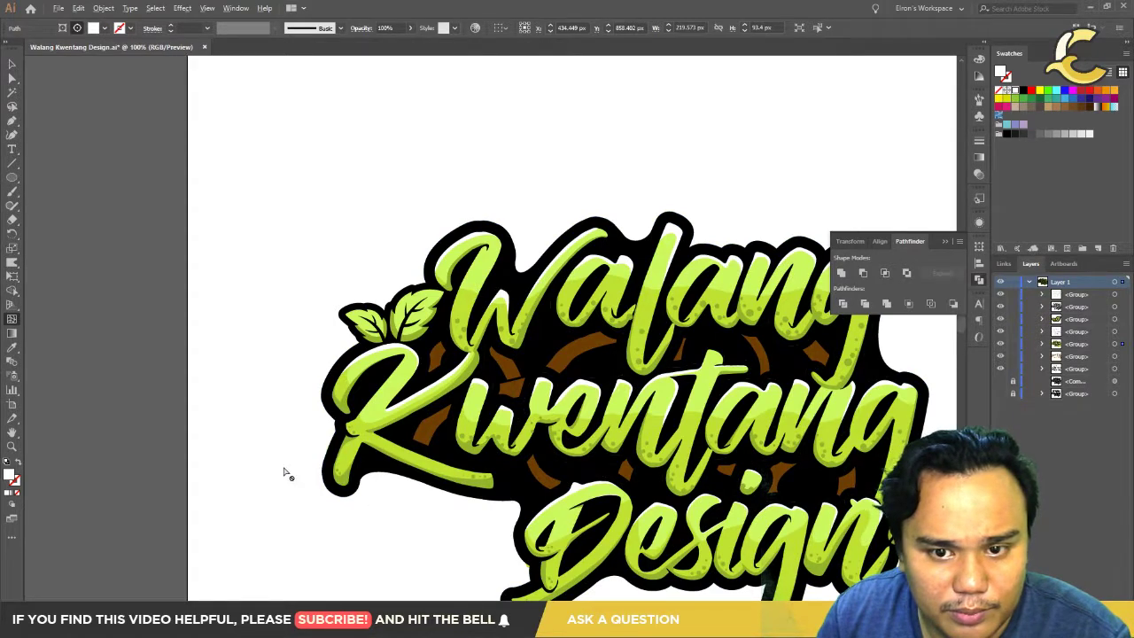
pyautogui.scroll(-2, 283, 474)
pyautogui.scroll(1, 316, 464)
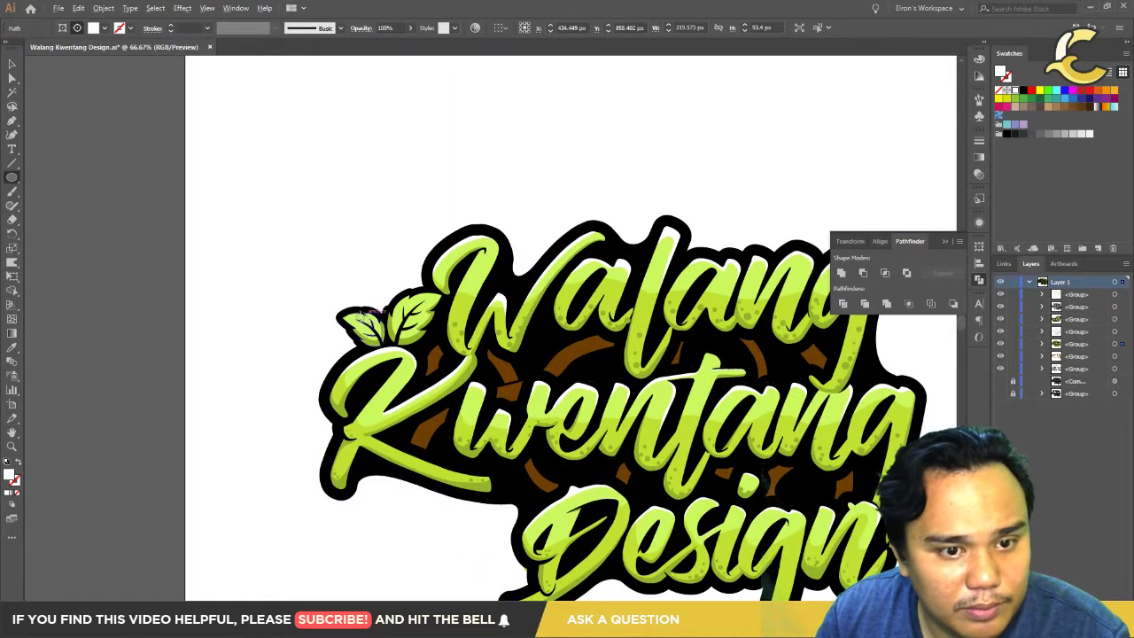
pyautogui.scroll(3, 350, 324)
pyautogui.keyDown('ctrl'); pyautogui.click(447, 434); pyautogui.keyUp('ctrl')
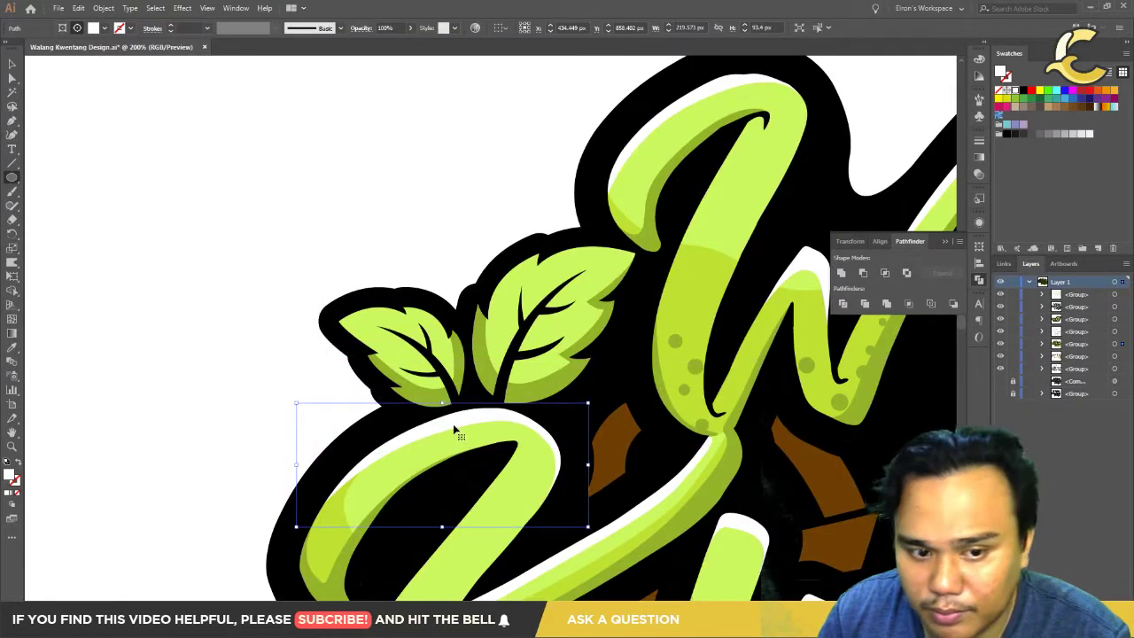
pyautogui.click(735, 443)
pyautogui.click(1114, 294)
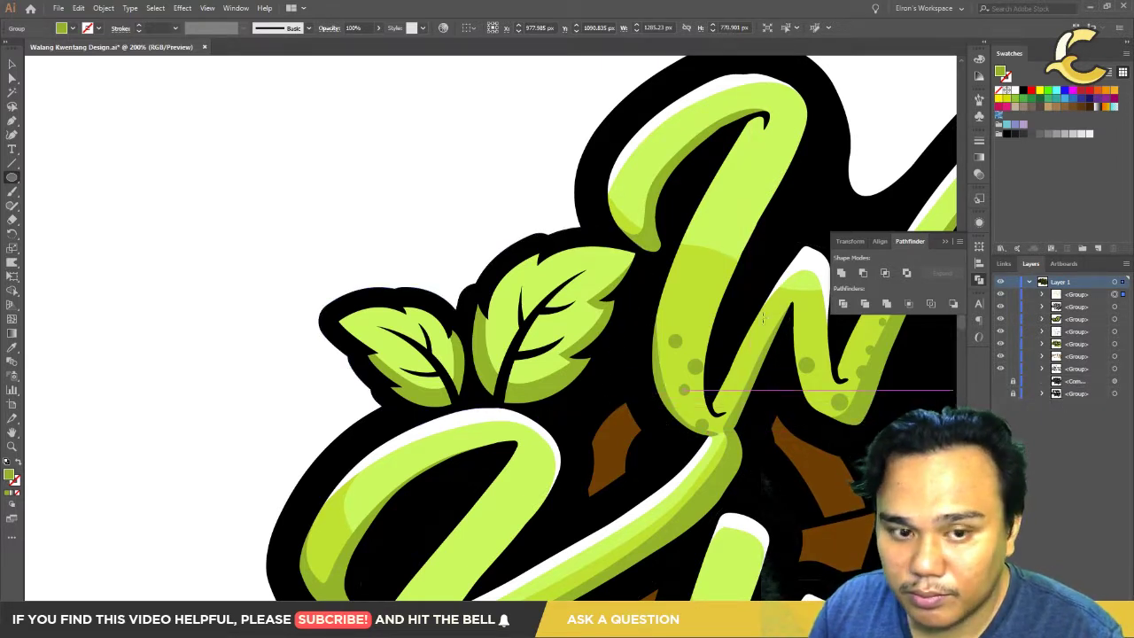
pyautogui.press('v')
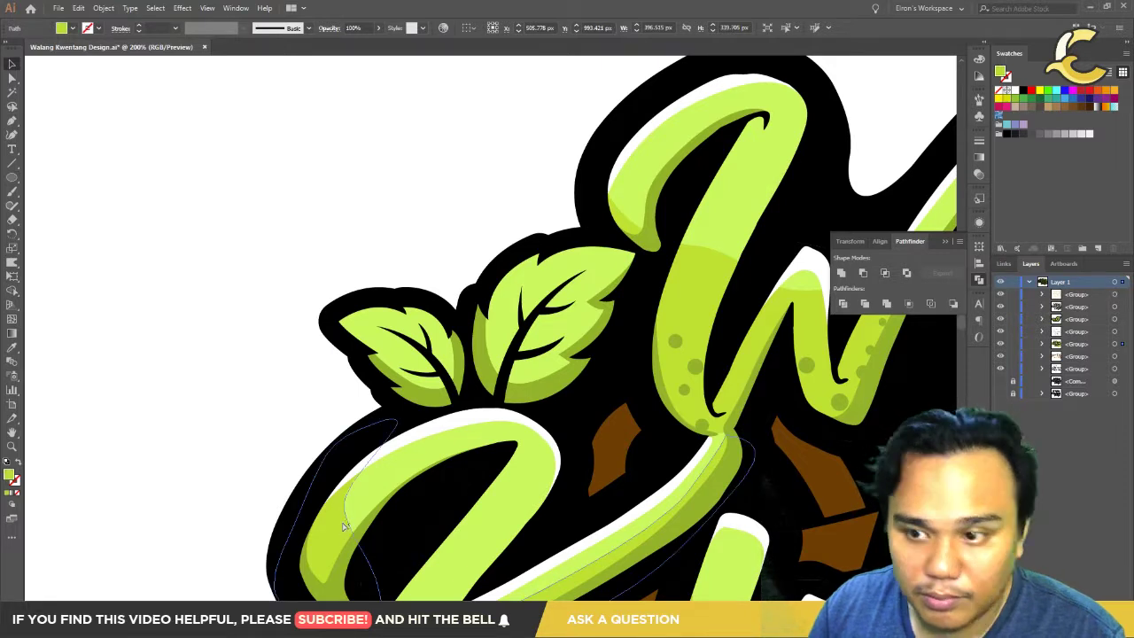
pyautogui.click(344, 526)
# Step: Draw a closed Pen highlight path spanning the two leaves beside Walang
pyautogui.hotkey('ctrl', 'shift', 'a')
pyautogui.press('p')
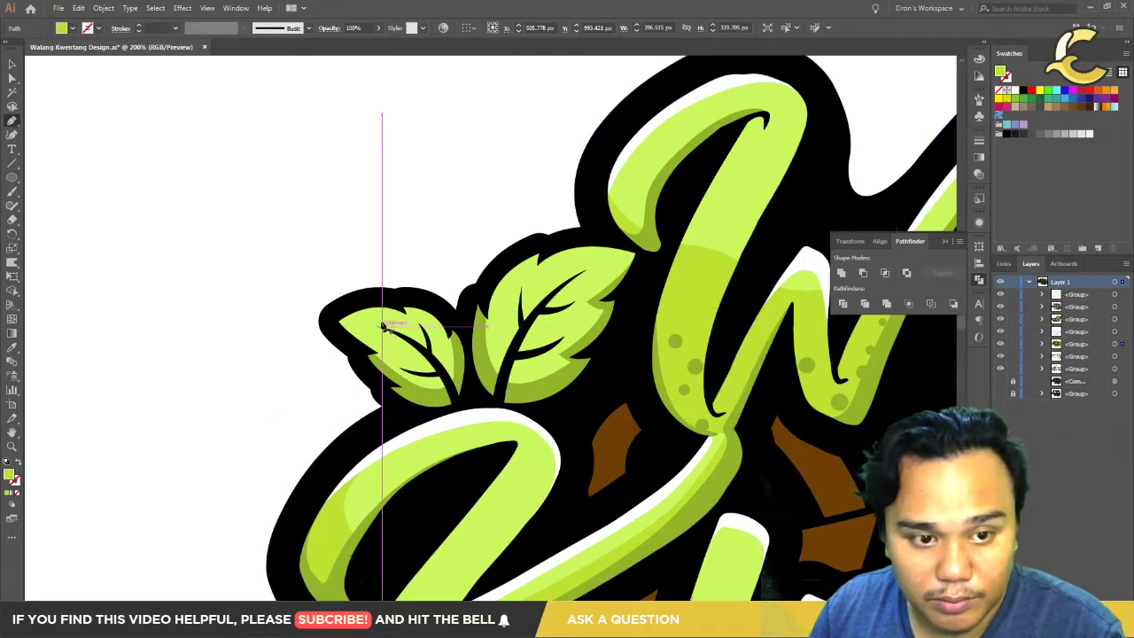
pyautogui.click(355, 316)
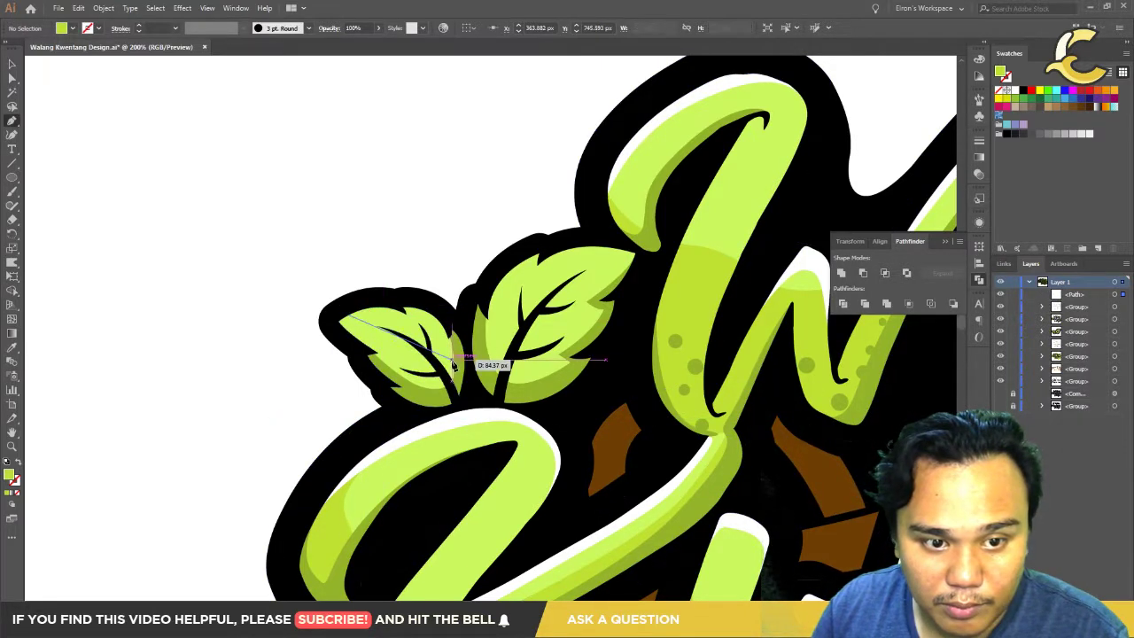
pyautogui.click(474, 413)
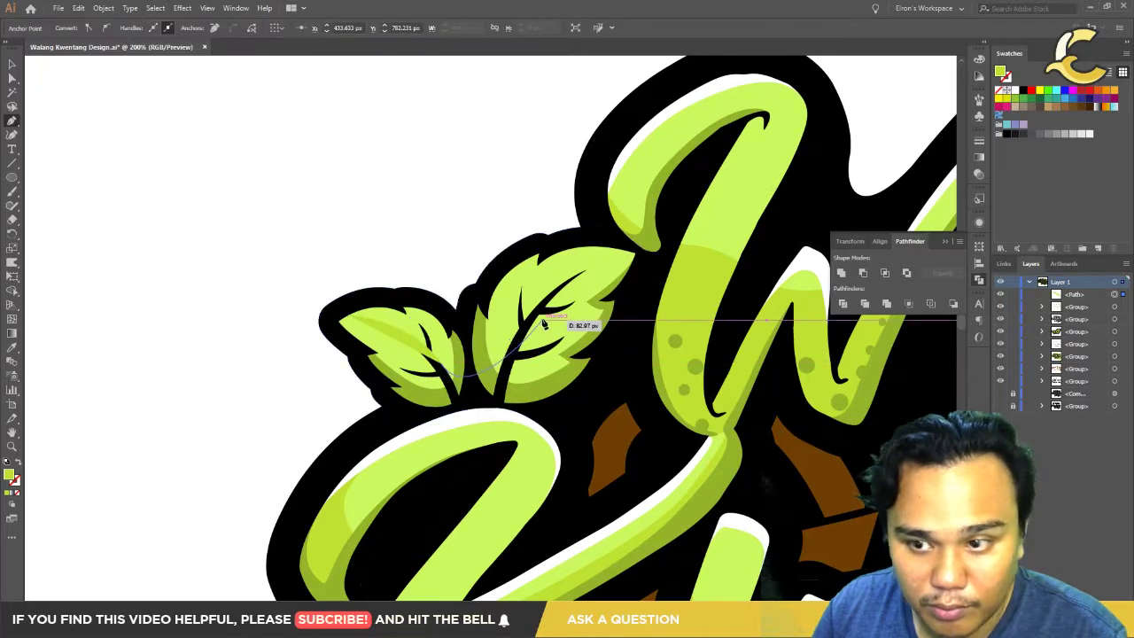
pyautogui.moveTo(503, 329); pyautogui.dragTo(521, 329)
pyautogui.click(570, 275)
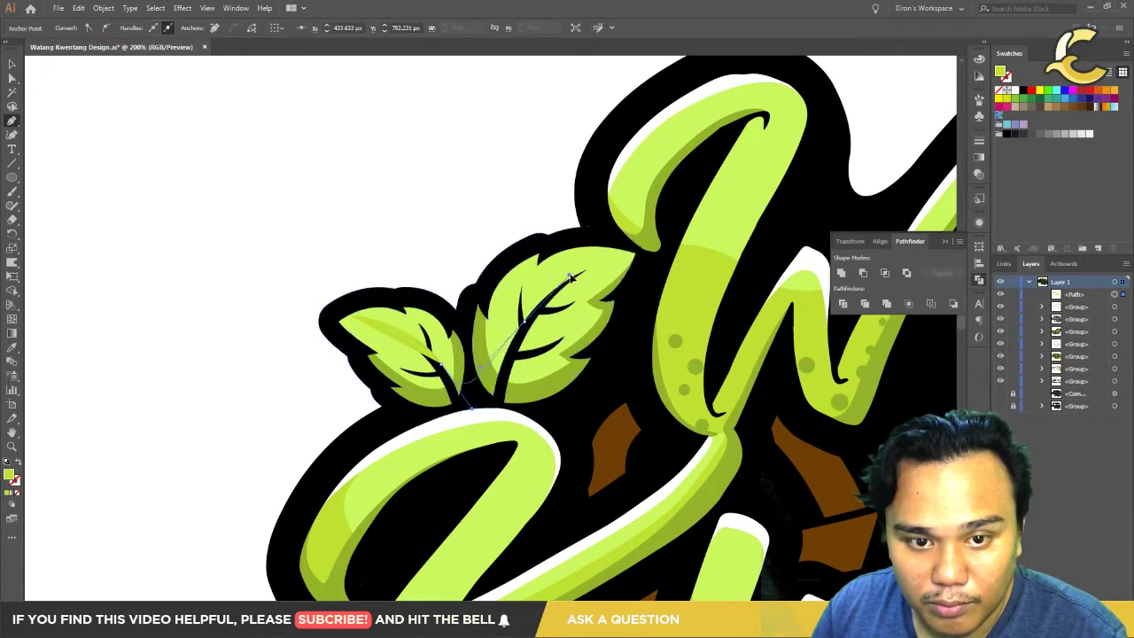
pyautogui.click(644, 252)
pyautogui.moveTo(559, 406)
pyautogui.mouseDown()
pyautogui.moveTo(483, 408)
pyautogui.moveTo(361, 364)
pyautogui.moveTo(344, 344)
pyautogui.moveTo(352, 320)
pyautogui.mouseUp()
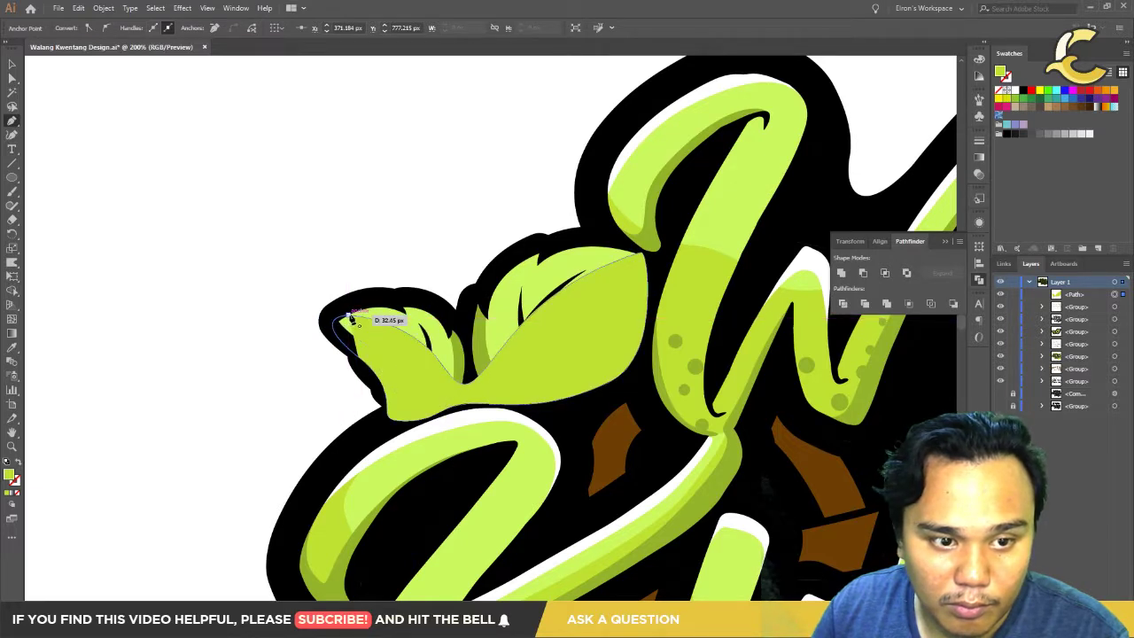
pyautogui.hotkey('ctrl', 'shift', 'a')
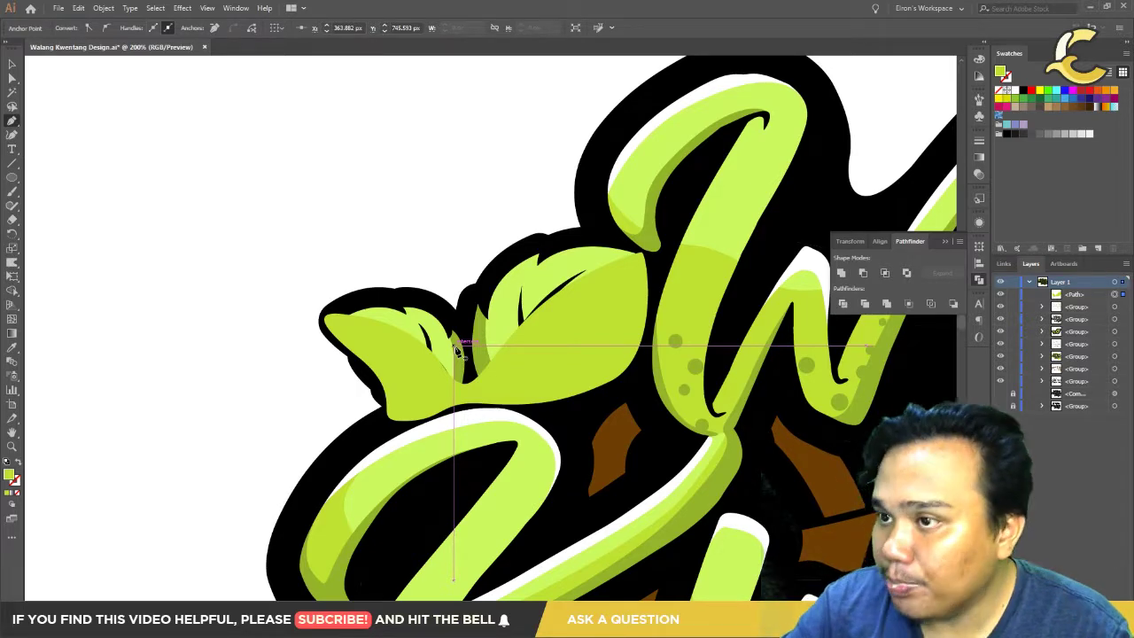
# Step: Draw a closed highlight path over the upper half of the leaf beside Design
pyautogui.scroll(-5, 456, 350)
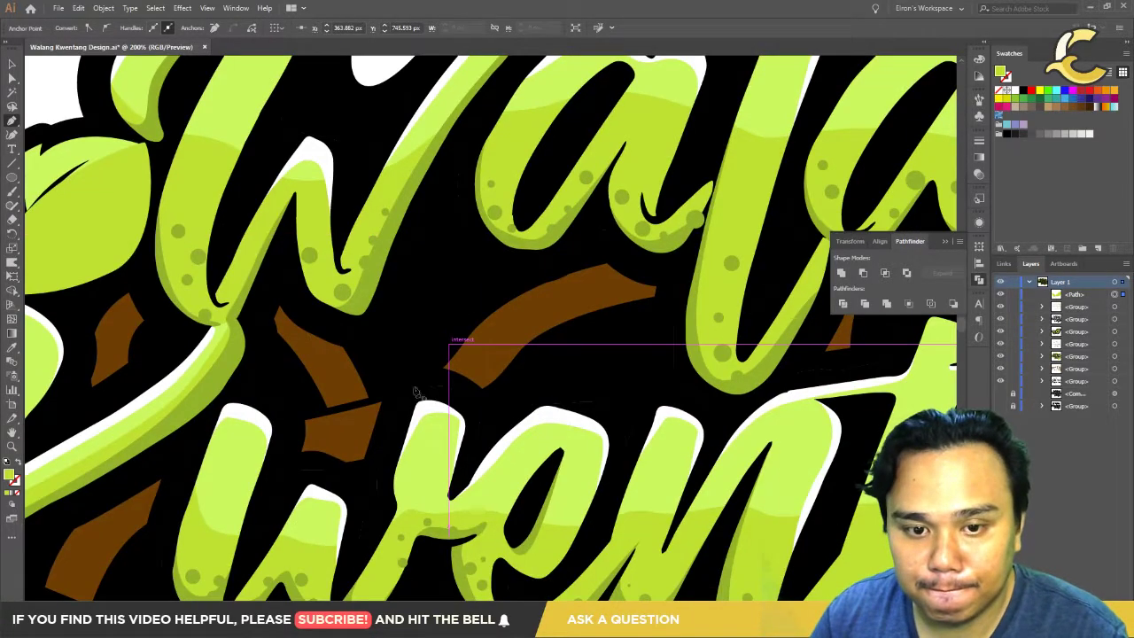
pyautogui.scroll(5, 629, 412)
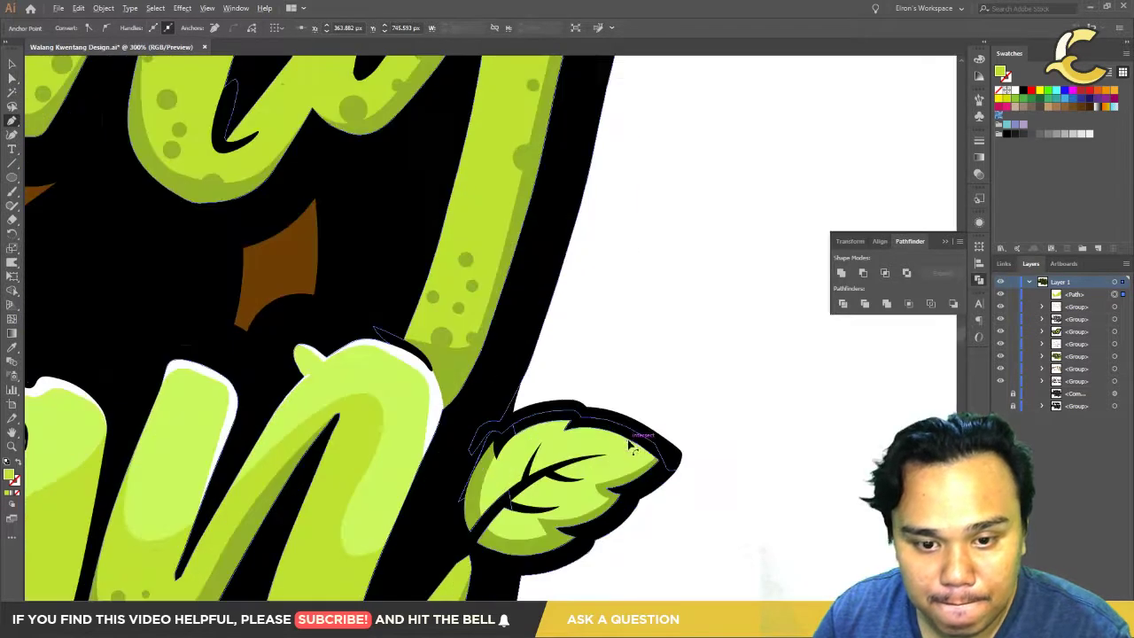
pyautogui.scroll(-3, 440, 469)
pyautogui.scroll(-1, 389, 470)
pyautogui.scroll(5, 593, 442)
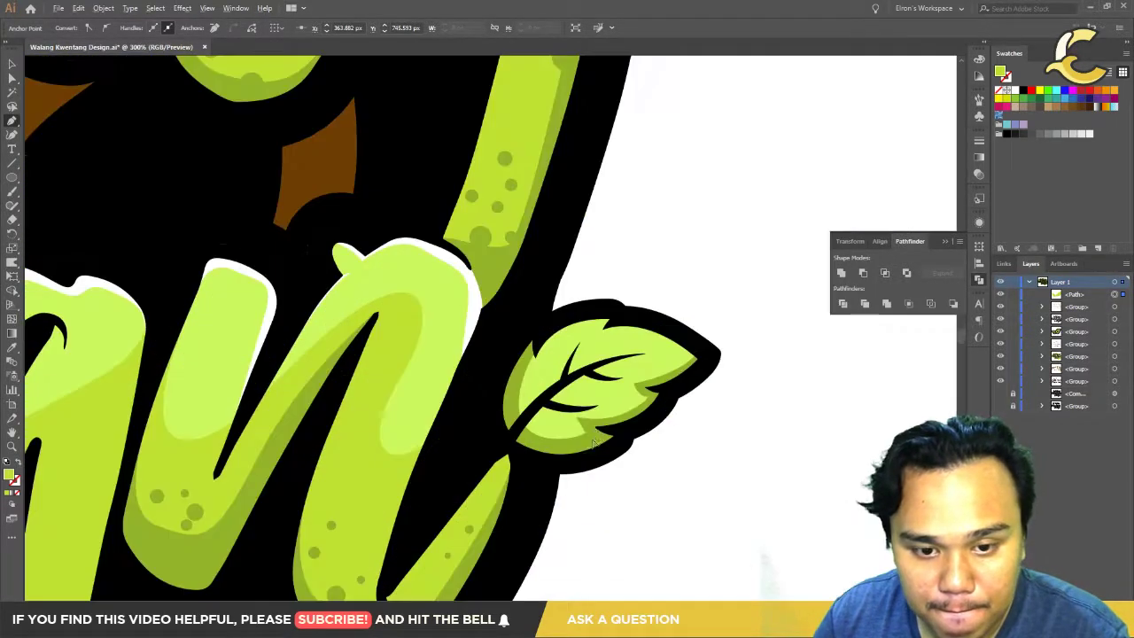
pyautogui.click(544, 358)
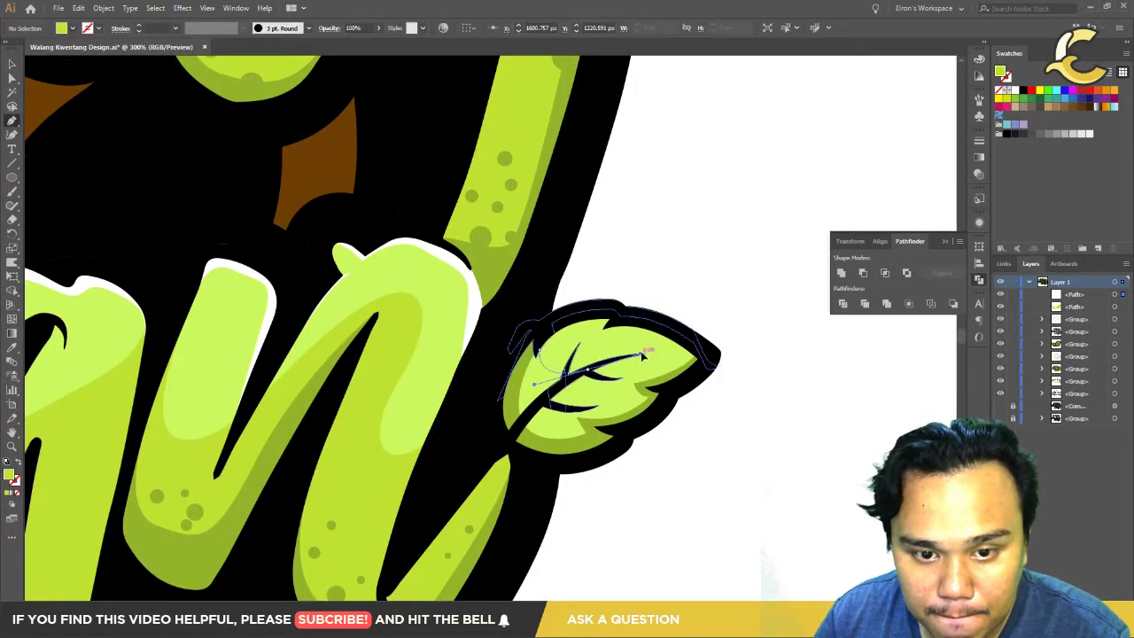
pyautogui.click(705, 362)
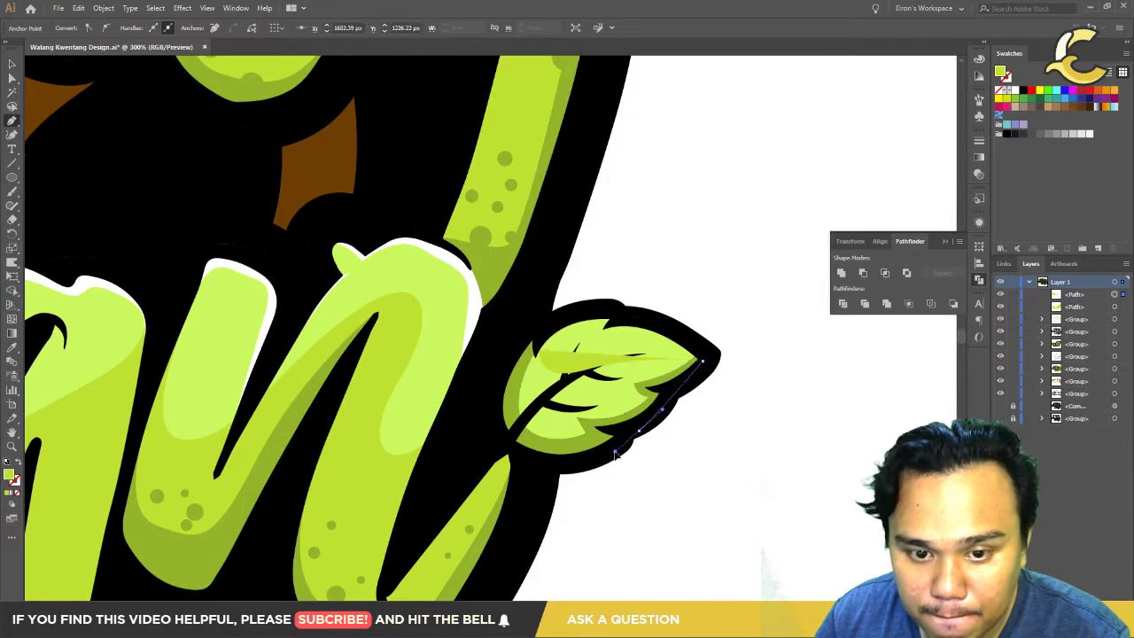
pyautogui.moveTo(547, 464); pyautogui.dragTo(541, 452)
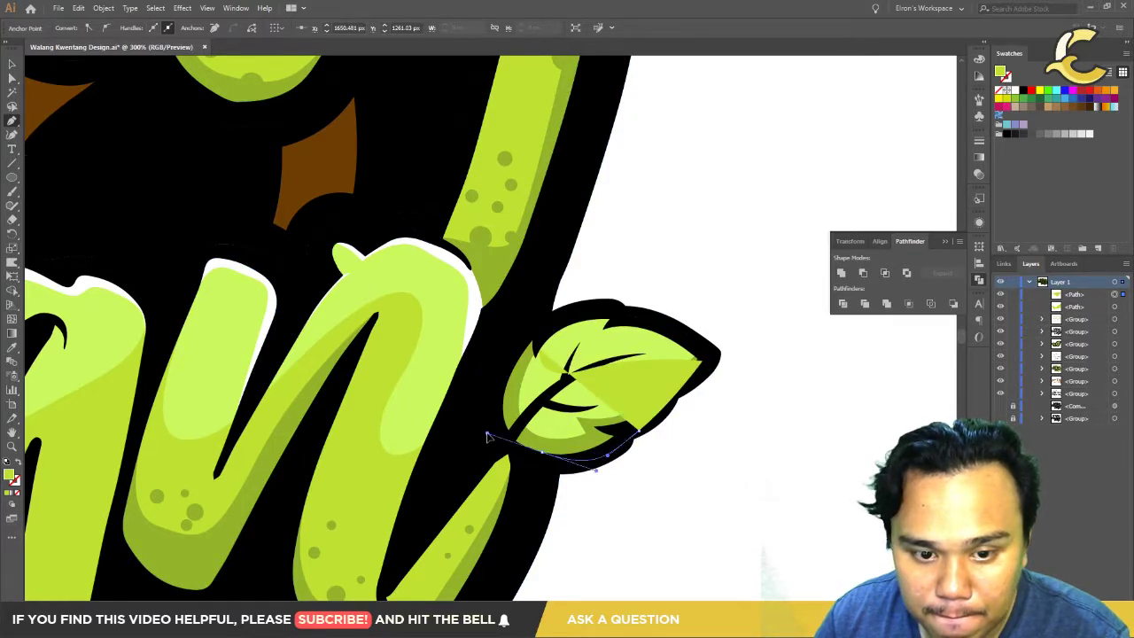
pyautogui.click(478, 434)
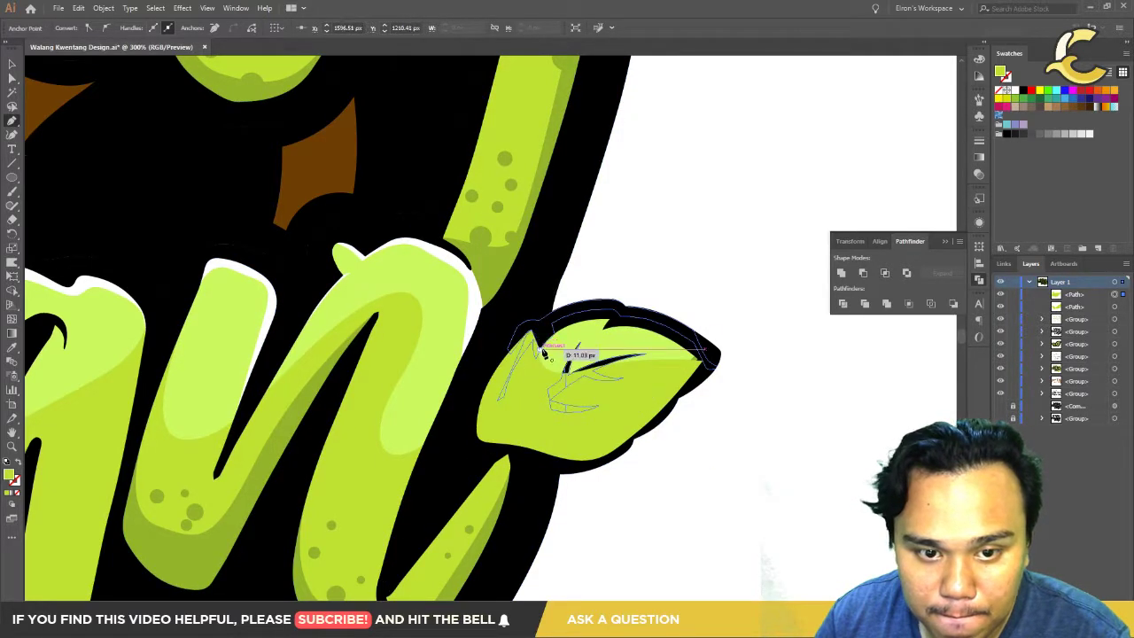
pyautogui.click(543, 353)
pyautogui.moveTo(489, 361); pyautogui.dragTo(736, 493)
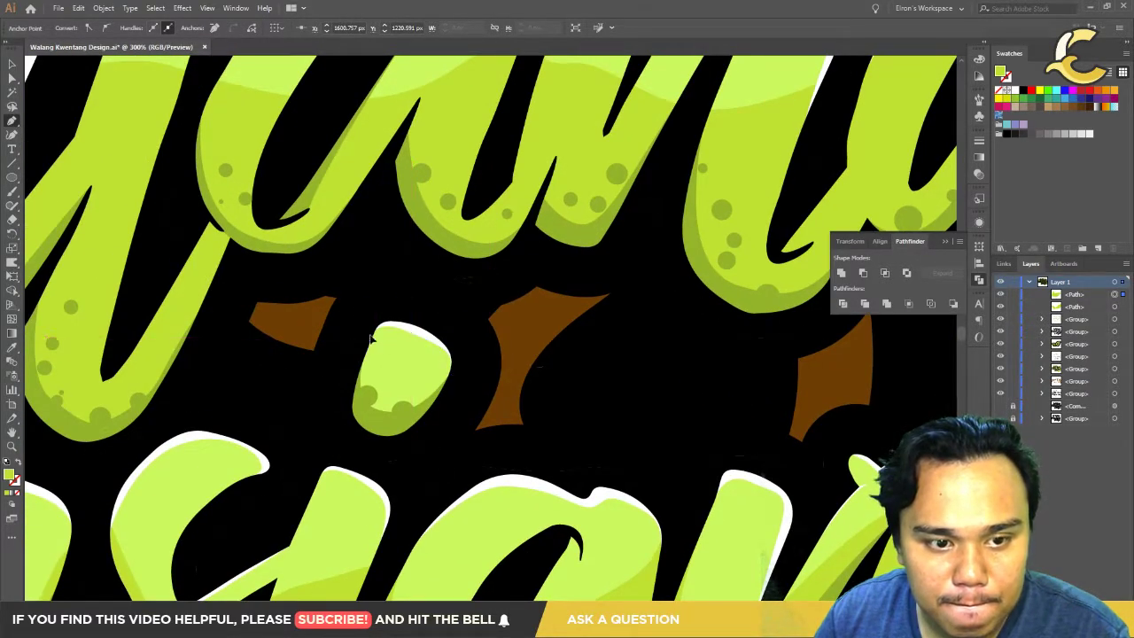
# Step: Draw a closed light-green highlight path around the dot of Design's i
pyautogui.click(374, 330)
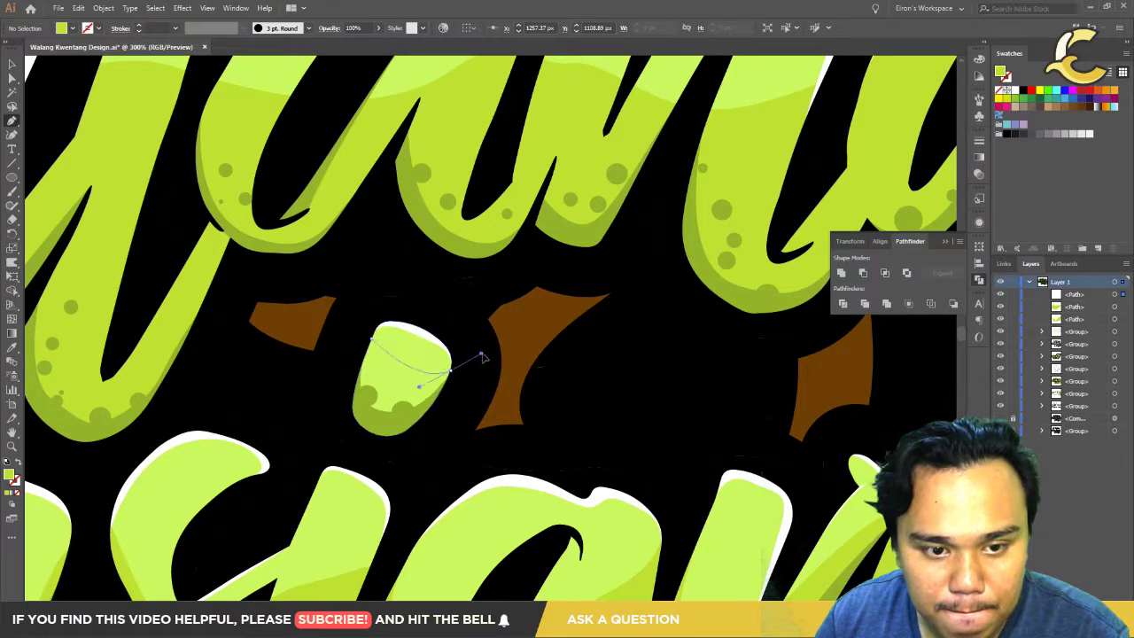
pyautogui.moveTo(342, 405); pyautogui.dragTo(304, 354)
pyautogui.click(372, 342)
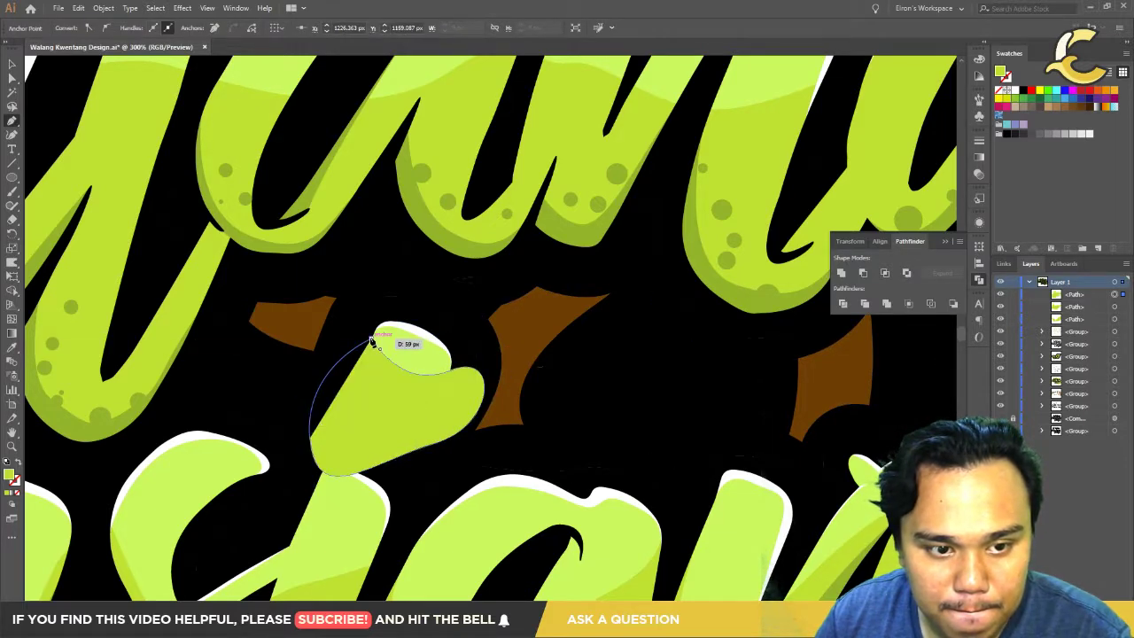
pyautogui.scroll(-6, 408, 444)
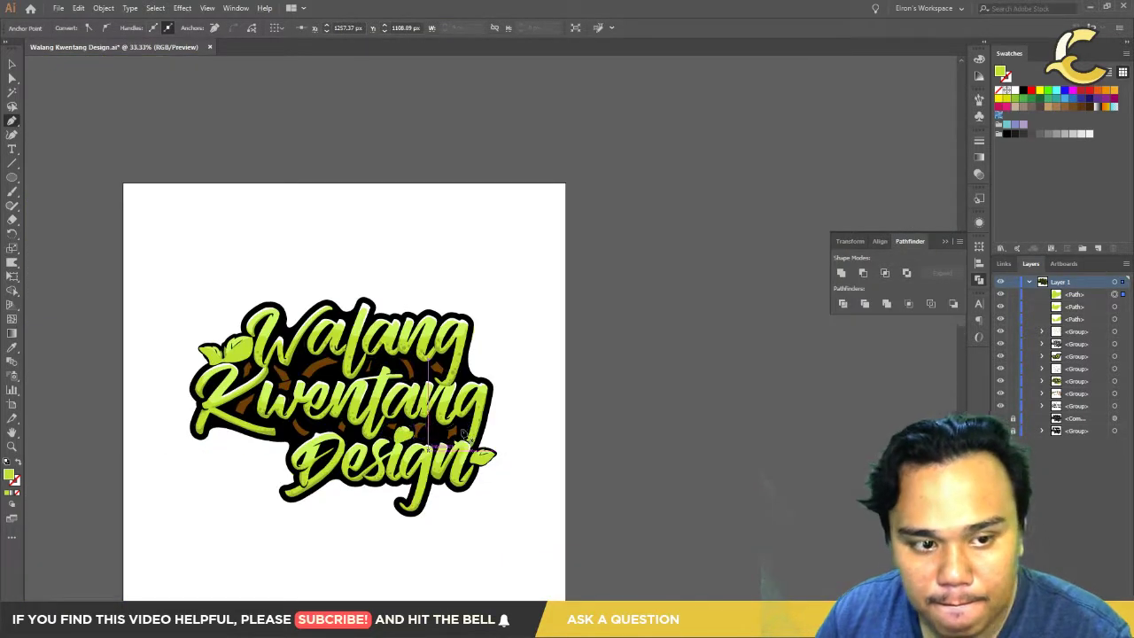
# Step: Select the three new highlight paths in Layers and group them
pyautogui.keyDown('shift'); pyautogui.click(1118, 307); pyautogui.keyUp('shift')
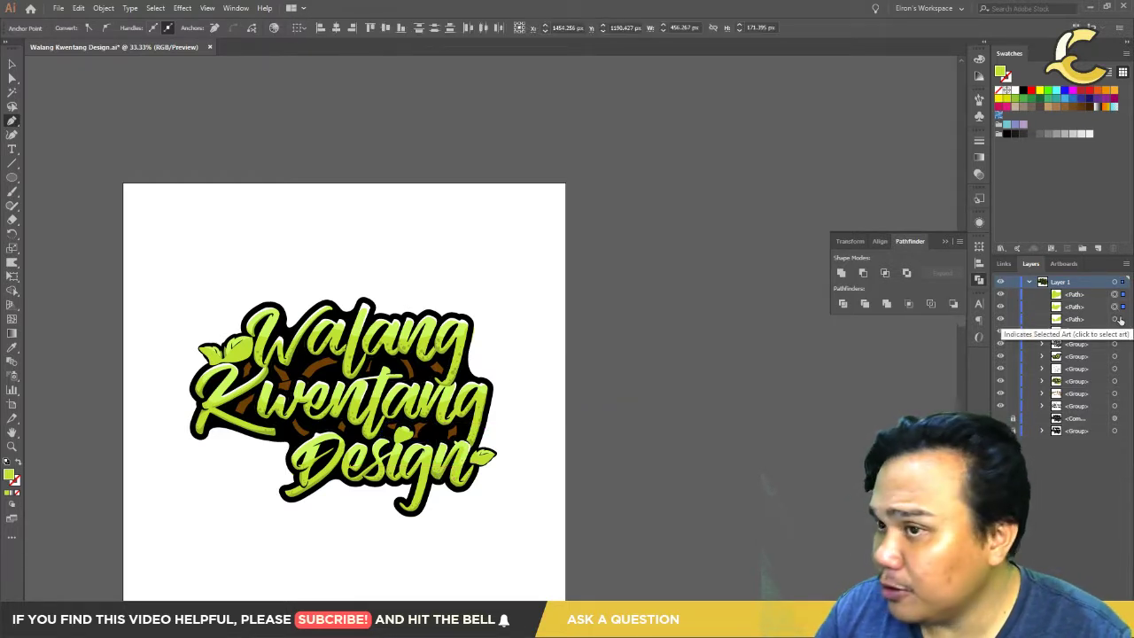
pyautogui.keyDown('shift'); pyautogui.click(1119, 319); pyautogui.keyUp('shift')
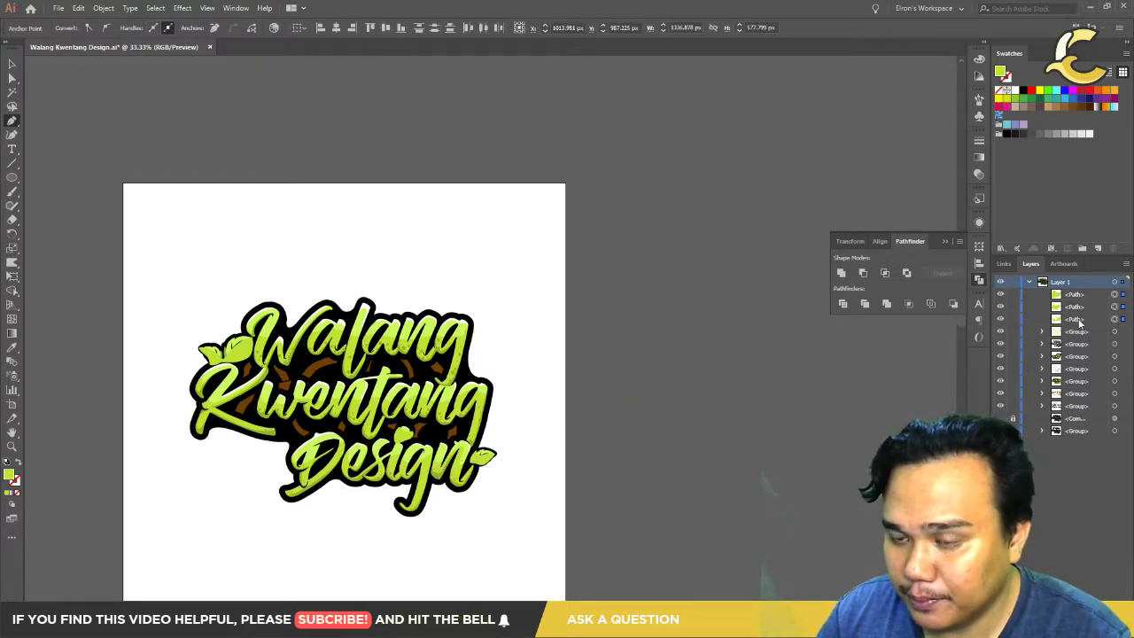
pyautogui.keyDown('shift'); pyautogui.click(1078, 321); pyautogui.keyUp('shift')
pyautogui.hotkey('ctrl', 'g')
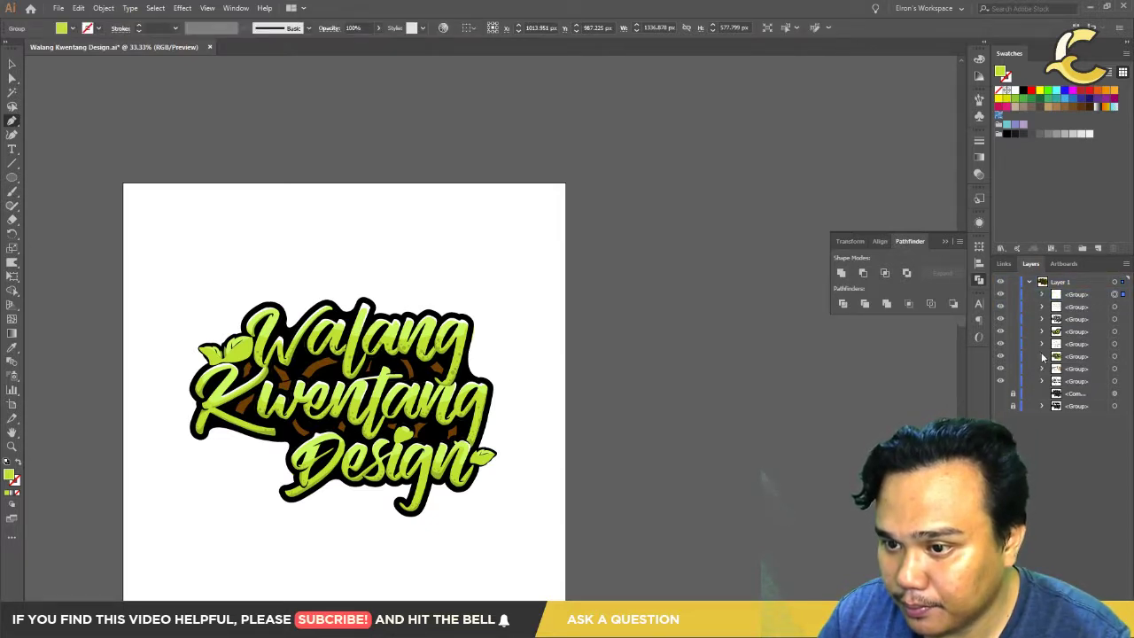
# Step: Move a sublayer into the third group and place the white sublayer lower
pyautogui.click(1041, 357)
pyautogui.click(1074, 296)
pyautogui.keyDown('shift'); pyautogui.click(1076, 319); pyautogui.keyUp('shift')
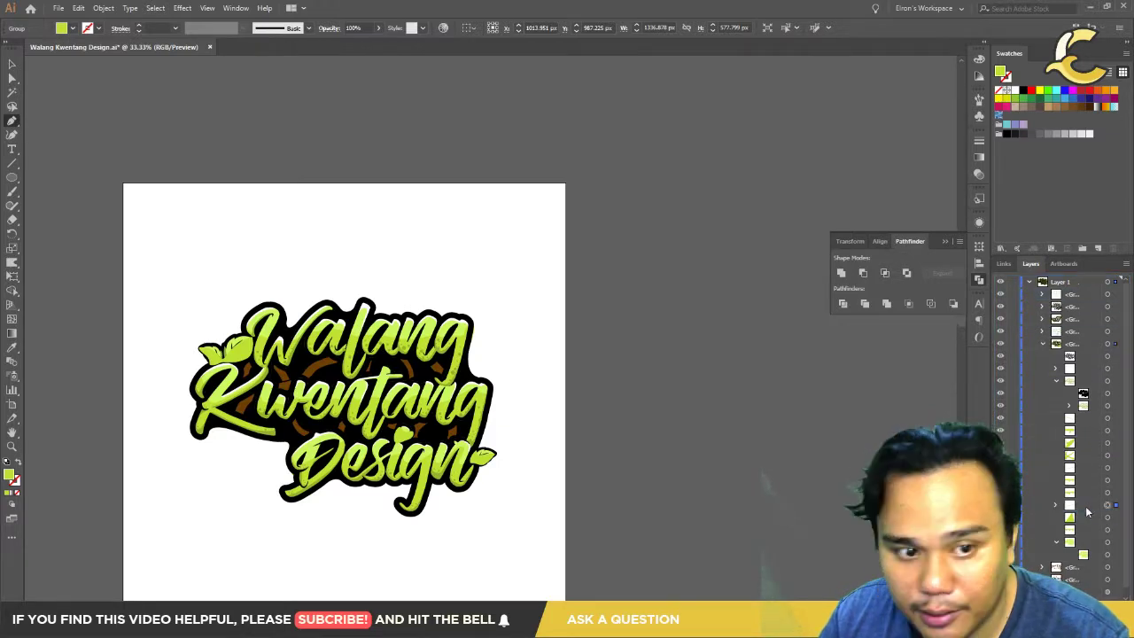
pyautogui.scroll(2, 367, 508)
pyautogui.scroll(3, 582, 487)
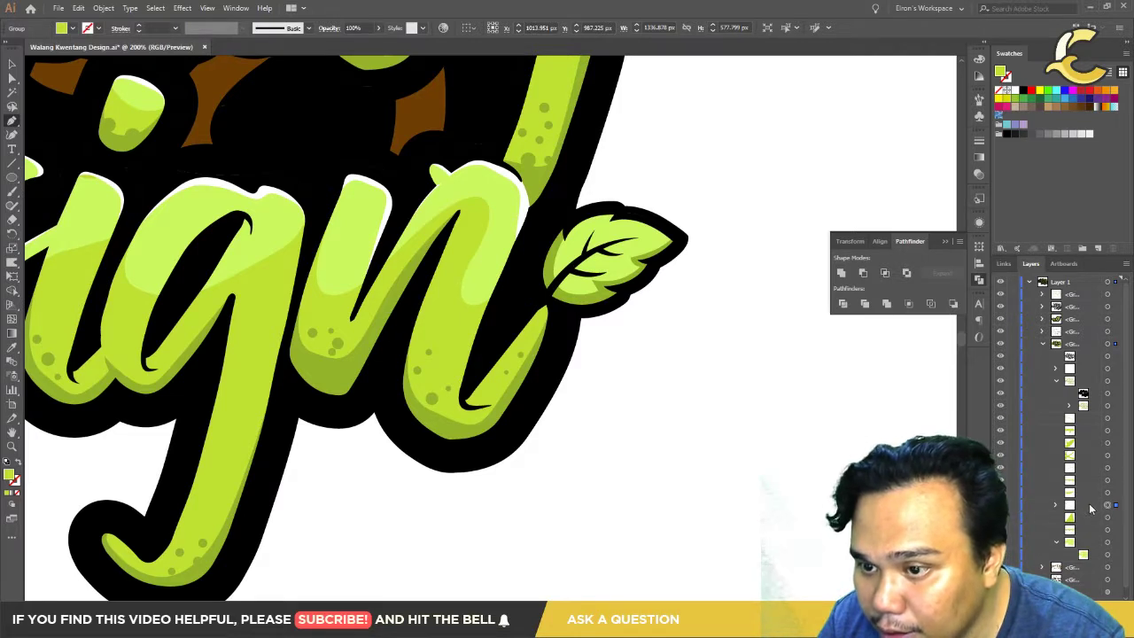
pyautogui.click(1043, 325)
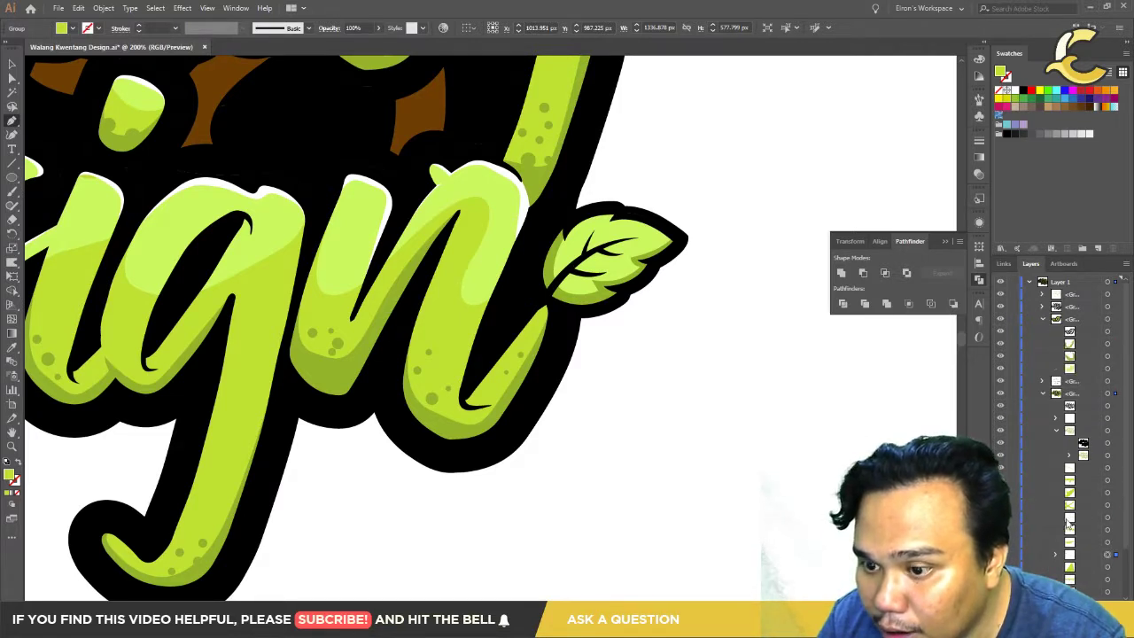
pyautogui.moveTo(1088, 557); pyautogui.dragTo(1068, 343)
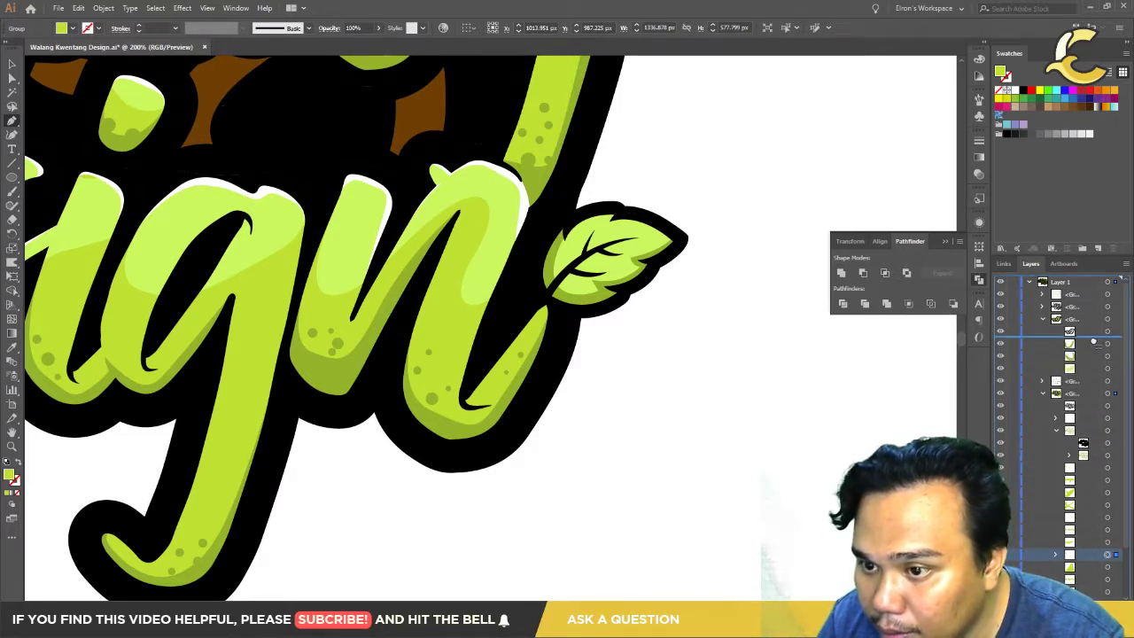
pyautogui.scroll(-3, 793, 382)
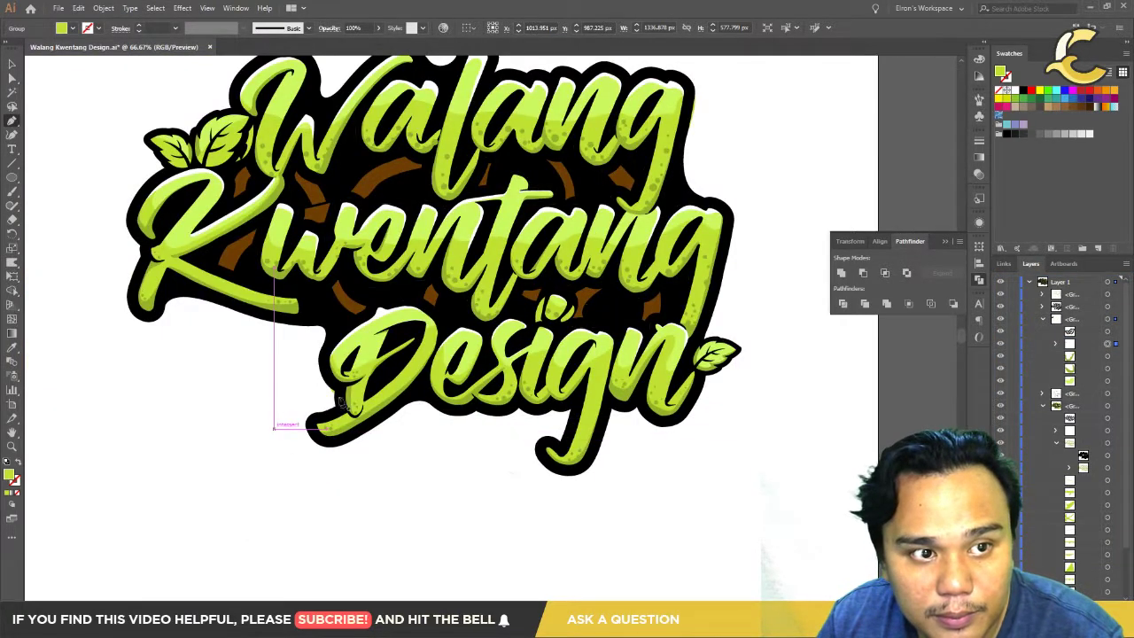
pyautogui.scroll(2, 139, 171)
pyautogui.moveTo(1067, 343); pyautogui.dragTo(1046, 373)
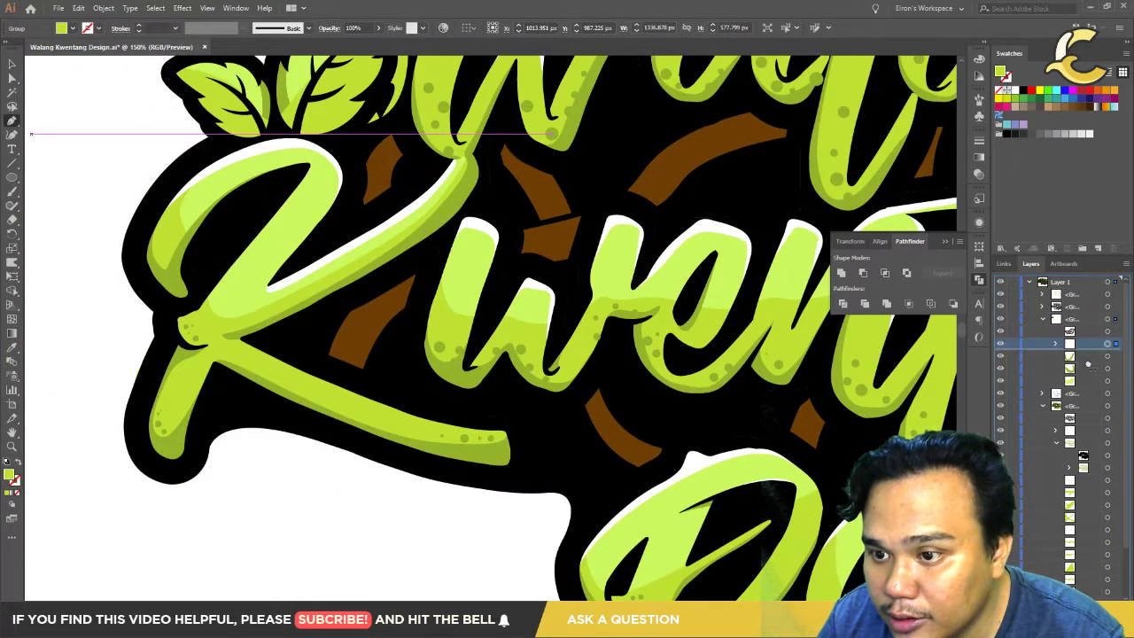
pyautogui.scroll(3, 347, 398)
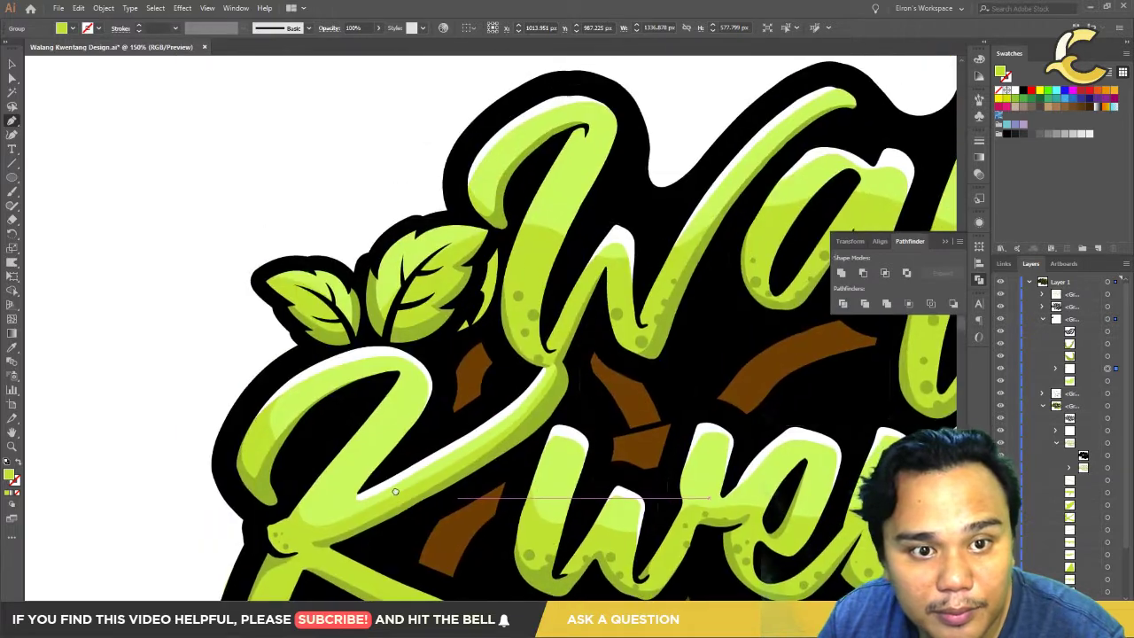
# Step: Inspect the leaf beside Design and briefly hide the i dot layer to check it
pyautogui.moveTo(762, 593)
pyautogui.mouseDown()
pyautogui.moveTo(526, 355)
pyautogui.moveTo(50, 312)
pyautogui.mouseUp()
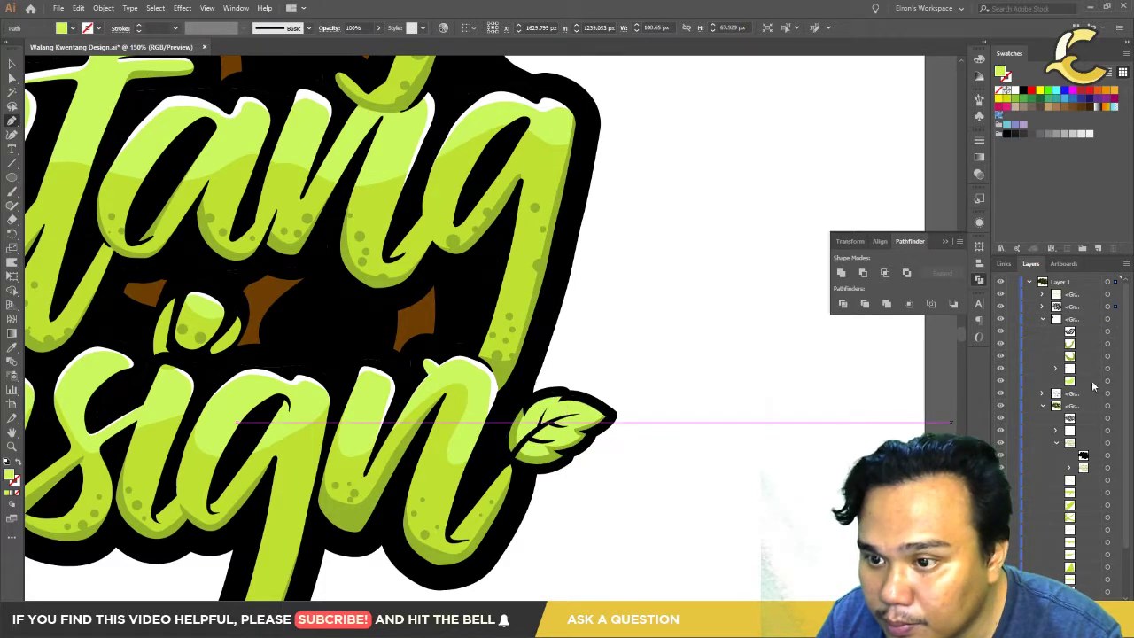
pyautogui.click(1055, 369)
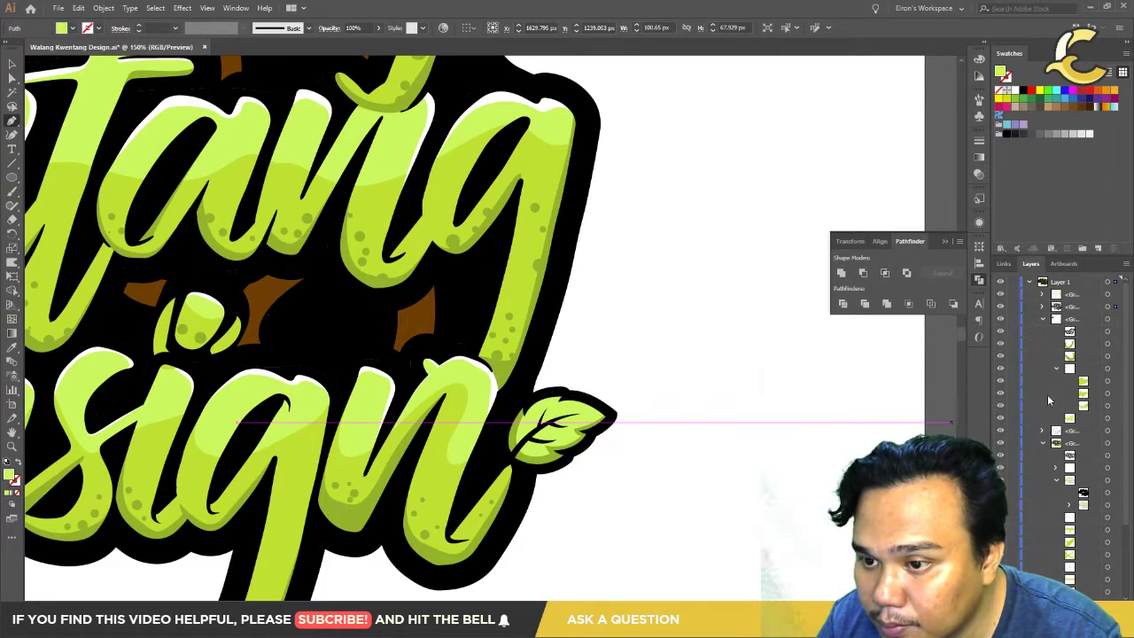
pyautogui.click(1001, 384)
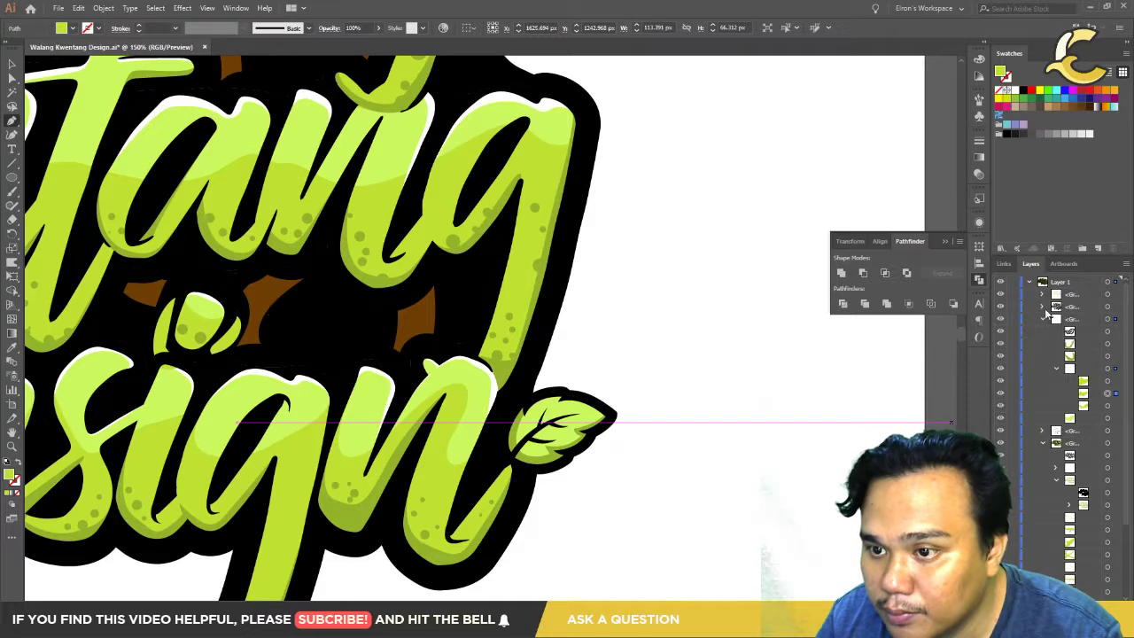
pyautogui.click(1043, 307)
pyautogui.click(1095, 480)
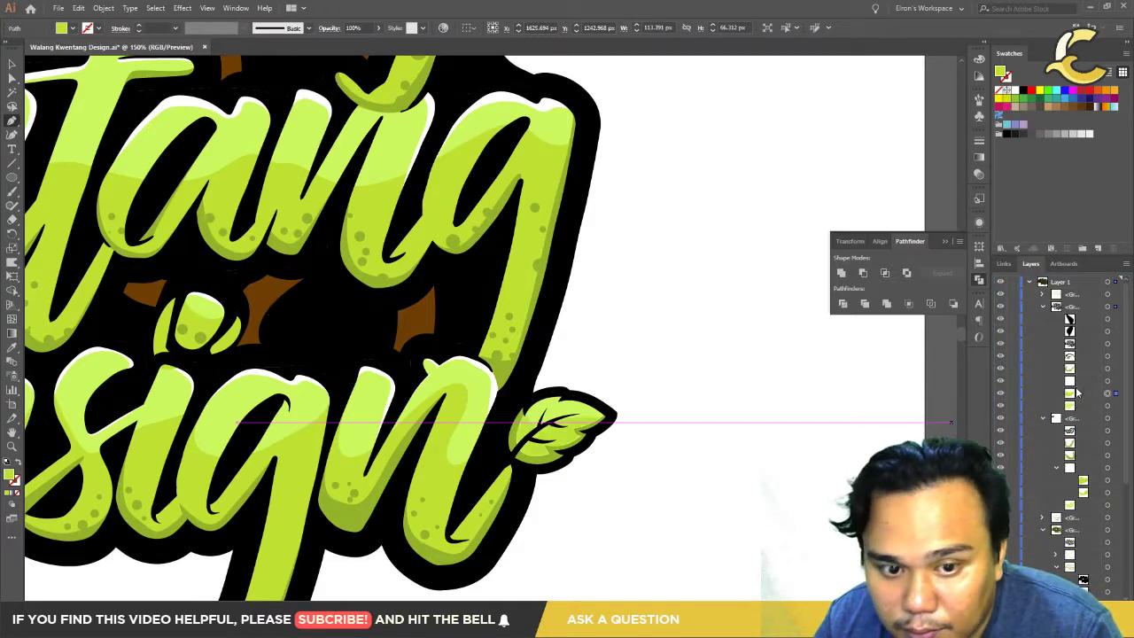
# Step: Erase part of the white shine on the i dot with the Eraser (Shift+E)
pyautogui.moveTo(261, 346); pyautogui.dragTo(709, 386)
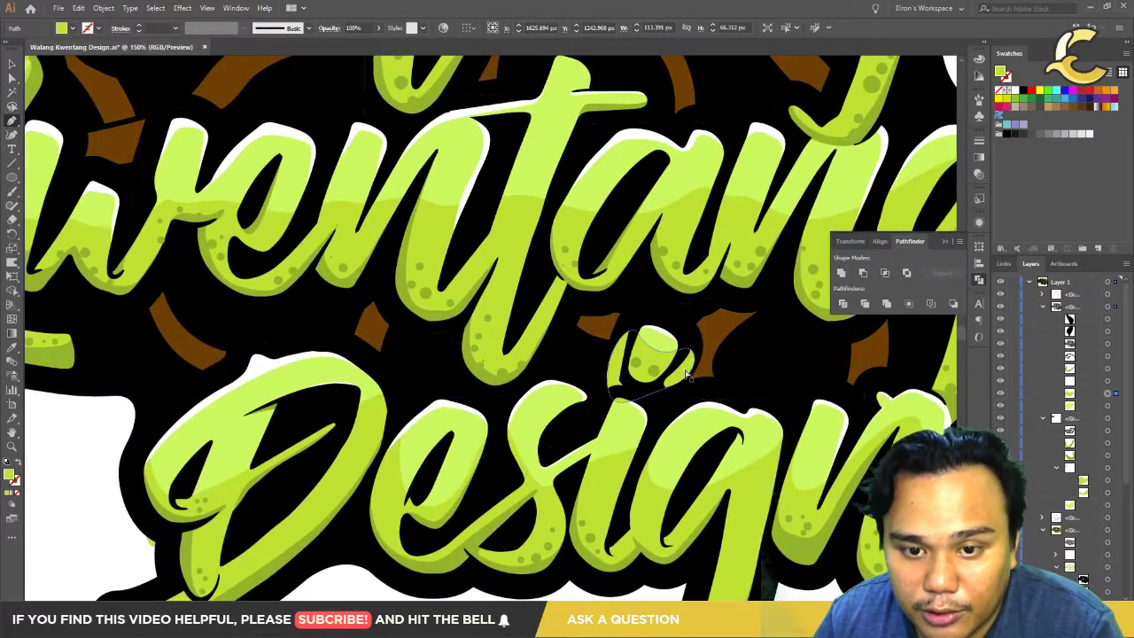
pyautogui.keyDown('ctrl'); pyautogui.click(698, 377); pyautogui.keyUp('ctrl')
pyautogui.hotkey('shift', 'e')
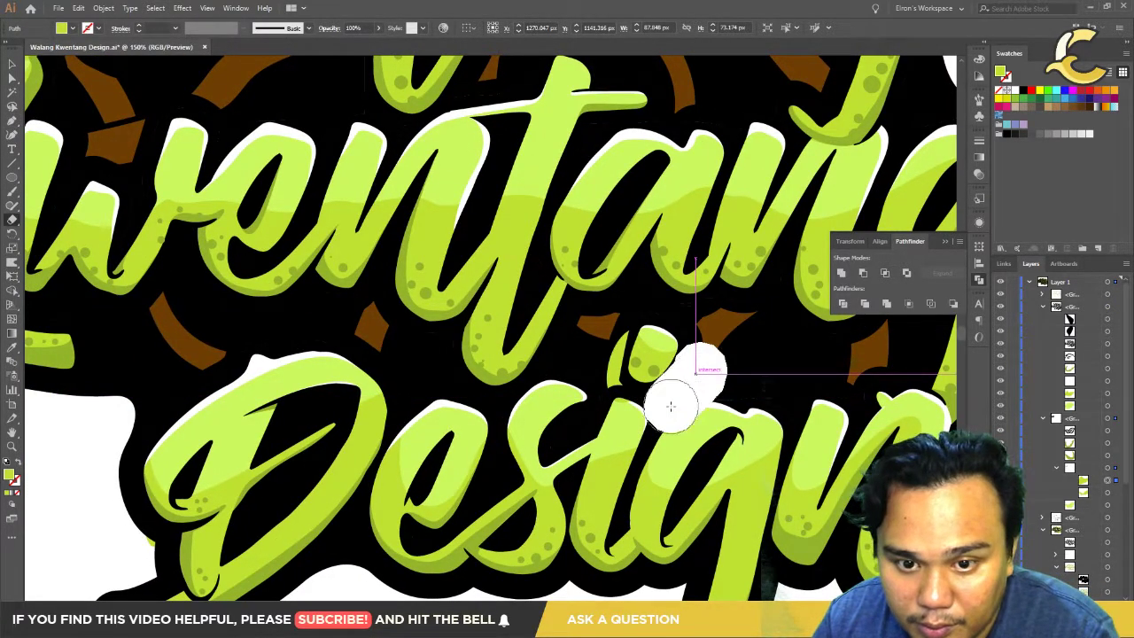
pyautogui.moveTo(698, 370)
pyautogui.mouseDown()
pyautogui.moveTo(628, 423)
pyautogui.moveTo(606, 393)
pyautogui.mouseUp()
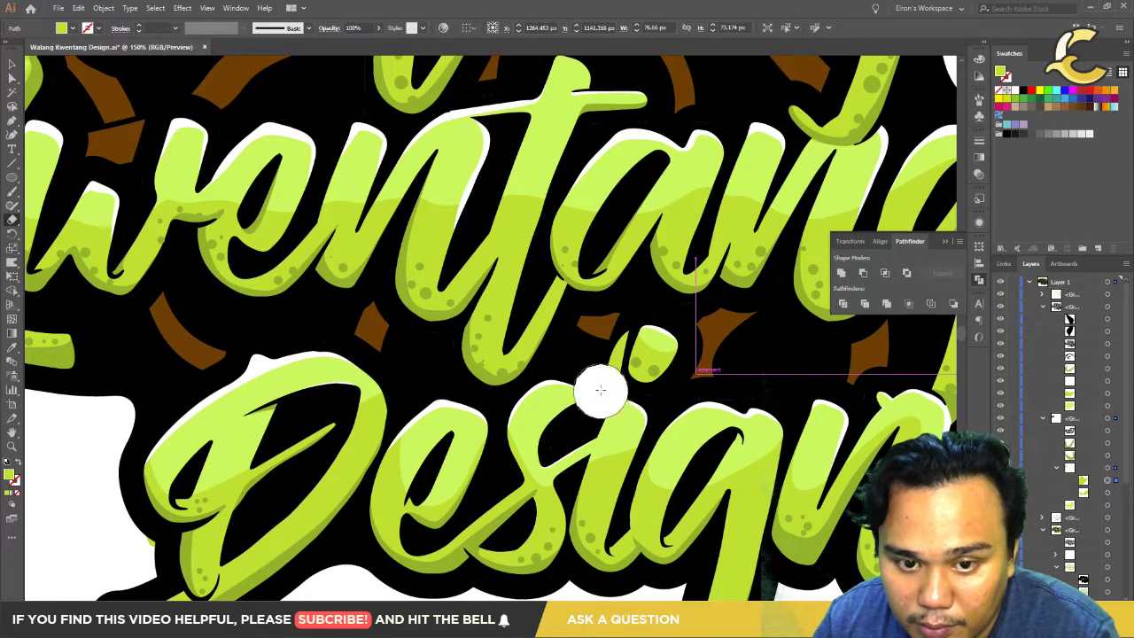
pyautogui.scroll(-3, 605, 393)
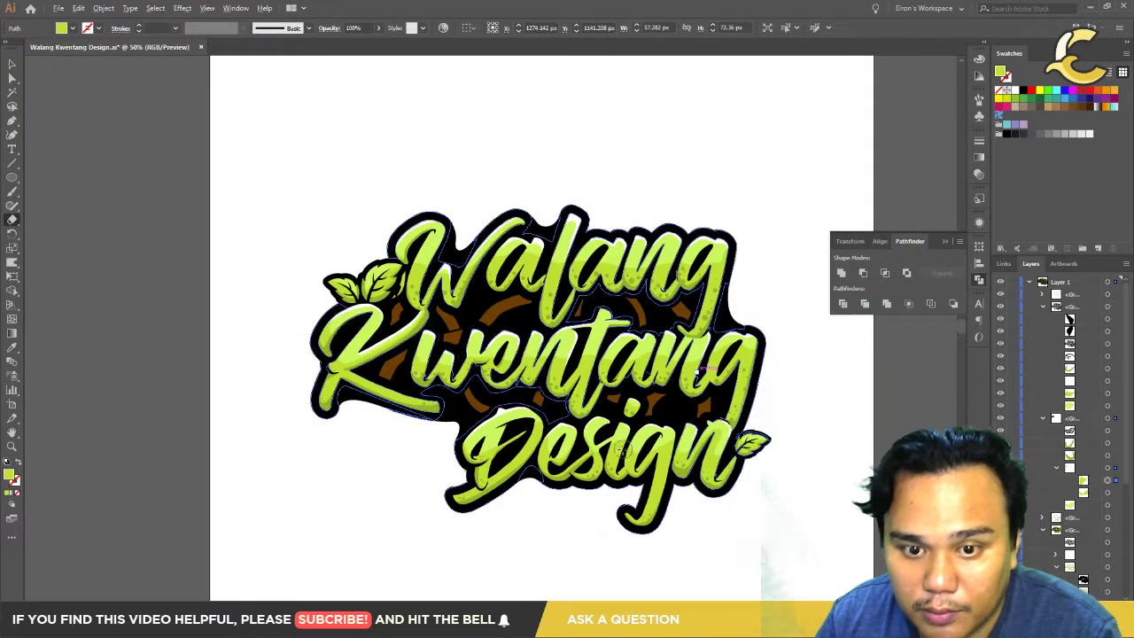
pyautogui.scroll(2, 790, 435)
pyautogui.scroll(-1, 527, 398)
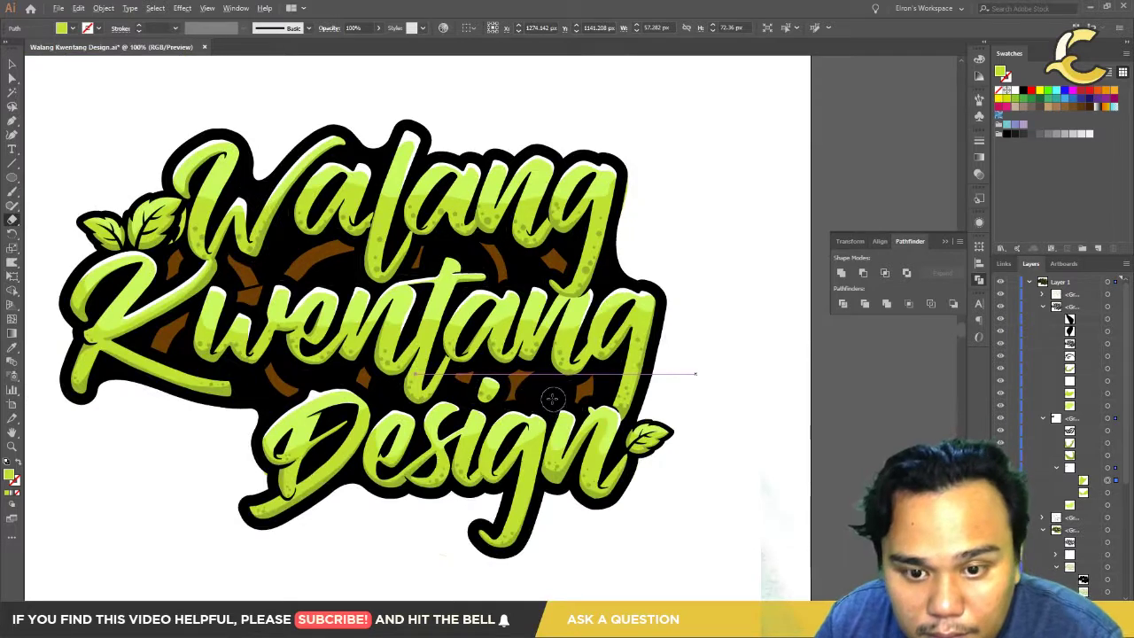
pyautogui.scroll(1, 551, 399)
pyautogui.scroll(1, 550, 405)
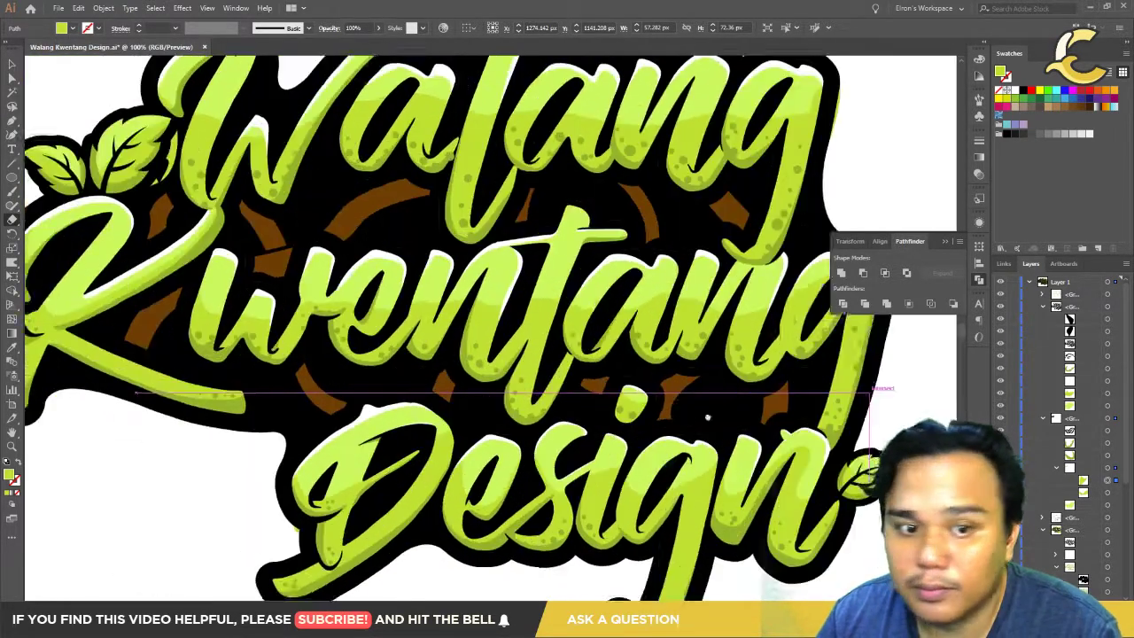
pyautogui.scroll(-1, 707, 417)
pyautogui.scroll(1, 372, 317)
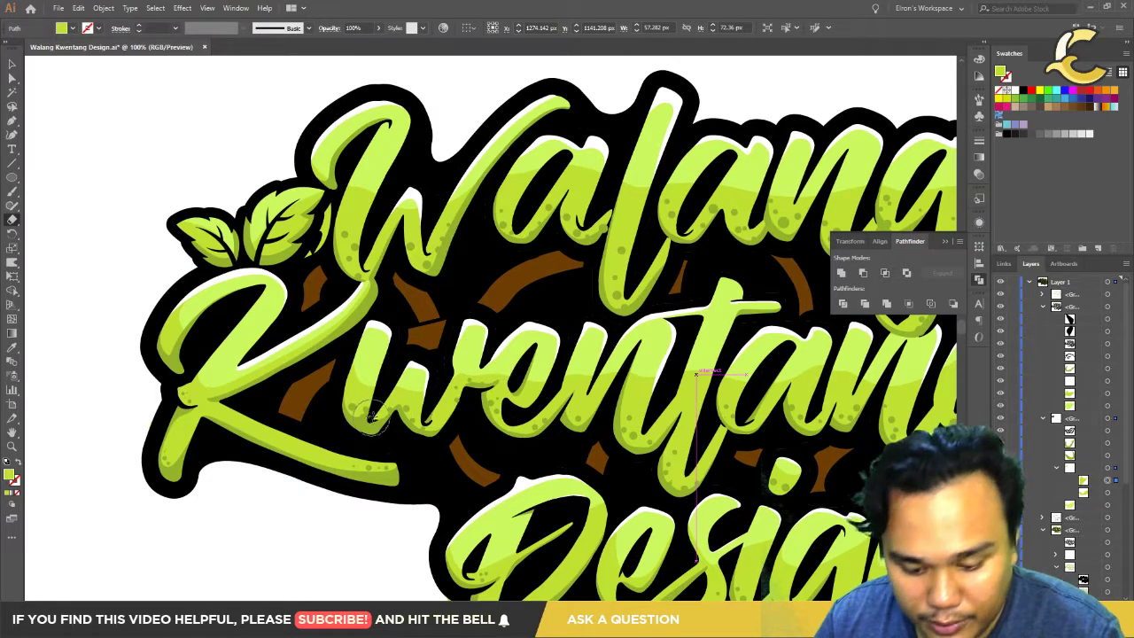
# Step: Collapse the three expanded groups in the Layers panel
pyautogui.click(1044, 306)
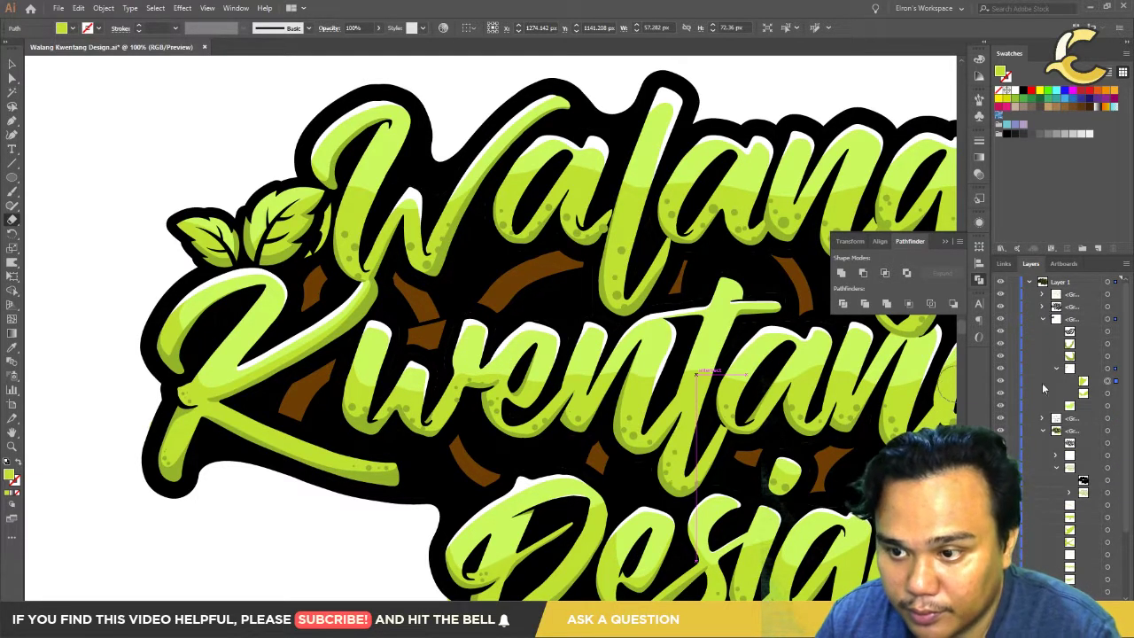
pyautogui.click(1045, 318)
pyautogui.click(1045, 346)
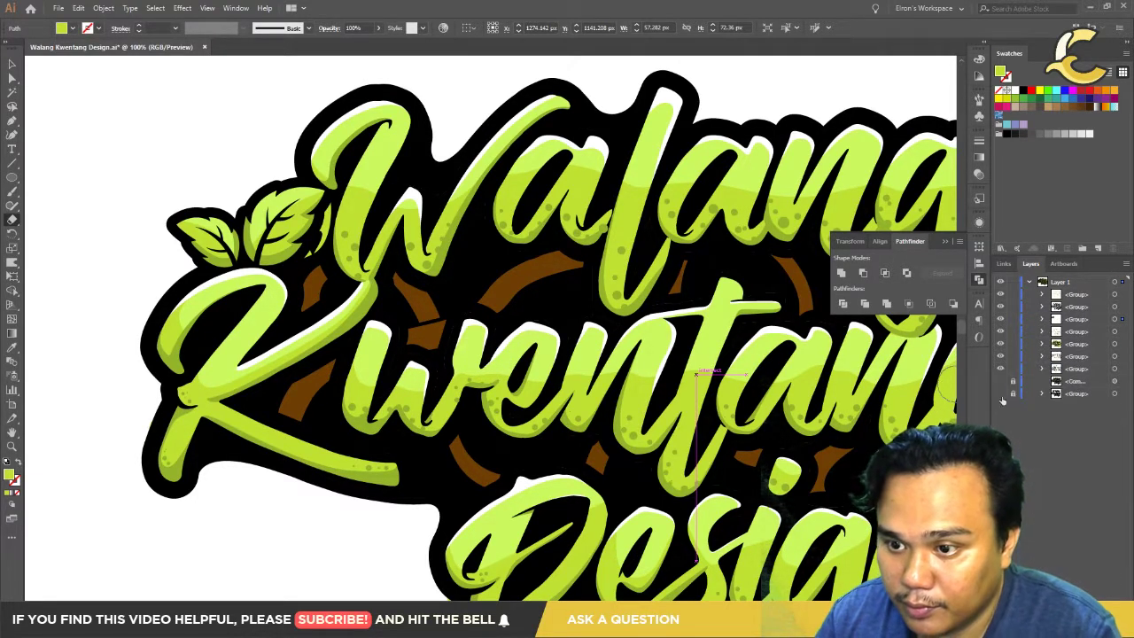
# Step: Clear the selection, inspect a small spot on the K, and zoom to the leaves
pyautogui.press('v')
pyautogui.click(336, 541)
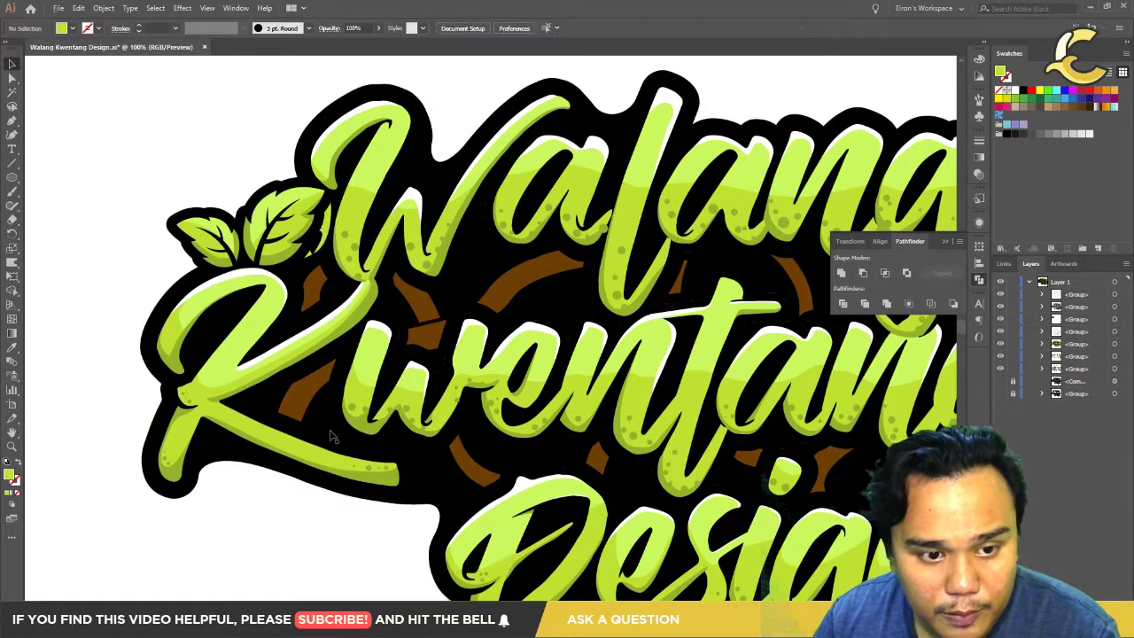
pyautogui.scroll(3, 372, 406)
pyautogui.scroll(-1, 446, 390)
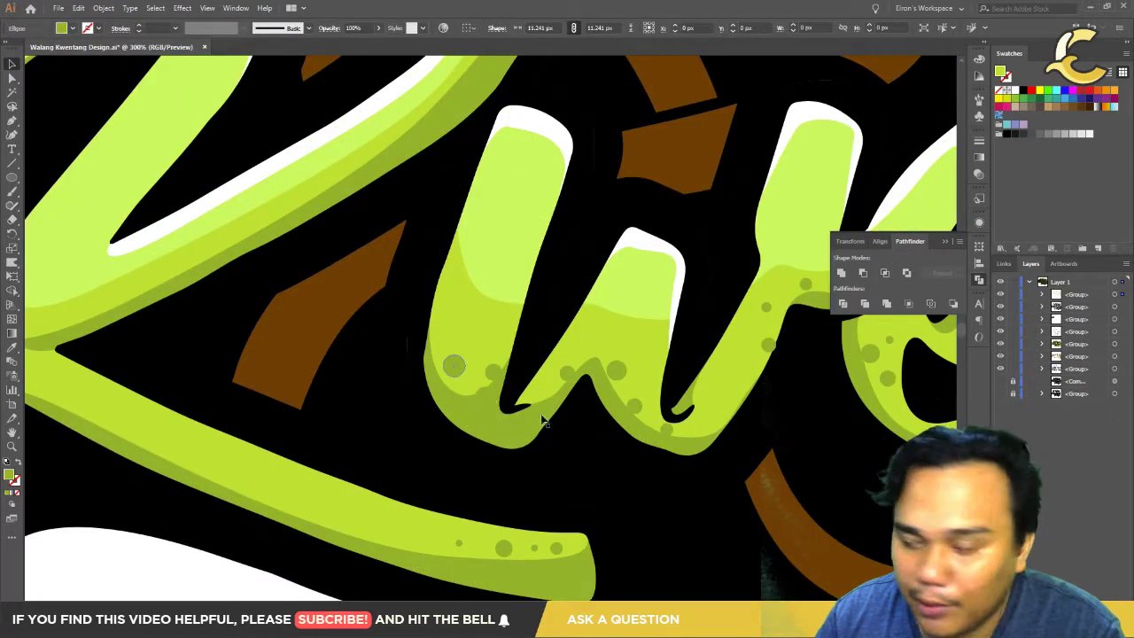
pyautogui.click(518, 392)
pyautogui.moveTo(454, 326); pyautogui.dragTo(618, 454)
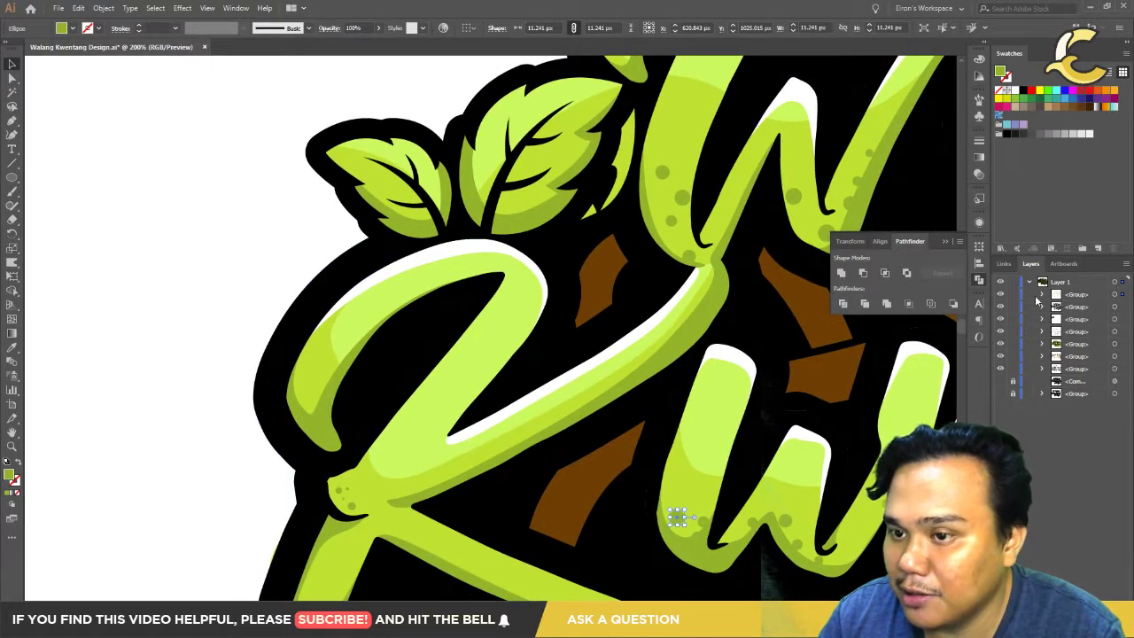
# Step: Expand and collapse the first group in Layers, then choose the Ellipse tool
pyautogui.click(1042, 293)
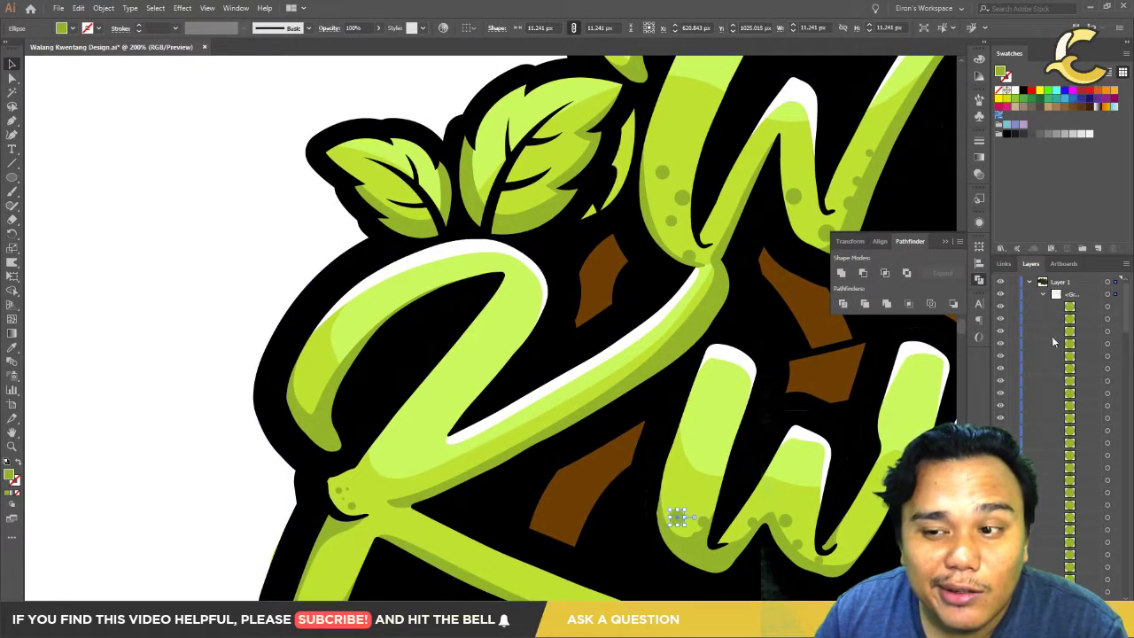
pyautogui.click(1042, 295)
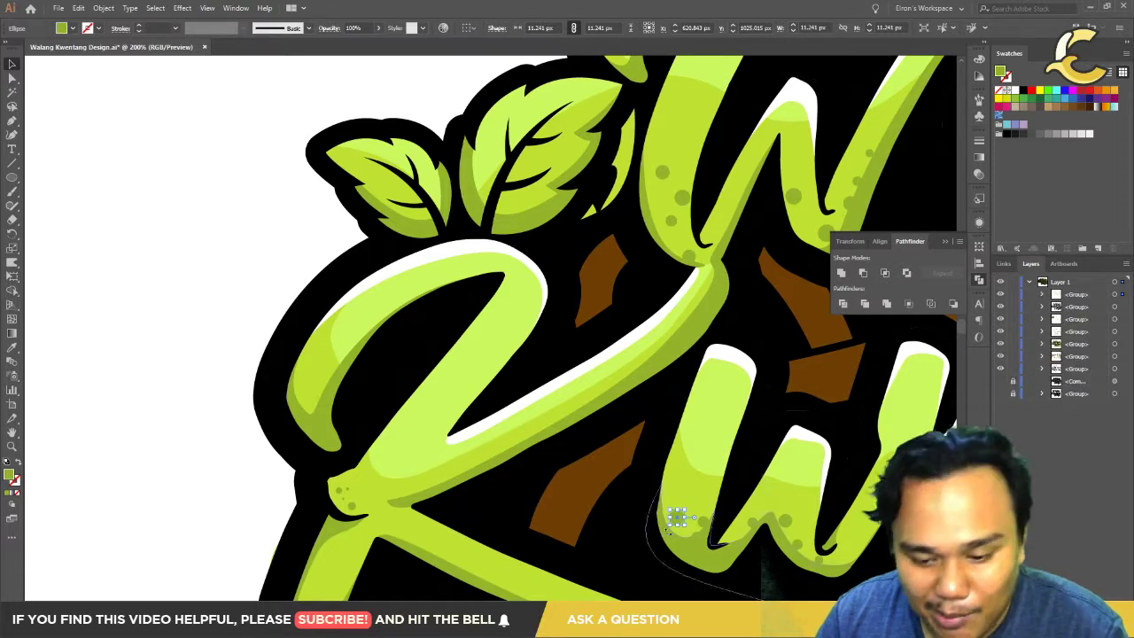
pyautogui.scroll(5, 567, 408)
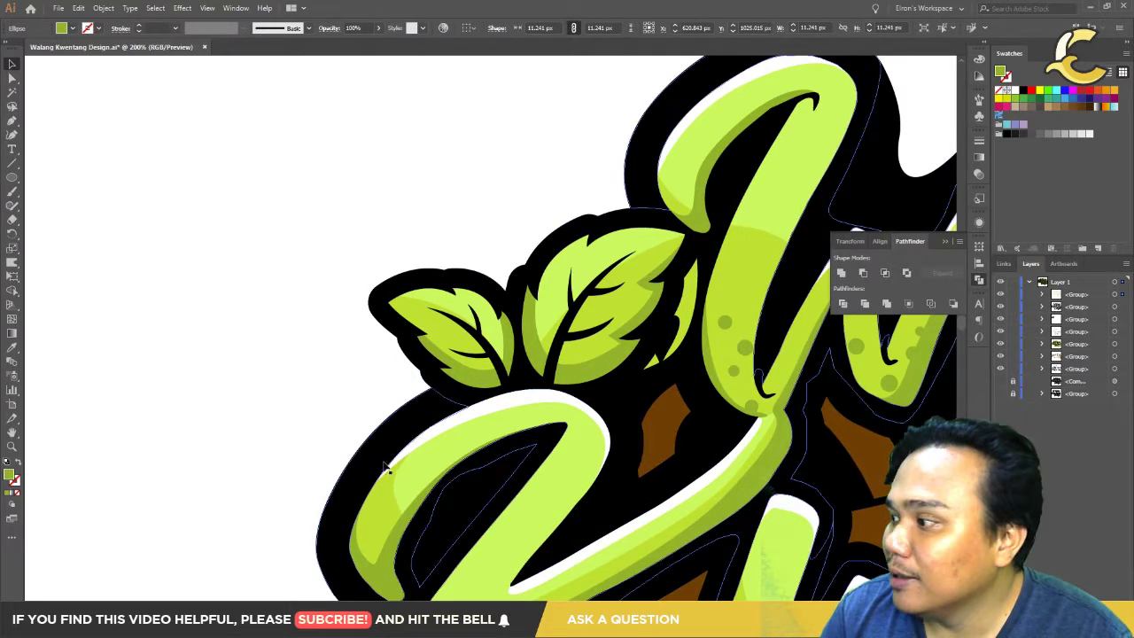
pyautogui.click(12, 176)
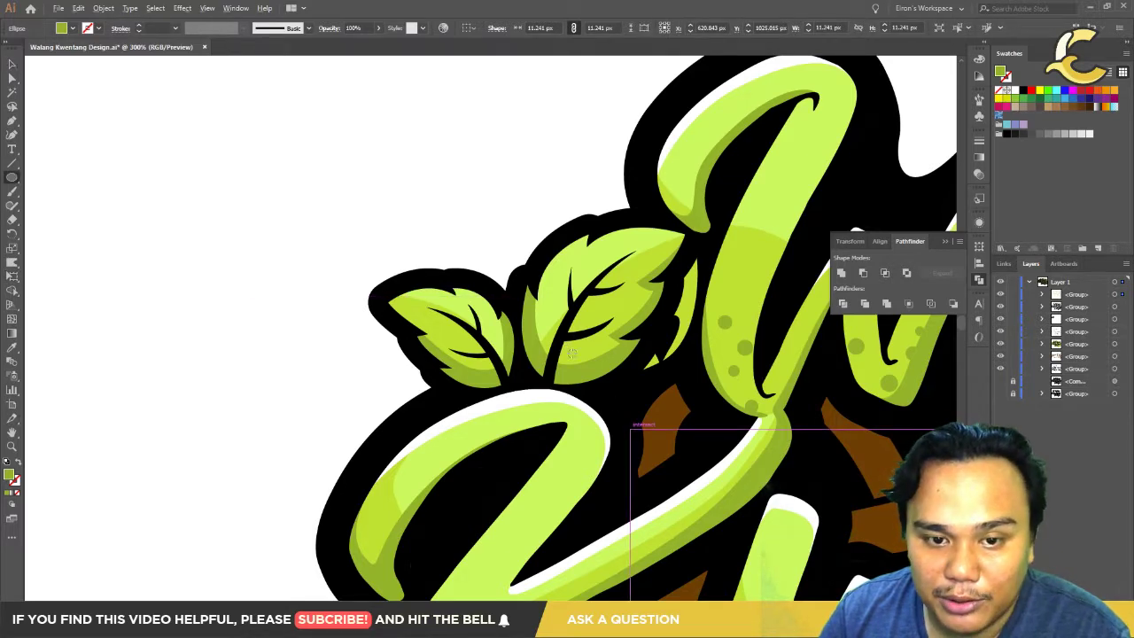
# Step: Draw darker green ellipse spots across the right leaf beside Walang
pyautogui.scroll(2, 595, 352)
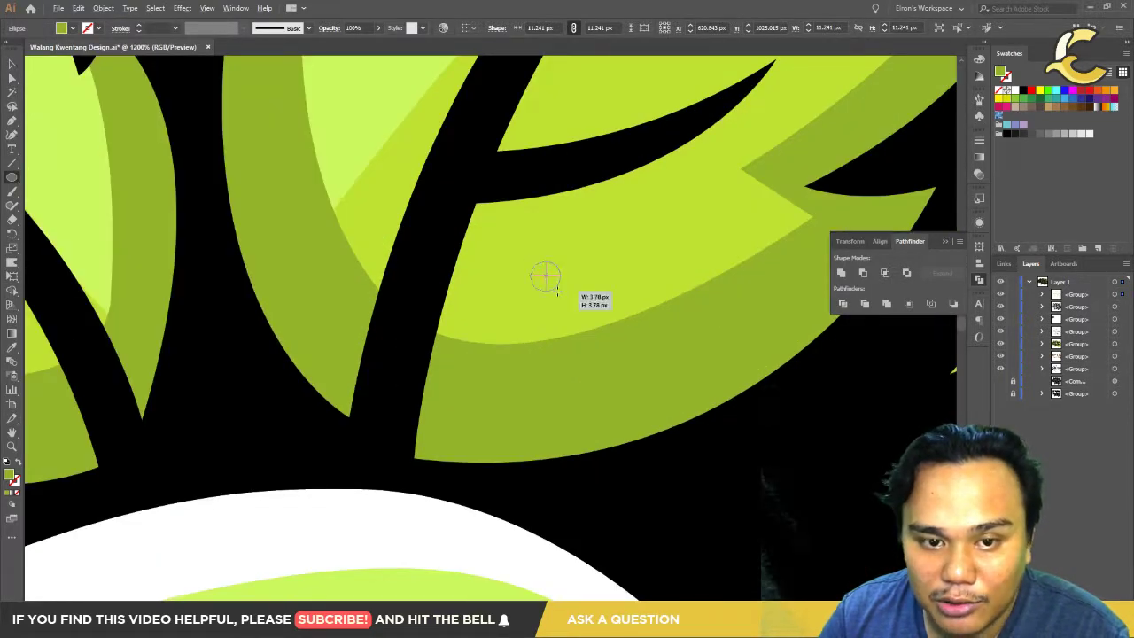
pyautogui.moveTo(558, 289); pyautogui.dragTo(559, 289)
pyautogui.moveTo(592, 228); pyautogui.dragTo(656, 289)
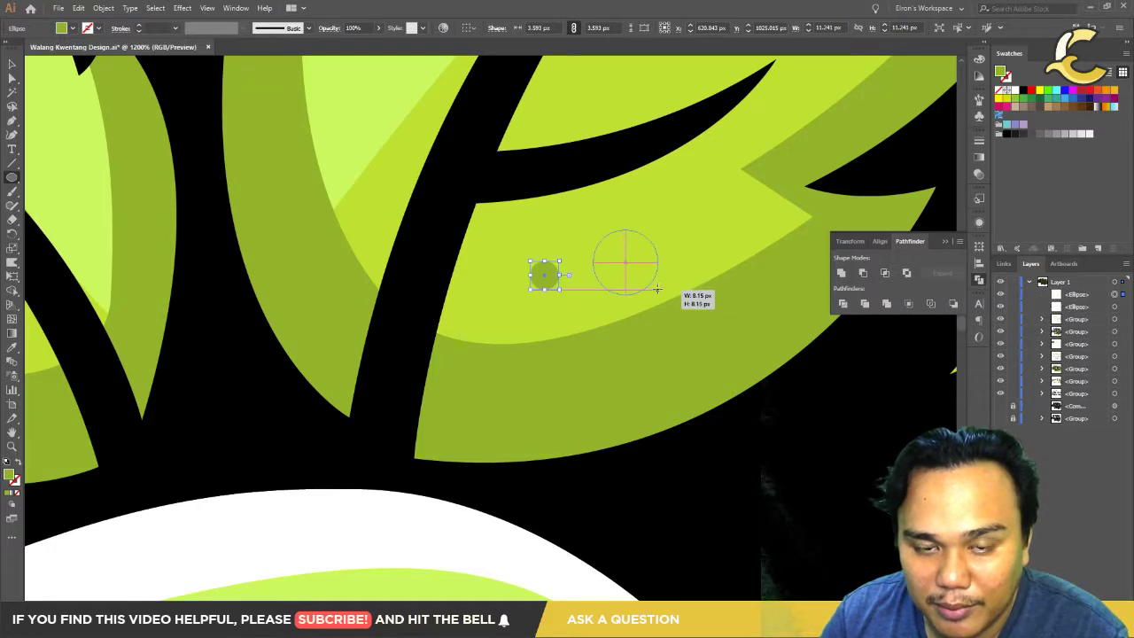
pyautogui.moveTo(699, 224); pyautogui.dragTo(734, 259)
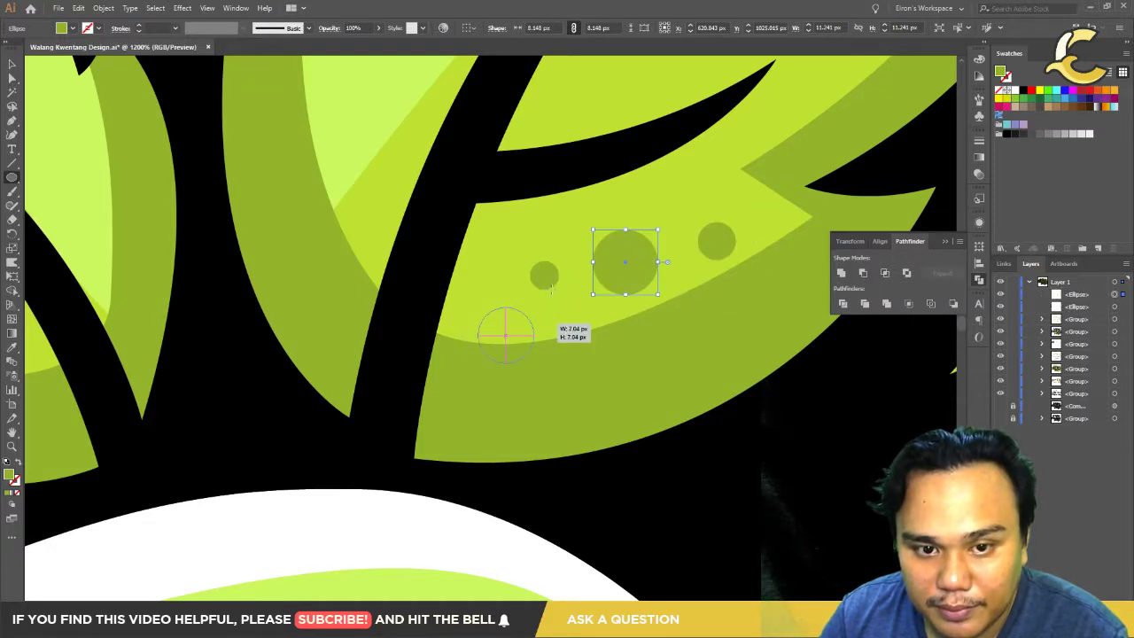
pyautogui.moveTo(478, 308); pyautogui.dragTo(534, 364)
pyautogui.scroll(5, 501, 324)
pyautogui.moveTo(728, 254); pyautogui.dragTo(755, 279)
pyautogui.moveTo(800, 183); pyautogui.dragTo(831, 214)
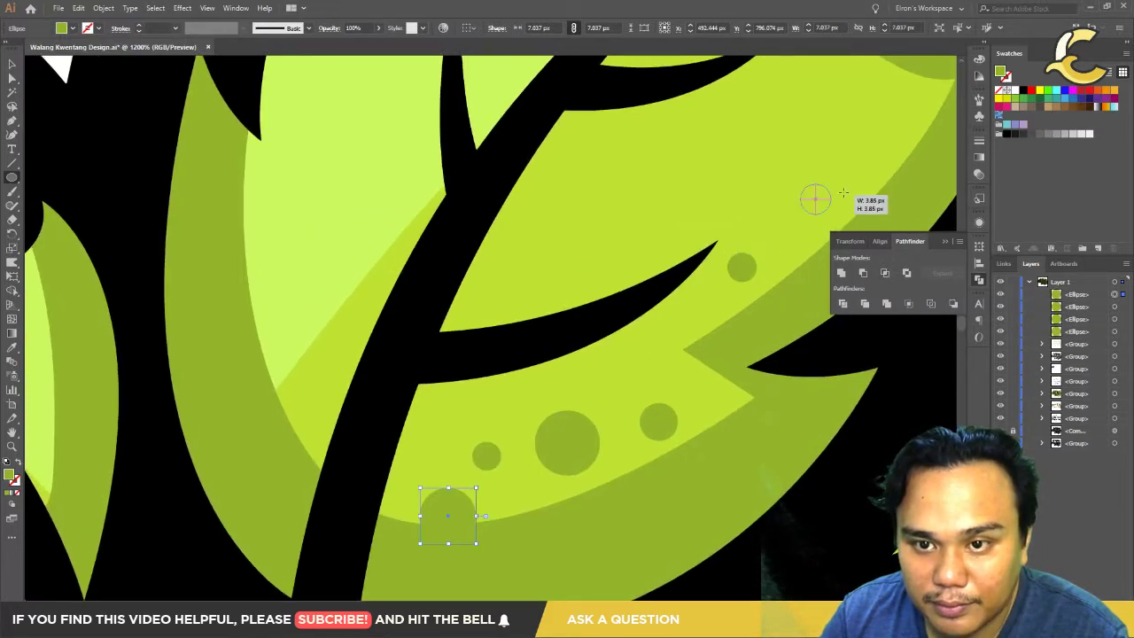
pyautogui.moveTo(896, 81); pyautogui.dragTo(950, 136)
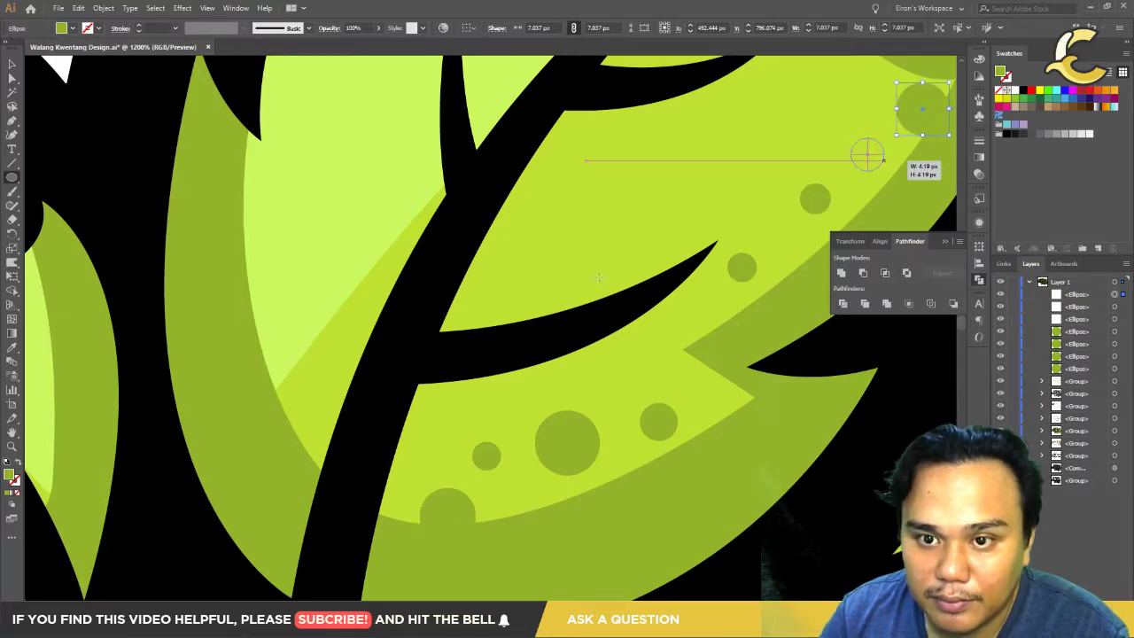
pyautogui.moveTo(855, 142); pyautogui.dragTo(883, 159)
# Step: Add darker green spots to the left leaf beside Walang
pyautogui.scroll(-3, 883, 159)
pyautogui.hscroll(-3, 620, 266)
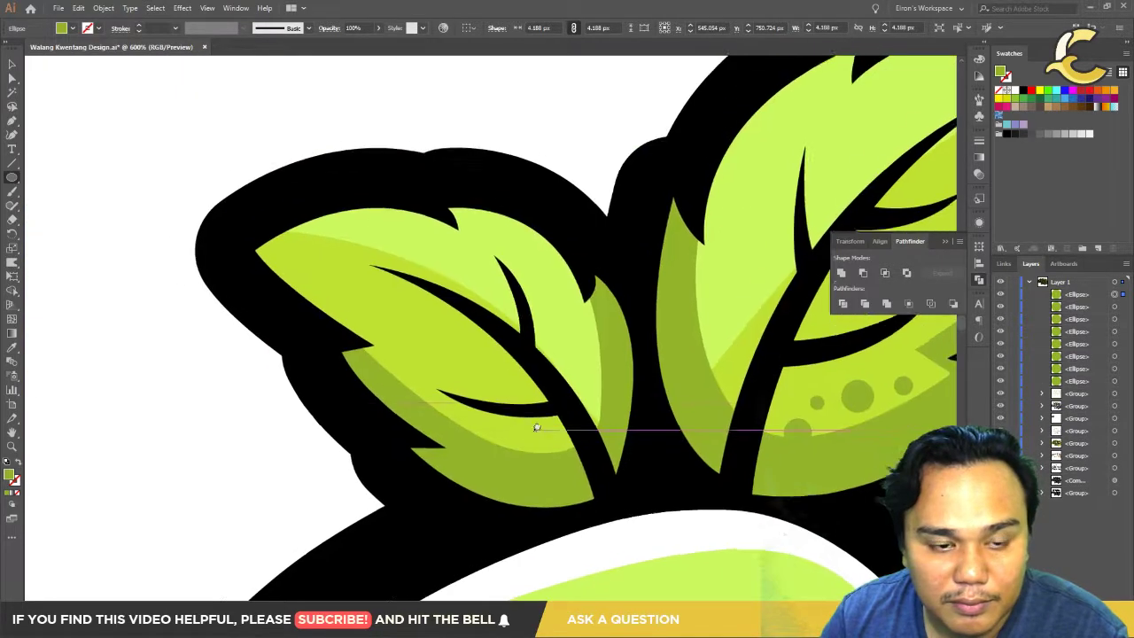
pyautogui.moveTo(425, 335); pyautogui.dragTo(463, 360)
pyautogui.moveTo(353, 295); pyautogui.dragTo(383, 325)
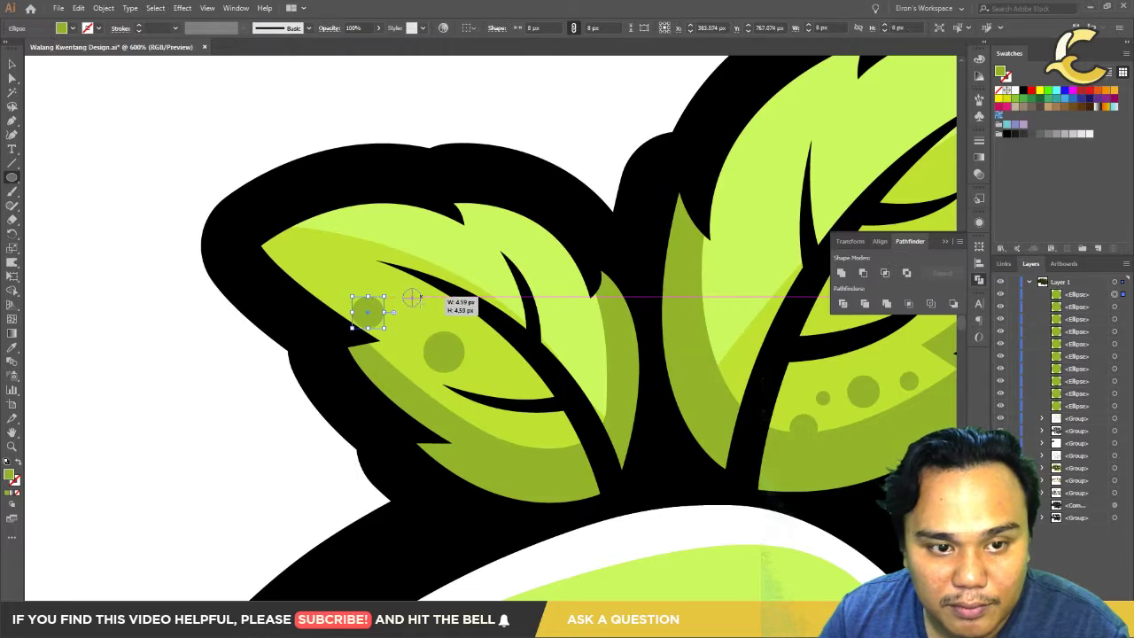
pyautogui.moveTo(403, 288); pyautogui.dragTo(422, 307)
pyautogui.moveTo(479, 381); pyautogui.dragTo(543, 454)
# Step: Scatter darker green spots across the leaf beside Design, then zoom out
pyautogui.scroll(-2, 543, 455)
pyautogui.hscroll(5, 551, 403)
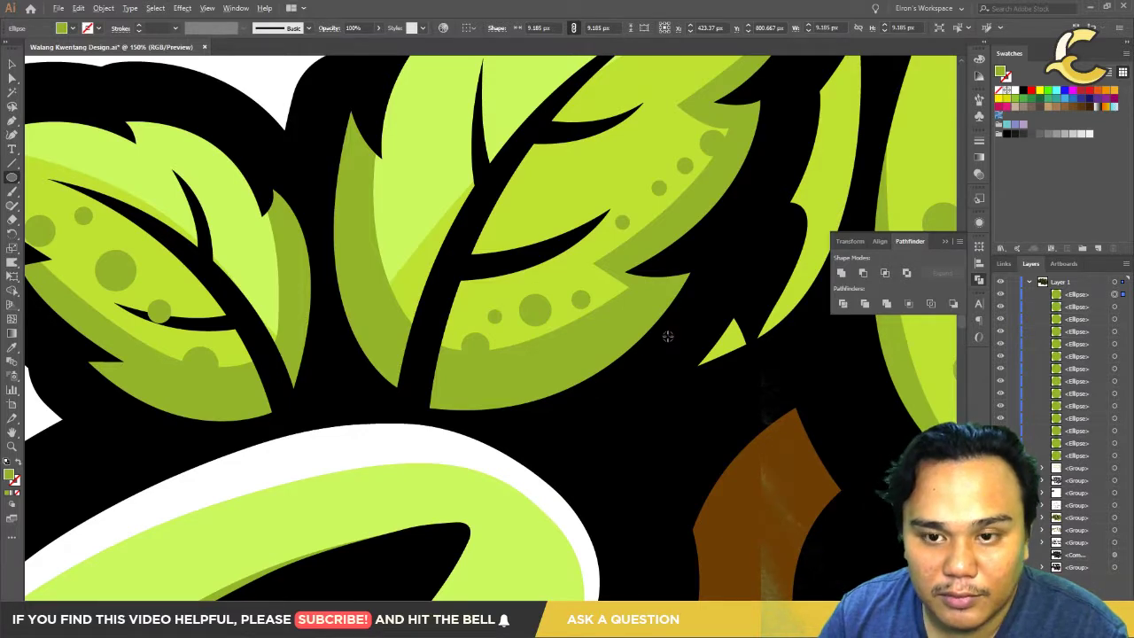
pyautogui.scroll(-1, 667, 335)
pyautogui.hscroll(5, 709, 398)
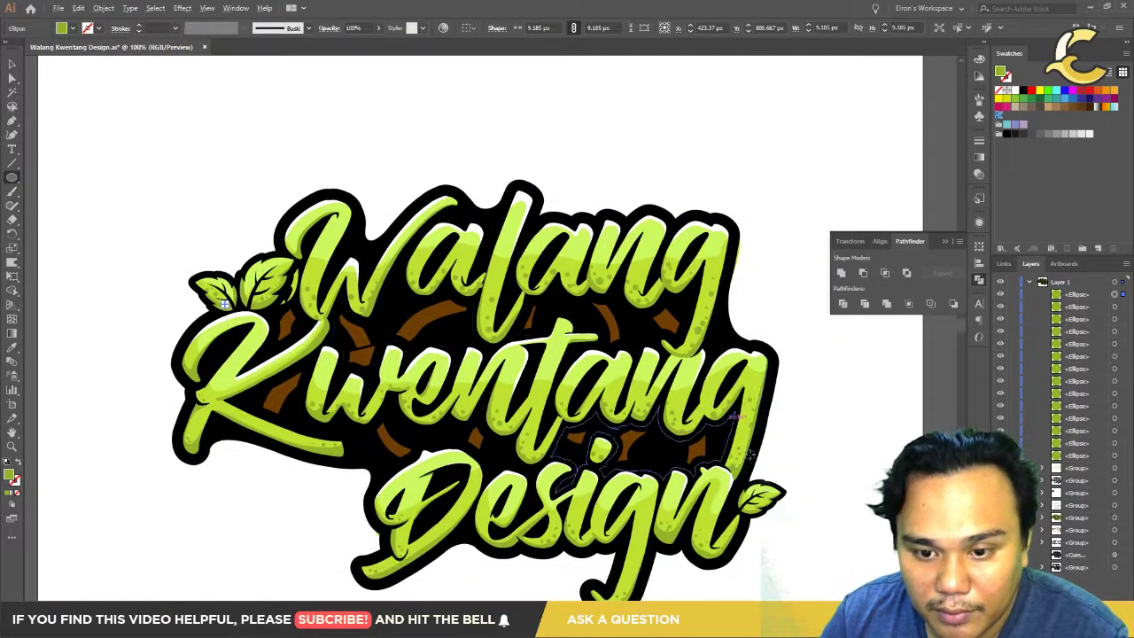
pyautogui.scroll(1, 748, 454)
pyautogui.scroll(-2, 673, 425)
pyautogui.hscroll(1, 620, 407)
pyautogui.scroll(2, 592, 434)
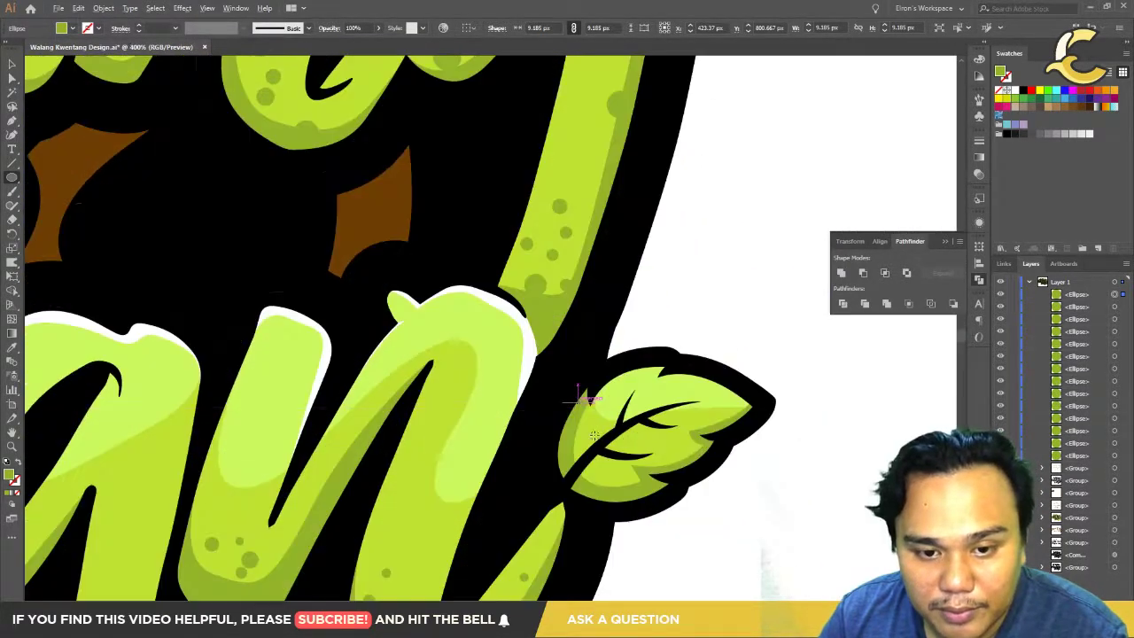
pyautogui.scroll(1, 591, 434)
pyautogui.moveTo(591, 442); pyautogui.dragTo(606, 458)
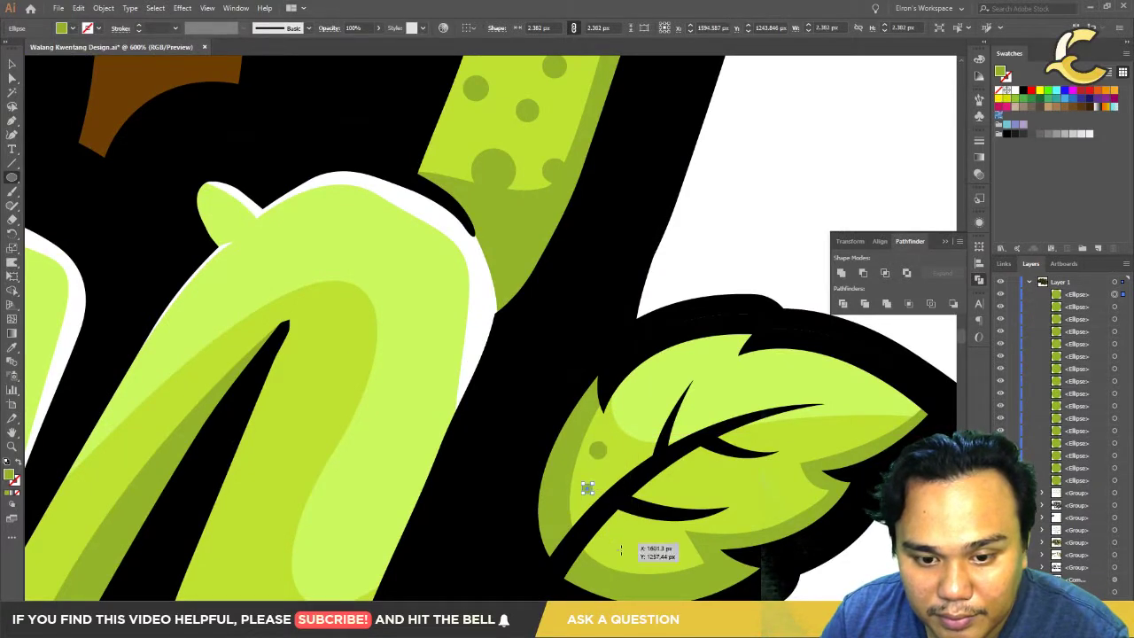
pyautogui.moveTo(616, 543)
pyautogui.mouseDown()
pyautogui.moveTo(631, 559)
pyautogui.moveTo(681, 568)
pyautogui.mouseUp()
pyautogui.moveTo(738, 513)
pyautogui.mouseDown()
pyautogui.moveTo(759, 532)
pyautogui.moveTo(797, 513)
pyautogui.mouseUp()
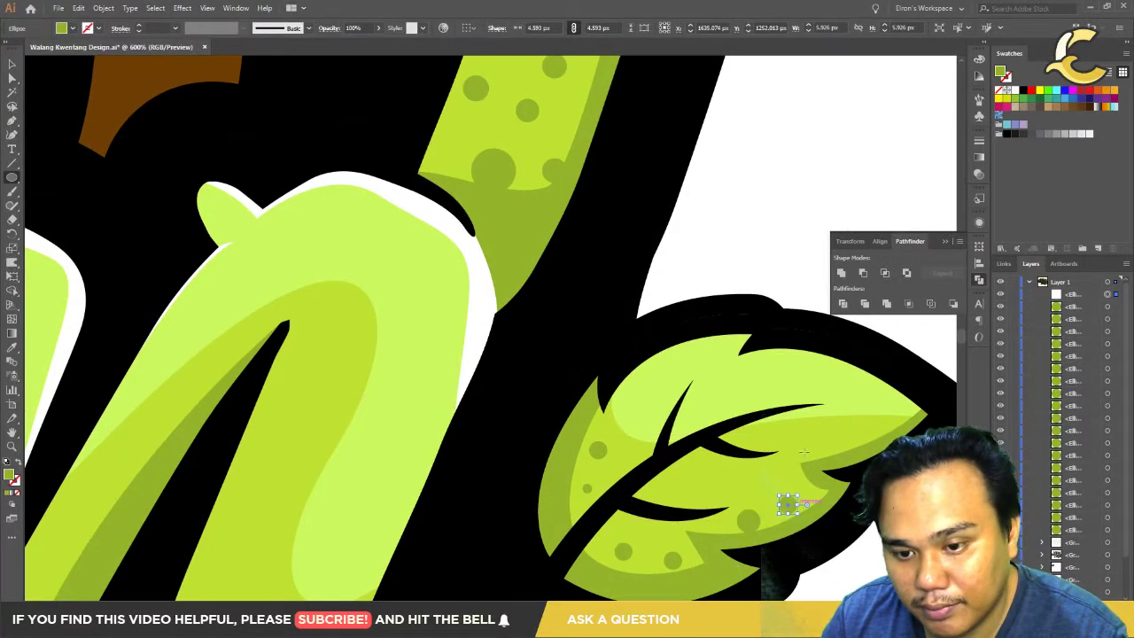
pyautogui.moveTo(809, 446); pyautogui.dragTo(830, 467)
pyautogui.moveTo(879, 419); pyautogui.dragTo(890, 432)
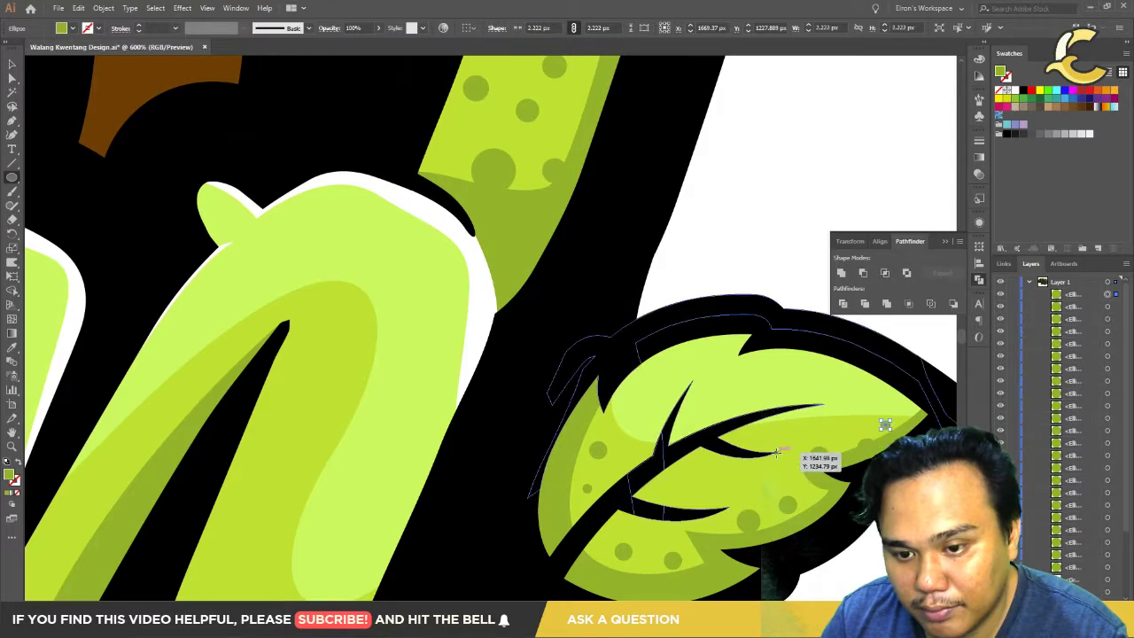
pyautogui.moveTo(777, 453)
pyautogui.mouseDown()
pyautogui.moveTo(790, 466)
pyautogui.moveTo(759, 504)
pyautogui.mouseUp()
pyautogui.scroll(-4, 610, 497)
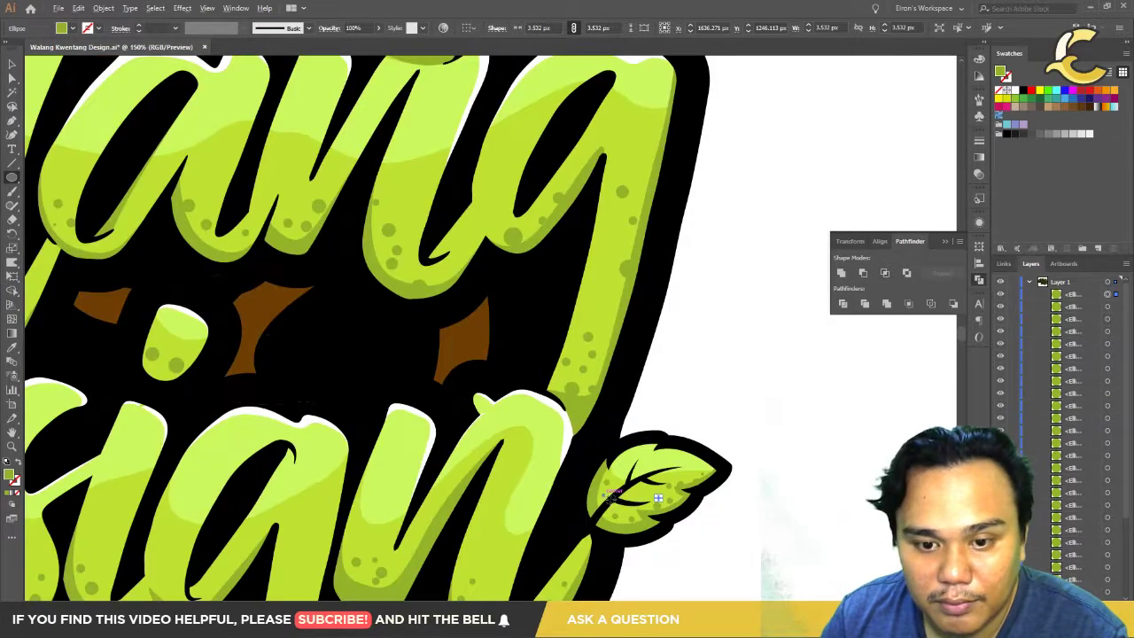
pyautogui.scroll(-1, 611, 497)
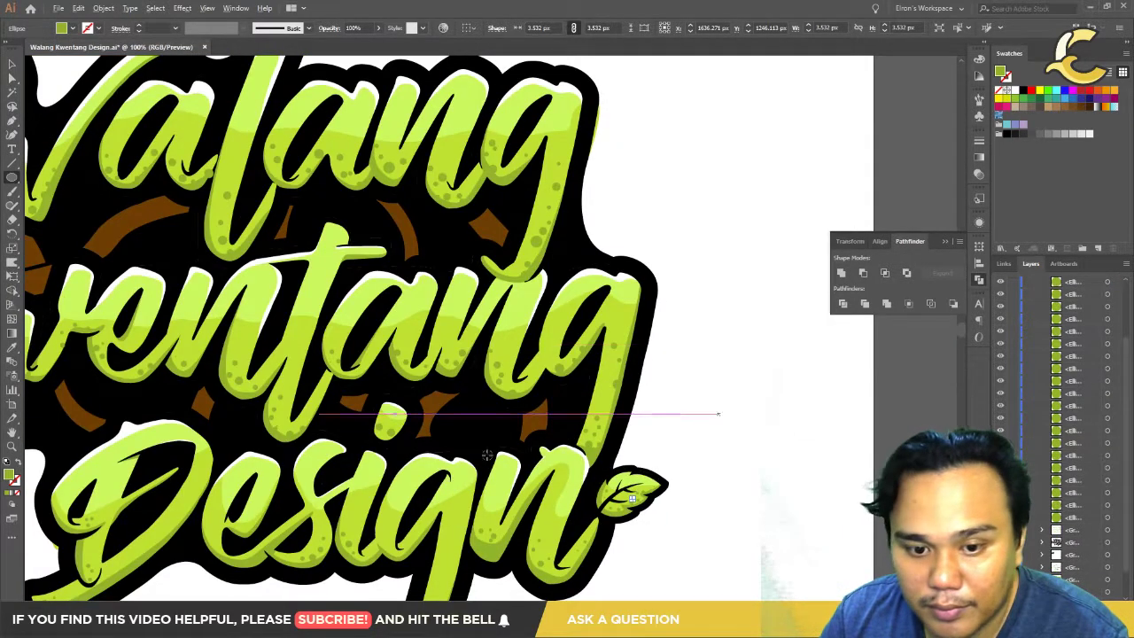
# Step: Zoom out and select all the logo artwork using the layer's target circle
pyautogui.hotkey('ctrl', '-')
pyautogui.hotkey('ctrl', '-')
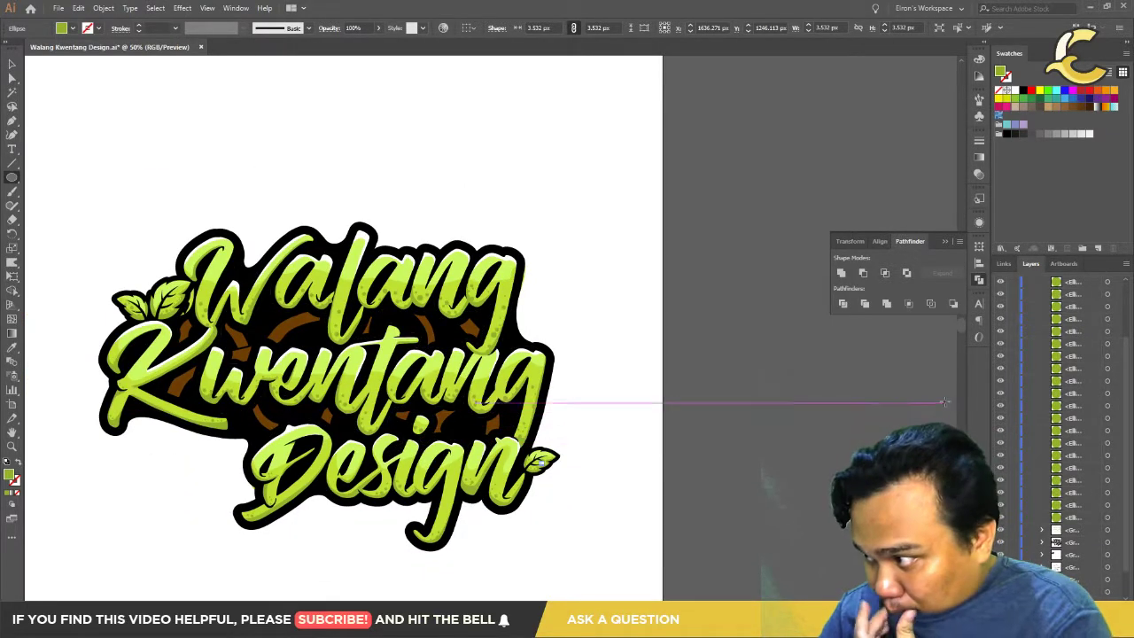
pyautogui.scroll(5, 1072, 353)
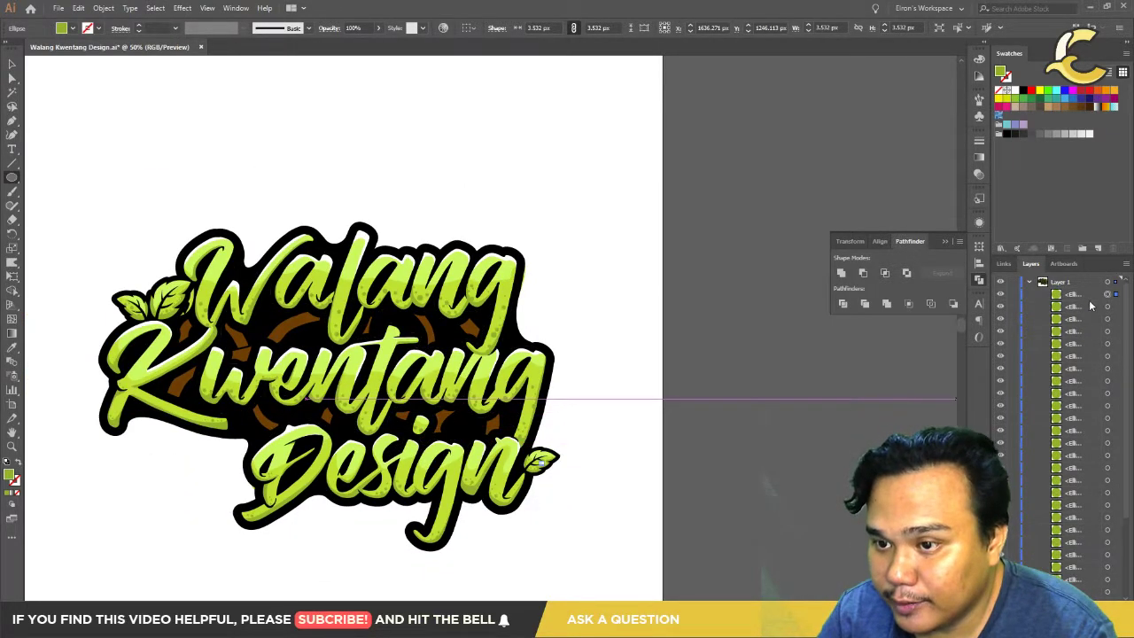
pyautogui.scroll(-5, 1090, 306)
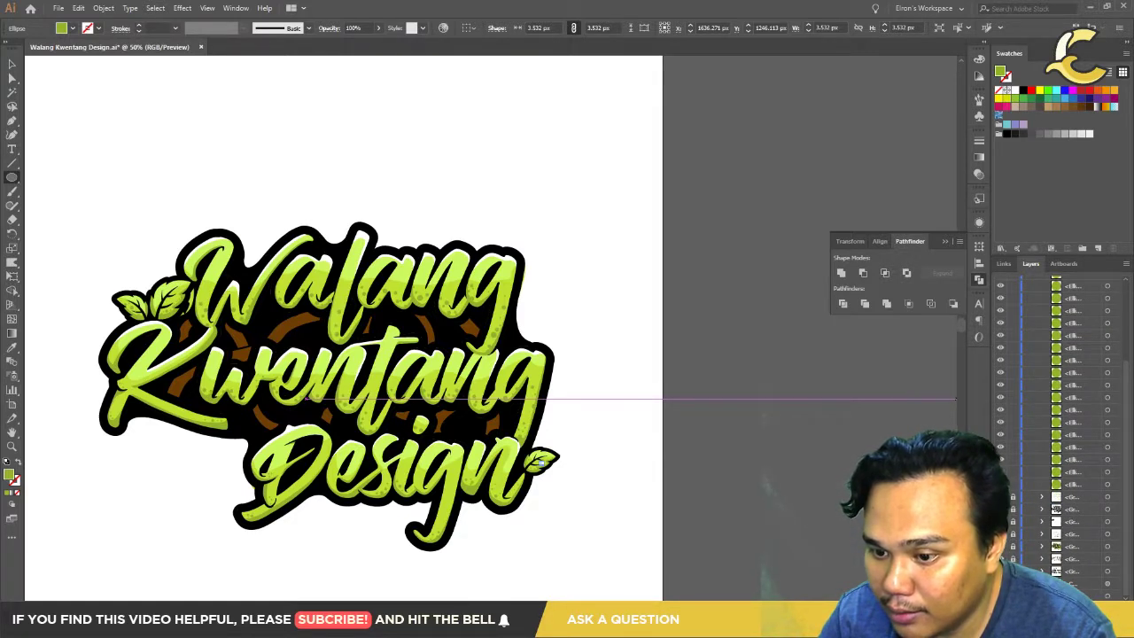
pyautogui.scroll(5, 1120, 309)
pyautogui.click(1116, 283)
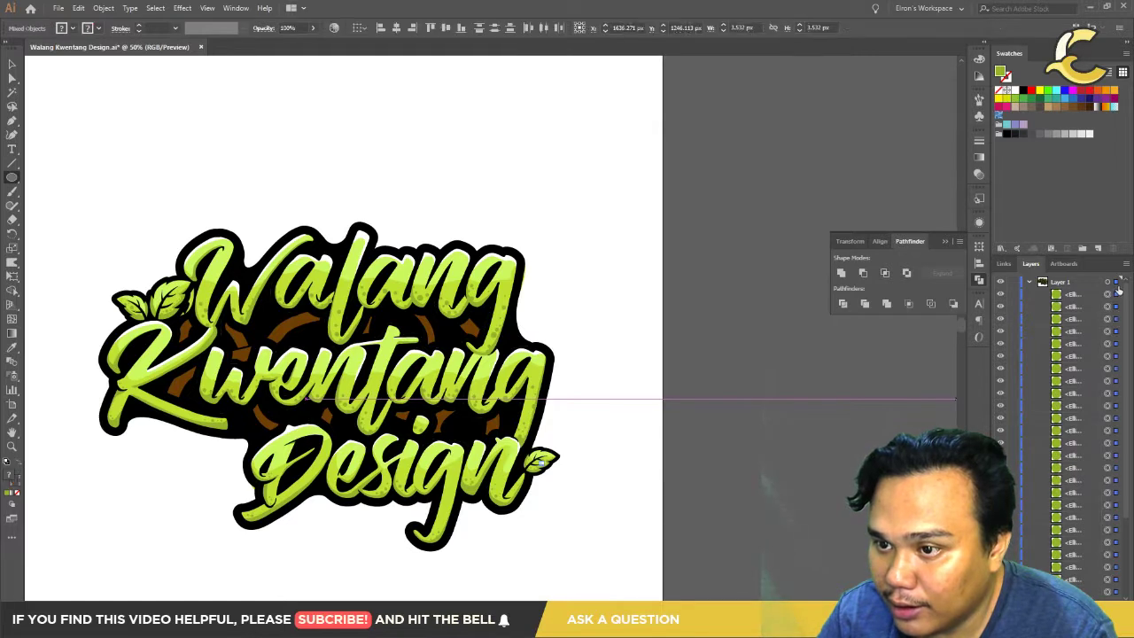
# Step: Group the selected lettering and leaf pieces, then expand the new group in Layers
pyautogui.scroll(-3, 1089, 459)
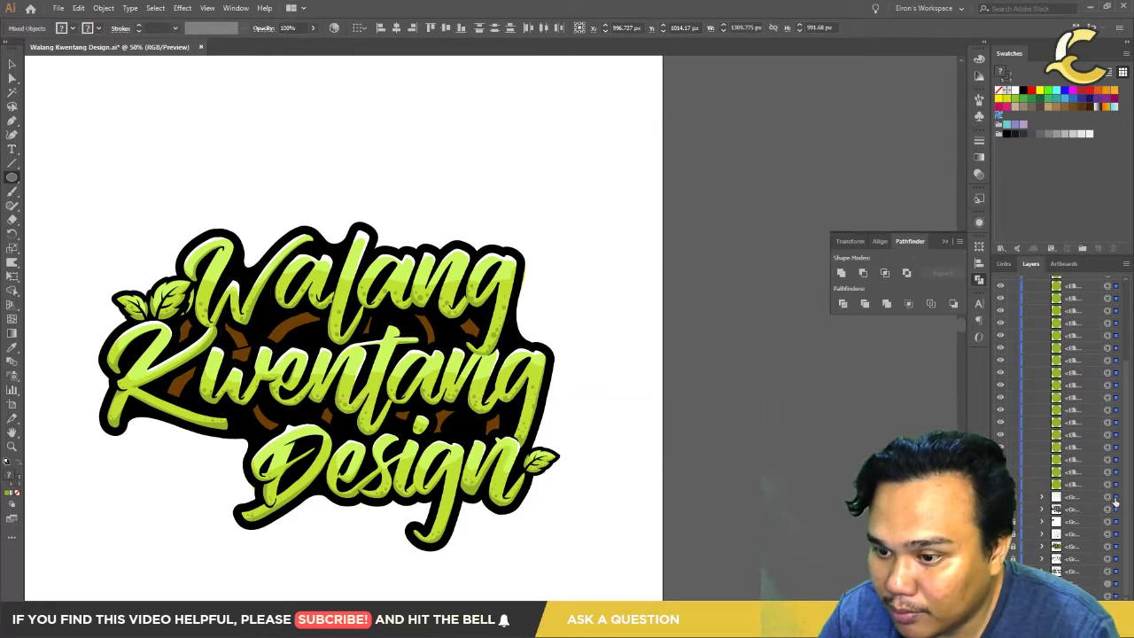
pyautogui.hotkey('ctrl', 'g')
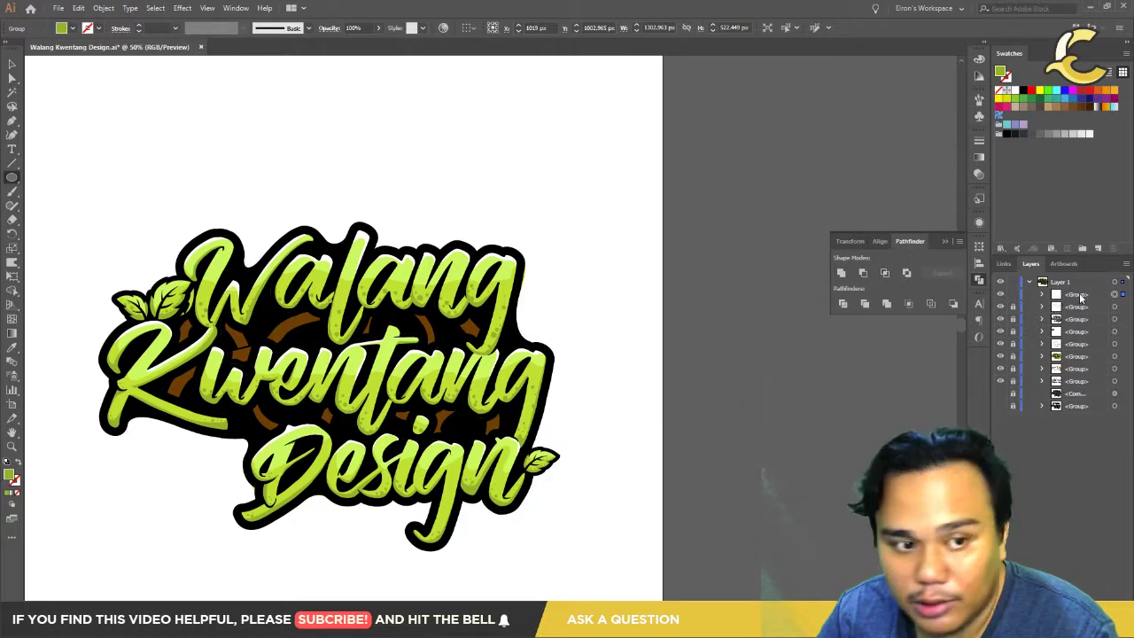
pyautogui.click(1043, 307)
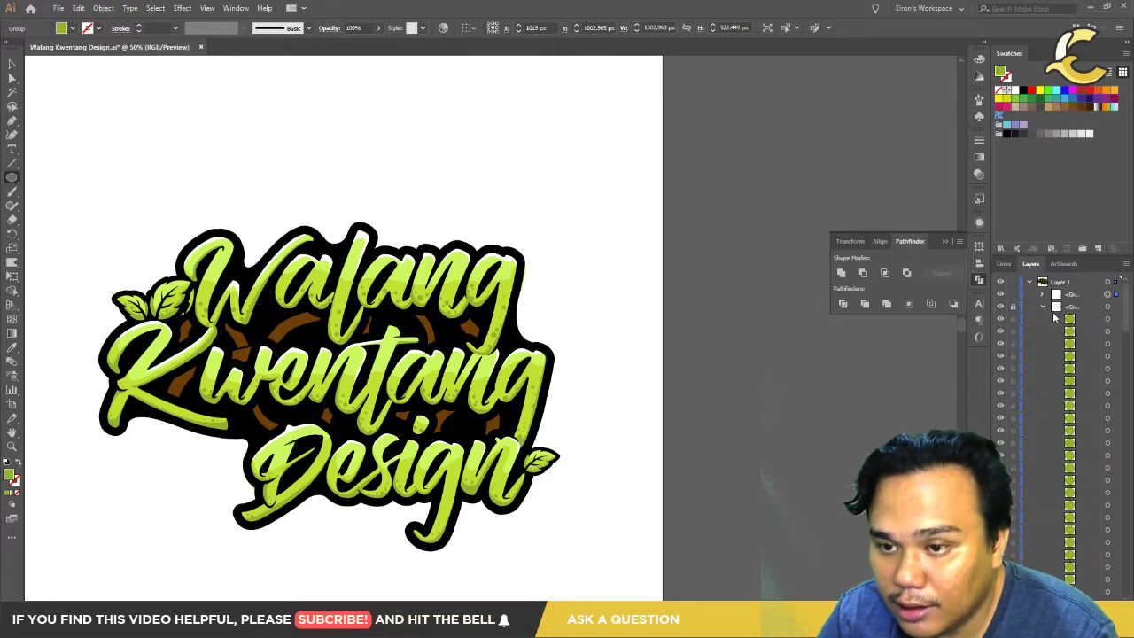
pyautogui.scroll(2, 152, 354)
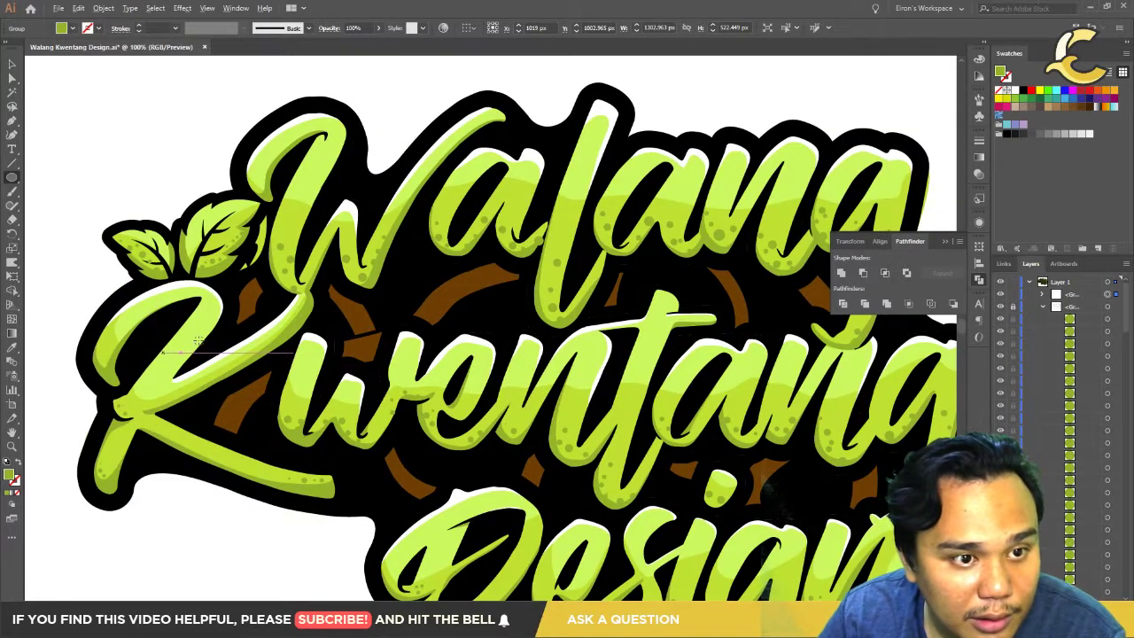
pyautogui.hscroll(8, 152, 354)
pyautogui.scroll(-5, 152, 354)
pyautogui.scroll(3, 205, 334)
pyautogui.scroll(-1, 206, 334)
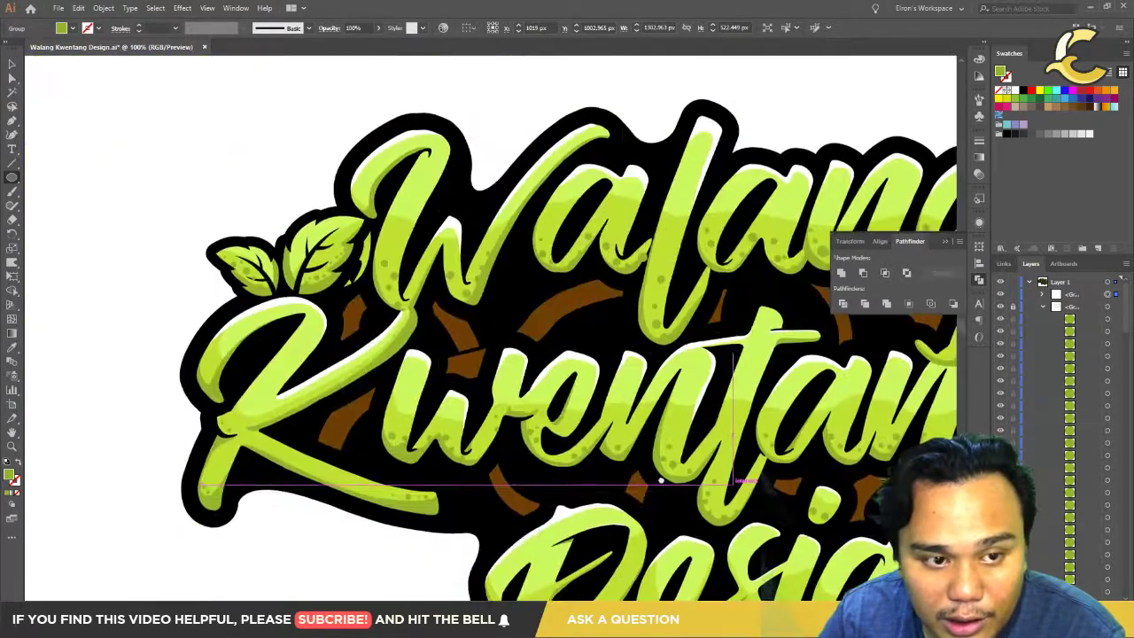
pyautogui.scroll(3, 192, 294)
pyautogui.scroll(4, 192, 294)
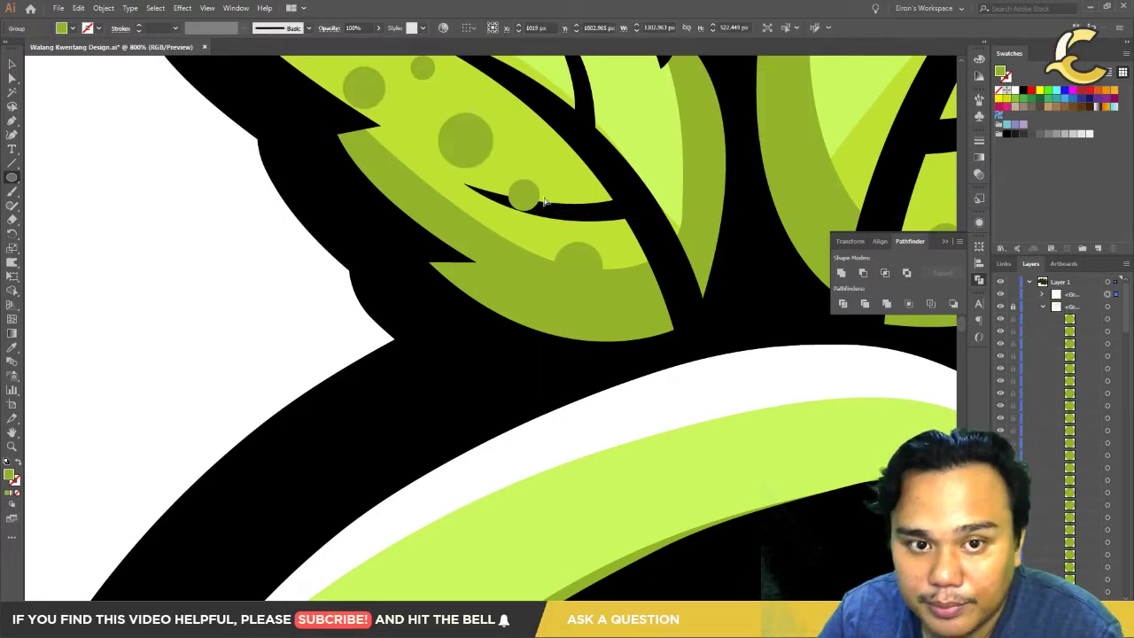
# Step: Delete the stray small dot on the leaf's vein
pyautogui.press('v')
pyautogui.click(527, 193)
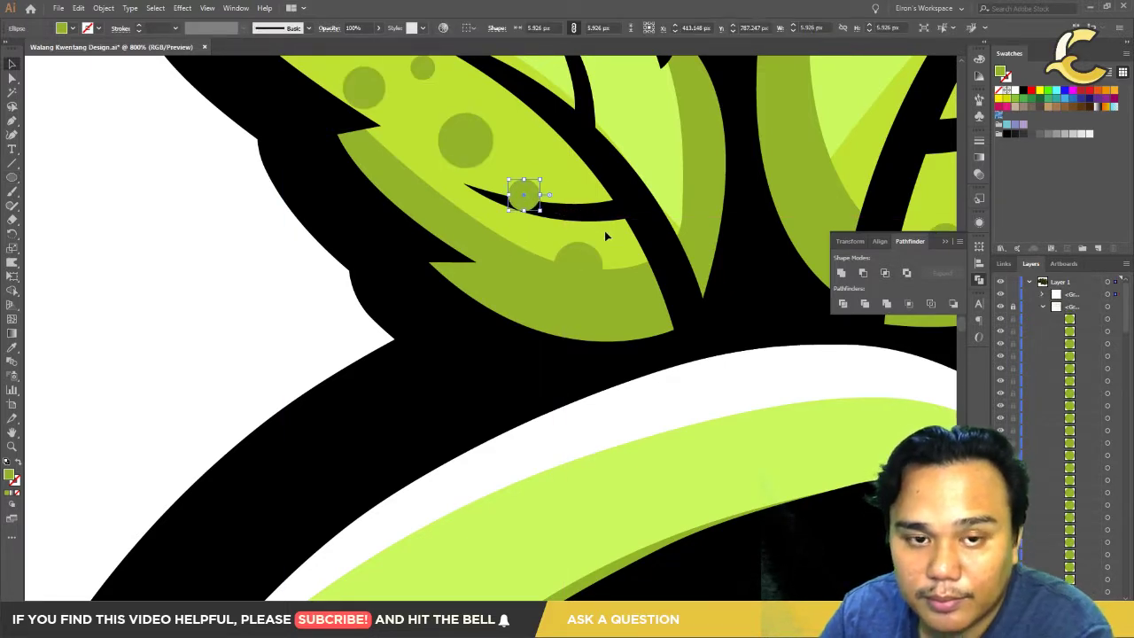
pyautogui.press('Delete')
pyautogui.scroll(-3, 590, 278)
pyautogui.scroll(2, 669, 310)
pyautogui.hscroll(5, 669, 310)
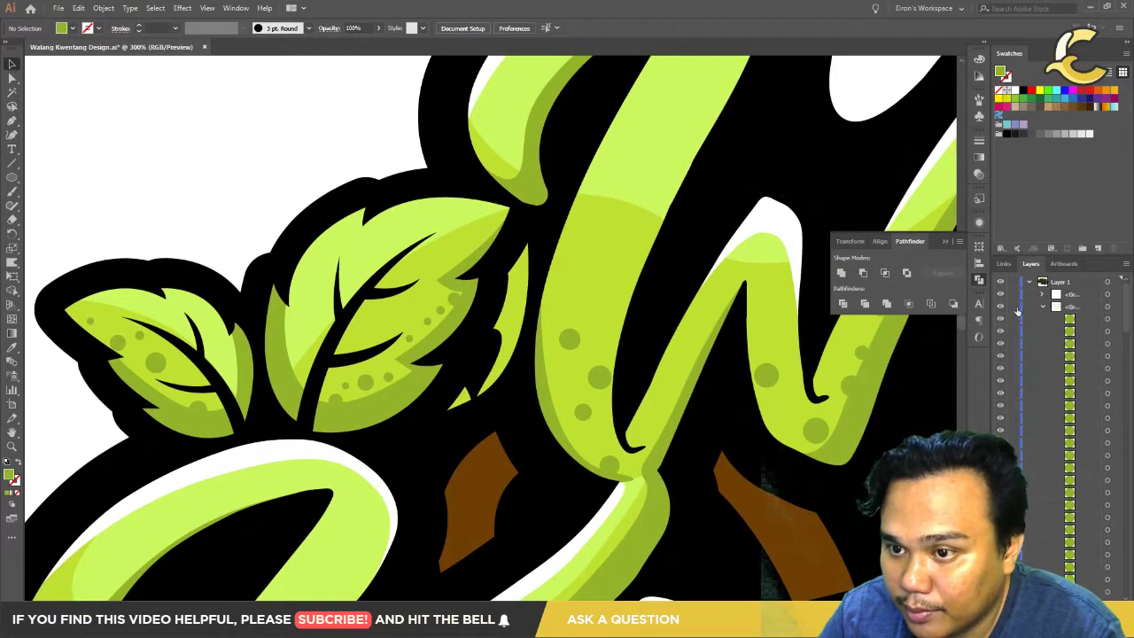
# Step: Erase the excess where the larger leaf overlaps the W
pyautogui.click(1044, 307)
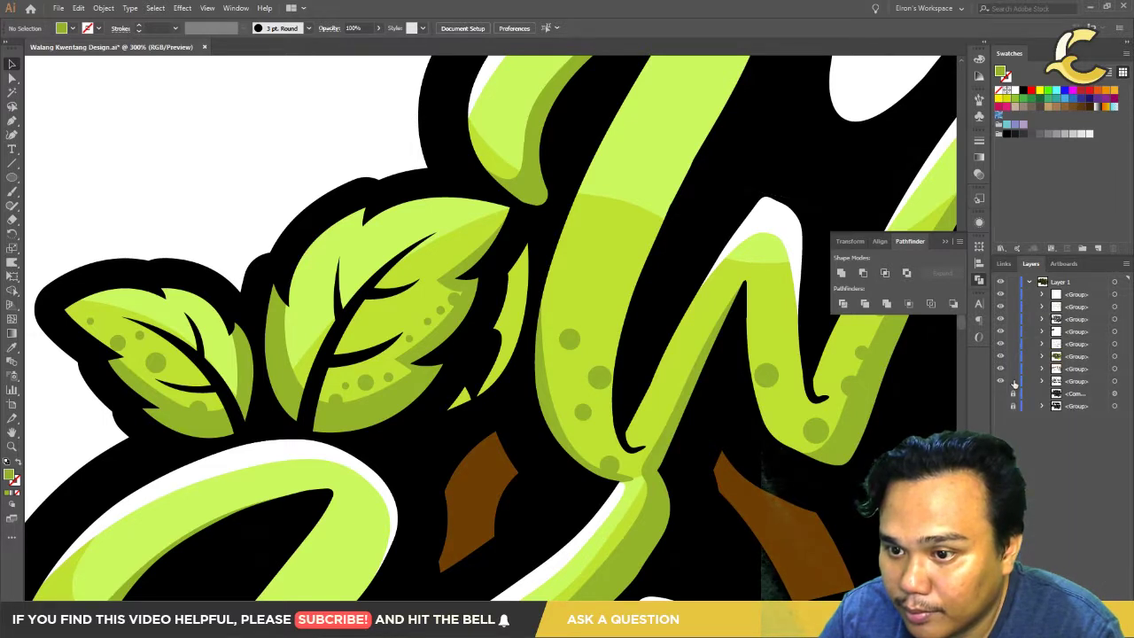
pyautogui.click(520, 335)
pyautogui.hotkey('shift', 'e')
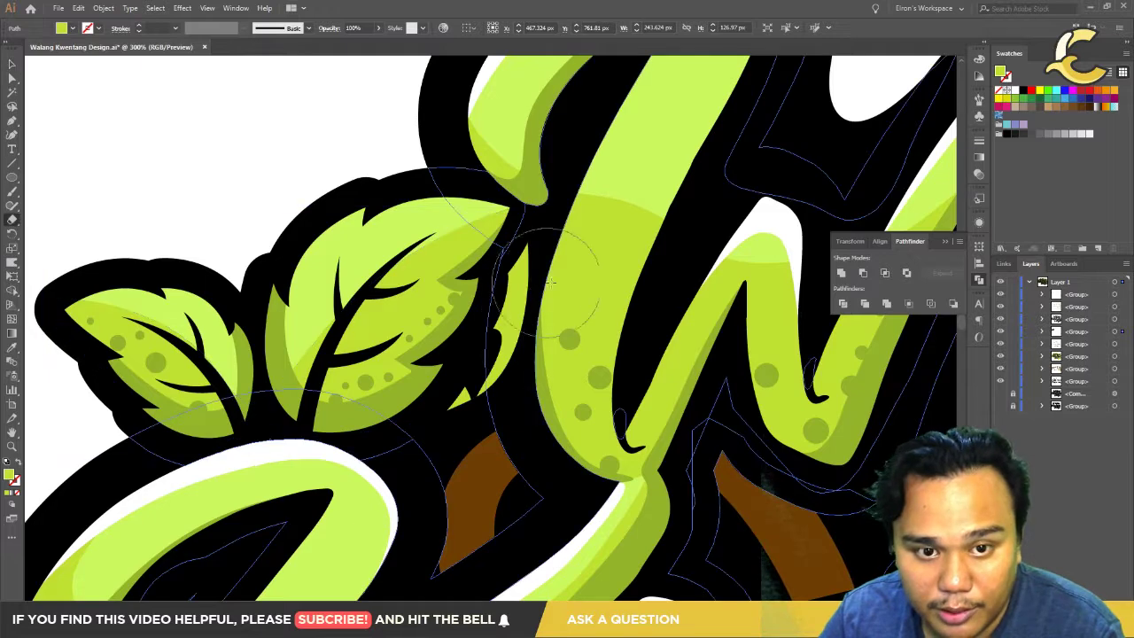
pyautogui.moveTo(549, 282); pyautogui.dragTo(470, 461)
pyautogui.scroll(-4, 496, 451)
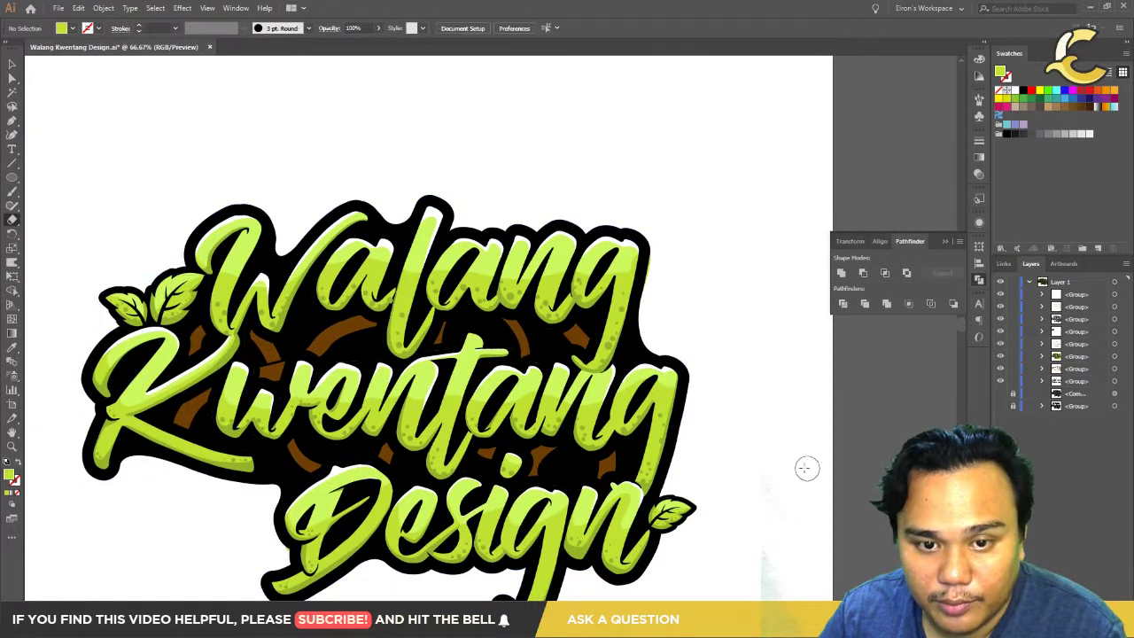
# Step: Draw a closed curved highlight shape on the brown ring segment near the K
pyautogui.press('v')
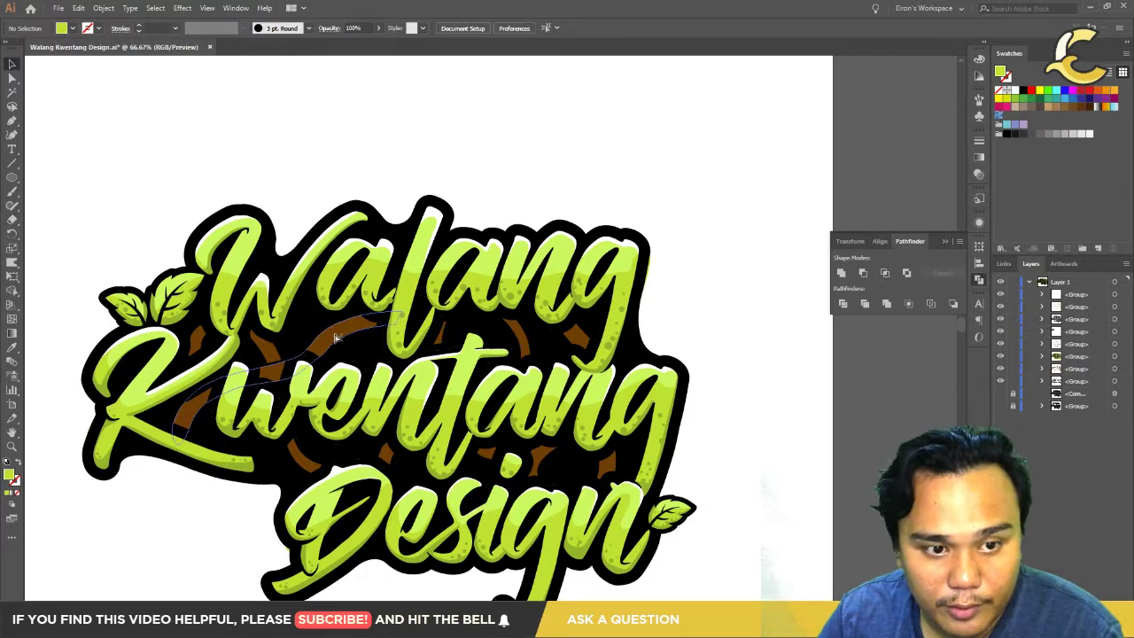
pyautogui.click(335, 337)
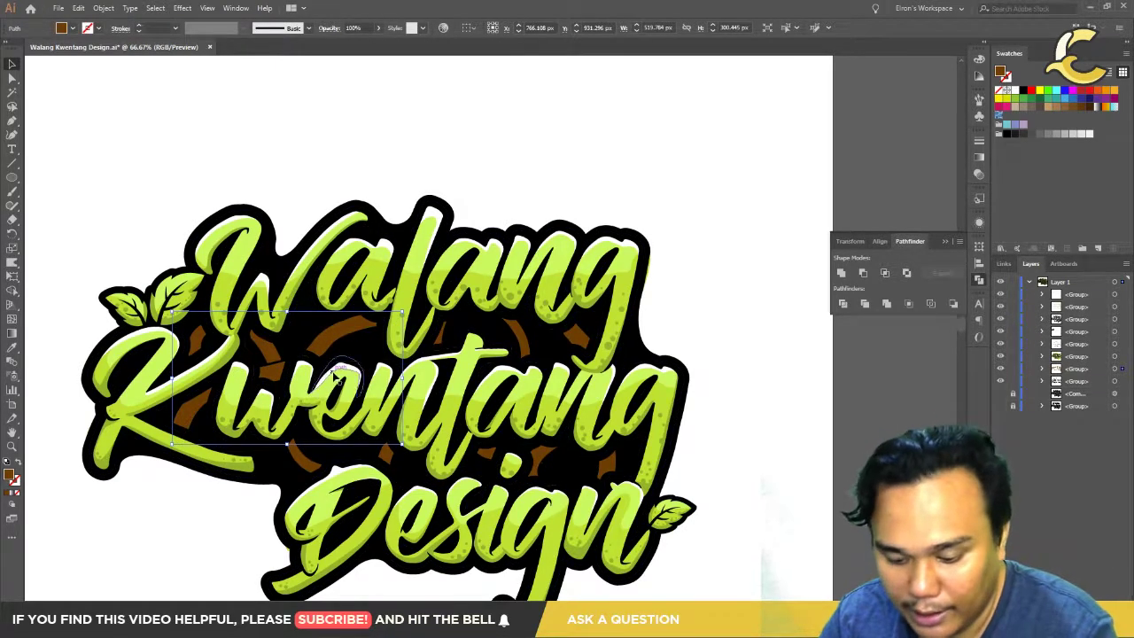
pyautogui.scroll(4, 151, 460)
pyautogui.press('p')
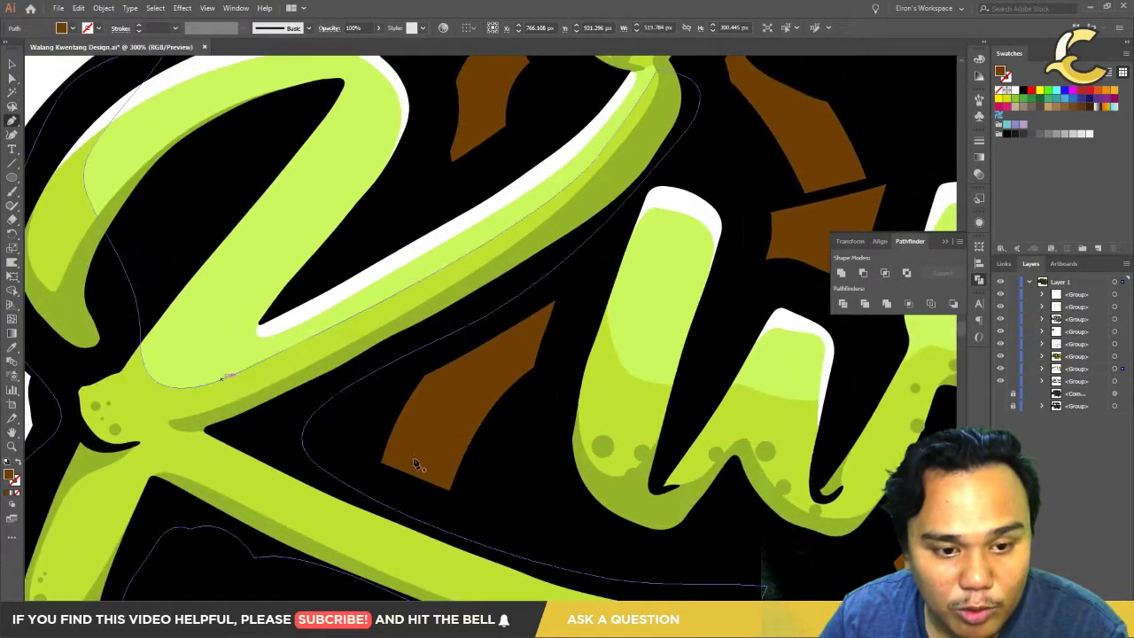
pyautogui.keyDown('ctrl'); pyautogui.click(401, 468); pyautogui.keyUp('ctrl')
pyautogui.click(395, 467)
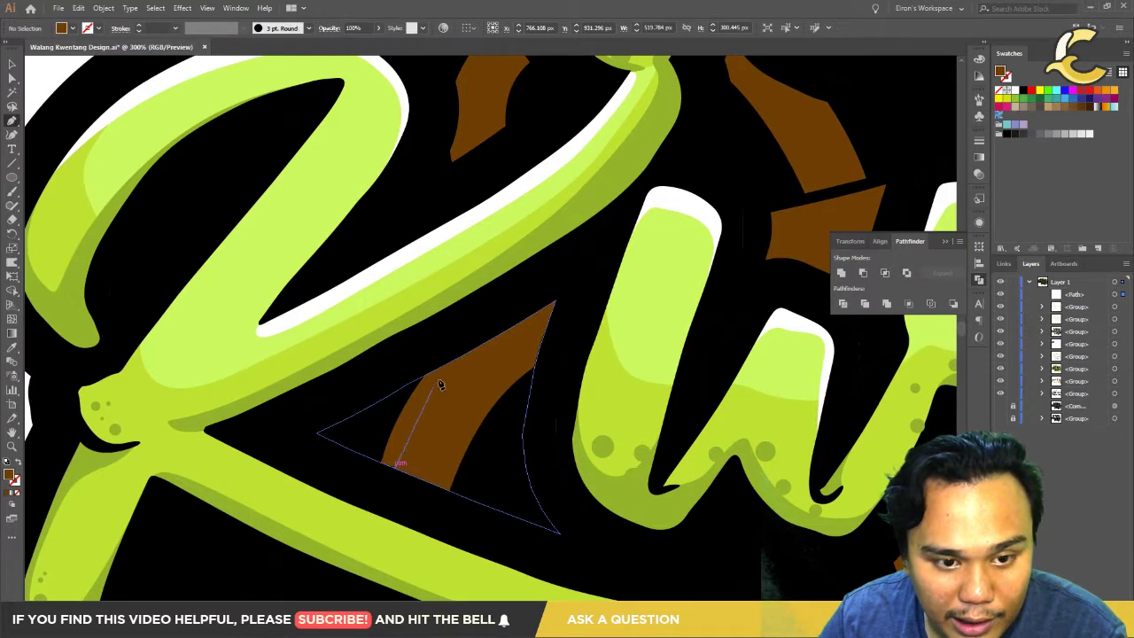
pyautogui.moveTo(457, 358); pyautogui.dragTo(497, 317)
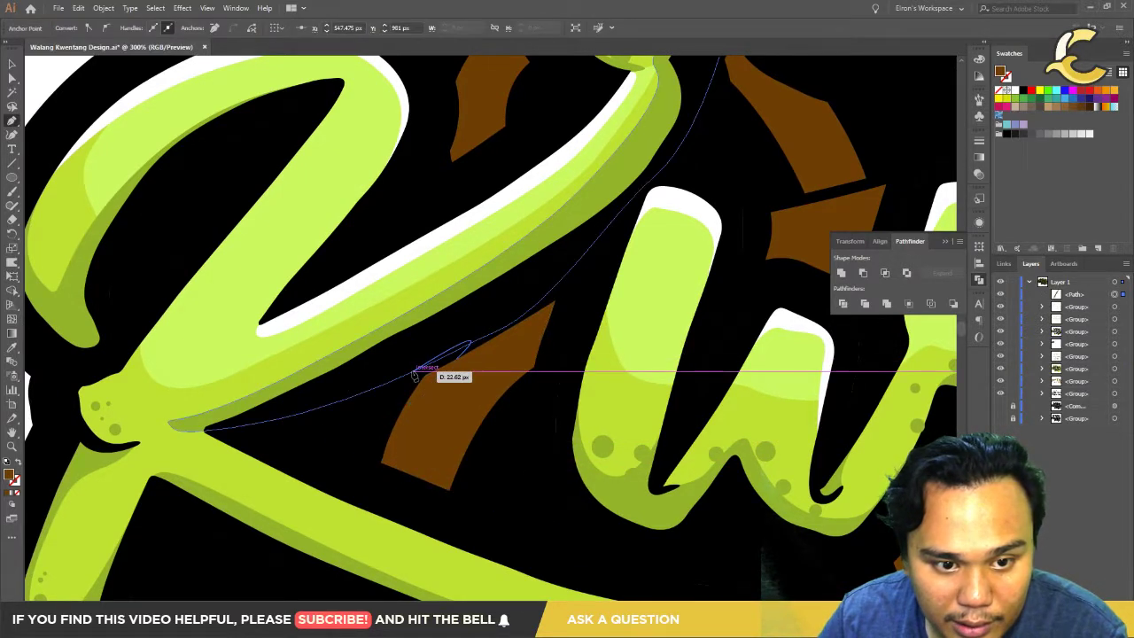
pyautogui.click(412, 374)
pyautogui.click(372, 462)
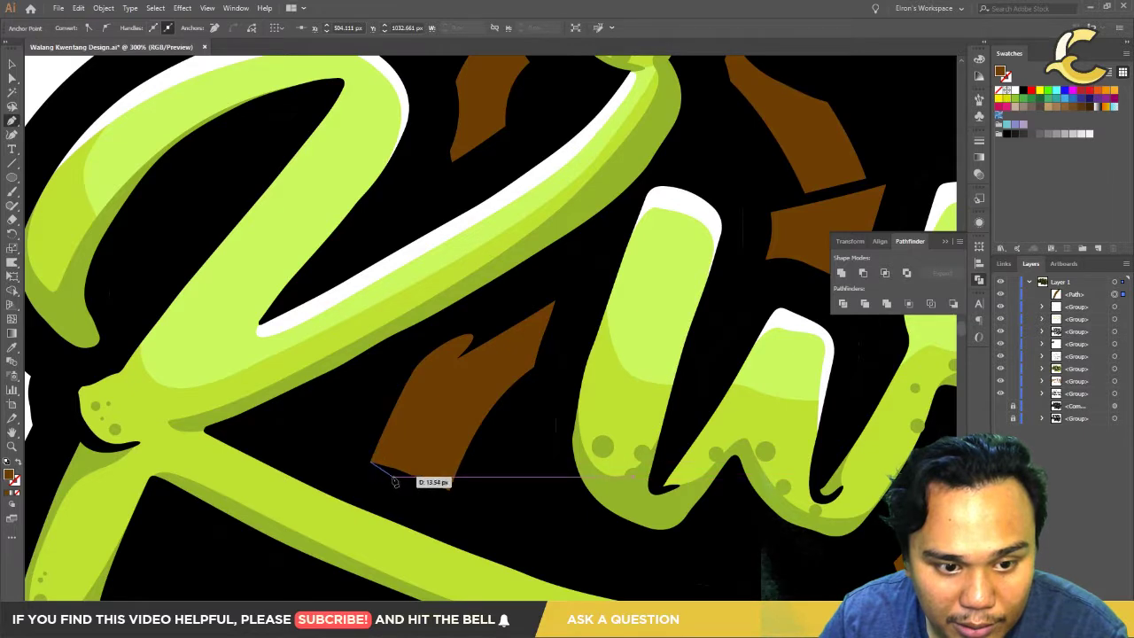
pyautogui.click(400, 467)
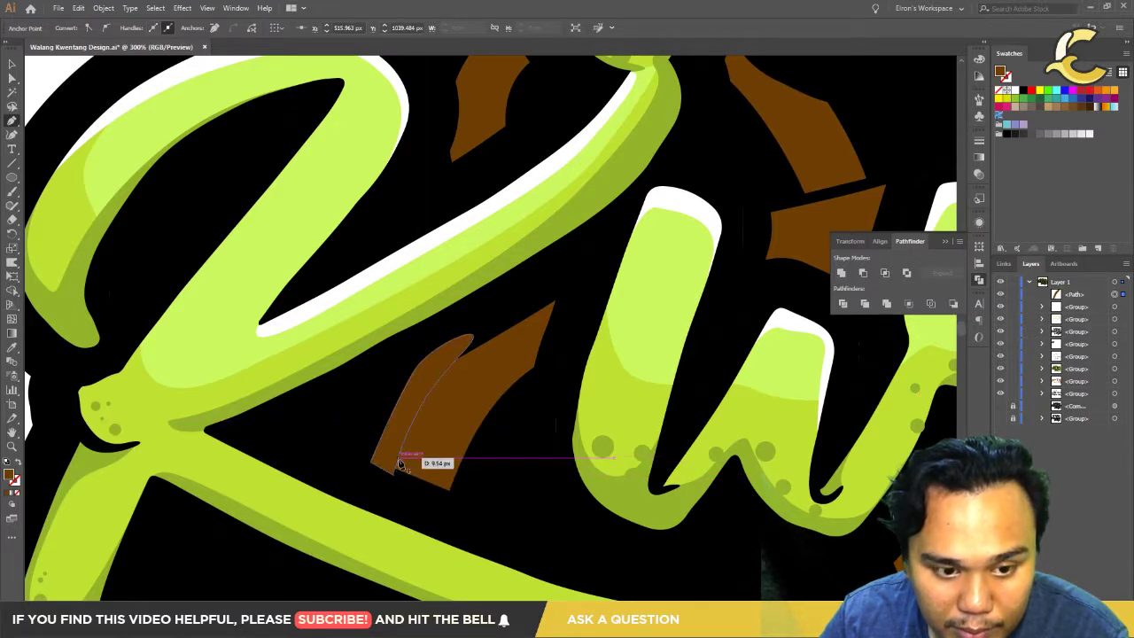
# Step: Fill the highlight with lighter orange and move it into the wood-ring group
pyautogui.doubleClick(14, 478)
pyautogui.click(520, 247)
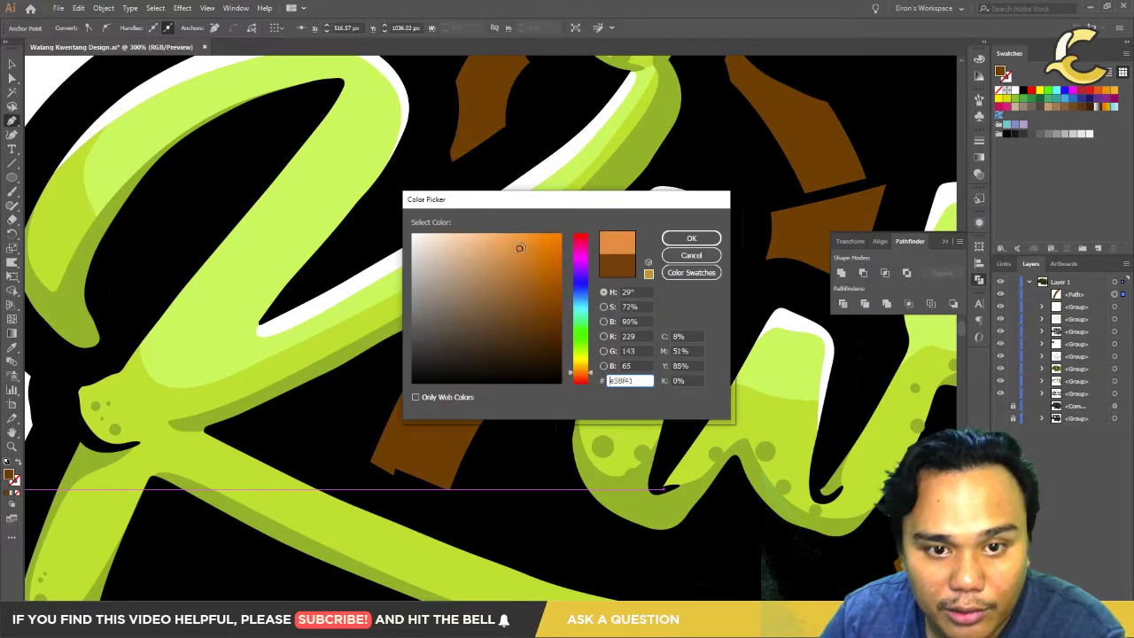
pyautogui.press('Return')
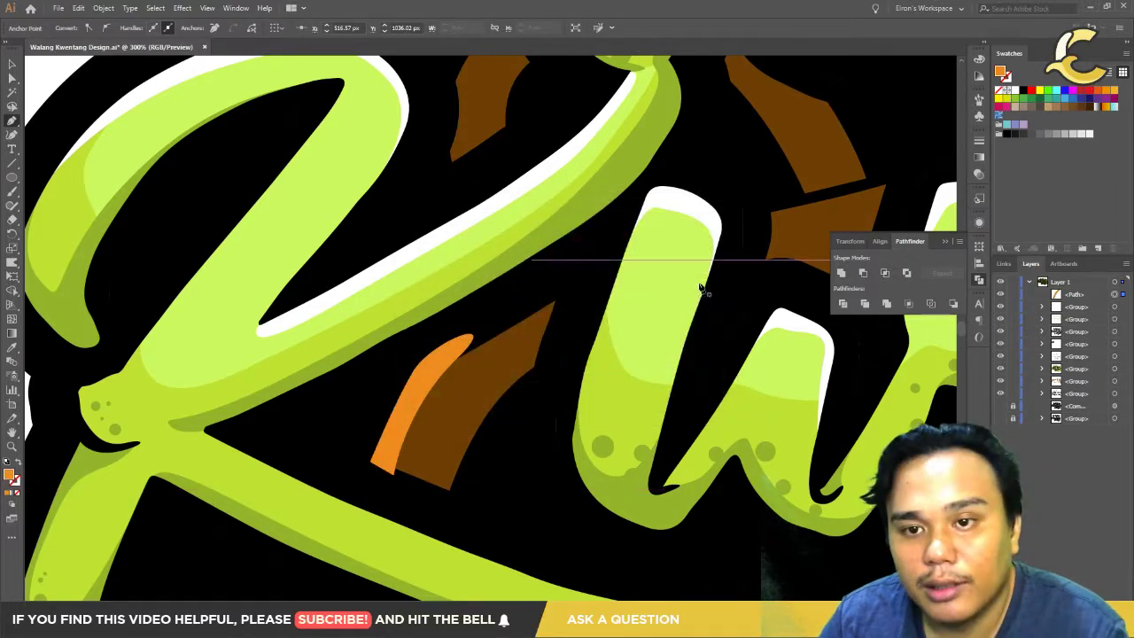
pyautogui.scroll(-2, 608, 260)
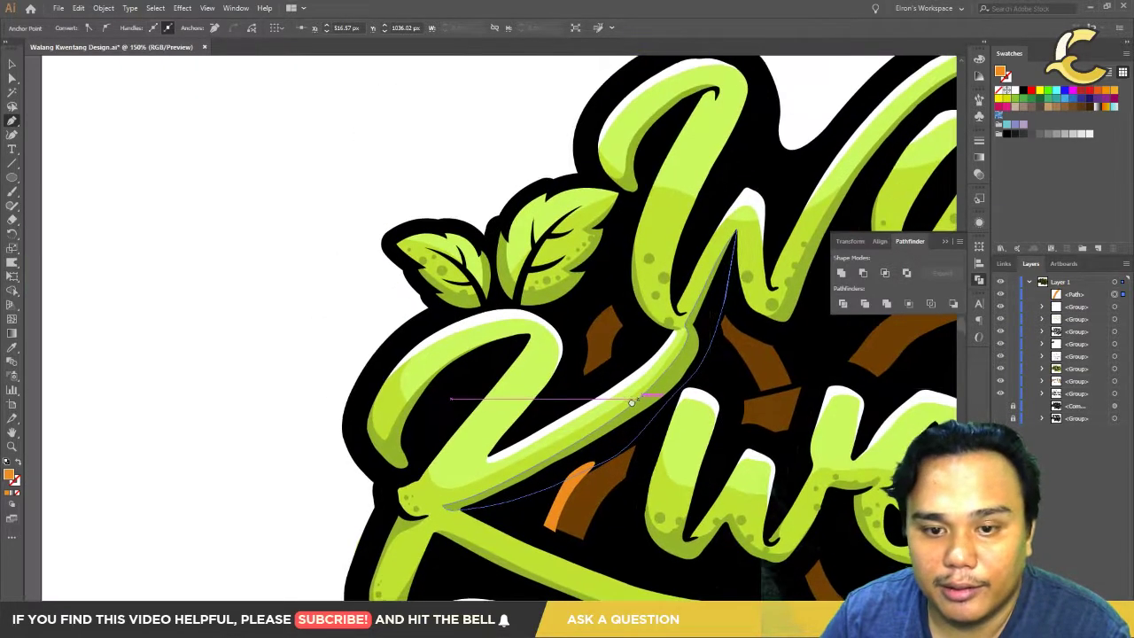
pyautogui.click(1042, 381)
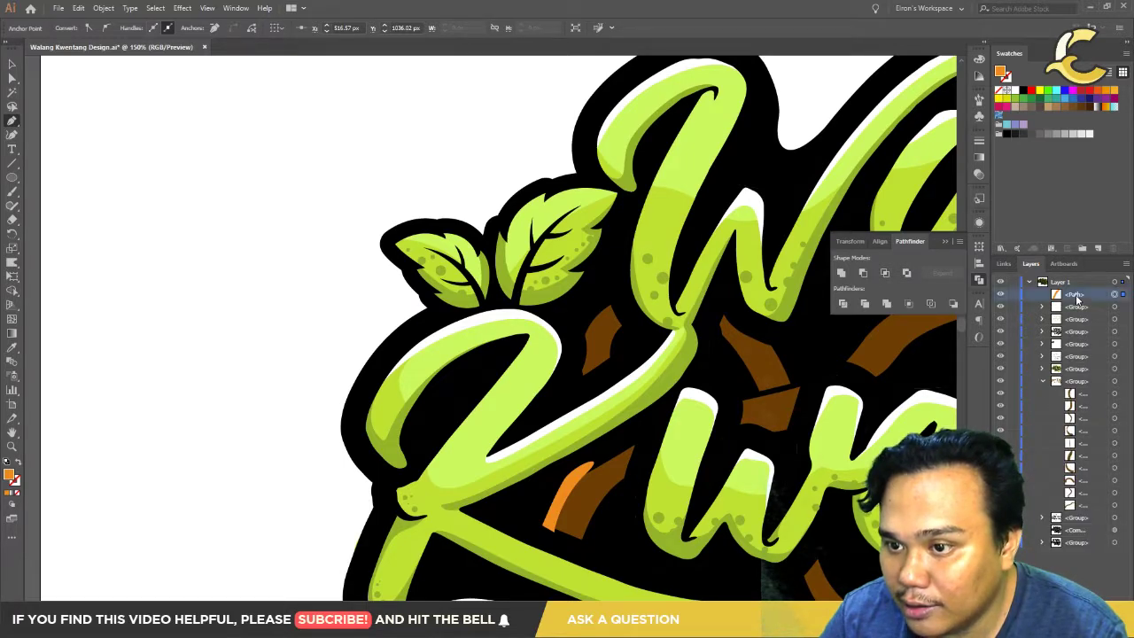
pyautogui.moveTo(1077, 301); pyautogui.dragTo(1077, 386)
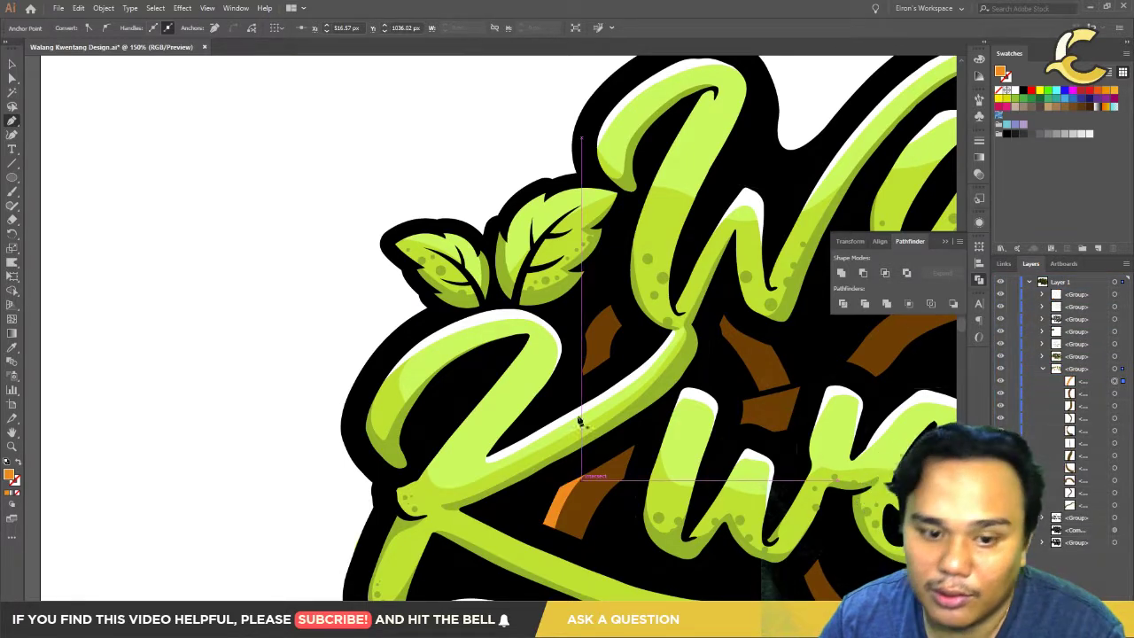
# Step: Add a curved orange highlight along the edge of the next brown wood piece
pyautogui.scroll(2, 579, 422)
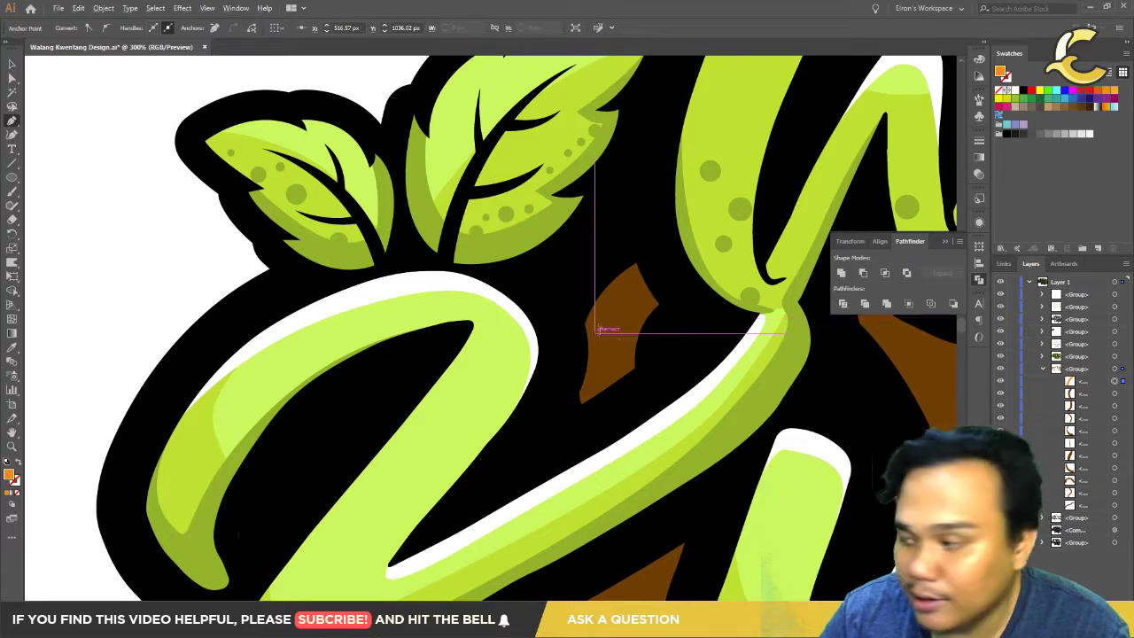
pyautogui.scroll(2, 596, 329)
pyautogui.moveTo(620, 310); pyautogui.dragTo(615, 388)
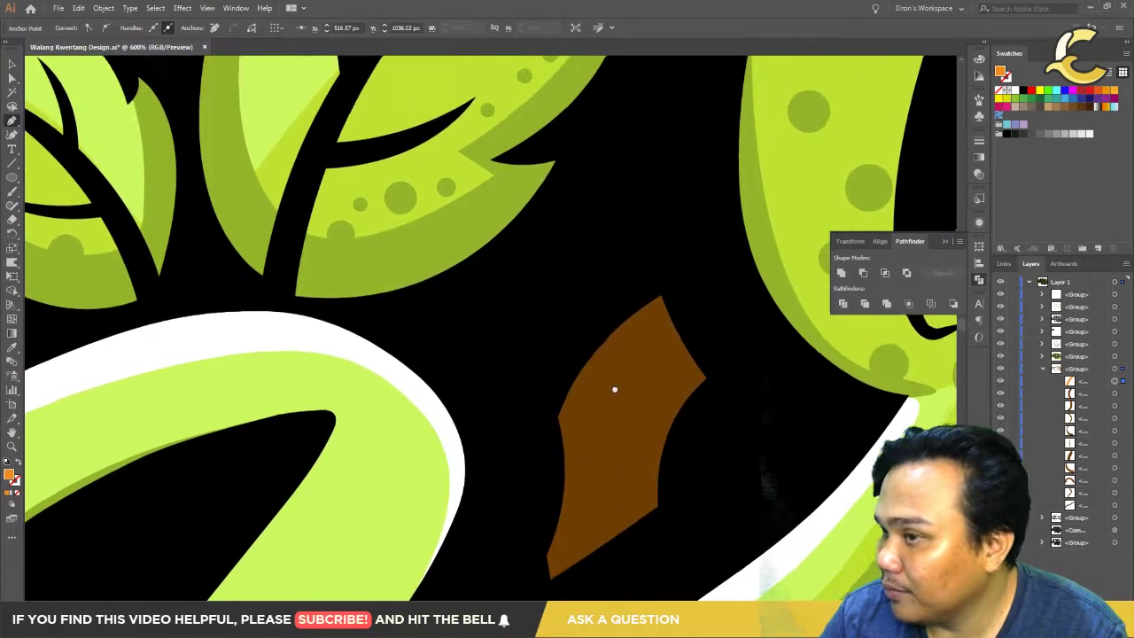
pyautogui.click(562, 434)
pyautogui.moveTo(681, 308); pyautogui.dragTo(739, 300)
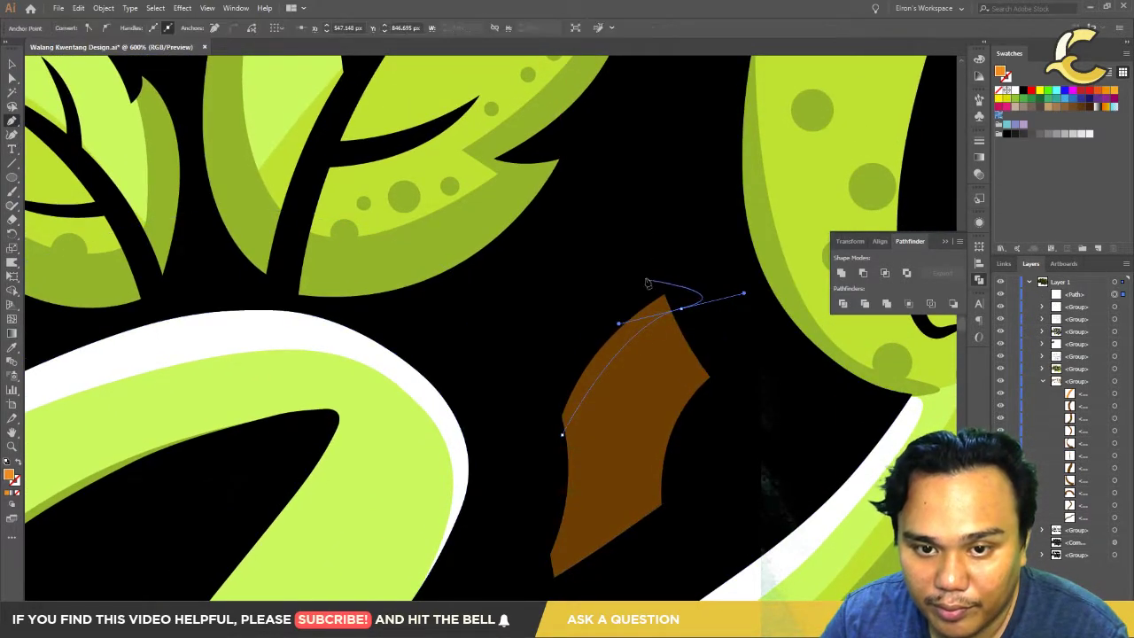
pyautogui.click(567, 435)
pyautogui.hotkey('ctrl', 'shift', 'a')
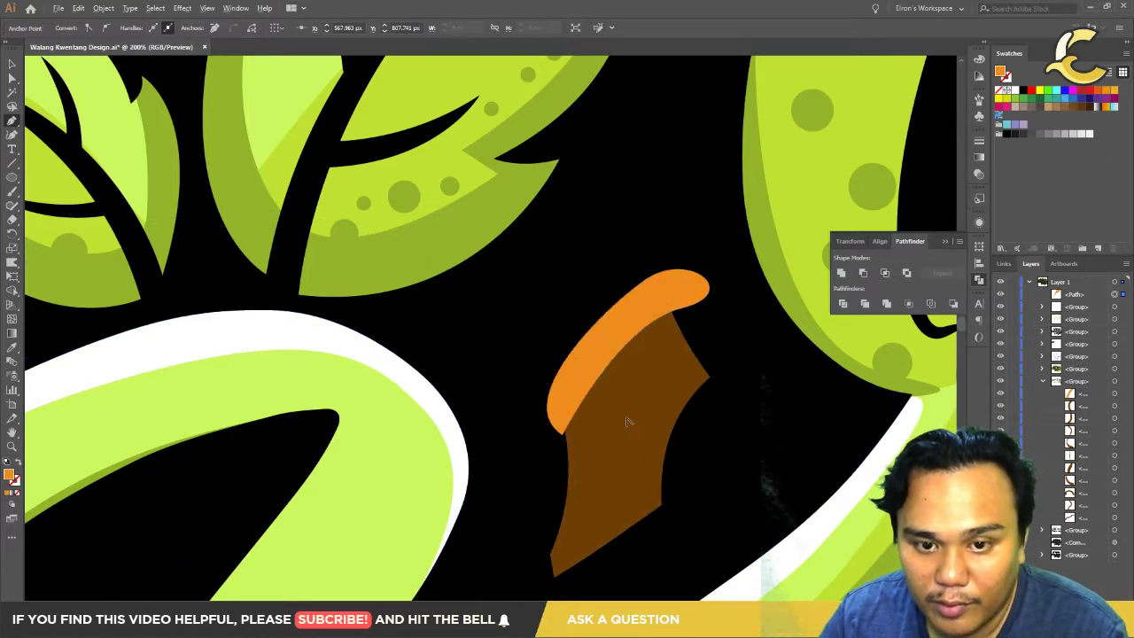
# Step: Draw a leaf-shaped orange highlight along another brown piece's edge
pyautogui.scroll(-5, 620, 429)
pyautogui.scroll(2, 578, 546)
pyautogui.scroll(1, 578, 546)
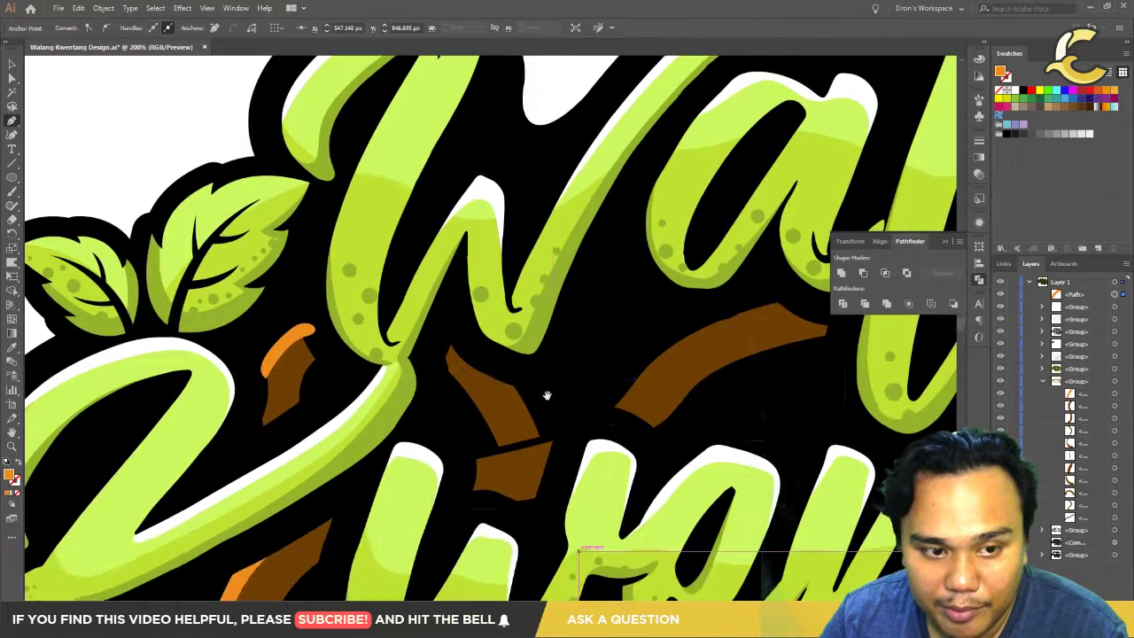
pyautogui.scroll(1, 547, 395)
pyautogui.click(569, 516)
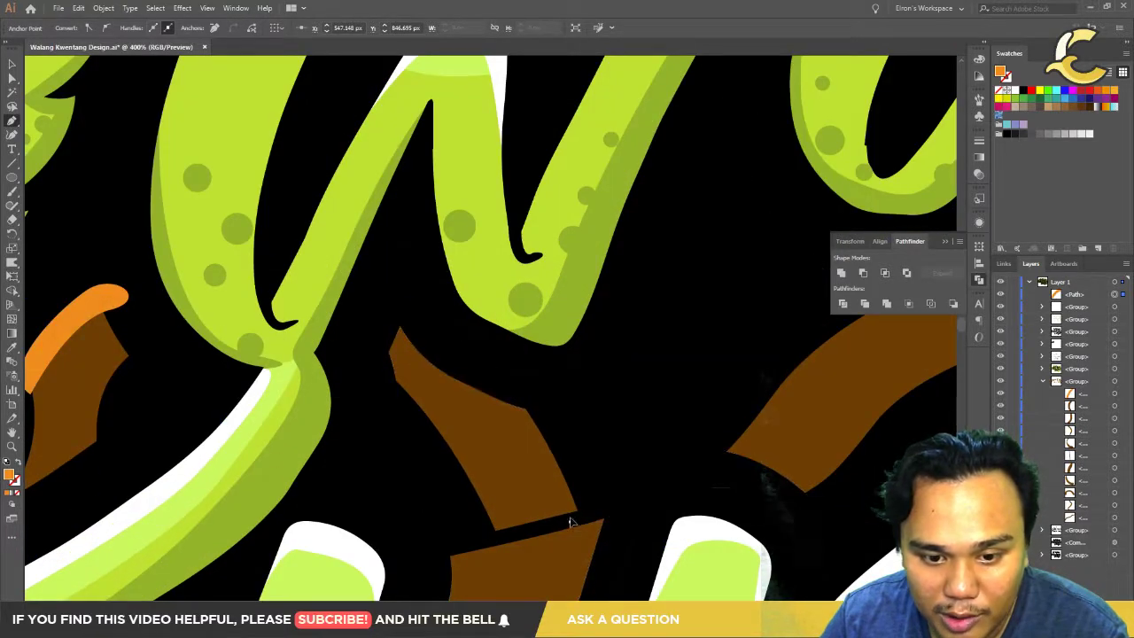
pyautogui.moveTo(485, 381); pyautogui.dragTo(574, 448)
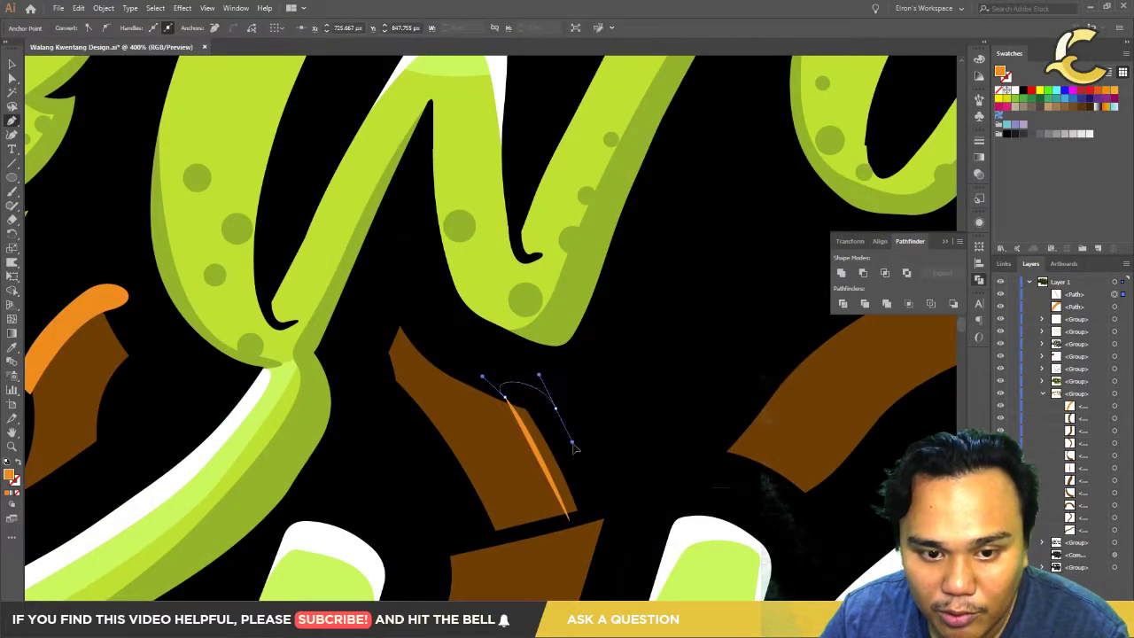
pyautogui.click(569, 520)
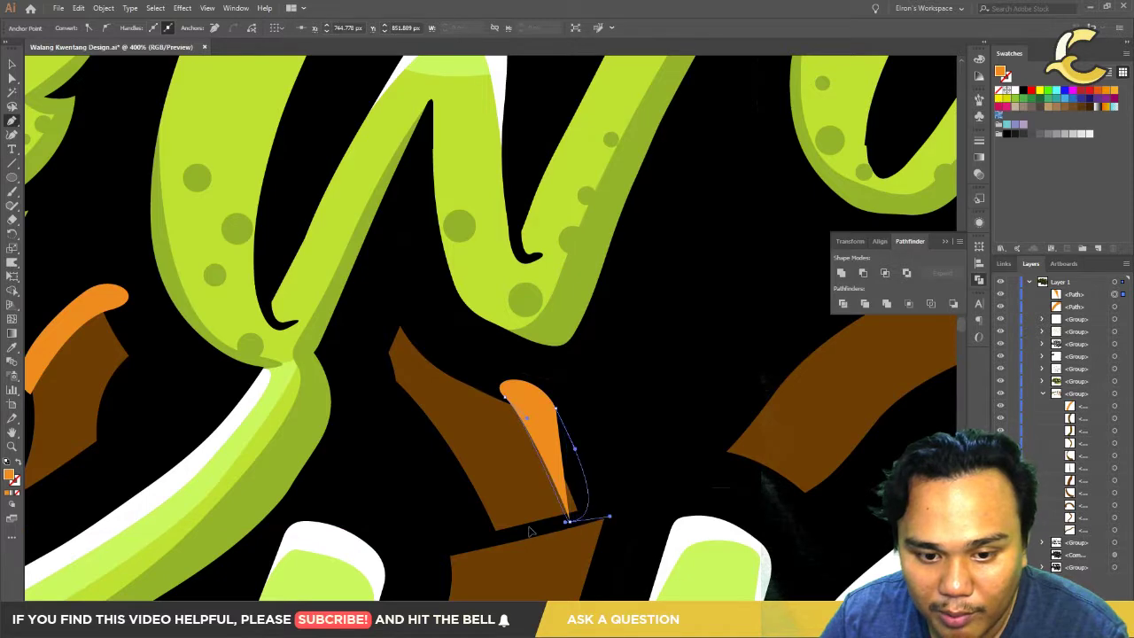
# Step: Add a thin orange sliver highlight on the lower brown piece
pyautogui.scroll(-1, 567, 483)
pyautogui.scroll(-5, 602, 438)
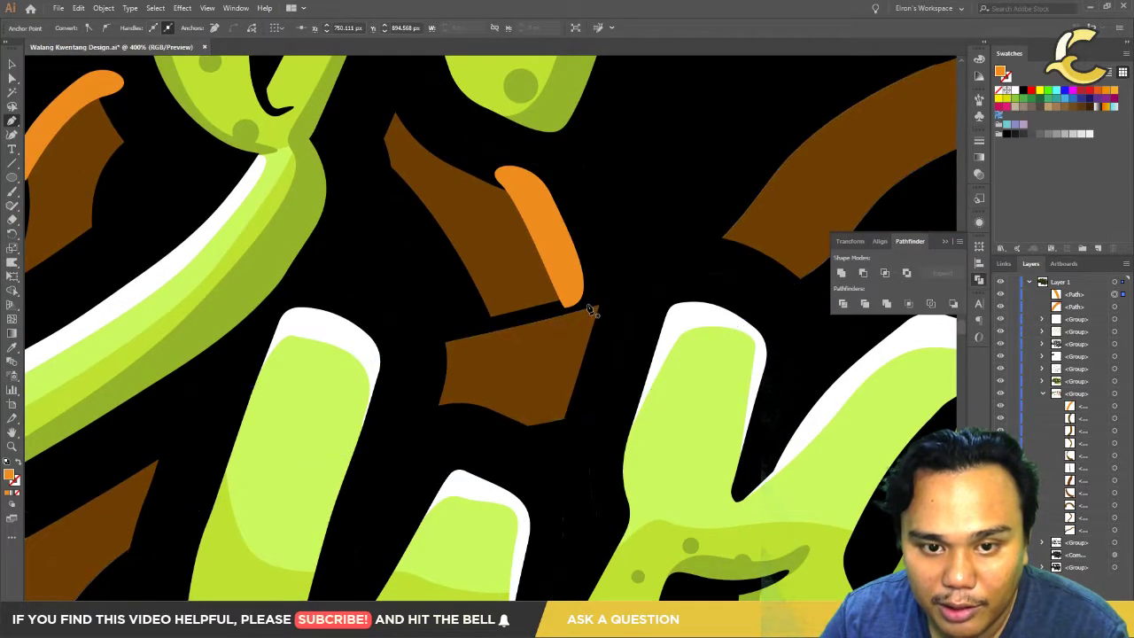
pyautogui.click(586, 305)
pyautogui.click(544, 444)
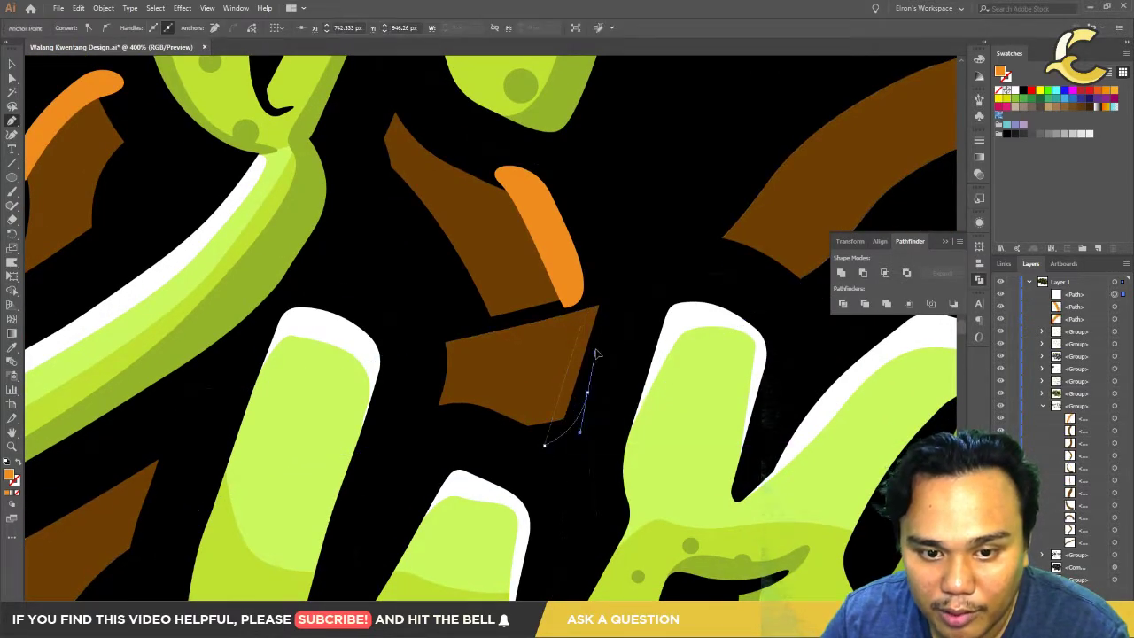
pyautogui.click(588, 307)
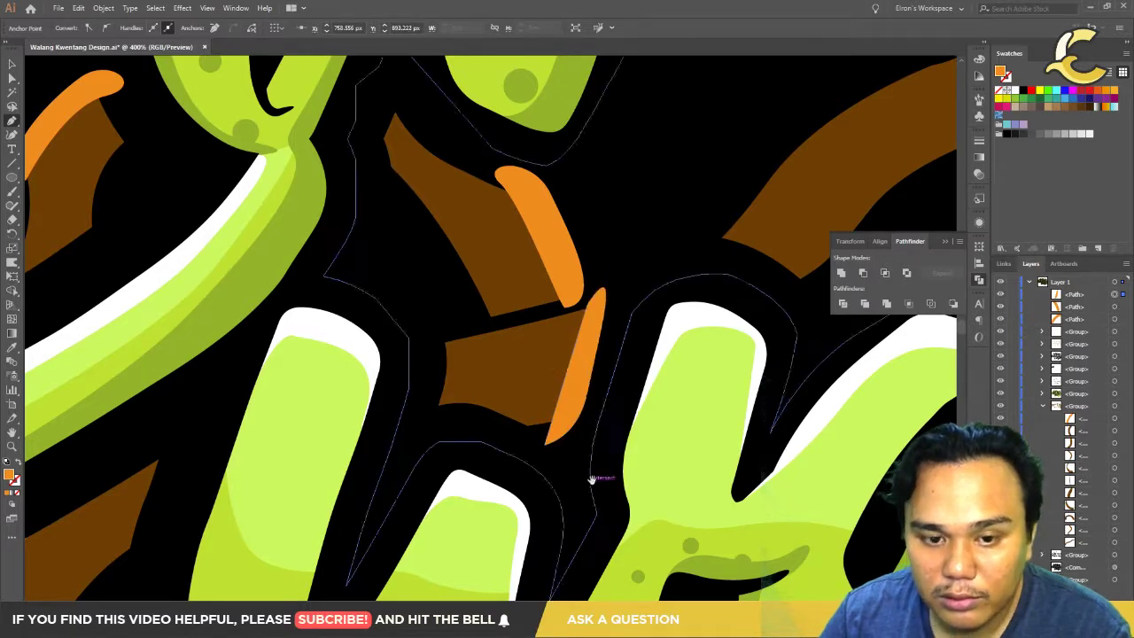
# Step: Draw an orange highlight following the curved brown arc's edge
pyautogui.moveTo(590, 473); pyautogui.dragTo(463, 455)
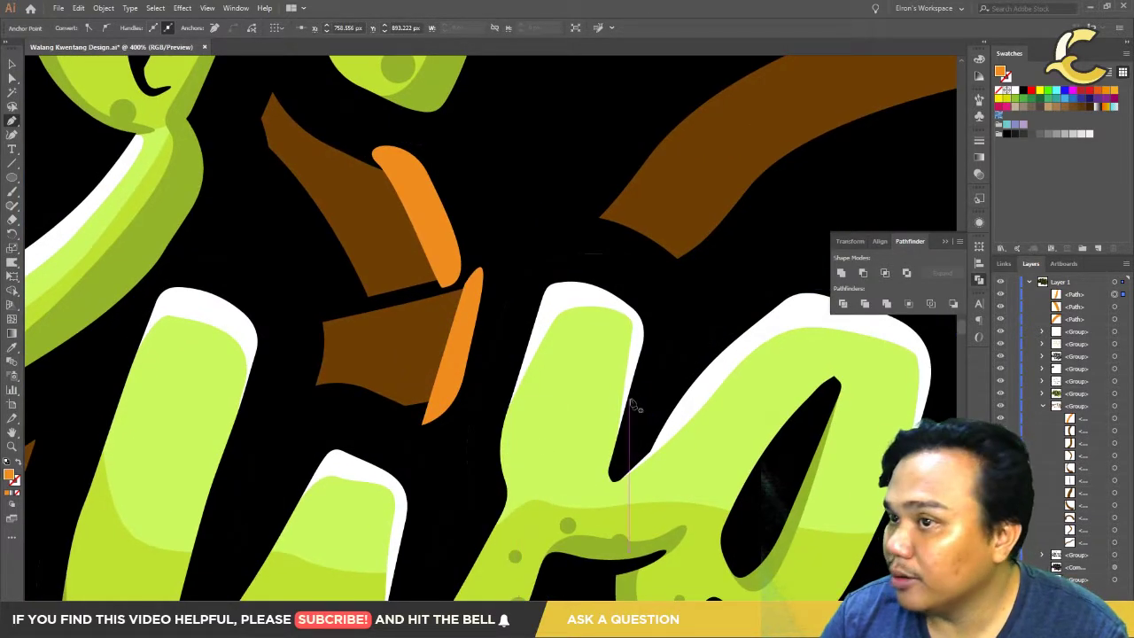
pyautogui.scroll(-3, 781, 295)
pyautogui.scroll(-1, 620, 399)
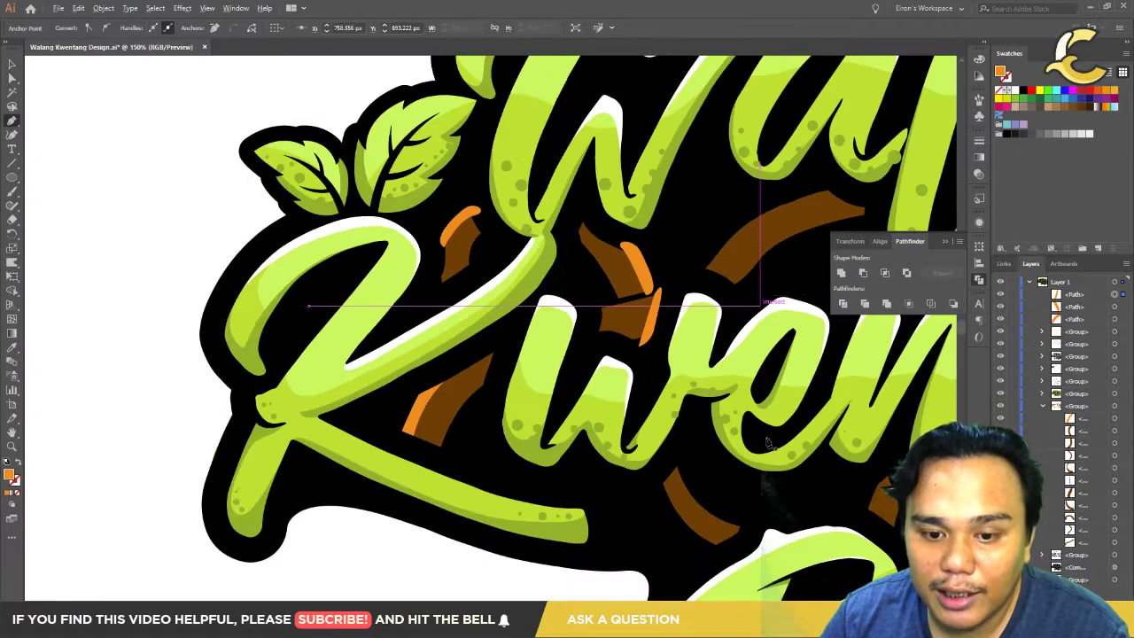
pyautogui.scroll(1, 512, 483)
pyautogui.scroll(2, 512, 482)
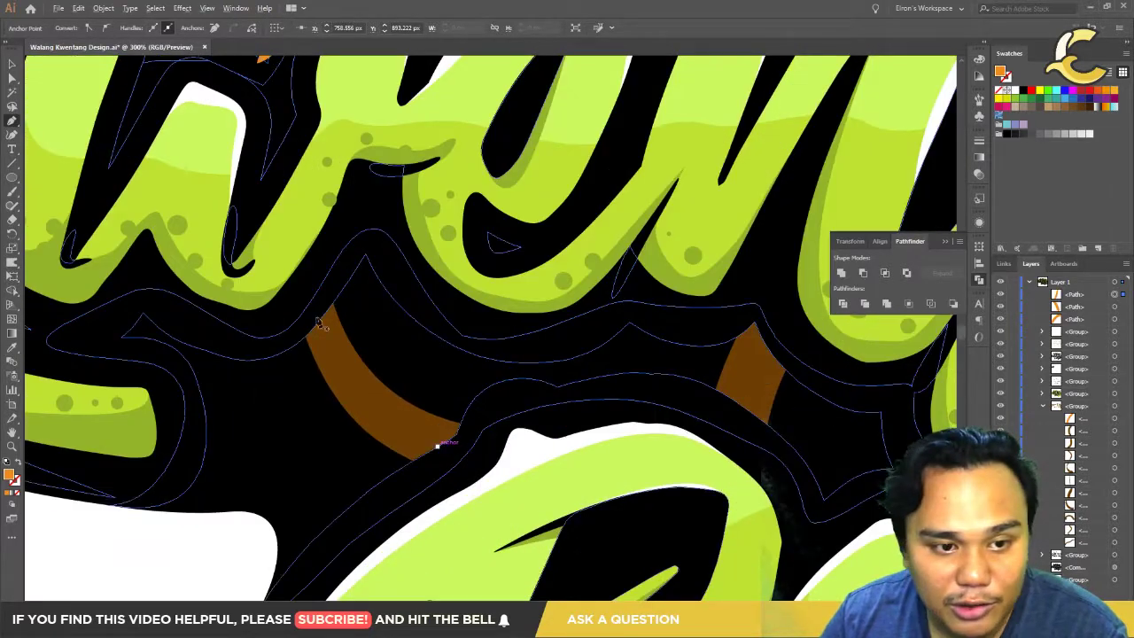
pyautogui.click(325, 307)
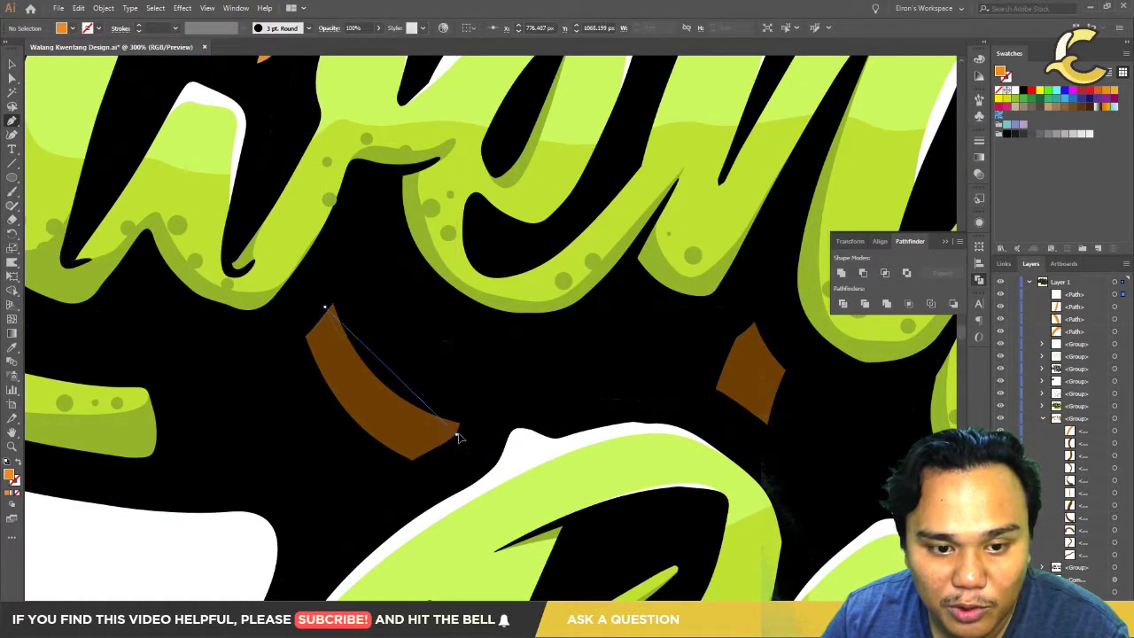
pyautogui.moveTo(448, 415); pyautogui.dragTo(429, 409)
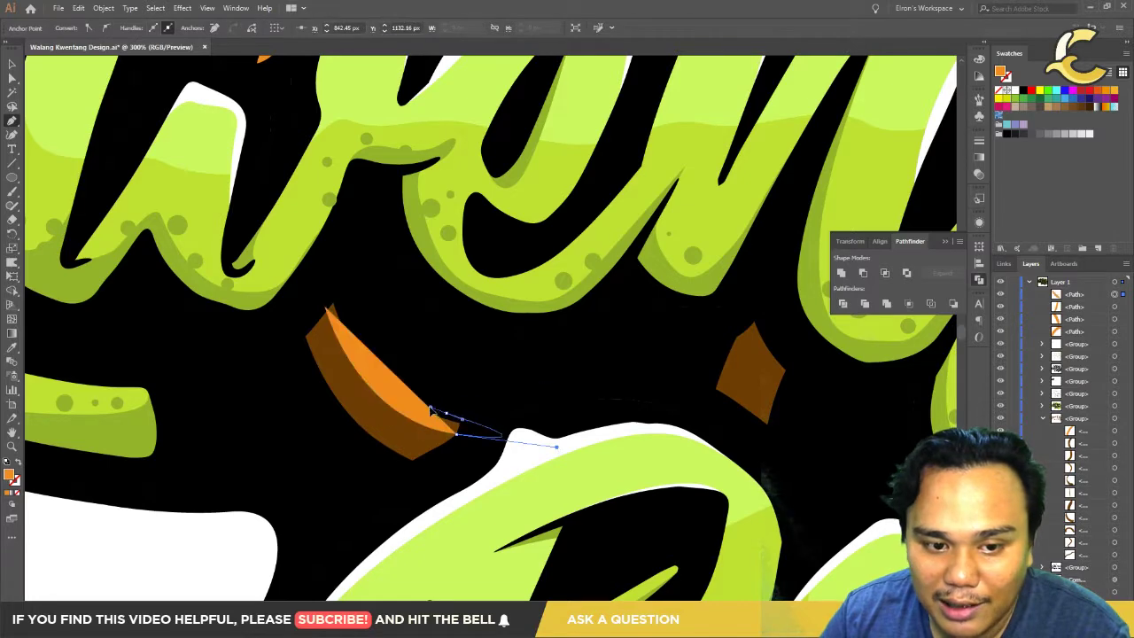
pyautogui.moveTo(325, 308); pyautogui.dragTo(382, 360)
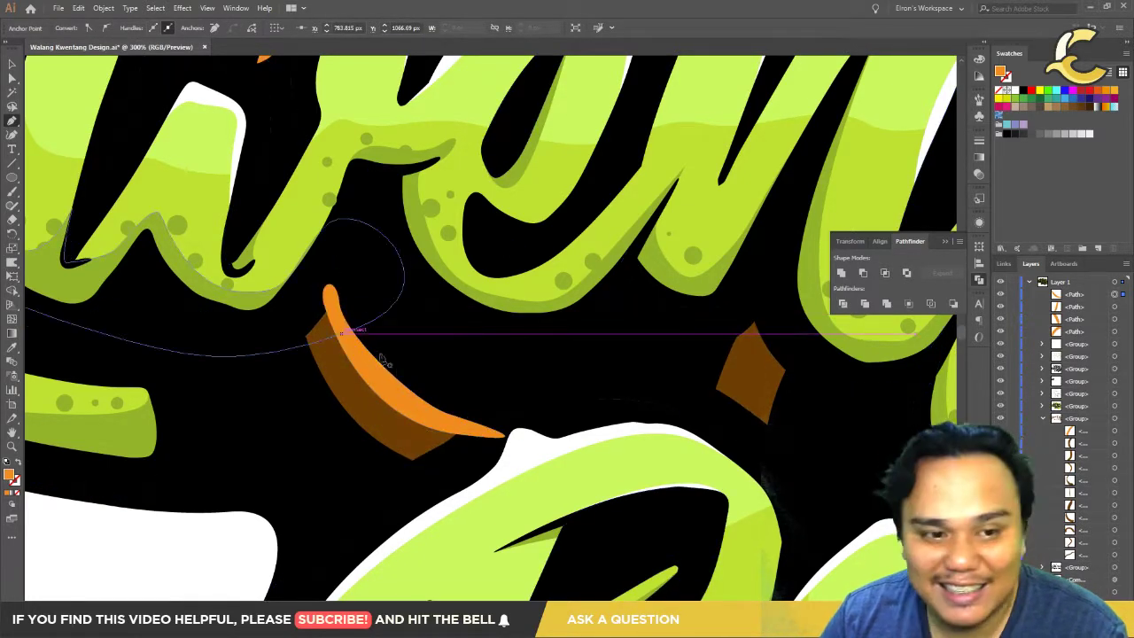
# Step: Add a small orange highlight shape on the small brown piece
pyautogui.moveTo(634, 423); pyautogui.dragTo(439, 416)
pyautogui.click(564, 316)
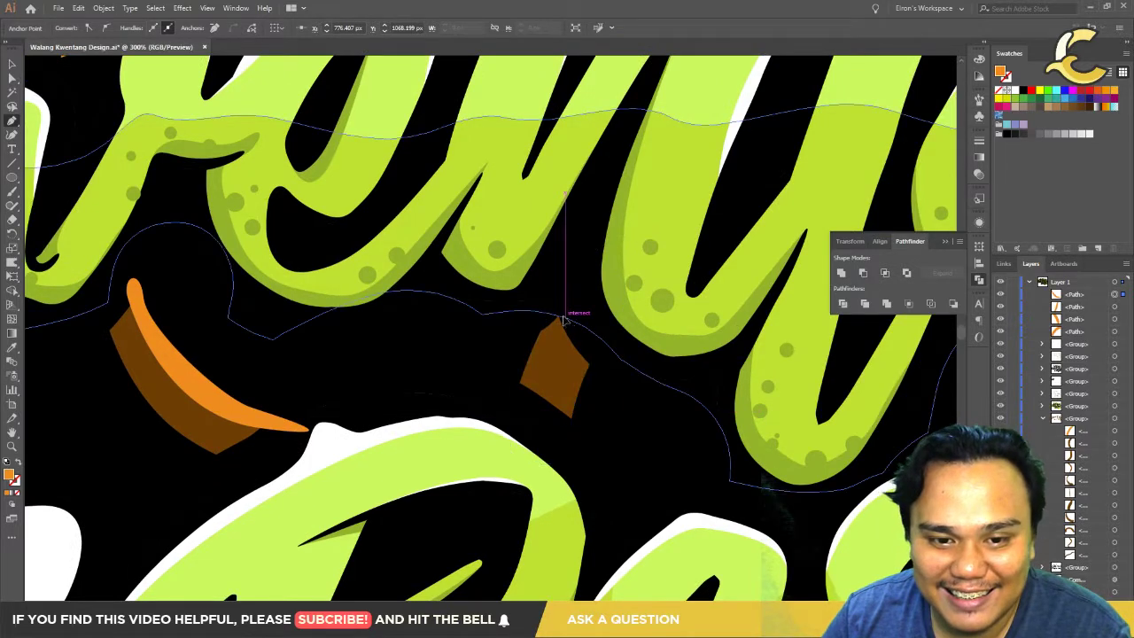
pyautogui.moveTo(513, 431); pyautogui.dragTo(511, 375)
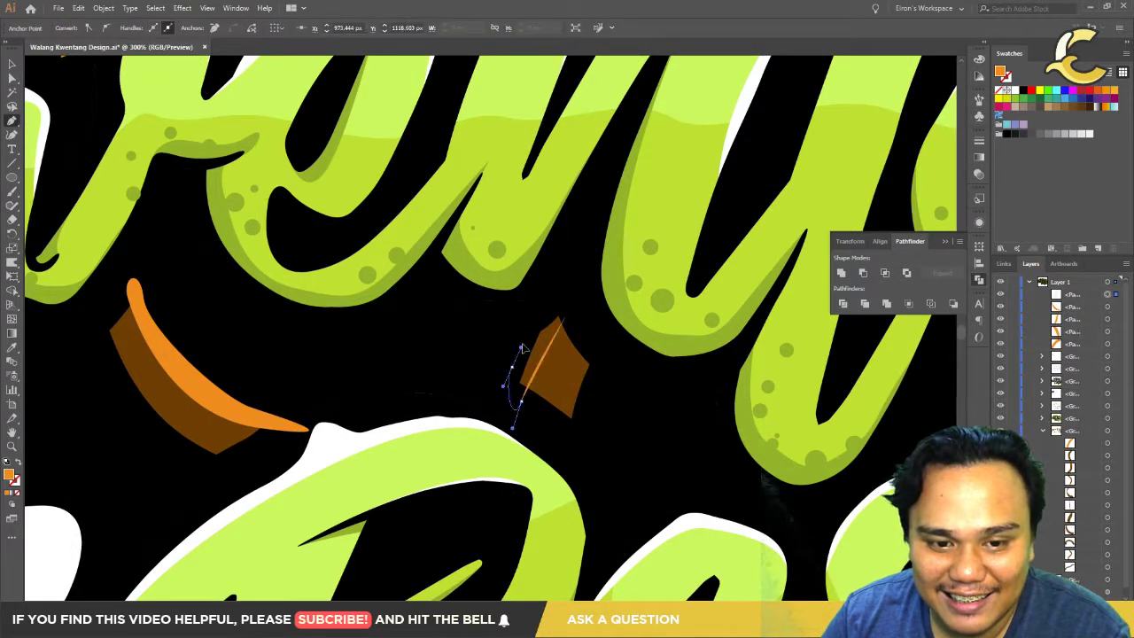
pyautogui.moveTo(558, 317); pyautogui.dragTo(554, 308)
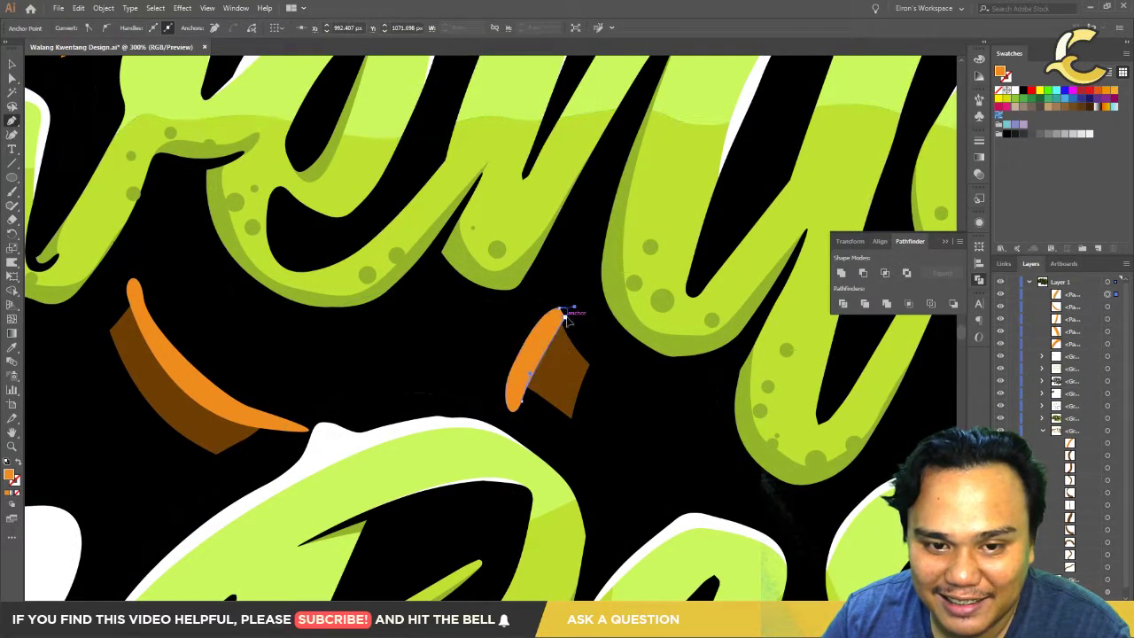
# Step: Start a curved orange highlight on the brown piece below the letters
pyautogui.moveTo(608, 345); pyautogui.dragTo(506, 391)
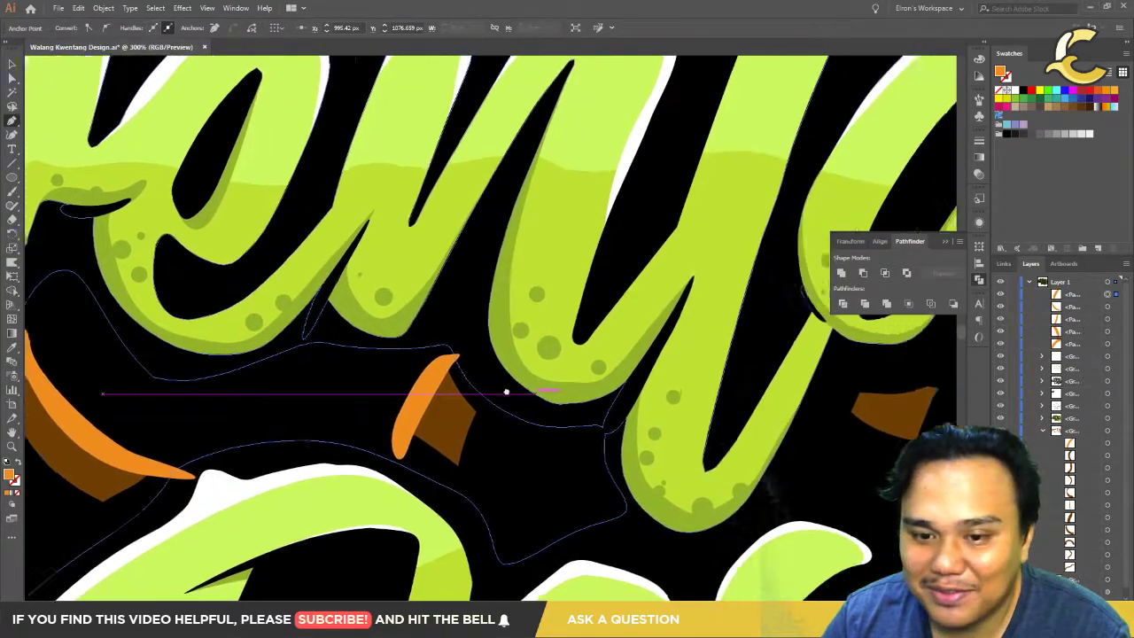
pyautogui.click(684, 423)
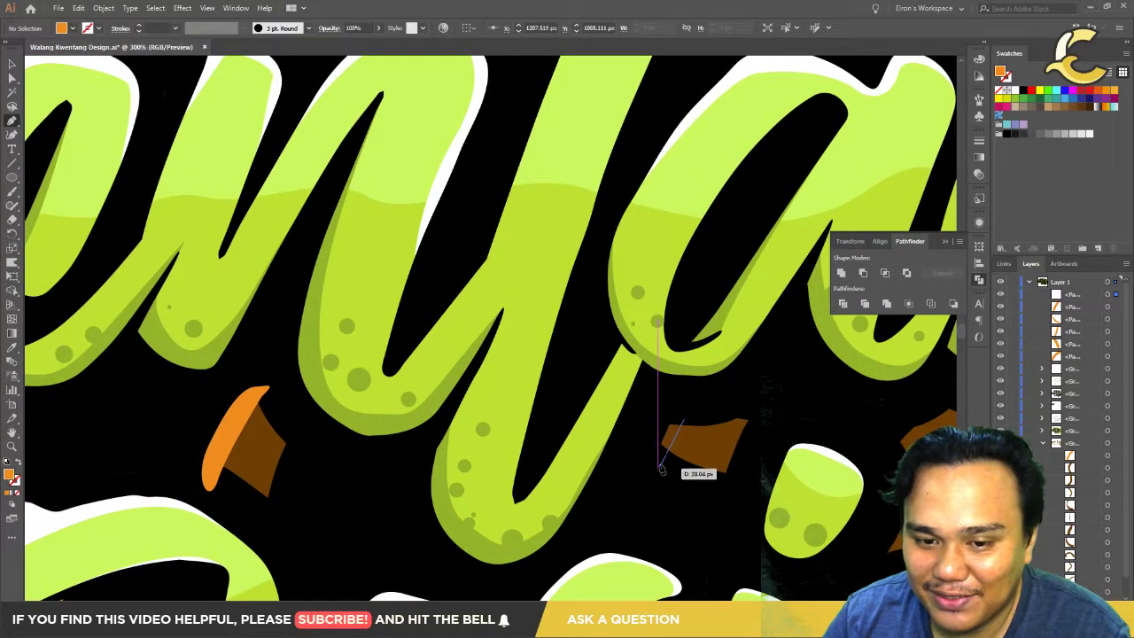
pyautogui.moveTo(659, 458); pyautogui.dragTo(682, 418)
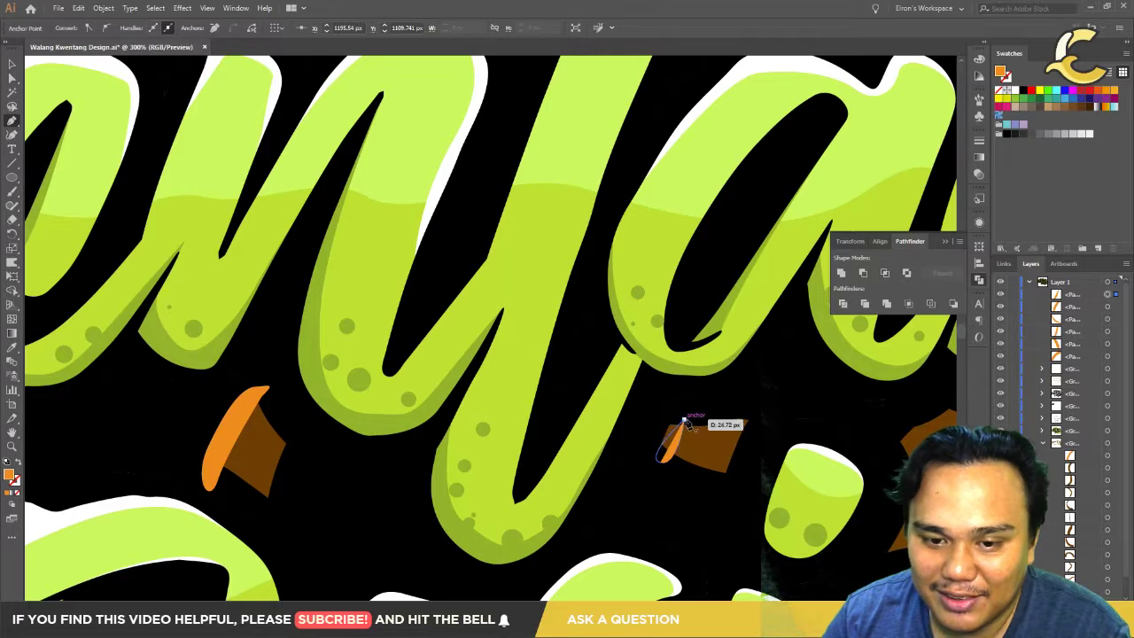
# Step: Draw a thin closed orange strip following the top edge of the brown arc under Walang's a
pyautogui.scroll(-5, 767, 440)
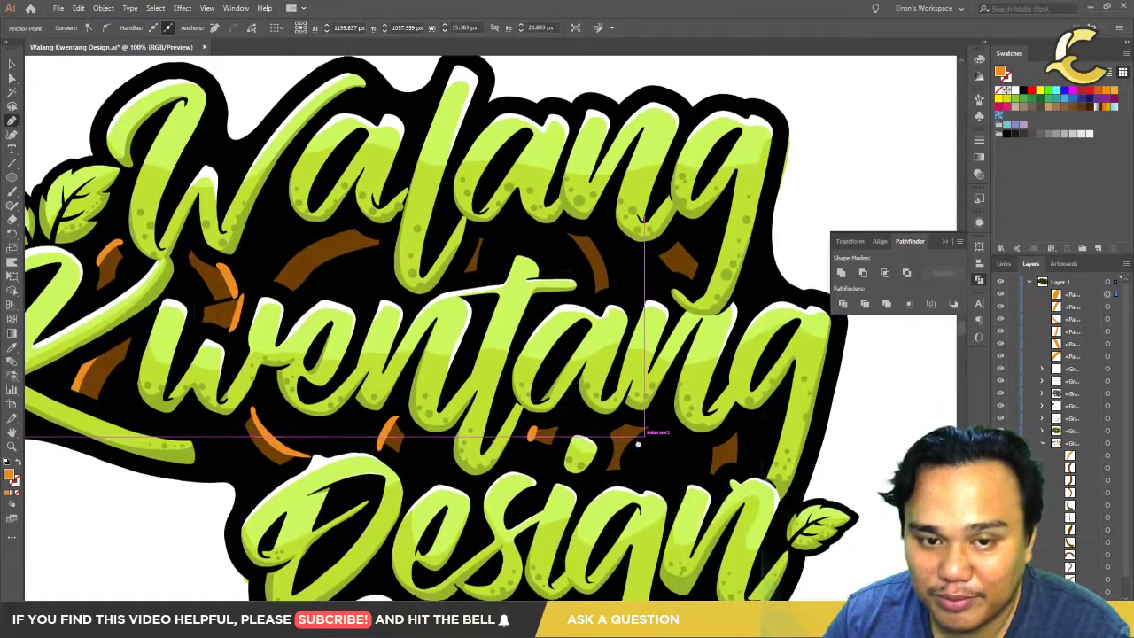
pyautogui.scroll(2, 350, 408)
pyautogui.scroll(2, 350, 407)
pyautogui.scroll(1, 349, 408)
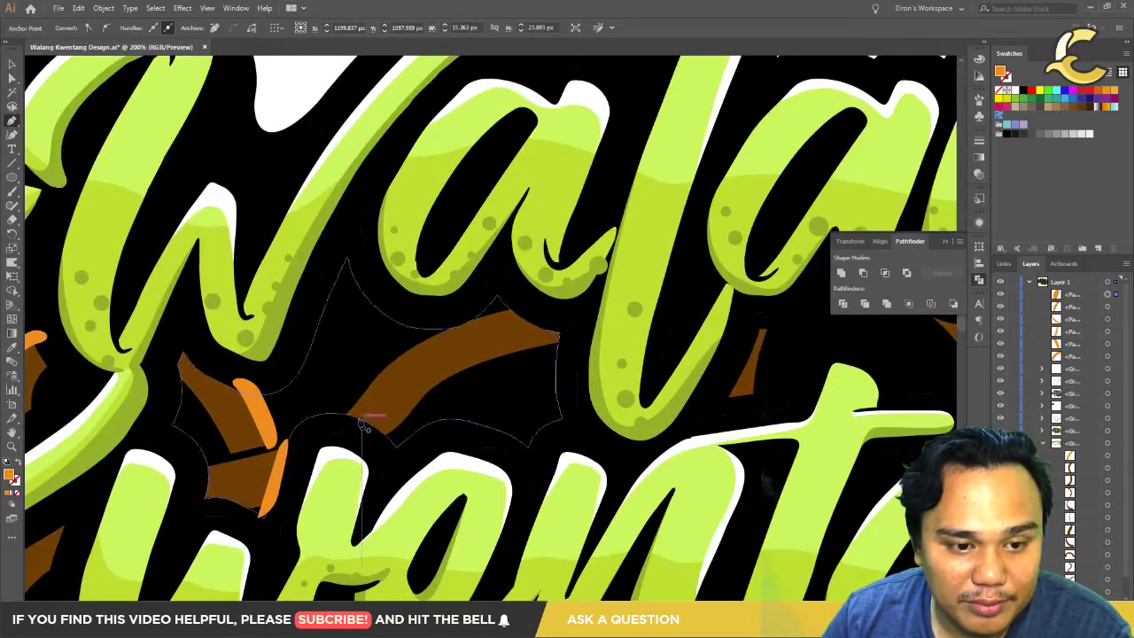
pyautogui.moveTo(355, 416); pyautogui.dragTo(430, 348)
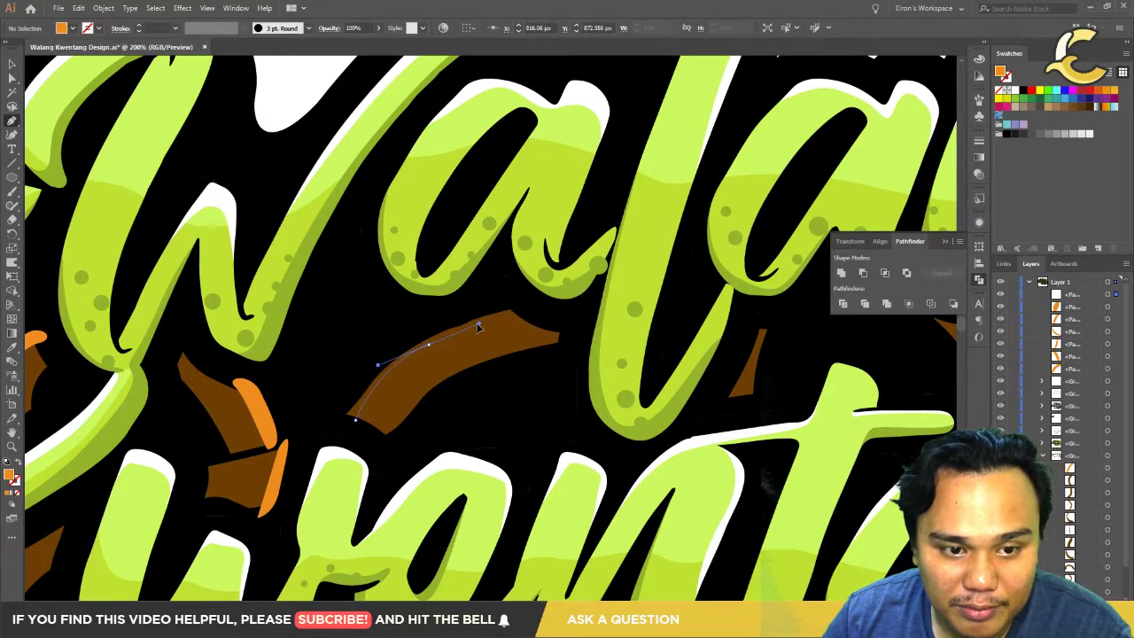
pyautogui.click(477, 328)
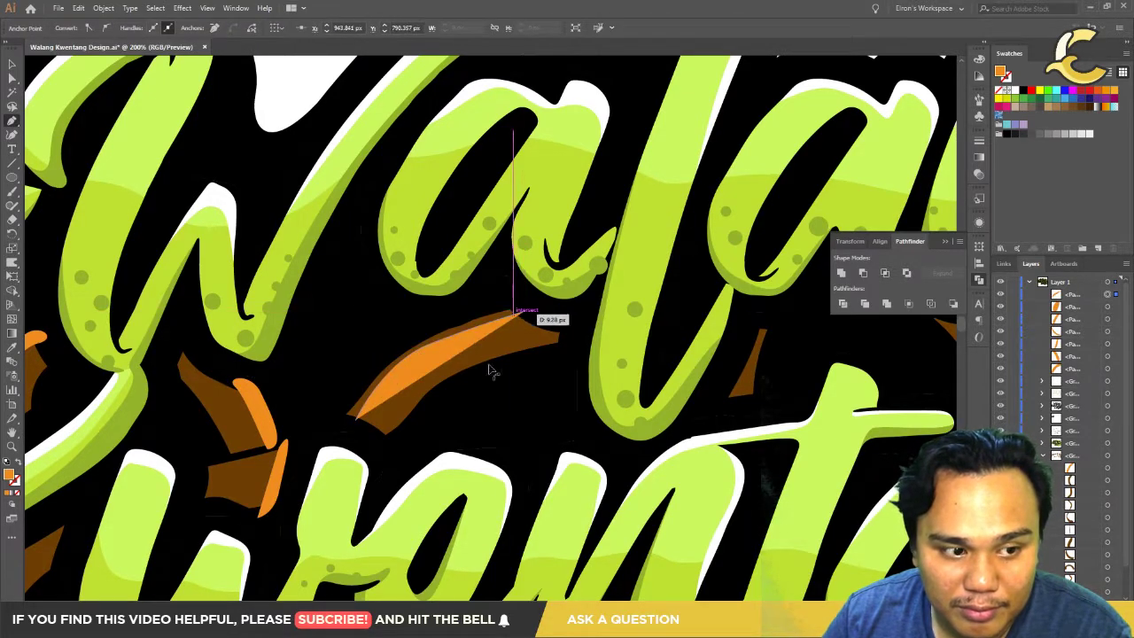
pyautogui.scroll(-2, 491, 370)
pyautogui.scroll(2, 490, 359)
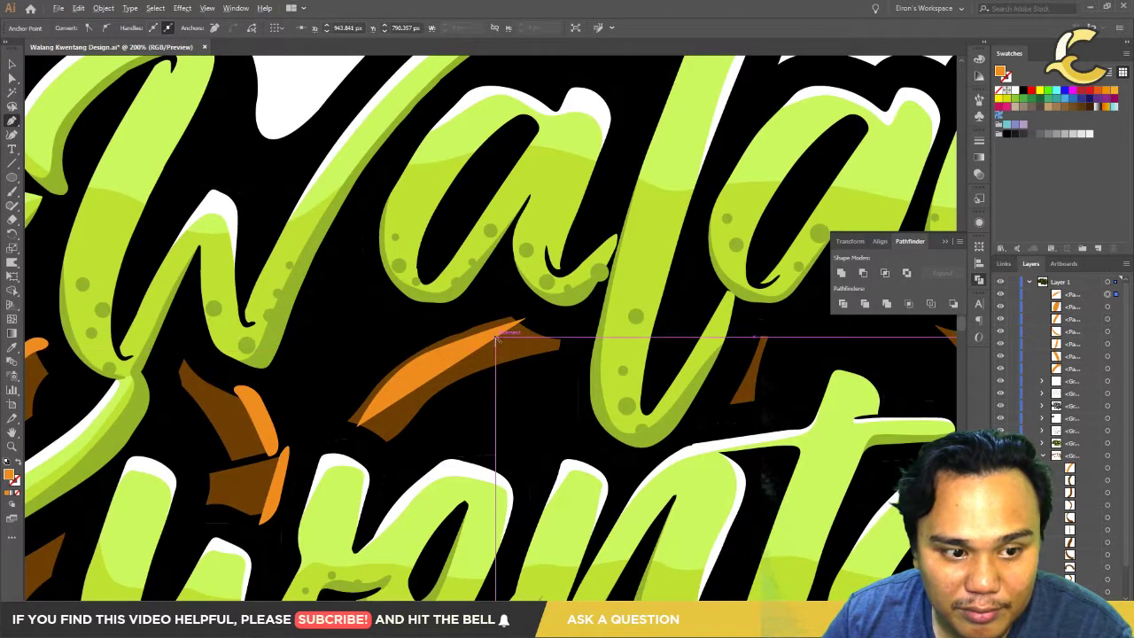
pyautogui.scroll(1, 505, 323)
pyautogui.click(511, 324)
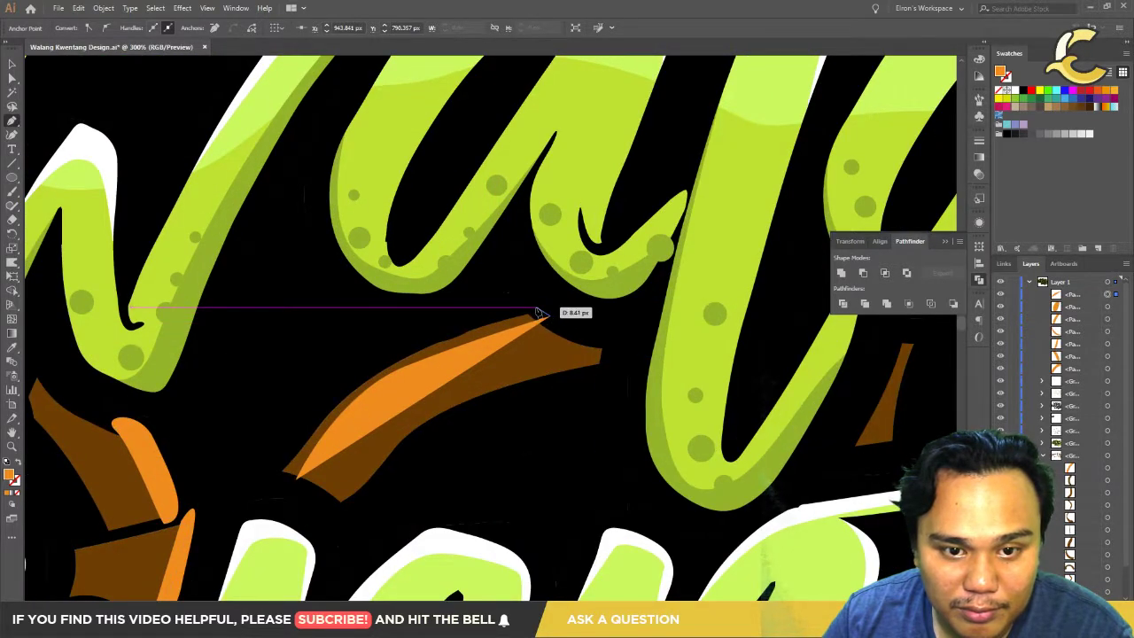
pyautogui.moveTo(308, 423); pyautogui.dragTo(337, 403)
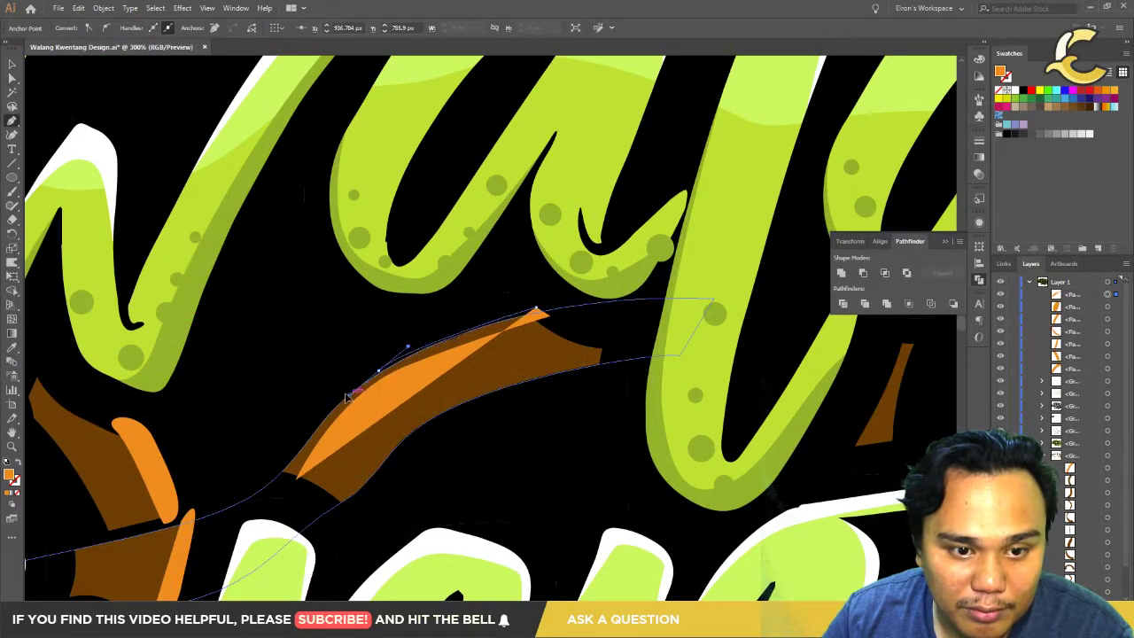
pyautogui.click(291, 470)
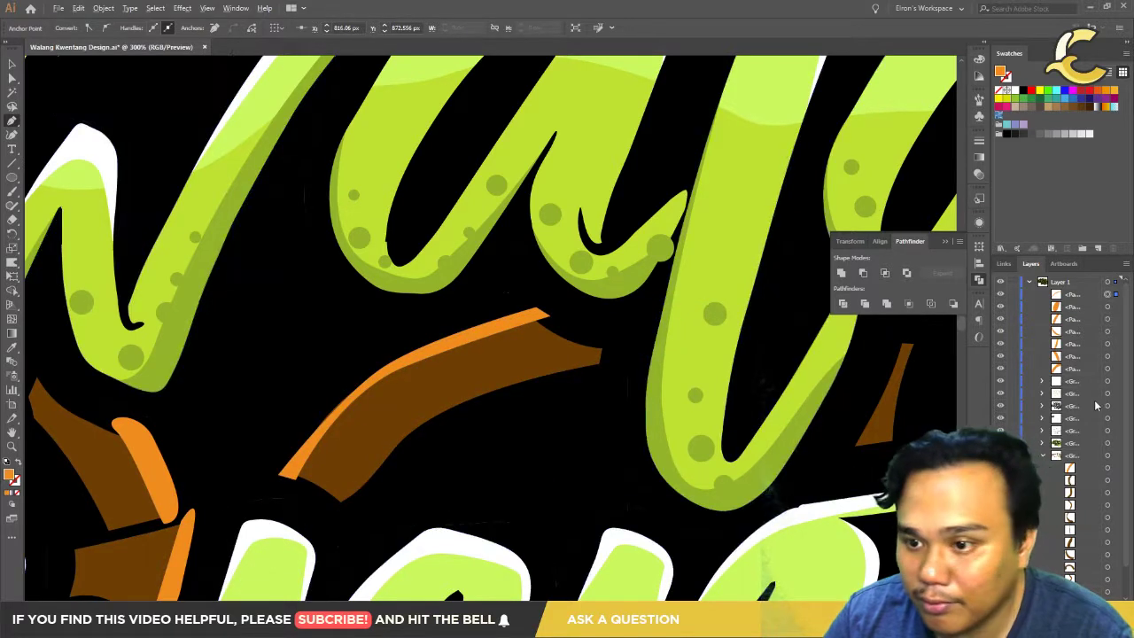
# Step: Group the orange highlight pieces and move that group into the logo's group
pyautogui.click(1116, 367)
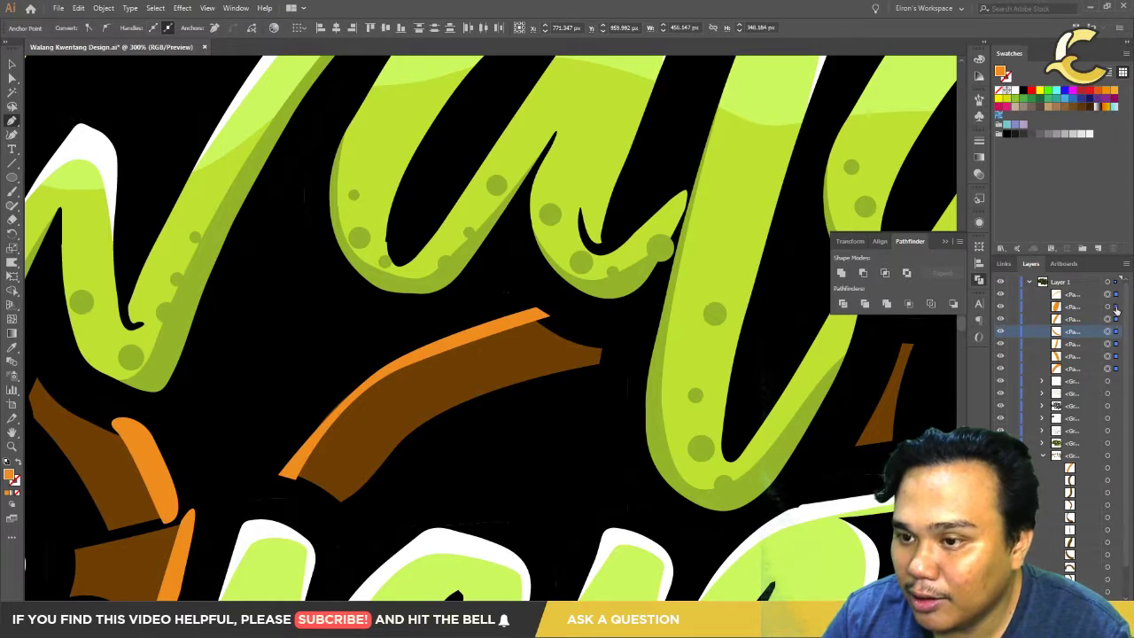
pyautogui.hotkey('ctrl', 'g')
pyautogui.moveTo(1082, 304); pyautogui.dragTo(1076, 383)
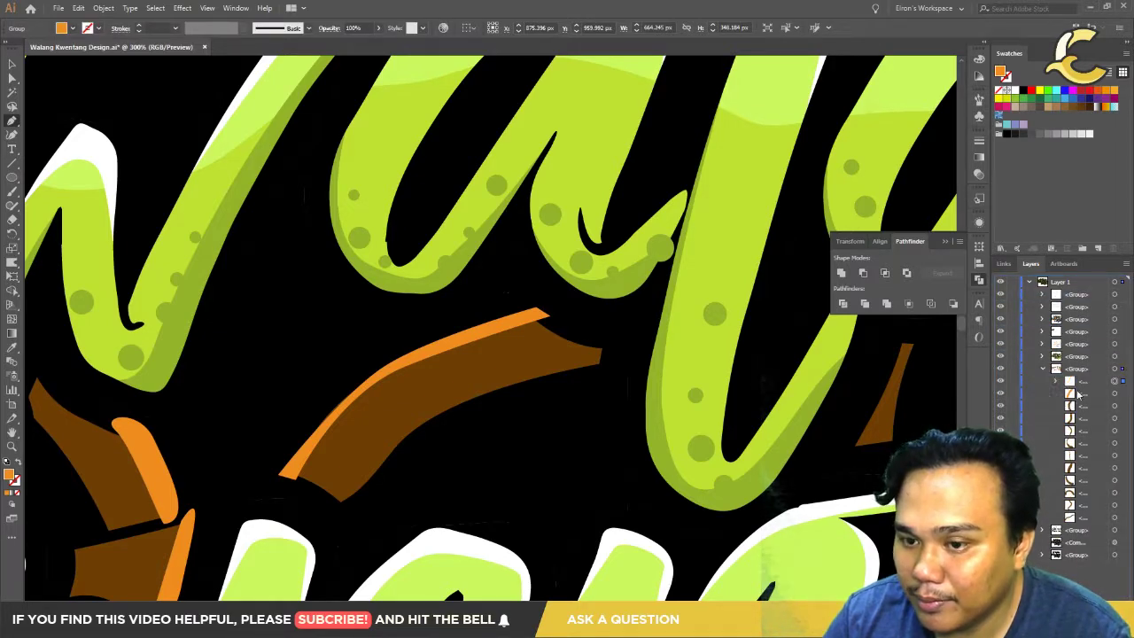
pyautogui.hotkey('ctrl', '1')
pyautogui.hotkey('ctrl', '-')
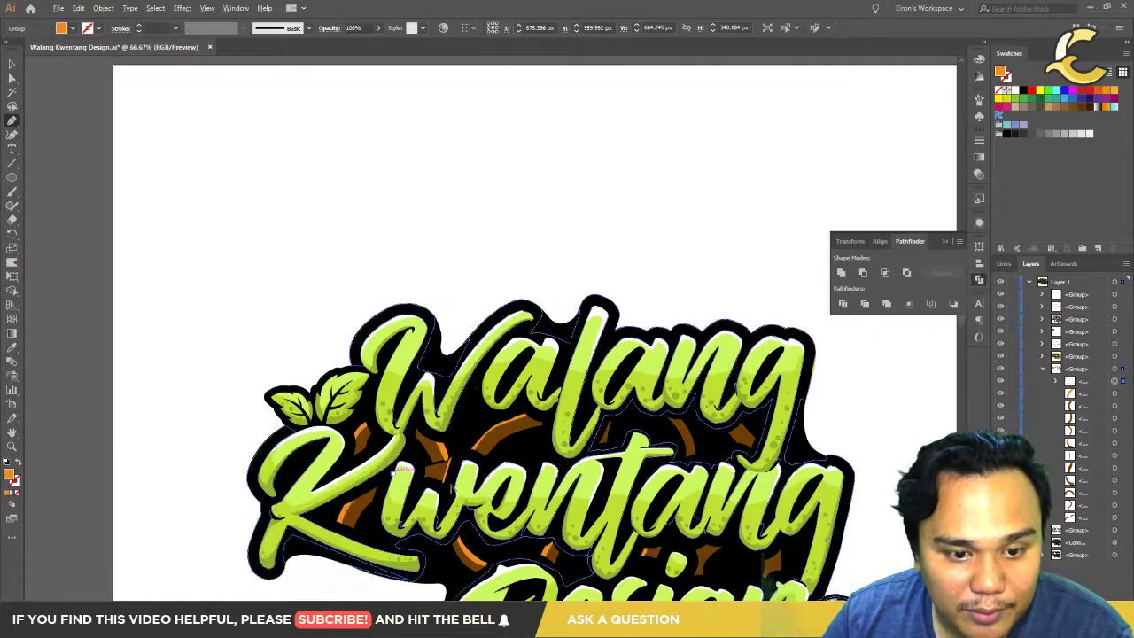
# Step: Delete the stray orange sliver beside the lower brown ring piece
pyautogui.scroll(-2, 509, 442)
pyautogui.scroll(2, 311, 403)
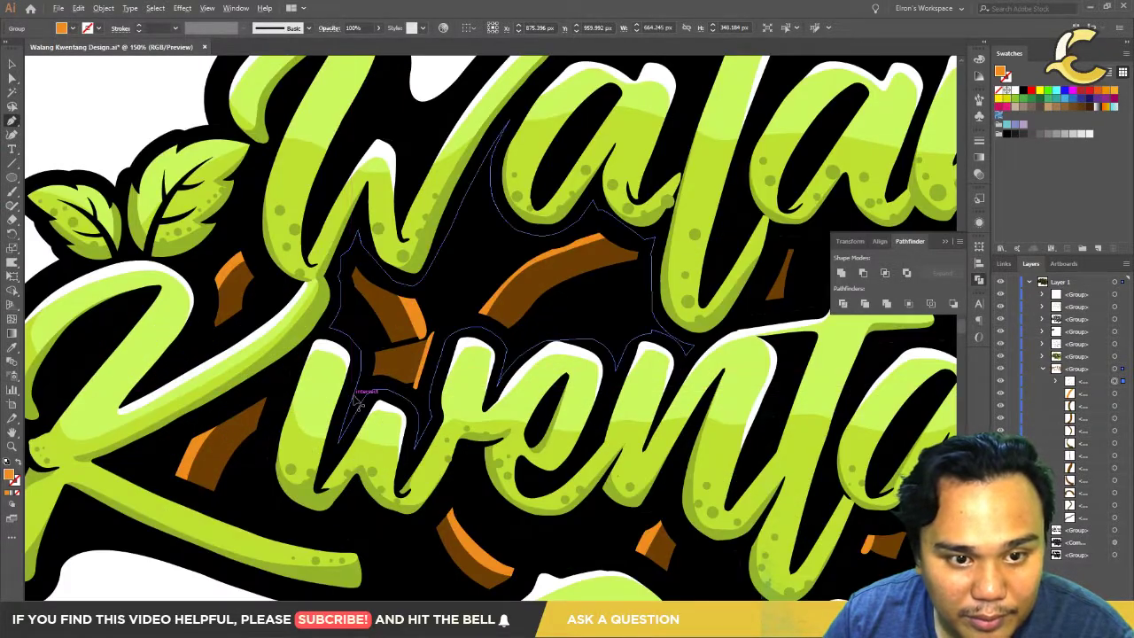
pyautogui.scroll(3, 457, 352)
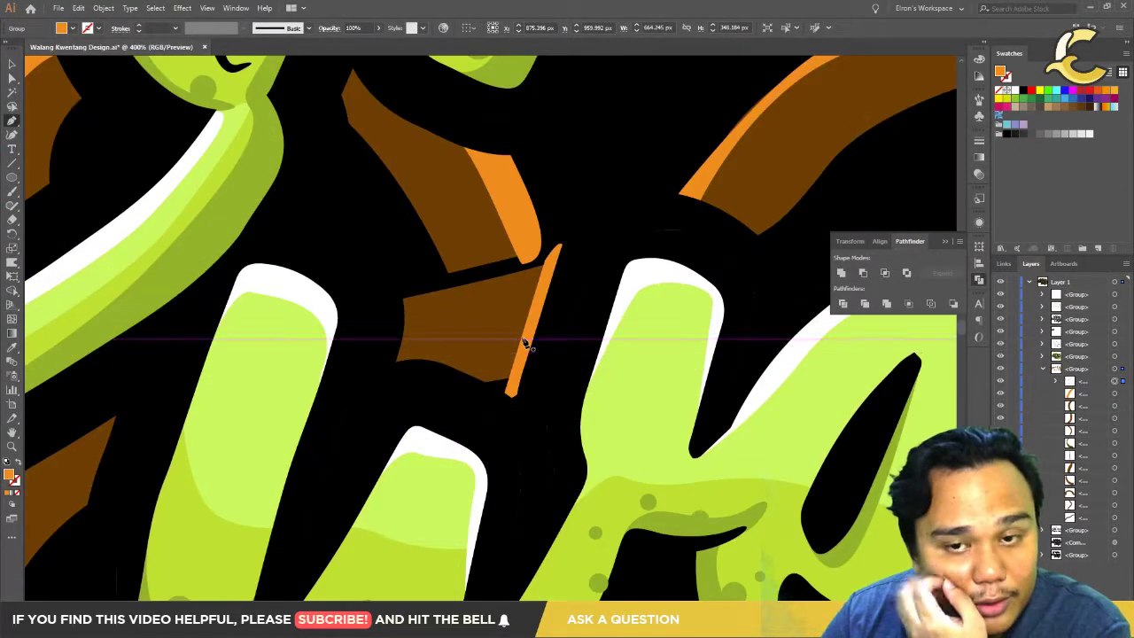
pyautogui.scroll(-3, 549, 365)
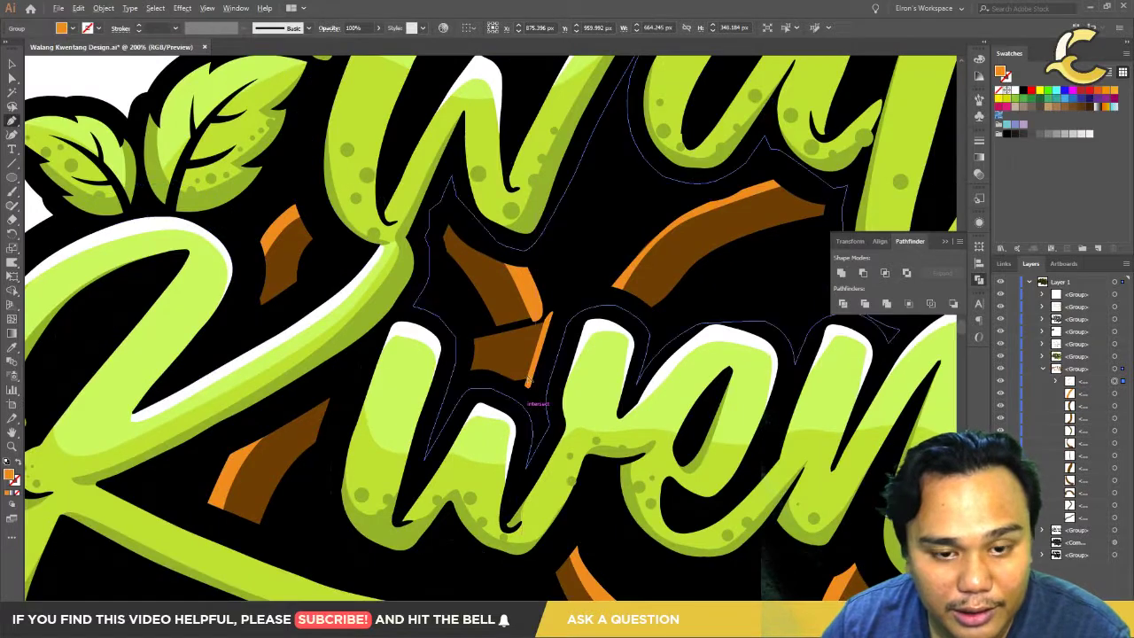
pyautogui.scroll(3, 522, 376)
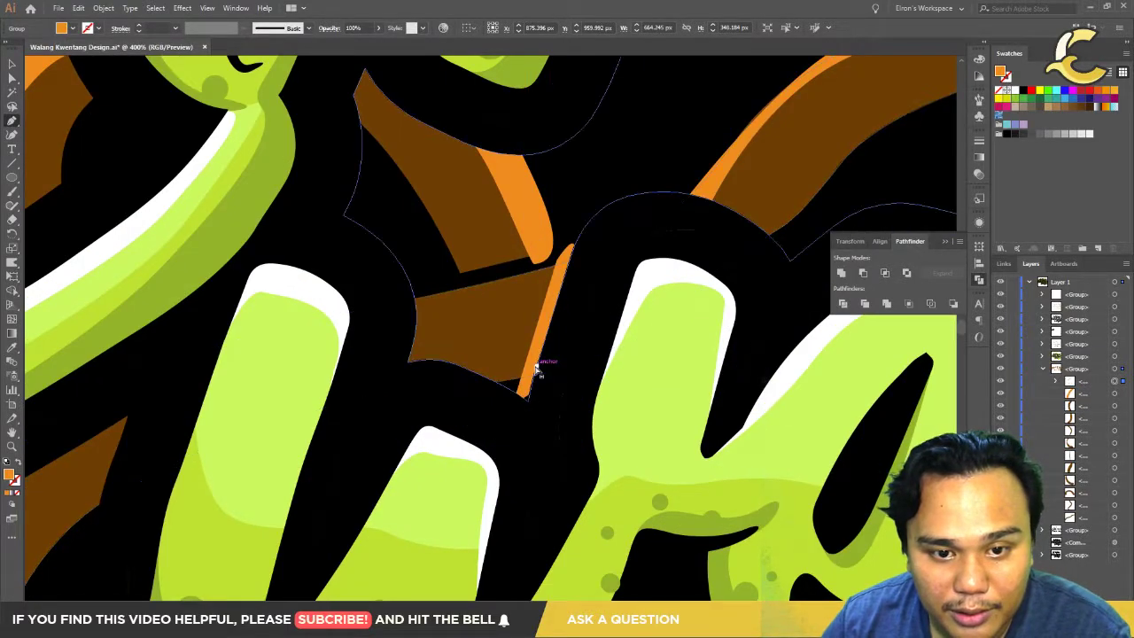
pyautogui.keyDown('ctrl'); pyautogui.click(525, 379); pyautogui.keyUp('ctrl')
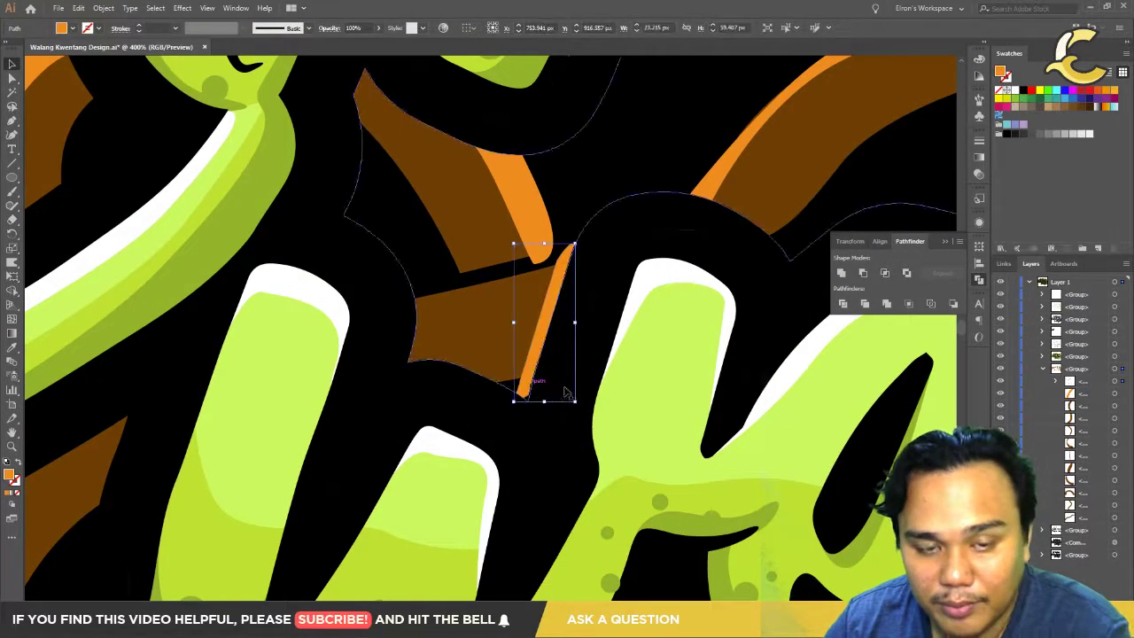
pyautogui.press('Delete')
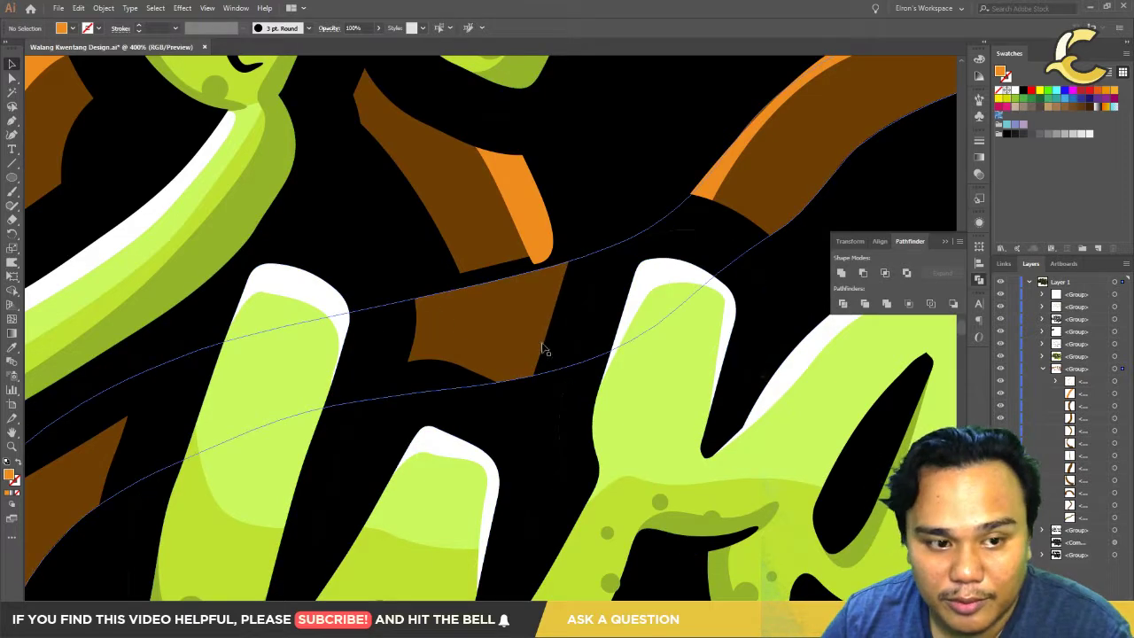
# Step: Select the remaining orange highlight shape for further editing
pyautogui.scroll(-2, 481, 372)
pyautogui.scroll(2, 496, 359)
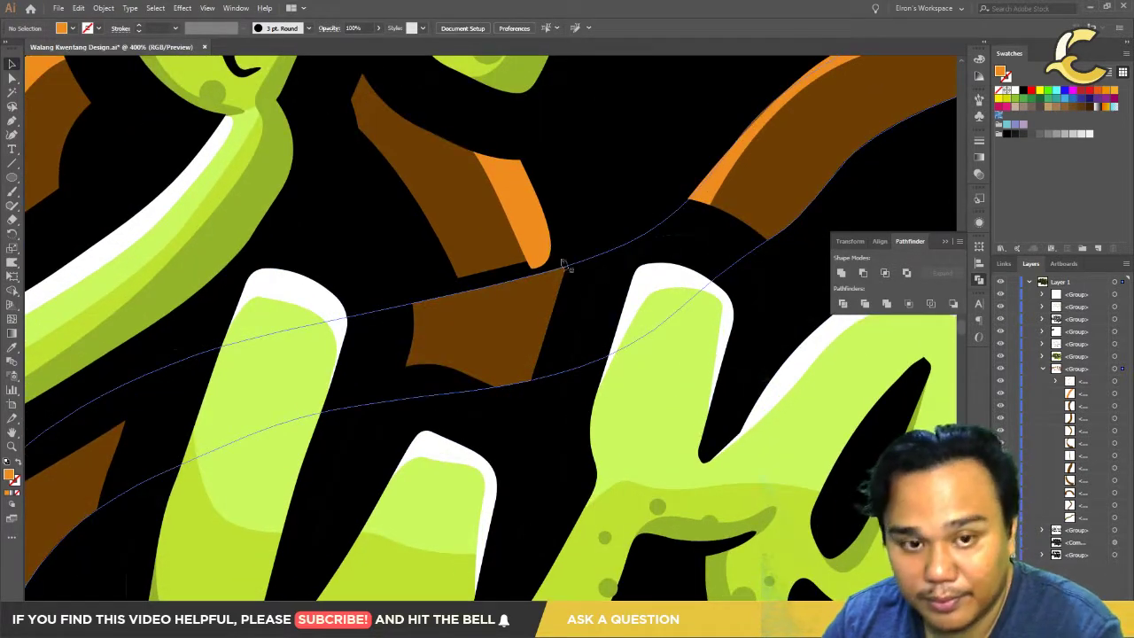
pyautogui.press('p')
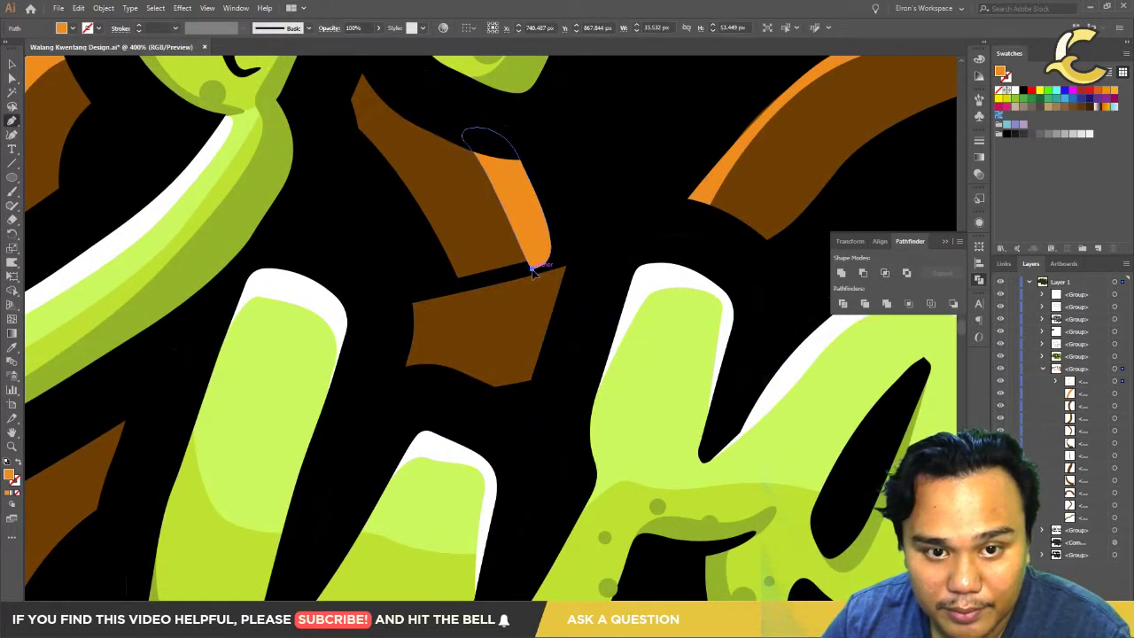
pyautogui.click(530, 263)
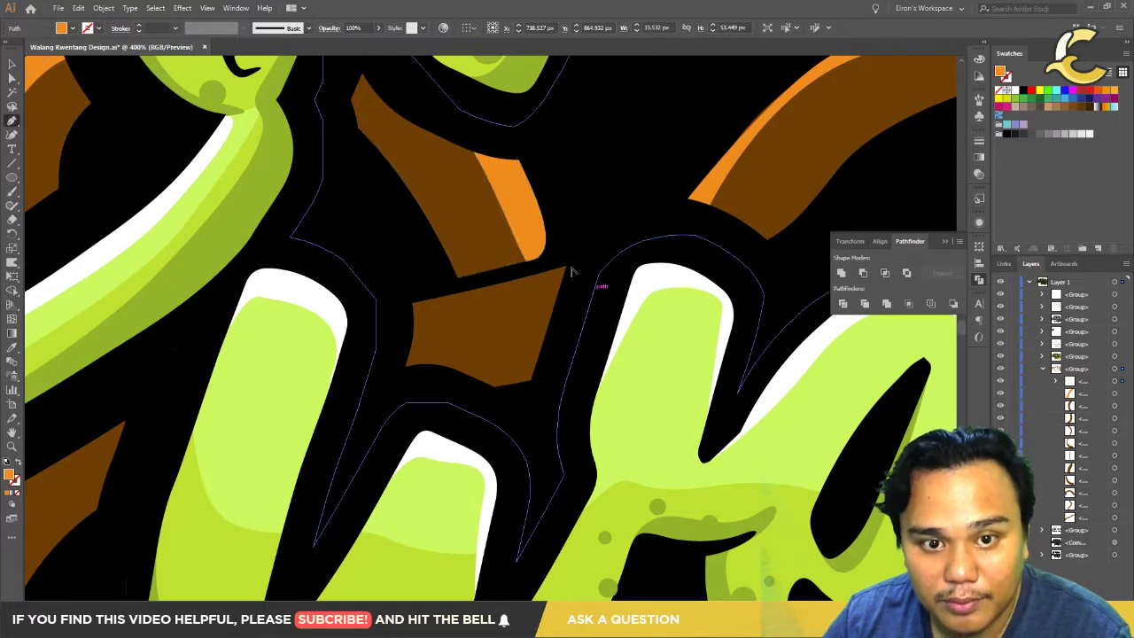
# Step: Select the black outline shape and bring the Kwentang lettering into view
pyautogui.keyDown('ctrl'); pyautogui.click(571, 272); pyautogui.keyUp('ctrl')
pyautogui.hotkey('ctrl', '-')
pyautogui.hotkey('ctrl', '-')
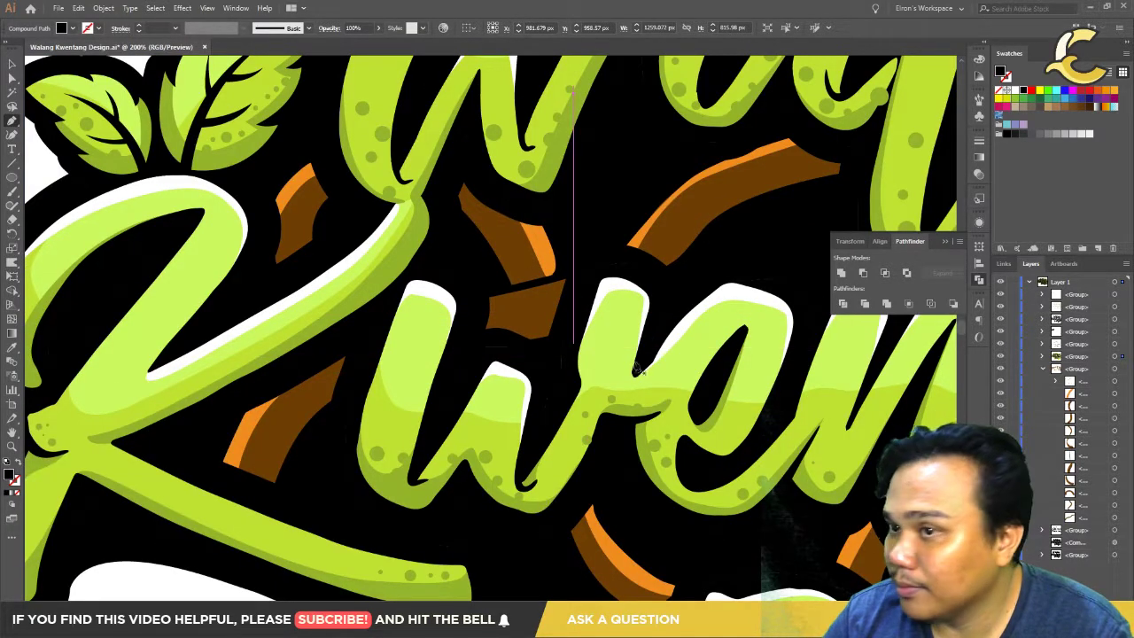
pyautogui.moveTo(668, 419)
pyautogui.mouseDown()
pyautogui.moveTo(357, 312)
pyautogui.moveTo(224, 301)
pyautogui.mouseUp()
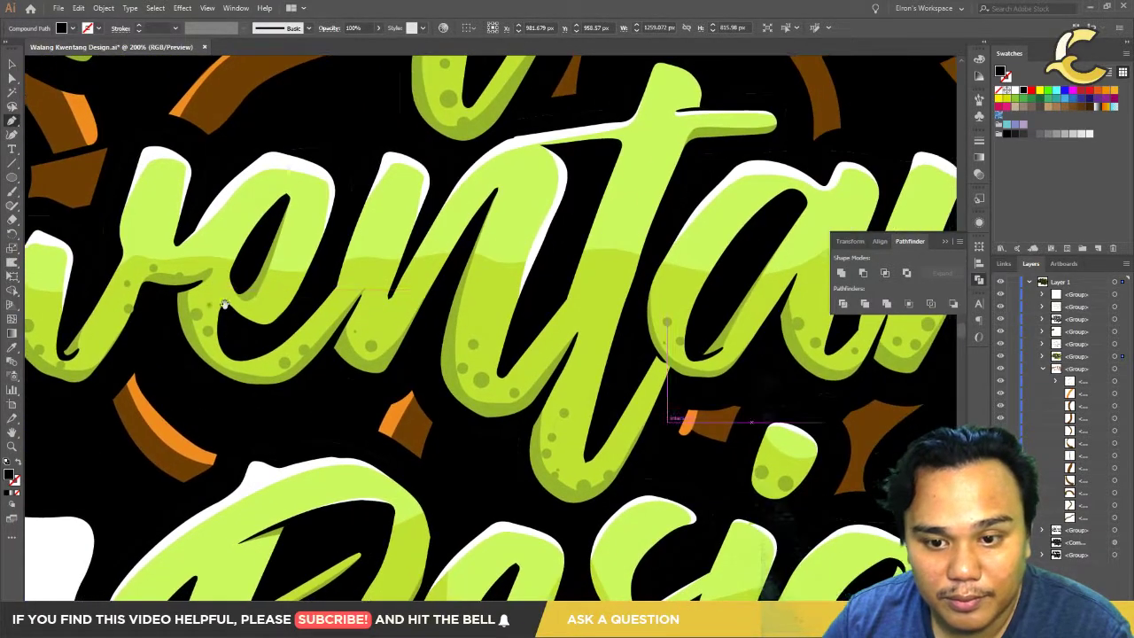
pyautogui.keyDown('alt'); pyautogui.scroll(-3, 689, 478); pyautogui.keyUp('alt')
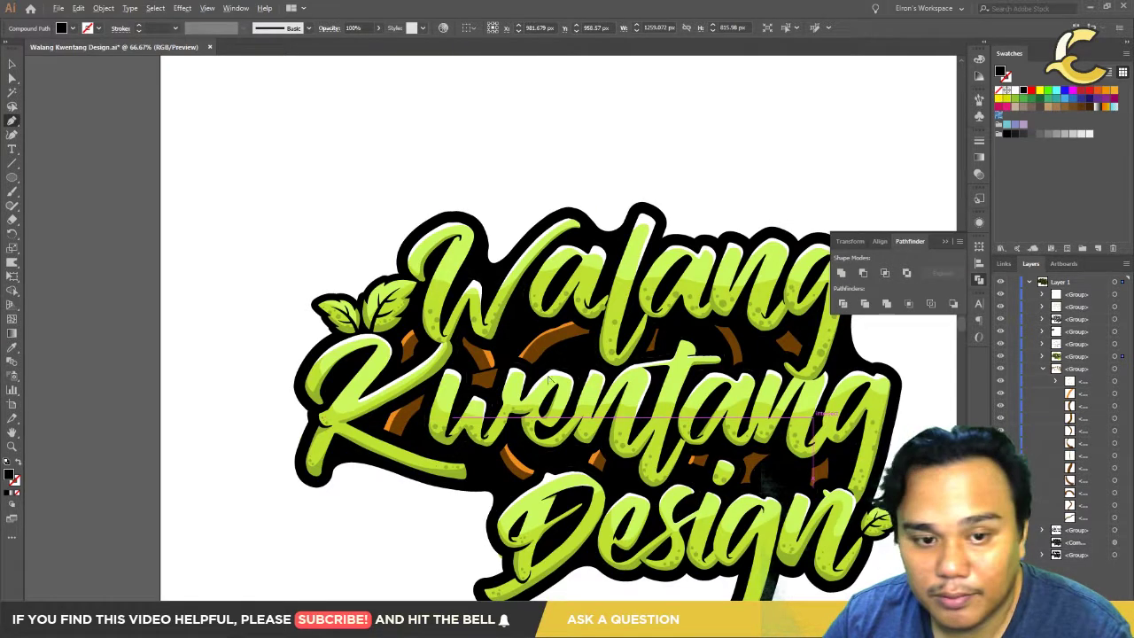
pyautogui.keyDown('alt'); pyautogui.scroll(3, 549, 378); pyautogui.keyUp('alt')
pyautogui.keyDown('alt'); pyautogui.scroll(2, 383, 396); pyautogui.keyUp('alt')
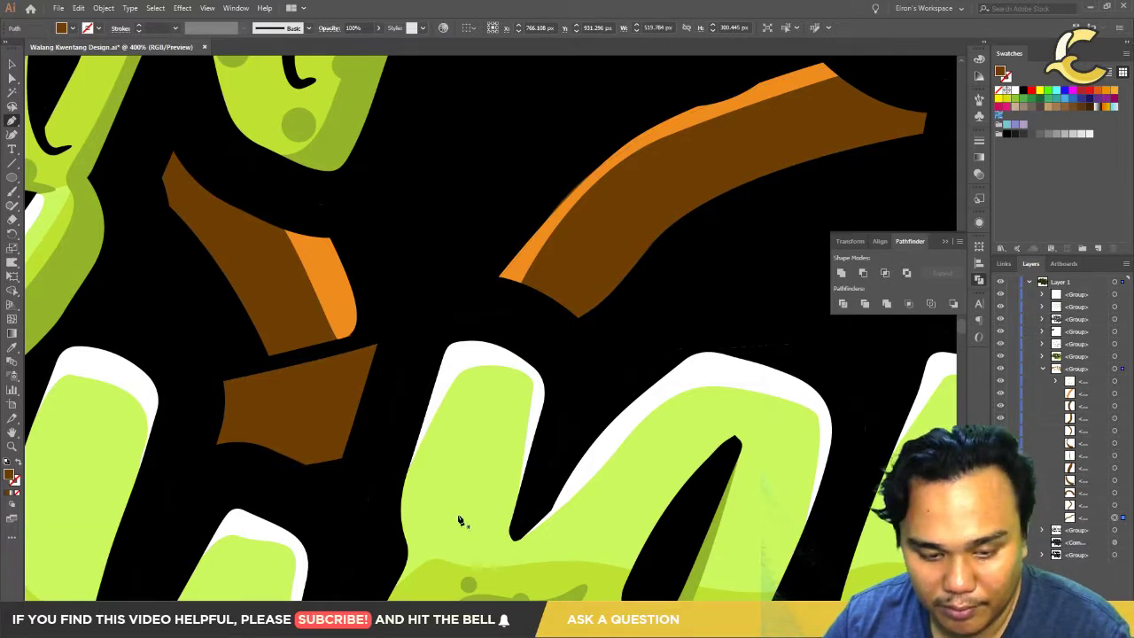
# Step: Erase the small brown piece below the orange highlight near Kwentang's w
pyautogui.hotkey('shift', 'e')
pyautogui.moveTo(386, 406); pyautogui.dragTo(257, 443)
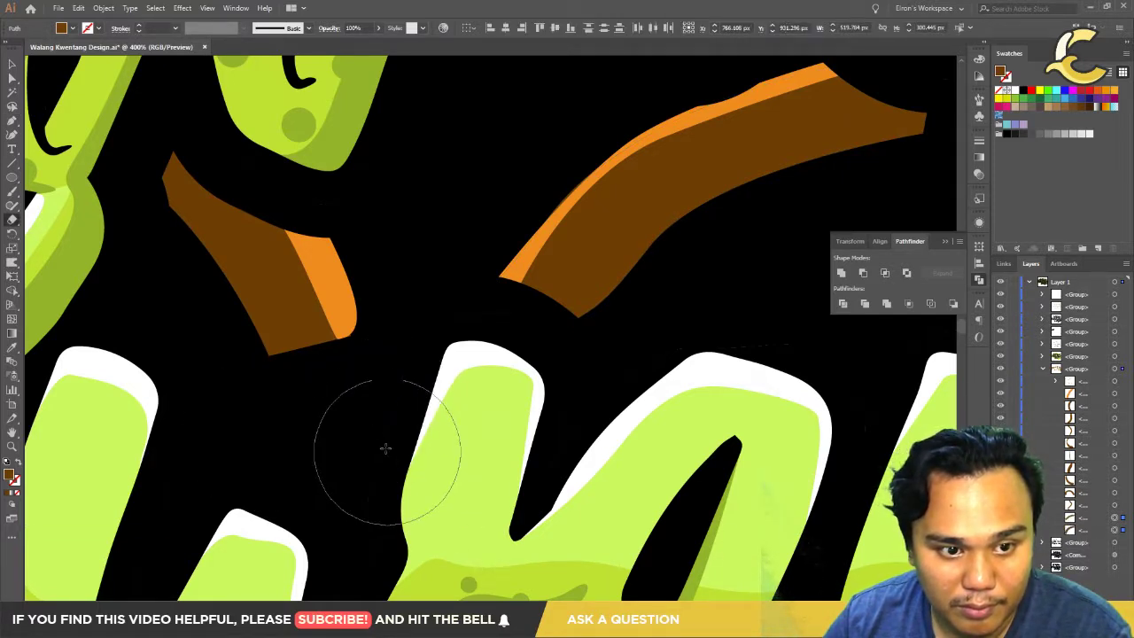
pyautogui.click(351, 311)
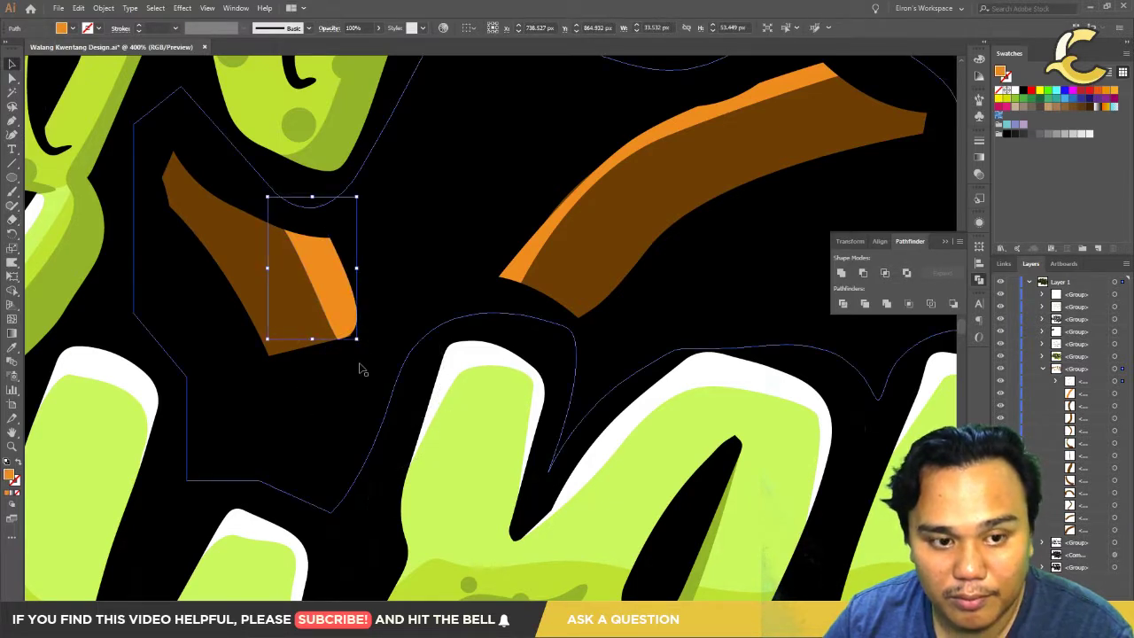
pyautogui.hotkey('ctrl', 'shift', 'a')
# Step: Move the orange highlight lower along the brown ring piece
pyautogui.moveTo(342, 330); pyautogui.dragTo(346, 337)
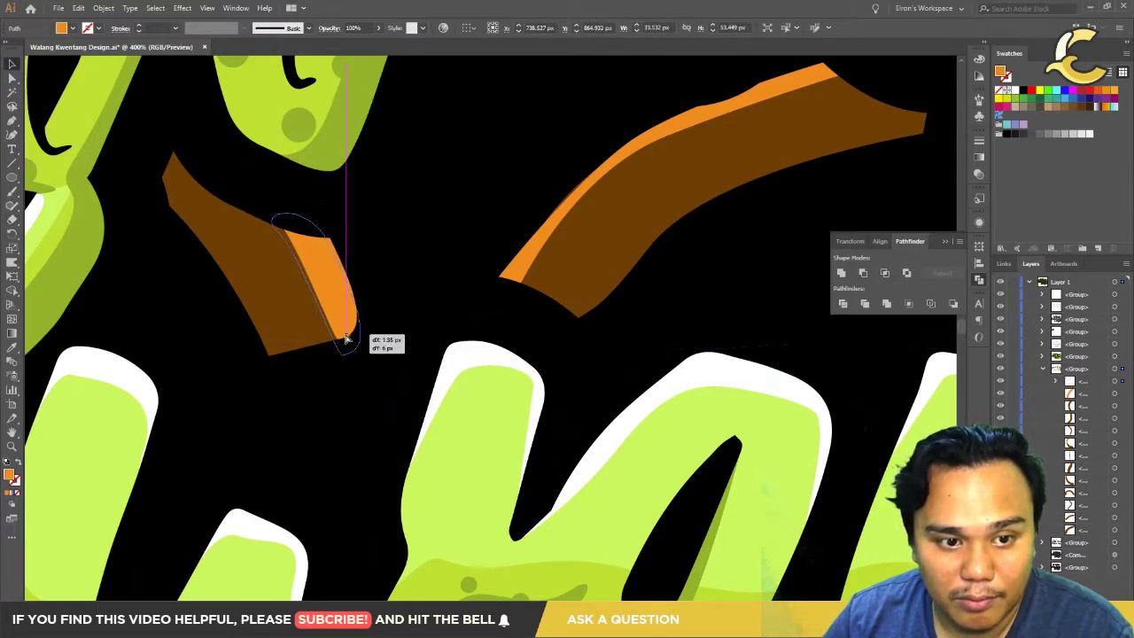
pyautogui.moveTo(378, 393); pyautogui.dragTo(383, 400)
pyautogui.hotkey('ctrl', 'shift', 'a')
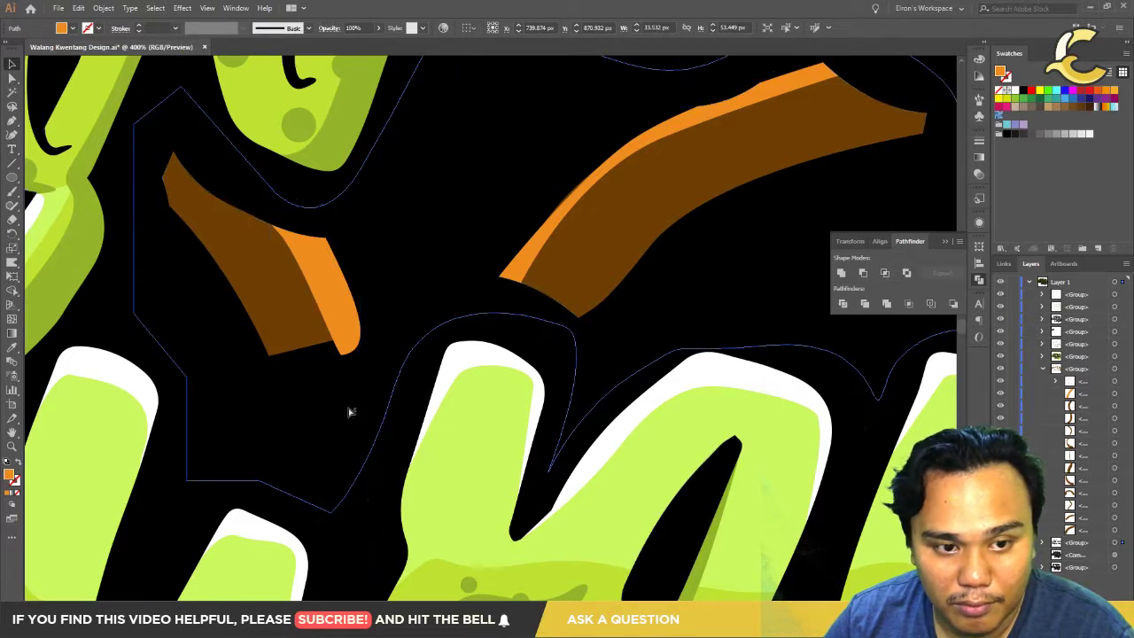
# Step: Trim the highlight's bottom flush with the brown edge and remove leftover orange
pyautogui.hotkey('shift', 'b')
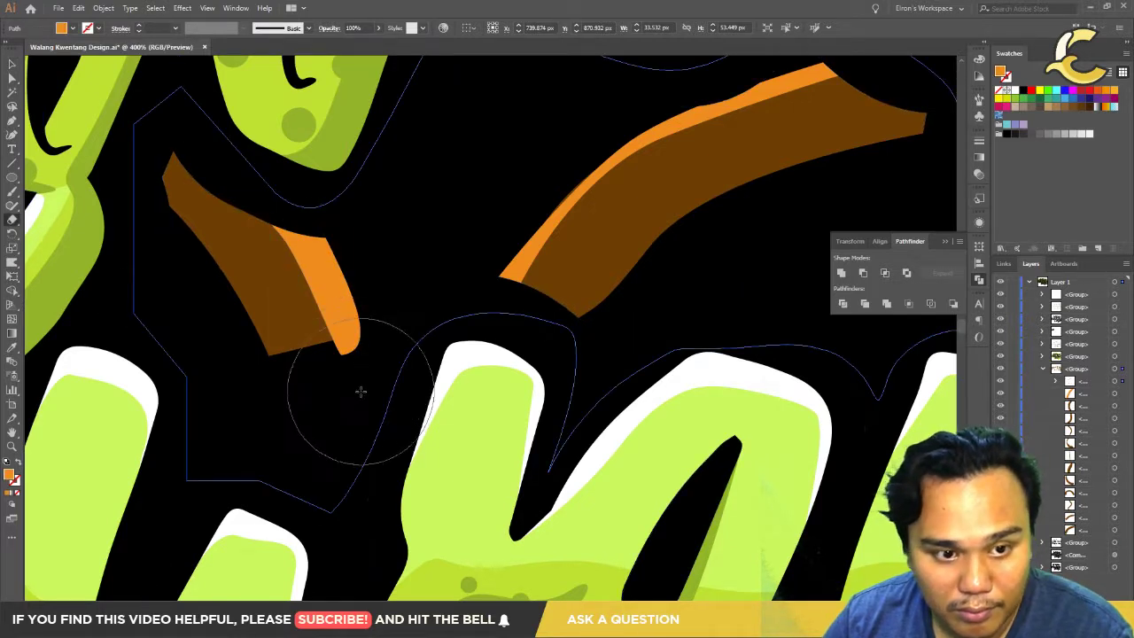
pyautogui.moveTo(369, 405)
pyautogui.mouseDown()
pyautogui.moveTo(349, 418)
pyautogui.moveTo(359, 461)
pyautogui.mouseUp()
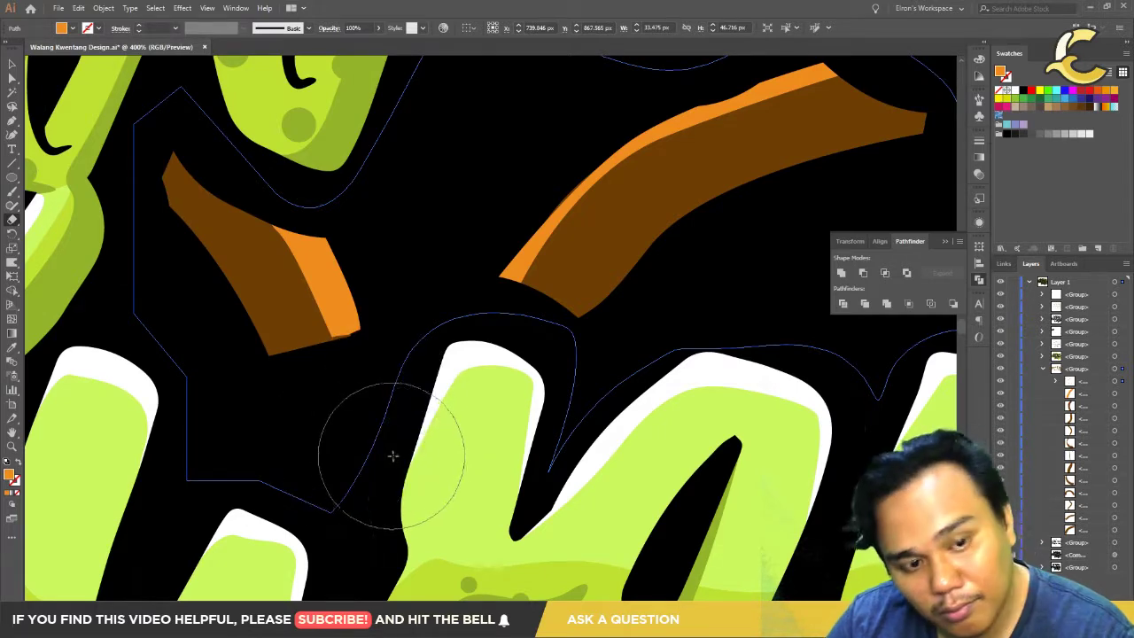
pyautogui.scroll(1, 366, 385)
pyautogui.scroll(4, 367, 376)
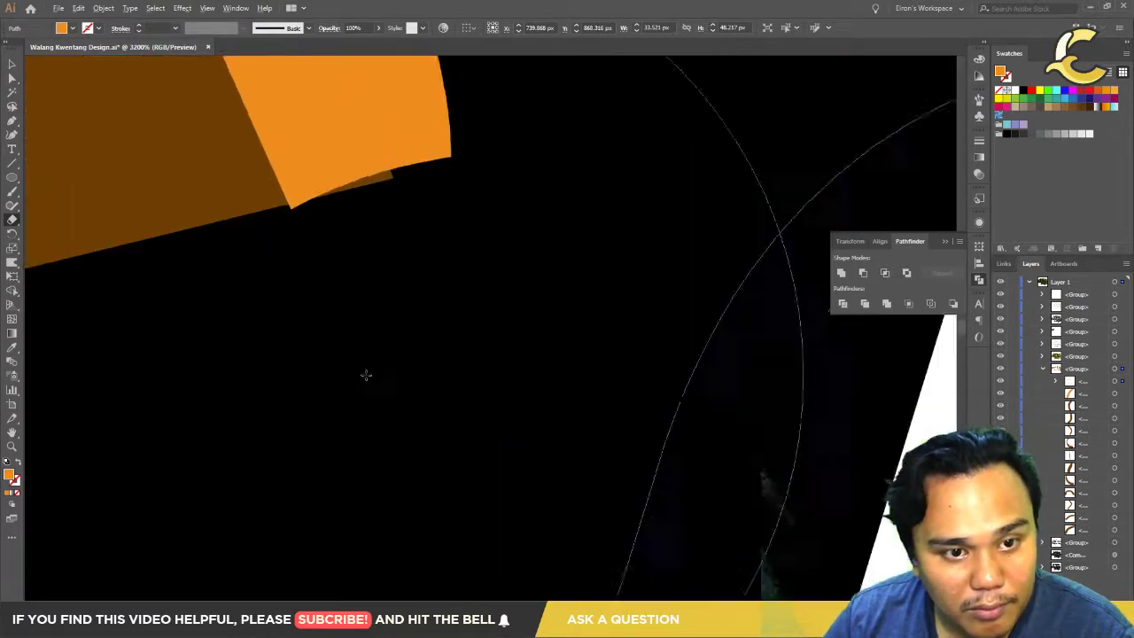
pyautogui.scroll(-1, 403, 381)
pyautogui.hotkey('ctrl', 'z')
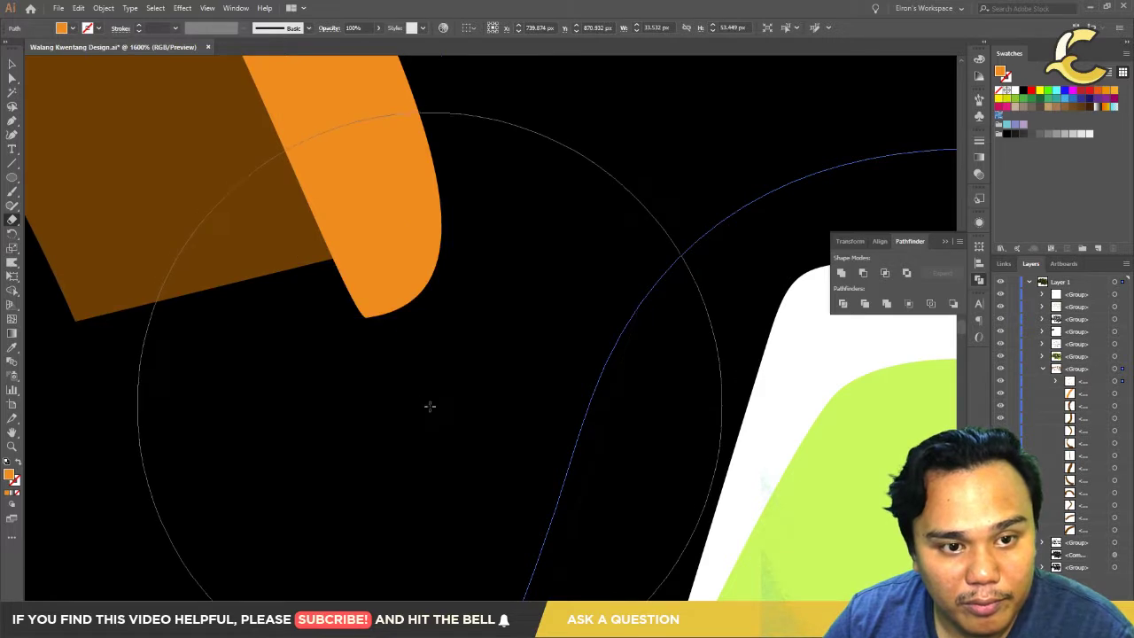
pyautogui.click(428, 536)
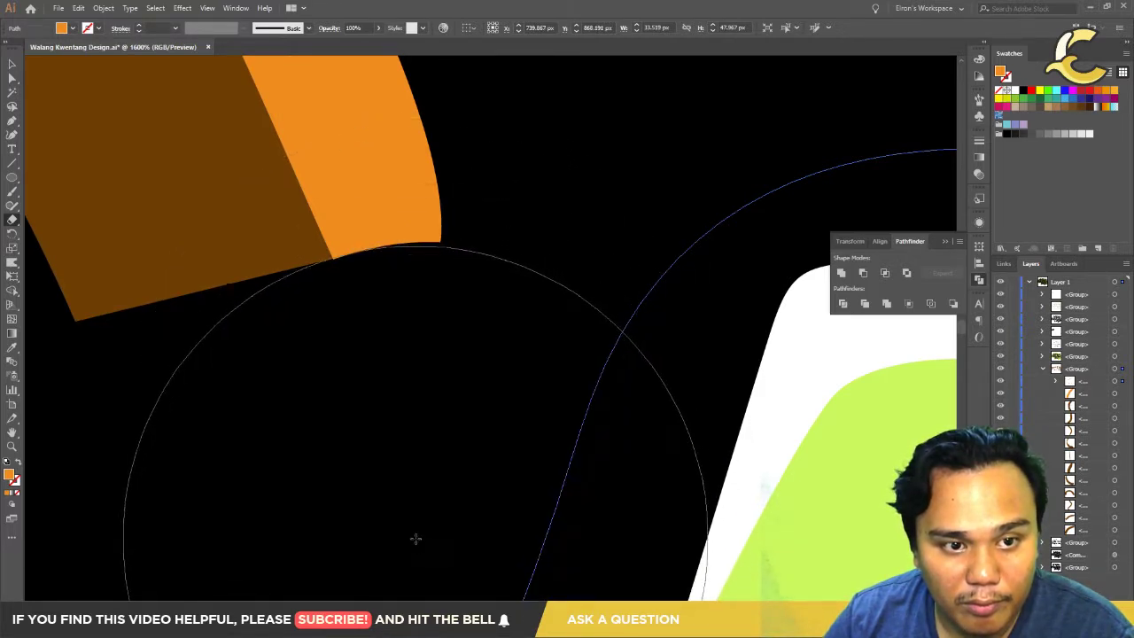
pyautogui.click(388, 549)
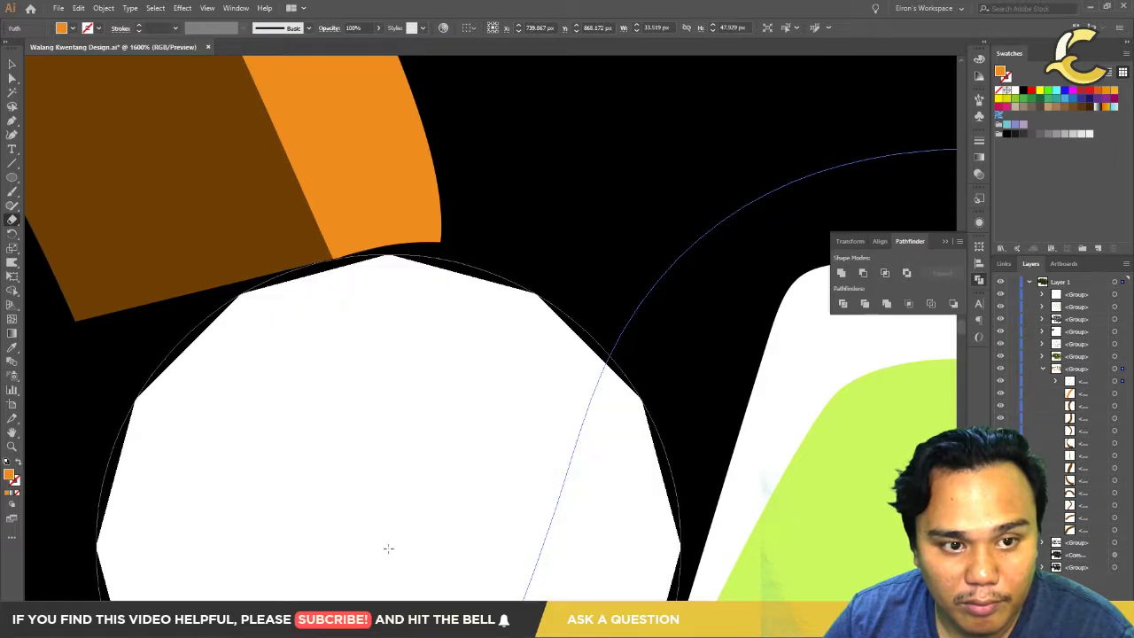
# Step: Erase part of the small orange piece near the i in Design
pyautogui.hotkey('ctrl', '-')
pyautogui.hotkey('ctrl', '-')
pyautogui.hotkey('ctrl', '-')
pyautogui.hotkey('ctrl', '-')
pyautogui.hotkey('ctrl', '-')
pyautogui.hotkey('ctrl', '-')
pyautogui.moveTo(555, 526); pyautogui.dragTo(496, 393)
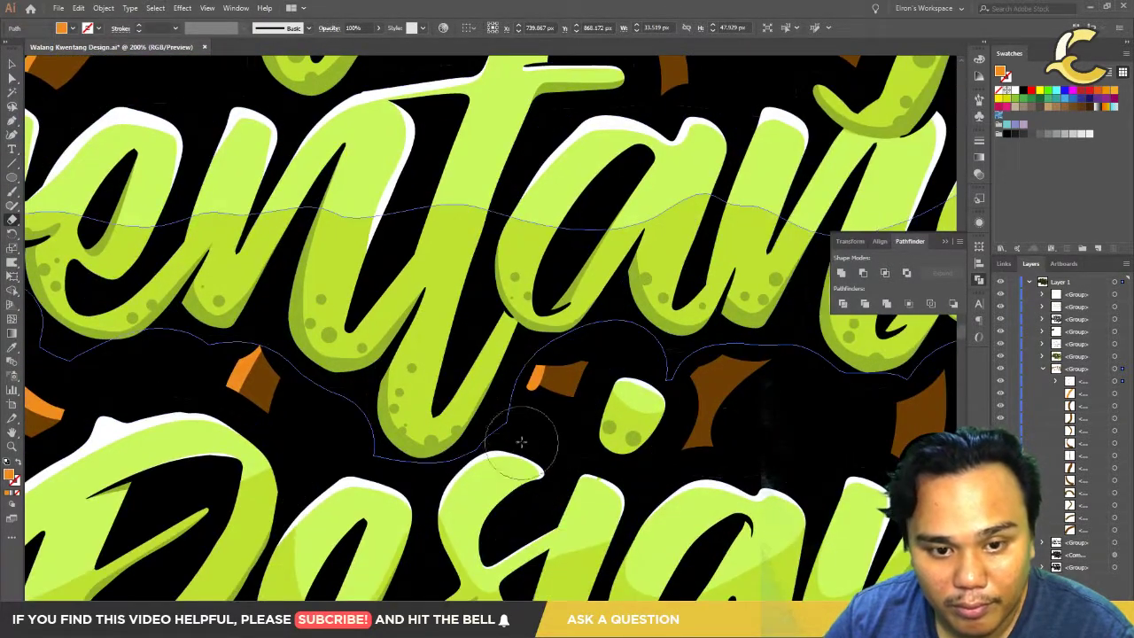
pyautogui.press('v')
pyautogui.click(536, 379)
pyautogui.hotkey('shift', 'e')
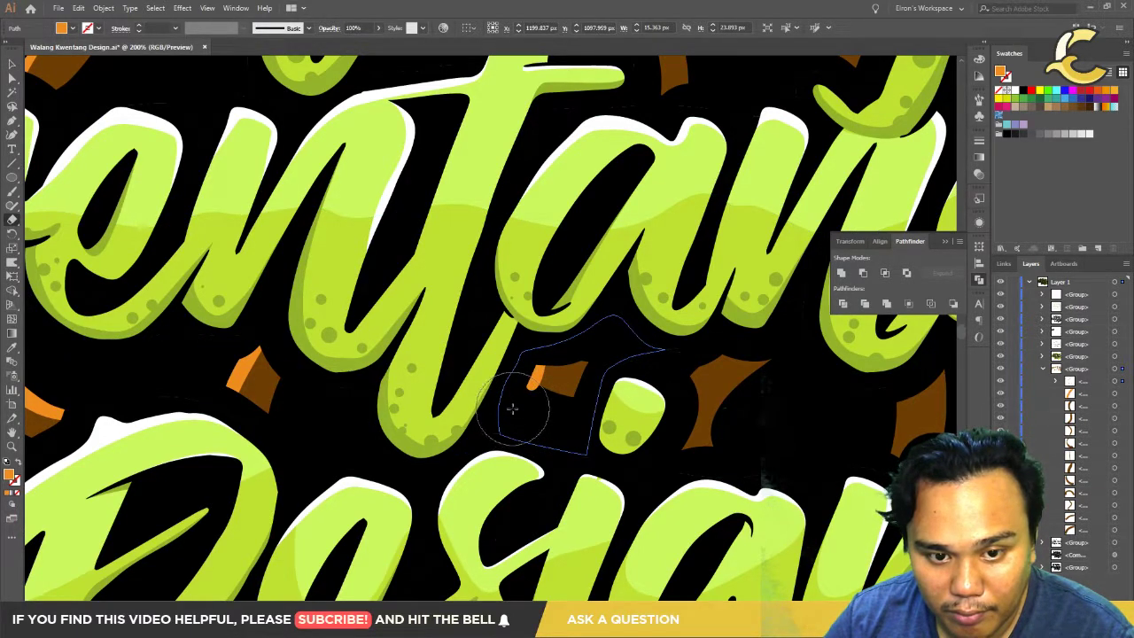
pyautogui.moveTo(510, 409); pyautogui.dragTo(505, 410)
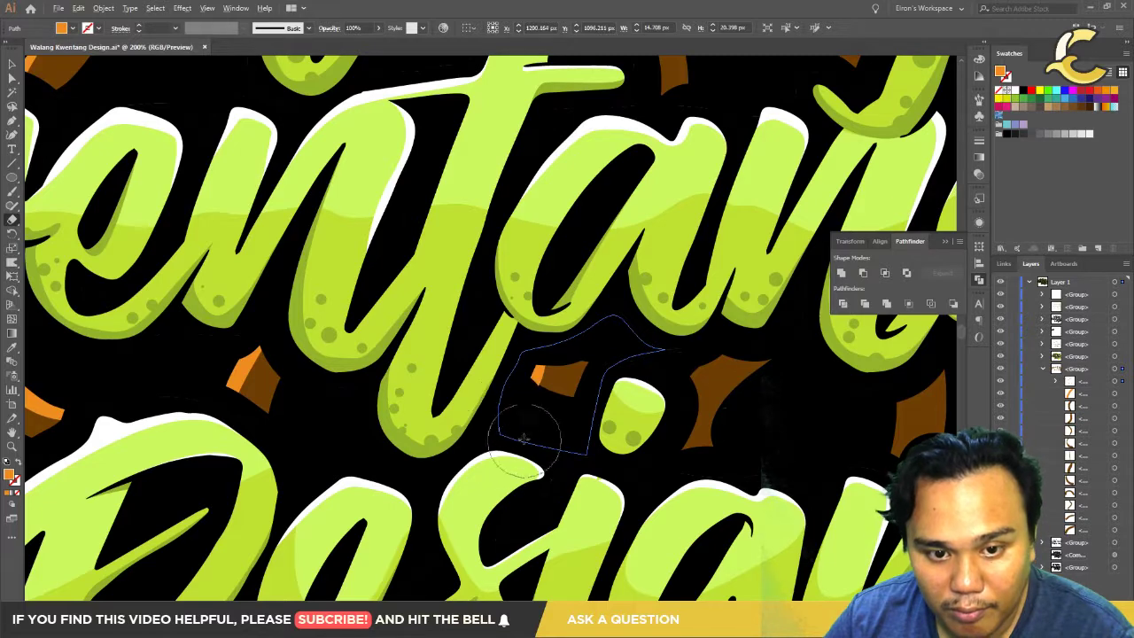
# Step: Erase the unwanted part of the brown ring piece between the letters
pyautogui.scroll(2, 505, 410)
pyautogui.scroll(1, 503, 400)
pyautogui.click(502, 399)
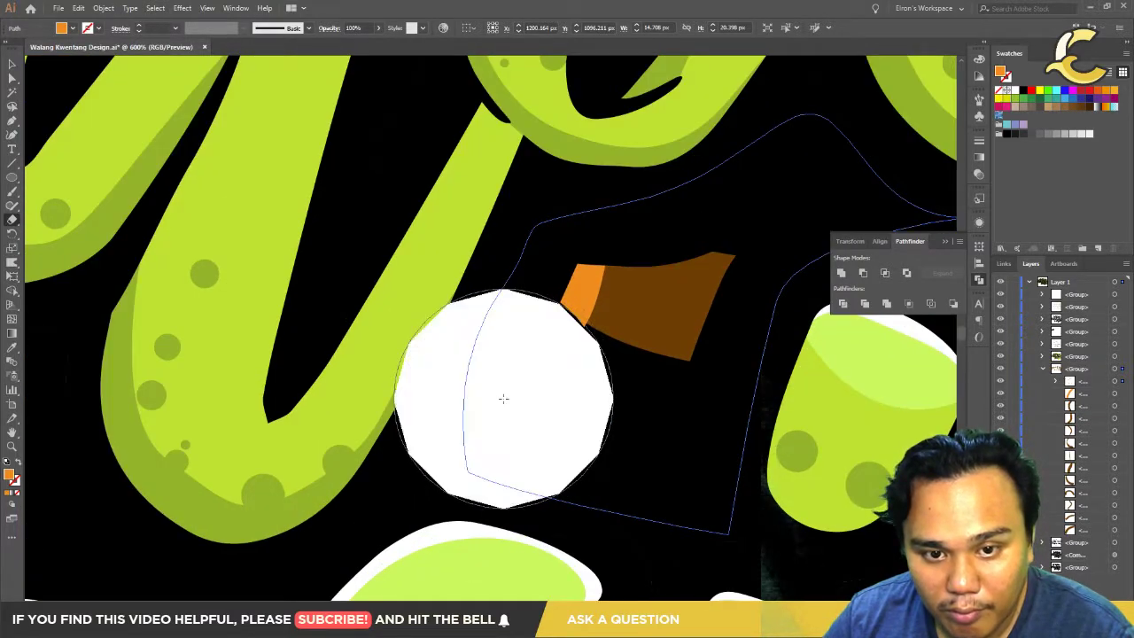
pyautogui.click(511, 401)
pyautogui.scroll(-4, 517, 428)
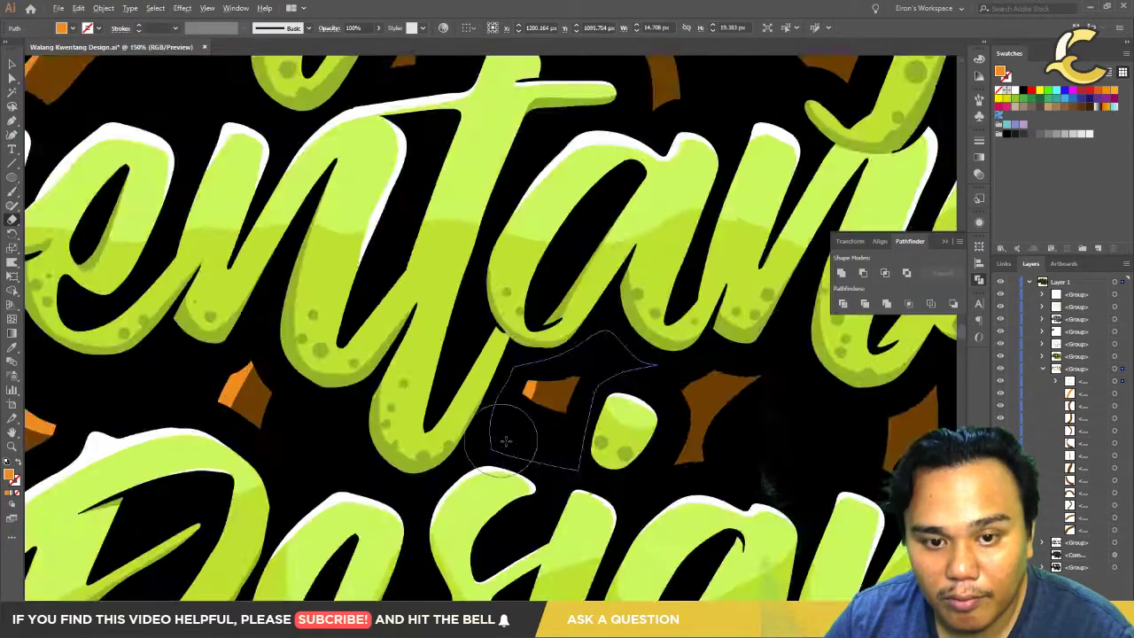
pyautogui.scroll(-3, 522, 434)
pyautogui.scroll(3, 531, 447)
pyautogui.scroll(1, 545, 463)
# Step: With the Pen tool, draw a closed orange highlight sliver on the lower brown wood piece
pyautogui.press('p')
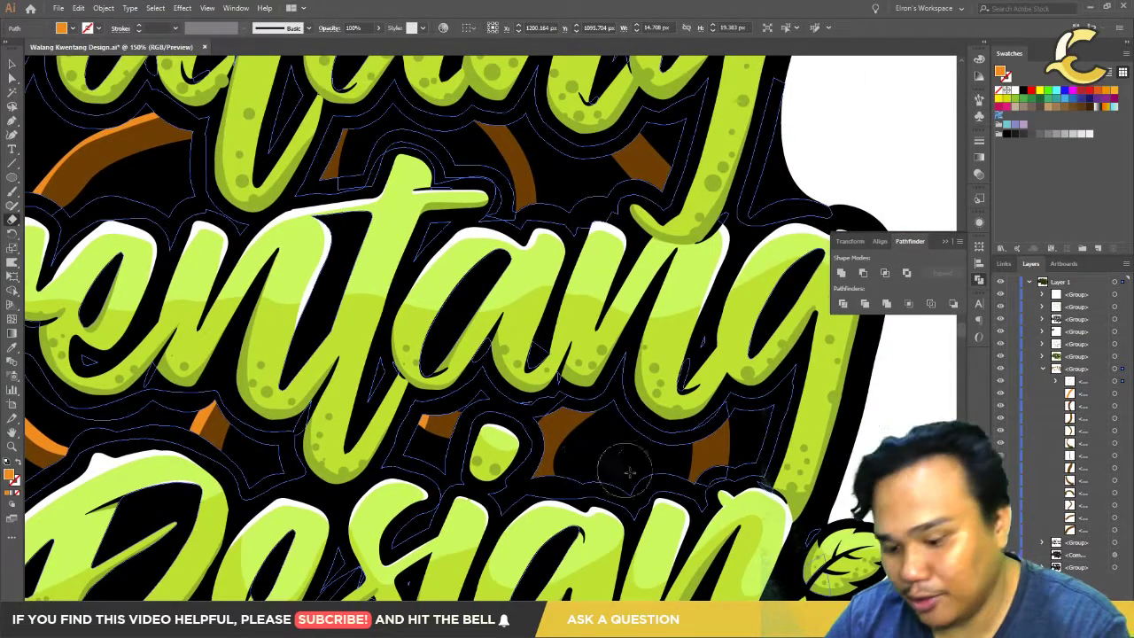
pyautogui.click(709, 62)
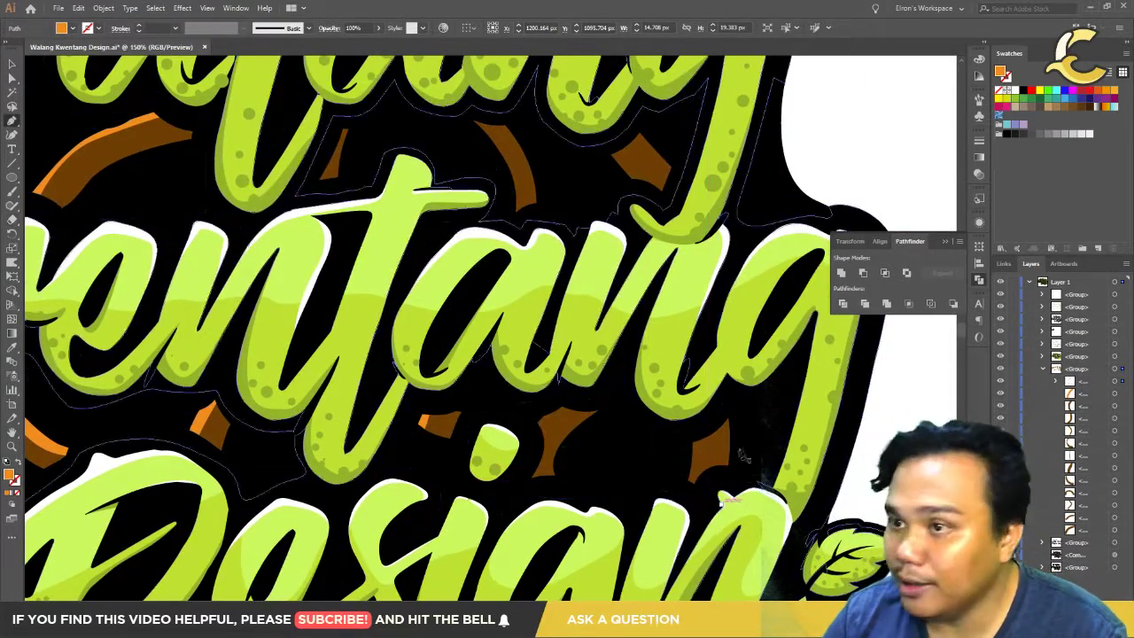
pyautogui.scroll(1, 704, 420)
pyautogui.click(1116, 393)
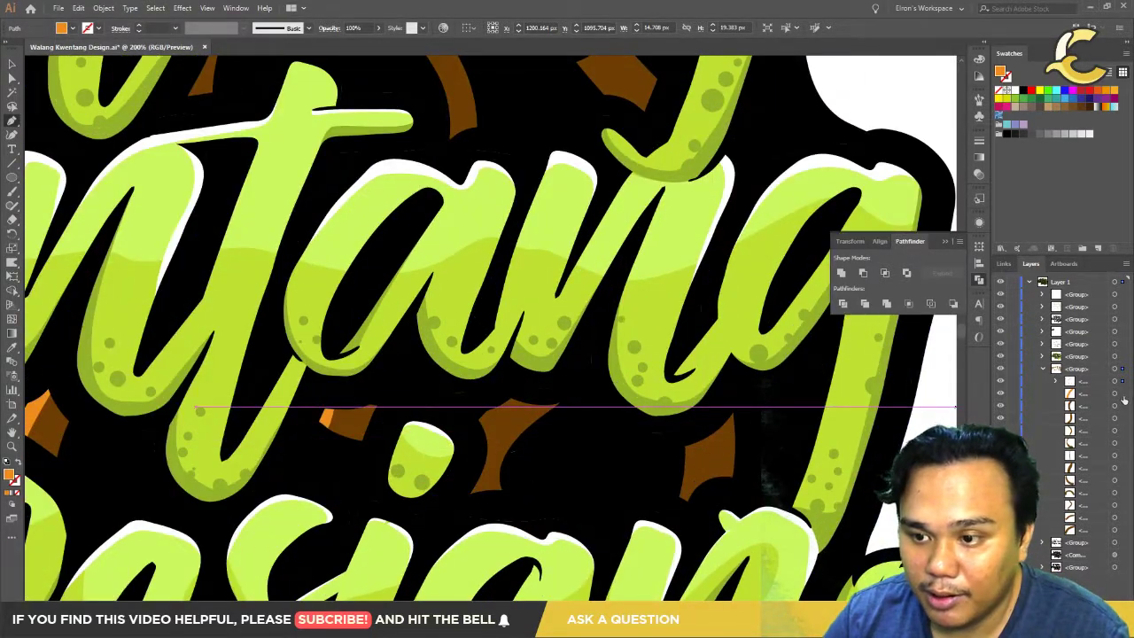
pyautogui.click(732, 476)
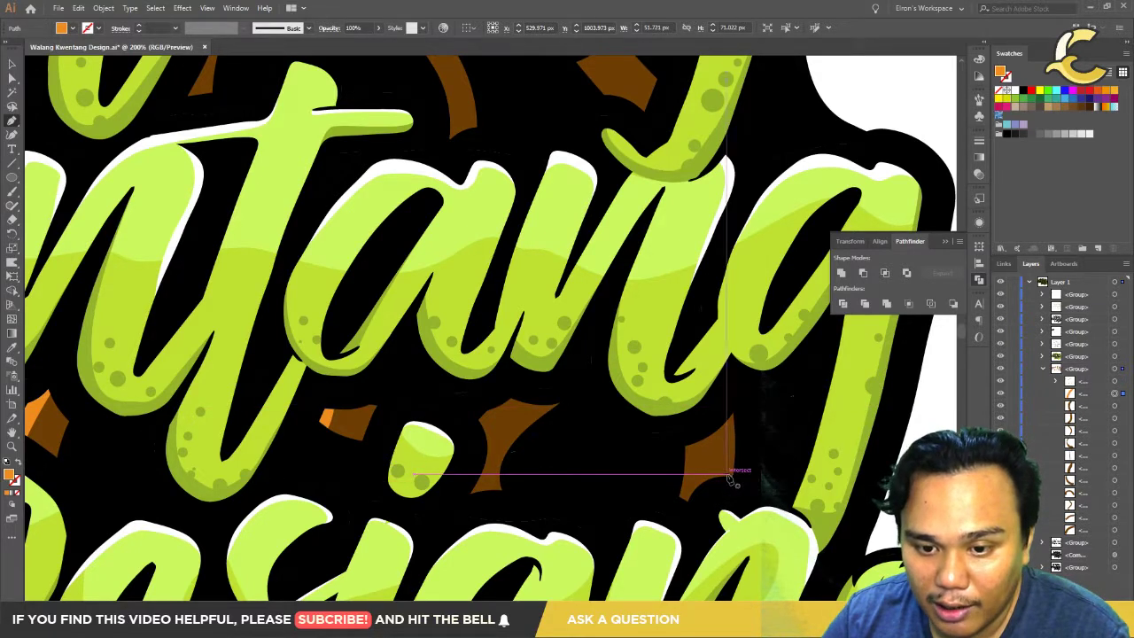
pyautogui.click(733, 413)
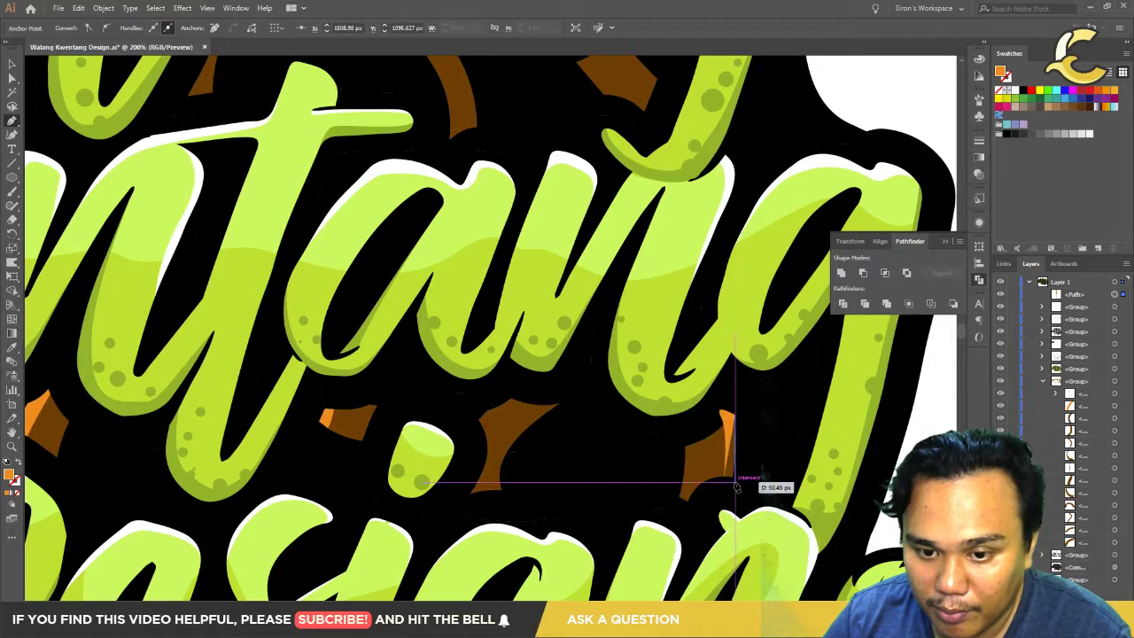
pyautogui.click(729, 478)
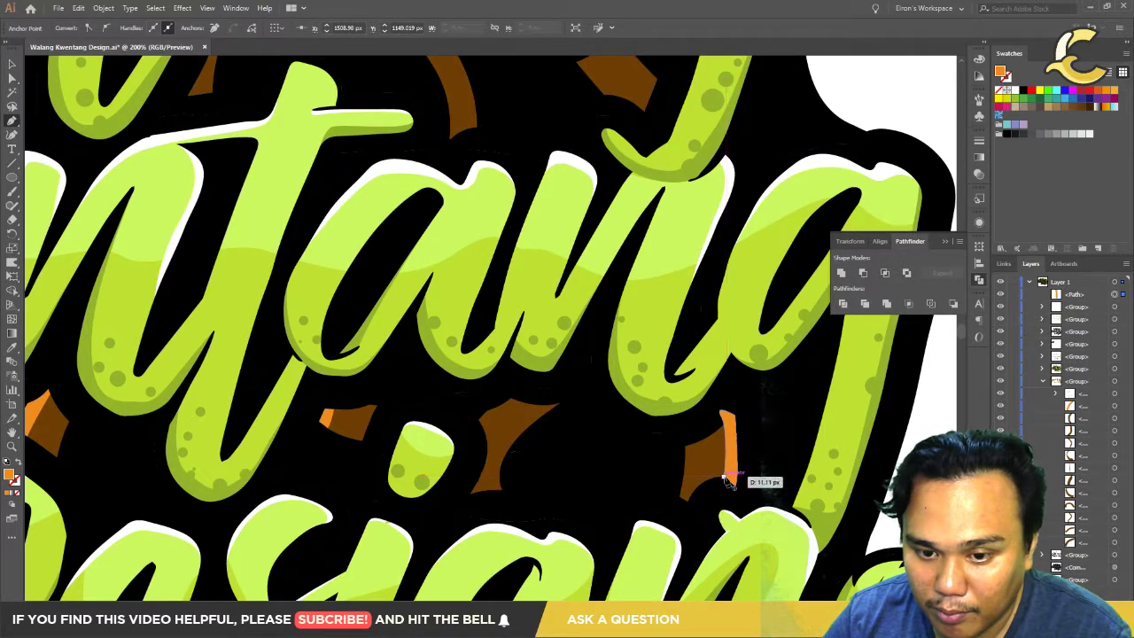
# Step: Draw a closed orange highlight along the upper brown wood piece
pyautogui.scroll(5, 726, 479)
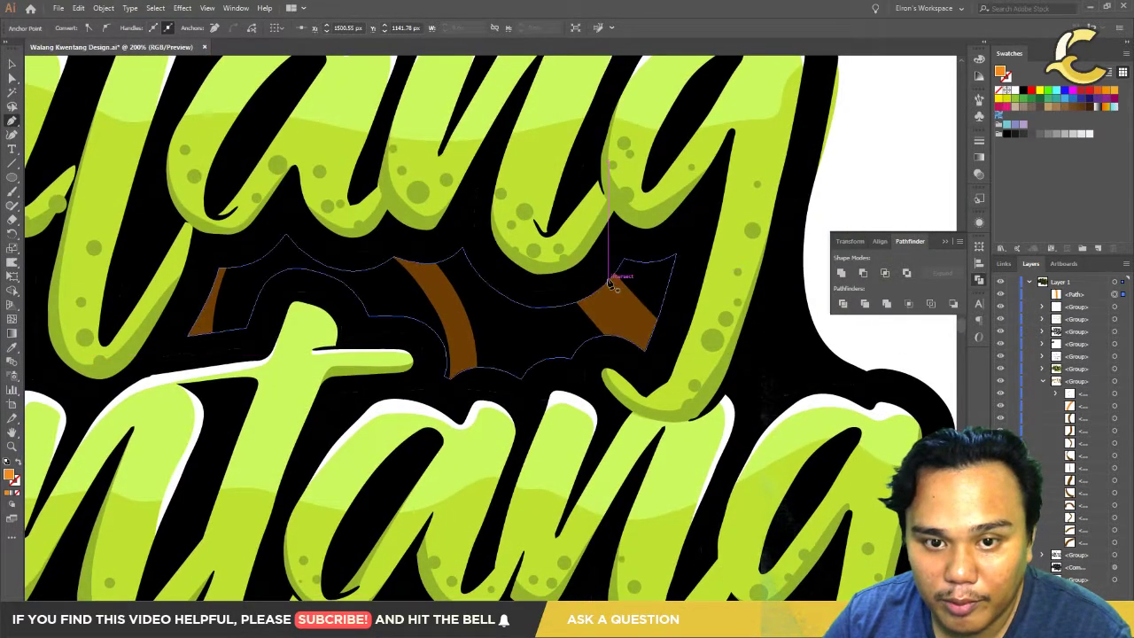
pyautogui.click(607, 280)
pyautogui.click(666, 341)
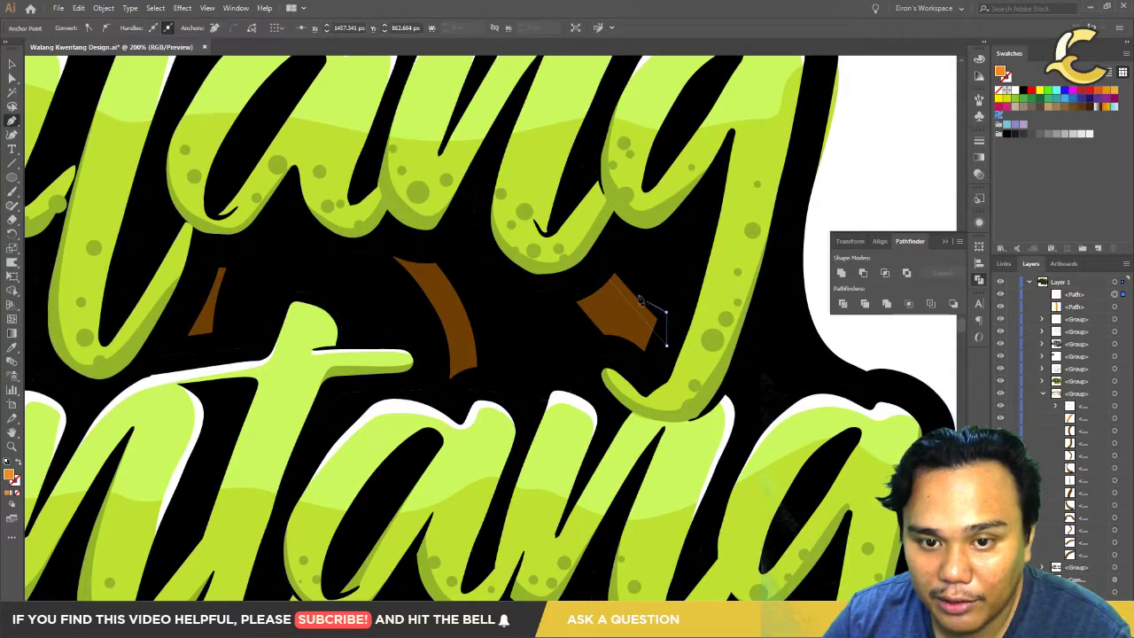
pyautogui.click(608, 280)
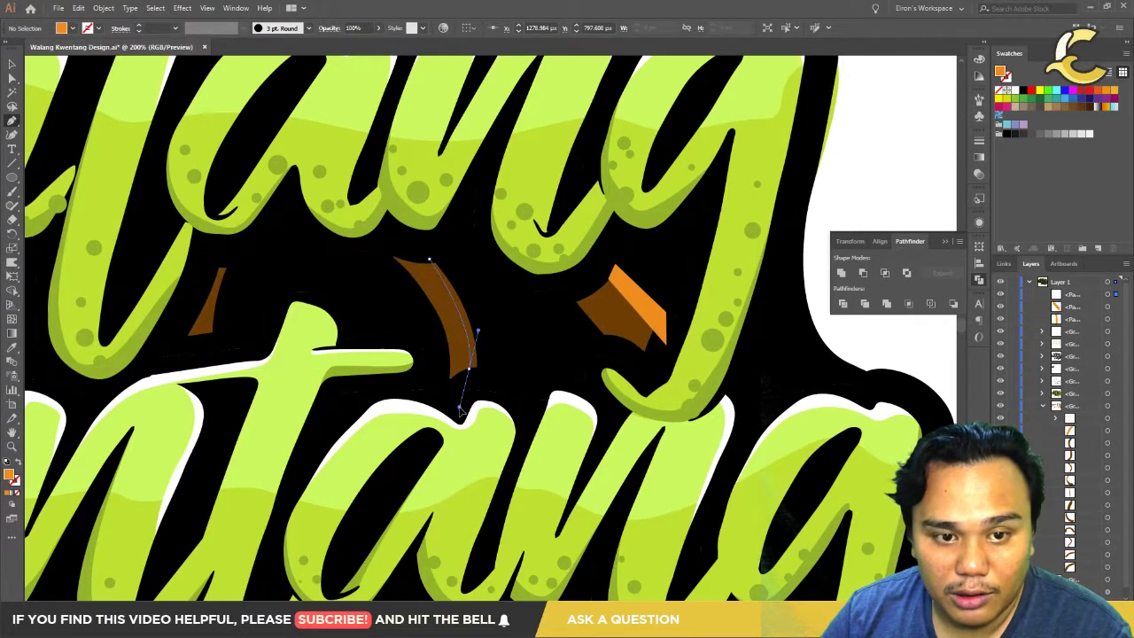
# Step: Draw a curved orange highlight along the piece's right edge from its tip, then fit the artboard
pyautogui.moveTo(469, 372); pyautogui.dragTo(460, 406)
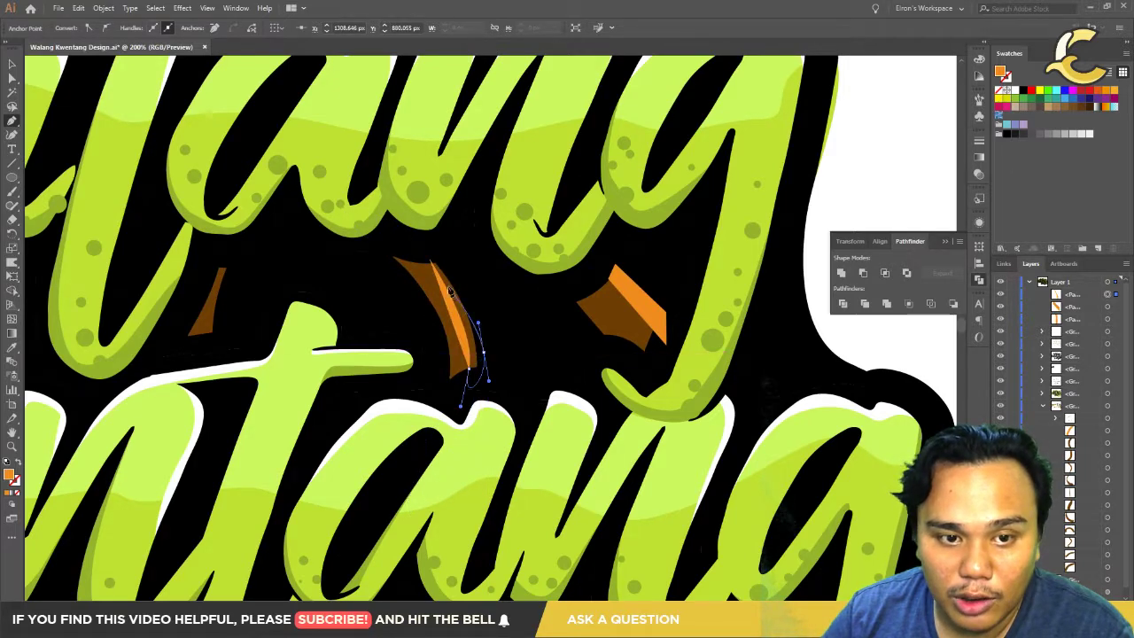
pyautogui.moveTo(429, 256); pyautogui.dragTo(451, 323)
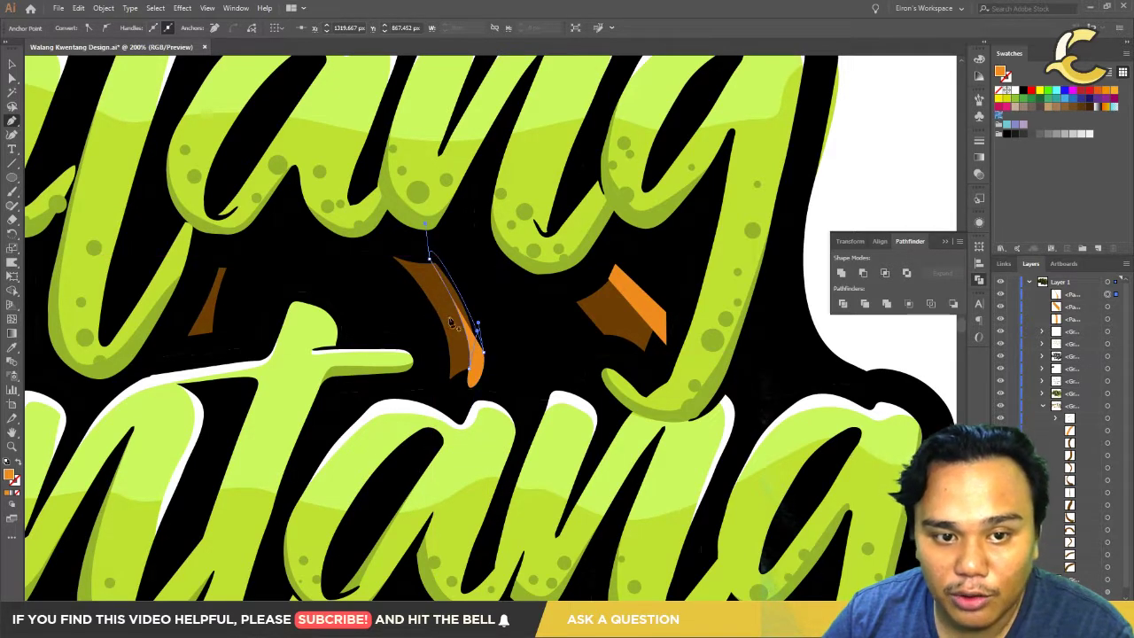
pyautogui.hotkey('ctrl', '-')
pyautogui.hotkey('ctrl', '-')
pyautogui.hotkey('ctrl', '-')
pyautogui.hotkey('ctrl', '-')
pyautogui.hotkey('ctrl', '-')
pyautogui.hotkey('ctrl', '-')
pyautogui.hotkey('ctrl', '0')
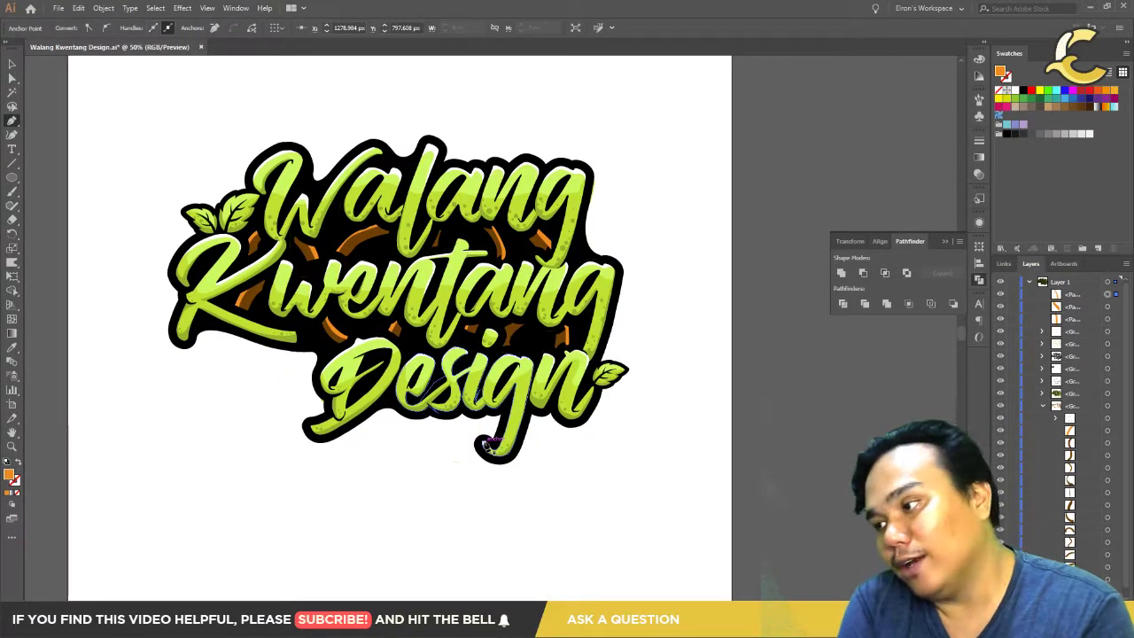
# Step: Select the three new orange highlight <Path> rows in Layers and drag them into the ring group
pyautogui.click(483, 213)
pyautogui.keyDown('shift'); pyautogui.click(483, 513); pyautogui.keyUp('shift')
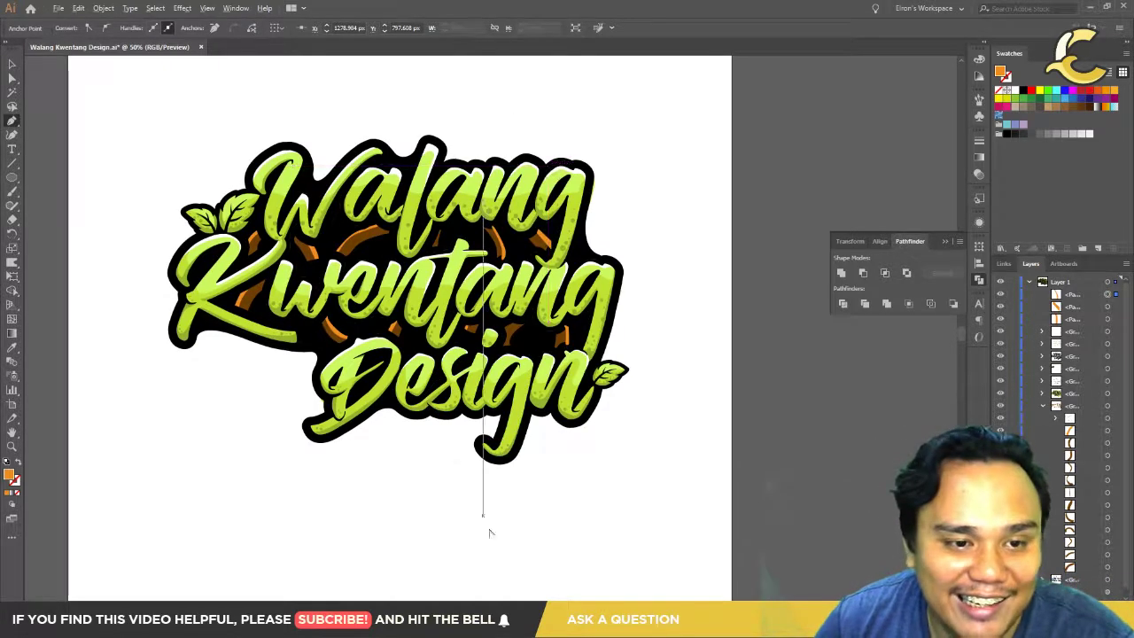
pyautogui.hotkey('ctrl', '+')
pyautogui.hotkey('ctrl', '+')
pyautogui.scroll(2, 635, 362)
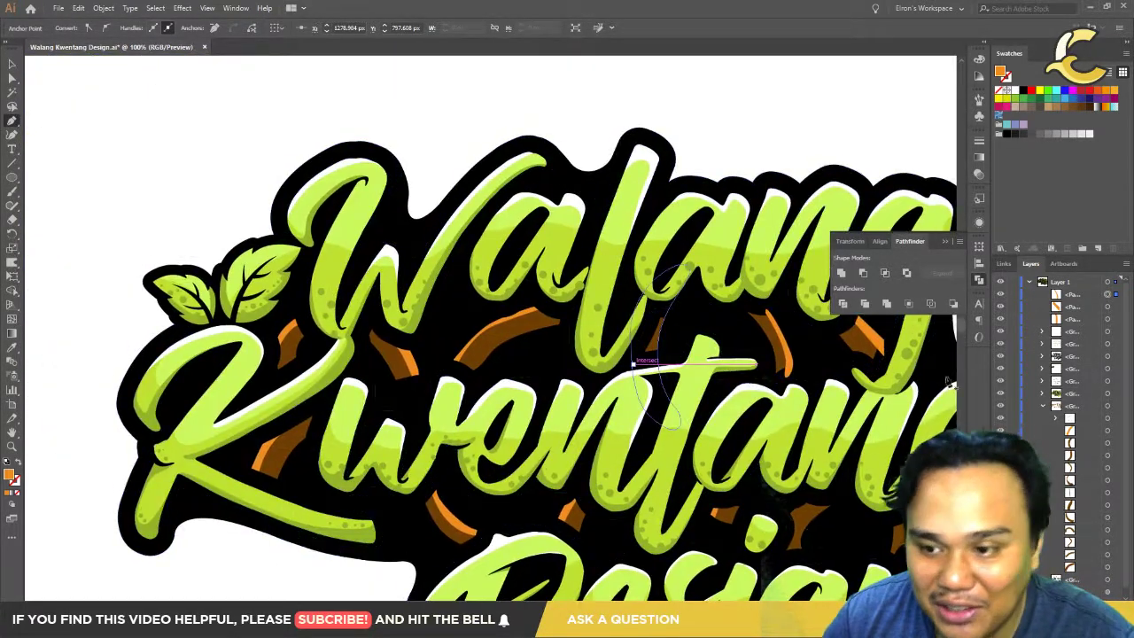
pyautogui.hotkey('ctrl', '-')
pyautogui.hotkey('ctrl', '-')
pyautogui.hotkey('ctrl', '-')
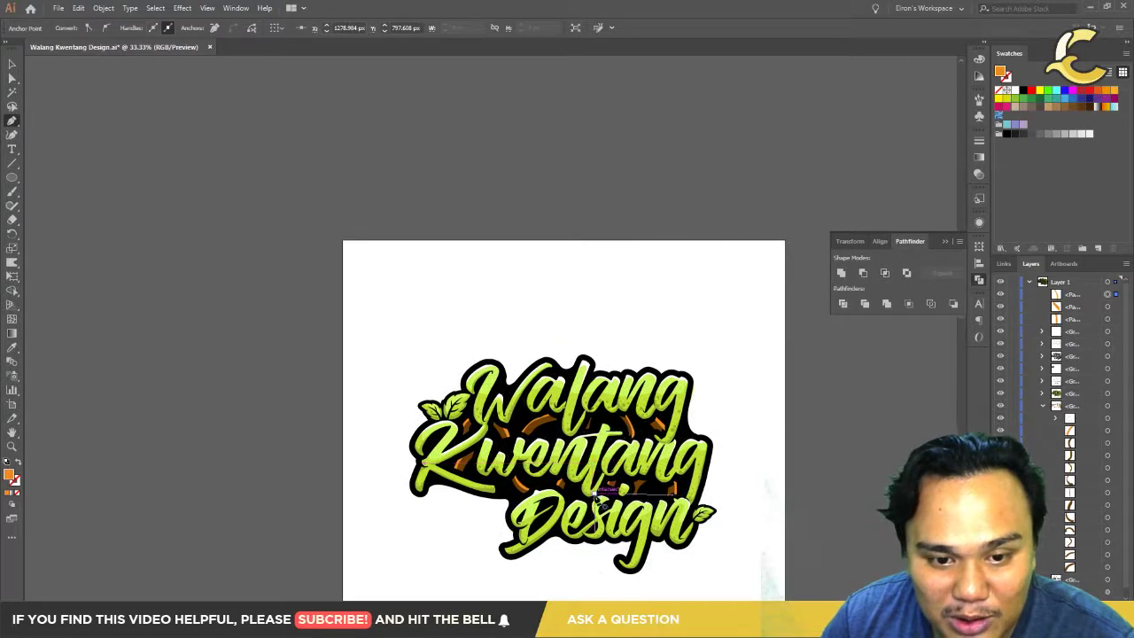
pyautogui.scroll(1, 597, 499)
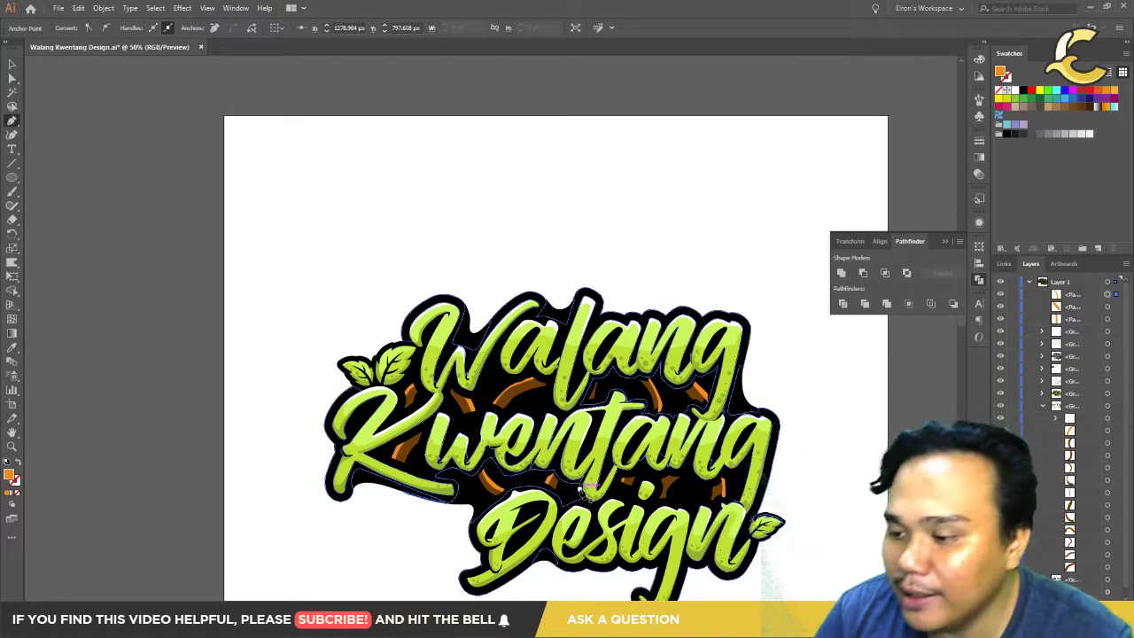
pyautogui.keyDown('shift'); pyautogui.click(1084, 318); pyautogui.keyUp('shift')
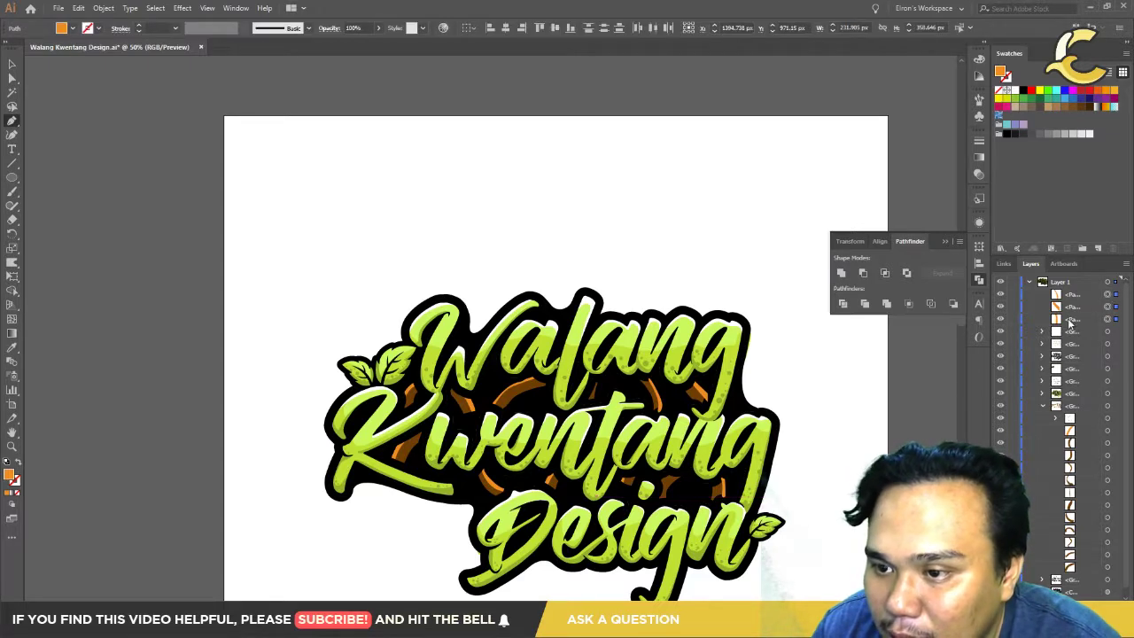
pyautogui.click(1069, 319)
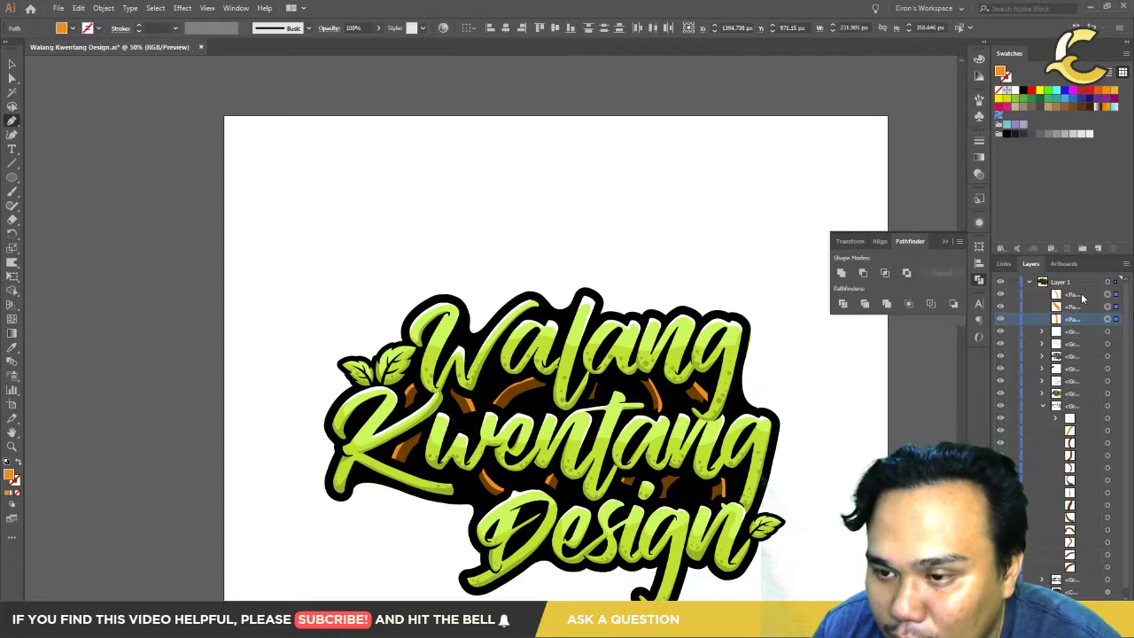
pyautogui.keyDown('shift'); pyautogui.click(1077, 295); pyautogui.keyUp('shift')
pyautogui.moveTo(1077, 295); pyautogui.dragTo(1084, 425)
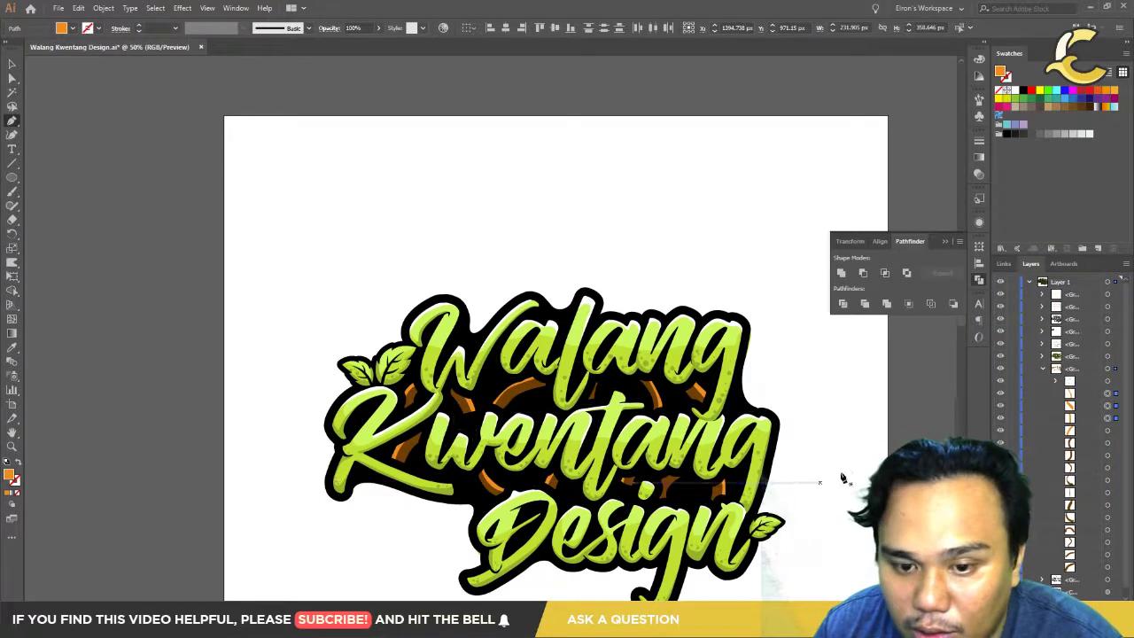
# Step: Zoom in to inspect the orange highlights, then zoom out and centre the logo
pyautogui.scroll(3, 615, 473)
pyautogui.scroll(3, 620, 478)
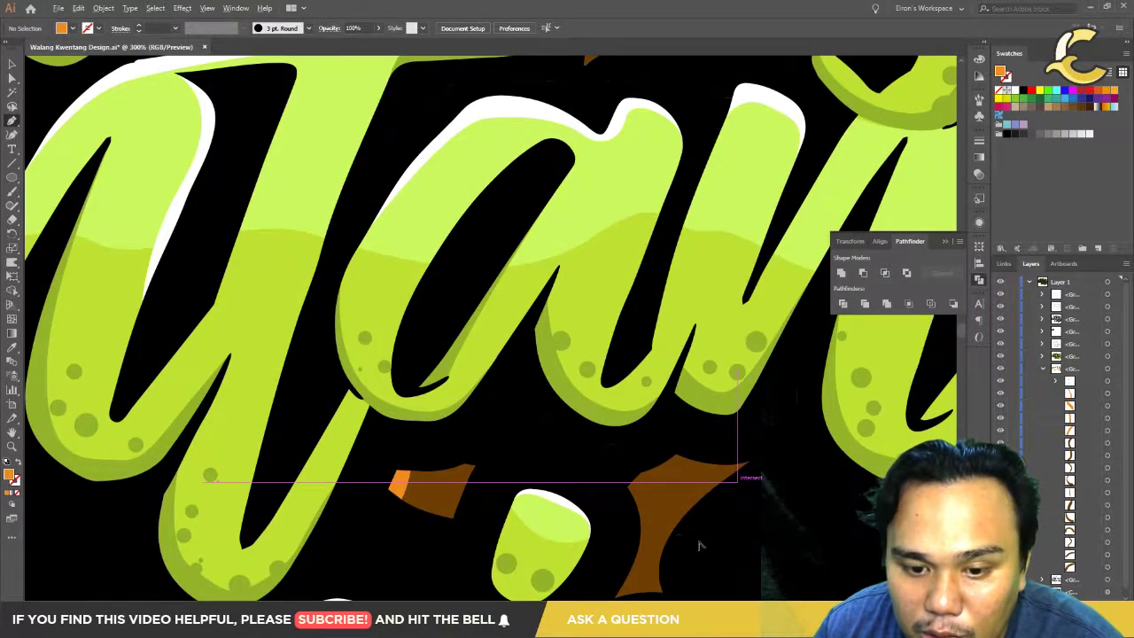
pyautogui.scroll(2, 700, 544)
pyautogui.scroll(2, 688, 540)
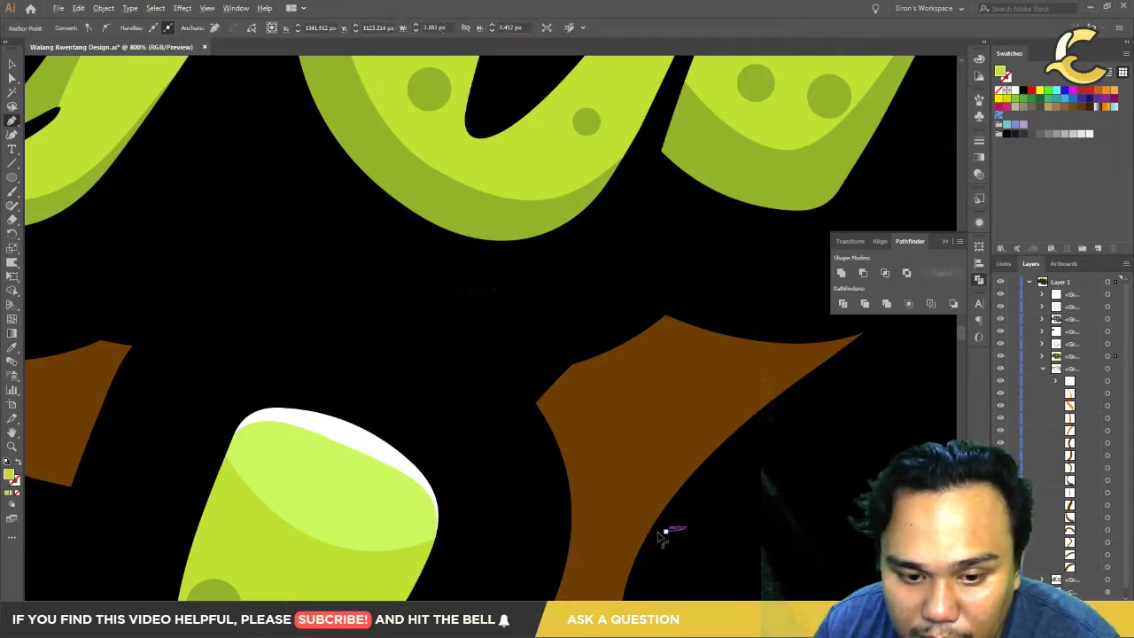
pyautogui.scroll(-3, 662, 538)
pyautogui.scroll(-2, 673, 532)
pyautogui.scroll(-1, 664, 416)
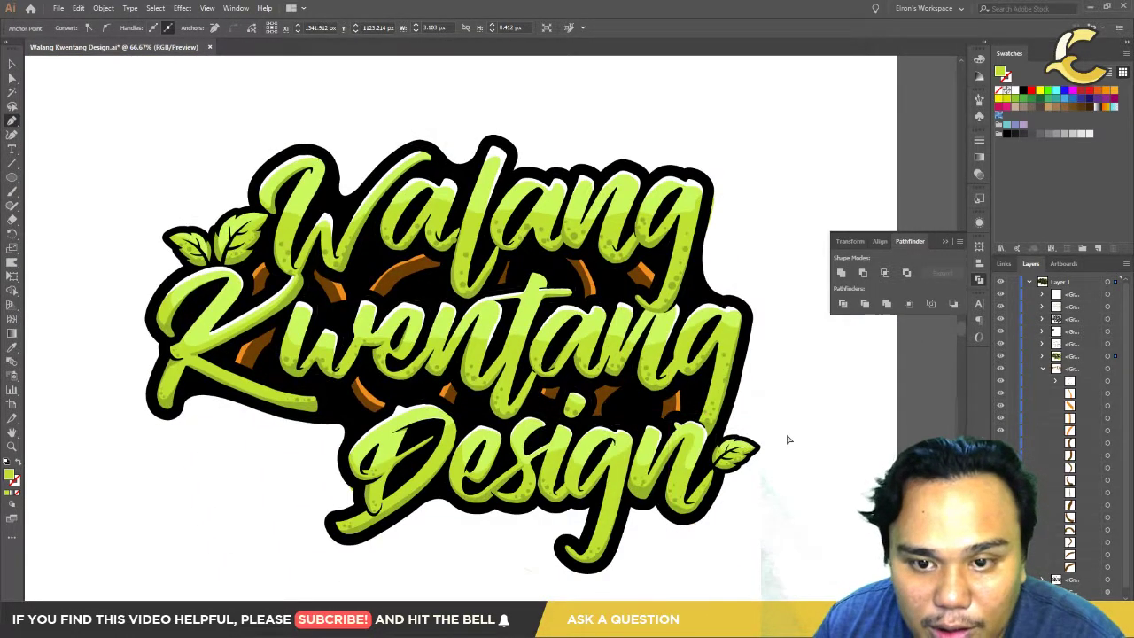
pyautogui.moveTo(540, 434); pyautogui.dragTo(620, 474)
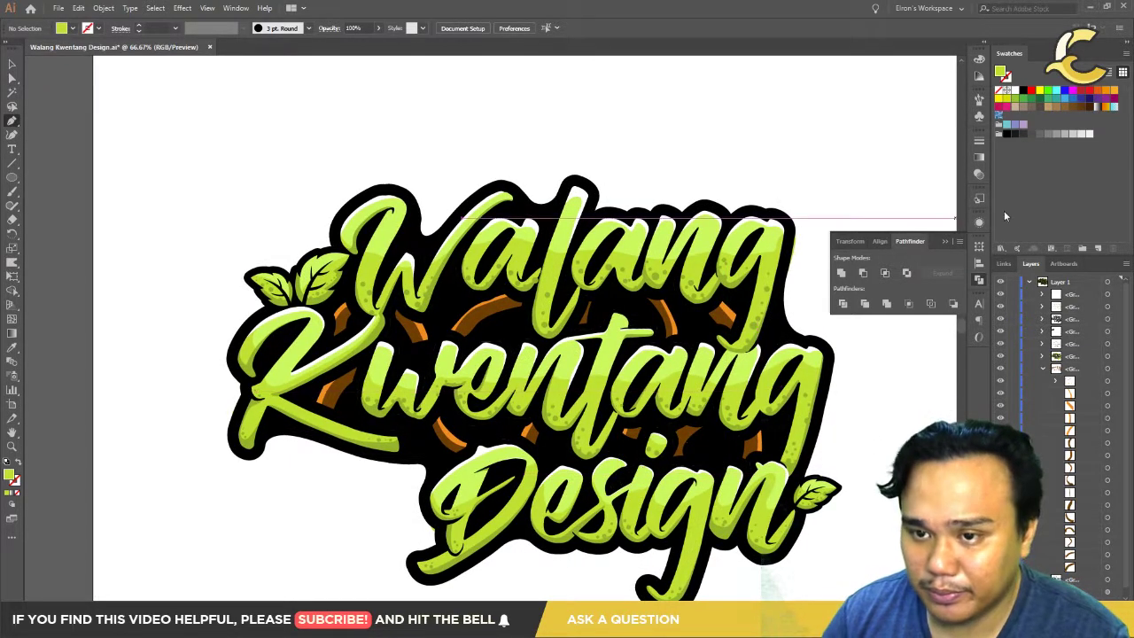
# Step: Close the Pathfinder panel and bring the whole logo artboard into view
pyautogui.click(942, 241)
pyautogui.scroll(-2, 777, 443)
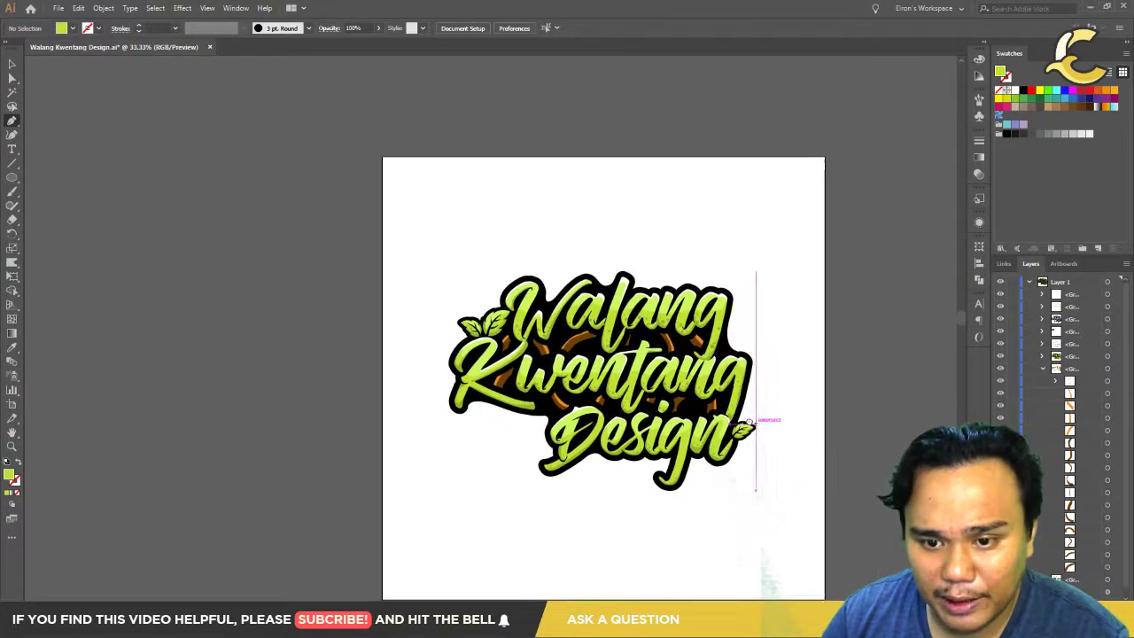
pyautogui.moveTo(753, 417); pyautogui.dragTo(795, 423)
pyautogui.scroll(2, 796, 424)
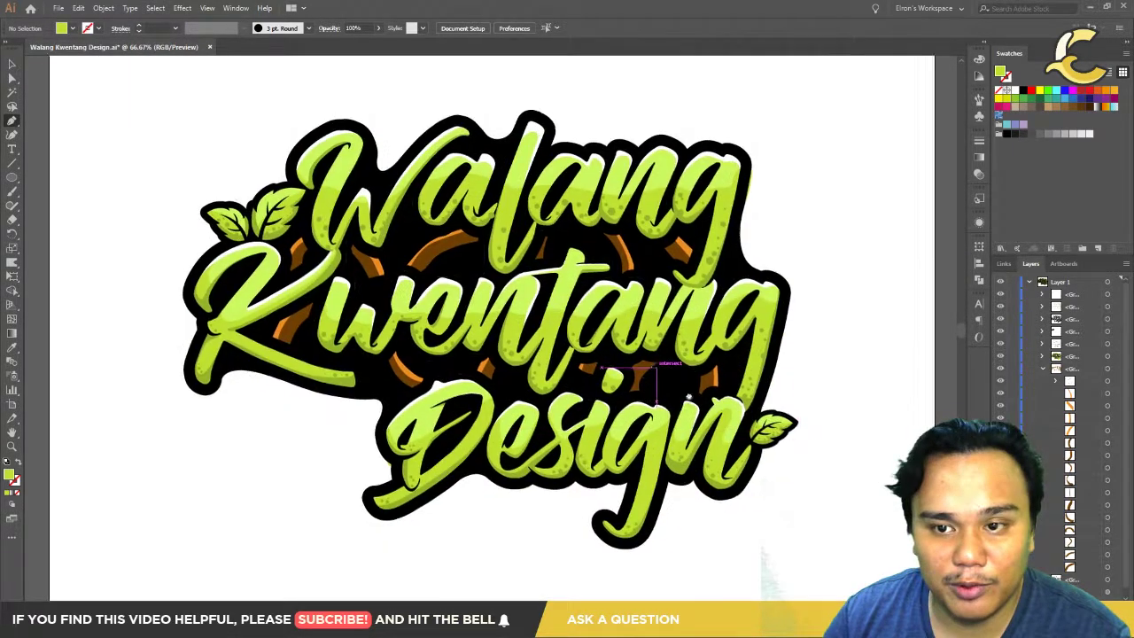